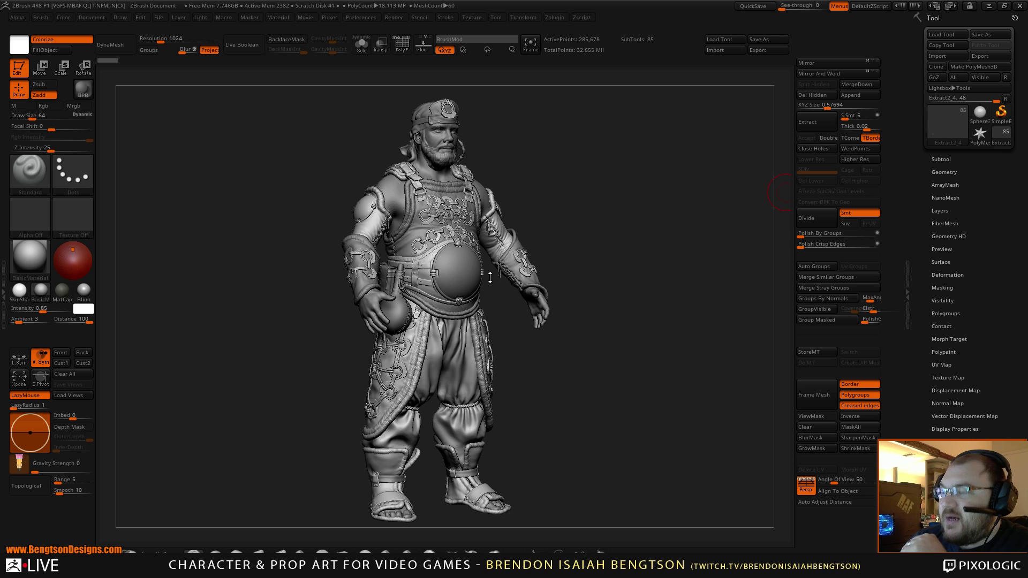
mouse_move(615, 340)
mouse_down()
mouse_move(592, 341)
mouse_move(622, 341)
mouse_up()
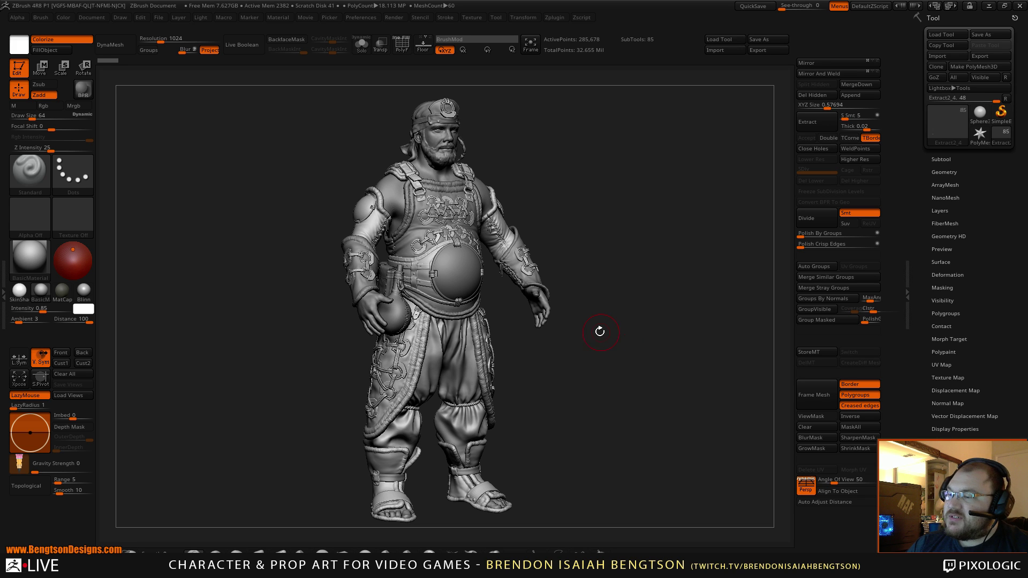
mouse_move(616, 380)
mouse_down()
mouse_move(589, 375)
mouse_move(624, 385)
mouse_move(591, 376)
mouse_up()
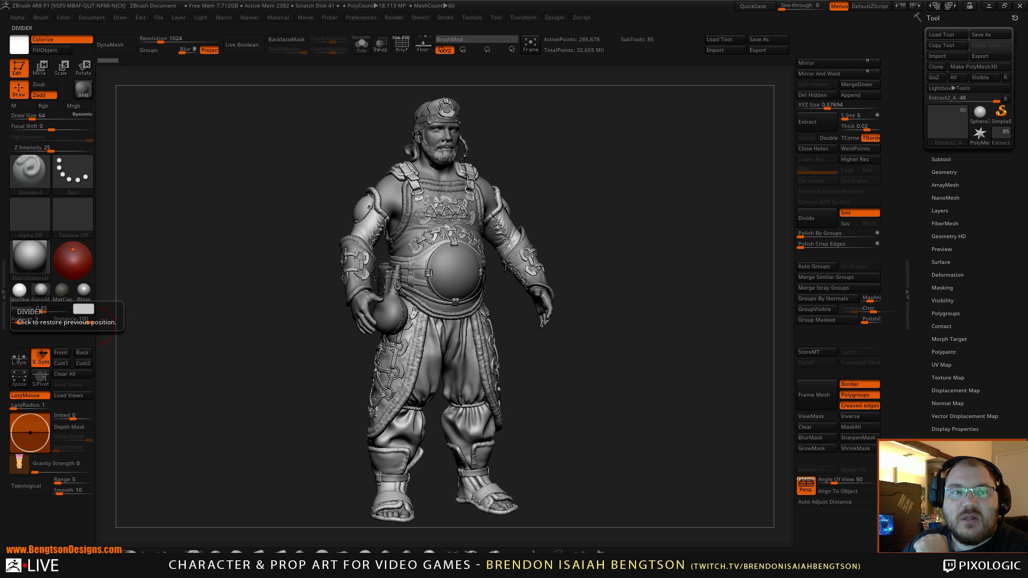
Step: Bring the ArtStation page with the Horizon: Zero Dawn concept art over the sculpt, expand its description, and move it away
drag(0, 129, 170, 51)
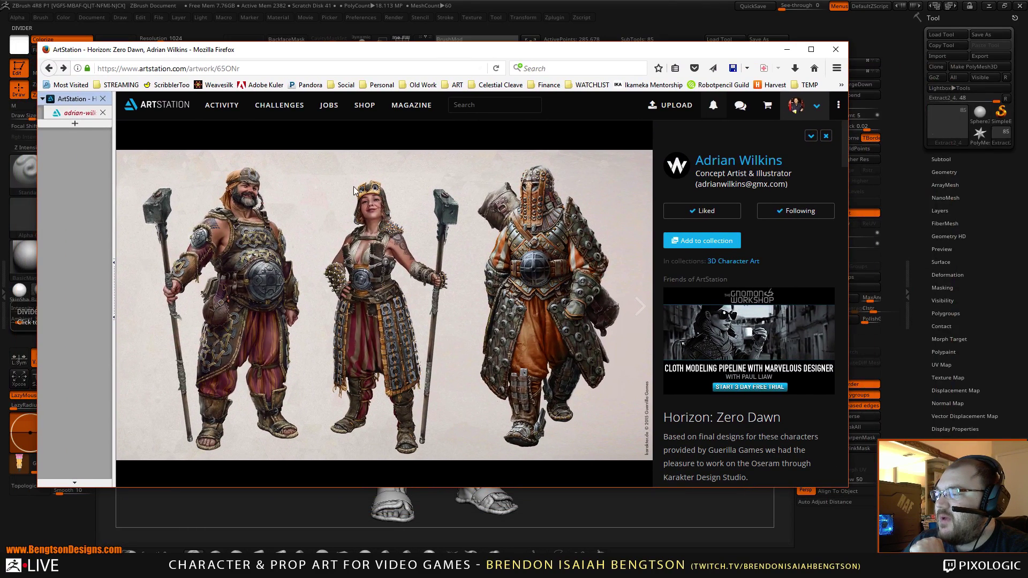
scroll(802, 440, down, 3)
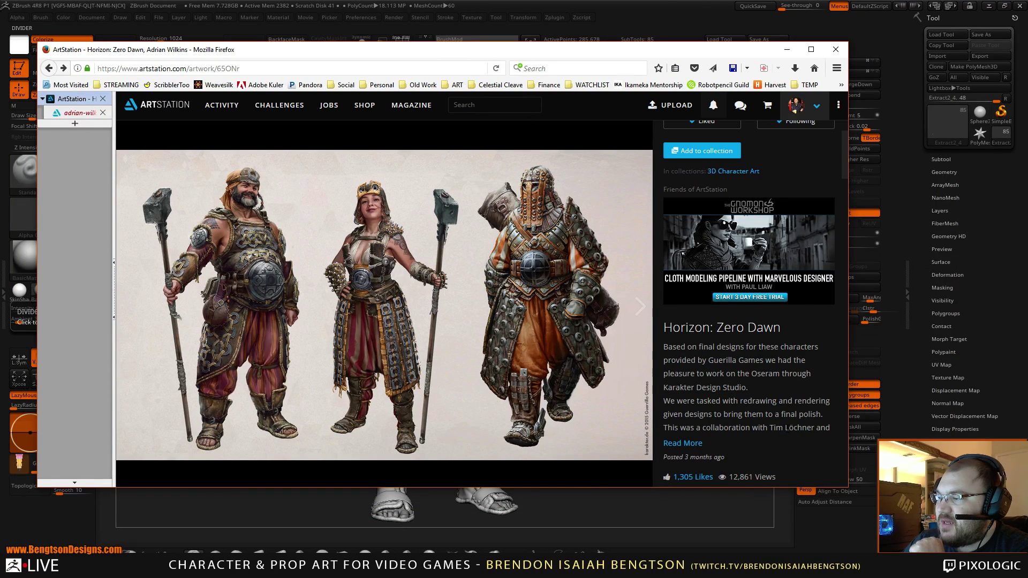
click(693, 443)
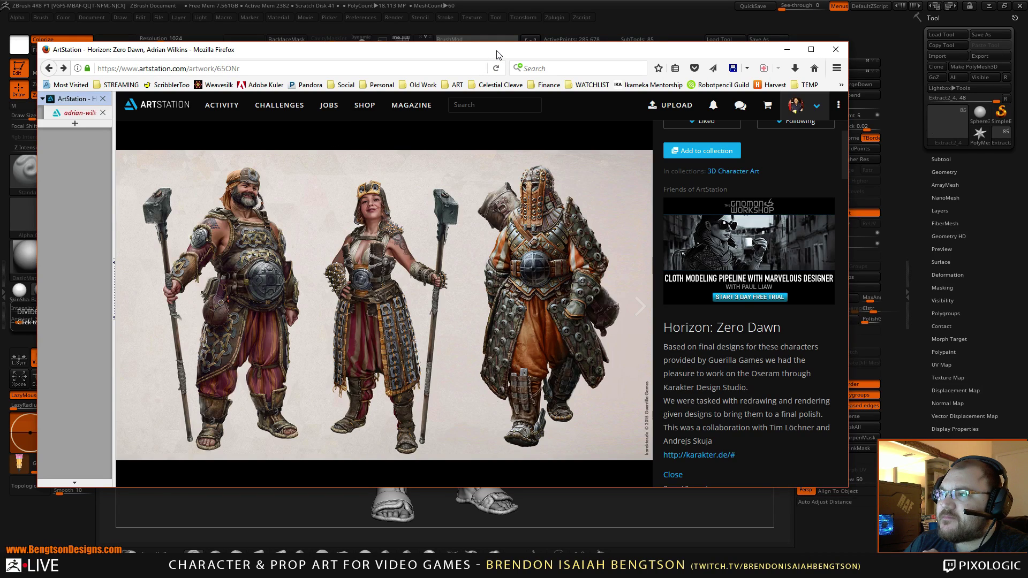
drag(499, 54, 0, 75)
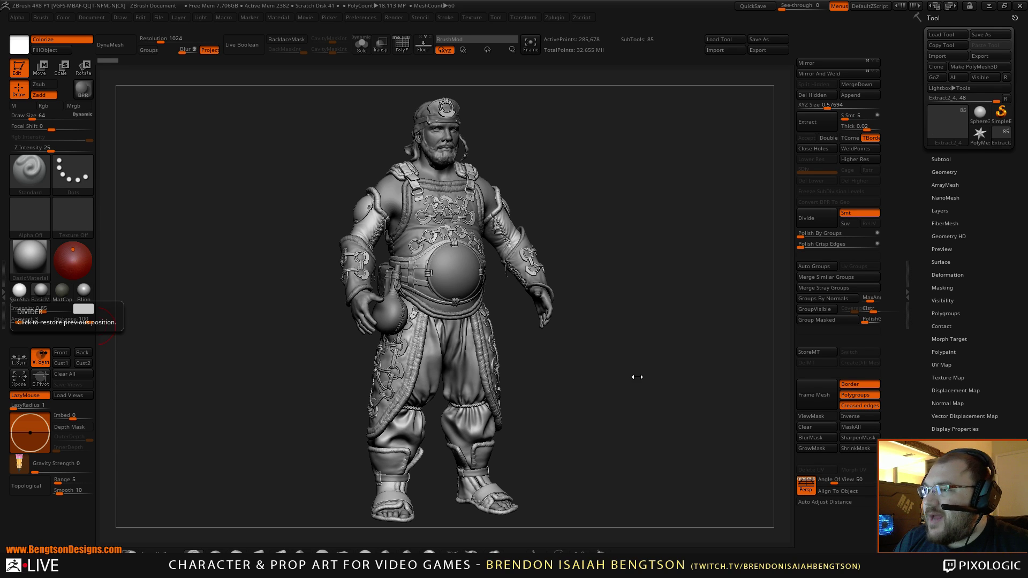
Step: Select the leather torso garment subtool and raise its subdivision level to 5
drag(635, 376, 667, 446)
alt+drag(695, 239, 689, 284)
alt+click(370, 308)
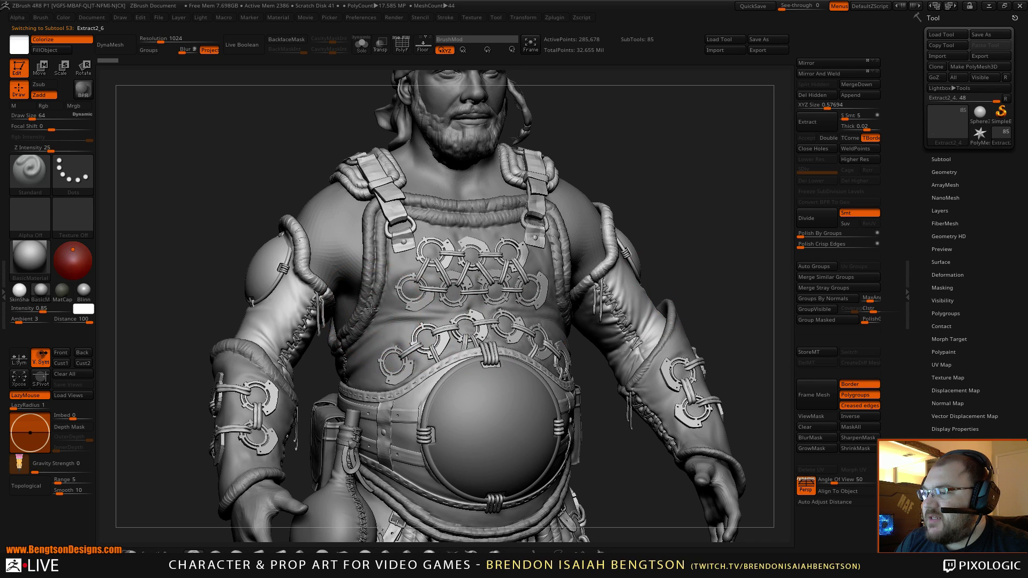
drag(820, 169, 841, 167)
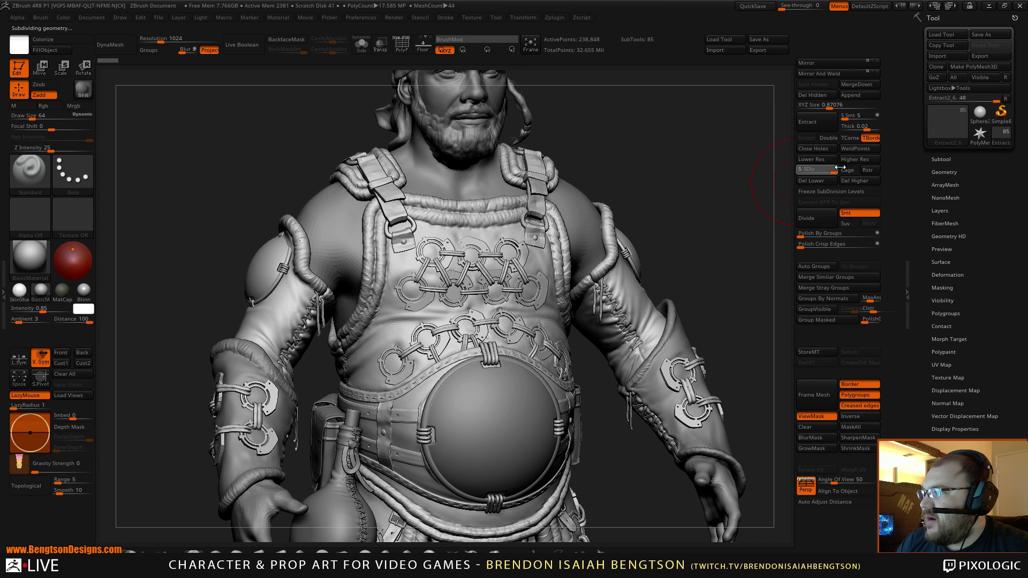
Step: Inspect the upper body from several angles and set the see-through transparency to 40 to show the concept art behind it
drag(683, 193, 658, 193)
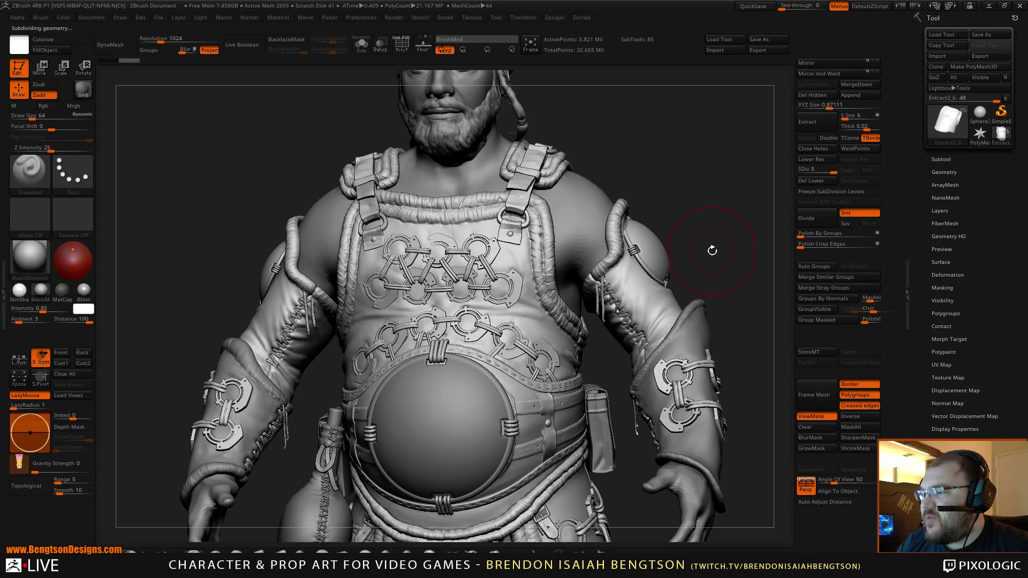
drag(722, 222, 756, 222)
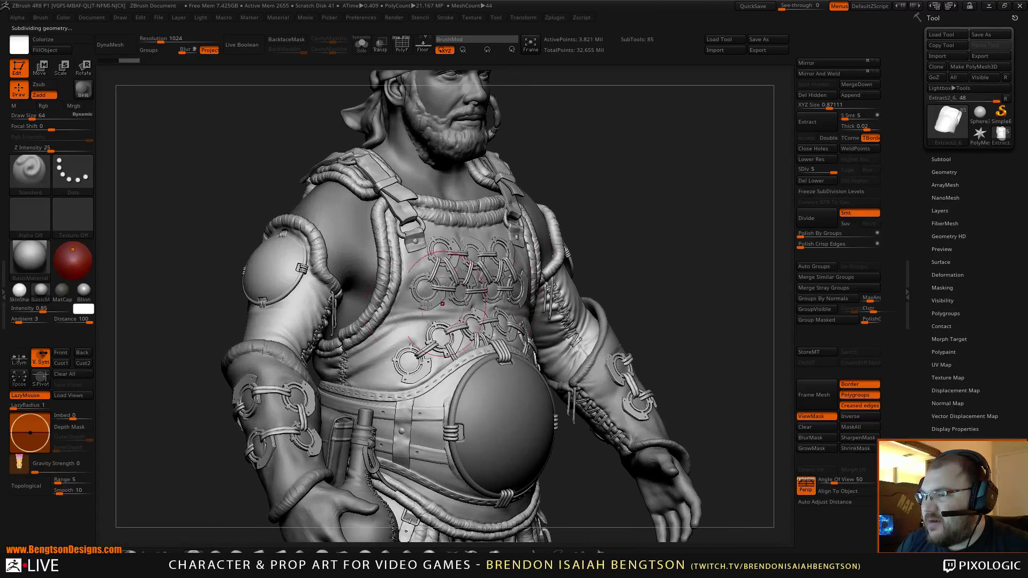
mouse_move(428, 347)
alt+right_down()
mouse_move(417, 280)
mouse_move(491, 366)
alt+right_up()
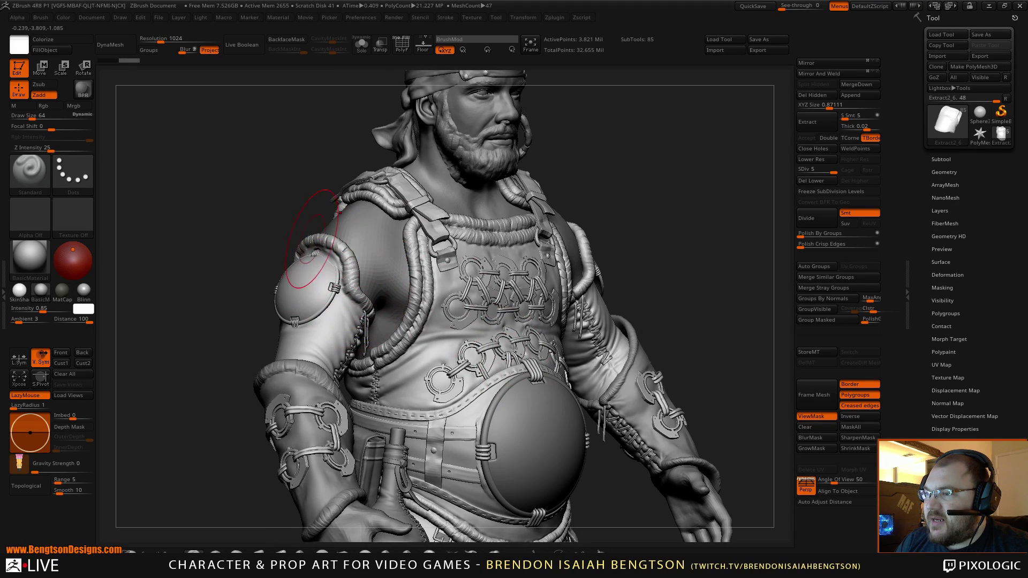
right_drag(589, 272, 530, 306)
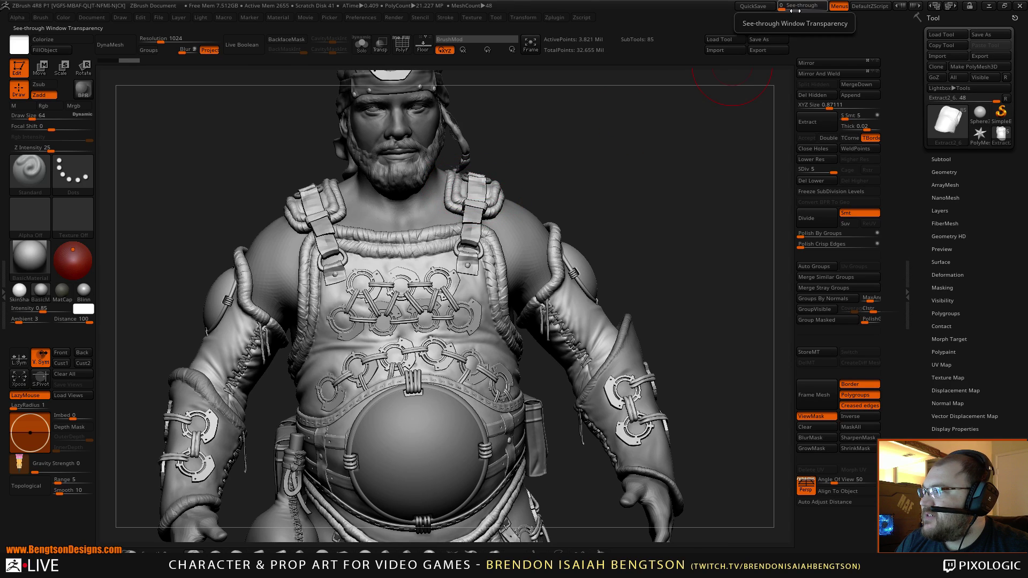
drag(795, 11, 799, 10)
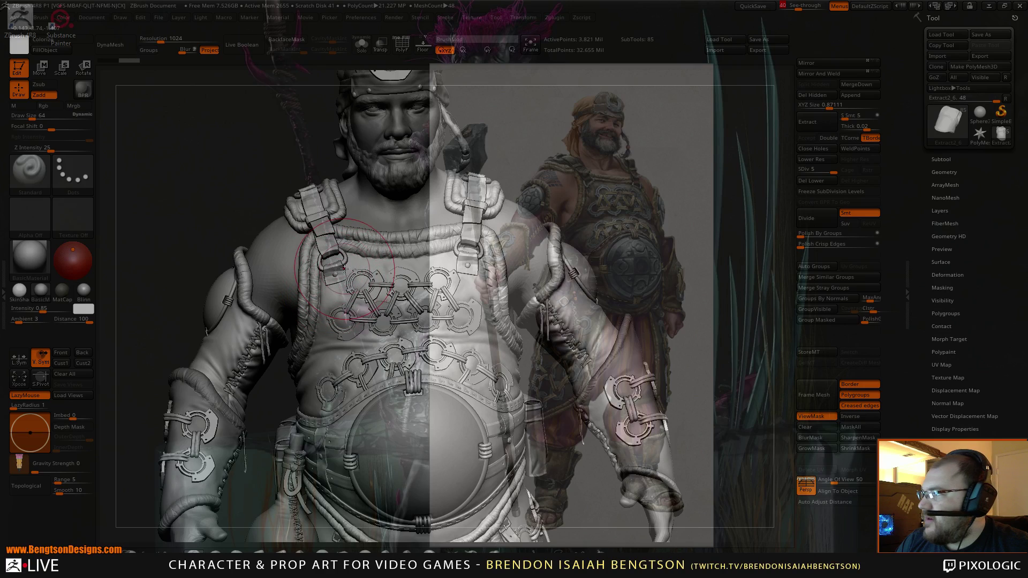
Step: Compare the sculpt's torso, trousers, leg panels and sandals with the concept art visible behind the canvas
ctrl+right_drag(438, 369, 407, 249)
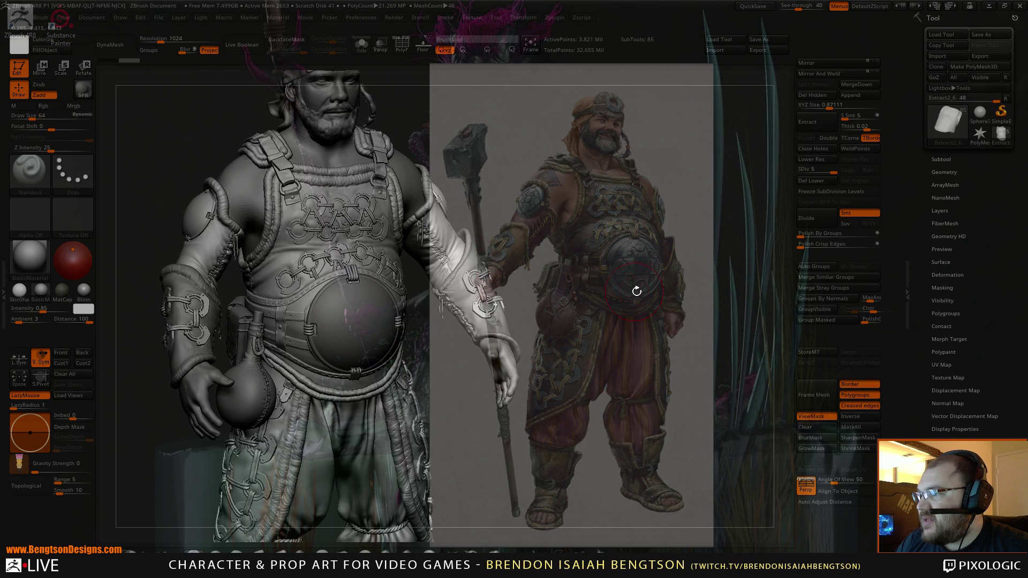
alt+drag(567, 391, 560, 306)
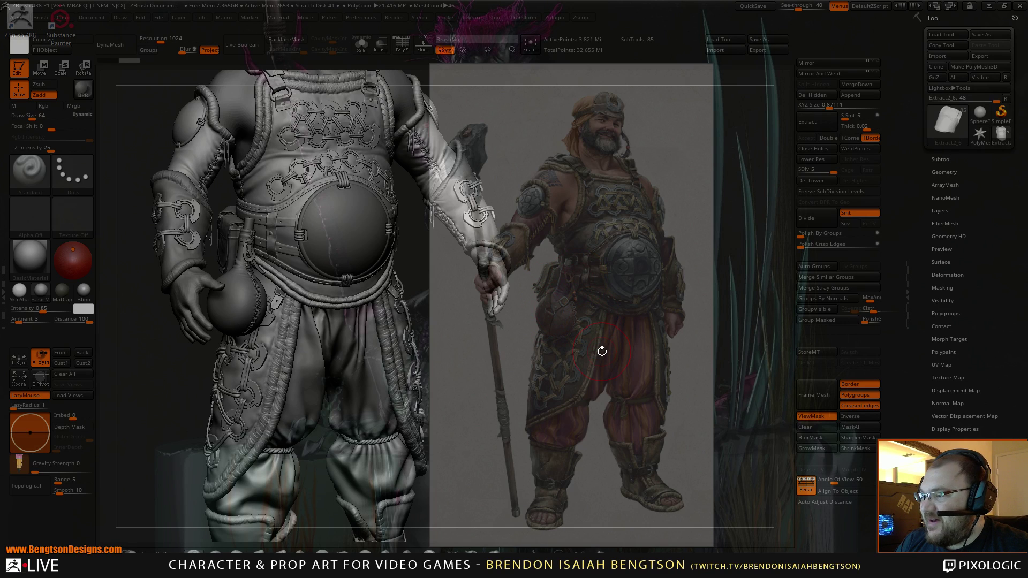
mouse_move(547, 392)
alt+mouse_down()
mouse_move(546, 277)
mouse_move(603, 390)
alt+mouse_up()
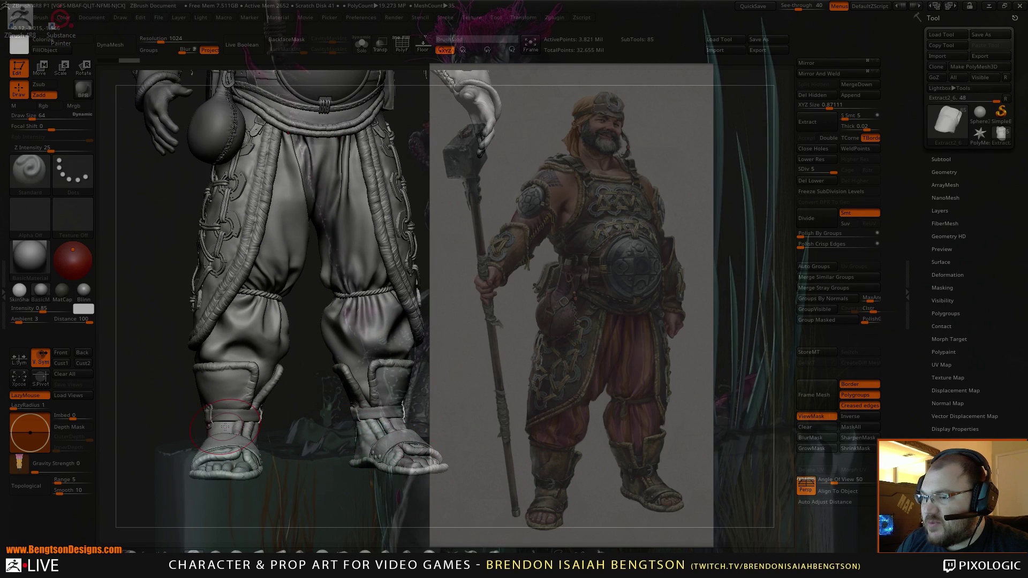
mouse_move(272, 417)
mouse_down()
mouse_move(334, 435)
mouse_move(272, 450)
mouse_up()
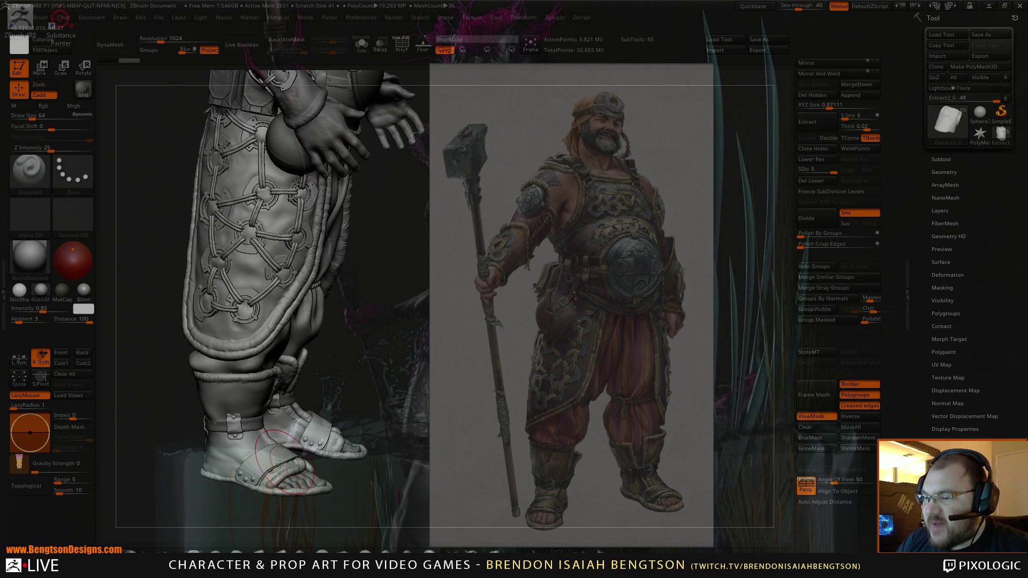
alt+drag(390, 364, 453, 431)
mouse_move(517, 405)
mouse_down()
mouse_move(499, 330)
mouse_move(546, 229)
mouse_move(568, 237)
mouse_up()
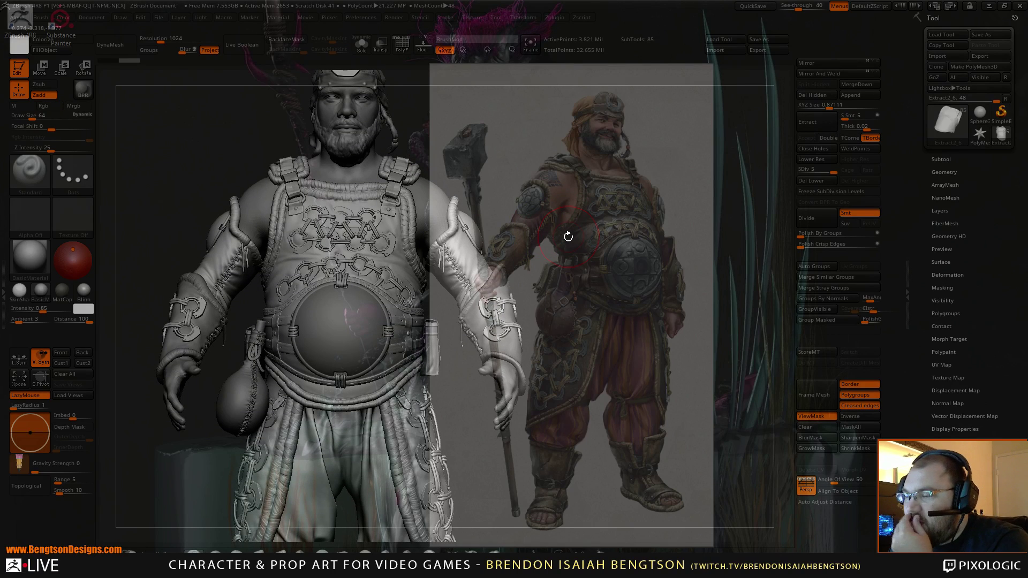
mouse_move(569, 236)
mouse_down()
mouse_move(589, 247)
mouse_move(560, 232)
mouse_move(568, 240)
mouse_move(555, 245)
mouse_up()
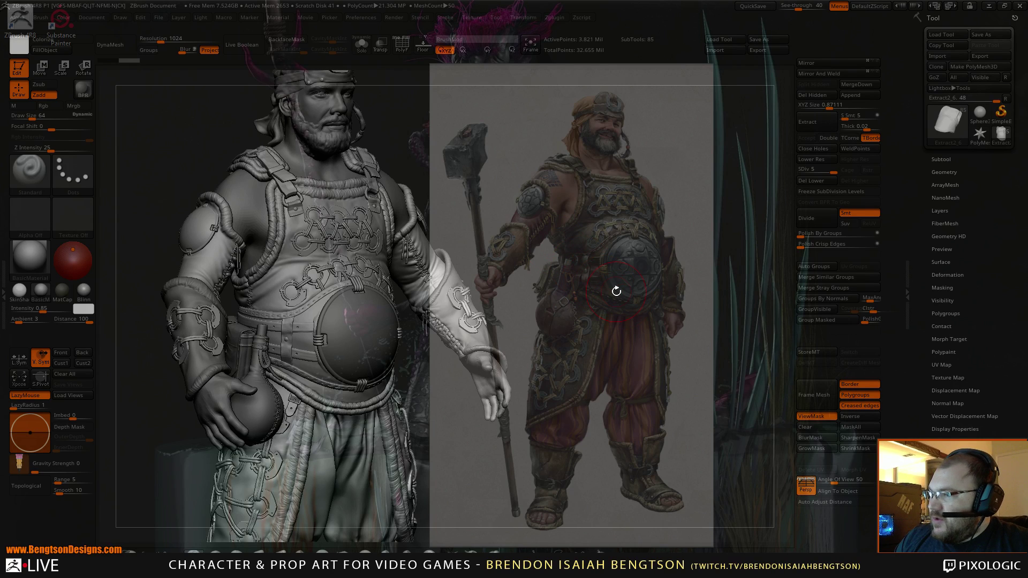
Step: Set the camera angle of view to 28 and frame the full figure beside the concept art
mouse_move(631, 306)
mouse_down()
mouse_move(642, 289)
mouse_move(593, 243)
mouse_move(644, 246)
mouse_up()
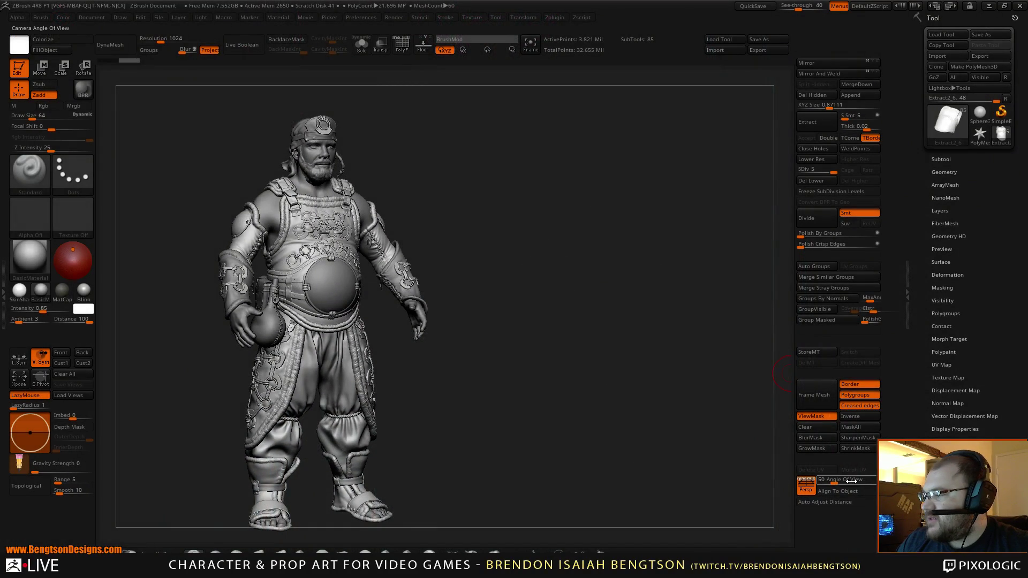
text(28)
key(Return)
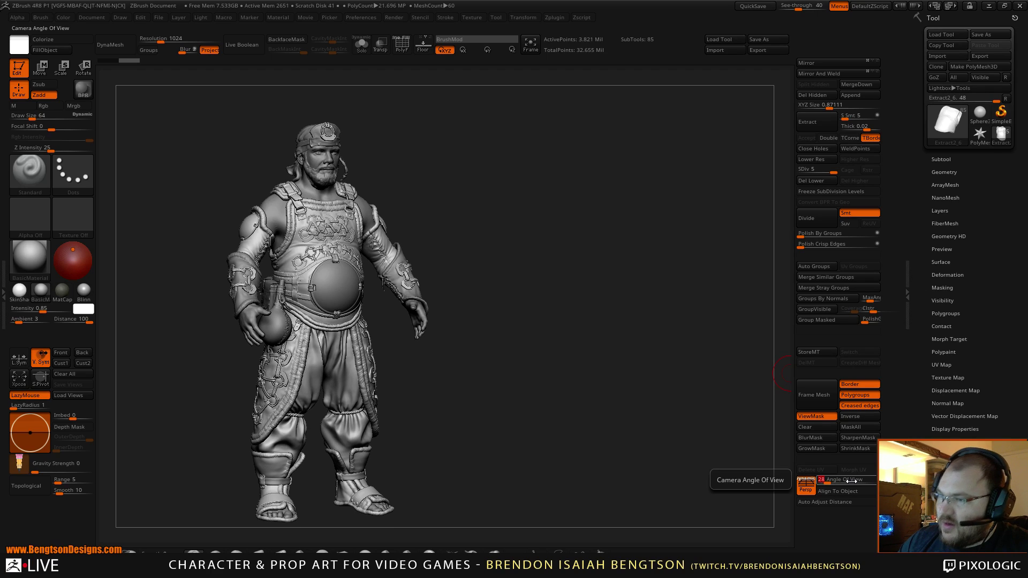
mouse_move(571, 363)
alt+mouse_down()
mouse_move(574, 376)
mouse_move(574, 346)
alt+mouse_up()
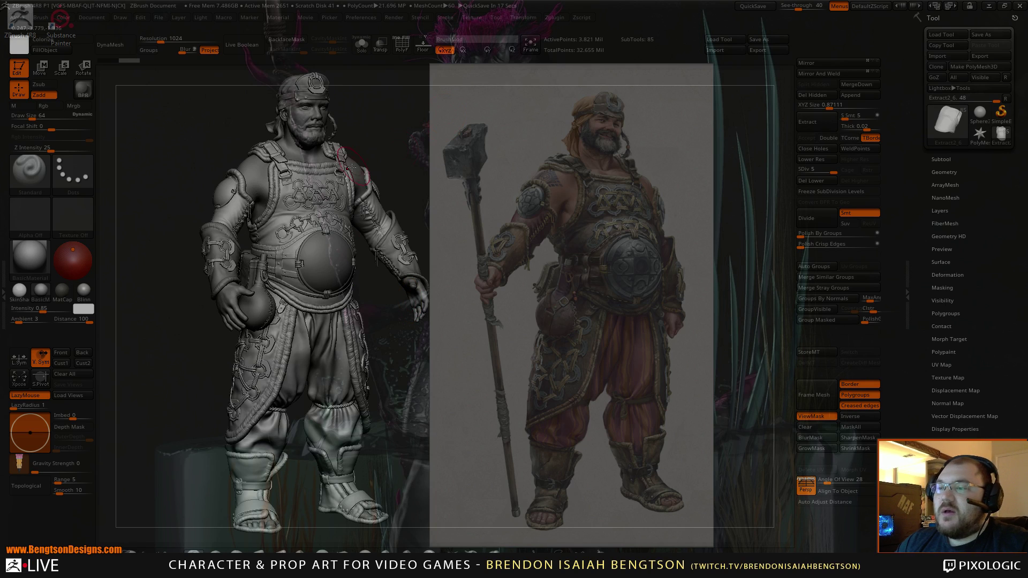
Step: Compare the chest and arm details with the concept art and set the see-through transparency to 0
alt+drag(490, 267, 530, 429)
alt+drag(417, 224, 557, 378)
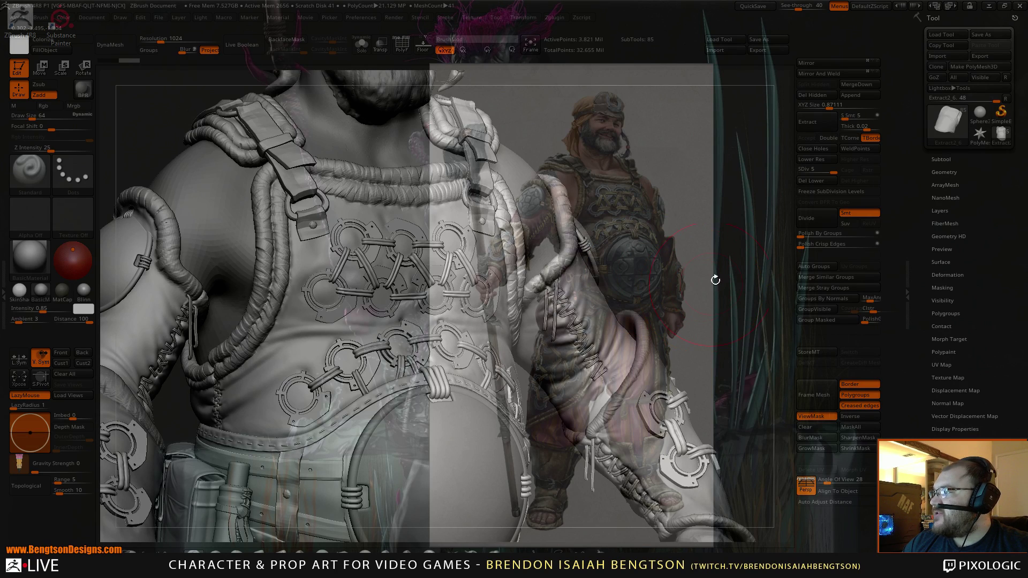
mouse_move(667, 232)
mouse_down()
mouse_move(658, 161)
mouse_move(623, 131)
mouse_up()
drag(800, 7, 779, 7)
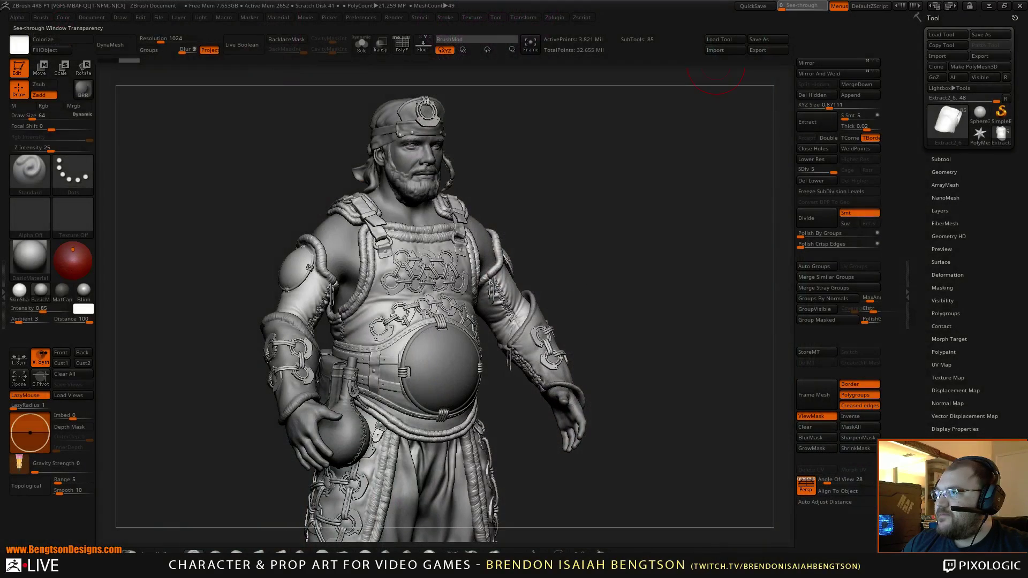
Step: Set the draw size to 17 and make the round shoulder plate the active subtool
alt+drag(670, 221, 610, 232)
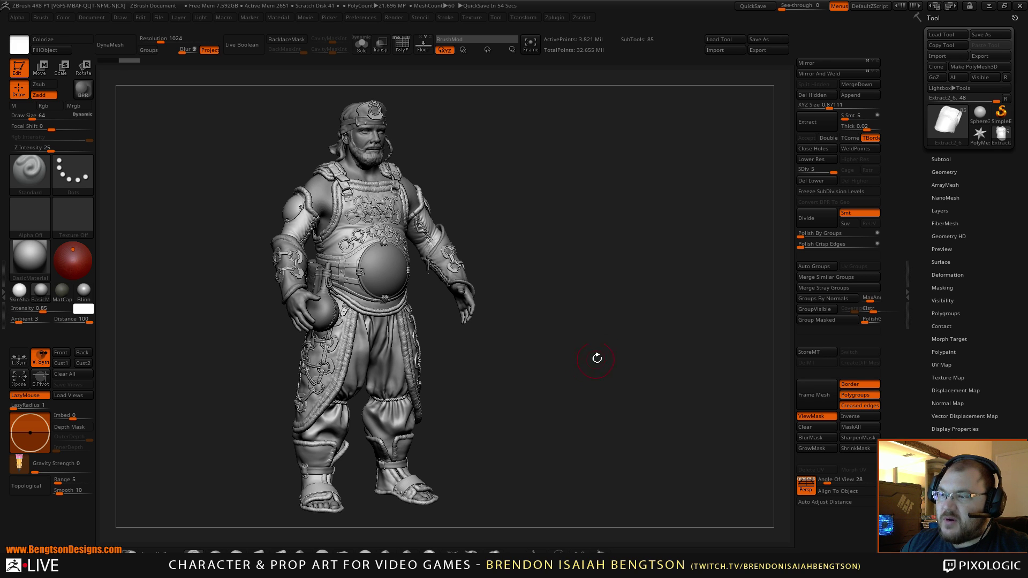
alt+drag(605, 349, 624, 378)
scroll(623, 338, down, 5)
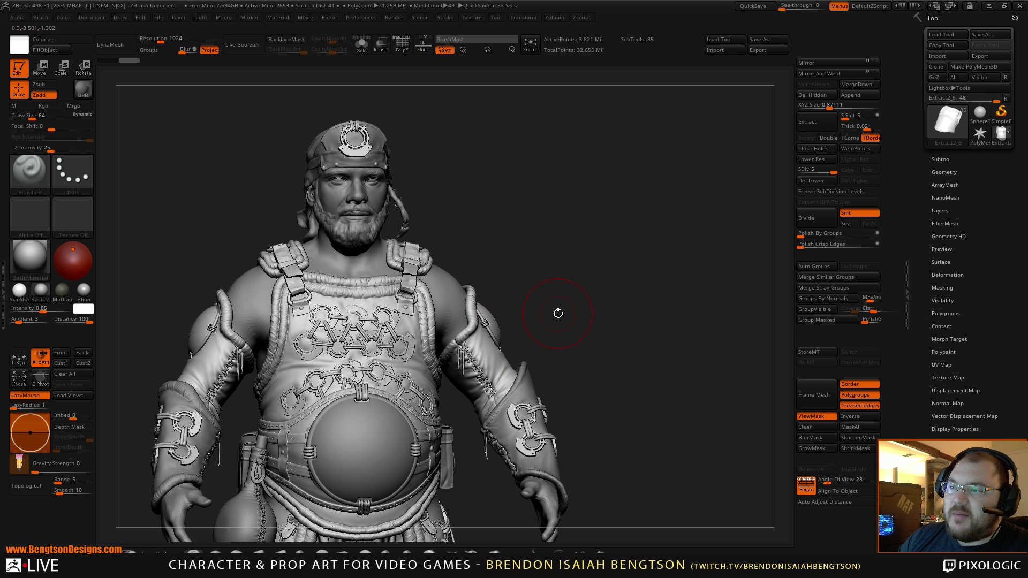
mouse_move(629, 314)
mouse_down()
mouse_move(652, 322)
mouse_move(680, 305)
mouse_up()
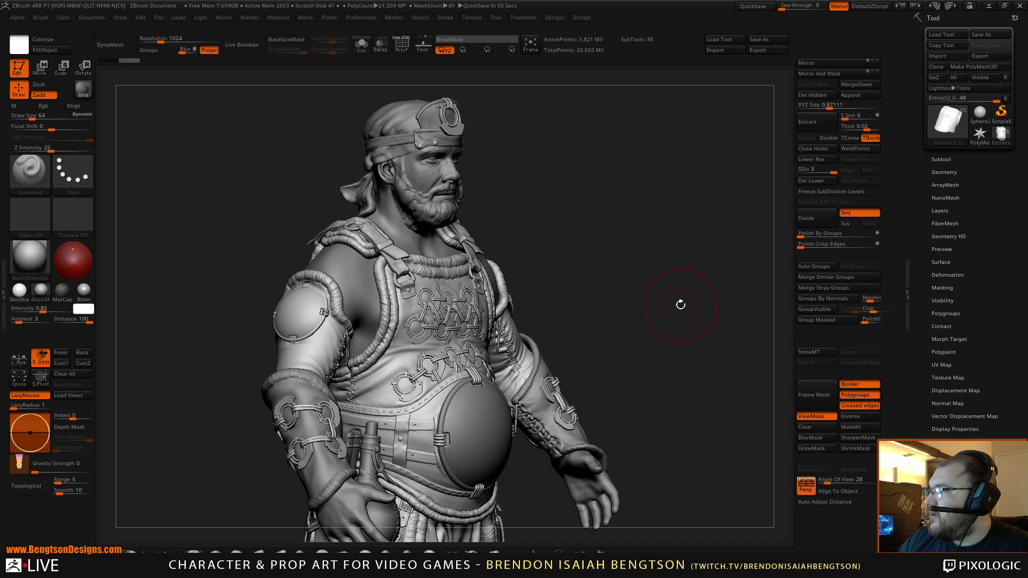
ctrl+right_drag(522, 344, 433, 288)
alt+right_drag(337, 236, 440, 270)
key(space)
drag(439, 270, 429, 266)
mouse_move(493, 284)
right_down()
mouse_move(503, 309)
mouse_move(632, 293)
mouse_move(570, 308)
mouse_move(492, 289)
mouse_move(461, 308)
right_up()
alt+click(381, 341)
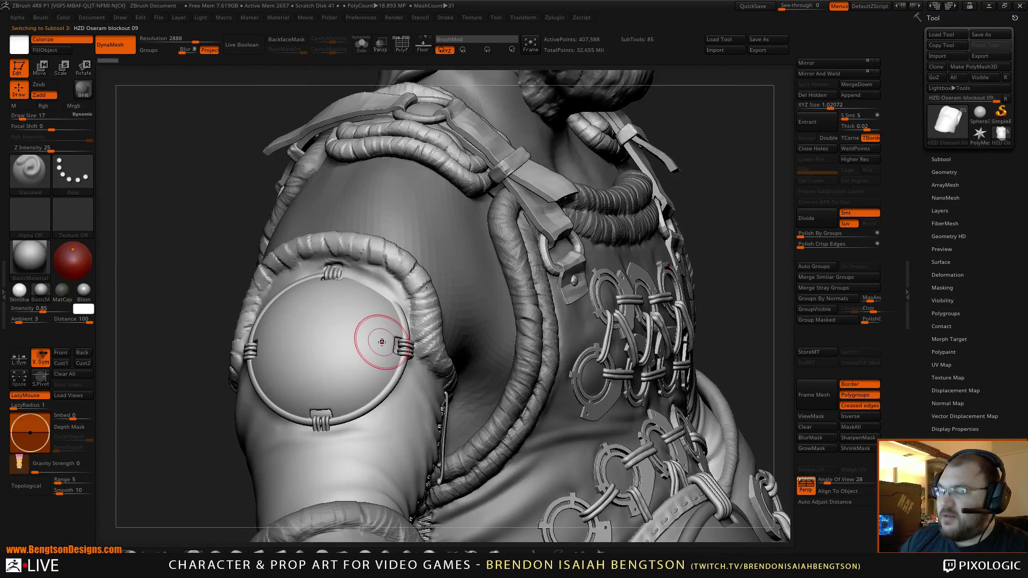
Step: Adjust the round shoulder plate's tilt on the upper arm with the Rotate gizmo and return to Draw mode
key(r)
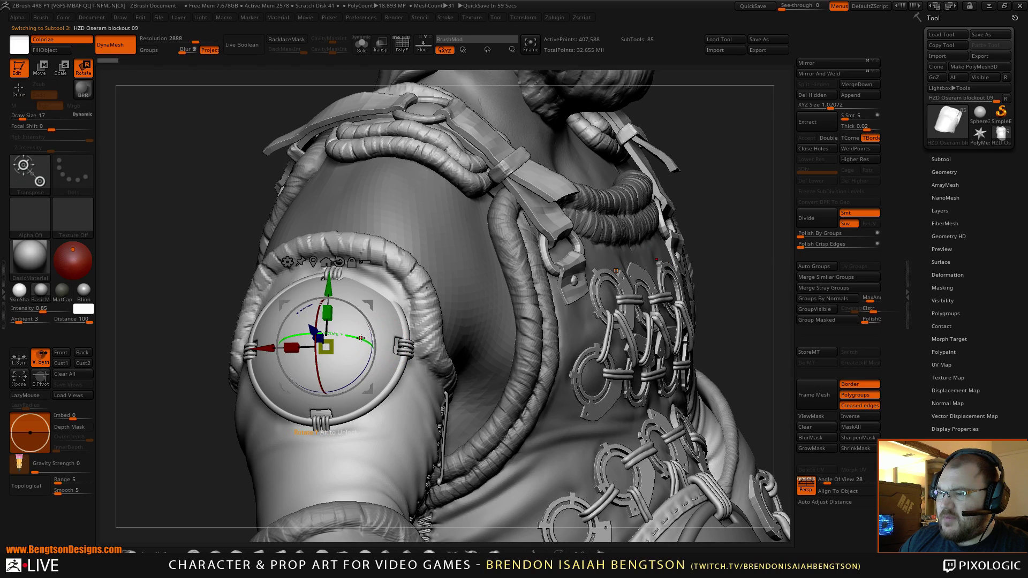
drag(361, 338, 356, 341)
right_drag(356, 341, 556, 255)
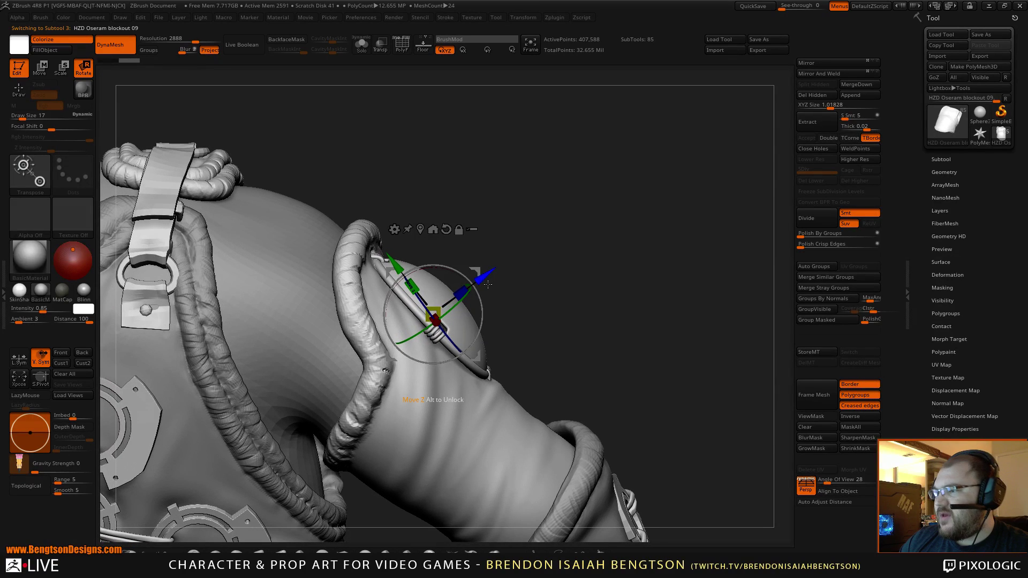
drag(473, 291, 489, 313)
right_drag(597, 325, 607, 147)
key(q)
mouse_move(654, 294)
right_down()
mouse_move(636, 310)
mouse_move(683, 250)
mouse_move(439, 170)
right_up()
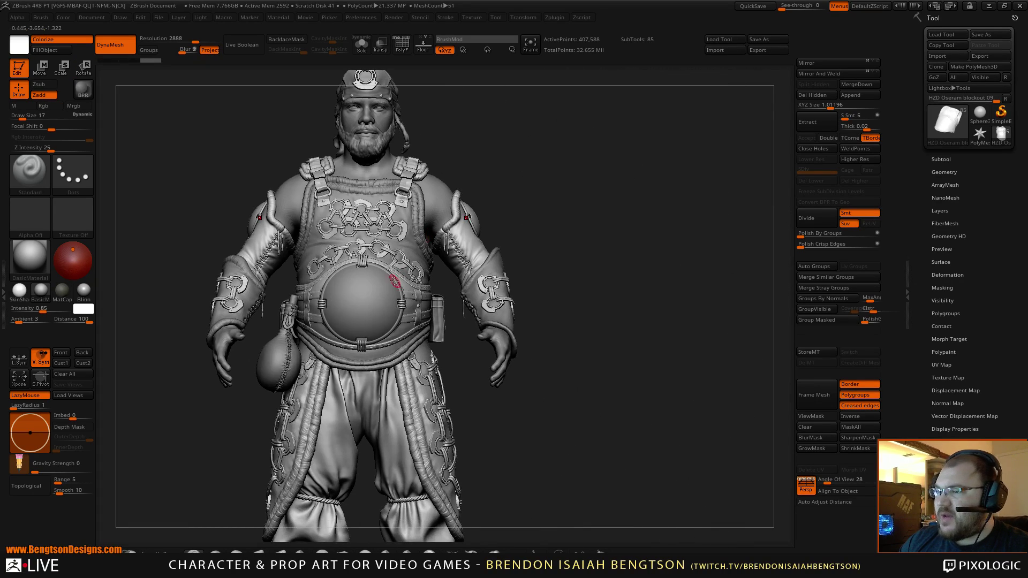
Step: Make the round belly plate the active subtool and set the see-through transparency to 33
alt+click(389, 284)
ctrl+right_drag(574, 287, 659, 244)
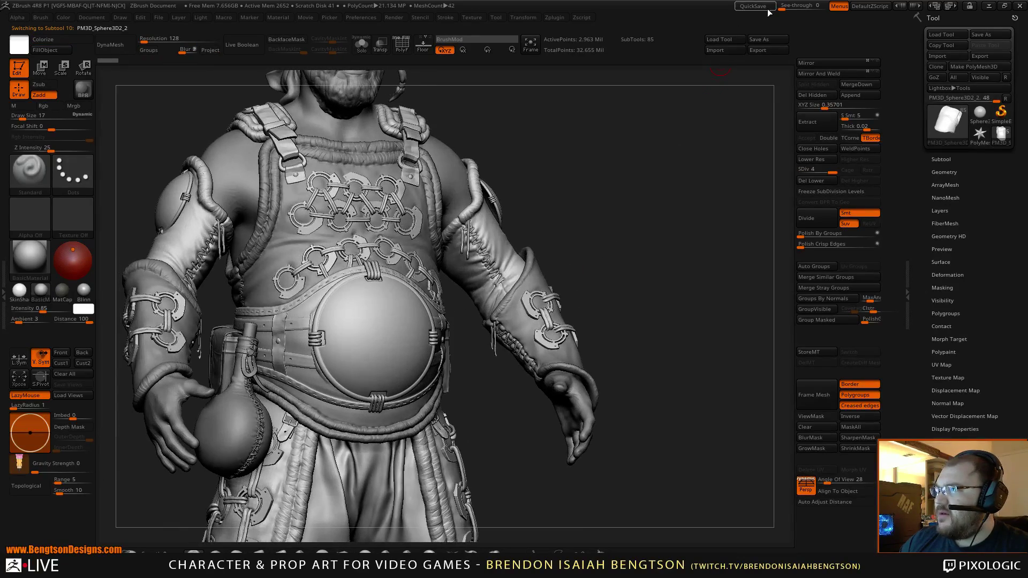
drag(790, 5, 796, 5)
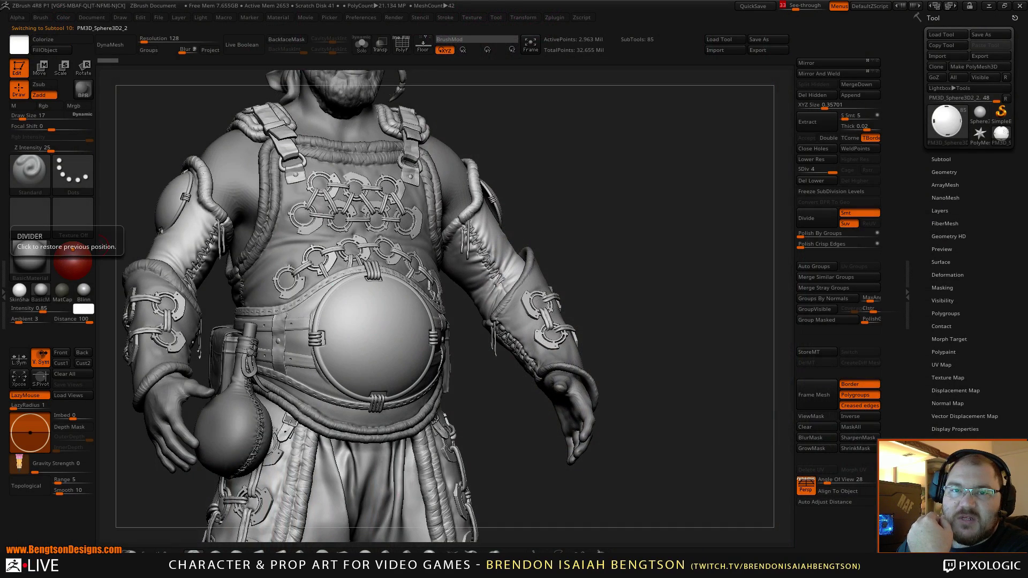
Step: Place the concept art image beside the sculpt and zoom it in on the torso and engraved belly plate
drag(0, 407, 709, 265)
scroll(683, 268, up, 4)
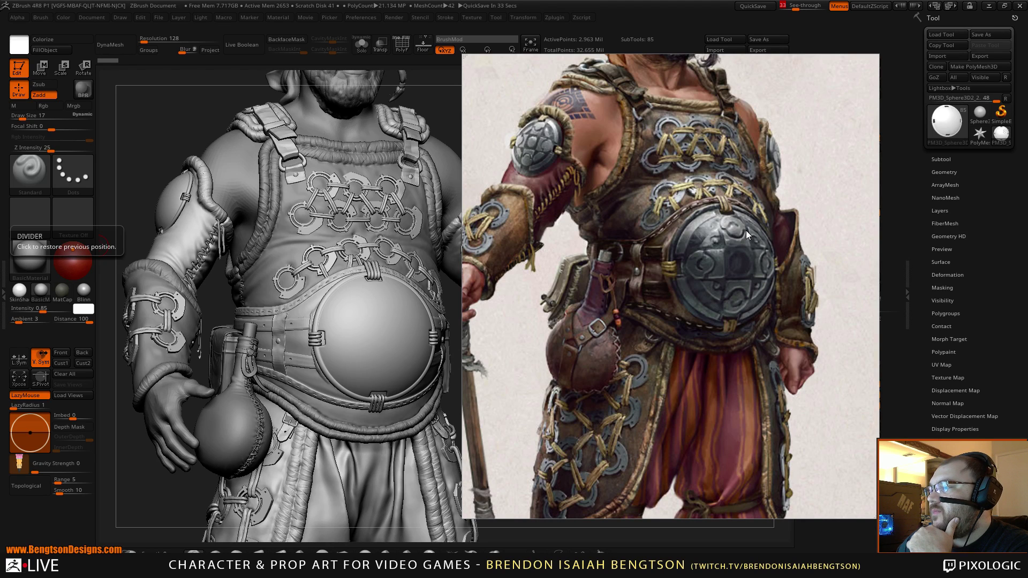
middle_drag(705, 251, 718, 300)
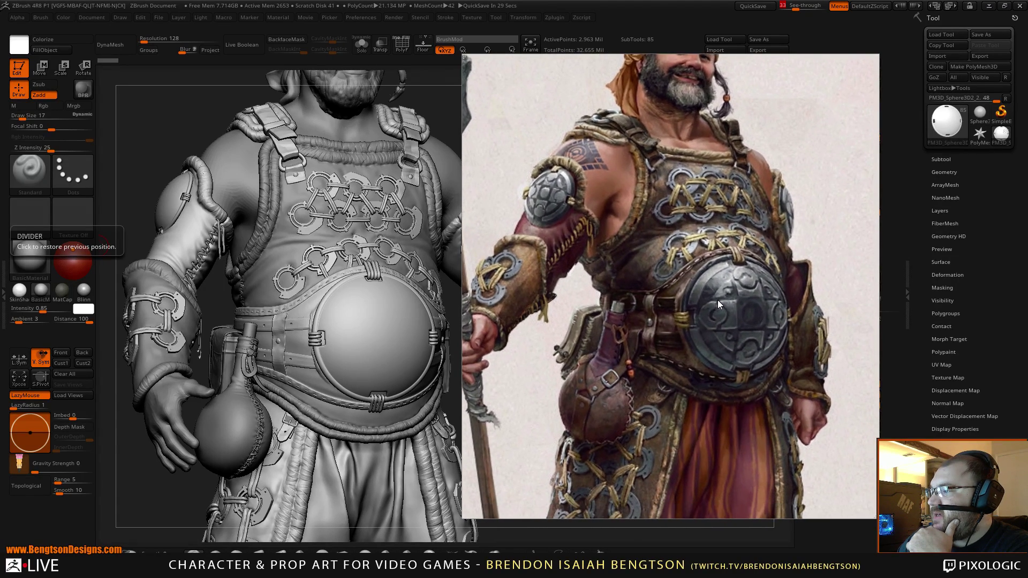
Step: Move the enlarged concept art image off the sculpting screen and set the see-through transparency to 0
drag(718, 300, 716, 297)
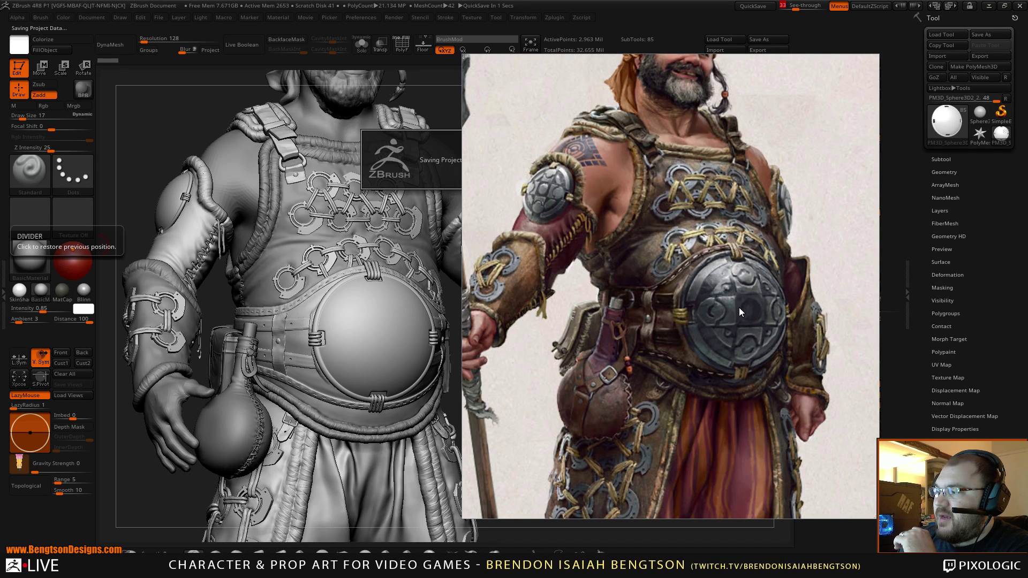
click(947, 275)
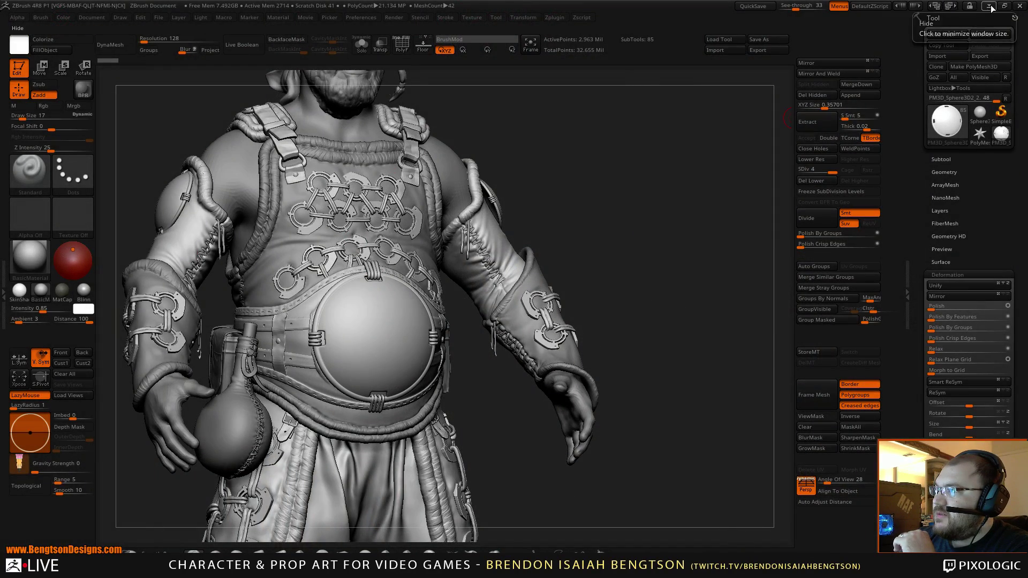
click(990, 6)
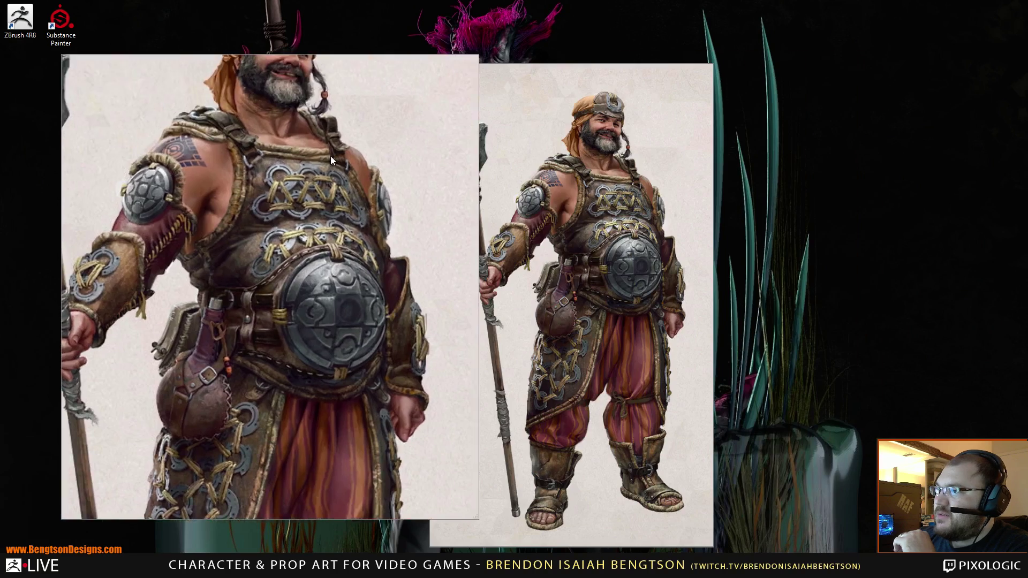
drag(331, 155, 0, 156)
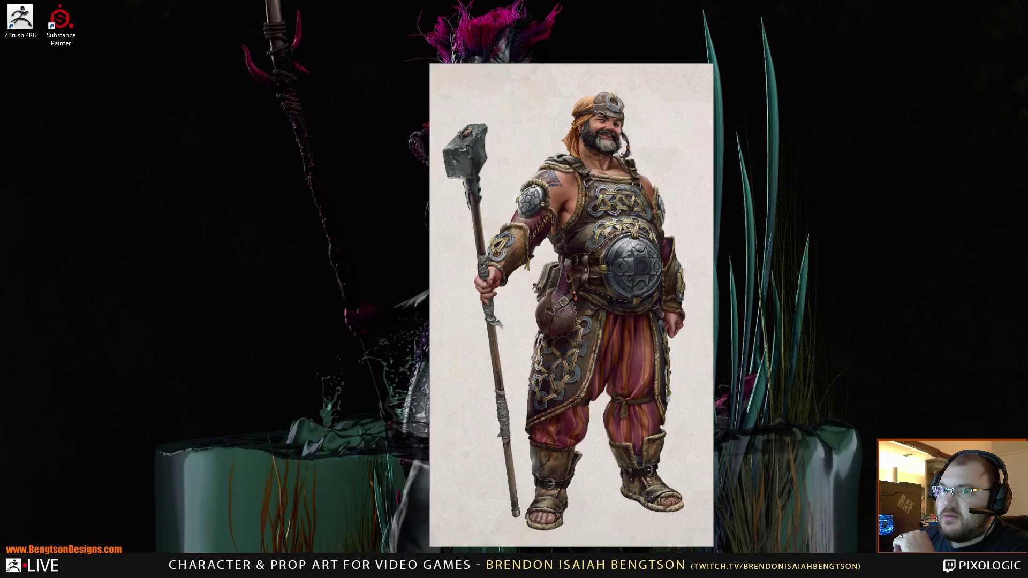
key(alt+Tab)
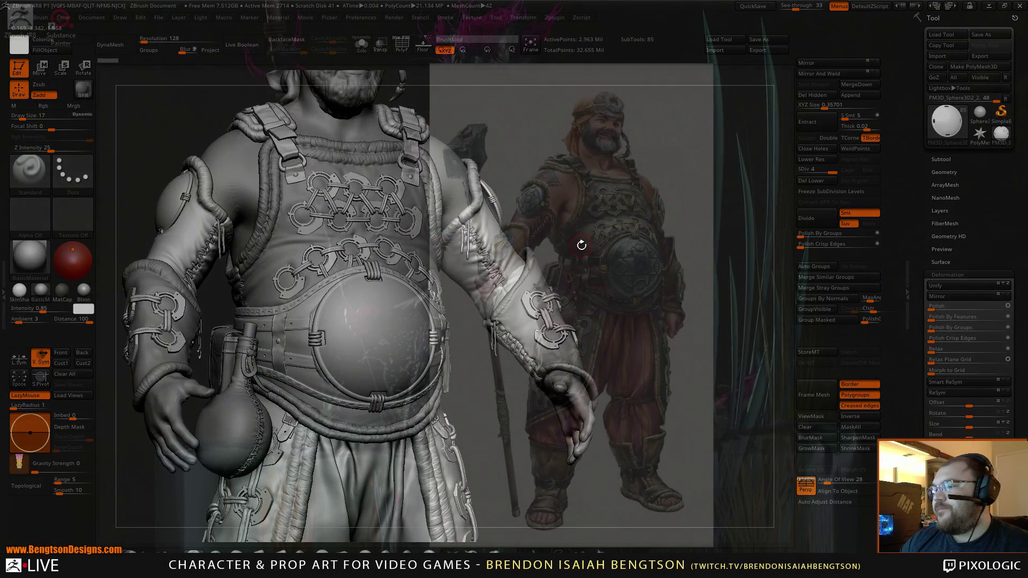
mouse_move(595, 258)
mouse_down()
mouse_move(579, 261)
mouse_move(594, 264)
mouse_up()
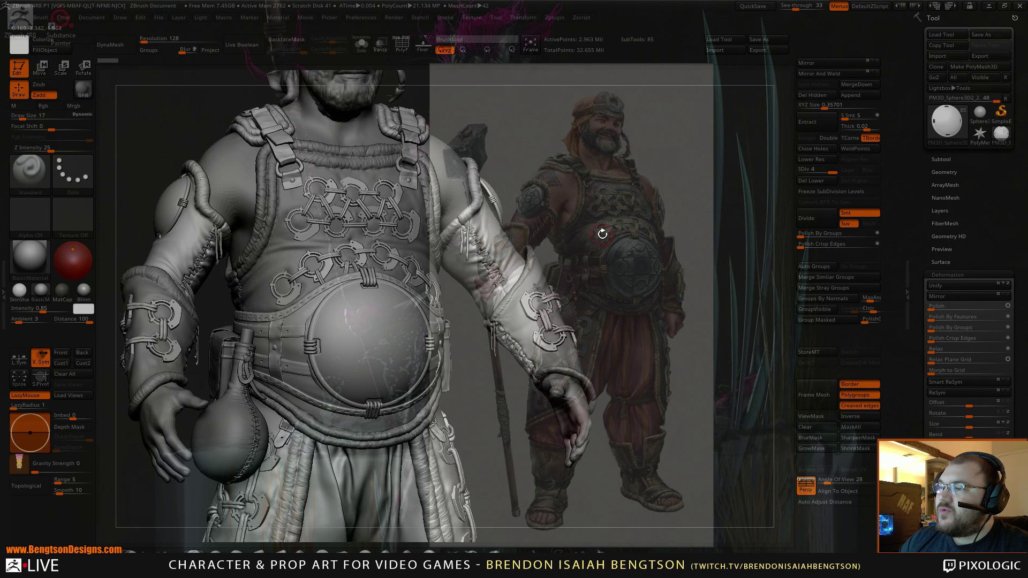
drag(796, 7, 780, 7)
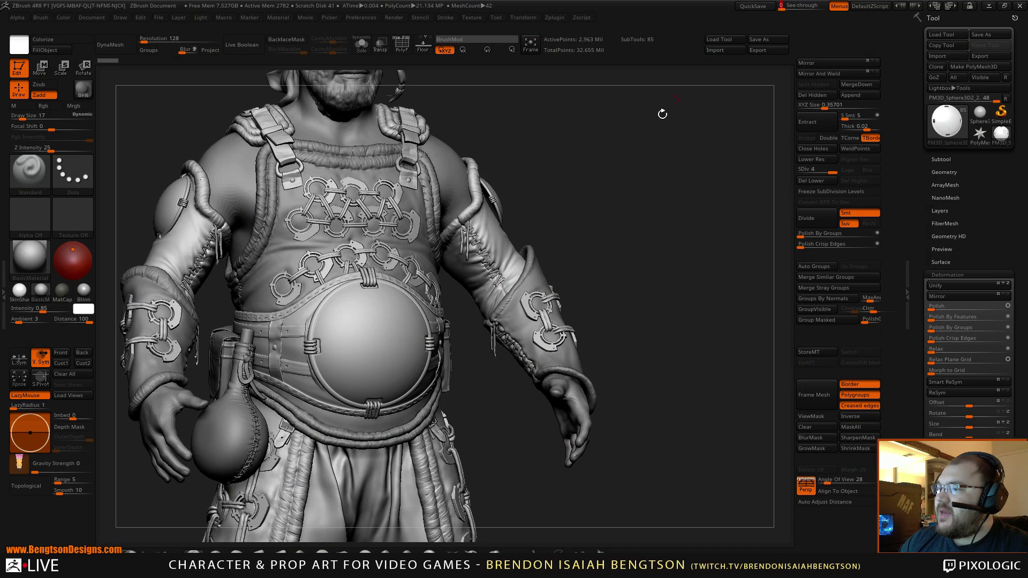
Step: Isolate the round belly plate with Solo and frame it in the view
alt+drag(662, 114, 717, 139)
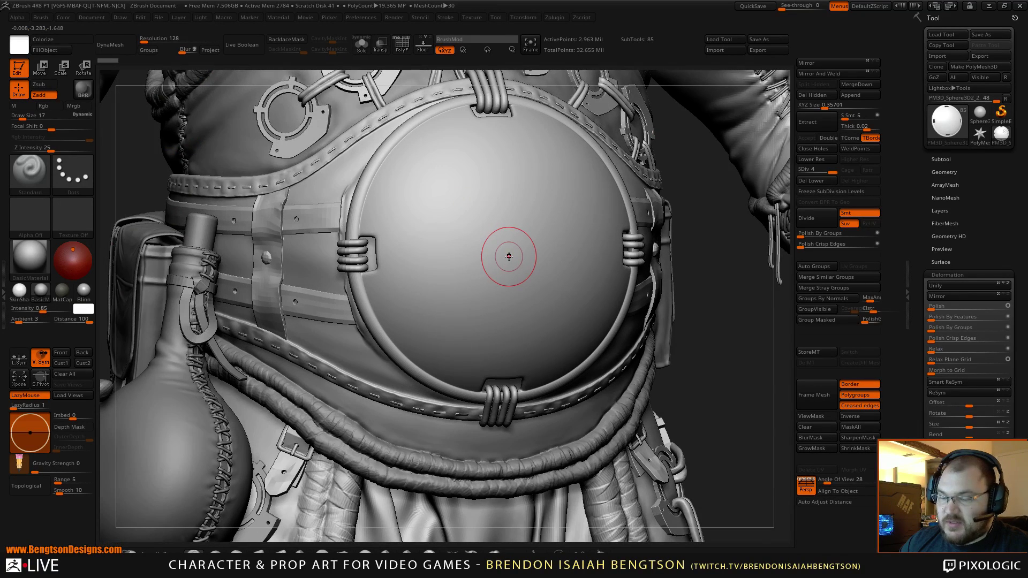
key(alt+s)
alt+drag(650, 218, 627, 247)
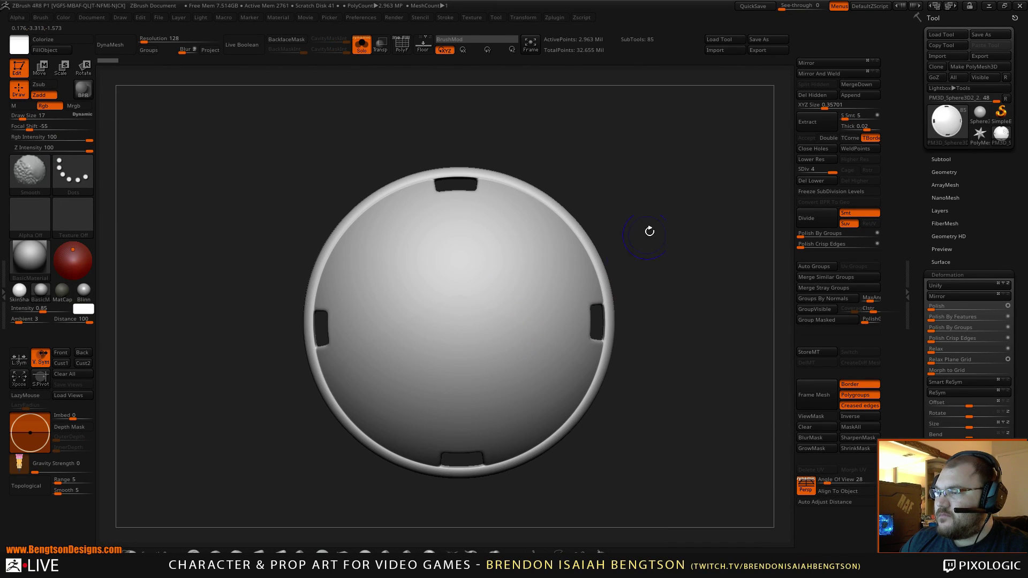
key(f)
Step: Show the belly plate's polyframe and lower it to subdivision level 1
mouse_move(720, 194)
mouse_down()
mouse_move(729, 183)
mouse_move(734, 203)
mouse_up()
key(shift+f)
click(819, 169)
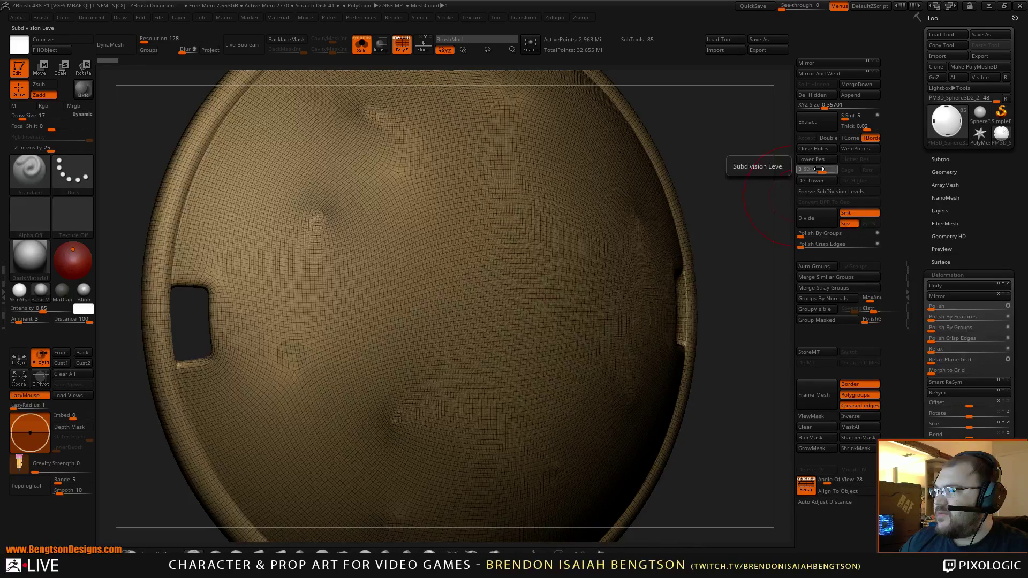
drag(819, 169, 798, 170)
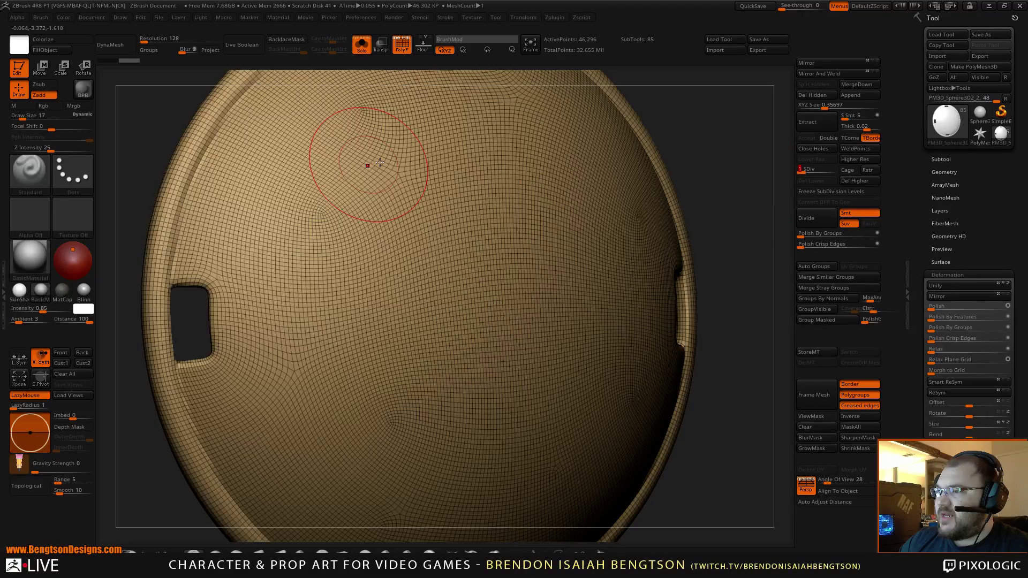
Step: Examine the polygon flow around the belly plate's slots and across its dome from several angles
mouse_move(380, 162)
ctrl+right_down()
mouse_move(527, 286)
mouse_move(507, 283)
ctrl+right_up()
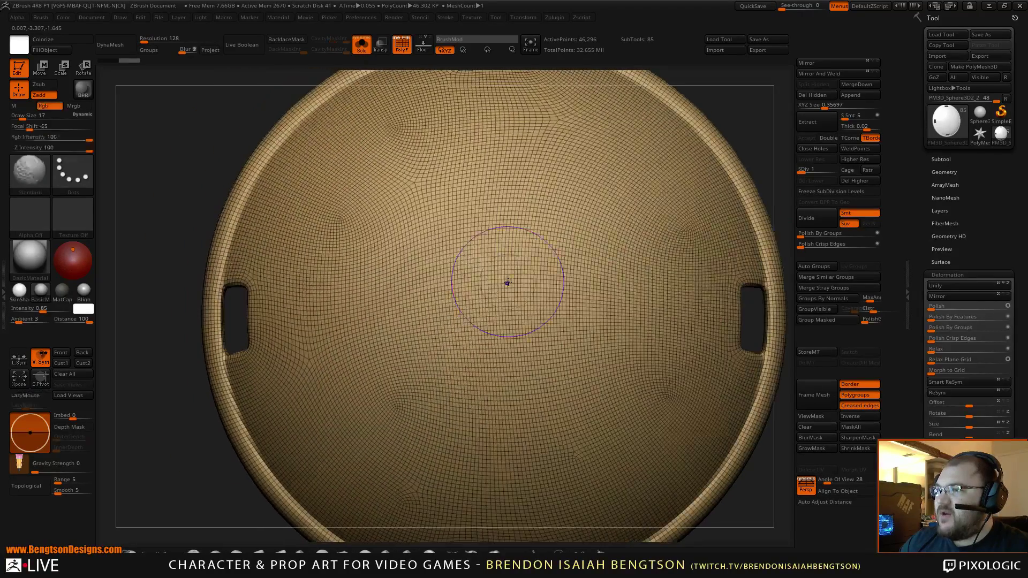
mouse_move(455, 221)
mouse_down()
mouse_move(505, 183)
mouse_move(465, 253)
mouse_move(468, 244)
mouse_up()
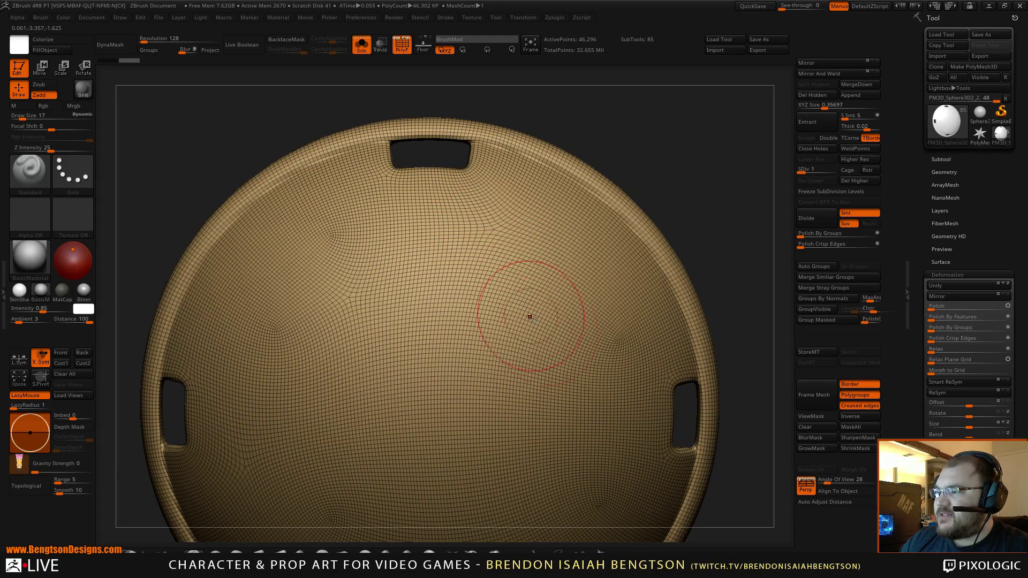
alt+right_drag(453, 344, 448, 269)
mouse_move(449, 268)
mouse_down()
mouse_move(456, 260)
mouse_move(443, 246)
mouse_up()
mouse_move(445, 248)
right_down()
mouse_move(482, 254)
mouse_move(446, 262)
right_up()
mouse_move(422, 220)
mouse_down()
mouse_move(447, 271)
mouse_move(422, 283)
mouse_up()
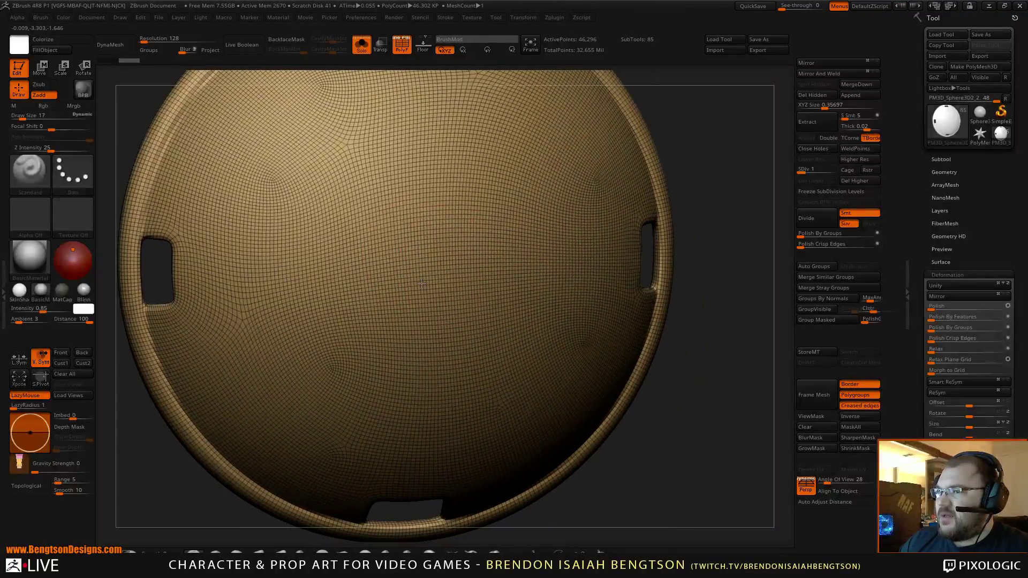
alt+right_drag(444, 228, 444, 298)
Step: Return the belly plate to subdivision level 4 with the polyframe hidden and a draw size of 14
click(830, 170)
key(space)
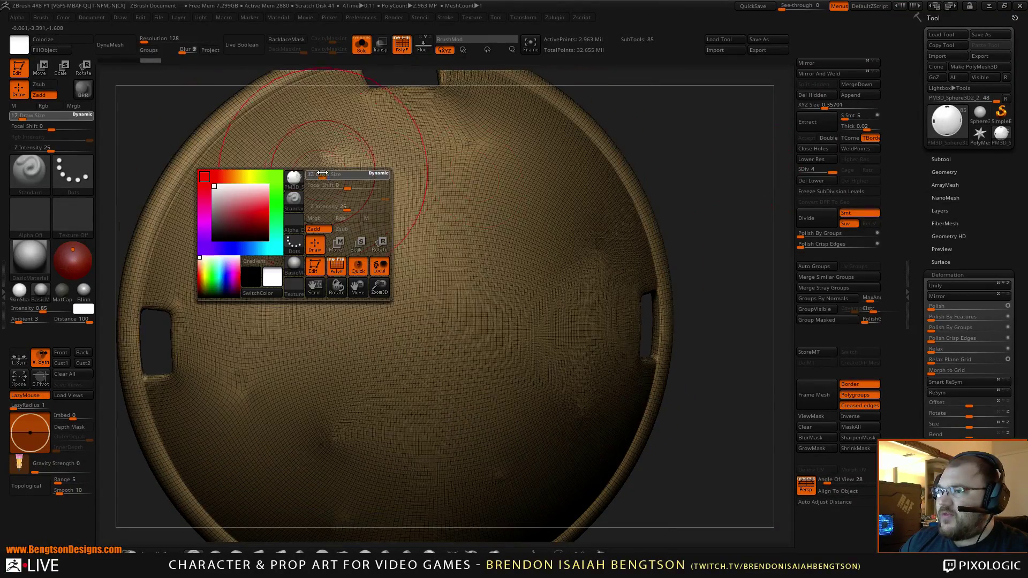
key(shift)
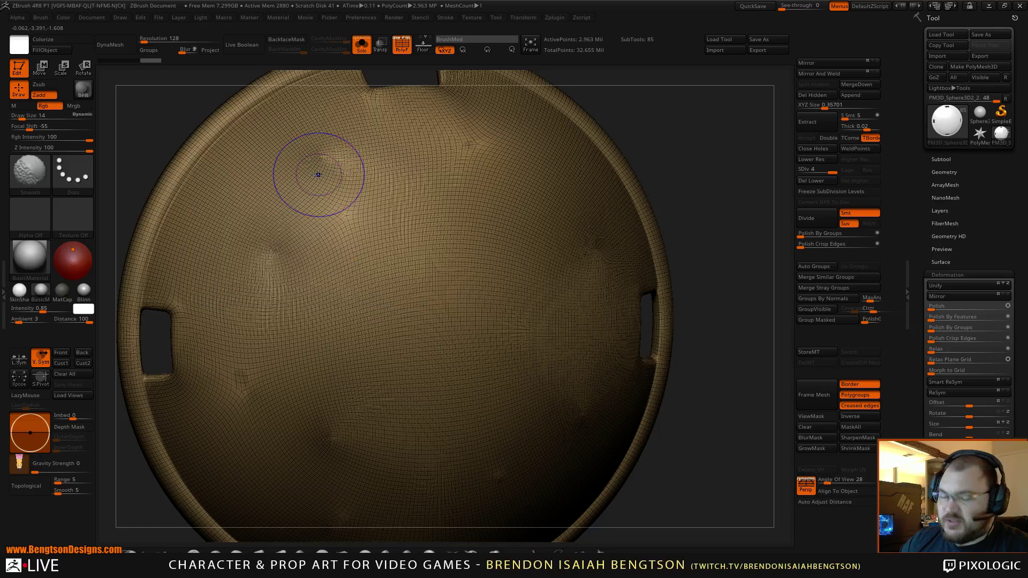
key(shift+f)
Step: Undo the test stroke on the belly plate's upper area and set the draw size to 4
key(ctrl)
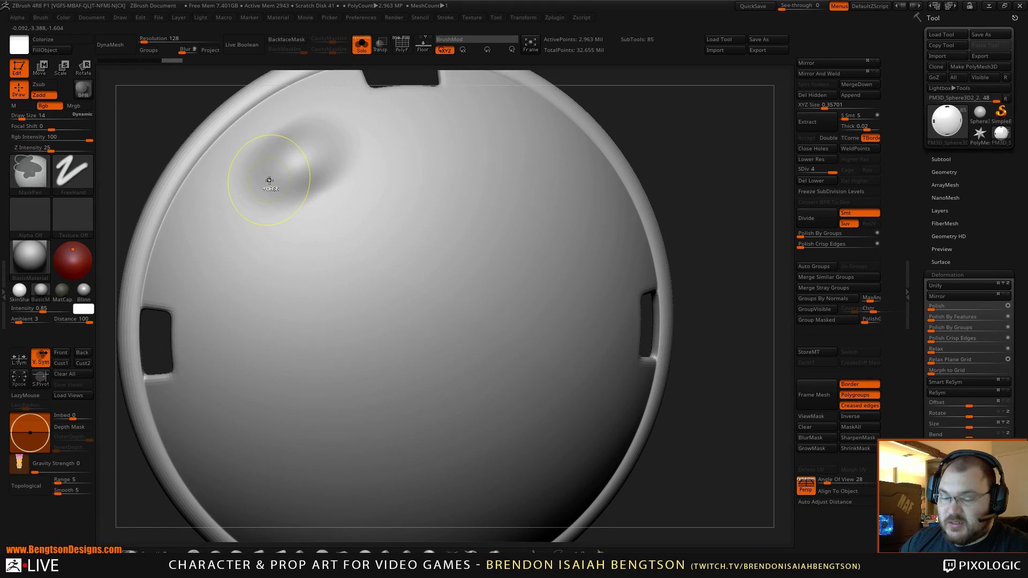
key(ctrl+z)
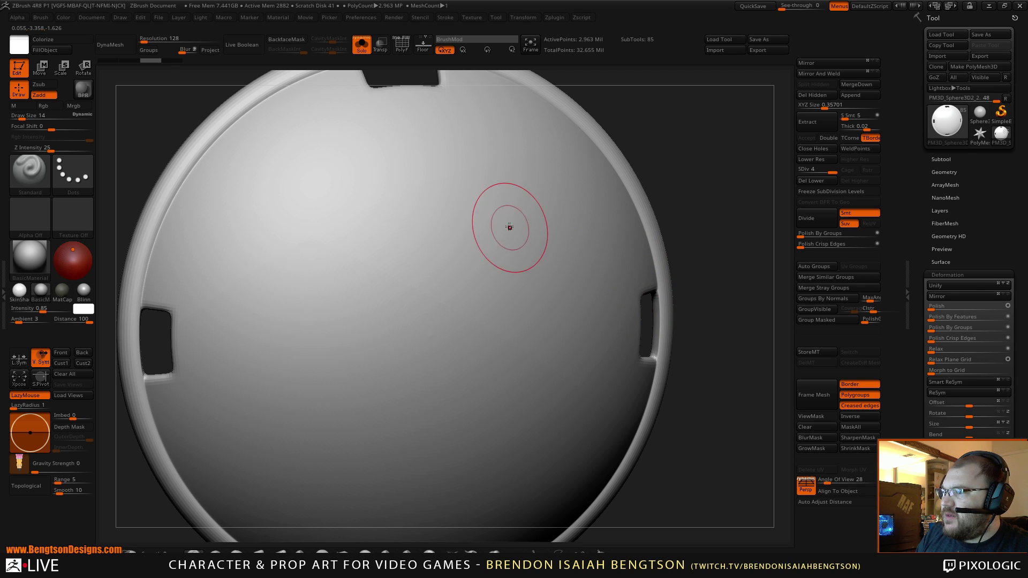
key(space)
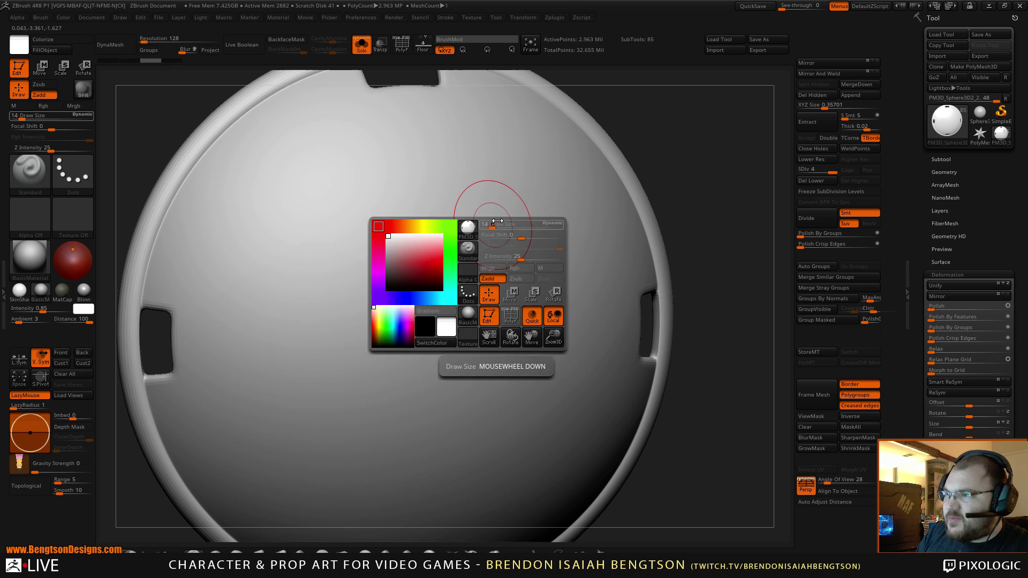
drag(498, 221, 489, 209)
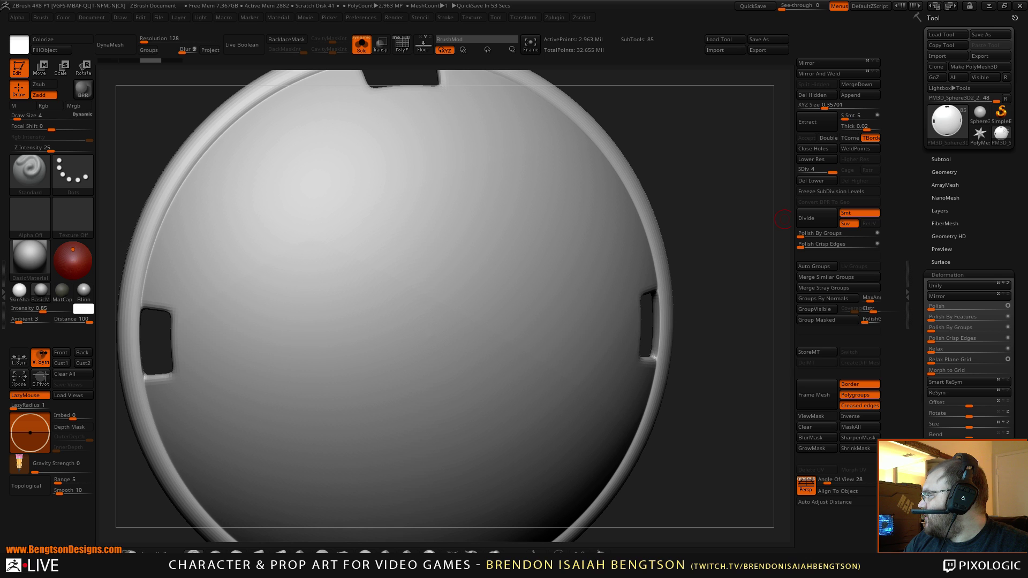
Step: Minimize the sculpting window, open the Box Sync folder and return to ZBrush
click(989, 6)
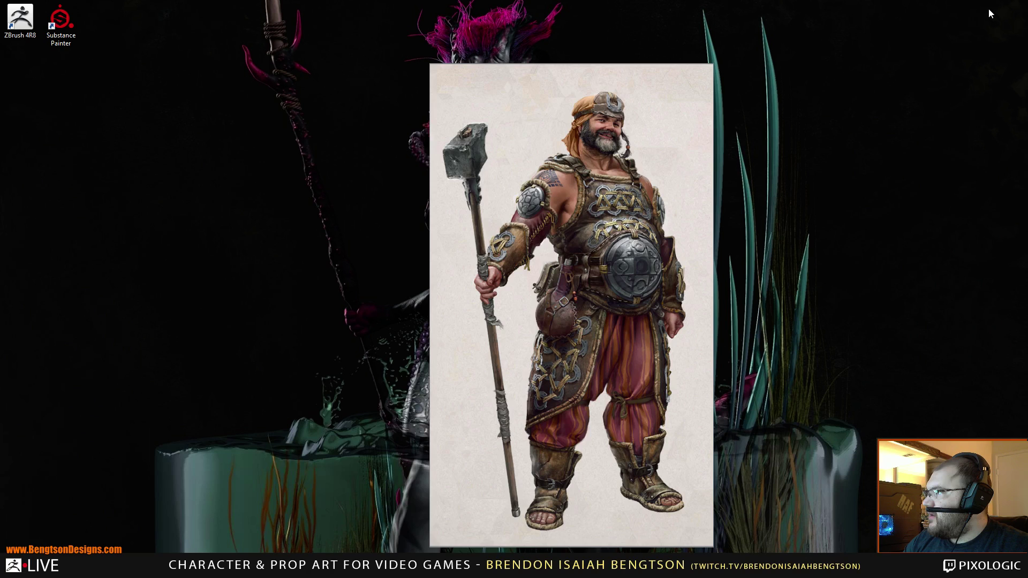
click(893, 567)
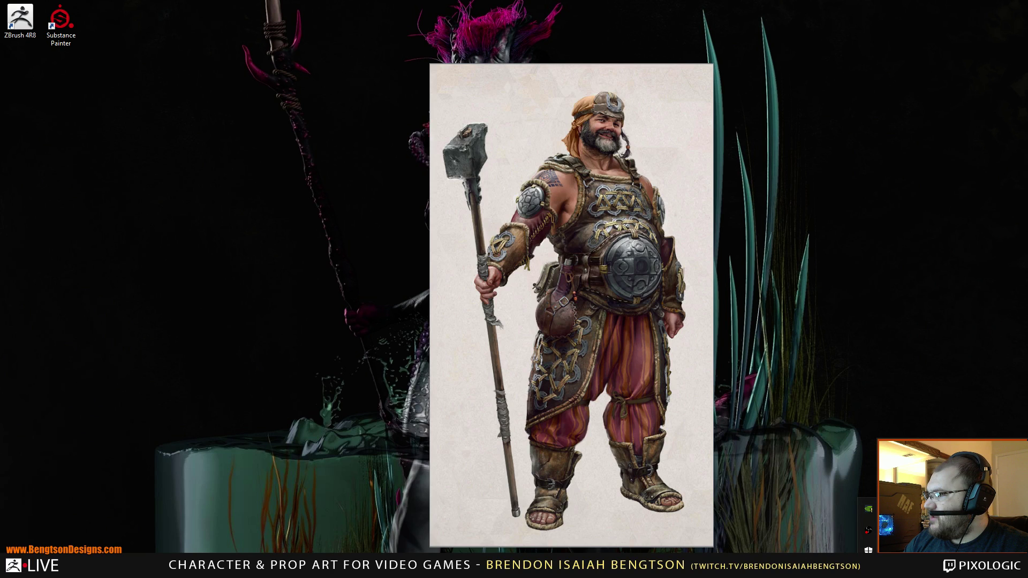
right_click(907, 509)
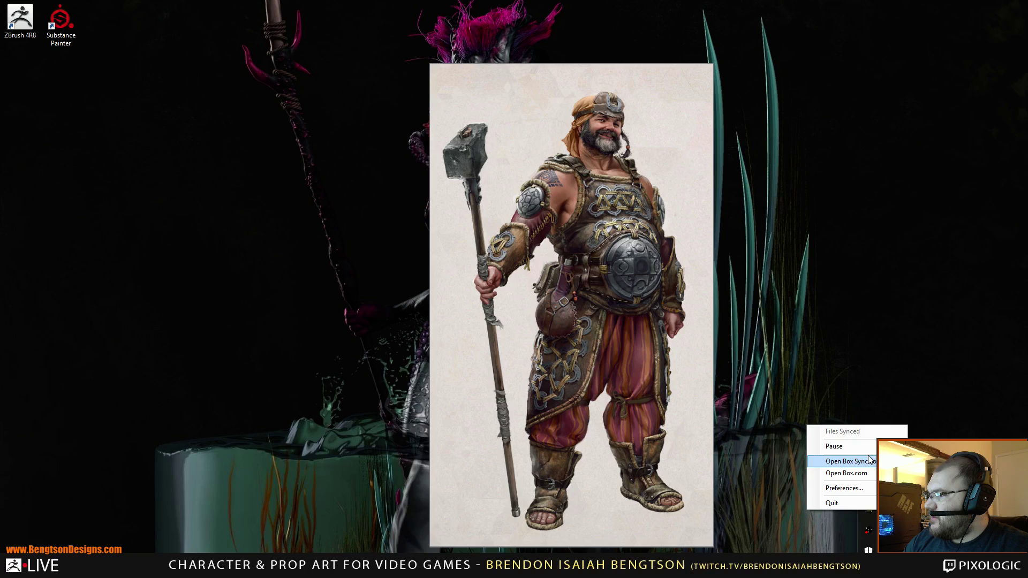
click(868, 459)
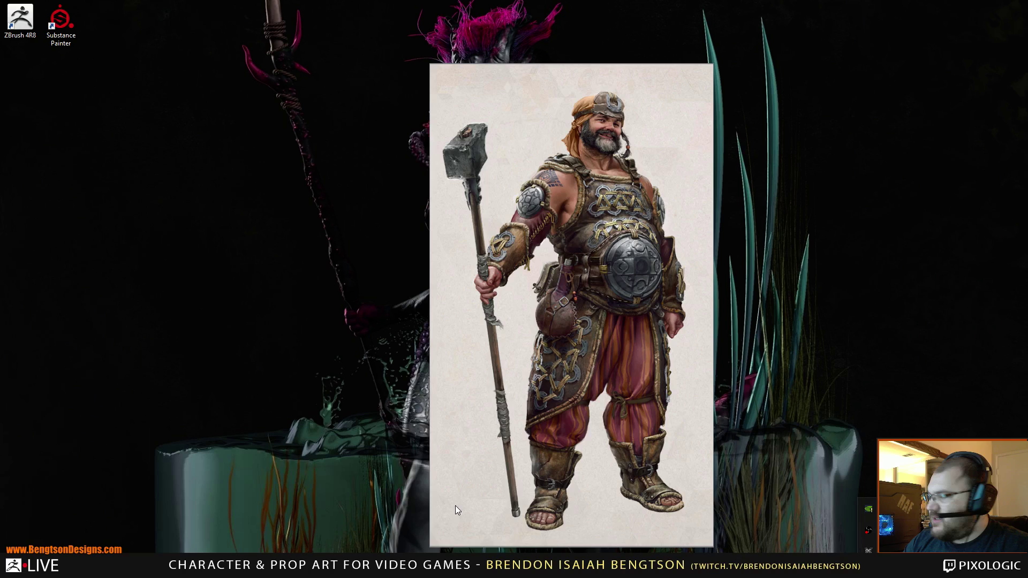
key(alt+Tab)
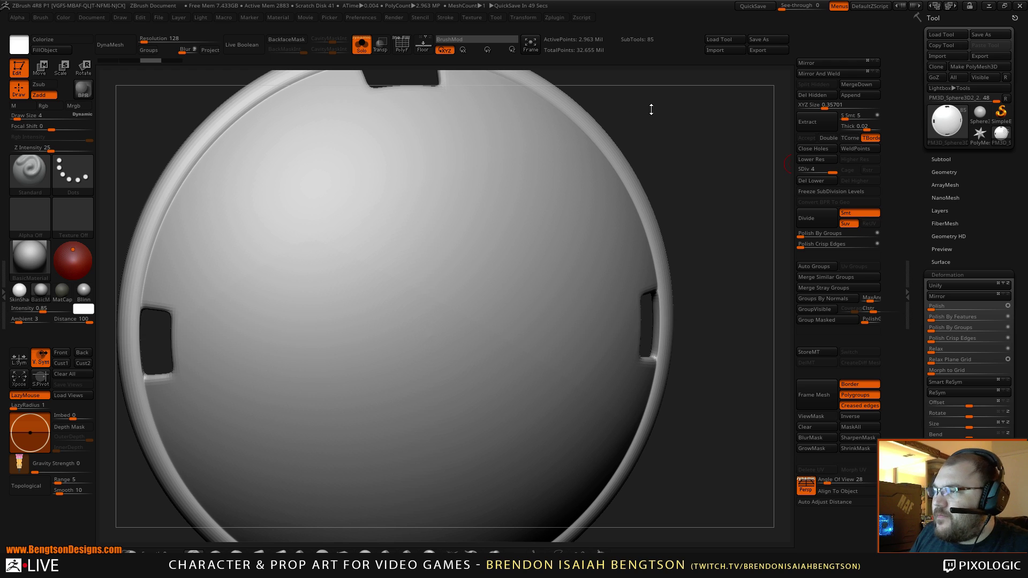
Step: Check the belly plate's polyframe, try a small Standard brush stroke beside the side slot and undo it
drag(616, 149, 669, 131)
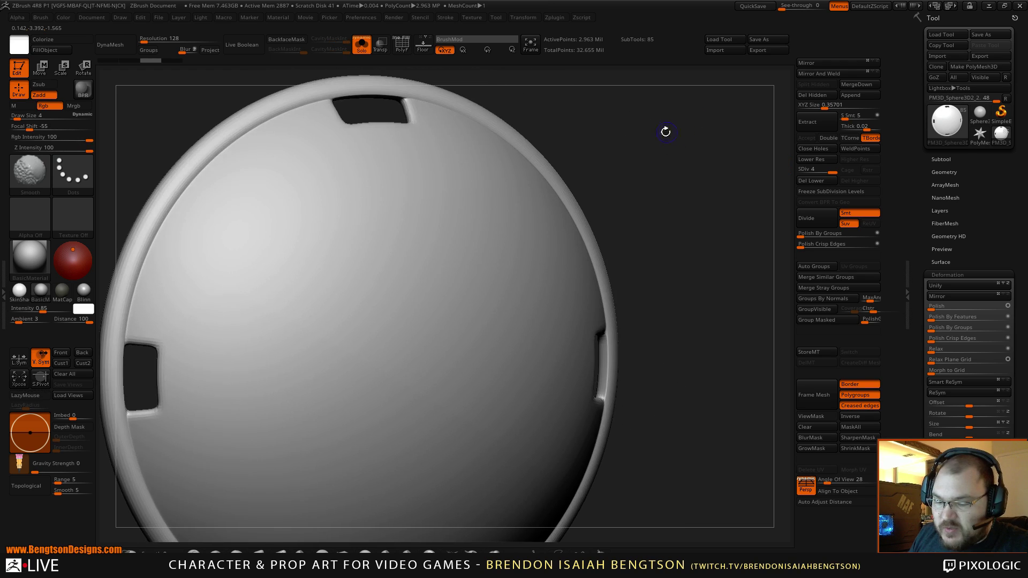
key(shift+f)
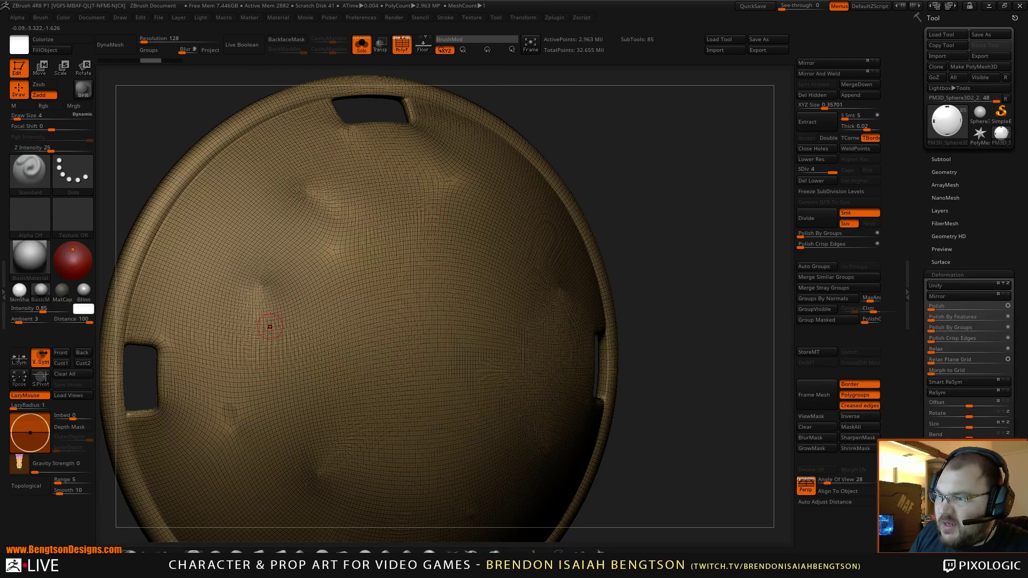
key(shift+f)
mouse_move(225, 414)
mouse_down()
mouse_move(230, 434)
mouse_move(225, 401)
mouse_move(214, 423)
mouse_move(219, 406)
mouse_up()
key(ctrl+z)
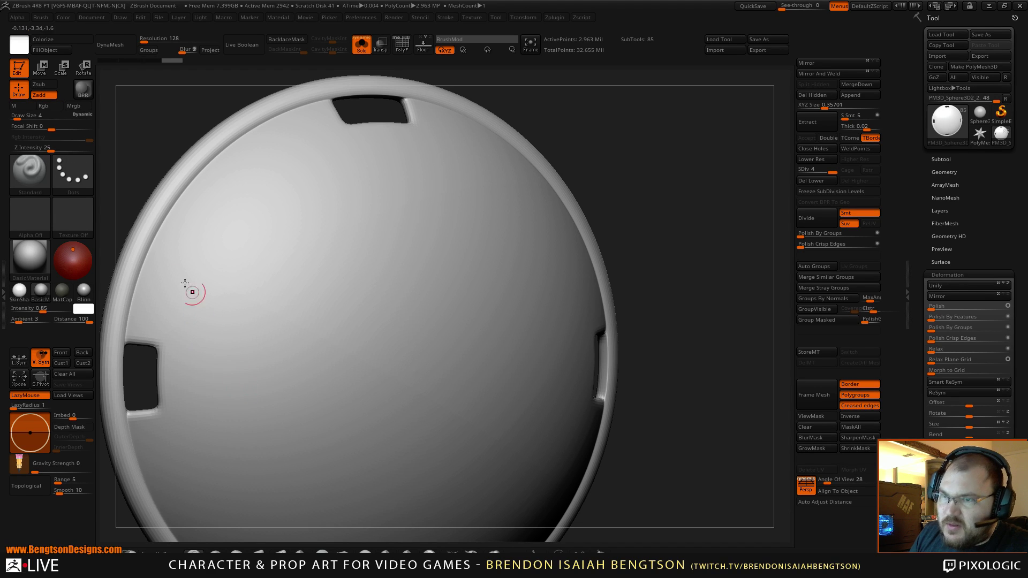
Step: Switch to the ClayBuildup brush and test short strokes near the belly plate's side slot, checking them against the polyframe
key(b)
key(c)
key(b)
mouse_move(219, 402)
mouse_down()
mouse_move(244, 449)
mouse_move(218, 419)
mouse_move(236, 434)
mouse_up()
key(shift+f)
key(shift+f)
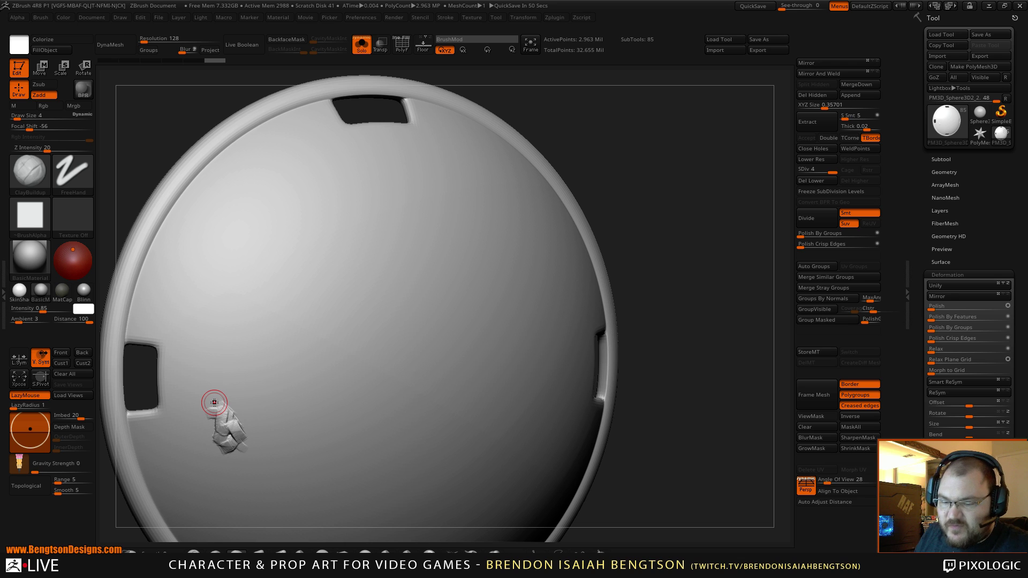
Step: Try a curved ClayBuildup stroke beside the test marks on the belly plate and undo all the test strokes
drag(695, 328, 703, 257)
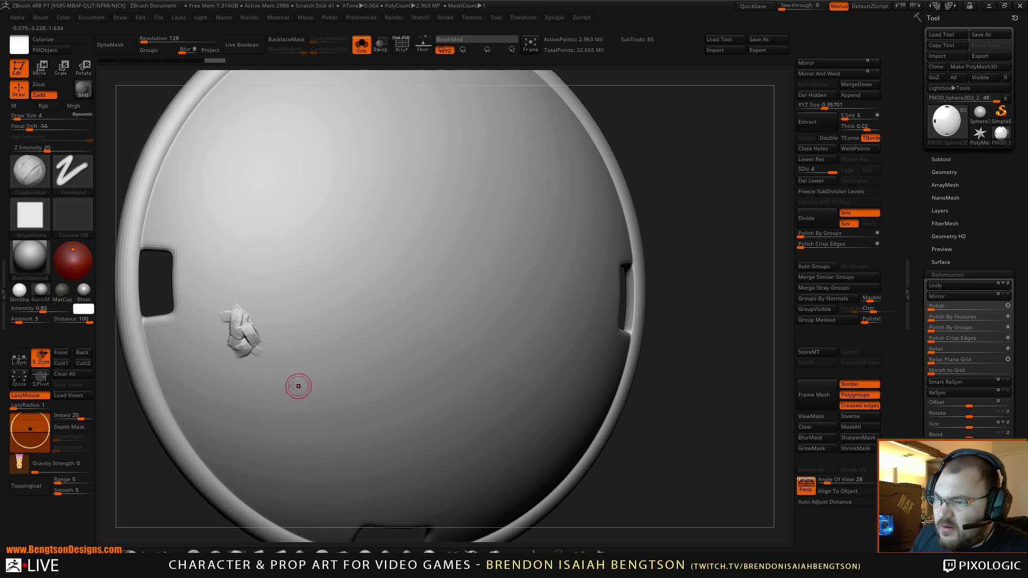
mouse_move(241, 316)
mouse_down()
mouse_move(236, 294)
mouse_move(217, 310)
mouse_move(227, 349)
mouse_up()
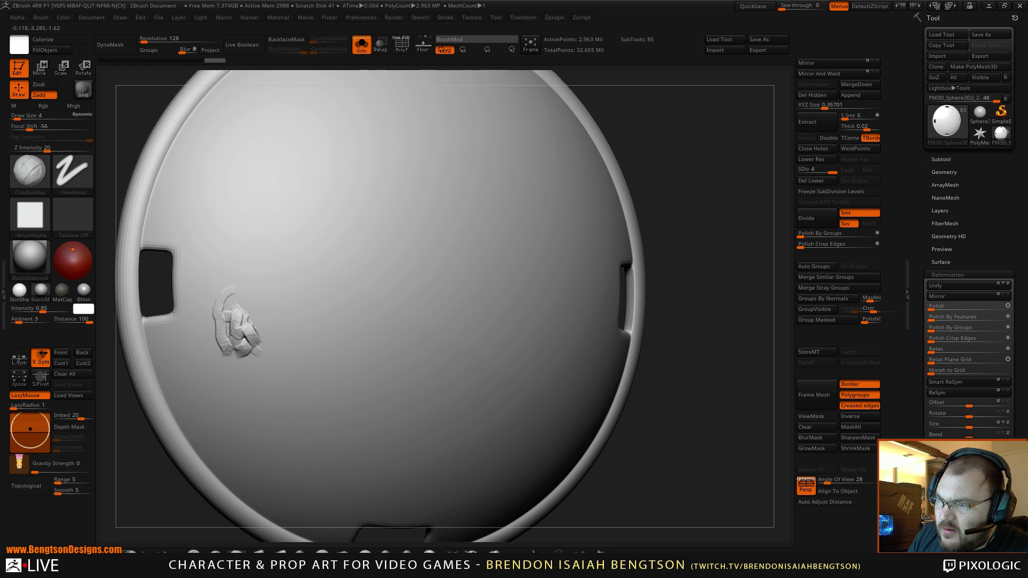
key(ctrl+z)
key(ctrl+z)
key(ctrl+z)
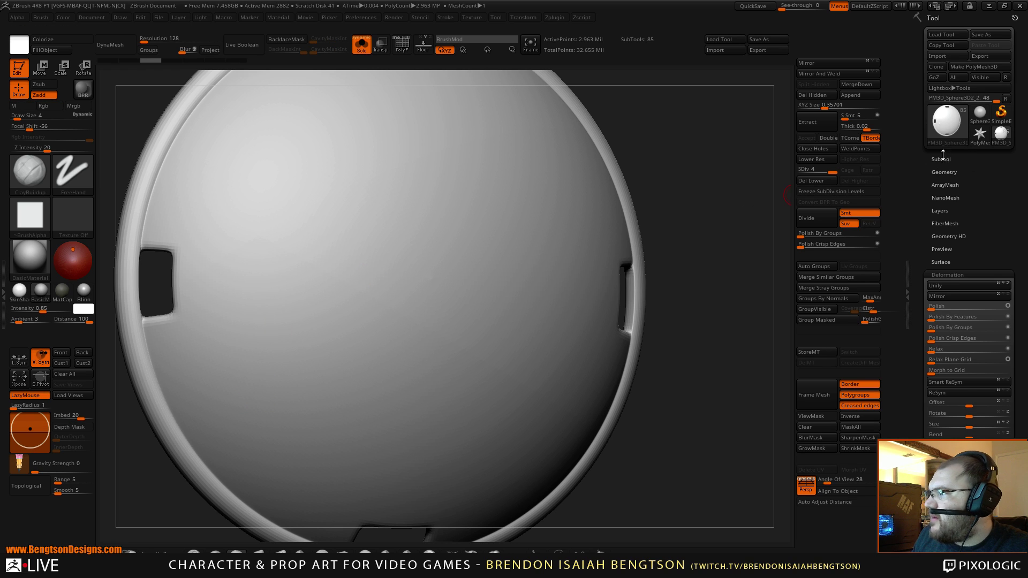
Step: Open the Subtool list and turn the isolated belly plate to a straight front view
click(942, 159)
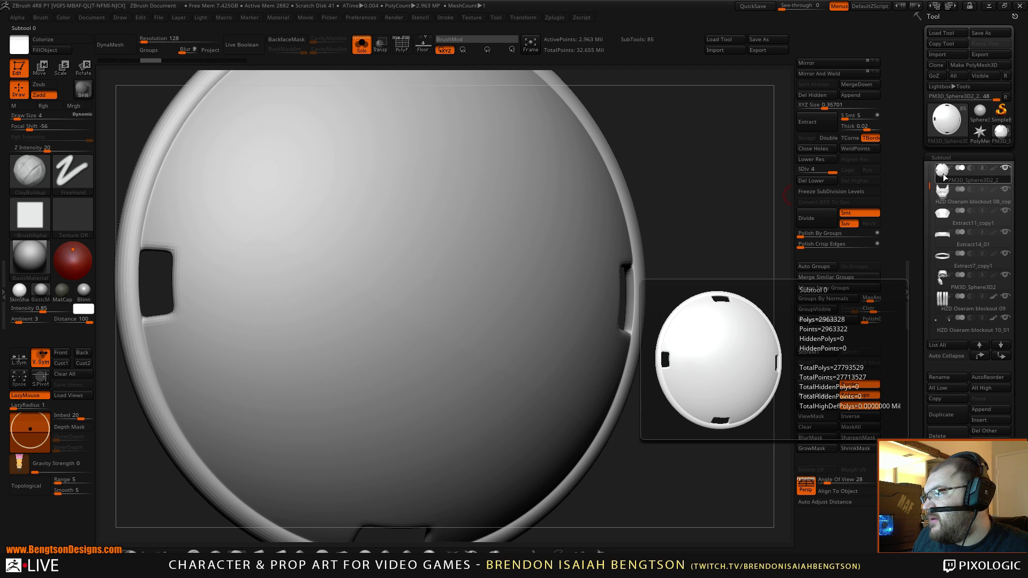
mouse_move(727, 228)
mouse_down()
mouse_move(718, 193)
mouse_move(713, 236)
mouse_move(695, 168)
mouse_up()
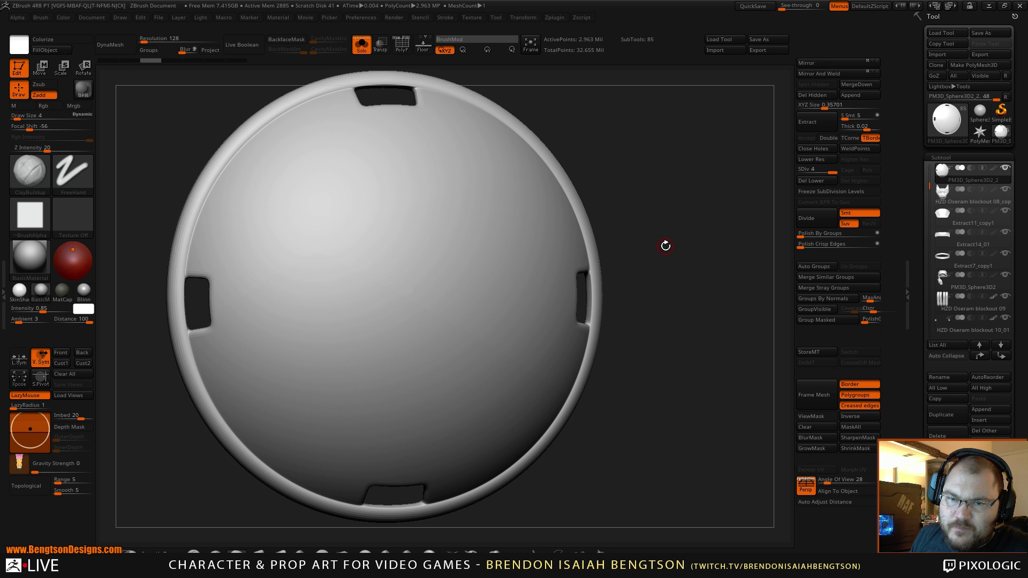
shift+drag(665, 246, 662, 225)
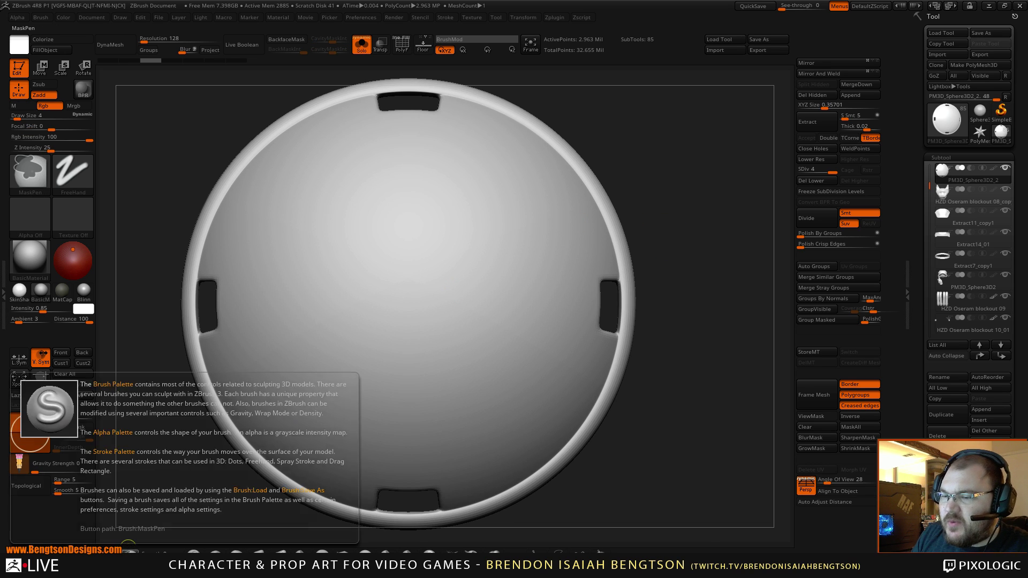
Step: Set the masking brush to MaskCircle and frame the whole belly plate in a front view
ctrl+click(128, 546)
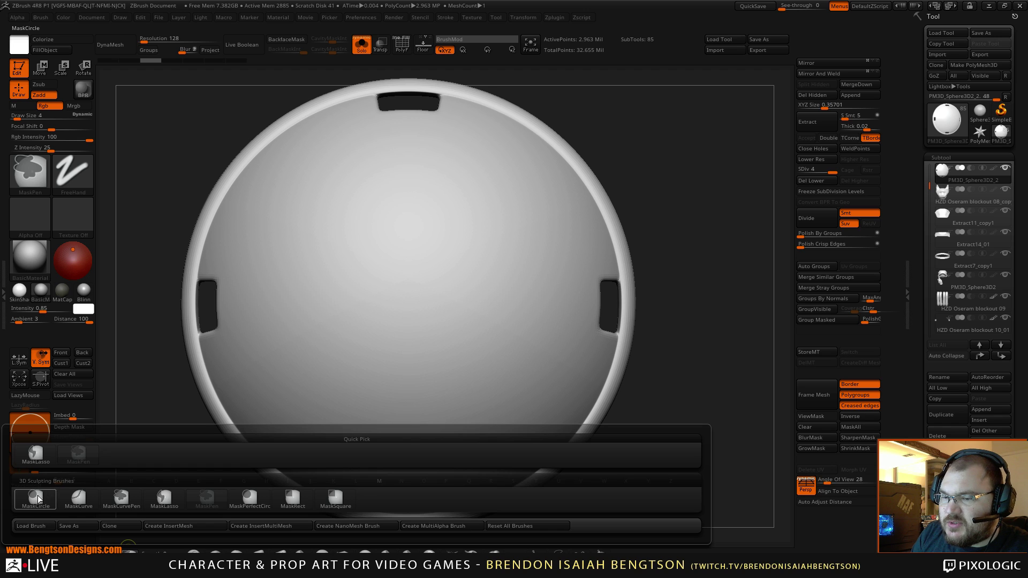
click(37, 497)
alt+drag(701, 228, 697, 212)
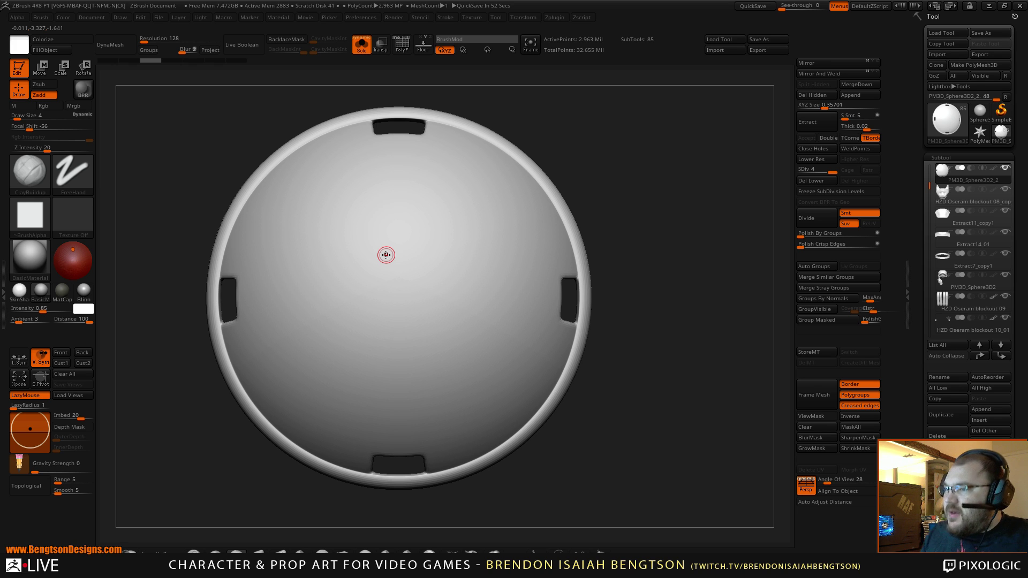
alt+drag(653, 154, 627, 176)
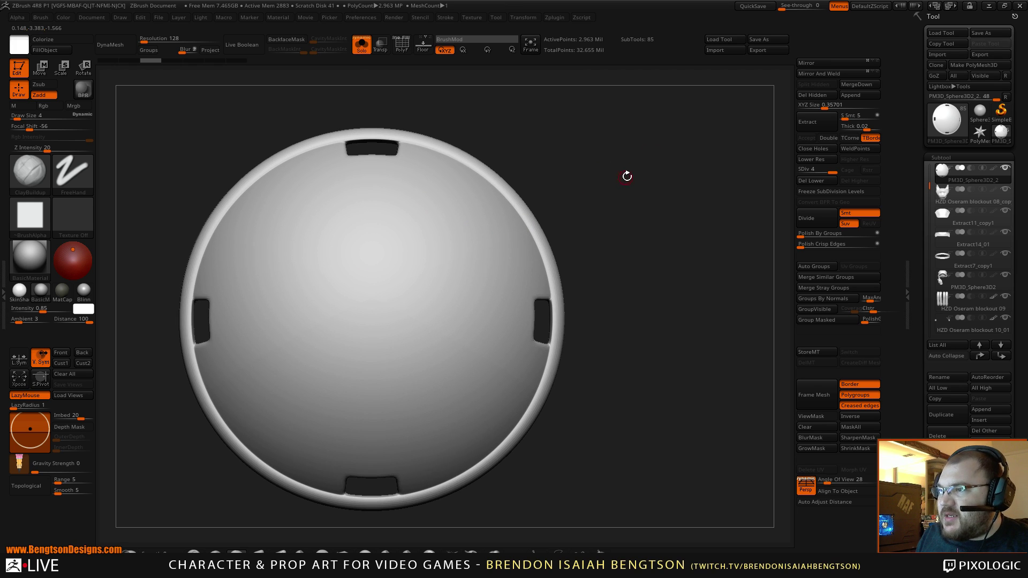
Step: Try a circular mask over the belly plate's inner face, inspect its fit against the rim and remove it
key(ctrl)
mouse_move(241, 208)
ctrl+mouse_down()
mouse_move(413, 385)
mouse_move(517, 454)
mouse_move(516, 465)
mouse_move(484, 409)
mouse_move(546, 491)
ctrl+mouse_up()
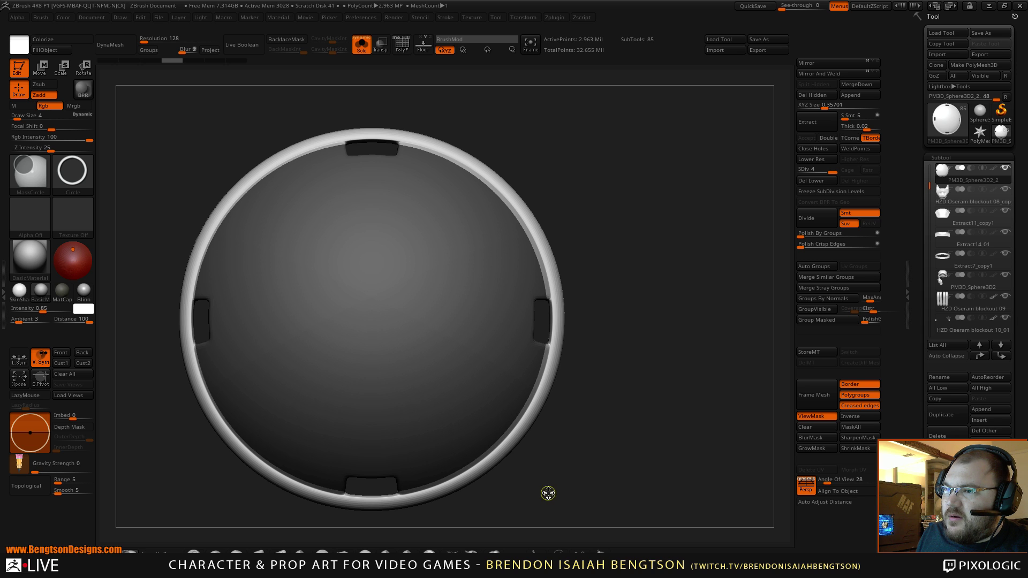
key(b)
key(c)
key(b)
mouse_move(643, 344)
mouse_down()
mouse_move(635, 390)
mouse_move(649, 349)
mouse_up()
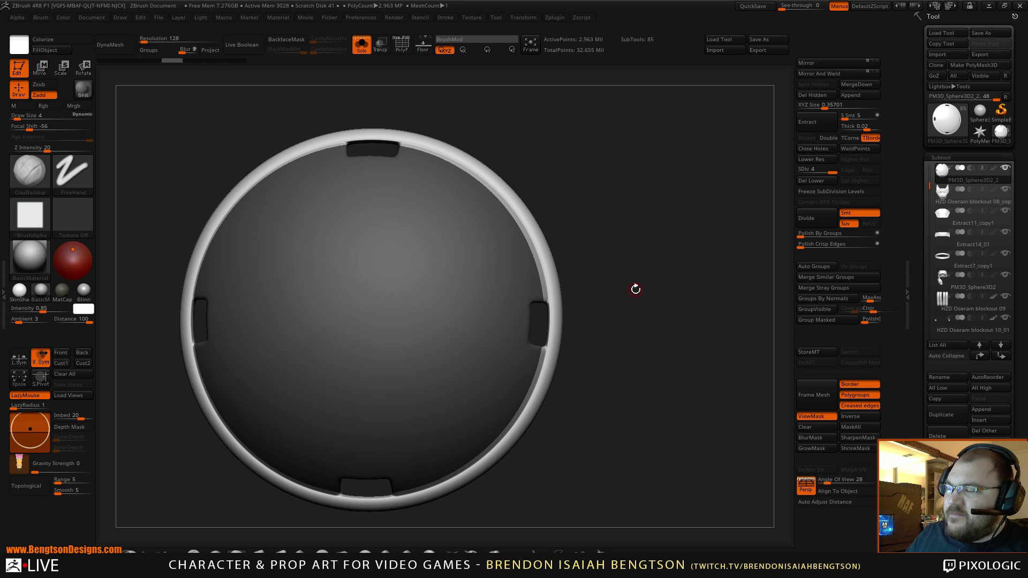
key(ctrl+h)
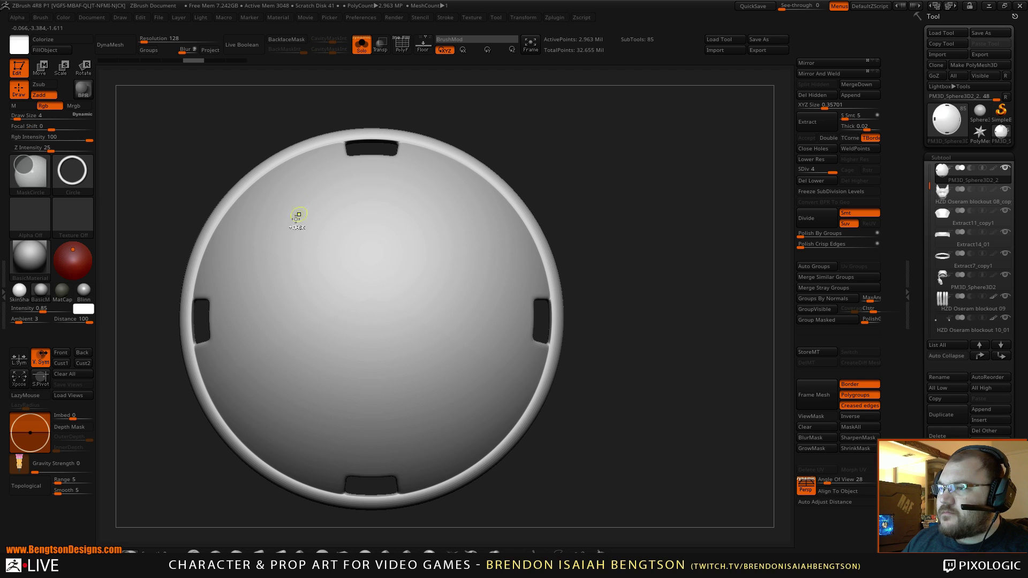
Step: Mask the belly plate's round inner face with a centred circle reaching the inside edge of the rim
ctrl+drag(346, 303, 548, 493)
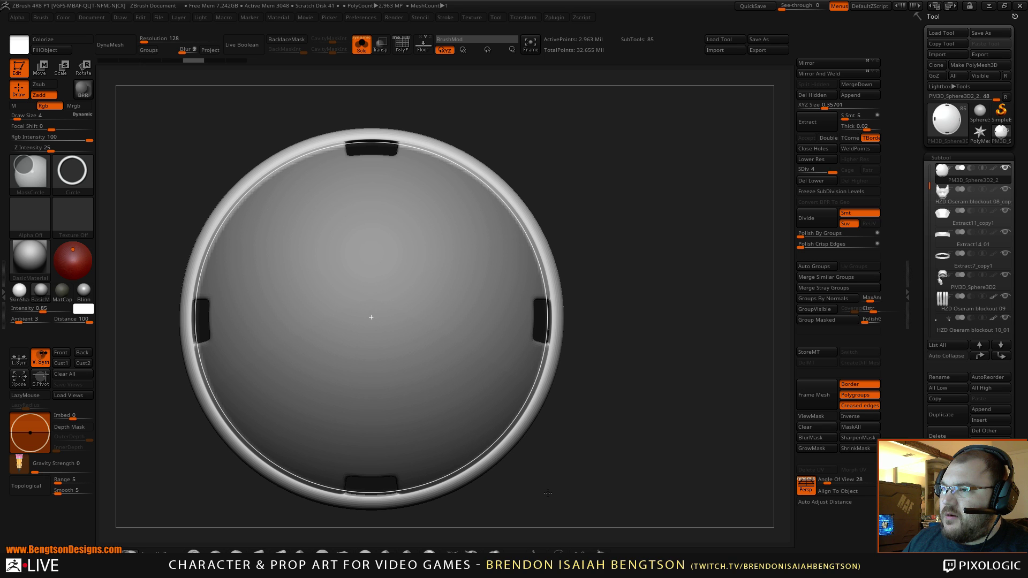
ctrl+drag(547, 493, 547, 492)
drag(630, 406, 625, 291)
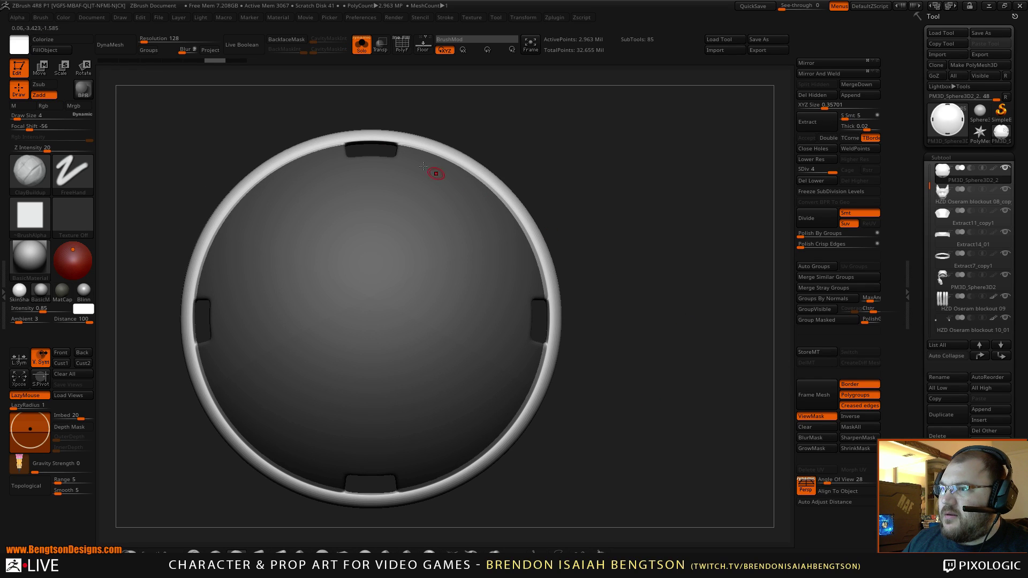
Step: Switch the masking brush to MaskRect and return the belly plate to a straight front view
key(ctrl)
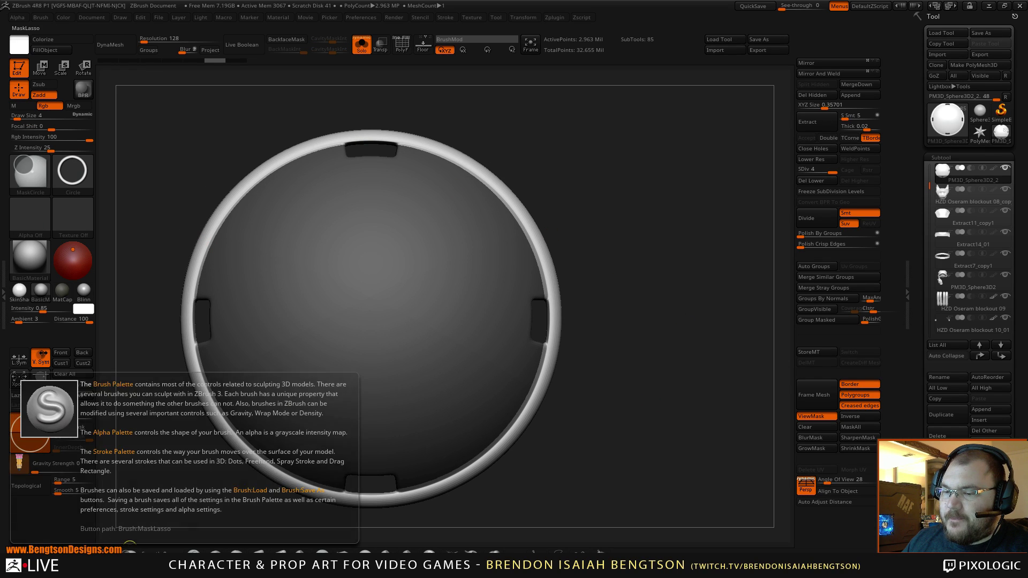
key(ctrl+b)
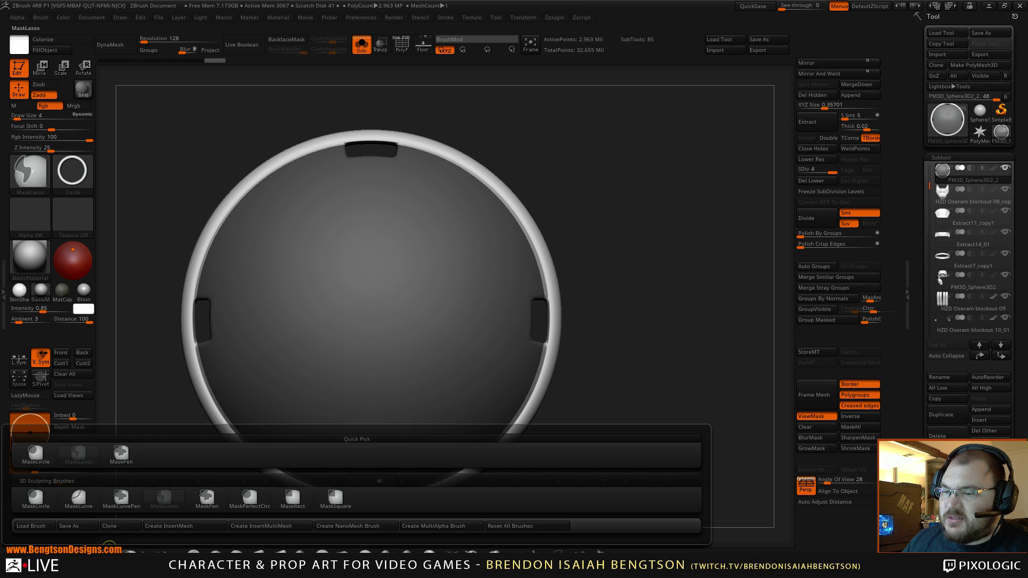
click(293, 502)
key(ctrl)
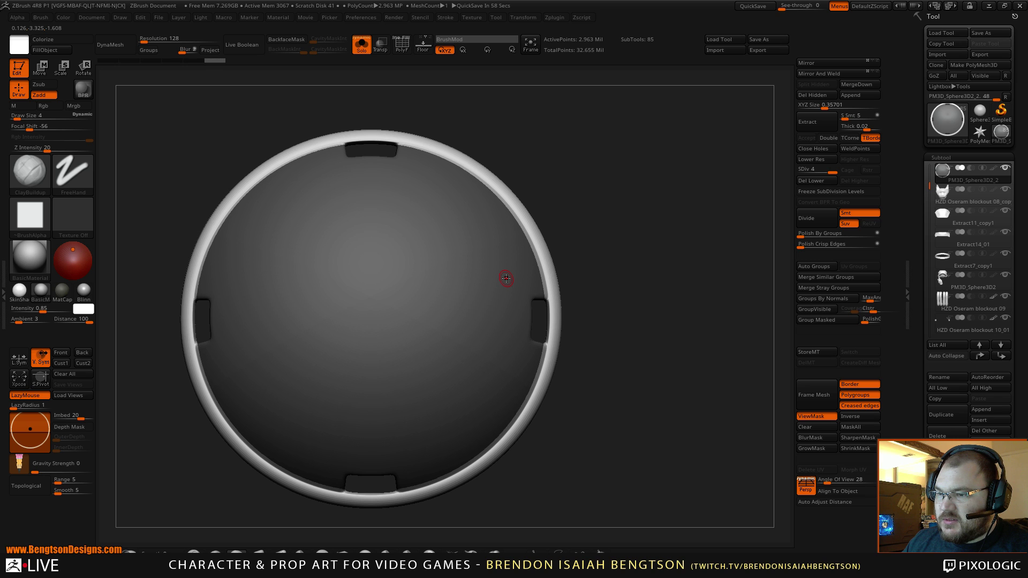
drag(704, 390, 695, 345)
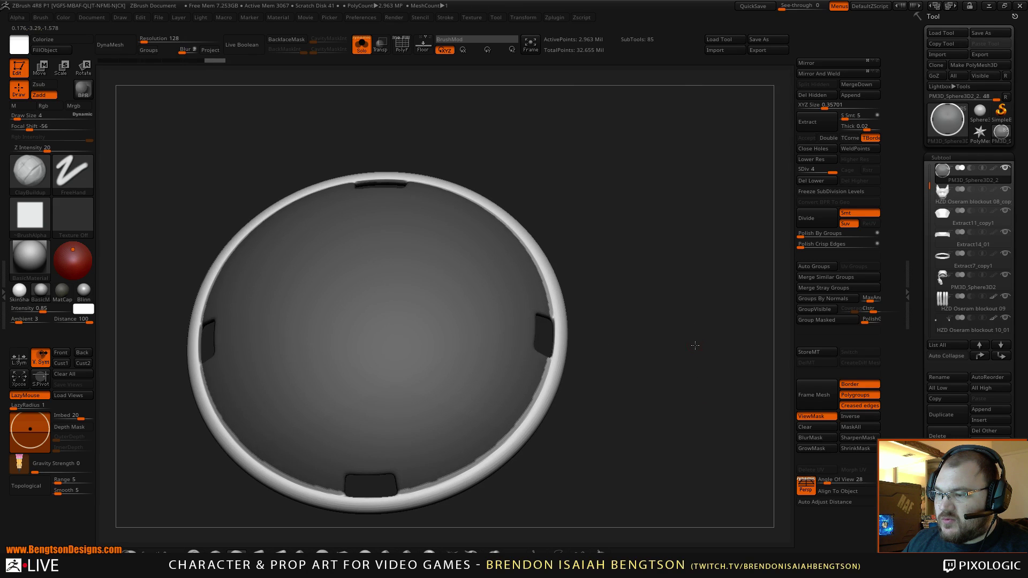
drag(579, 397, 622, 326)
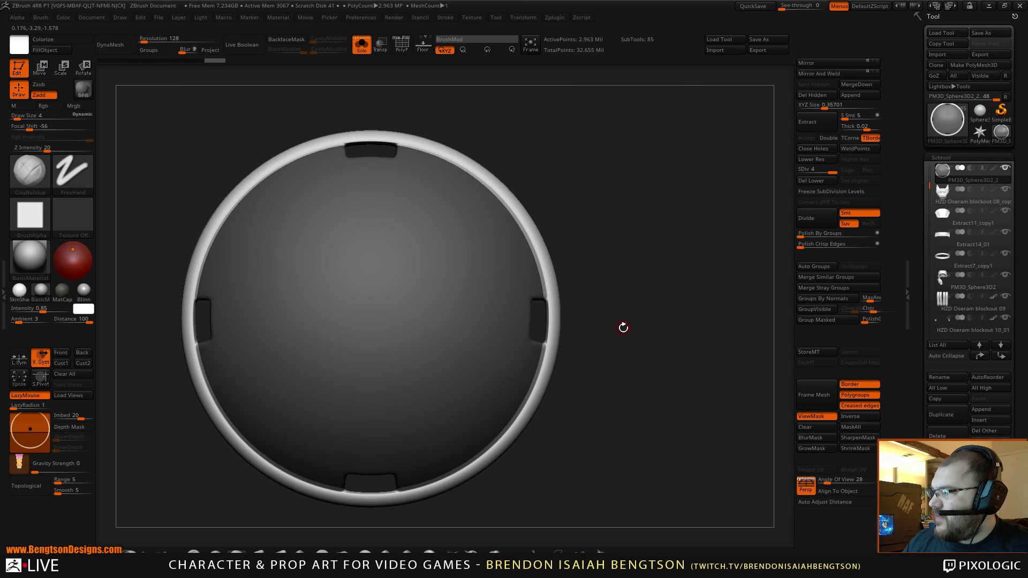
Step: Unmask a vertical and a horizontal band across the plate, each slightly wider than the opposite slots it connects, forming a cross
mouse_move(330, 94)
ctrl+mouse_down()
mouse_move(383, 187)
mouse_move(417, 210)
ctrl+mouse_up()
ctrl+drag(414, 217, 407, 524)
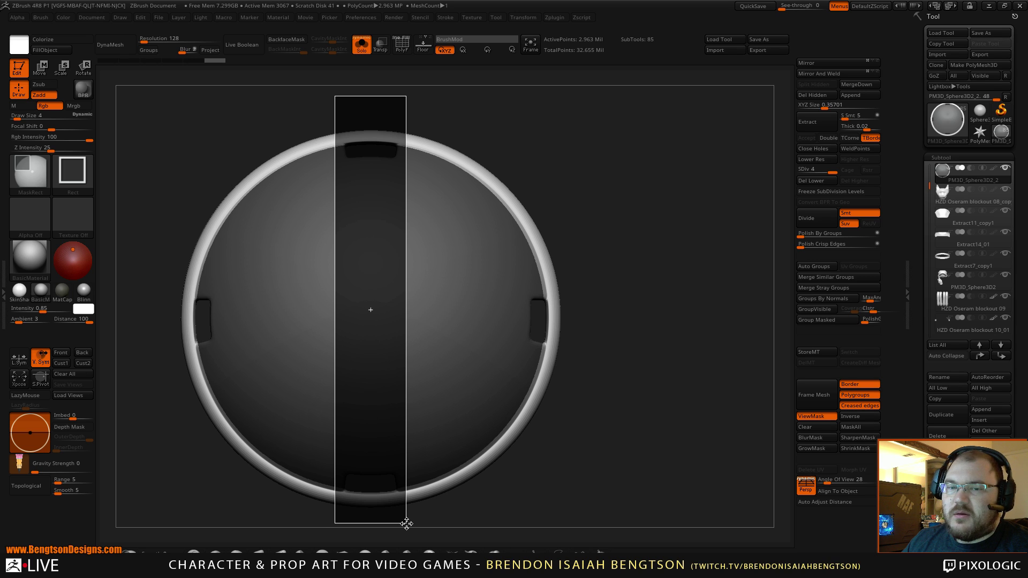
ctrl+drag(407, 524, 406, 523)
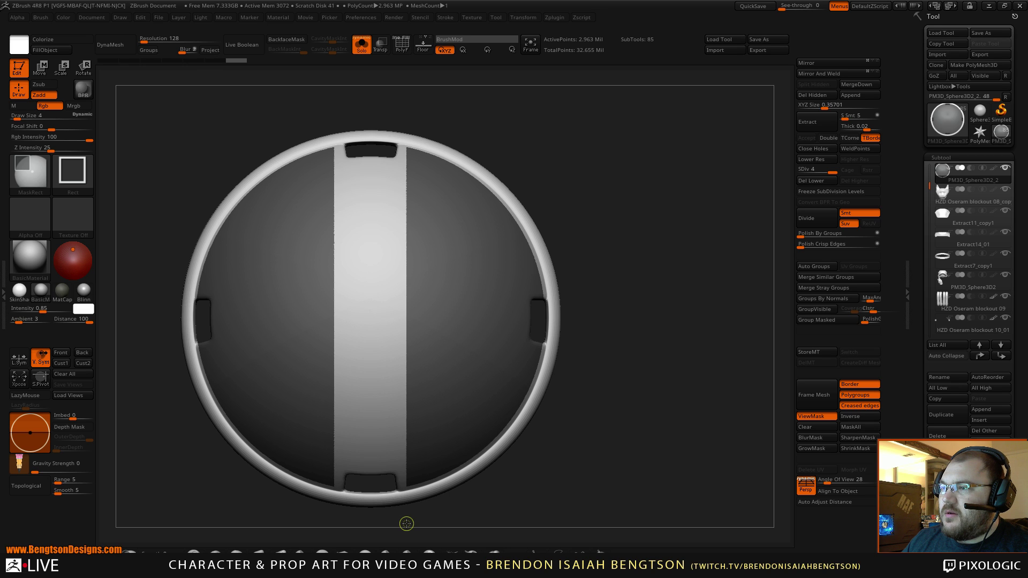
key(ctrl)
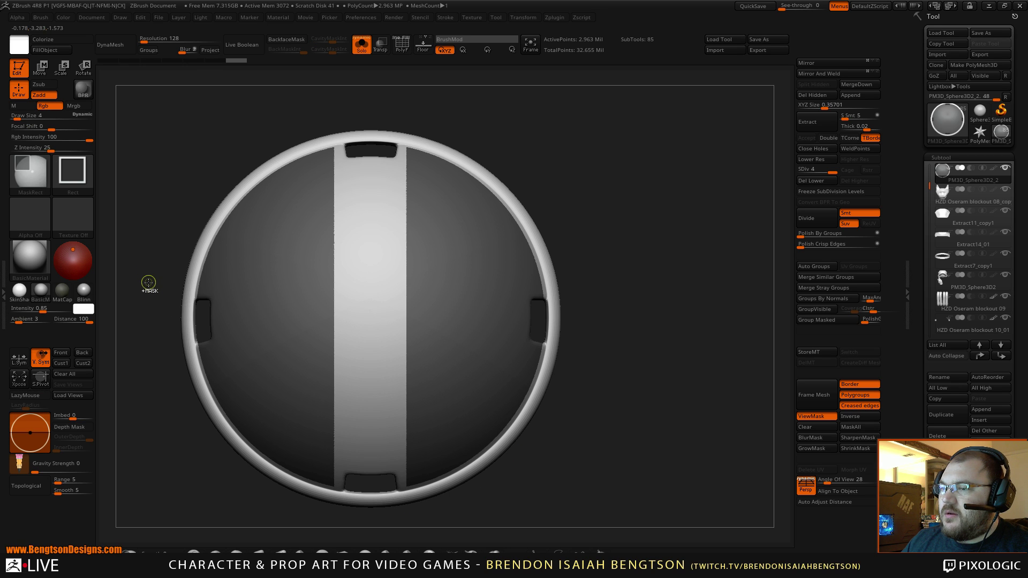
mouse_move(175, 306)
ctrl+mouse_down()
mouse_move(514, 360)
mouse_move(593, 365)
mouse_move(587, 357)
ctrl+mouse_up()
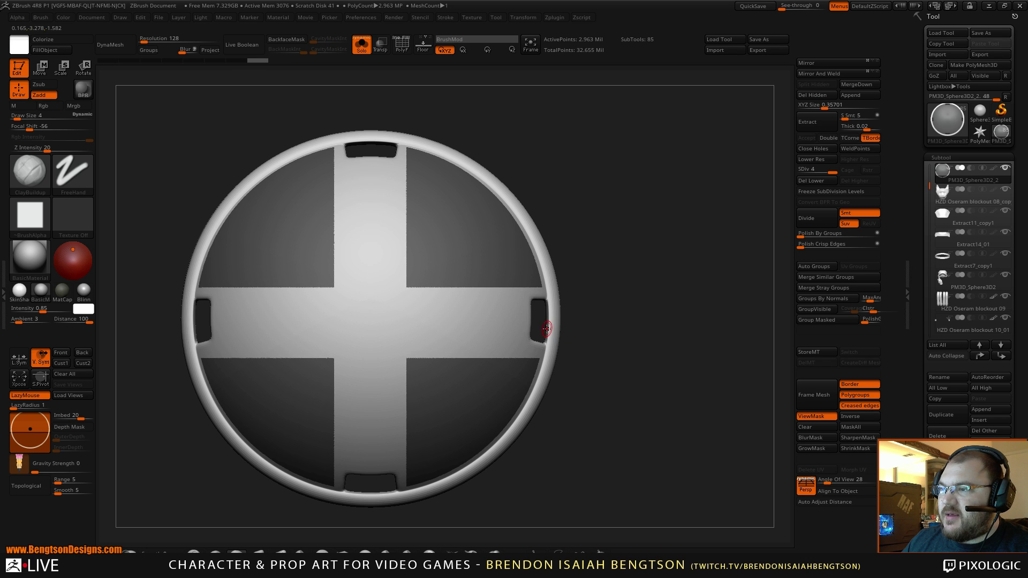
Step: Switch back to MaskCircle and unmask a large centred circle, leaving four masked arc segments along the rim
ctrl+click(193, 552)
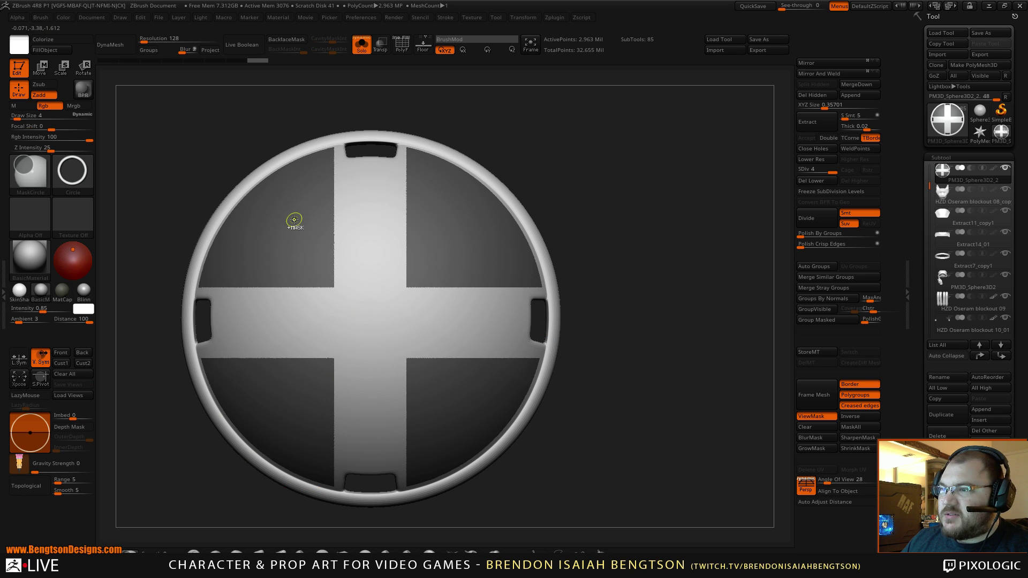
ctrl+drag(273, 217, 523, 471)
ctrl+drag(266, 225, 522, 468)
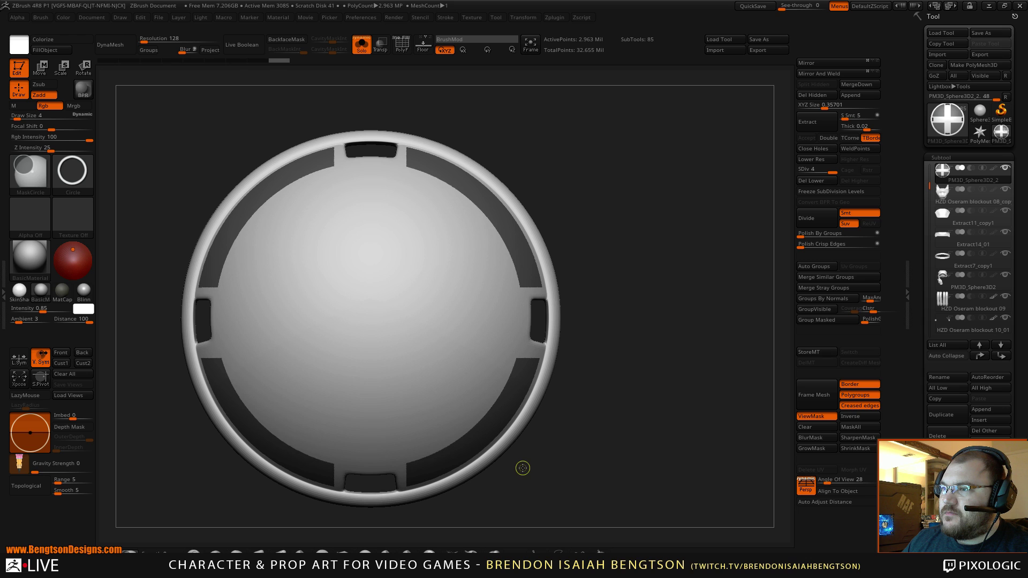
Step: Invert the mask so only the four arc segments are editable, and check it from an angle
ctrl+click(611, 380)
drag(623, 427, 654, 443)
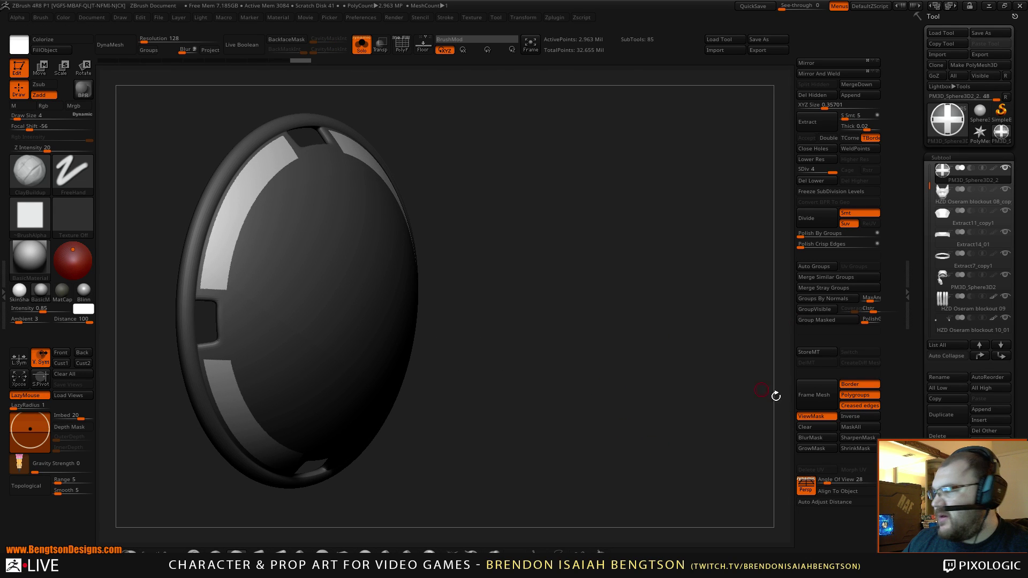
key(ctrl)
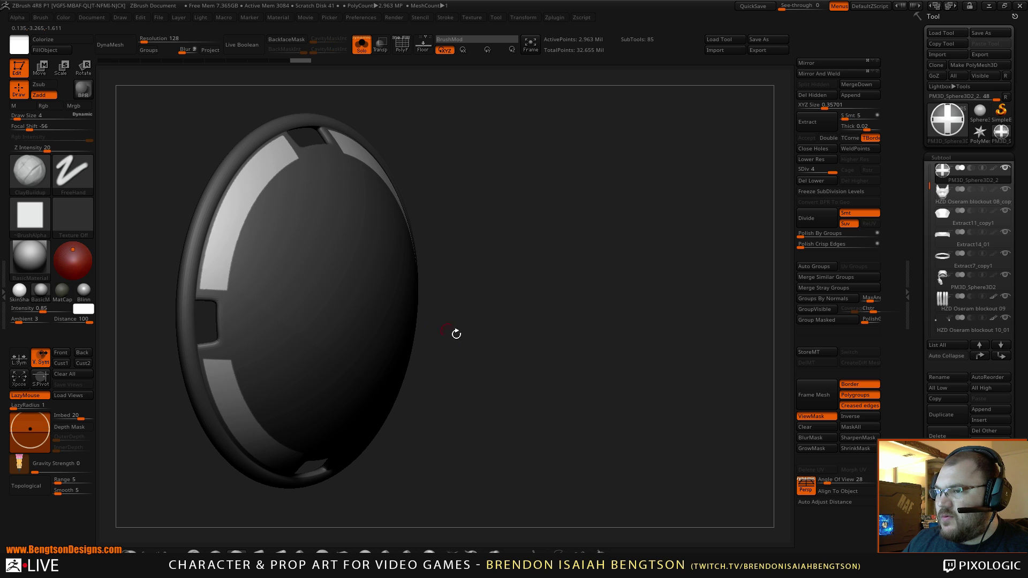
drag(581, 394, 599, 400)
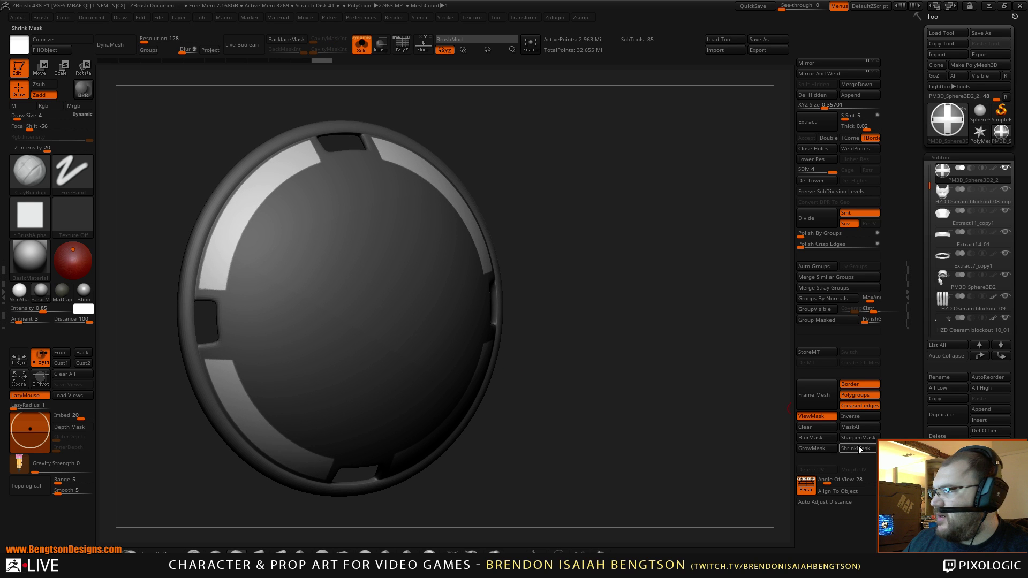
Step: Try a slight Inflate deformation on the four unmasked arc segments and clear the mask
scroll(918, 429, down, 5)
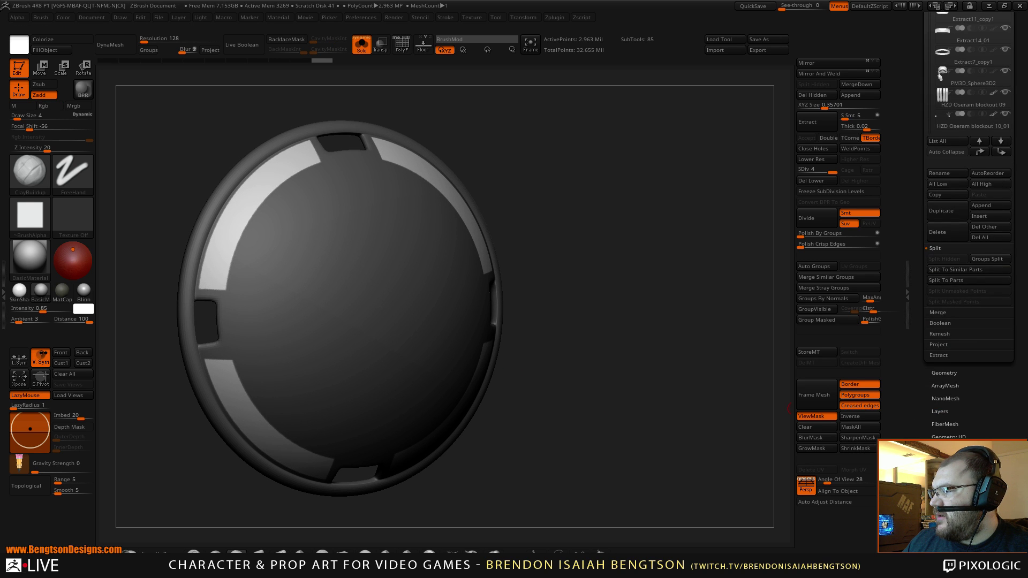
scroll(958, 322, down, 10)
drag(969, 360, 970, 360)
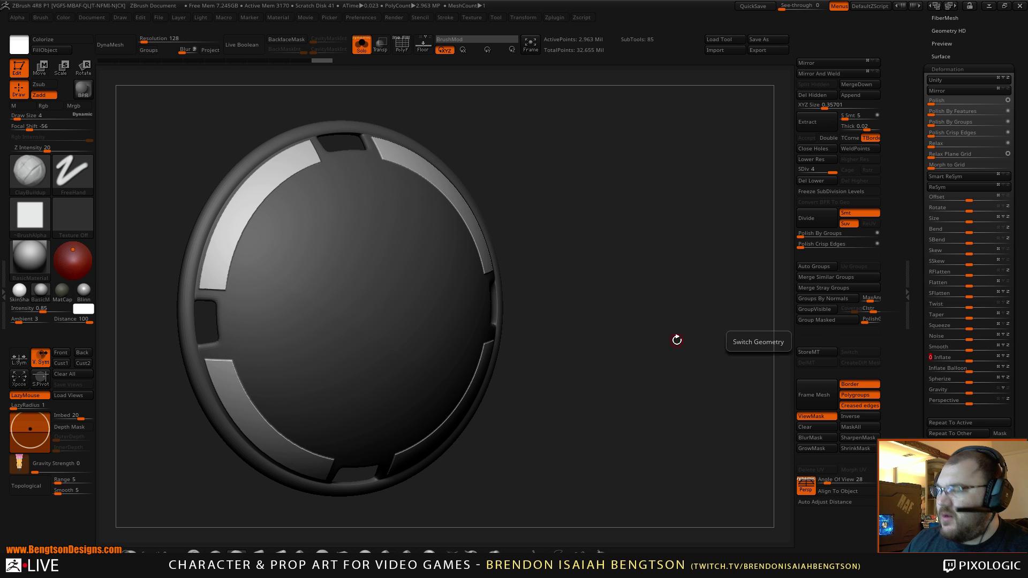
click(817, 416)
drag(639, 370, 575, 322)
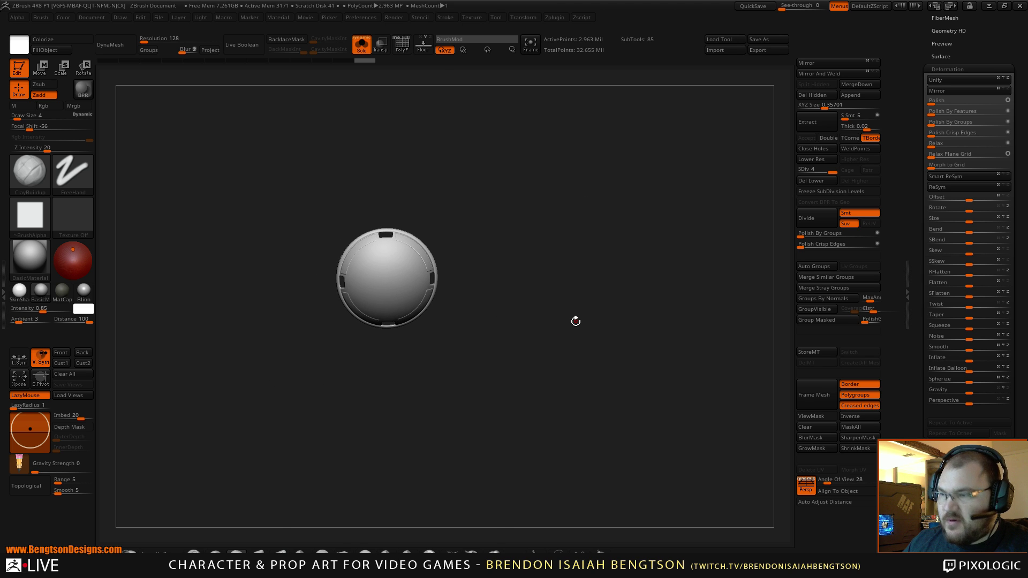
Step: Show the full figure to judge the belly plate, and undo the mask clearing and the Inflate deformation
key(alt+s)
drag(636, 303, 517, 269)
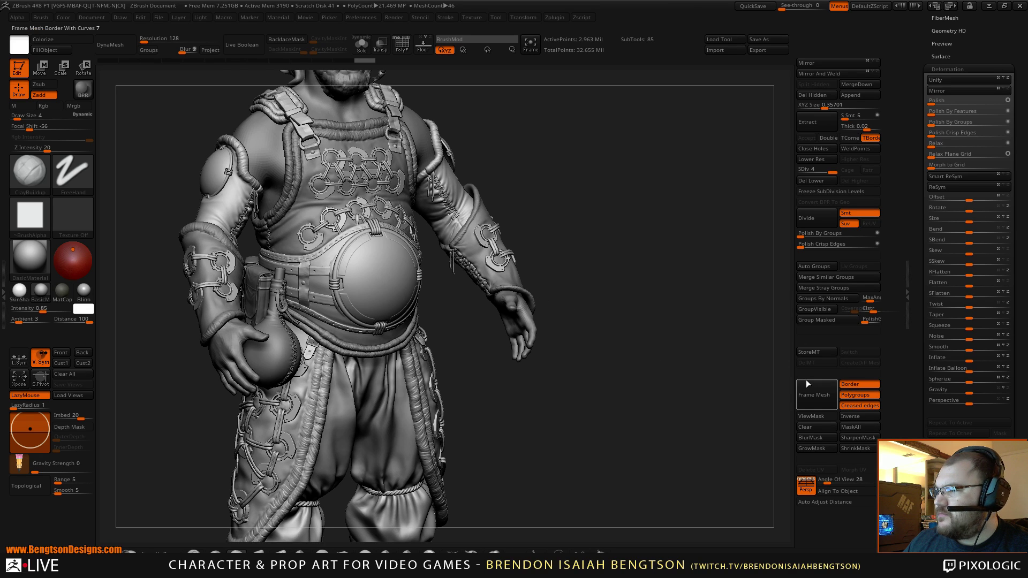
key(ctrl)
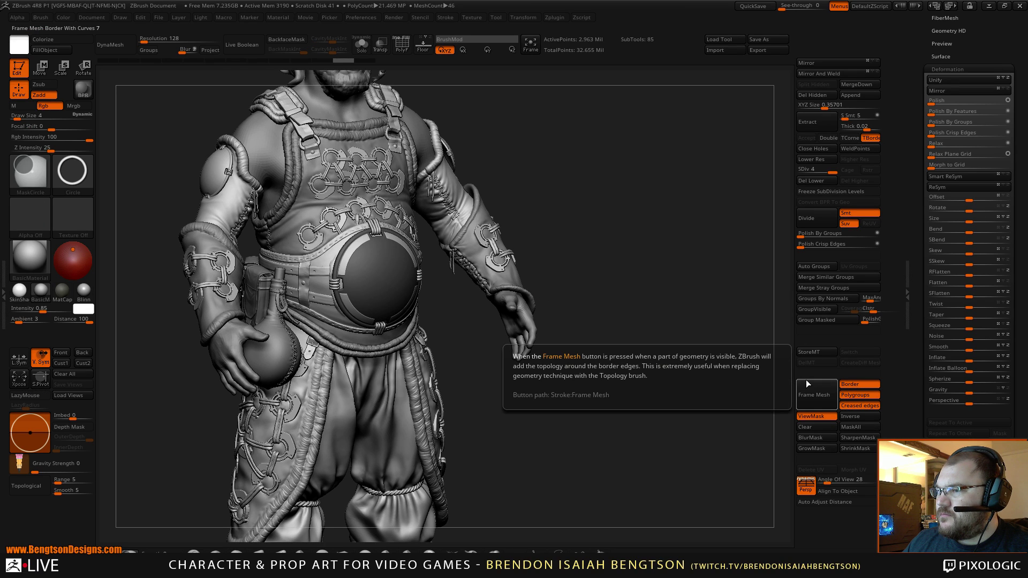
Step: Reapply a small Inflate to the four arc segments with the full figure shown, and clear the mask
click(969, 356)
drag(969, 356, 970, 356)
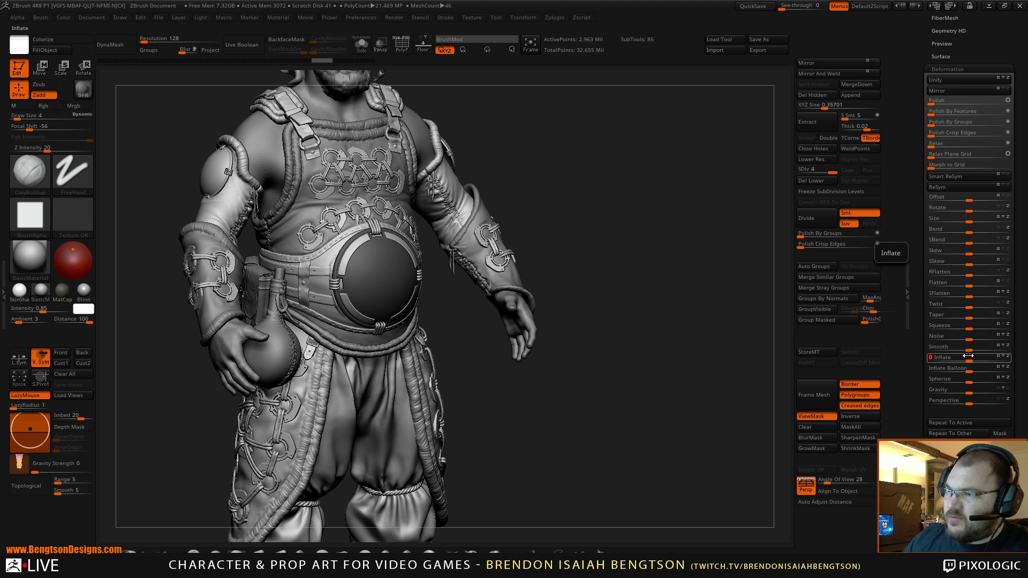
click(816, 427)
drag(664, 357, 657, 345)
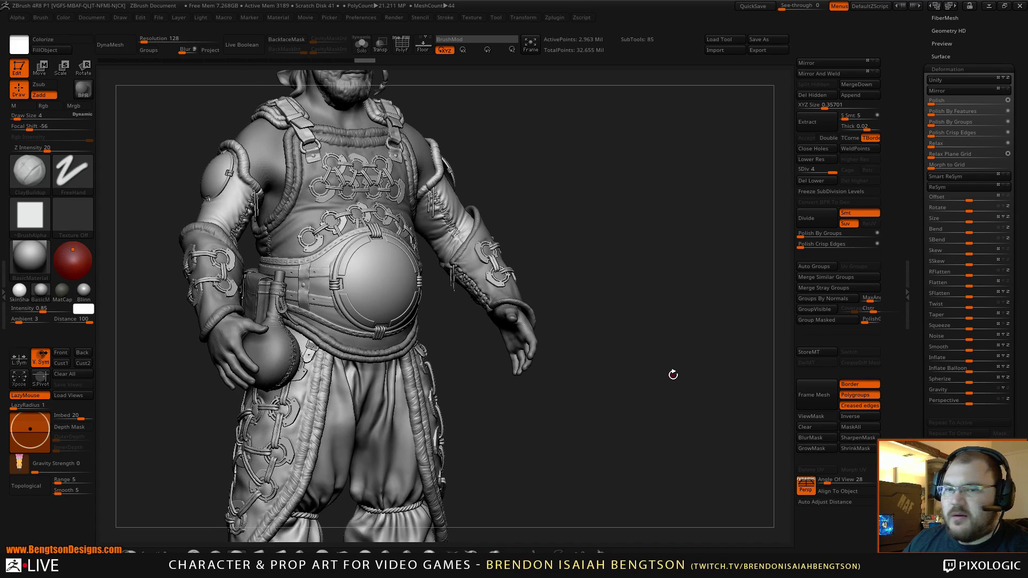
Step: Examine the raised arc segments on the full figure and on the isolated belly plate from several angles
drag(670, 379, 681, 380)
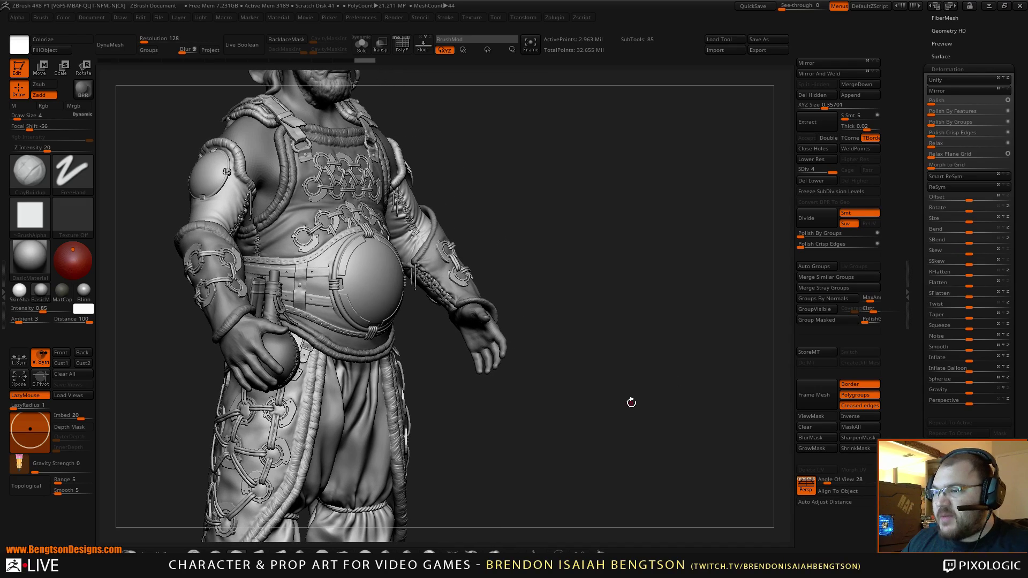
mouse_move(636, 395)
mouse_down()
mouse_move(628, 375)
mouse_move(615, 375)
mouse_move(654, 394)
mouse_move(652, 379)
mouse_move(658, 385)
mouse_move(636, 413)
mouse_move(654, 401)
mouse_up()
alt+drag(646, 332, 677, 419)
key(shift+s)
alt+right_drag(626, 332, 543, 340)
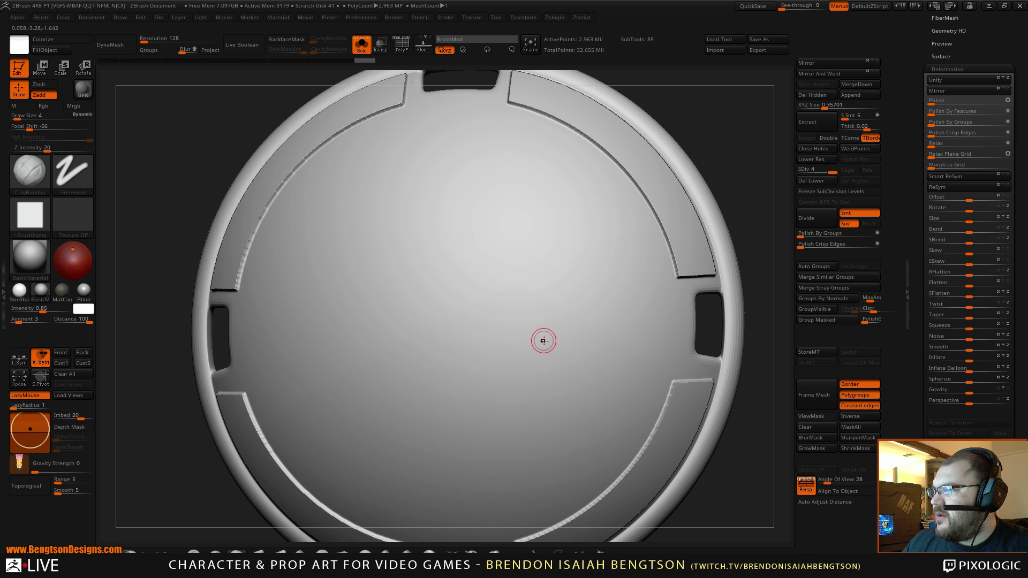
alt+drag(760, 164, 668, 201)
right_drag(667, 201, 564, 232)
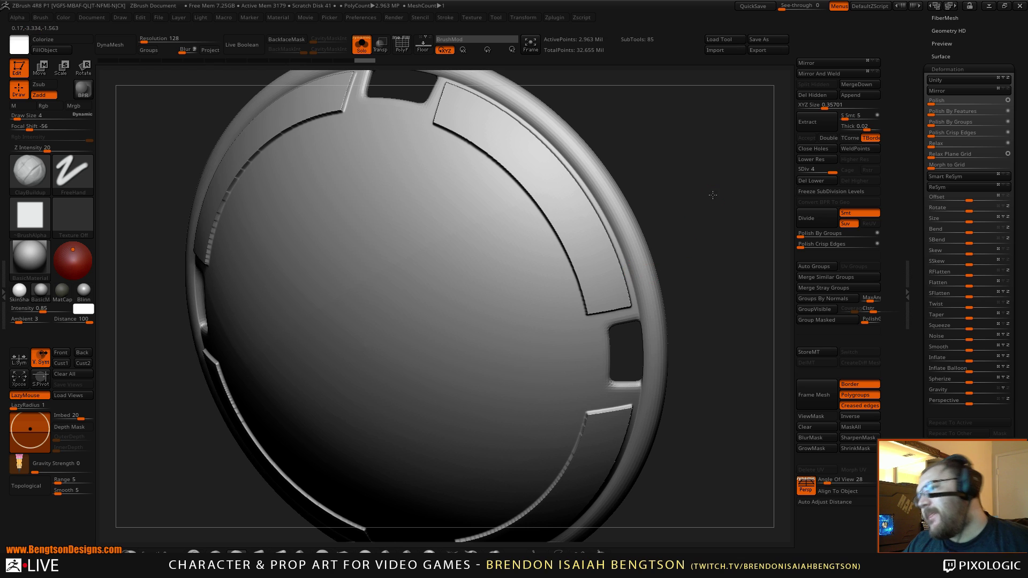
shift+right_drag(713, 195, 727, 191)
Step: Restore the mask around the four arc segments and inflate them further
key(ctrl+h)
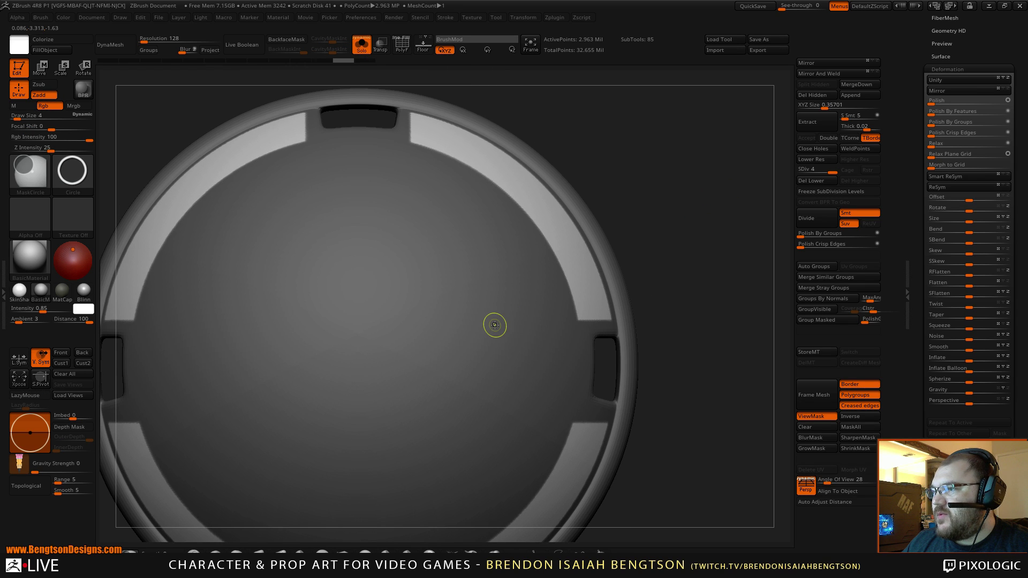
drag(952, 361, 956, 361)
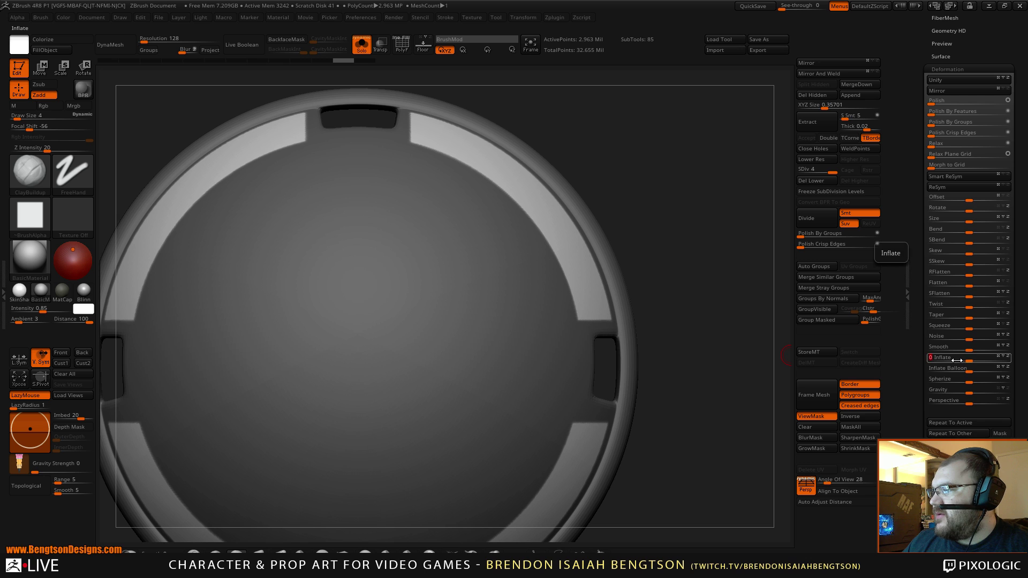
key(Return)
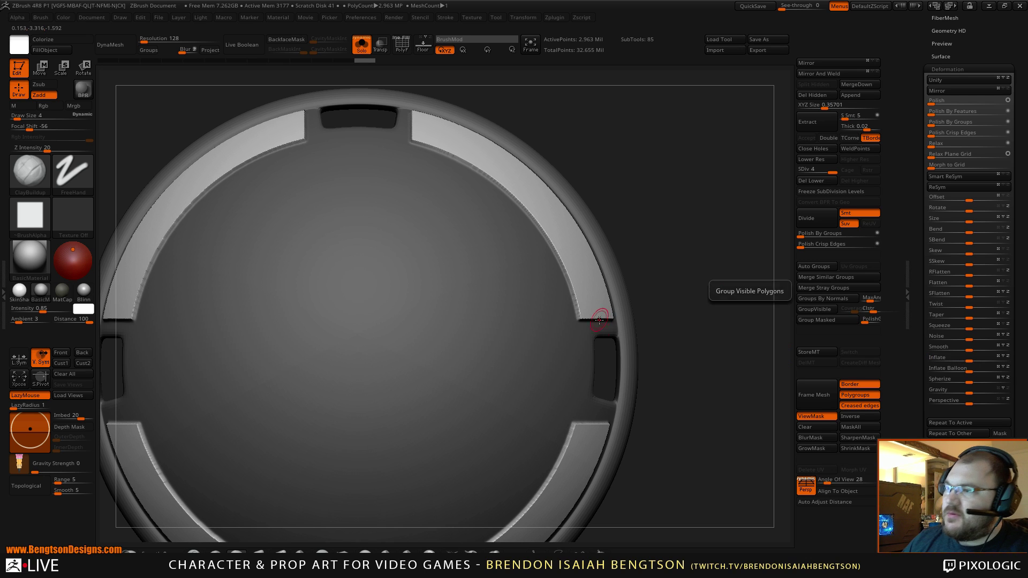
Step: Apply a slight Polish to the inflated arc segments and hide the mask display on the belly plate
drag(703, 320, 724, 326)
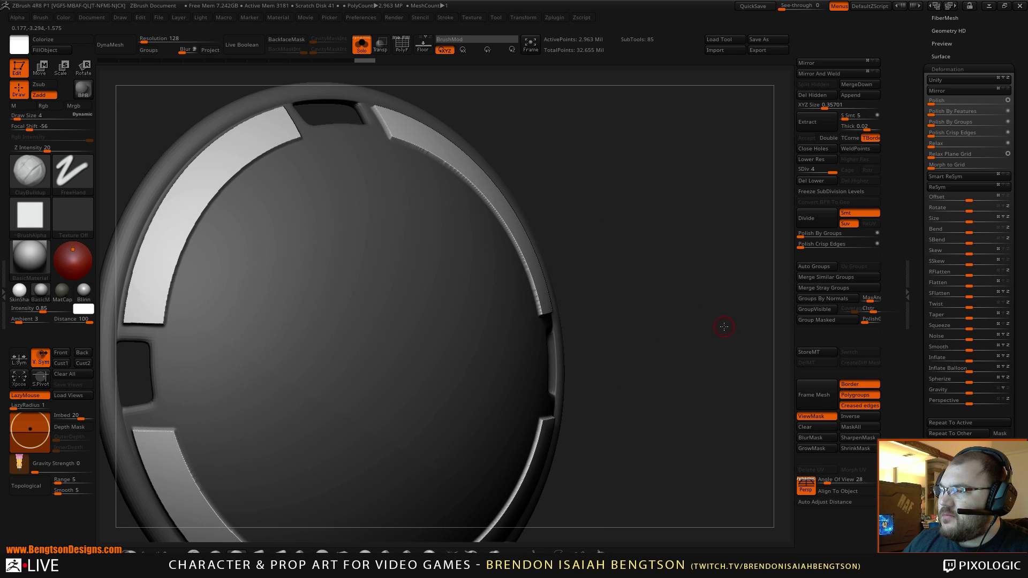
click(933, 101)
shift+drag(664, 260, 705, 266)
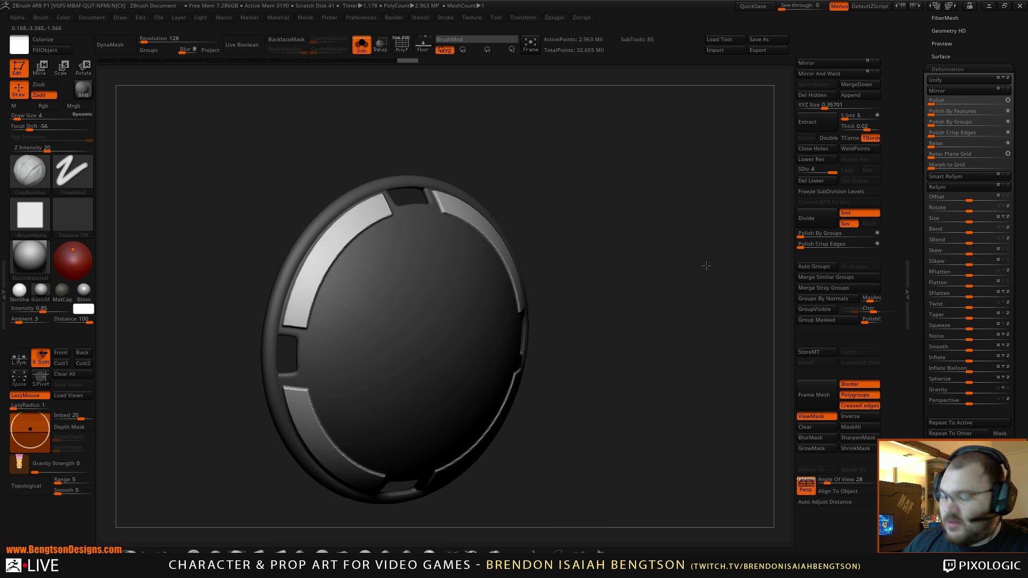
click(818, 416)
shift+drag(612, 361, 683, 397)
alt+right_drag(486, 171, 547, 411)
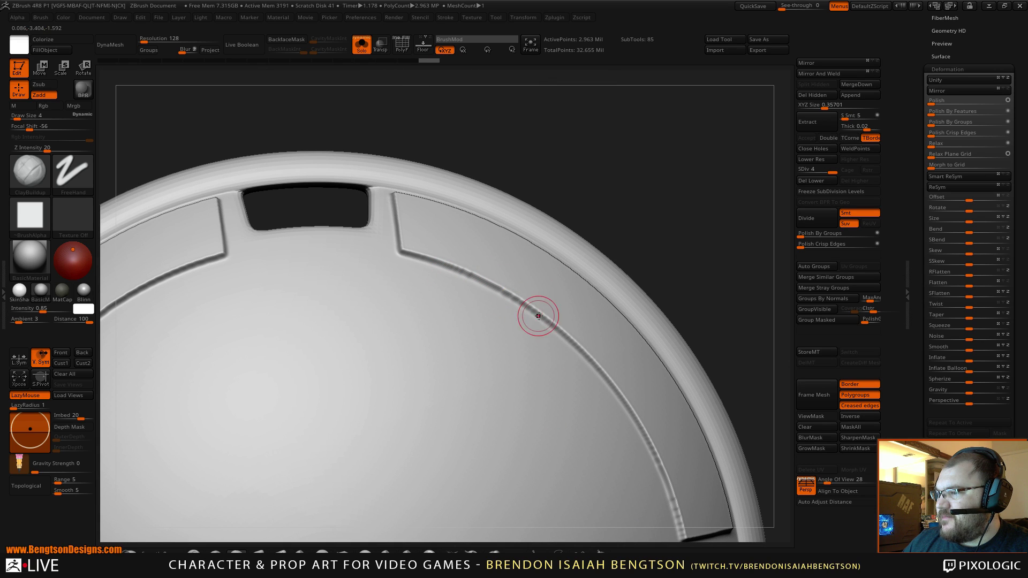
Step: Examine the edges of the raised arc segments around the slots up close and from several angles
alt+drag(680, 225, 589, 175)
mouse_move(589, 175)
mouse_down()
mouse_move(634, 225)
mouse_move(623, 210)
mouse_move(616, 301)
mouse_move(631, 385)
mouse_move(666, 311)
mouse_move(700, 304)
mouse_up()
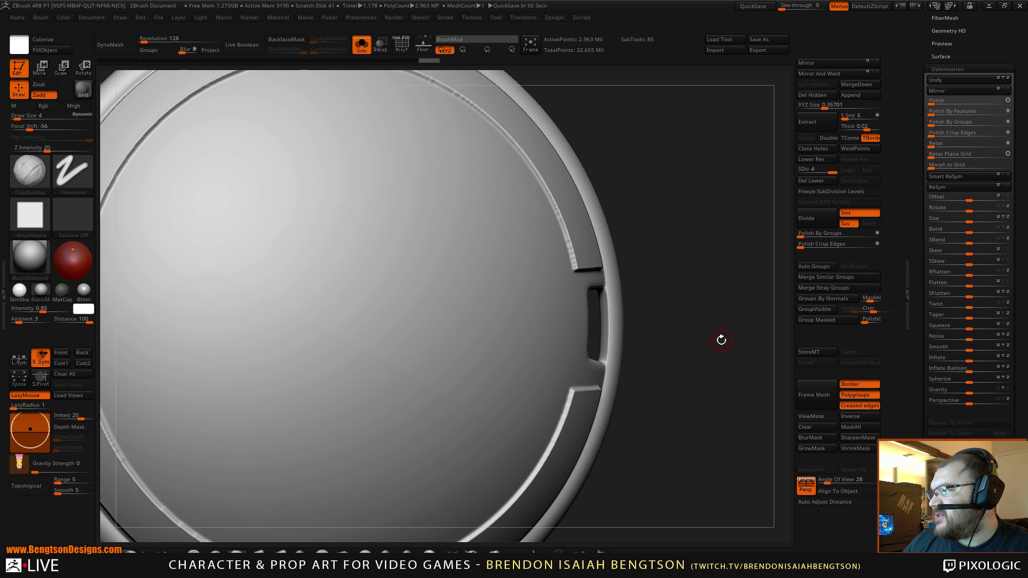
alt+drag(721, 340, 707, 319)
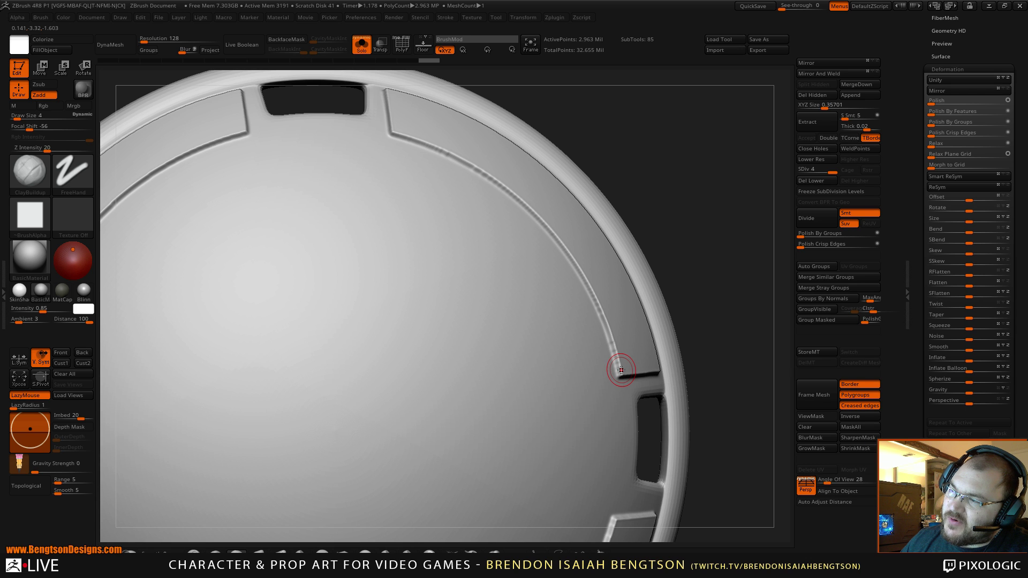
drag(660, 206, 697, 185)
alt+drag(741, 212, 648, 174)
shift+drag(648, 174, 635, 177)
drag(699, 280, 661, 231)
drag(672, 235, 677, 431)
alt+drag(679, 137, 647, 291)
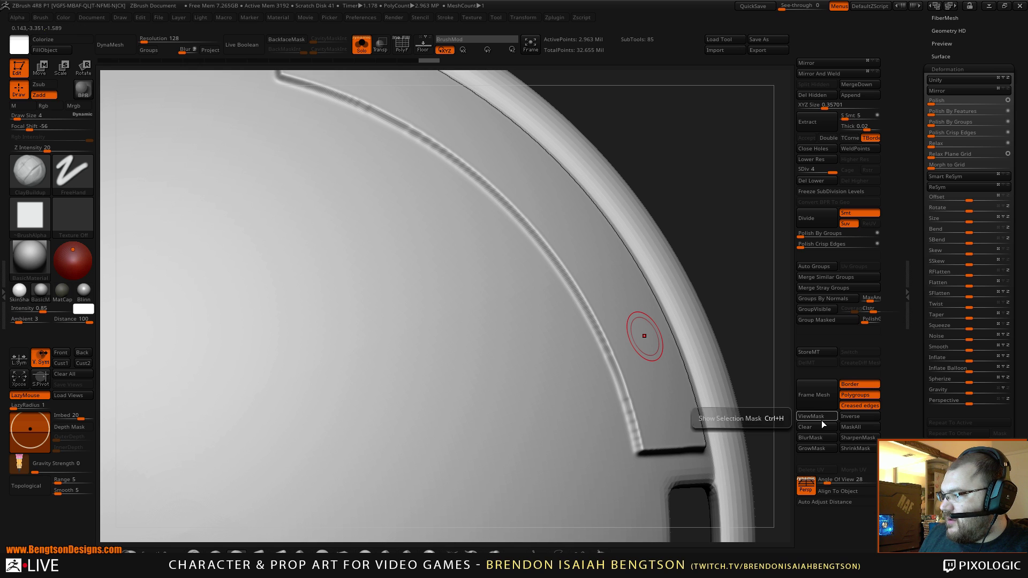
Step: Set the draw size to 2, lower the plate to subdivision level 3, and smooth the upper arc segment's inner edge
key(space)
drag(594, 330, 590, 330)
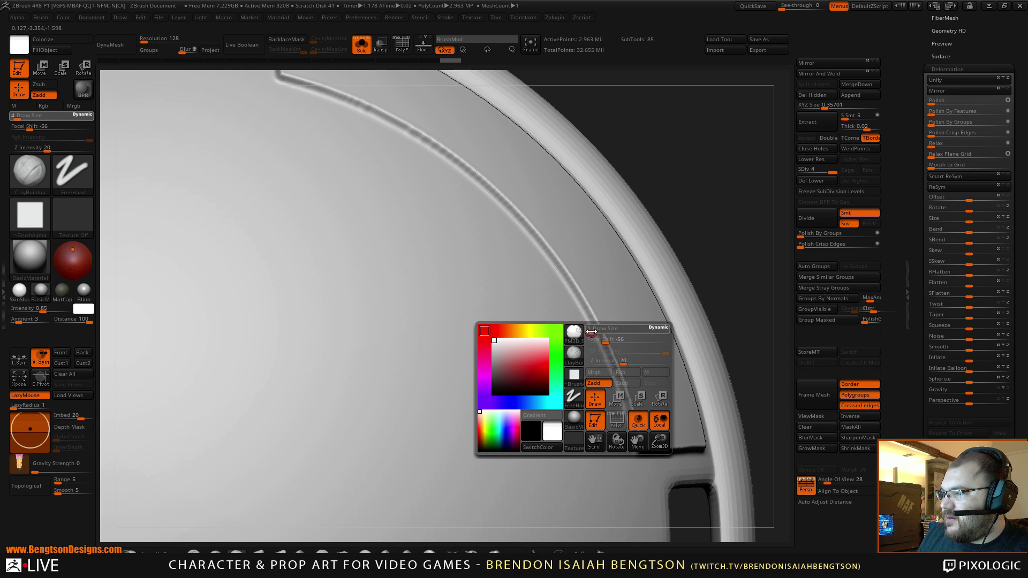
click(823, 170)
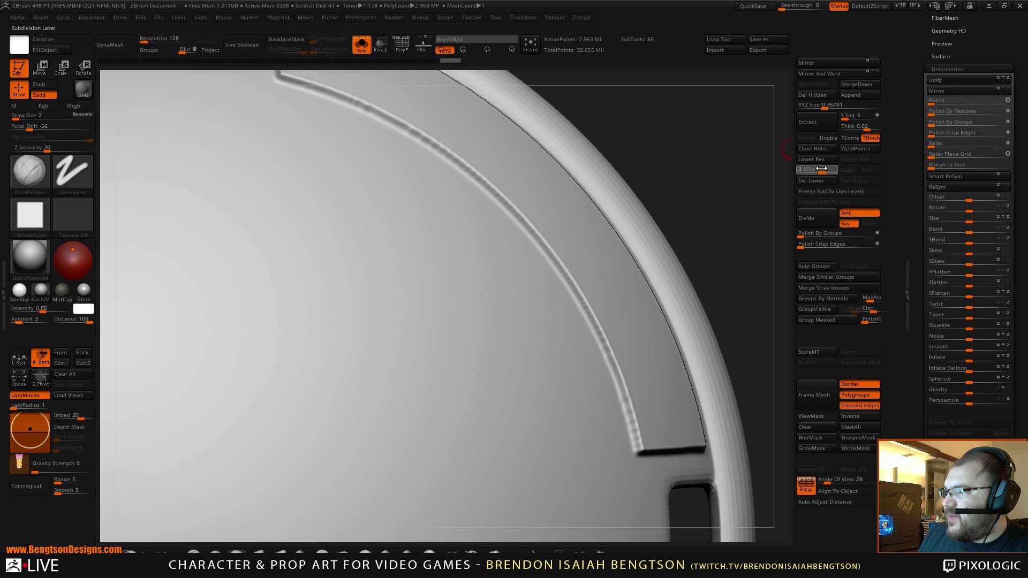
key(shift)
shift+drag(592, 325, 593, 326)
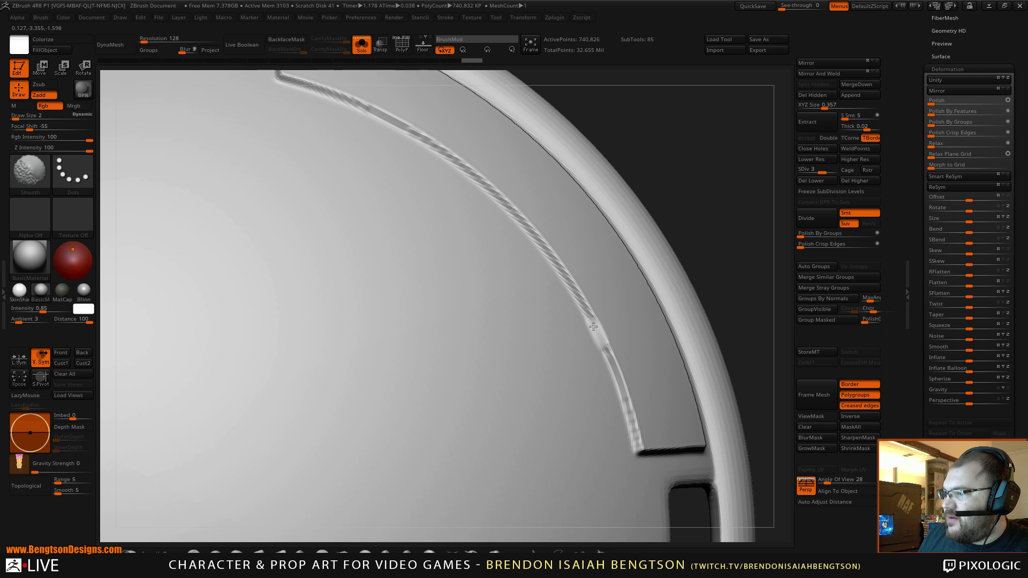
shift+drag(617, 393, 631, 446)
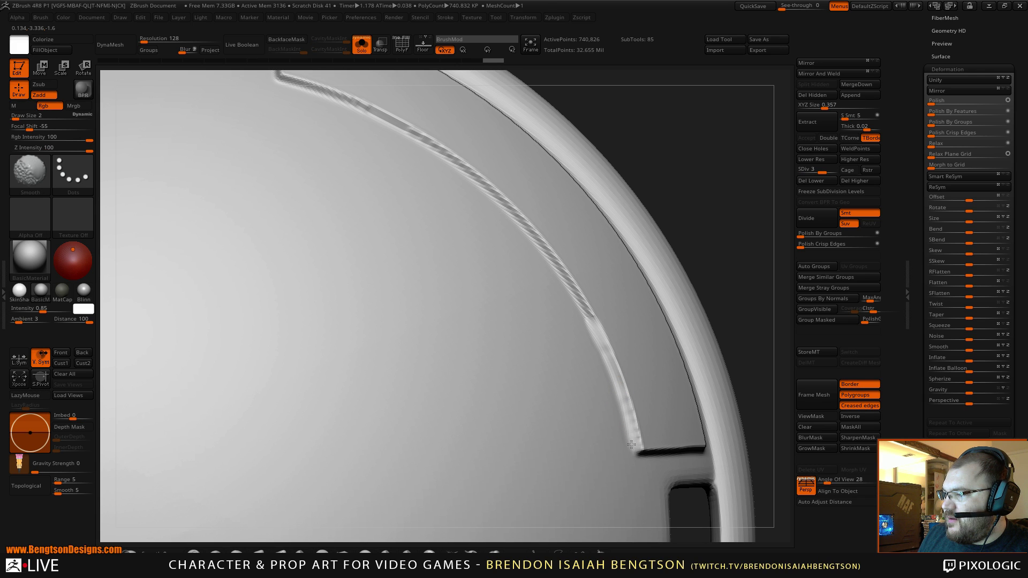
mouse_move(611, 376)
shift+mouse_down()
mouse_move(580, 305)
mouse_move(514, 220)
mouse_move(455, 172)
shift+mouse_up()
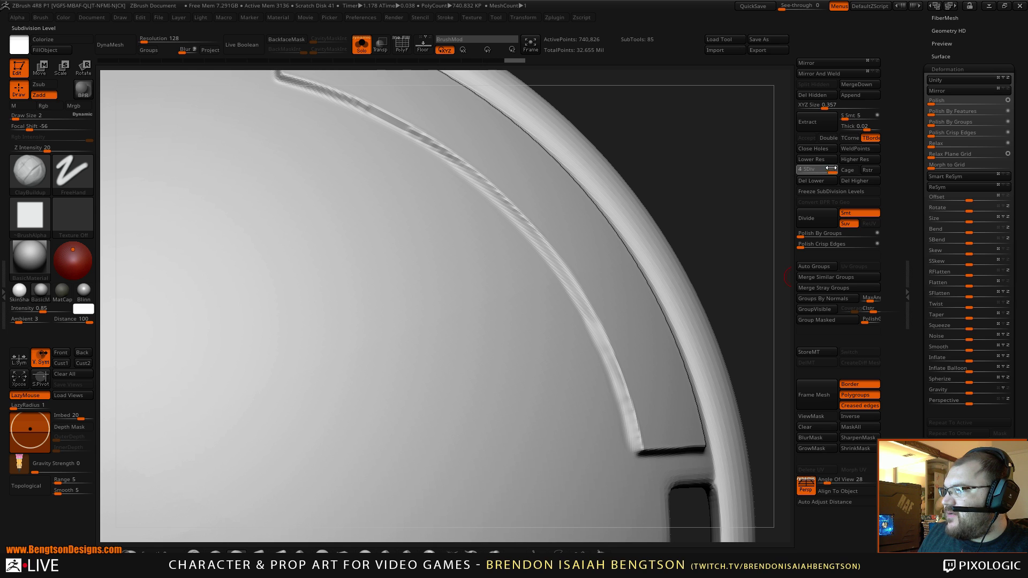
Step: Return the plate to subdivision level 4 and check the smoothed inner edge of the arc segment
mouse_move(719, 230)
alt+mouse_down()
mouse_move(724, 220)
mouse_move(707, 211)
mouse_move(696, 322)
alt+mouse_up()
alt+drag(718, 162, 689, 261)
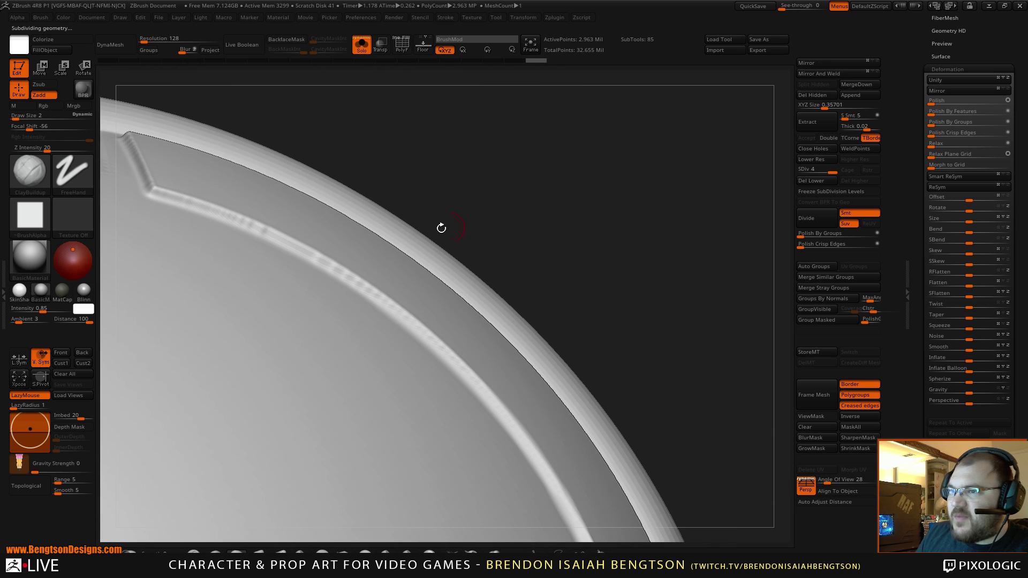
key(shift)
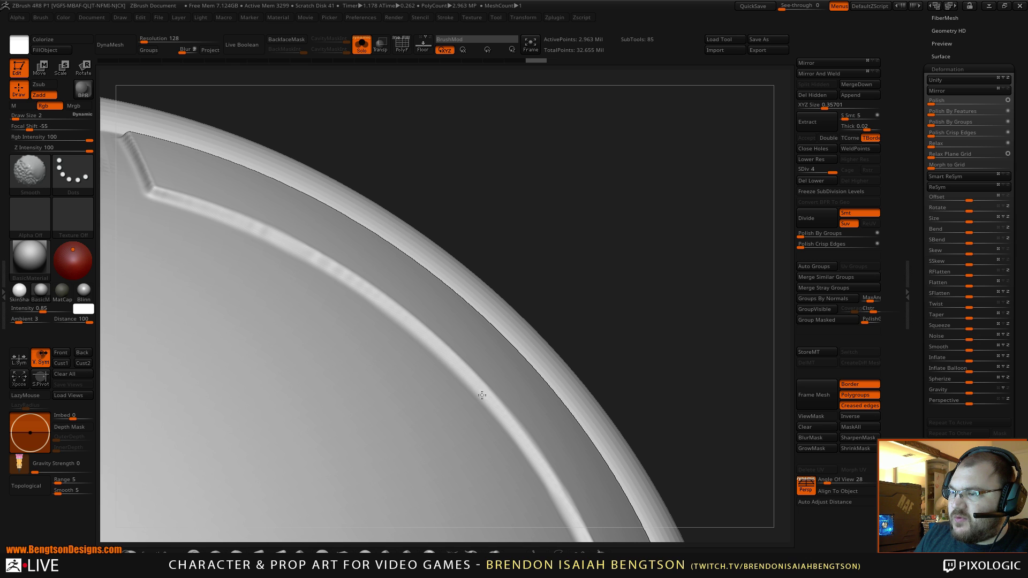
mouse_move(631, 276)
mouse_down()
mouse_move(665, 259)
mouse_move(663, 236)
mouse_move(646, 256)
mouse_move(656, 229)
mouse_move(657, 286)
mouse_move(642, 236)
mouse_move(666, 268)
mouse_move(660, 280)
mouse_move(667, 258)
mouse_move(645, 194)
mouse_move(682, 246)
mouse_move(678, 211)
mouse_up()
Step: Bring up the EdgeLoop geometry options and examine the raised segments' edges from several angles
click(942, 69)
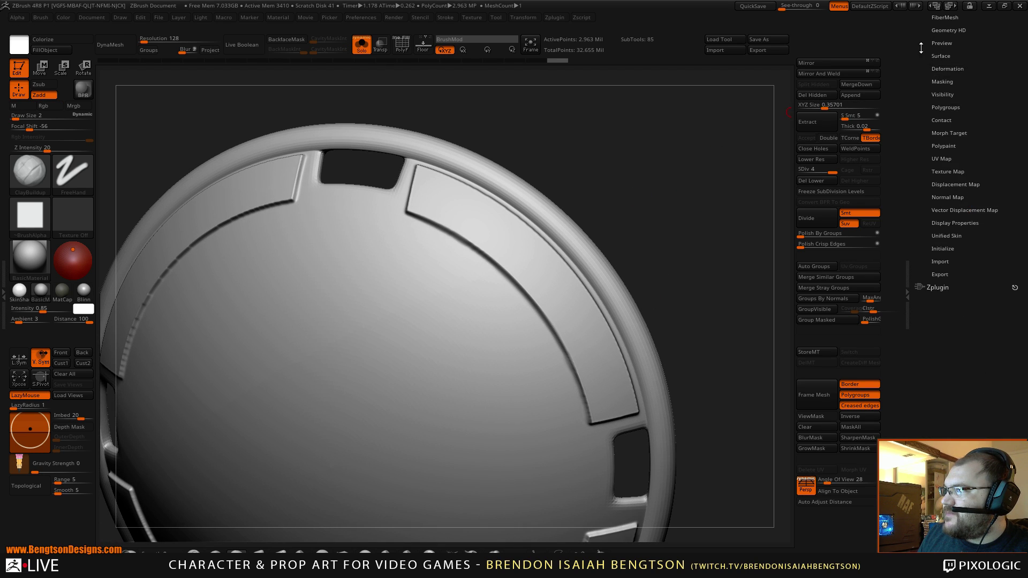
drag(923, 51, 913, 133)
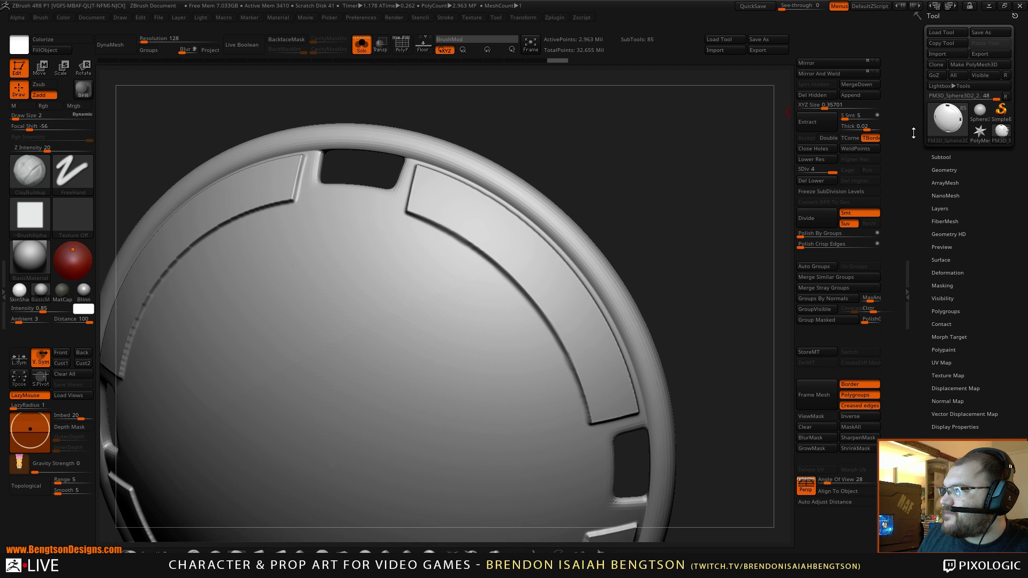
click(942, 170)
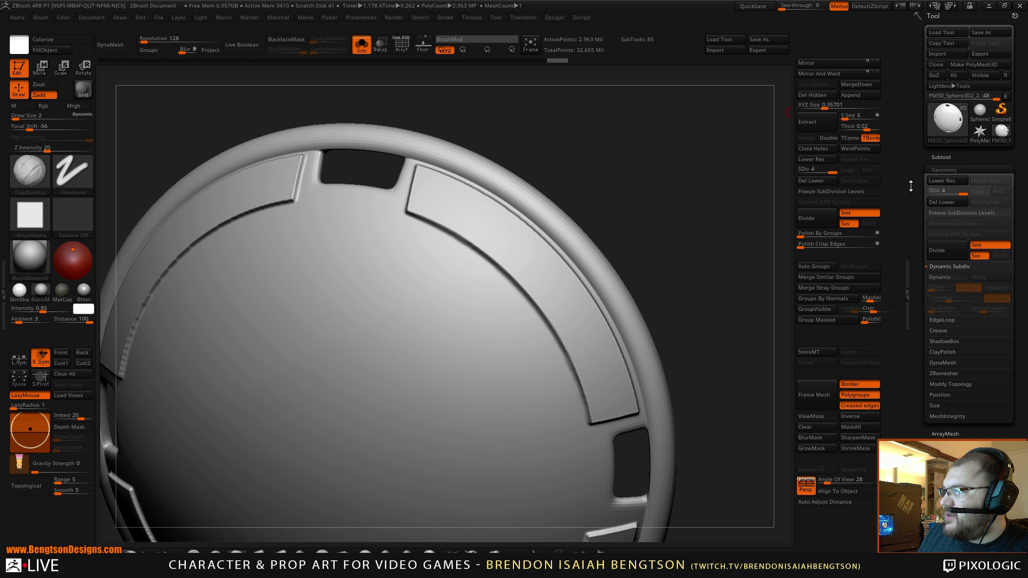
click(944, 321)
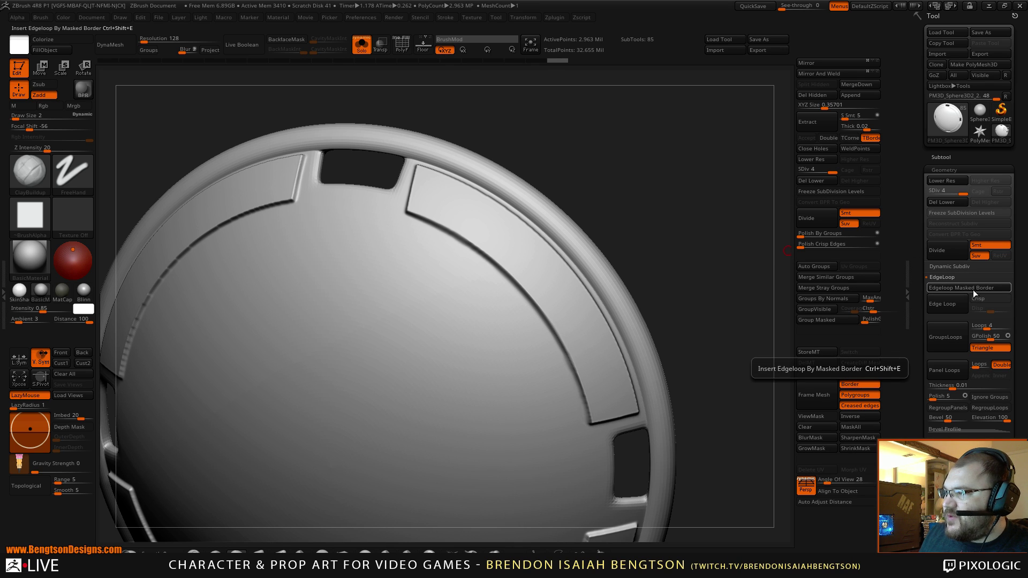
mouse_move(716, 261)
mouse_down()
mouse_move(708, 270)
mouse_move(704, 244)
mouse_move(695, 250)
mouse_move(698, 218)
mouse_move(693, 314)
mouse_up()
key(shift)
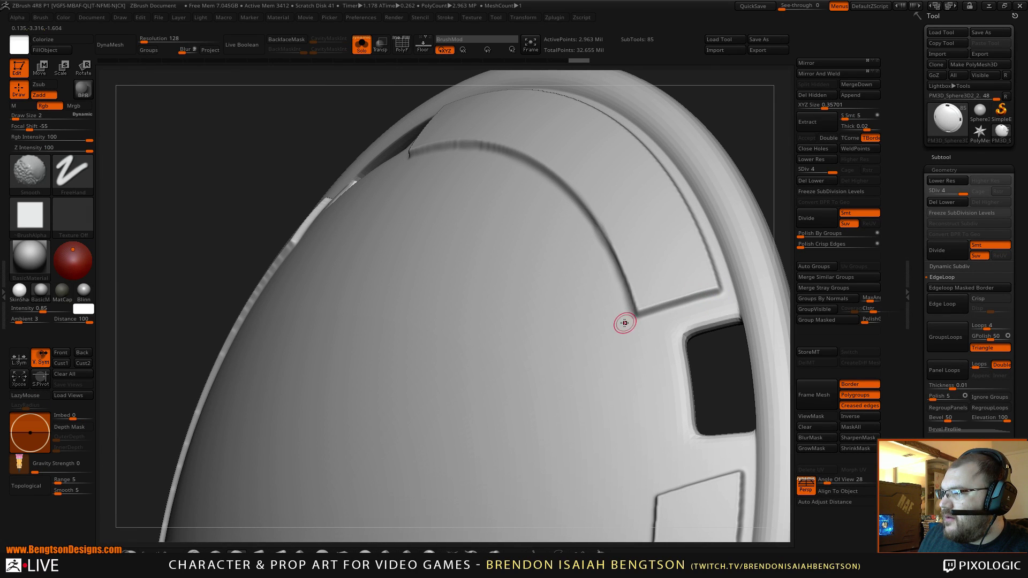
alt+drag(770, 138, 734, 85)
mouse_move(728, 209)
mouse_down()
mouse_move(769, 216)
mouse_move(733, 163)
mouse_up()
mouse_move(732, 162)
alt+mouse_down()
mouse_move(637, 166)
mouse_move(697, 205)
mouse_move(684, 222)
alt+mouse_up()
key(ctrl)
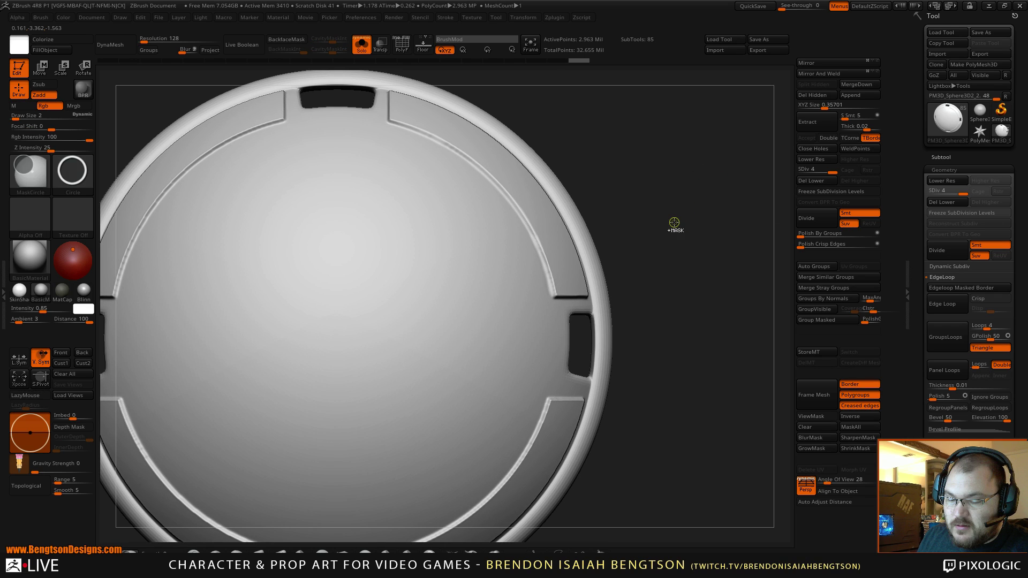
Step: Display the arc segment mask again and undo the plate's deformations back to the flat masked state
key(ctrl+h)
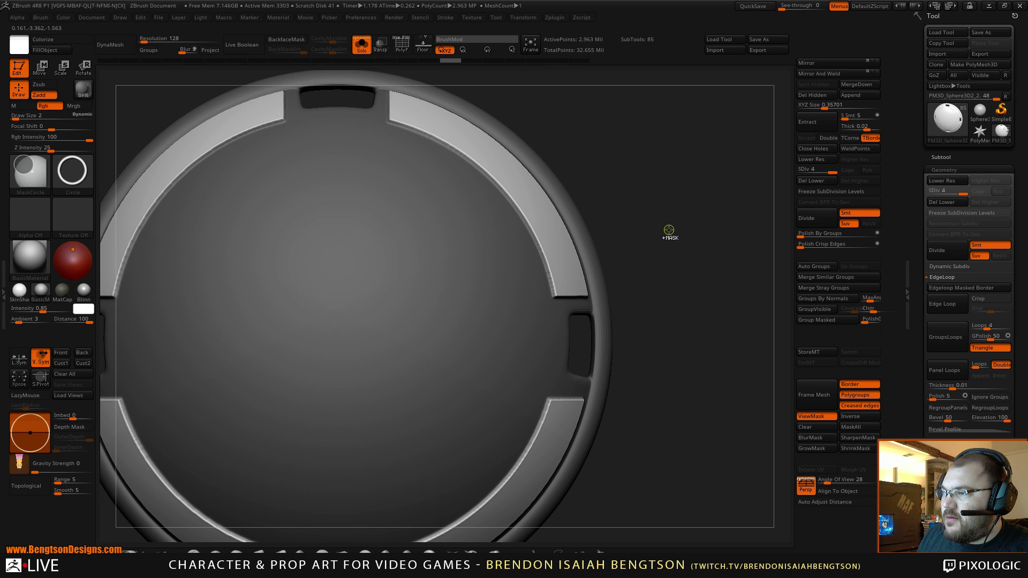
ctrl+click(669, 230)
mouse_move(707, 261)
alt+mouse_down()
mouse_move(711, 386)
mouse_move(688, 389)
alt+mouse_up()
Step: Show the plate's wireframe and try to insert an edge loop along the masked border of the arc segments
key(shift)
key(shift+f)
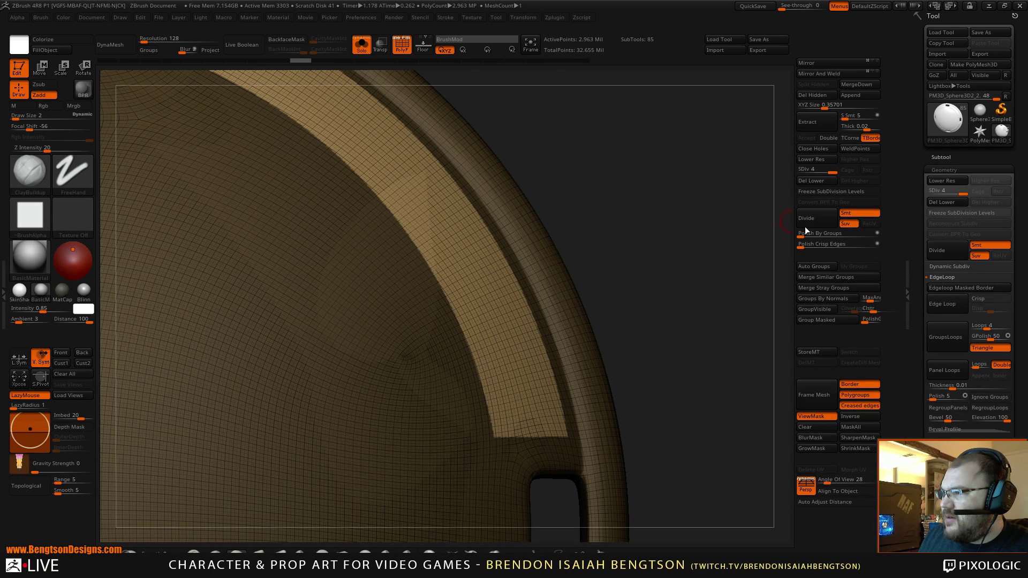
click(944, 287)
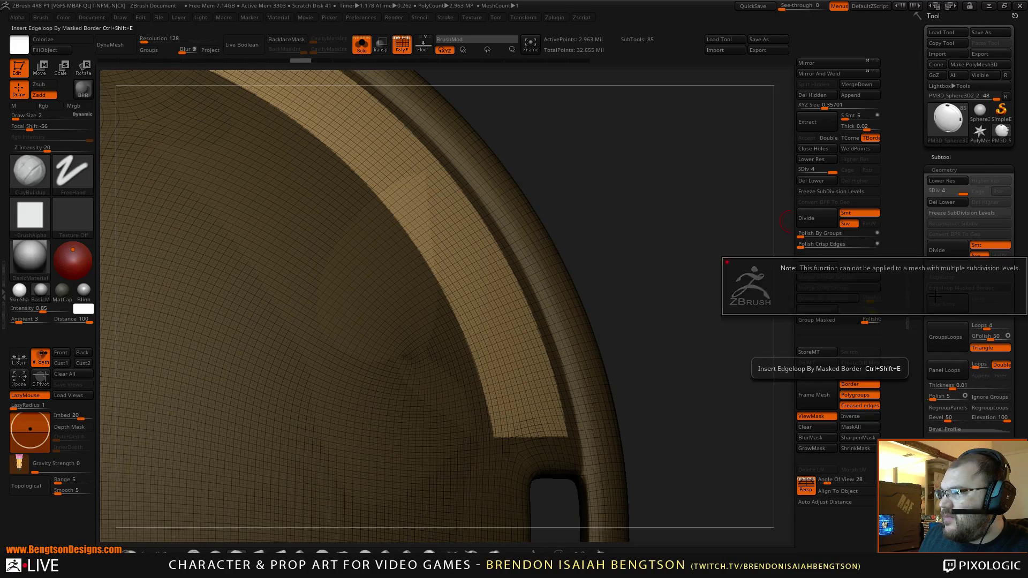
drag(709, 298, 693, 271)
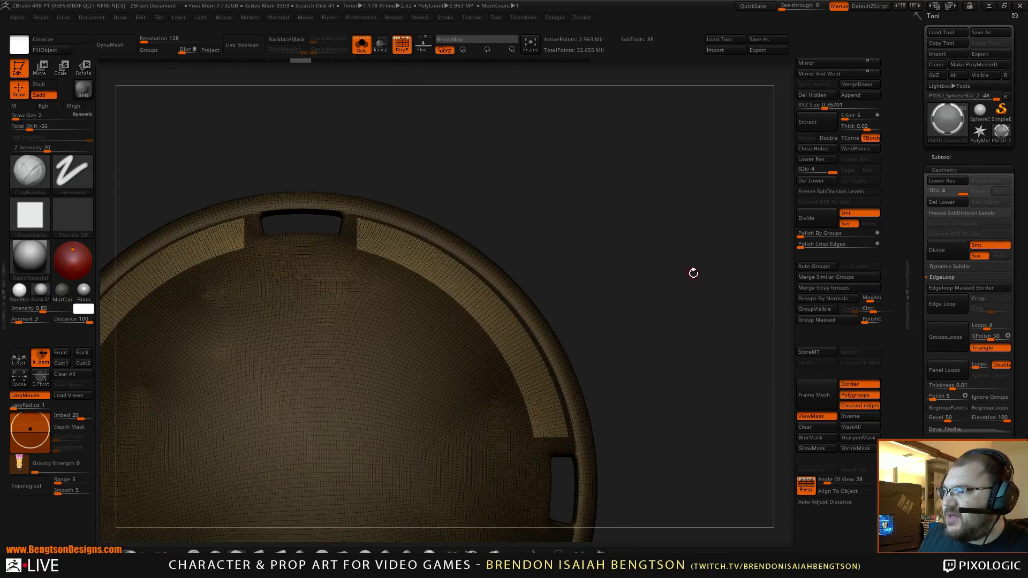
drag(691, 309, 699, 276)
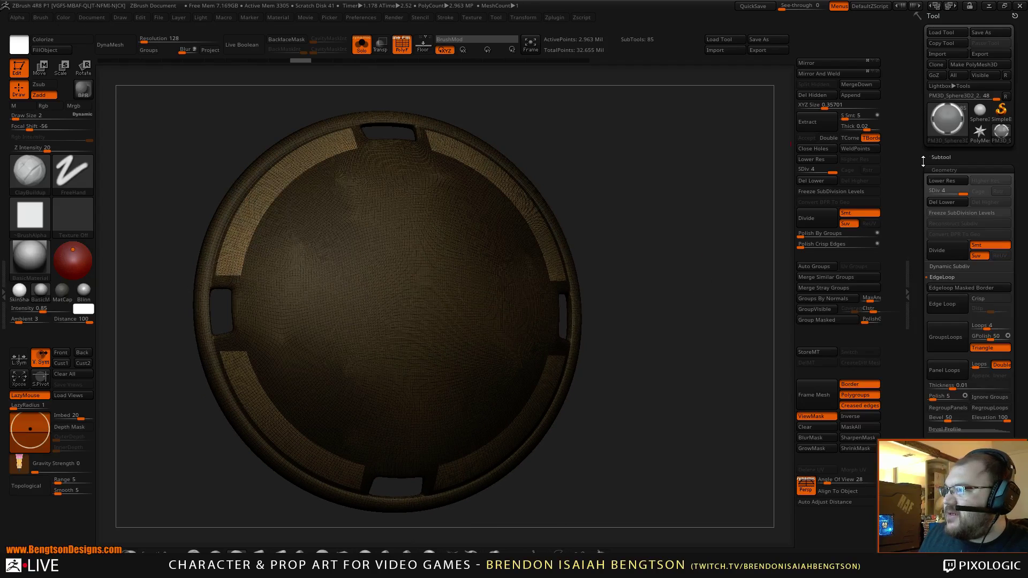
Step: Duplicate the belly plate subtool and delete the lower subdivision levels of the copy
click(939, 157)
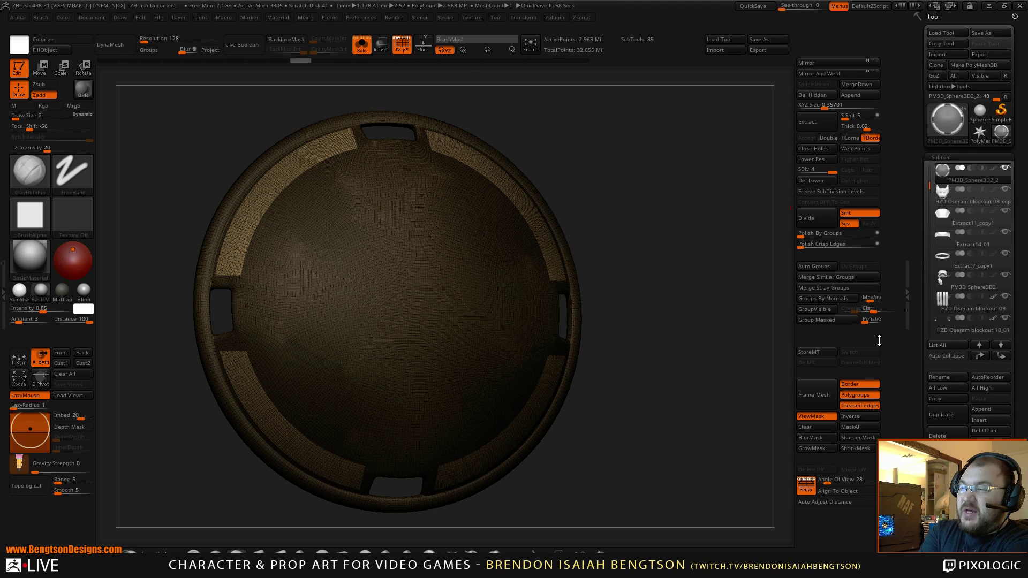
drag(725, 289, 776, 214)
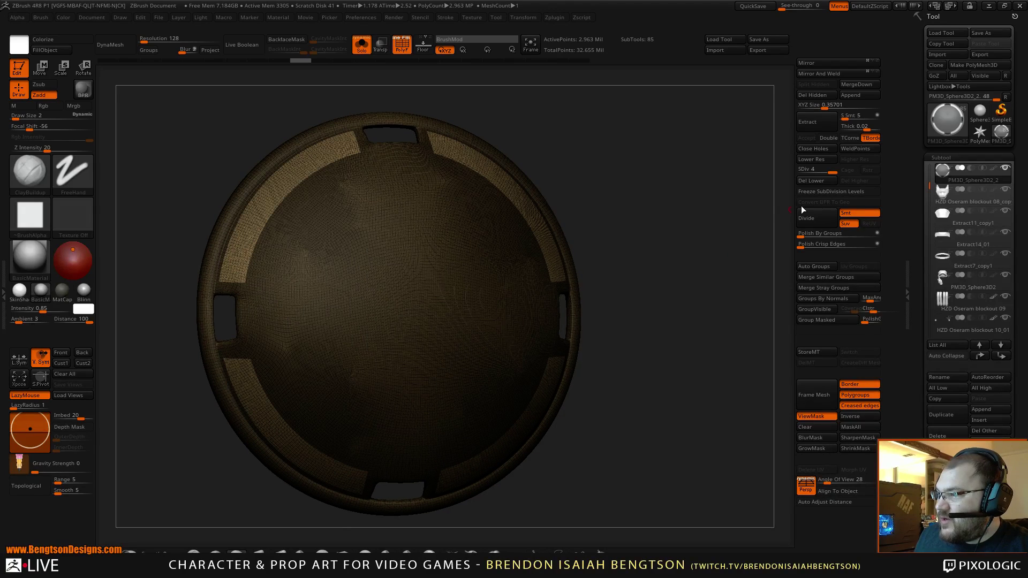
key(ctrl+shift+d)
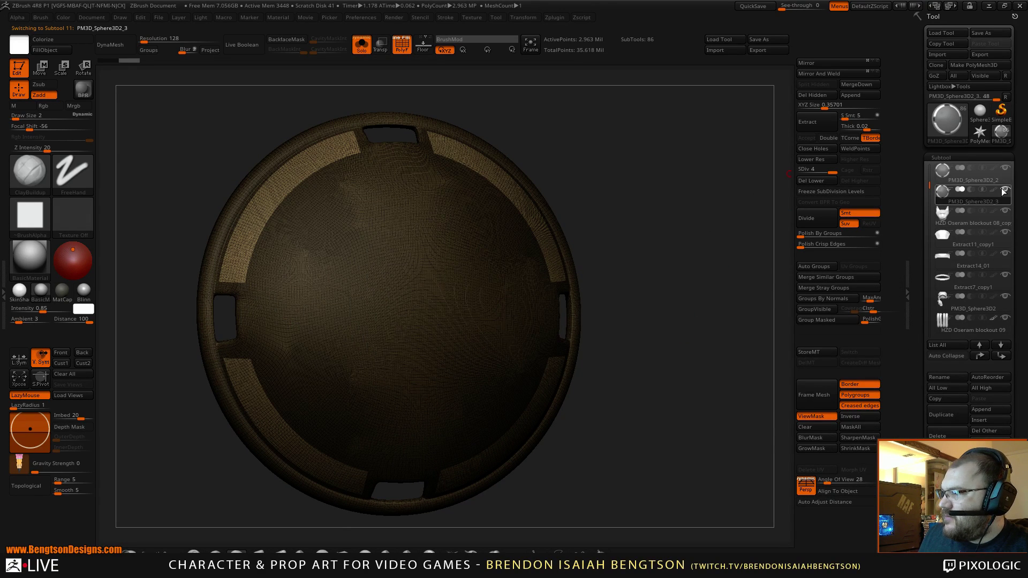
mouse_move(996, 181)
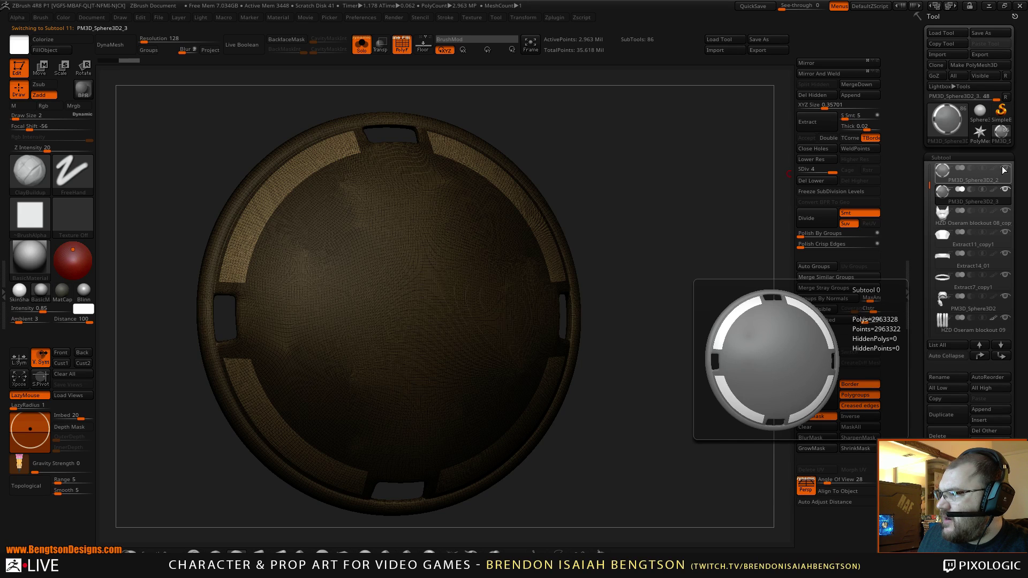
click(816, 181)
drag(710, 271, 704, 433)
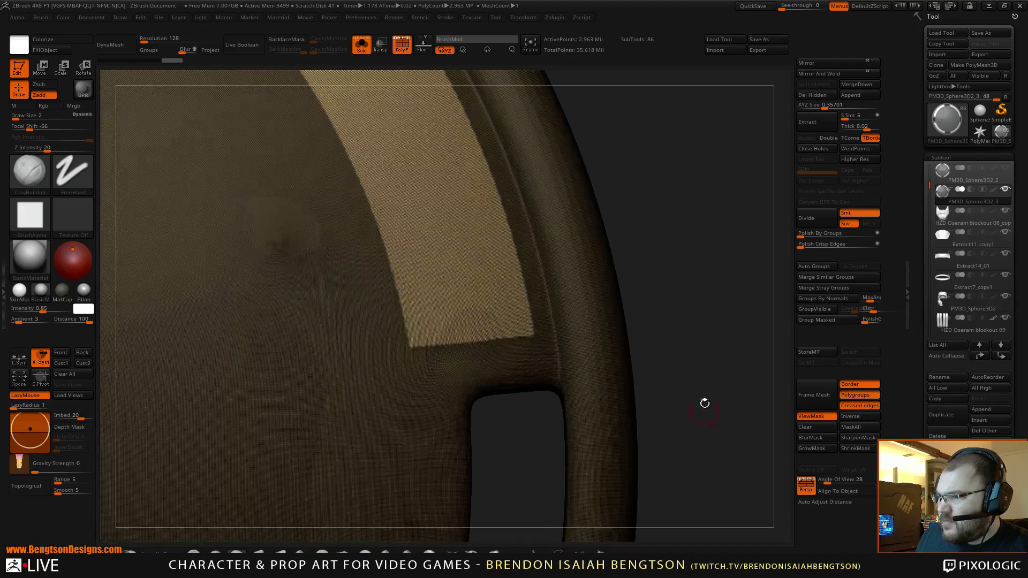
drag(714, 310, 693, 275)
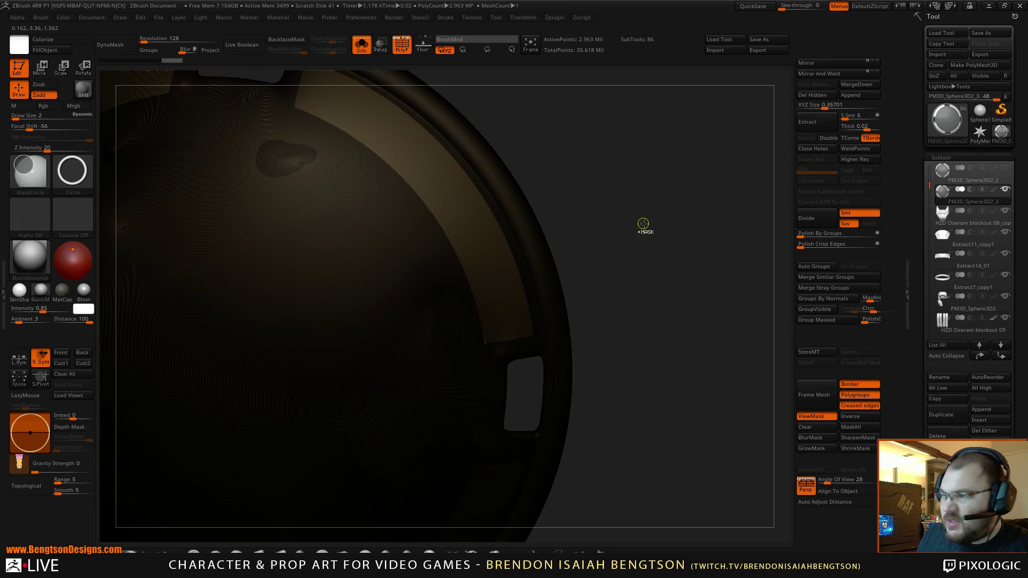
Step: Clear the duplicate plate's mask, set the draw size to 11, and turn off the wireframe
ctrl+drag(643, 226, 587, 277)
shift+drag(649, 246, 616, 228)
key(space)
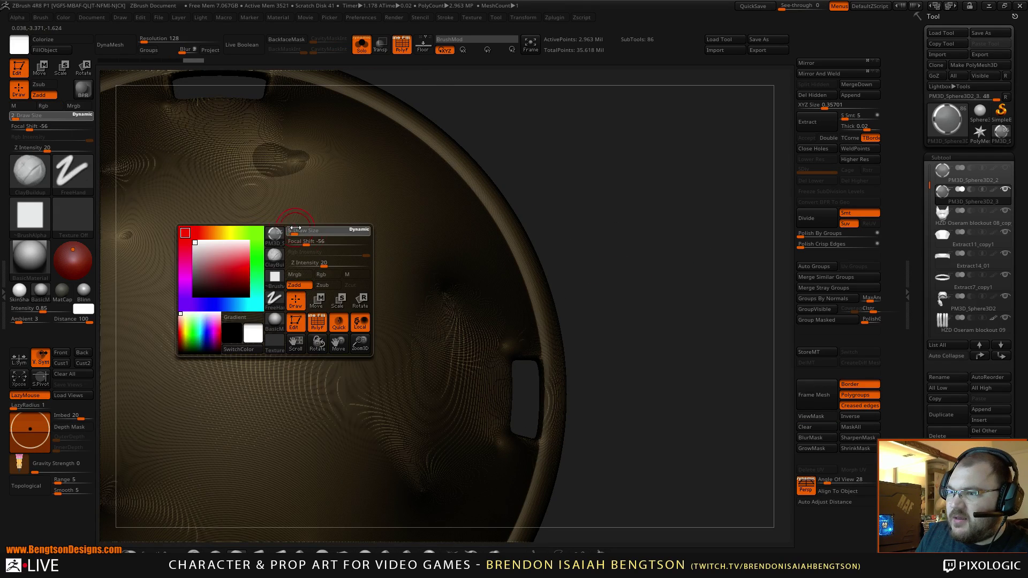
key(f)
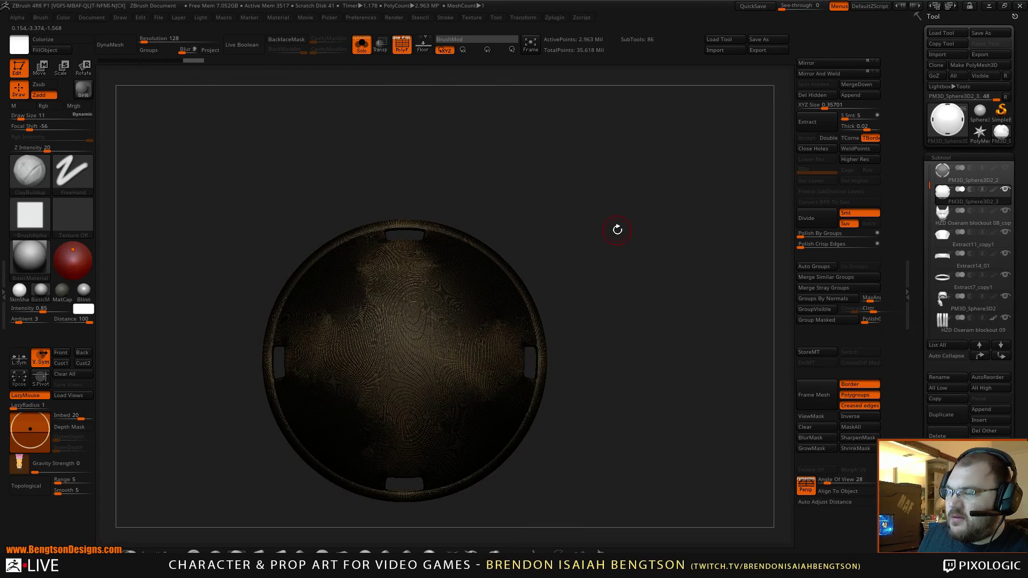
key(shift+f)
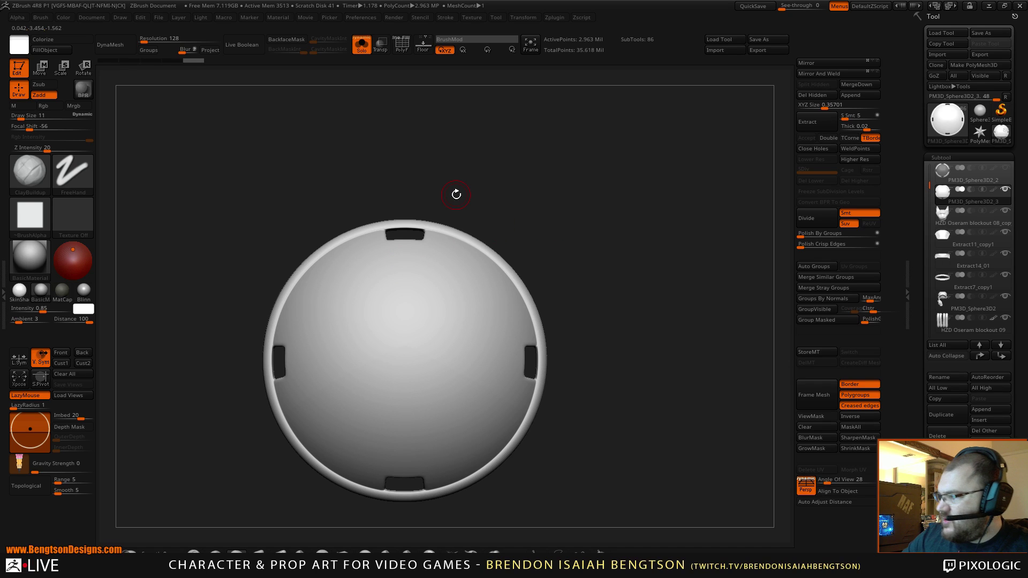
Step: Mask a ring just inside the rim by masking a large circle and subtracting a smaller concentric one
mouse_move(569, 321)
alt+mouse_down()
mouse_move(645, 204)
mouse_move(662, 277)
mouse_move(679, 286)
alt+mouse_up()
mouse_move(368, 243)
ctrl+mouse_down()
mouse_move(510, 424)
mouse_move(564, 431)
mouse_move(509, 366)
mouse_move(528, 372)
mouse_move(567, 426)
ctrl+mouse_up()
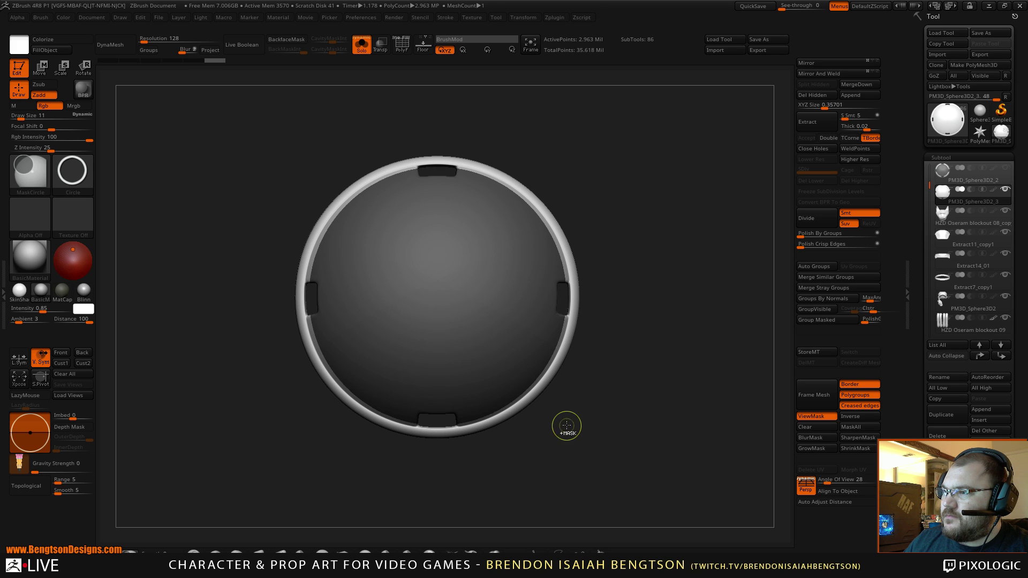
ctrl+drag(364, 218, 551, 408)
ctrl+click(99, 542)
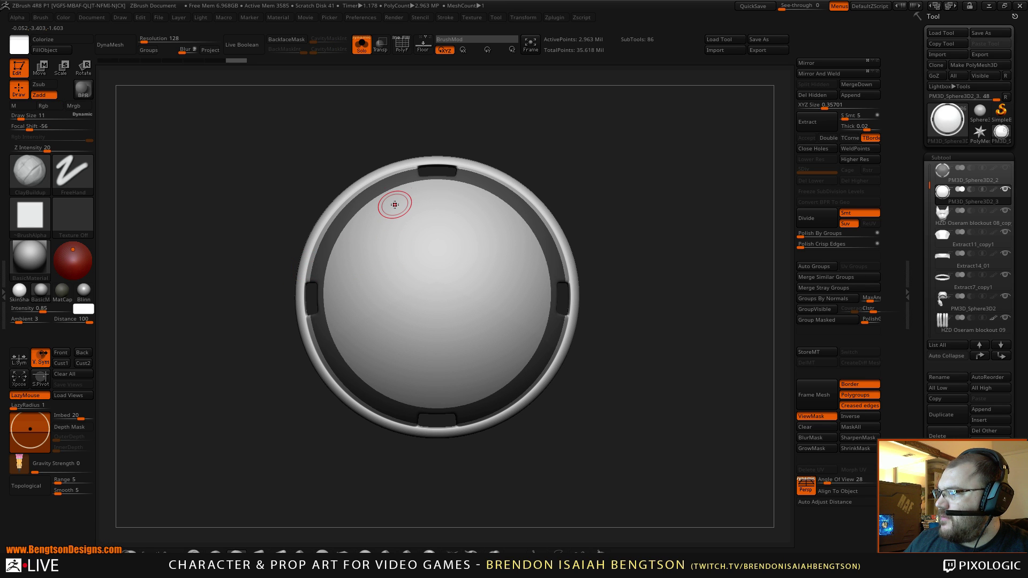
Step: Split the duplicate plate's ring mask into four arcs by subtracting a vertical and a horizontal band, and invert the mask
key(ctrl)
ctrl+drag(404, 126, 469, 479)
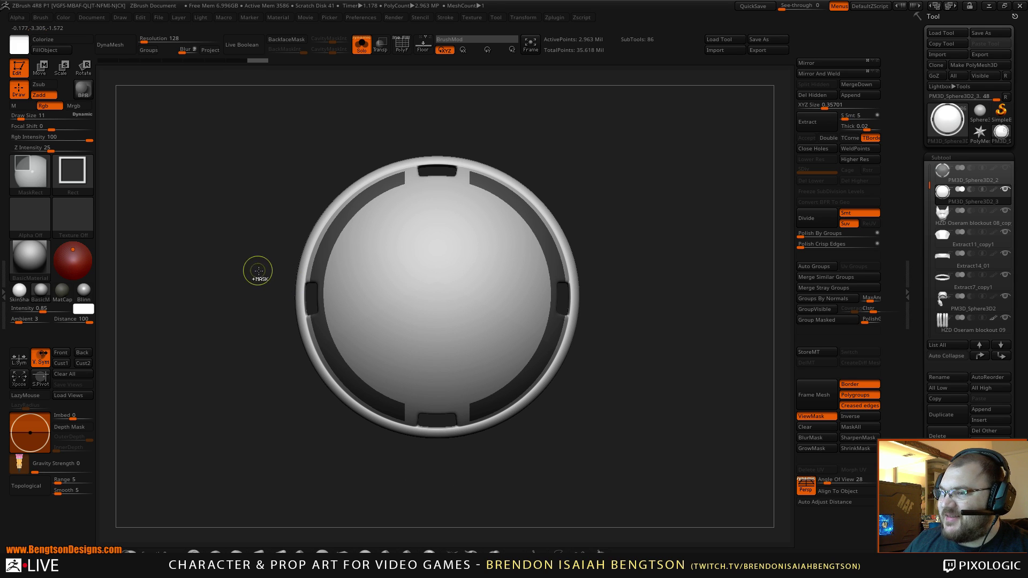
mouse_move(263, 273)
ctrl+mouse_down()
mouse_move(599, 324)
mouse_move(600, 381)
mouse_move(624, 375)
ctrl+mouse_up()
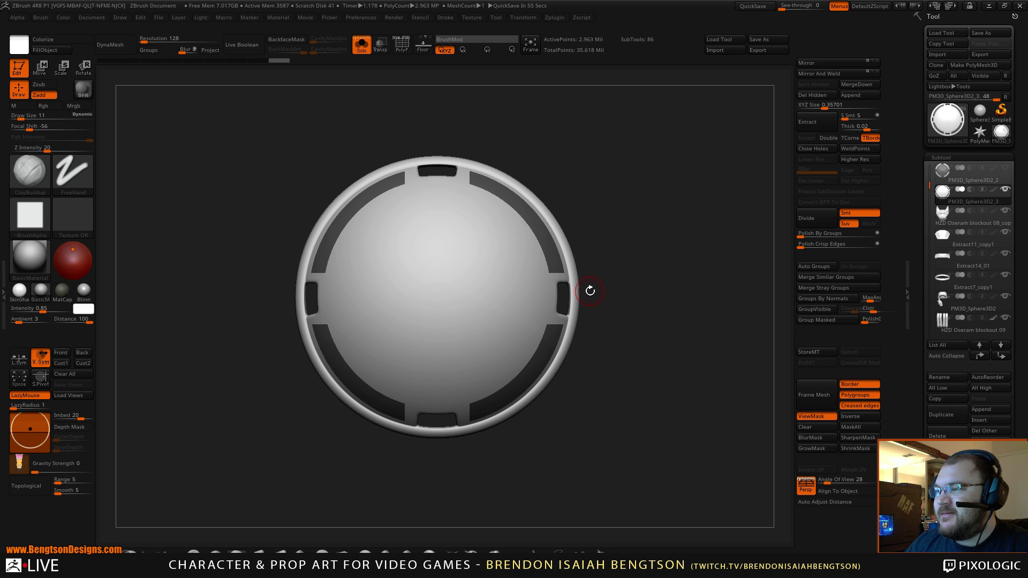
ctrl+click(667, 303)
Step: Insert an edge loop along the masked border of the duplicate's arc segments and show the wireframe
alt+drag(679, 303, 645, 294)
alt+right_drag(589, 148, 186, 268)
right_drag(366, 294, 375, 138)
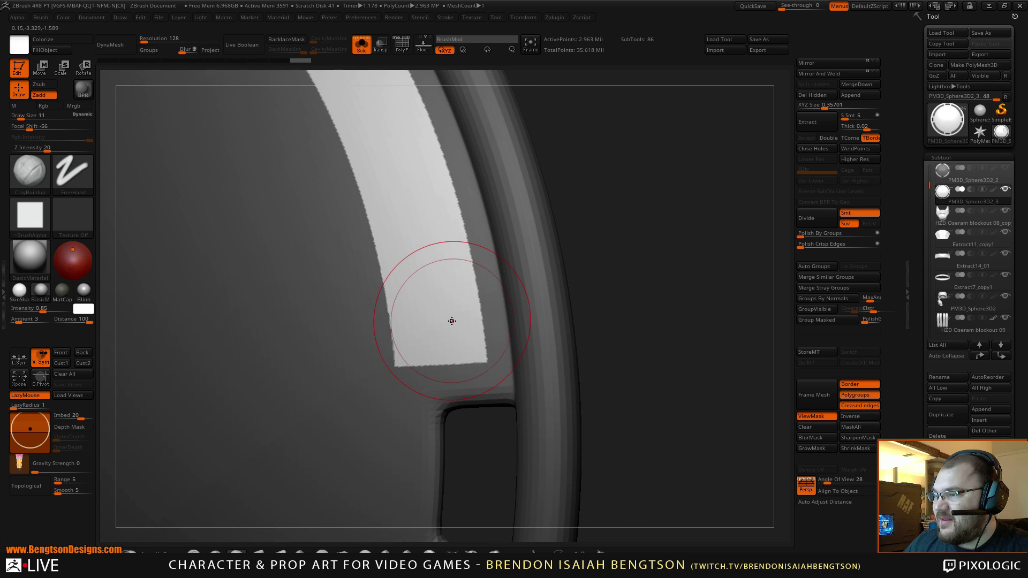
click(951, 158)
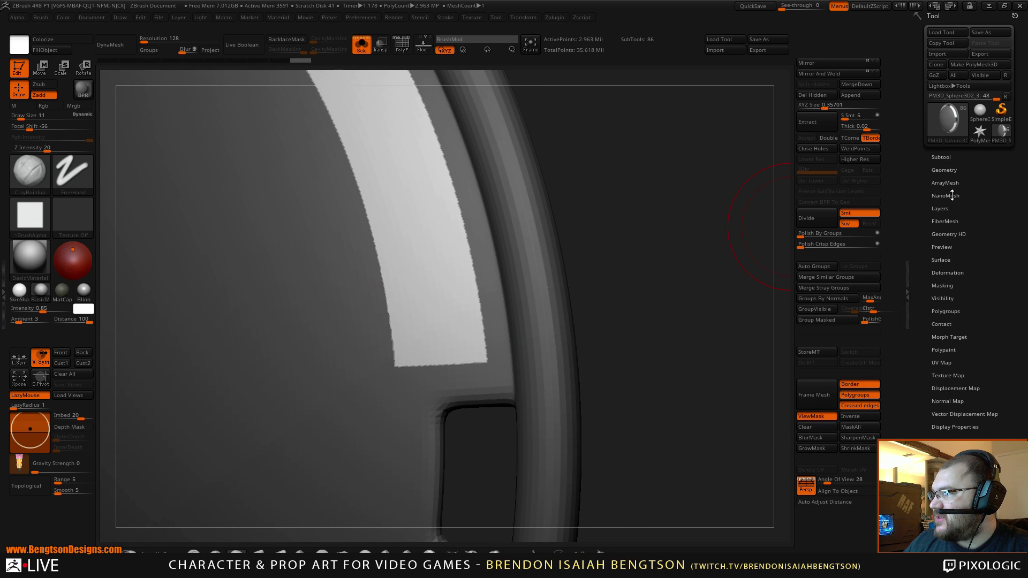
click(936, 182)
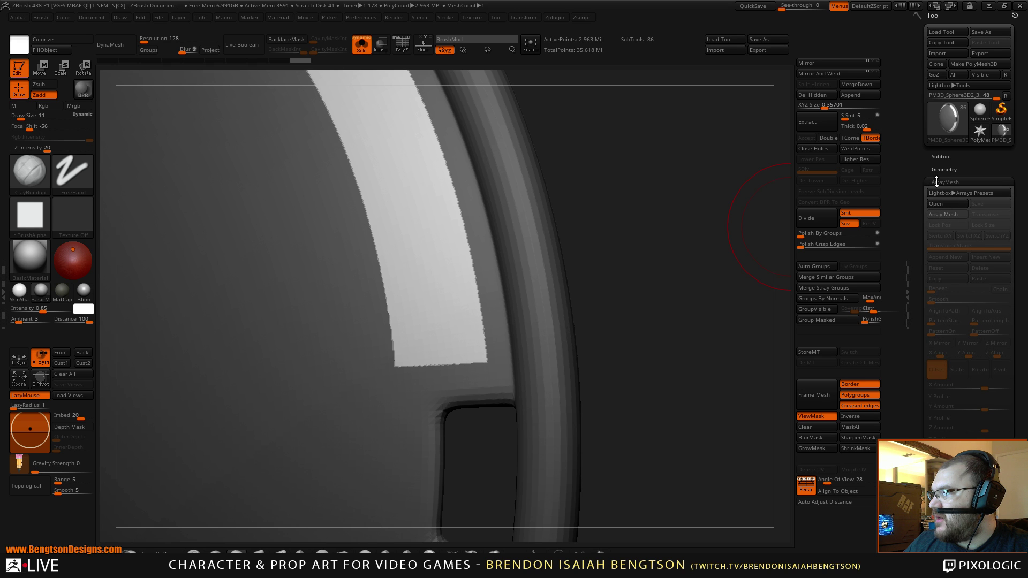
click(944, 169)
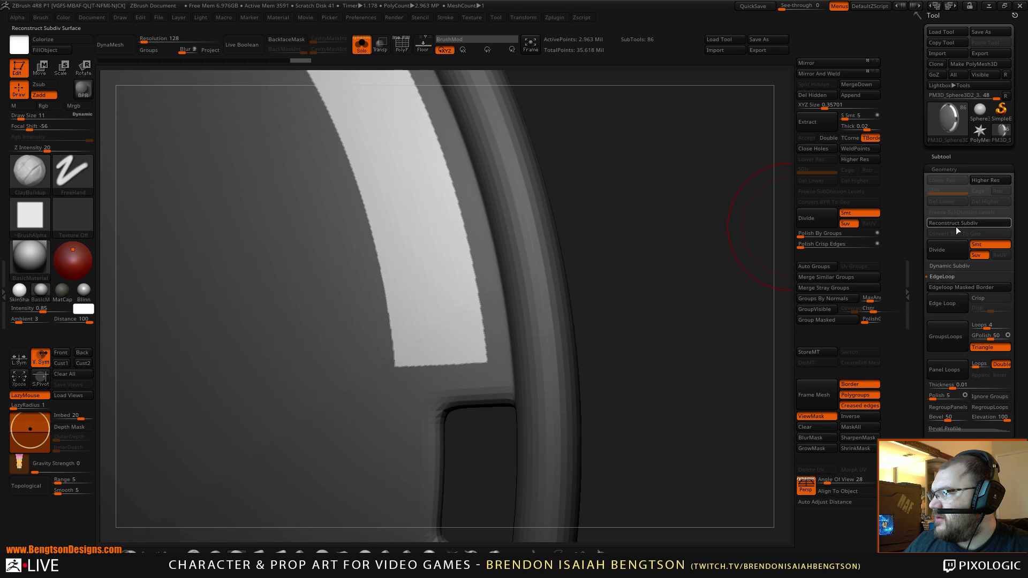
click(950, 285)
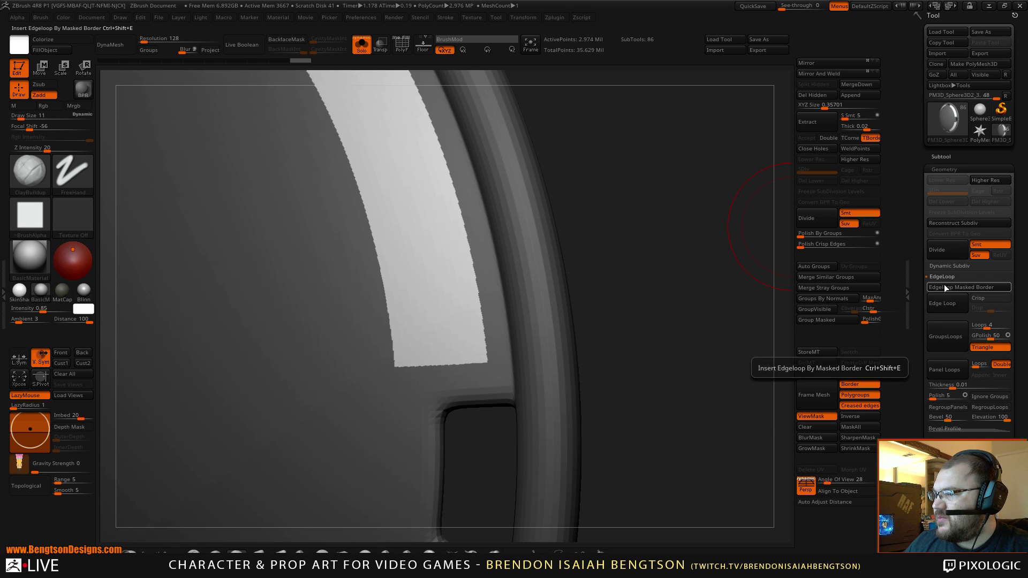
key(shift+f)
Step: Set the draw size to 3 for close work on the arc segment
alt+drag(636, 359, 613, 455)
key(space)
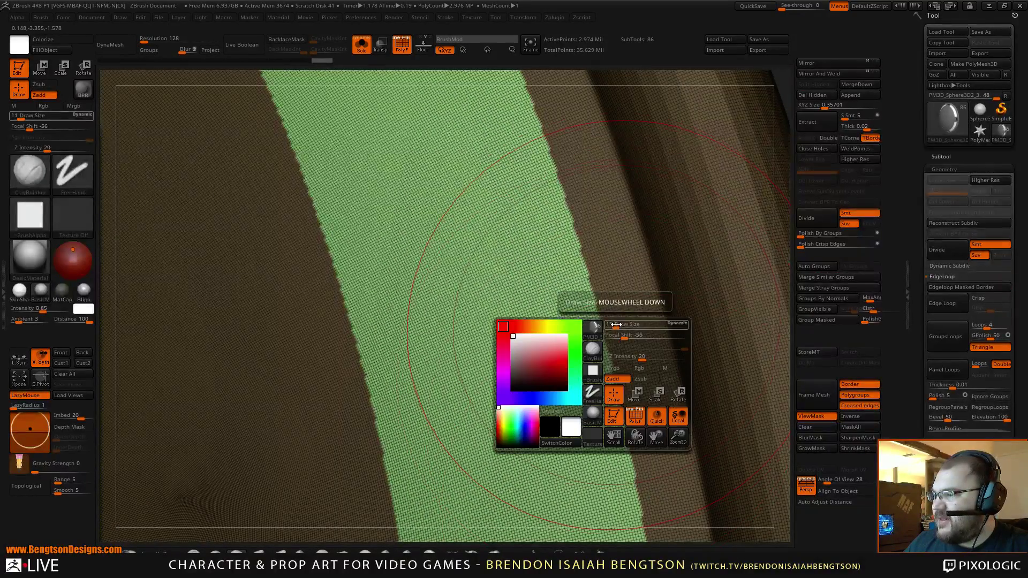
drag(611, 325, 606, 325)
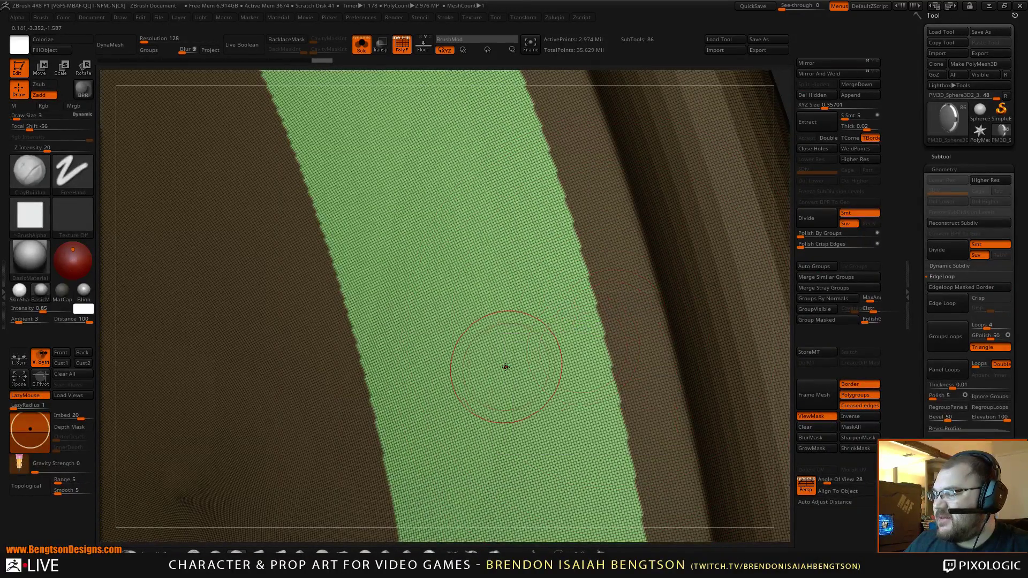
Step: Examine the borders and mesh flow of the arc segment's new polygroup up close and from several angles
scroll(538, 375, up, 3)
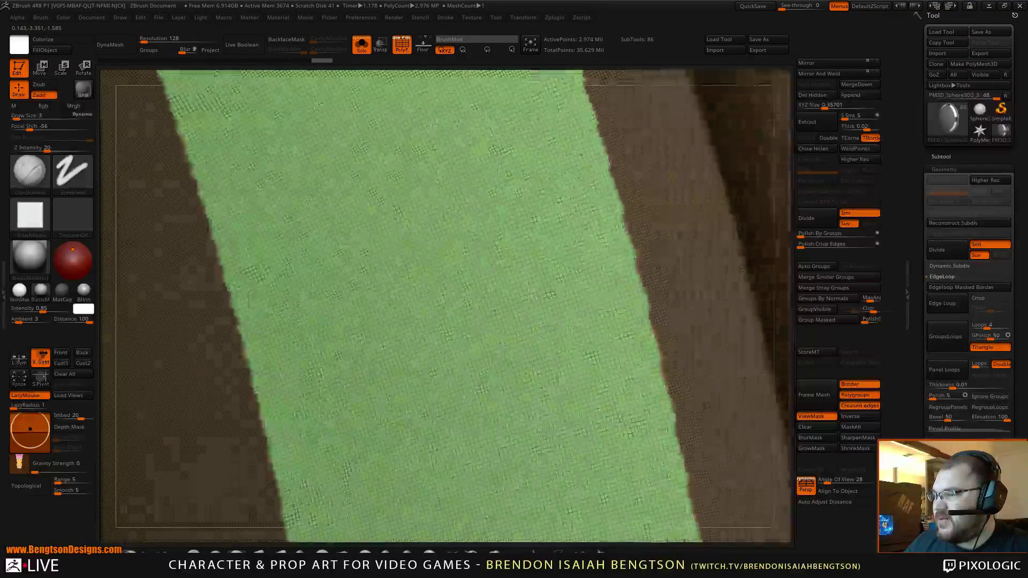
ctrl+right_drag(521, 370, 705, 267)
drag(705, 267, 684, 308)
ctrl+right_drag(685, 307, 683, 536)
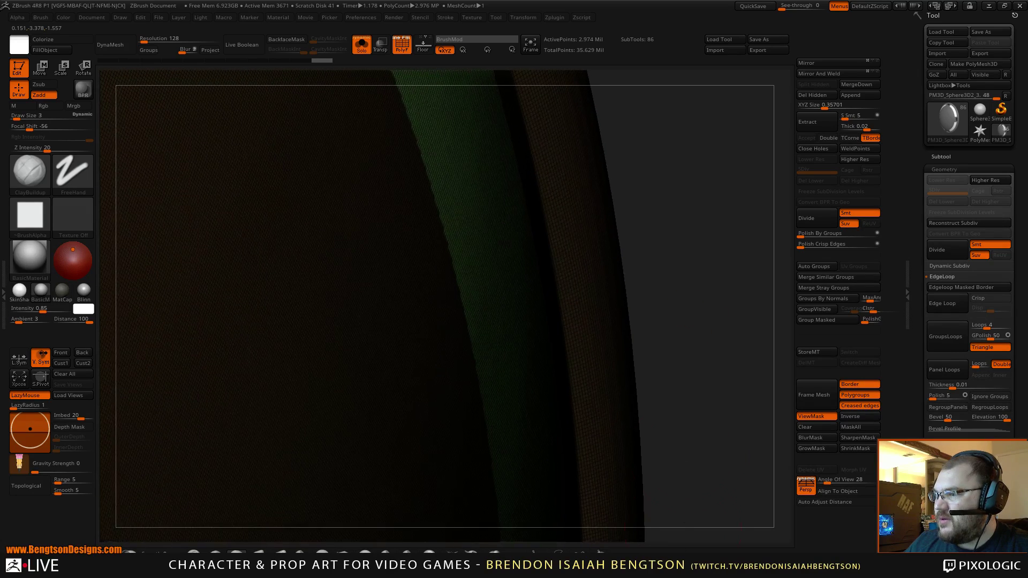
ctrl+right_drag(689, 300, 694, 381)
drag(693, 381, 694, 411)
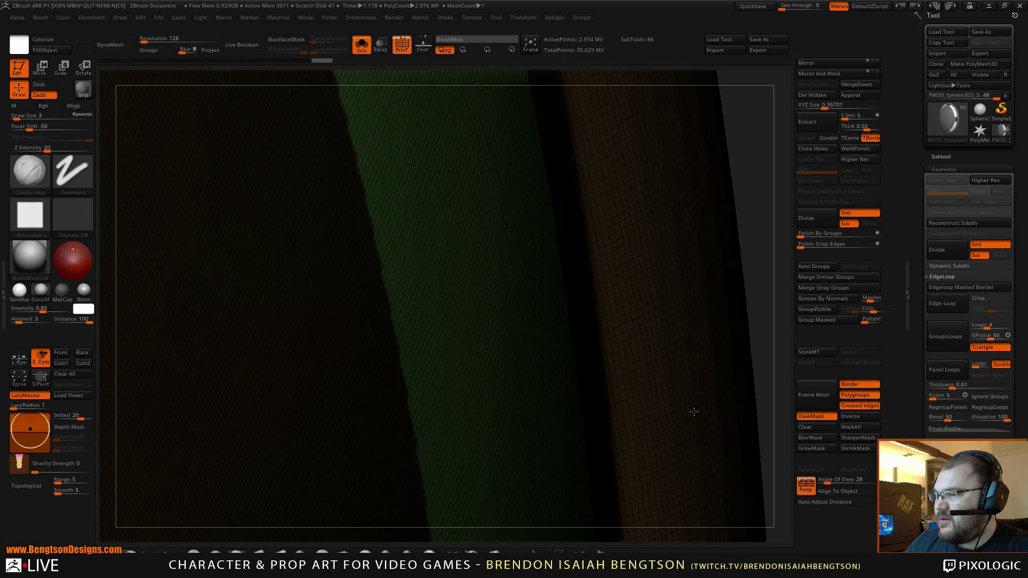
drag(689, 335, 653, 6)
drag(657, 296, 633, 285)
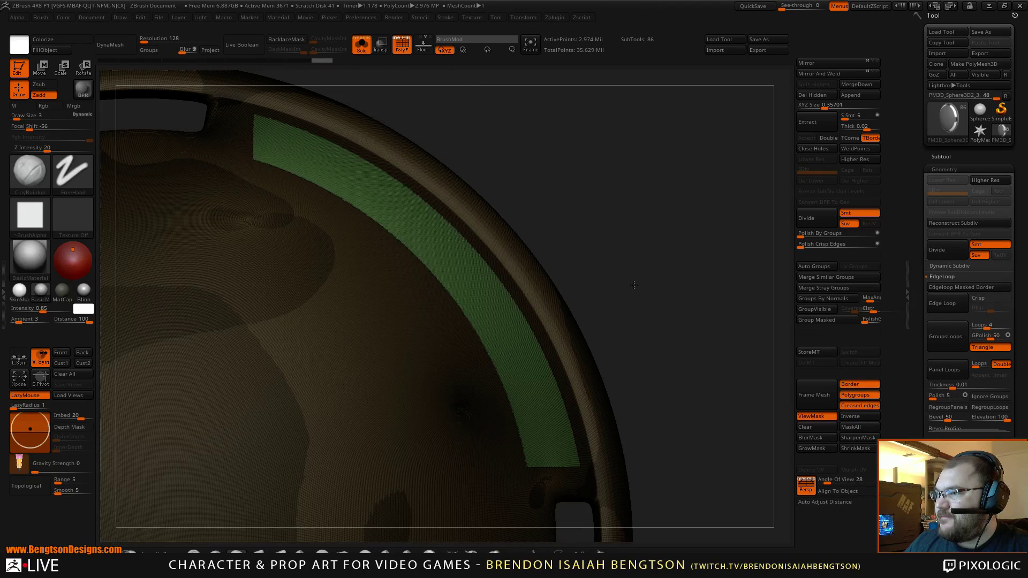
drag(675, 318, 668, 361)
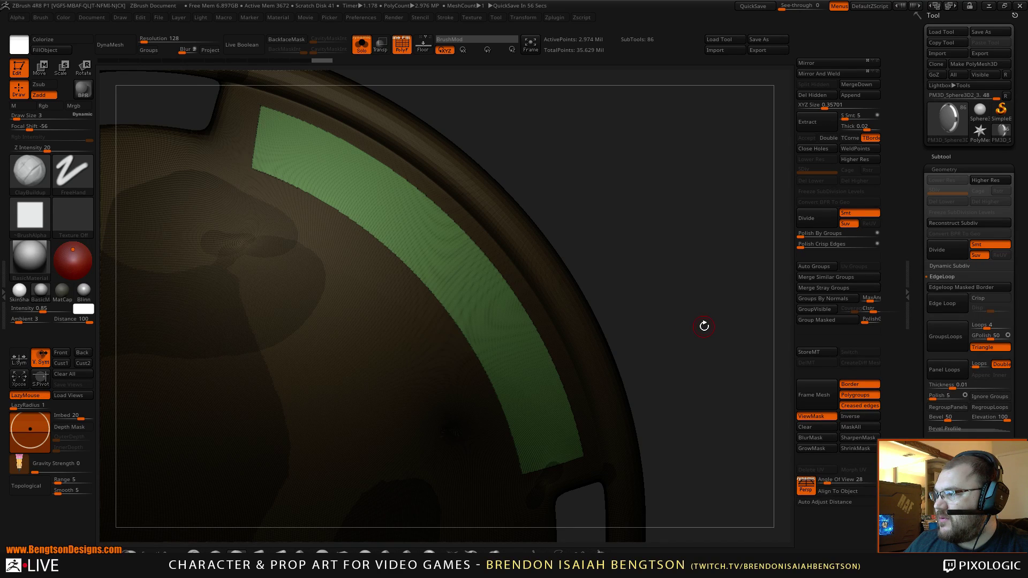
mouse_move(712, 332)
alt+mouse_down()
mouse_move(698, 262)
mouse_move(705, 233)
alt+mouse_up()
mouse_move(713, 288)
alt+mouse_down()
mouse_move(703, 220)
mouse_move(709, 379)
alt+mouse_up()
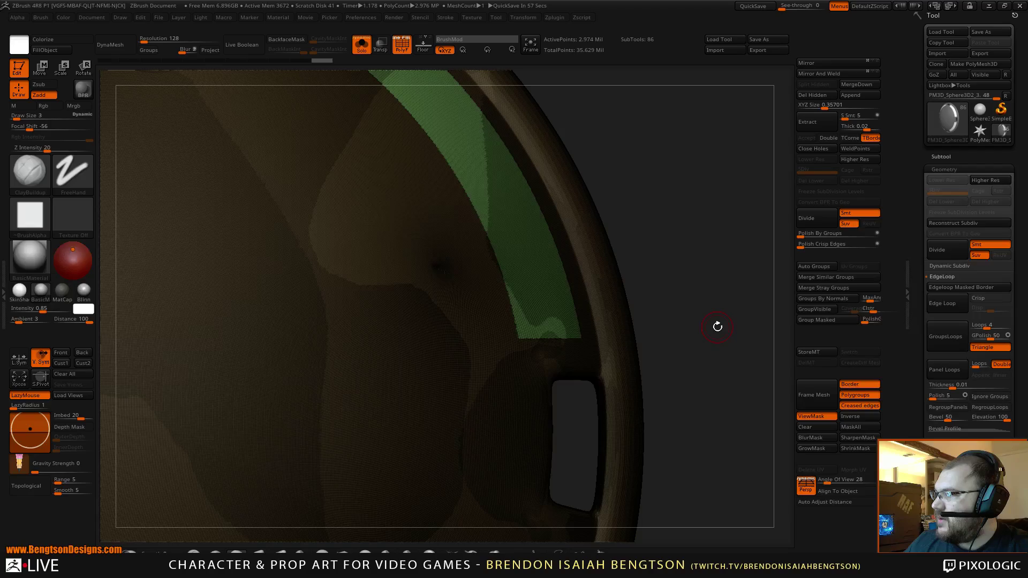
alt+drag(677, 252, 704, 308)
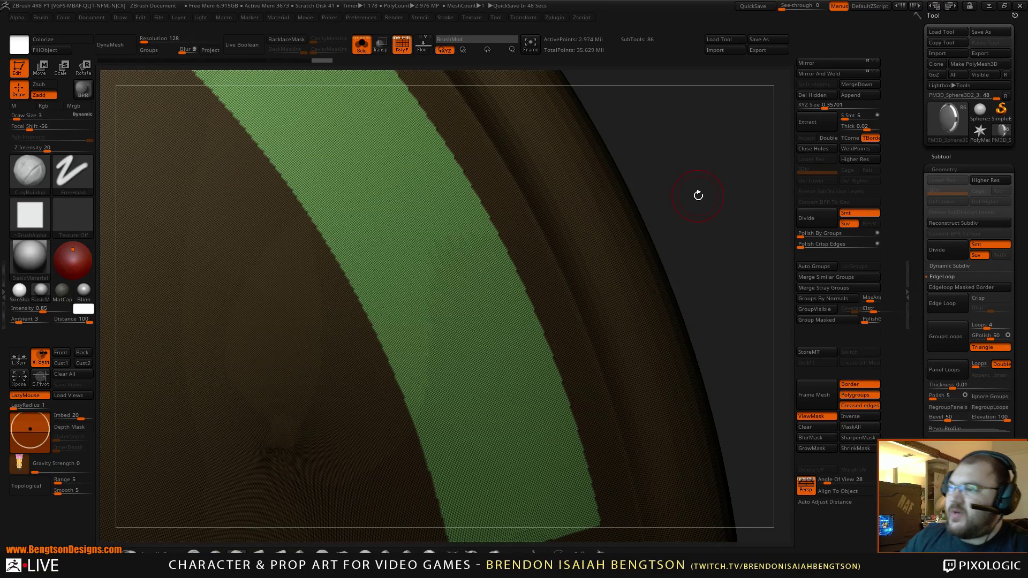
mouse_move(721, 241)
mouse_down()
mouse_move(691, 132)
mouse_move(603, 209)
mouse_move(618, 255)
mouse_move(579, 228)
mouse_move(638, 232)
mouse_move(634, 252)
mouse_move(640, 246)
mouse_up()
Step: Undo the edge loop on the duplicate, select the original plate subtool PM3D_Sphere3D2_2, and make it visible
key(ctrl+z)
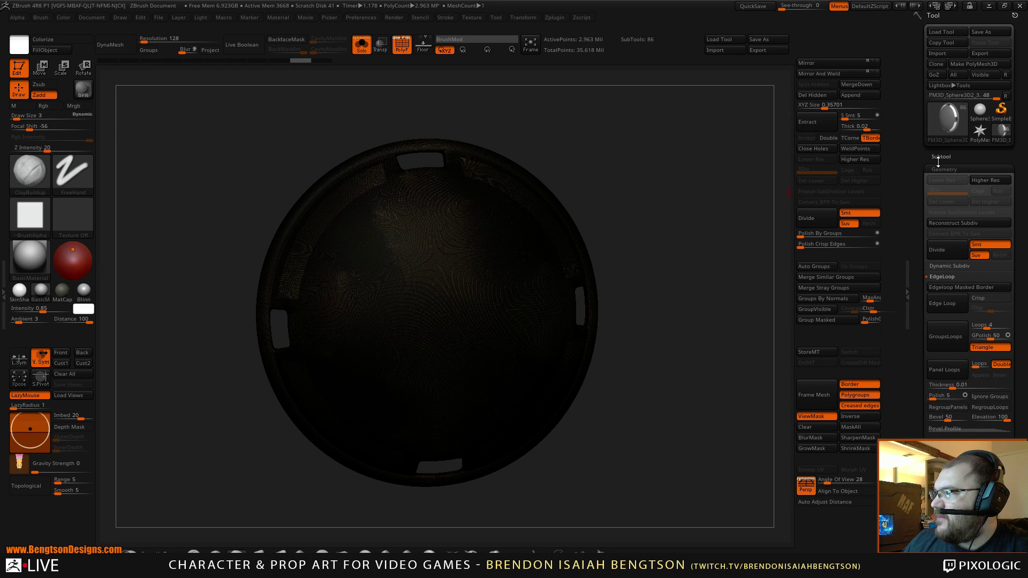
click(941, 156)
mouse_move(945, 220)
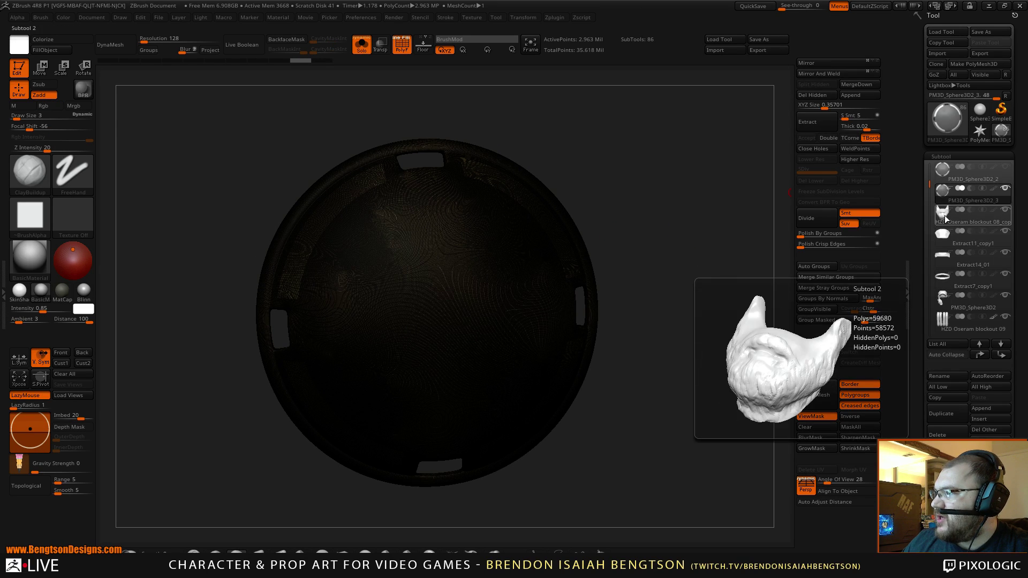
click(987, 172)
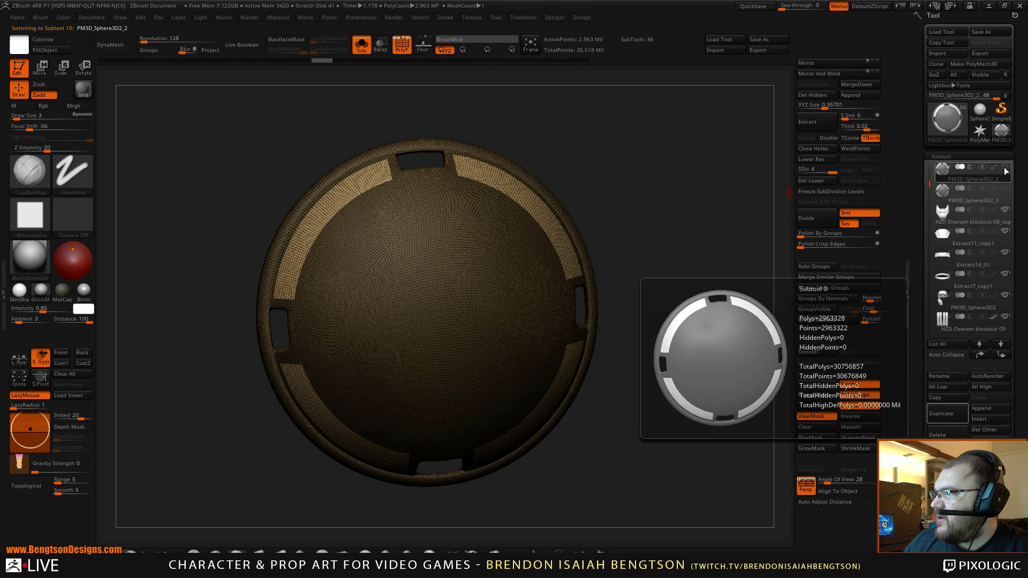
click(1007, 167)
mouse_move(718, 227)
shift+mouse_down()
mouse_move(691, 213)
mouse_move(708, 227)
shift+mouse_up()
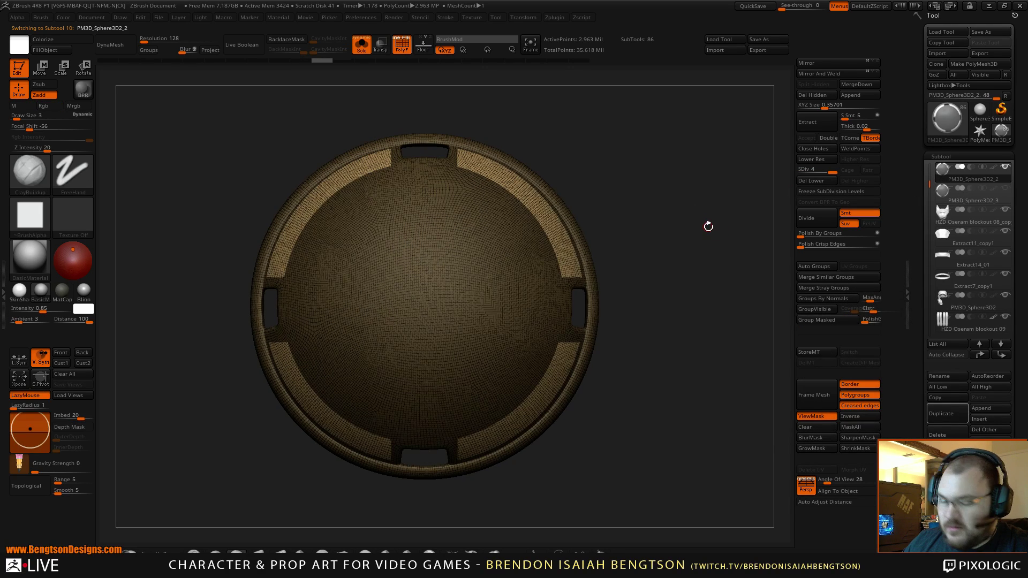
Step: Check the plate against the full character, isolate it again, and turn off the wireframe
key(alt+shift+s)
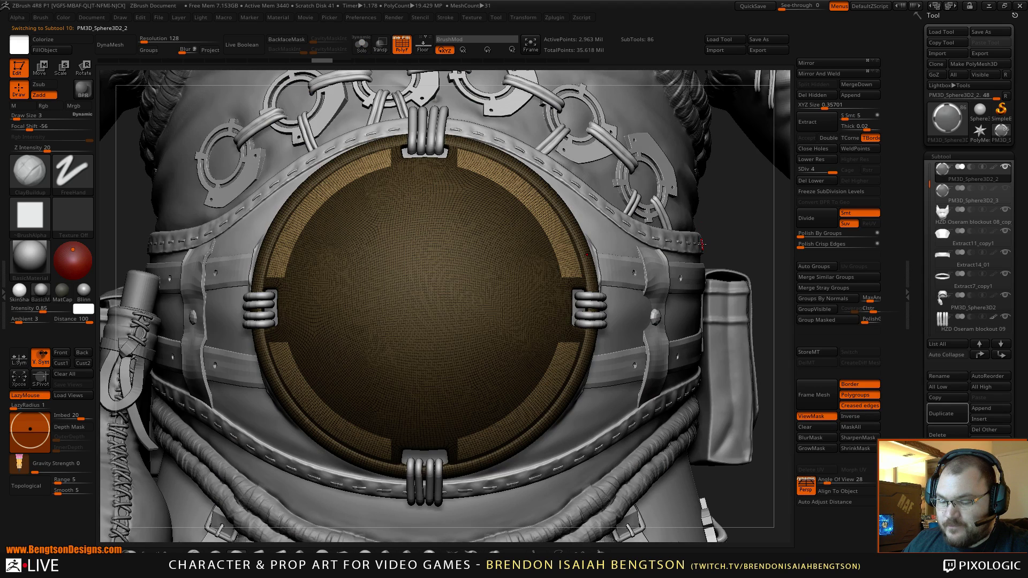
key(alt+shift+s)
key(shift+f)
shift+drag(704, 261, 712, 232)
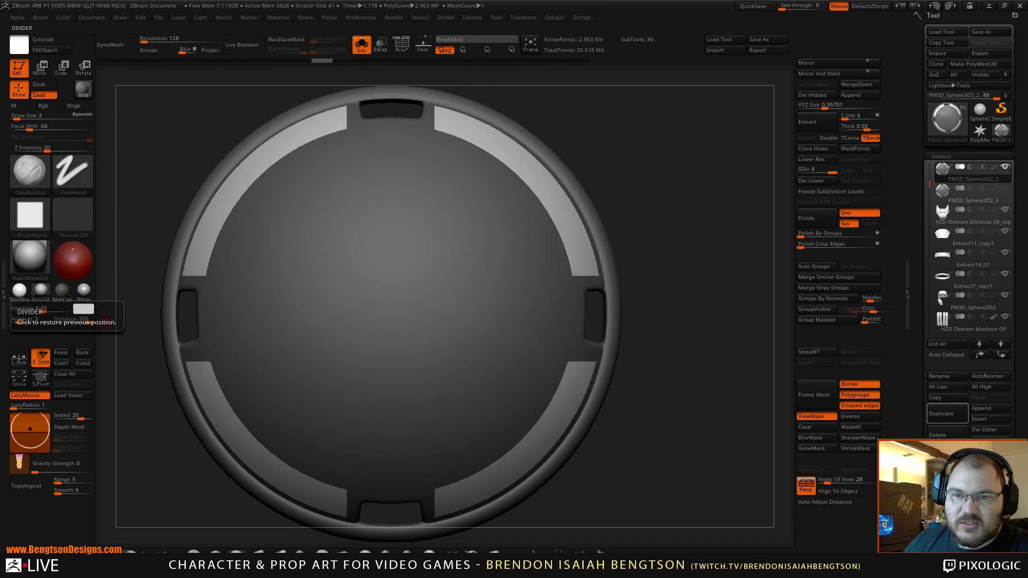
Step: Compare the plate with the concept art behind the window using See-through, and restore See-through to 0
drag(784, 7, 804, 9)
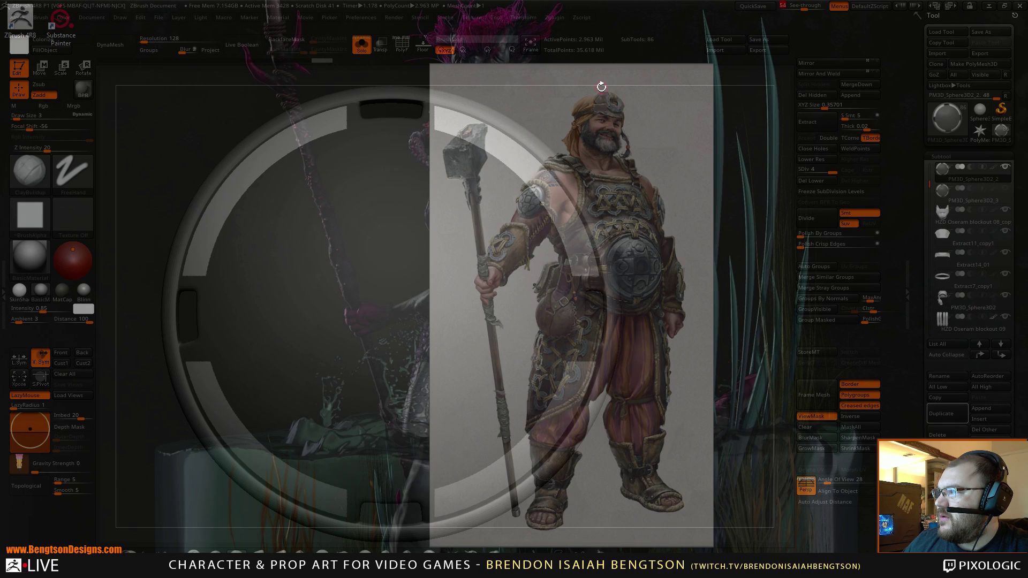
drag(805, 6, 783, 6)
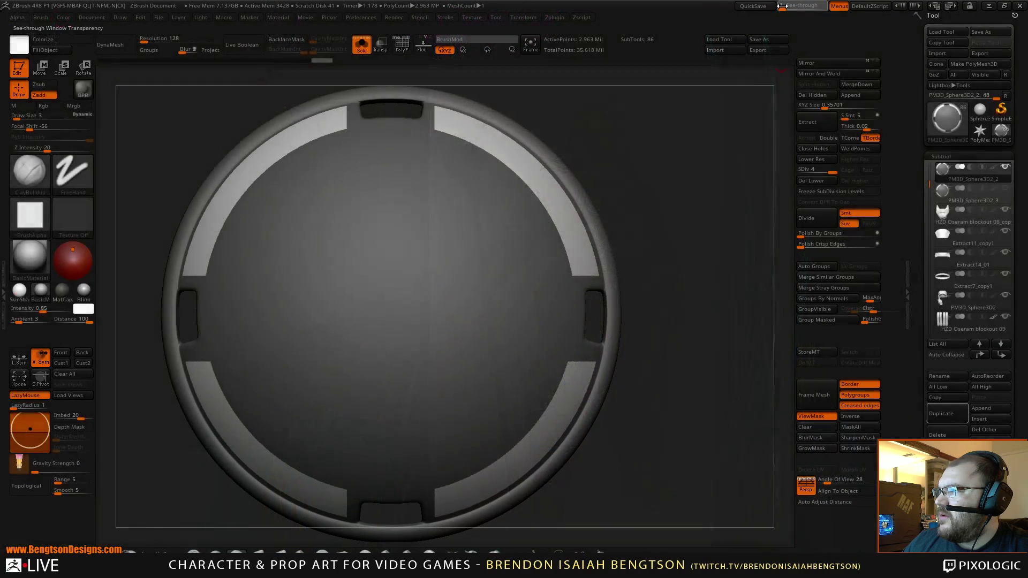
drag(687, 237, 690, 216)
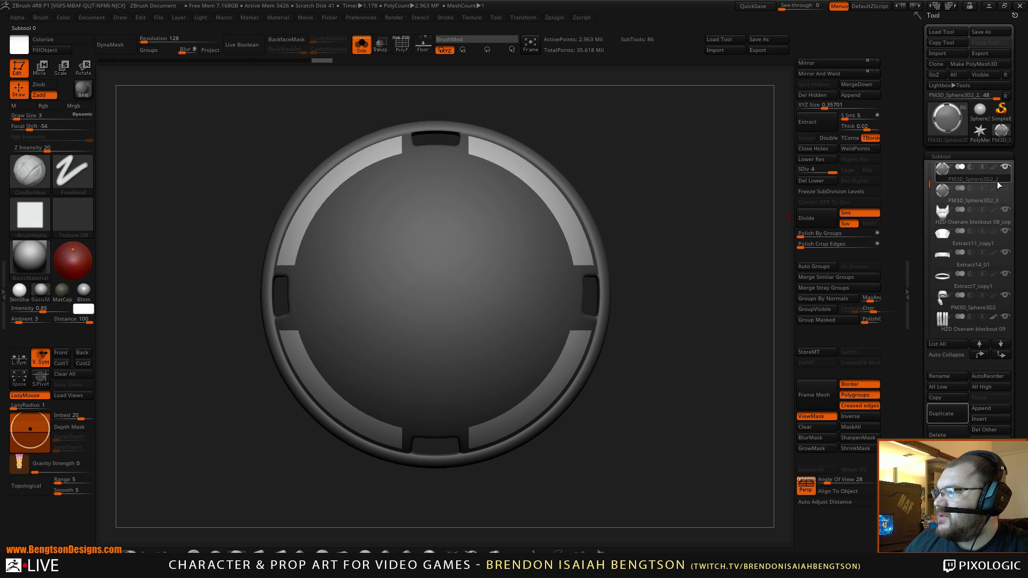
Step: Delete the duplicate plate subtool PM3D_Sphere3D2_3
click(941, 195)
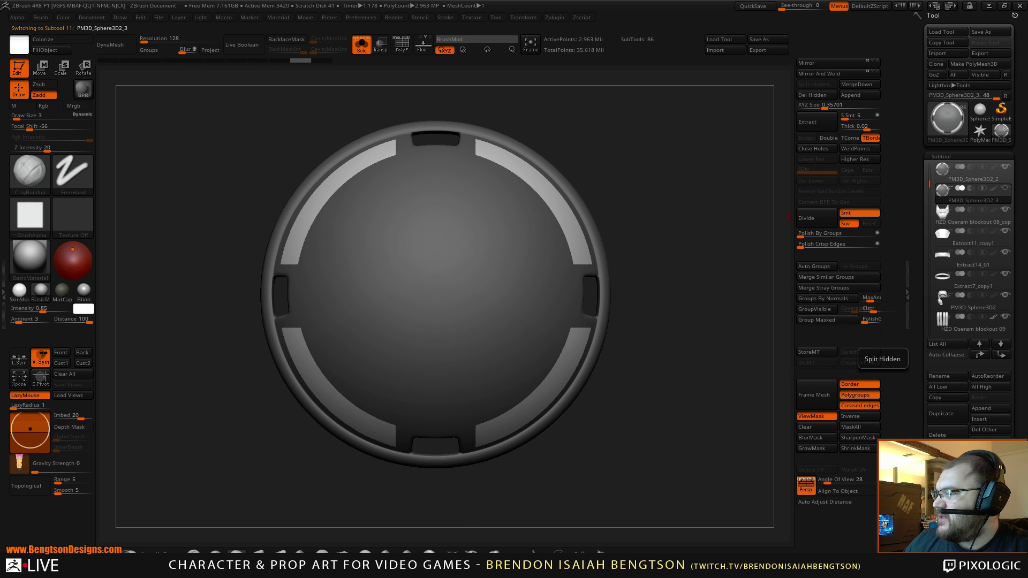
click(950, 436)
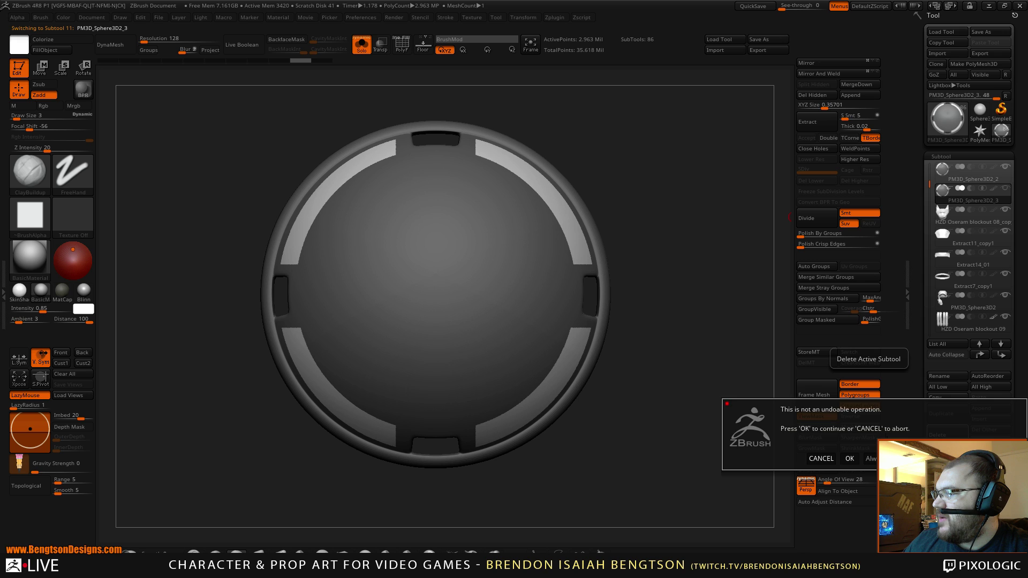
click(850, 458)
Step: Duplicate the original belly plate PM3D_Sphere3D2_2 and move the copy to the end of the subtool list
click(945, 174)
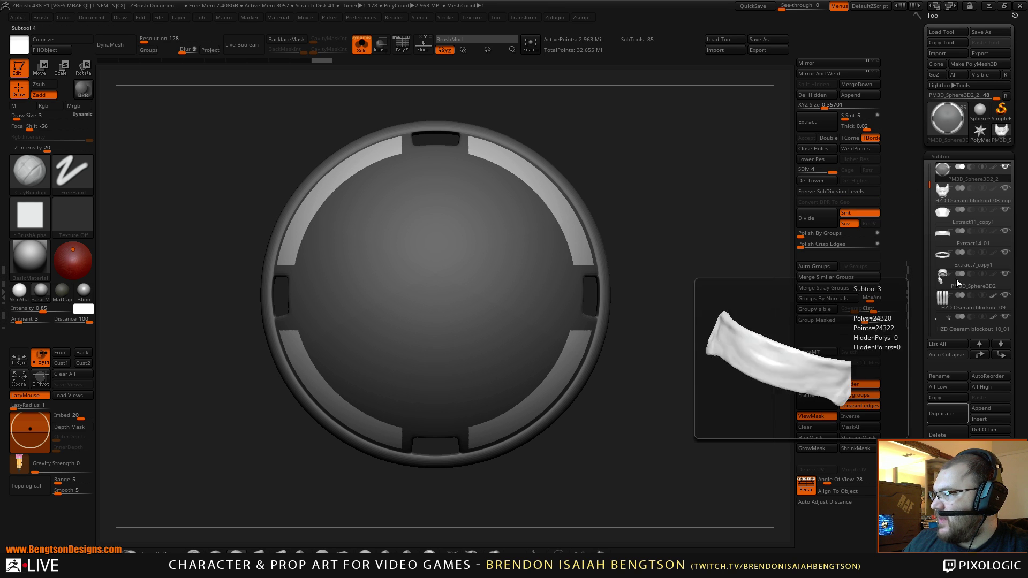
click(946, 415)
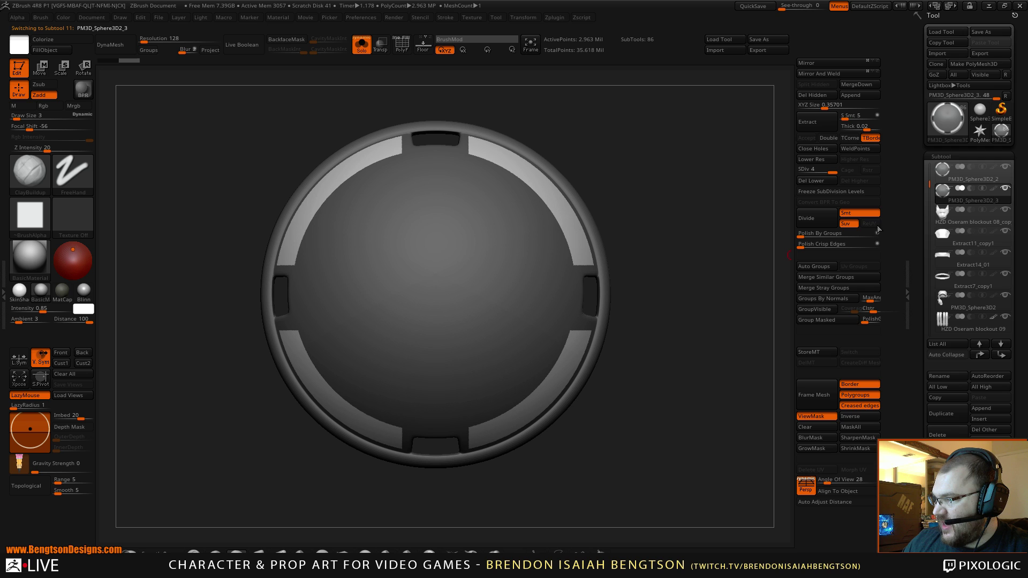
key(shift)
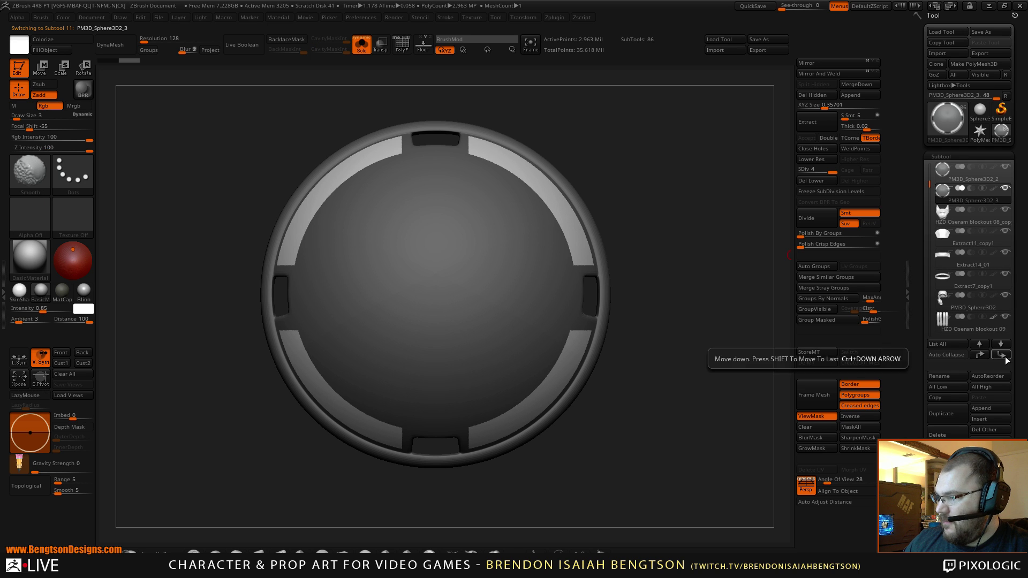
shift+click(1001, 355)
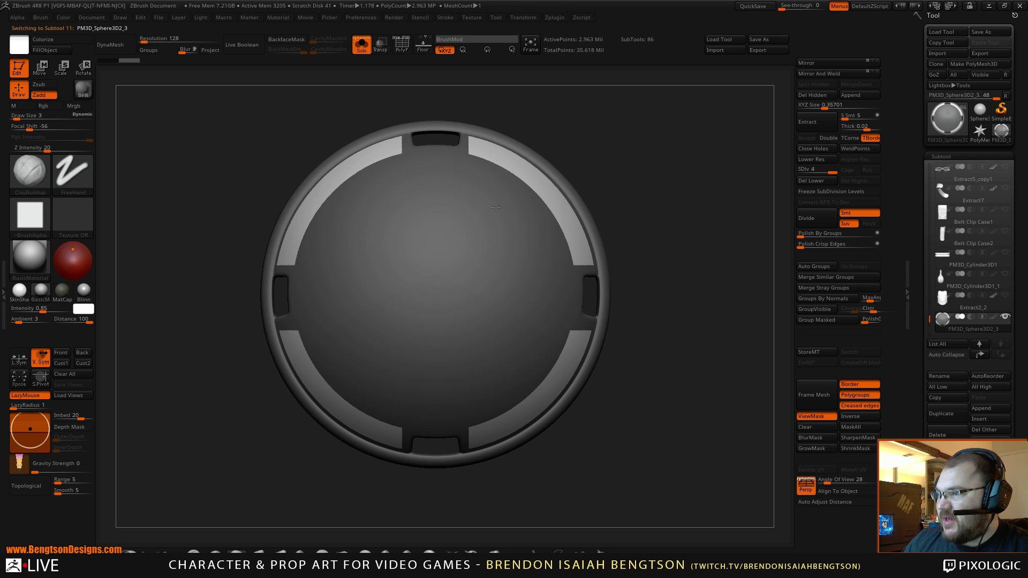
Step: Set the copied plate to subdivision level 1 and reselect the original plate PM3D_Sphere3D2_2
mouse_move(938, 323)
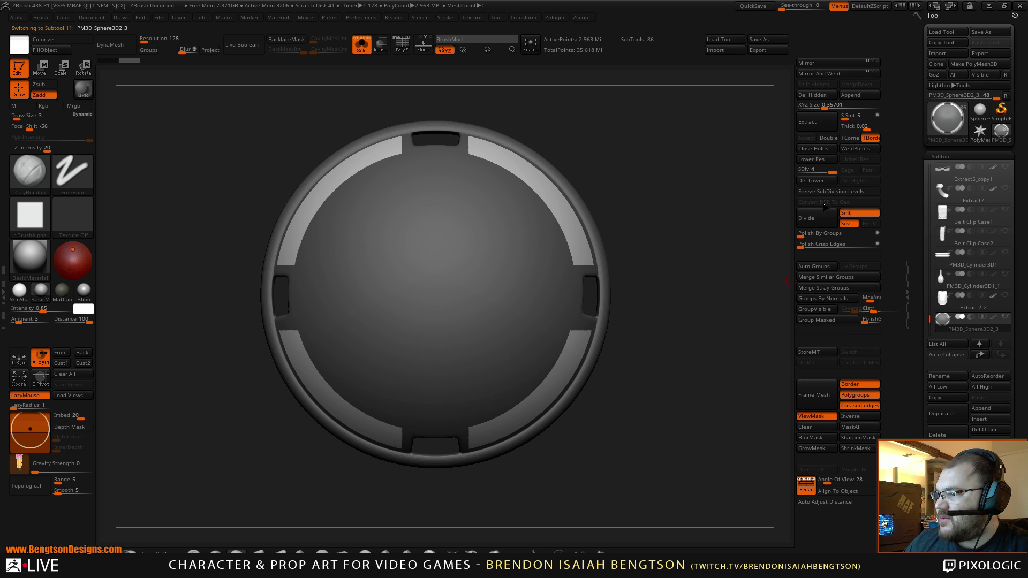
click(803, 171)
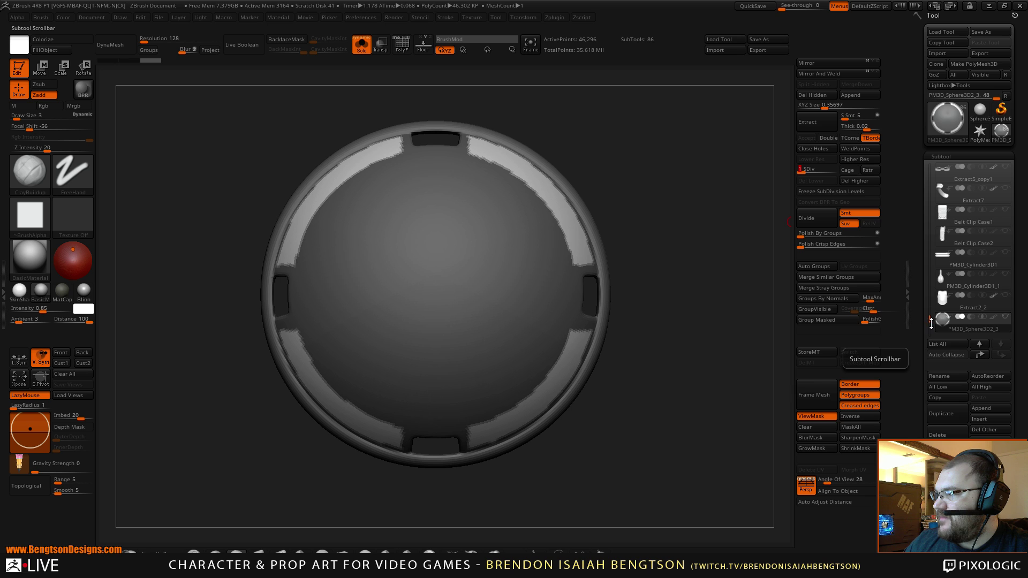
drag(929, 319, 924, 175)
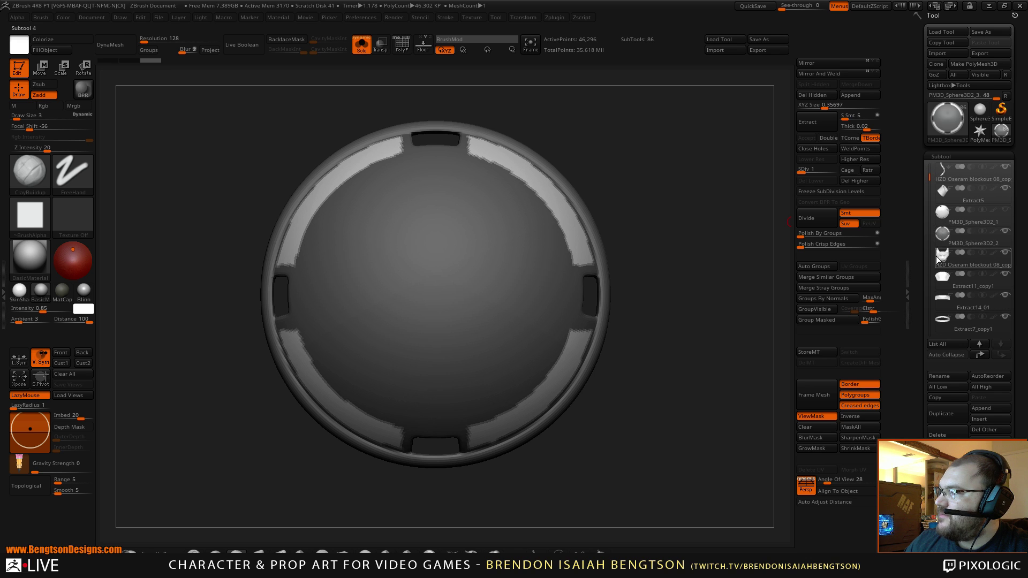
click(939, 237)
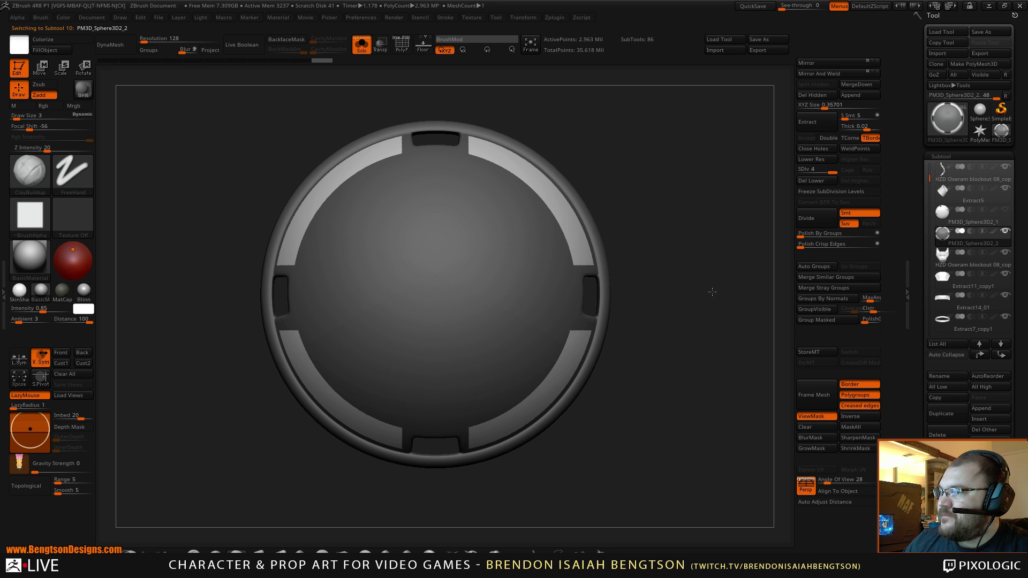
Step: Inflate the plate's four unmasked arc segments with the Inflate deformation, undoing the first attempt and applying a stronger amount
alt+drag(714, 291, 700, 298)
drag(921, 471, 921, 398)
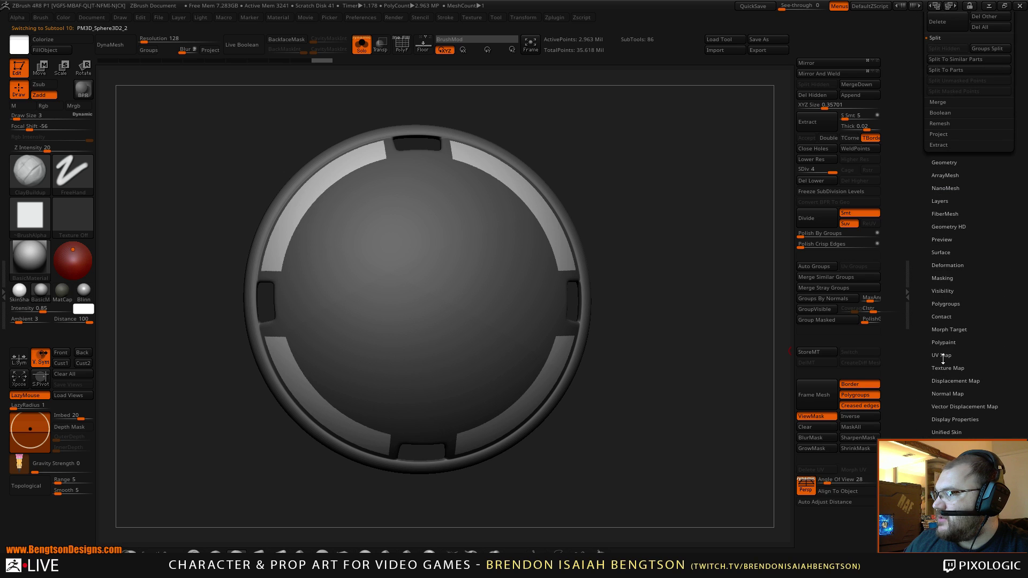
click(949, 265)
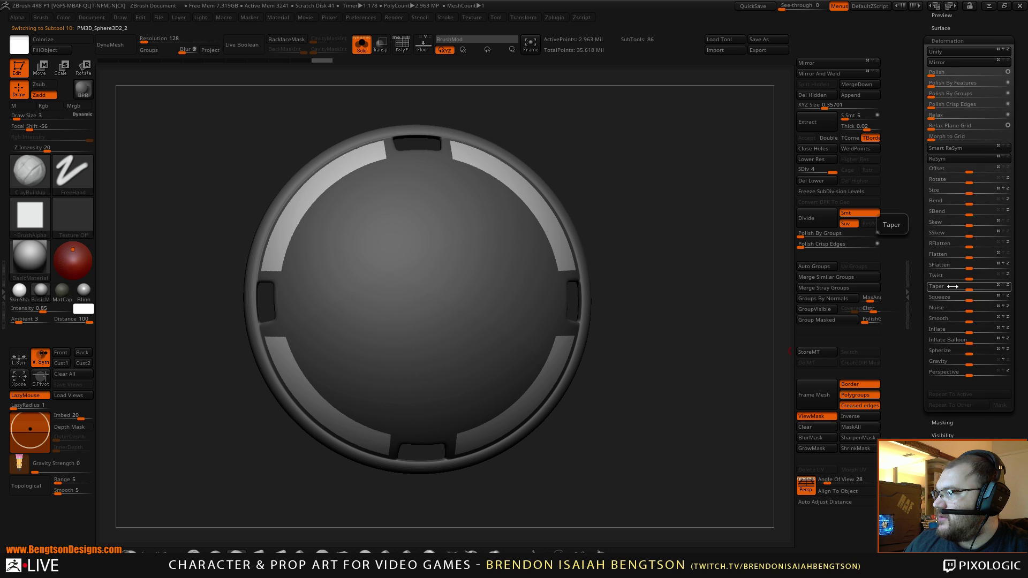
click(958, 328)
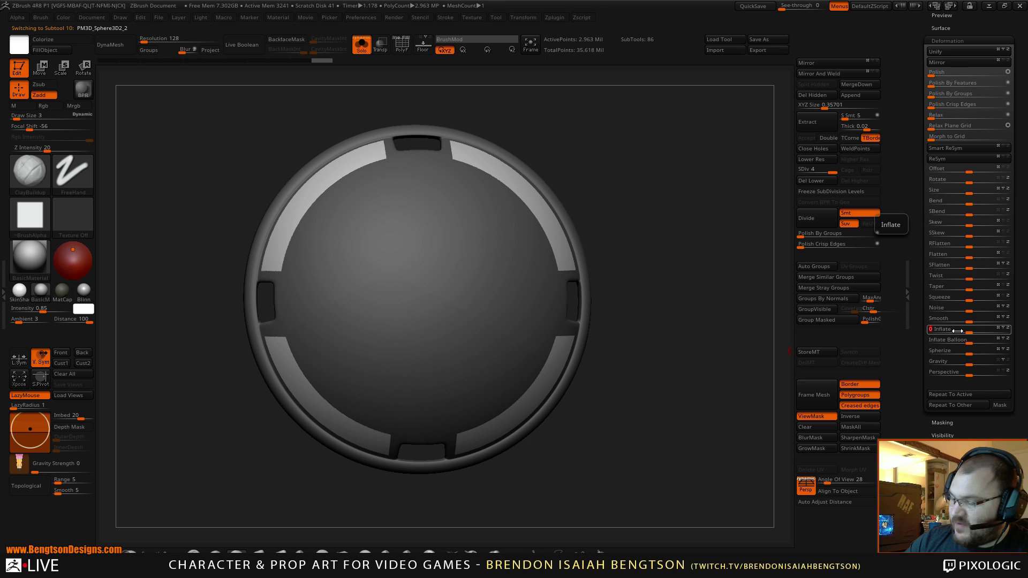
drag(957, 331, 958, 330)
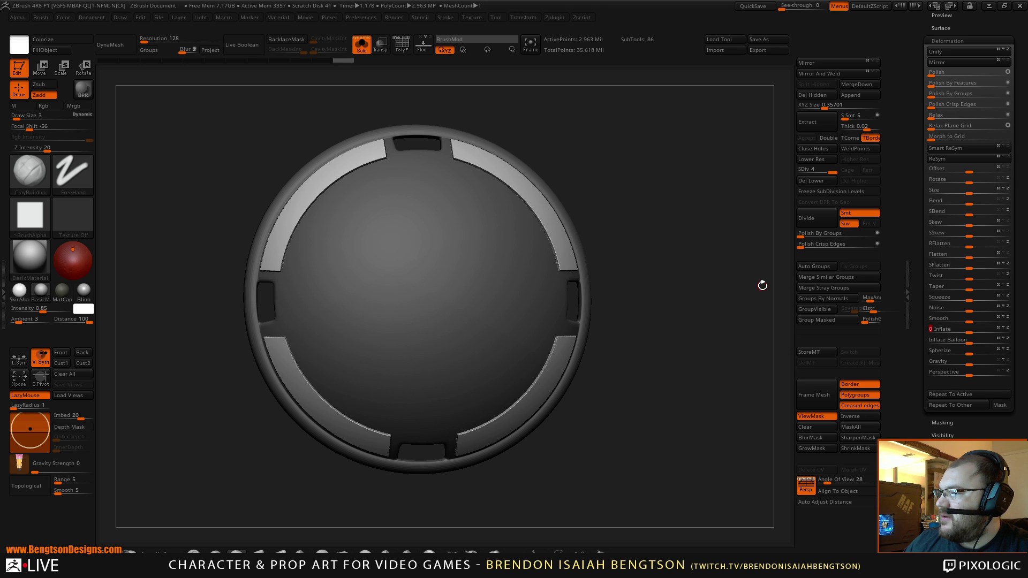
key(ctrl+z)
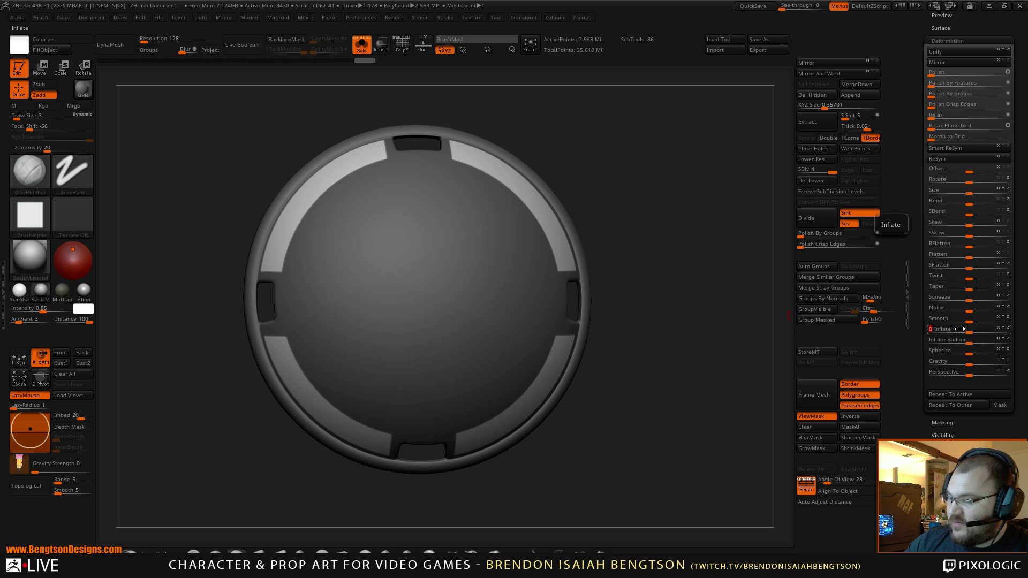
drag(960, 329, 958, 329)
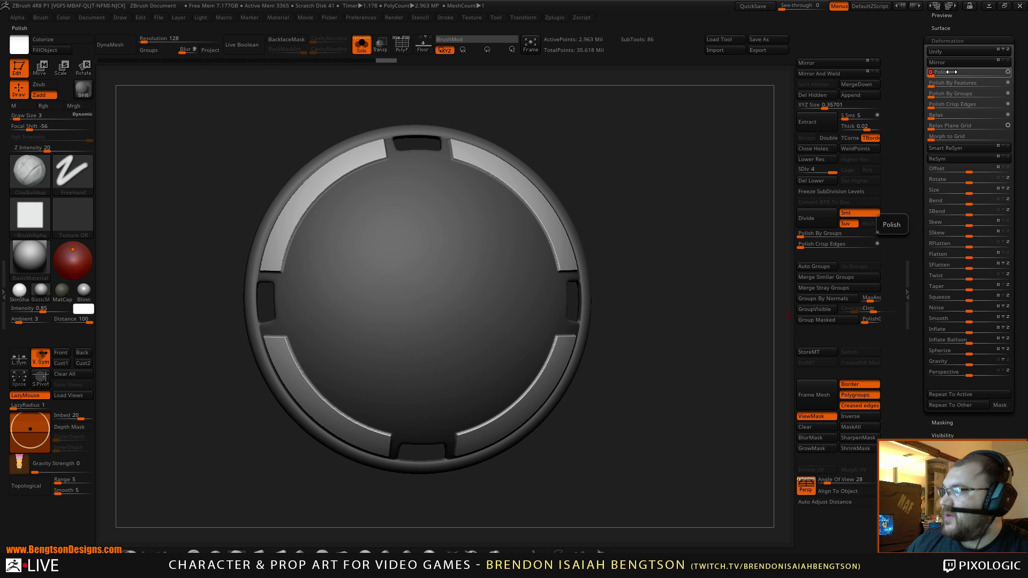
Step: Apply a Polish deformation of 1 to the raised arc segments and hide the mask display on the plate
drag(952, 72, 953, 72)
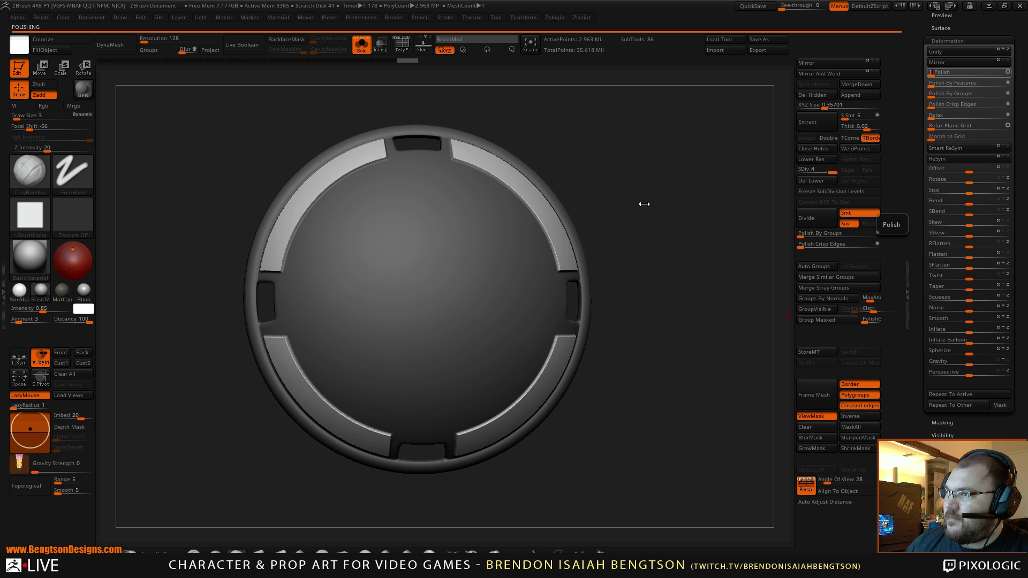
drag(680, 271, 700, 245)
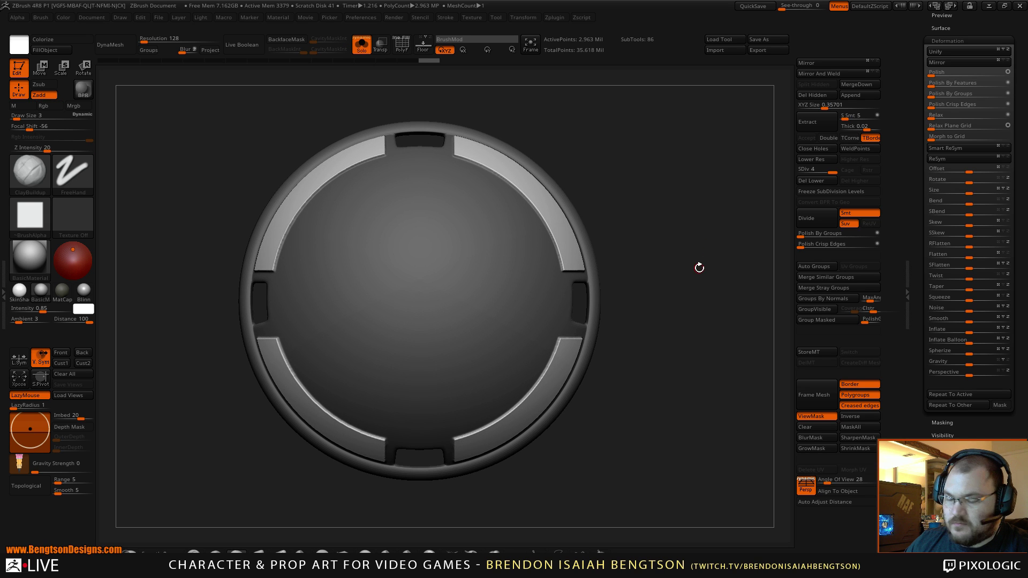
key(ctrl+h)
shift+right_click(702, 262)
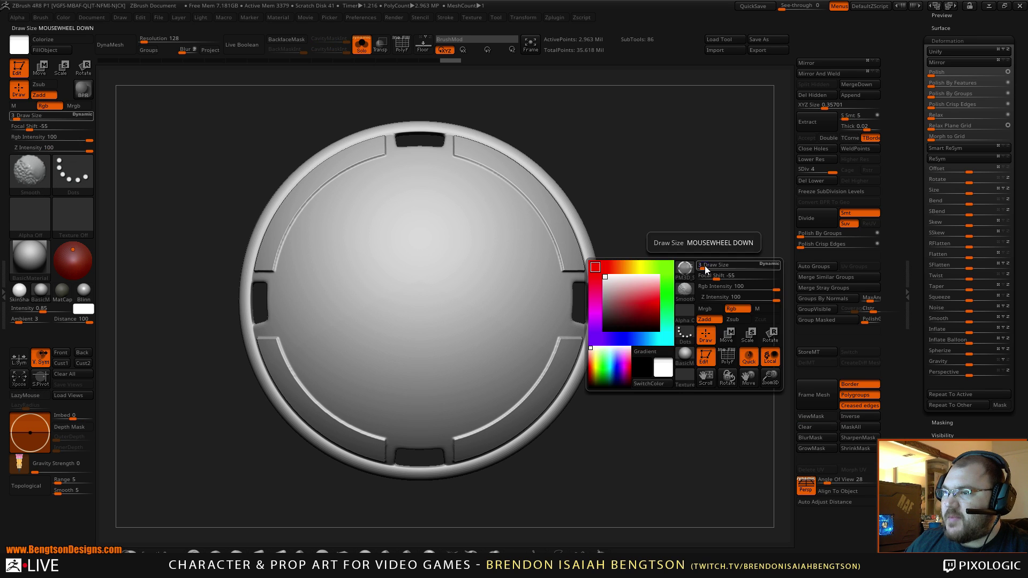
mouse_move(671, 200)
alt+mouse_down()
mouse_move(657, 232)
mouse_move(669, 232)
alt+mouse_up()
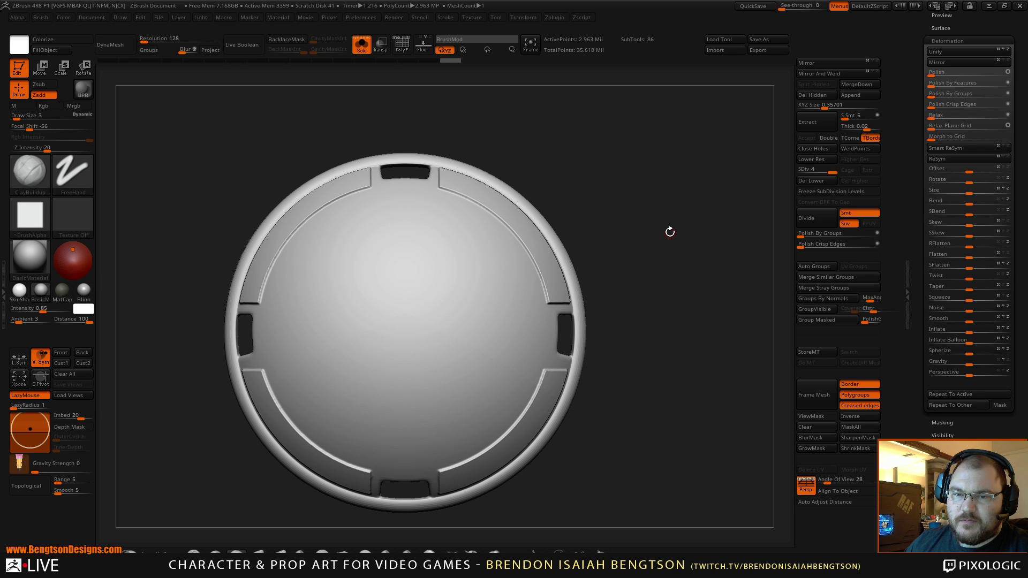
Step: Examine the belly plate in the character concept art and compare its arc segments and centre design with the sculpted plate
drag(0, 235, 402, 234)
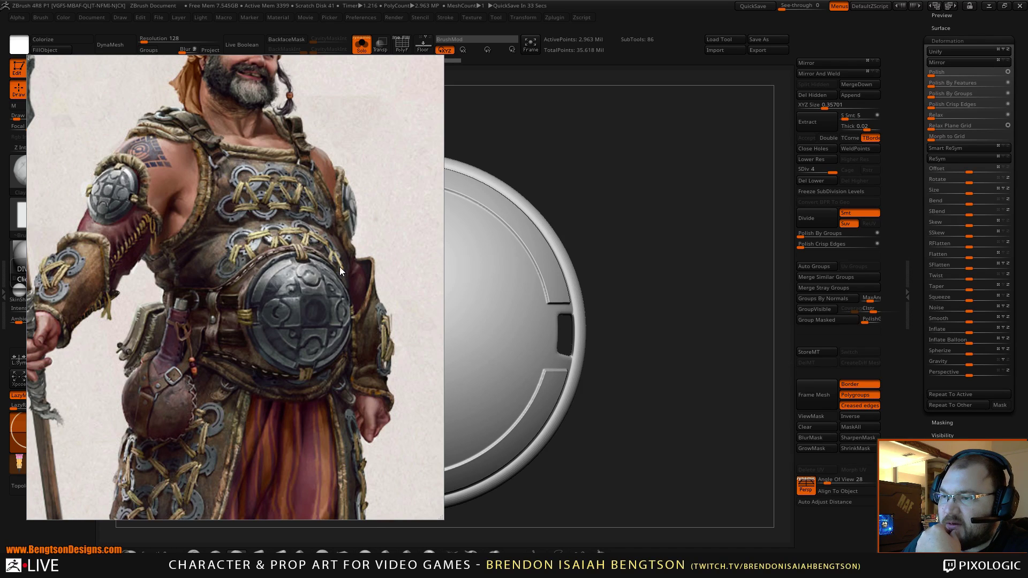
drag(334, 270, 0, 268)
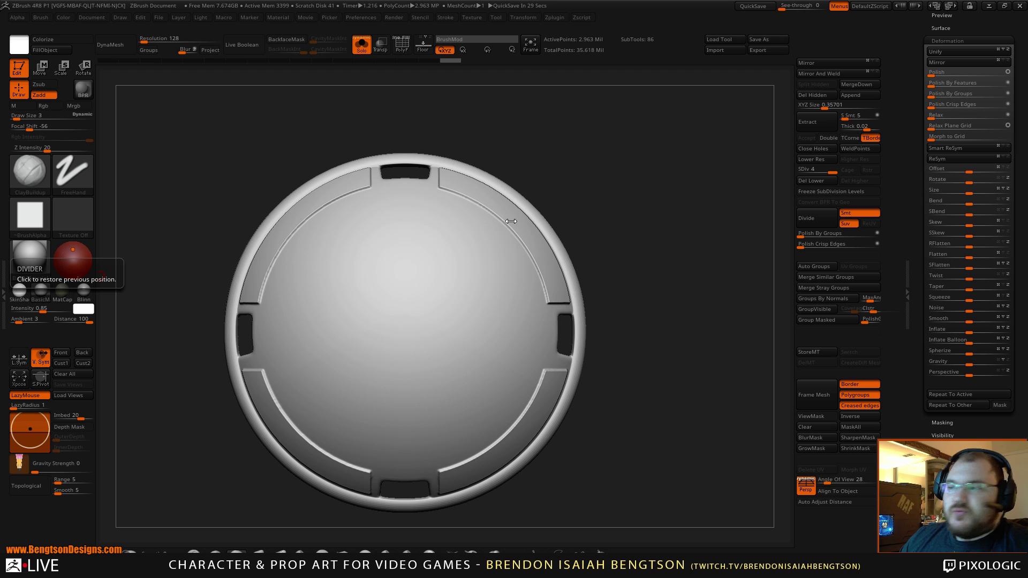
drag(672, 222, 681, 269)
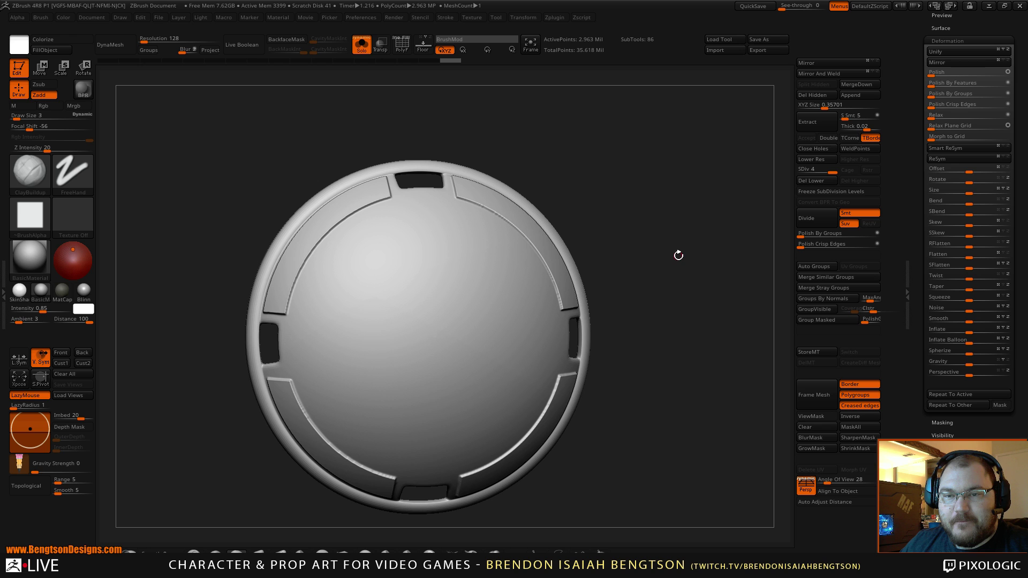
drag(0, 268, 393, 242)
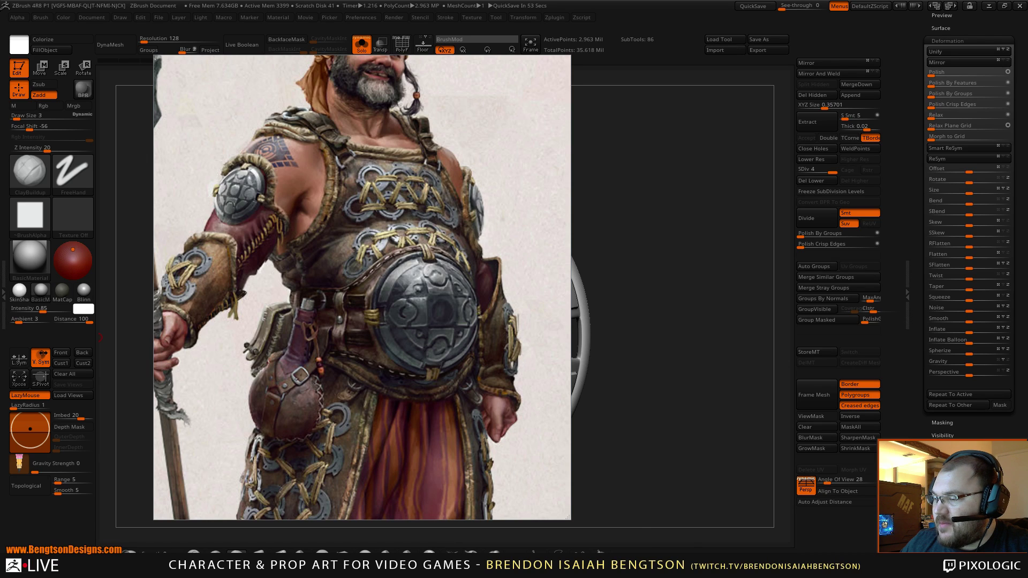
mouse_move(604, 567)
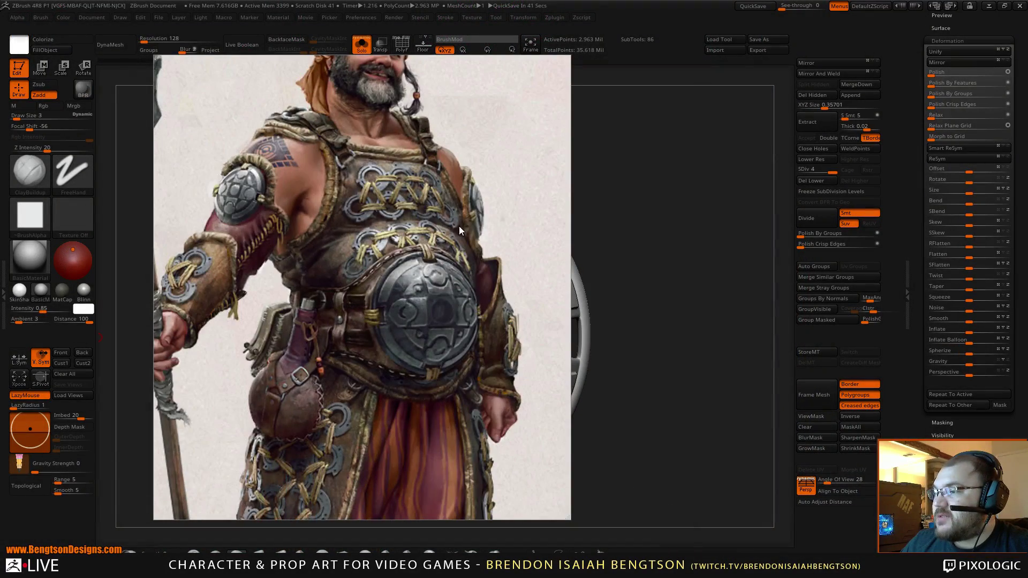
scroll(459, 239, down, 3)
scroll(404, 228, up, 4)
scroll(404, 229, up, 2)
right_drag(423, 226, 0, 241)
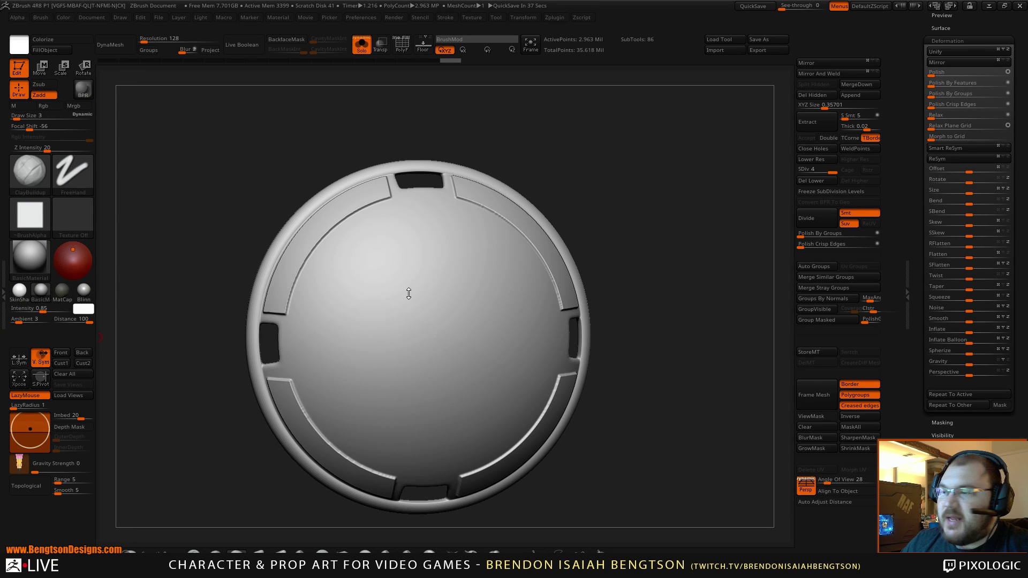
drag(678, 294, 674, 257)
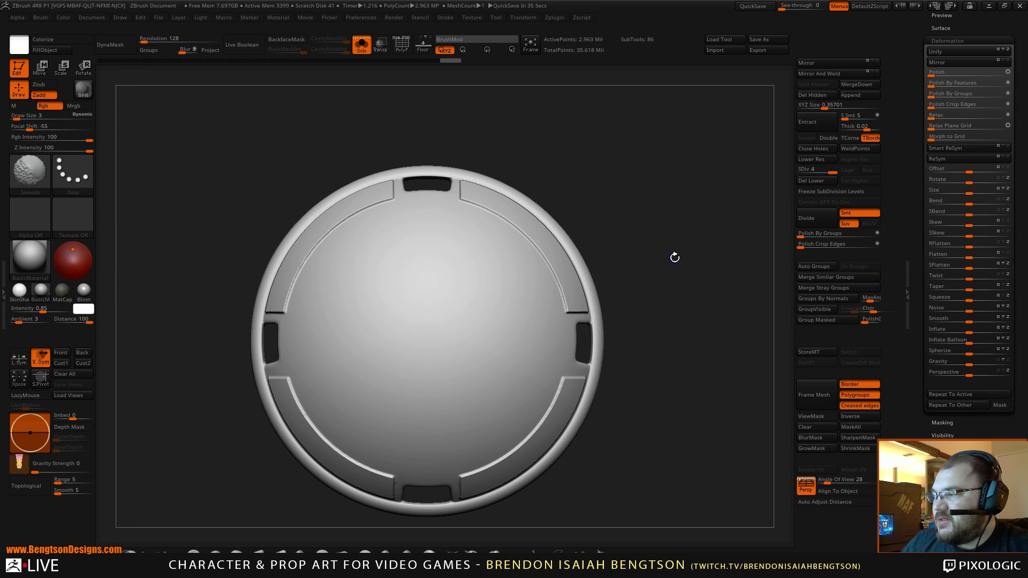
Step: Face the belly plate straight from the front and turn off perspective
mouse_move(693, 307)
alt+mouse_down()
mouse_move(681, 297)
mouse_move(666, 315)
mouse_move(679, 317)
alt+mouse_up()
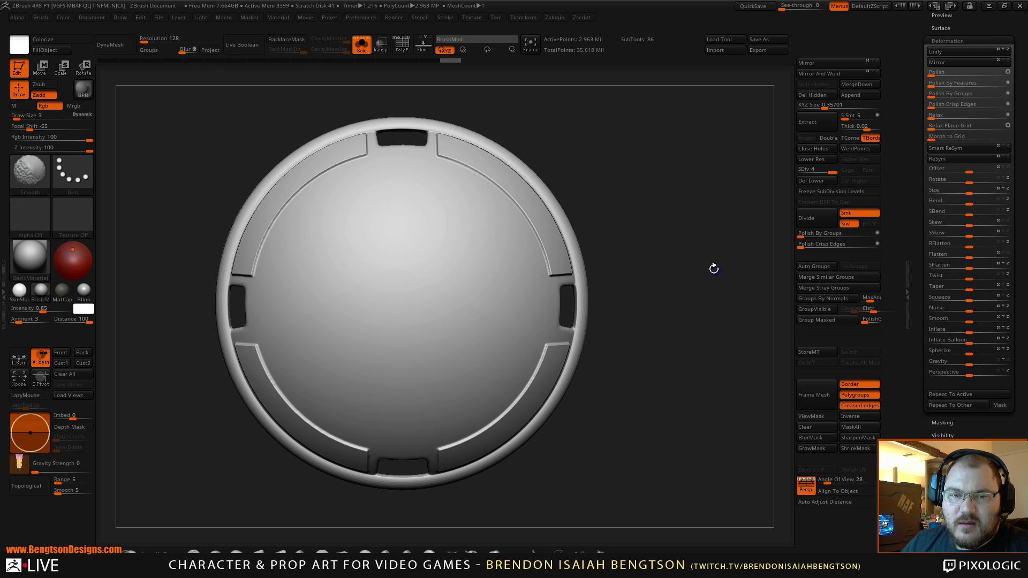
shift+drag(718, 271, 700, 268)
click(807, 490)
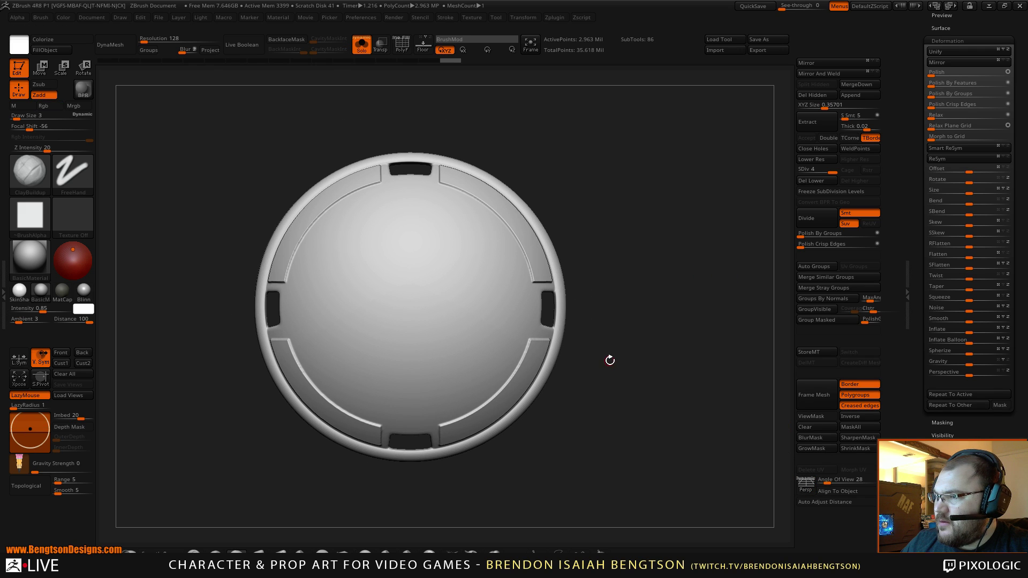
alt+drag(645, 360, 672, 402)
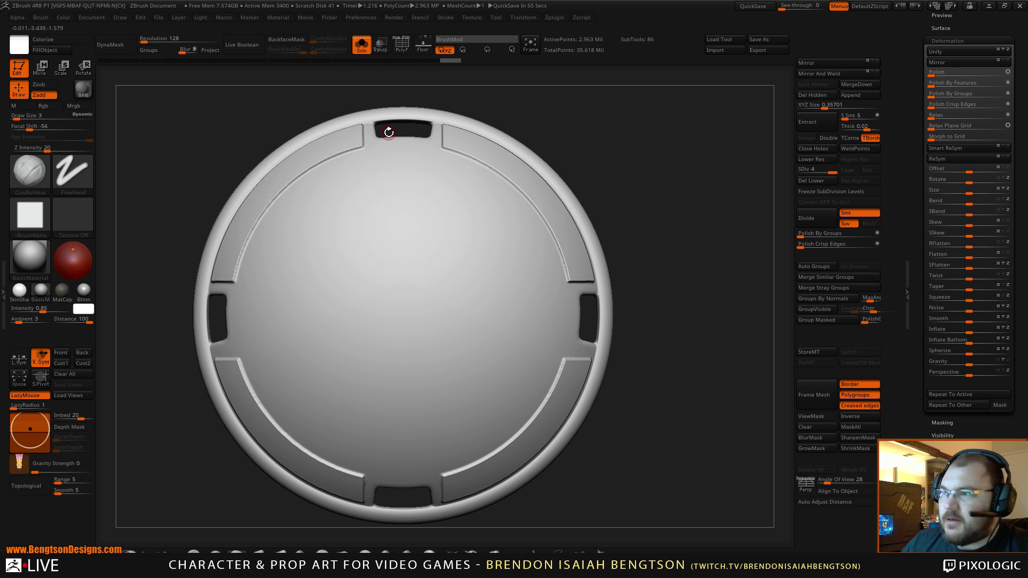
alt+drag(611, 192, 632, 190)
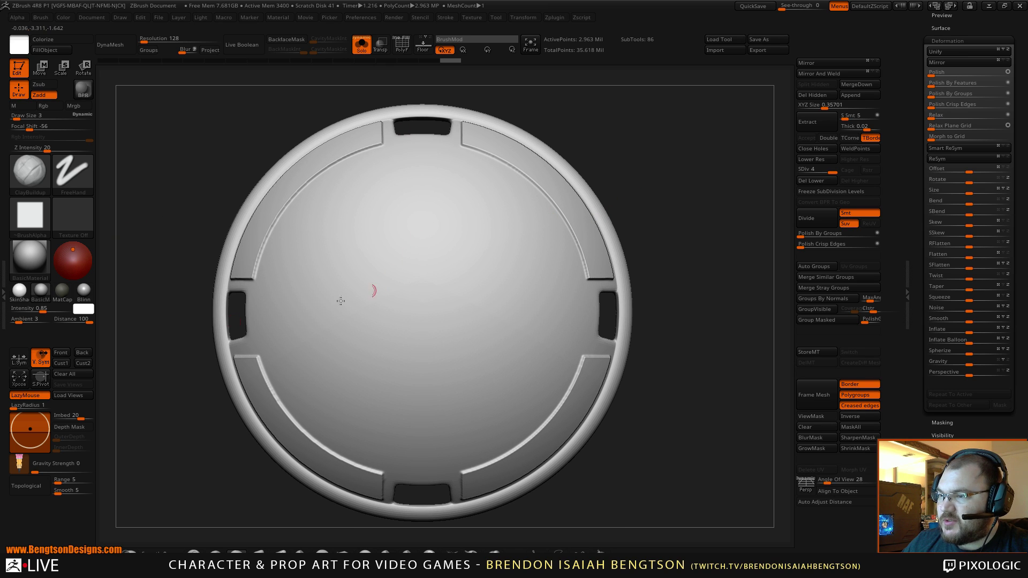
Step: Turn on local symmetry for the belly plate and activate symmetry in the transform settings
click(14, 364)
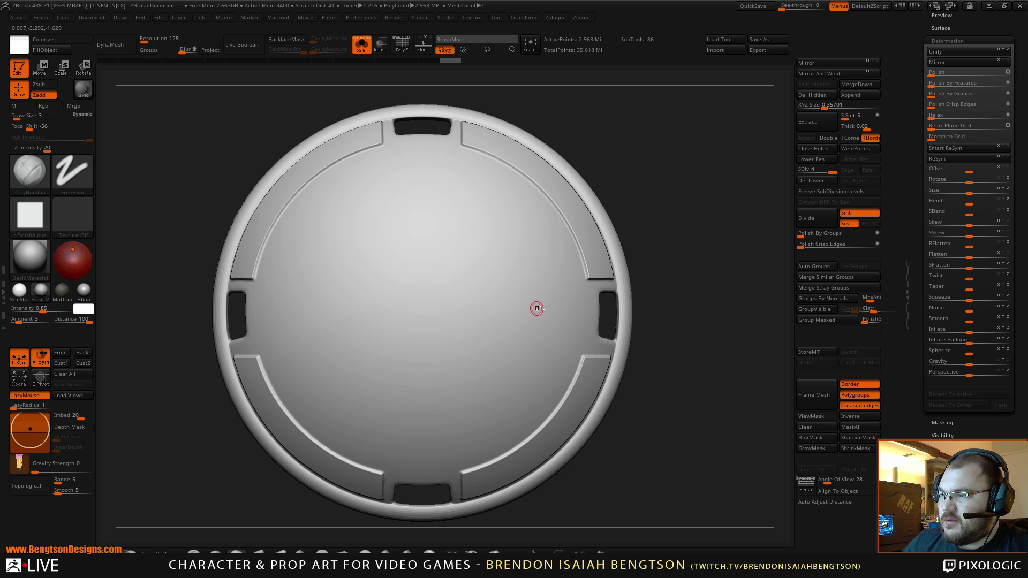
click(523, 17)
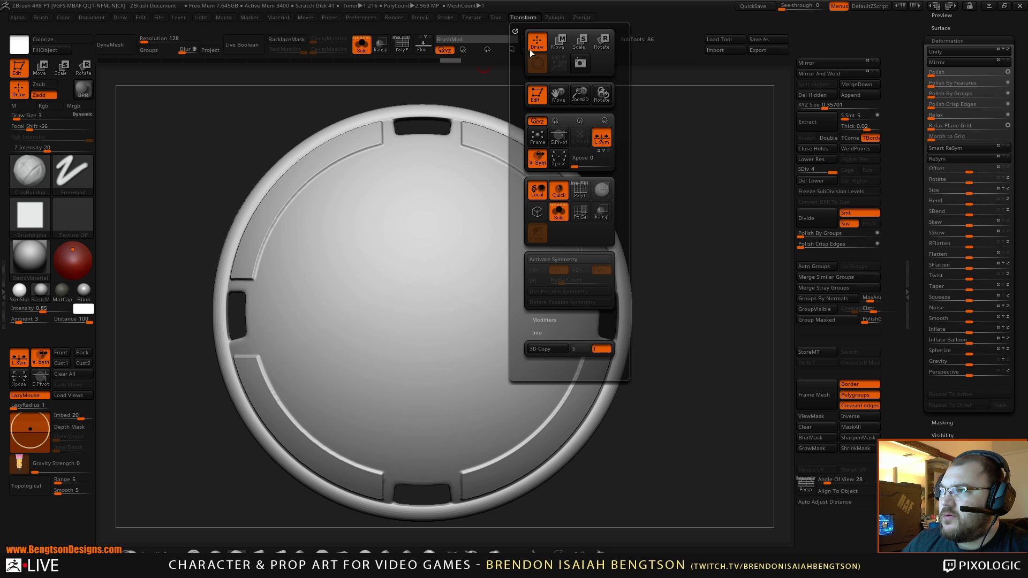
click(562, 260)
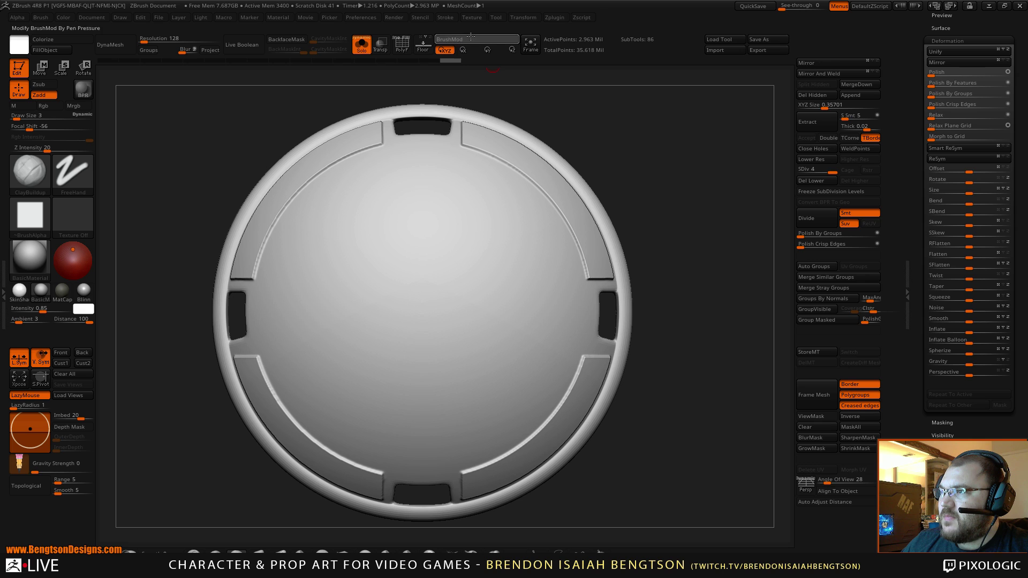
click(536, 16)
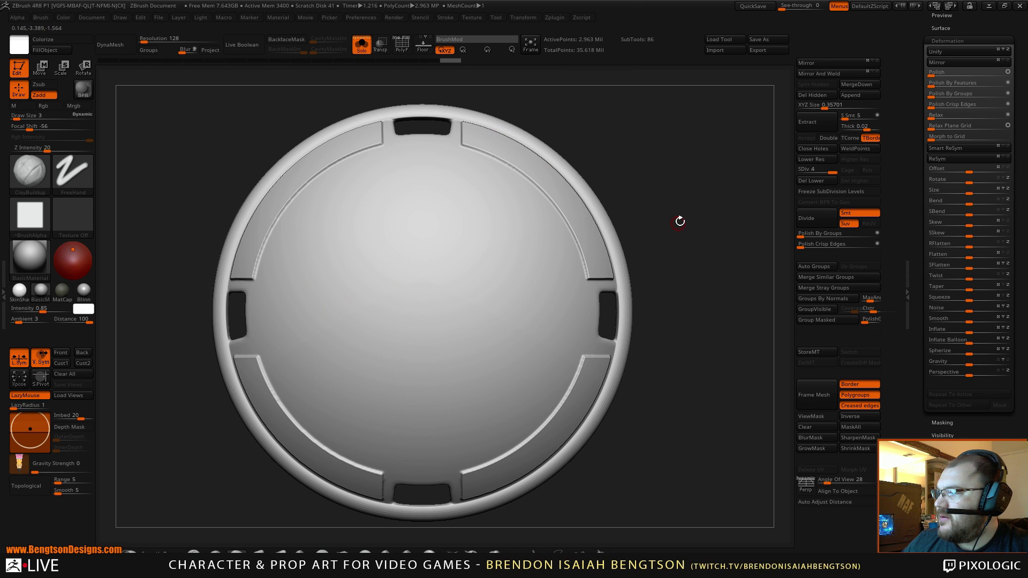
Step: Mask a vertical and a horizontal band crossing at the plate's centre, and unmask a square slightly larger than their intersection
alt+drag(680, 221, 654, 212)
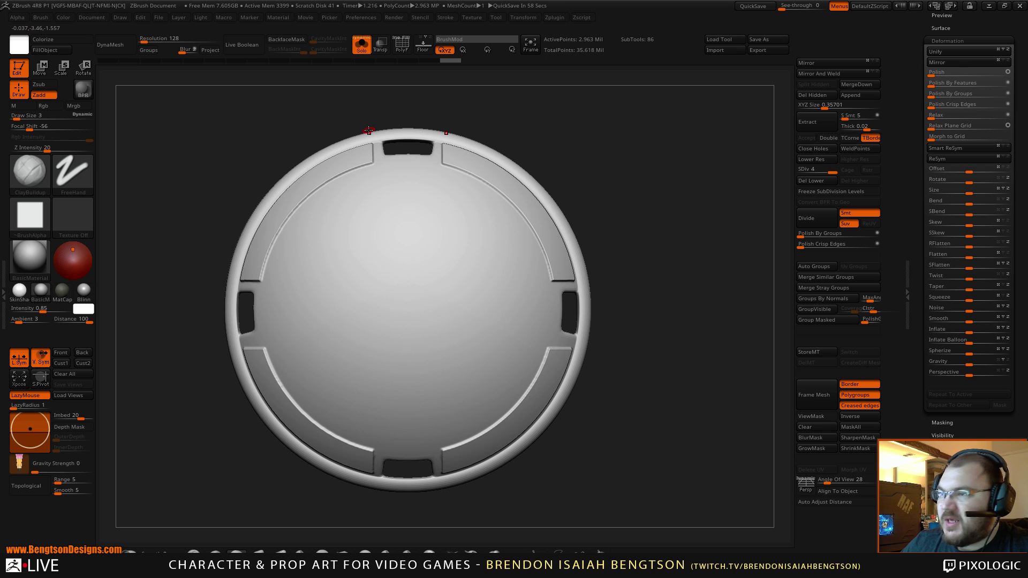
ctrl+drag(361, 110, 458, 514)
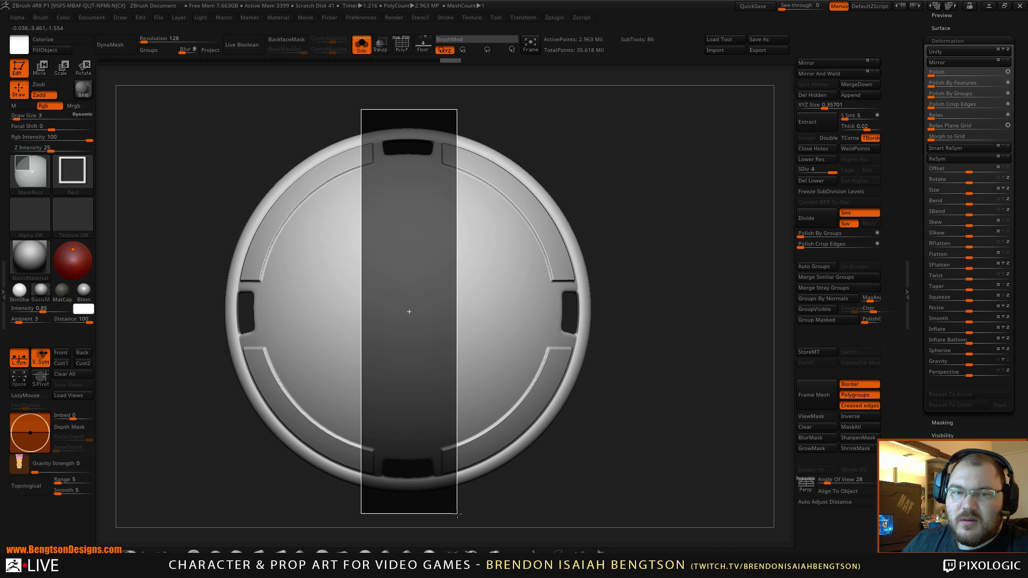
ctrl+drag(458, 514, 455, 515)
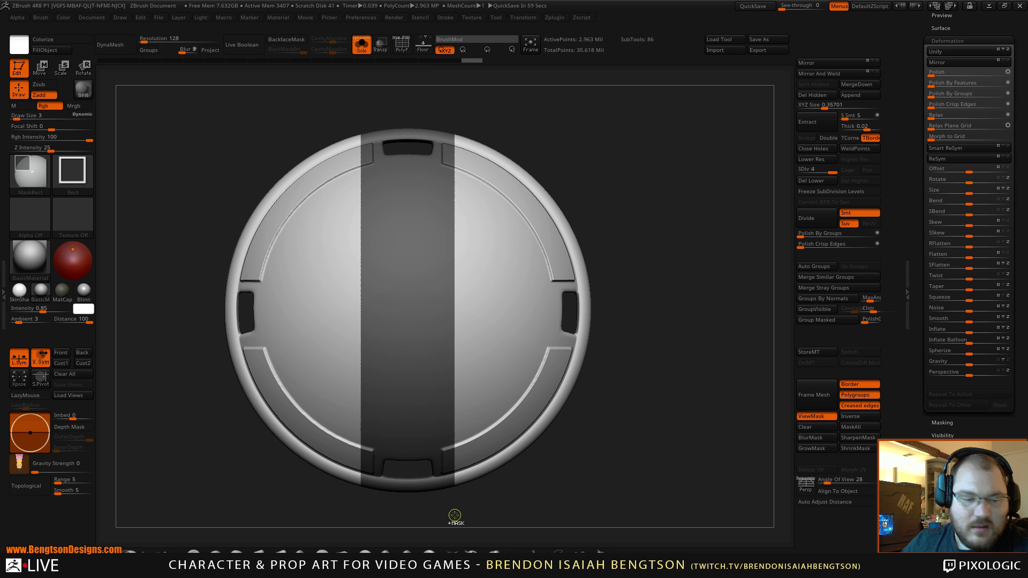
ctrl+drag(195, 264, 616, 359)
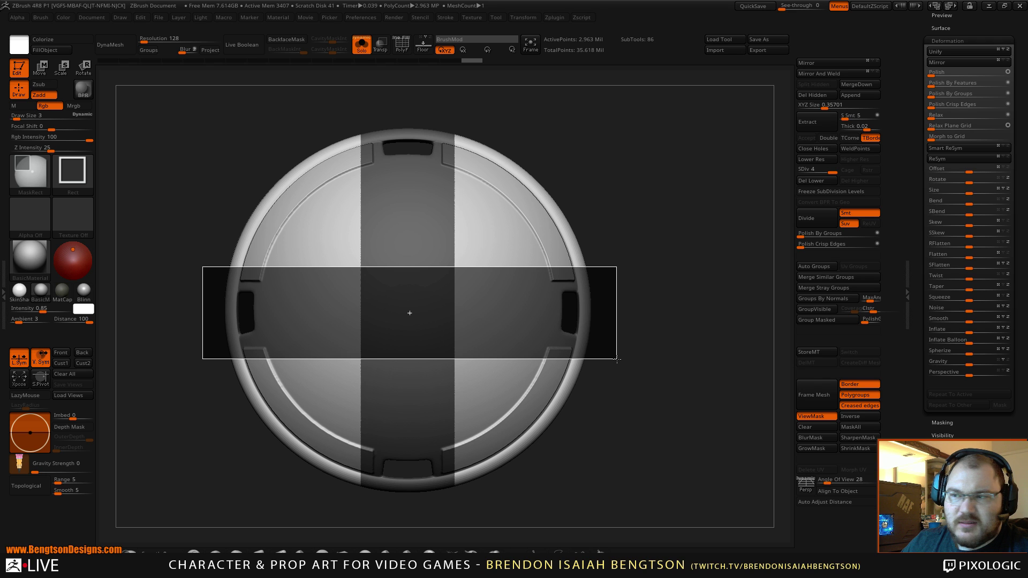
ctrl+drag(617, 360, 617, 357)
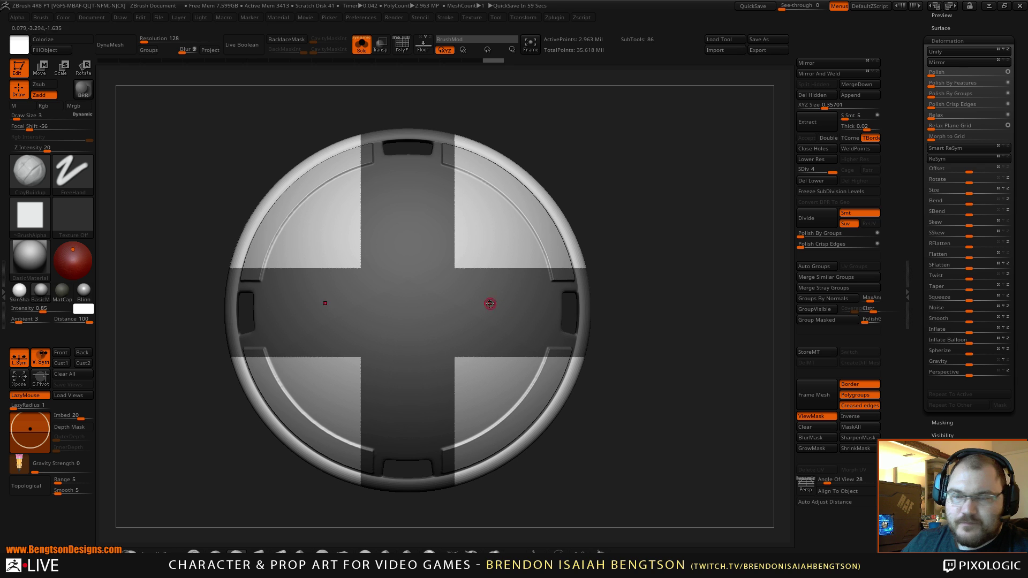
key(ctrl)
ctrl+drag(354, 264, 461, 363)
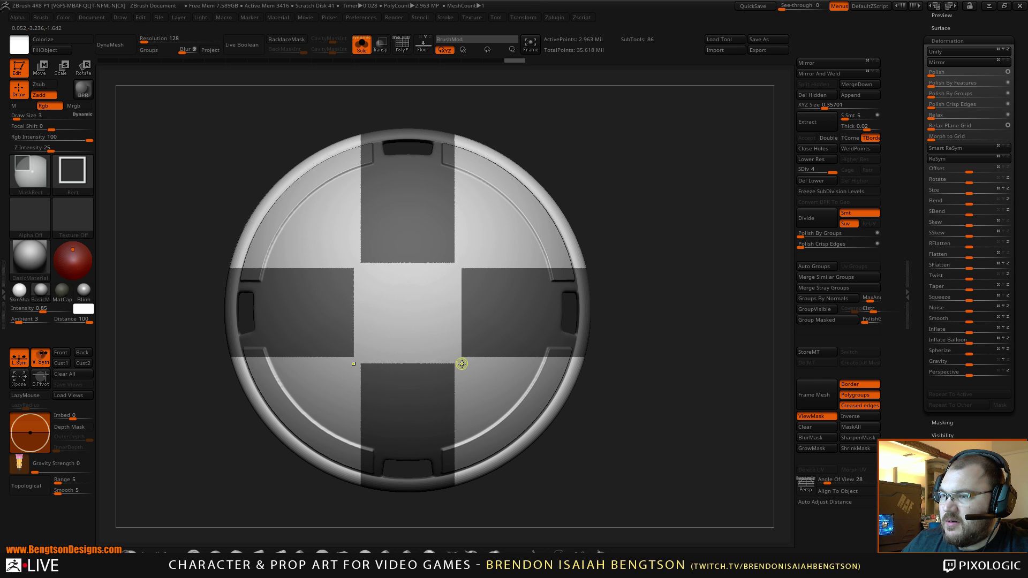
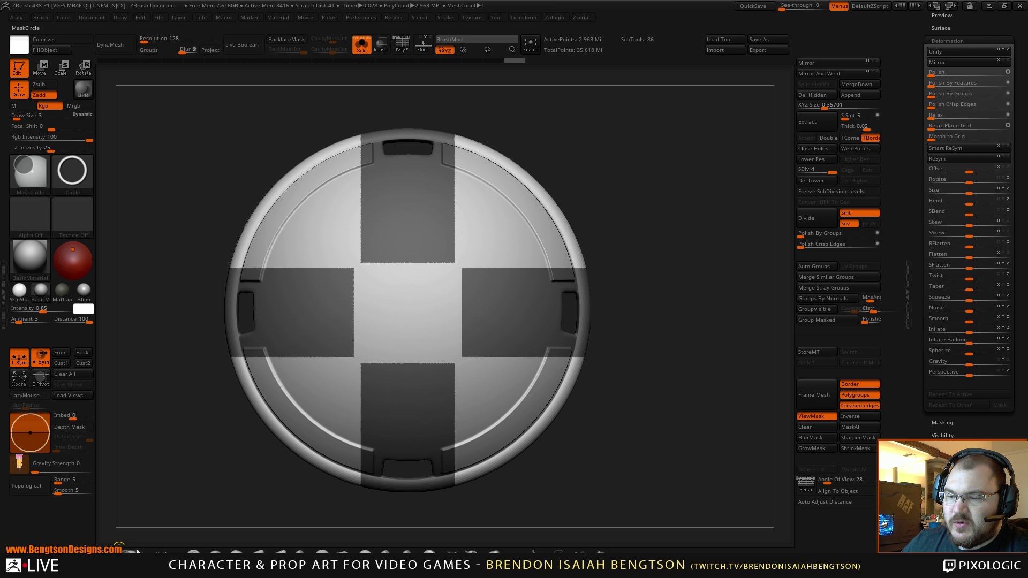
Step: Try to unmask the outer ends of the horizontal mask band with the MaskLasso brush
key(ctrl)
mouse_move(272, 274)
ctrl+mouse_down()
mouse_move(374, 378)
mouse_move(370, 363)
mouse_move(388, 370)
ctrl+mouse_up()
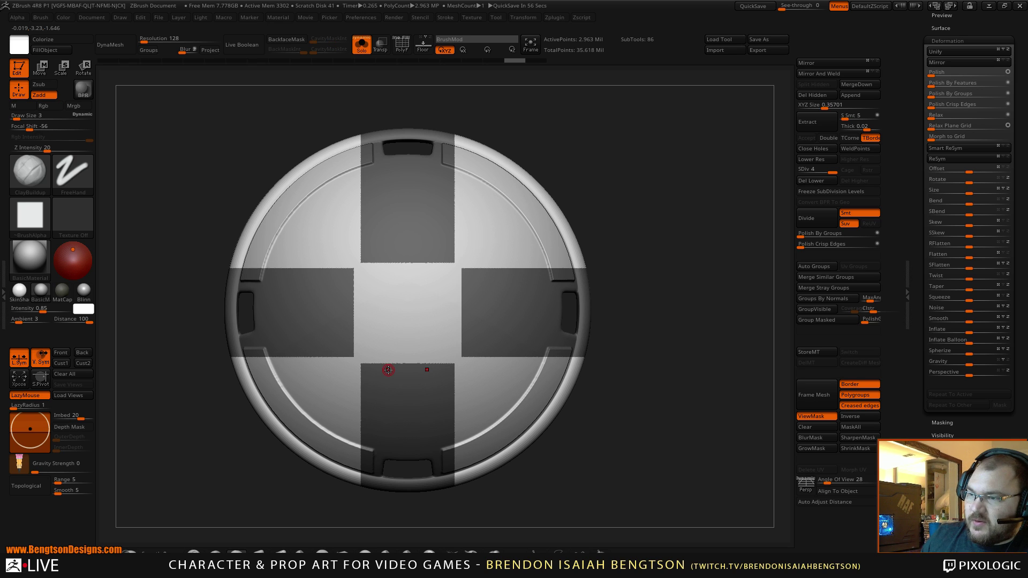
key(ctrl+b)
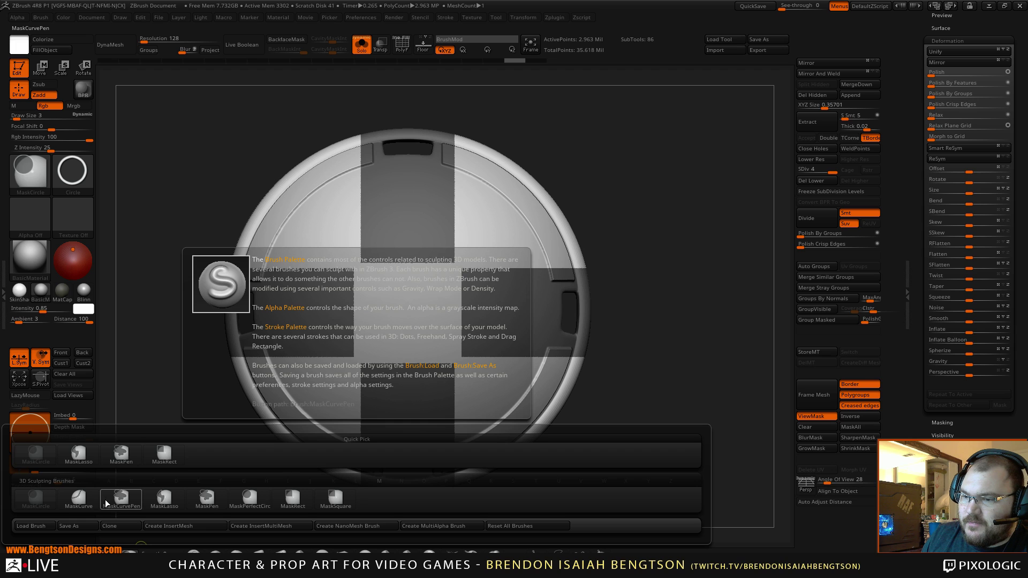
ctrl+click(159, 500)
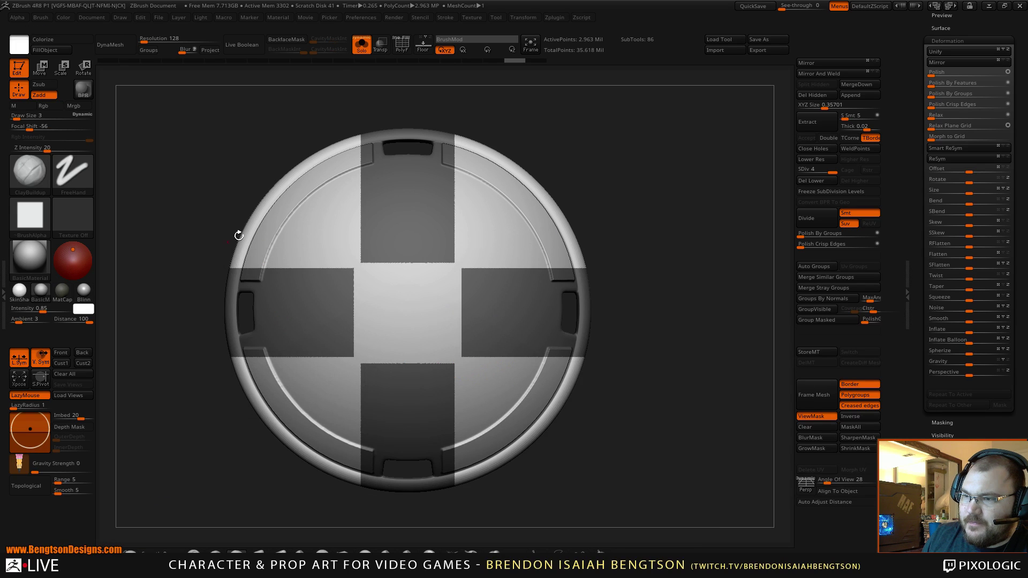
key(ctrl)
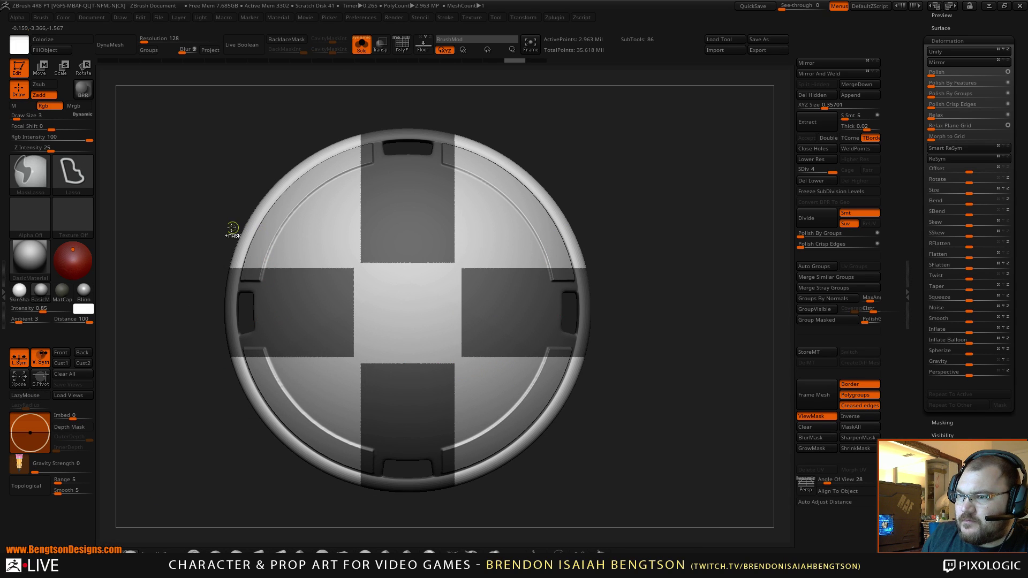
mouse_move(208, 231)
ctrl+mouse_down()
mouse_move(297, 256)
mouse_move(277, 281)
mouse_move(273, 337)
mouse_move(224, 423)
mouse_move(122, 294)
ctrl+mouse_up()
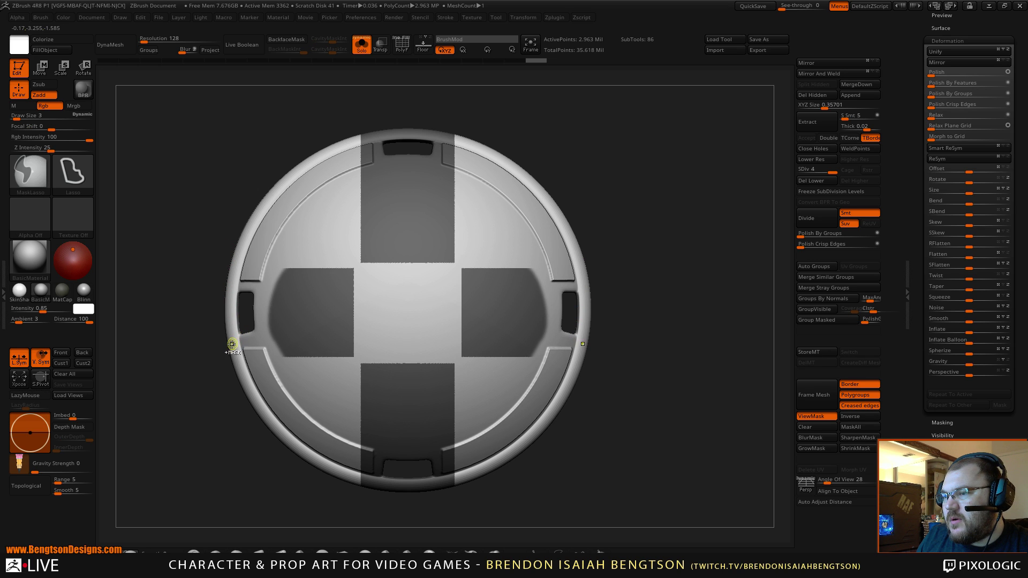
key(ctrl+z)
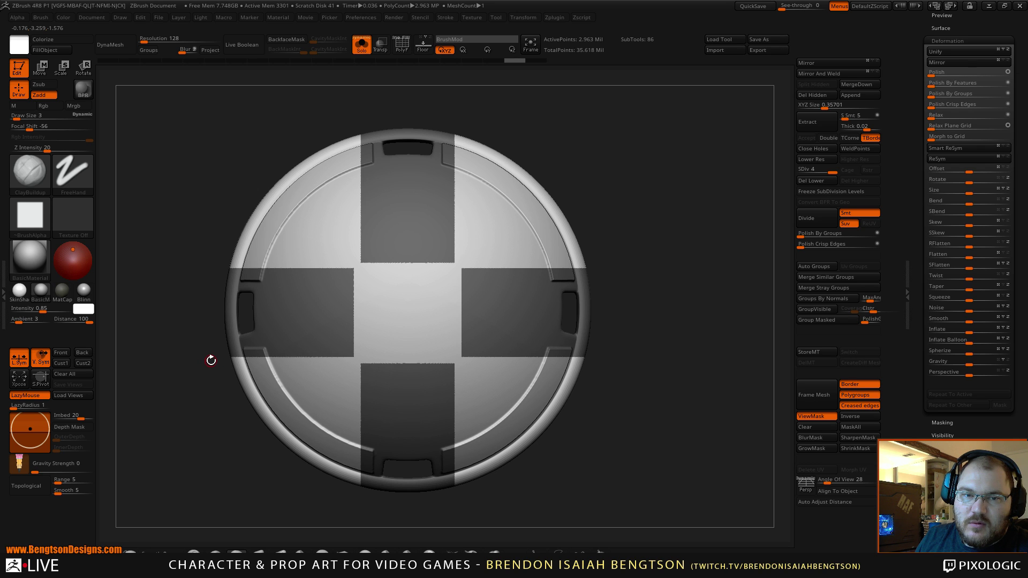
Step: Switch the masking brush to MaskPen and try an unmasking stroke across the outer part of the horizontal band
key(ctrl)
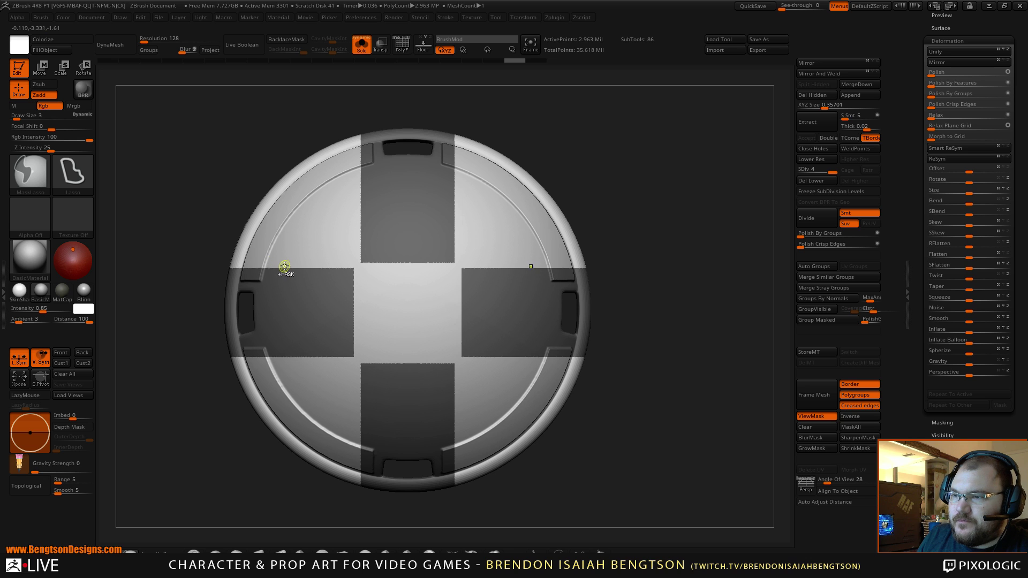
key(ctrl+b)
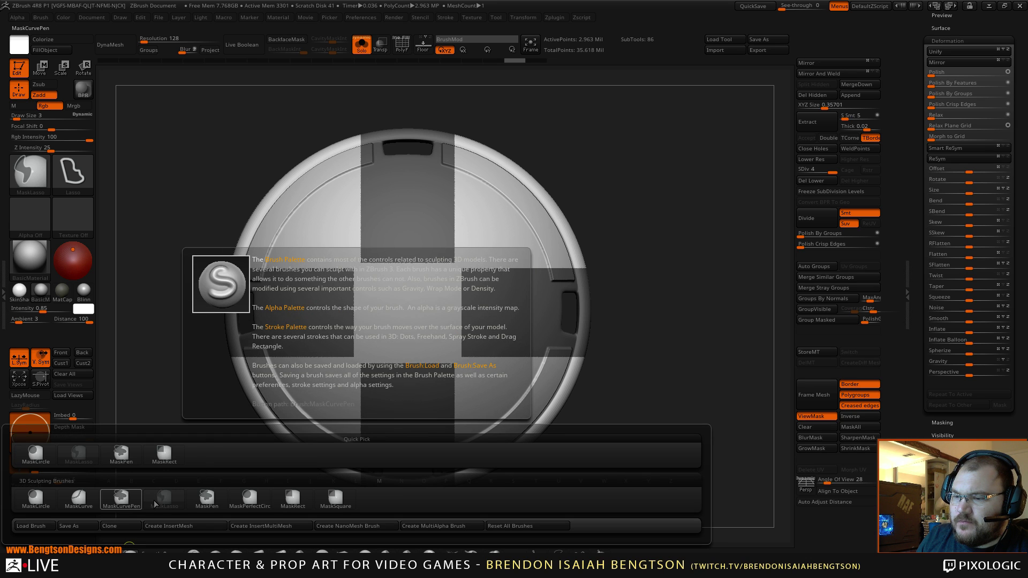
click(207, 499)
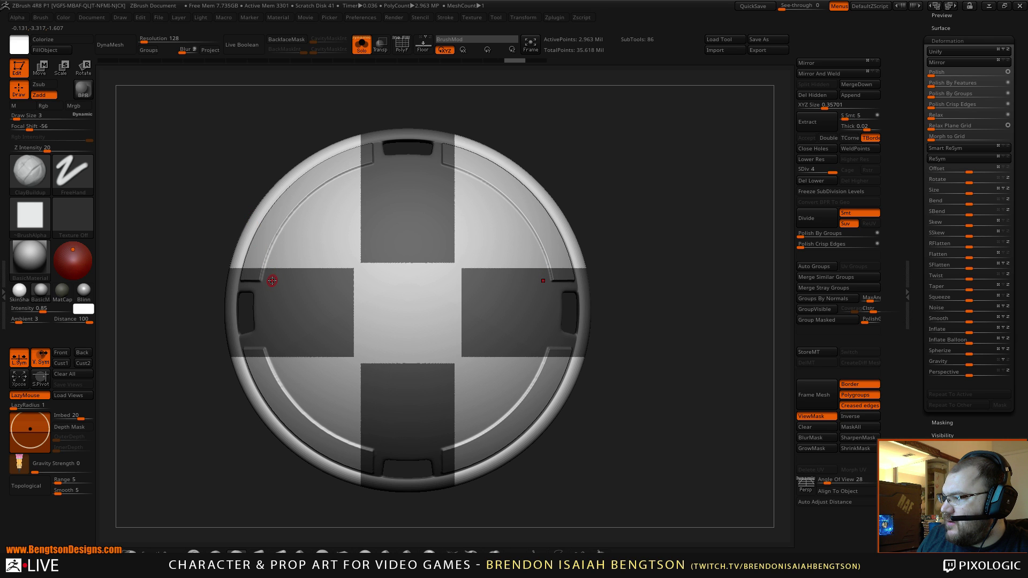
key(ctrl)
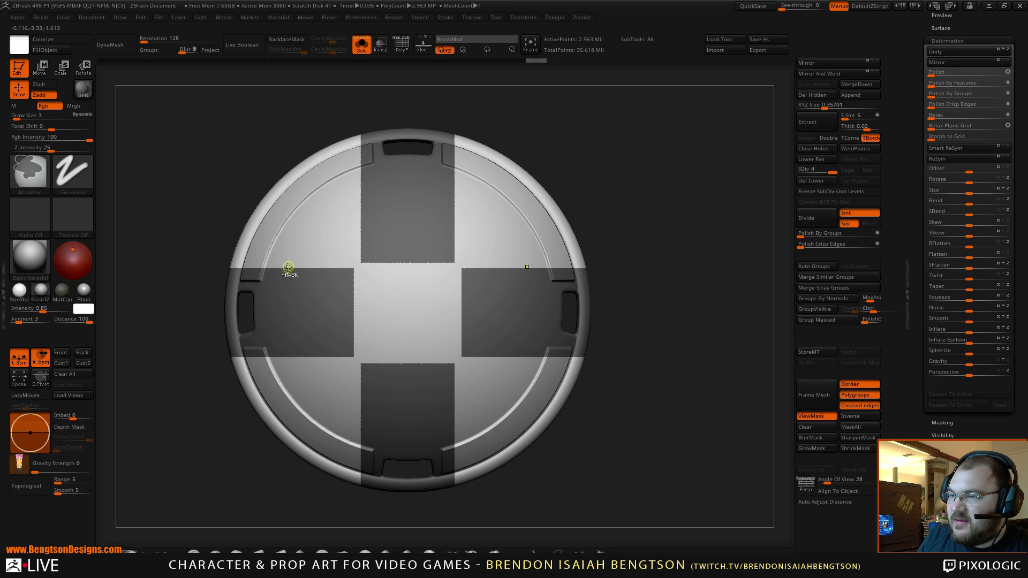
mouse_move(288, 267)
ctrl+mouse_down()
mouse_move(269, 325)
mouse_move(277, 349)
ctrl+mouse_up()
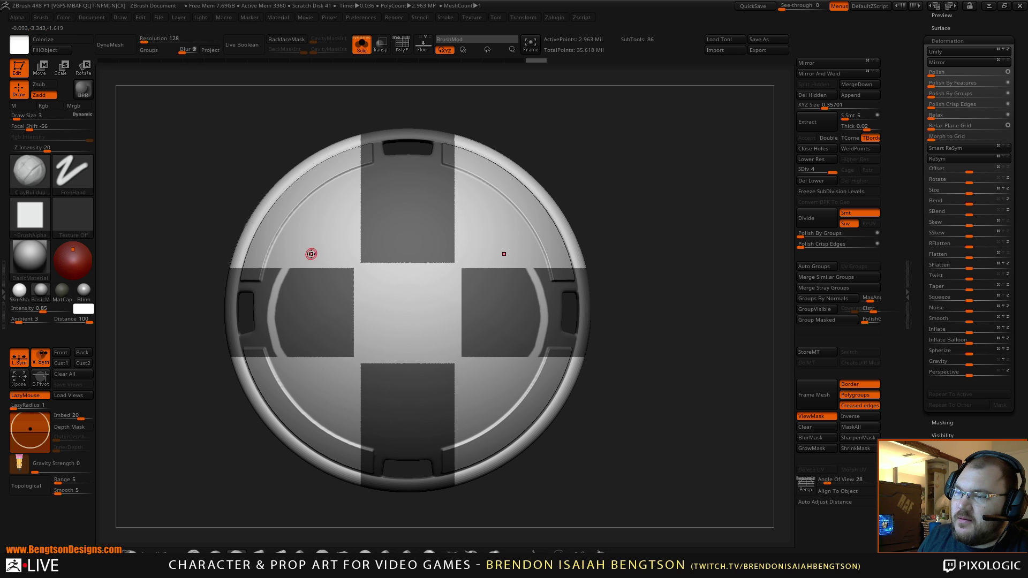
key(ctrl)
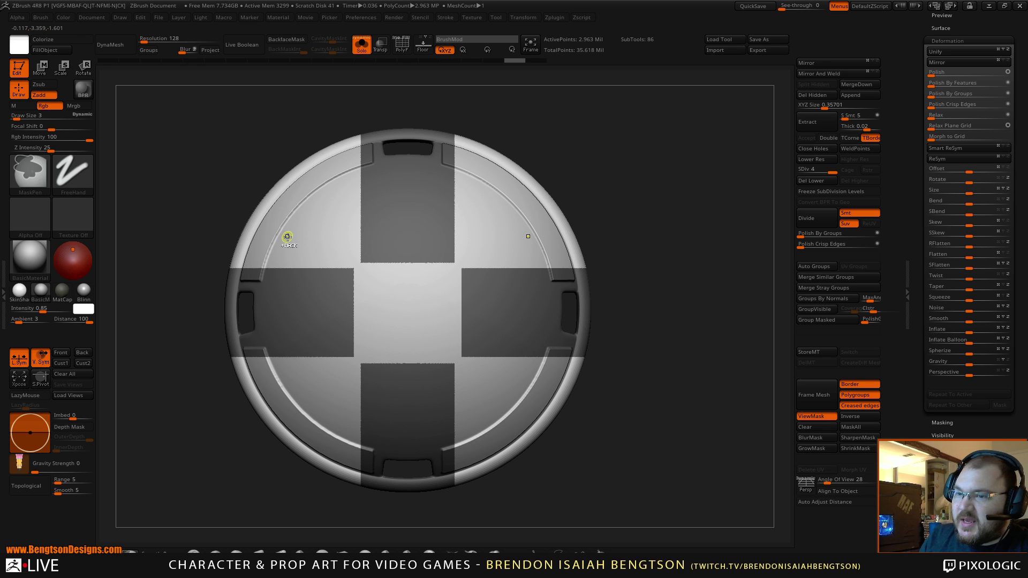
Step: Turn on LazyMouse for MaskPen and unmask a curved line across the horizontal band, continuing the inner curve of the arc segments
mouse_move(27, 395)
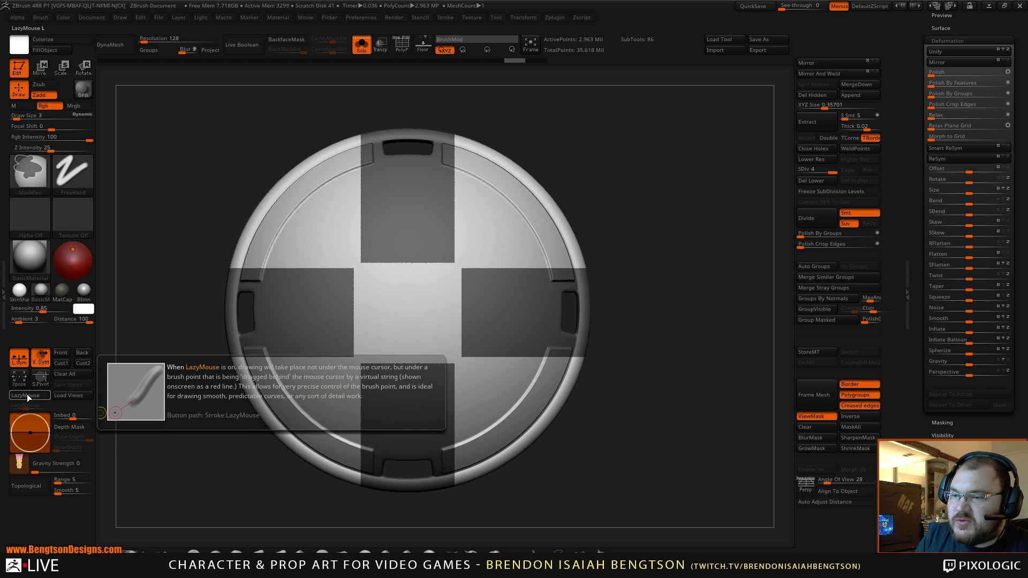
click(27, 395)
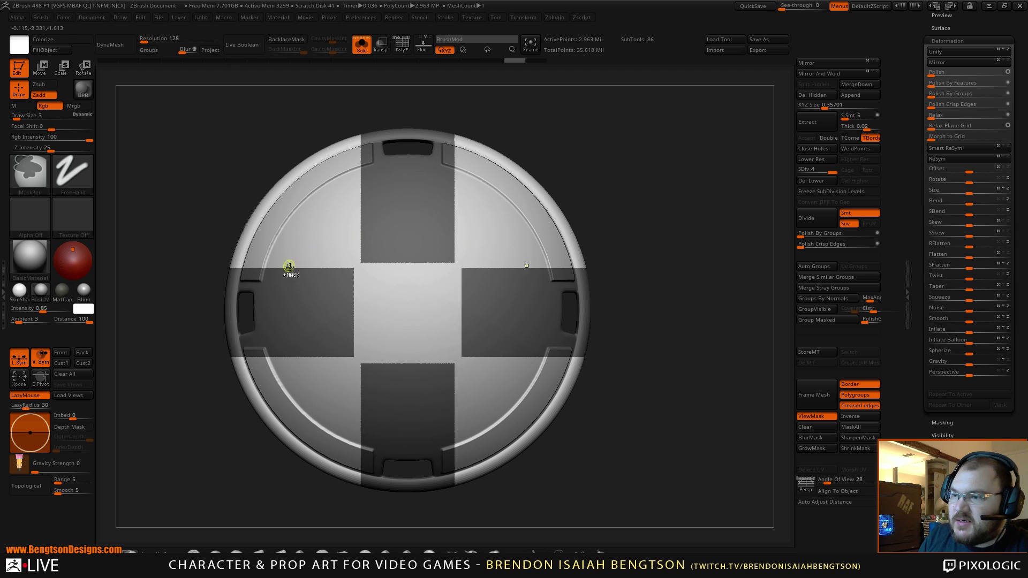
key(ctrl+alt)
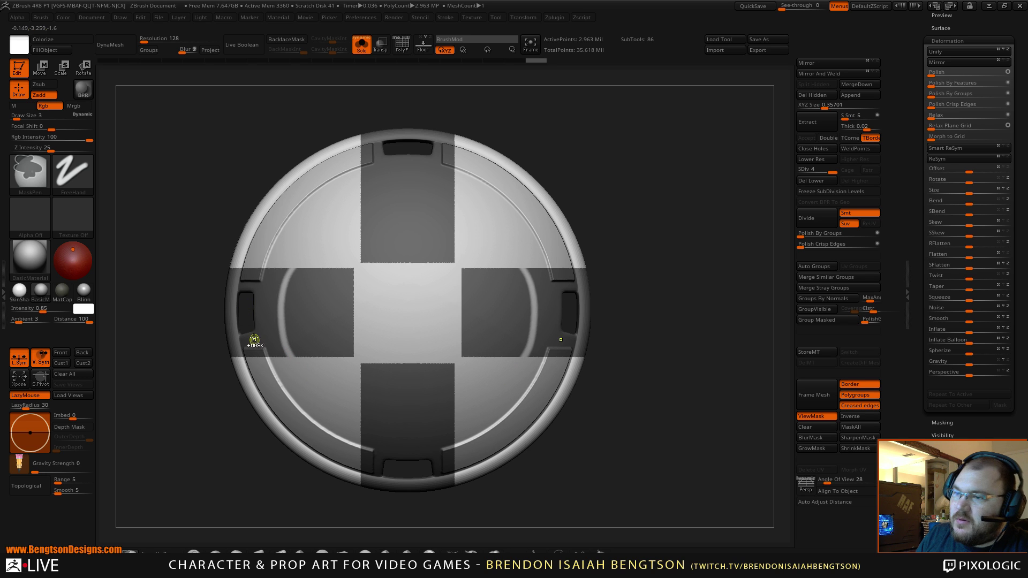
mouse_move(286, 274)
mouse_down()
mouse_move(278, 335)
mouse_move(306, 389)
mouse_up()
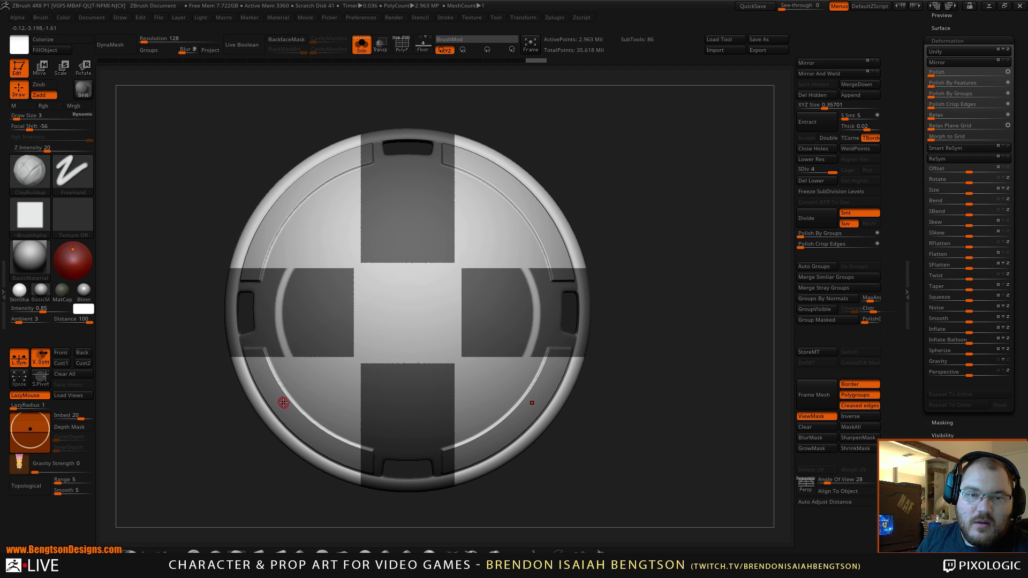
key(b)
key(m)
key(p)
key(ctrl+z)
mouse_move(275, 287)
mouse_down()
mouse_move(269, 334)
mouse_move(291, 371)
mouse_move(268, 424)
mouse_up()
Step: Unmask the horizontal band outside the curved line, including the plate's rim, with the MaskLasso brush
key(b)
key(c)
key(b)
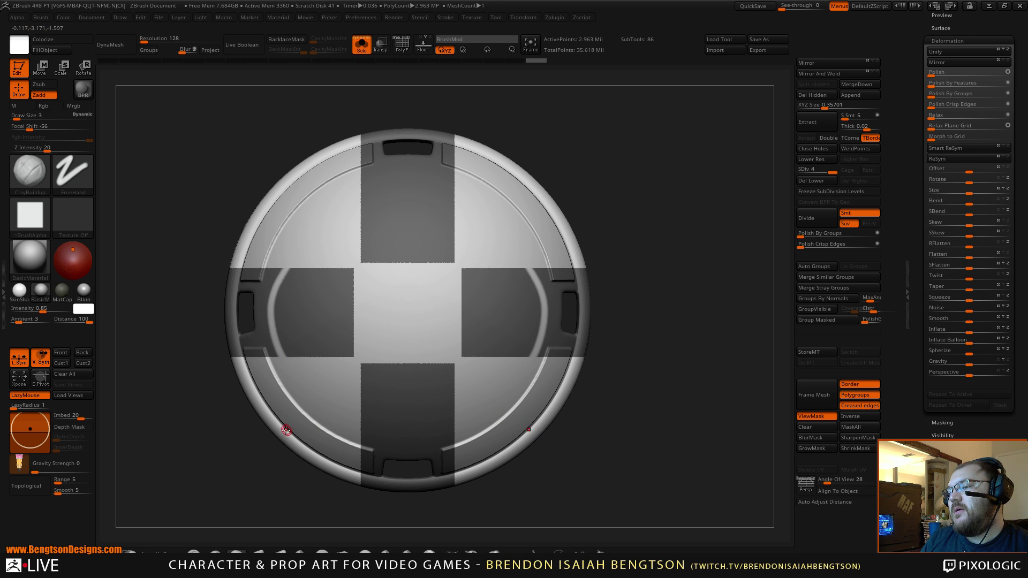
key(b)
key(m)
key(p)
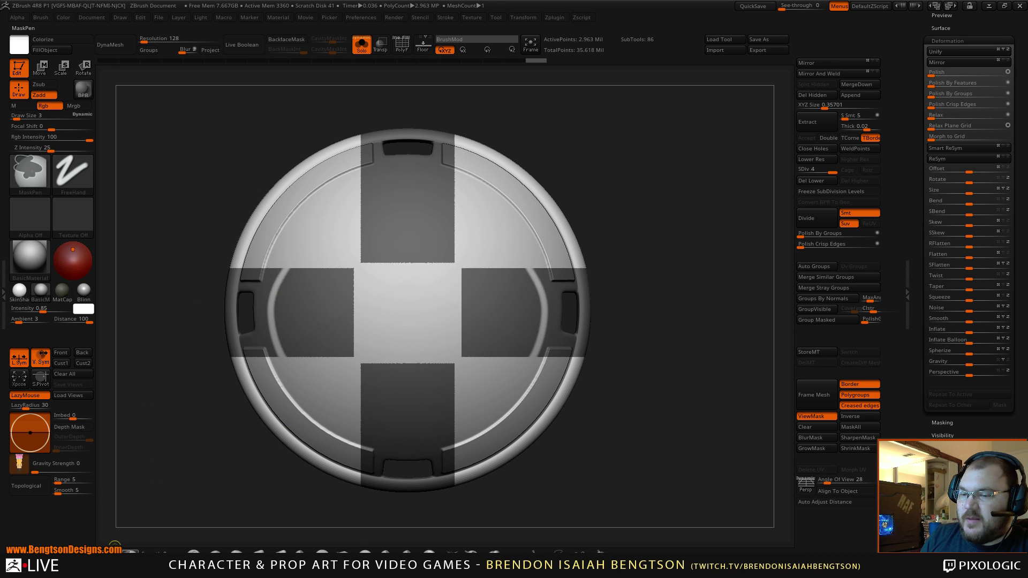
ctrl+click(114, 556)
ctrl+click(115, 556)
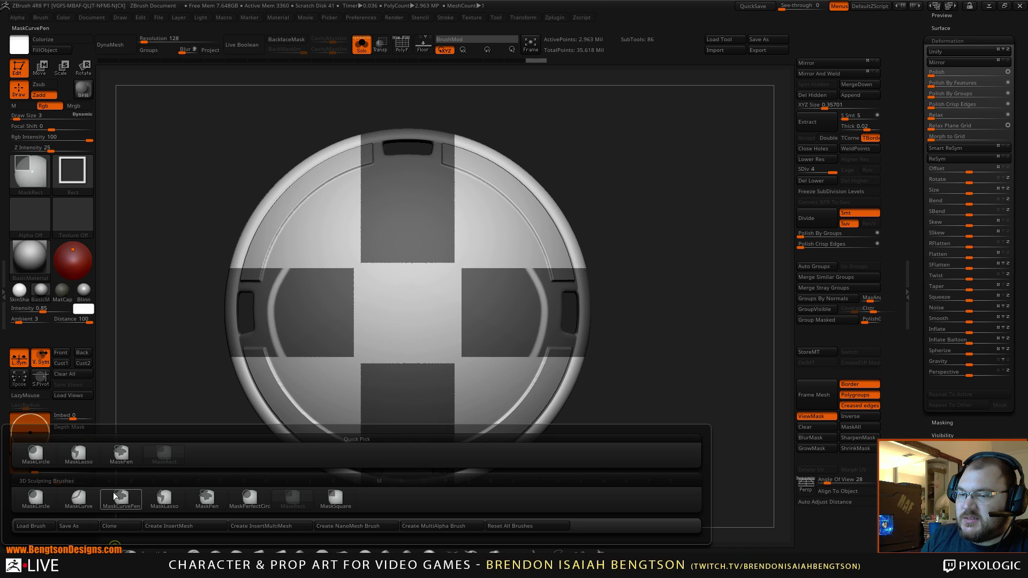
click(160, 499)
mouse_move(180, 262)
ctrl+mouse_down()
mouse_move(285, 242)
mouse_move(286, 282)
mouse_move(239, 421)
ctrl+mouse_up()
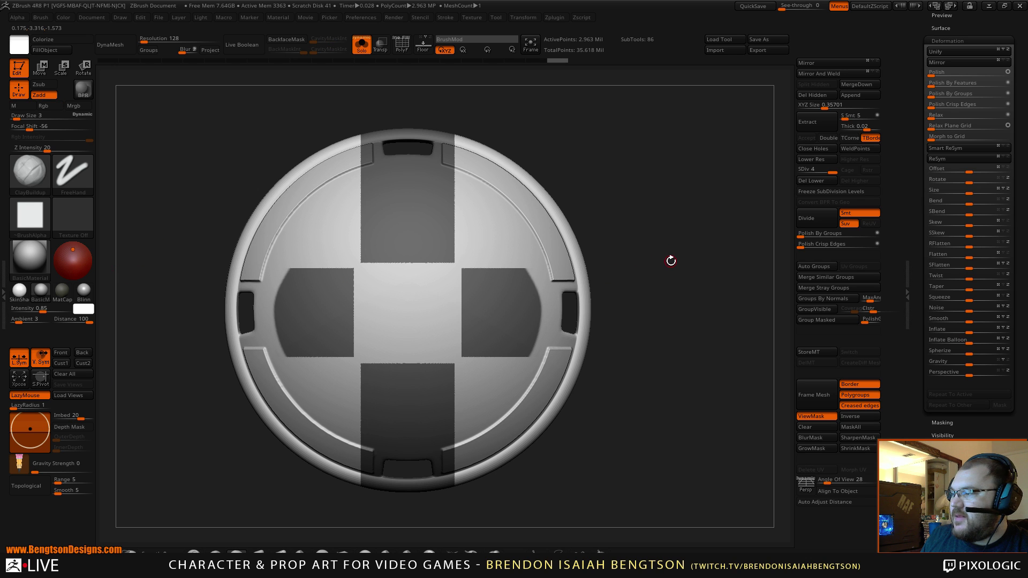
Step: Try to adjust the inner end of an upper raised arc segment with the Move Topological brush at subdivision level 2
mouse_move(672, 270)
mouse_down()
mouse_move(689, 280)
mouse_move(669, 280)
mouse_move(680, 270)
mouse_move(668, 196)
mouse_move(648, 150)
mouse_move(659, 327)
mouse_move(653, 278)
mouse_up()
alt+drag(672, 242, 657, 255)
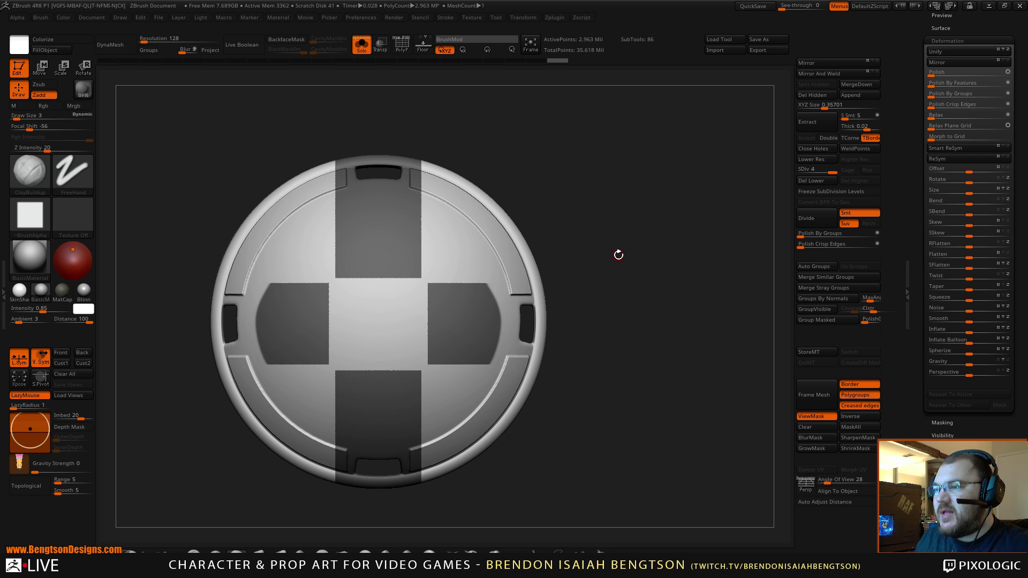
drag(627, 265, 616, 293)
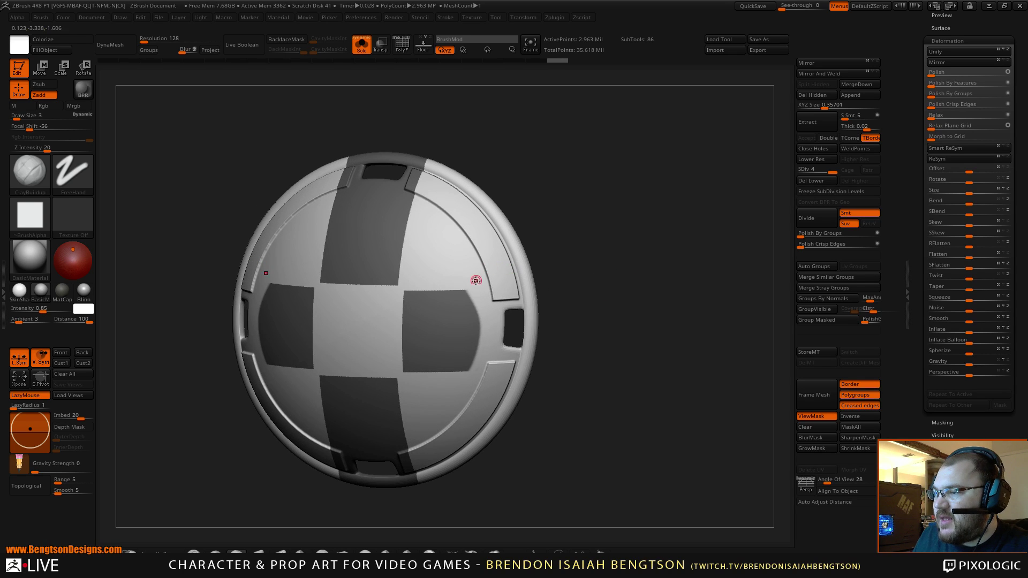
alt+drag(584, 234, 596, 282)
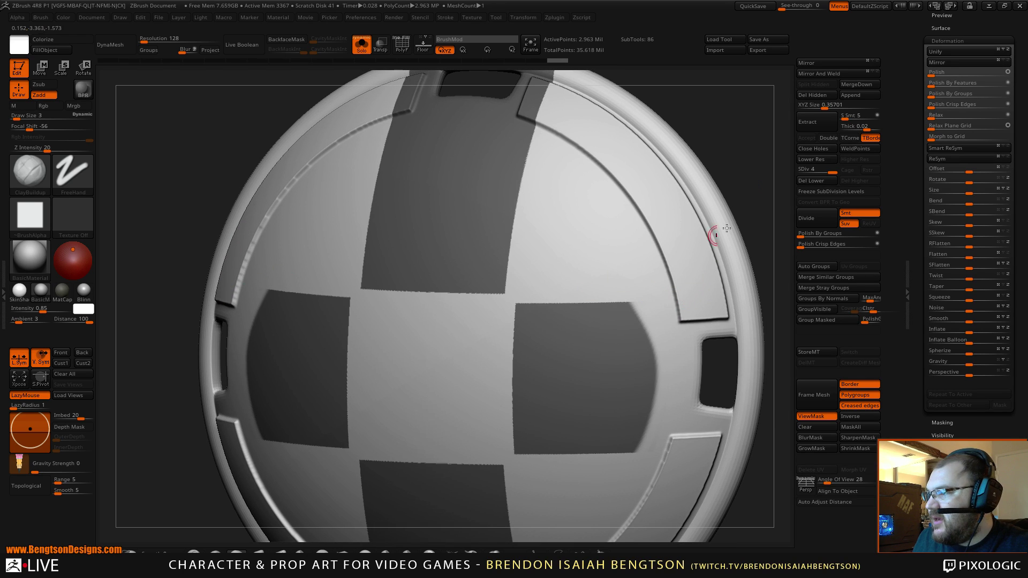
drag(822, 171, 809, 172)
key(b)
key(m)
key(t)
key(space)
drag(684, 308, 682, 320)
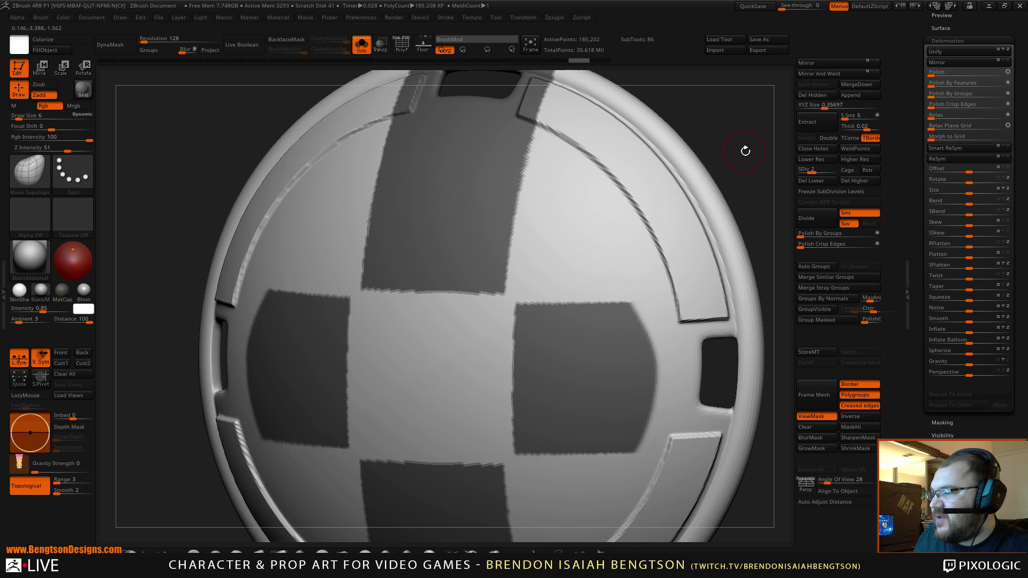
drag(748, 142, 711, 151)
key(ctrl+z)
key(ctrl+z)
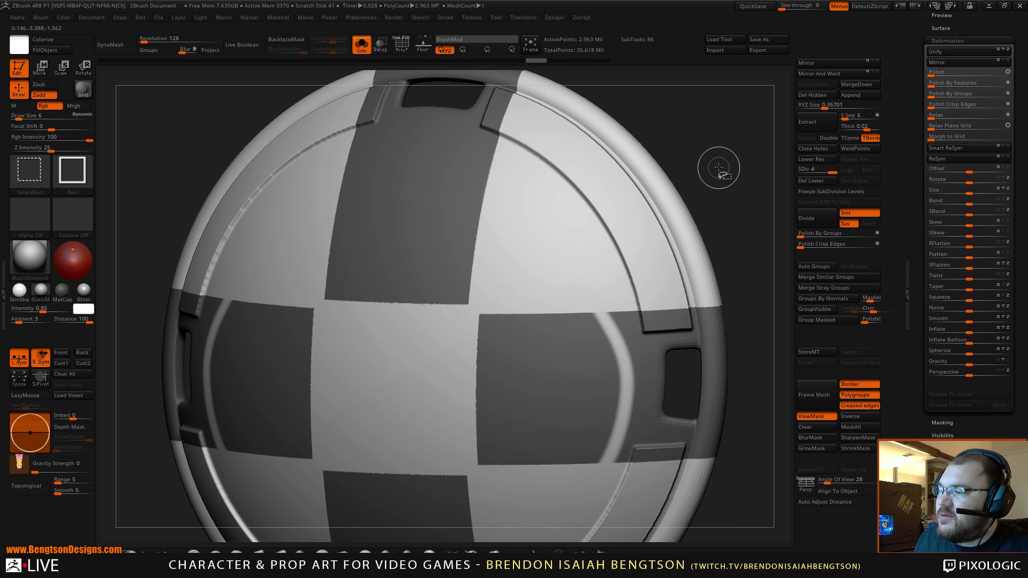
key(ctrl+shift+z)
Step: Try to unmask the upper end of the vertical mask band with the MaskLasso brush
mouse_move(725, 158)
mouse_down()
mouse_move(742, 157)
mouse_move(732, 177)
mouse_move(685, 136)
mouse_move(692, 162)
mouse_move(676, 182)
mouse_move(677, 119)
mouse_move(667, 217)
mouse_up()
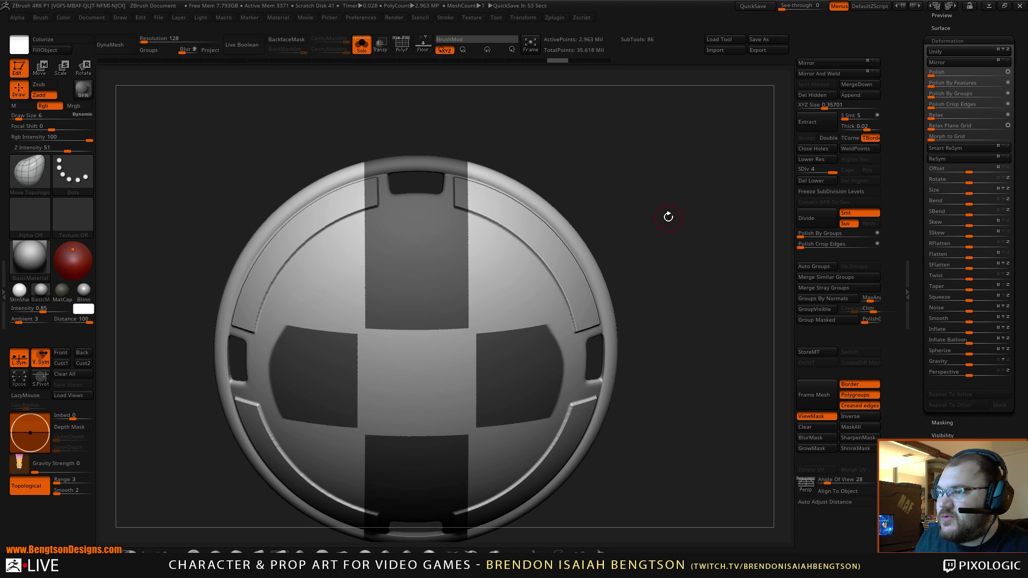
key(ctrl)
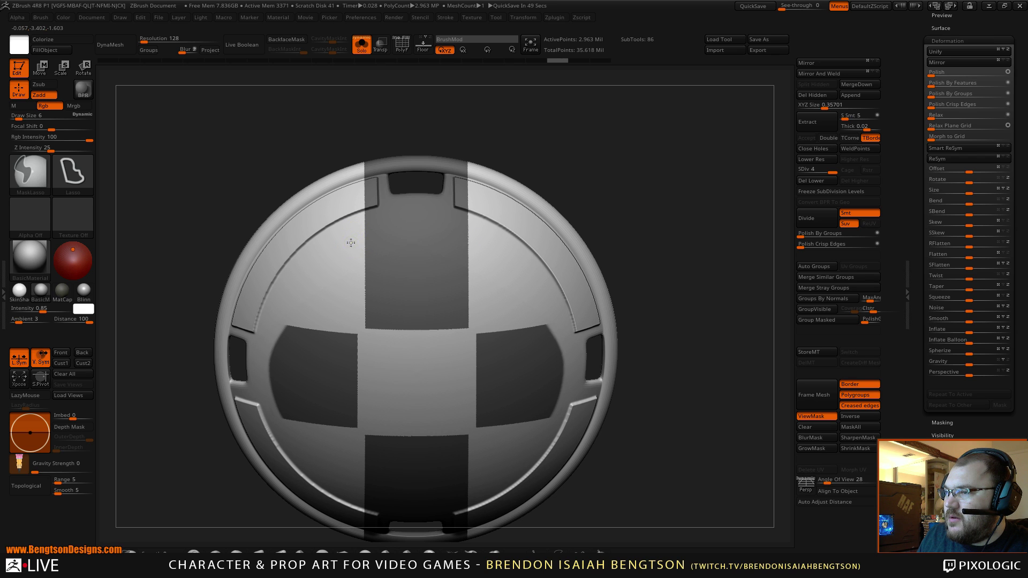
mouse_move(395, 219)
ctrl+alt+mouse_down()
mouse_move(476, 237)
mouse_move(342, 127)
mouse_move(249, 244)
ctrl+alt+mouse_up()
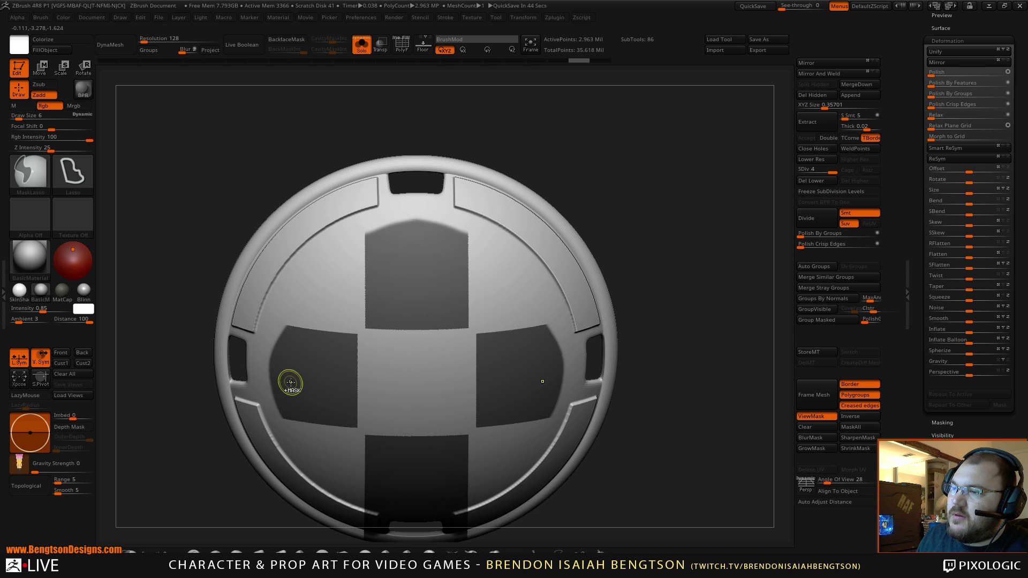
key(ctrl+z)
Step: Try to unmask a curved line across the upper end of the vertical band with the MaskPen brush
ctrl+click(129, 552)
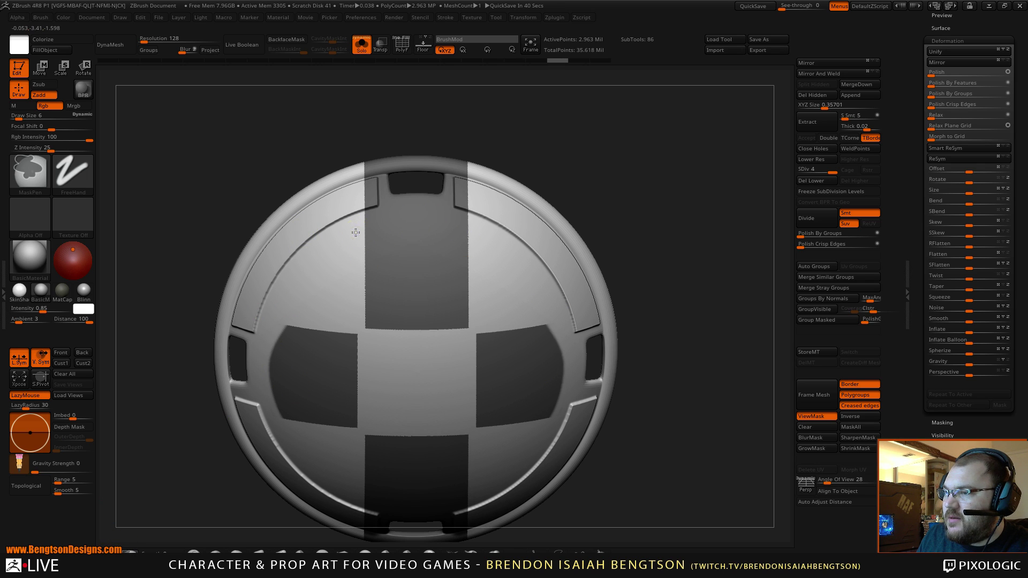
mouse_move(364, 226)
ctrl+alt+mouse_down()
mouse_move(456, 219)
mouse_move(500, 268)
ctrl+alt+mouse_up()
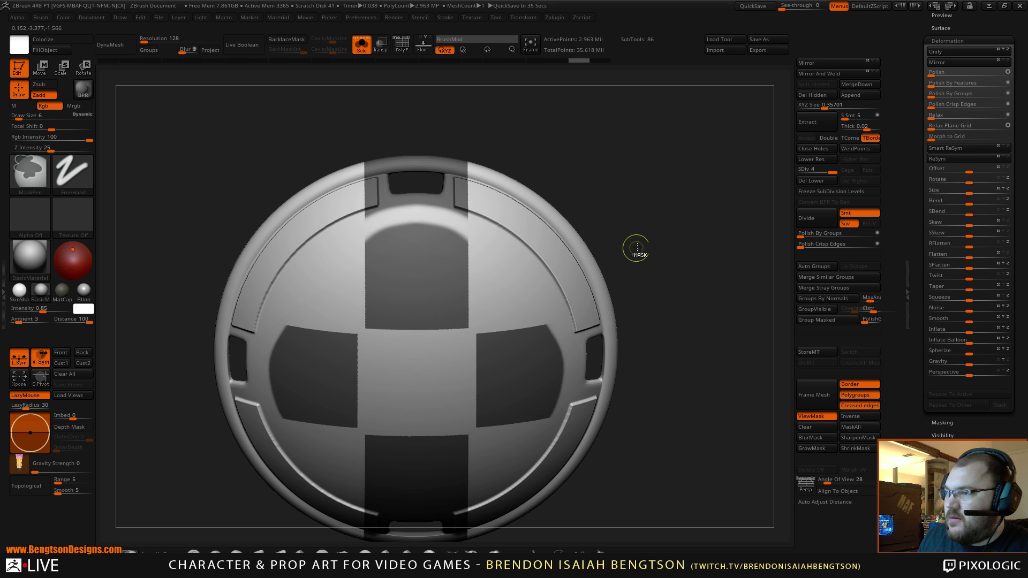
alt+drag(667, 245, 654, 230)
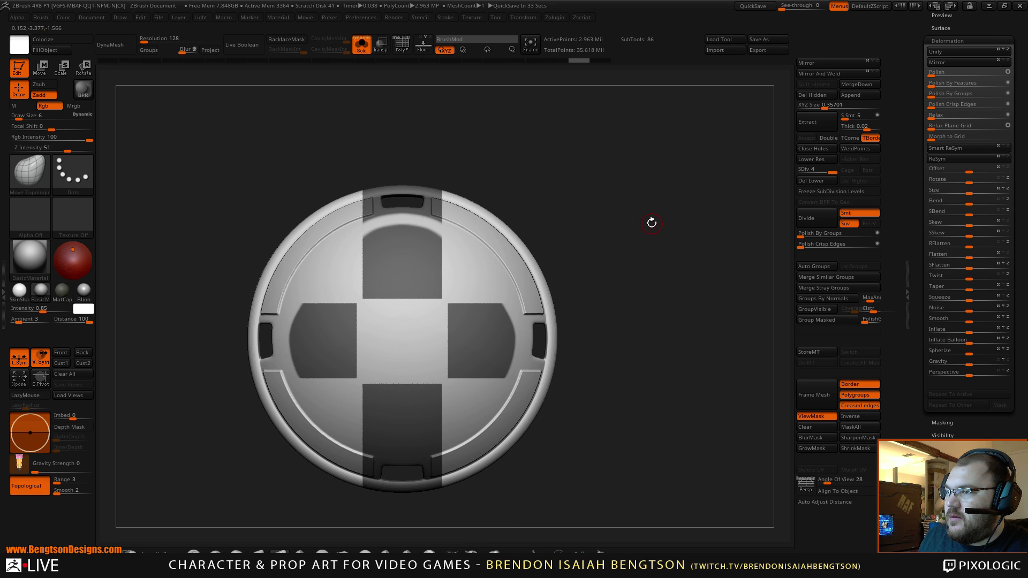
key(ctrl+z)
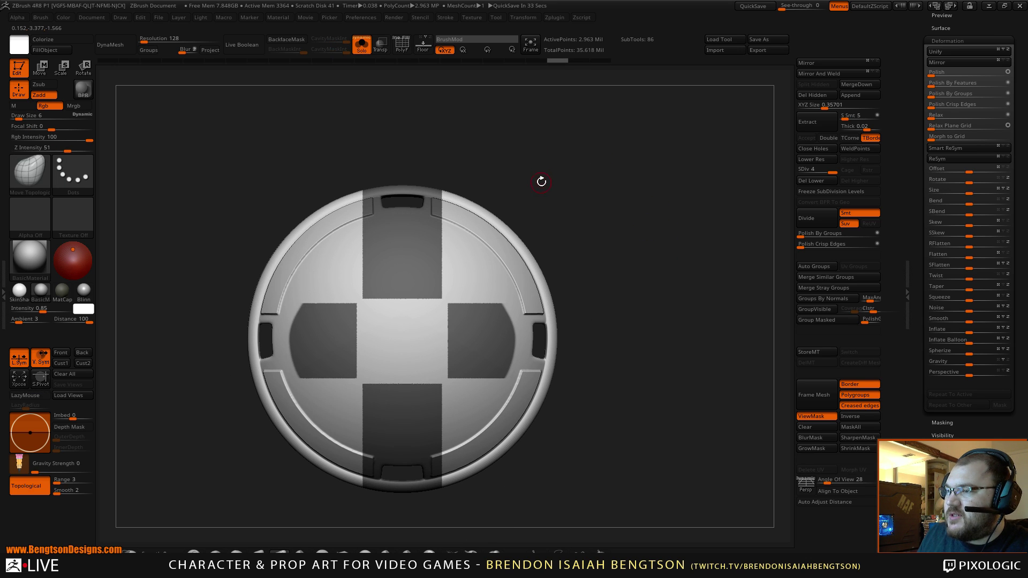
Step: Switch the brush symmetry from the Z axis to the Y axis and set the draw size to 3
click(523, 18)
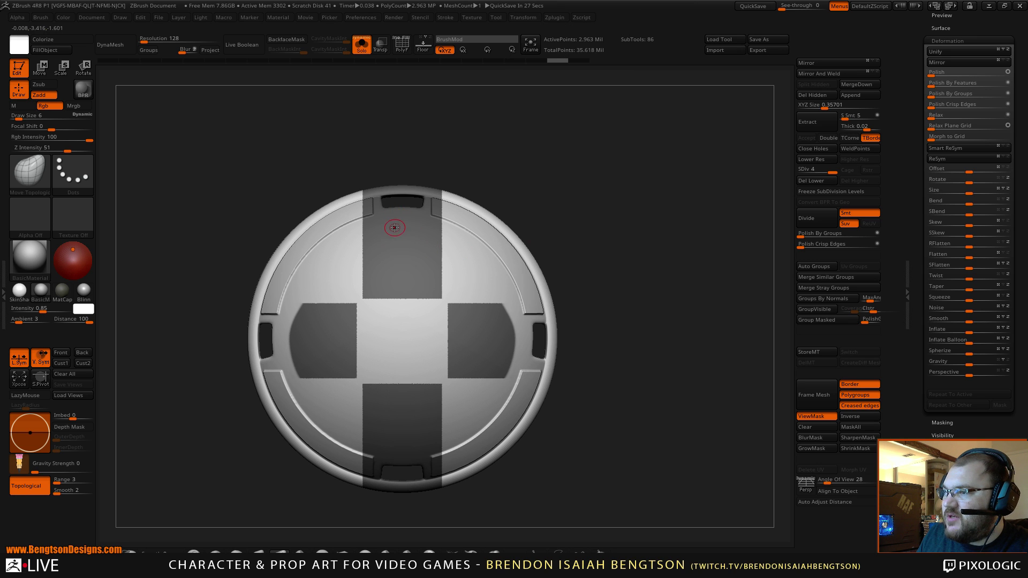
drag(501, 161, 528, 178)
right_drag(528, 179, 453, 204)
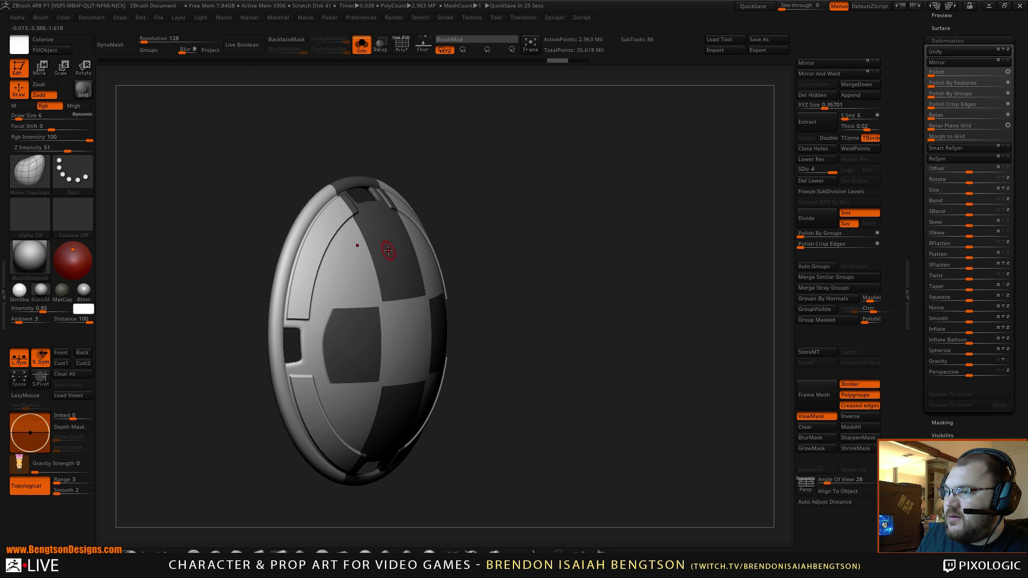
mouse_move(524, 17)
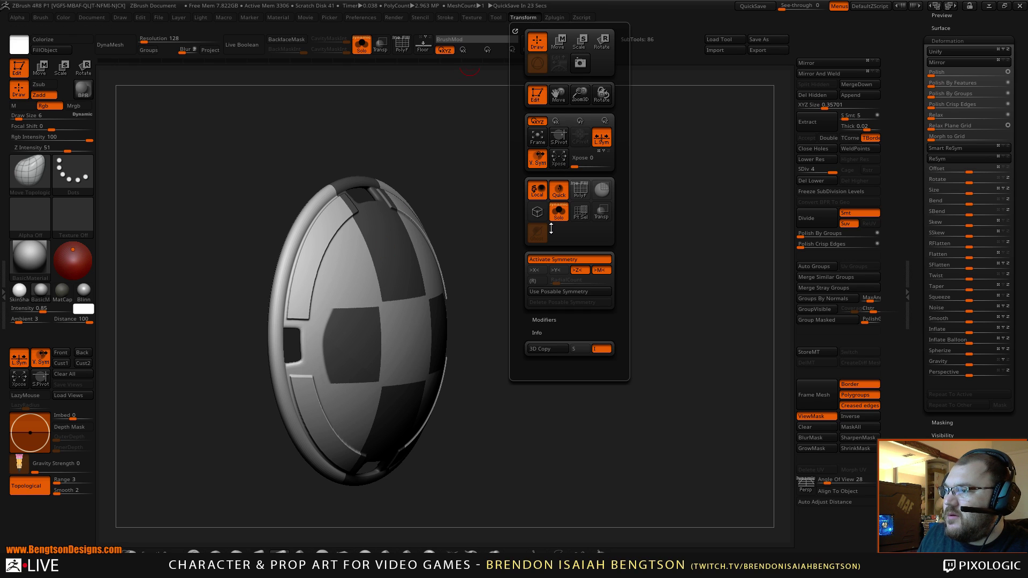
click(575, 273)
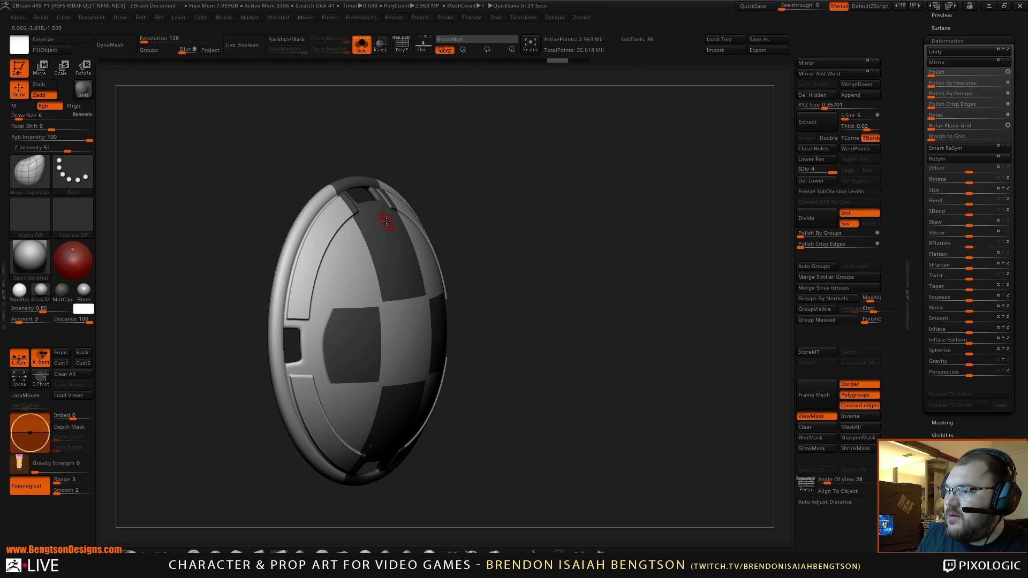
shift+drag(556, 260, 538, 260)
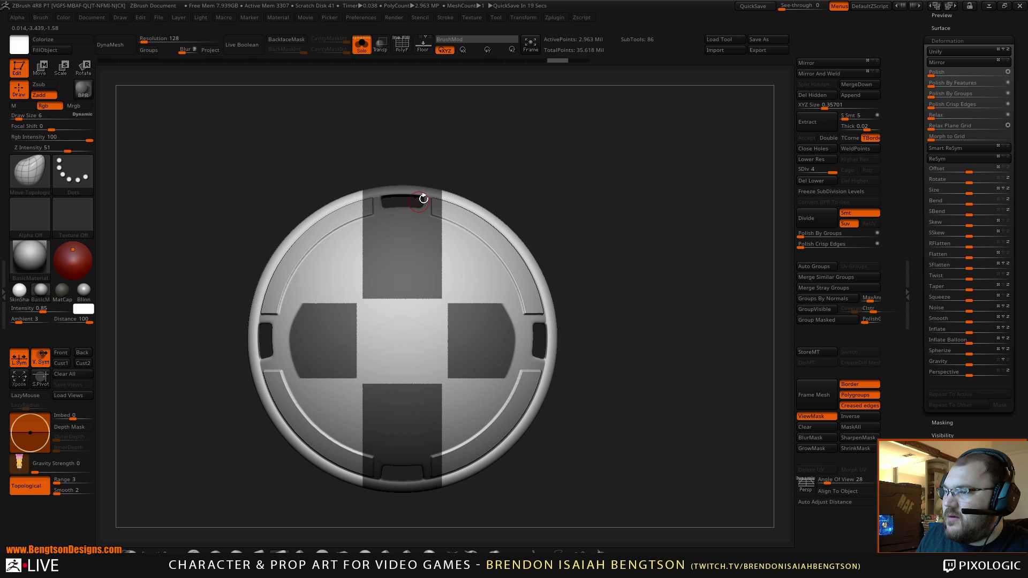
alt+drag(499, 181, 538, 155)
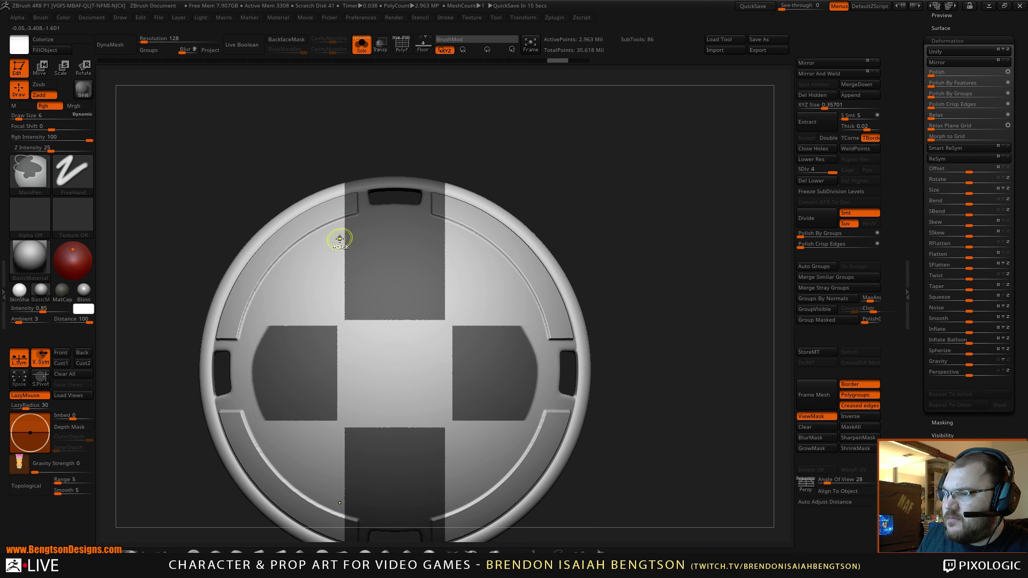
key(space)
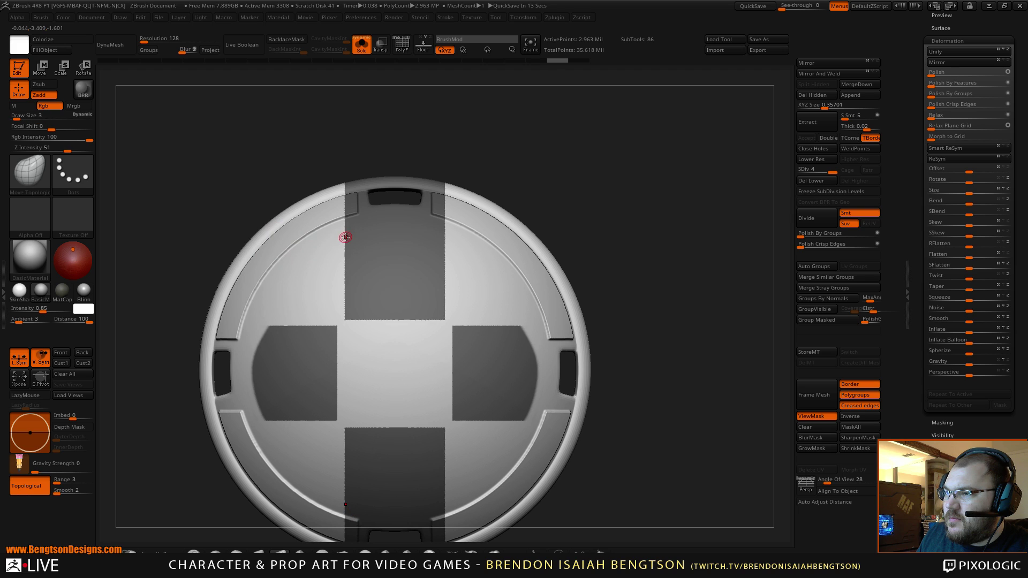
Step: Try to unmask a curved line across the vertical band's upper end using the MaskPen brush with Y-axis symmetry
key(ctrl)
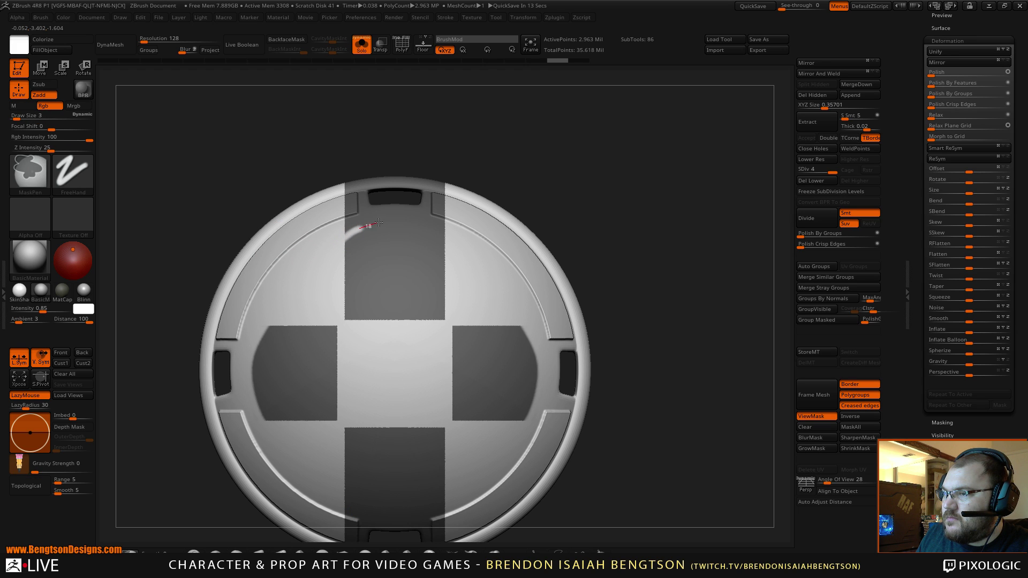
ctrl+alt+drag(417, 228, 467, 247)
key(ctrl+z)
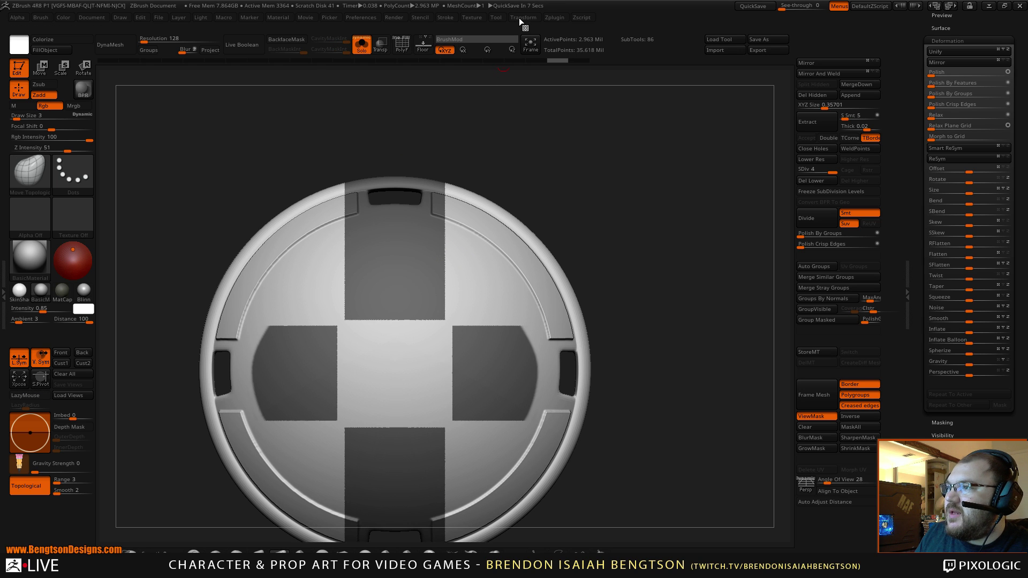
Step: Add X-axis symmetry and unmask a curved line across the vertical band's upper end, following the arc segments, with the MaskPen brush
click(517, 17)
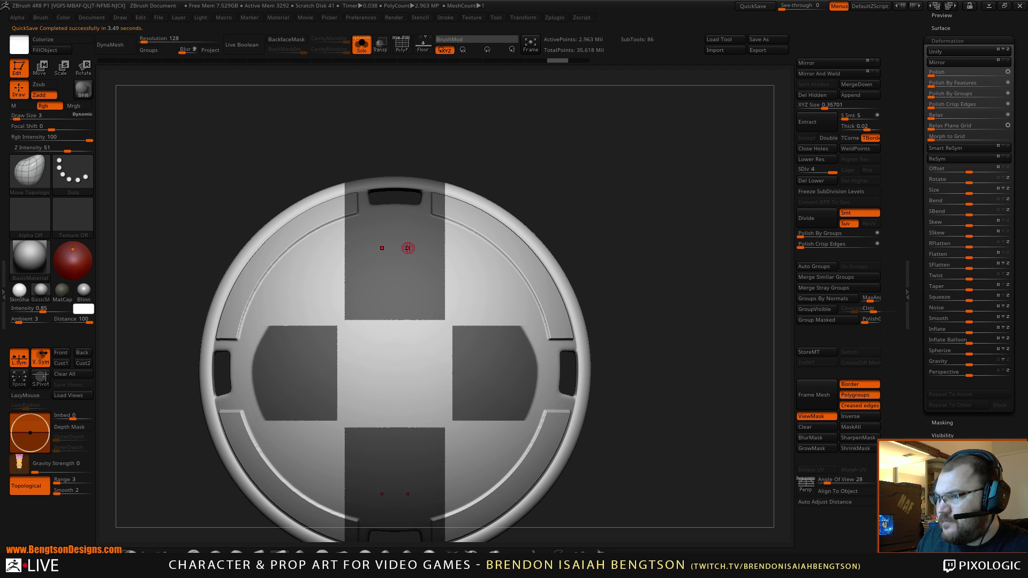
key(ctrl)
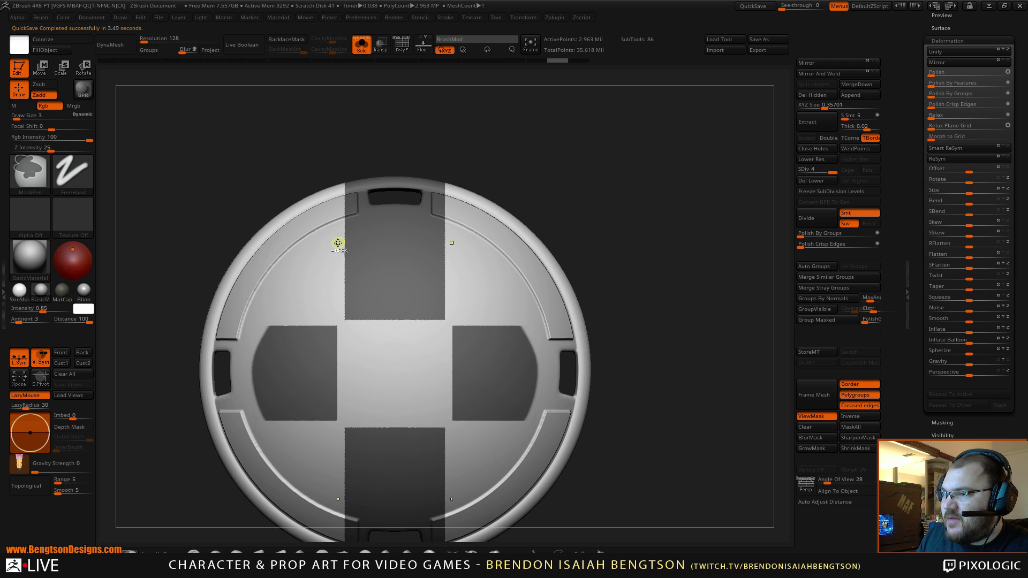
ctrl+alt+drag(363, 225, 380, 219)
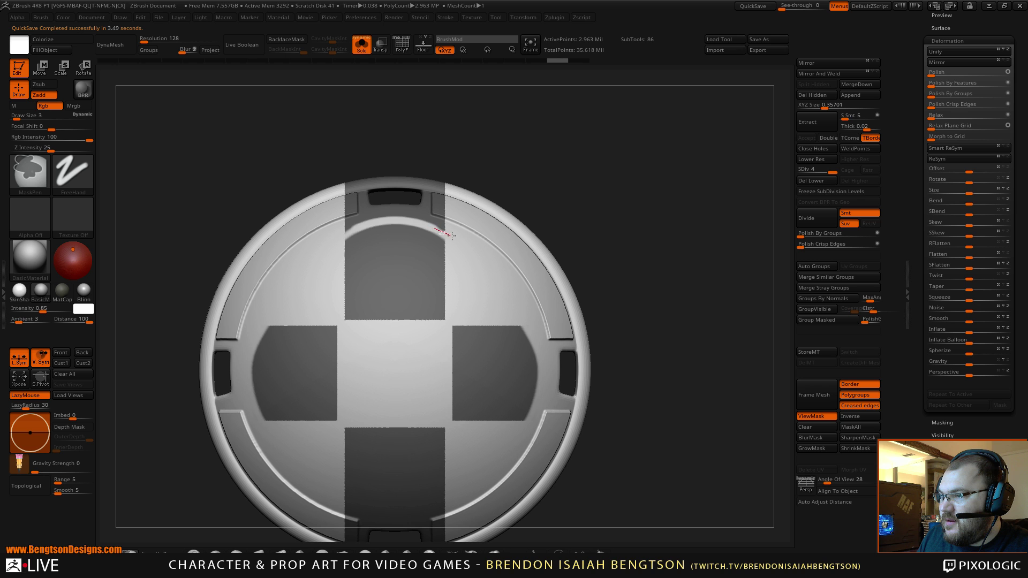
ctrl+alt+drag(472, 262, 474, 263)
Step: Limit symmetry to the X axis and unmask a curved line across the vertical band's lower end with the MaskPen brush
alt+drag(676, 250, 653, 228)
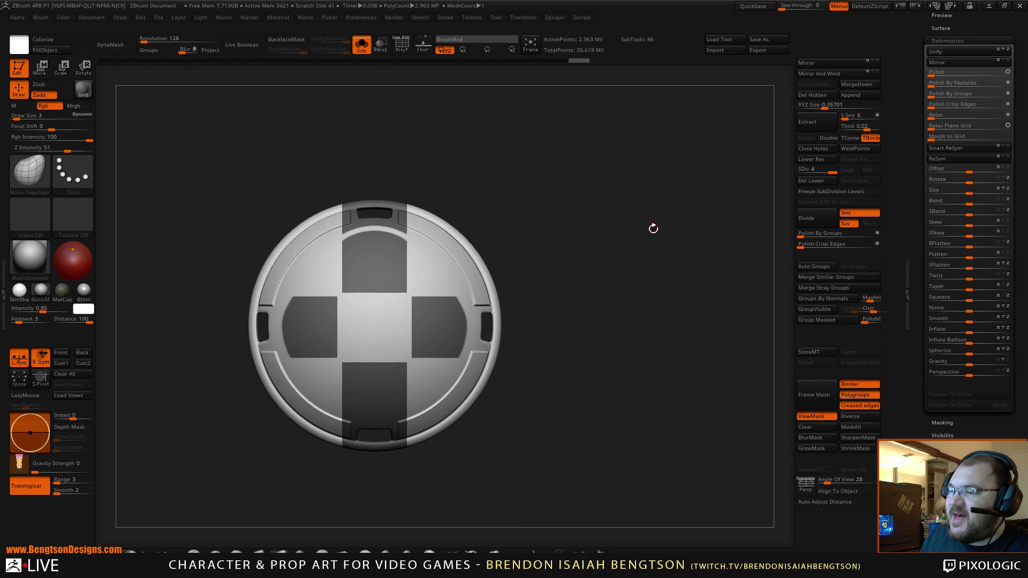
mouse_move(640, 267)
mouse_down()
mouse_move(640, 321)
mouse_move(641, 268)
mouse_up()
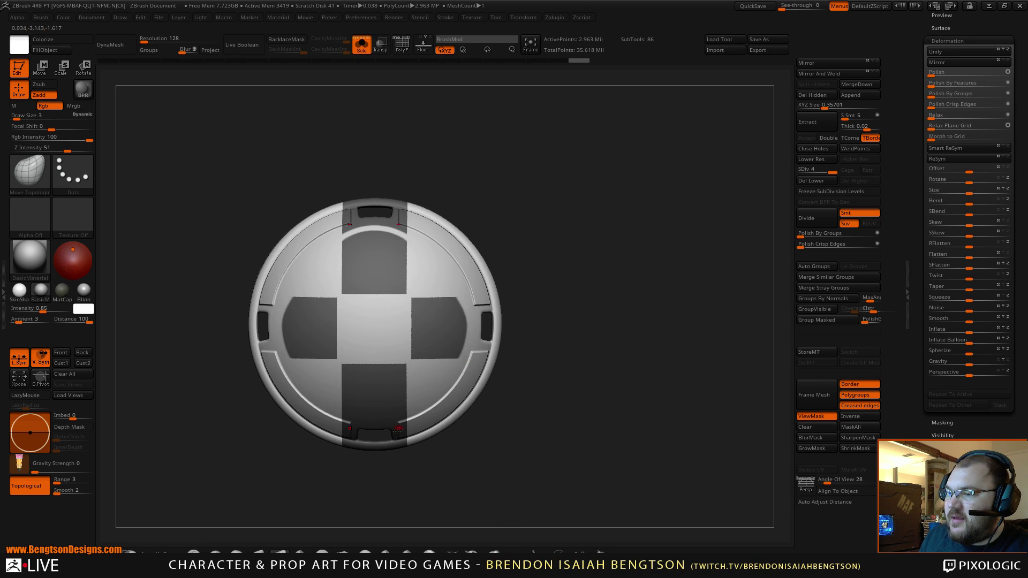
drag(462, 468, 502, 466)
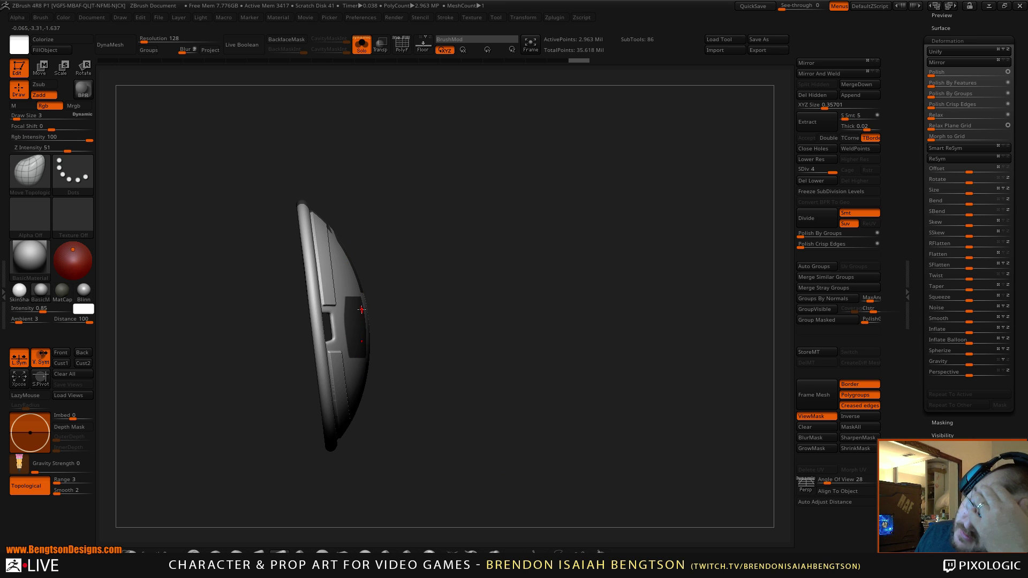
drag(499, 310, 402, 316)
mouse_move(531, 217)
alt+mouse_down()
mouse_move(474, 199)
mouse_move(516, 257)
mouse_move(544, 208)
alt+mouse_up()
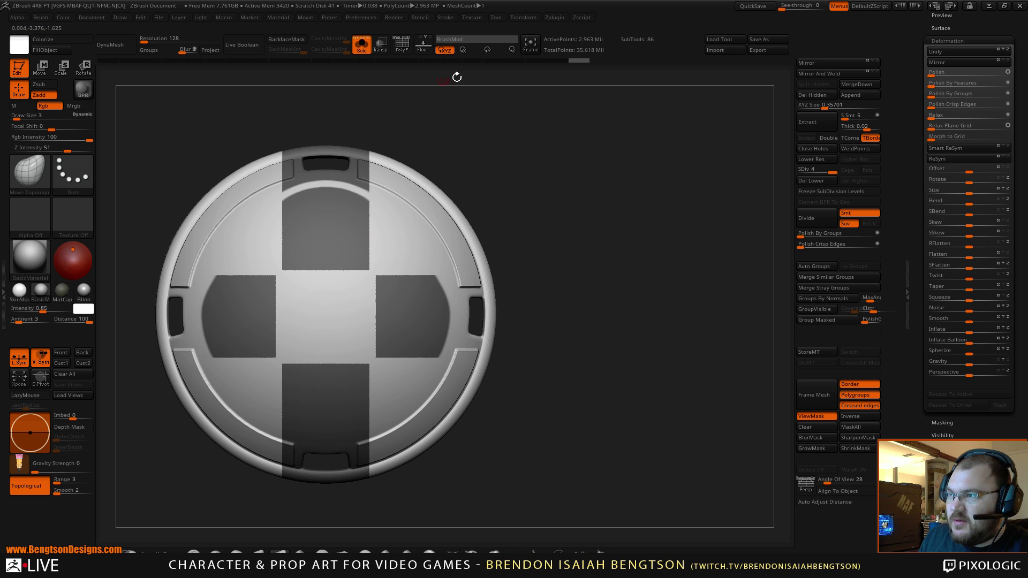
click(520, 17)
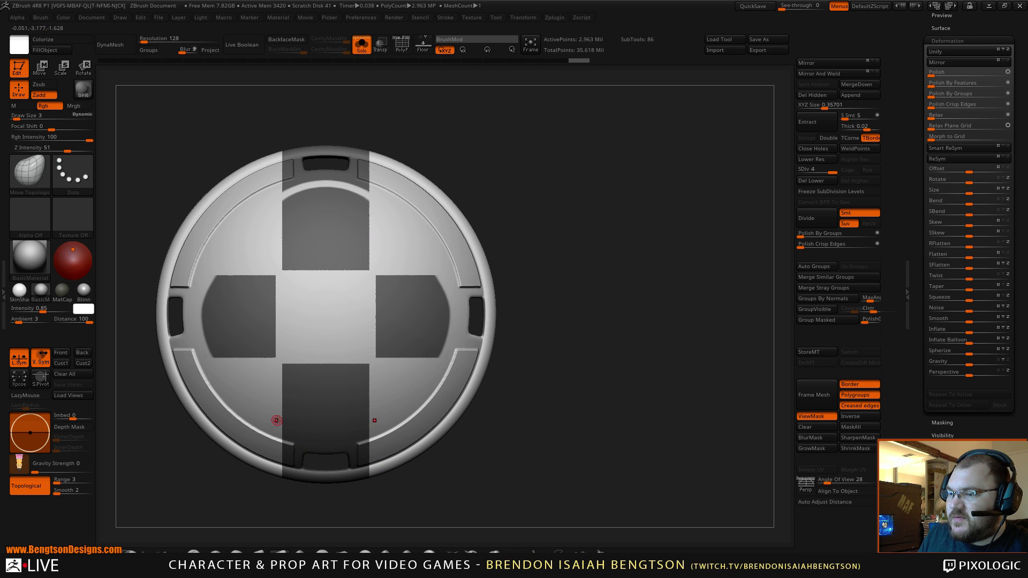
key(ctrl)
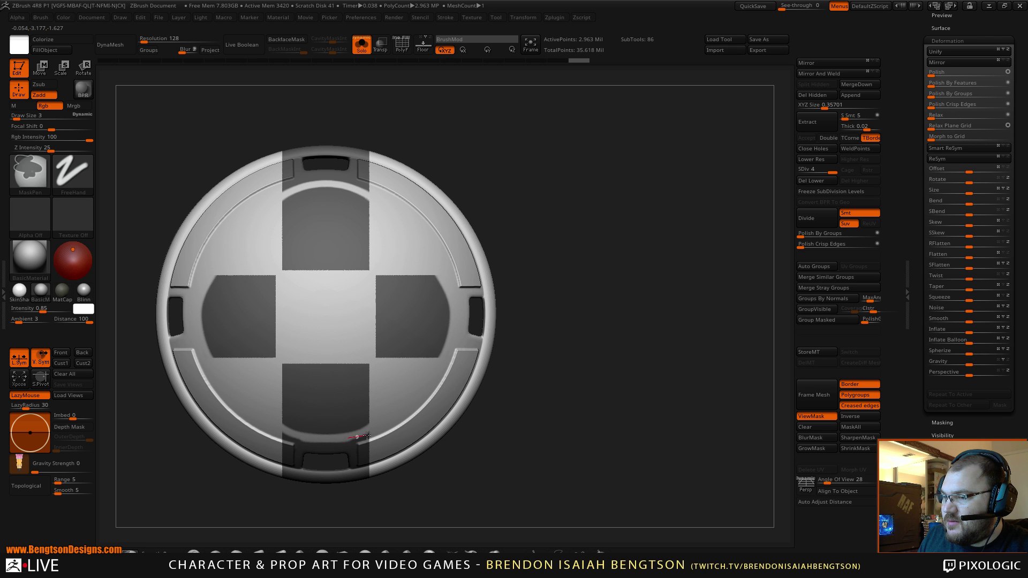
ctrl+drag(385, 422, 388, 419)
Step: Unmask the vertical band outside its upper and lower curved lines, including the plate's rim, with the MaskLasso brush
mouse_move(572, 286)
alt+mouse_down()
mouse_move(596, 285)
mouse_move(597, 257)
mouse_move(597, 293)
alt+mouse_up()
key(ctrl)
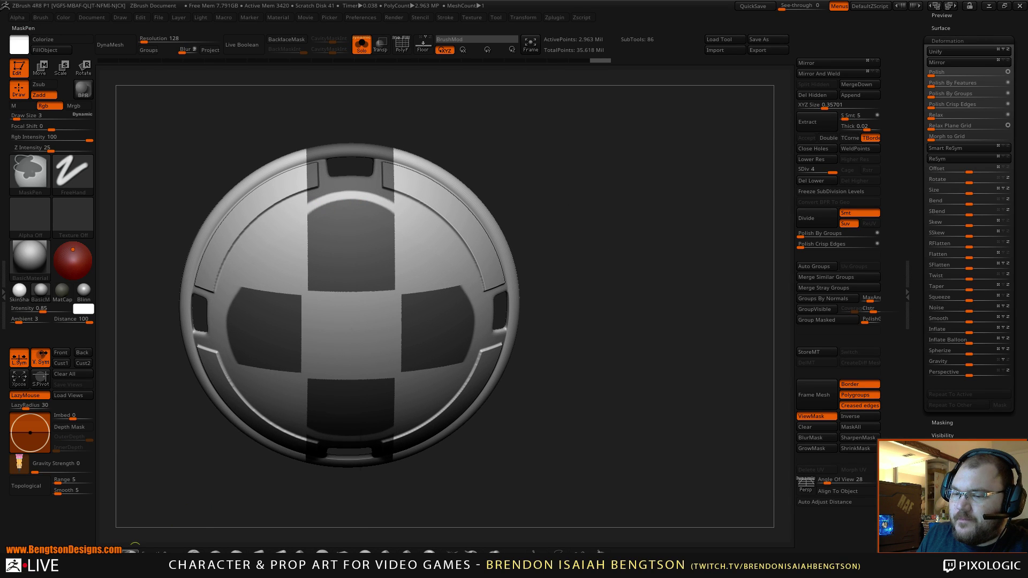
ctrl+click(134, 550)
mouse_move(316, 127)
ctrl+mouse_down()
mouse_move(276, 175)
mouse_move(298, 207)
mouse_move(354, 197)
mouse_move(396, 171)
mouse_move(323, 143)
ctrl+mouse_up()
mouse_move(555, 223)
mouse_down()
mouse_move(615, 204)
mouse_move(612, 189)
mouse_up()
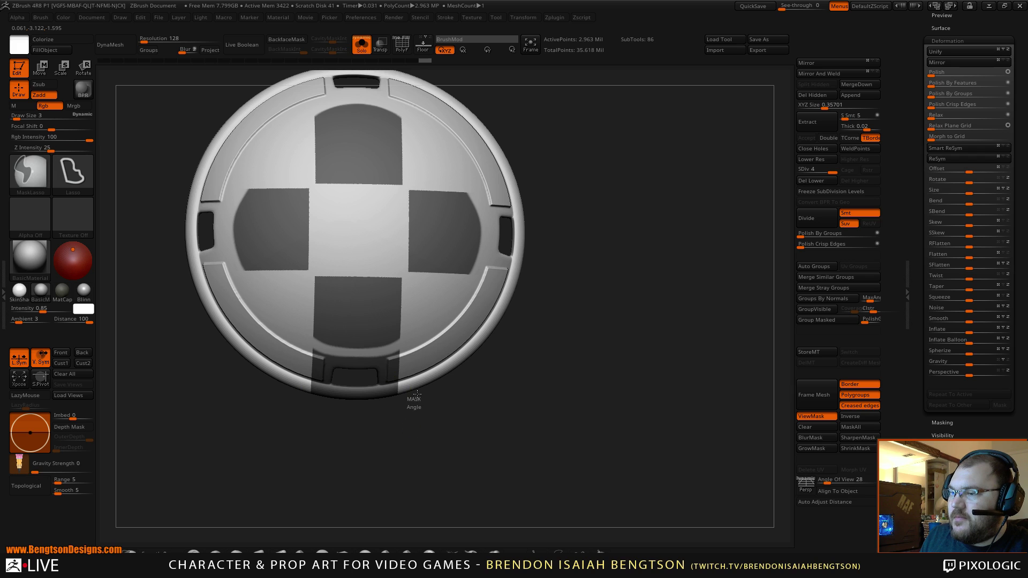
mouse_move(403, 350)
ctrl+mouse_down()
mouse_move(313, 351)
mouse_move(300, 431)
ctrl+mouse_up()
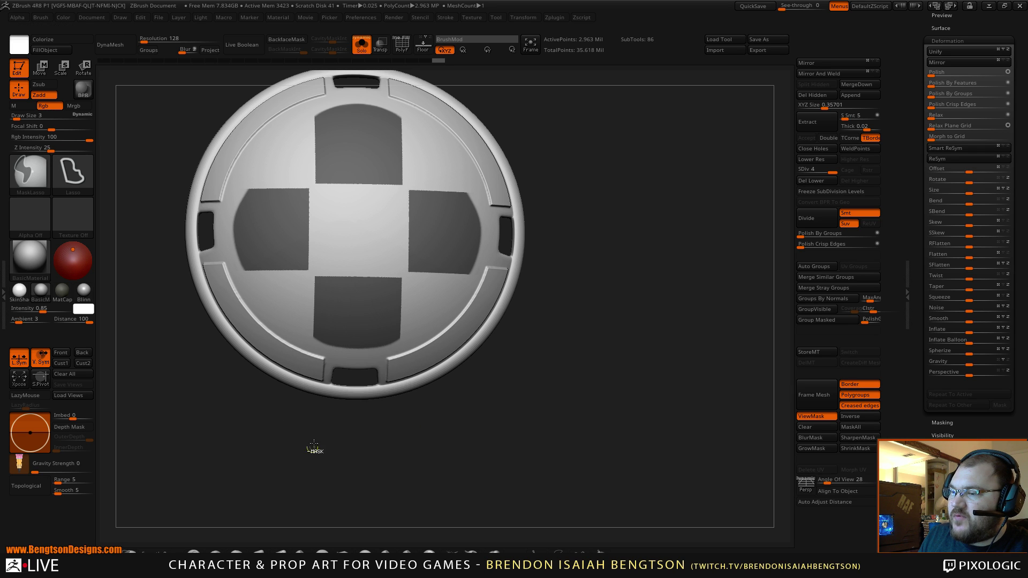
Step: Try to turn on BackfaceMask for the masking brush while viewing the plate's inner side
mouse_move(514, 432)
mouse_down()
mouse_move(411, 436)
mouse_move(500, 455)
mouse_move(469, 390)
mouse_up()
drag(374, 285, 631, 213)
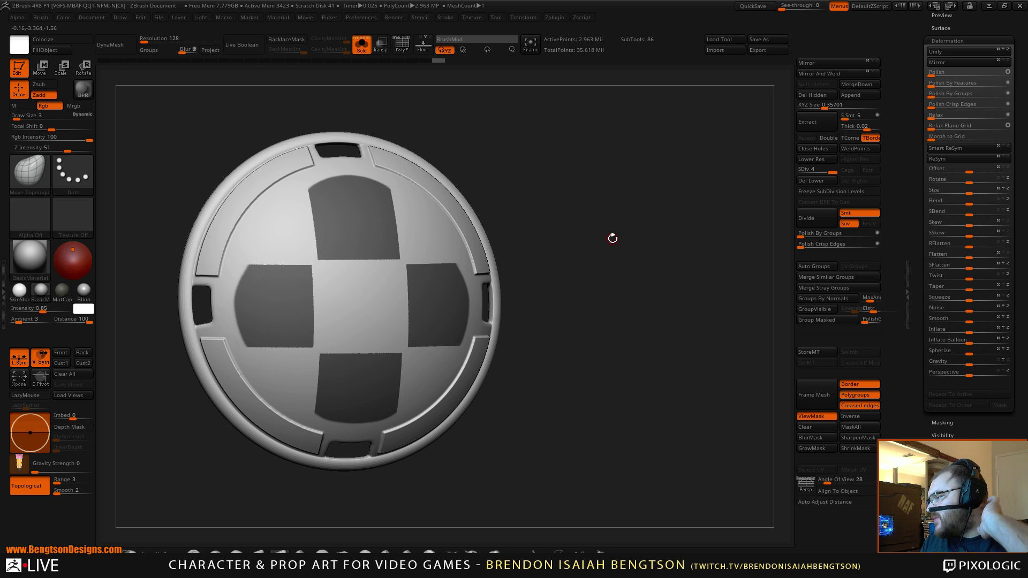
drag(628, 250, 332, 155)
key(ctrl)
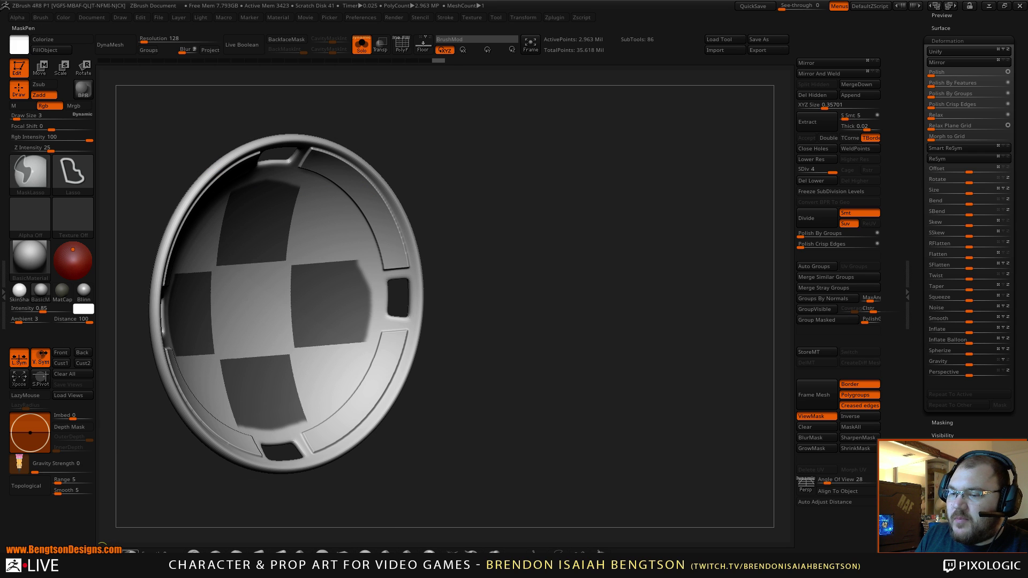
key(ctrl)
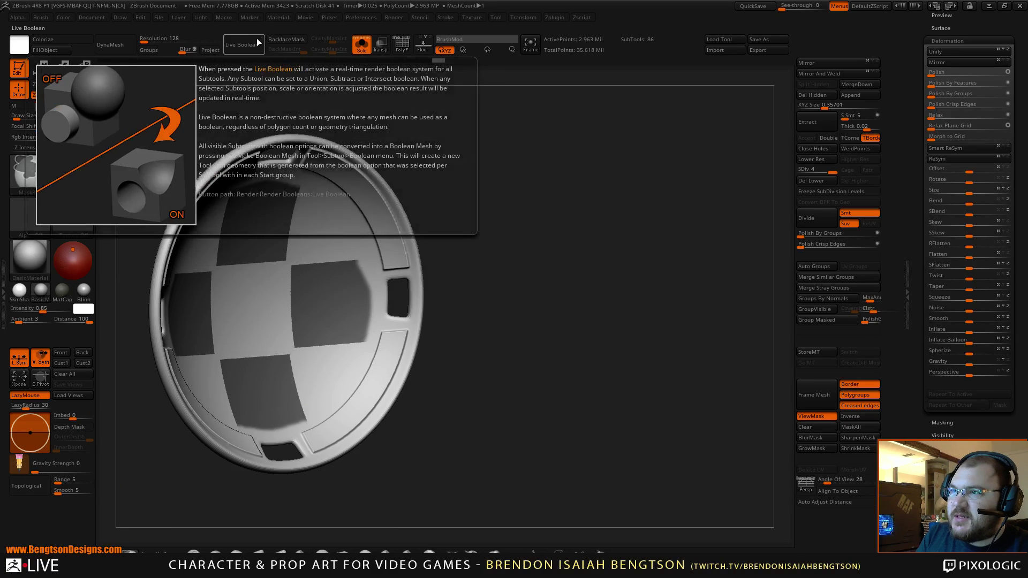
click(277, 38)
key(ctrl)
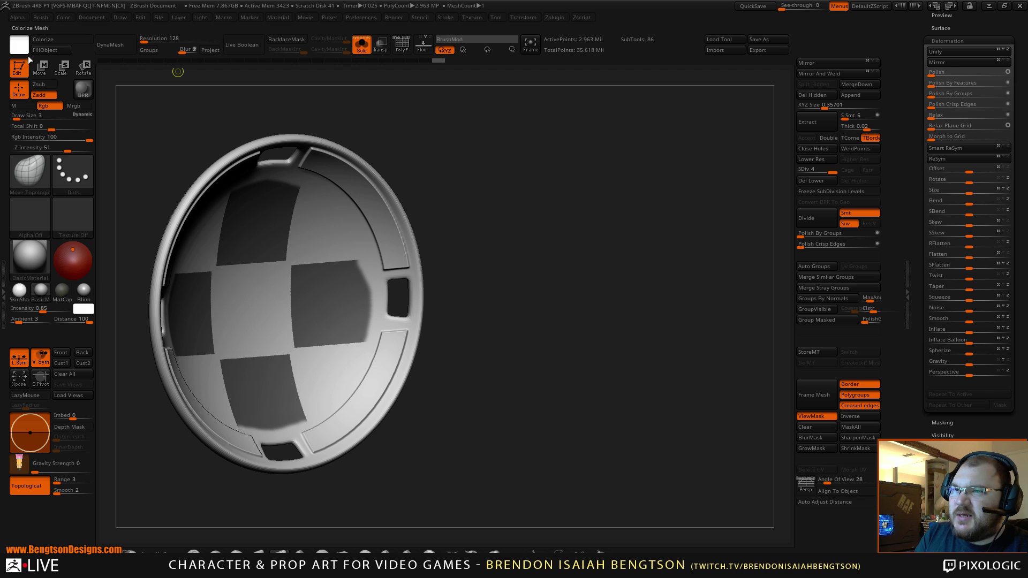
Step: Examine the brush's auto masking options, including its BackfaceMask setting
click(3, 262)
drag(88, 229, 102, 91)
scroll(68, 200, down, 2)
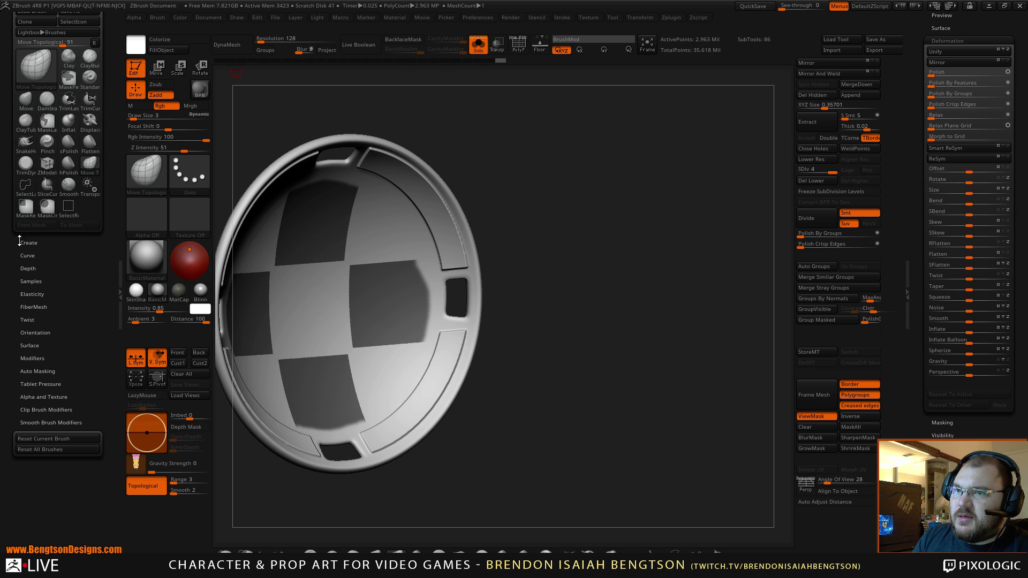
drag(58, 228, 70, 286)
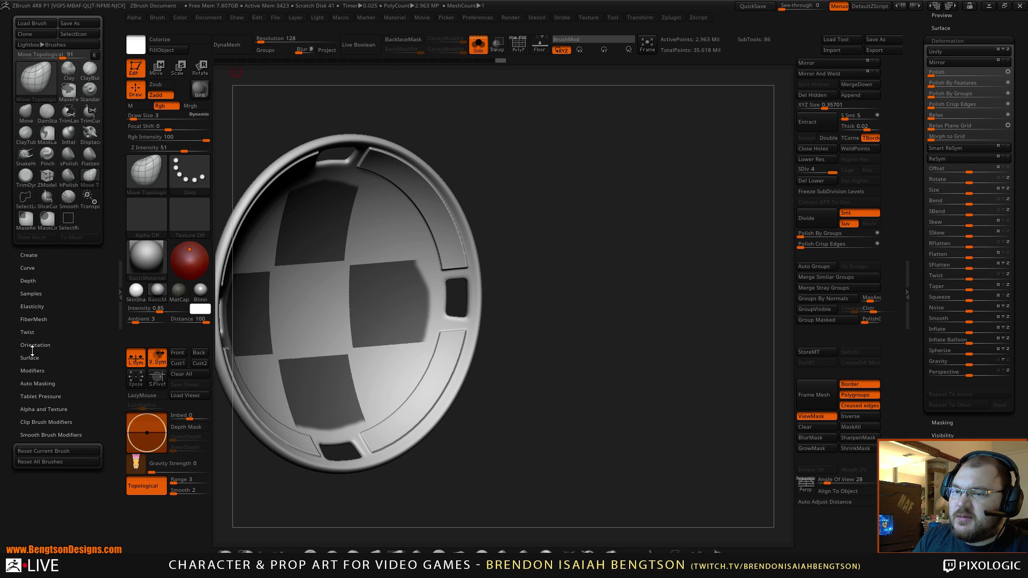
click(38, 383)
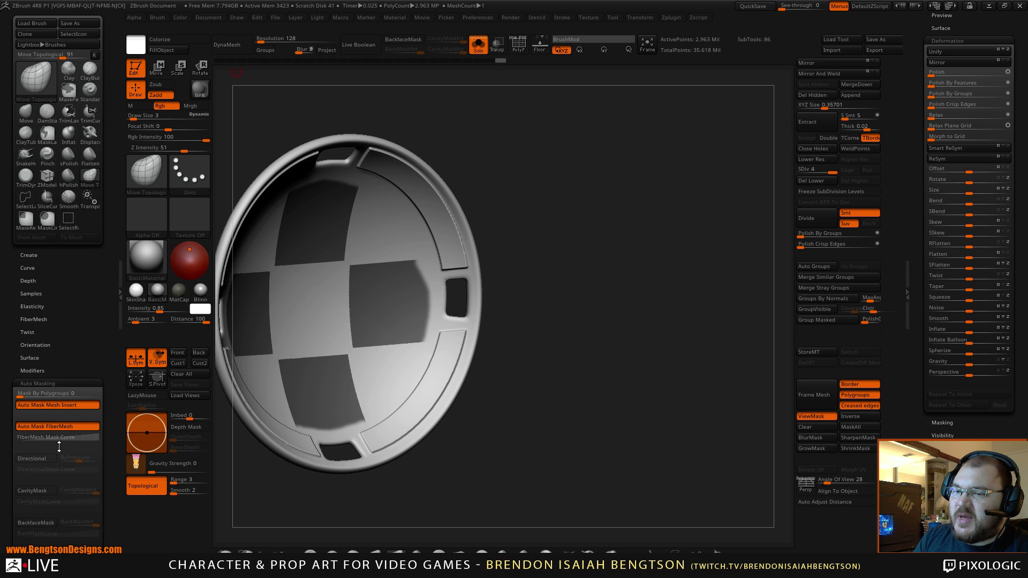
scroll(68, 339, down, 5)
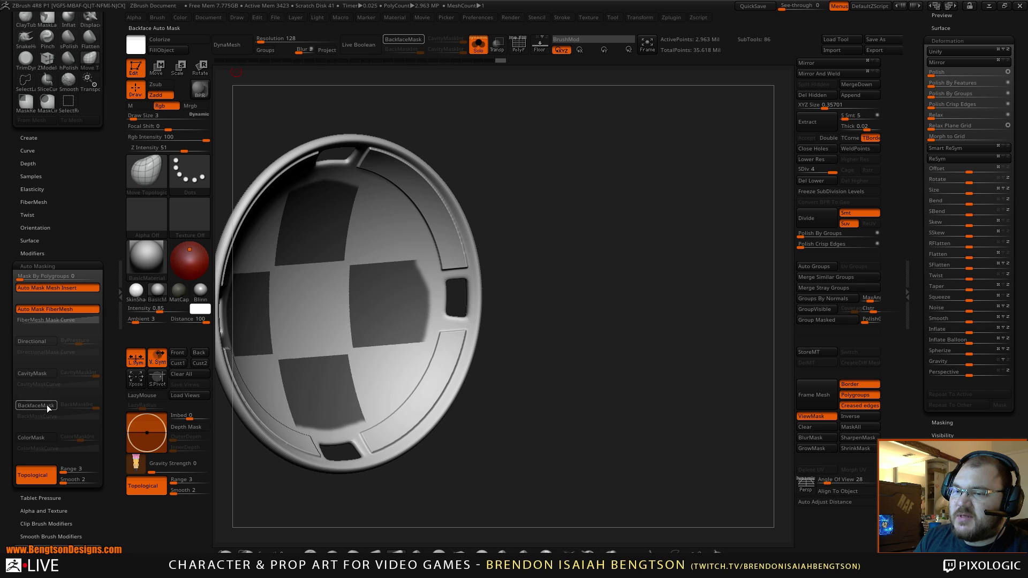
click(121, 279)
Step: Enable BackfaceMask for the MaskPen brush and set the draw size to 25
alt+drag(537, 251, 600, 262)
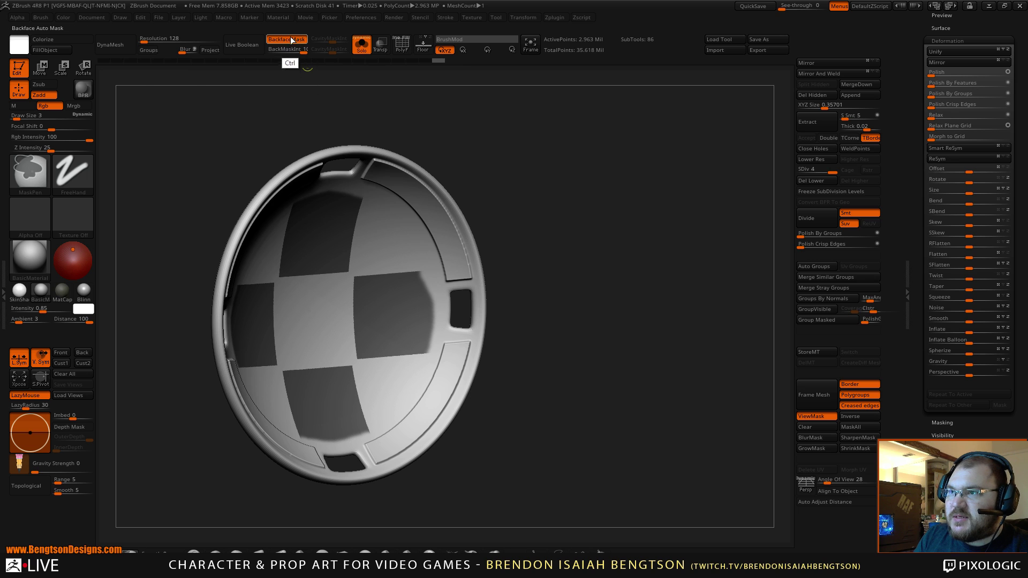
mouse_move(287, 40)
key(space)
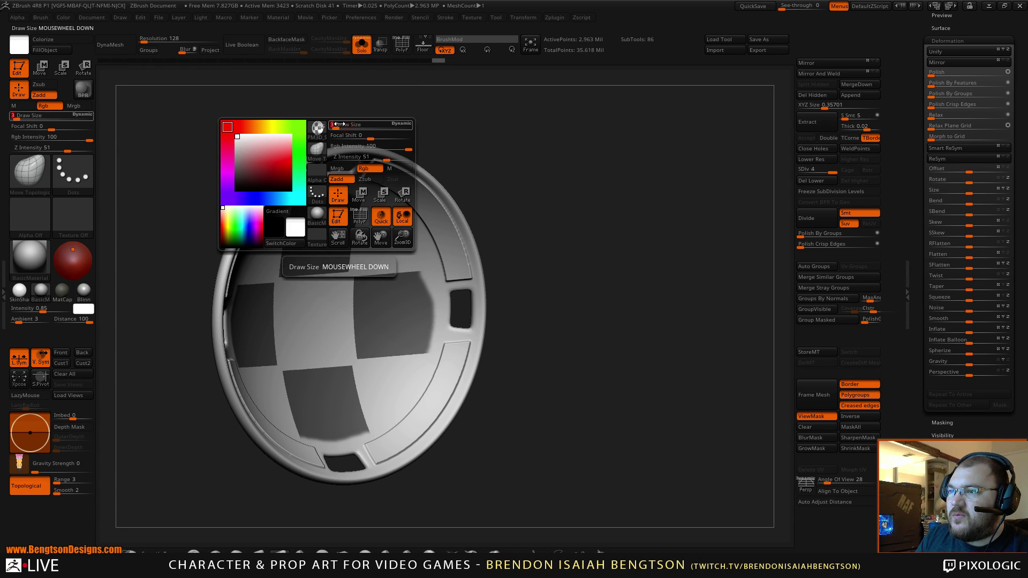
click(353, 124)
drag(358, 127, 346, 127)
Step: Unmask the side sections of the cross on the plate's inner surface with the MaskPen brush
mouse_move(514, 209)
mouse_down()
mouse_move(621, 245)
mouse_move(605, 247)
mouse_up()
mouse_move(409, 325)
ctrl+alt+mouse_down()
mouse_move(404, 375)
mouse_move(414, 350)
ctrl+alt+mouse_up()
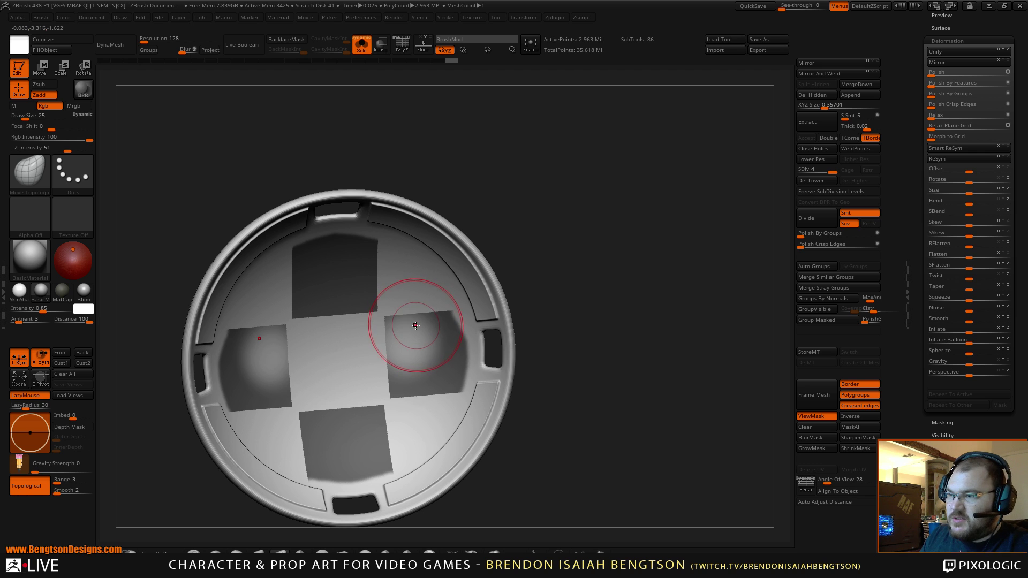
ctrl+alt+drag(403, 319, 409, 369)
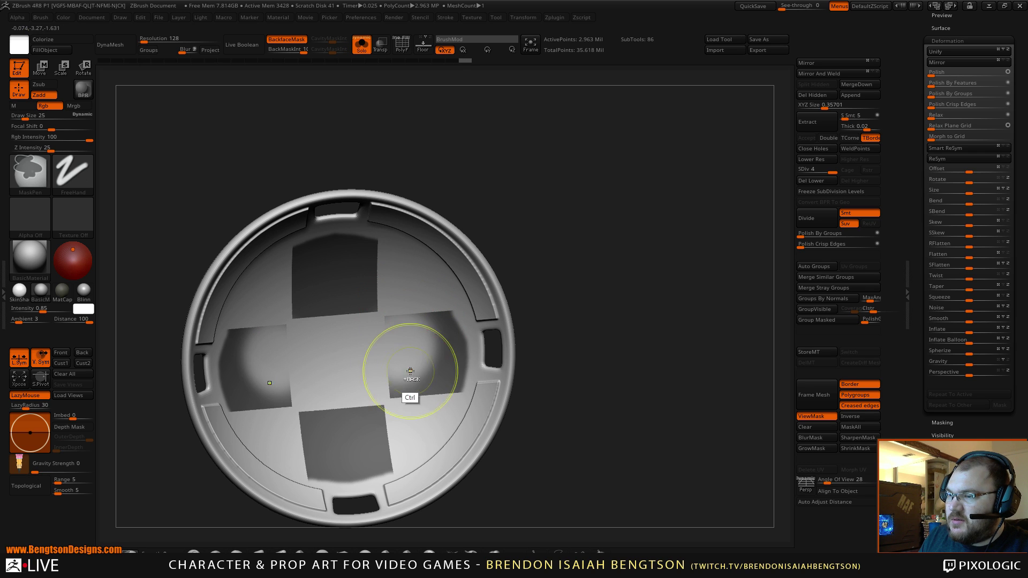
key(ctrl)
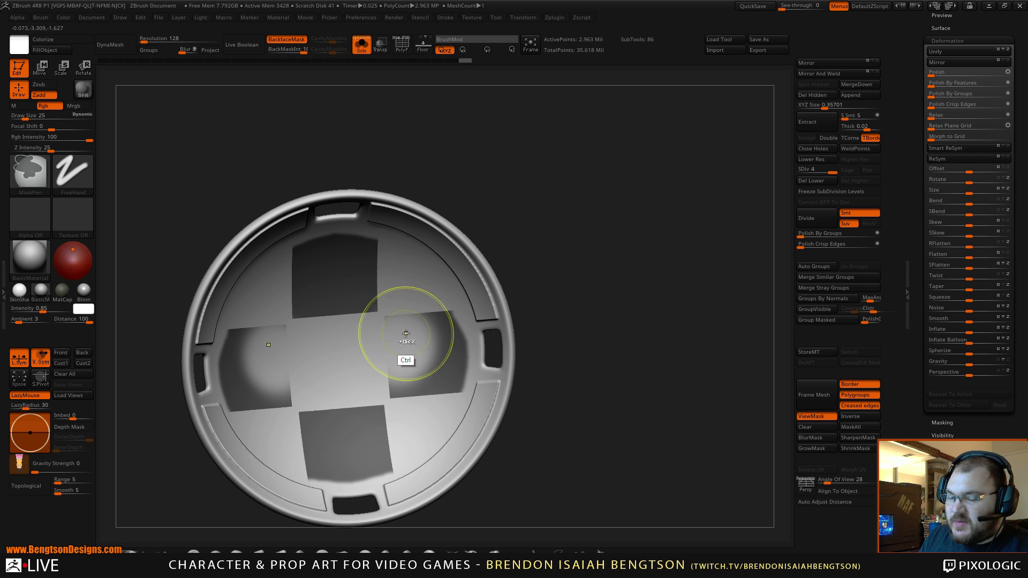
ctrl+alt+drag(403, 322, 416, 350)
Step: Turn off LazyMouse for the MaskPen brush and unmask the remaining cross sections on the plate's inner surface
click(41, 395)
mouse_move(428, 336)
ctrl+alt+mouse_down()
mouse_move(424, 316)
mouse_move(448, 323)
mouse_move(401, 359)
mouse_move(400, 323)
ctrl+alt+mouse_up()
drag(594, 236, 485, 266)
drag(580, 137, 562, 175)
mouse_move(375, 278)
ctrl+alt+mouse_down()
mouse_move(364, 242)
mouse_move(313, 231)
mouse_move(350, 435)
mouse_move(322, 486)
ctrl+alt+mouse_up()
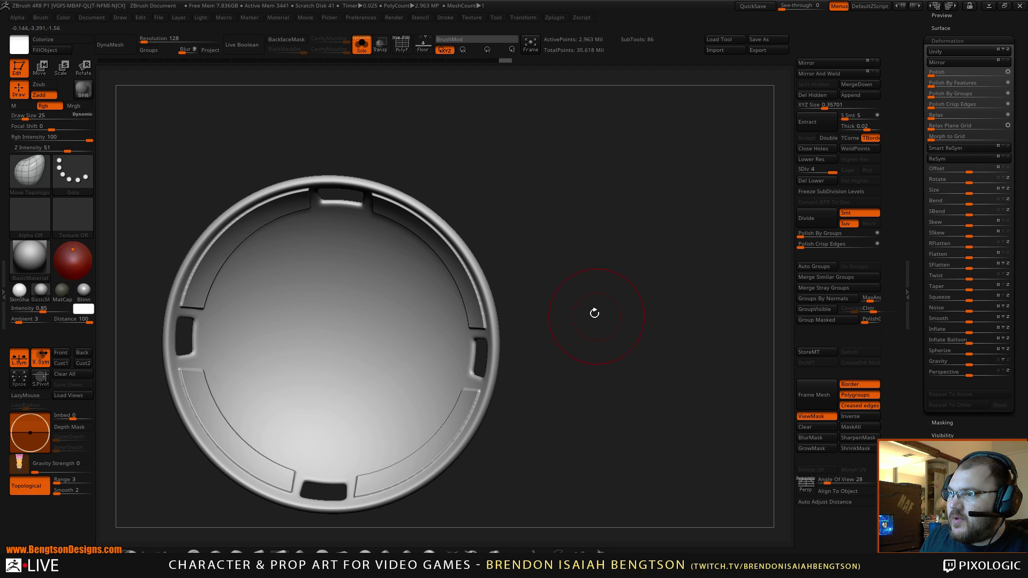
Step: Examine the masked cross on the front of the isolated plate and in place on the full character
shift+drag(594, 310, 493, 306)
alt+drag(615, 198, 581, 200)
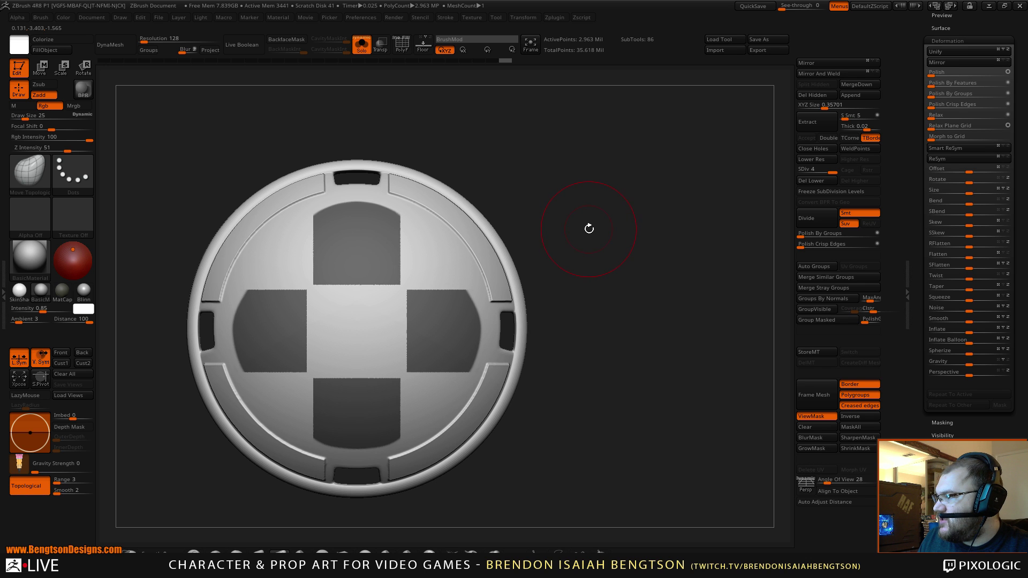
drag(569, 242, 614, 261)
key(alt+s)
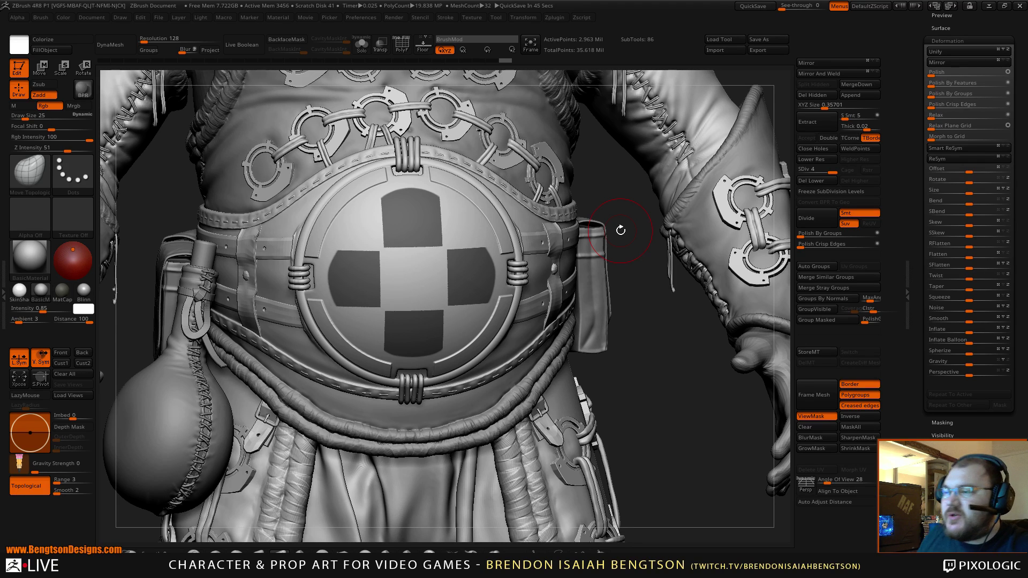
mouse_move(646, 333)
mouse_down()
mouse_move(665, 341)
mouse_move(670, 376)
mouse_up()
mouse_move(533, 255)
mouse_down()
mouse_move(516, 271)
mouse_move(552, 301)
mouse_move(195, 183)
mouse_up()
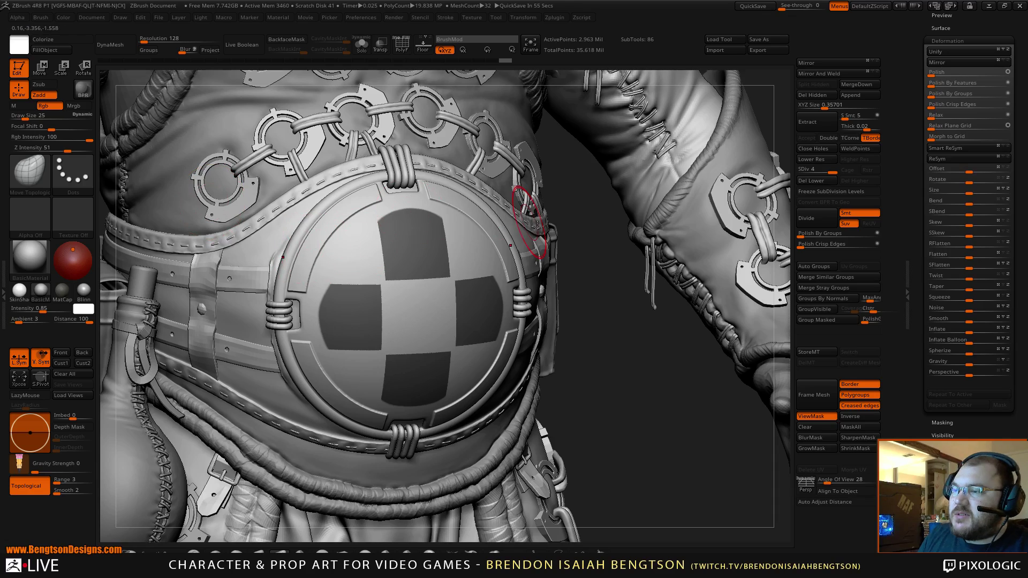
mouse_move(600, 306)
shift+mouse_down()
mouse_move(573, 297)
mouse_move(597, 289)
shift+mouse_up()
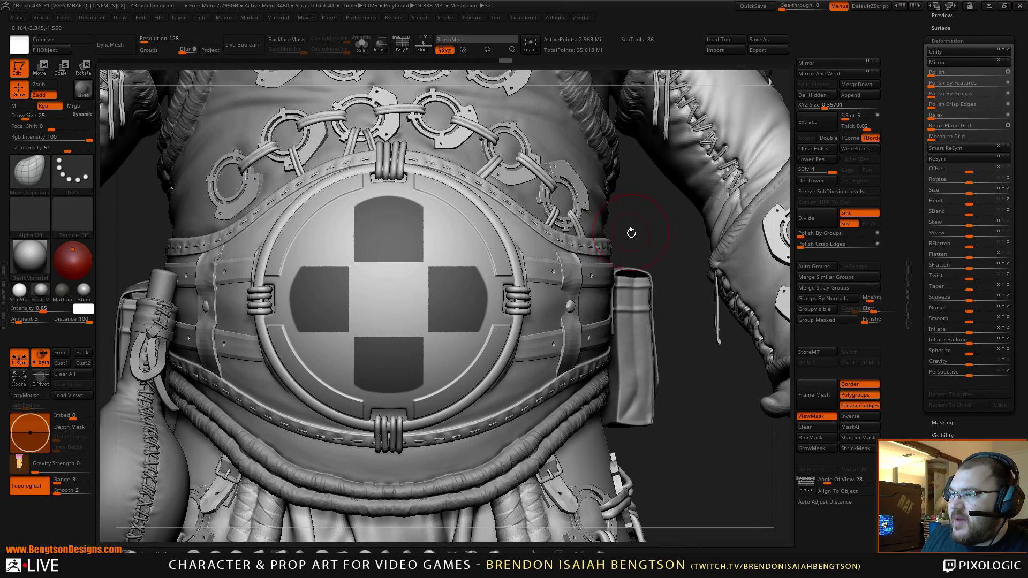
key(alt+s)
alt+drag(619, 248, 648, 240)
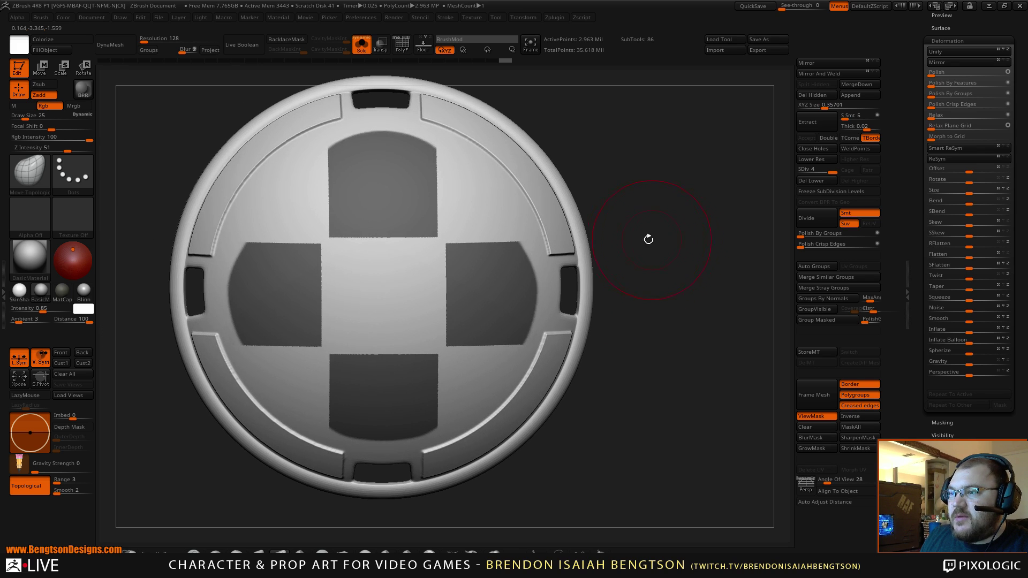
Step: Sharpen the edges of the cross mask on the plate with repeated SharpenMask passes
click(844, 438)
click(846, 435)
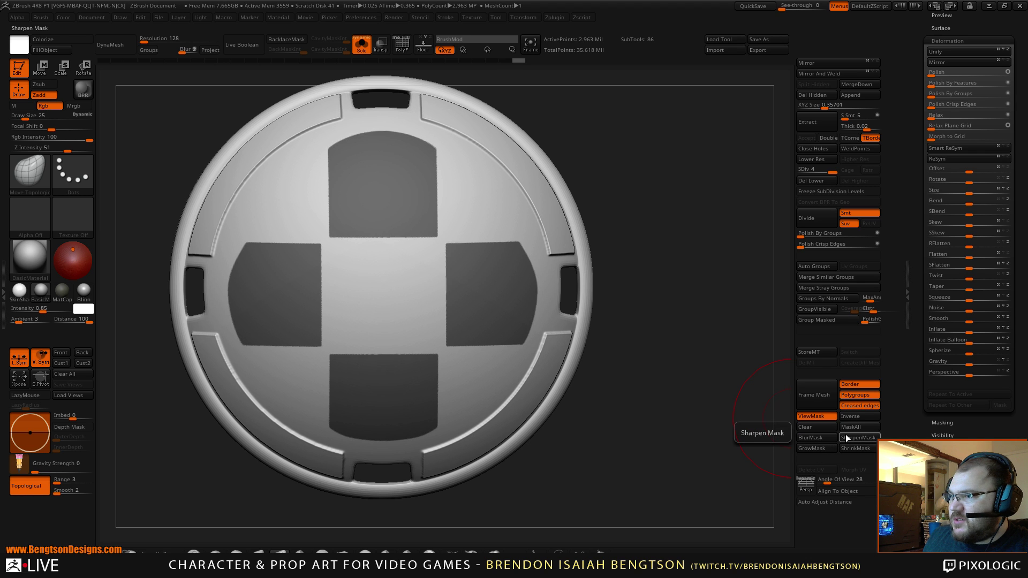
mouse_move(764, 355)
mouse_down()
mouse_move(677, 373)
mouse_move(621, 370)
mouse_up()
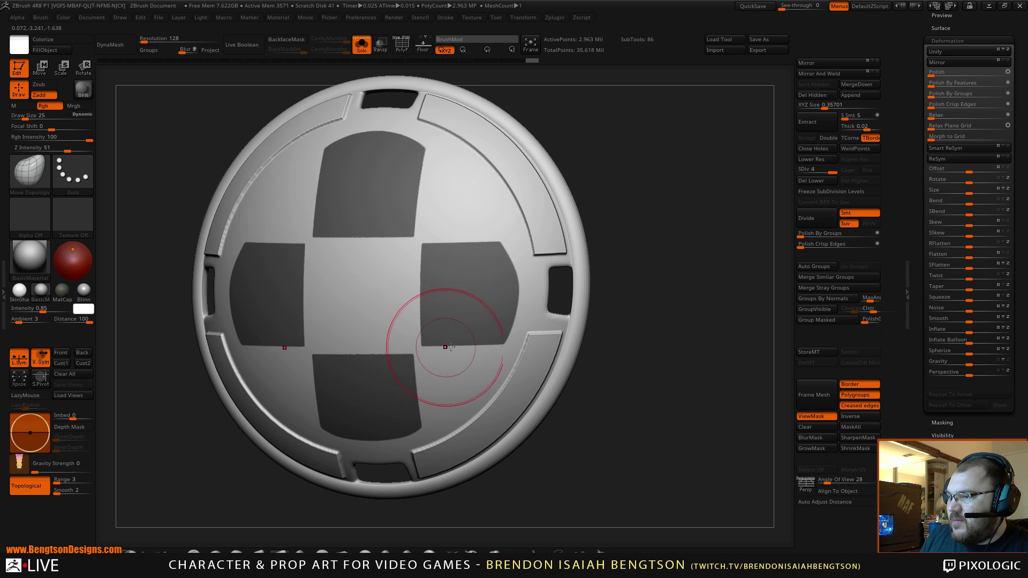
mouse_move(641, 264)
shift+mouse_down()
mouse_move(690, 281)
mouse_move(689, 269)
mouse_move(761, 348)
shift+mouse_up()
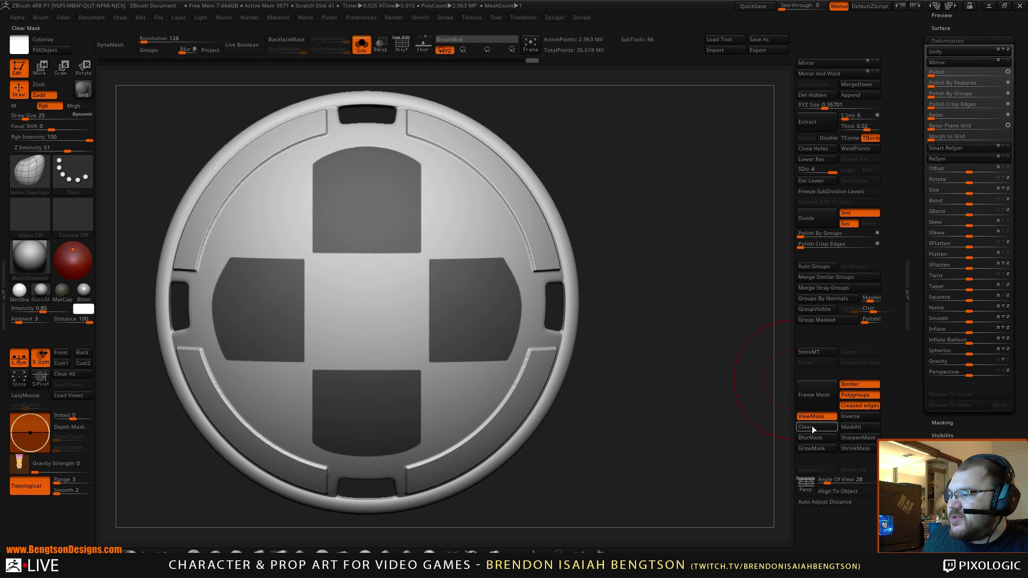
click(844, 436)
Step: Soften the cross mask slightly and invert it so only the four cross sections stay unmasked
drag(652, 402, 677, 402)
ctrl+click(481, 430)
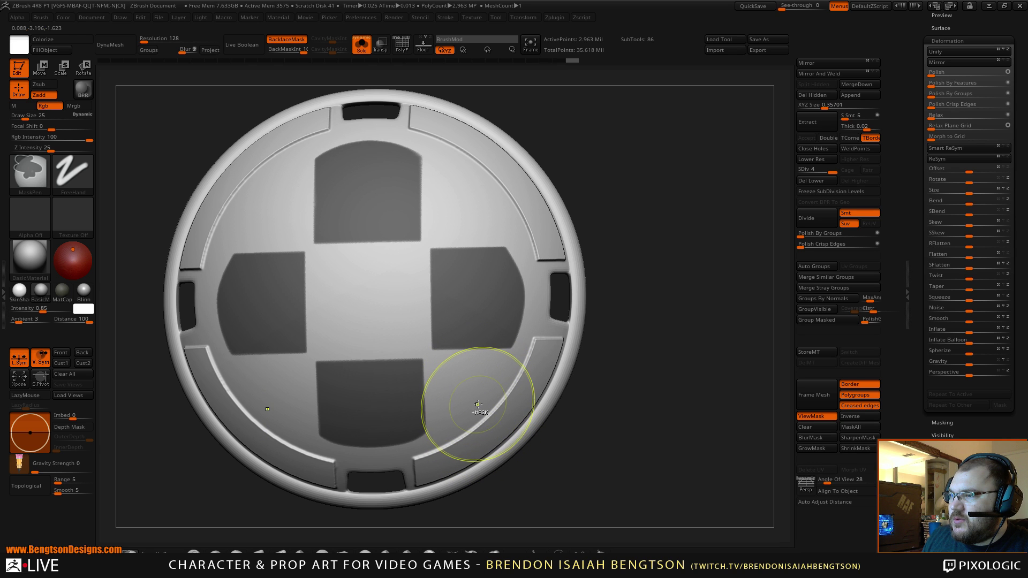
ctrl+click(646, 307)
mouse_move(668, 322)
mouse_down()
mouse_move(679, 332)
mouse_move(699, 326)
mouse_move(666, 326)
mouse_up()
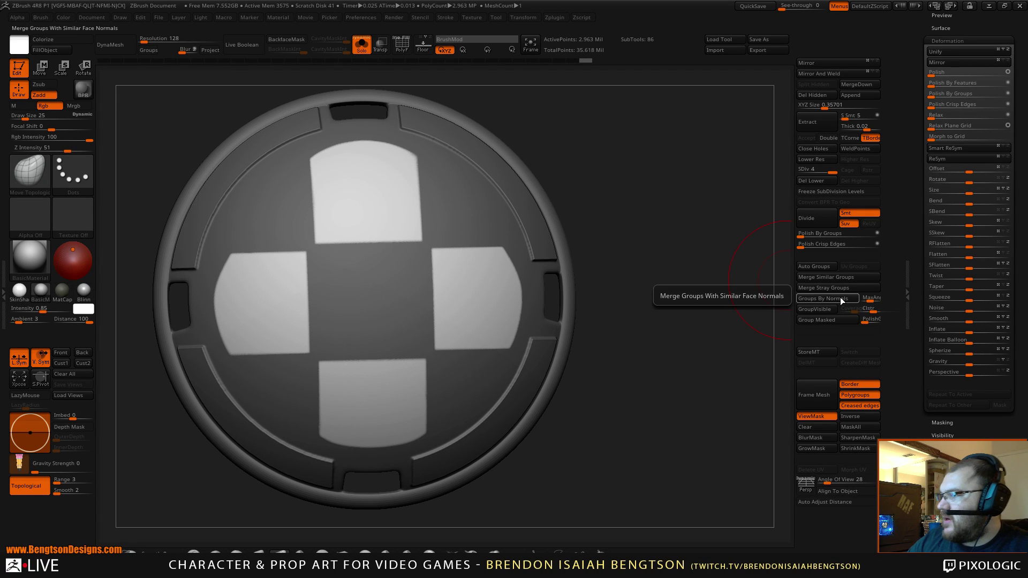
Step: Inflate the unmasked cross sections by 2 and hide the mask shading on the plate
click(945, 329)
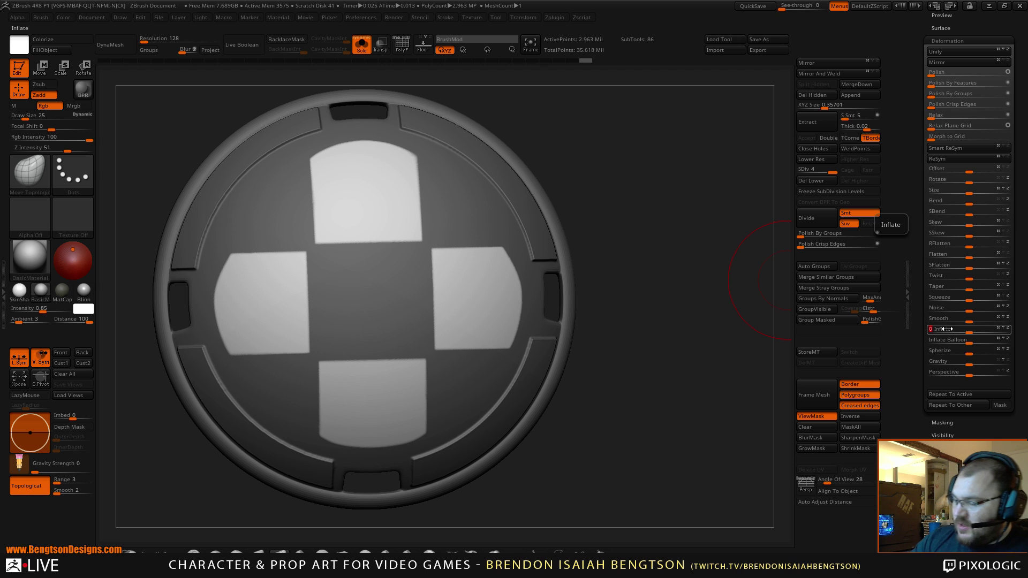
text(2)
key(Return)
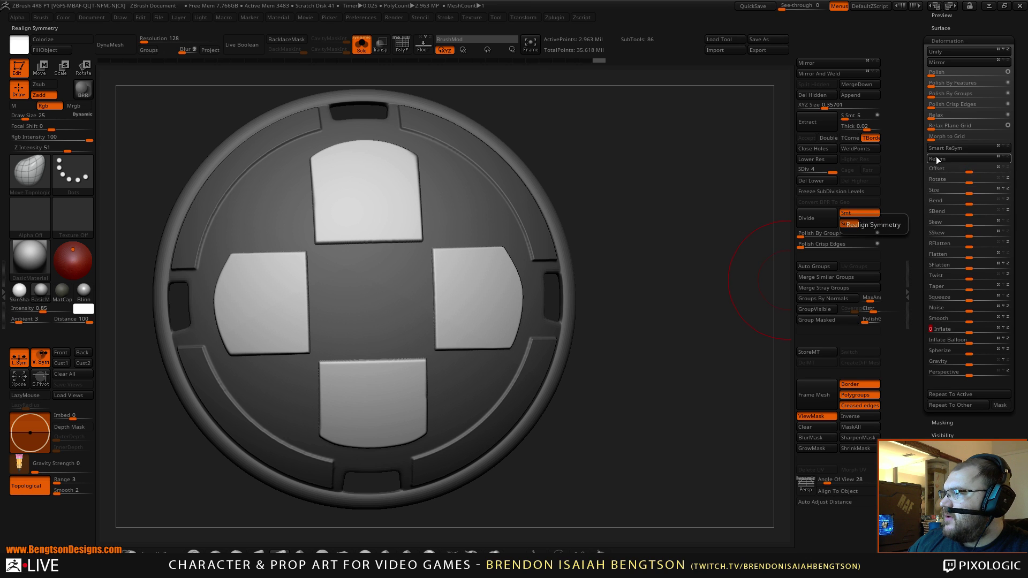
drag(610, 211, 674, 258)
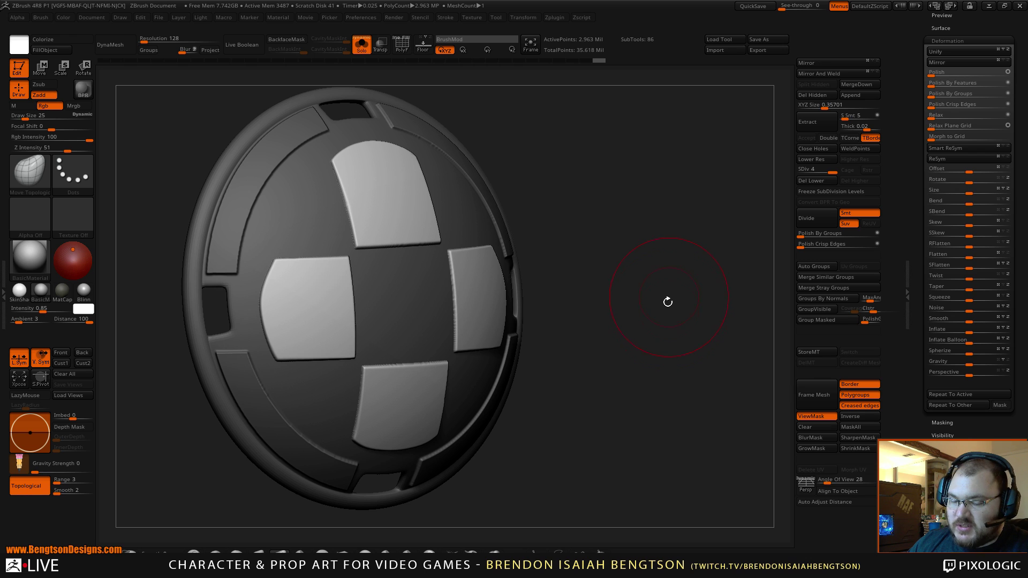
click(807, 416)
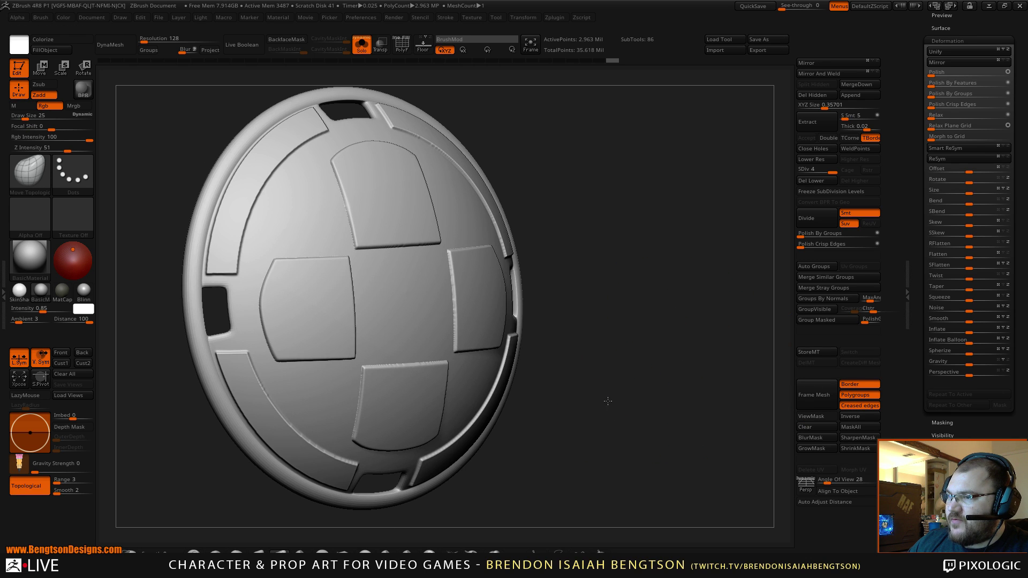
Step: Show the whole character and examine how the raised cross reads on the belly plate from the front
alt+drag(607, 401, 590, 180)
alt+drag(633, 377, 606, 437)
key(alt+s)
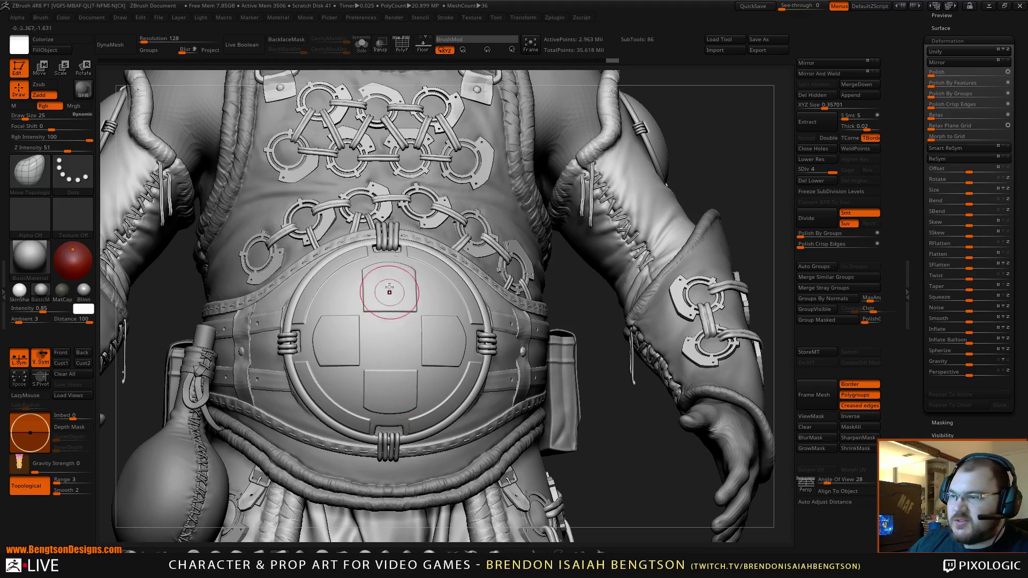
drag(615, 443, 676, 399)
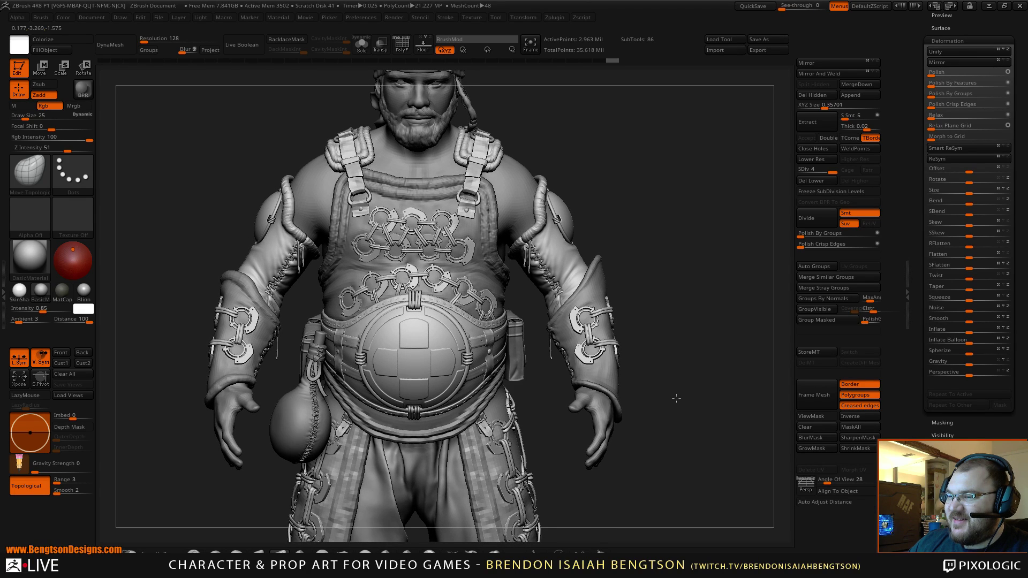
alt+drag(677, 399, 706, 408)
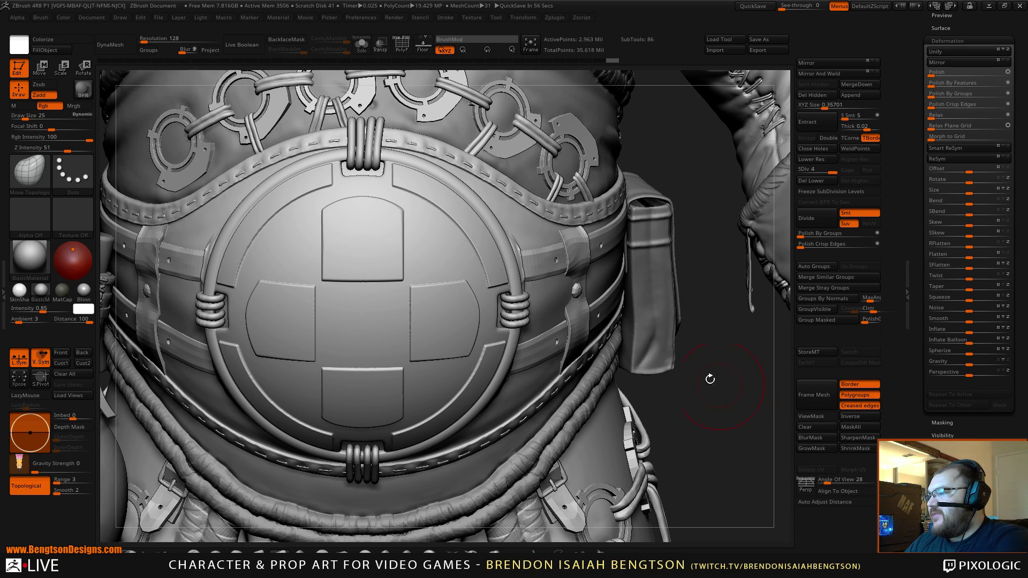
drag(713, 382, 711, 366)
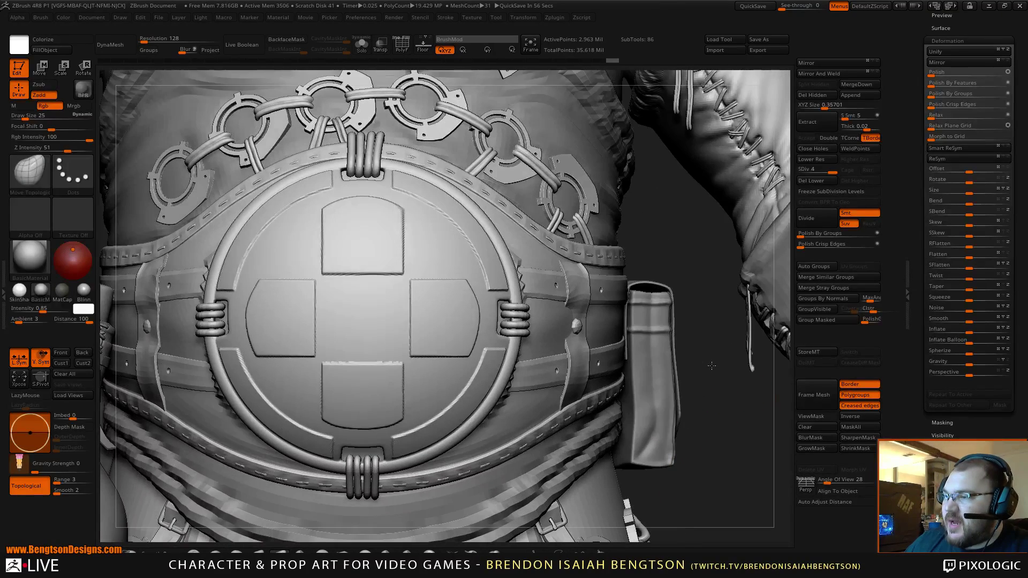
drag(923, 33, 928, 128)
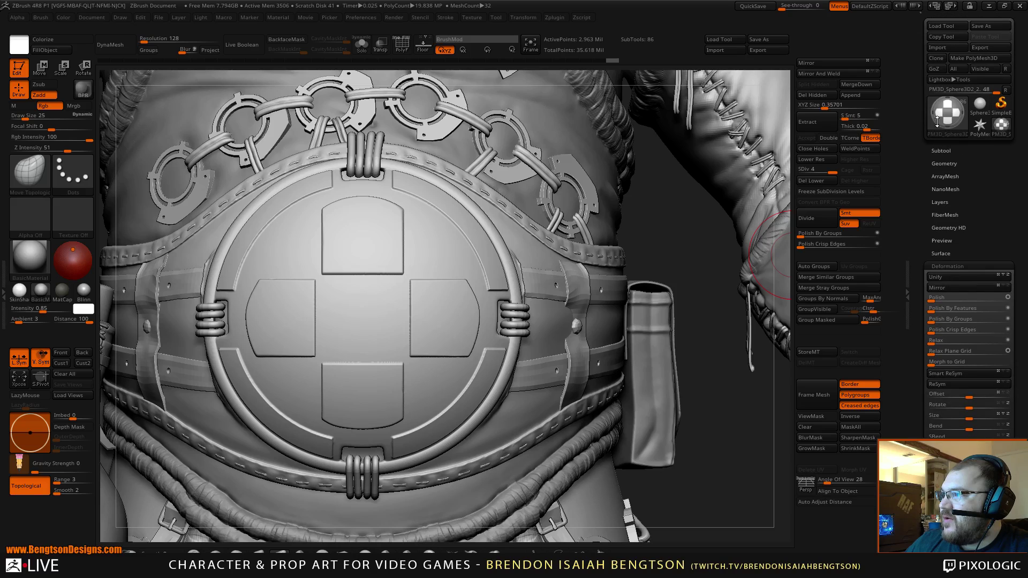
click(940, 151)
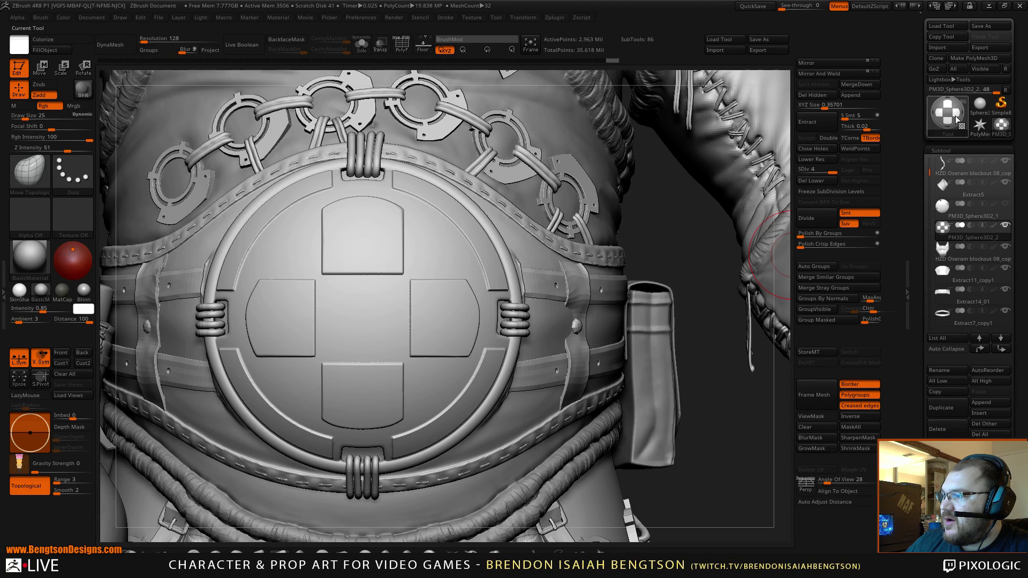
click(953, 149)
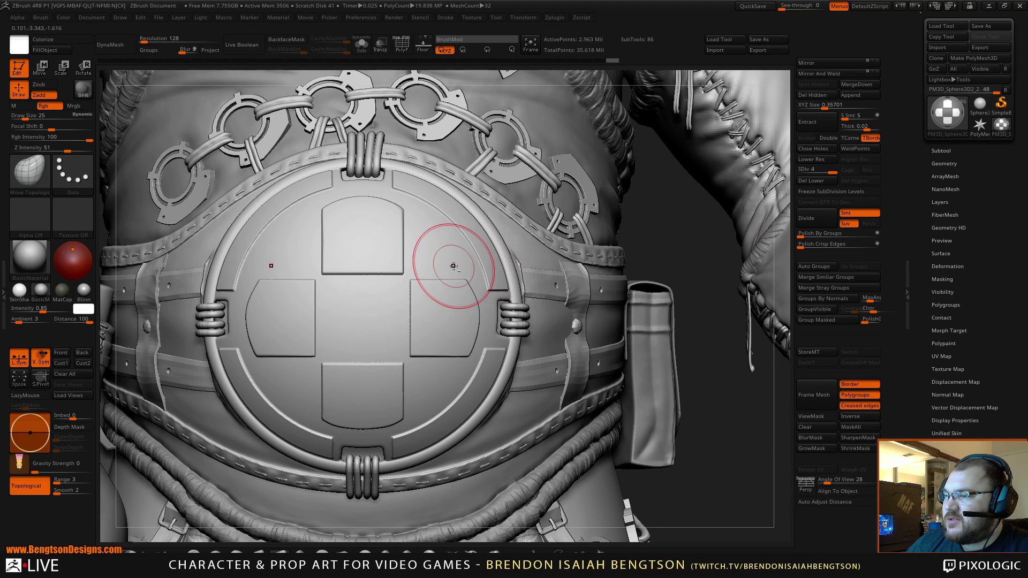
Step: Examine the raised cross on the belly plate from angled and closer views of the character
mouse_move(727, 394)
alt+mouse_down()
mouse_move(722, 276)
mouse_move(662, 235)
mouse_move(682, 256)
alt+mouse_up()
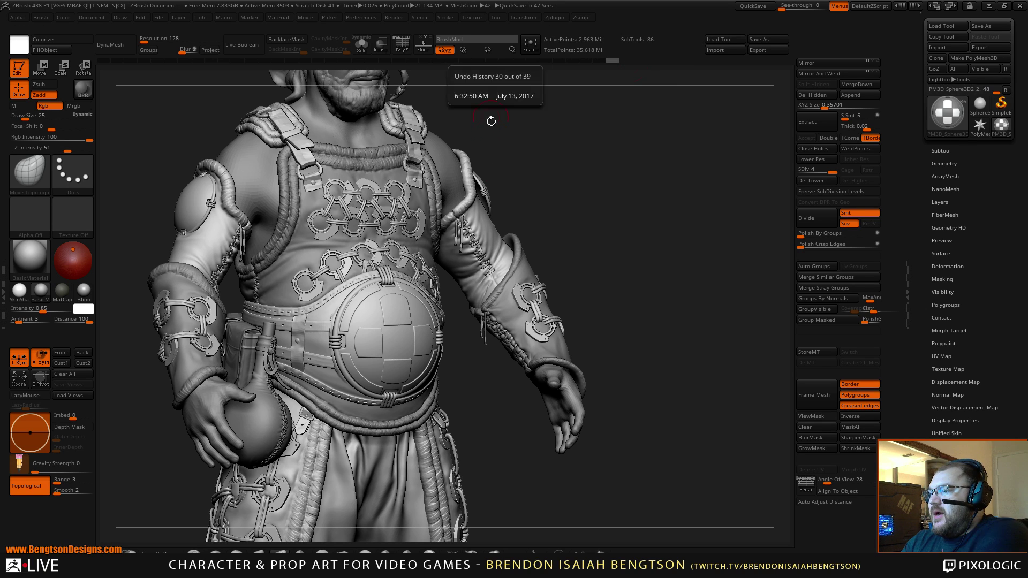
drag(666, 356, 653, 402)
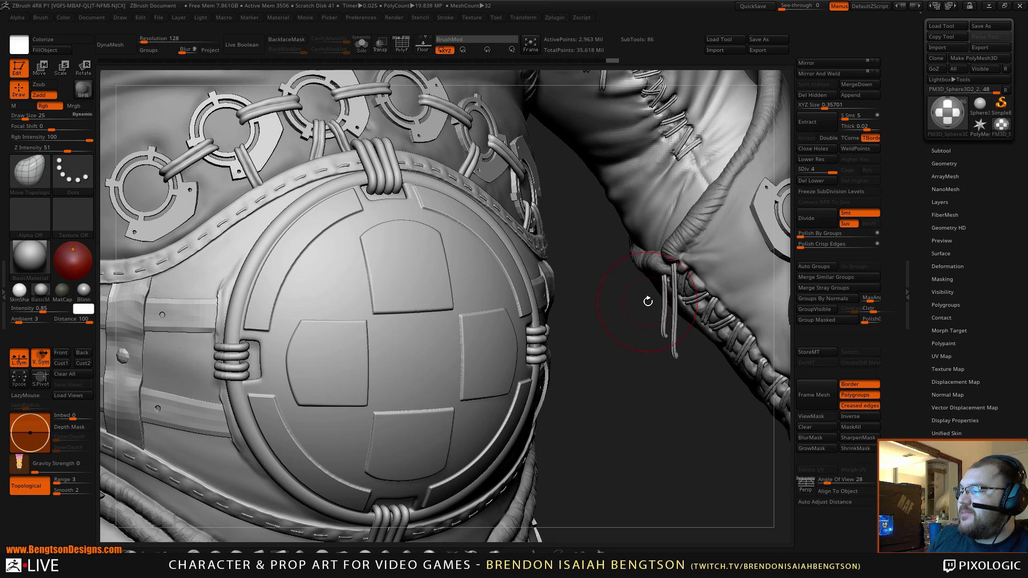
alt+drag(618, 370, 628, 308)
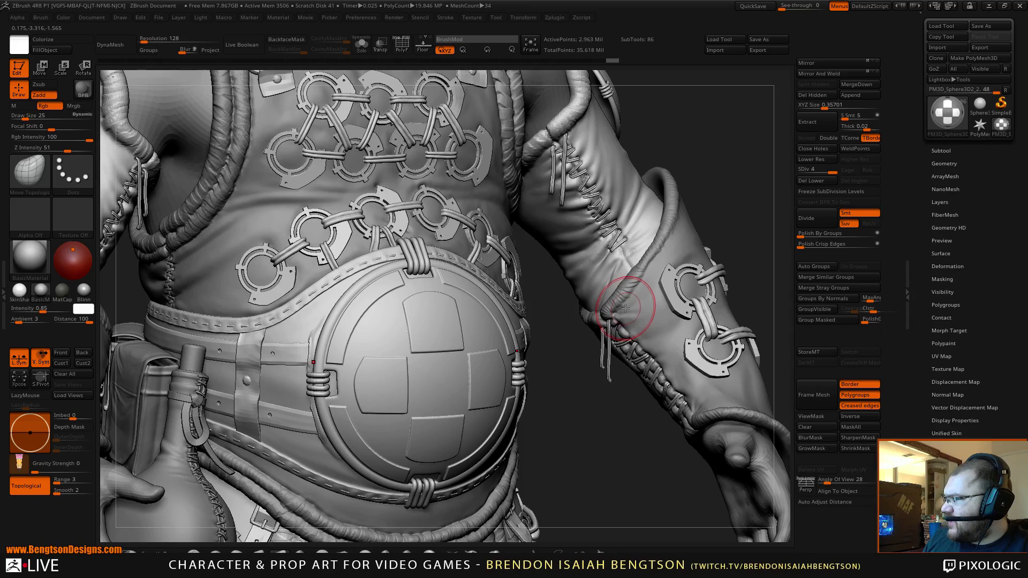
mouse_move(568, 385)
mouse_down()
mouse_move(569, 397)
mouse_move(558, 383)
mouse_up()
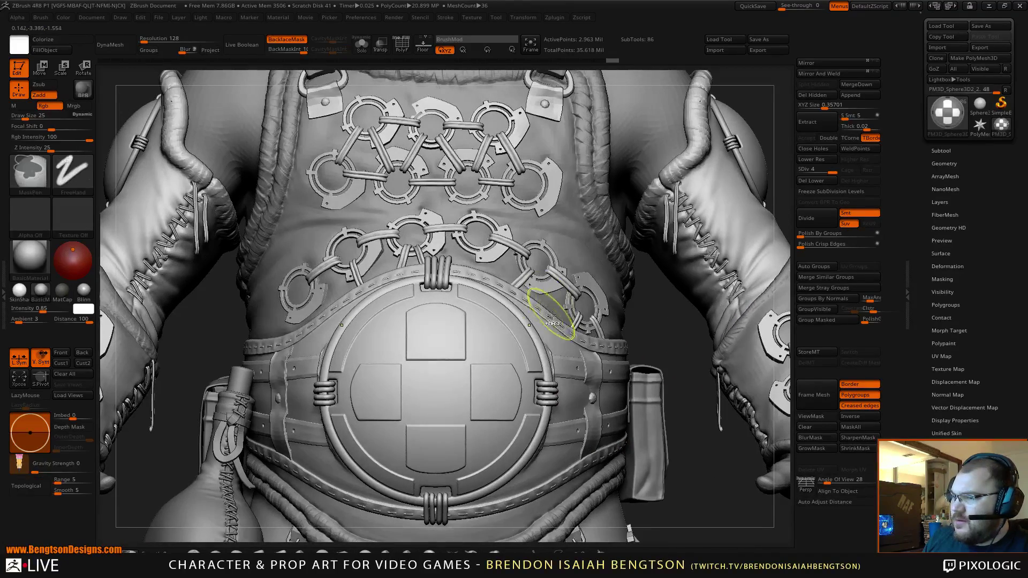
Step: Isolate the belly plate and undo the Inflate on the cross sections
key(s)
alt+drag(632, 319, 628, 310)
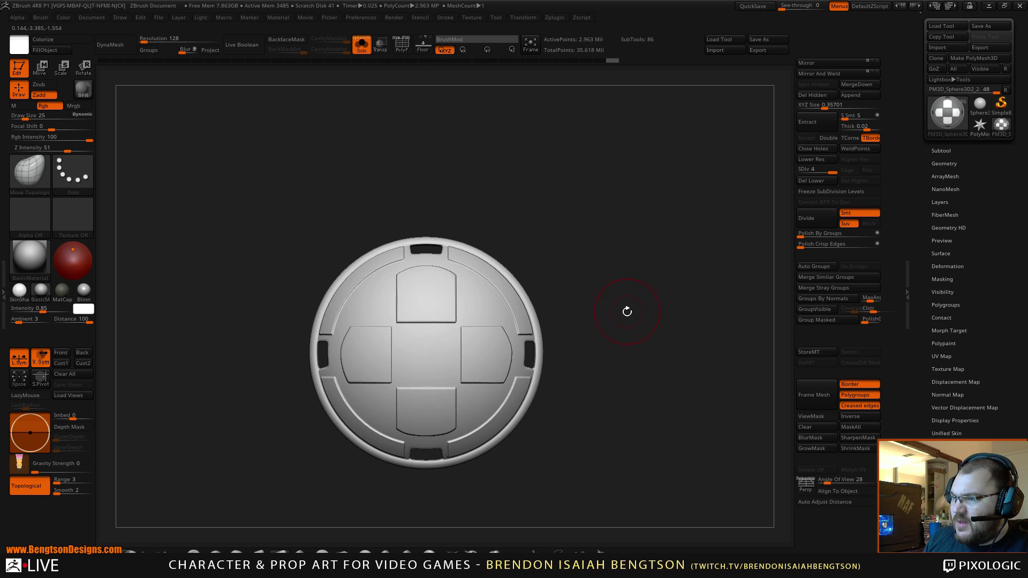
key(ctrl+h)
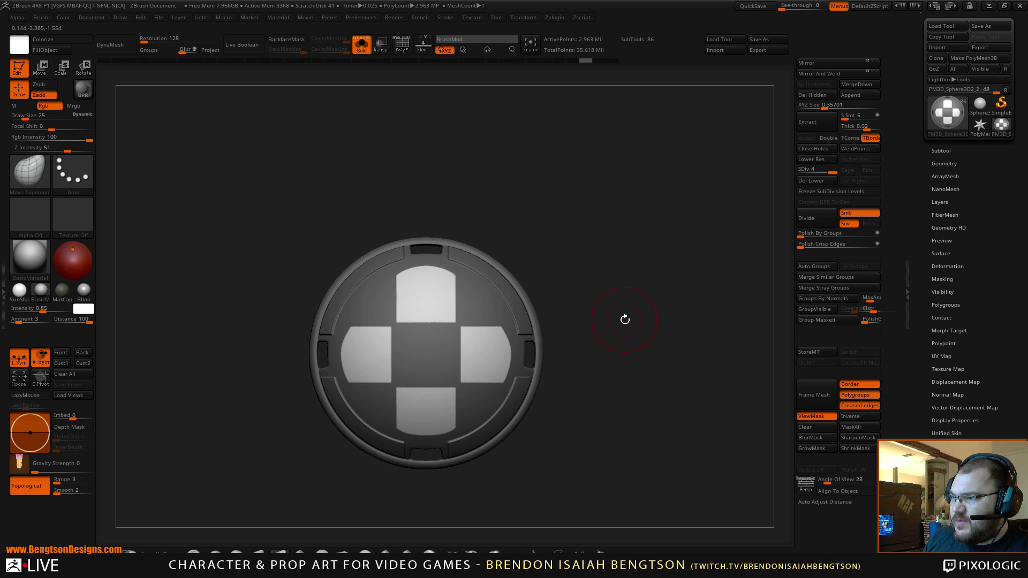
Step: Reduce the Move Topological brush's draw size to 2 for work along the cross mask edges
key(space)
drag(613, 313, 617, 446)
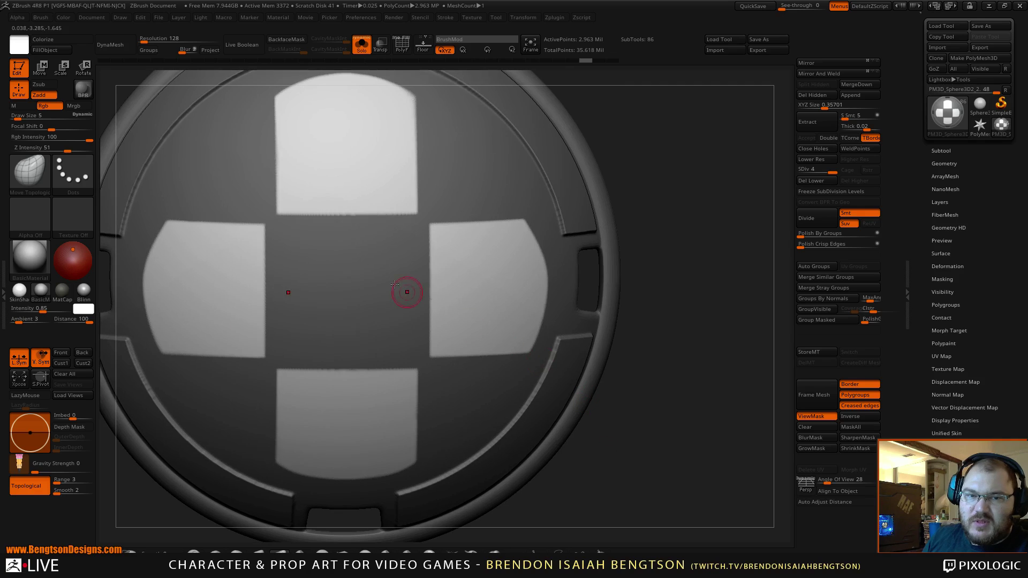
alt+right_drag(290, 271, 461, 323)
right_drag(457, 412, 453, 415)
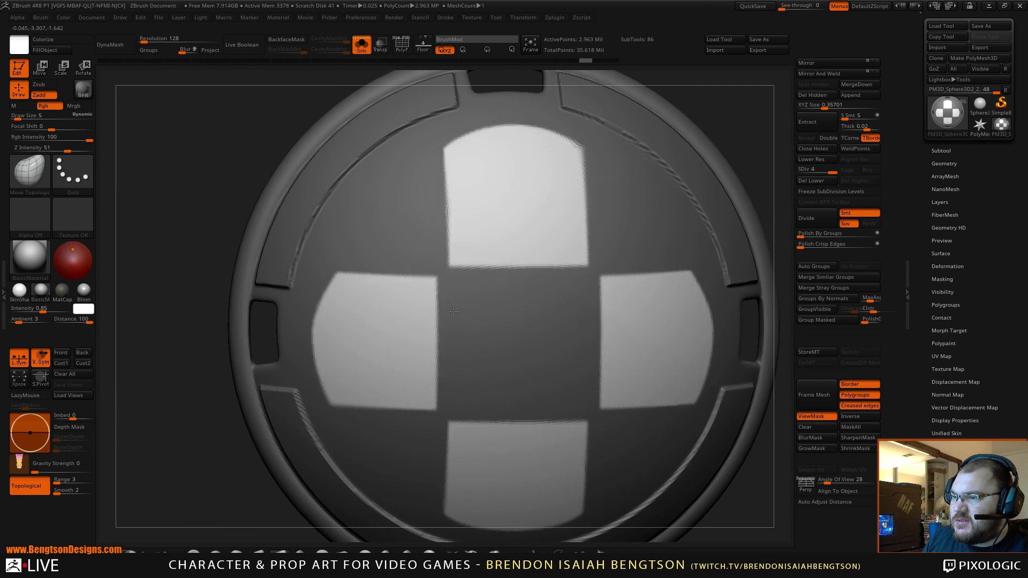
key(space)
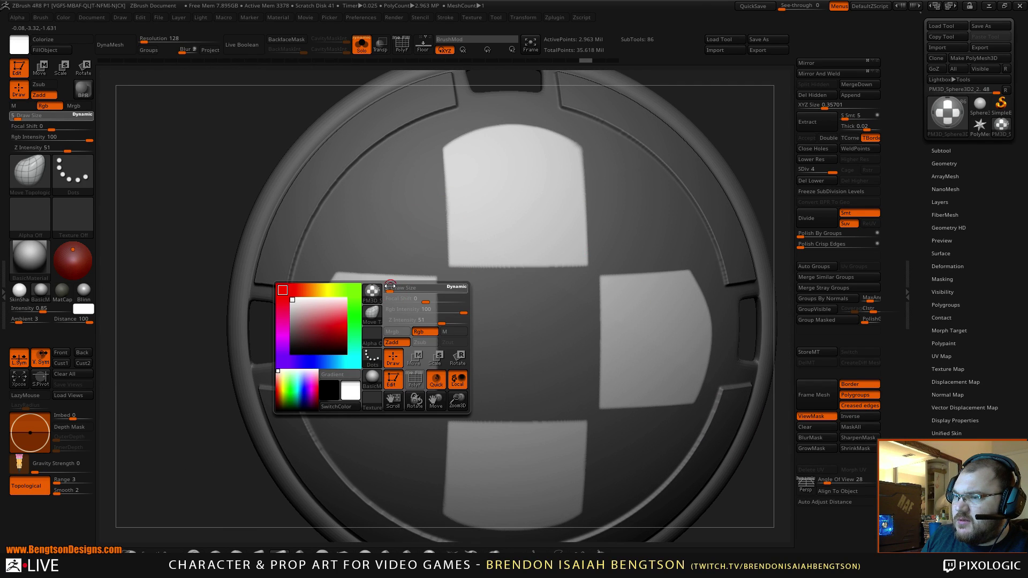
drag(390, 287, 386, 288)
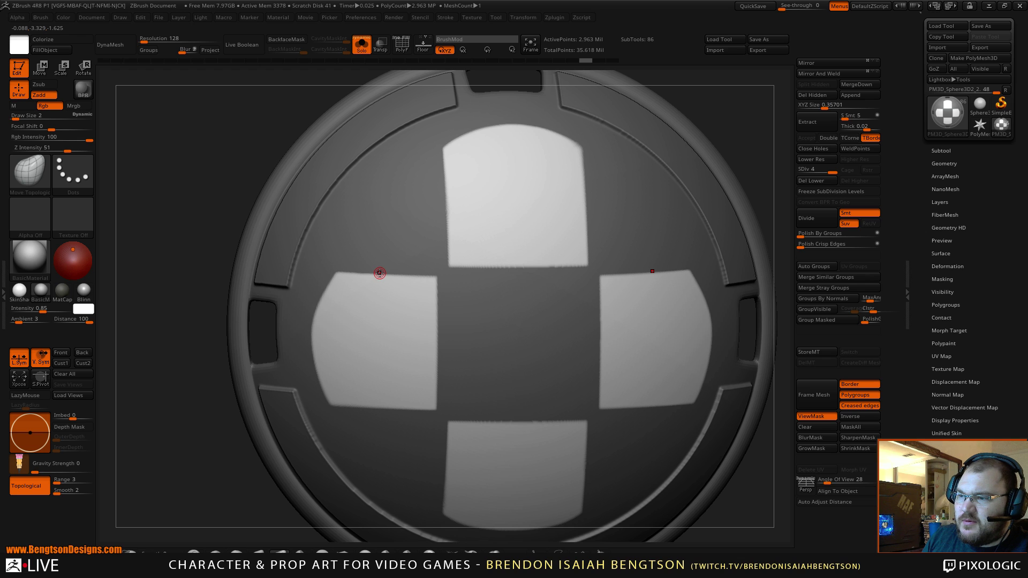
Step: Clear the cross mask from the plate and switch the masking brush to MaskRect
mouse_move(201, 395)
ctrl+mouse_down()
mouse_move(210, 439)
mouse_move(209, 399)
ctrl+mouse_up()
alt+drag(675, 173, 596, 168)
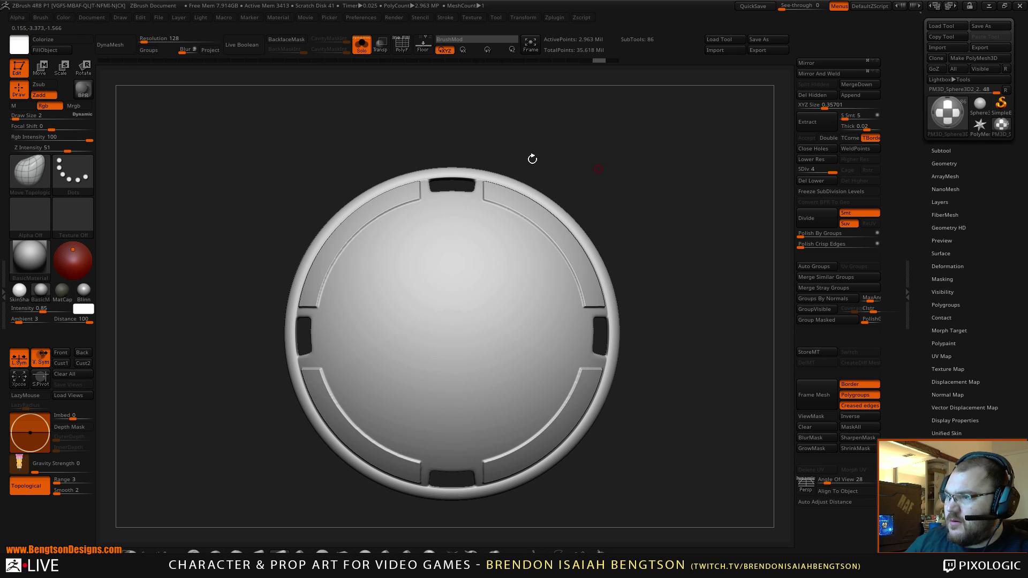
key(ctrl+b)
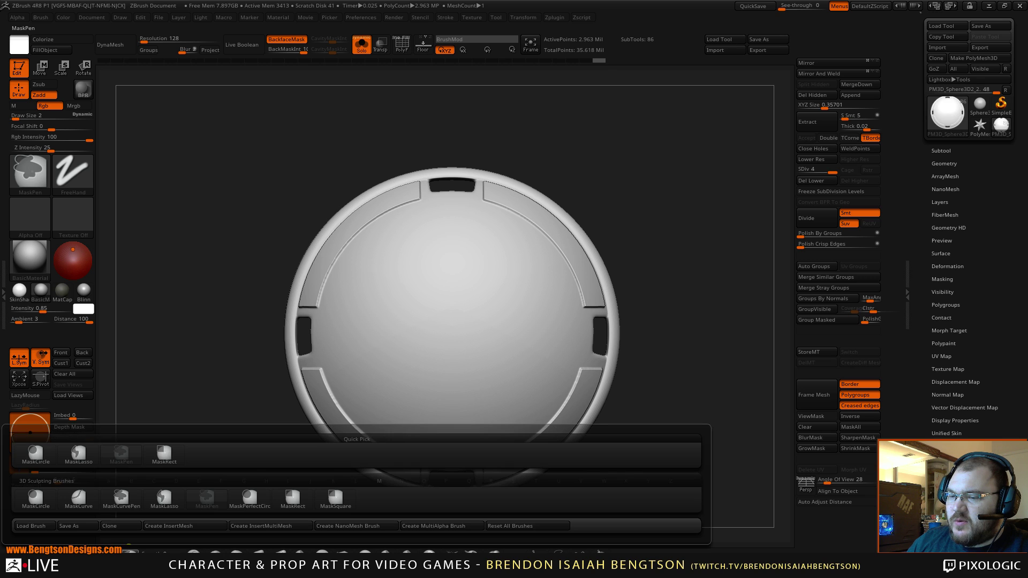
click(291, 499)
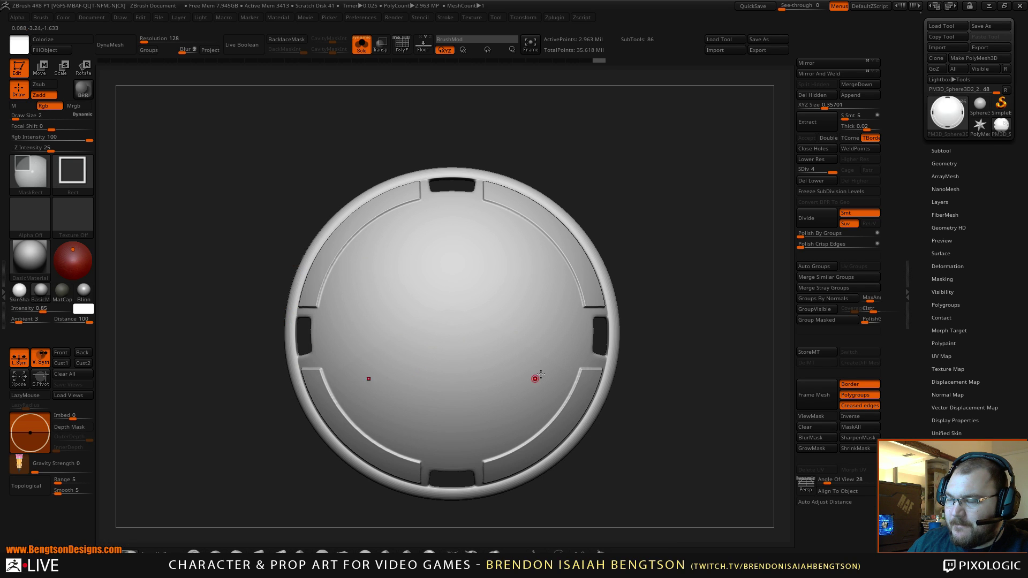
mouse_move(719, 330)
alt+mouse_down()
mouse_move(651, 311)
mouse_move(669, 337)
mouse_move(687, 338)
mouse_move(673, 287)
alt+mouse_up()
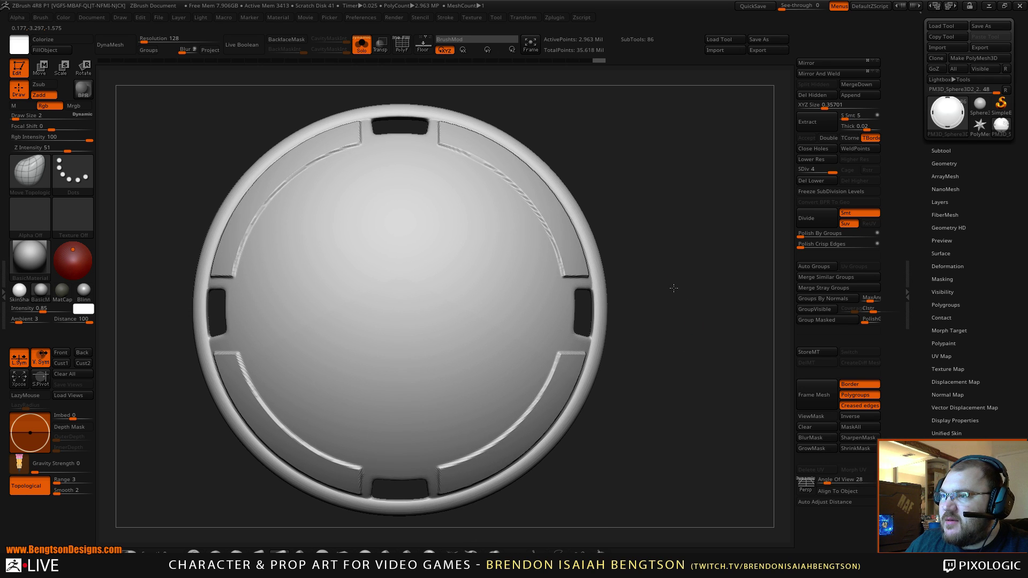
Step: Mask a cross over the belly plate with one vertical and one horizontal rectangular band aligned to the four rim cutouts
mouse_move(347, 97)
ctrl+mouse_down()
mouse_move(457, 498)
mouse_move(455, 529)
mouse_move(444, 521)
ctrl+mouse_up()
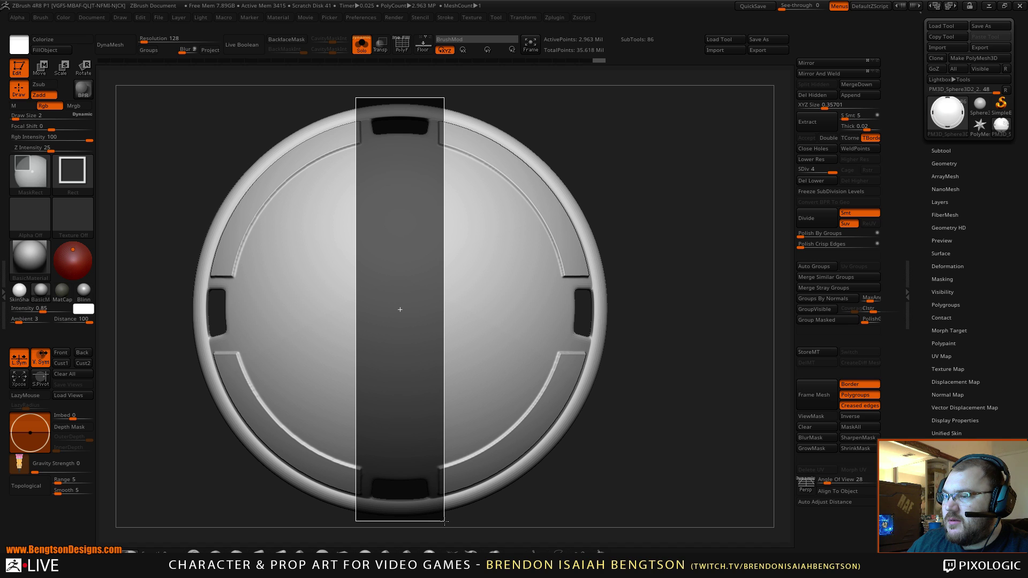
ctrl+drag(444, 520, 445, 520)
ctrl+drag(172, 270, 621, 355)
drag(621, 354, 622, 355)
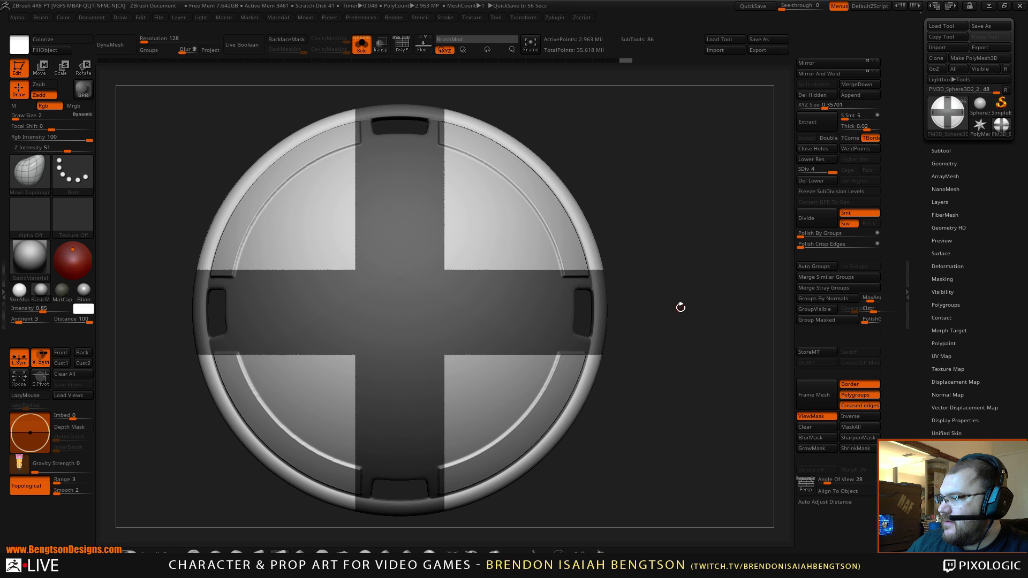
Step: Show the whole character and examine the cross mask on the belly plate from angled and frontal views
key(alt+shift+s)
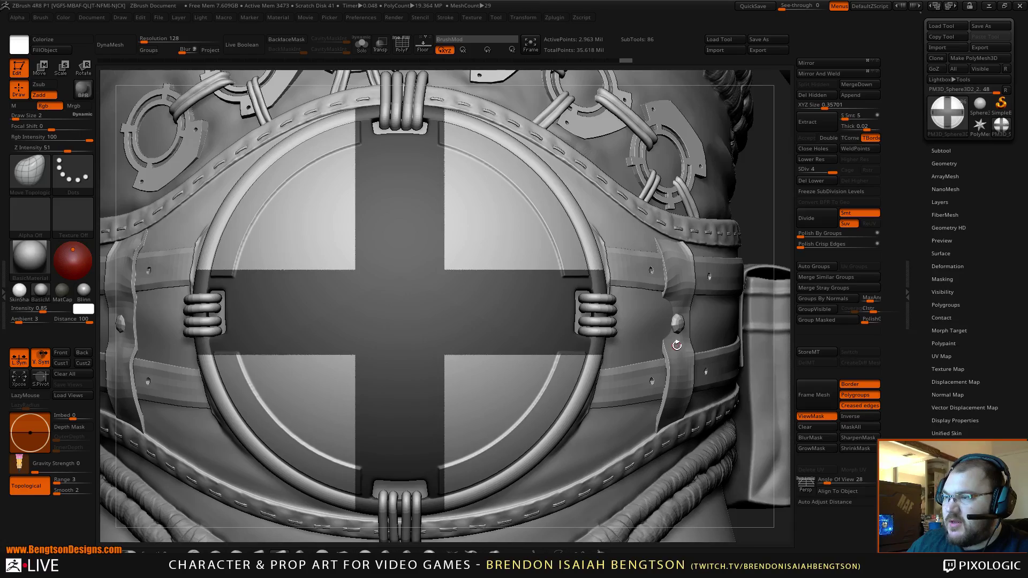
ctrl+right_drag(643, 337, 594, 342)
right_drag(689, 394, 554, 299)
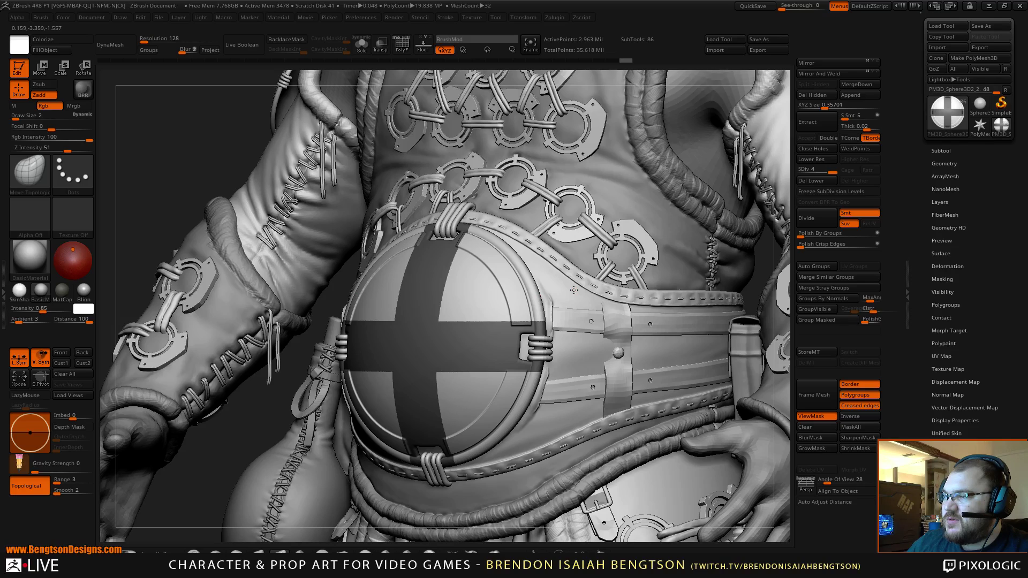
ctrl+click(574, 291)
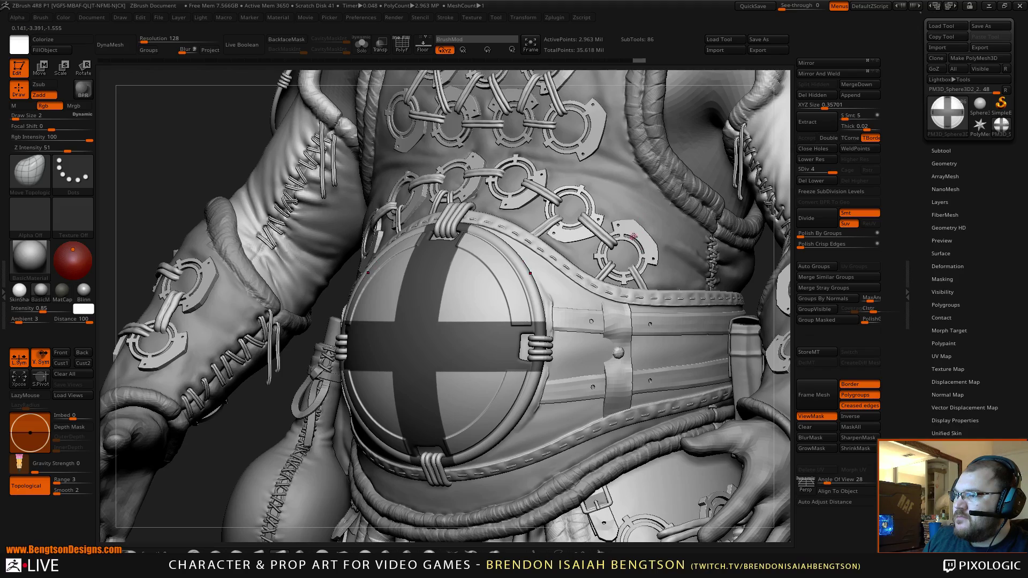
right_drag(644, 320, 698, 317)
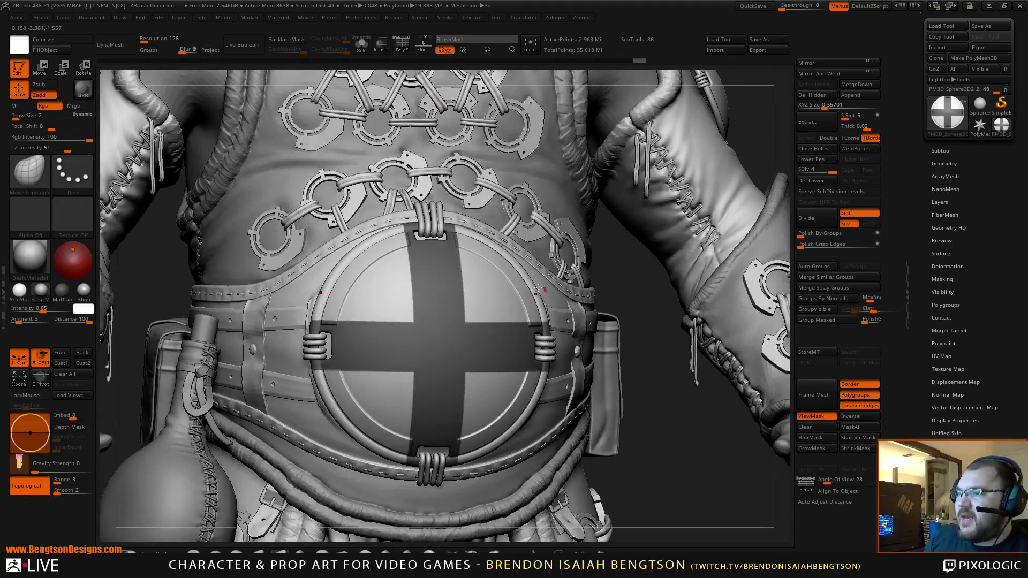
drag(665, 385, 682, 340)
Step: Isolate the belly plate and clear its cross mask
key(alt+s)
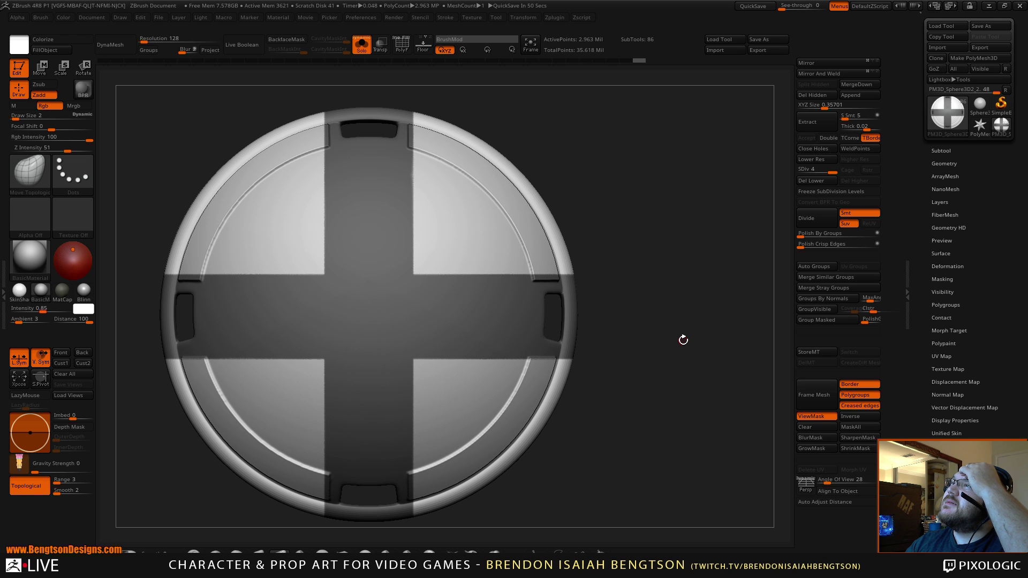
alt+drag(657, 373, 701, 352)
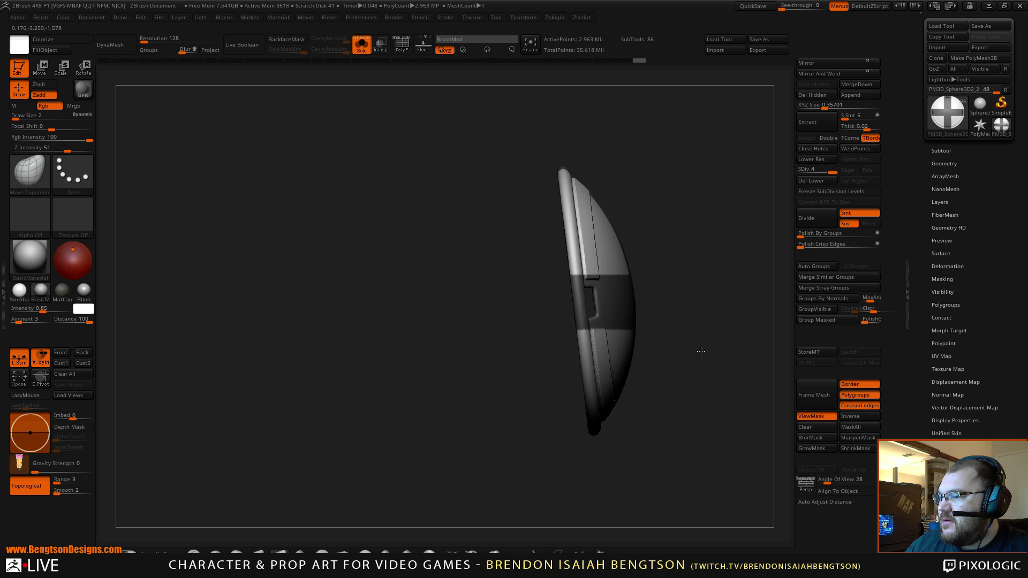
mouse_move(716, 290)
mouse_down()
mouse_move(675, 296)
mouse_move(644, 271)
mouse_move(675, 294)
mouse_up()
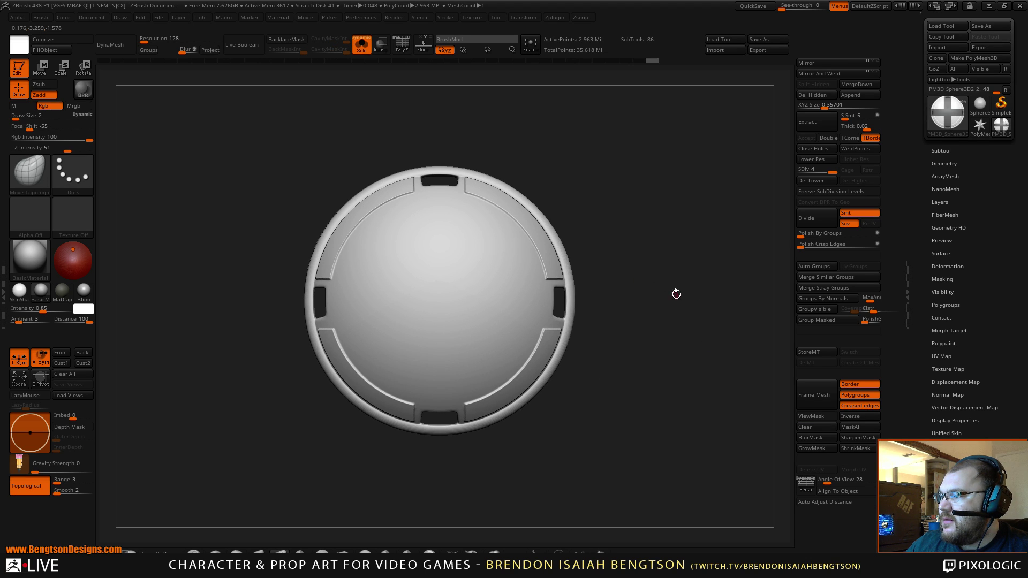
Step: Add a sculpting layer to the plate and name it Rotate
click(939, 203)
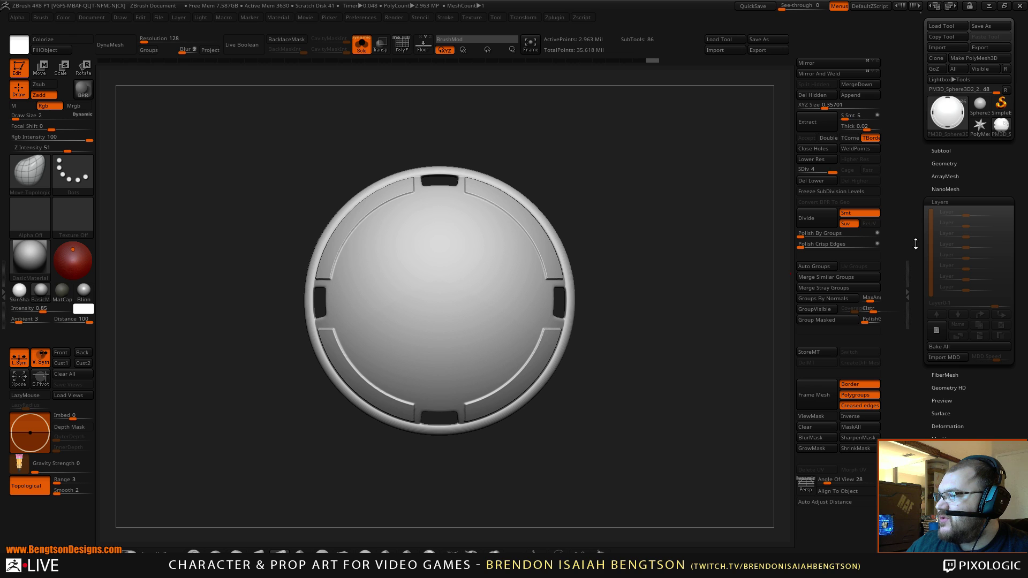
click(941, 331)
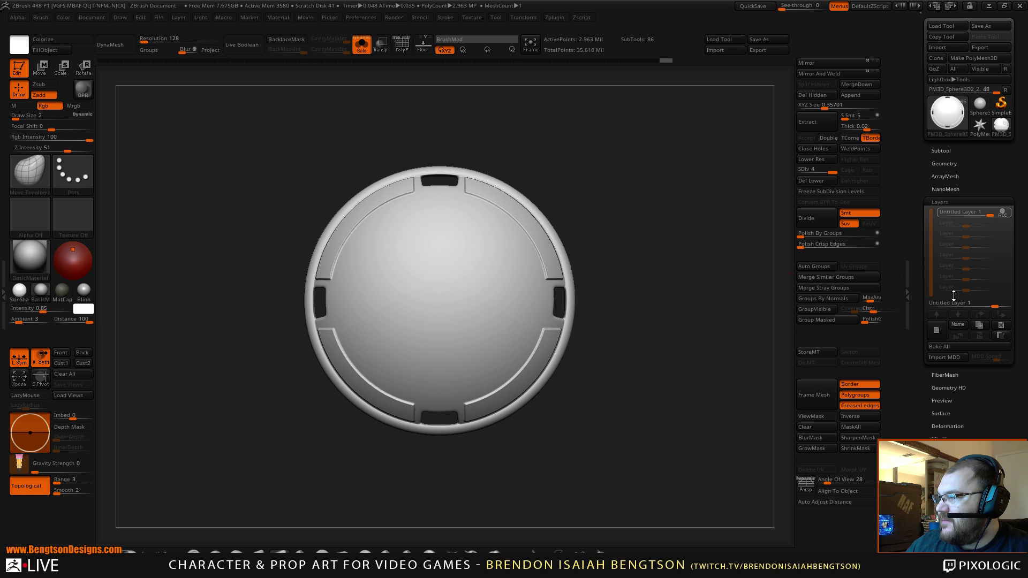
click(959, 324)
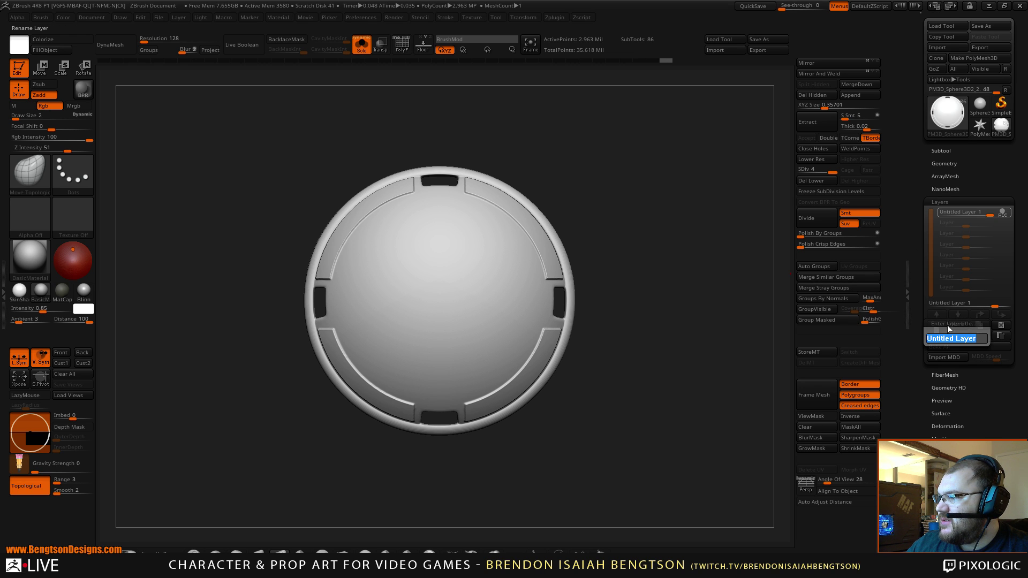
text(R)
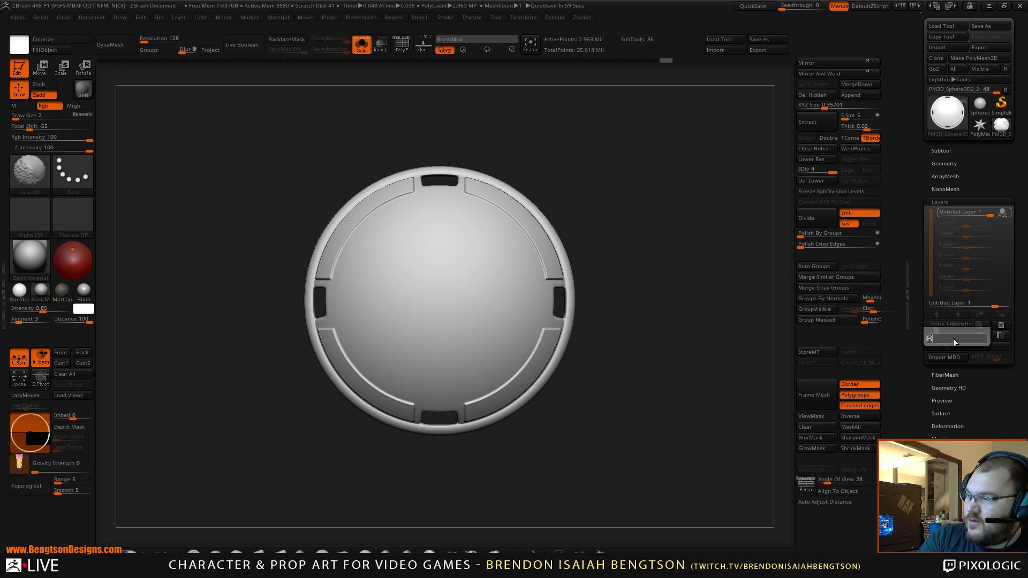
text(otate)
key(Return)
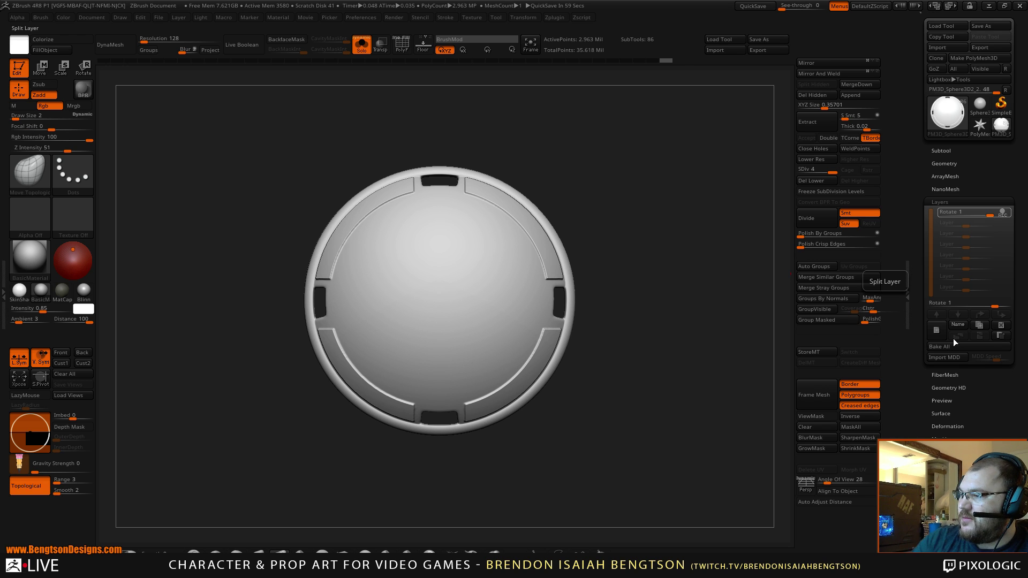
Step: Activate Rotate and centre the gizmo on the plate's unmasked mesh
drag(578, 298, 706, 336)
alt+drag(696, 255, 511, 249)
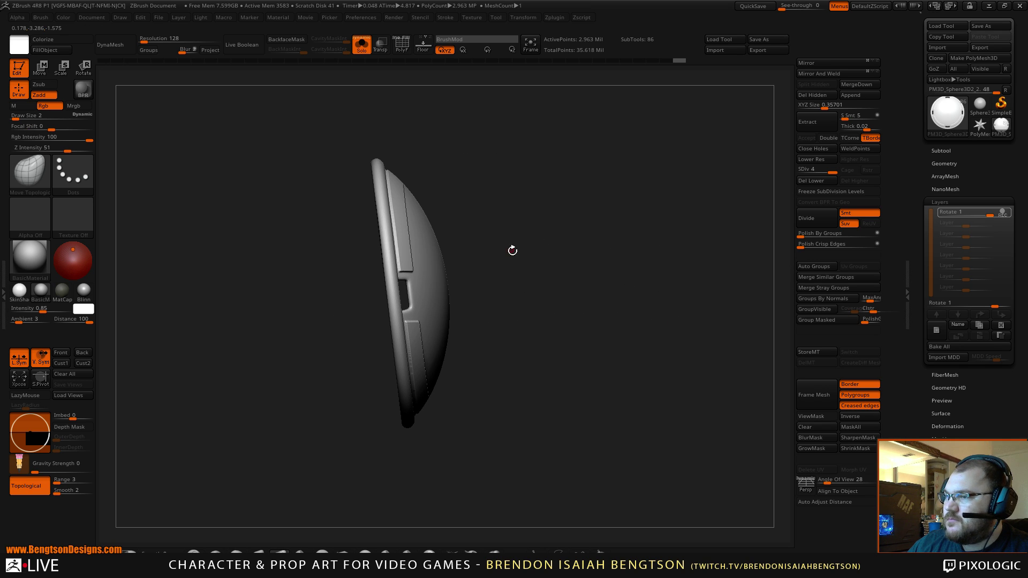
key(r)
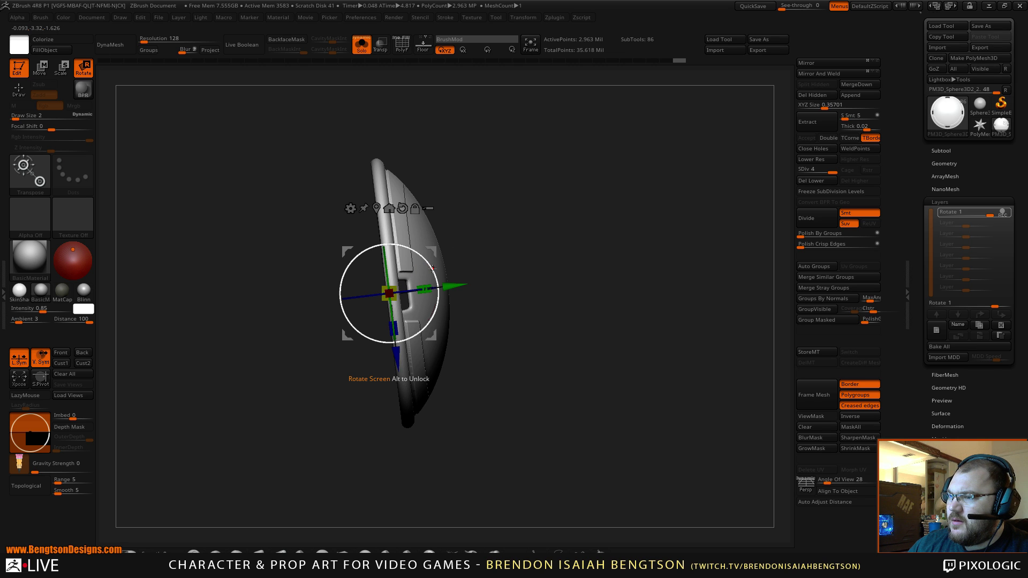
drag(516, 246, 567, 264)
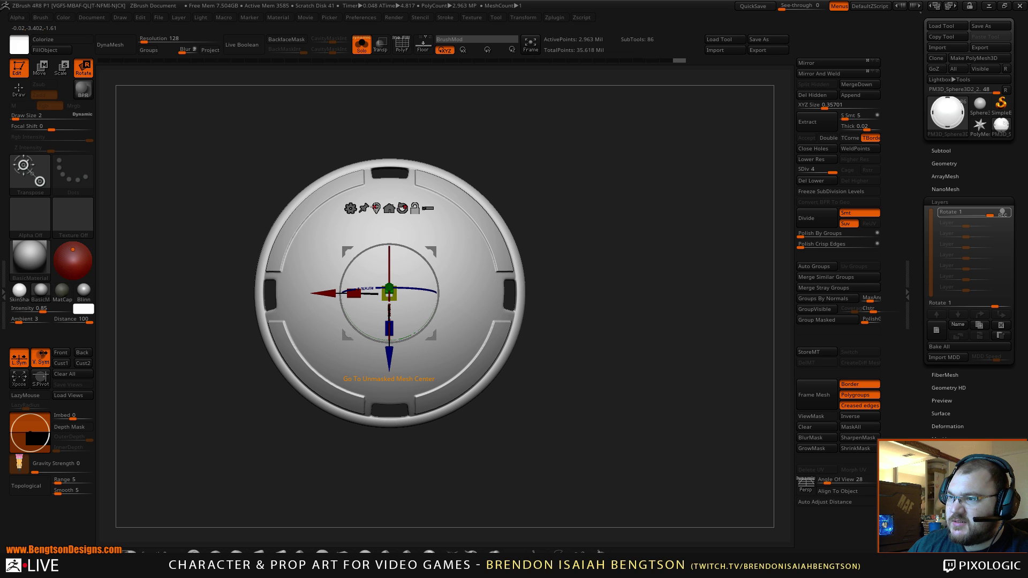
click(377, 209)
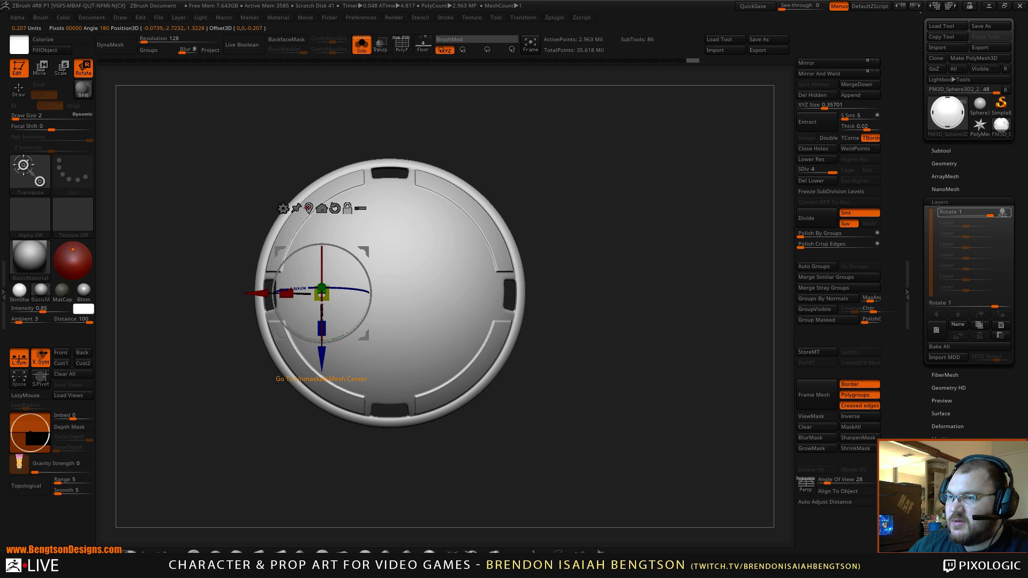
click(309, 208)
drag(508, 182, 552, 197)
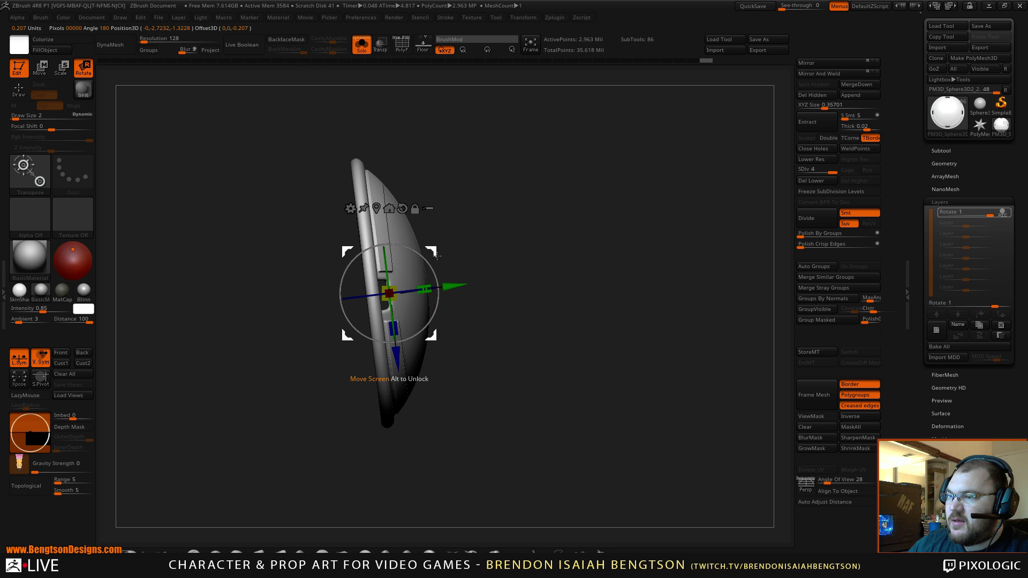
Step: Rotate the plate slightly in side view until it stands upright and faces straight forward
drag(525, 253, 549, 252)
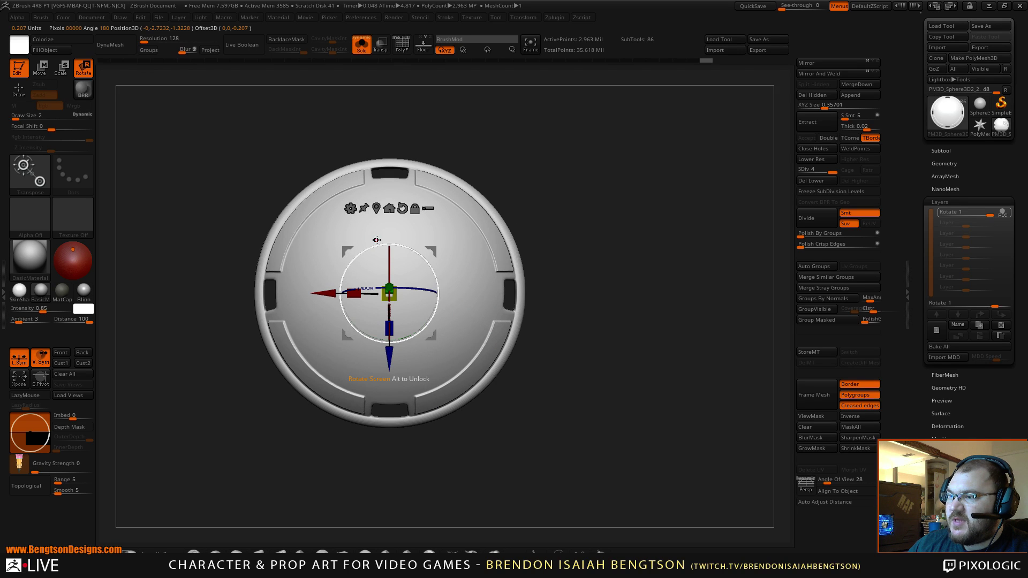
drag(521, 192, 570, 197)
drag(430, 268, 432, 271)
drag(637, 300, 574, 311)
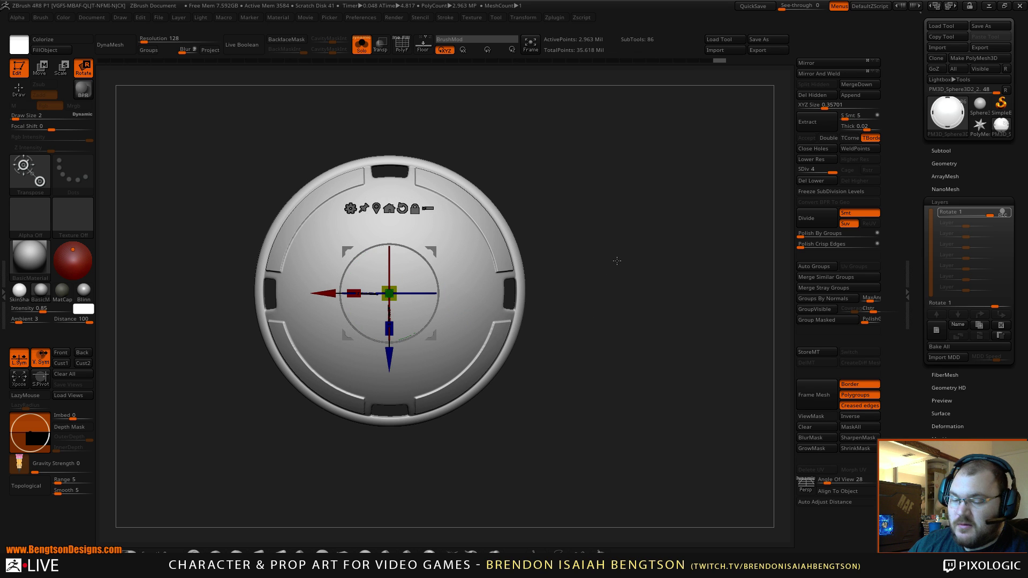
Step: Return to draw mode and add a second sculpting layer named Design
key(q)
click(936, 329)
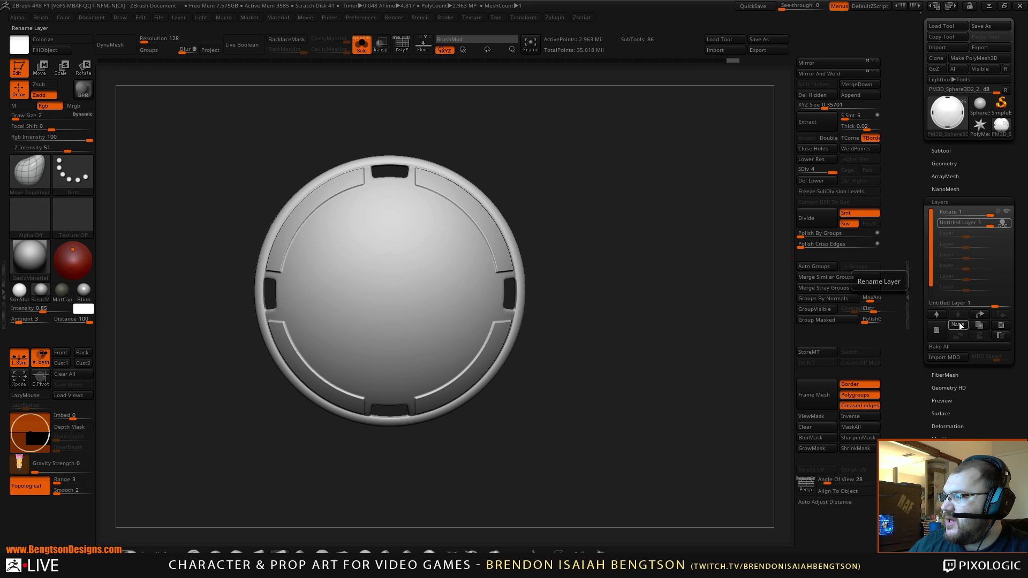
click(958, 323)
text(Dea)
text(ig)
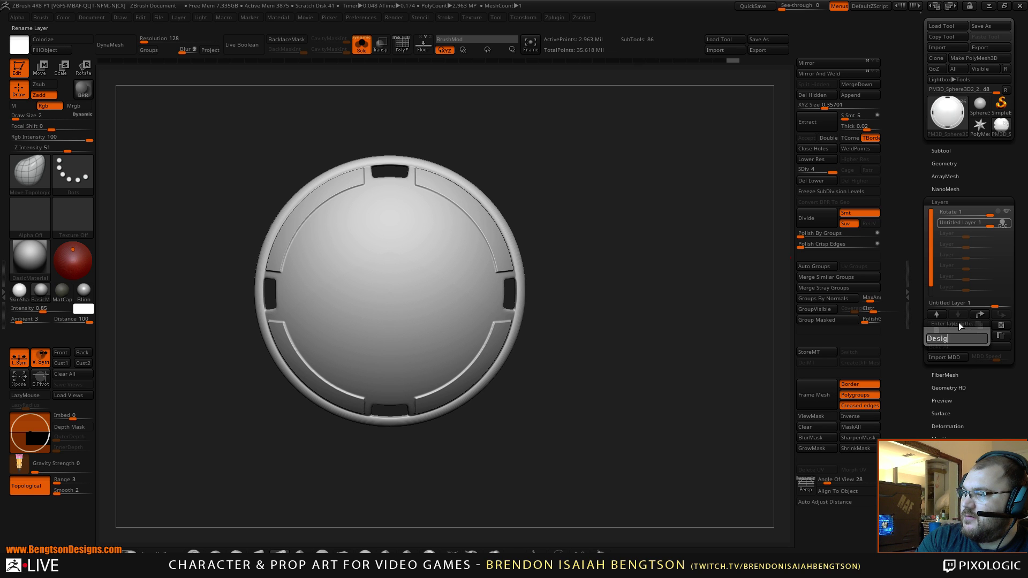
text(n)
key(Return)
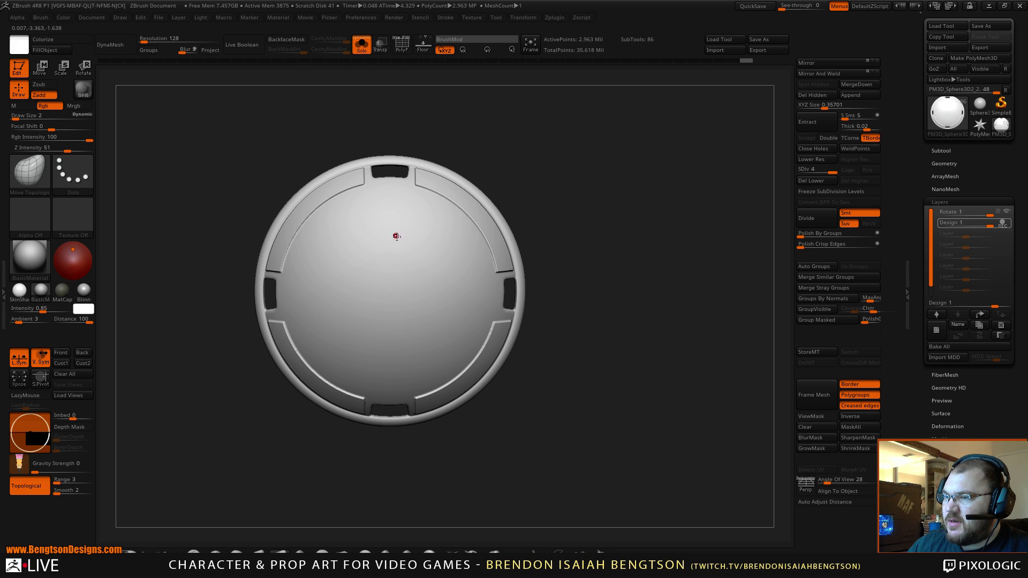
Step: Mask a rectangle just off the plate's centre and invert the mask so only the rectangle stays editable
ctrl+drag(402, 230, 323, 334)
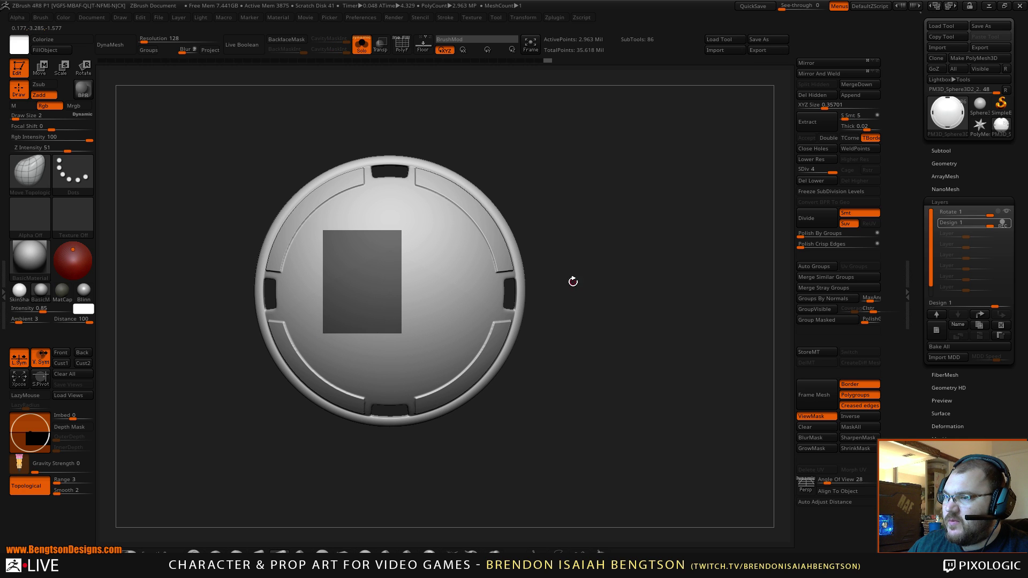
ctrl+click(588, 324)
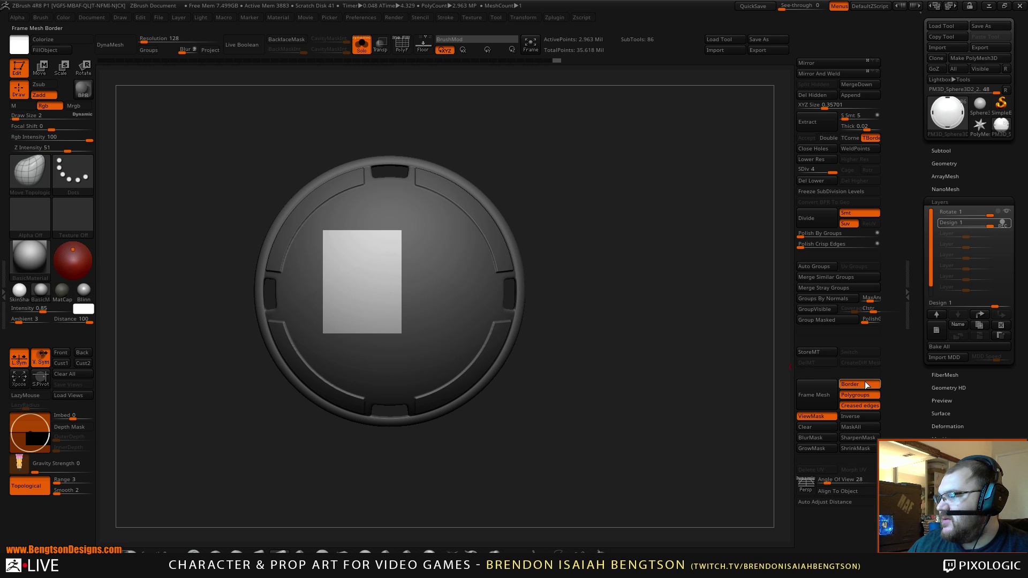
Step: Raise the unmasked rectangle with the Inflate deformation and smooth it with Polish
click(947, 427)
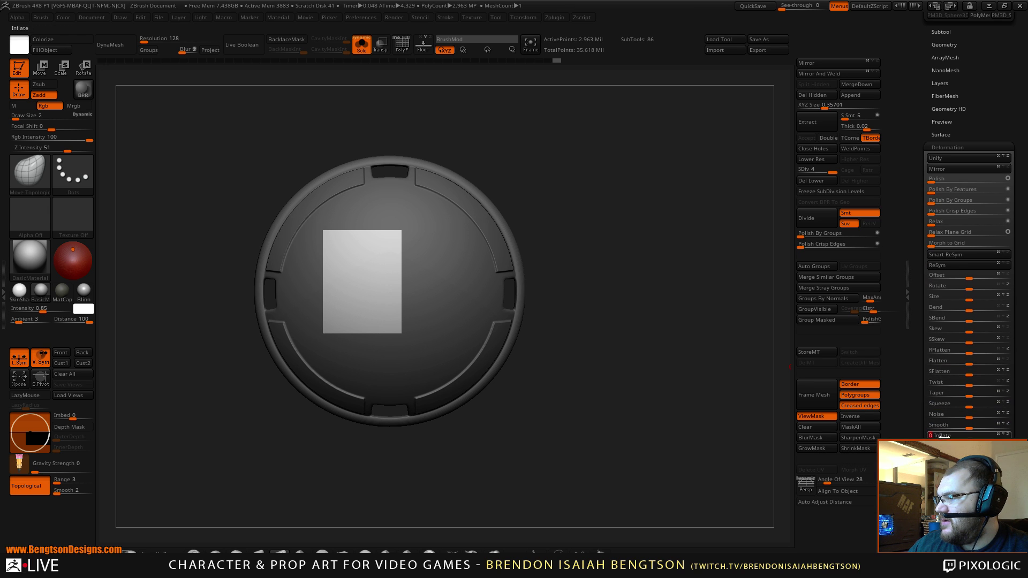
text(1)
key(Return)
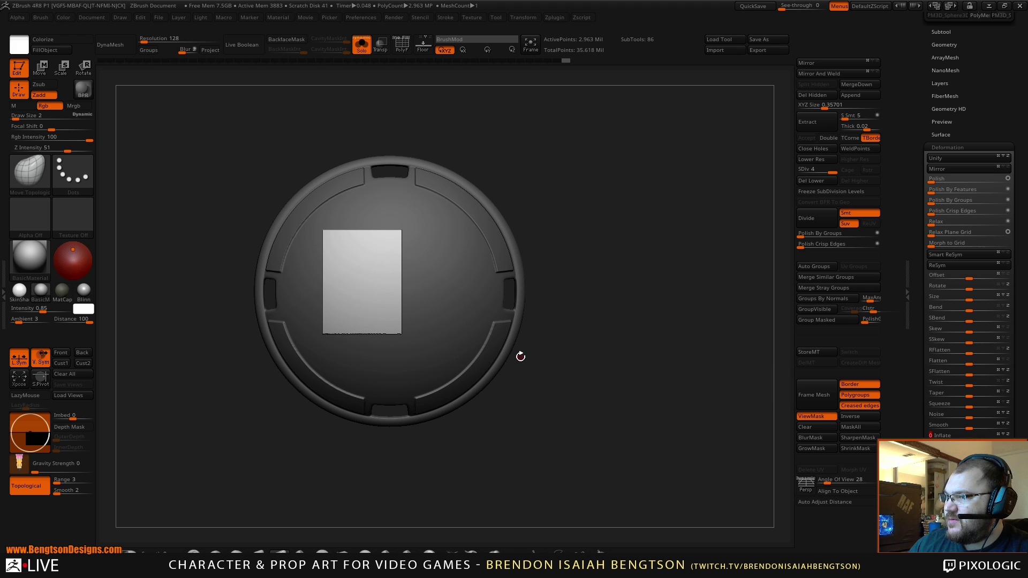
key(ctrl+z)
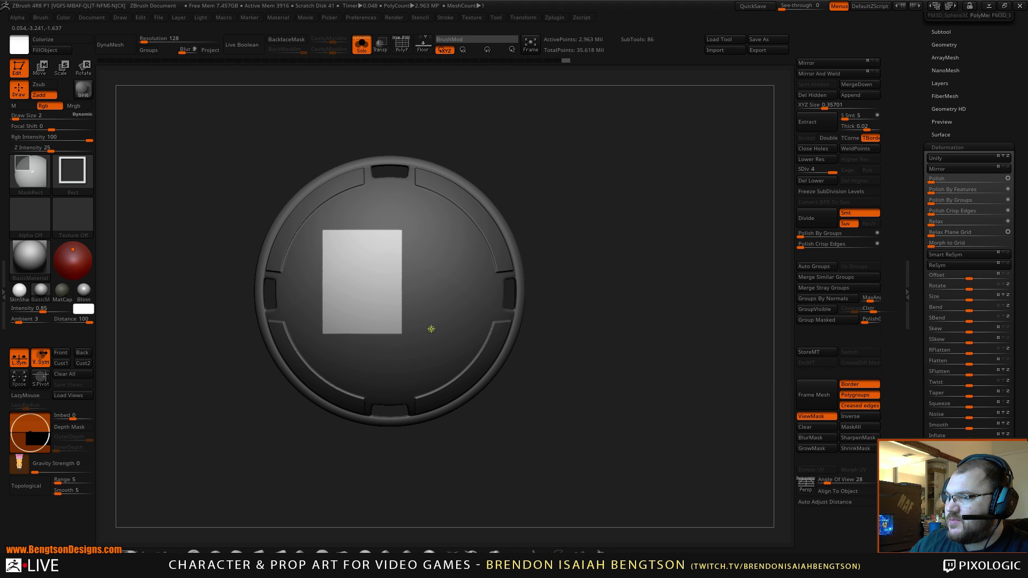
click(947, 435)
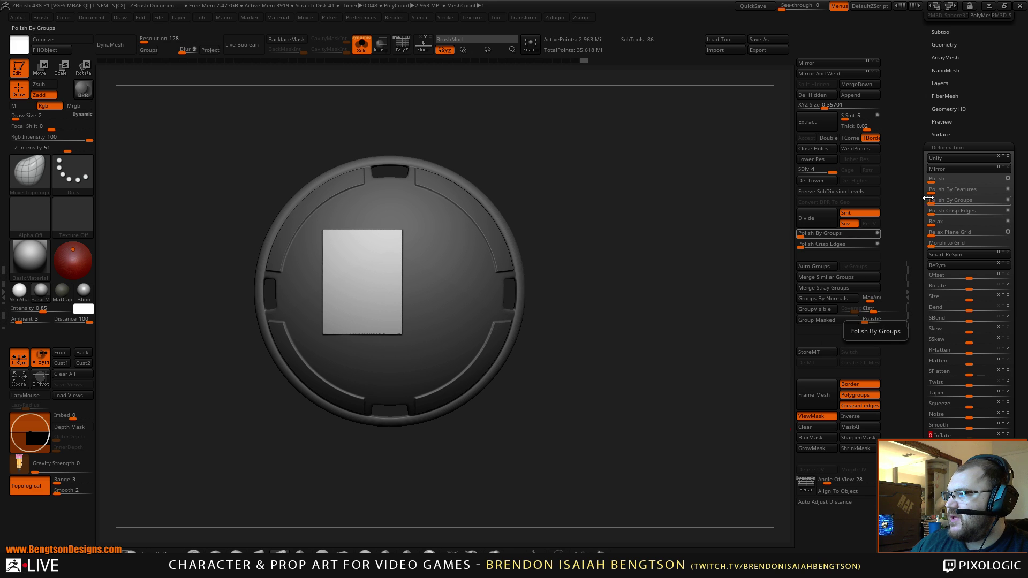
click(934, 179)
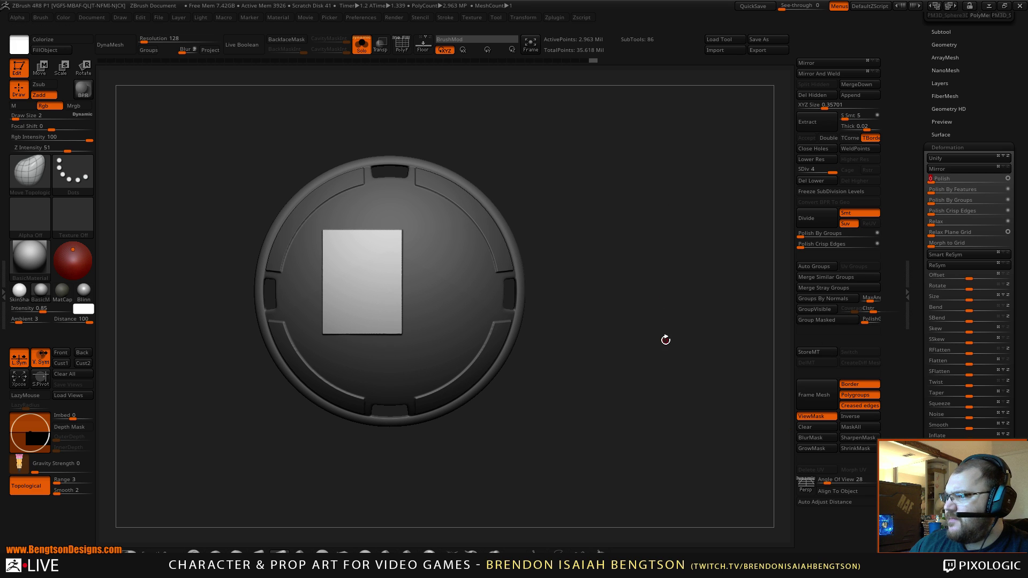
Step: Show the whole character again and turn off the plate's Rotate layer to restore its original tilt
drag(612, 378, 633, 383)
key(alt+s)
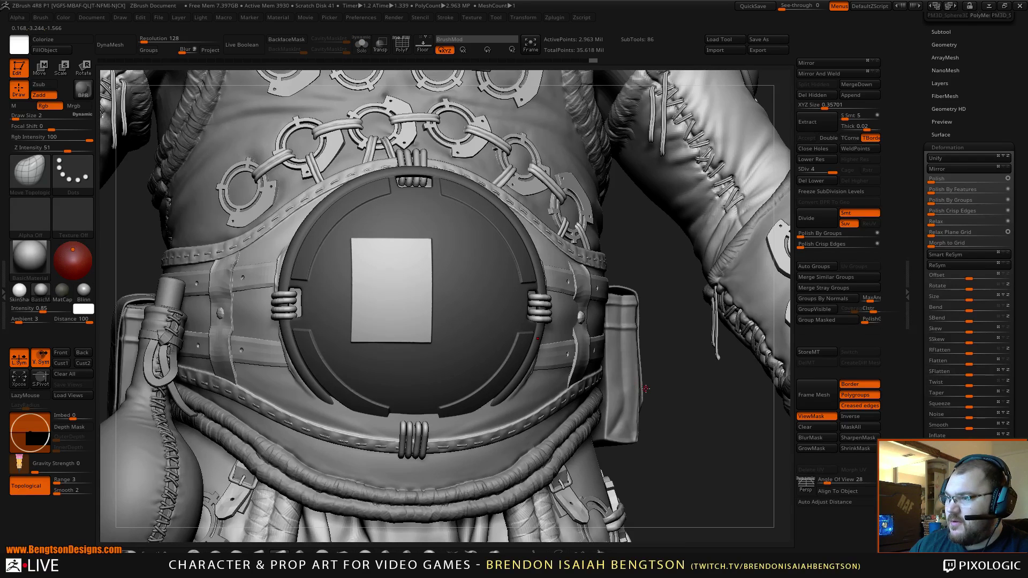
drag(687, 423, 699, 422)
drag(928, 114, 934, 136)
click(944, 134)
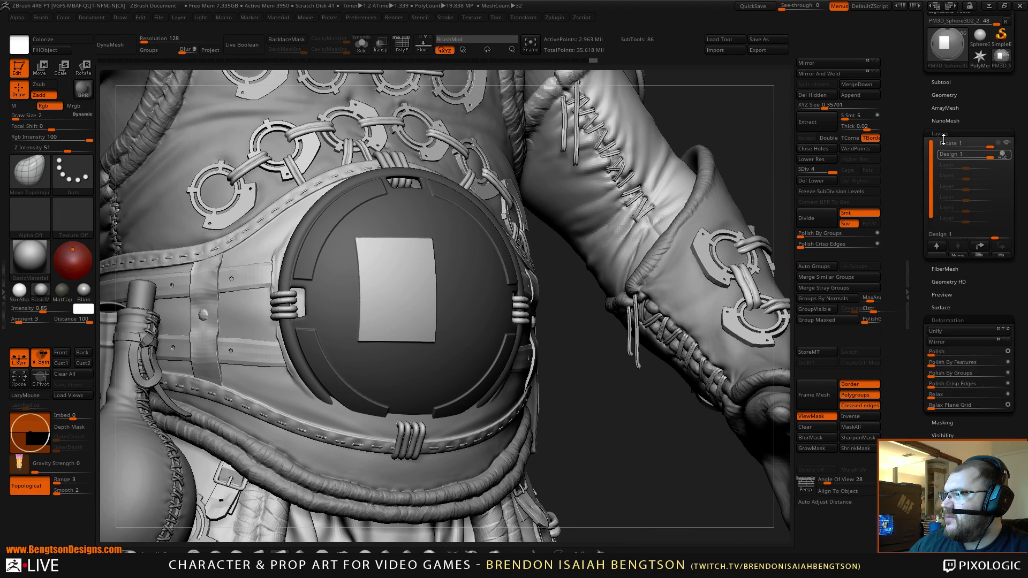
click(1008, 145)
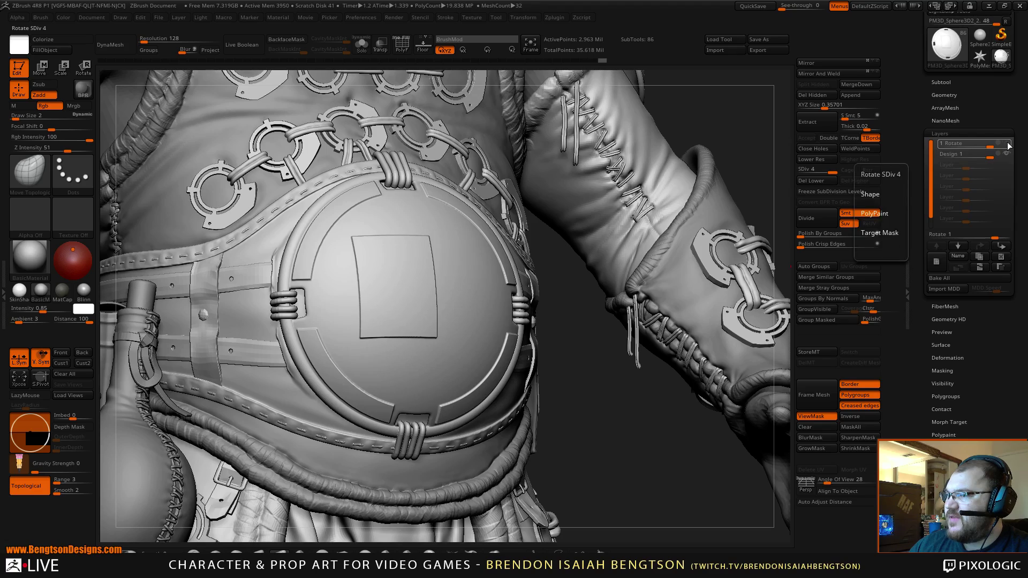
drag(631, 441, 668, 425)
drag(682, 378, 636, 377)
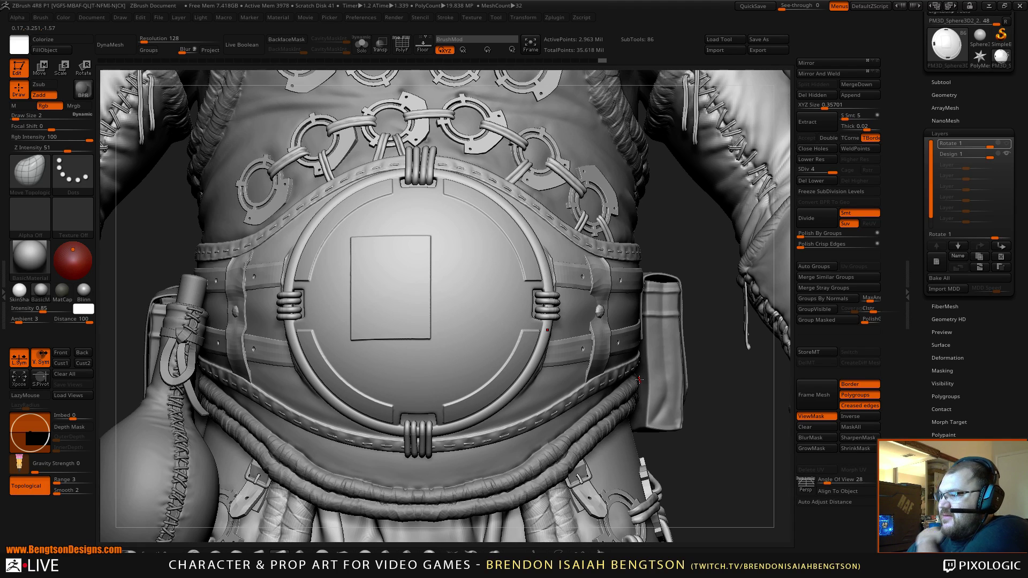
Step: Examine the mesh and polygroups of the waist rope, leg panels and pants below the belly plate
alt+drag(722, 448, 694, 186)
alt+click(470, 284)
click(469, 284)
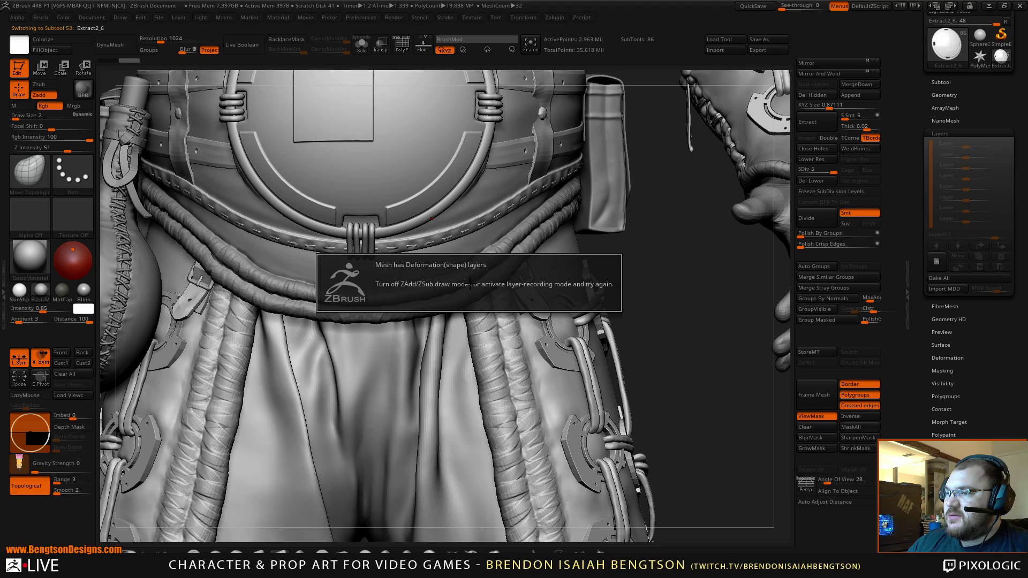
click(707, 269)
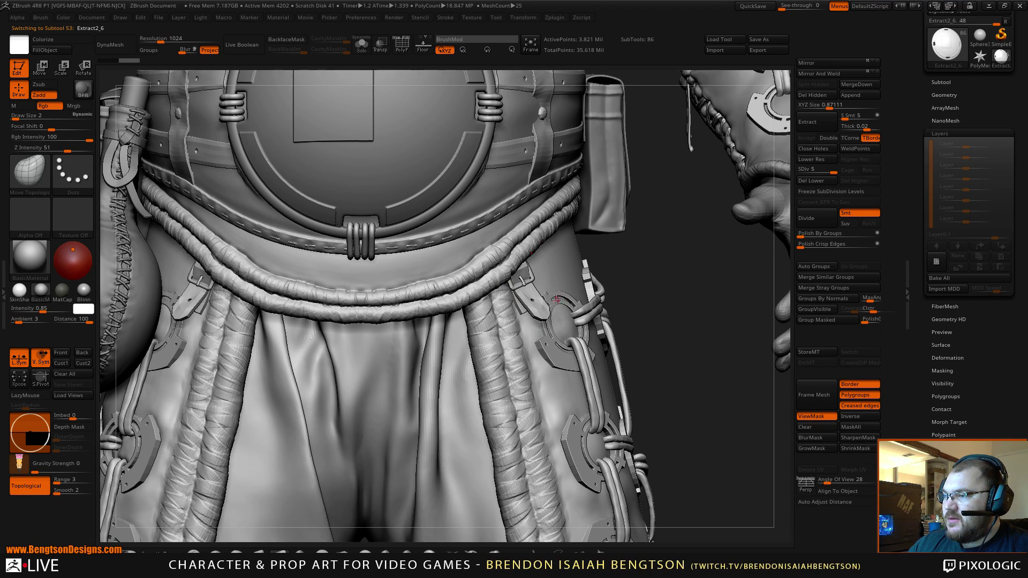
alt+click(509, 348)
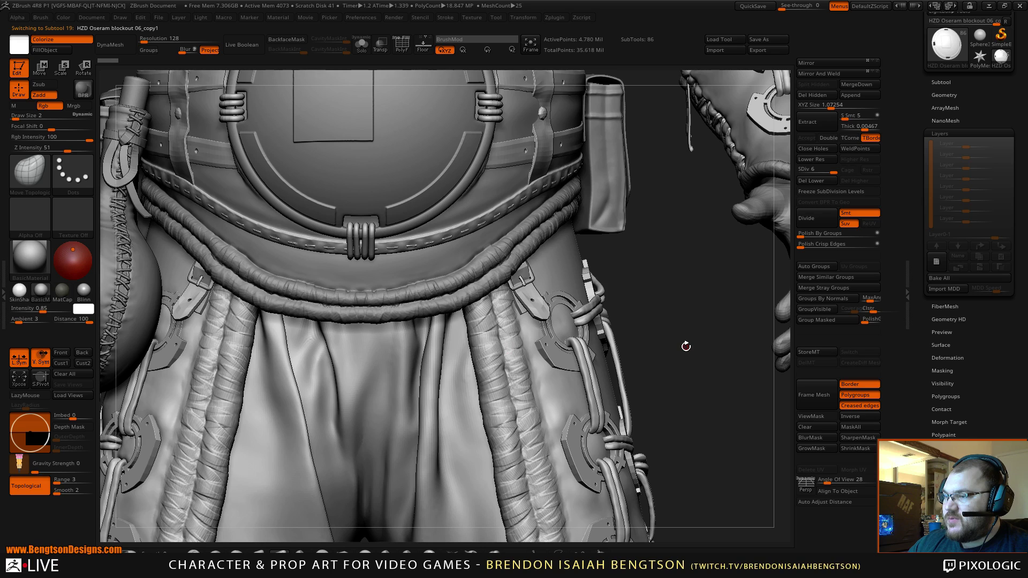
key(shift+f)
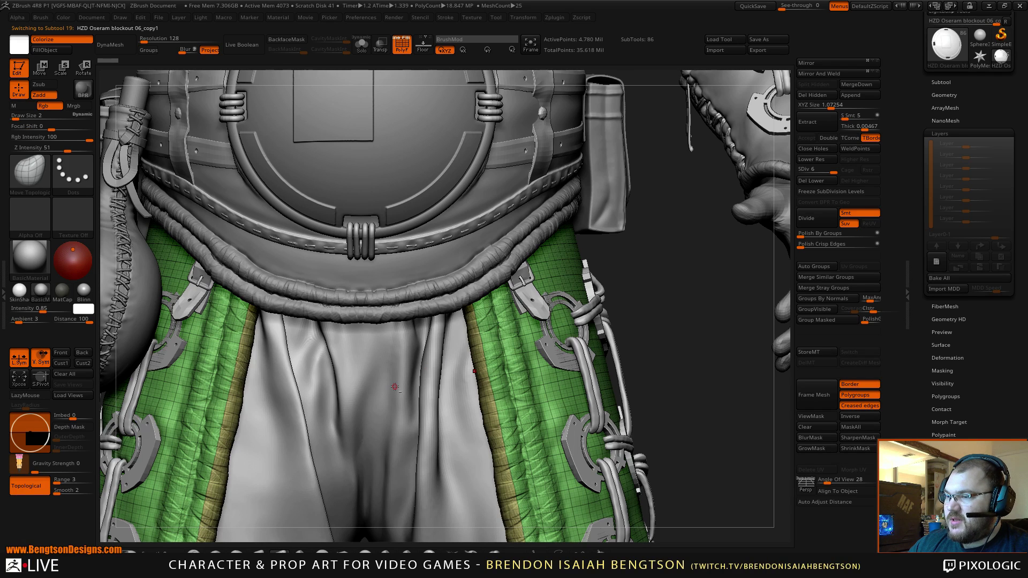
alt+click(408, 372)
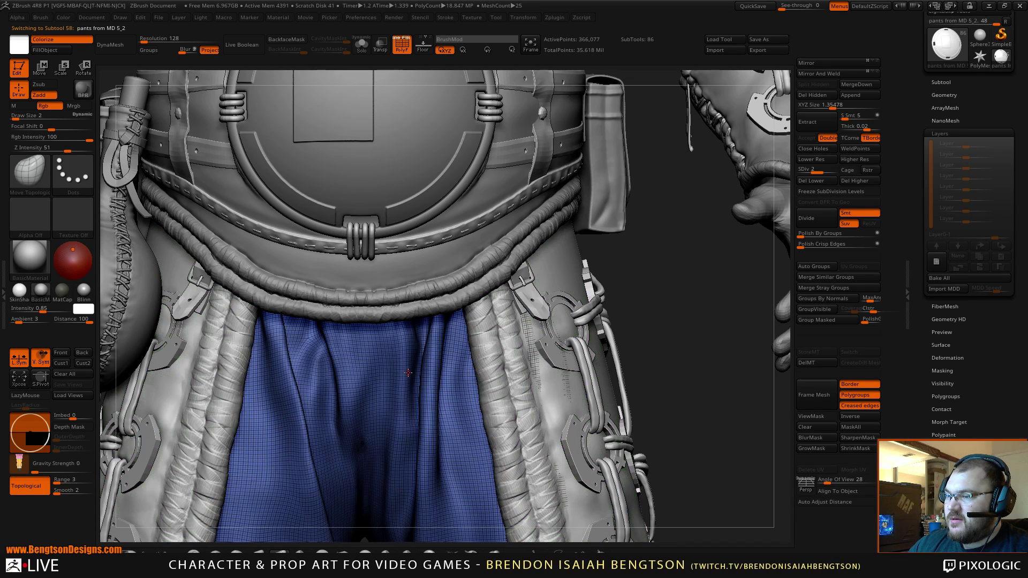
drag(650, 326, 631, 345)
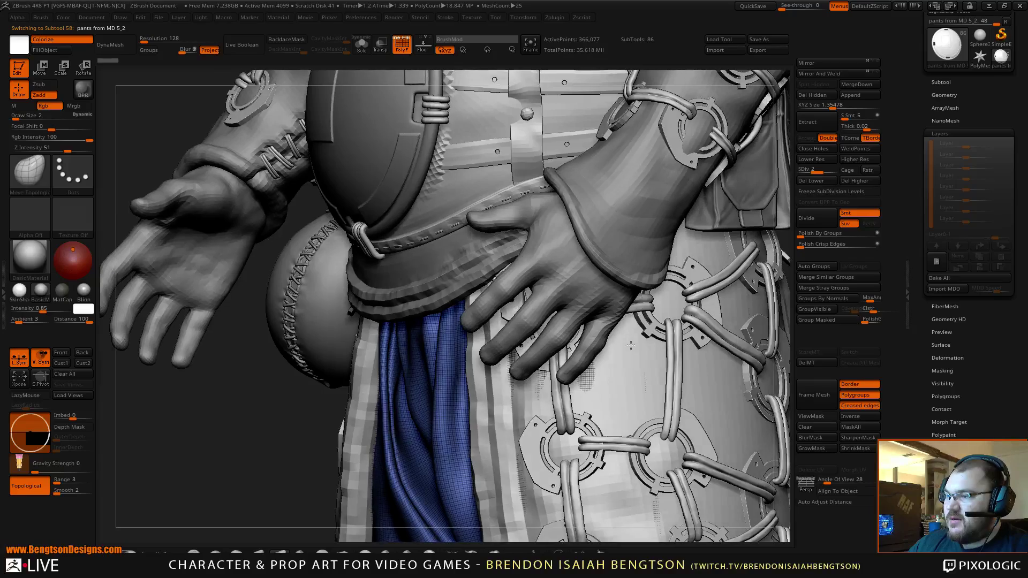
Step: Examine the leg lacing, forearm bracers and body mesh from the front and in three-quarter view
alt+click(679, 359)
right_drag(655, 408, 684, 395)
ctrl+right_drag(654, 322, 646, 156)
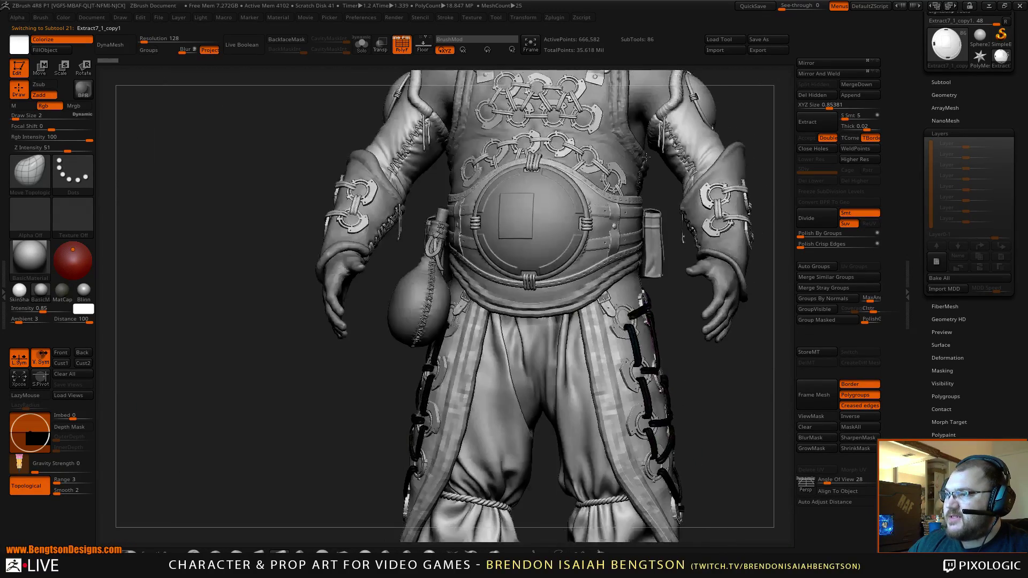
drag(646, 157, 673, 204)
alt+right_drag(645, 225, 512, 267)
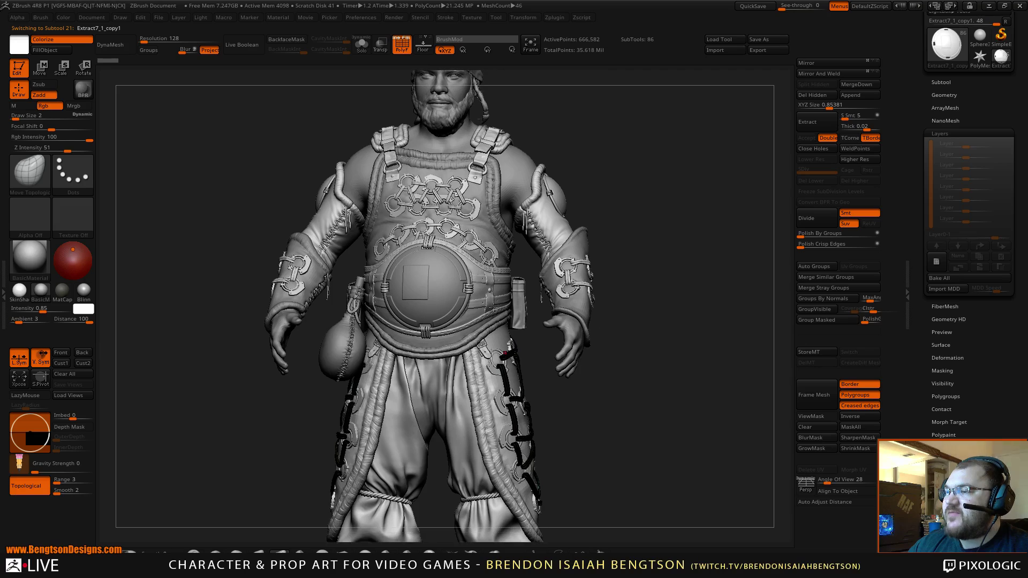
drag(660, 254, 595, 257)
alt+click(582, 240)
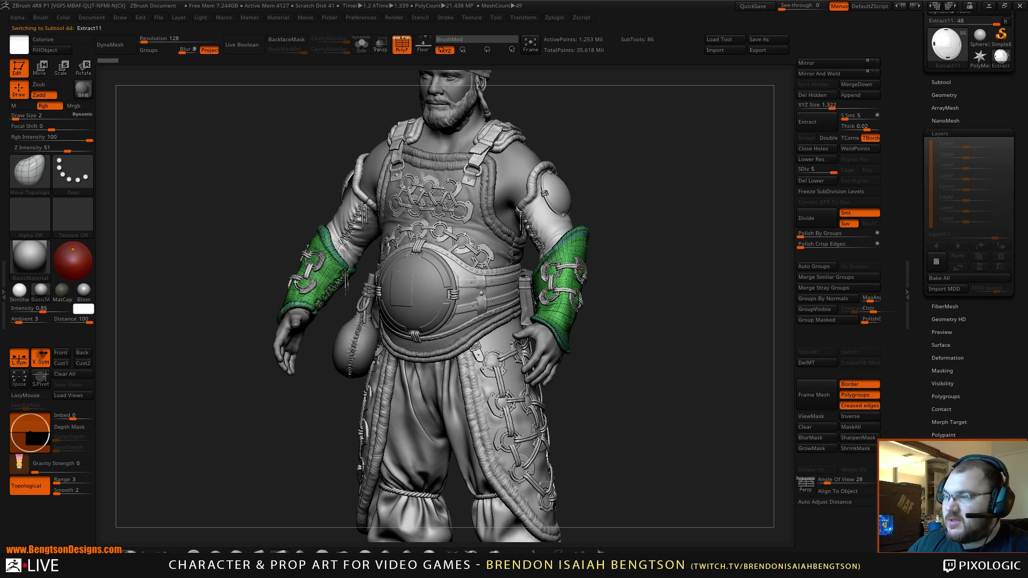
alt+click(491, 207)
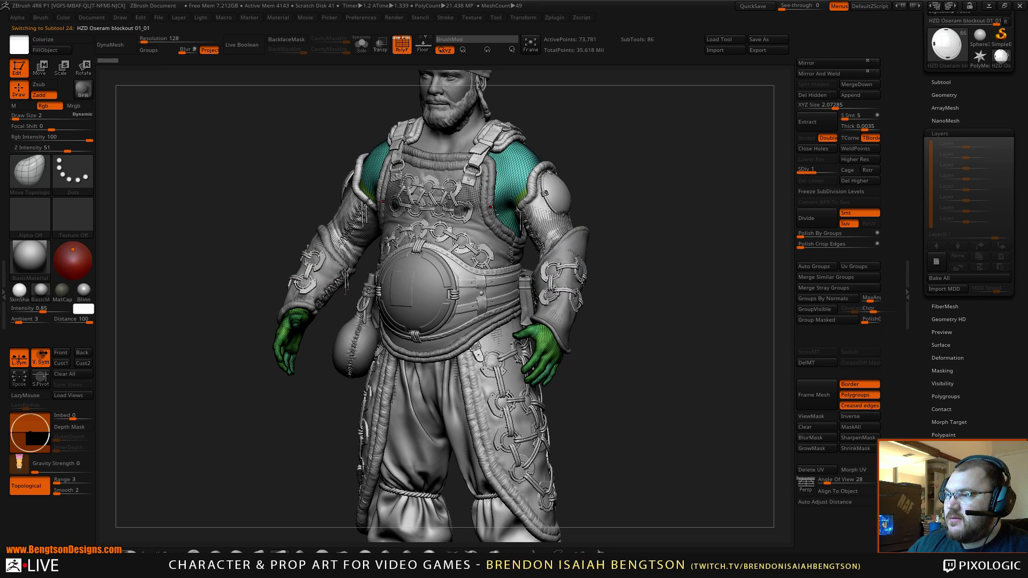
shift+drag(679, 289, 624, 503)
alt+drag(283, 495, 514, 333)
Step: Select the belly plate, turn its Rotate layer on, and isolate the plate with the polyframe display off
alt+click(481, 348)
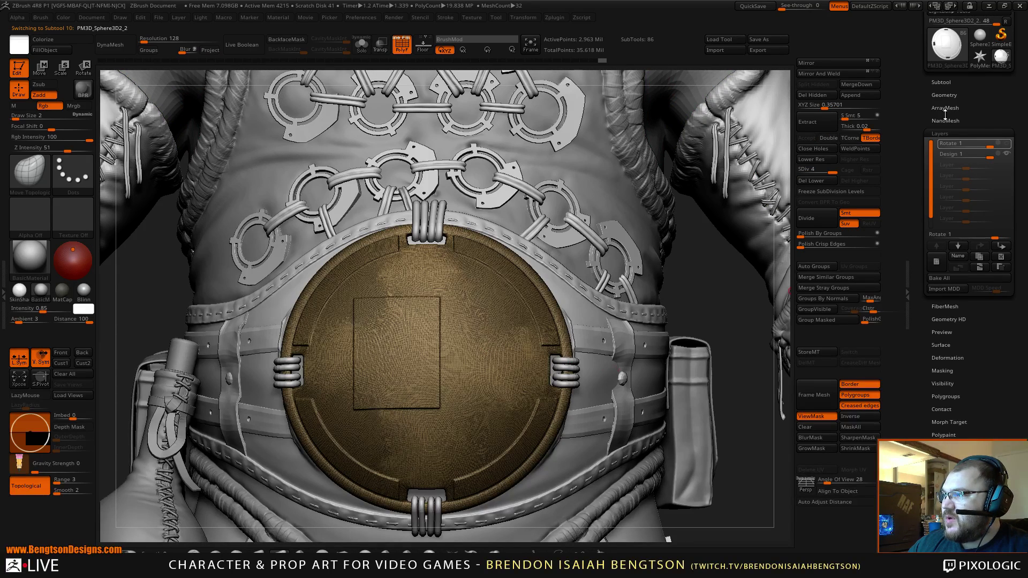
click(1005, 144)
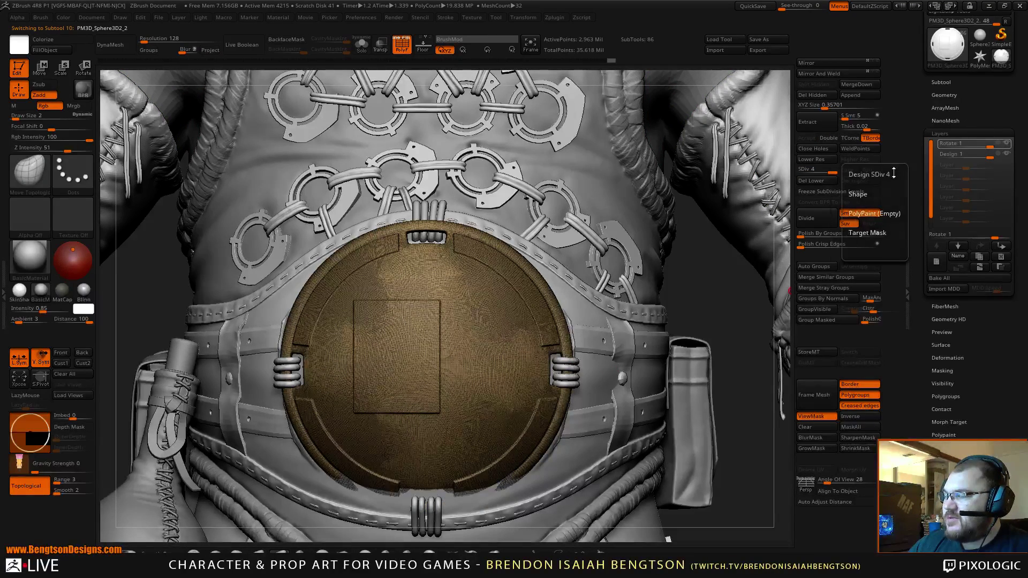
key(alt+s)
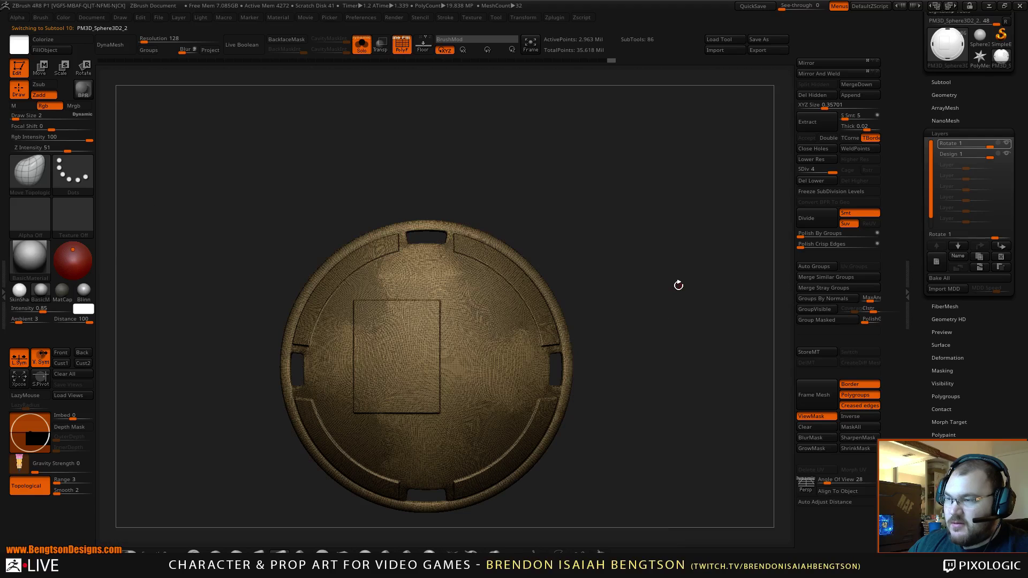
key(shift)
key(shift+f)
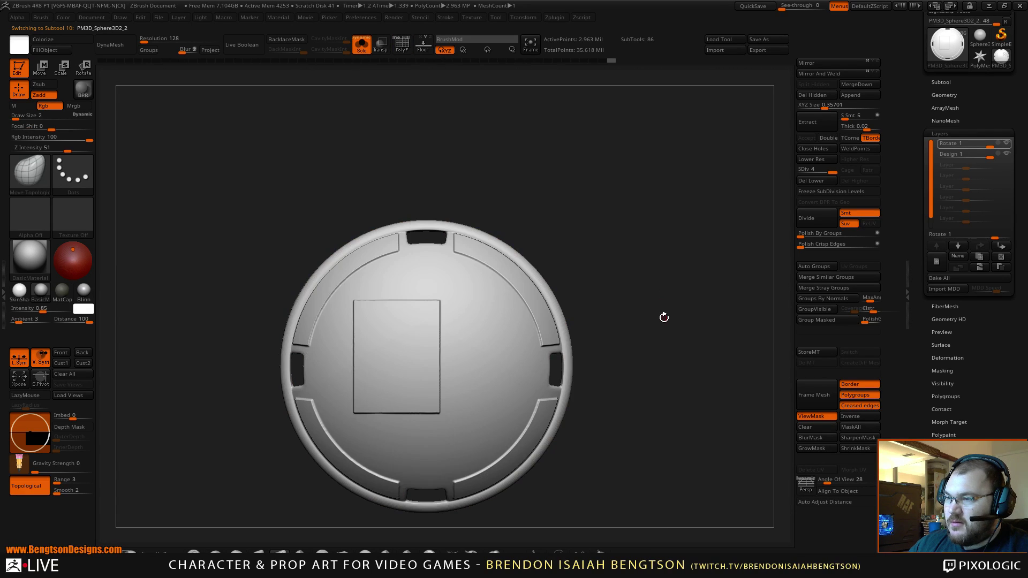
Step: Undo the raised rectangle on the plate's Design layer and clear its rectangular mask
key(ctrl+z)
key(ctrl+z)
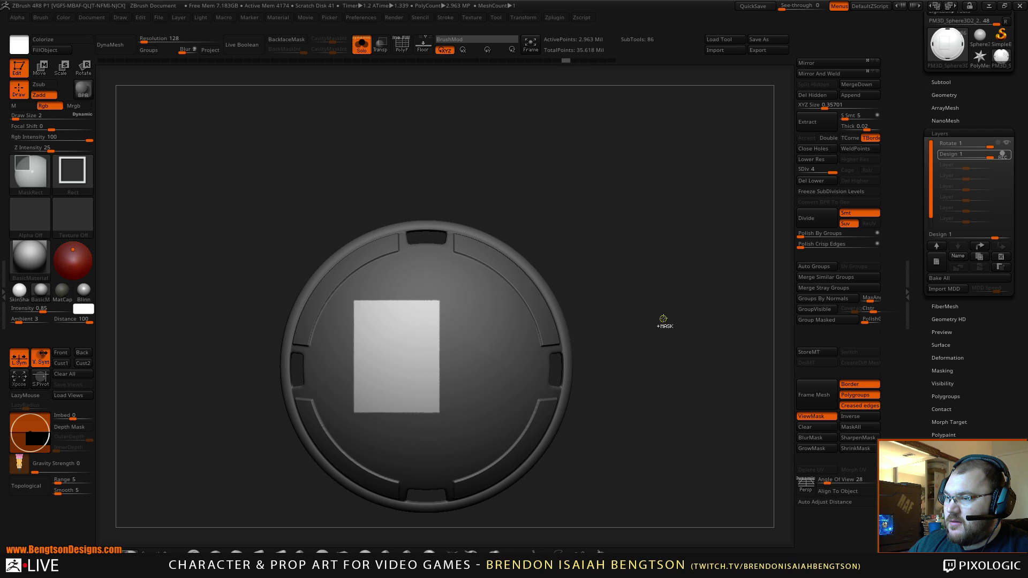
ctrl+click(663, 319)
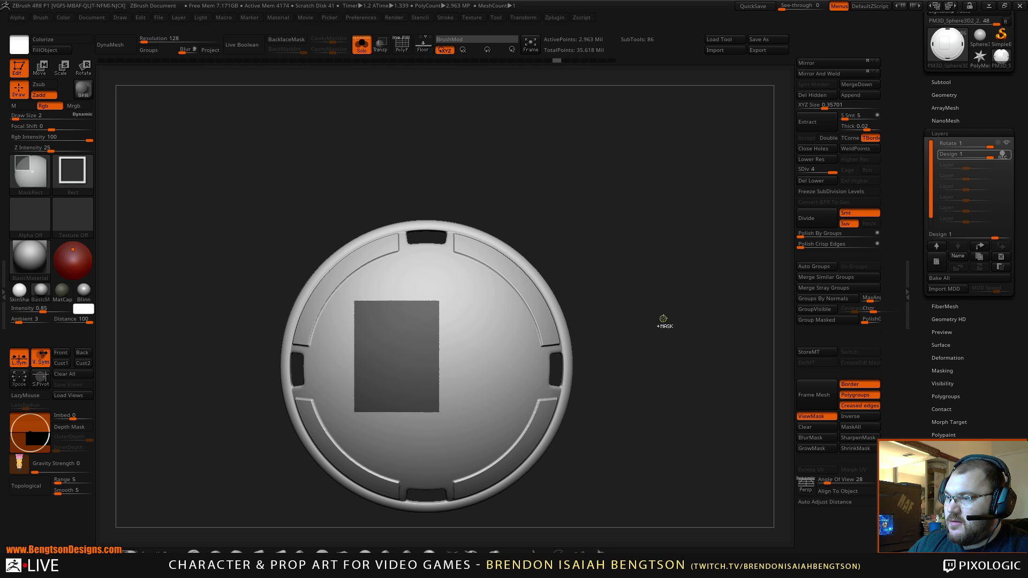
mouse_move(675, 308)
alt+mouse_down()
mouse_move(682, 266)
mouse_move(695, 287)
mouse_move(736, 292)
mouse_move(644, 277)
alt+mouse_up()
shift+drag(665, 232, 617, 231)
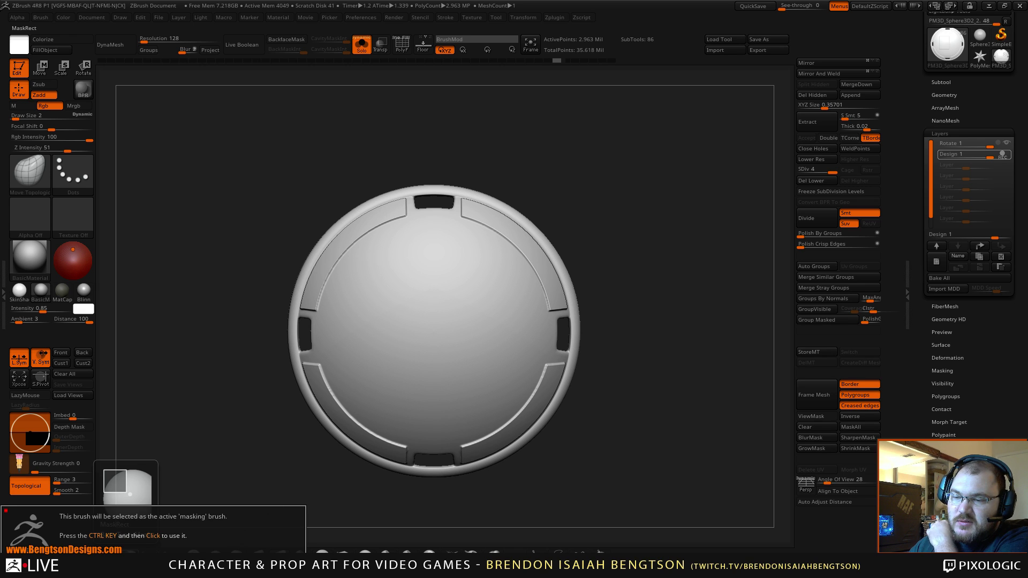
key(shift)
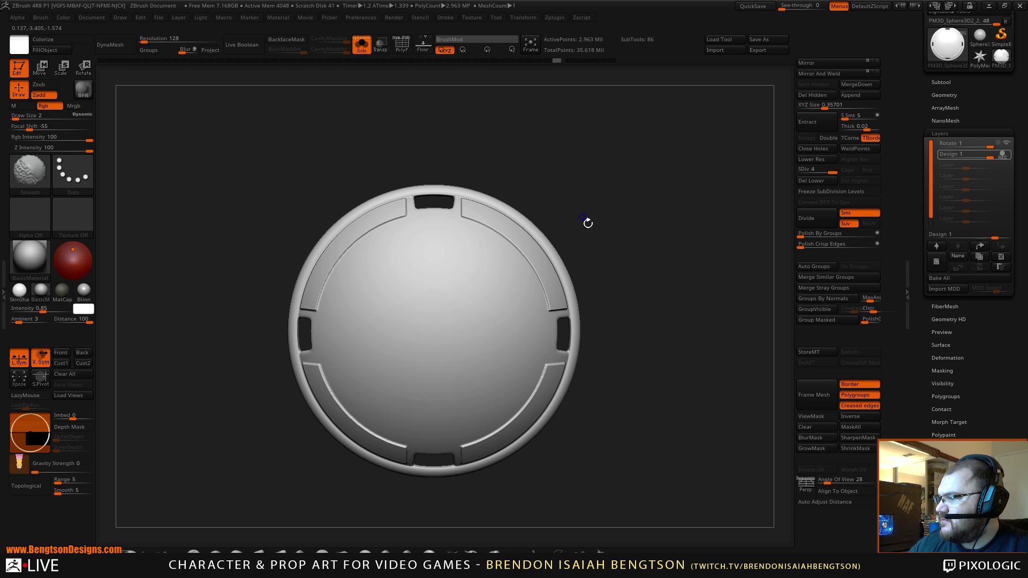
mouse_move(638, 274)
alt+mouse_down()
mouse_move(639, 286)
mouse_move(661, 266)
mouse_move(660, 242)
alt+mouse_up()
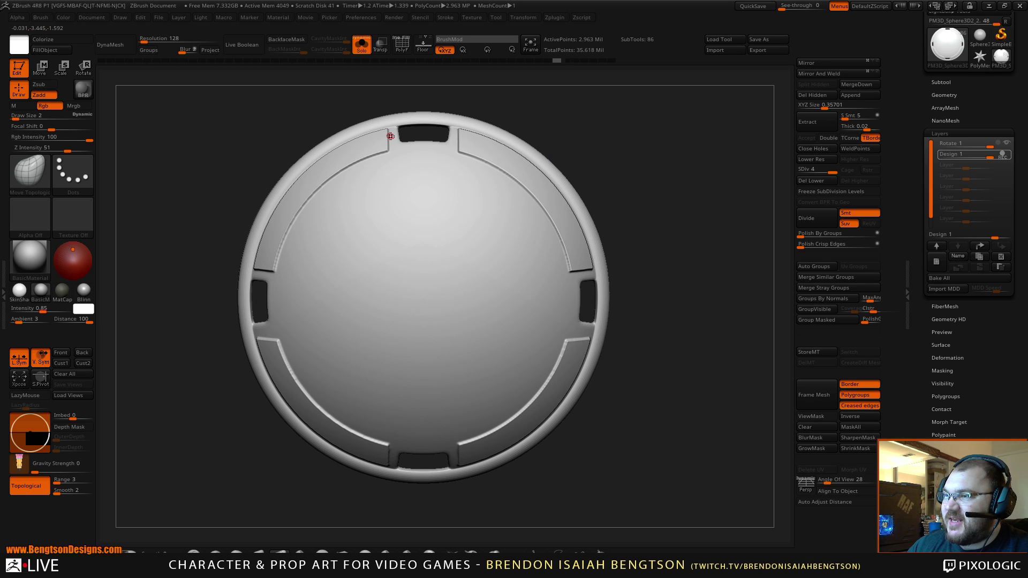
key(shift+space)
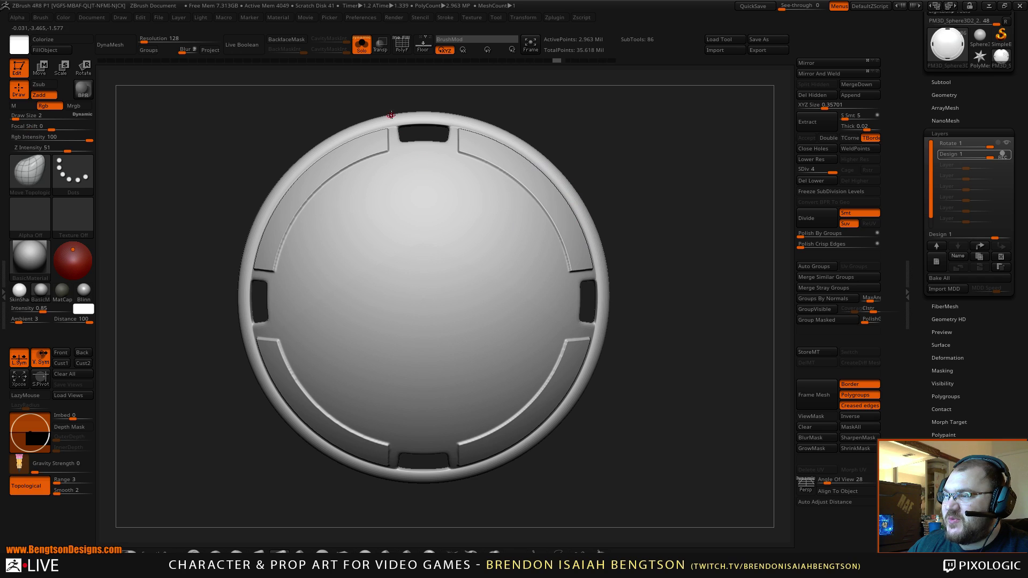
mouse_move(385, 97)
ctrl+mouse_down()
mouse_move(378, 143)
mouse_move(465, 486)
ctrl+mouse_up()
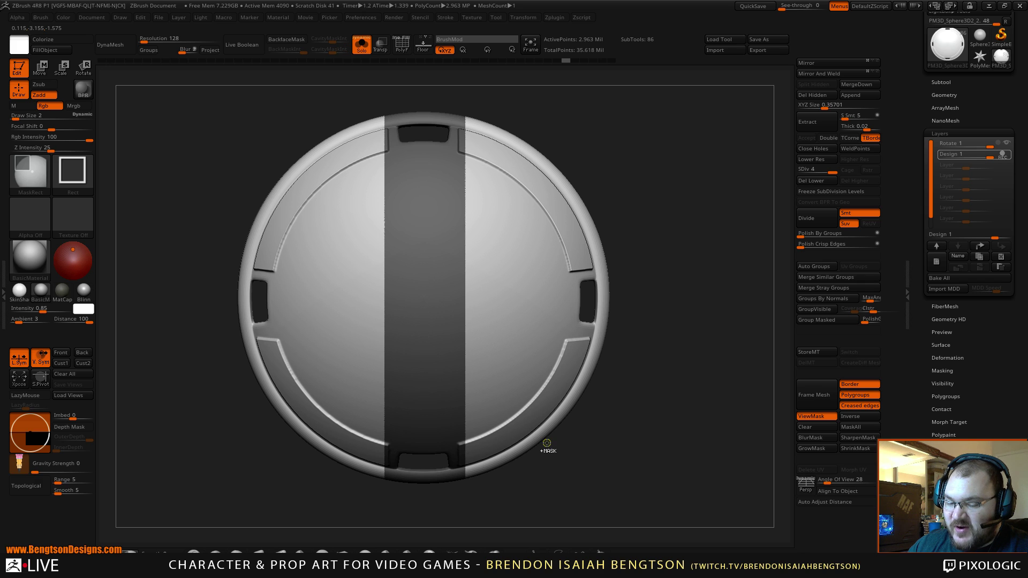
key(ctrl+h)
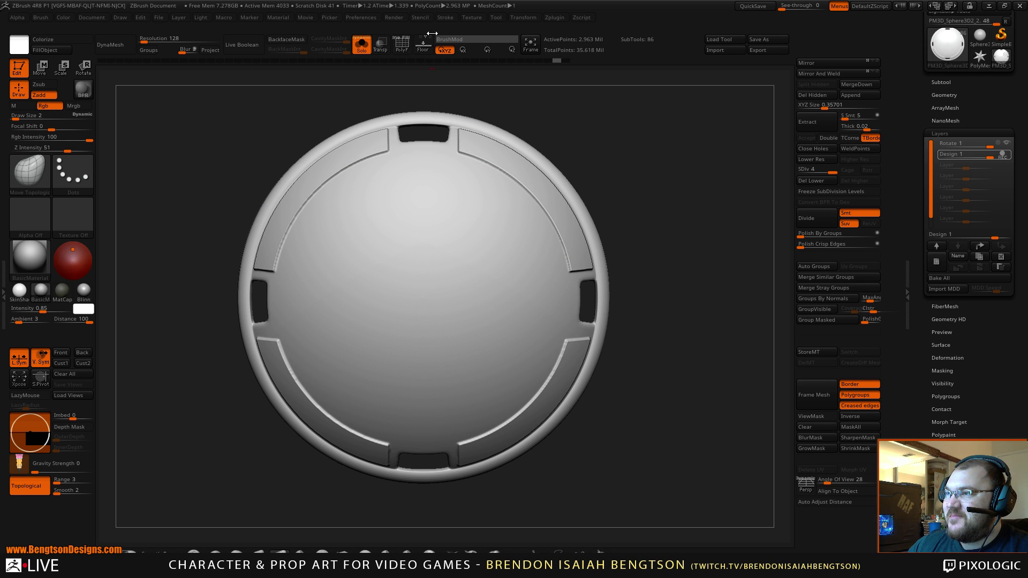
Step: Activate symmetry across both the plate's vertical and horizontal centre lines and mask a vertical band through its middle
click(523, 18)
click(556, 270)
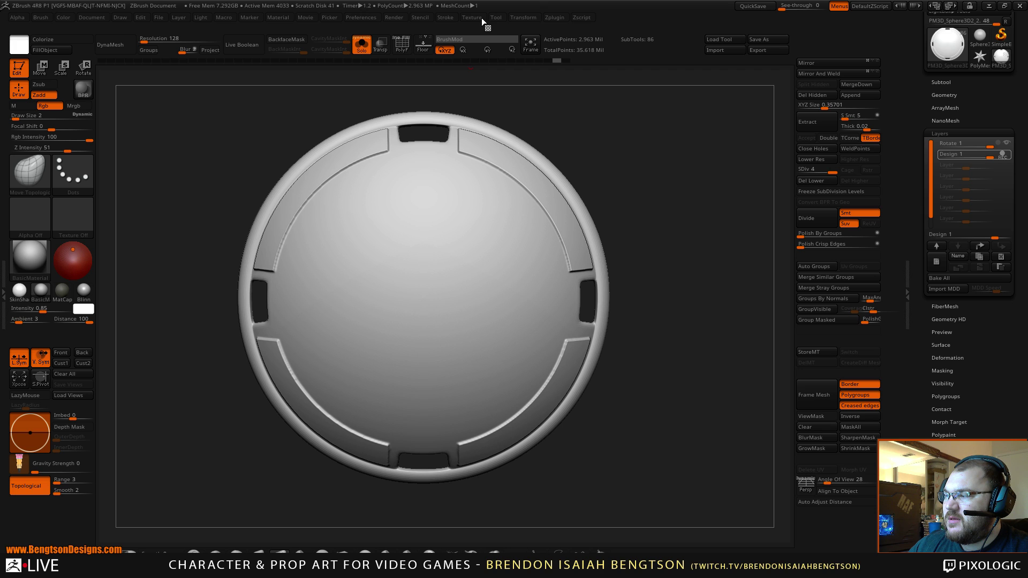
key(ctrl)
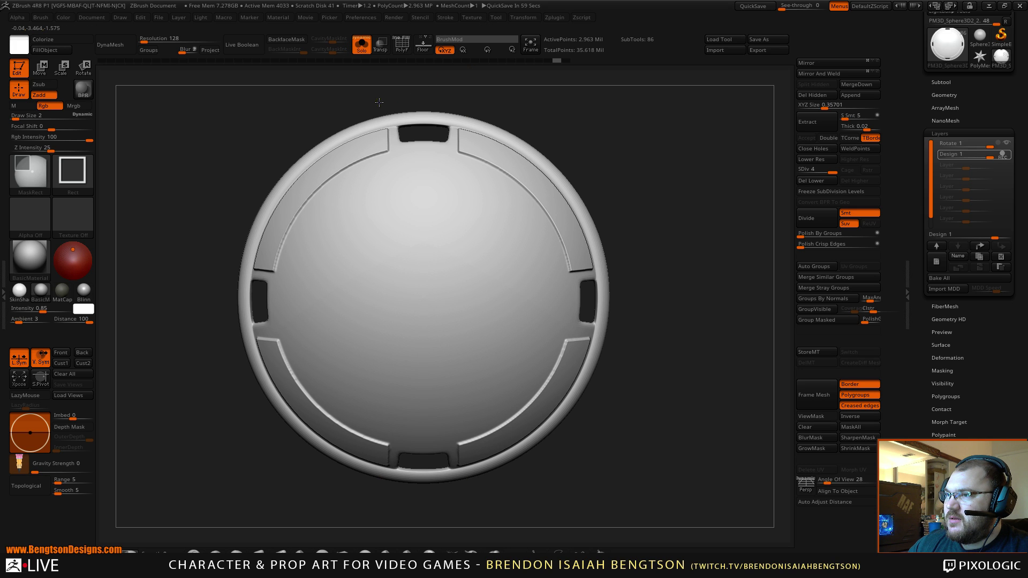
ctrl+drag(379, 102, 463, 496)
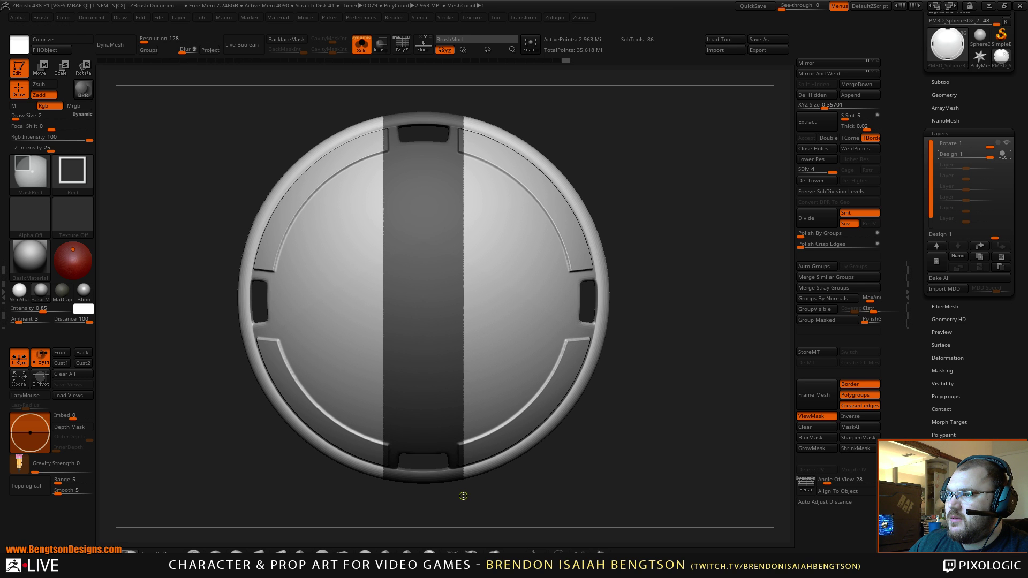
Step: Mask a horizontal band of matching width across the plate's middle so the masked areas form a cross, redoing the too-wide first attempt
ctrl+drag(225, 263, 621, 342)
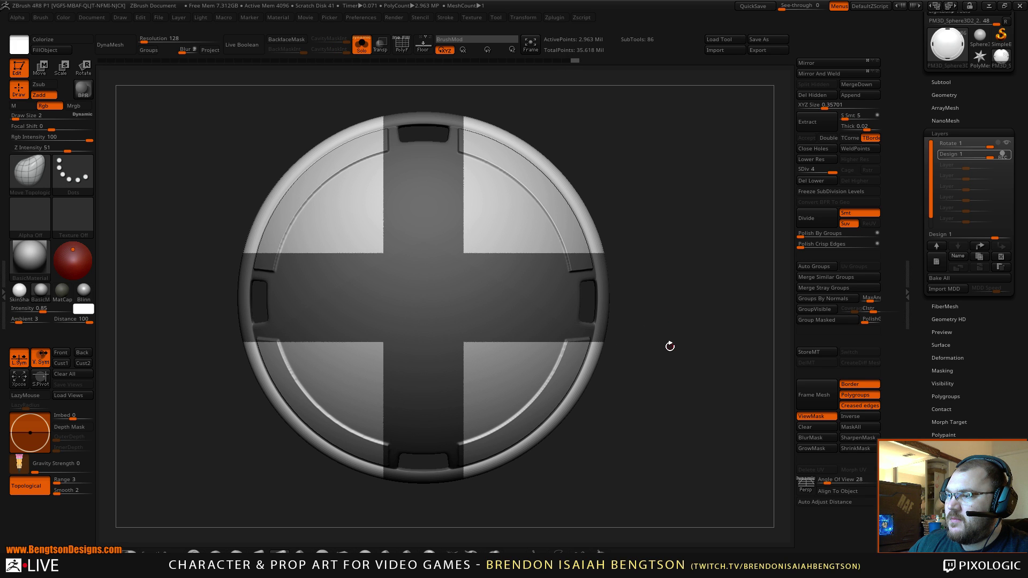
ctrl+drag(669, 346, 666, 343)
mouse_move(225, 267)
ctrl+mouse_down()
mouse_move(471, 335)
mouse_move(625, 349)
mouse_move(621, 338)
ctrl+mouse_up()
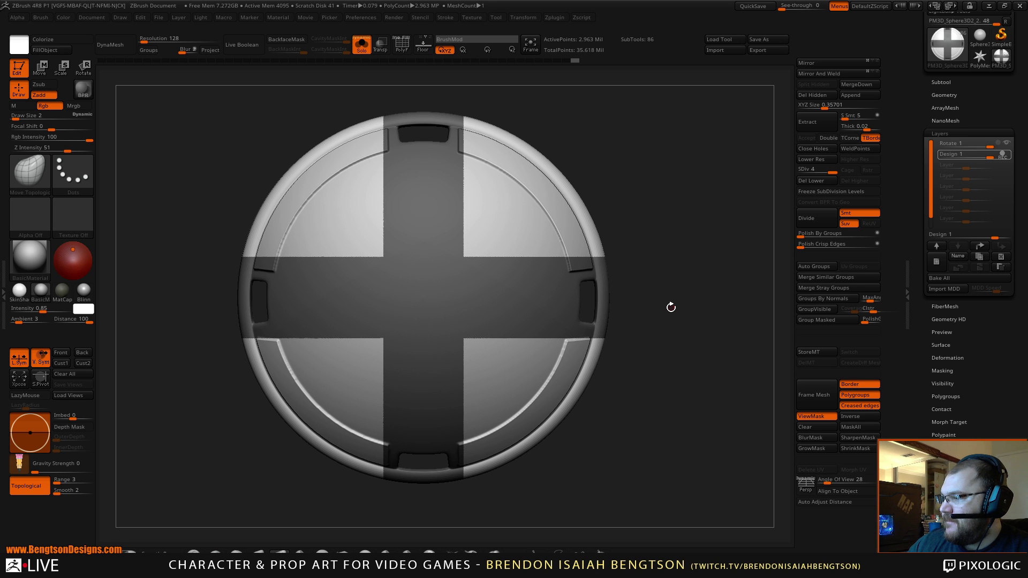
drag(673, 372, 672, 341)
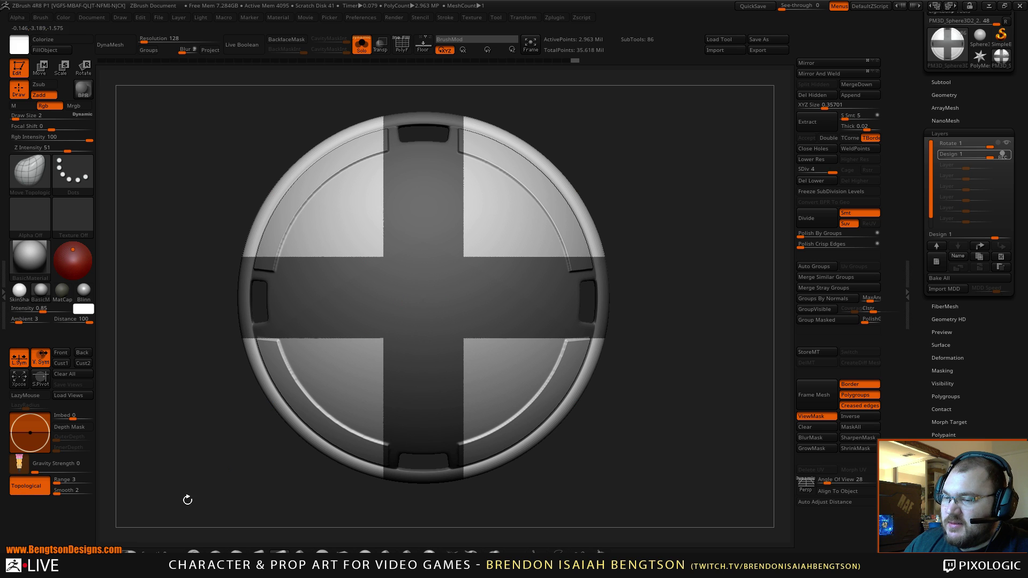
Step: Unmask a square slightly wider than the bands at the cross's centre and check the four arms by inverting the mask and back
key(ctrl+b)
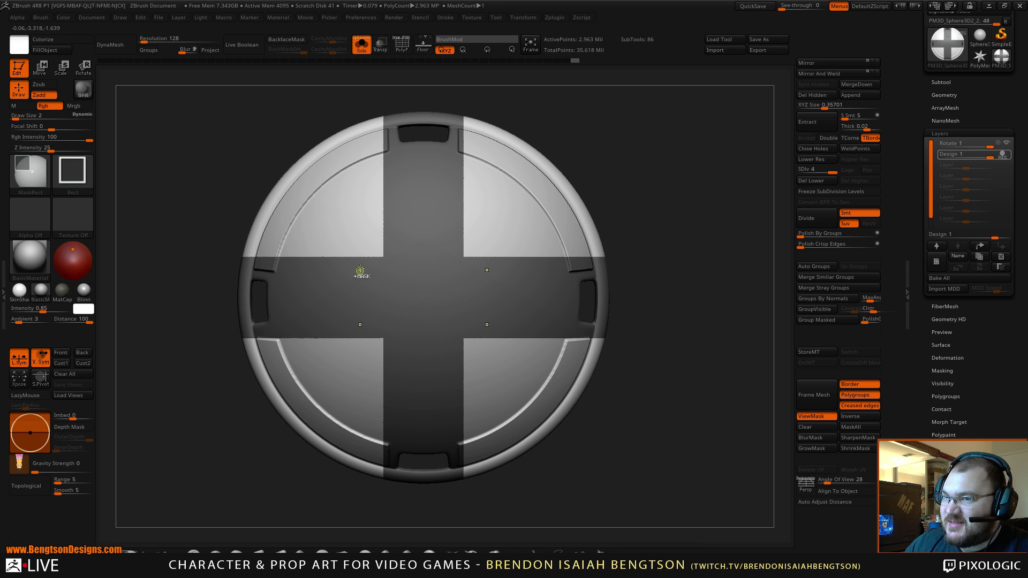
mouse_move(378, 256)
ctrl+mouse_down()
mouse_move(475, 360)
mouse_move(469, 343)
ctrl+mouse_up()
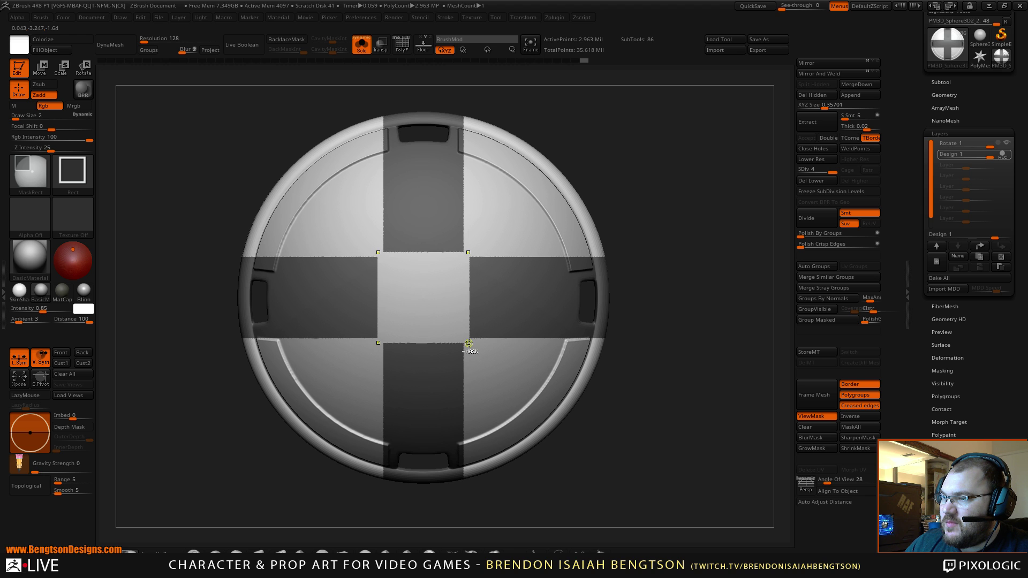
drag(708, 378, 706, 381)
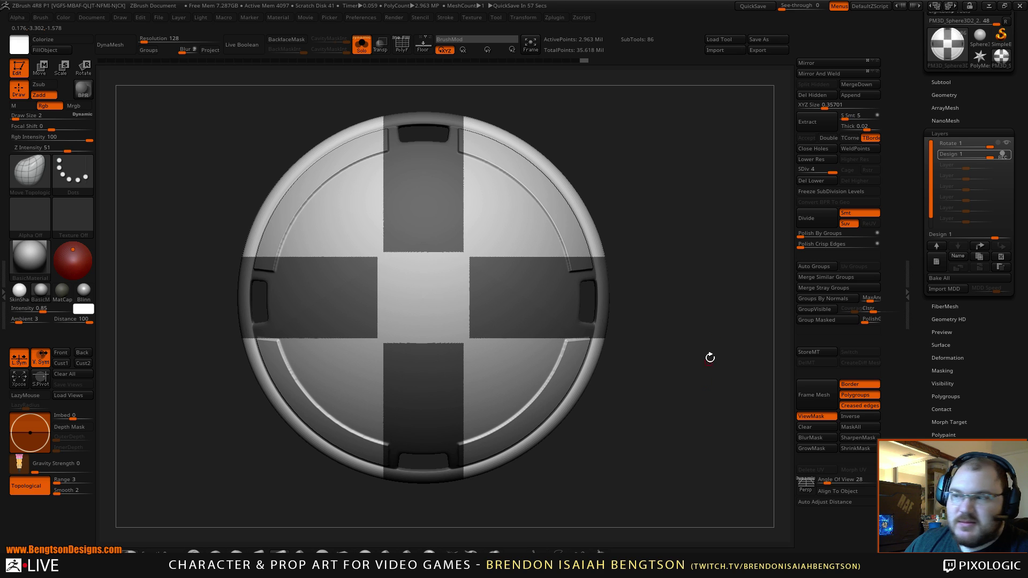
ctrl+click(715, 335)
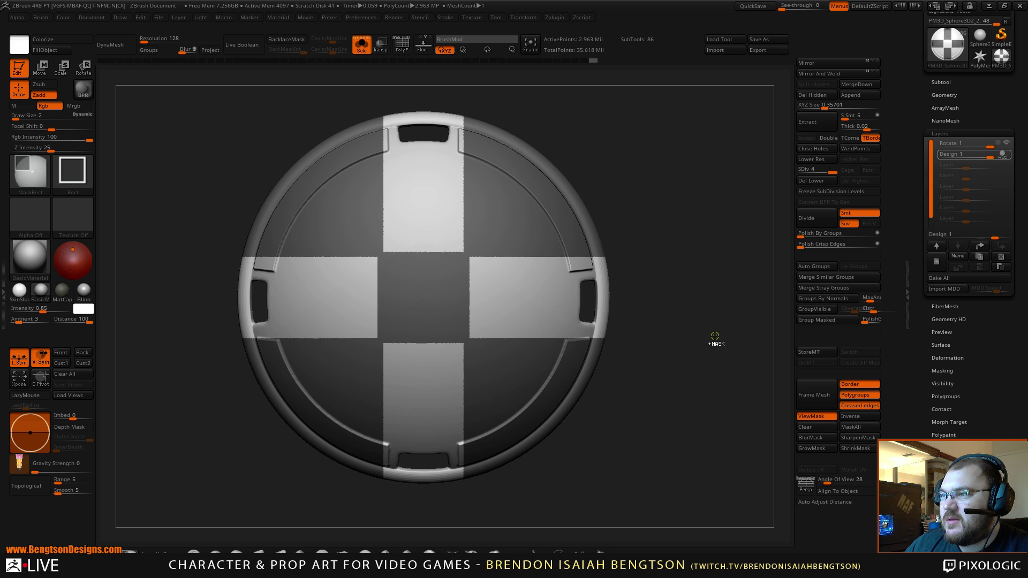
ctrl+click(715, 336)
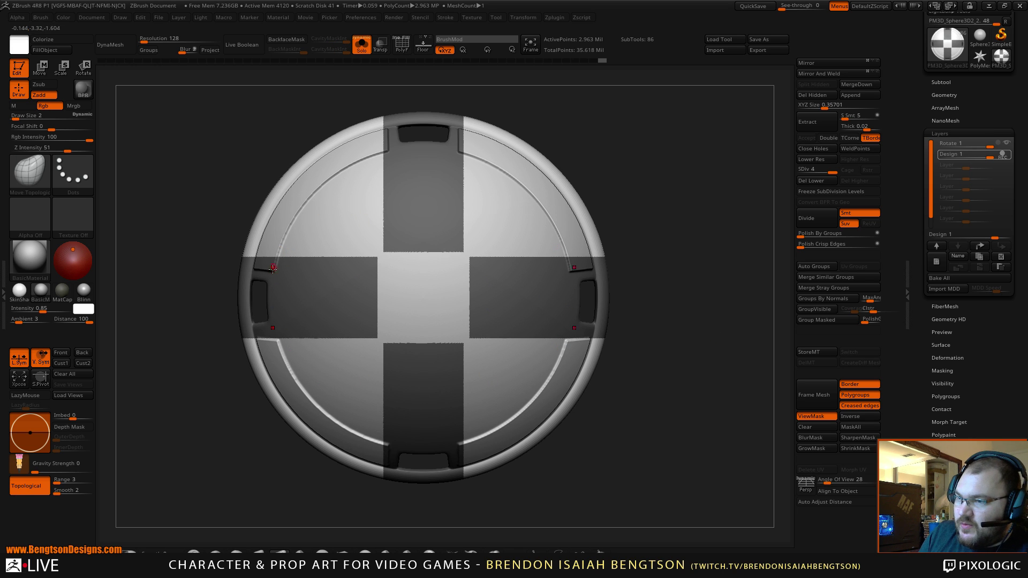
Step: Switch the masking brush to MaskPen for freehand editing of the cross mask
key(ctrl)
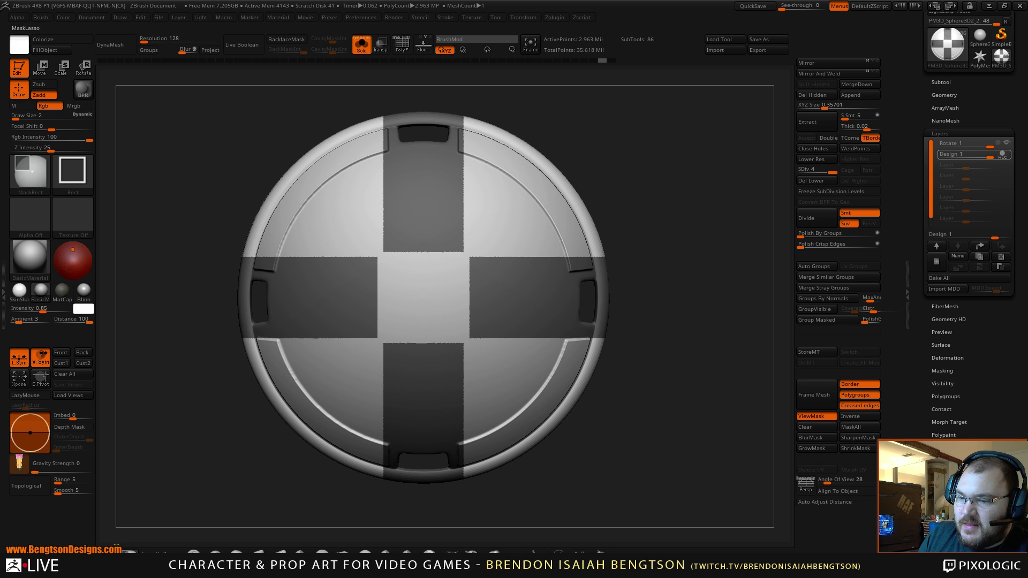
ctrl+click(116, 550)
ctrl+click(117, 551)
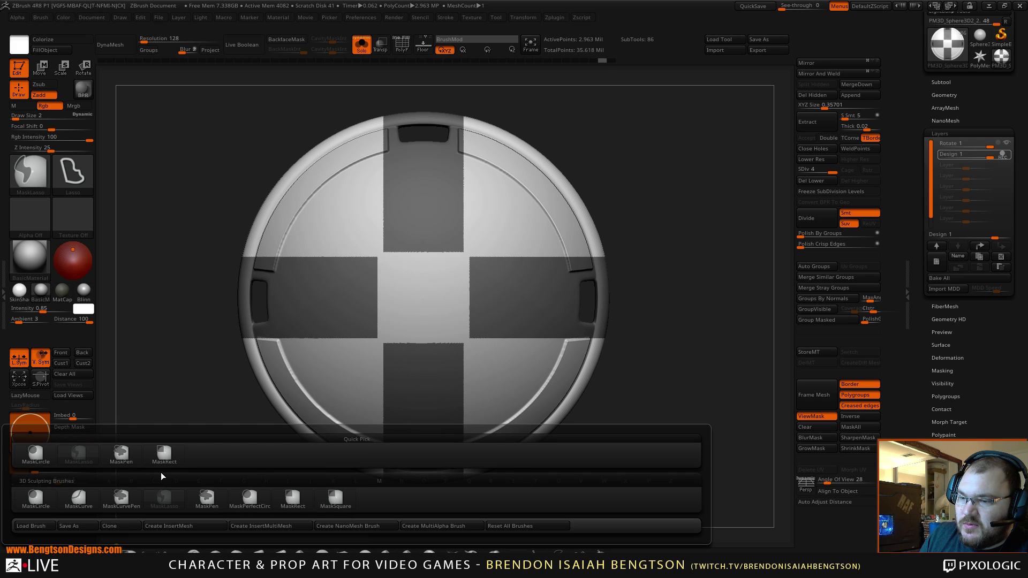
ctrl+click(115, 508)
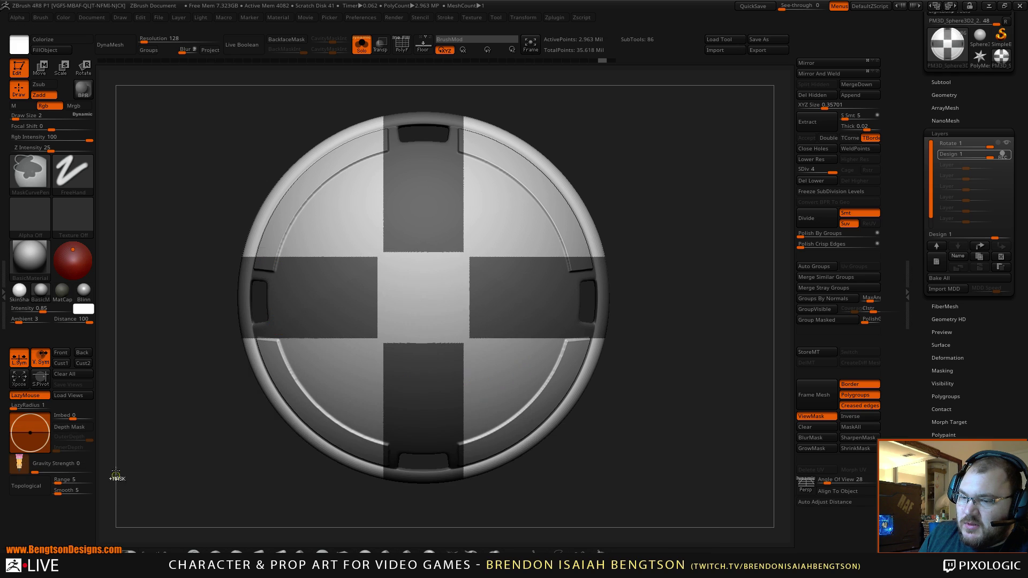
key(b)
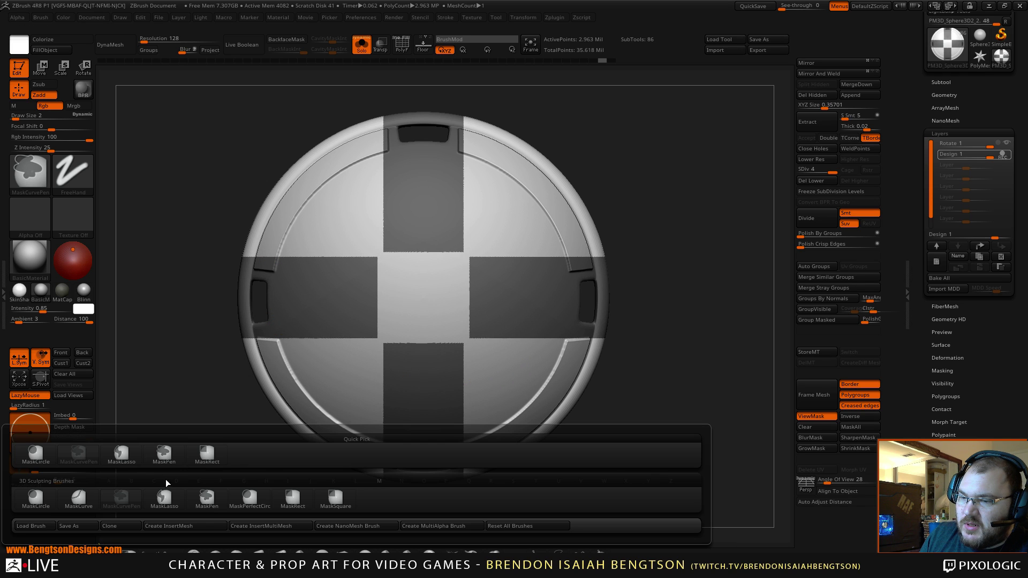
click(201, 499)
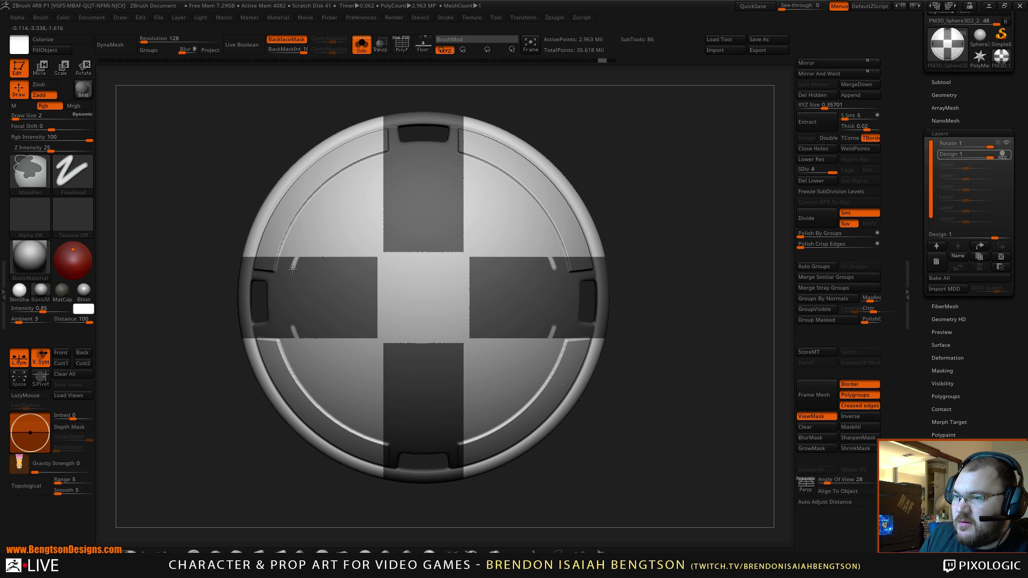
Step: Try to unmask a curved strip freehand across the outer ends of the horizontal arms, then undo the strokes
ctrl+drag(293, 269, 294, 340)
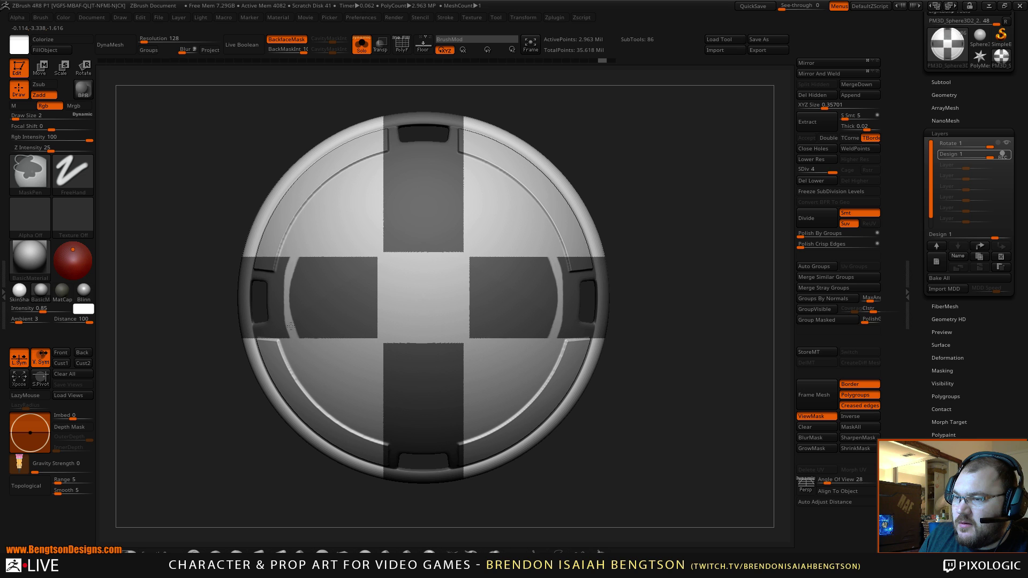
ctrl+alt+drag(293, 255, 294, 340)
key(ctrl+z)
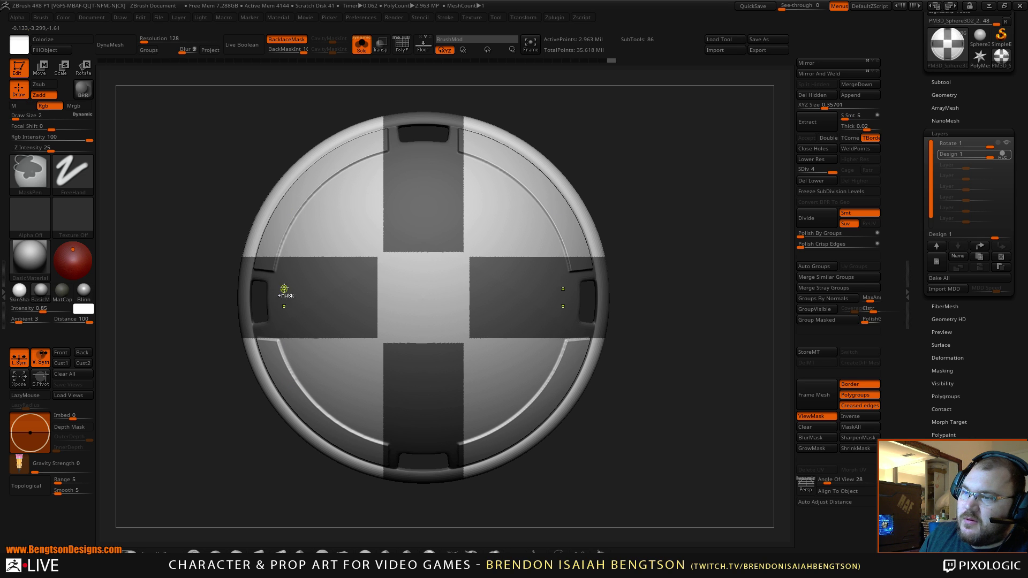
mouse_move(294, 256)
ctrl+alt+mouse_down()
mouse_move(277, 304)
mouse_move(286, 335)
ctrl+alt+mouse_up()
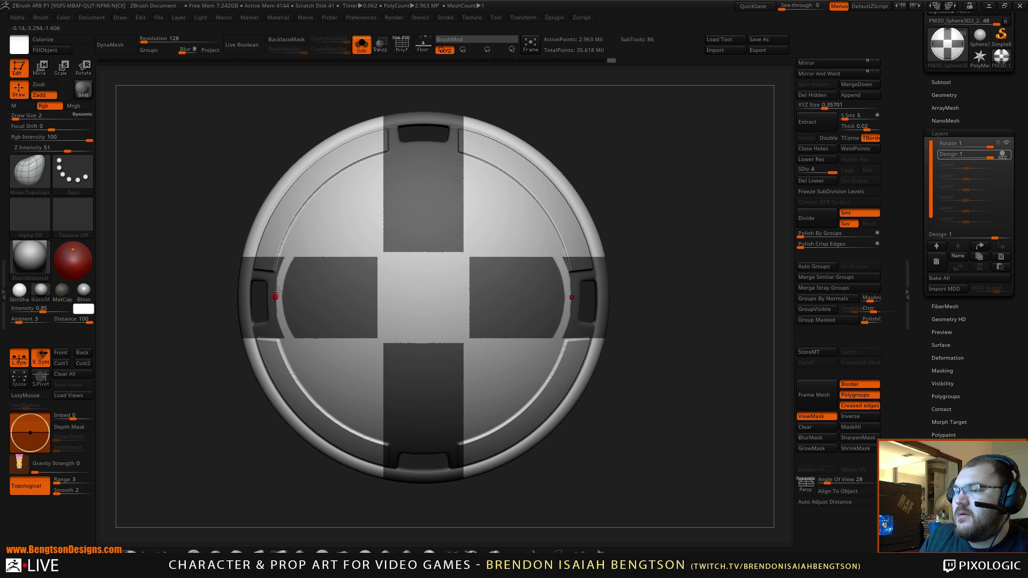
ctrl+alt+drag(287, 272, 282, 298)
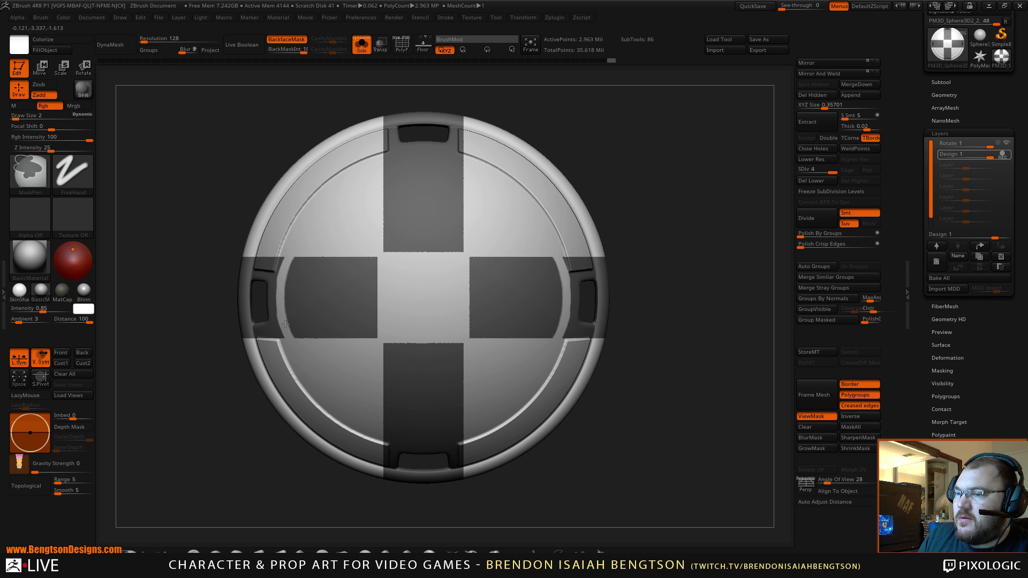
key(ctrl+z)
key(ctrl+z)
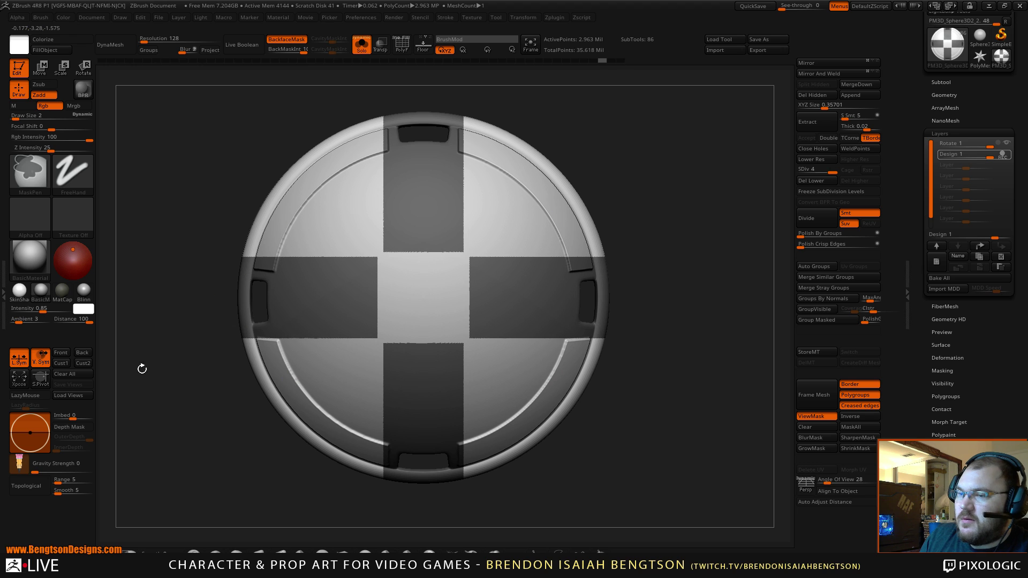
Step: Turn on LazyMouse for MaskPen and unmask a thin curved strip across the horizontal arms' outer ends, following the plate's inner ring
click(29, 395)
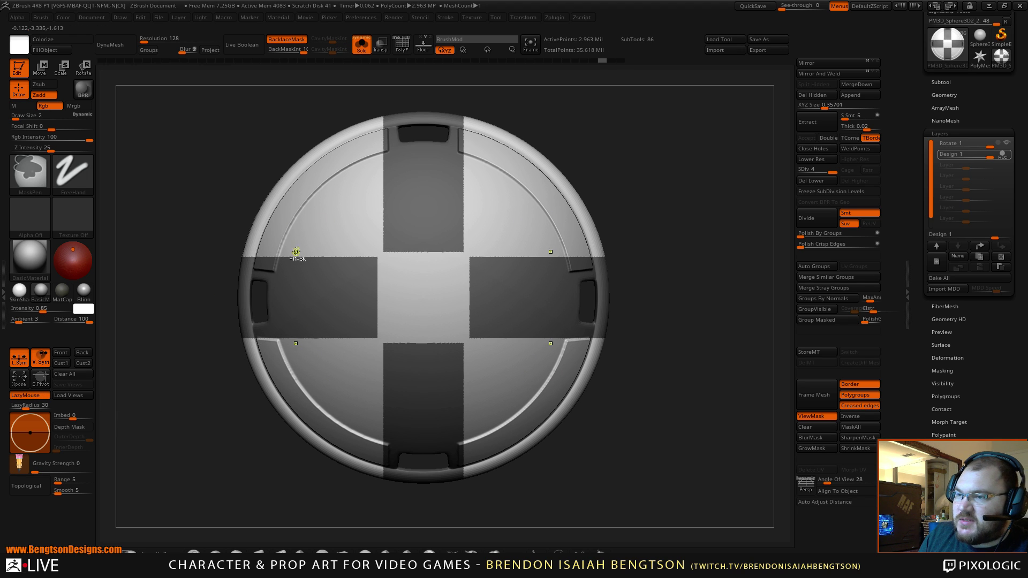
ctrl+alt+drag(283, 277, 281, 317)
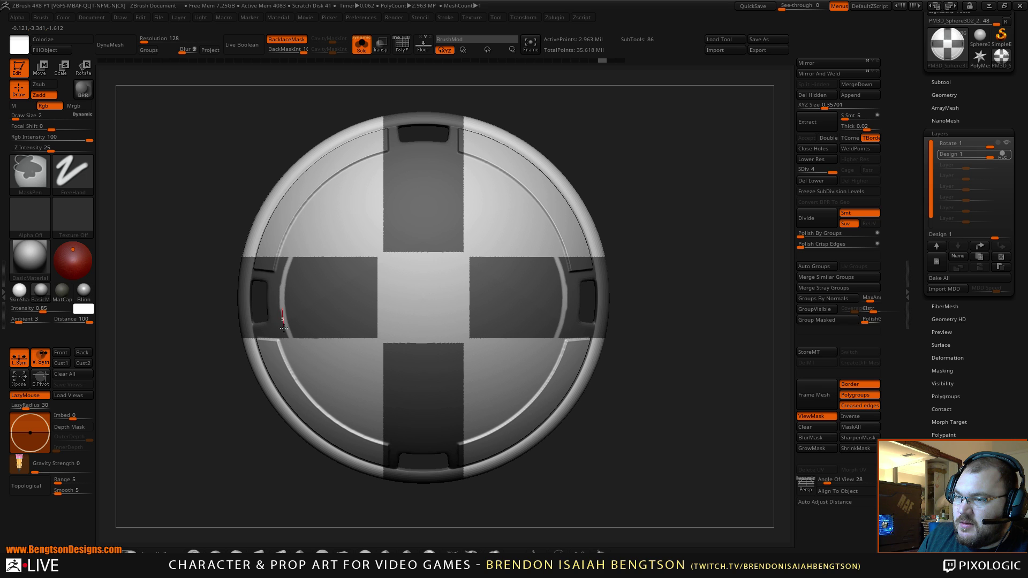
key(b)
key(m)
key(t)
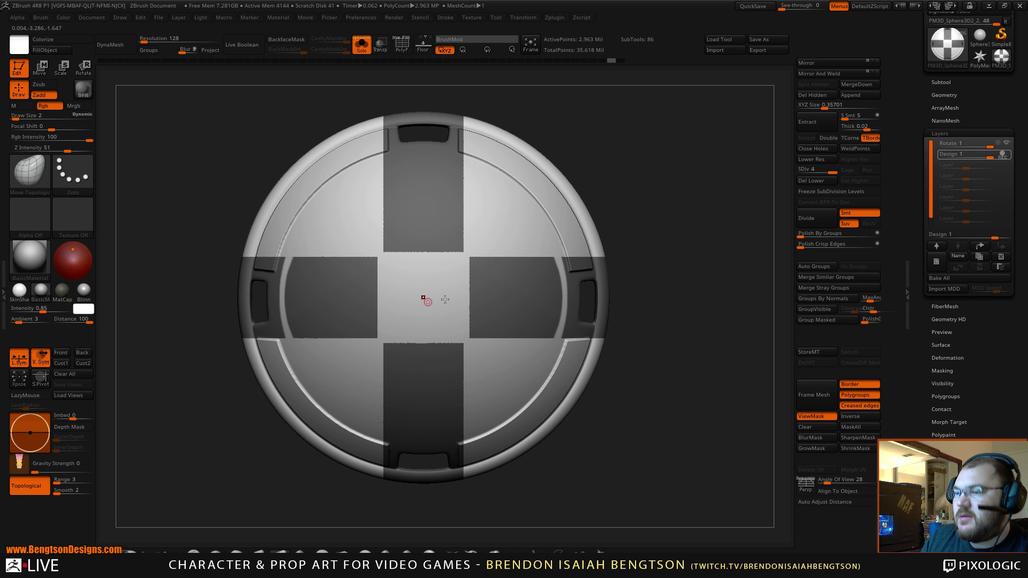
key(ctrl)
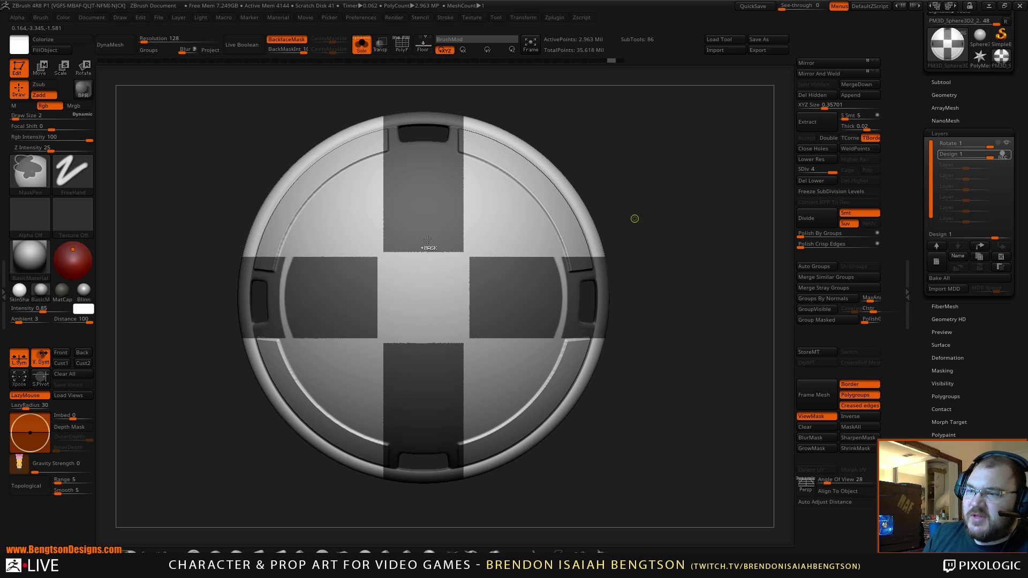
Step: Round the outer ends of the horizontal arms with a more tightly curved unmasking stroke and touch up the edge
key(ctrl+z)
mouse_move(289, 266)
ctrl+alt+mouse_down()
mouse_move(276, 316)
mouse_move(313, 363)
mouse_move(297, 340)
ctrl+alt+mouse_up()
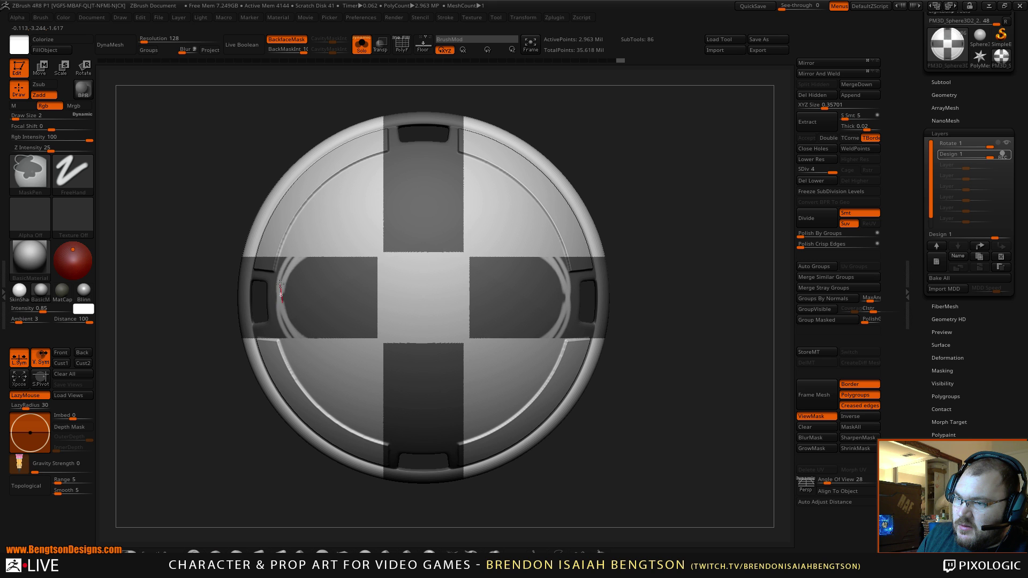
ctrl+drag(282, 277, 282, 268)
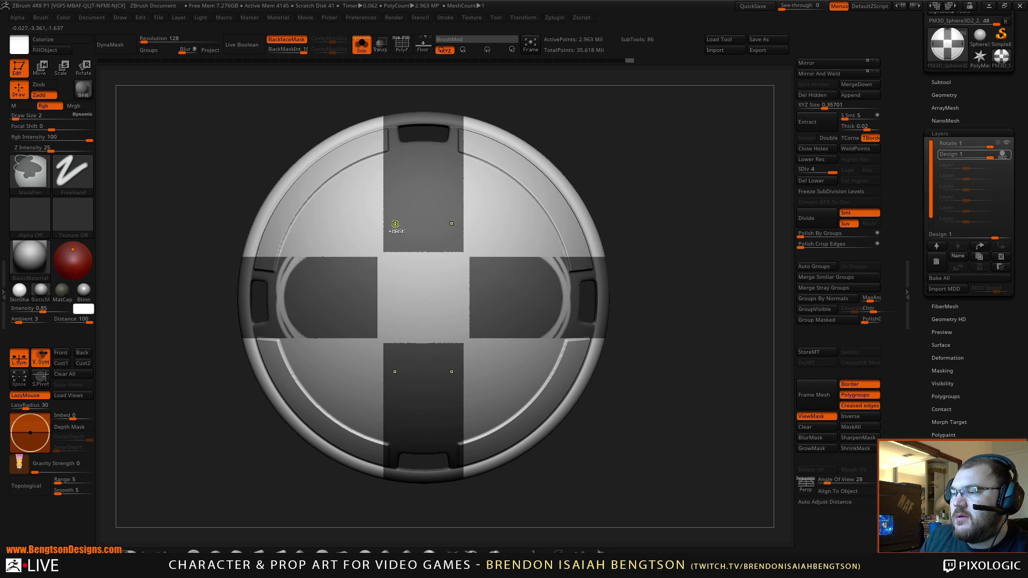
Step: Fade the window to compare the masked cross with the belly plate in the character reference, and restore full opacity
drag(784, 7, 812, 7)
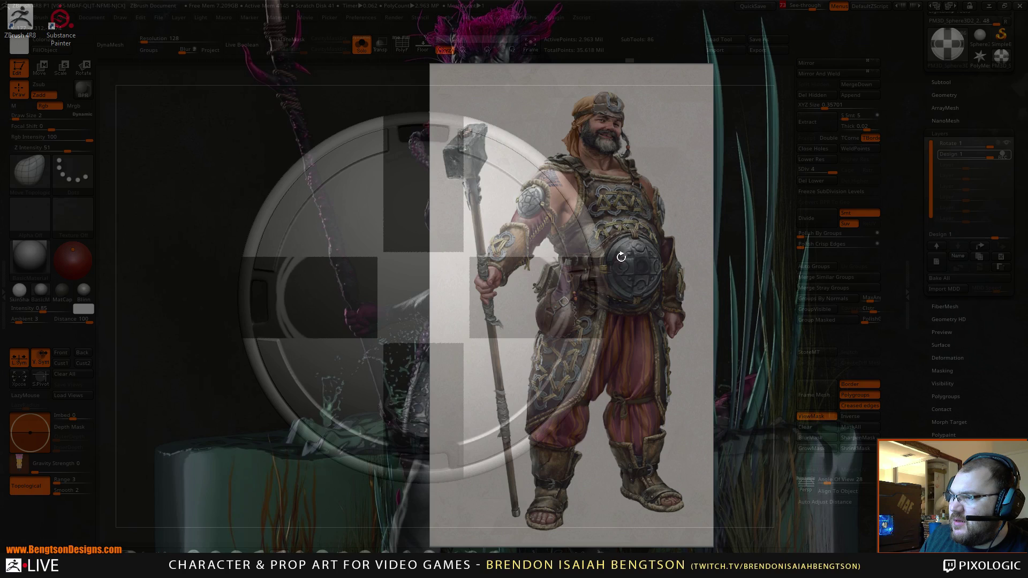
drag(812, 7, 778, 7)
alt+drag(654, 224, 643, 222)
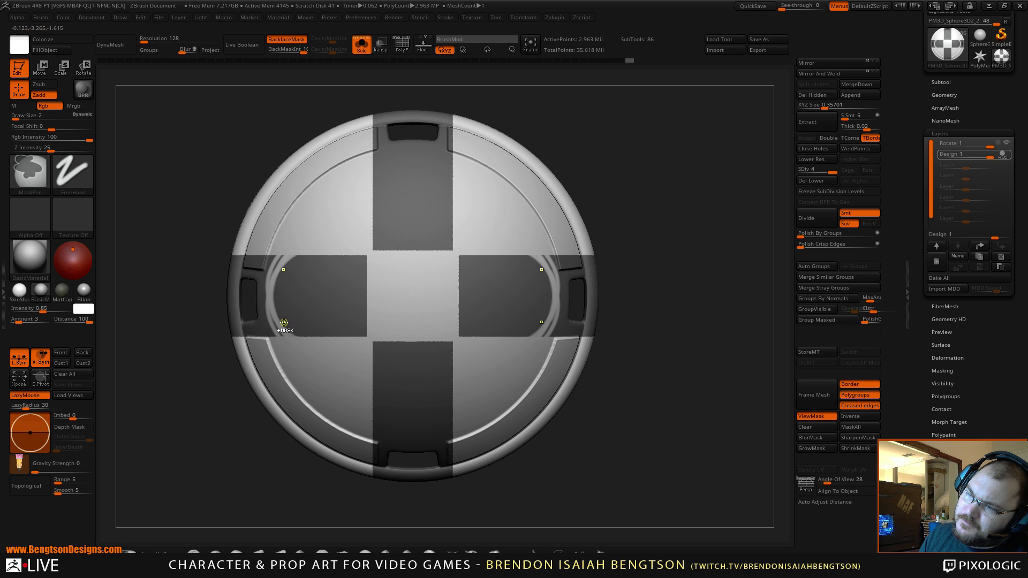
Step: Switch the masking brush back to MaskRect for straight-edged mask edits
ctrl+click(137, 554)
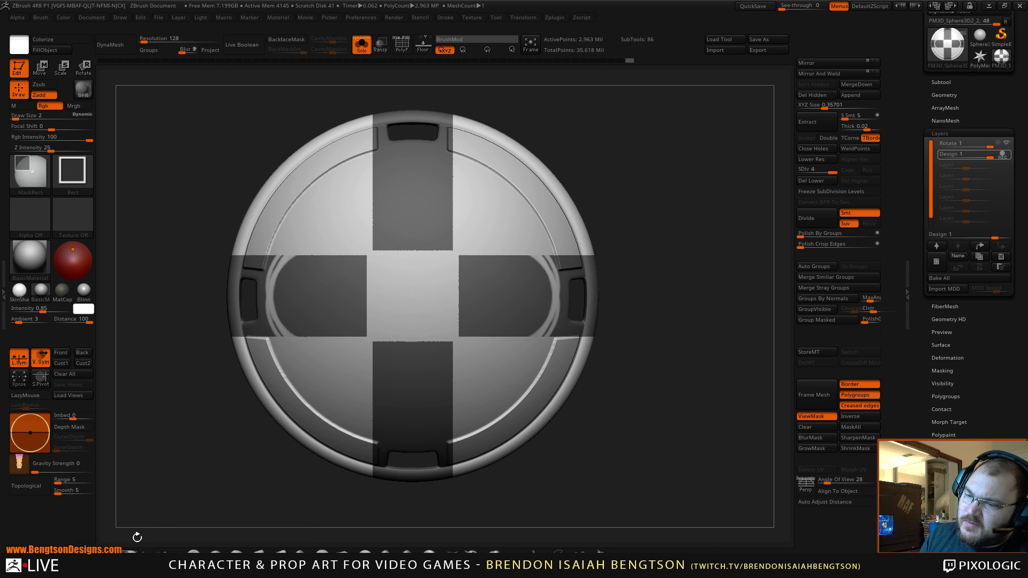
Step: Erase the mask beyond the rounded ends of the cross's horizontal arms with the MaskLasso brush
ctrl+click(134, 555)
click(164, 499)
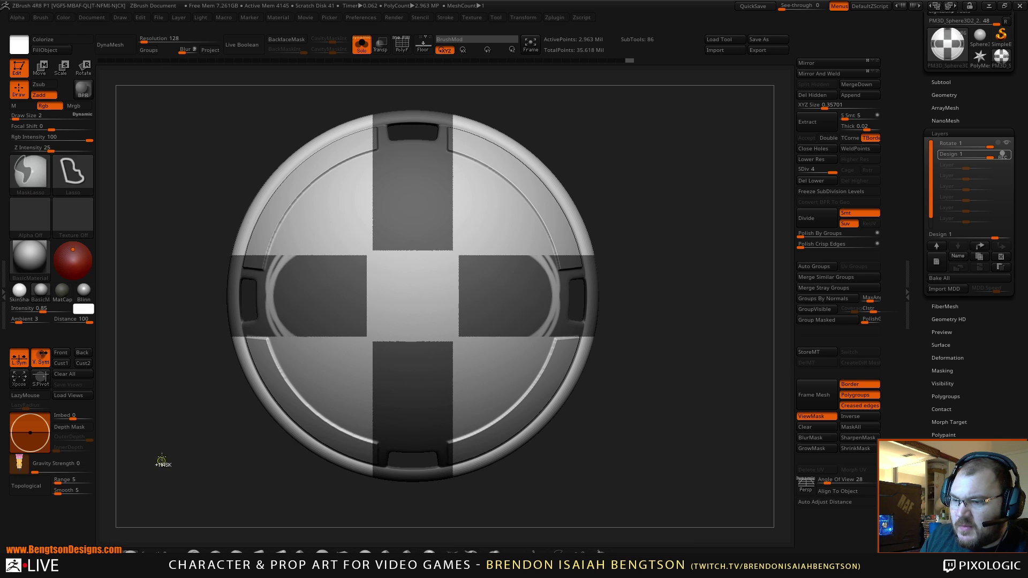
mouse_move(191, 255)
mouse_down()
mouse_move(271, 215)
mouse_move(292, 249)
mouse_move(275, 314)
mouse_up()
ctrl+drag(292, 373, 129, 326)
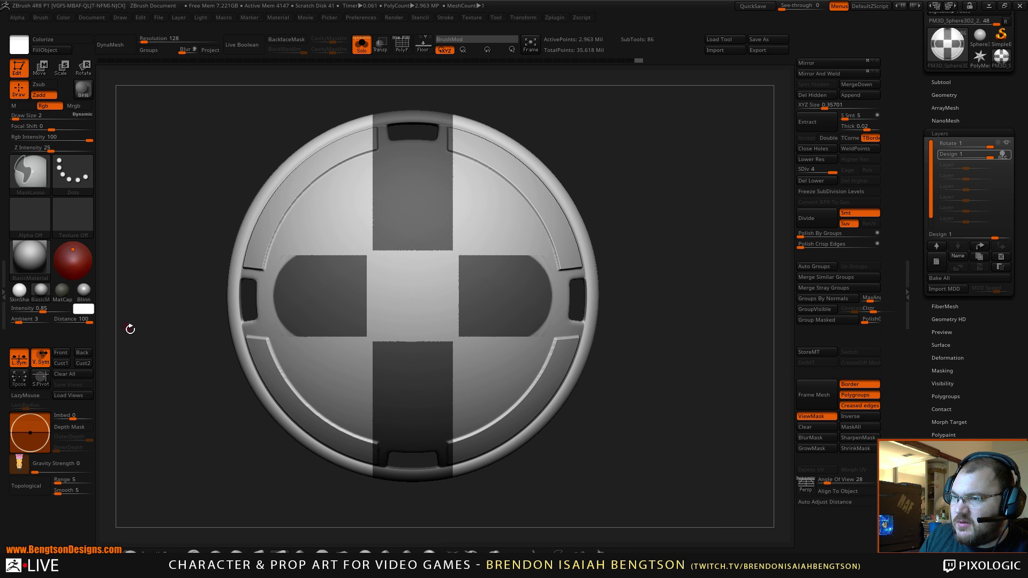
mouse_move(217, 446)
mouse_down()
mouse_move(241, 450)
mouse_move(212, 450)
mouse_up()
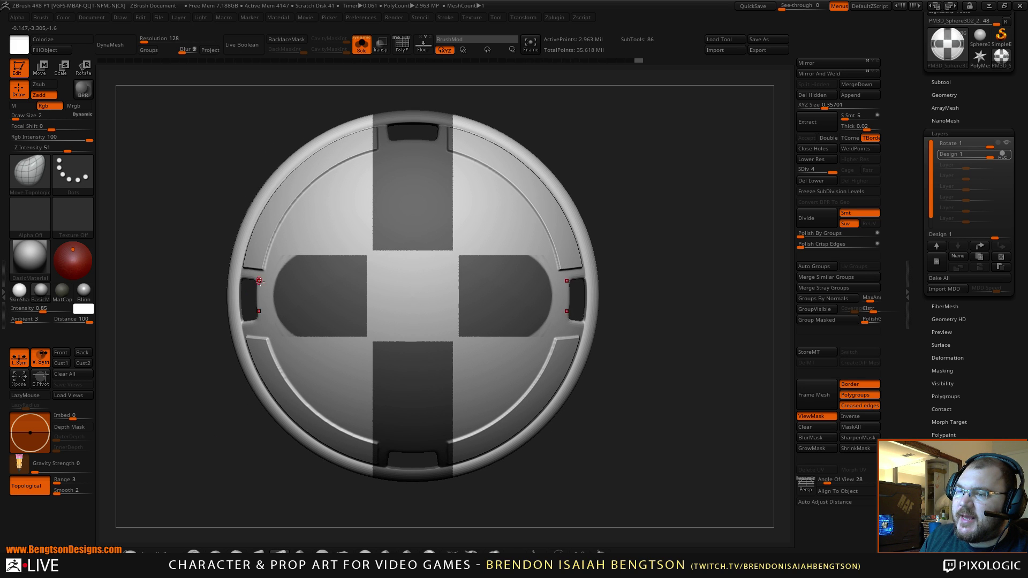
mouse_move(256, 254)
ctrl+mouse_down()
mouse_move(280, 235)
mouse_move(293, 255)
mouse_move(254, 284)
mouse_move(249, 308)
ctrl+mouse_up()
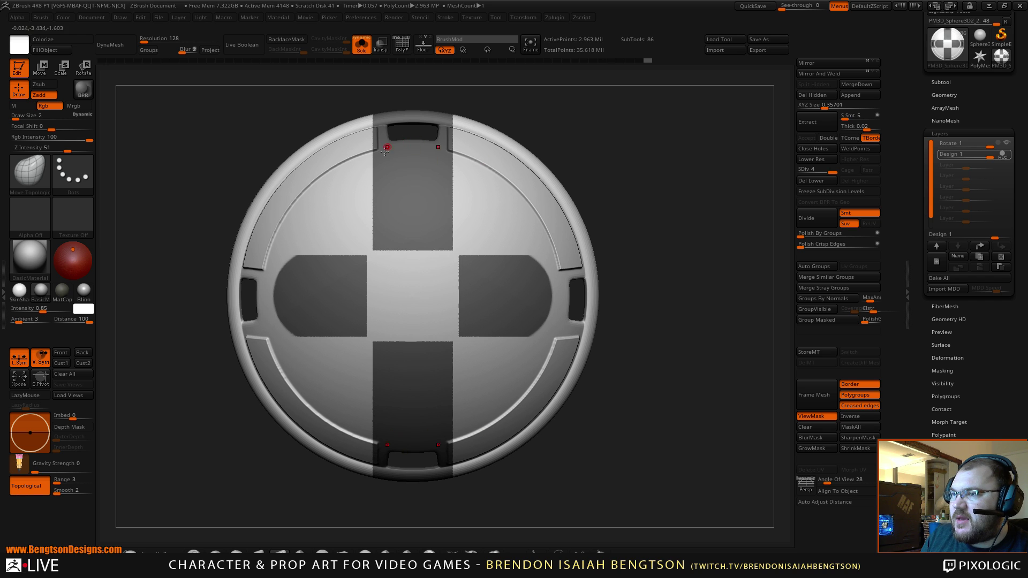
Step: Unmask a thin arc across the outer end of each vertical arm, using the MaskPen brush with BackfaceMask
key(ctrl+alt)
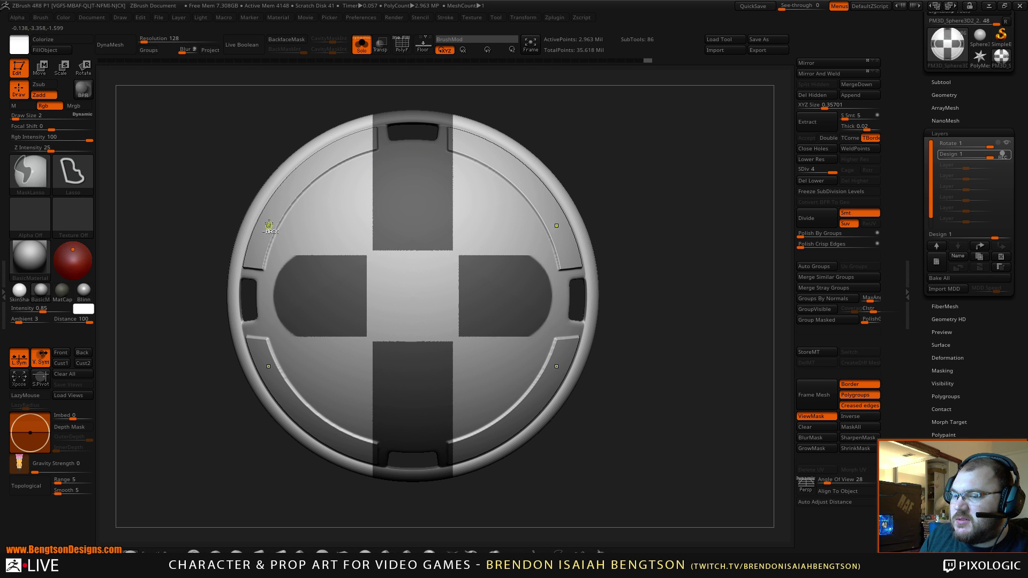
ctrl+click(107, 554)
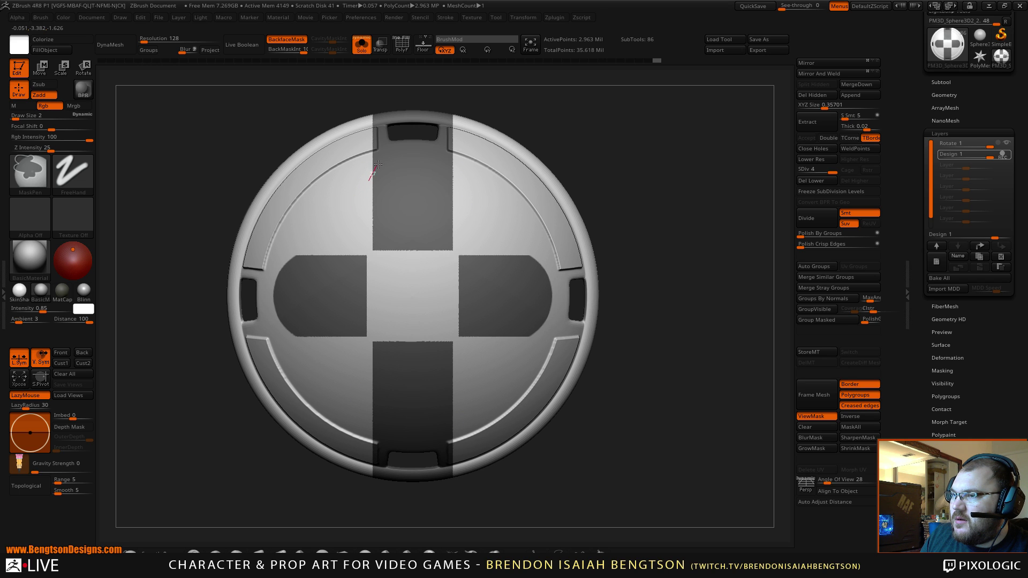
ctrl+alt+drag(390, 157, 398, 154)
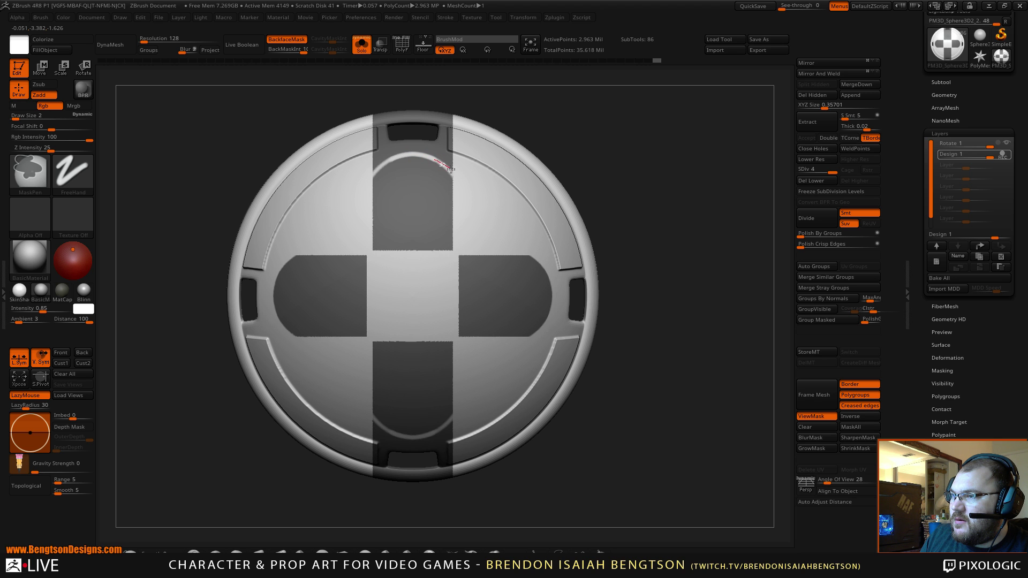
key(b)
key(m)
key(t)
mouse_move(640, 376)
mouse_down()
mouse_move(656, 383)
mouse_move(665, 292)
mouse_up()
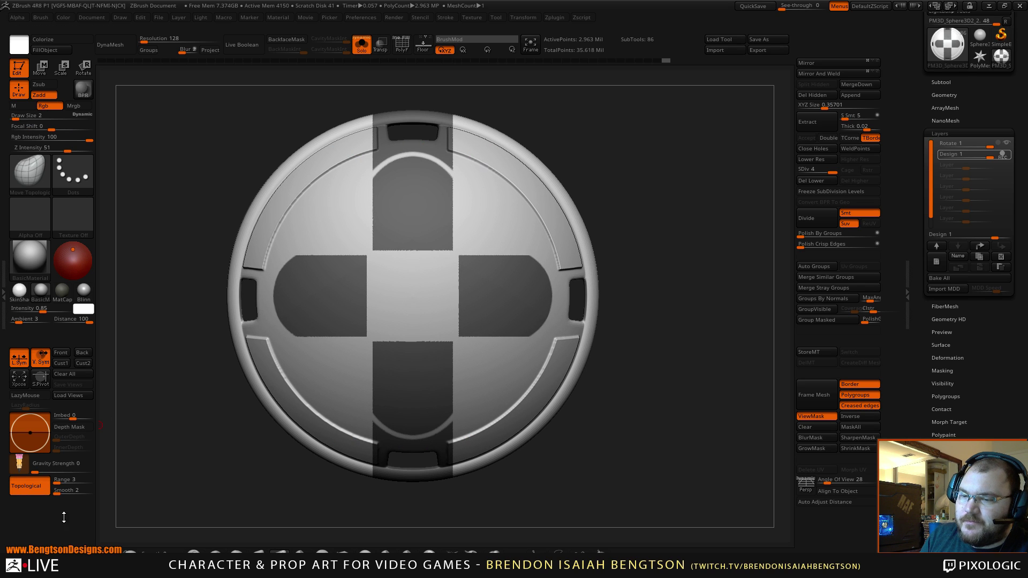
Step: Erase the mask beyond the arcs of the vertical arms and the leftover traces around them with MaskLasso
mouse_move(375, 134)
ctrl+mouse_down()
mouse_move(369, 108)
mouse_move(350, 142)
mouse_move(357, 180)
mouse_move(423, 153)
mouse_move(432, 93)
ctrl+mouse_up()
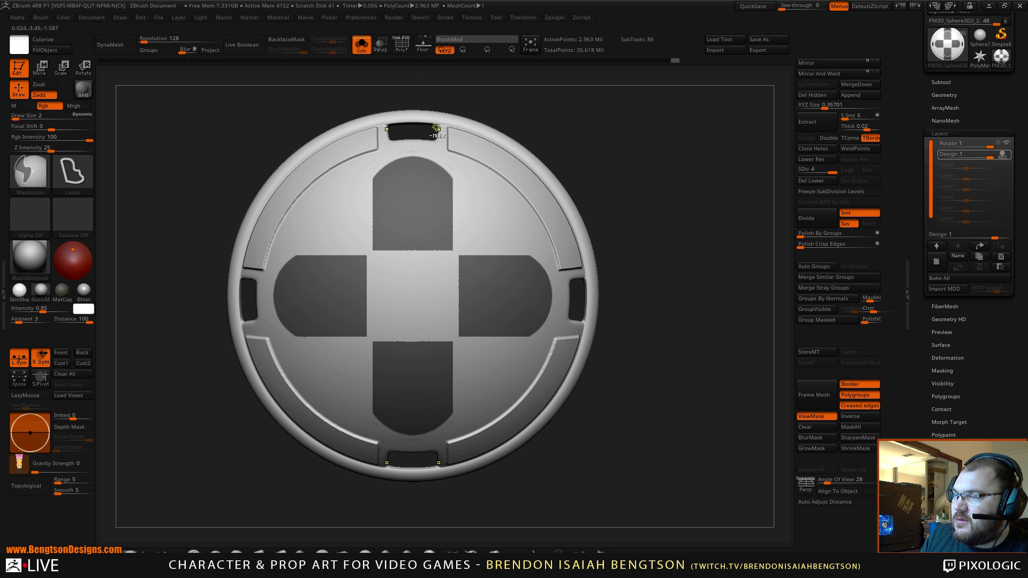
mouse_move(635, 166)
mouse_down()
mouse_move(617, 140)
mouse_move(633, 166)
mouse_move(623, 253)
mouse_up()
mouse_move(508, 82)
alt+right_down()
mouse_move(490, 267)
mouse_move(487, 259)
alt+right_up()
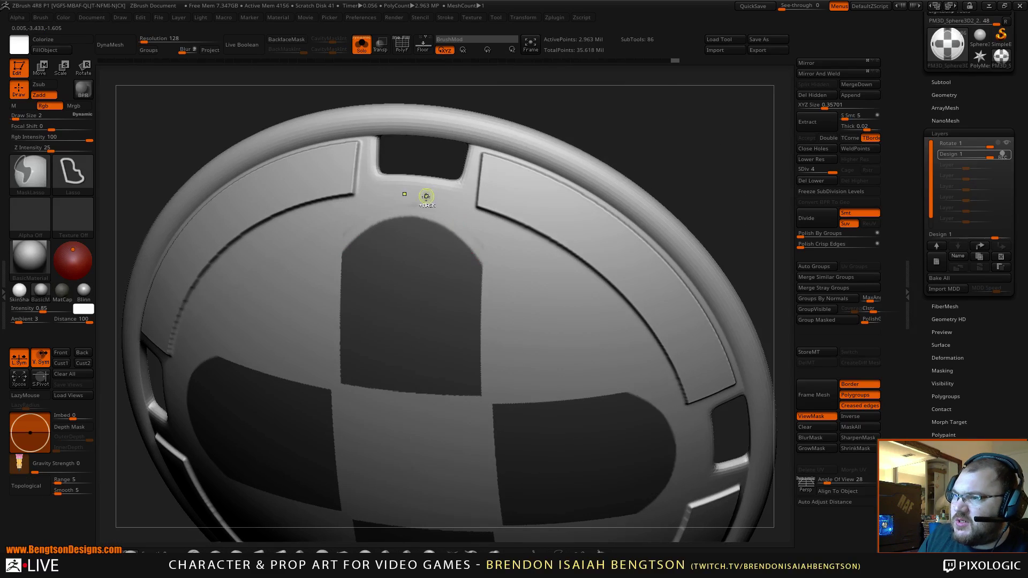
mouse_move(411, 191)
ctrl+mouse_down()
mouse_move(403, 212)
mouse_move(429, 216)
mouse_move(447, 179)
ctrl+mouse_up()
mouse_move(493, 230)
ctrl+alt+mouse_down()
mouse_move(458, 211)
mouse_move(489, 247)
mouse_move(522, 262)
ctrl+alt+mouse_up()
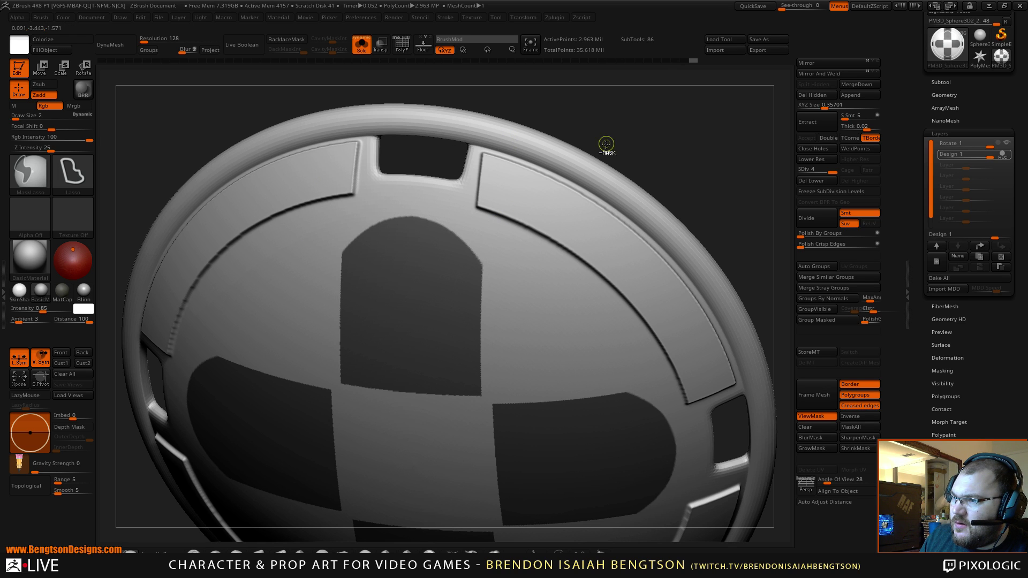
Step: Enable BackfaceMask for the mask brush and clean up the cross mask on the back of the disk with a larger MaskPen
shift+drag(691, 164, 534, 142)
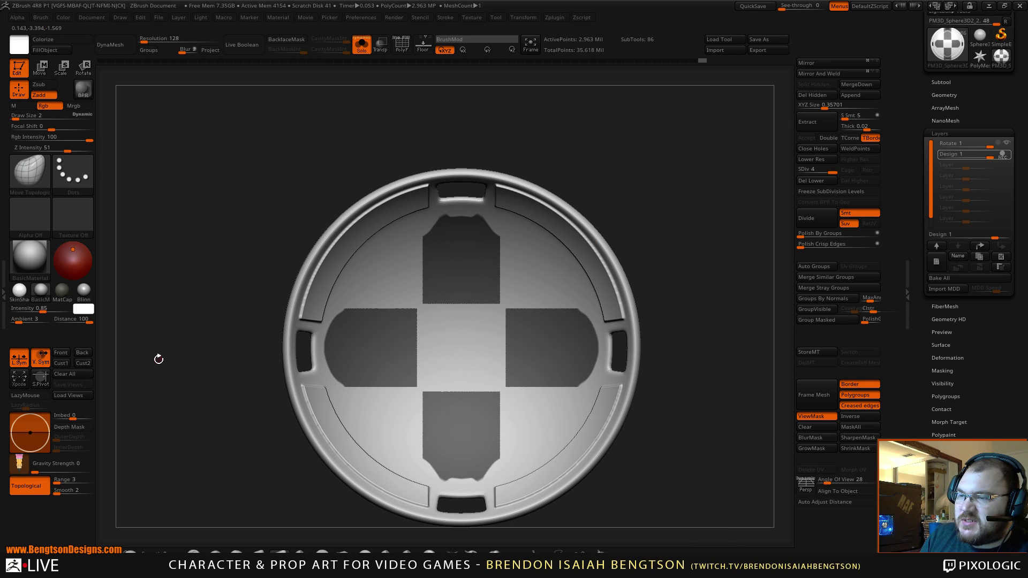
key(ctrl)
click(285, 40)
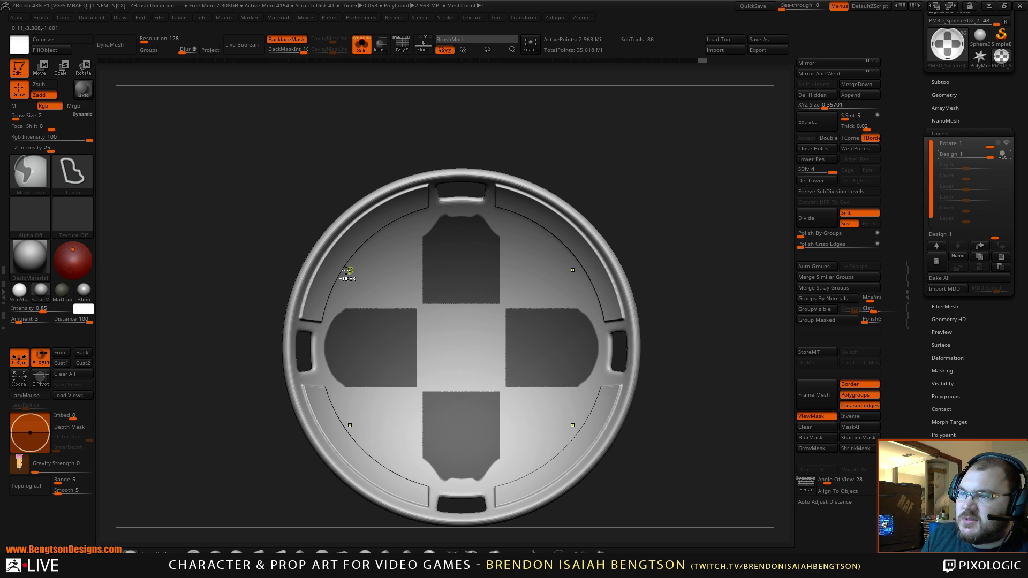
ctrl+click(124, 551)
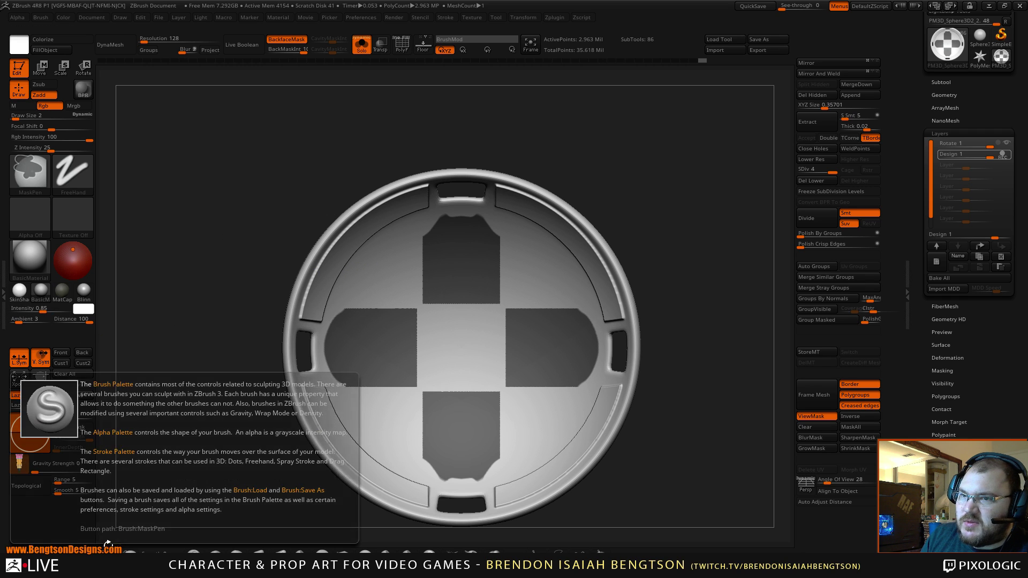
key(ctrl)
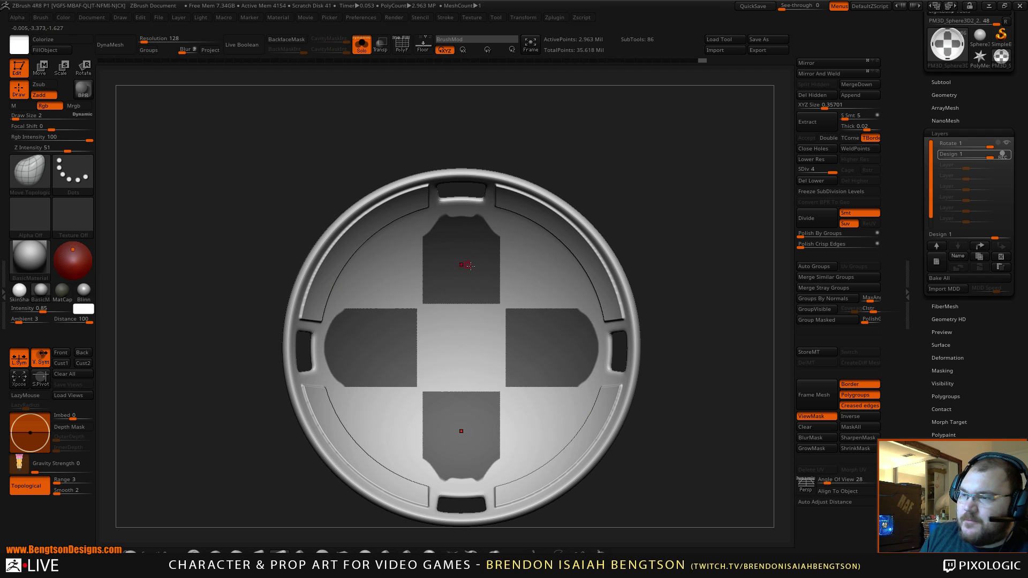
key(space)
mouse_move(469, 268)
mouse_down()
mouse_move(482, 283)
mouse_move(435, 294)
mouse_move(437, 314)
mouse_up()
mouse_move(649, 193)
mouse_down()
mouse_move(565, 312)
mouse_move(649, 195)
mouse_up()
mouse_move(536, 329)
ctrl+alt+mouse_down()
mouse_move(569, 348)
mouse_move(599, 348)
ctrl+alt+mouse_up()
drag(675, 224, 626, 202)
Step: Try to unmask a curved band across each horizontal arm with a small MaskPen brush
key(space)
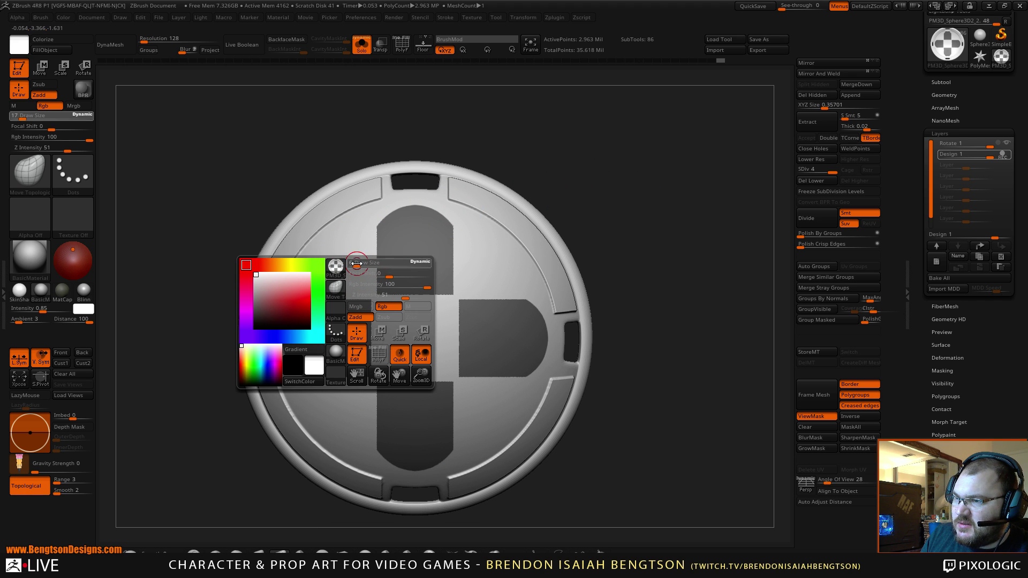
drag(355, 266, 357, 266)
mouse_move(635, 219)
alt+mouse_down()
mouse_move(647, 196)
mouse_move(637, 230)
mouse_move(609, 259)
alt+mouse_up()
key(space)
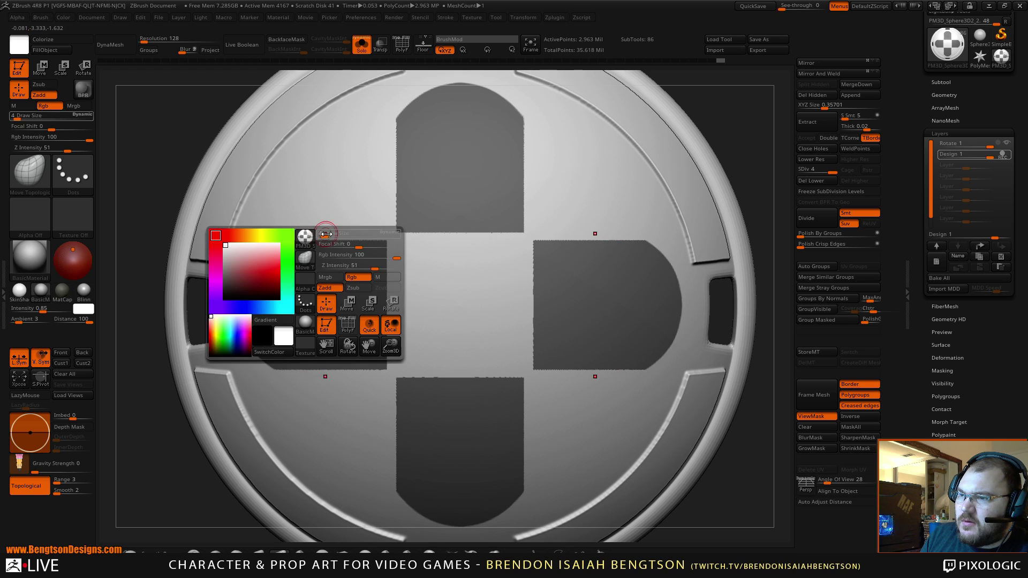
mouse_move(323, 236)
mouse_down()
mouse_move(313, 252)
mouse_move(330, 263)
mouse_move(338, 321)
mouse_move(313, 358)
mouse_up()
key(ctrl)
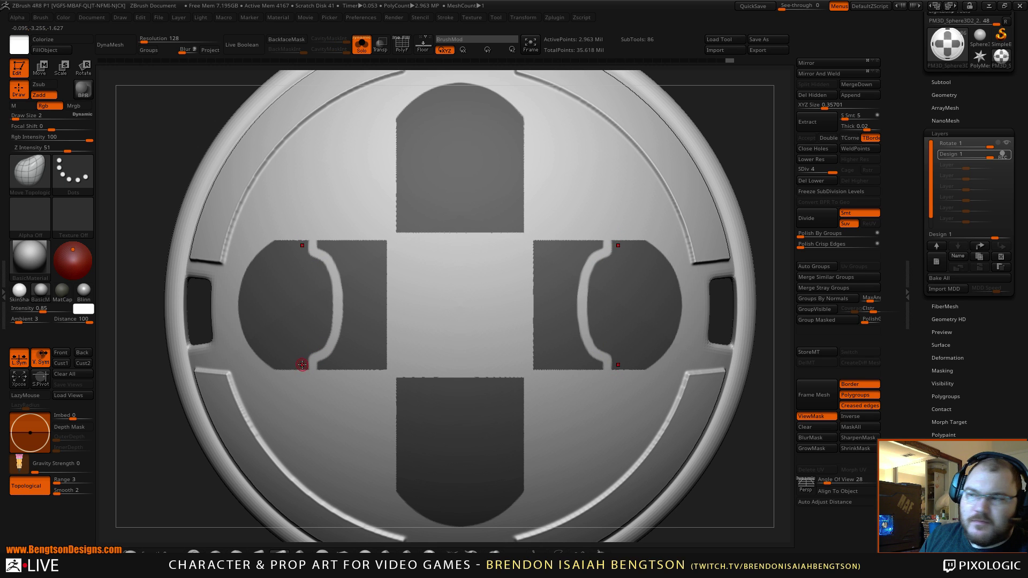
Step: Set the brush's Draw Size to 1 and undo the last unmasking stroke on the horizontal arms
key(space)
drag(316, 258, 314, 258)
key(ctrl+z)
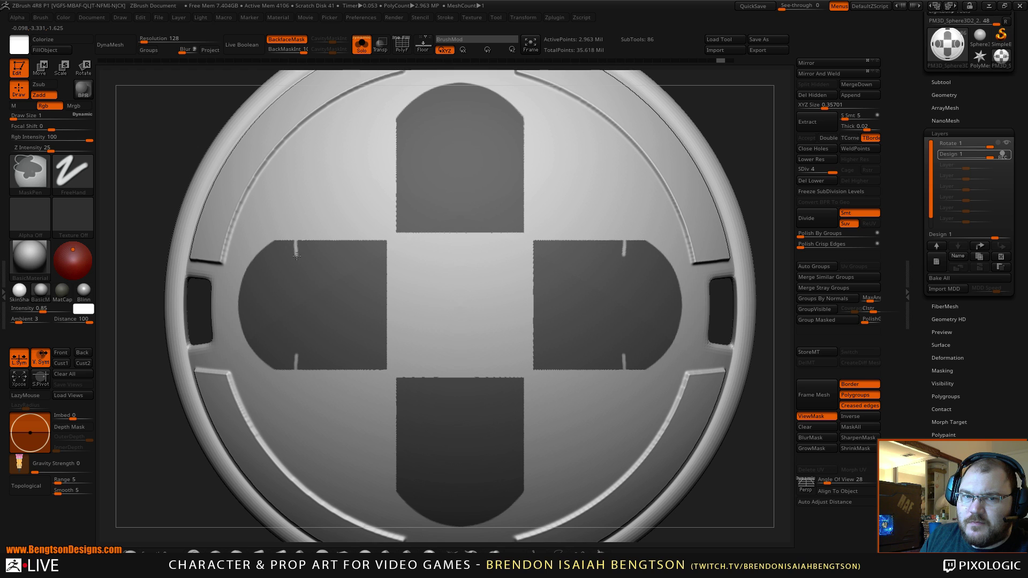
Step: Try to unmask a thin curved line across each horizontal arm, bulging toward the disk's centre
ctrl+alt+drag(322, 268, 340, 285)
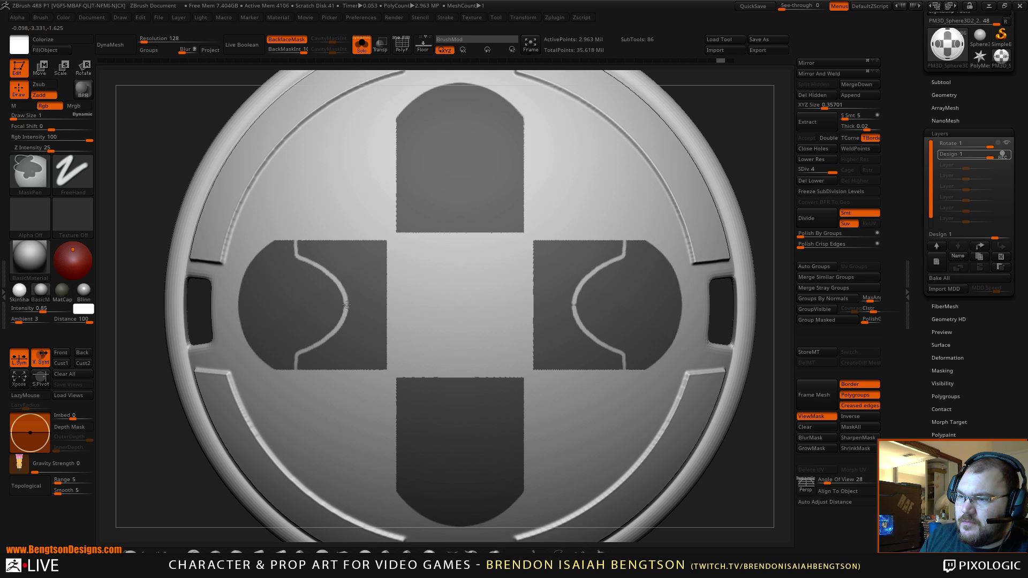
key(b)
key(m)
key(t)
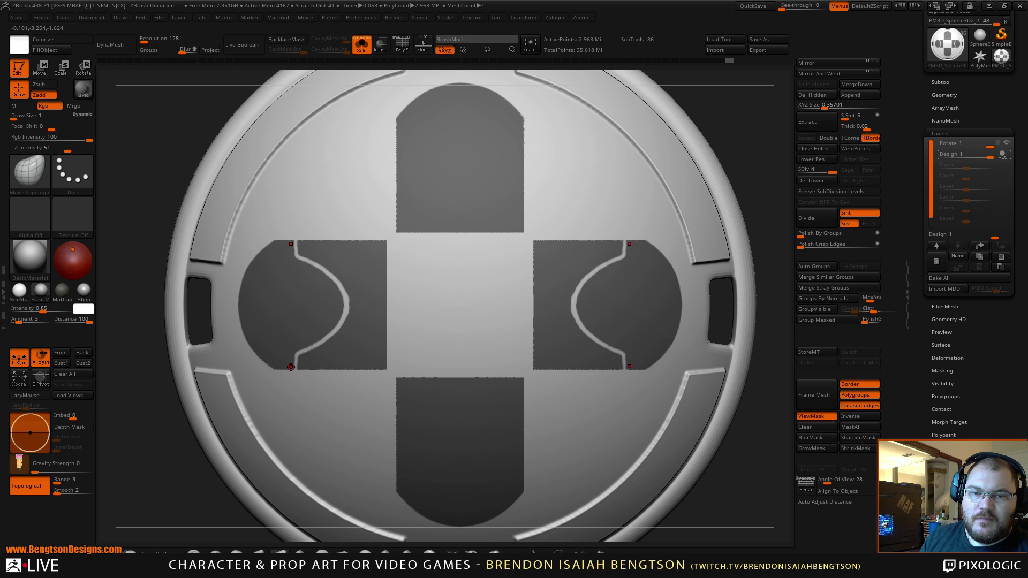
key(ctrl)
key(ctrl+z)
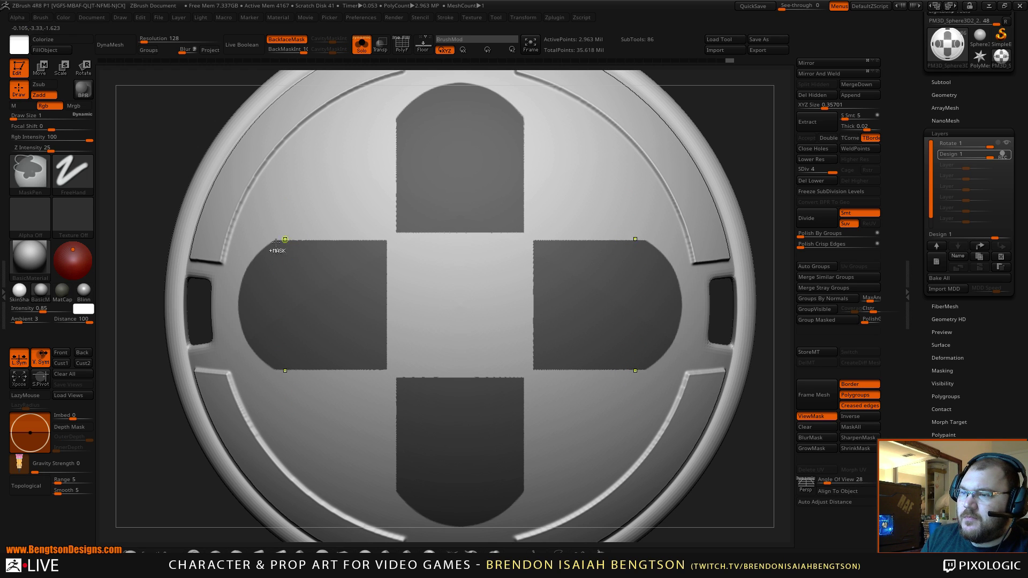
Step: Unmask a thin line across each horizontal arm, with short straight ends at the arm edges and a curve bulging inward
key(ctrl)
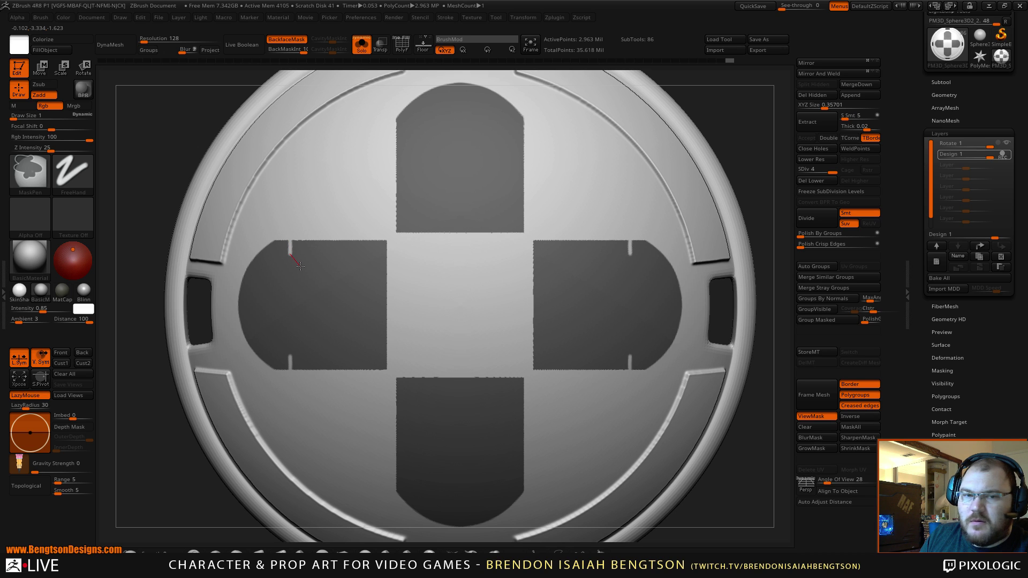
mouse_move(313, 264)
ctrl+alt+mouse_down()
mouse_move(338, 286)
mouse_move(346, 315)
mouse_move(335, 349)
mouse_move(318, 354)
ctrl+alt+mouse_up()
key(b)
key(m)
key(t)
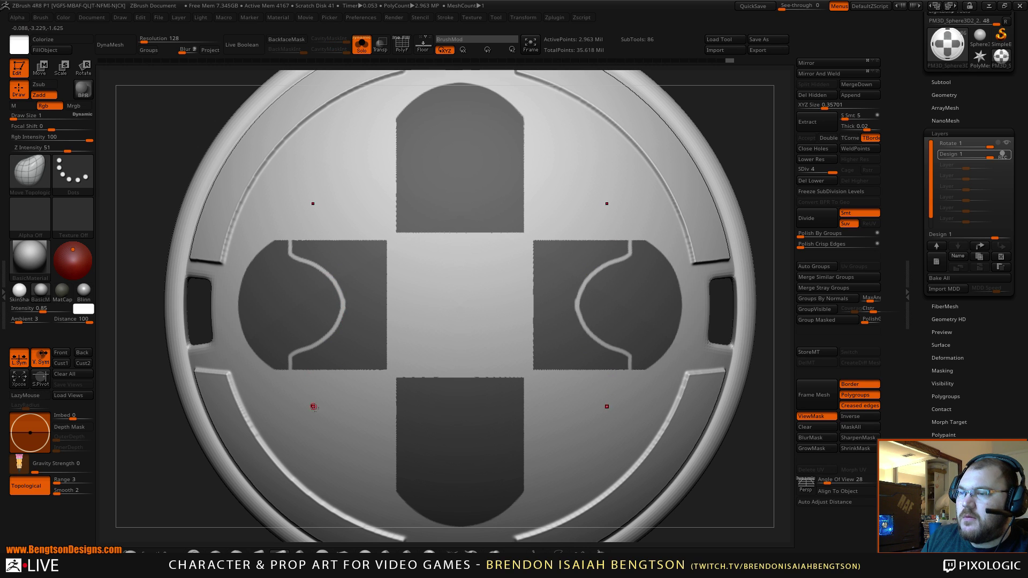
Step: Unmask a matching thin line across the vertical arms, with short straight ends and a curve bulging toward the centre
mouse_move(750, 152)
alt+mouse_down()
mouse_move(667, 166)
mouse_move(693, 230)
mouse_move(652, 228)
mouse_move(657, 342)
alt+mouse_up()
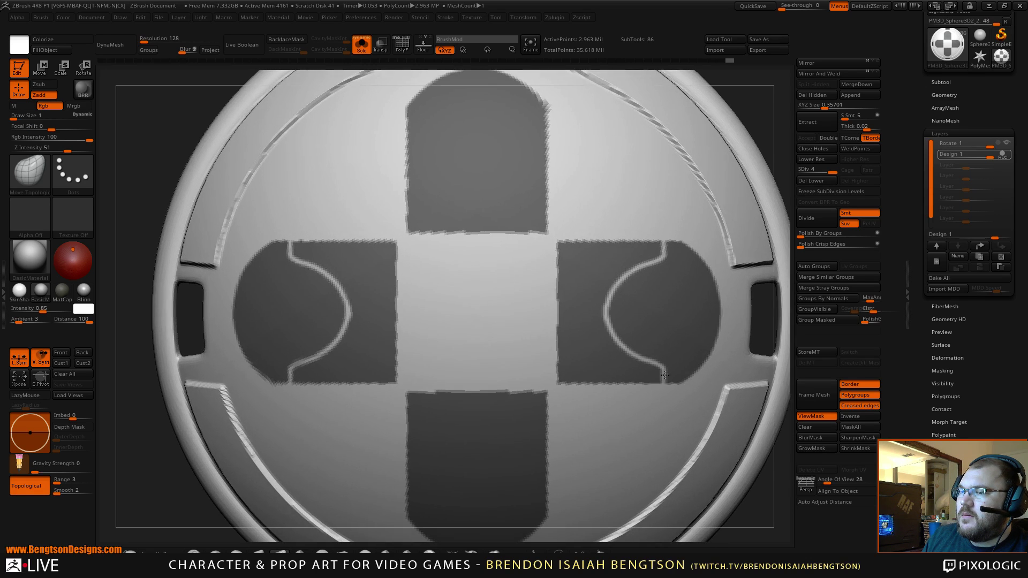
mouse_move(451, 160)
alt+right_down()
mouse_move(422, 200)
mouse_move(403, 203)
alt+right_up()
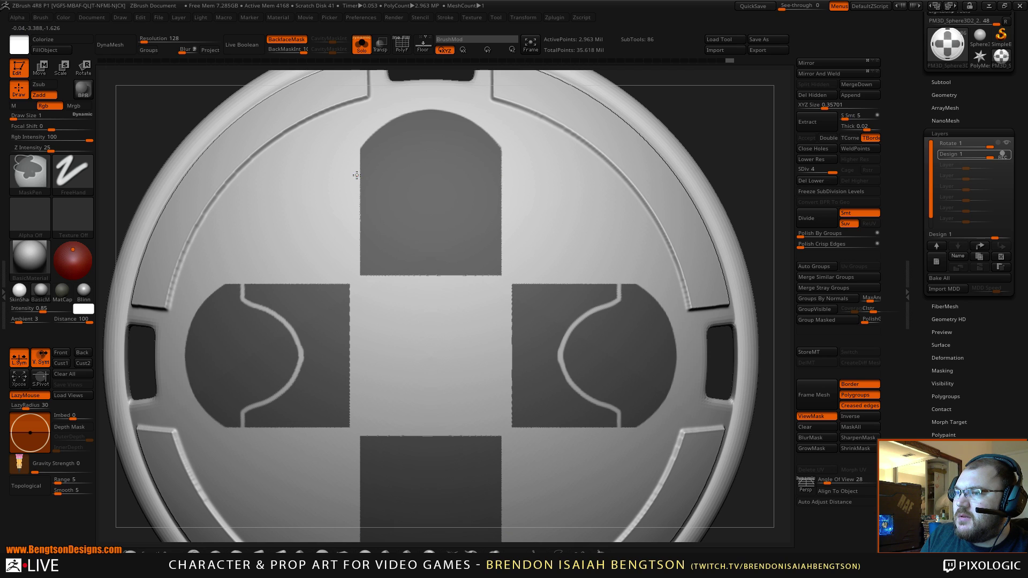
ctrl+alt+drag(382, 179, 382, 179)
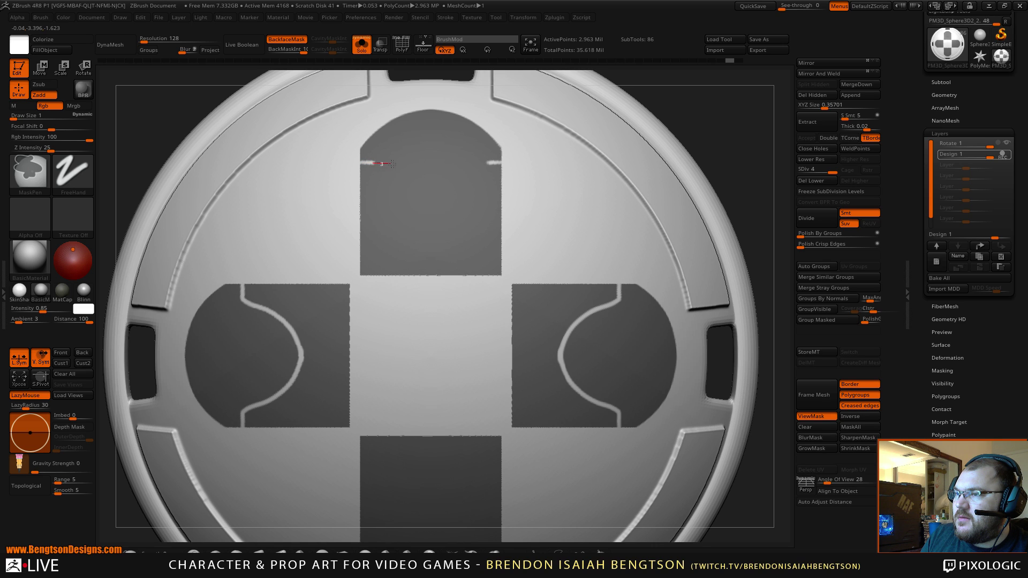
mouse_move(389, 196)
mouse_down()
mouse_move(417, 220)
mouse_move(453, 221)
mouse_up()
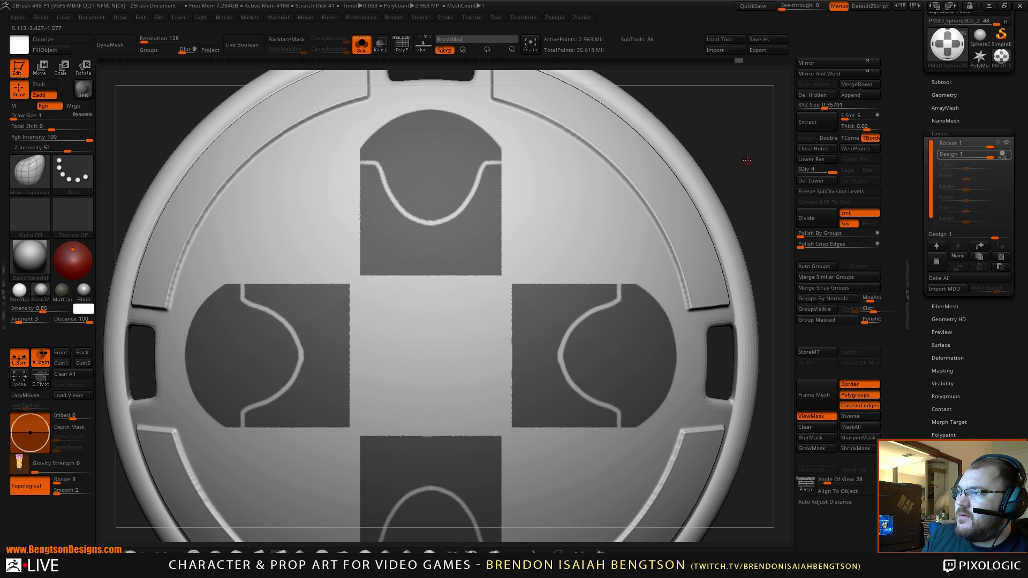
Step: Invert the mask so the cross arms are unmasked and the rest of the disk is protected
alt+drag(748, 161, 708, 119)
mouse_move(697, 183)
mouse_down()
mouse_move(700, 202)
mouse_move(693, 173)
mouse_move(704, 177)
mouse_move(698, 195)
mouse_up()
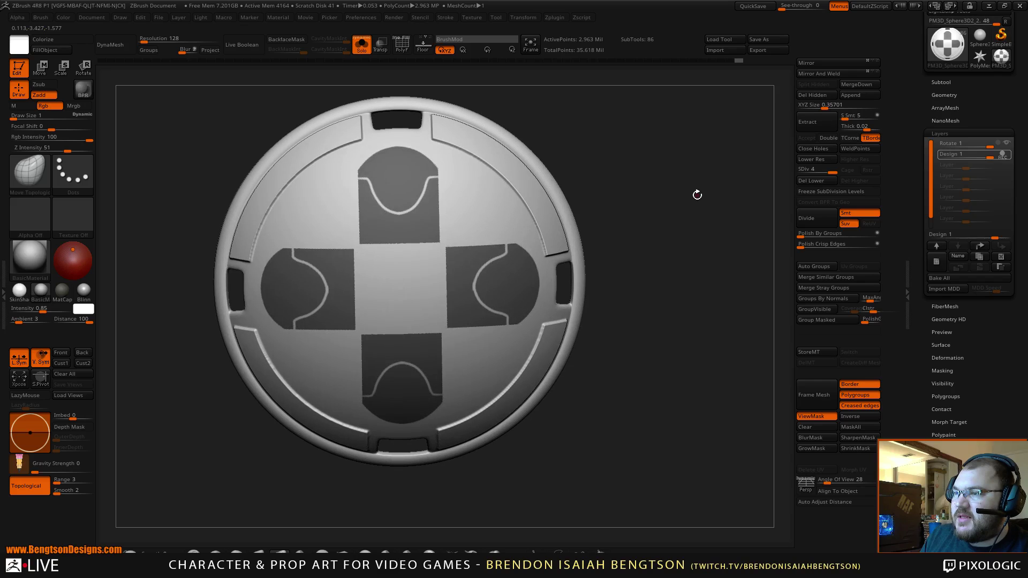
ctrl+click(688, 196)
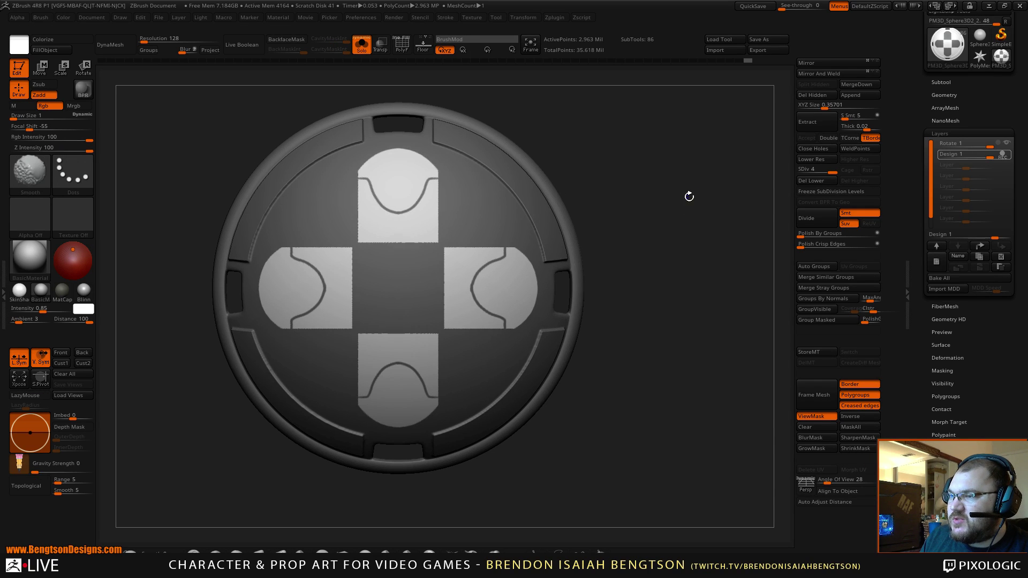
Step: Turn off LazyMouse for the mask brush and touch up the inner tips of the curved lines on the horizontal arms
mouse_move(648, 255)
alt+mouse_down()
mouse_move(616, 271)
mouse_move(568, 274)
mouse_move(446, 164)
alt+mouse_up()
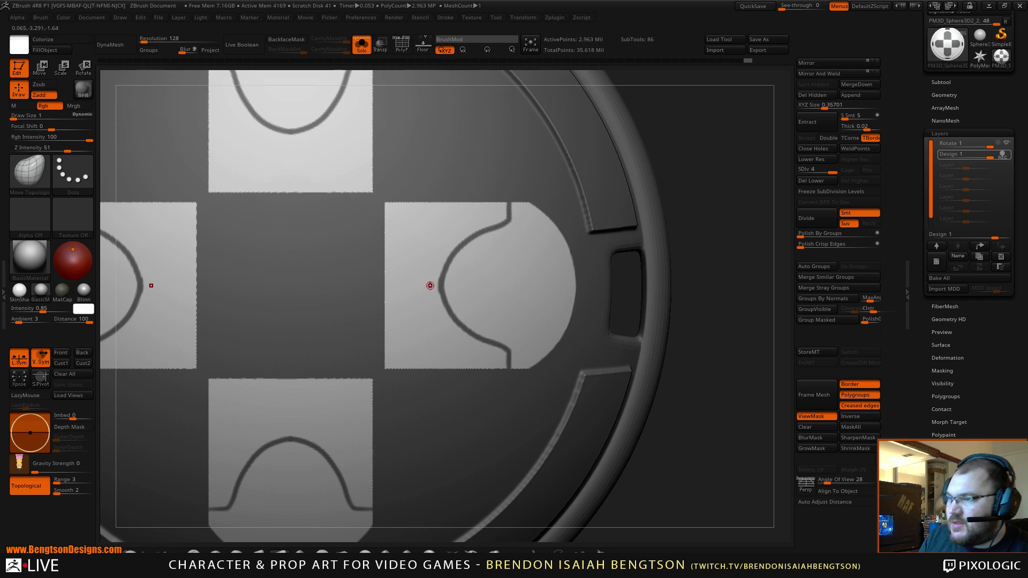
click(25, 395)
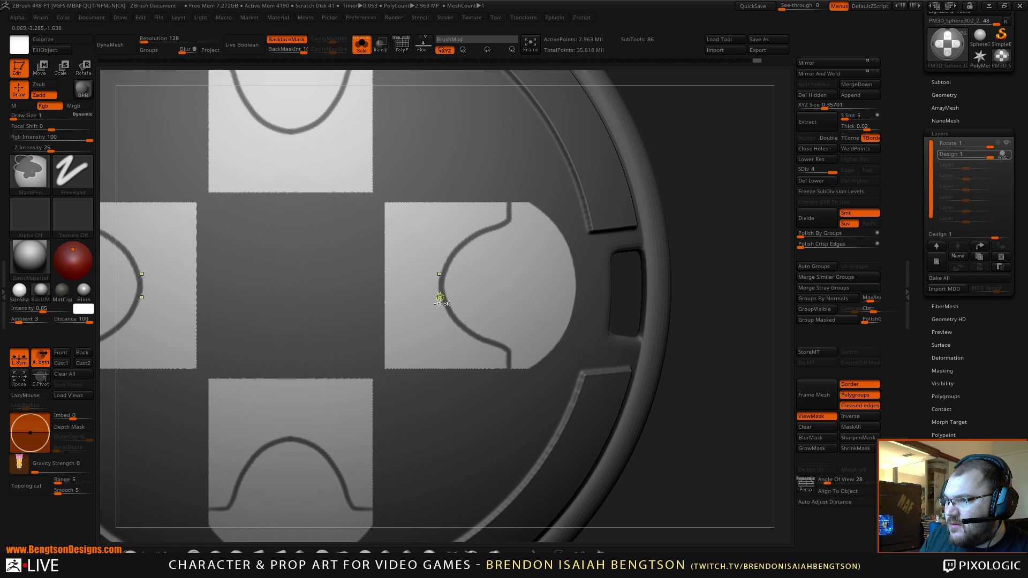
key(f)
Step: Open the Deformation controls and blur the mask edges around the cross arms
drag(659, 228, 652, 192)
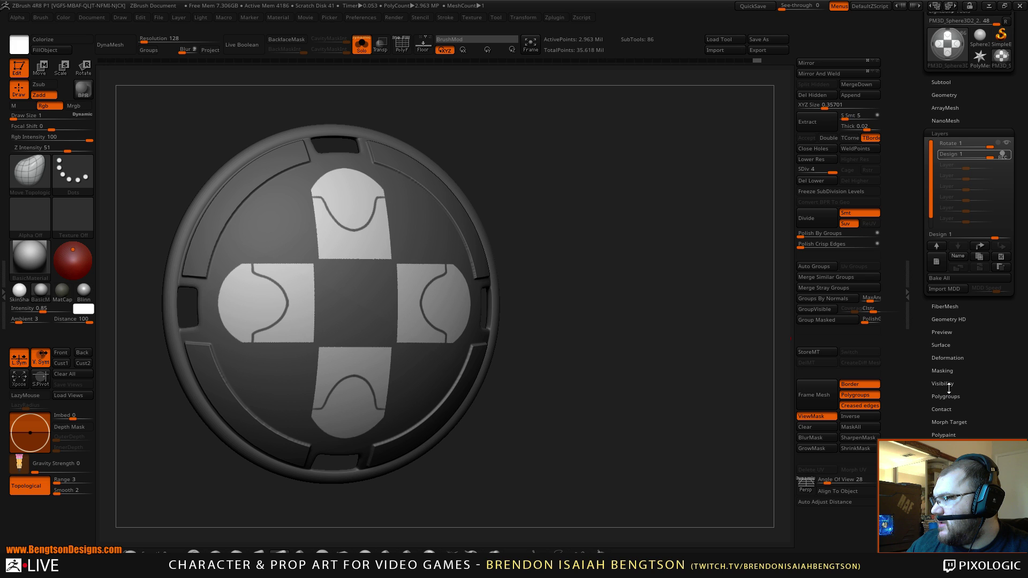
click(950, 357)
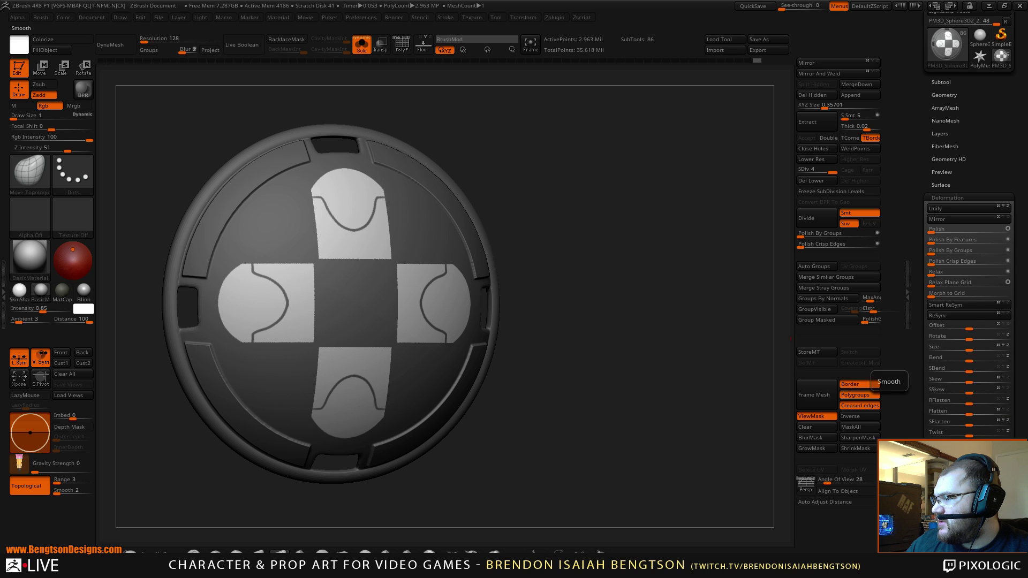
ctrl+click(361, 318)
ctrl+click(362, 304)
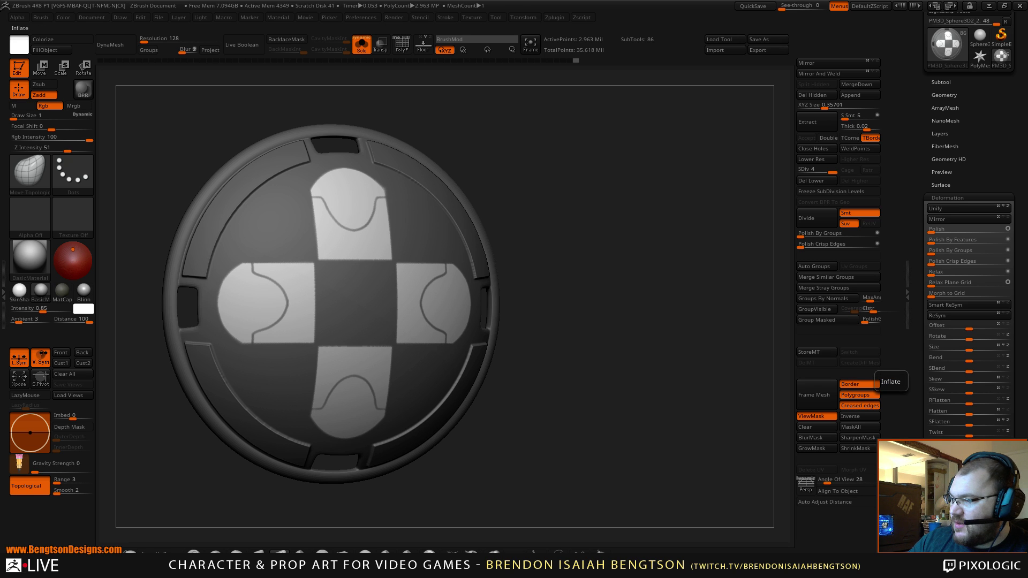
Step: Inflate the unmasked cross arms and polish the raised surfaces
key(Return)
drag(663, 372, 639, 368)
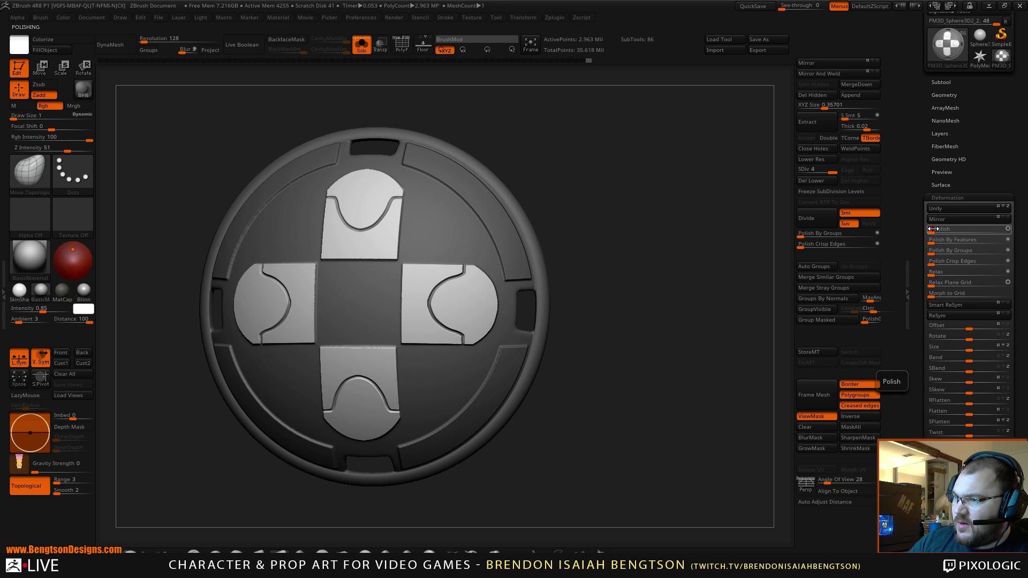
drag(627, 419, 652, 425)
Step: Hide the mask display and examine the raised cross on the disk within the full character, then isolate the disk again
click(836, 418)
alt+drag(631, 406, 633, 209)
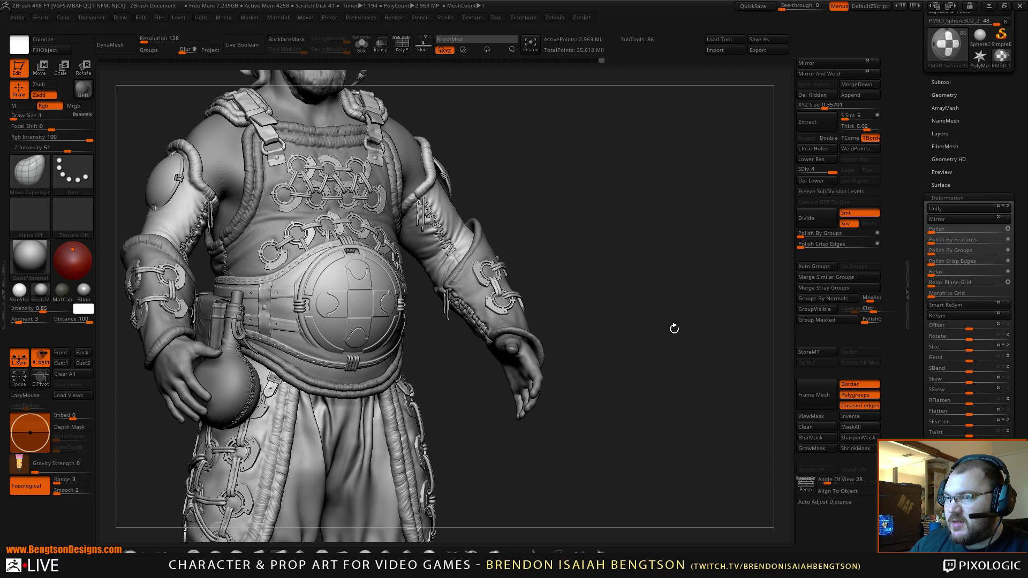
mouse_move(668, 325)
alt+mouse_down()
mouse_move(664, 286)
mouse_move(647, 317)
mouse_move(649, 344)
mouse_move(673, 353)
mouse_move(649, 364)
mouse_move(620, 294)
alt+mouse_up()
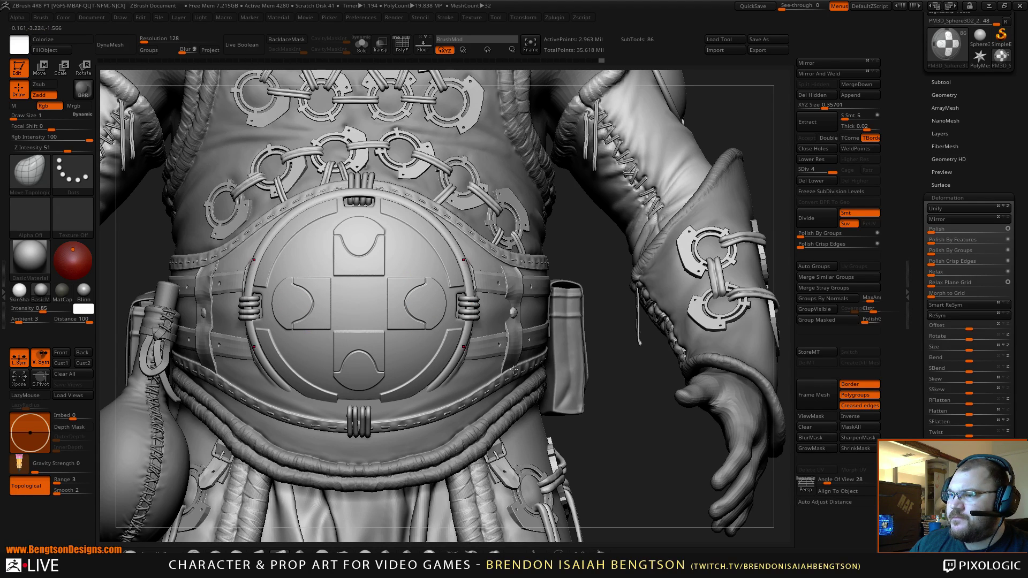
key(alt+s)
alt+drag(550, 371, 620, 441)
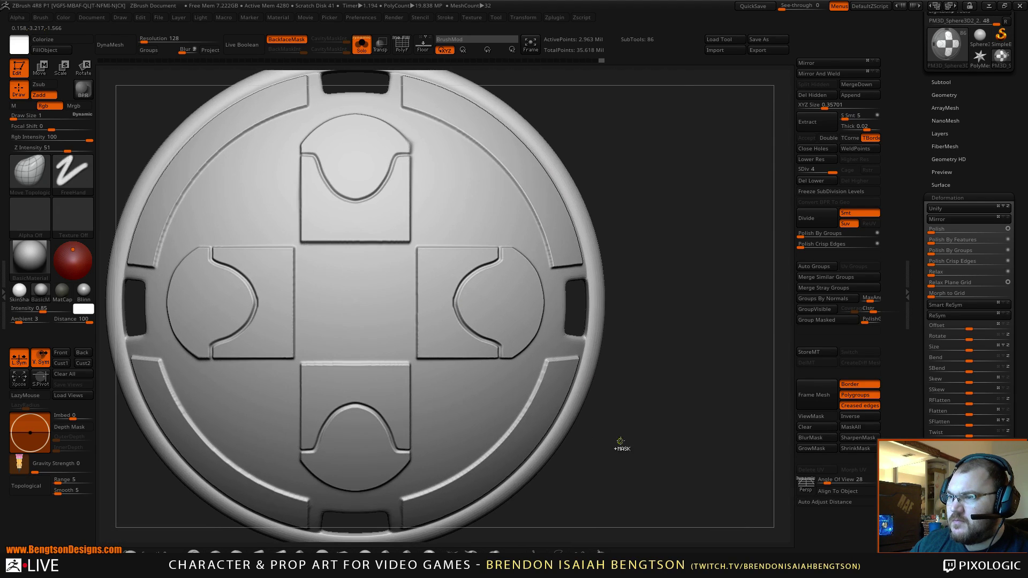
Step: Undo the inflate and polish on the cross arms and sharpen the mask edges with the mask displayed
key(ctrl+h)
key(ctrl+z)
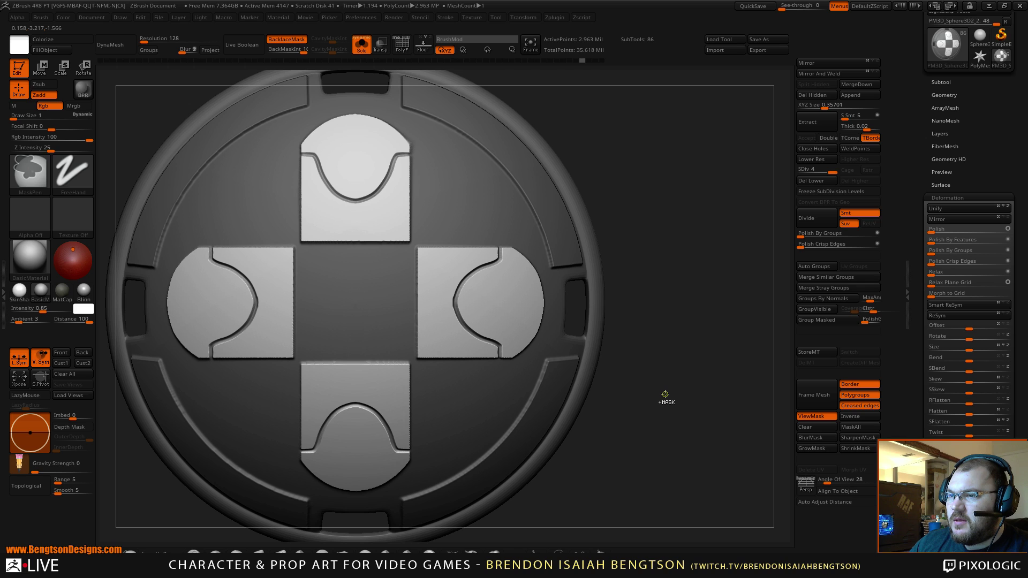
ctrl+click(665, 394)
key(ctrl+z)
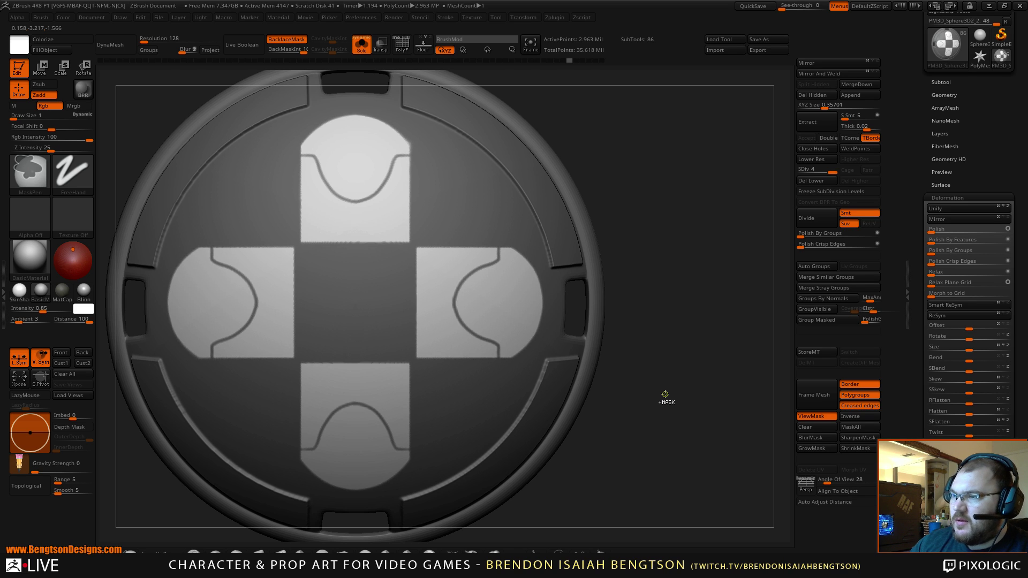
ctrl+alt+click(665, 395)
key(b)
key(m)
key(t)
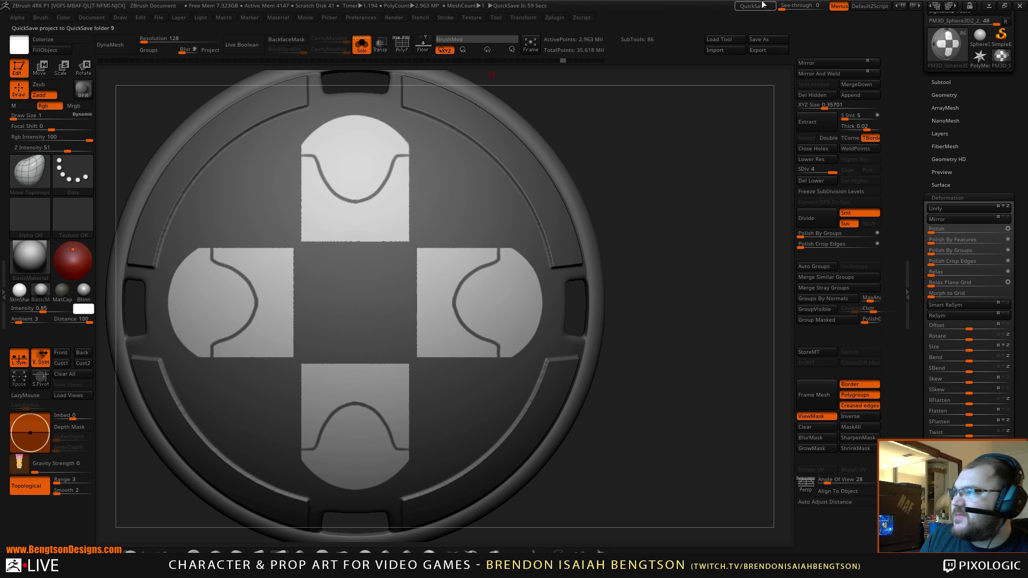
Step: Raise the See-through setting to examine the disk's design in the concept art behind the window, then restore full opacity
drag(784, 4, 822, 5)
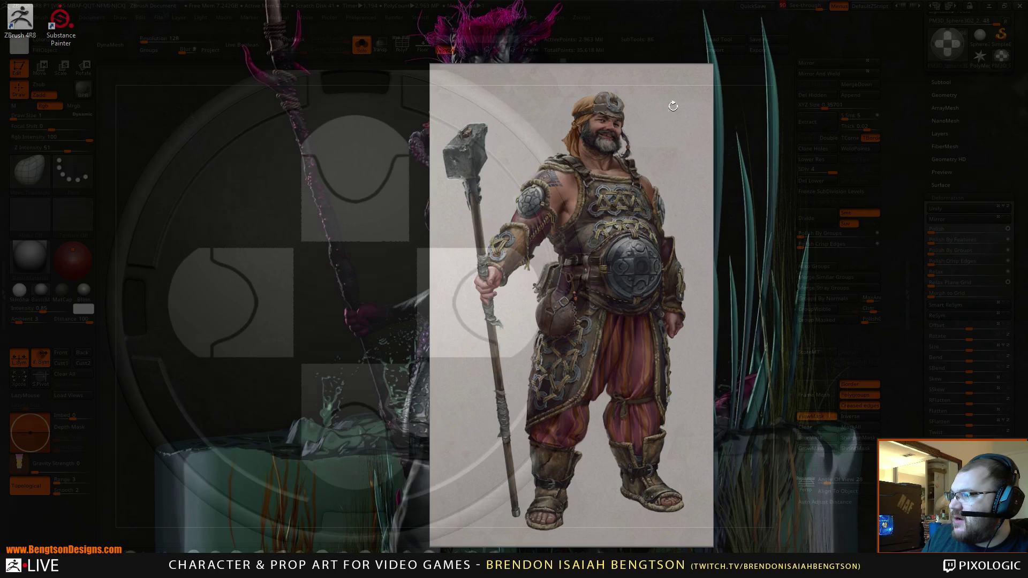
drag(820, 6, 774, 7)
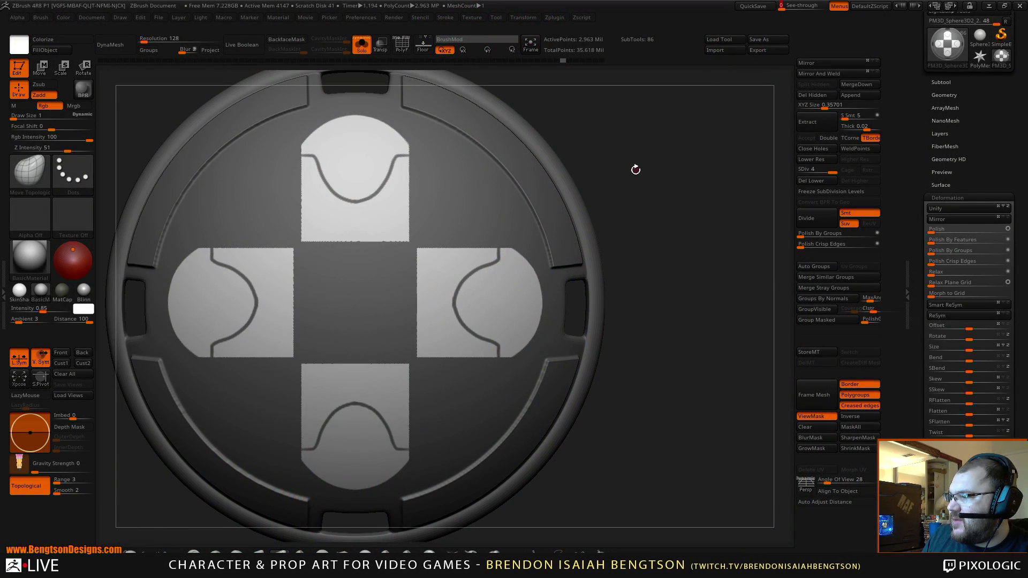
alt+drag(664, 216, 677, 268)
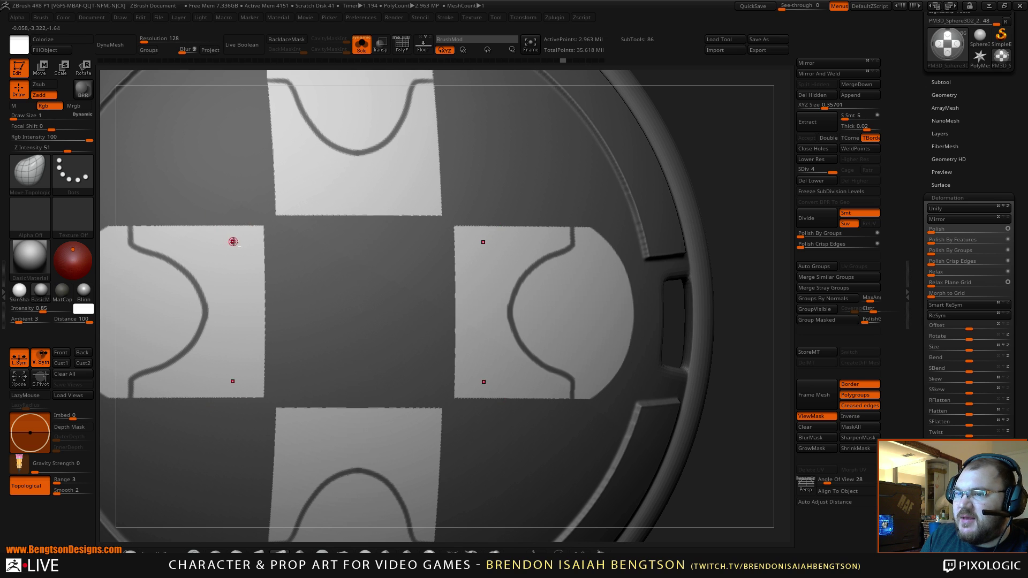
Step: Invert the mask so the cross arms are protected, and touch up the unmasked dividing lines on the horizontal arms
alt+right_drag(230, 232, 420, 259)
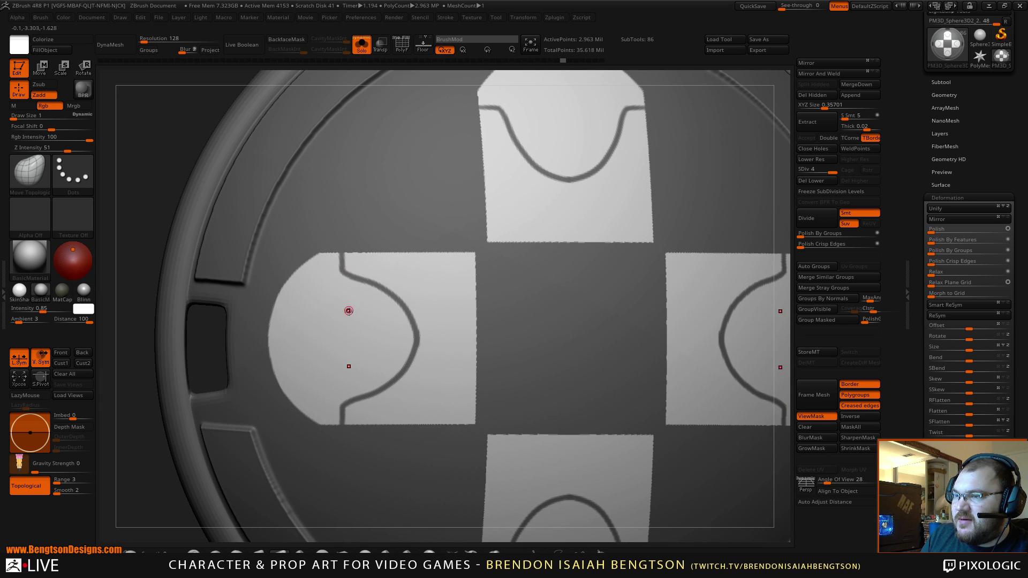
key(ctrl+i)
key(ctrl)
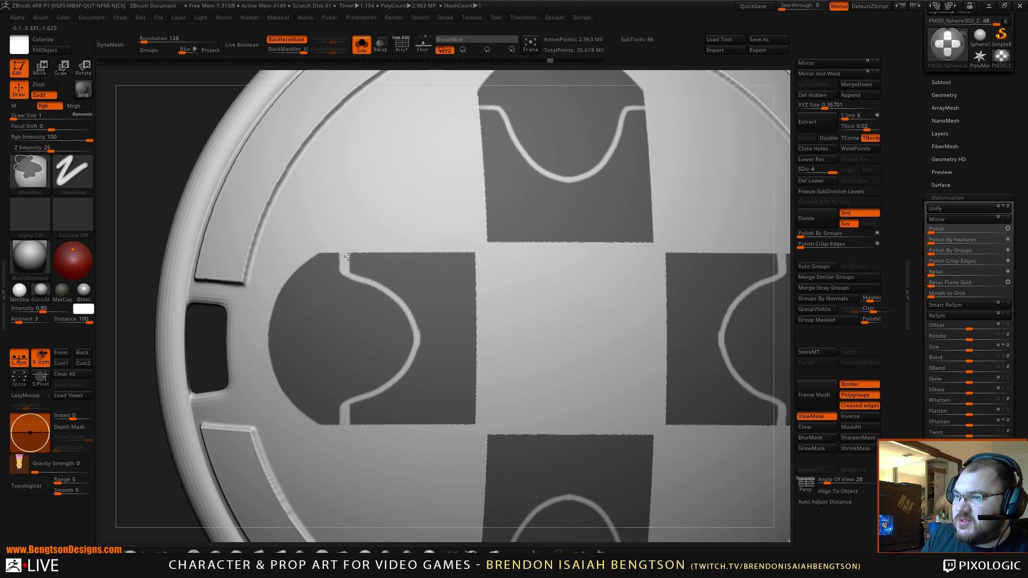
ctrl+alt+drag(347, 262, 347, 252)
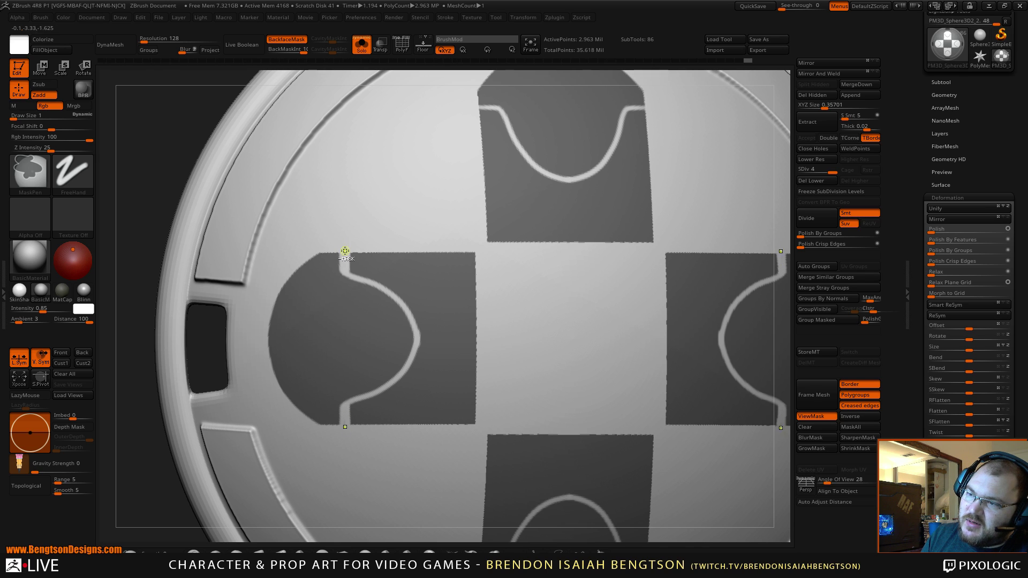
ctrl+alt+drag(408, 311, 417, 327)
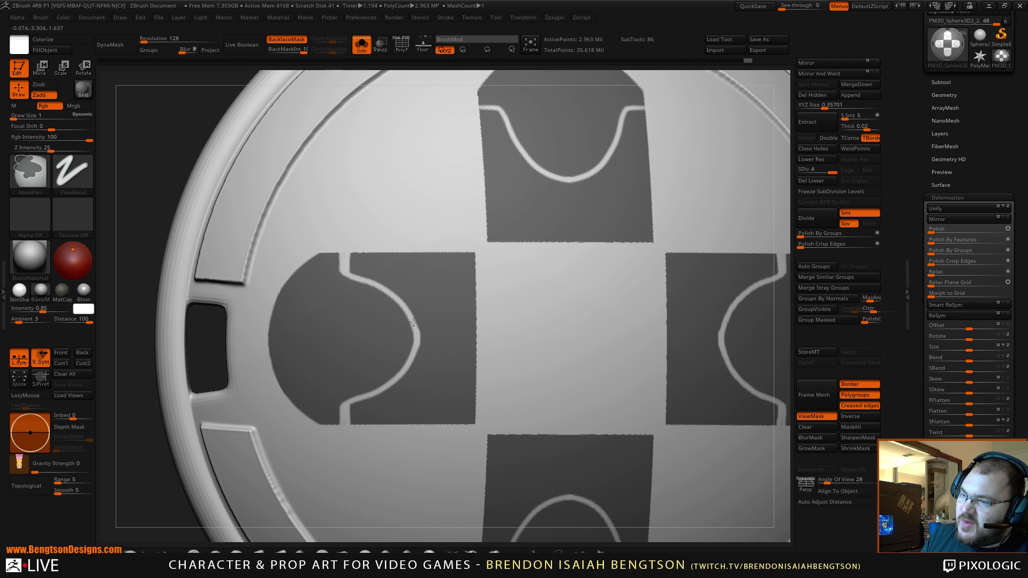
ctrl+alt+drag(413, 356, 414, 353)
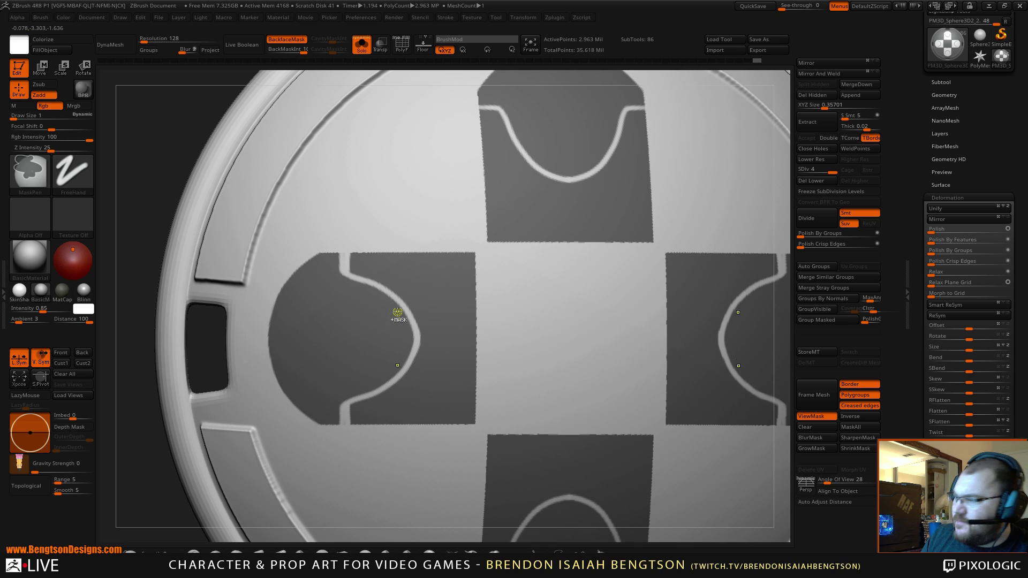
Step: Touch up the short straight ends of the unmasked dividing lines on the vertical arms
alt+right_drag(541, 300, 431, 284)
right_drag(491, 271, 452, 272)
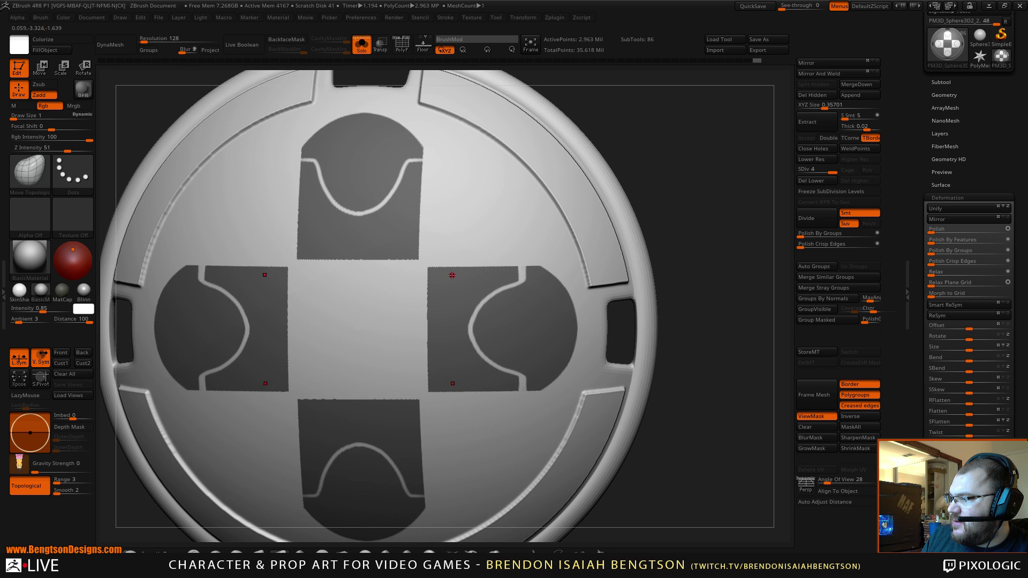
alt+right_drag(476, 216, 469, 298)
alt+right_drag(420, 220, 467, 249)
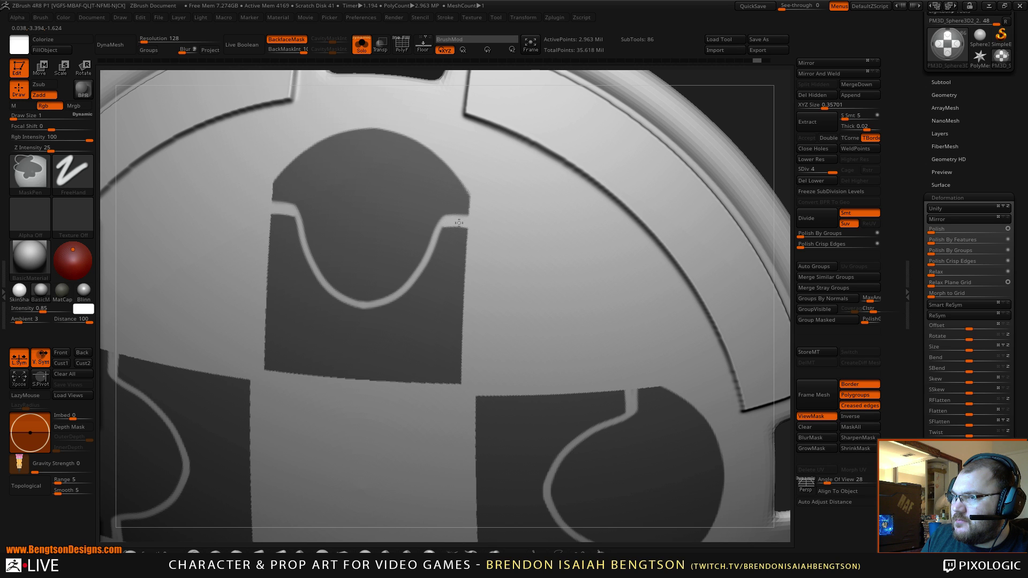
key(b)
key(m)
key(t)
key(f)
mouse_move(709, 192)
mouse_down()
mouse_move(702, 146)
mouse_move(686, 193)
mouse_move(685, 168)
mouse_move(734, 147)
mouse_move(750, 156)
mouse_up()
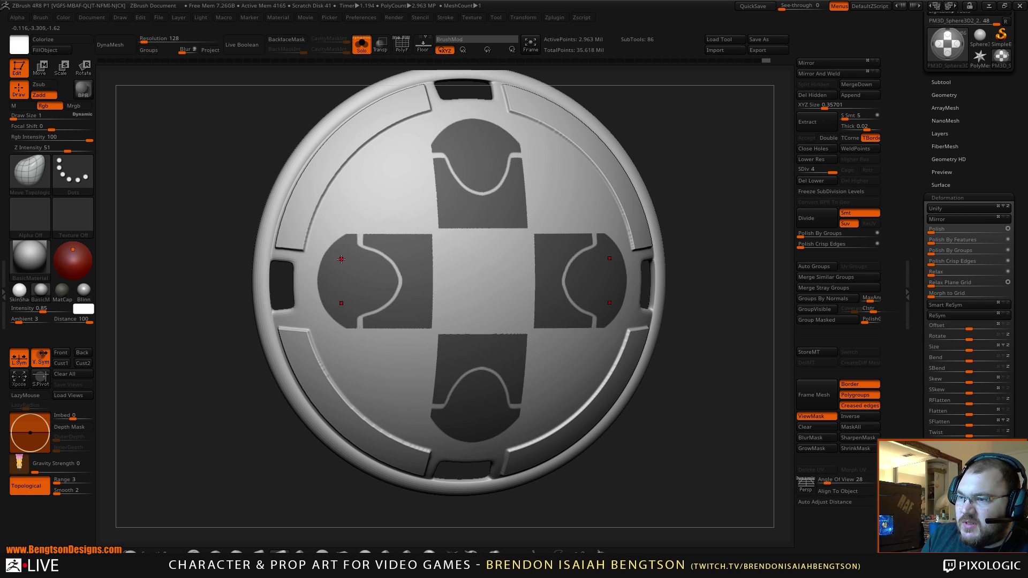
Step: Unmask a thin crescent inside the rounded outer end of each horizontal arm and trim its edges
key(ctrl)
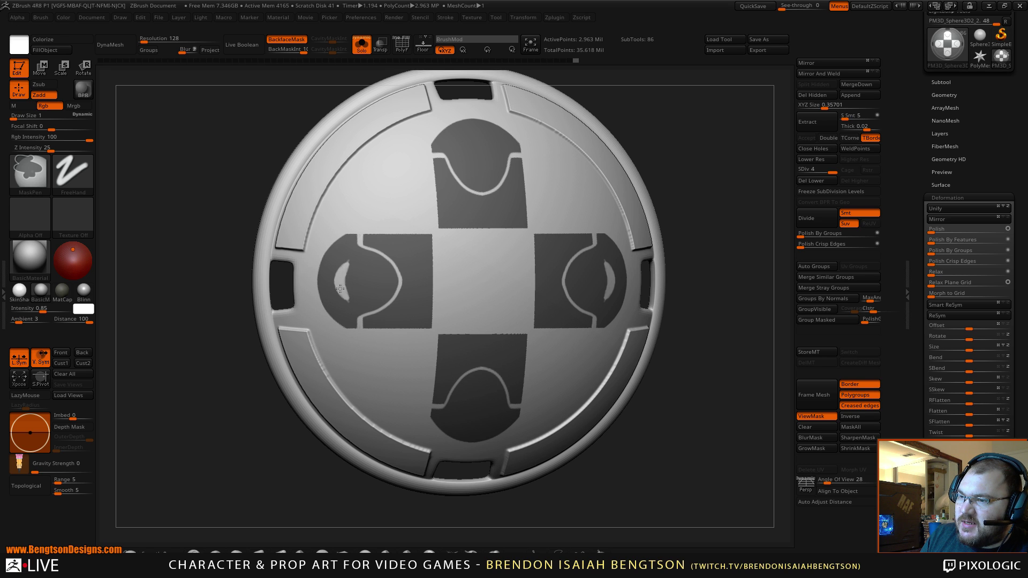
ctrl+drag(341, 291, 343, 292)
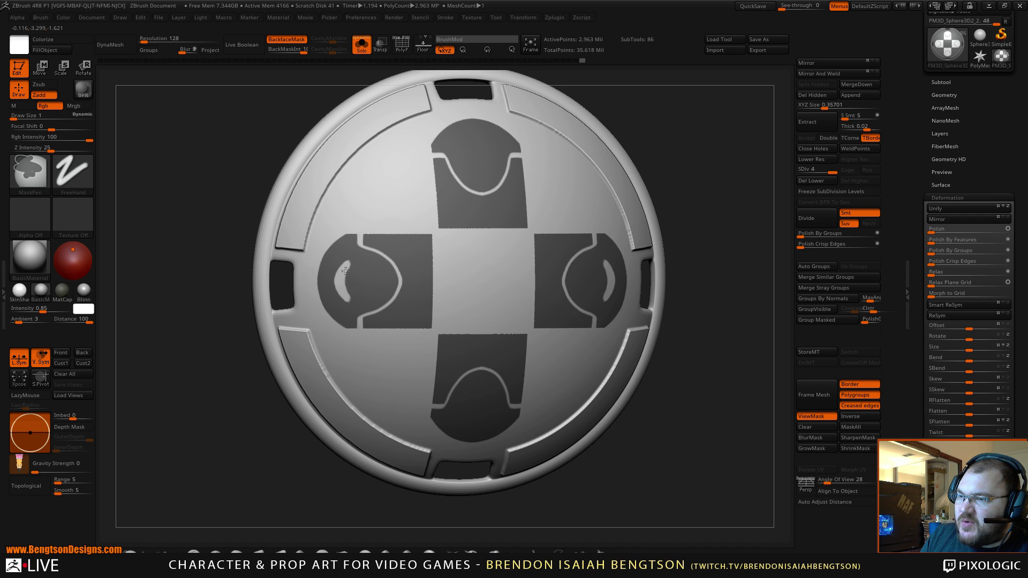
ctrl+drag(346, 269, 344, 273)
Step: Unmask a matching crescent inside the rounded outer end of each vertical arm
mouse_move(712, 169)
mouse_down()
mouse_move(710, 158)
mouse_move(660, 170)
mouse_up()
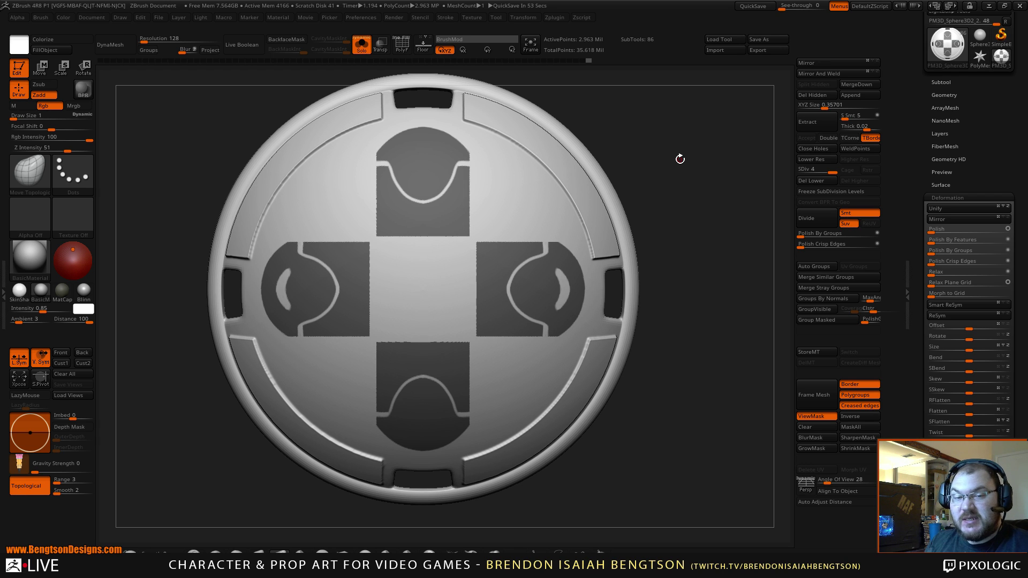
alt+drag(665, 148, 671, 180)
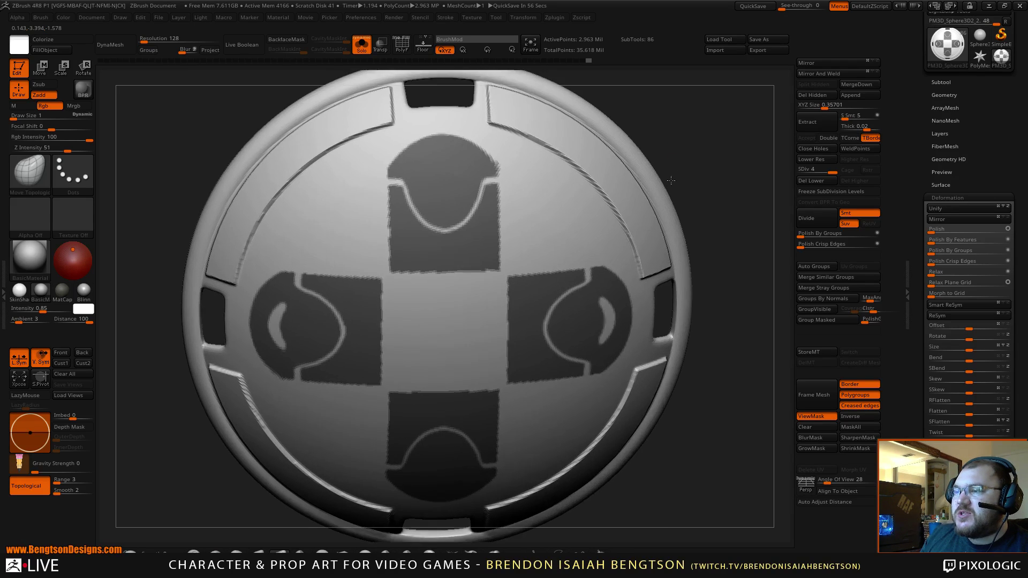
alt+right_drag(670, 181, 693, 178)
alt+right_drag(449, 139, 403, 222)
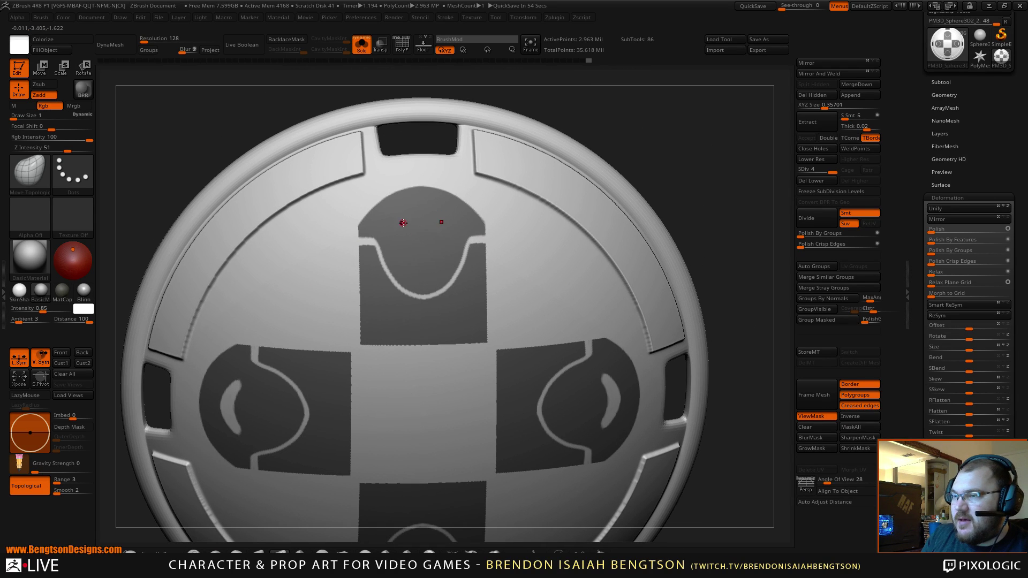
shift+drag(652, 126, 617, 152)
key(ctrl)
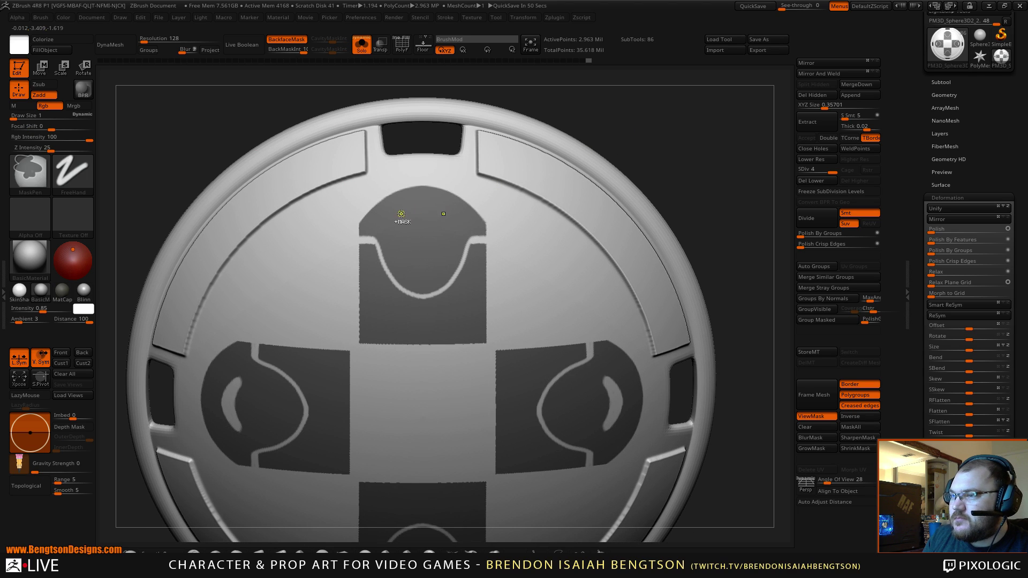
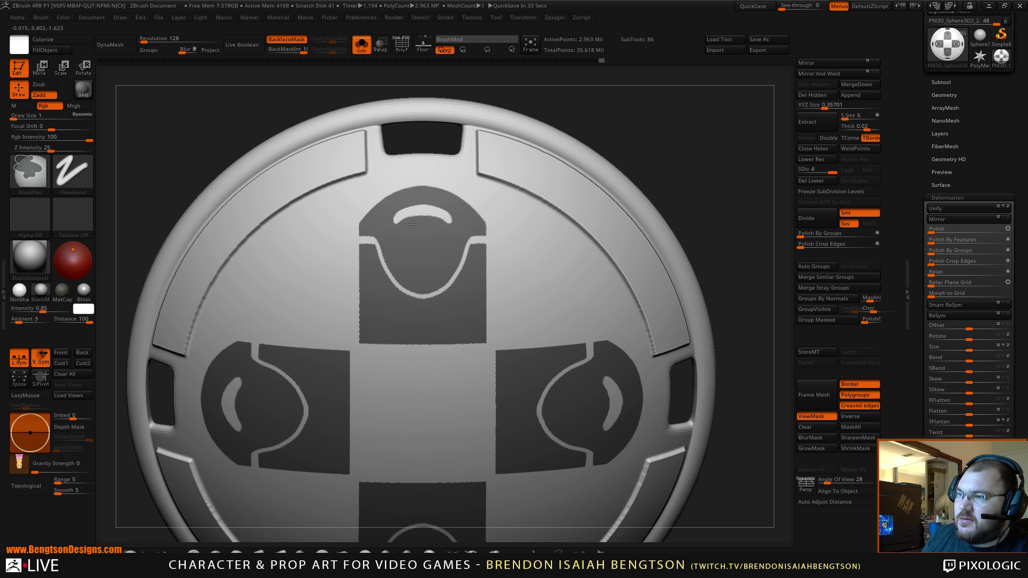
Step: Redraw the crescents on the horizontal arms thicker, using a draw size of 3
alt+drag(705, 174, 713, 47)
mouse_move(686, 225)
mouse_down()
mouse_move(682, 191)
mouse_move(649, 236)
mouse_move(669, 268)
mouse_move(681, 238)
mouse_move(700, 338)
mouse_move(656, 198)
mouse_move(276, 328)
mouse_move(288, 362)
mouse_up()
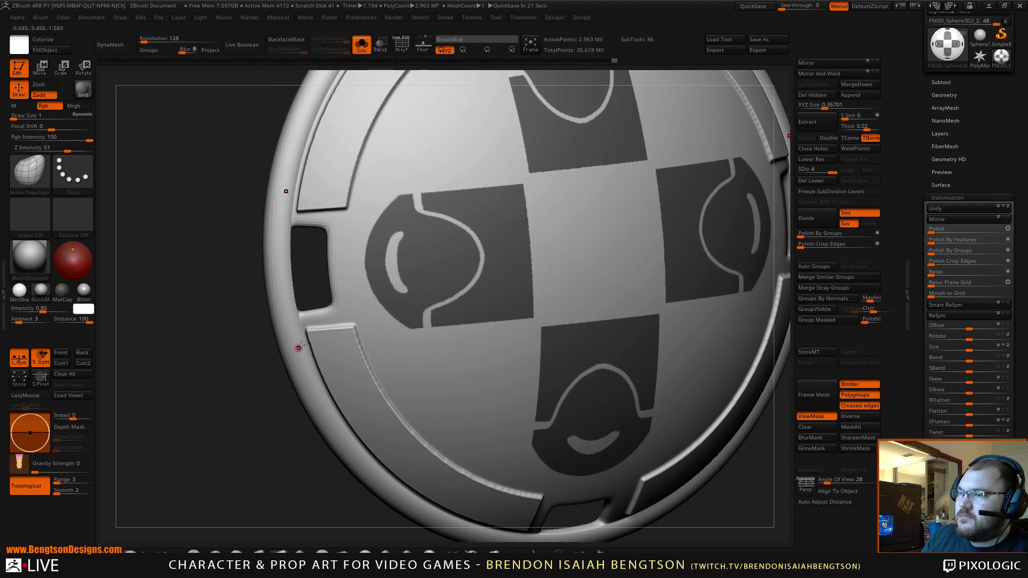
key(space)
mouse_move(407, 231)
mouse_down()
mouse_move(395, 243)
mouse_move(397, 288)
mouse_move(388, 250)
mouse_up()
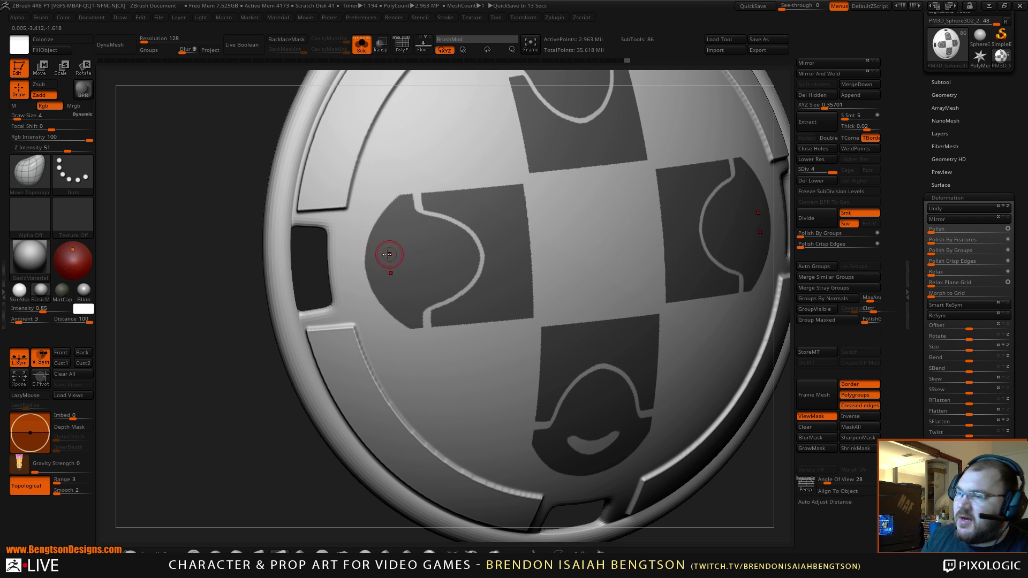
key(space)
click(396, 237)
drag(397, 242, 391, 276)
drag(272, 434, 284, 406)
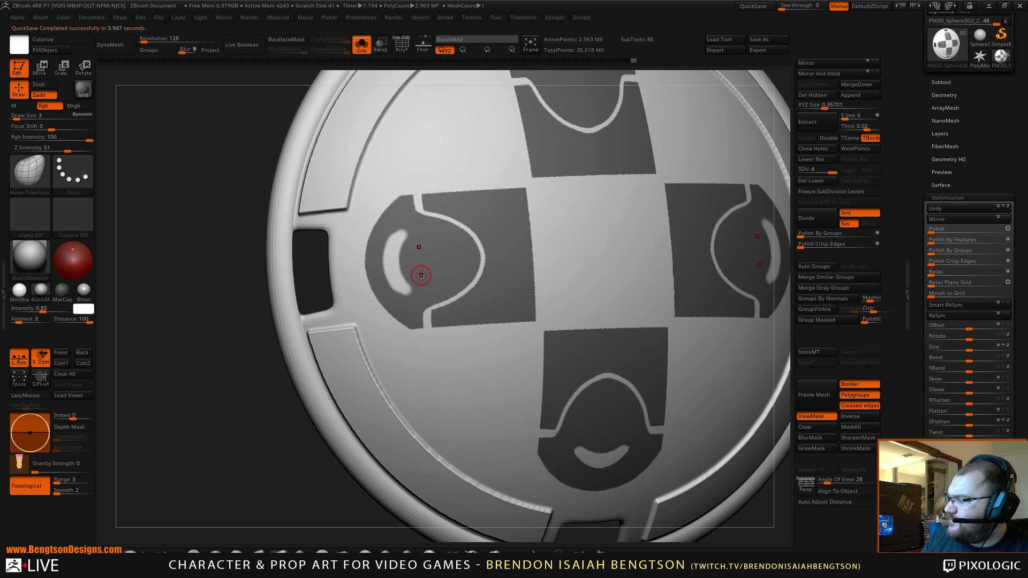
Step: Trim the inner edges of the horizontal arms' crescents with the mask brush
key(ctrl)
mouse_move(414, 286)
ctrl+alt+mouse_down()
mouse_move(410, 278)
mouse_move(413, 287)
ctrl+alt+mouse_up()
key(ctrl+z)
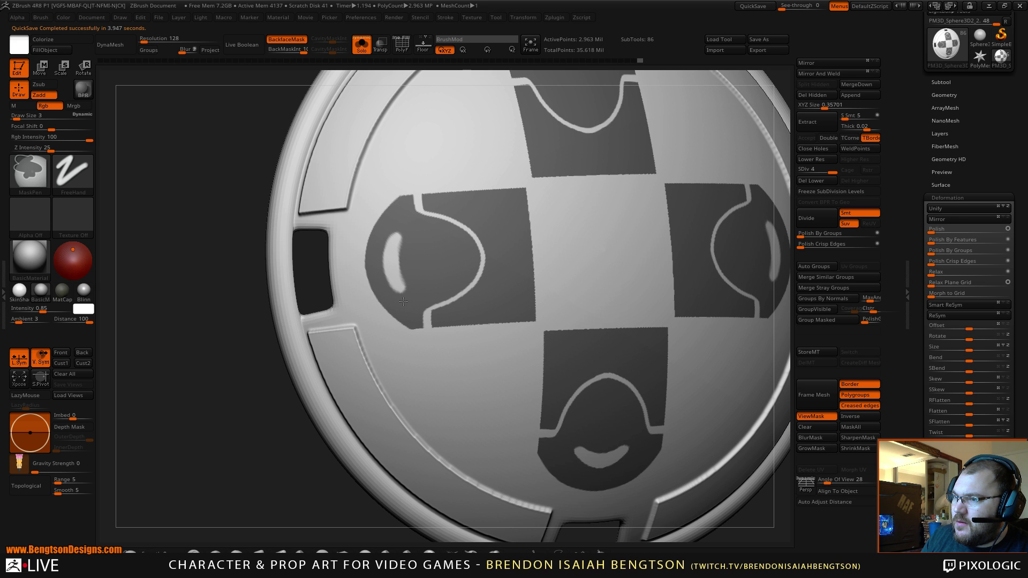
mouse_move(269, 431)
alt+mouse_down()
mouse_move(306, 240)
mouse_move(583, 221)
mouse_move(509, 182)
mouse_move(541, 218)
mouse_move(564, 278)
mouse_move(618, 232)
mouse_move(680, 220)
alt+mouse_up()
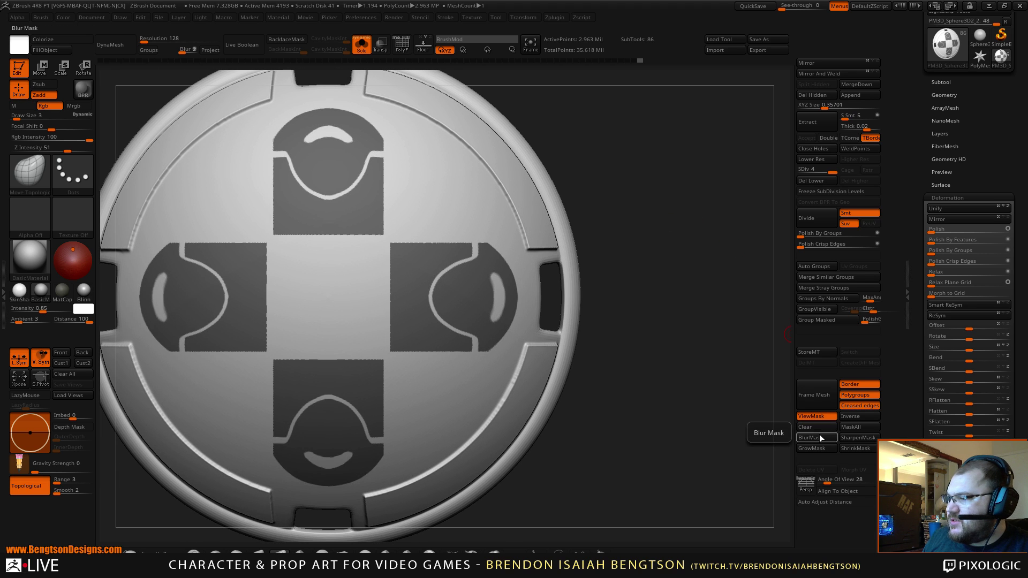
Step: Sharpen the mask edges and invert the mask so the cross arms are unmasked, with the crescents and lines protected
click(847, 438)
click(849, 437)
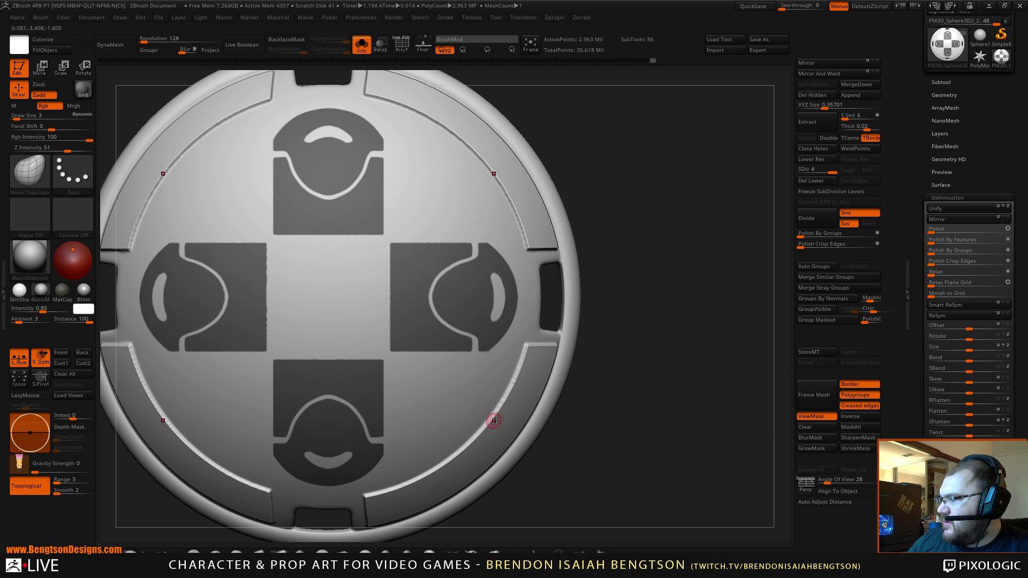
ctrl+click(688, 334)
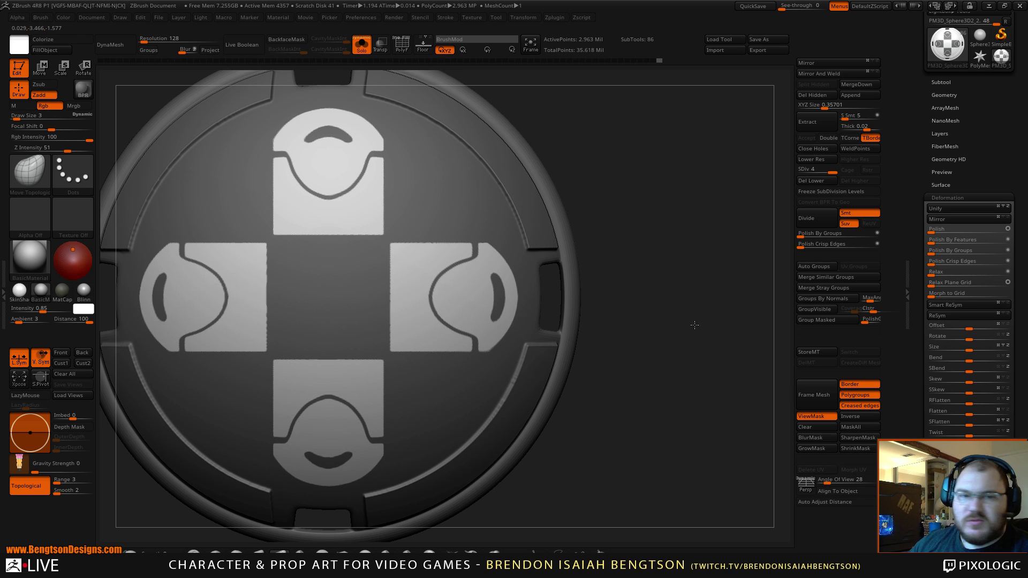
Step: Inflate the cross arms around their protected crescents and dividing lines, and polish the raised panels
alt+drag(695, 325, 726, 333)
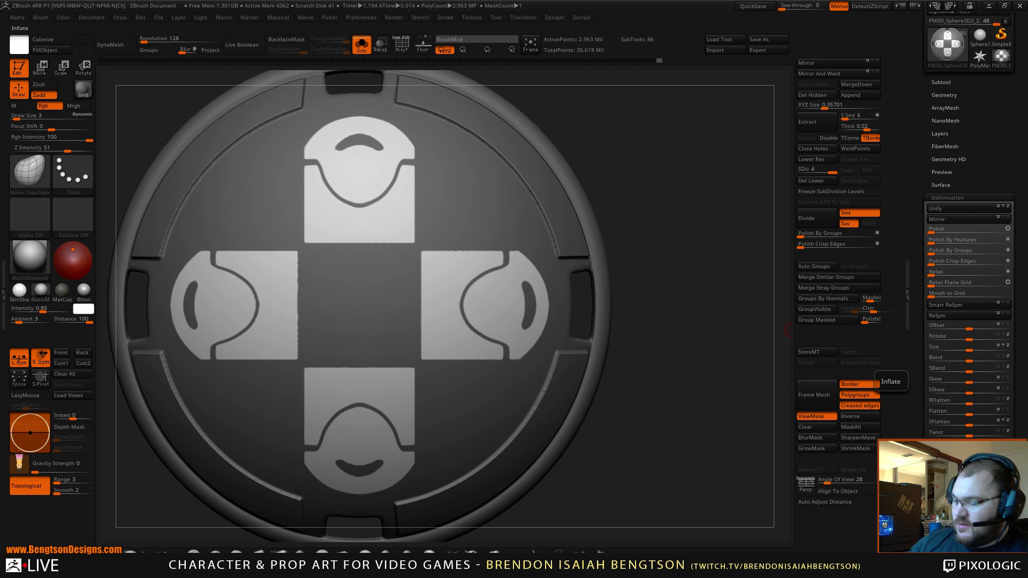
key(Return)
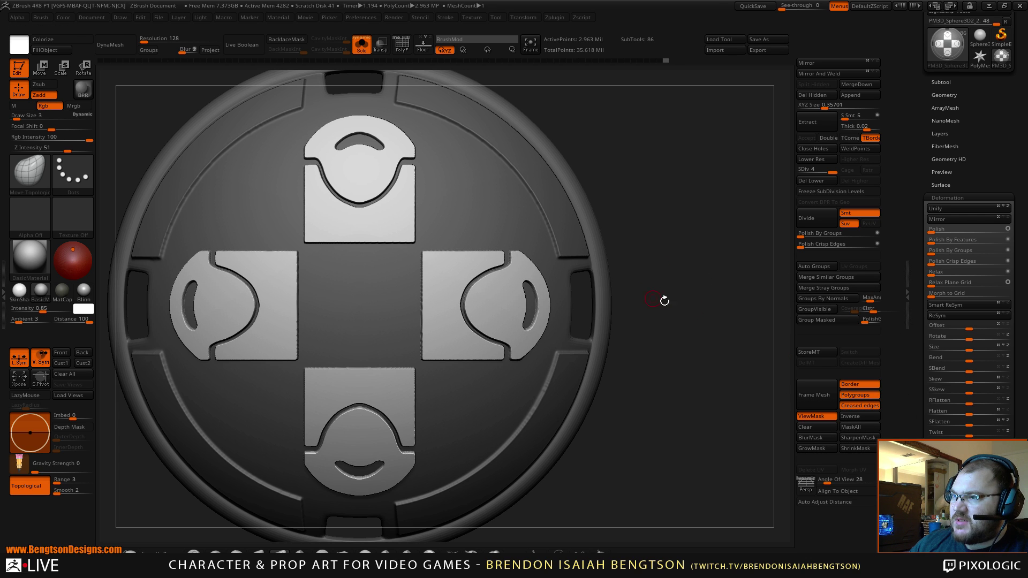
drag(746, 345, 771, 340)
click(932, 232)
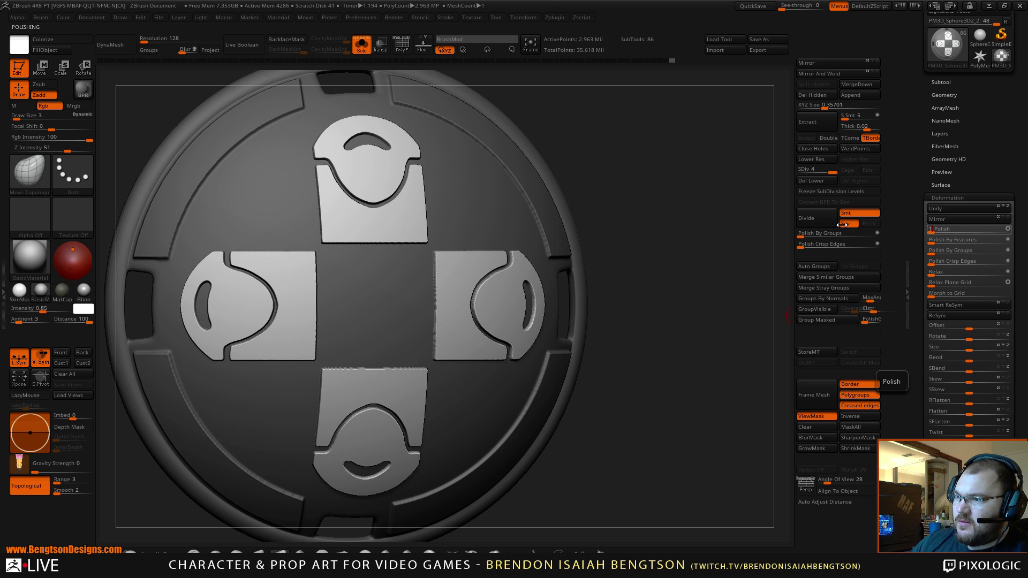
Step: Polish the raised cross arms with a value of 1 and turn off the mask display on the disk
text(1)
key(Return)
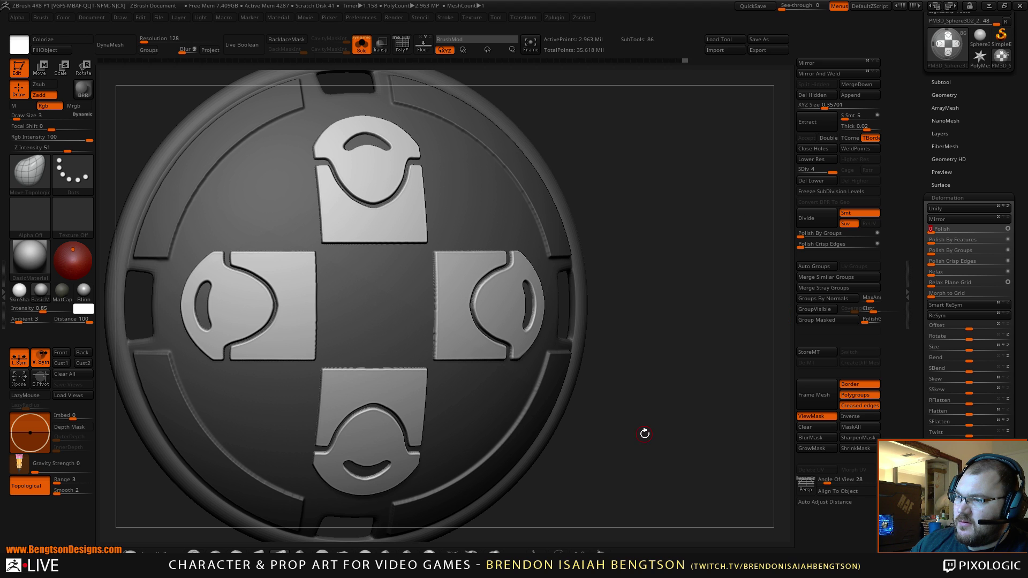
alt+drag(679, 428, 679, 353)
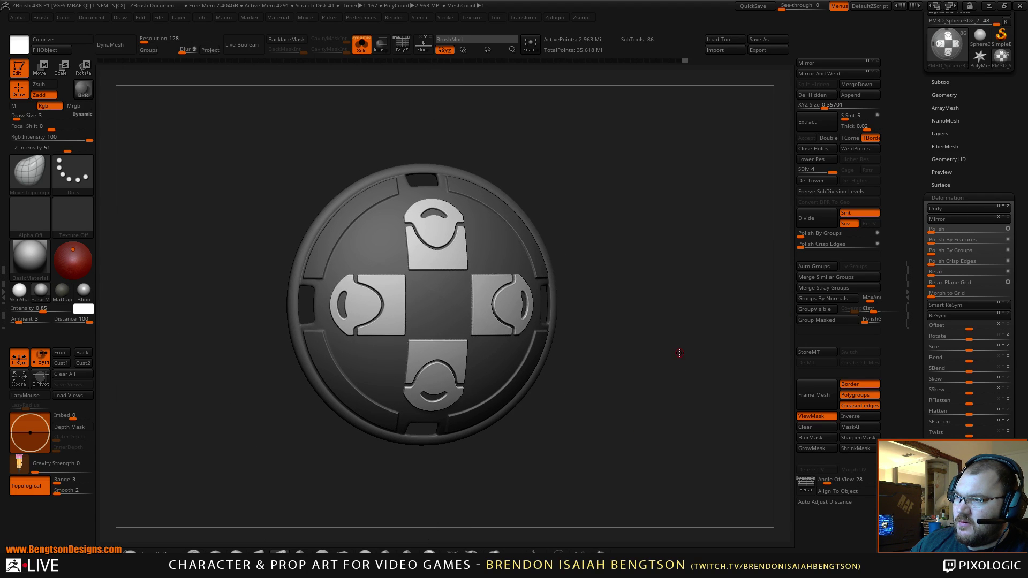
click(812, 417)
drag(683, 417, 635, 392)
right_click(635, 392)
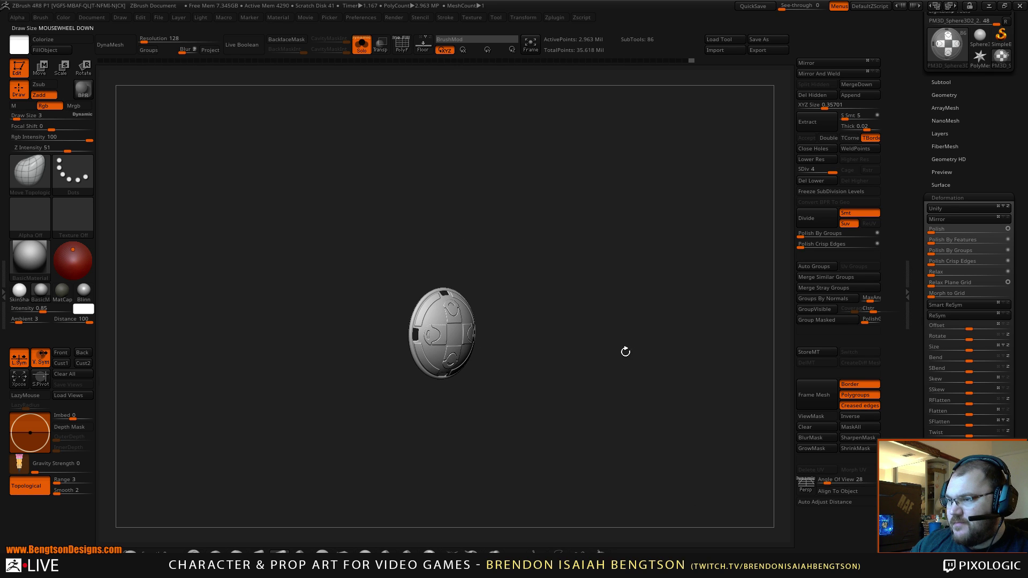
Step: Bring back all subtools of the character and turn off the belly disk's Rotate layer
key(alt+s)
drag(558, 192, 780, 240)
click(940, 133)
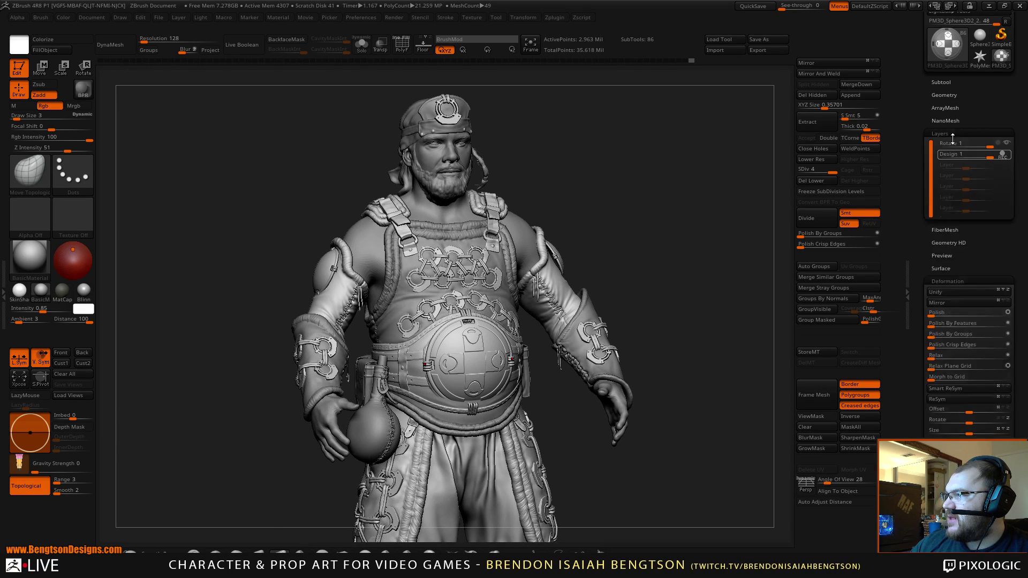
click(1009, 145)
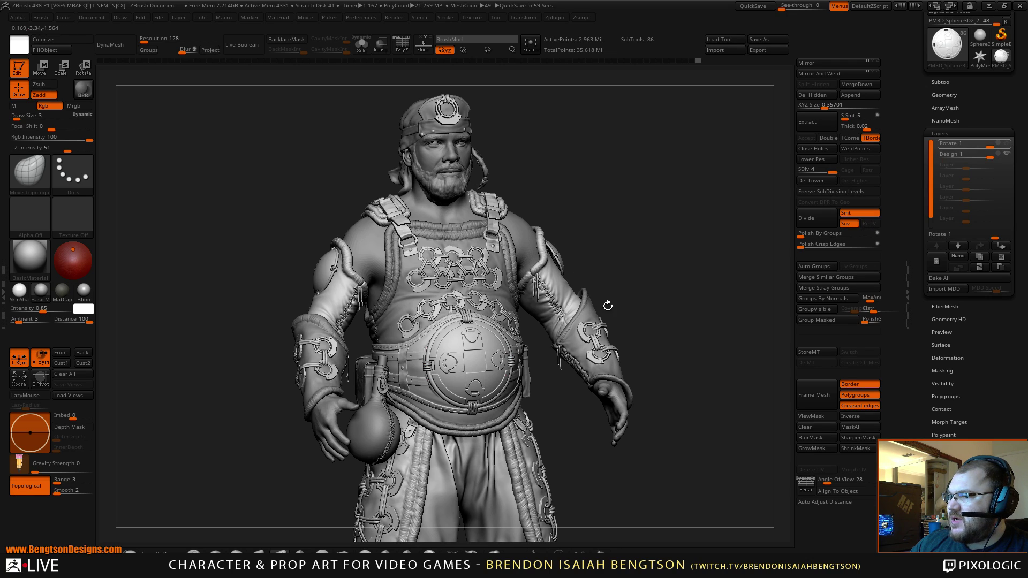
Step: Examine the belly disk, chest, head and shoulders on the full character from the front and both sides
drag(649, 283, 670, 340)
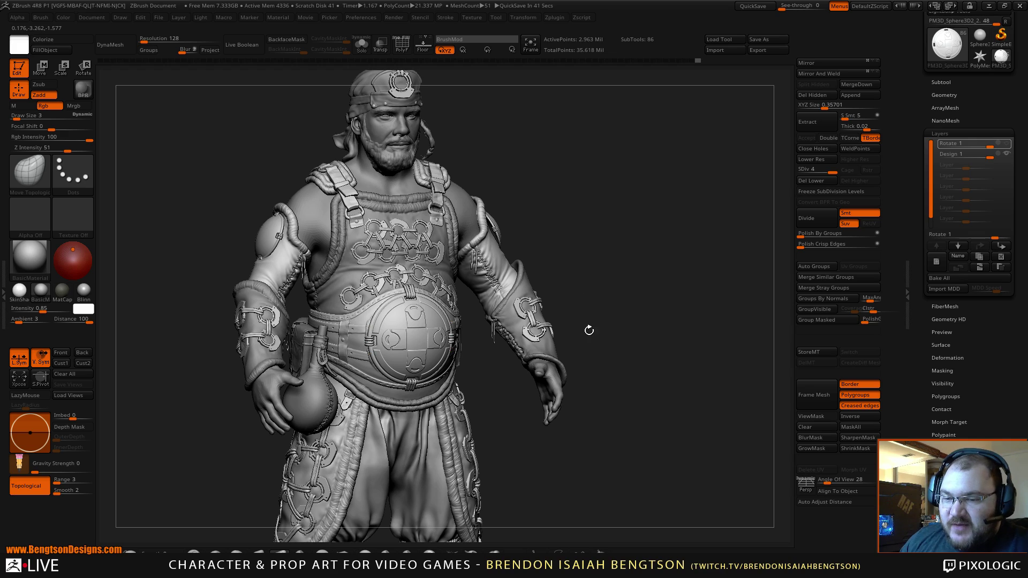
alt+drag(581, 312, 598, 395)
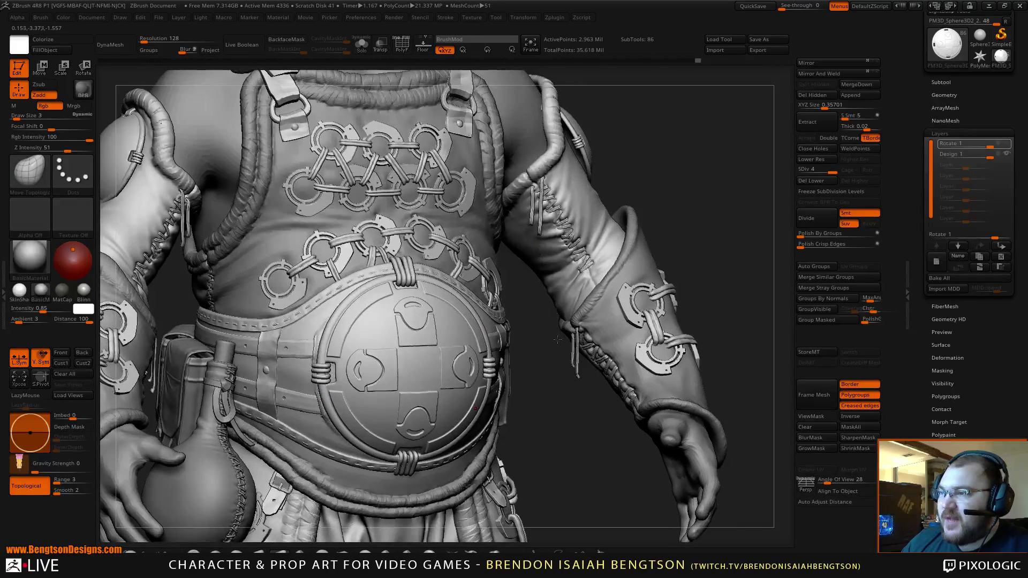
alt+drag(540, 249, 581, 419)
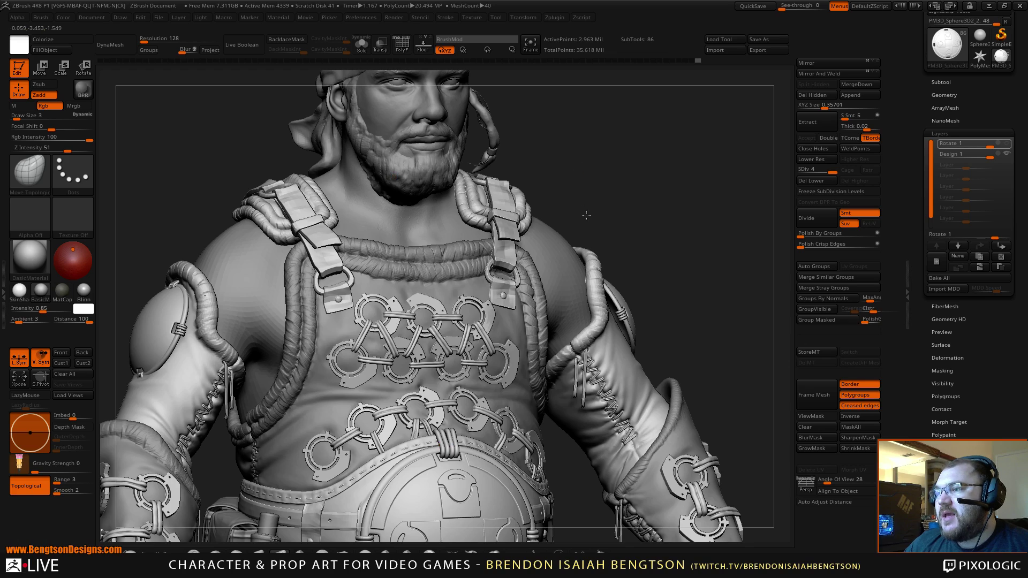
alt+drag(586, 216, 598, 341)
drag(609, 250, 524, 278)
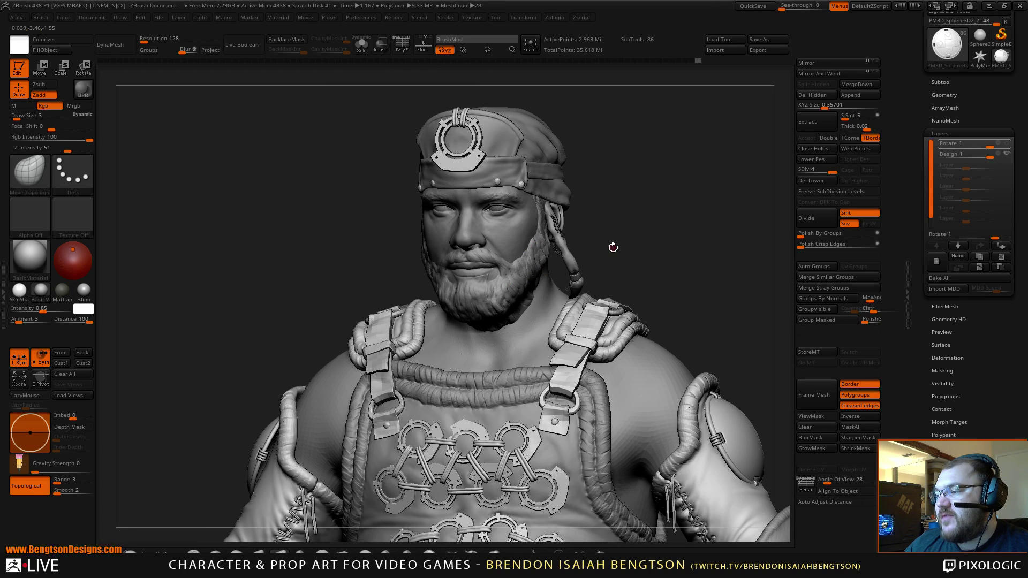
drag(607, 238, 636, 258)
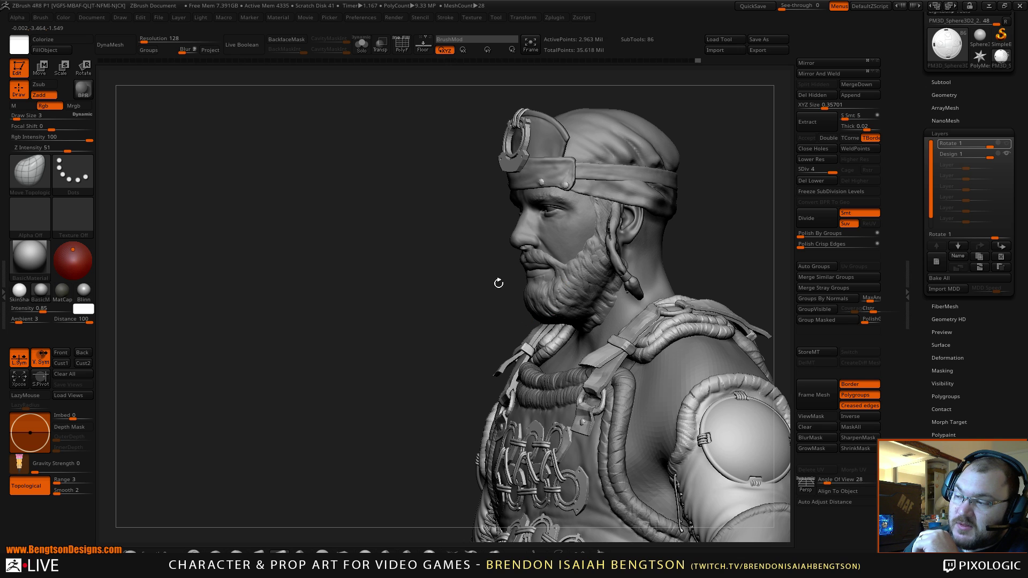
drag(416, 307, 755, 224)
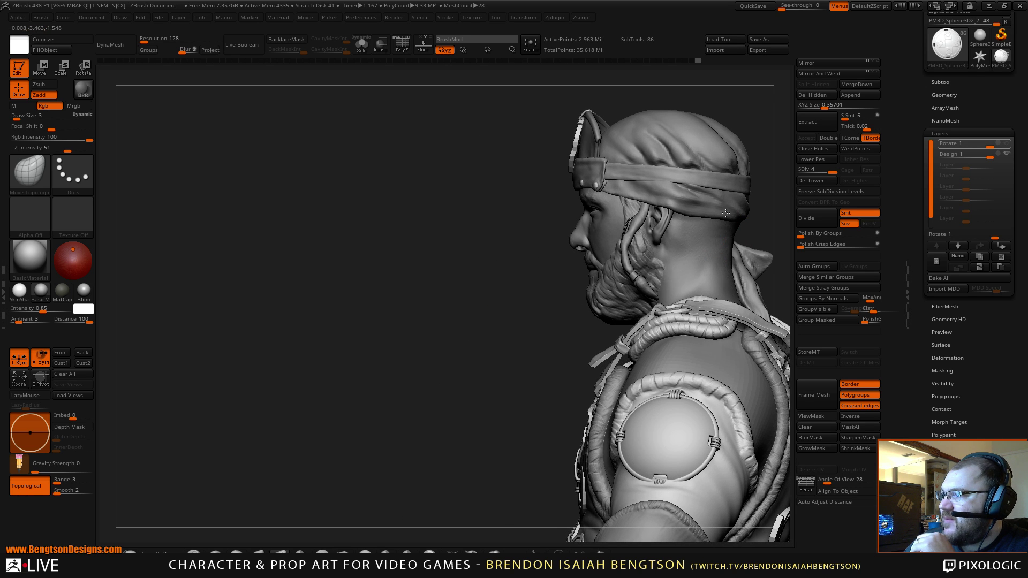
drag(454, 301, 570, 266)
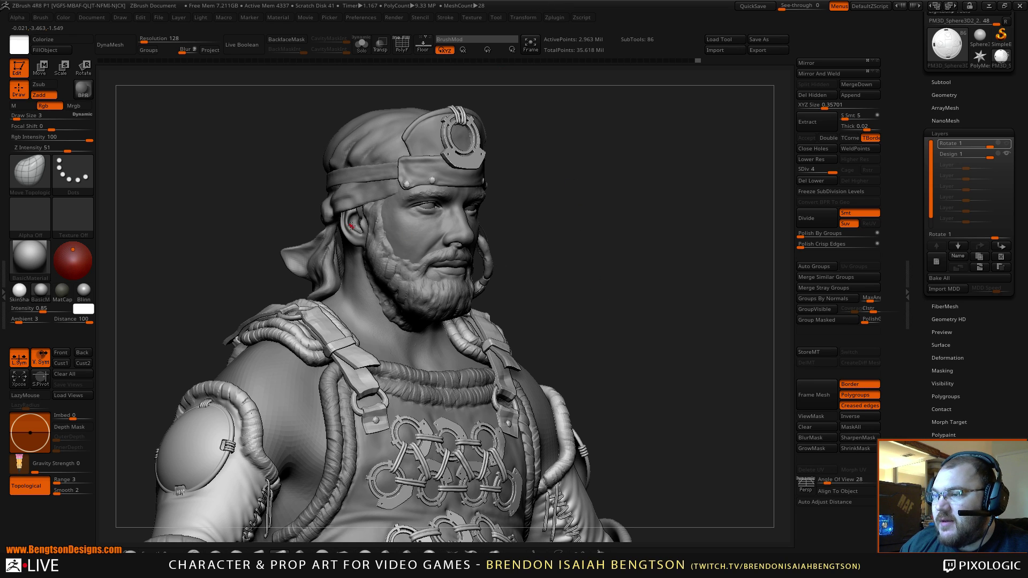
alt+drag(644, 300, 636, 261)
alt+drag(650, 347, 627, 149)
shift+drag(641, 266, 632, 271)
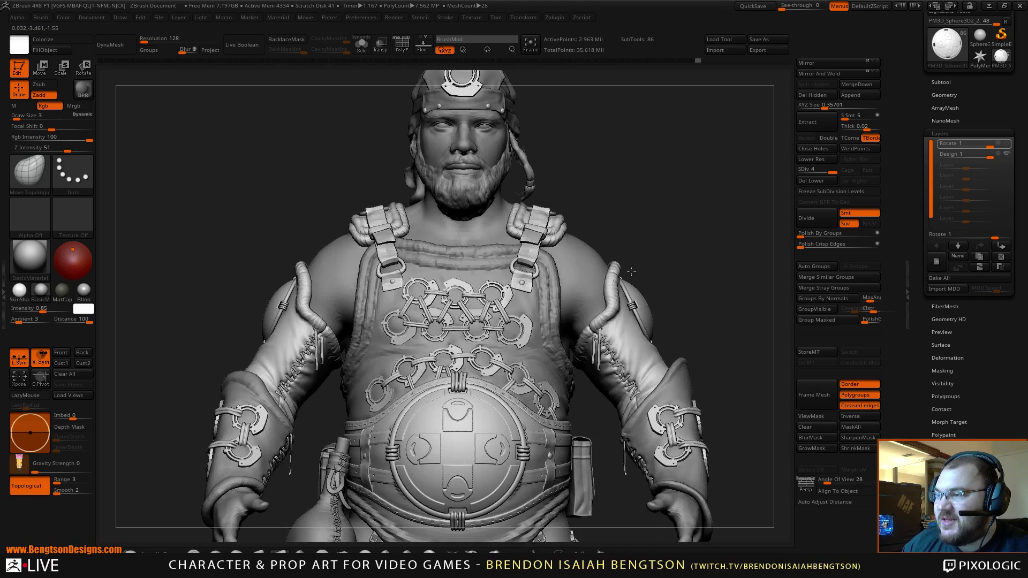
mouse_move(696, 259)
alt+mouse_down()
mouse_move(658, 183)
mouse_move(720, 259)
alt+mouse_up()
mouse_move(717, 324)
alt+mouse_down()
mouse_move(671, 248)
mouse_move(645, 249)
alt+mouse_up()
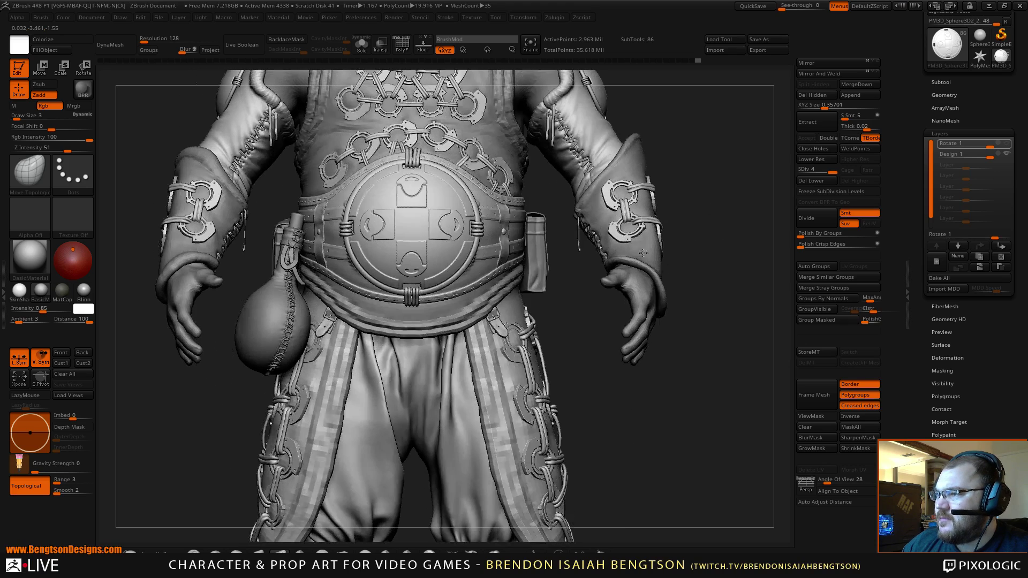
Step: Turn the disk's Rotate layer back on, set the Design layer to recording, and isolate the disk in a front view
click(425, 227)
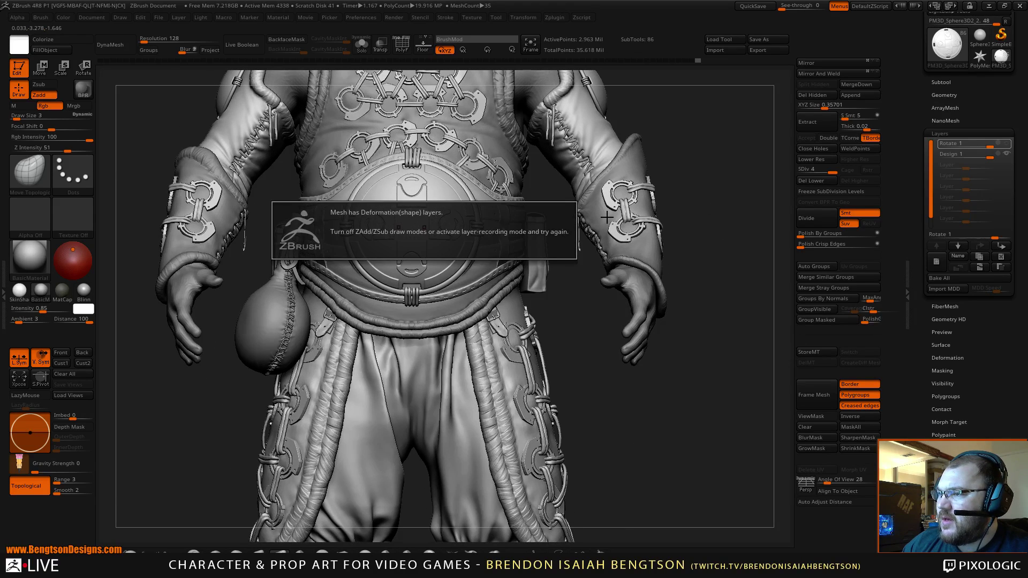
click(1010, 154)
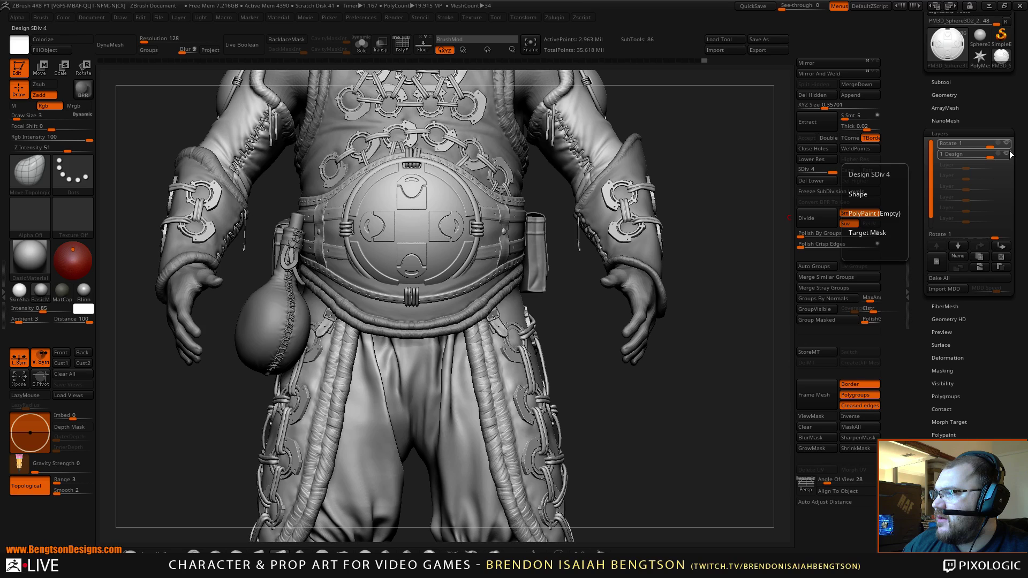
click(1000, 155)
alt+drag(607, 326, 612, 349)
key(shift+s)
alt+drag(652, 298, 704, 379)
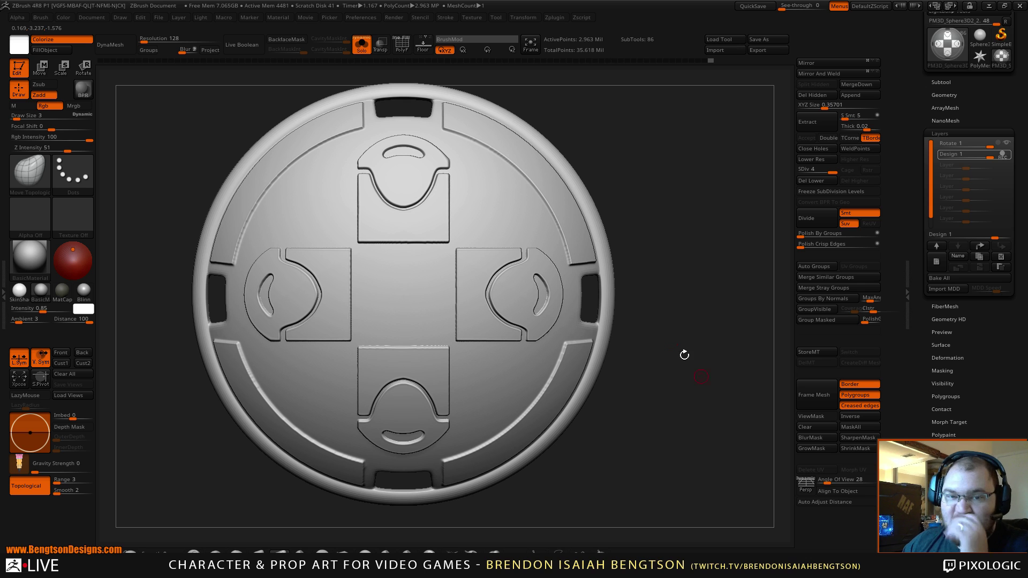
Step: Check the belly disk's design in the concept art and choose the MaskPerfectCircle brush for masking
drag(0, 216, 441, 227)
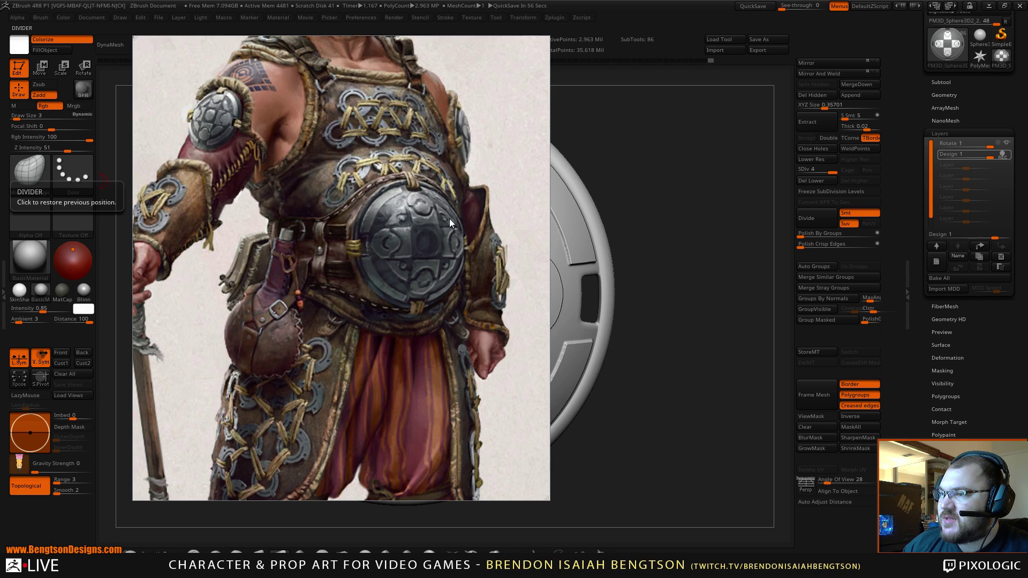
drag(442, 208, 0, 225)
drag(722, 206, 716, 214)
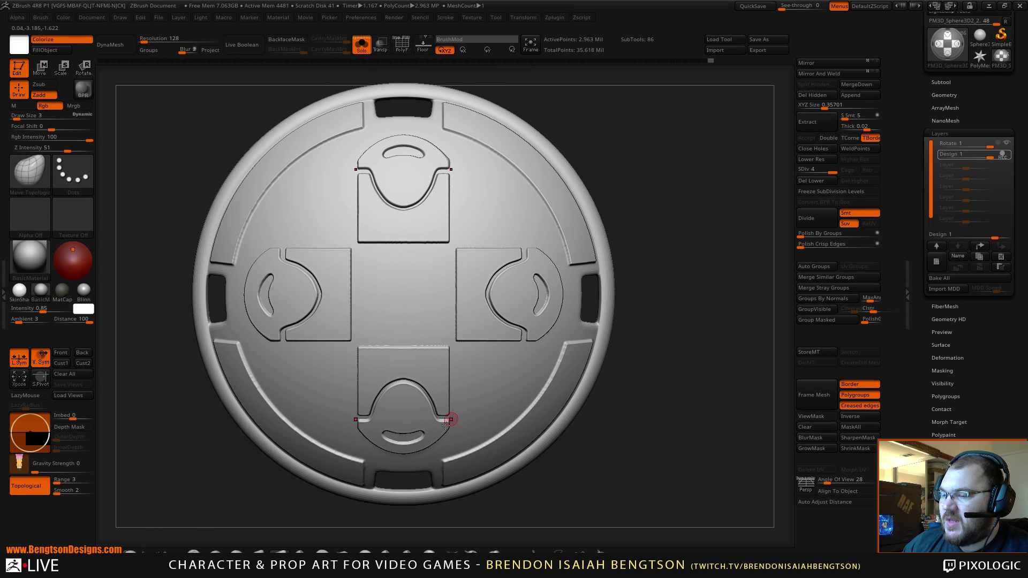
ctrl+click(129, 549)
ctrl+click(128, 551)
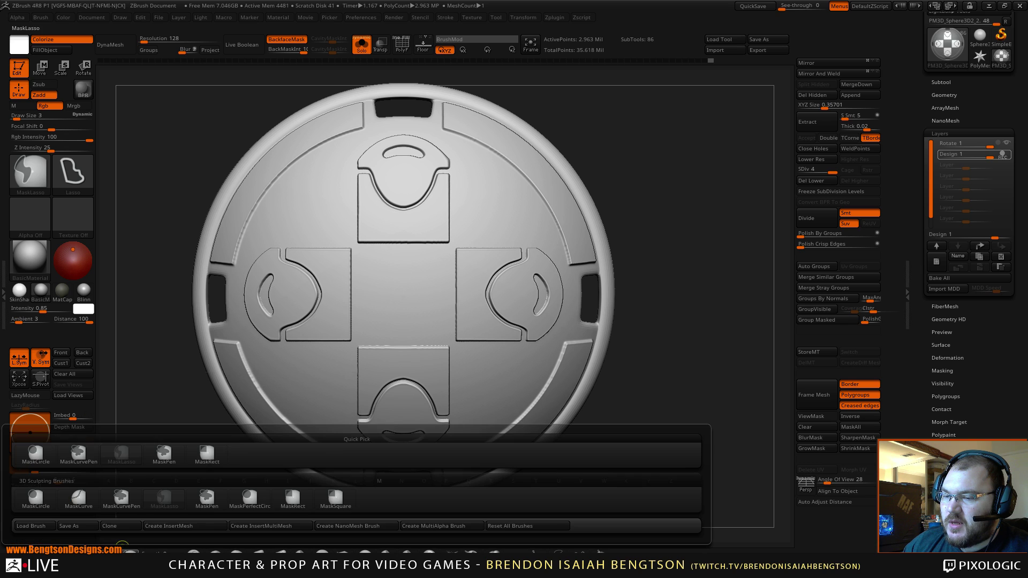
click(246, 499)
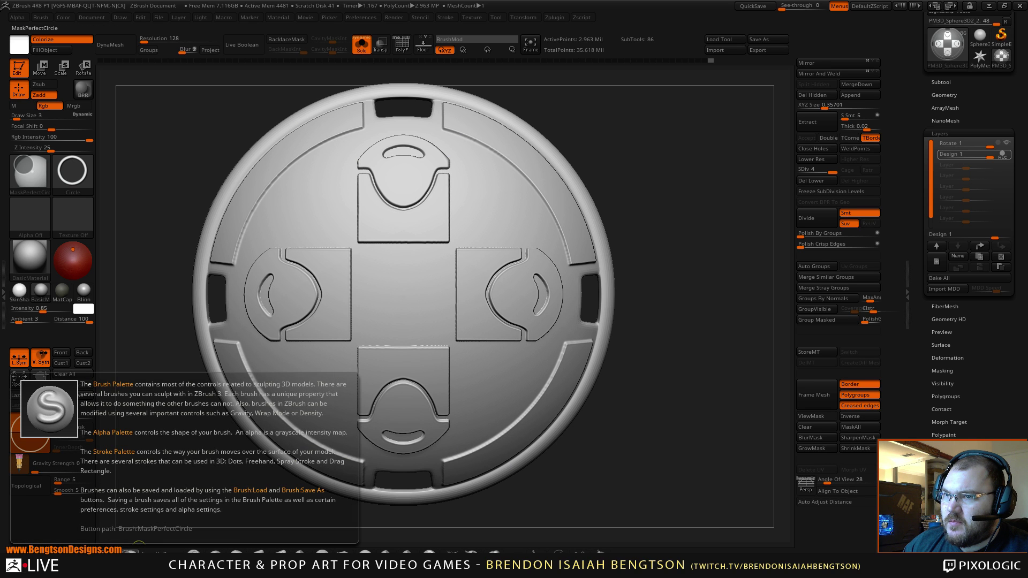
key(ctrl)
key(ctrl)
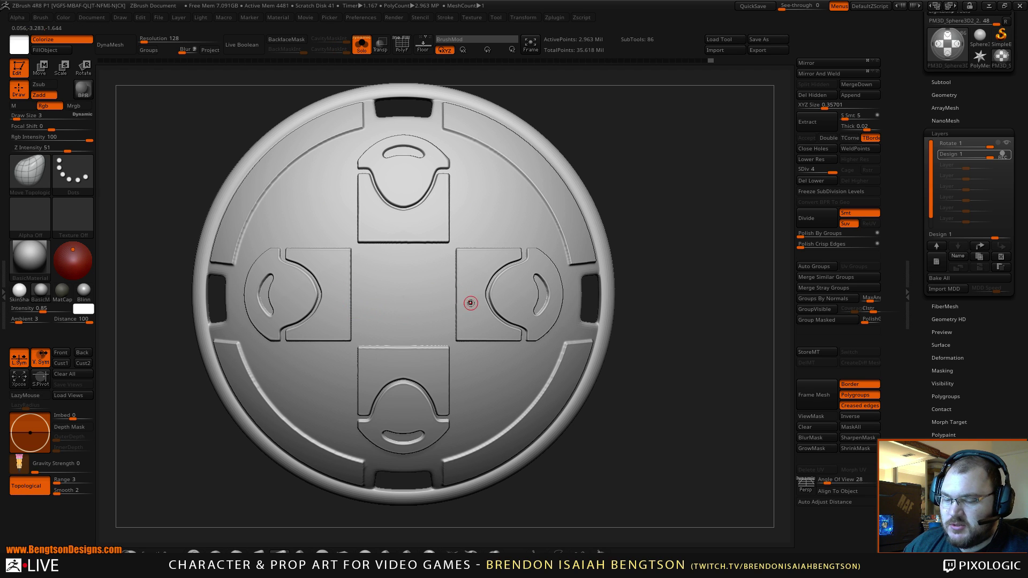
ctrl+drag(331, 216, 518, 449)
key(space)
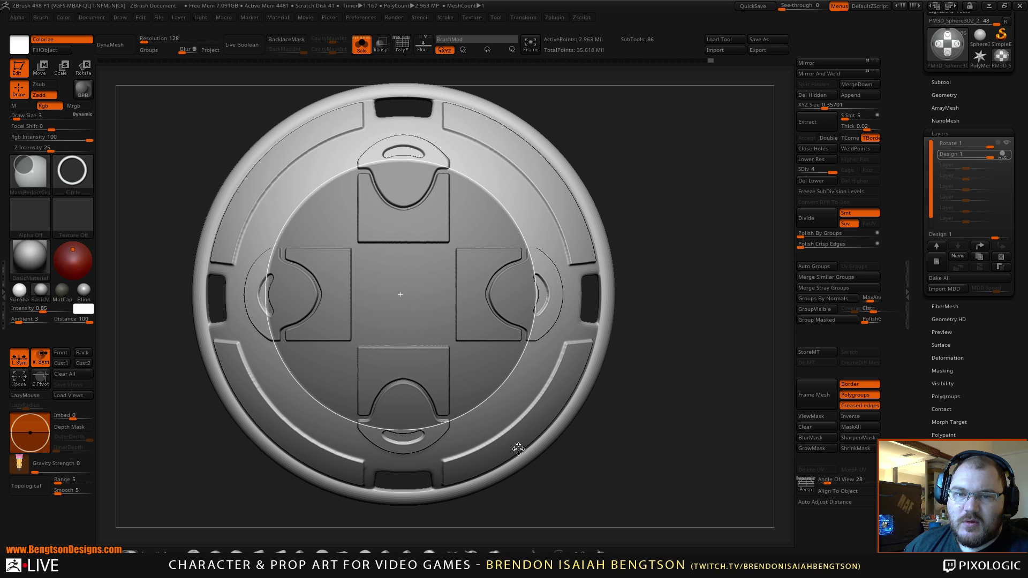
ctrl+drag(518, 448, 526, 450)
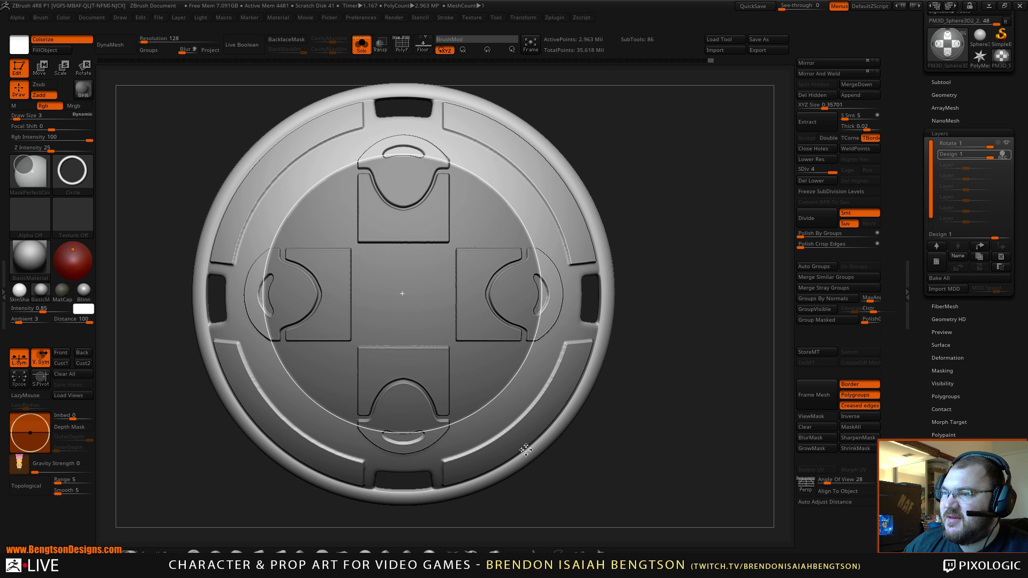
ctrl+drag(526, 450, 526, 450)
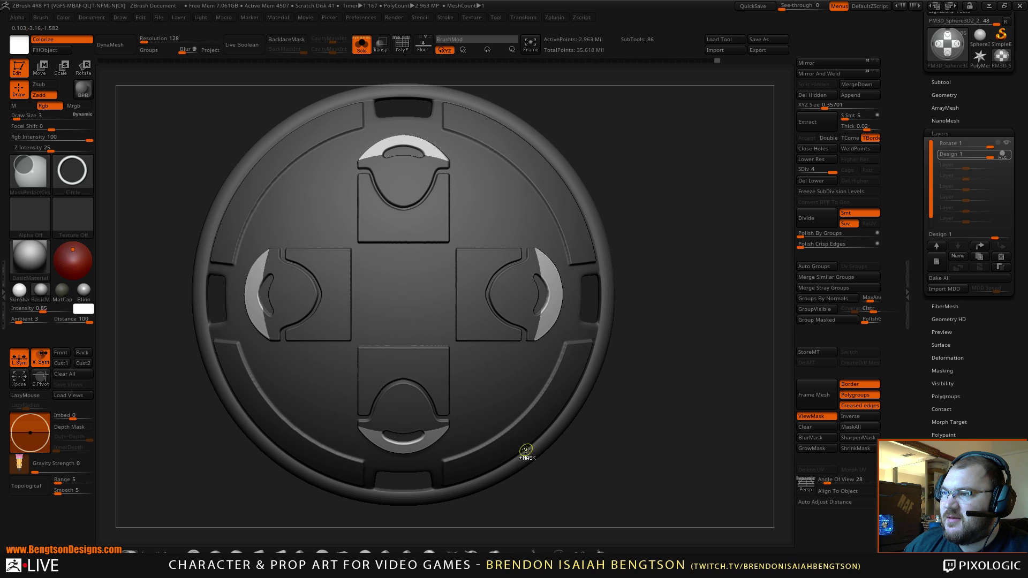
Step: Clear the existing mask and mask a large circle centred on the disk, reaching the crescents on the cross arms
key(ctrl+h)
click(806, 429)
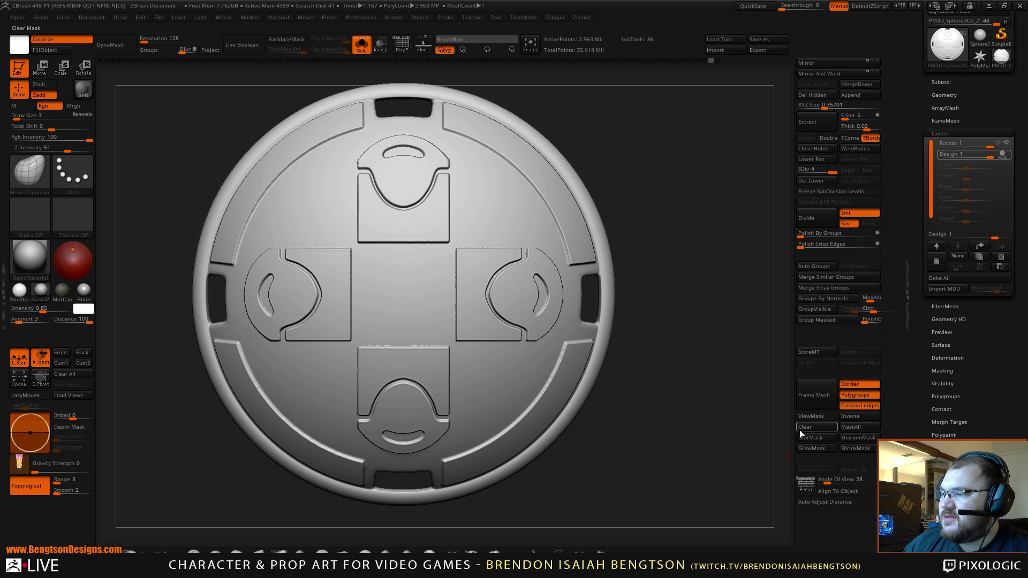
mouse_move(321, 200)
ctrl+mouse_down()
mouse_move(374, 321)
mouse_move(522, 500)
mouse_move(501, 483)
ctrl+mouse_up()
drag(500, 481, 503, 476)
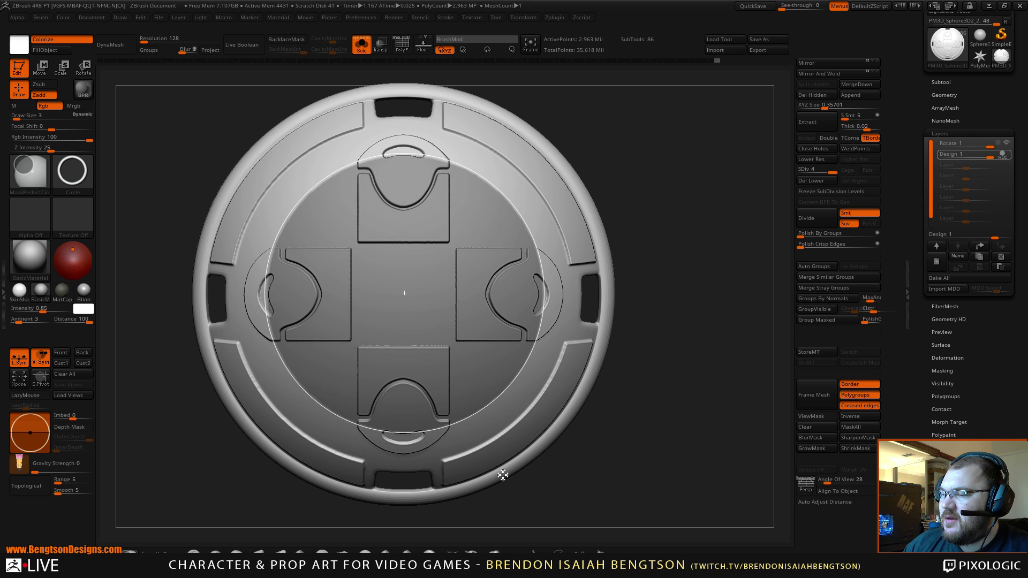
drag(503, 475, 502, 476)
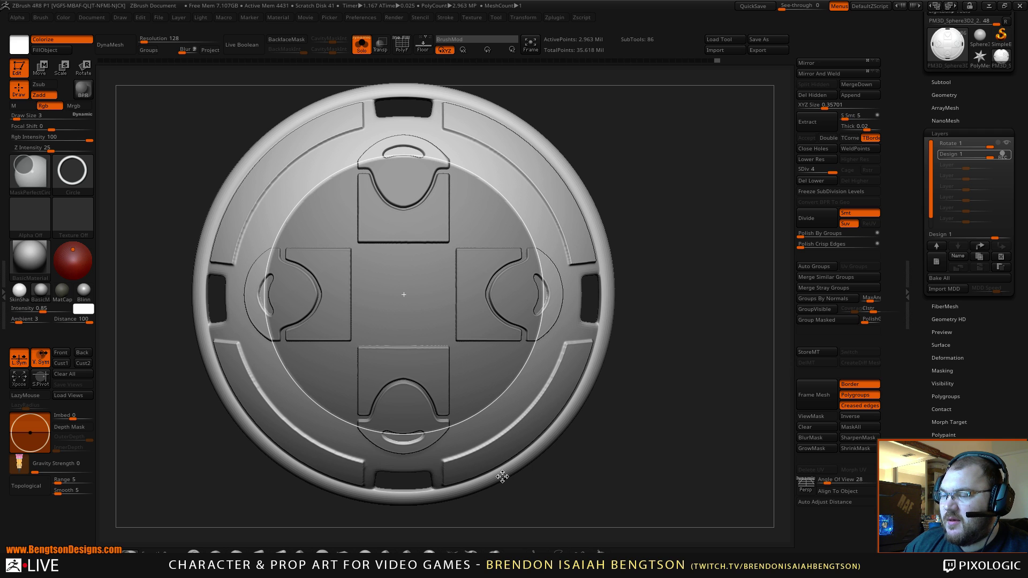
drag(502, 476, 502, 476)
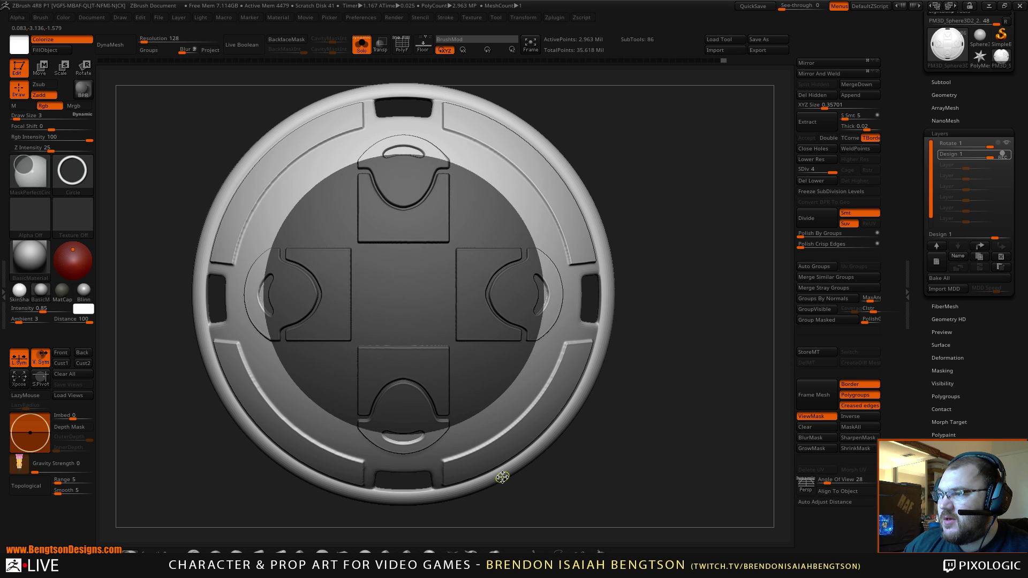
Step: Subtract a smaller concentric circle from the mask, leaving a masked ring that crosses all four arms
key(b)
key(m)
key(t)
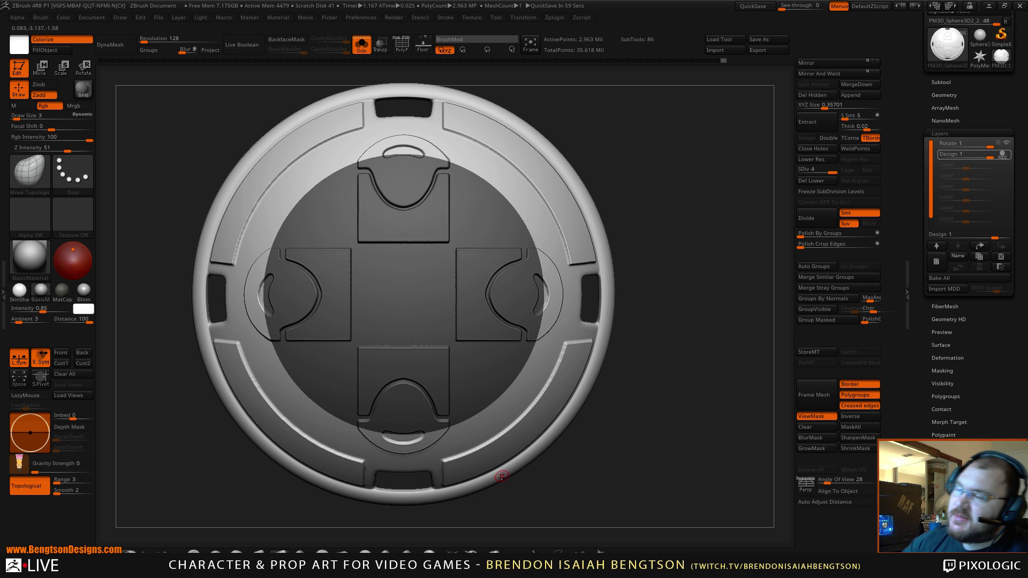
key(ctrl)
ctrl+drag(406, 297, 508, 412)
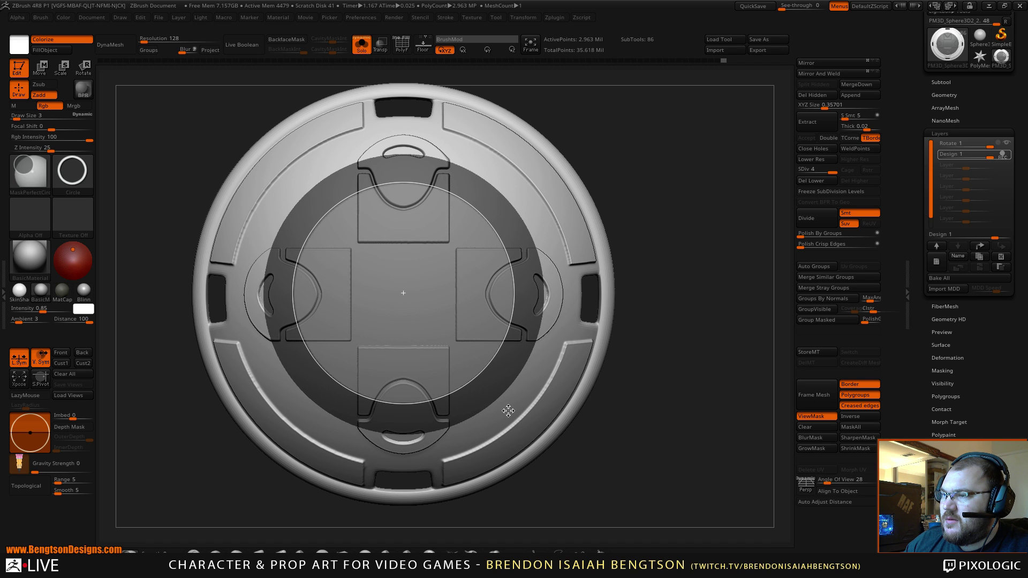
ctrl+alt+drag(508, 411, 508, 410)
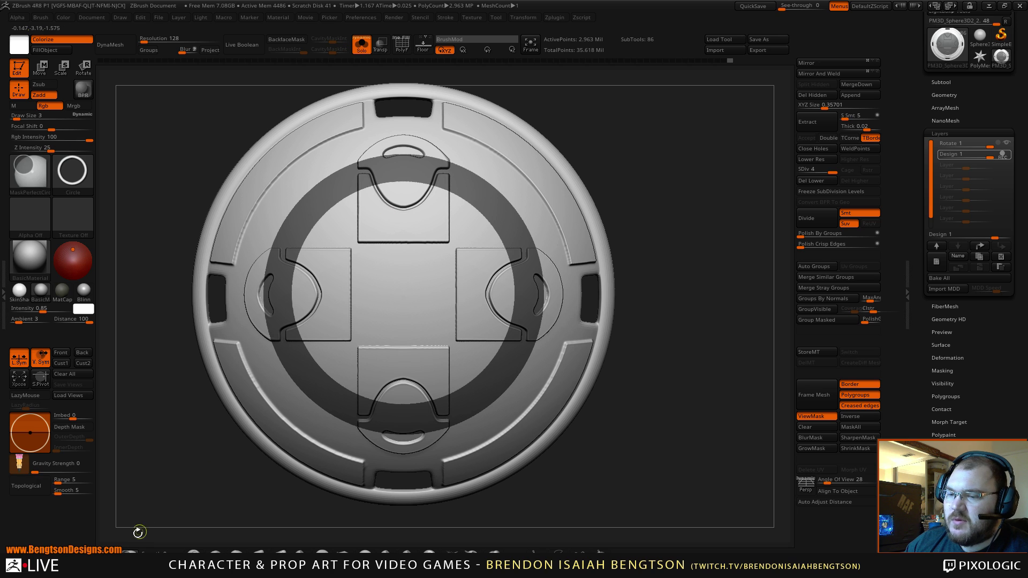
Step: Subtract a vertical and a horizontal rectangle from the ring mask with MaskRect, leaving four arc segments between the cross arms
ctrl+click(128, 547)
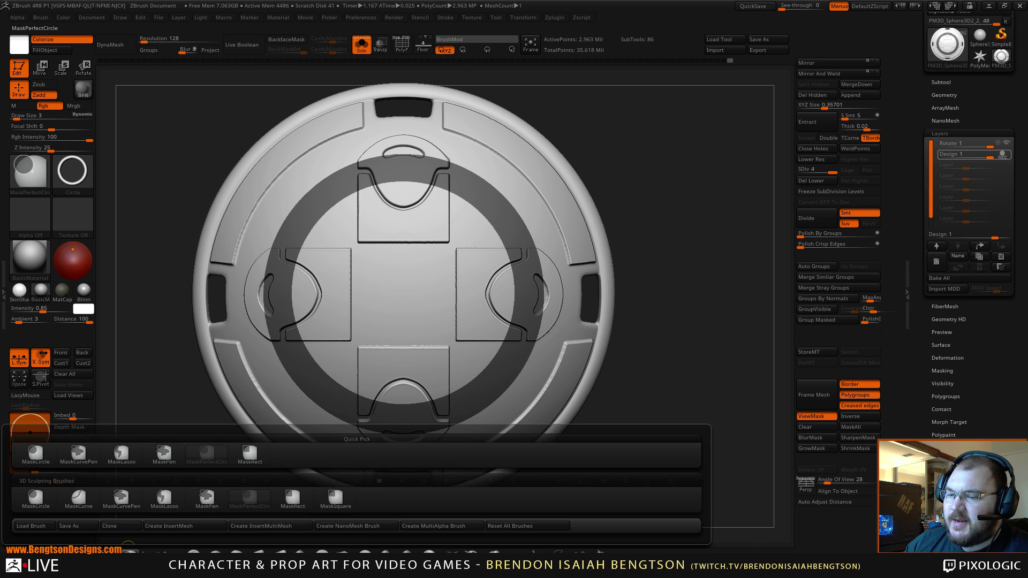
click(302, 500)
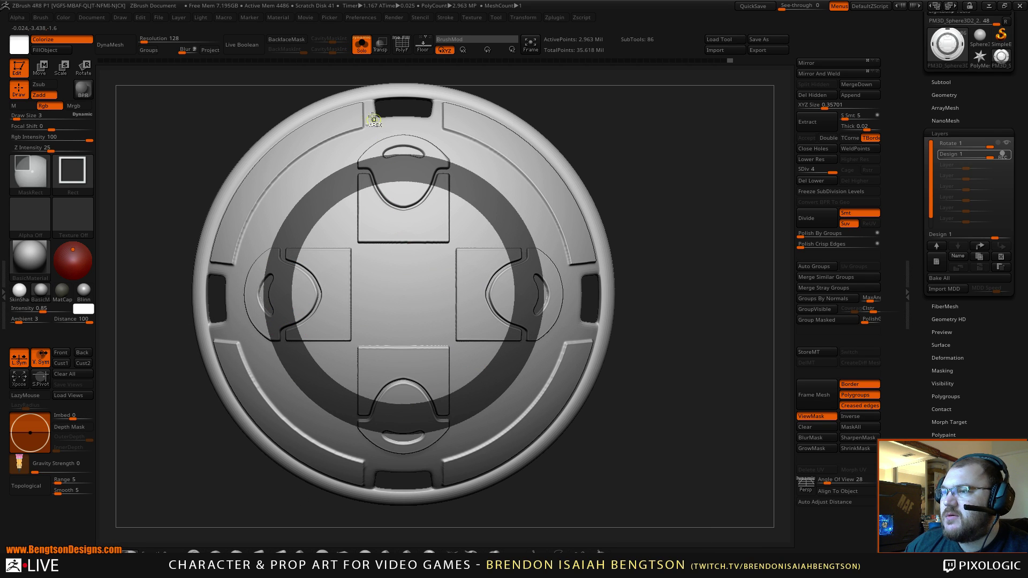
alt+drag(679, 201, 680, 189)
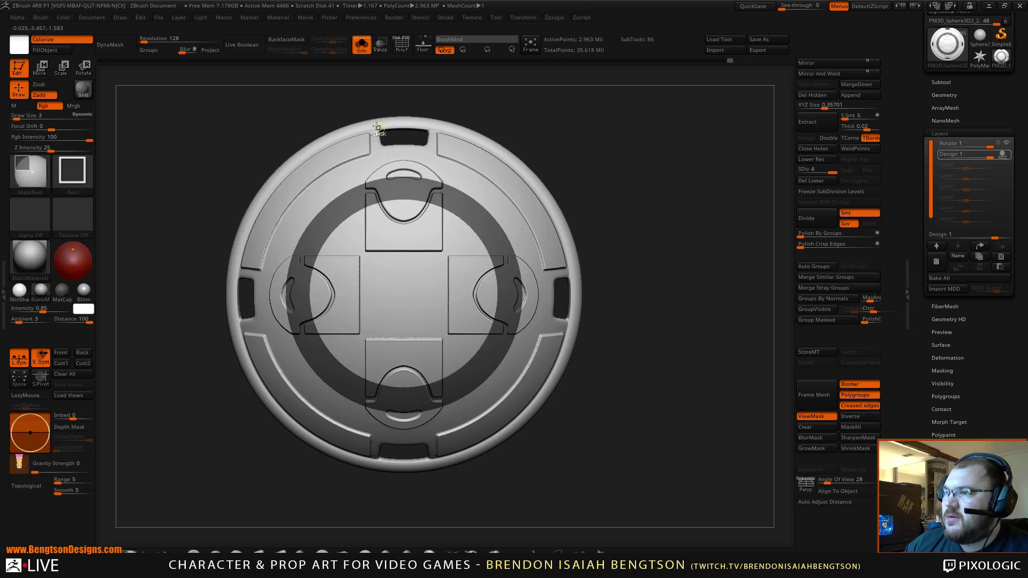
drag(359, 100, 447, 509)
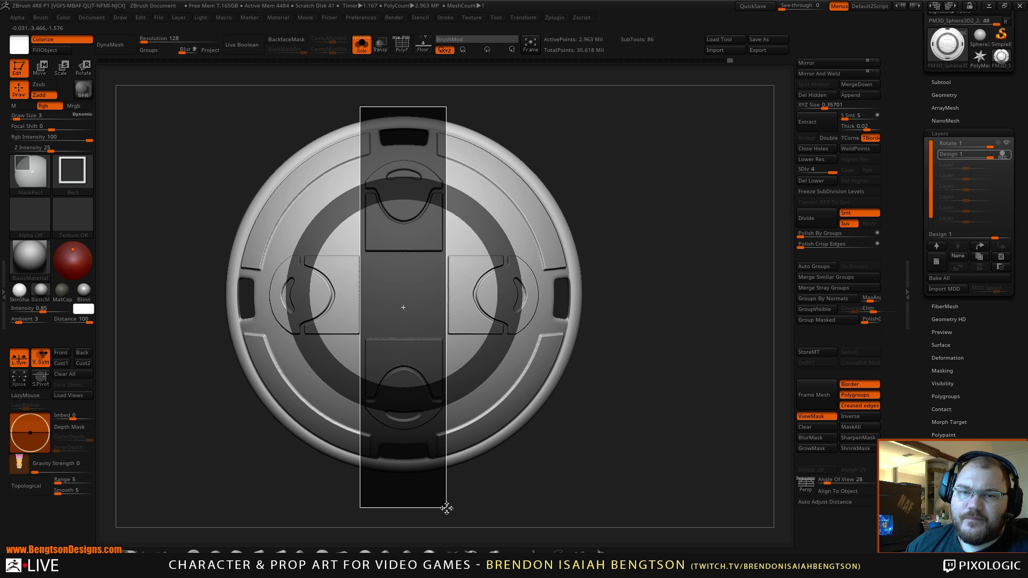
drag(448, 508, 447, 508)
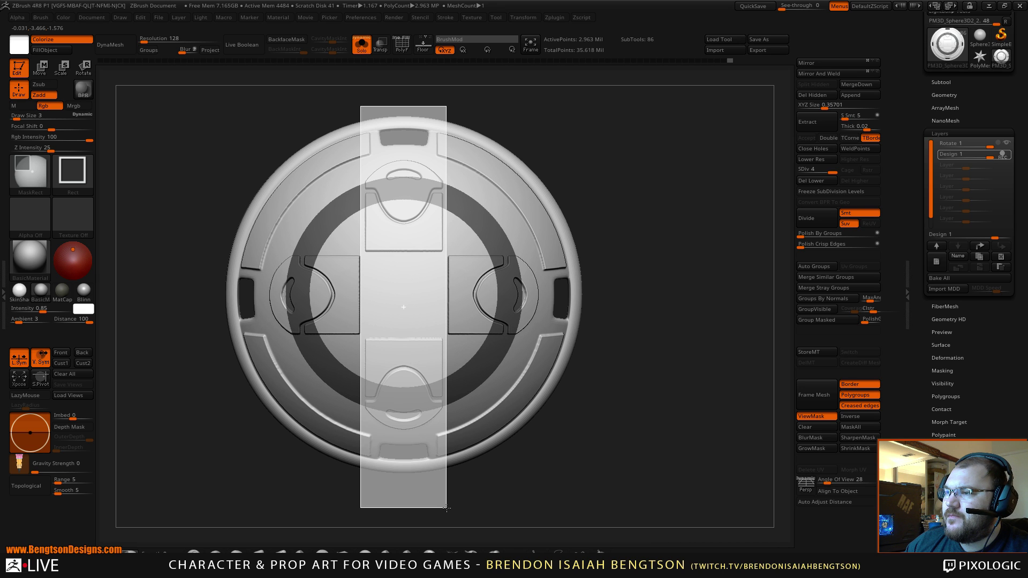
mouse_move(171, 246)
ctrl+mouse_down()
mouse_move(549, 362)
mouse_move(592, 349)
mouse_move(593, 338)
mouse_move(604, 363)
mouse_move(648, 342)
mouse_move(668, 322)
mouse_move(674, 254)
mouse_move(670, 285)
mouse_move(668, 273)
ctrl+mouse_up()
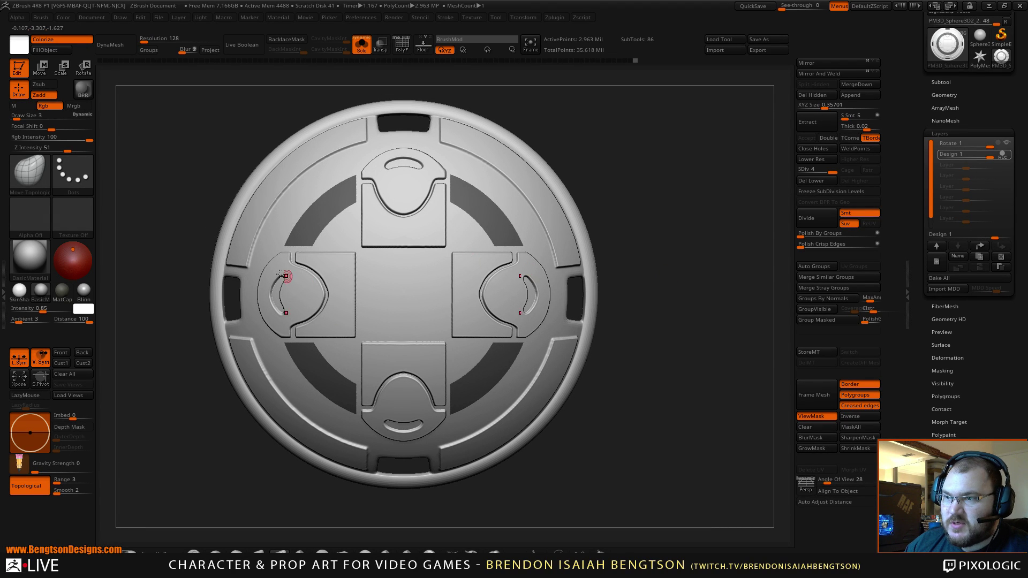
Step: Cut a circle out of each masked arc segment with MaskPerfectCircle and mask a smaller concentric dot inside it
key(ctrl+b)
ctrl+click(131, 554)
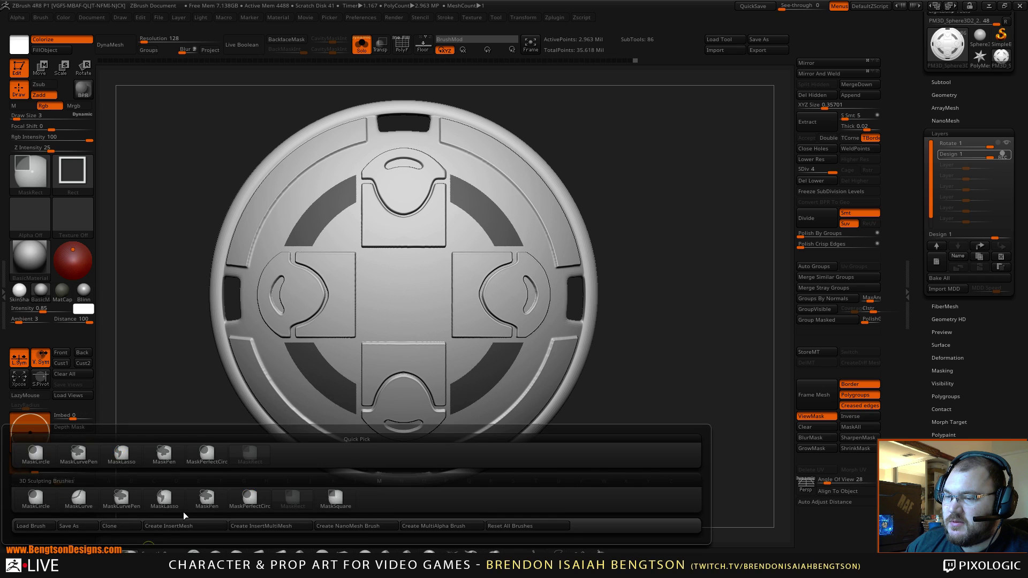
click(250, 498)
drag(631, 174, 636, 183)
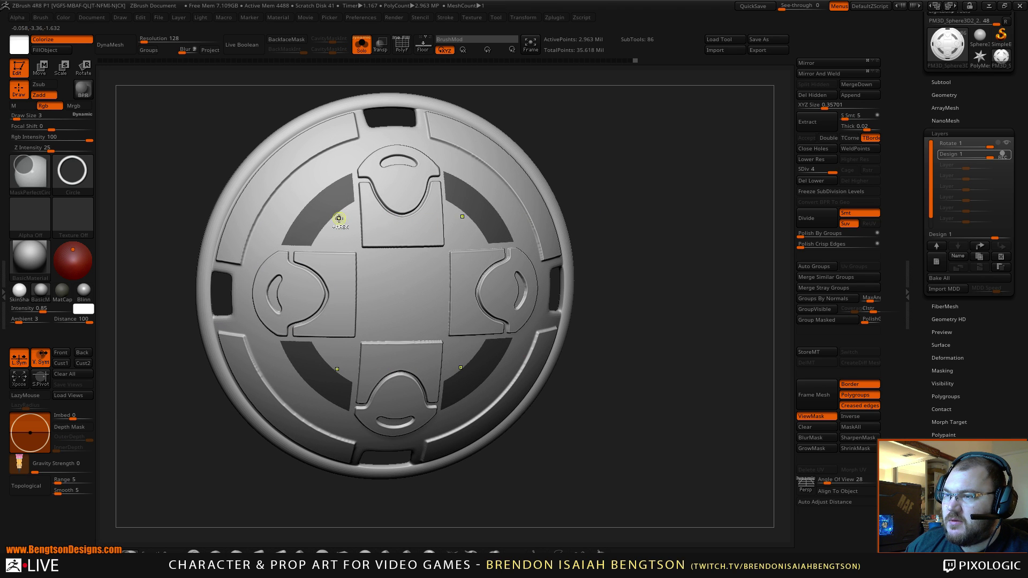
ctrl+drag(329, 219, 349, 237)
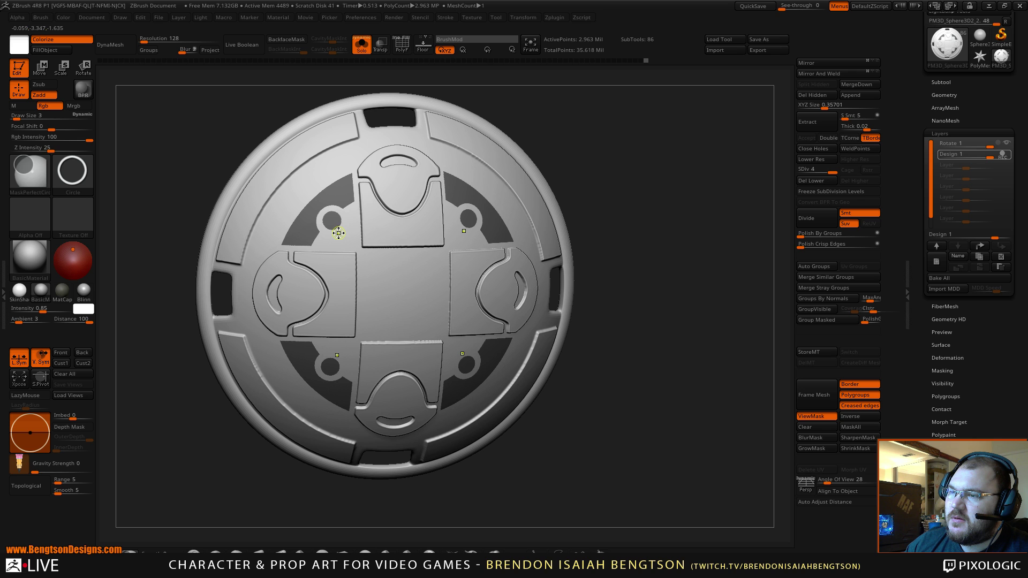
Step: Invert the mask so only the arc segments and dots stay editable, and open the Deformation settings
mouse_move(658, 255)
shift+mouse_down()
mouse_move(690, 237)
mouse_move(678, 125)
shift+mouse_up()
mouse_move(580, 212)
mouse_down()
mouse_move(598, 216)
mouse_move(637, 192)
mouse_move(652, 237)
mouse_move(659, 188)
mouse_up()
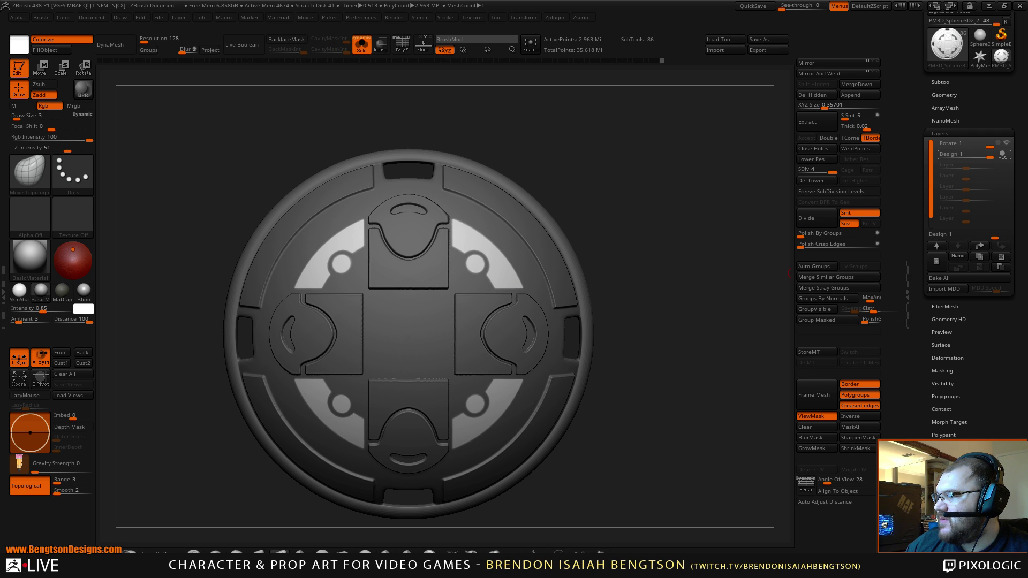
click(945, 358)
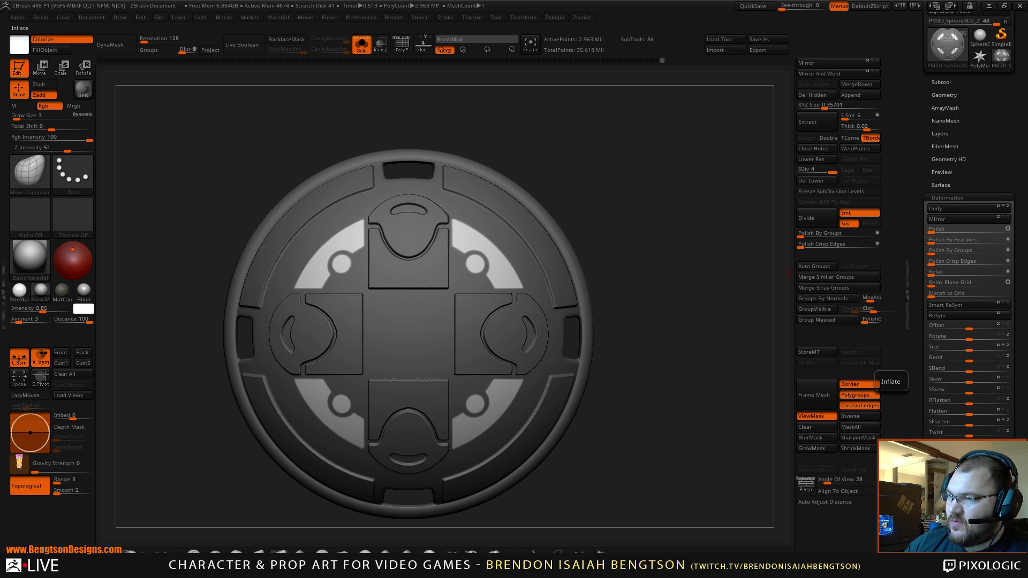
Step: Turn on BackfaceMask and use the MaskPen brush to mask the exposed arc segments on the disk's back
drag(659, 224, 569, 230)
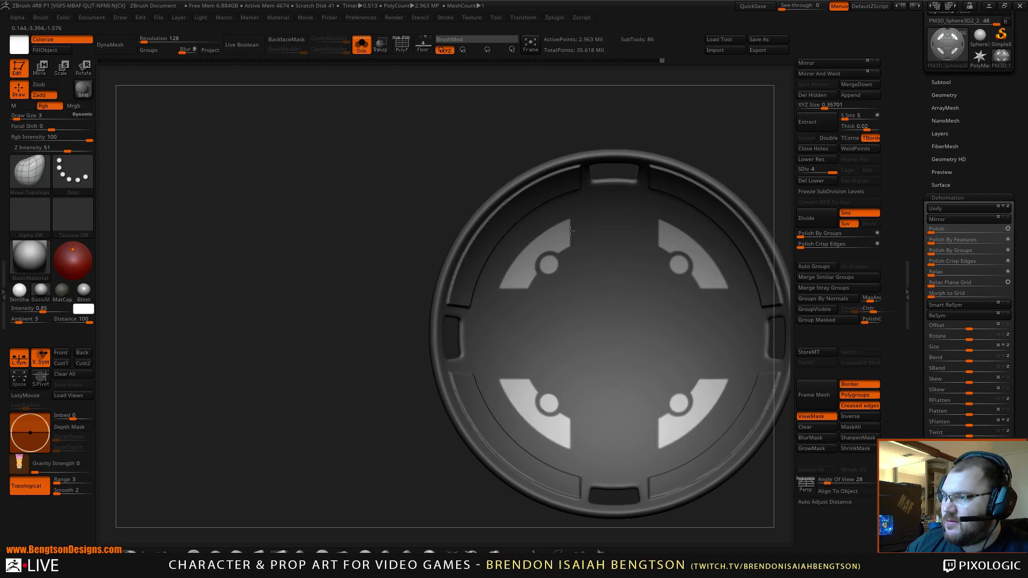
key(f)
drag(649, 147, 602, 225)
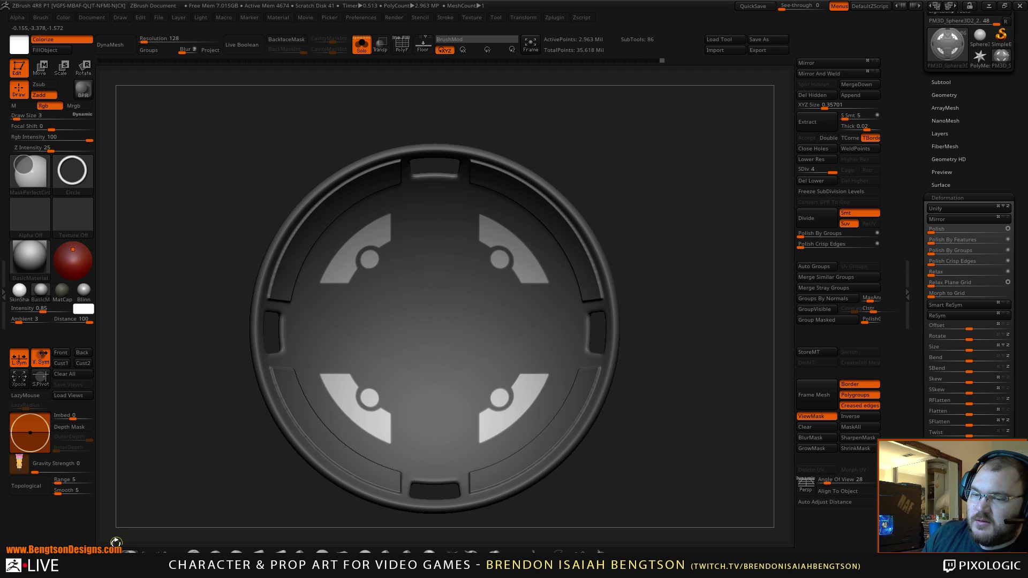
key(ctrl)
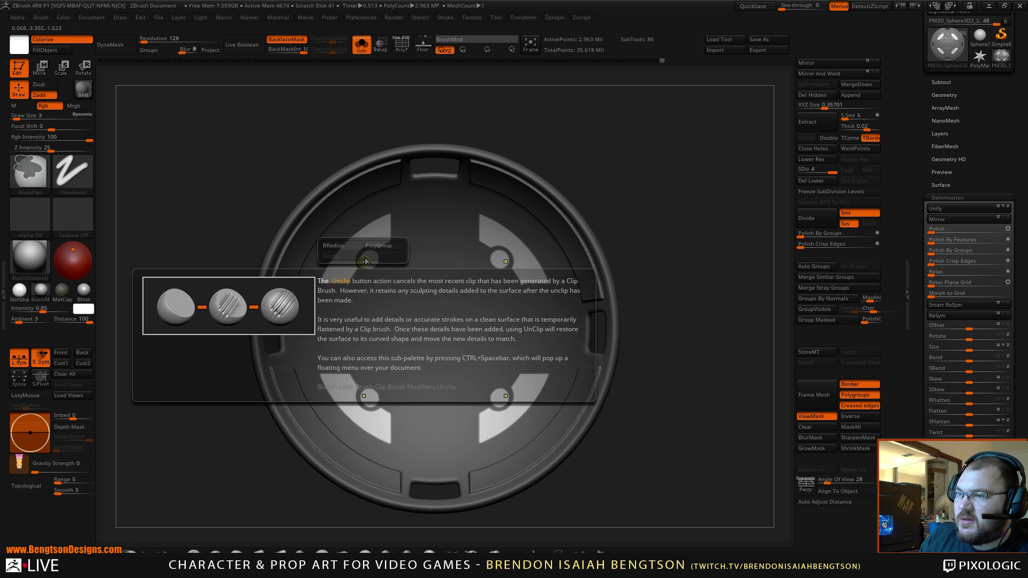
key(space)
mouse_move(373, 260)
mouse_down()
mouse_move(366, 239)
mouse_move(347, 267)
mouse_move(366, 283)
mouse_up()
key(ctrl+z)
Step: Inflate and polish the unmasked arc segments and dots on the disk's front, and turn off the mask display
mouse_move(577, 158)
mouse_down()
mouse_move(628, 163)
mouse_move(631, 128)
mouse_up()
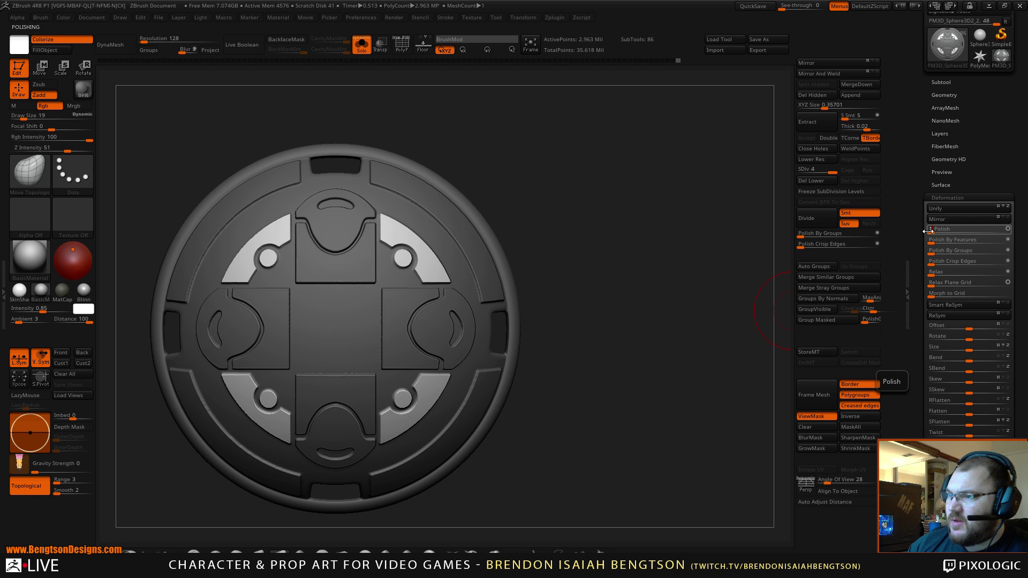
drag(629, 264, 688, 279)
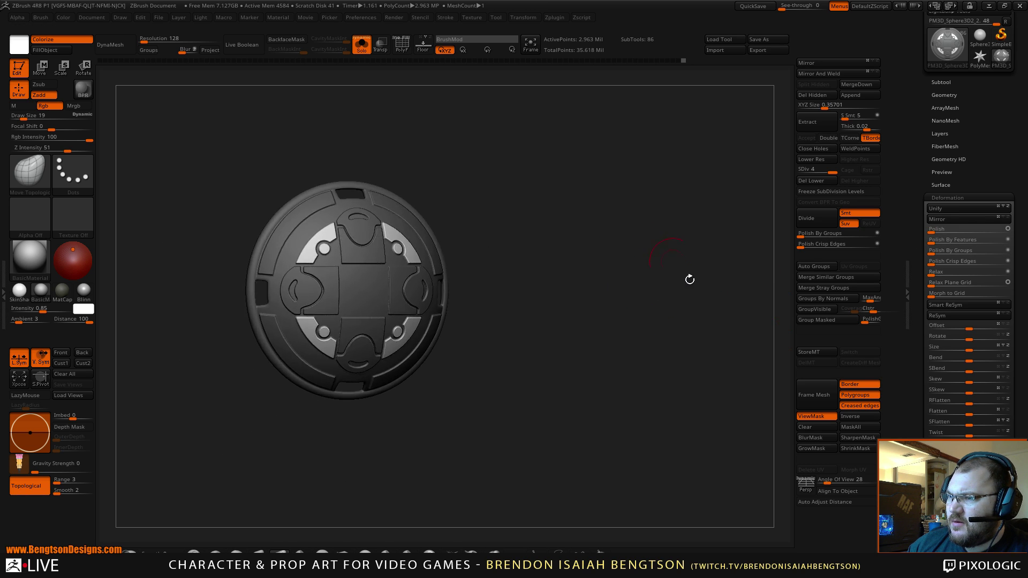
click(819, 417)
alt+drag(560, 286, 627, 288)
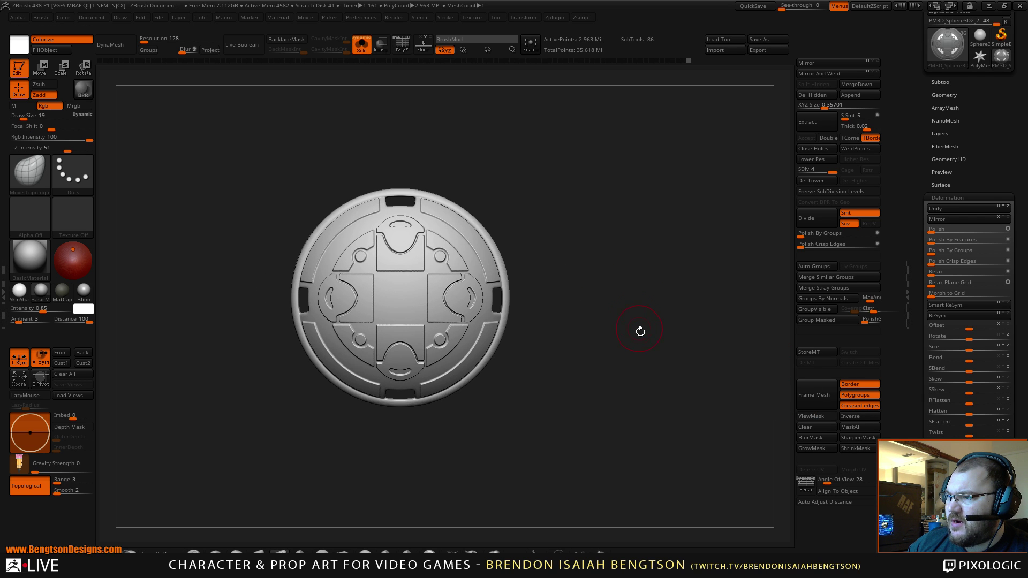
drag(642, 332, 629, 152)
alt+drag(616, 253, 664, 277)
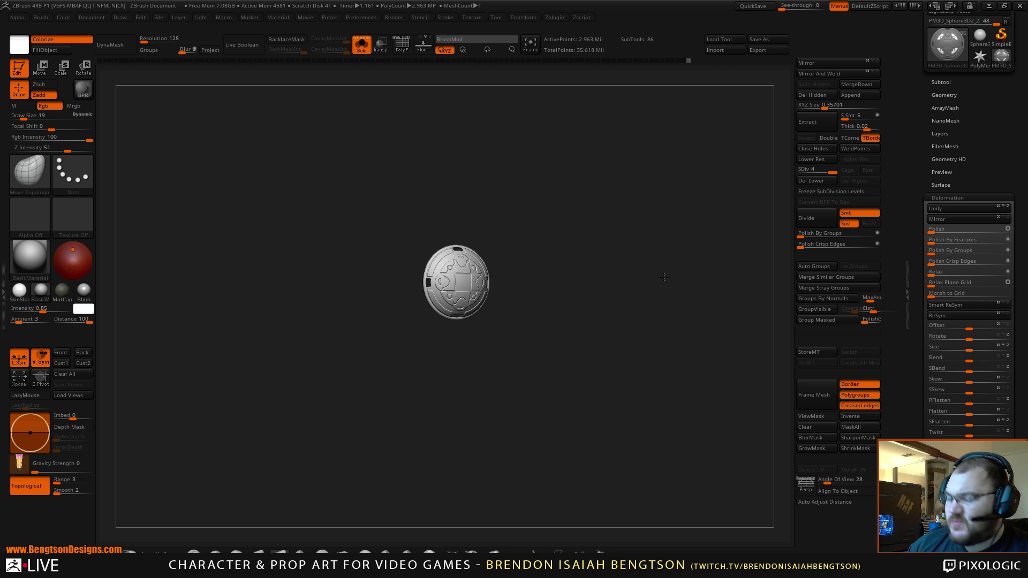
Step: Show the whole character again, turn off the disk's Rotate layer and stop recording the Design layer
key(alt+s)
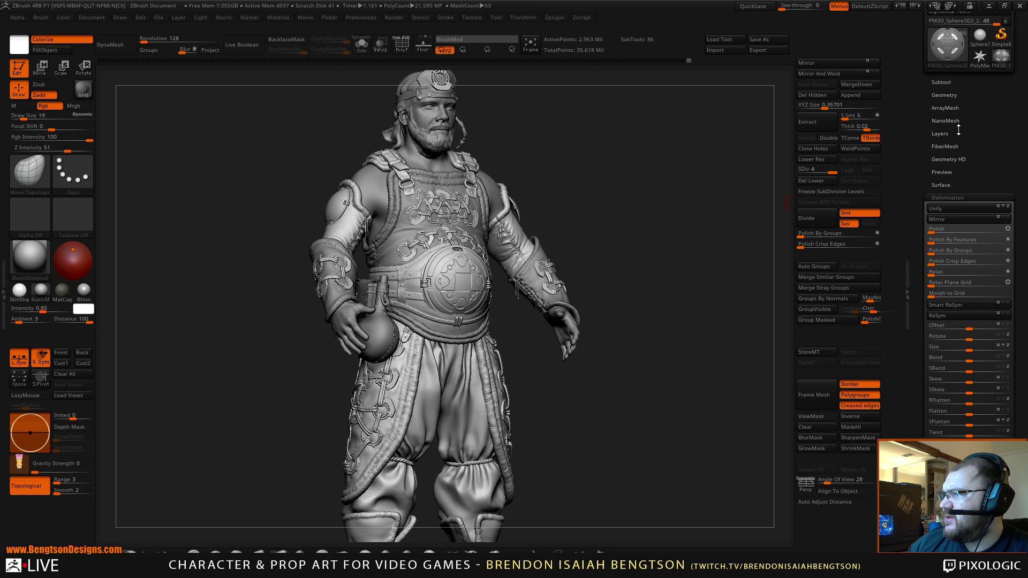
click(939, 133)
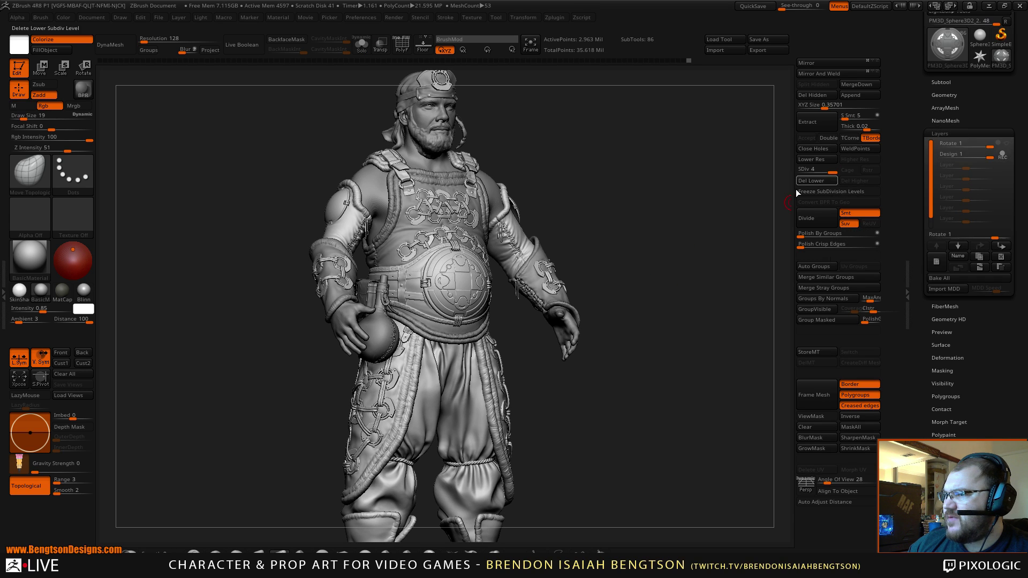
mouse_move(697, 273)
mouse_down()
mouse_move(672, 326)
mouse_move(697, 336)
mouse_up()
mouse_move(694, 299)
alt+mouse_down()
mouse_move(683, 280)
mouse_move(678, 295)
alt+mouse_up()
mouse_move(641, 351)
mouse_down()
mouse_move(665, 355)
mouse_move(658, 378)
mouse_move(674, 396)
mouse_move(648, 394)
mouse_move(738, 411)
mouse_up()
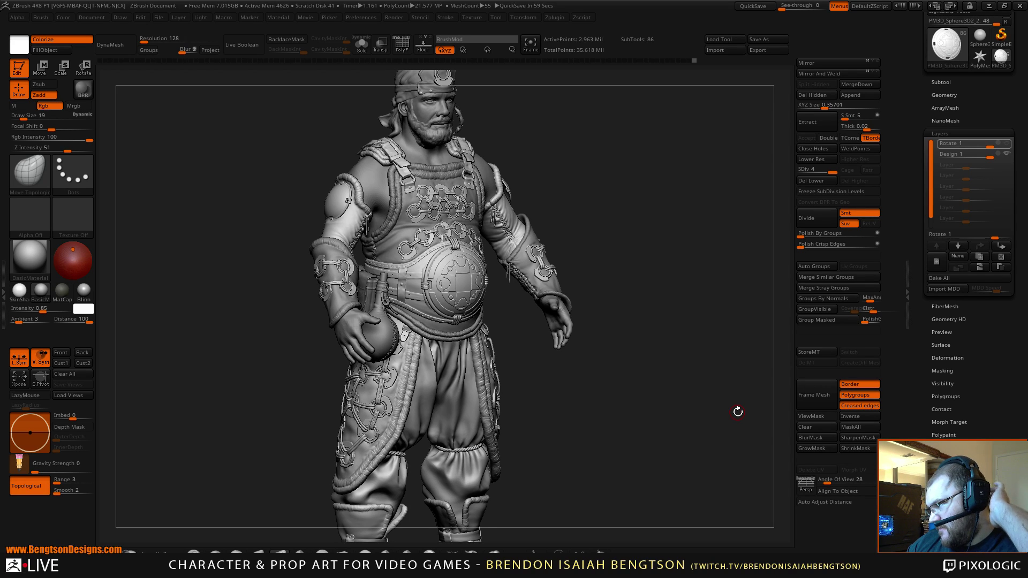
drag(712, 390, 691, 384)
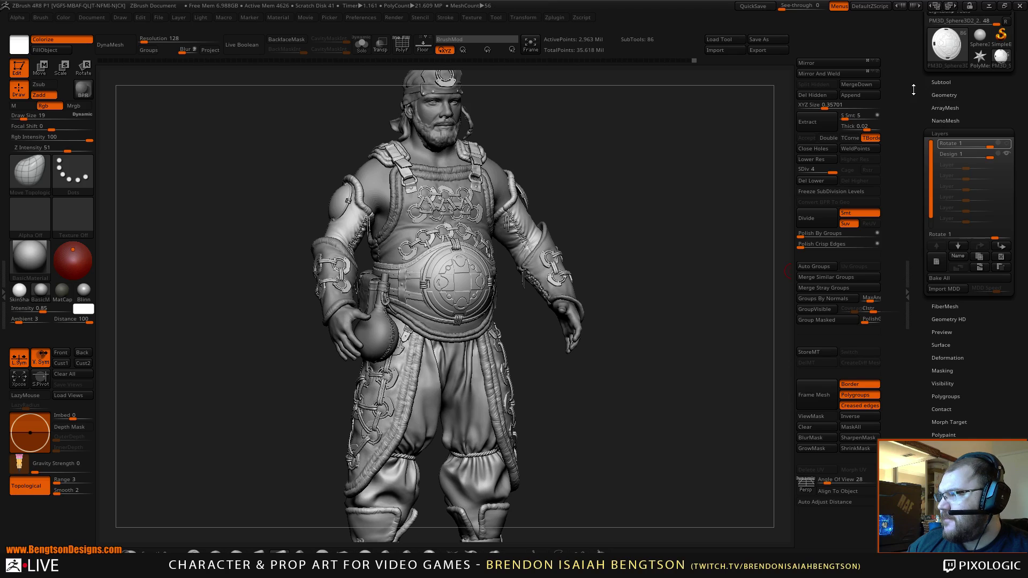
Step: Open the subtool list and save the character as a ZTool file
click(941, 82)
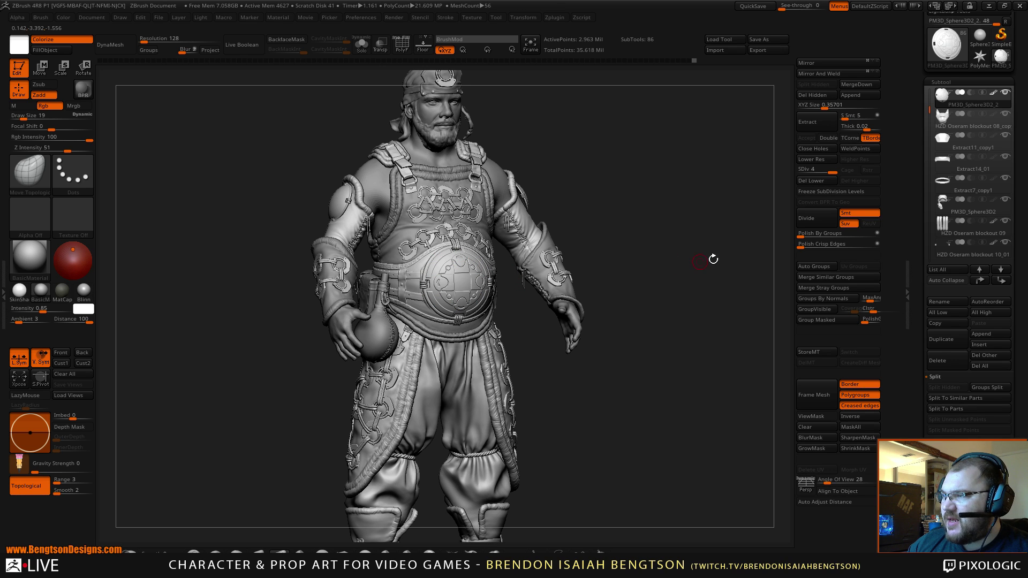
mouse_move(945, 92)
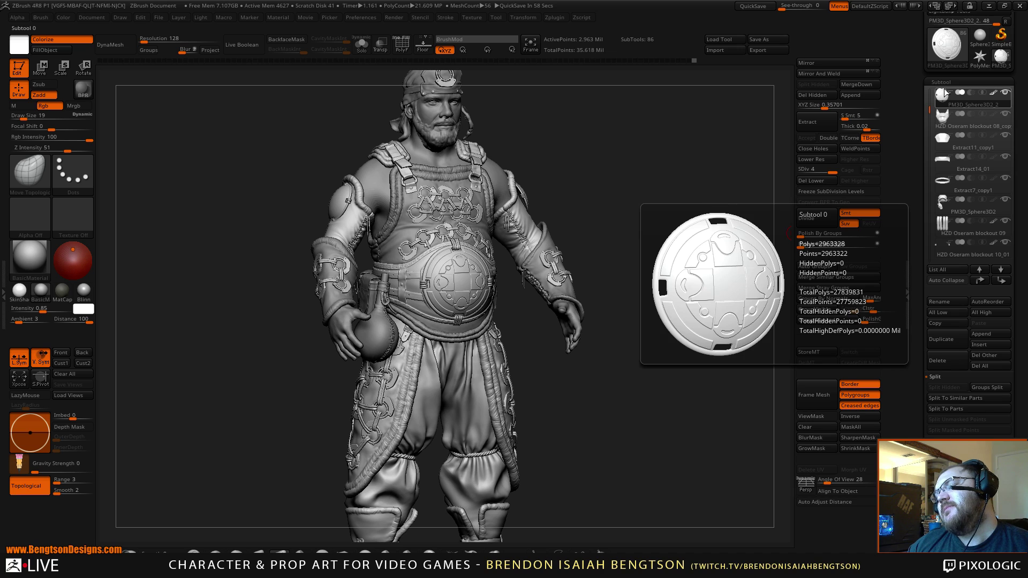
drag(700, 196, 679, 253)
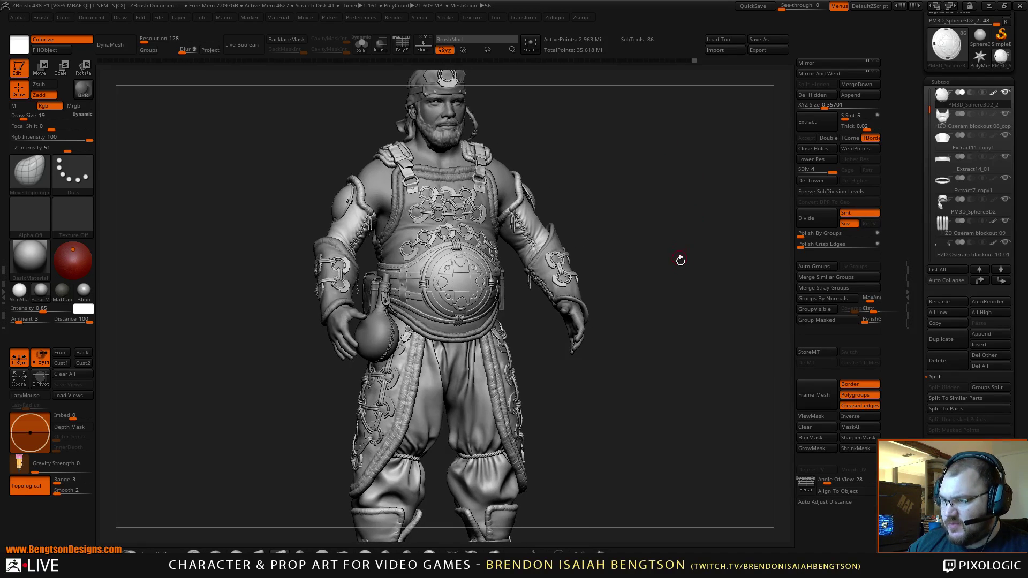
mouse_move(705, 289)
alt+mouse_down()
mouse_move(689, 287)
mouse_move(691, 297)
mouse_move(682, 278)
mouse_move(675, 304)
alt+mouse_up()
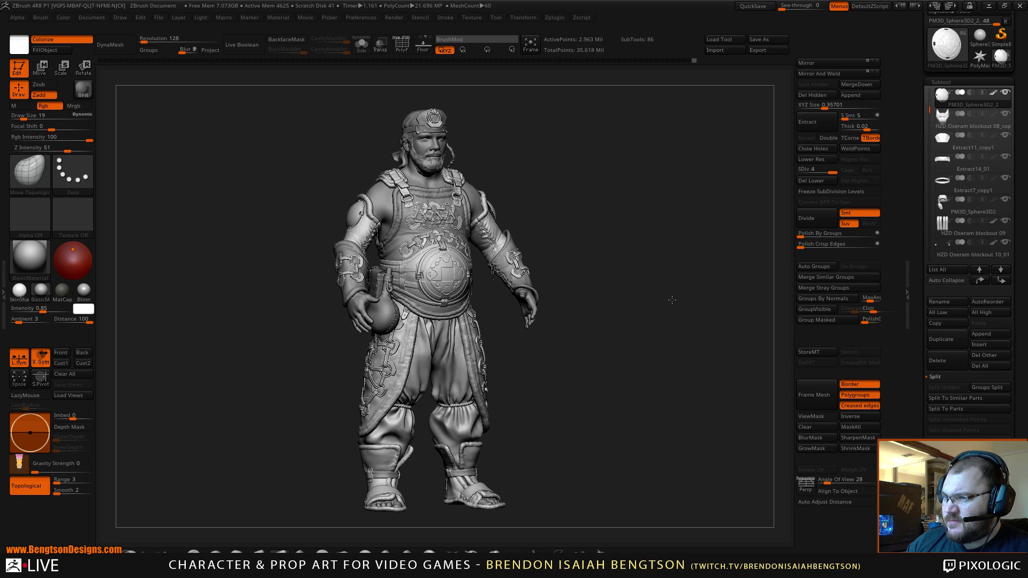
click(744, 40)
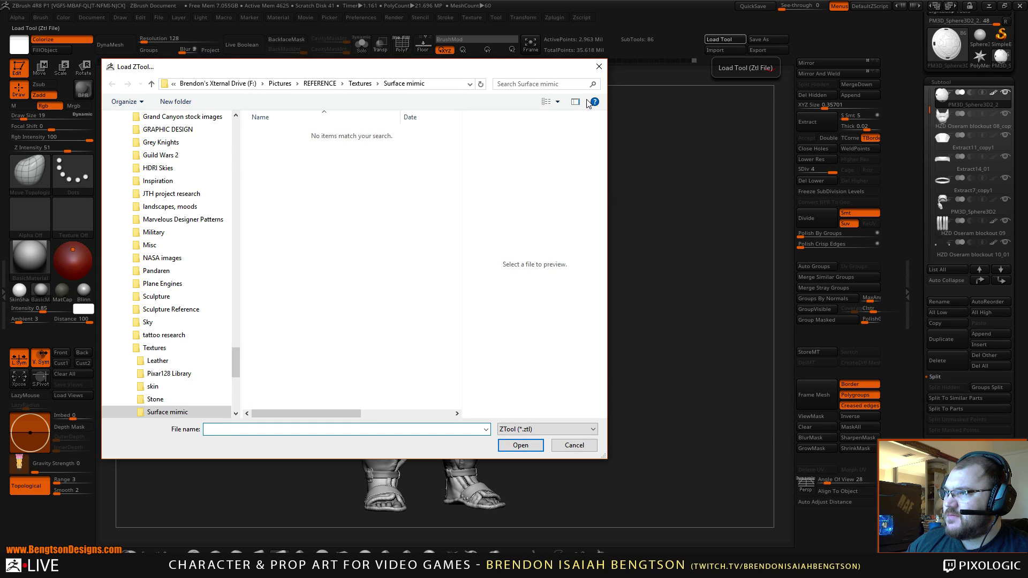
key(Escape)
click(759, 39)
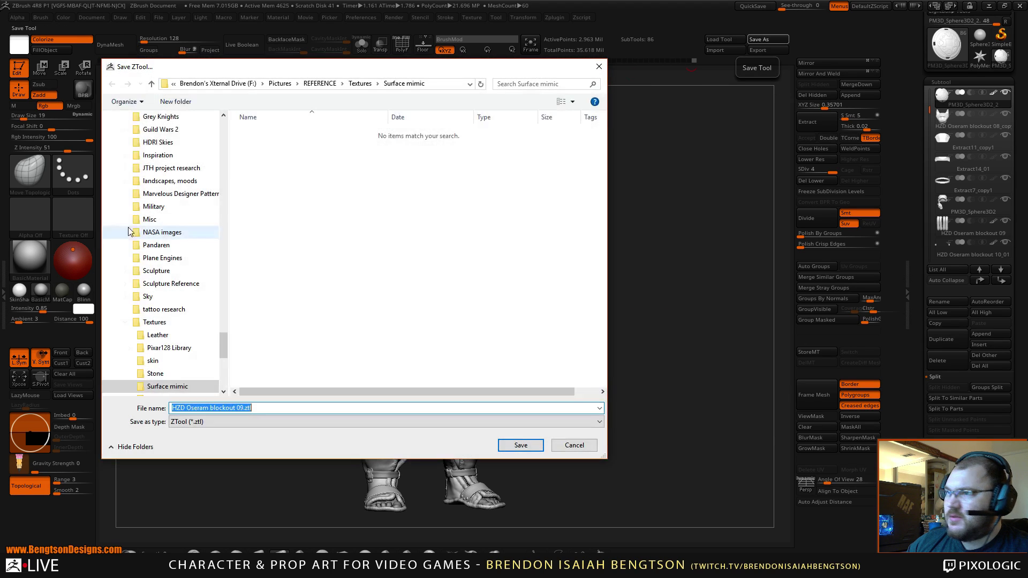
key(Escape)
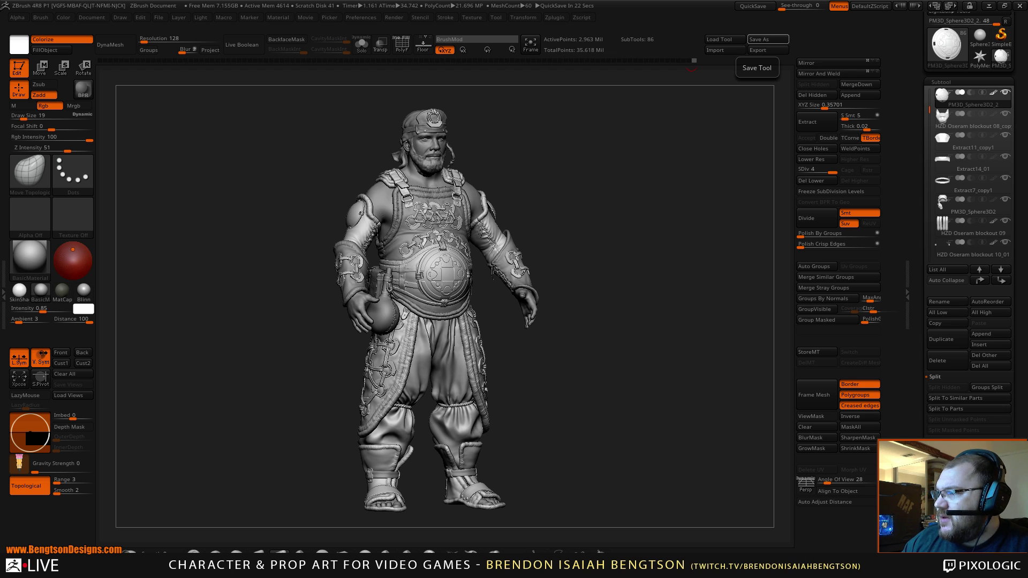
Step: Hide the shoulder disks with their ties and make the belly disk the active subtool
drag(631, 328, 643, 340)
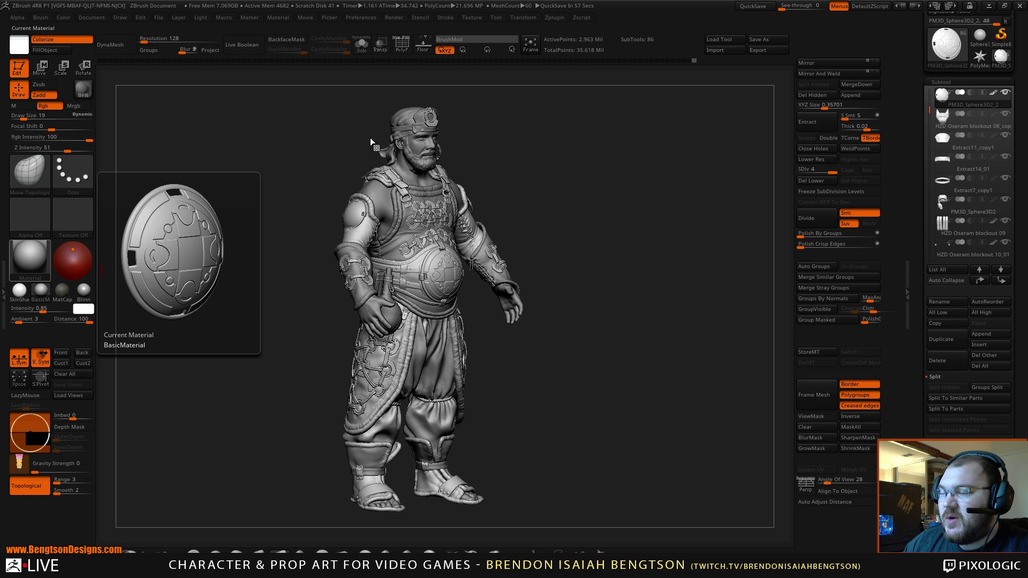
drag(643, 241, 642, 246)
ctrl+right_drag(642, 247, 664, 410)
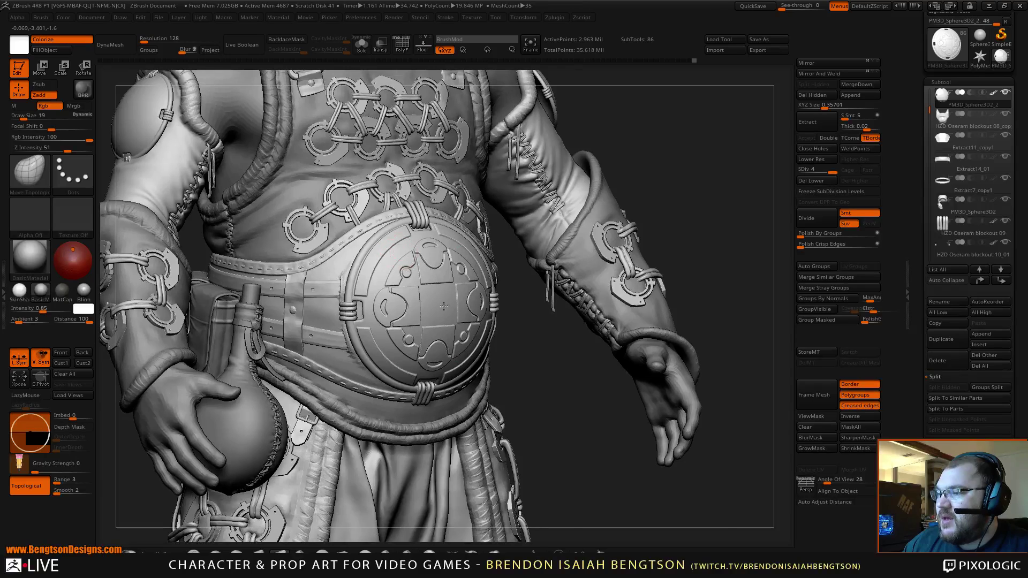
alt+right_drag(401, 263, 463, 326)
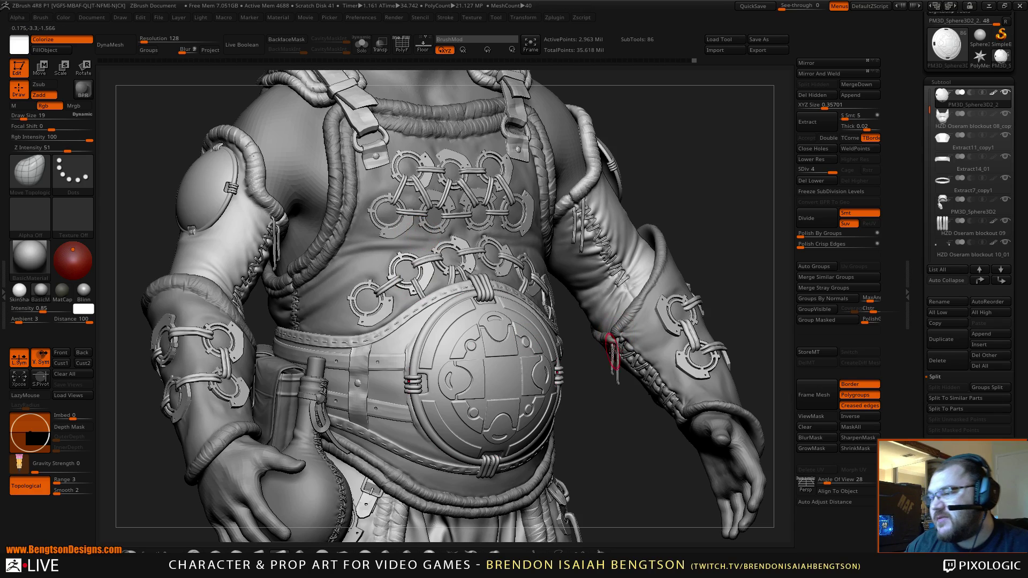
mouse_move(953, 98)
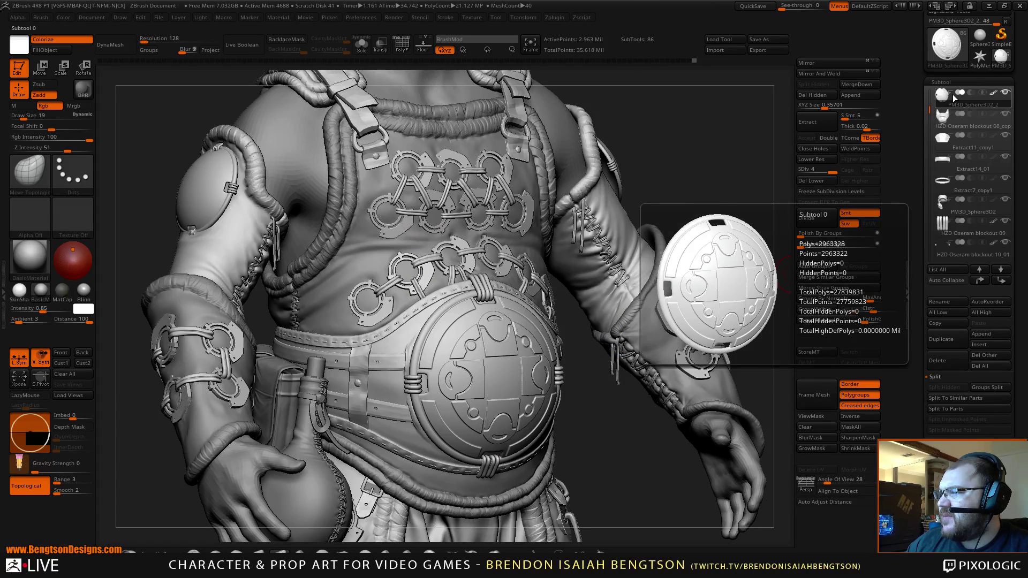
alt+click(194, 193)
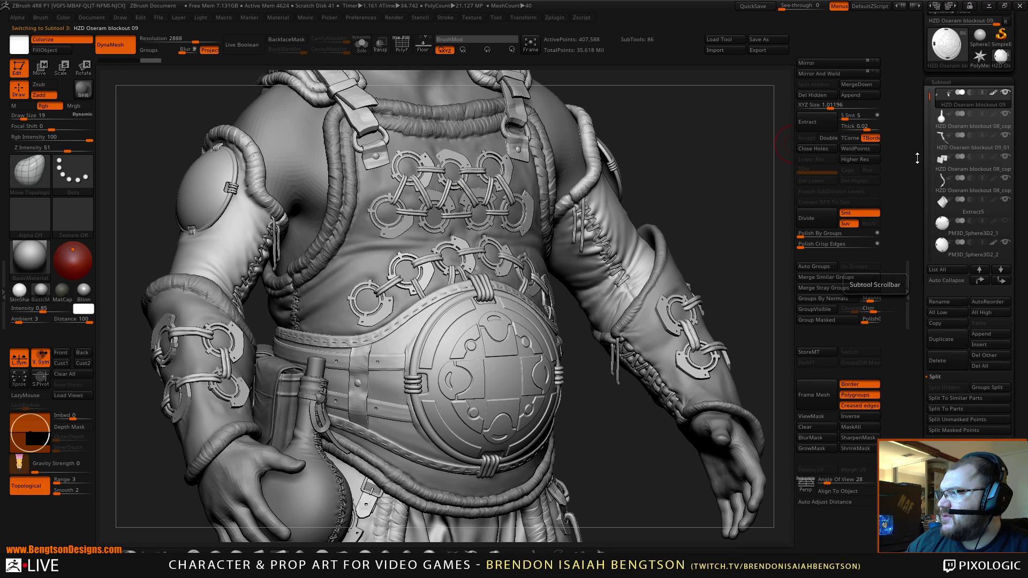
alt+click(486, 375)
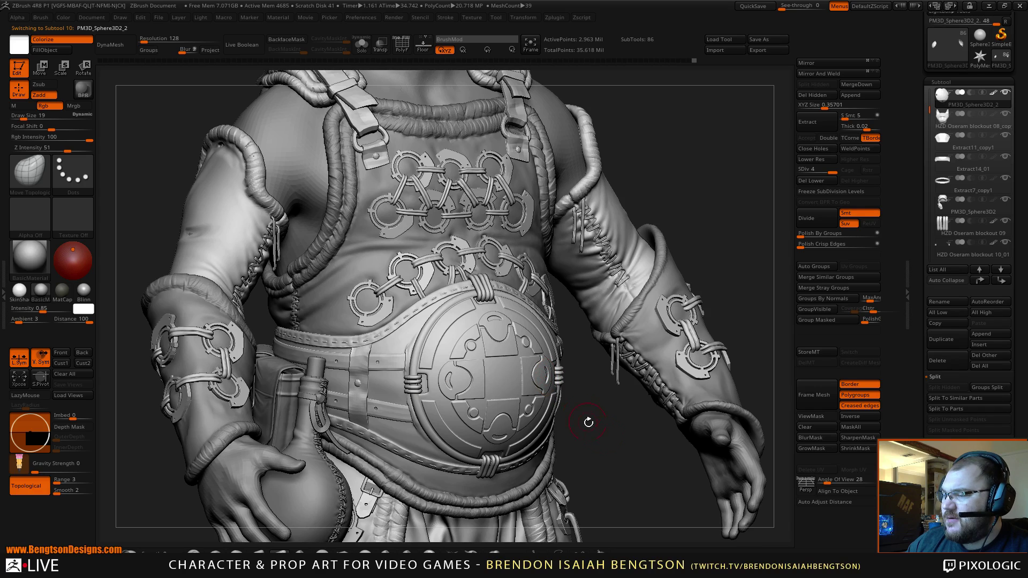
Step: Duplicate the belly disk and bake all sculpt layers on the copy
alt+drag(627, 426, 603, 385)
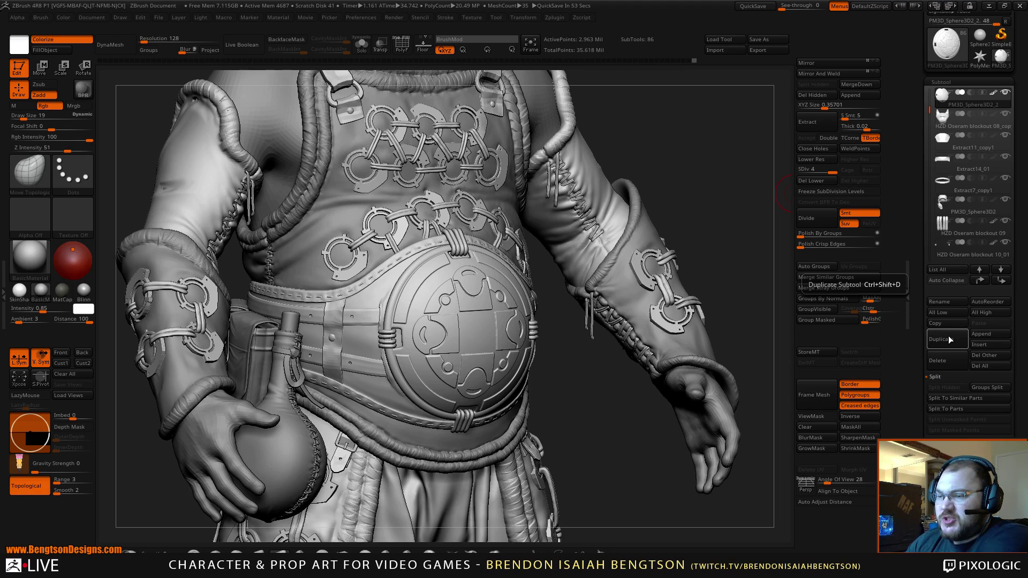
click(948, 339)
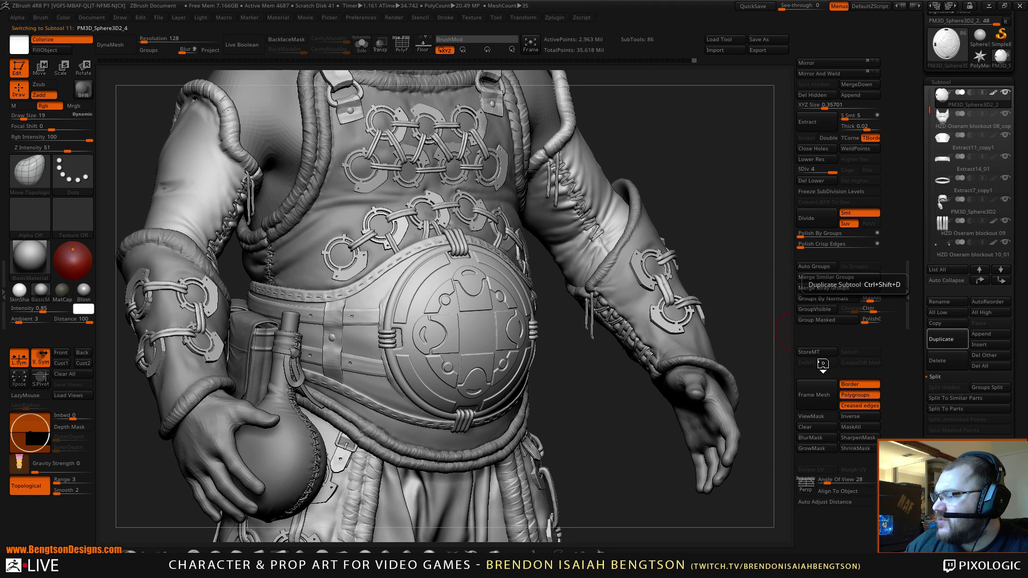
drag(912, 543, 909, 415)
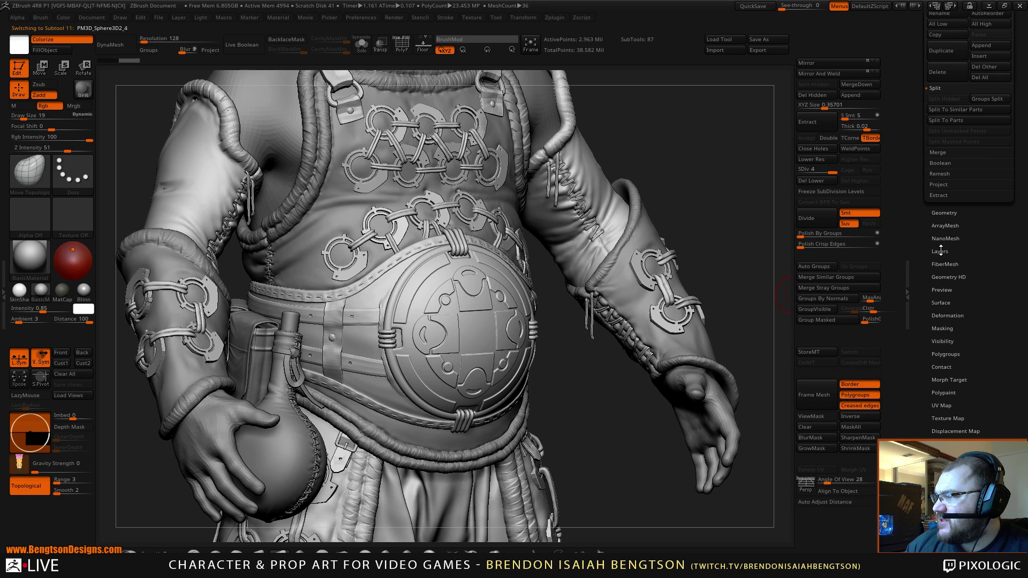
scroll(940, 251, down, 5)
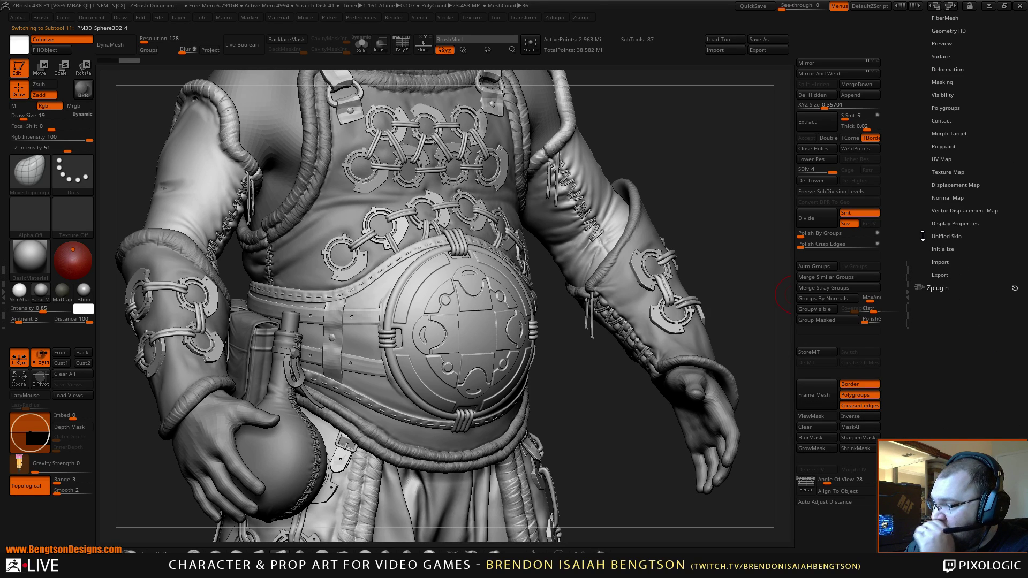
scroll(929, 209, up, 7)
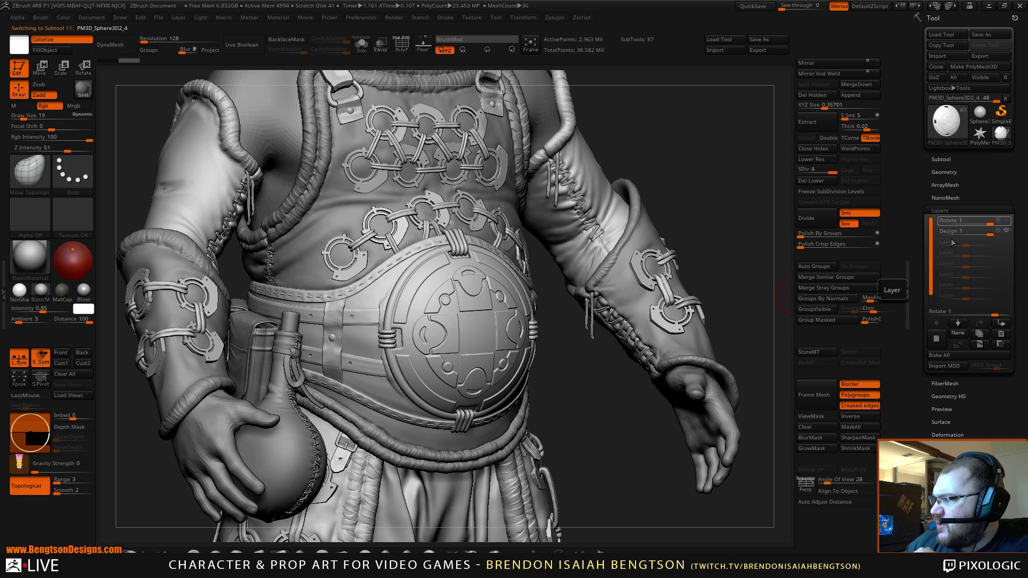
click(964, 353)
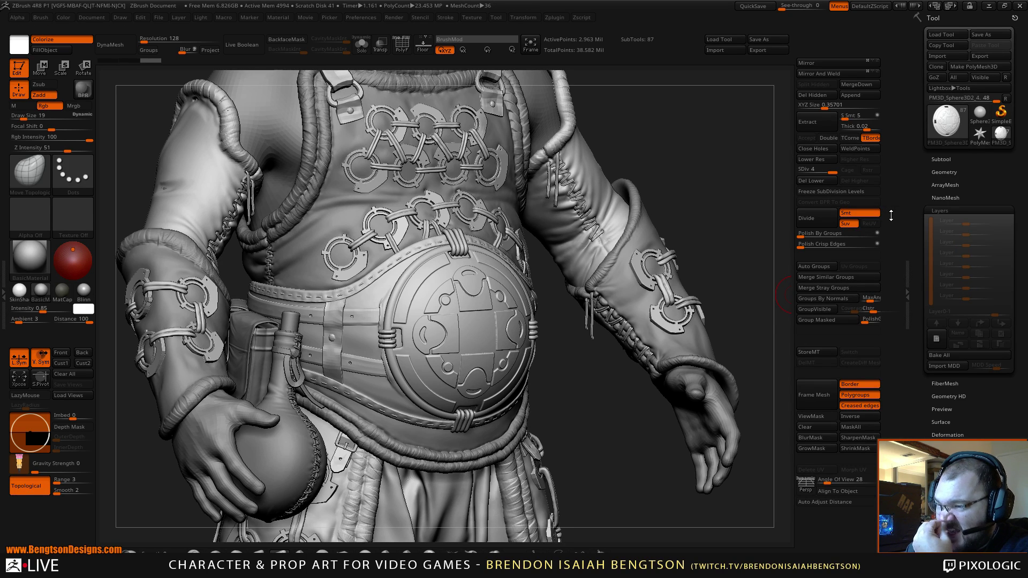
Step: Isolate the baked disk to inspect it and show the whole character again
mouse_move(599, 407)
mouse_down()
mouse_move(627, 408)
mouse_move(599, 402)
mouse_up()
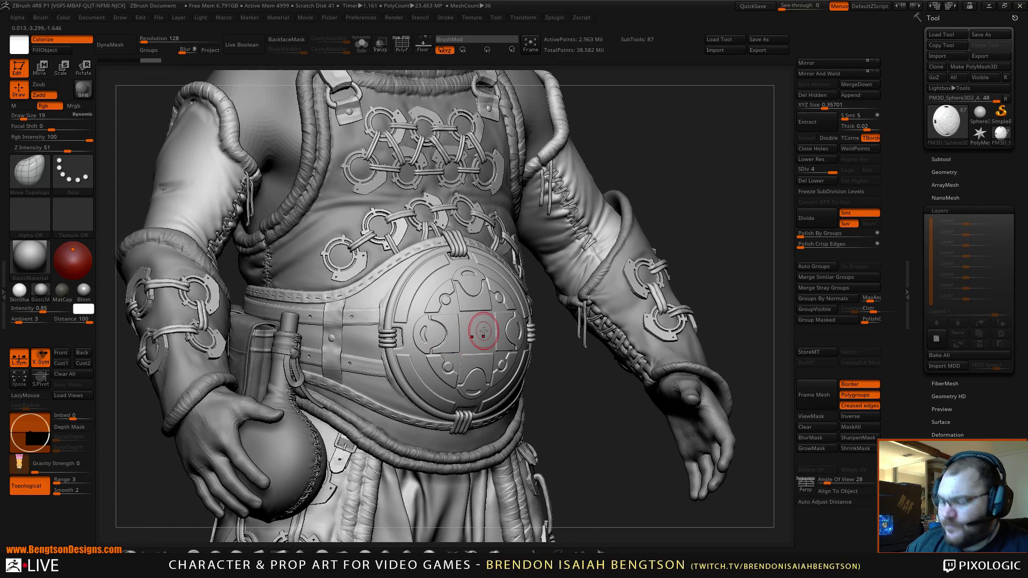
key(alt+s)
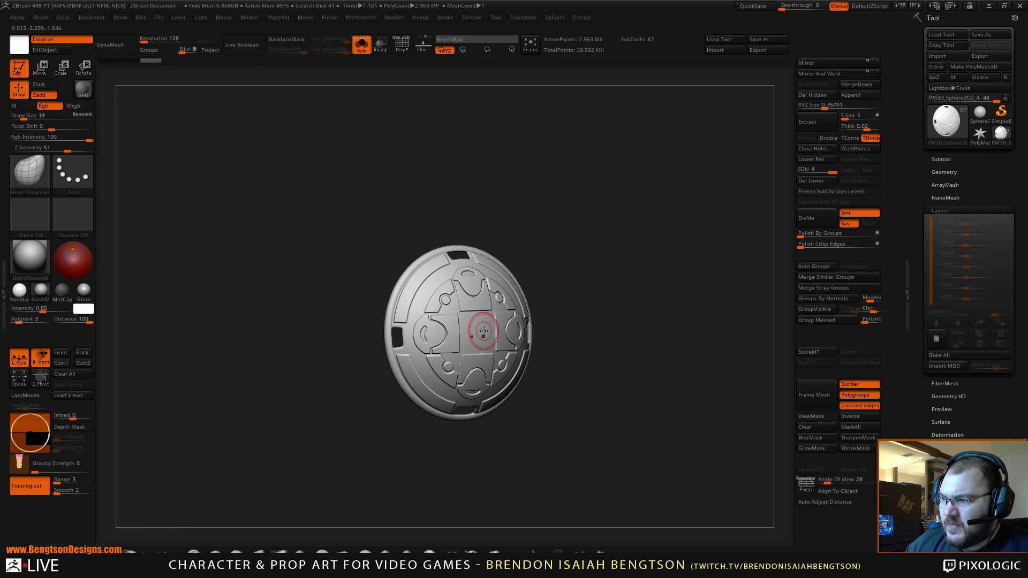
key(ctrl+shift+s)
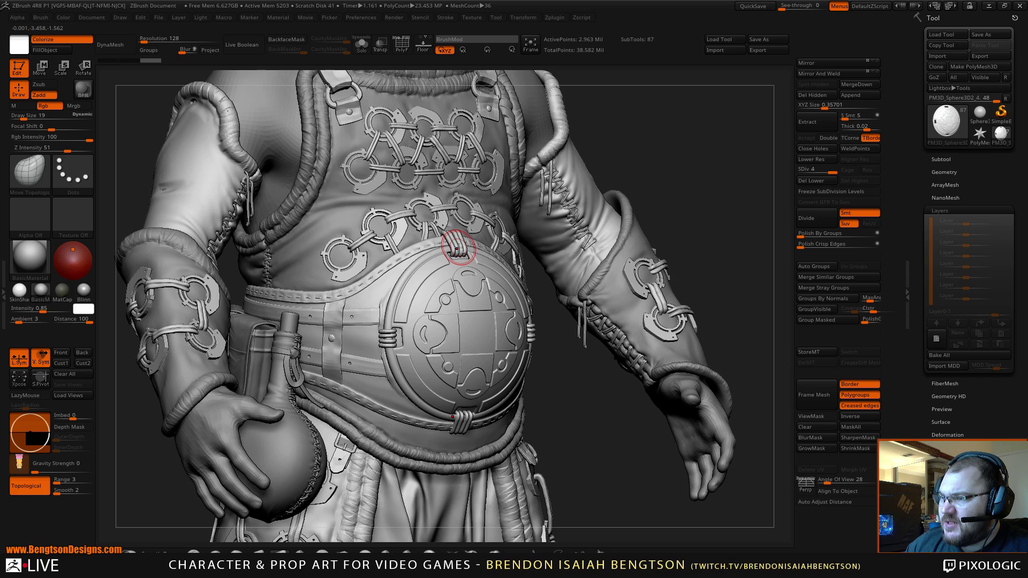
Step: Turn on the polyframe display and move the layered belly disk to the top of the subtool list
key(shift+f)
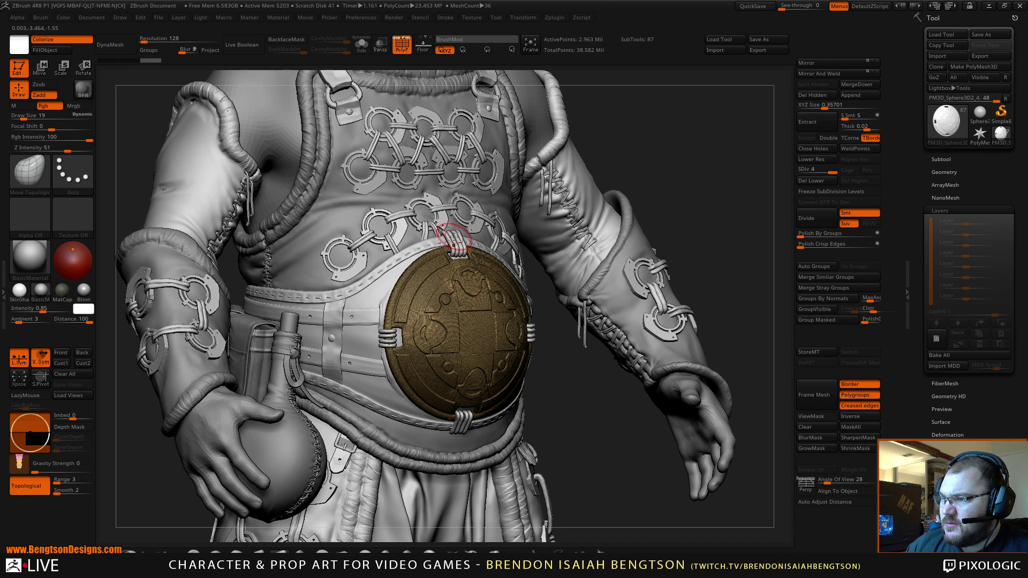
alt+click(456, 240)
key(space)
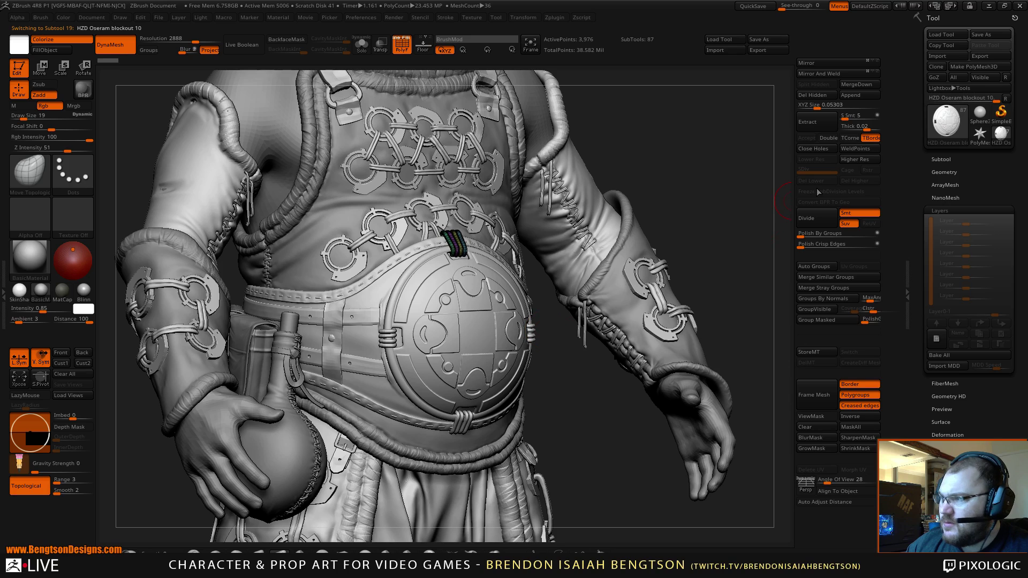
click(941, 159)
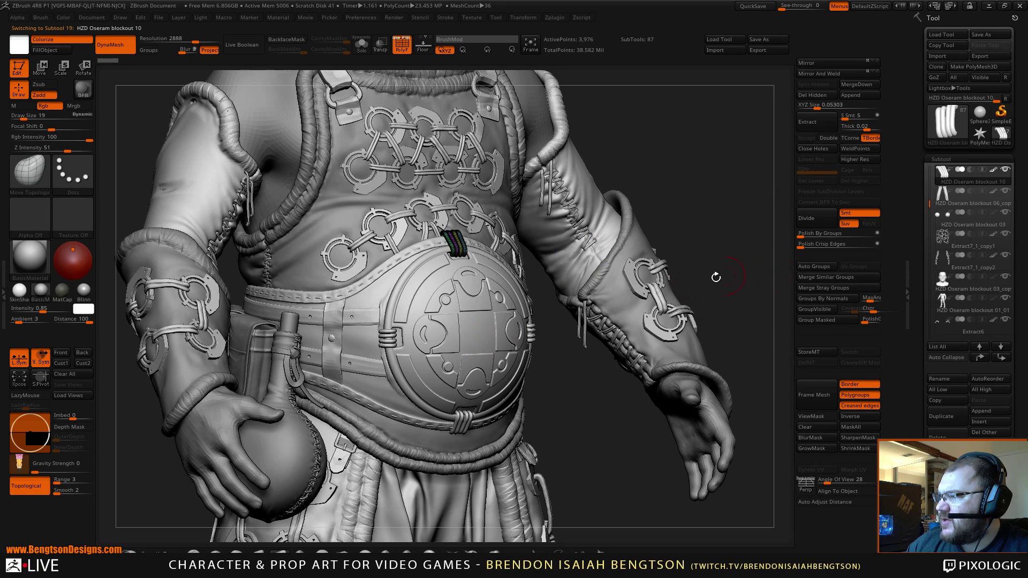
alt+click(439, 325)
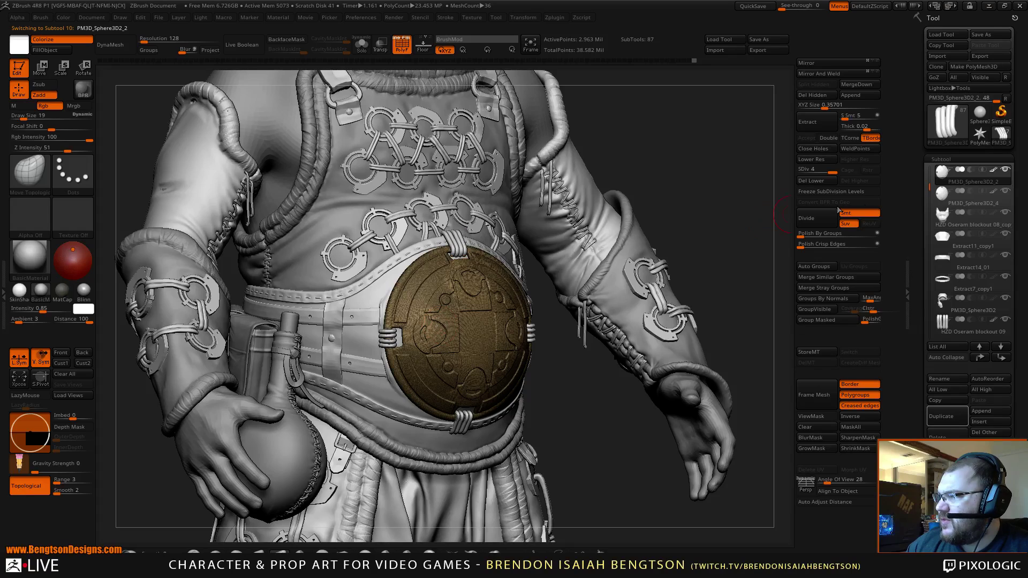
key(b)
key(m)
key(t)
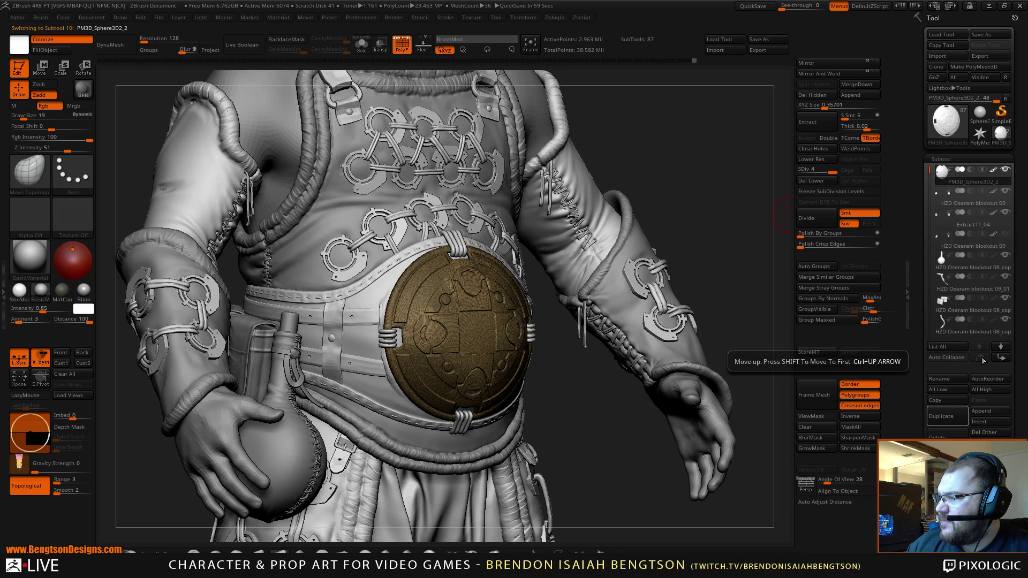
mouse_move(942, 170)
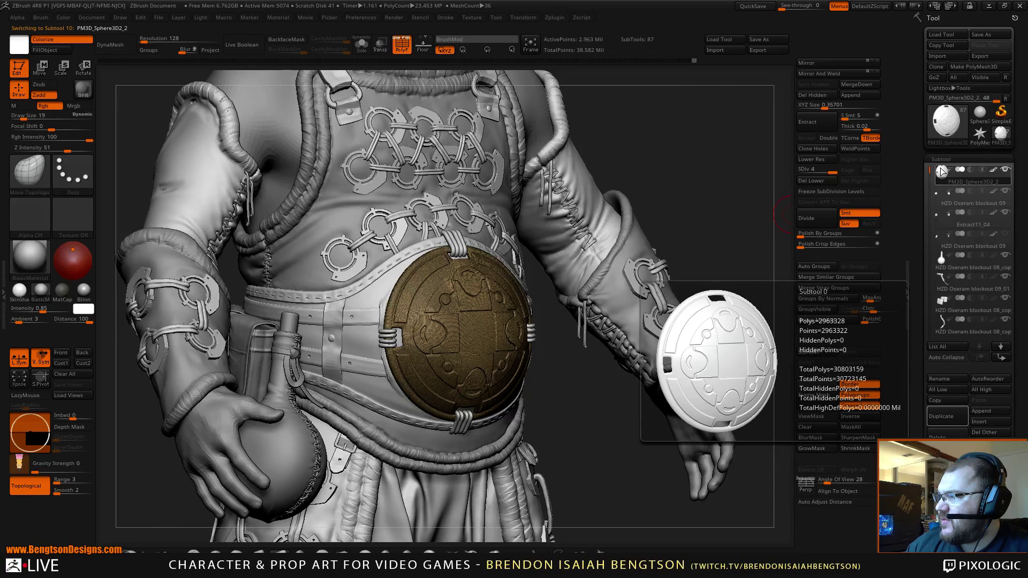
key(shift)
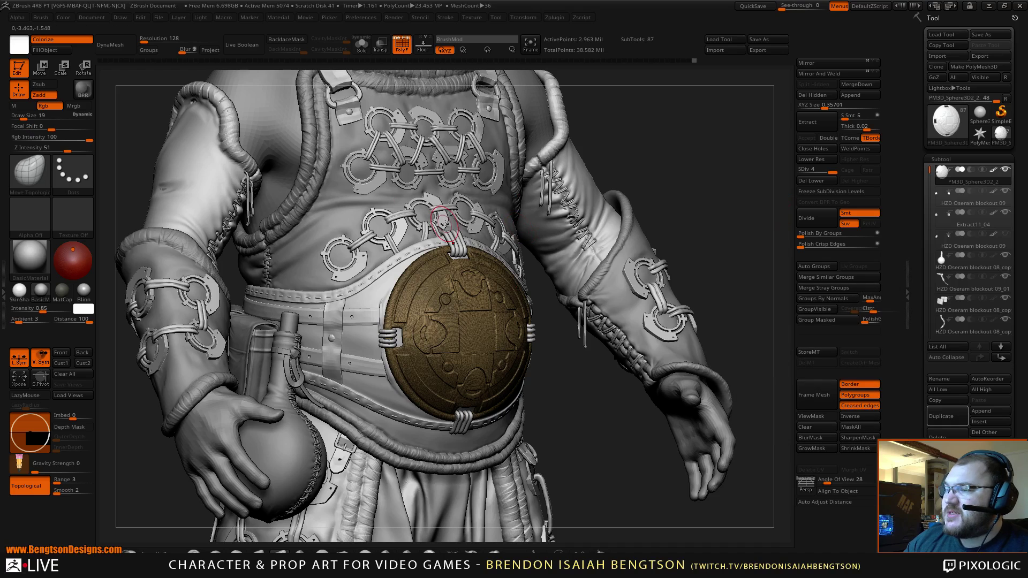
Step: Duplicate the disk's upper, side and lower ties and move each copy to the top of the subtool list
alt+click(457, 241)
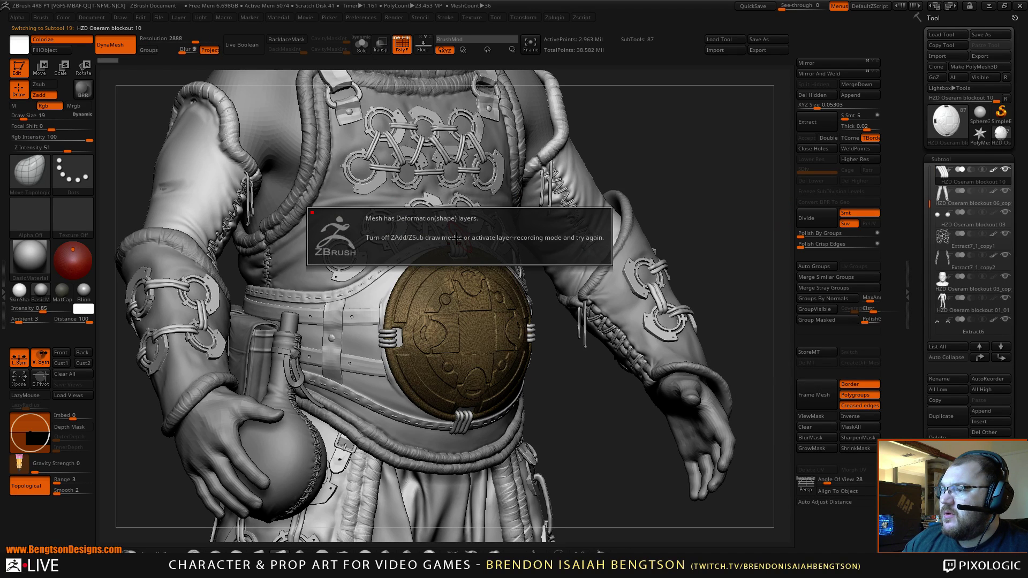
click(946, 418)
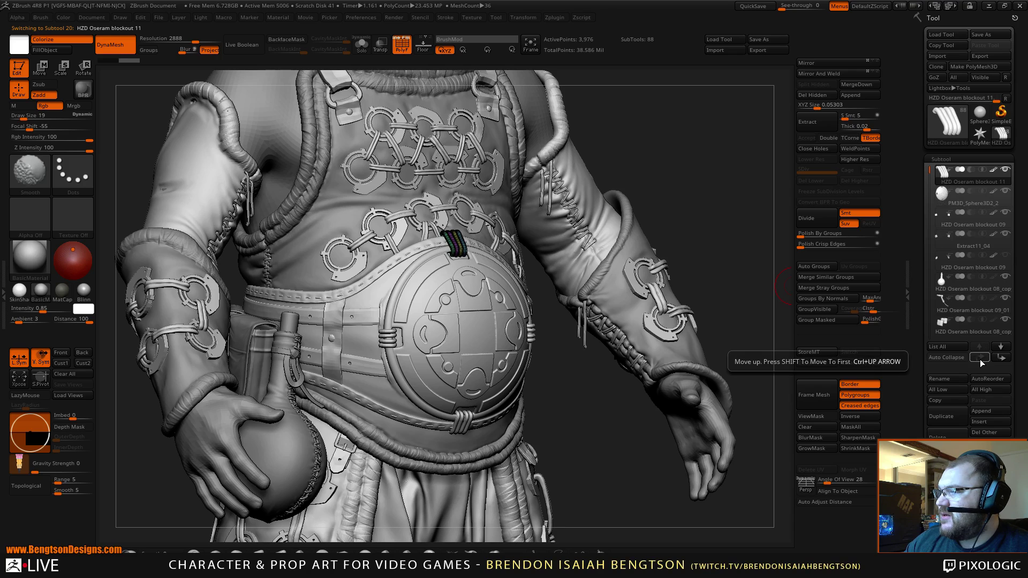
alt+click(389, 335)
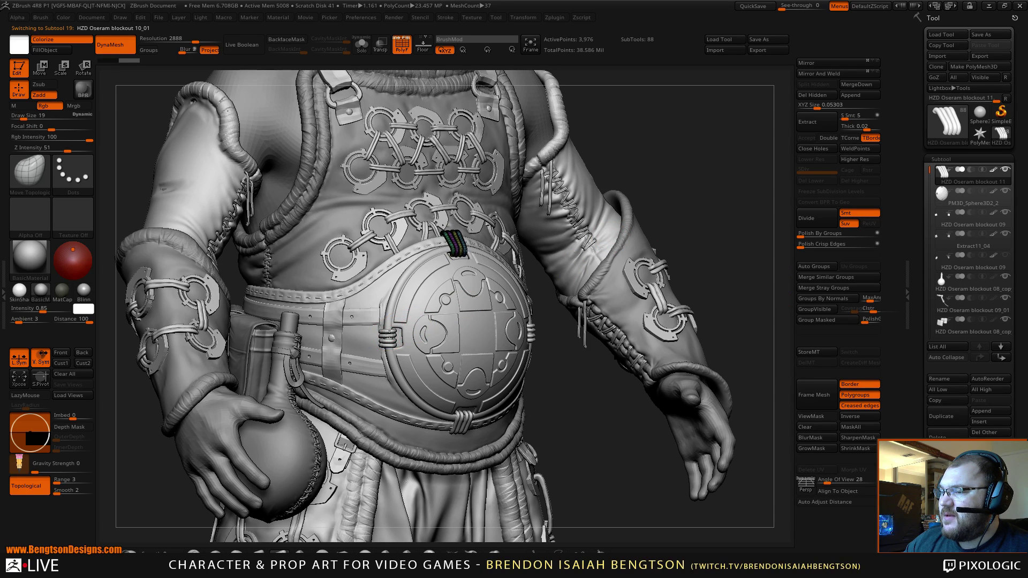
click(945, 416)
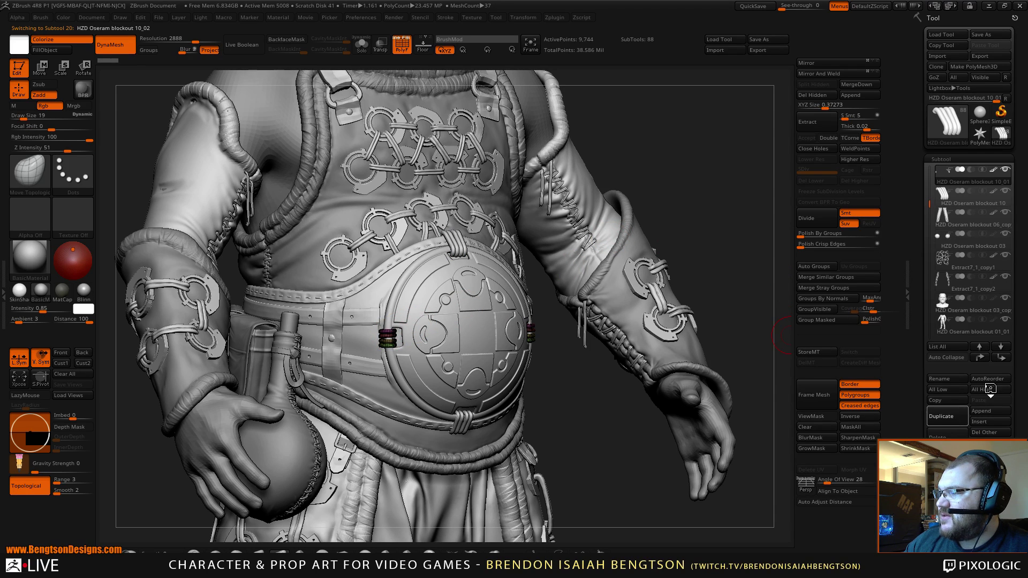
shift+click(981, 357)
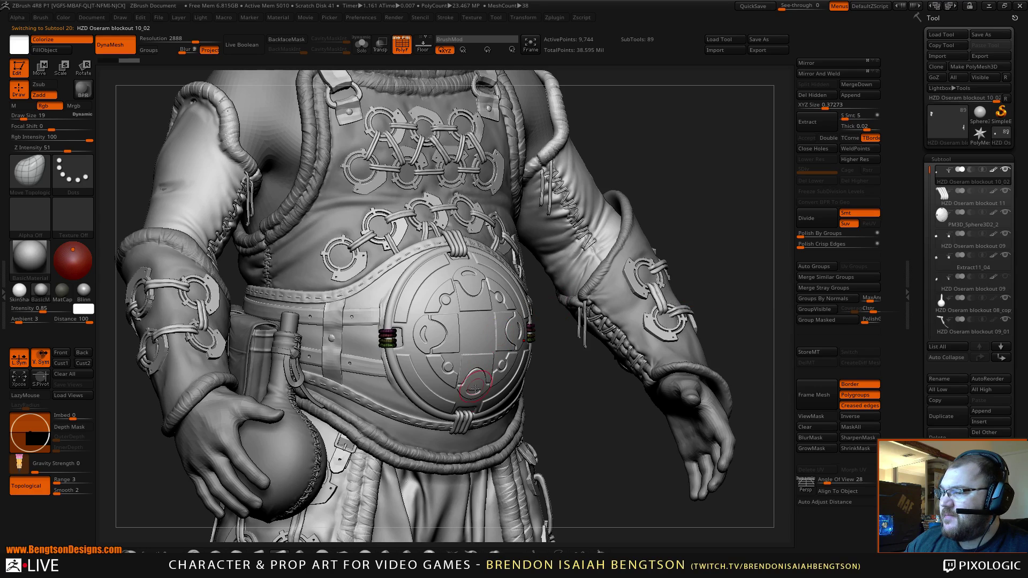
alt+click(461, 420)
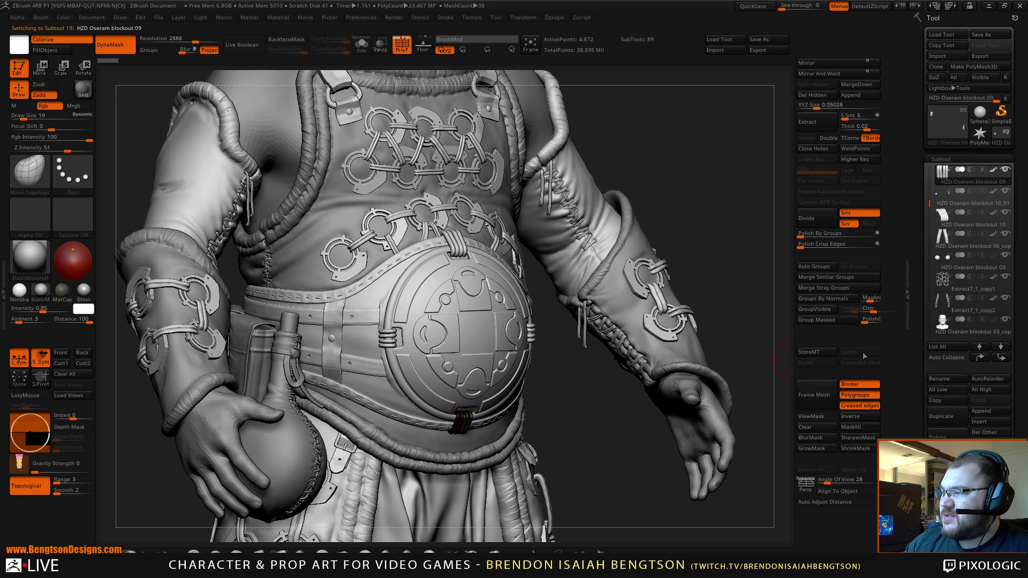
click(981, 358)
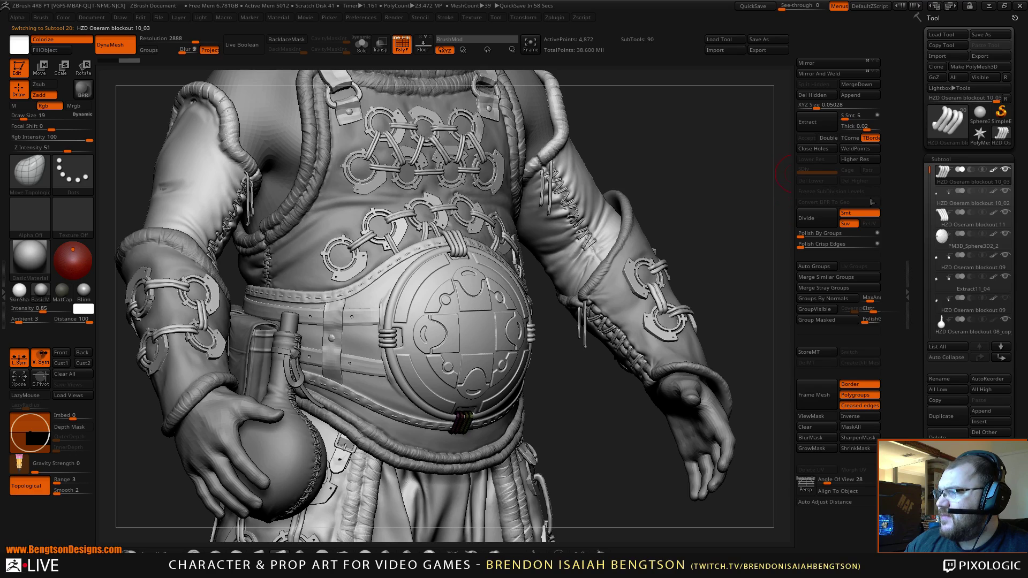
Step: Merge the copied upper, side and lower ties down into one subtool
click(863, 83)
key(Return)
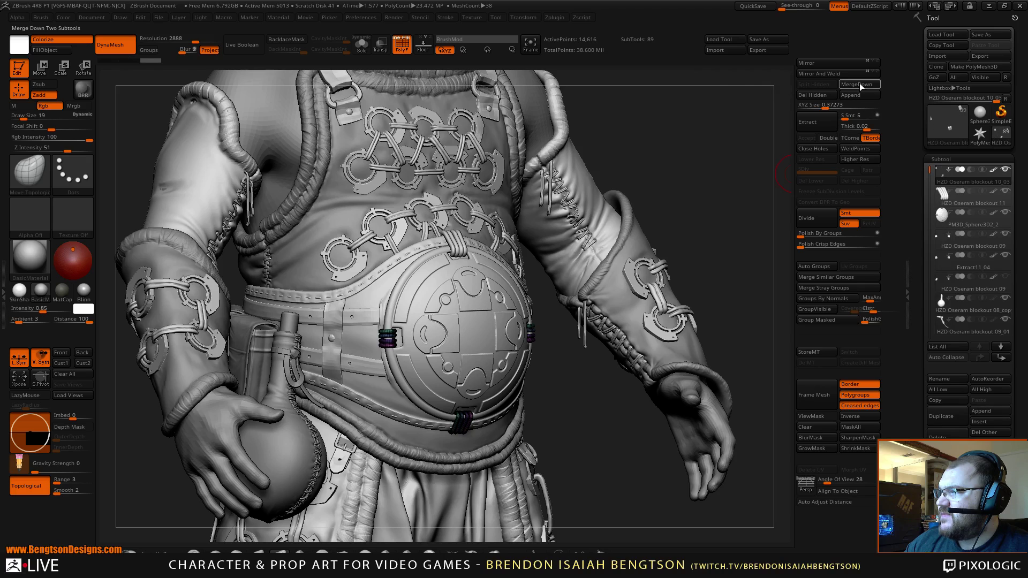
click(859, 84)
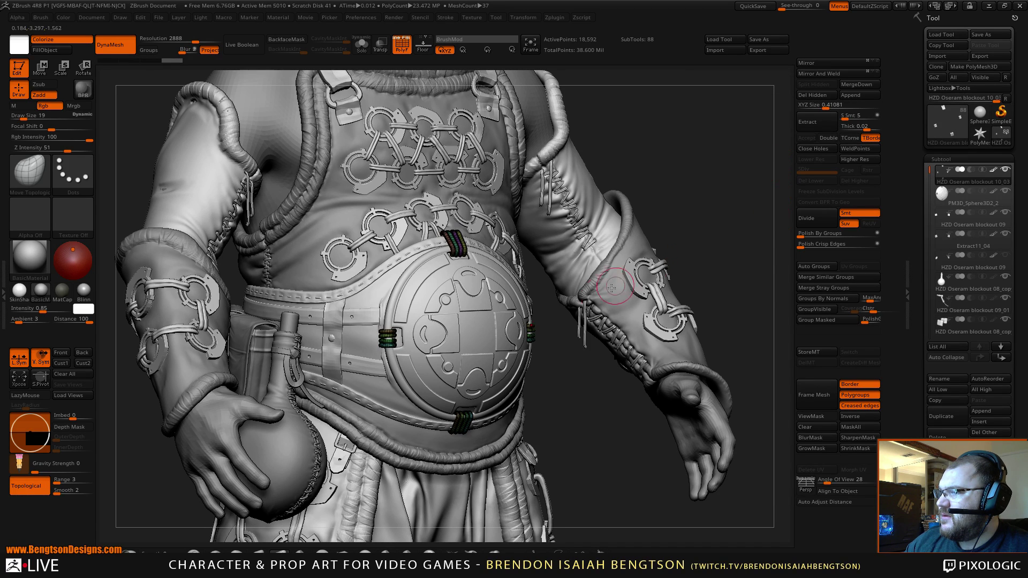
Step: Make the belly disk the active subtool and turn off the polyframe display
drag(583, 412, 557, 414)
right_drag(556, 414, 522, 360)
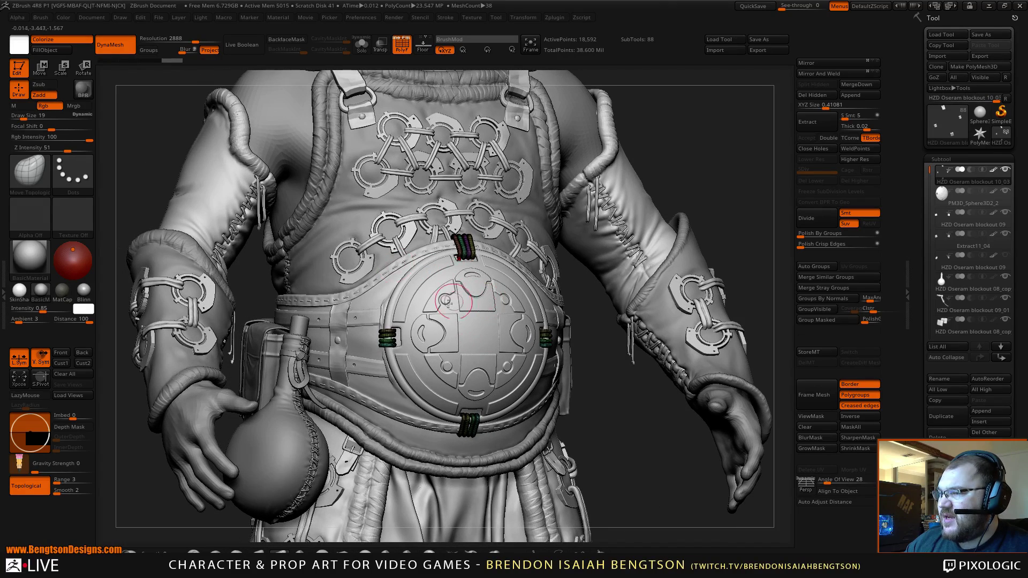
alt+click(469, 340)
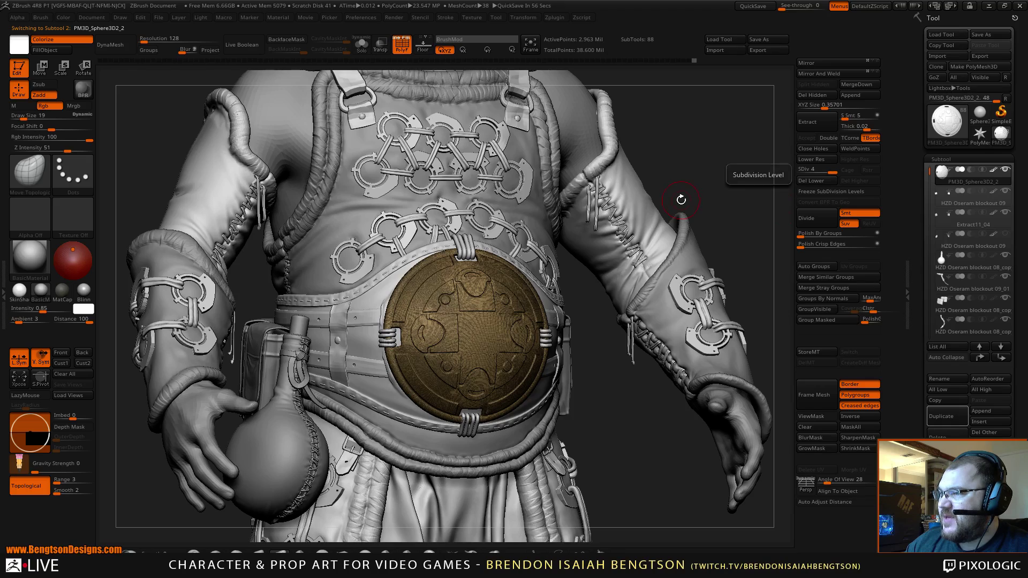
key(shift)
mouse_move(696, 169)
shift+mouse_down()
mouse_move(669, 294)
mouse_move(648, 303)
mouse_move(639, 232)
shift+mouse_up()
key(shift)
key(shift+f)
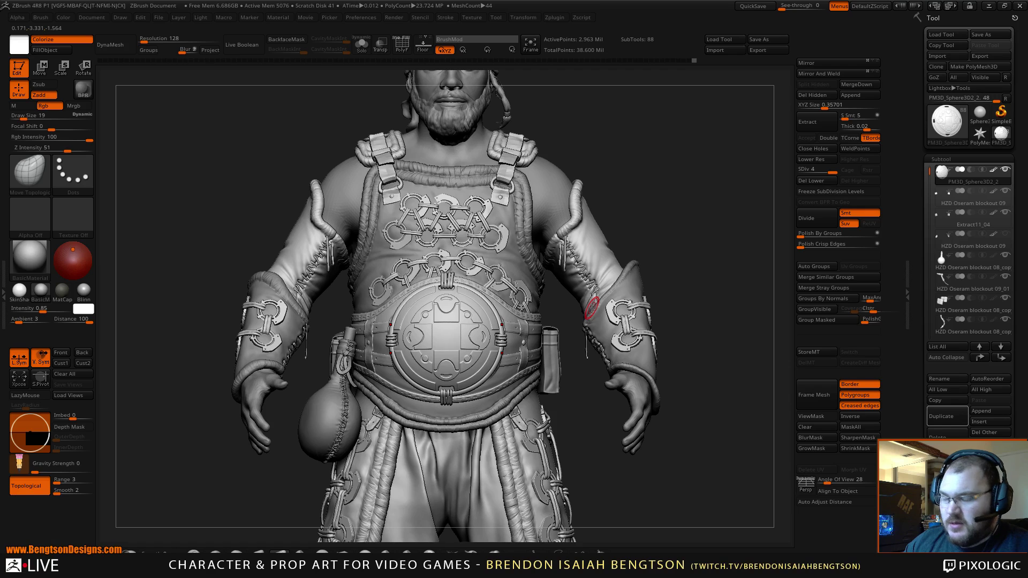
Step: Turn on Transpose All Selected Subtools for the transform gizmo and marquee-select the subtools around the belly disk
key(w)
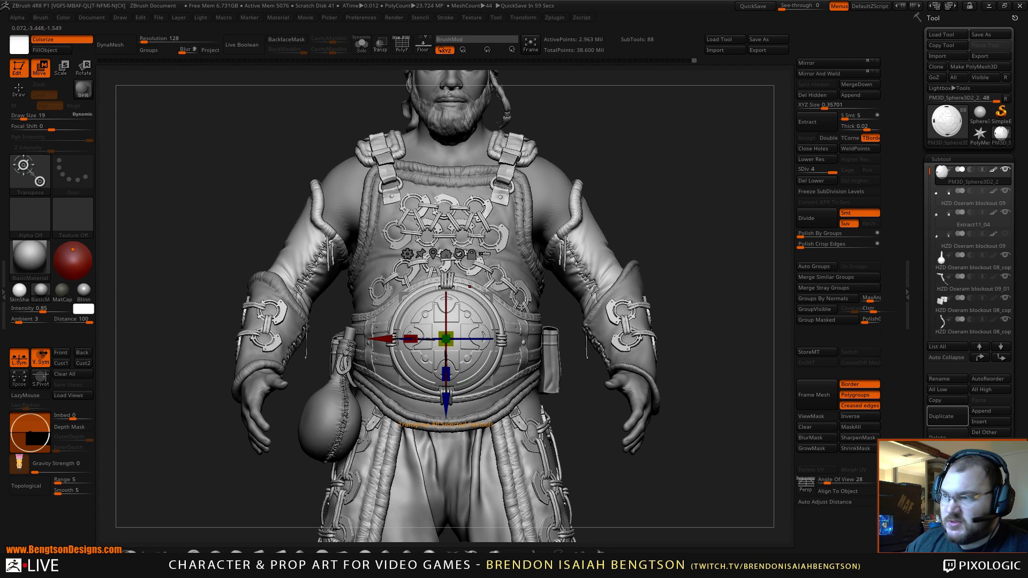
click(486, 255)
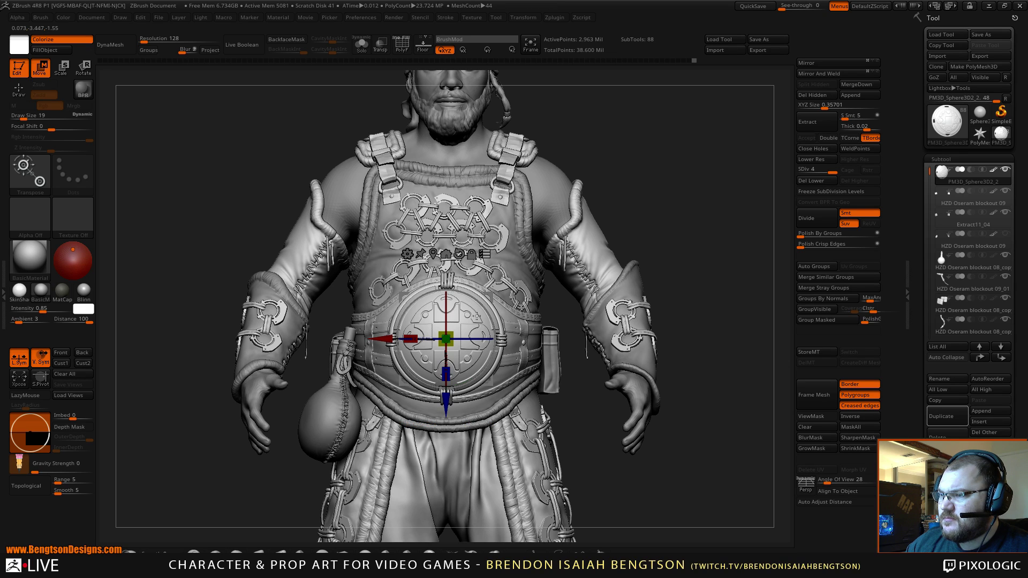
key(ctrl)
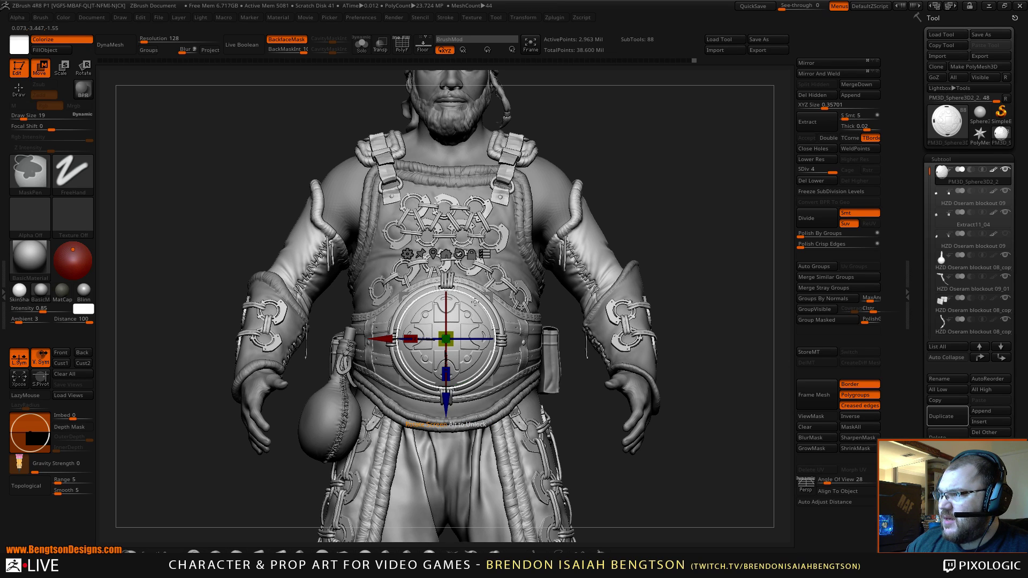
ctrl+right_drag(455, 267, 438, 286)
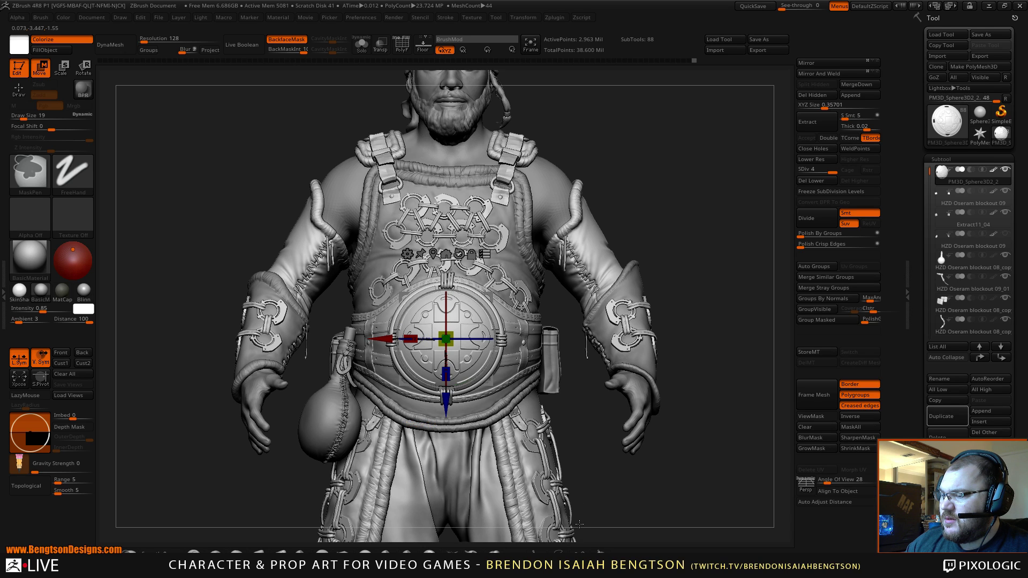
key(ctrl+shift)
drag(459, 267, 430, 289)
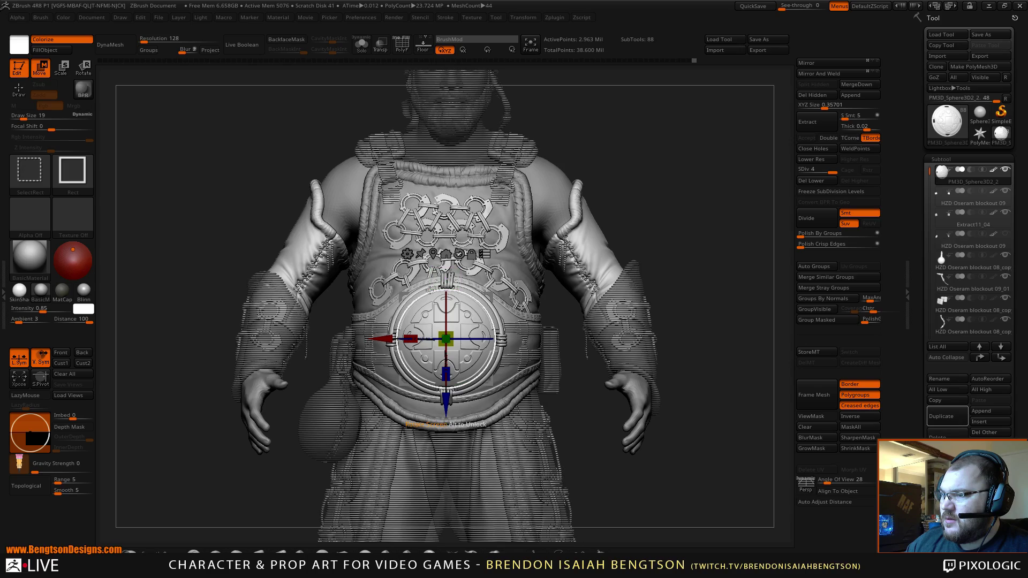
Step: Deselect the body, vest, chest rings and belt, keeping only the belly disk and its ties selected
mouse_move(691, 199)
mouse_down()
mouse_move(700, 256)
mouse_move(689, 247)
mouse_move(688, 271)
mouse_move(689, 261)
mouse_move(672, 266)
mouse_up()
ctrl+alt+shift+drag(584, 197, 560, 286)
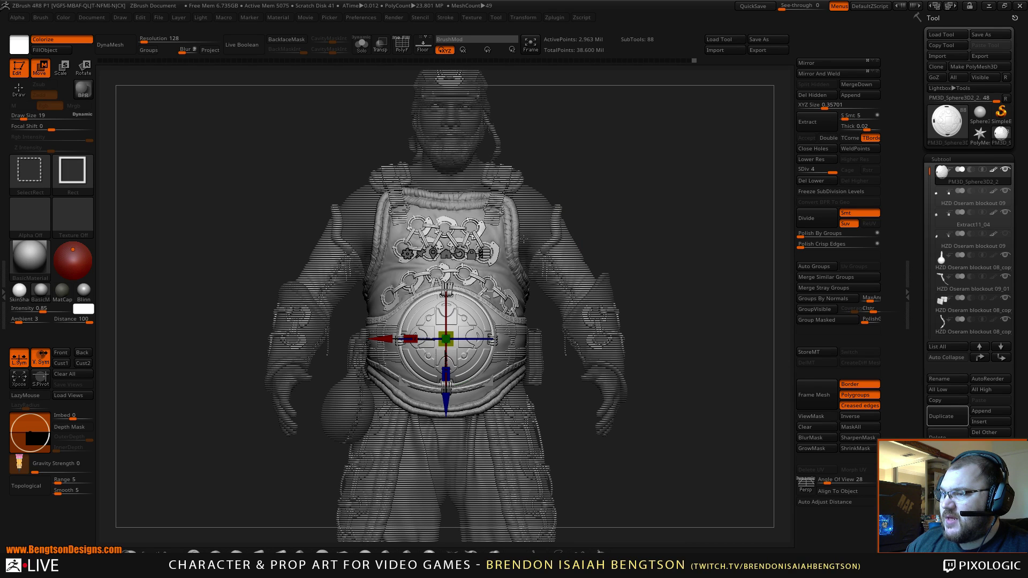
ctrl+alt+shift+drag(352, 181, 522, 299)
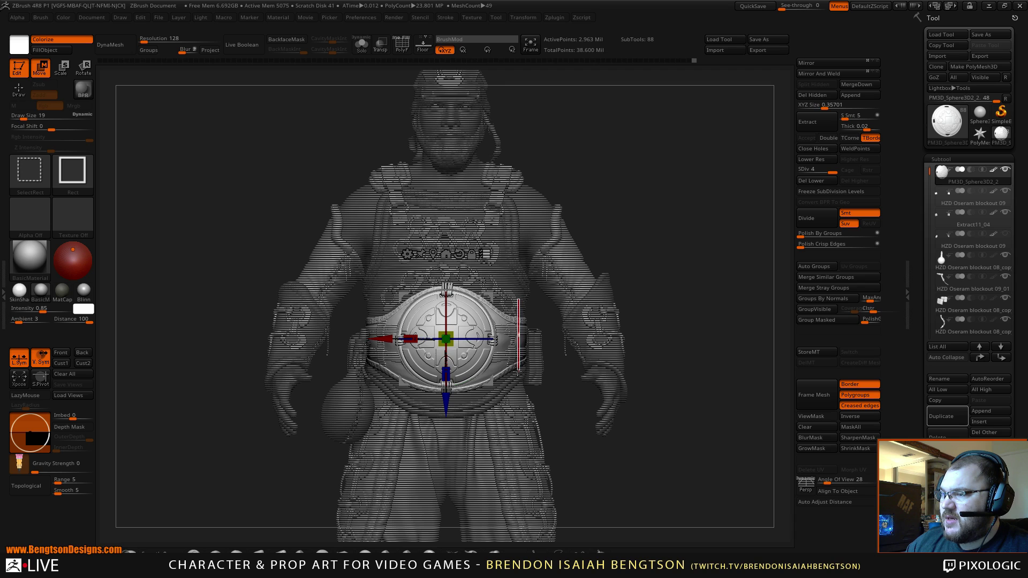
ctrl+alt+shift+click(518, 373)
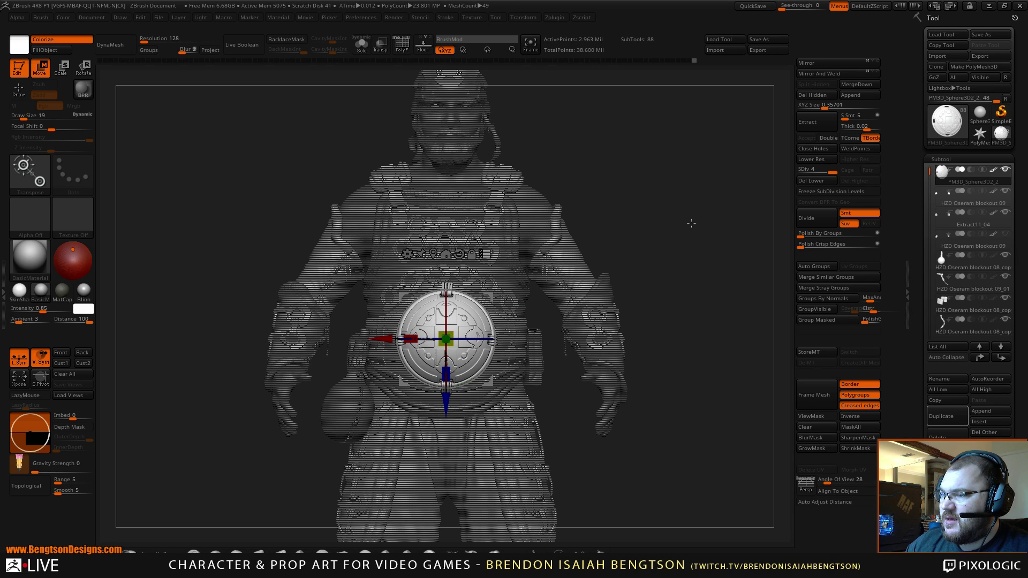
drag(697, 237, 536, 237)
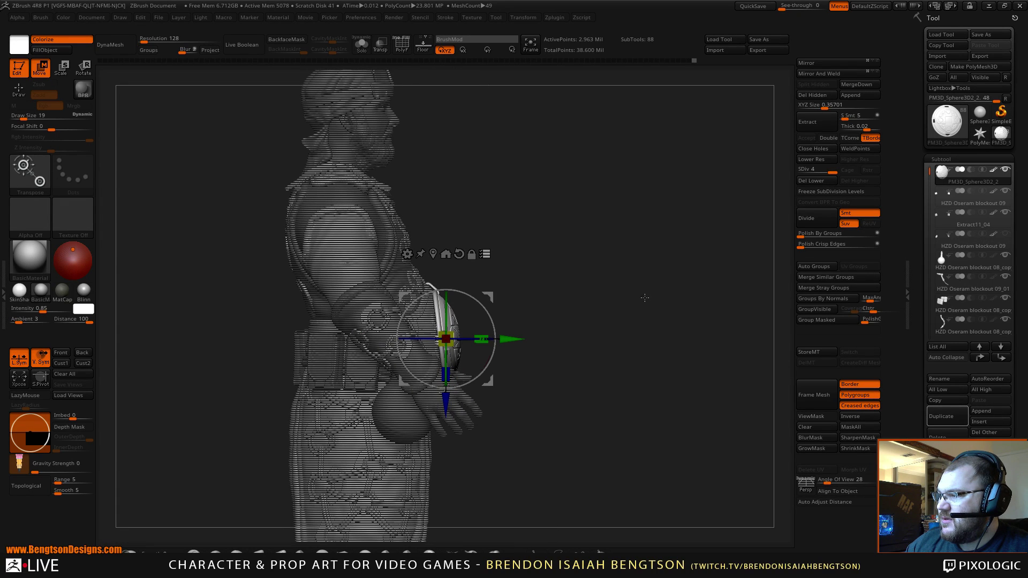
drag(644, 298, 613, 313)
drag(707, 267, 660, 232)
mouse_move(677, 348)
alt+mouse_down()
mouse_move(661, 252)
mouse_move(692, 259)
mouse_move(654, 252)
mouse_move(669, 348)
alt+mouse_up()
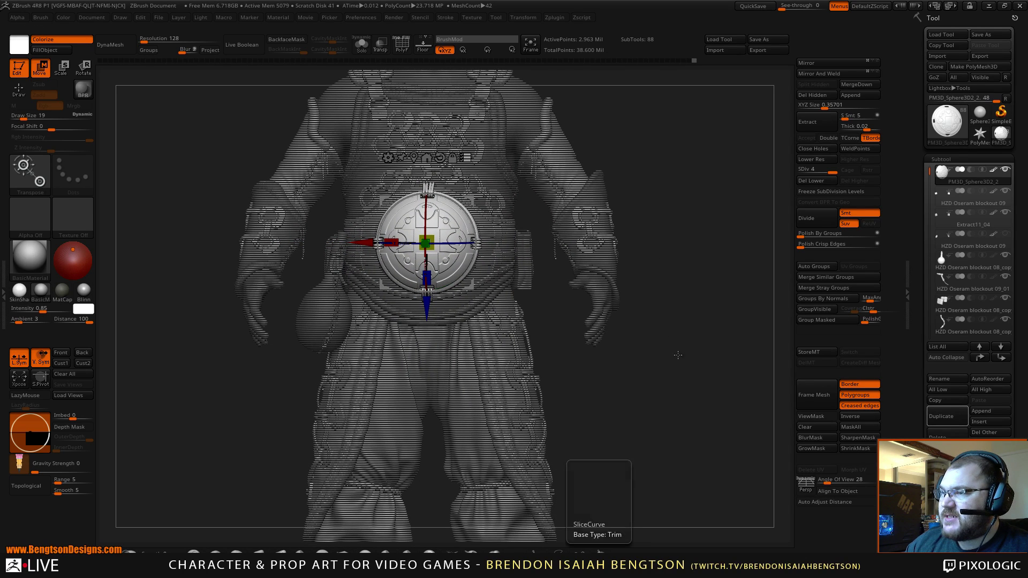
key(ctrl+shift)
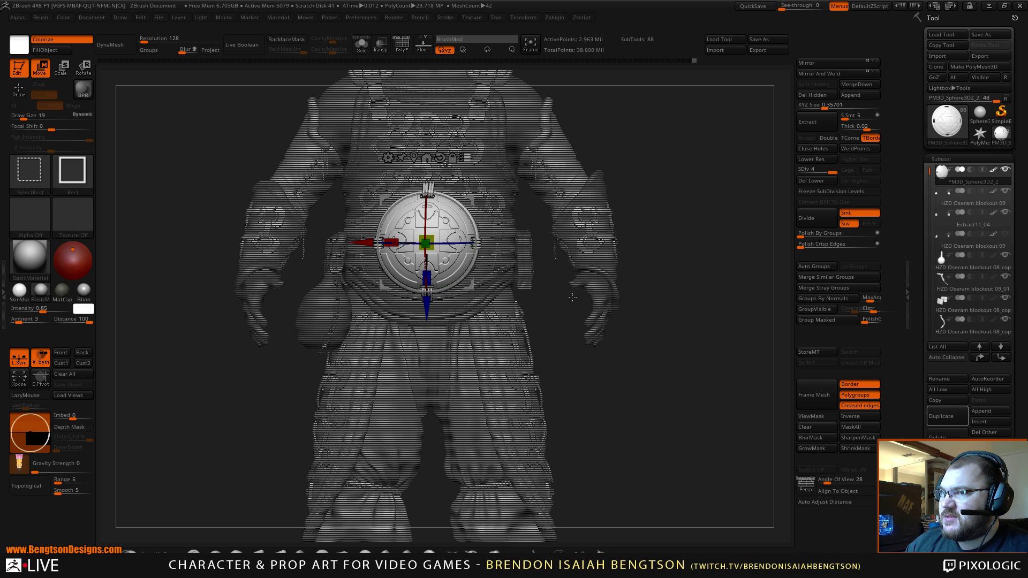
key(ctrl)
mouse_move(577, 305)
ctrl+mouse_down()
mouse_move(610, 372)
mouse_move(598, 370)
ctrl+mouse_up()
key(ctrl+shift)
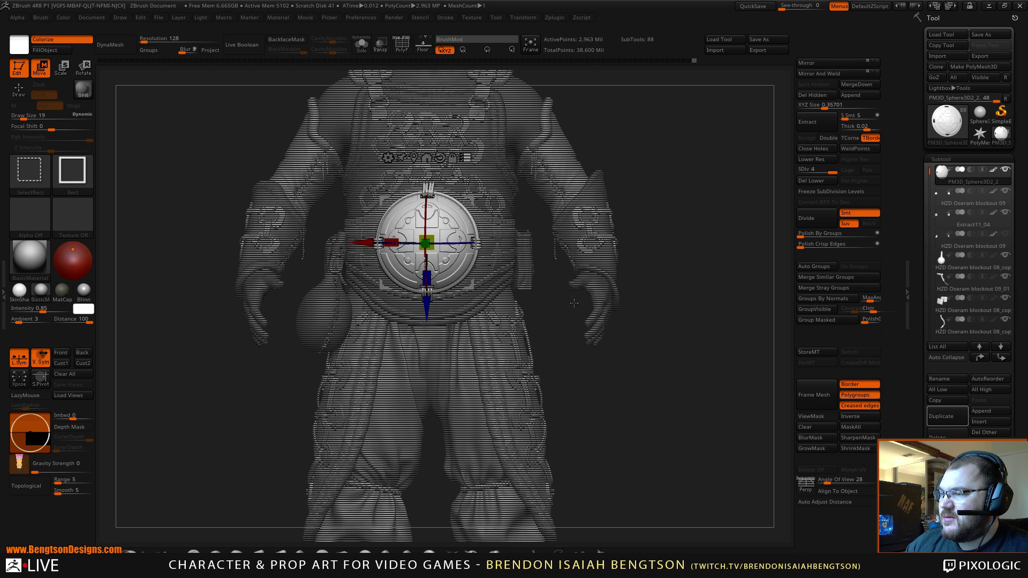
ctrl+shift+drag(575, 305, 602, 386)
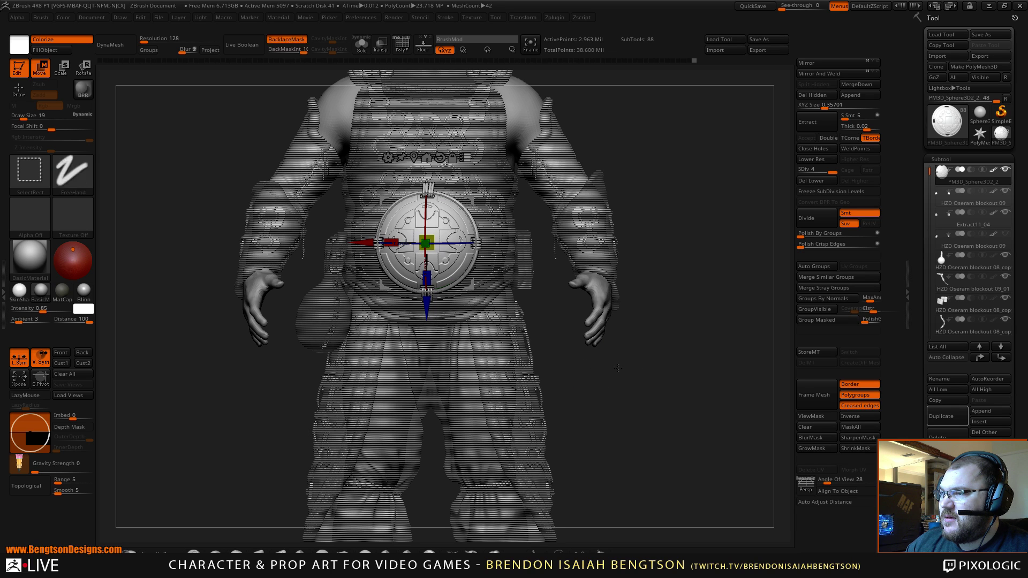
alt+drag(668, 340, 654, 402)
ctrl+alt+shift+drag(562, 364, 602, 433)
drag(638, 322, 678, 342)
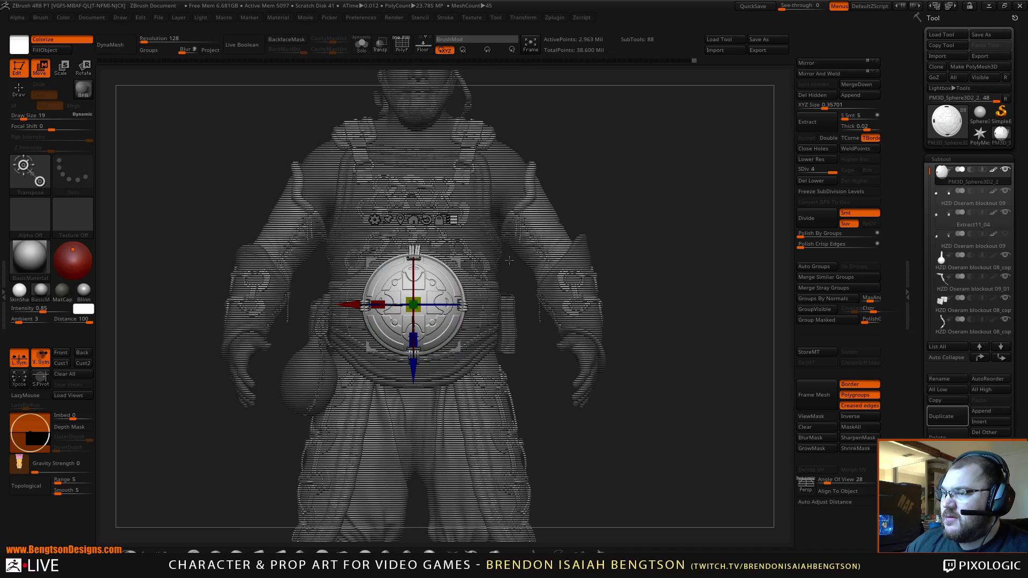
Step: Move the selected disk and ties off the belly toward the character's right arm, rotate them and scale to about 0.22 XYZ size
drag(456, 261, 312, 141)
drag(402, 221, 459, 222)
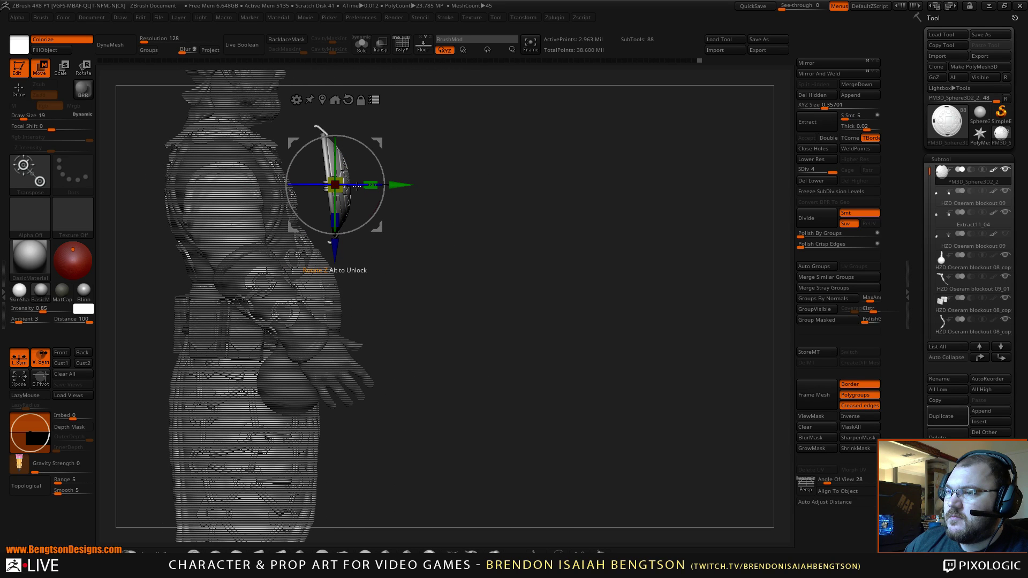
mouse_move(357, 184)
mouse_down()
mouse_move(279, 188)
mouse_move(350, 175)
mouse_up()
drag(439, 224, 523, 232)
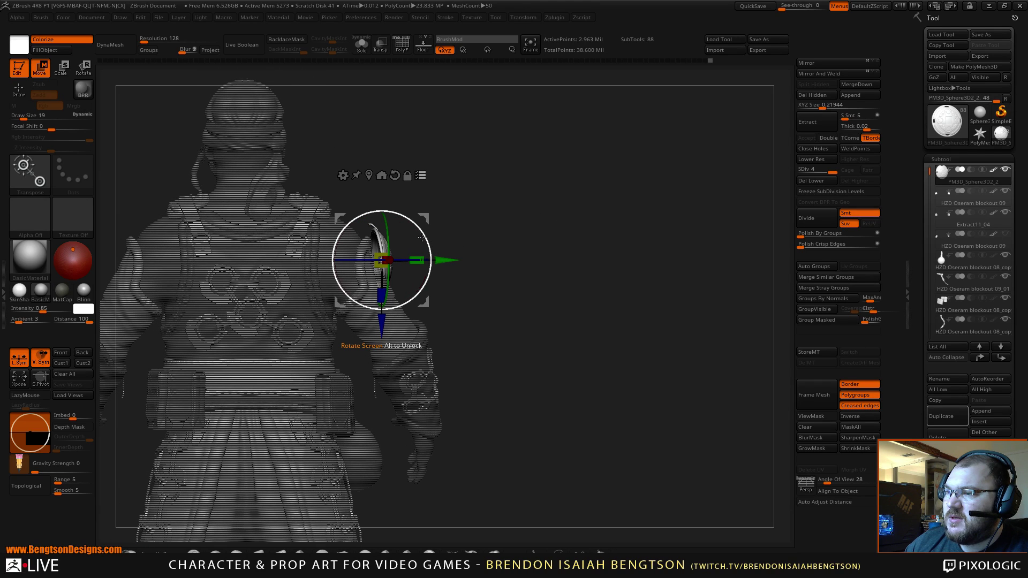
Step: Turn the disk and ties to face outward and place them against the character's right upper arm
drag(422, 237, 405, 226)
drag(525, 280, 479, 277)
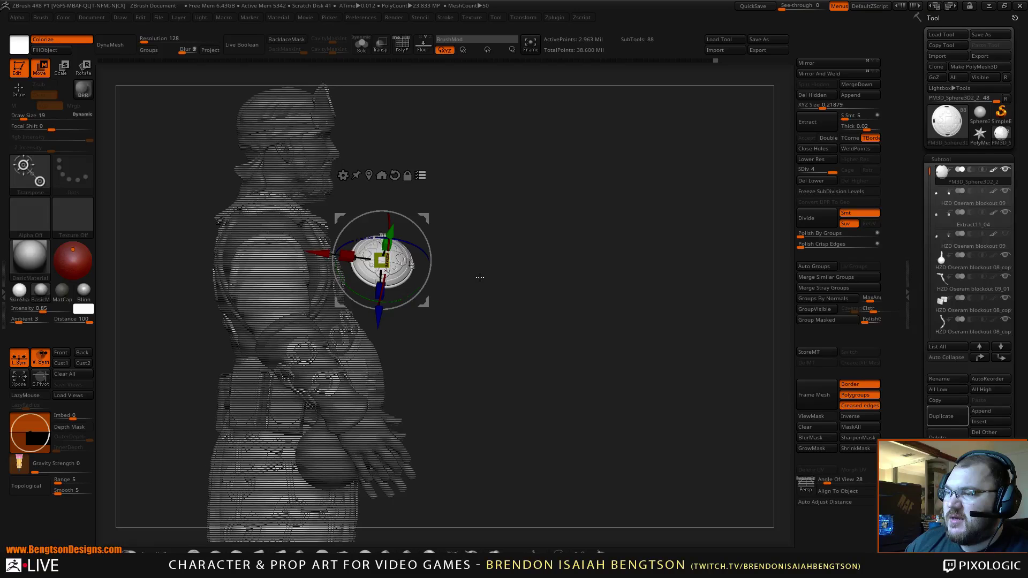
drag(403, 242, 313, 253)
drag(524, 317, 401, 333)
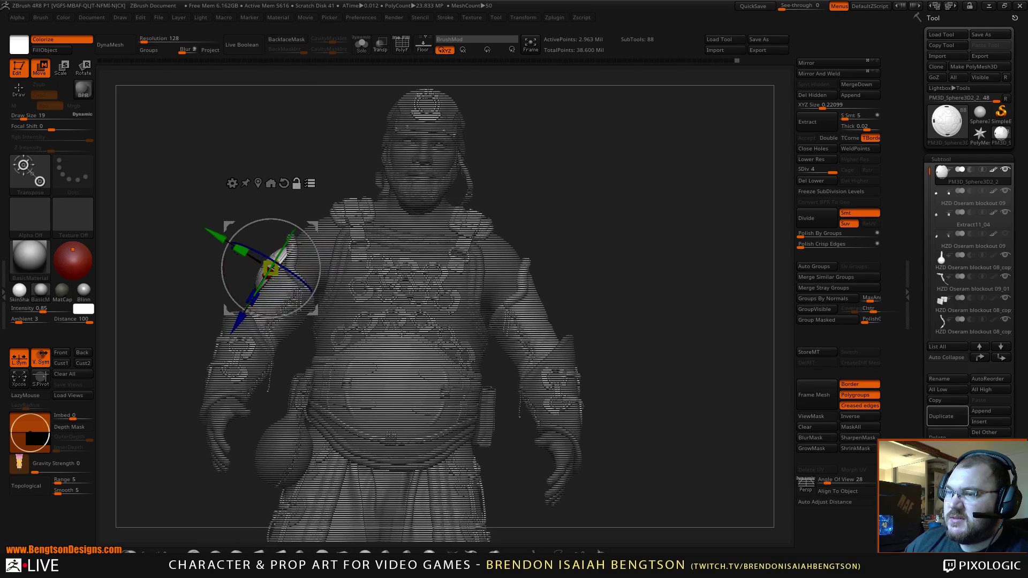
Step: Tilt the disk and ties to follow the upper arm's slope and scale them to about 0.20 XYZ size
ctrl+right_drag(402, 333, 449, 310)
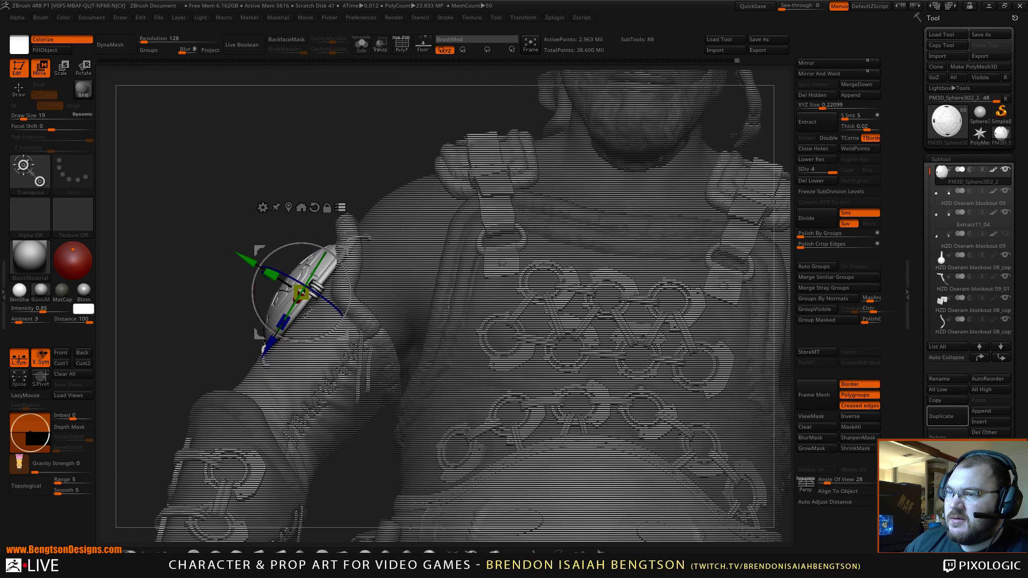
drag(290, 170, 293, 175)
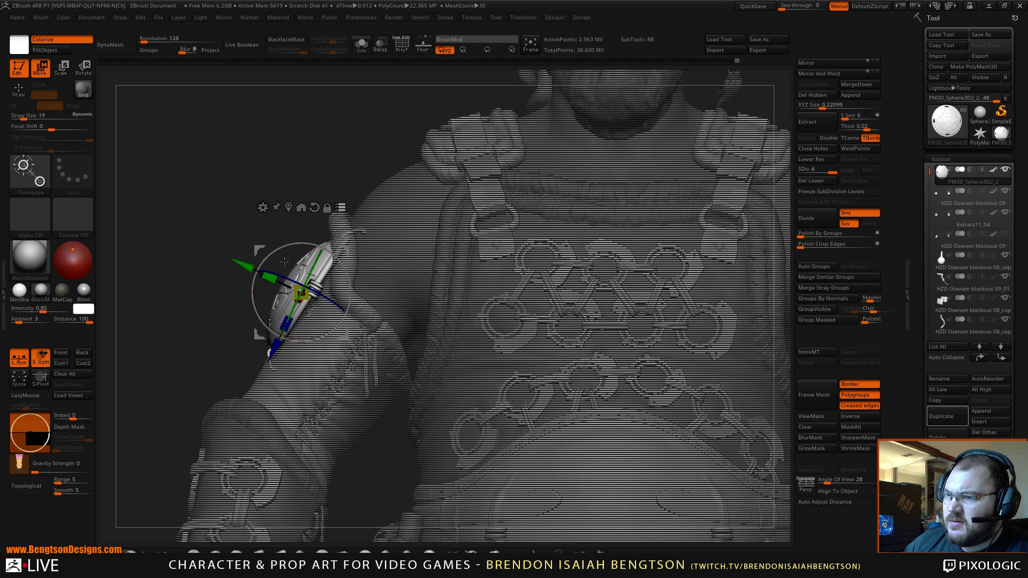
drag(302, 296, 304, 298)
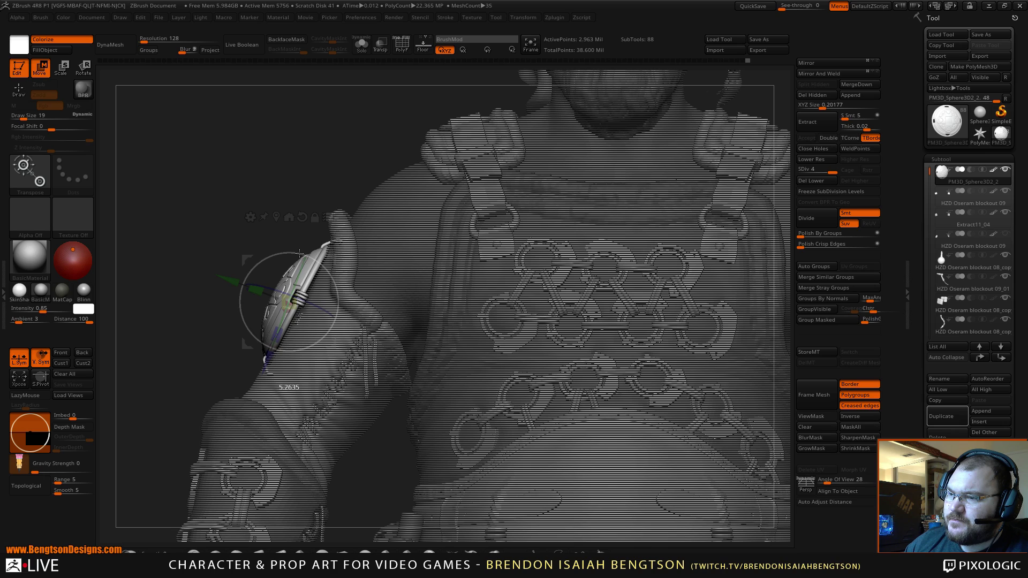
drag(301, 254, 302, 253)
Step: Fine-tune how closely the disk and ties sit against the upper arm, checking from behind and from the side
drag(214, 171, 326, 190)
drag(495, 211, 336, 266)
drag(461, 234, 419, 254)
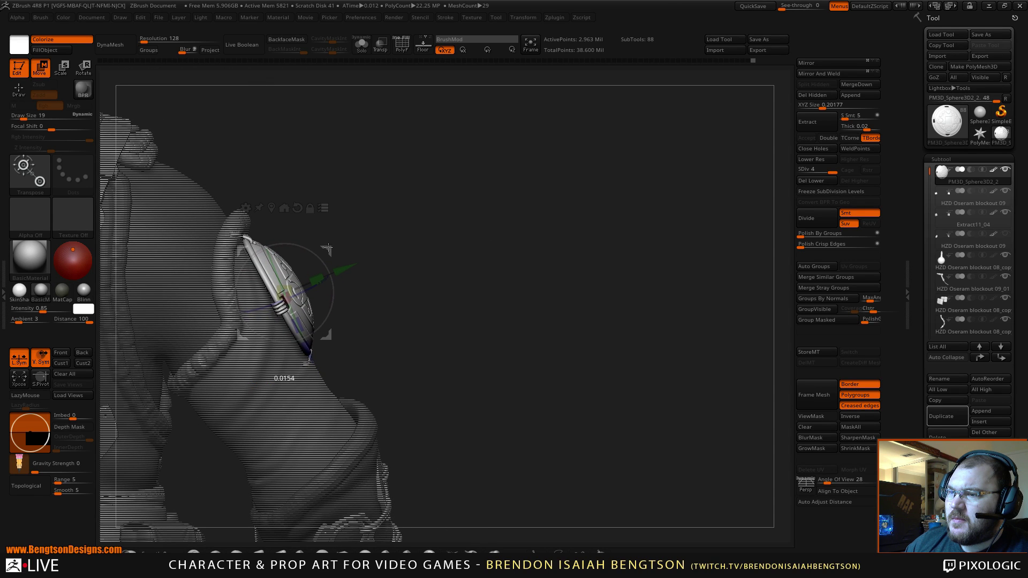
drag(481, 334, 480, 365)
drag(632, 317, 581, 245)
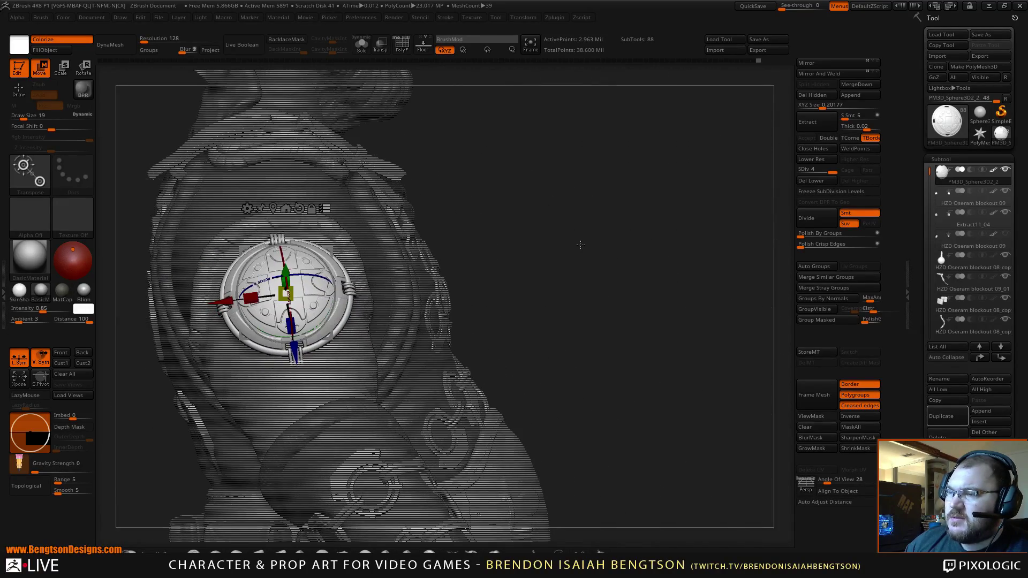
Step: Scale the upper-arm disk and ties to about 0.19 XYZ size and center them on the arm
alt+drag(623, 298, 589, 223)
mouse_move(595, 332)
mouse_down()
mouse_move(578, 381)
mouse_move(569, 377)
mouse_move(592, 283)
mouse_move(590, 291)
mouse_move(635, 292)
mouse_move(621, 263)
mouse_move(570, 271)
mouse_move(634, 283)
mouse_up()
key(q)
alt+drag(567, 284, 556, 442)
alt+right_drag(494, 363, 539, 402)
key(w)
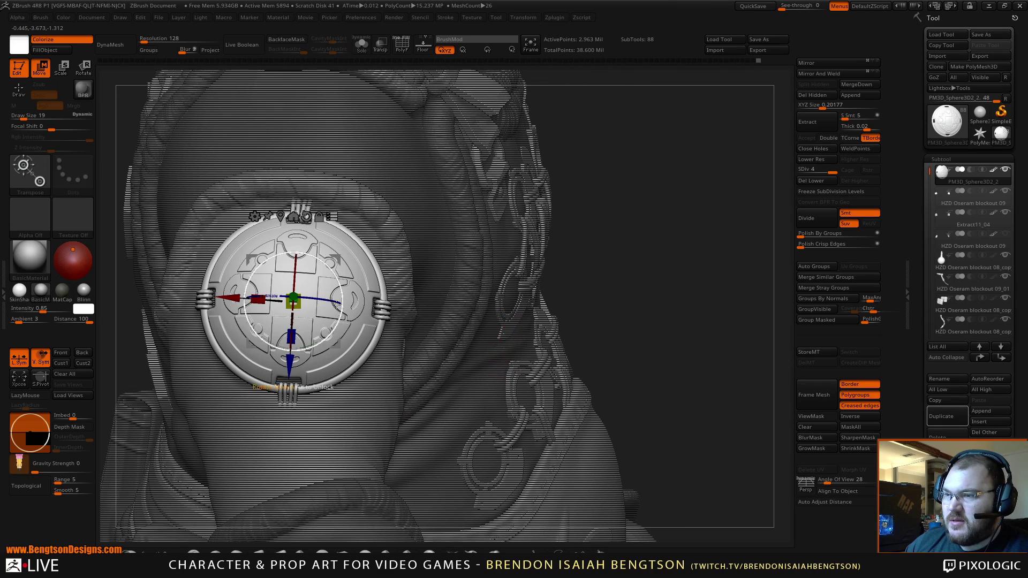
drag(298, 306, 295, 305)
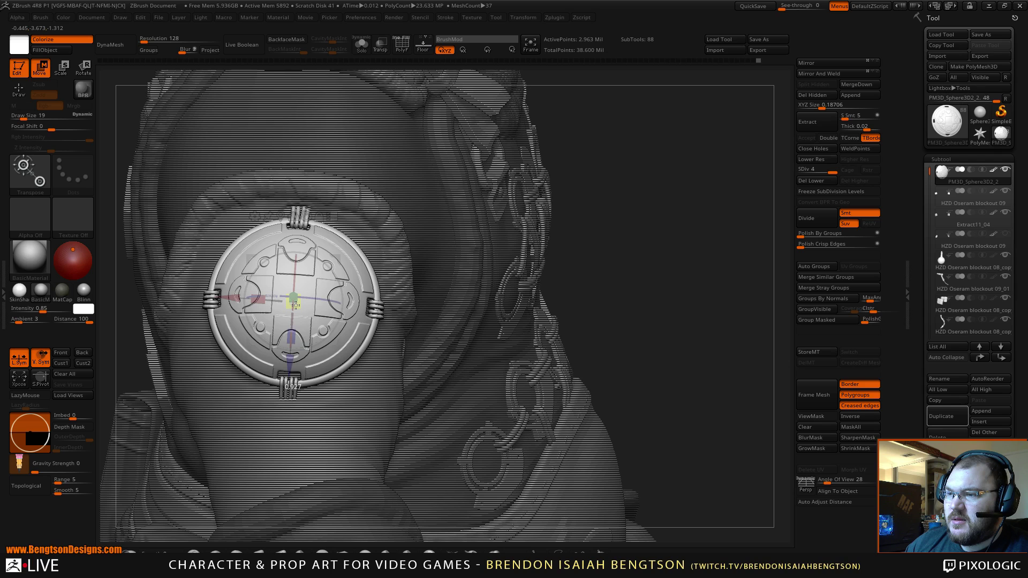
Step: Turn off Transpose All Selected Subtools and try a marquee around the whole character to reset the subtool selection
key(q)
alt+drag(699, 368, 595, 360)
drag(623, 323, 624, 367)
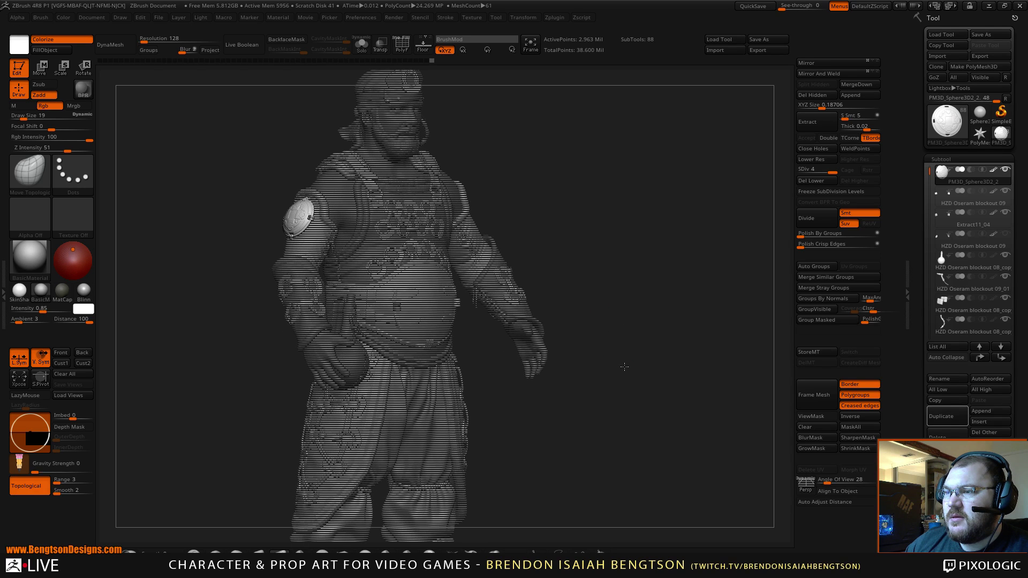
key(ctrl+shift)
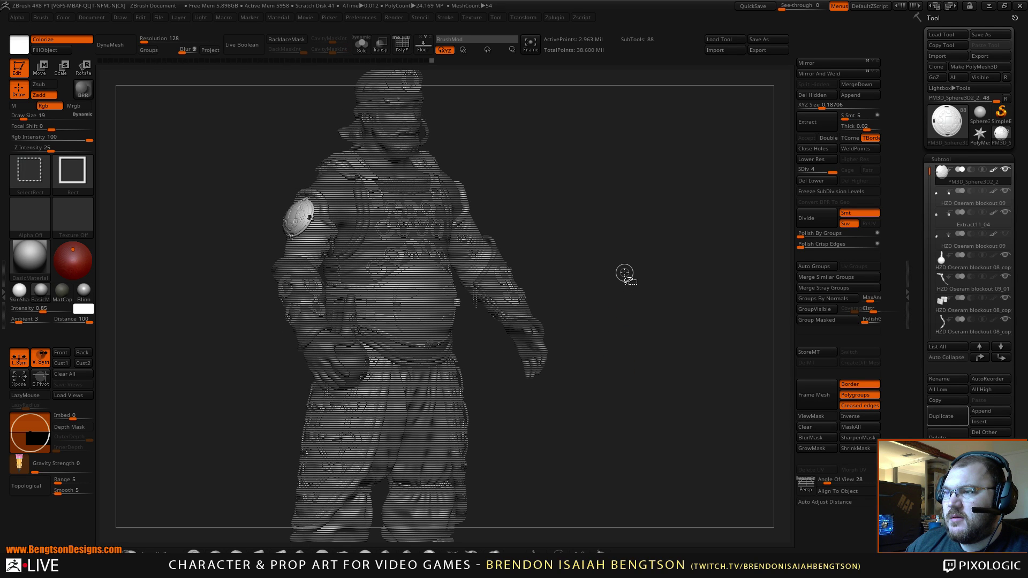
key(w)
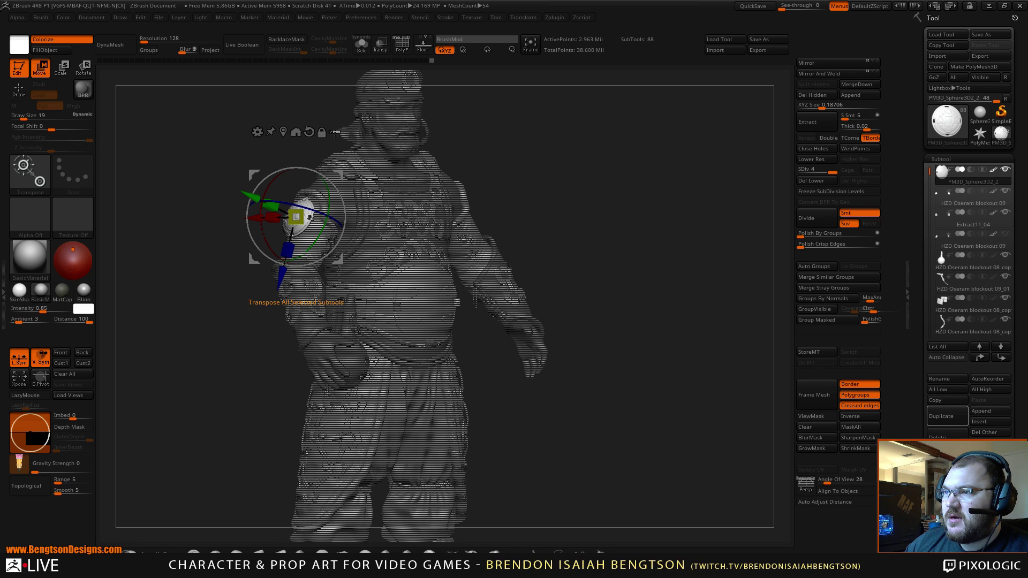
key(ctrl+shift)
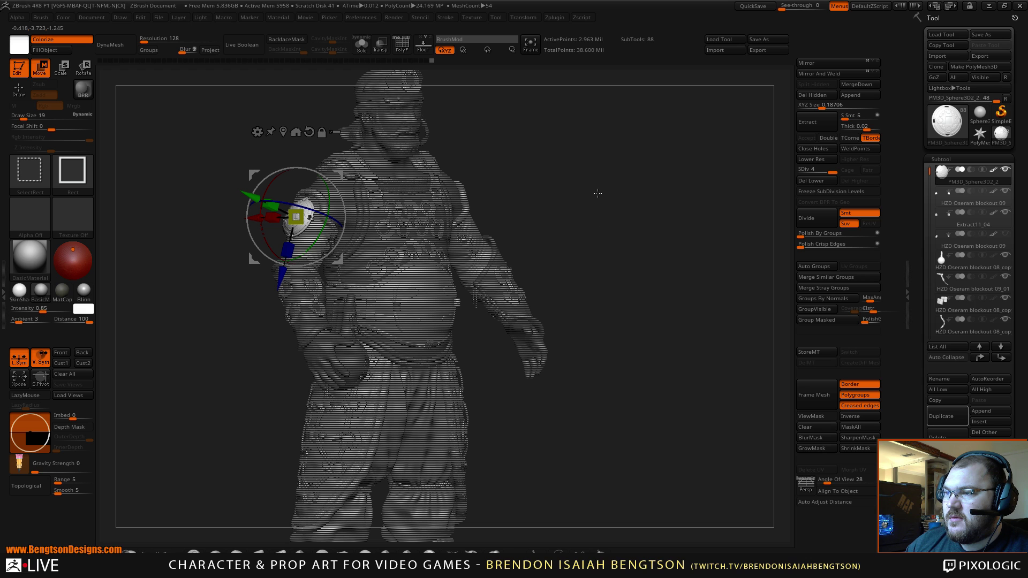
alt+drag(636, 278, 636, 207)
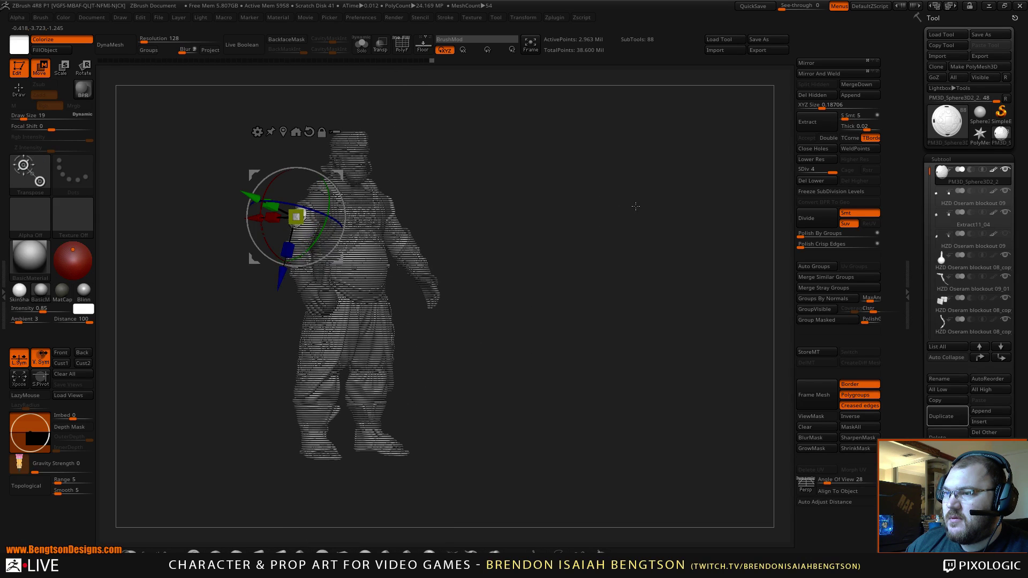
key(ctrl+shift)
ctrl+shift+drag(571, 106, 181, 509)
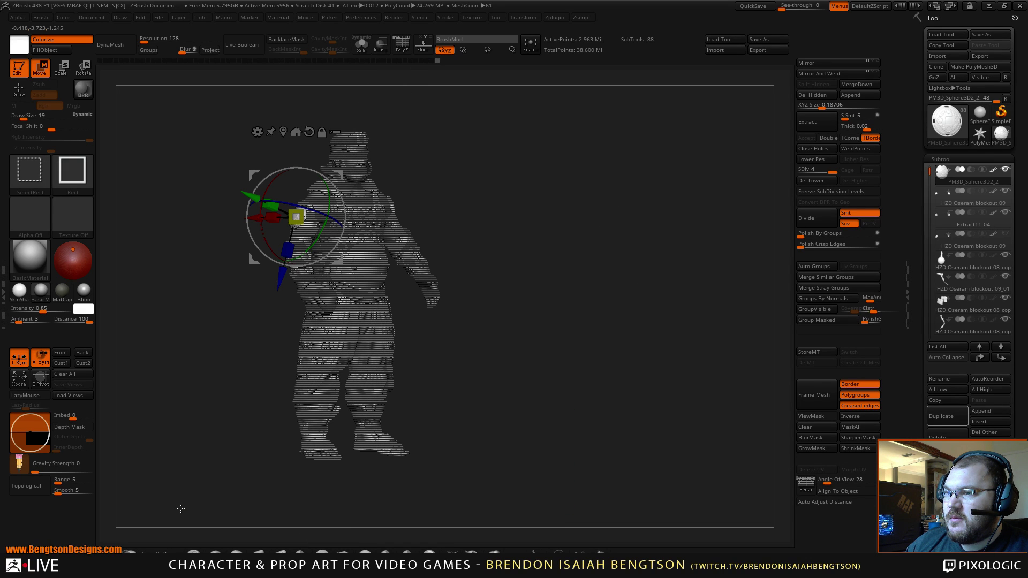
mouse_move(651, 284)
mouse_down()
mouse_move(633, 288)
mouse_move(606, 367)
mouse_move(661, 397)
mouse_move(612, 368)
mouse_up()
Step: Make the belly belt, Extract2, the active subtool in Draw mode and dismiss the deformation layers notice
key(q)
alt+click(428, 318)
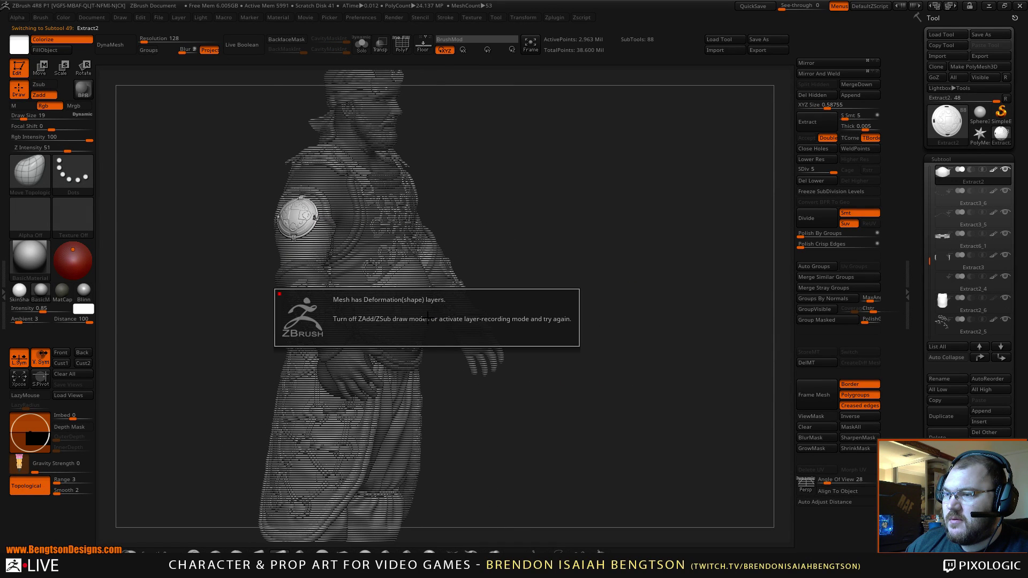
click(462, 314)
drag(594, 258, 621, 297)
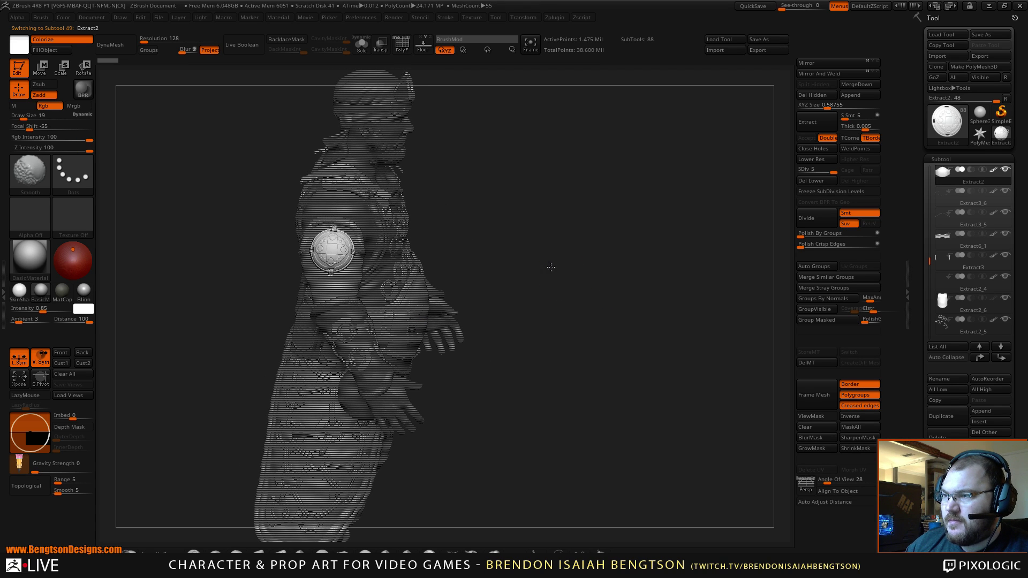
Step: Choose the Move Topological brush for the belly belt, Extract2, and orbit around the character's side
shift+drag(549, 276, 551, 279)
key(b)
key(m)
key(t)
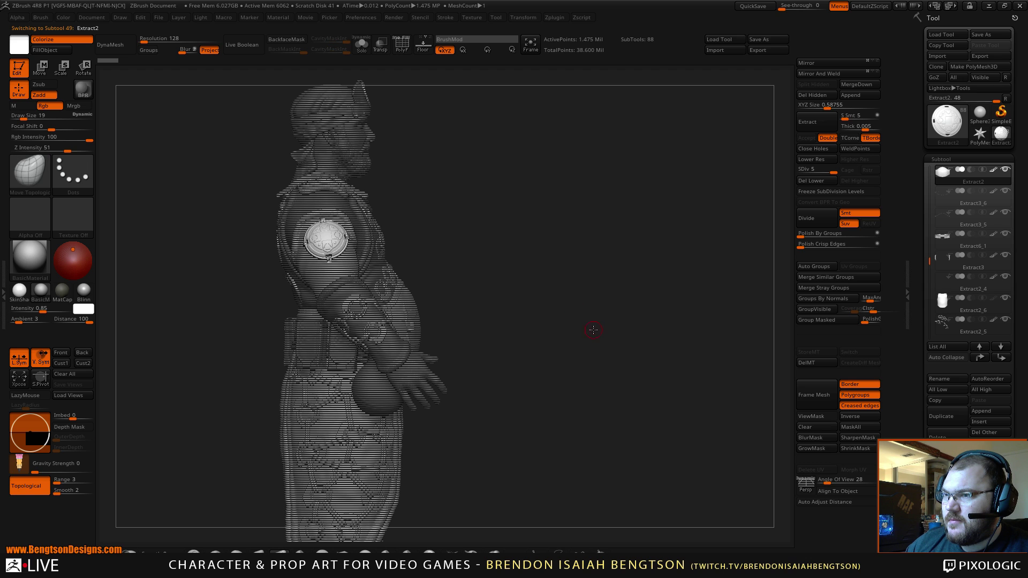
drag(592, 328, 576, 334)
Step: In Move mode, turn on Transpose All Selected Subtools and marquee the whole character to reset the subtool selection
key(w)
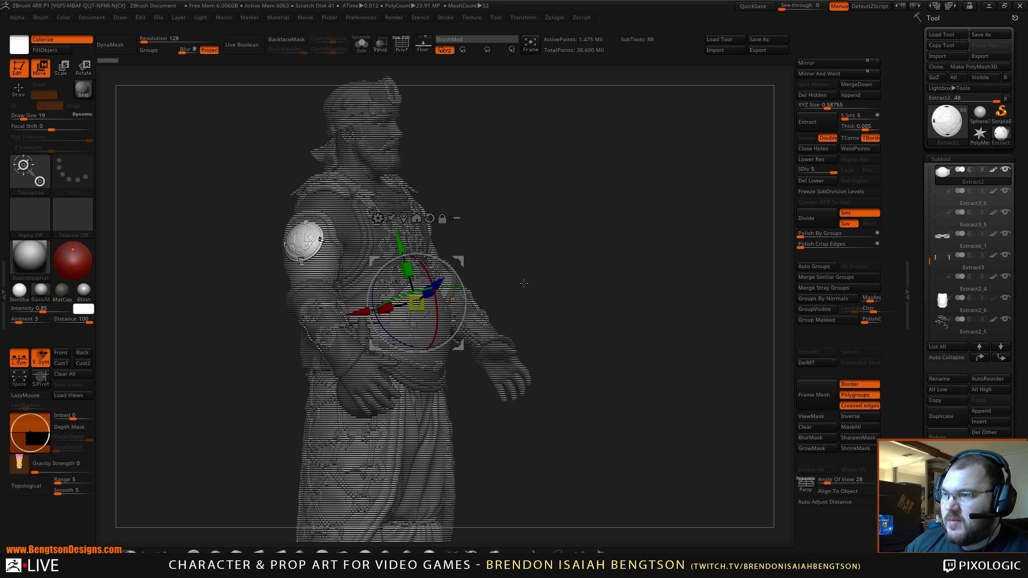
drag(578, 274, 530, 270)
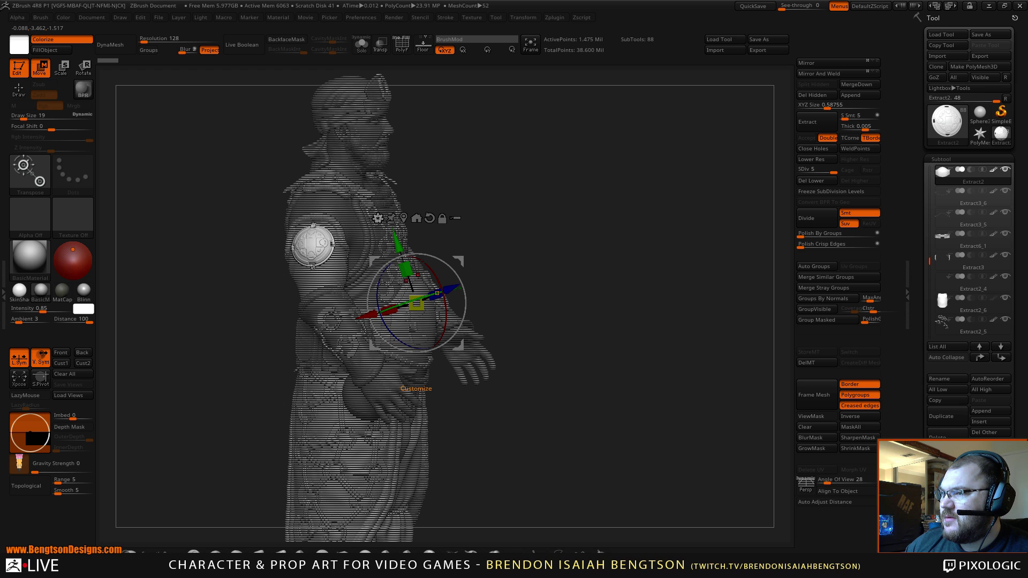
drag(463, 224, 587, 252)
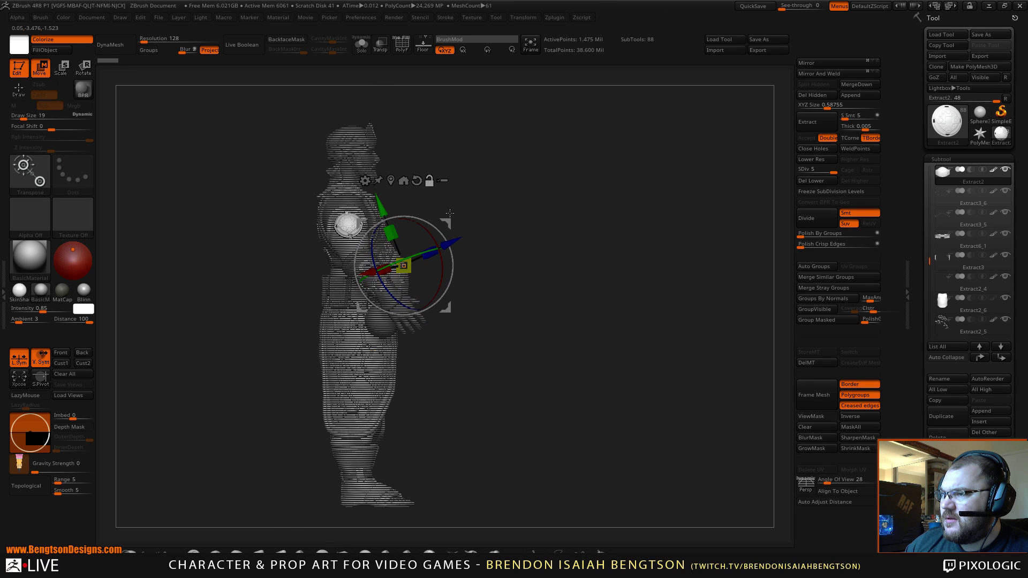
click(443, 182)
alt+drag(443, 197, 442, 195)
mouse_move(463, 111)
ctrl+alt+shift+mouse_down()
mouse_move(356, 528)
mouse_move(294, 540)
ctrl+alt+shift+mouse_up()
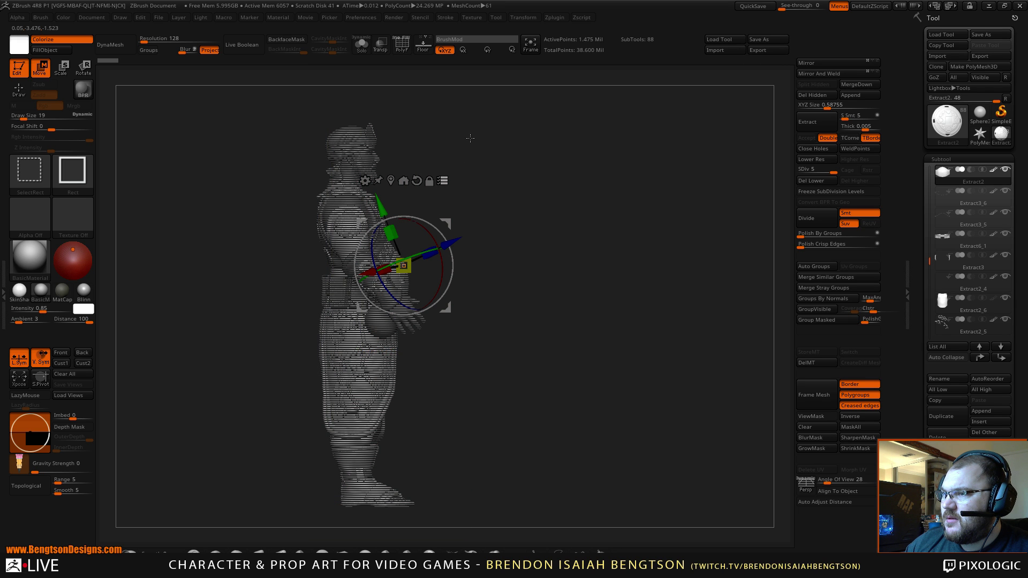
ctrl+shift+drag(491, 113, 286, 521)
drag(601, 429, 609, 412)
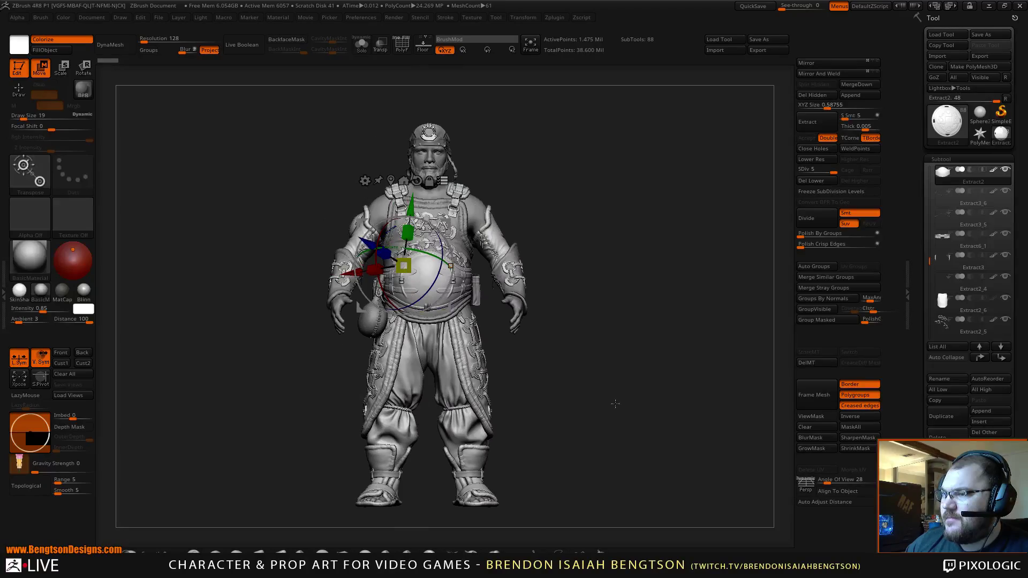
Step: Return to Draw mode and make the upper-arm disk, PM3D_Sphere3D2_2, the active subtool
key(q)
mouse_move(640, 381)
alt+mouse_down()
mouse_move(652, 452)
mouse_move(704, 469)
mouse_move(602, 348)
mouse_move(631, 374)
mouse_move(652, 446)
mouse_move(631, 428)
mouse_move(618, 371)
mouse_move(681, 396)
mouse_move(589, 375)
alt+mouse_up()
alt+click(342, 304)
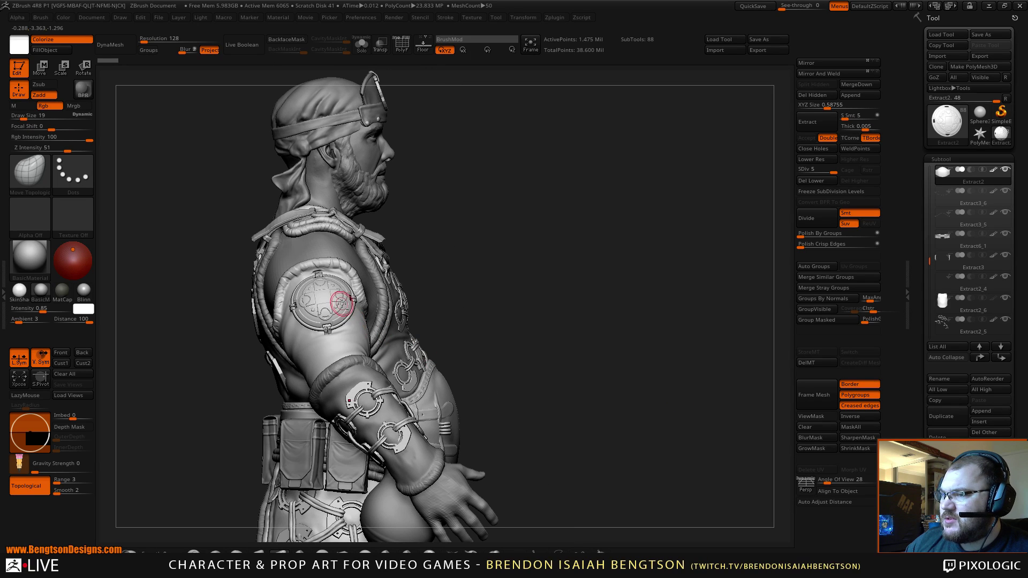
drag(596, 331, 475, 381)
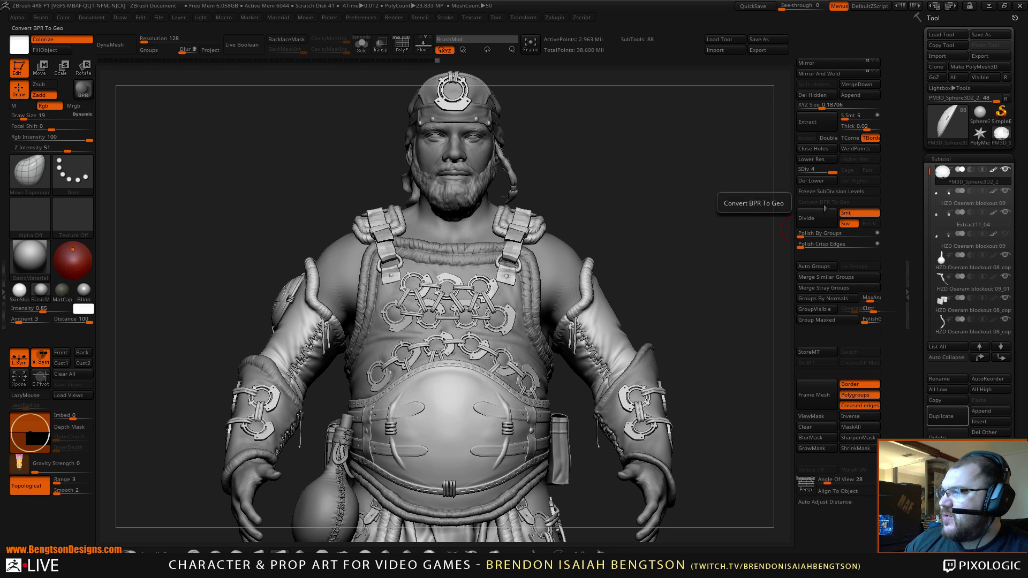
Step: Try to mirror and weld the arm disk after deleting its lower subdivision levels, inspect its layers, and undo the change
click(814, 181)
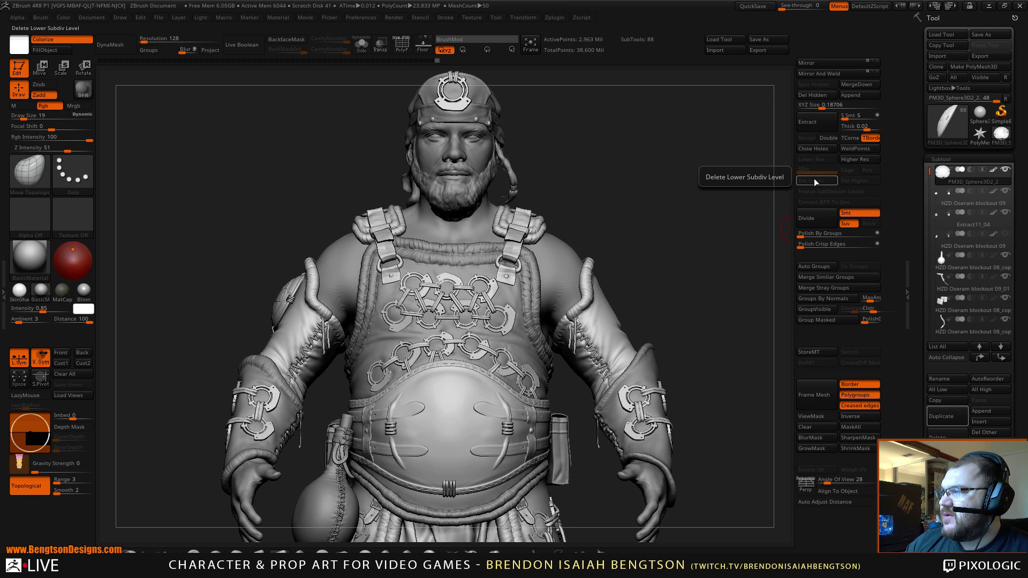
click(824, 72)
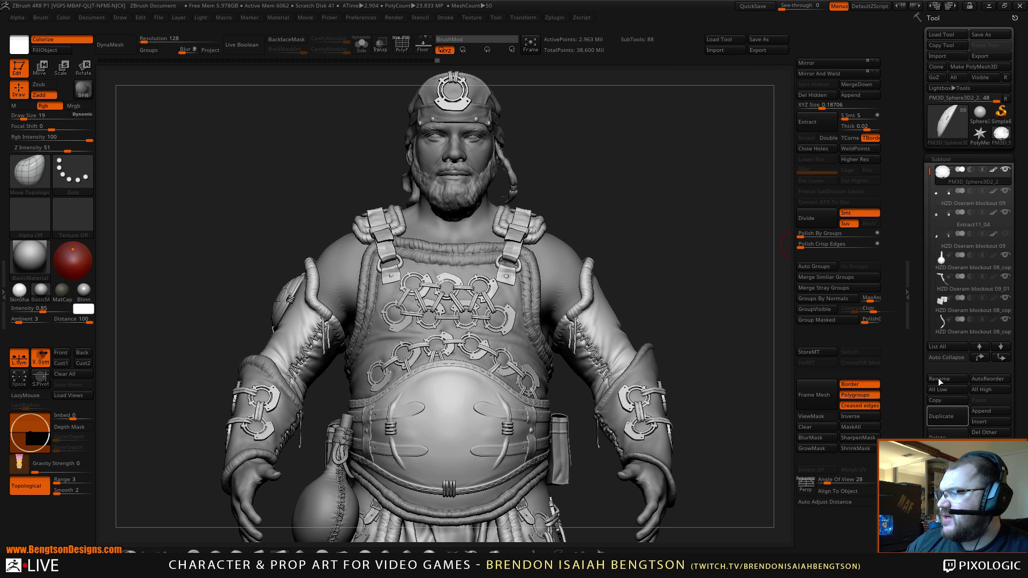
scroll(918, 349, down, 5)
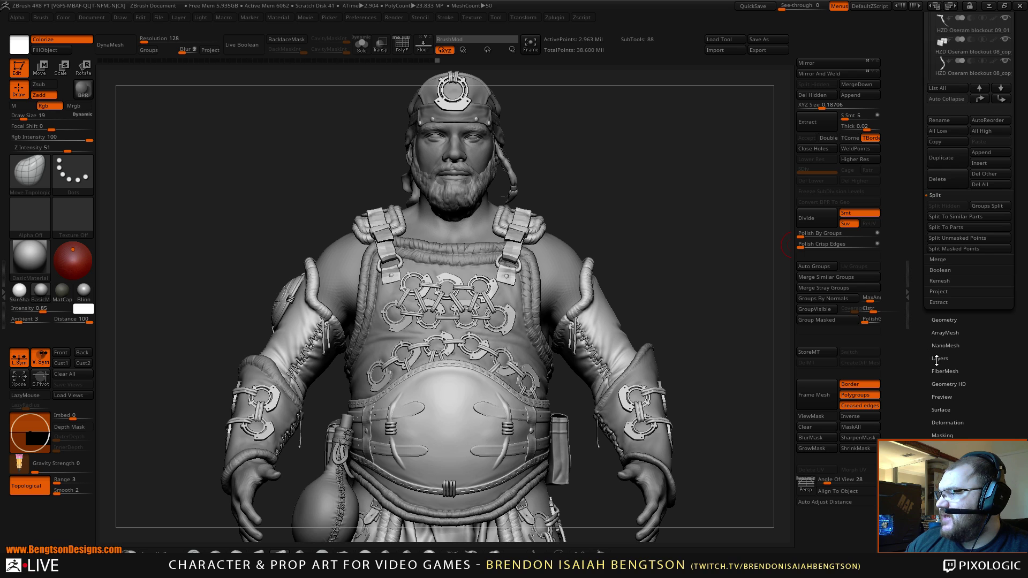
click(938, 359)
scroll(960, 221, up, 5)
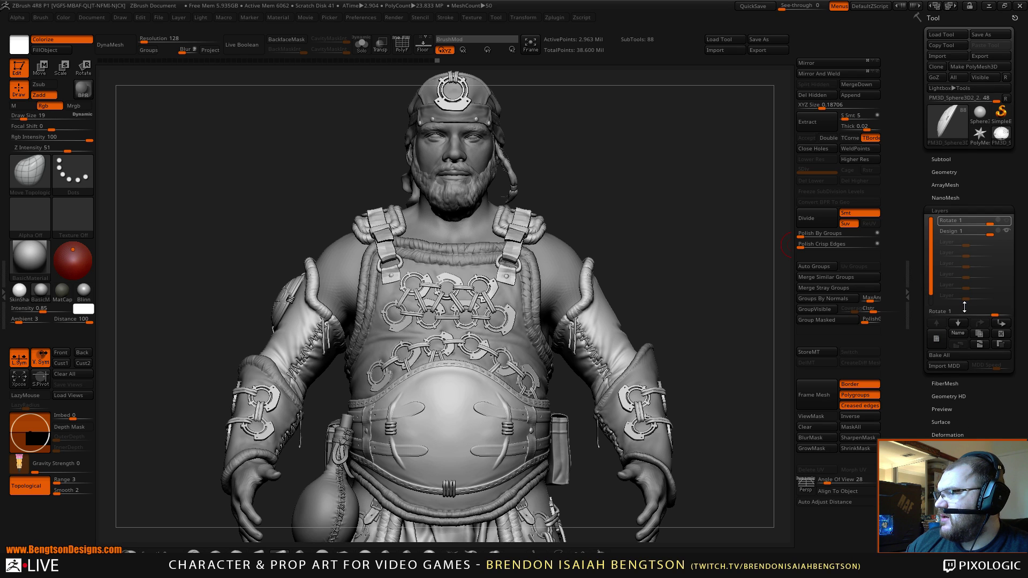
key(ctrl)
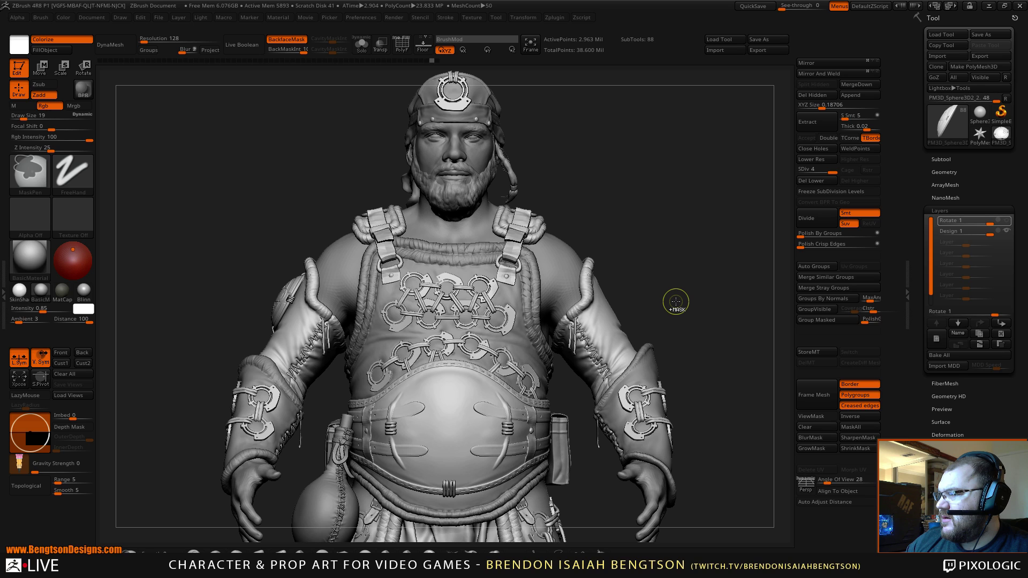
Step: Find the other disk in the subtool list, make PM3D_Sphere3D2_4 active, and turn on PolyFrame display
drag(696, 252, 729, 258)
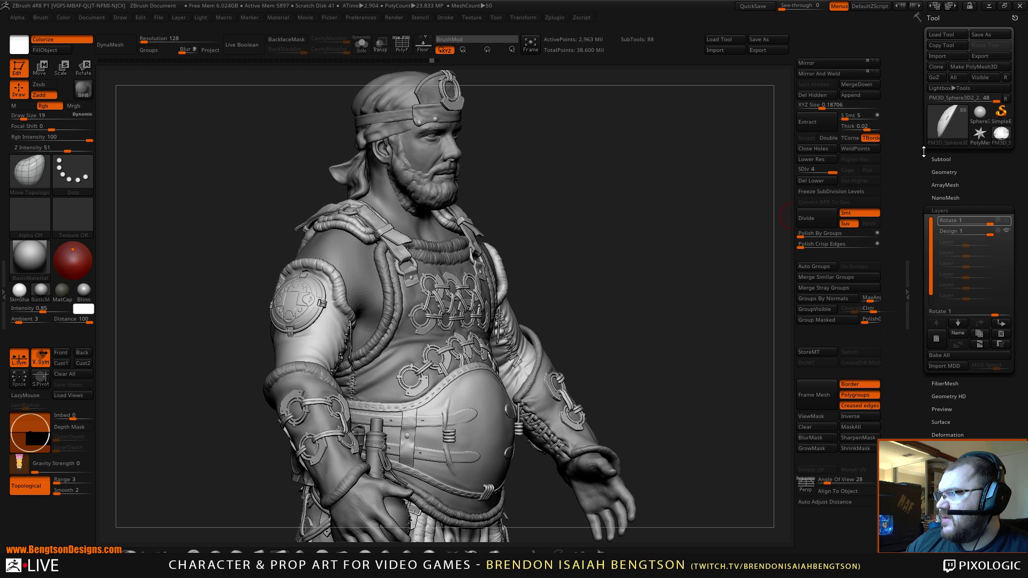
click(940, 160)
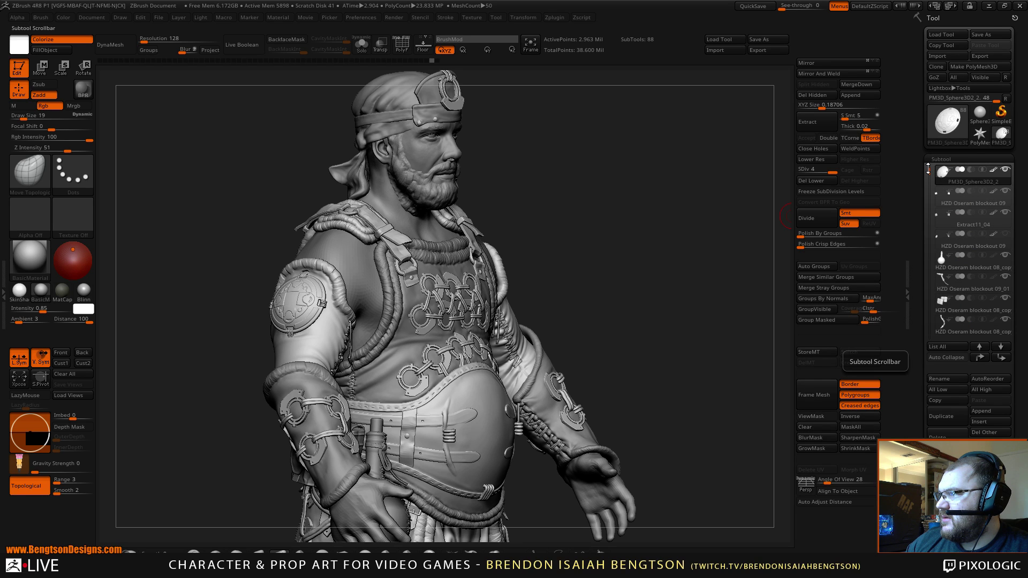
drag(929, 168, 929, 185)
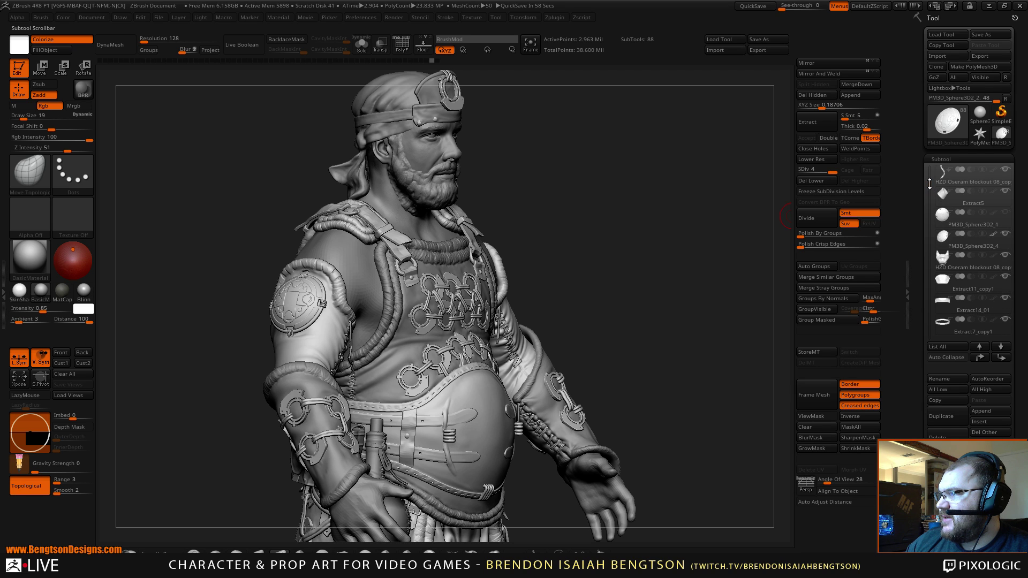
mouse_move(983, 218)
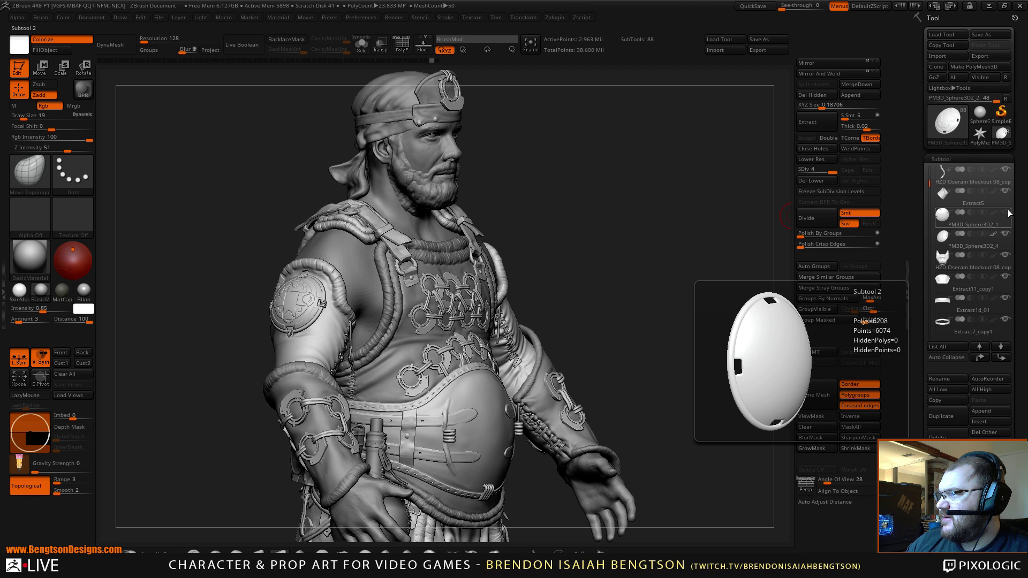
click(945, 240)
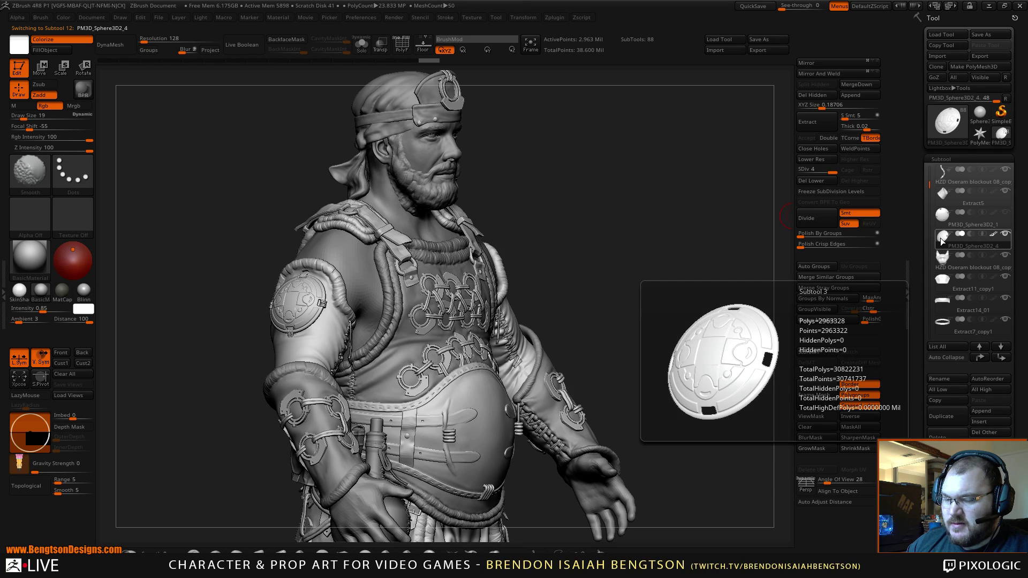
key(shift+f)
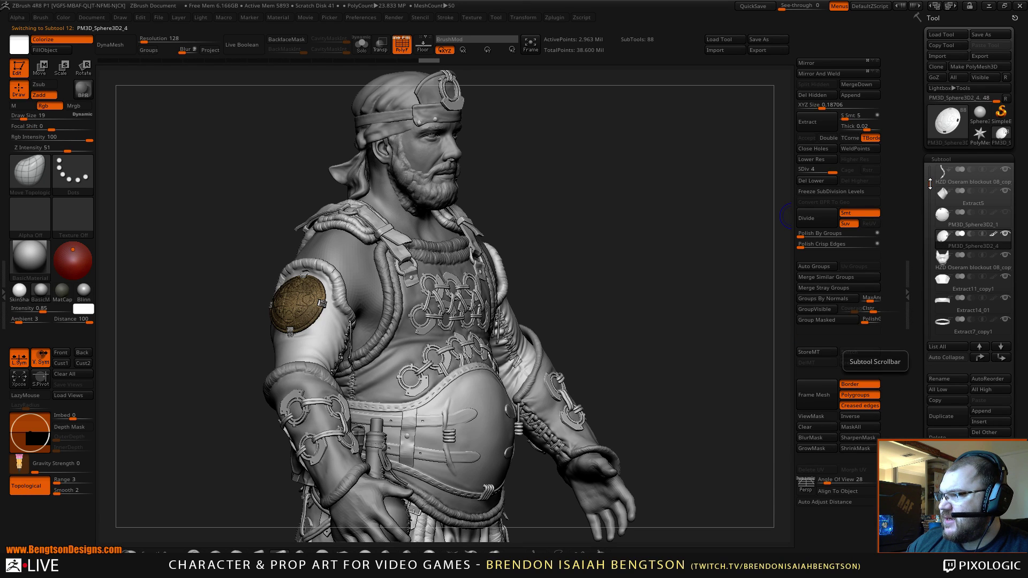
Step: Make the disk PM3D_Sphere3D2_2 active and isolate it briefly with Solo to inspect it
drag(933, 136, 933, 150)
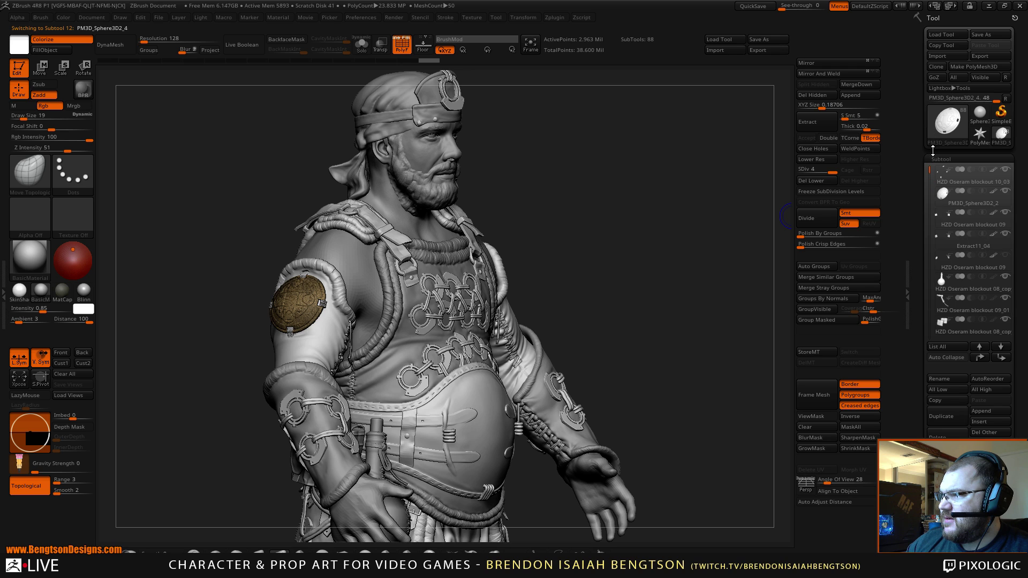
click(940, 198)
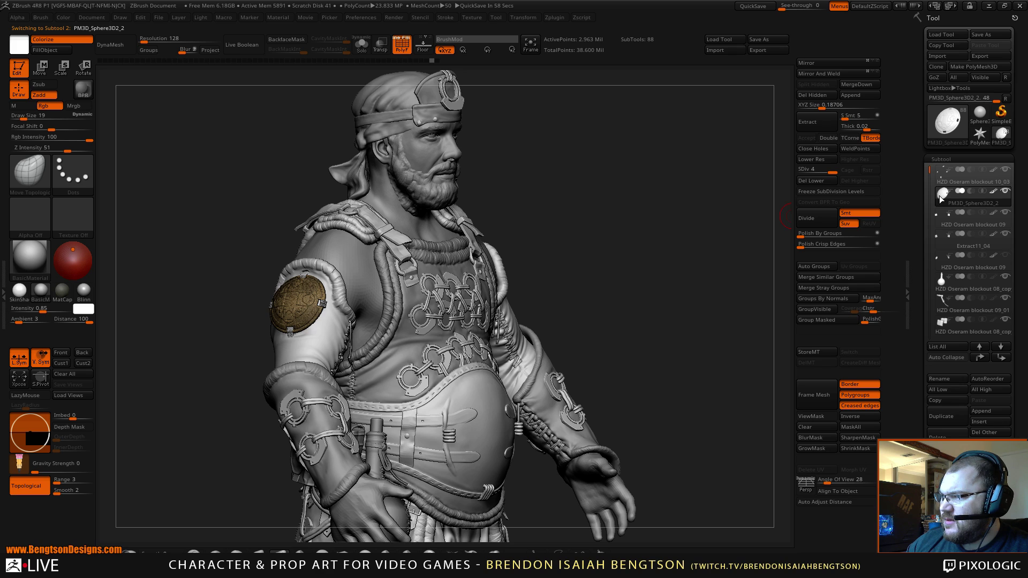
key(alt+s)
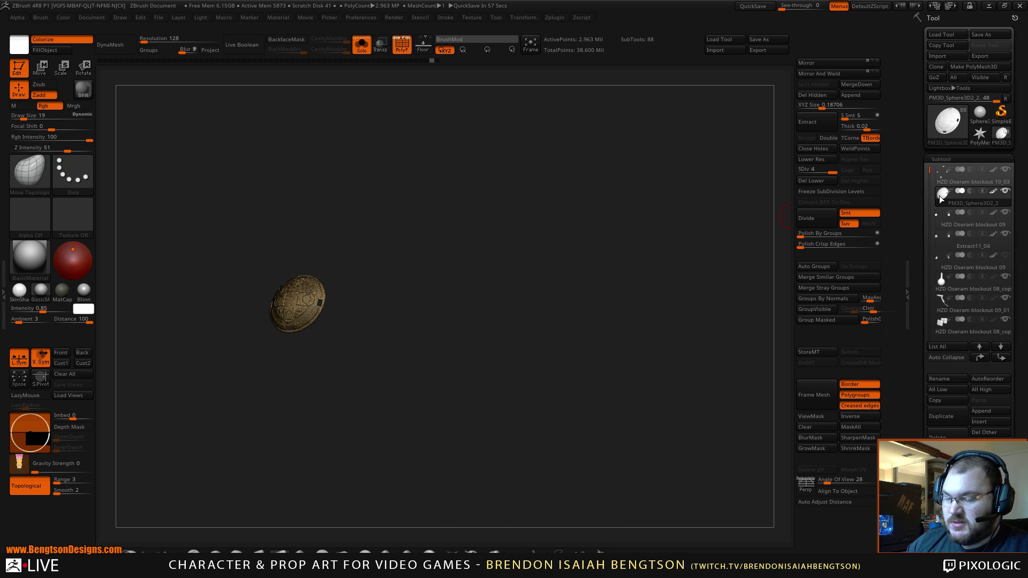
key(alt+s)
Step: Undo the scaling and placement of disk PM3D_Sphere3D2_2 until it sits back over the belly
key(ctrl)
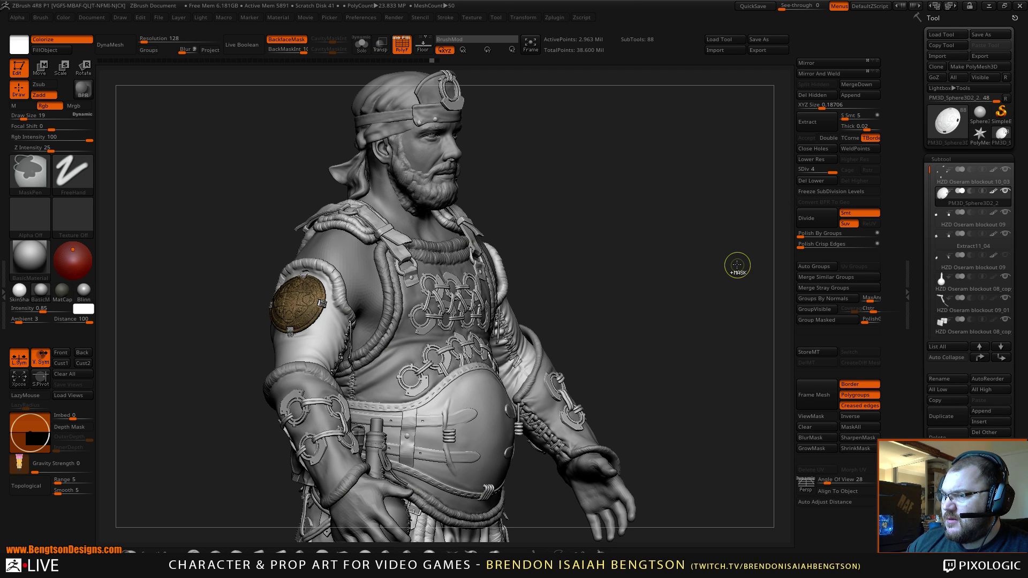
key(ctrl+z)
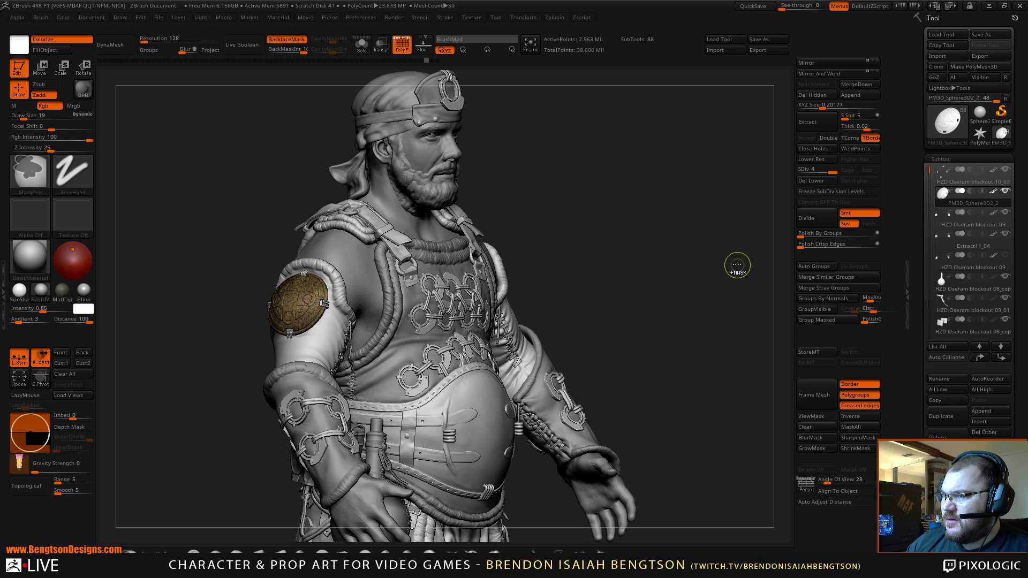
key(ctrl+z)
key(ctrl+z)
key(ctrl+z)
key(ctrl+z)
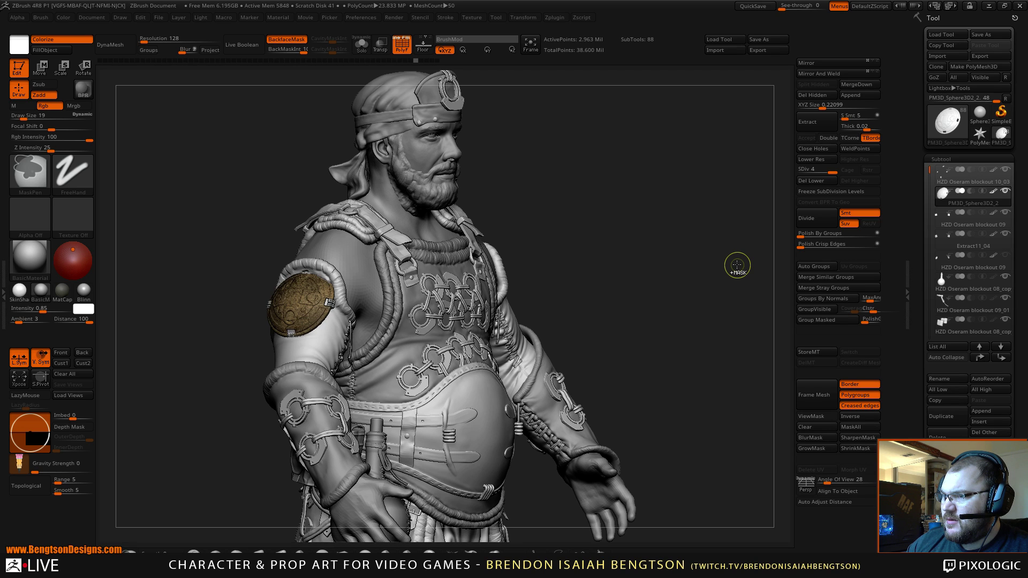
key(ctrl+z)
key(ctrl+z)
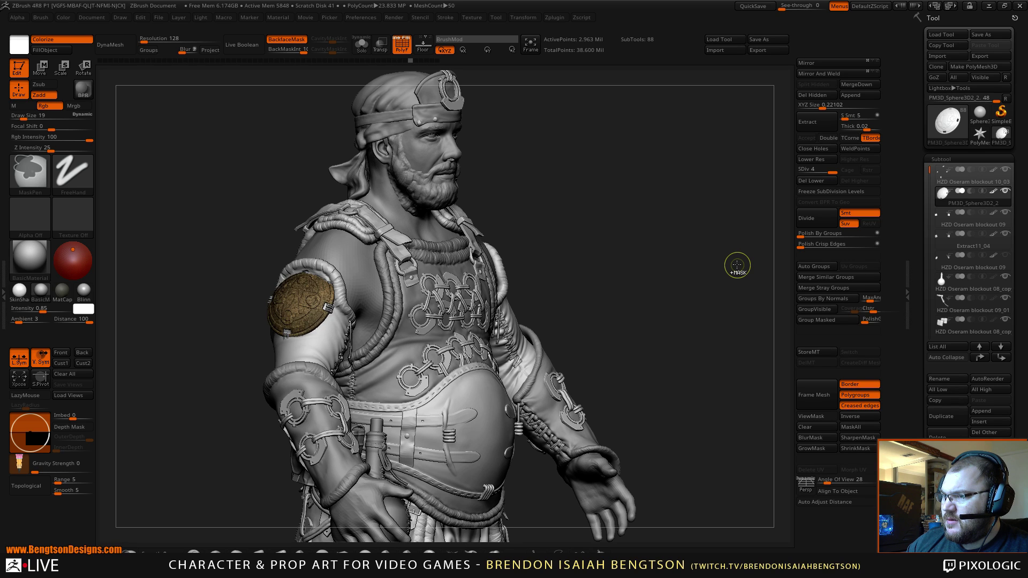
key(ctrl+z)
key(ctrl+z)
key(ctrl+z)
key(ctrl+z)
key(ctrl+z)
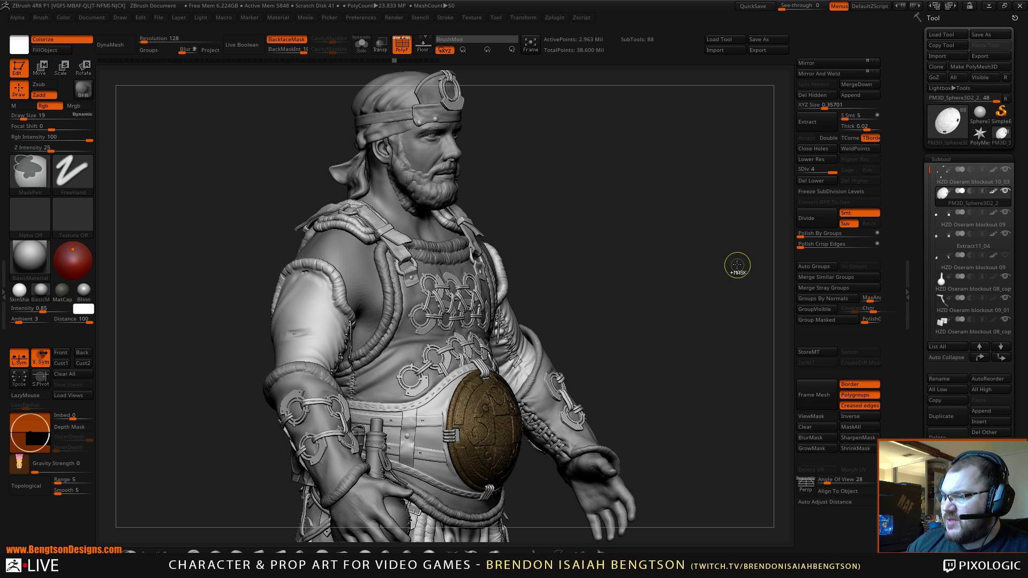
drag(718, 287, 661, 264)
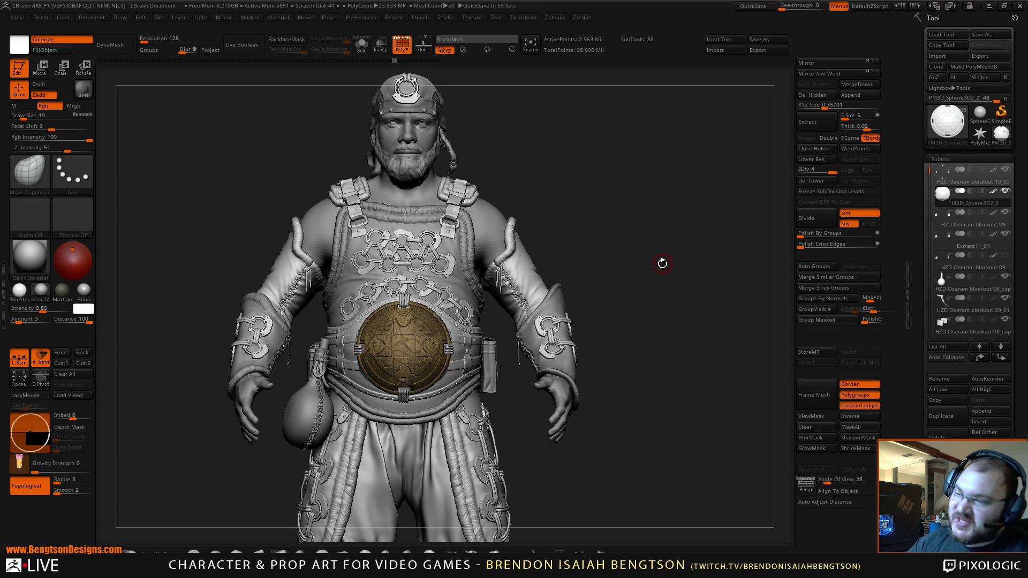
Step: Make the disk PM3D_Sphere3D2_4 active, inspect its Layers settings, and return to the subtool list
drag(681, 284, 724, 303)
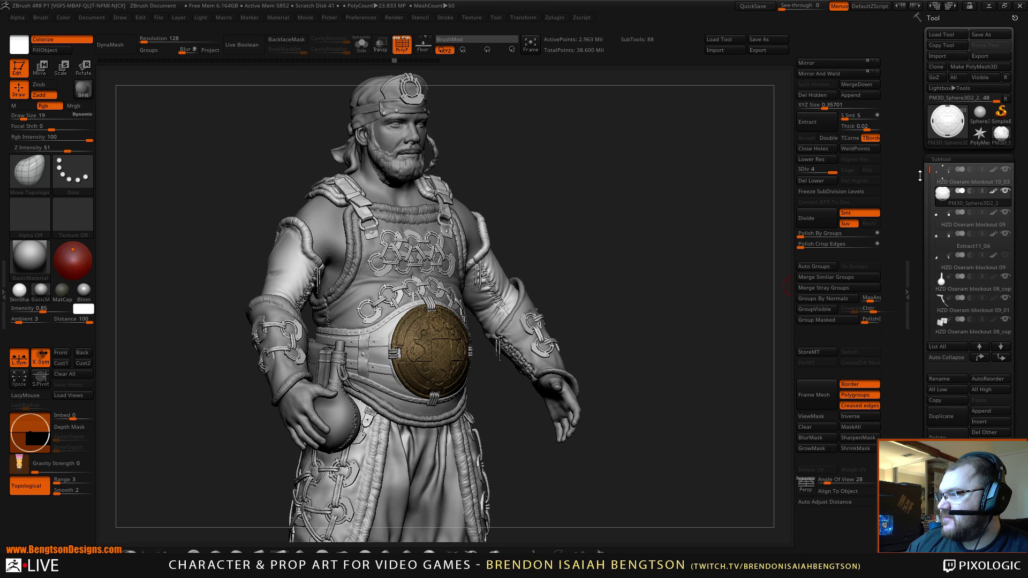
mouse_move(930, 170)
mouse_down()
mouse_move(929, 200)
mouse_move(930, 187)
mouse_up()
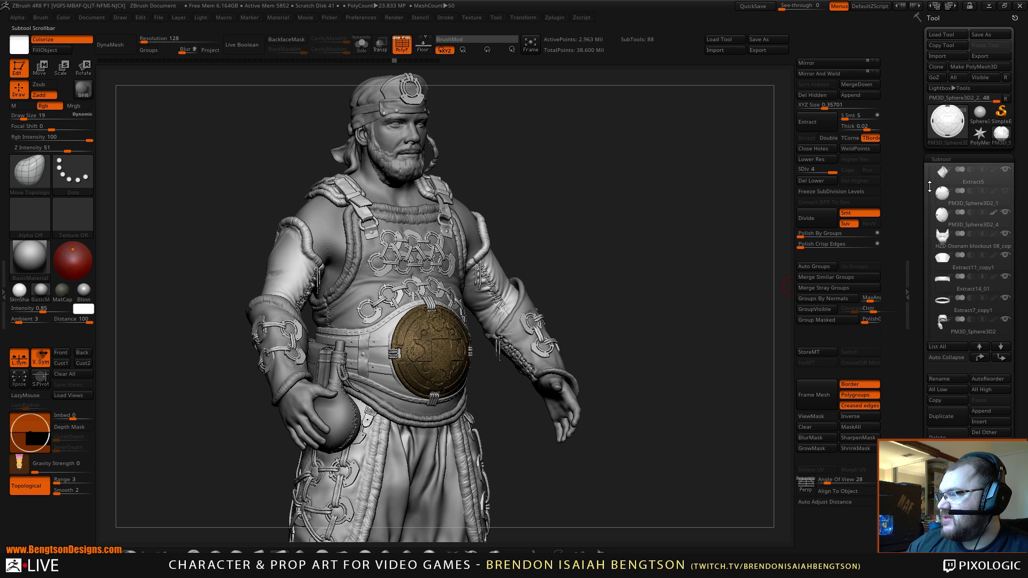
click(944, 219)
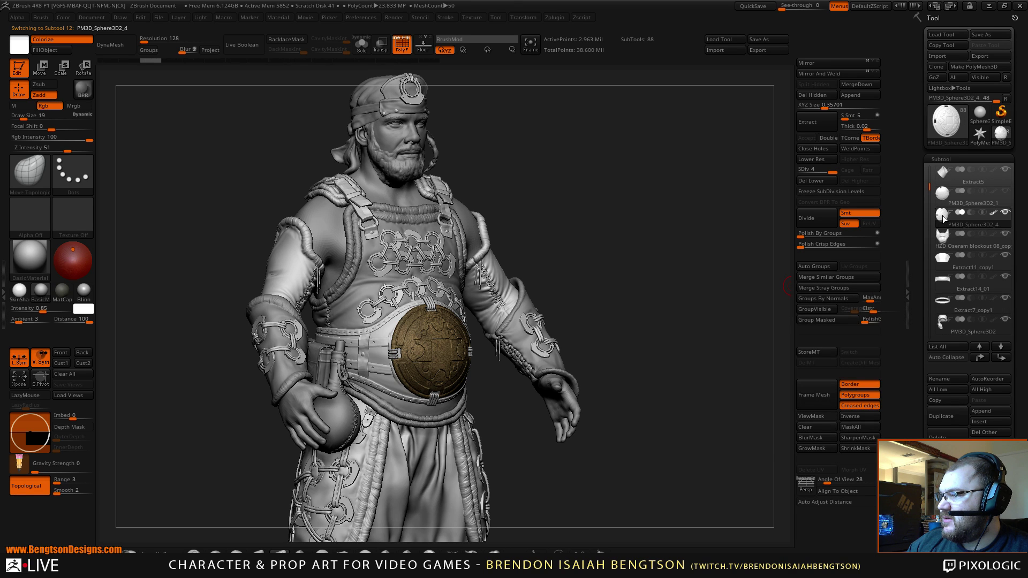
drag(917, 275, 917, 159)
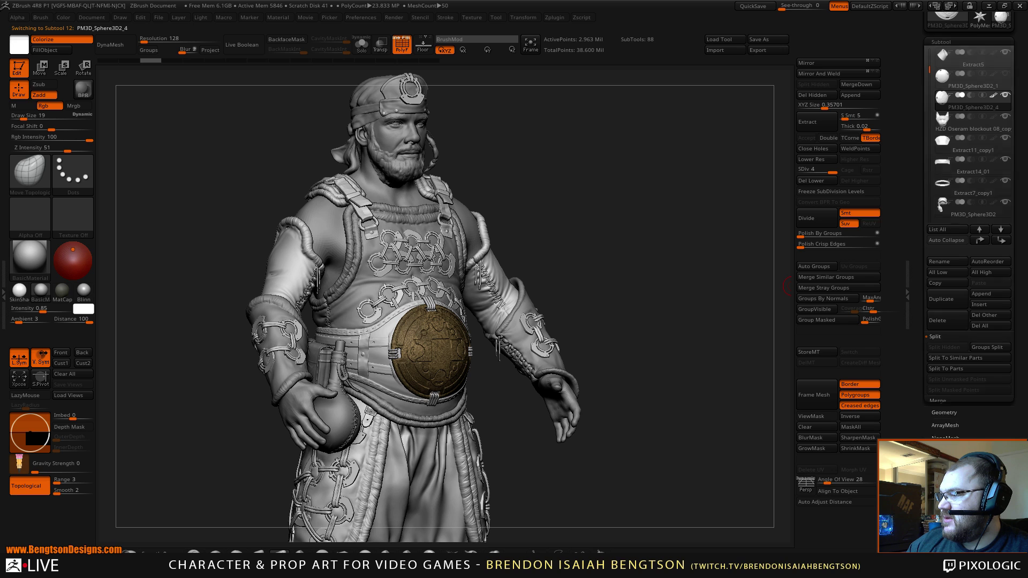
click(941, 42)
drag(672, 283, 689, 288)
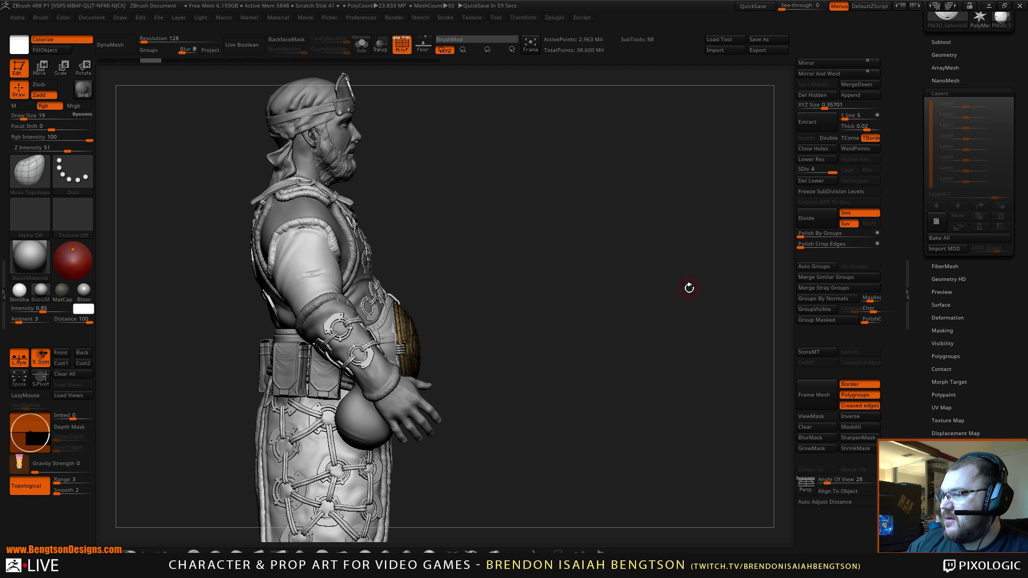
drag(918, 87, 917, 179)
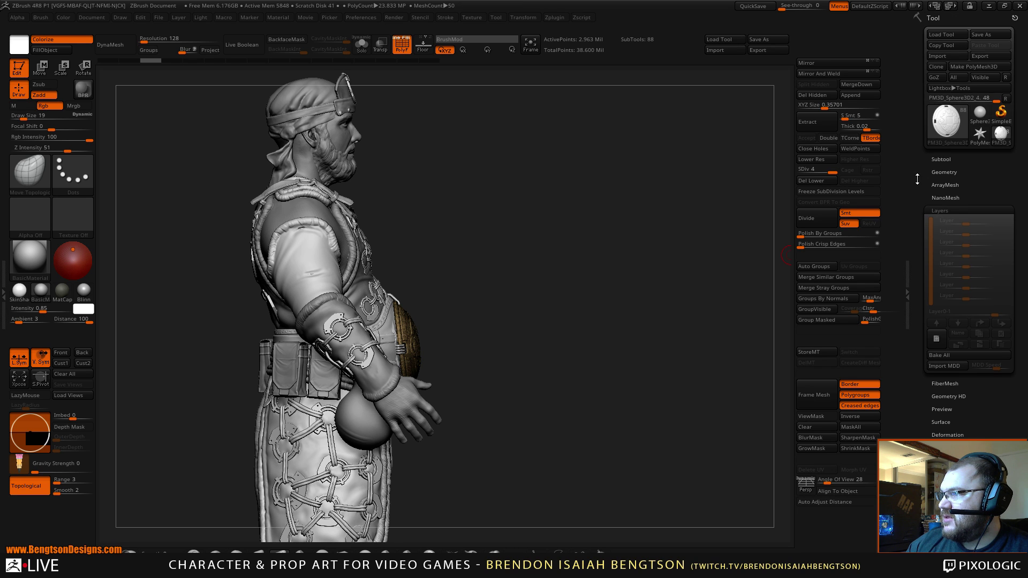
click(934, 159)
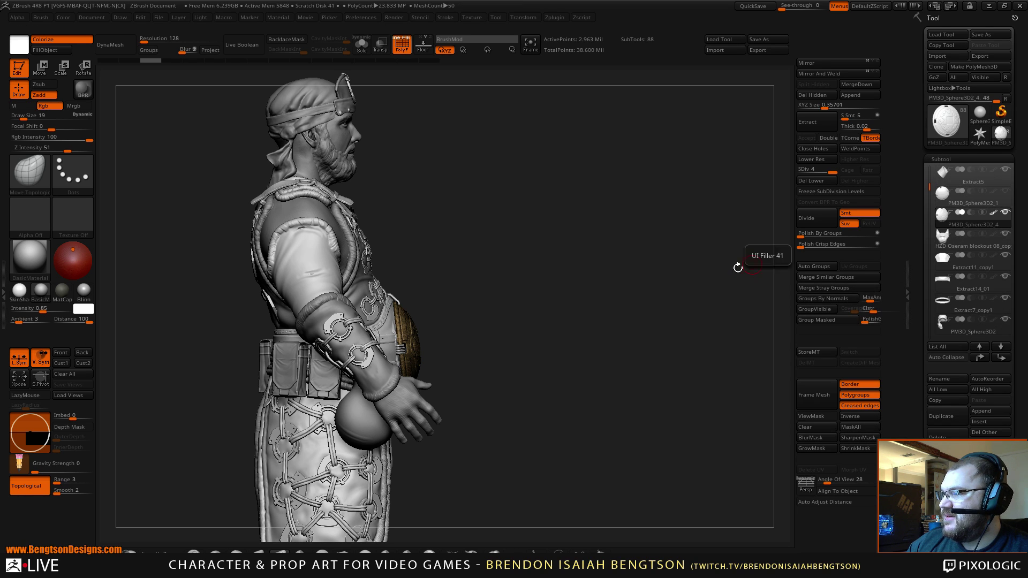
Step: Reorder the subtools so PM3D_Sphere3D2_4 comes first and PM3D_Sphere3D2_2 sits directly below PM3D_Sphere3D2_1
key(shift)
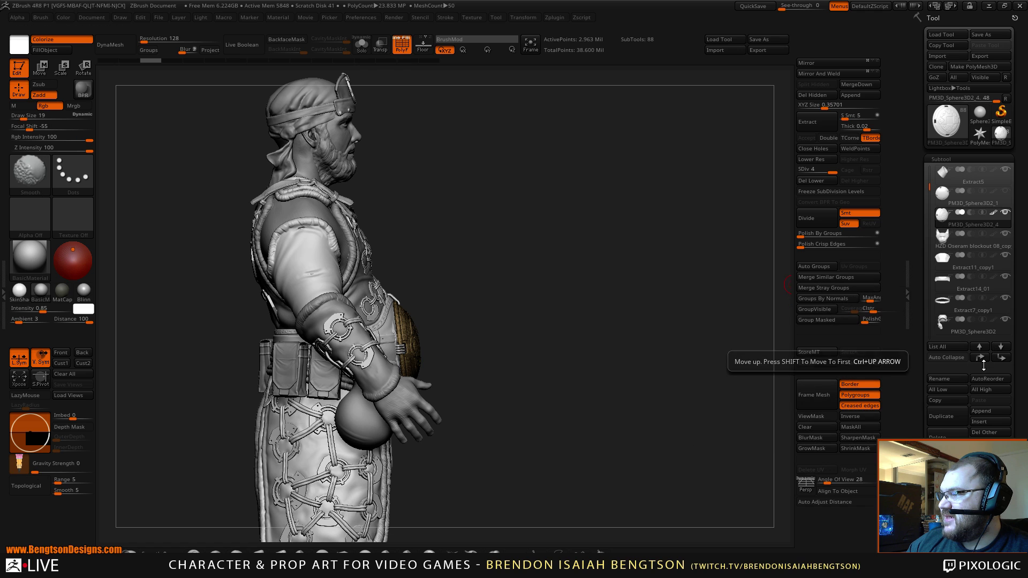
shift+click(981, 358)
click(979, 222)
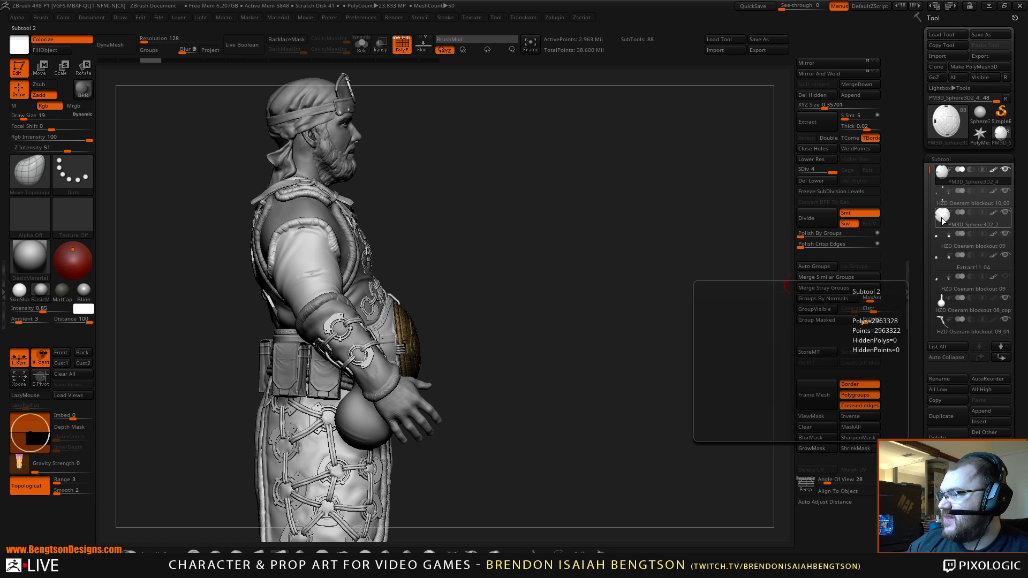
click(1000, 357)
click(1001, 357)
click(1000, 358)
click(1001, 357)
click(1001, 358)
click(1001, 358)
click(999, 357)
click(999, 358)
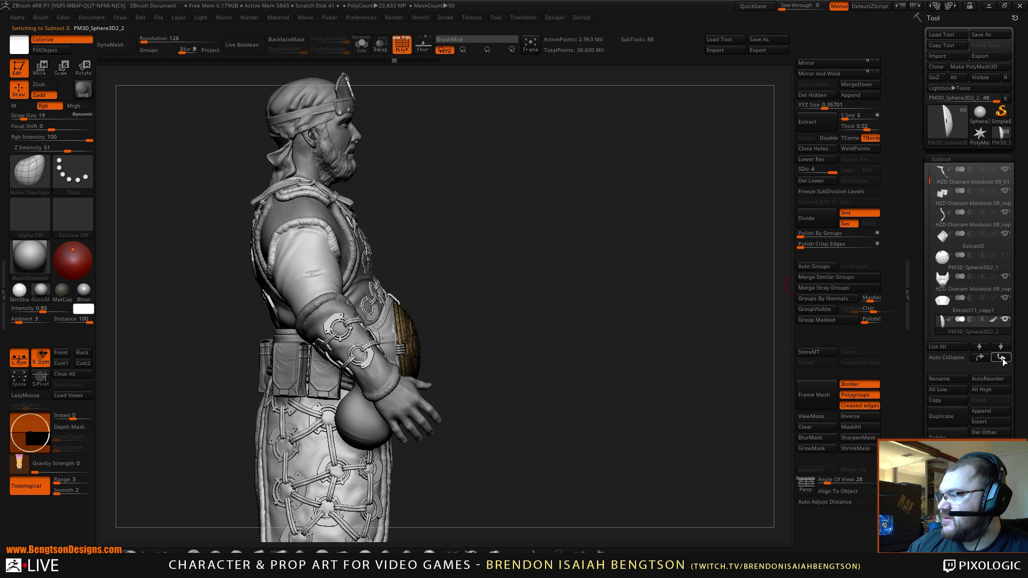
click(980, 357)
click(979, 357)
click(979, 357)
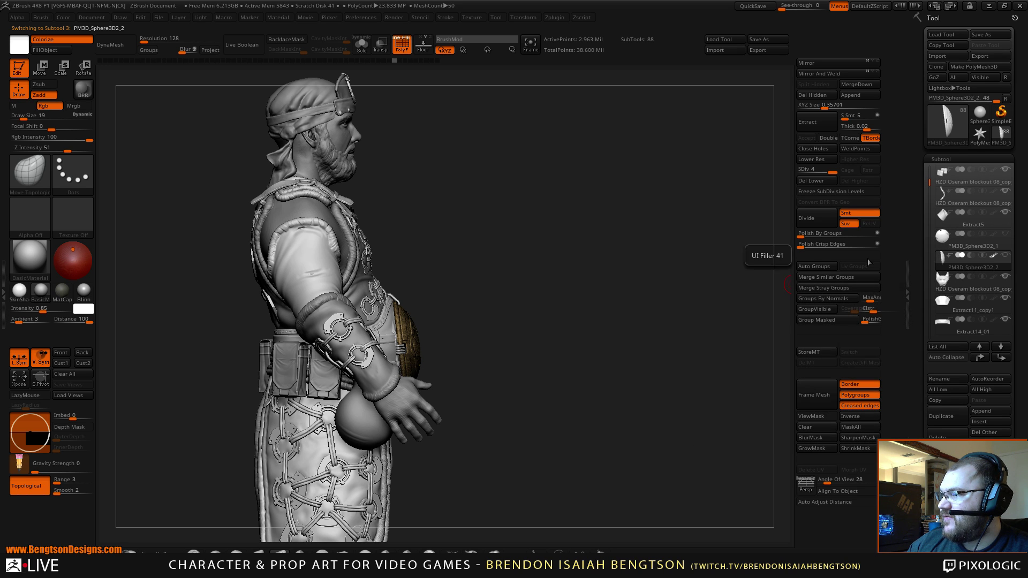
Step: Inspect the Layers settings of PM3D_Sphere3D2_2, then make PM3D_Sphere3D2_4 active and return to the subtool list
scroll(918, 361, down, 5)
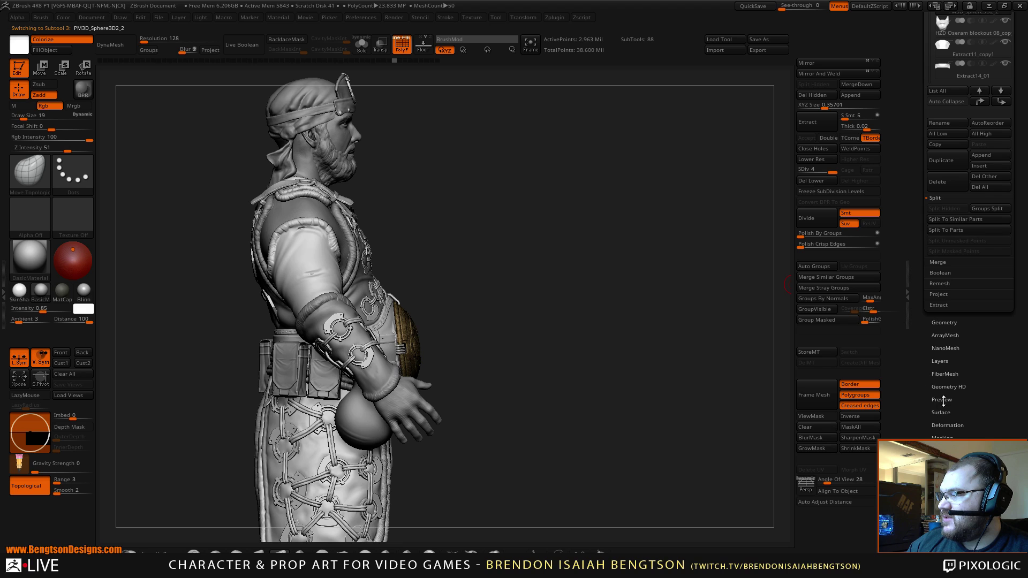
click(942, 360)
scroll(939, 235, up, 4)
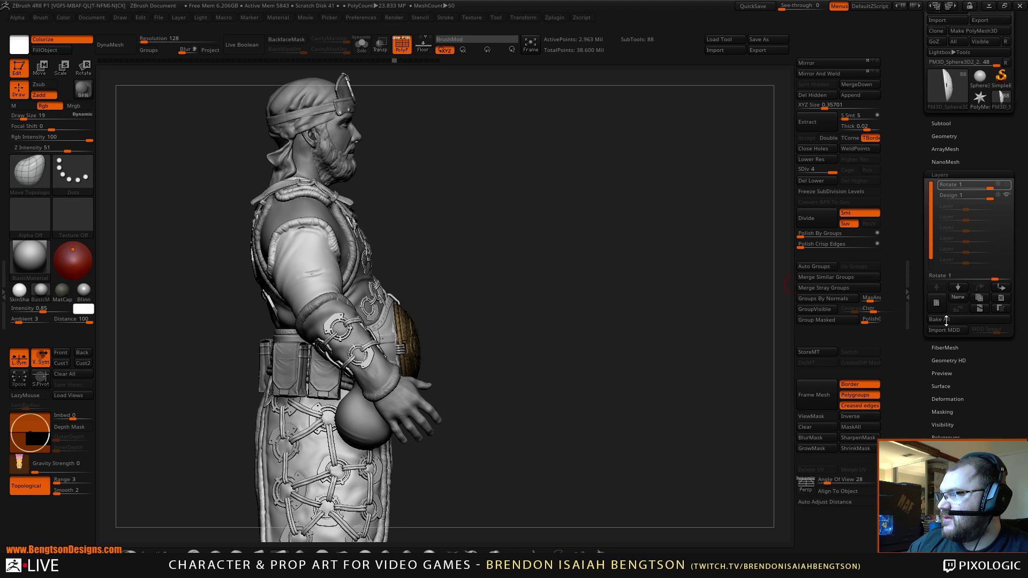
alt+click(326, 297)
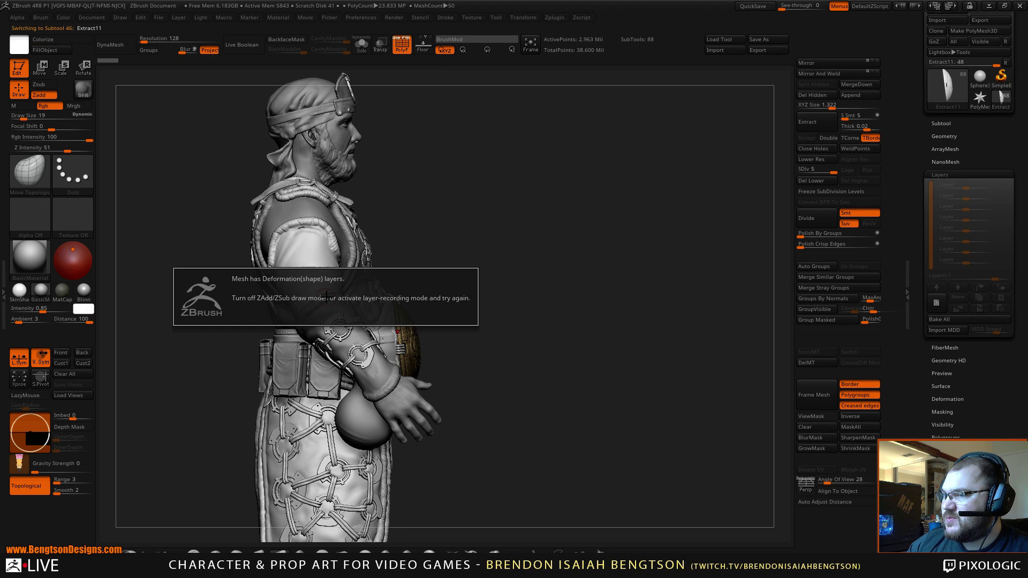
alt+click(402, 330)
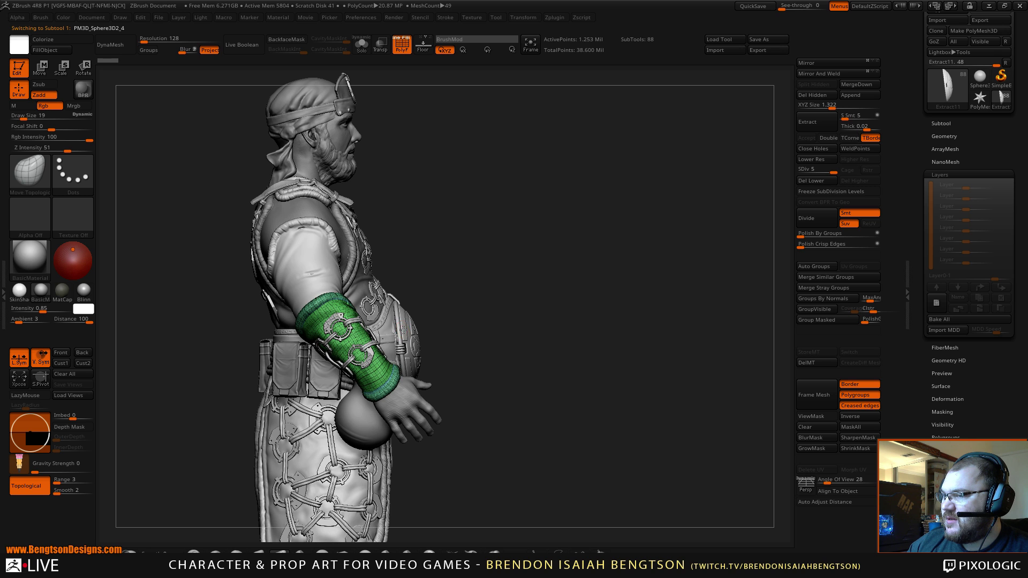
click(940, 124)
Step: Turn off PolyFrame and advance the undo histories of PM3D_Sphere3D2_4 and its ties to restore their shoulder placement
shift+drag(704, 253, 637, 264)
alt+drag(755, 213, 712, 201)
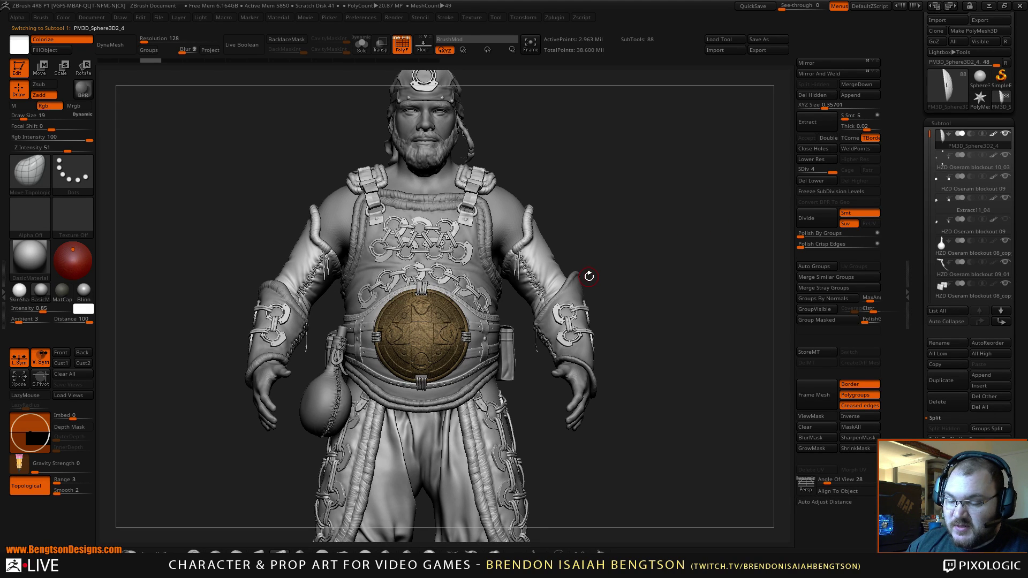
key(shift+f)
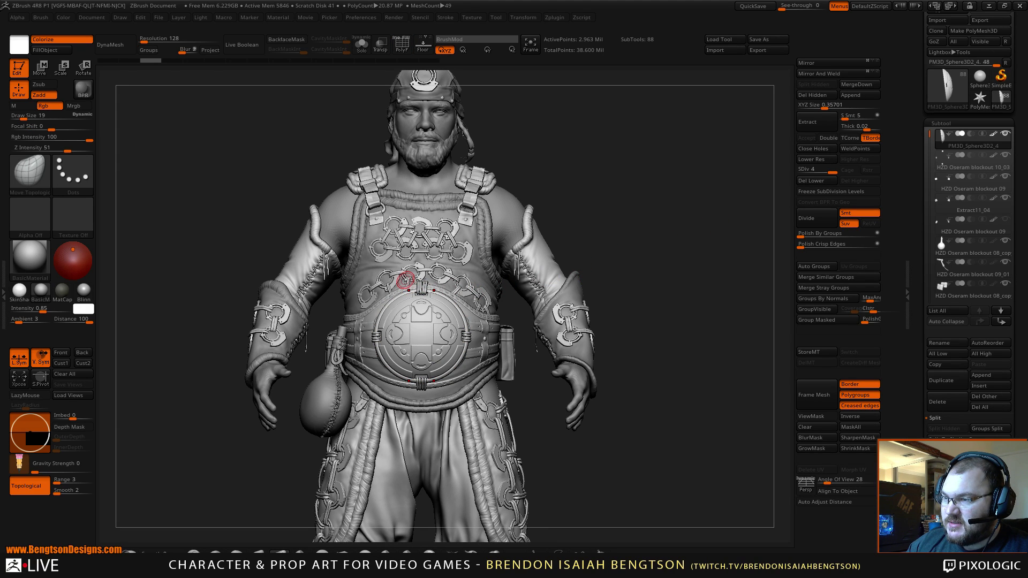
key(w)
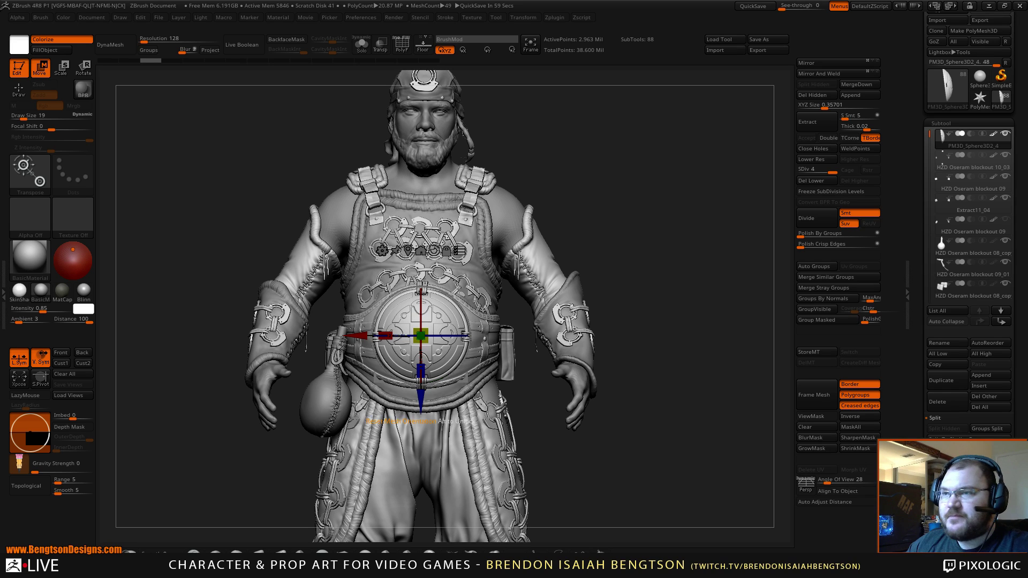
mouse_move(433, 59)
click(434, 60)
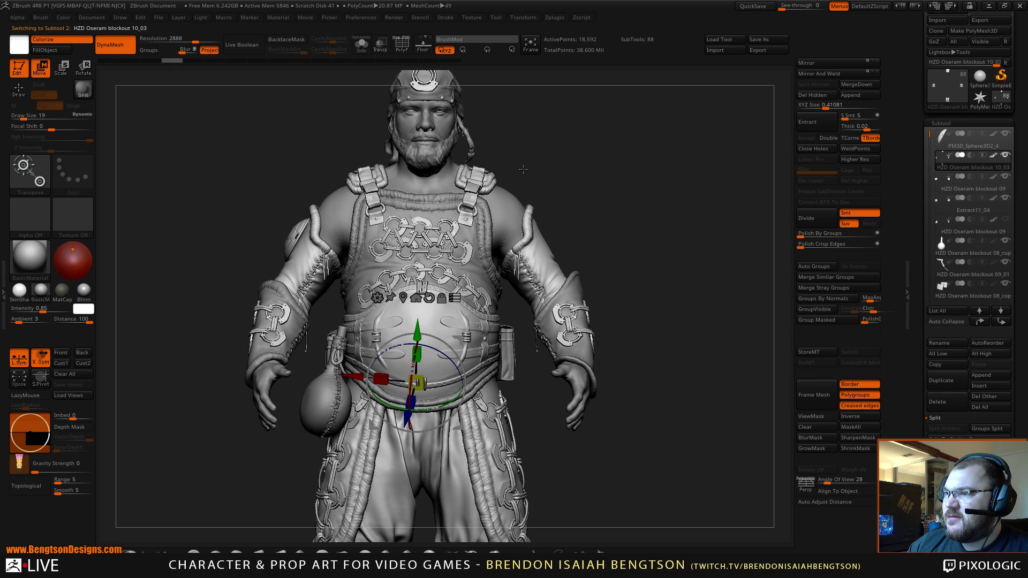
click(456, 61)
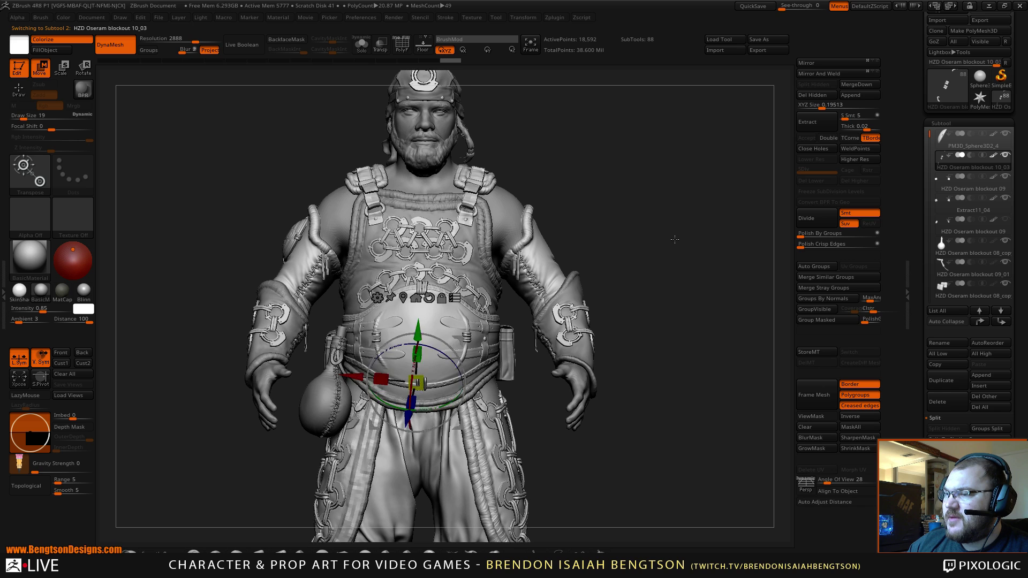
Step: Find the belly disk PM3D_Sphere3D2_2 in the subtool list and make it visible
drag(641, 251, 676, 239)
drag(931, 133, 931, 148)
mouse_move(990, 176)
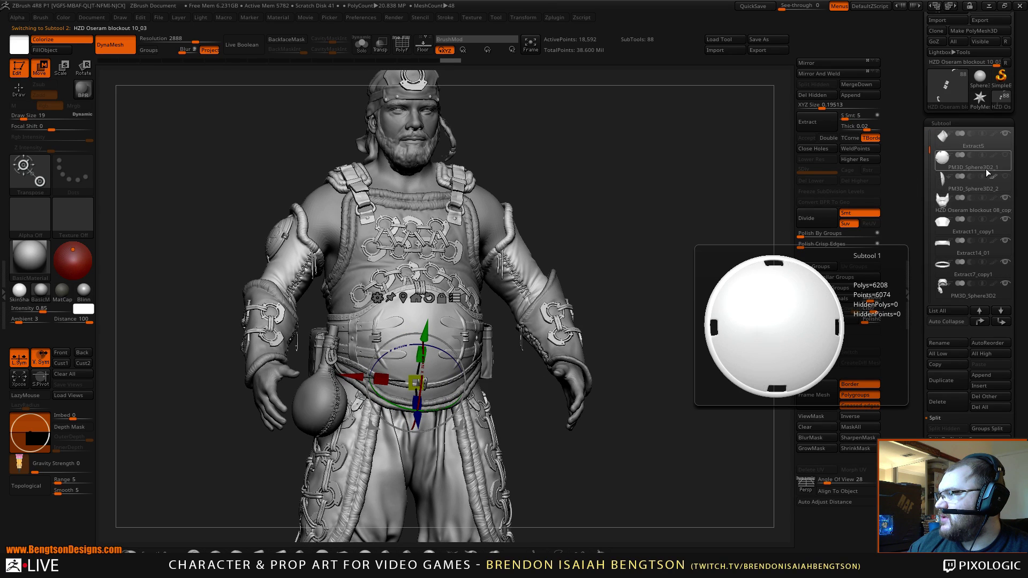
click(1005, 177)
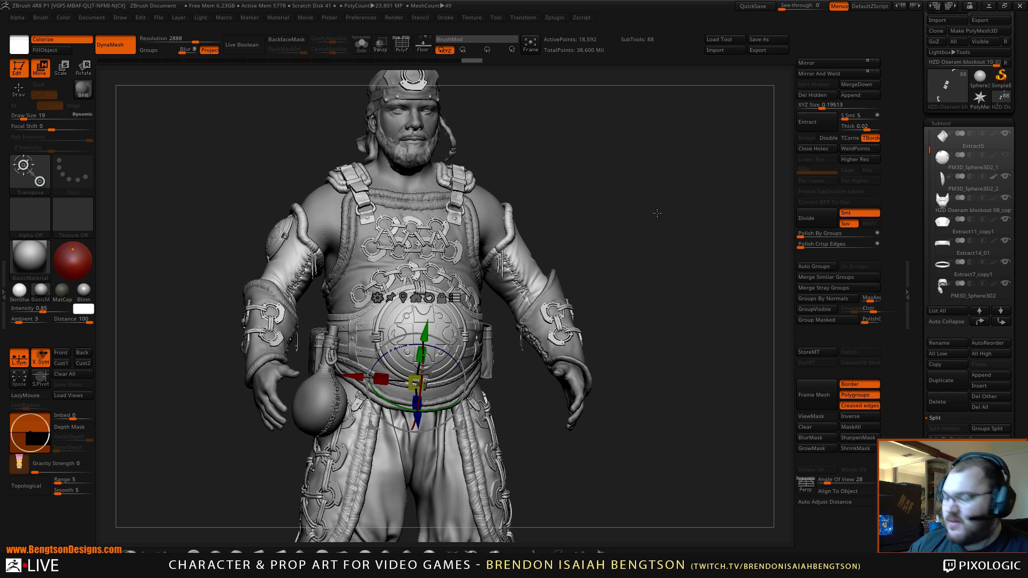
Step: Return to Draw mode with the shoulder disk PM3D_Sphere3D2_4 active, and turn on PolyFrame display
key(q)
drag(629, 223, 671, 231)
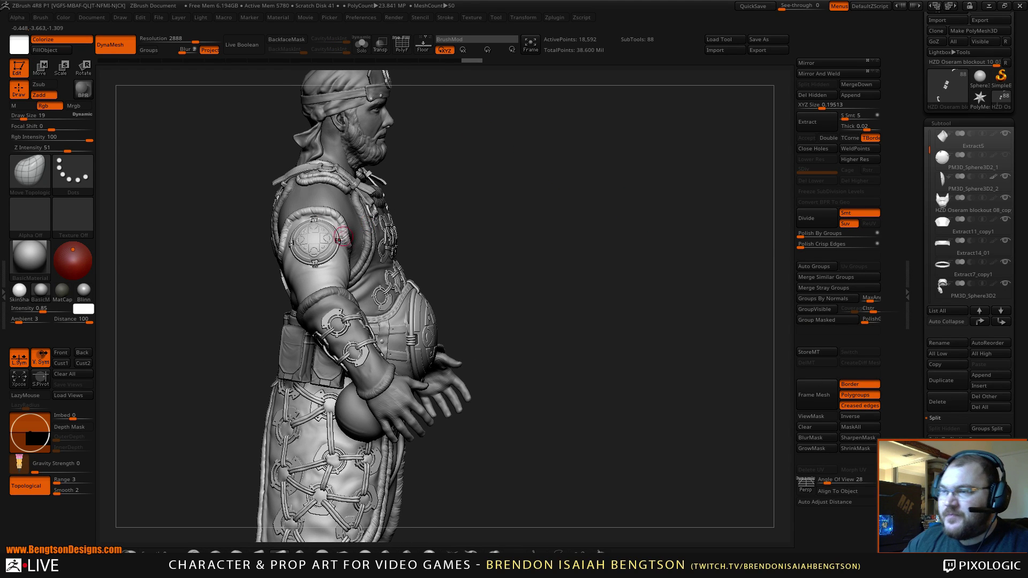
alt+click(303, 229)
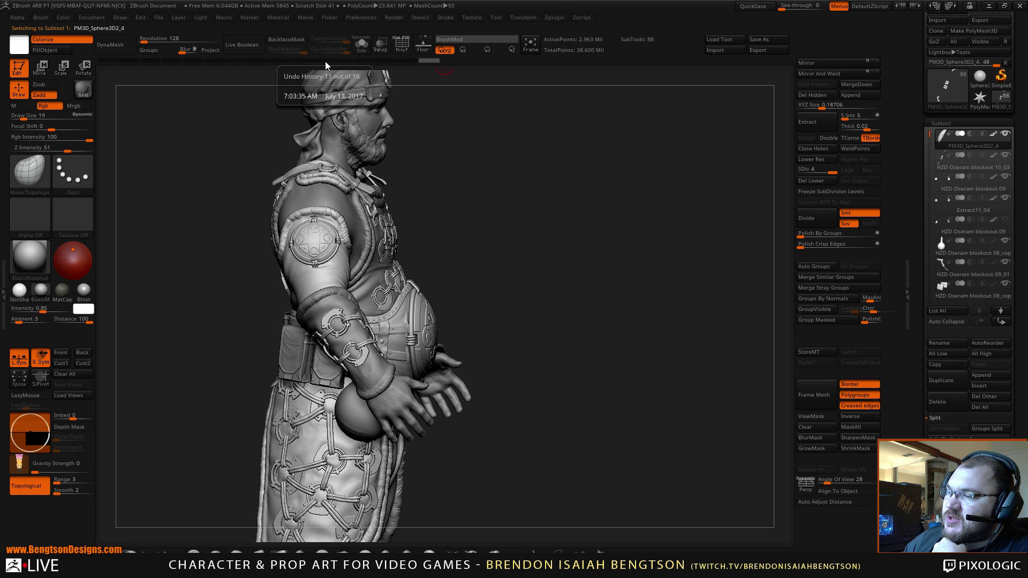
key(ctrl+z)
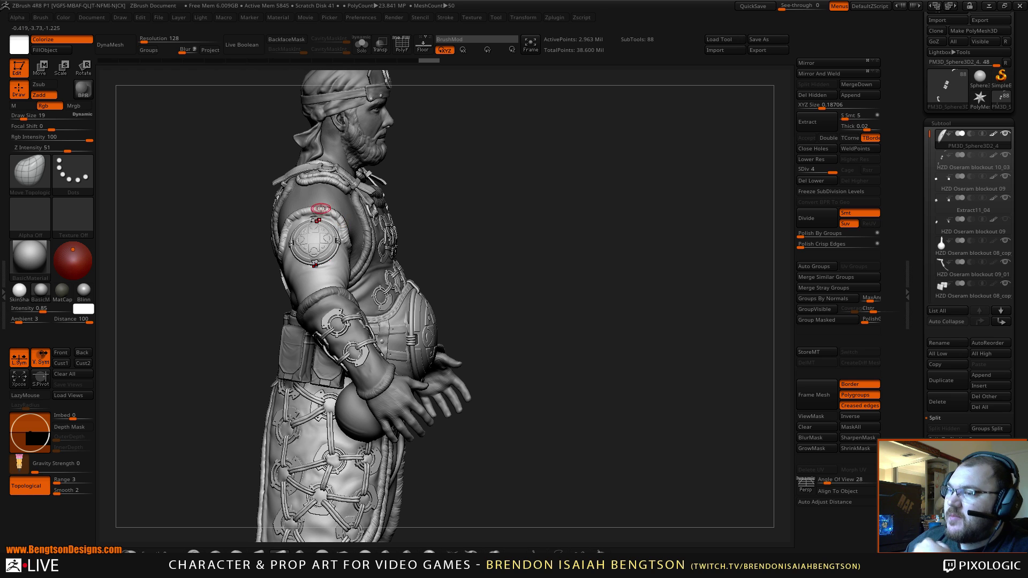
drag(399, 195, 466, 300)
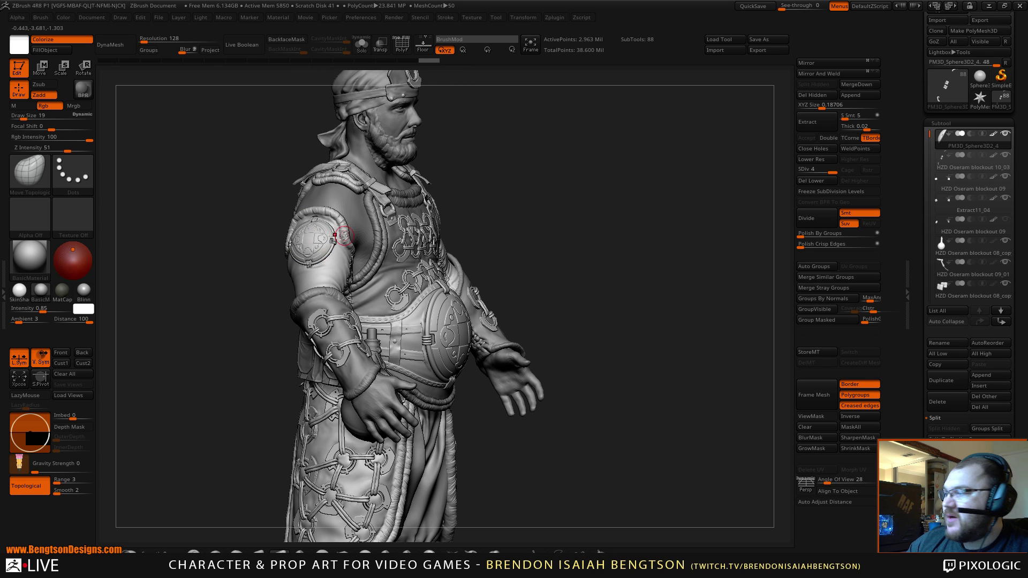
drag(588, 246, 648, 230)
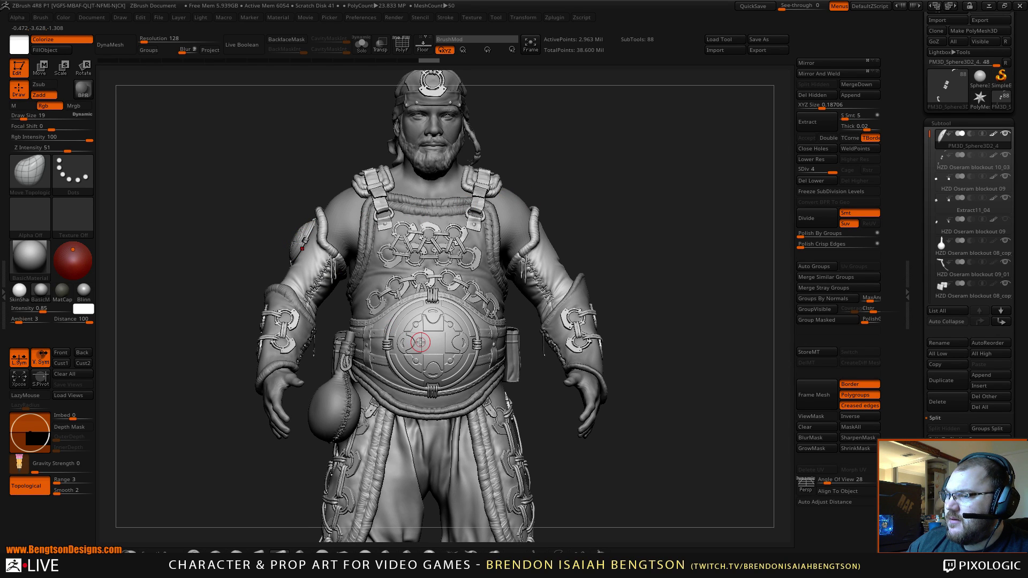
key(shift+f)
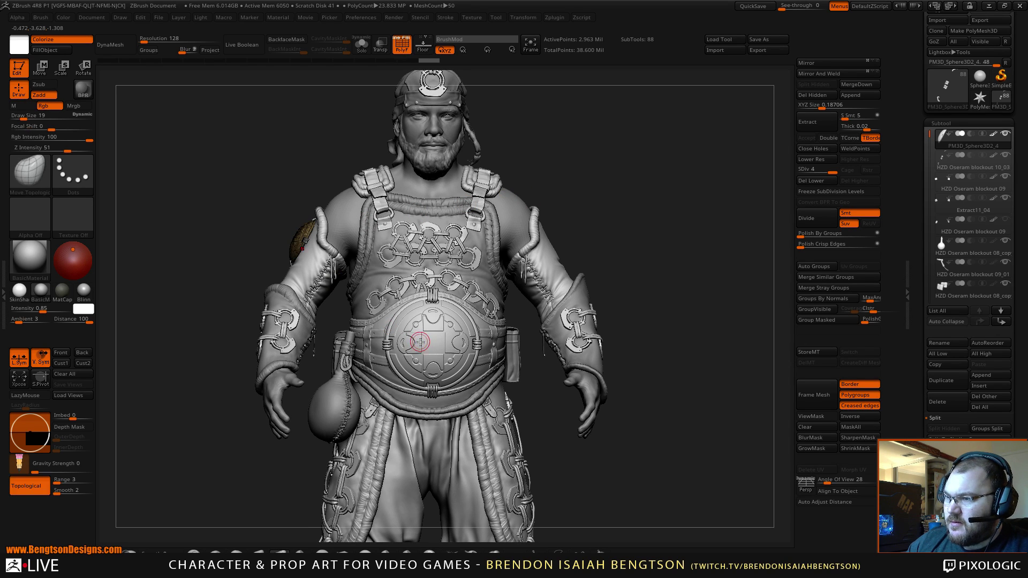
Step: Compare the Layers settings of the belly disk and the shoulder disk, ending with the shoulder disk active in the subtool list
alt+click(451, 328)
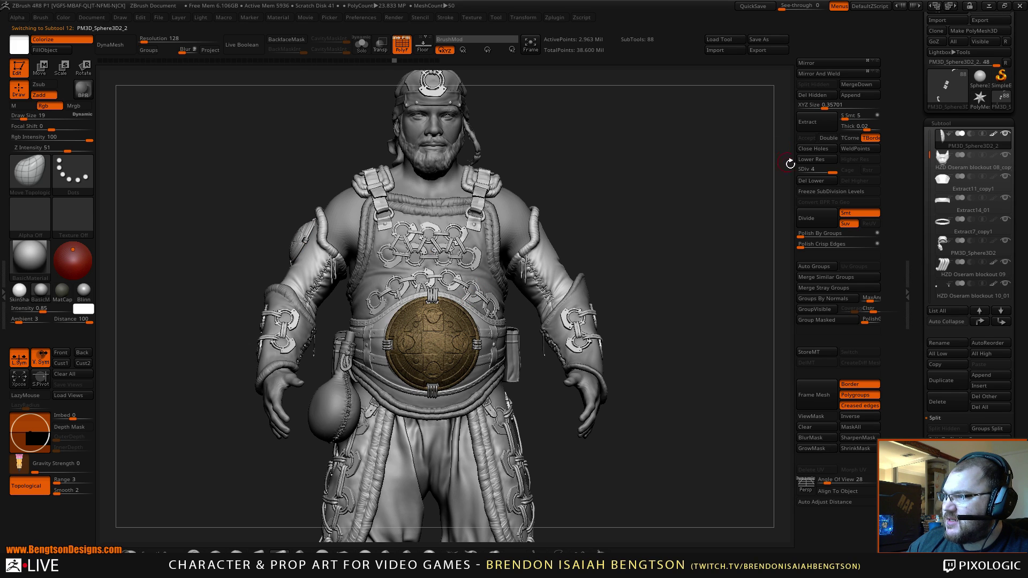
drag(919, 351, 916, 294)
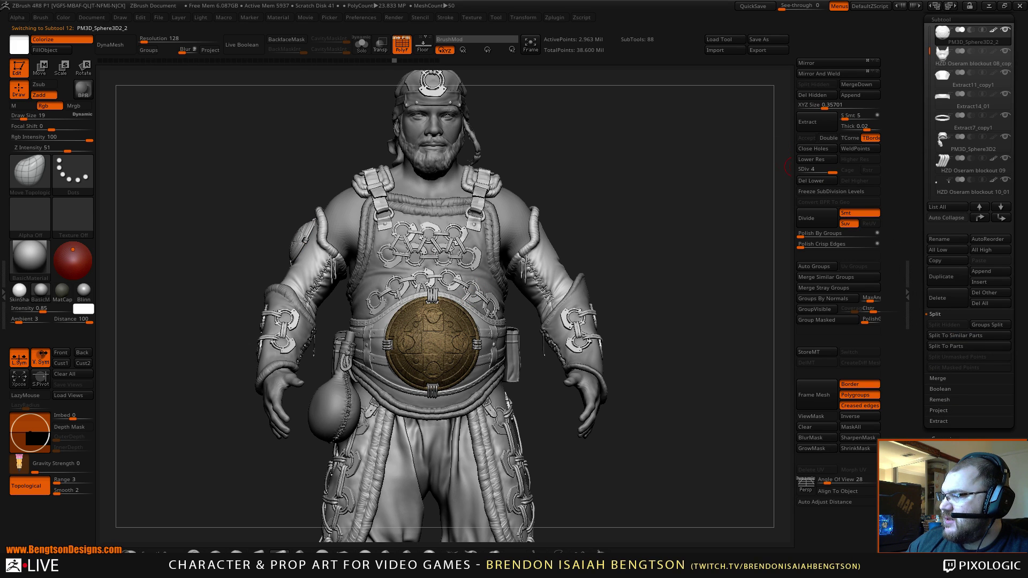
click(940, 477)
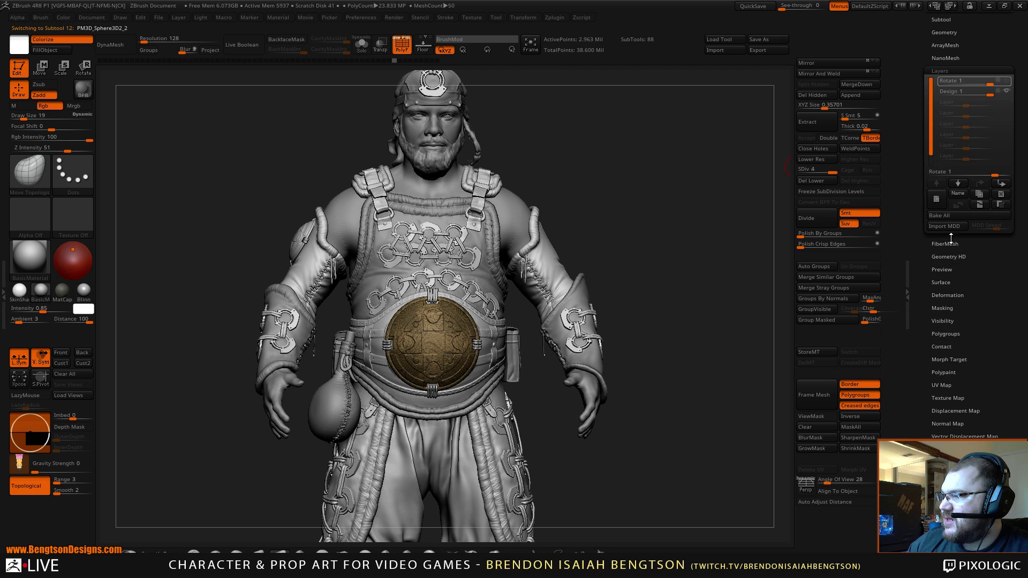
alt+click(303, 231)
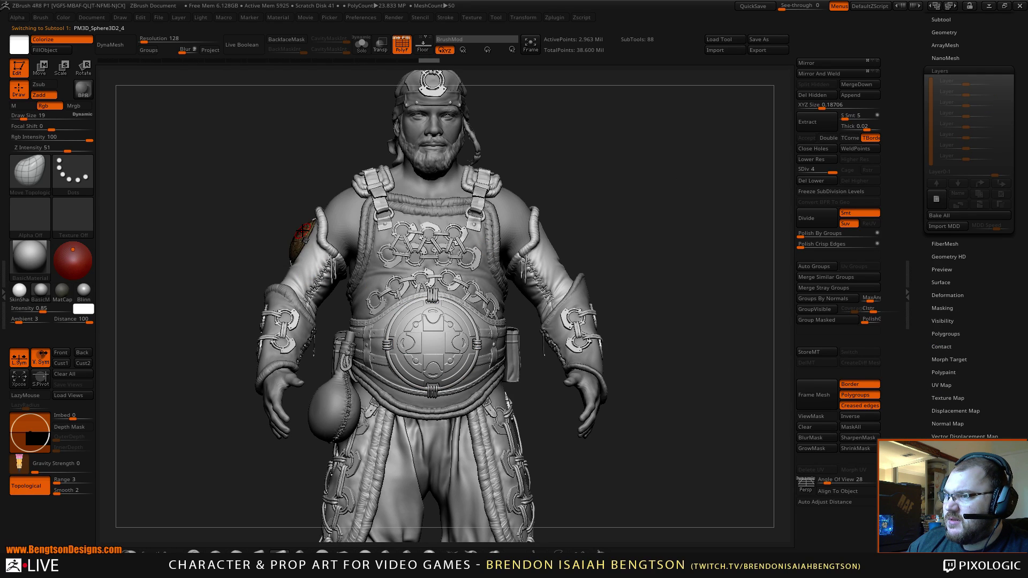
drag(922, 47, 920, 133)
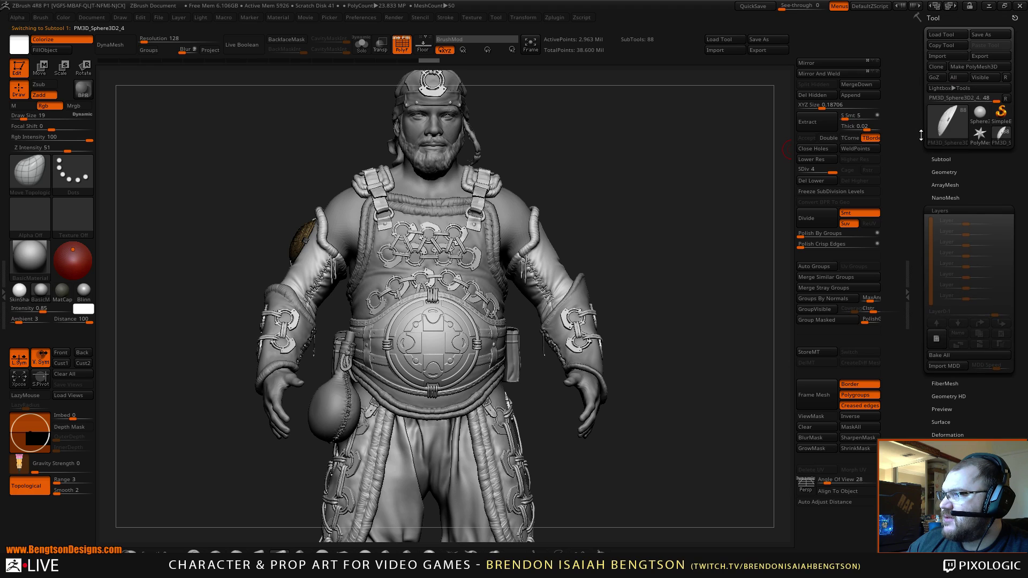
click(940, 159)
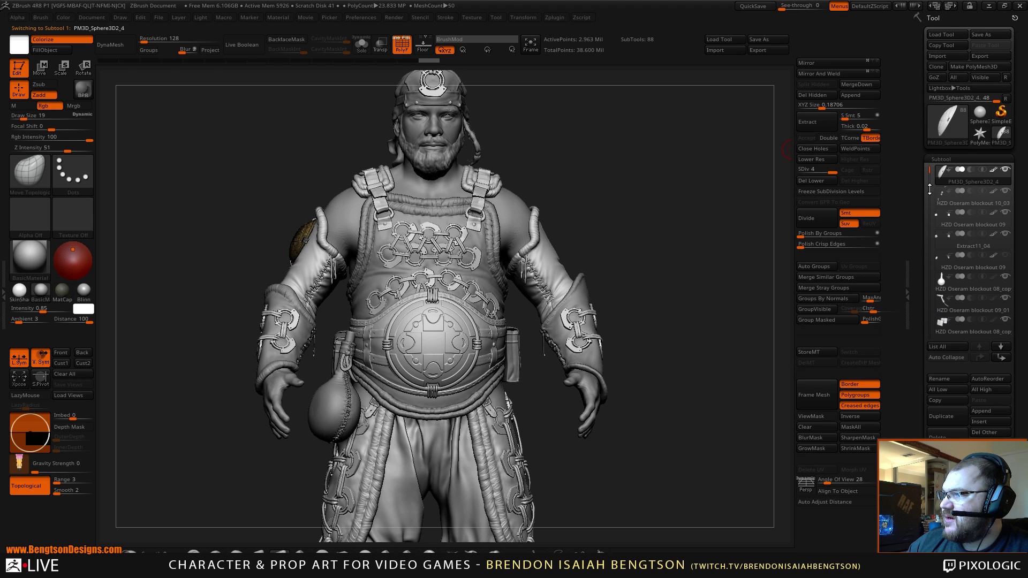
Step: Delete the shoulder disk's lower subdivision levels, then use Mirror And Weld with local symmetry off to copy it onto the other shoulder
click(817, 181)
drag(597, 201, 612, 232)
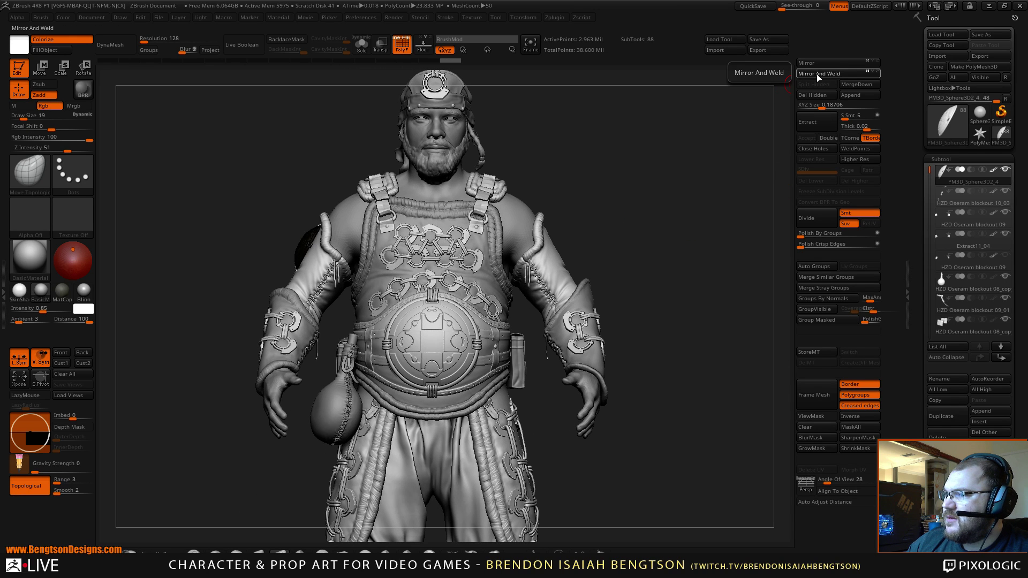
click(817, 74)
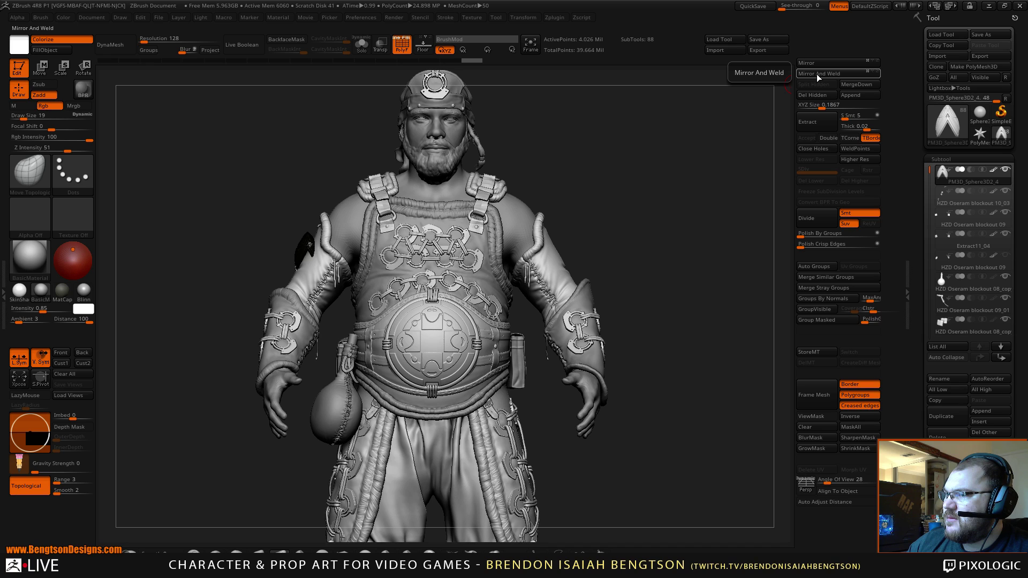
key(ctrl+z)
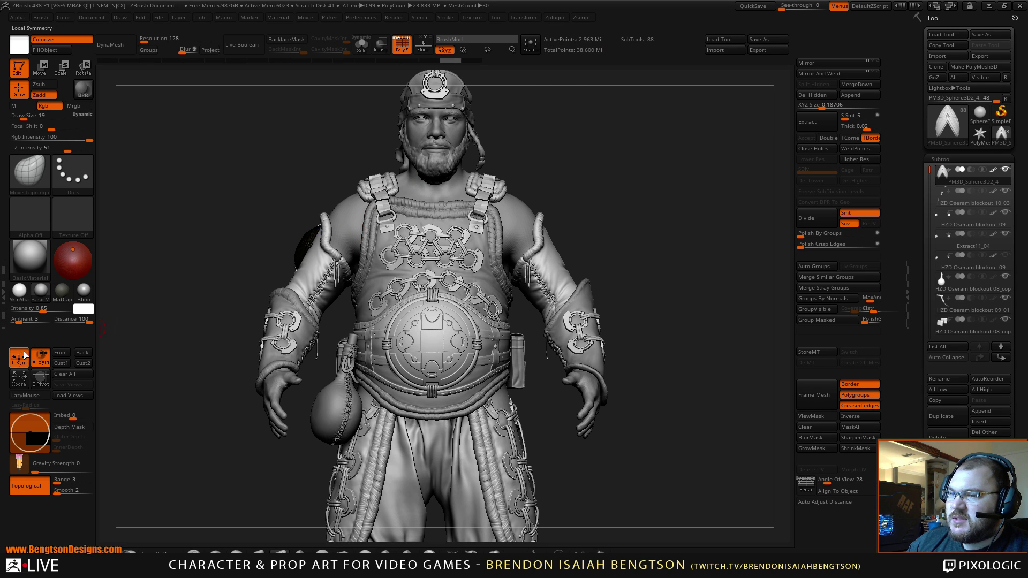
click(836, 74)
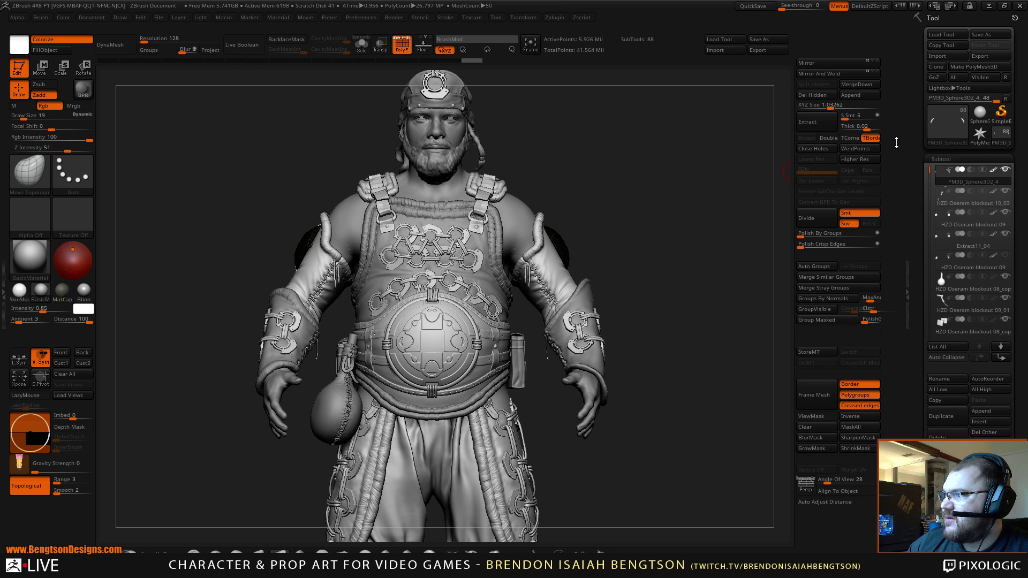
Step: Mirror and weld the shoulder disk's ties, HZD Oseram blockout 10_03, onto the other shoulder
click(937, 195)
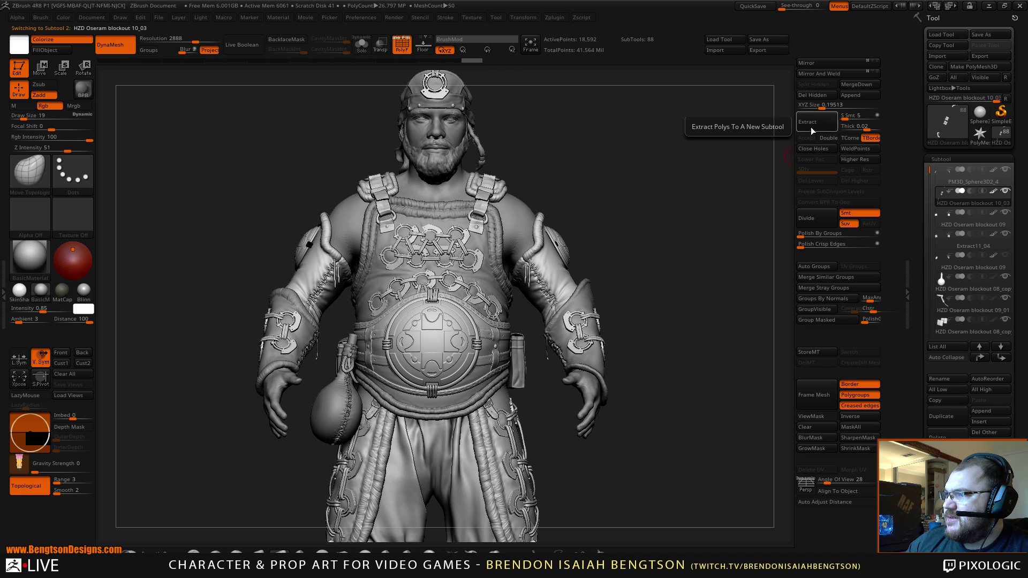
click(836, 74)
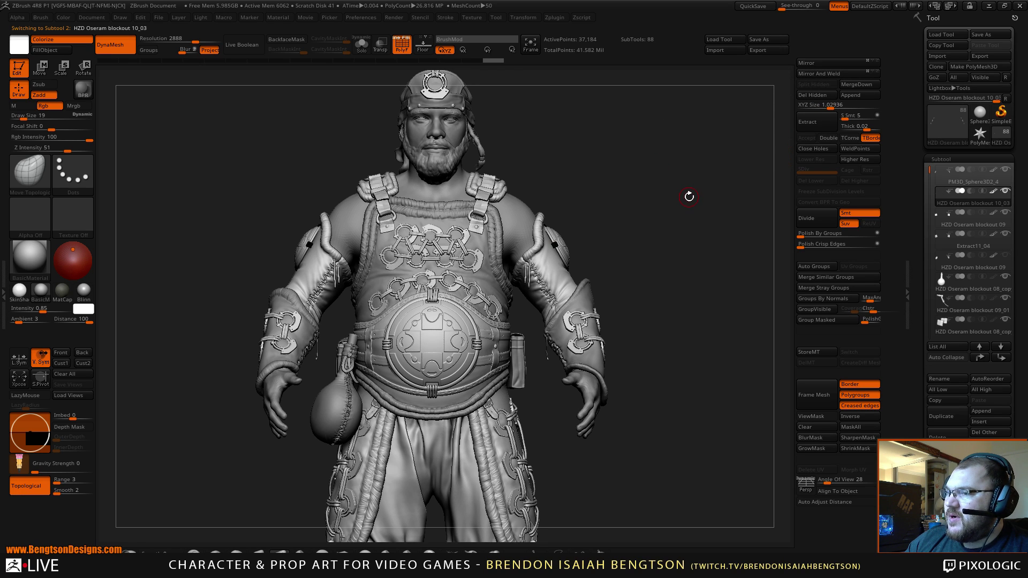
mouse_move(720, 284)
mouse_down()
mouse_move(660, 324)
mouse_move(714, 331)
mouse_move(712, 316)
mouse_up()
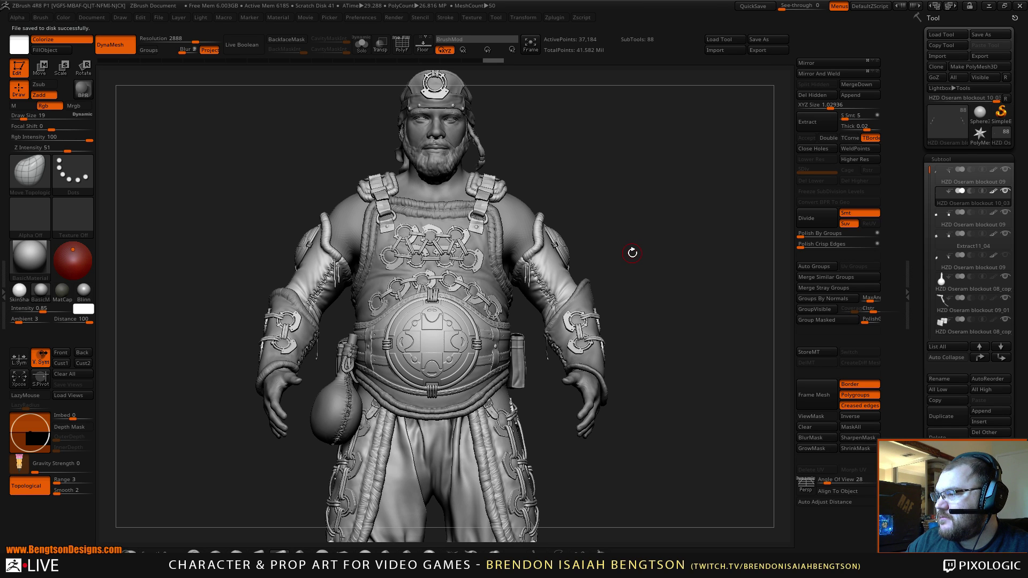
Step: Make the shoulder strap piece PM3D_Cube3D2_1 active
mouse_move(629, 226)
mouse_down()
mouse_move(659, 230)
mouse_move(521, 188)
mouse_up()
alt+click(507, 182)
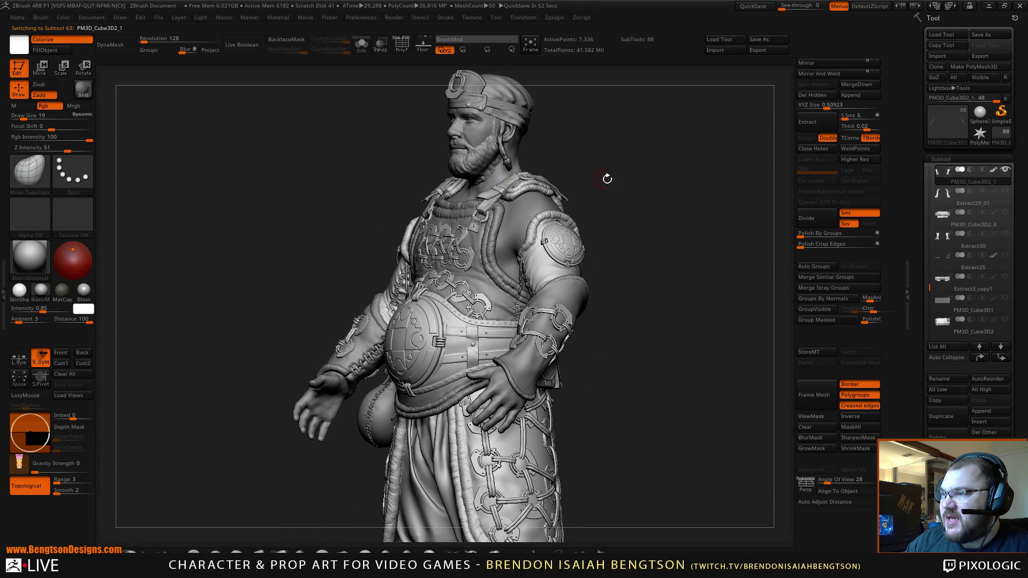
Step: Compare the sculpted figure's shoulder disks and straps with the reference artwork, then review the whole body from several angles
alt+drag(525, 254, 404, 339)
drag(1, 267, 544, 199)
middle_drag(544, 200, 560, 326)
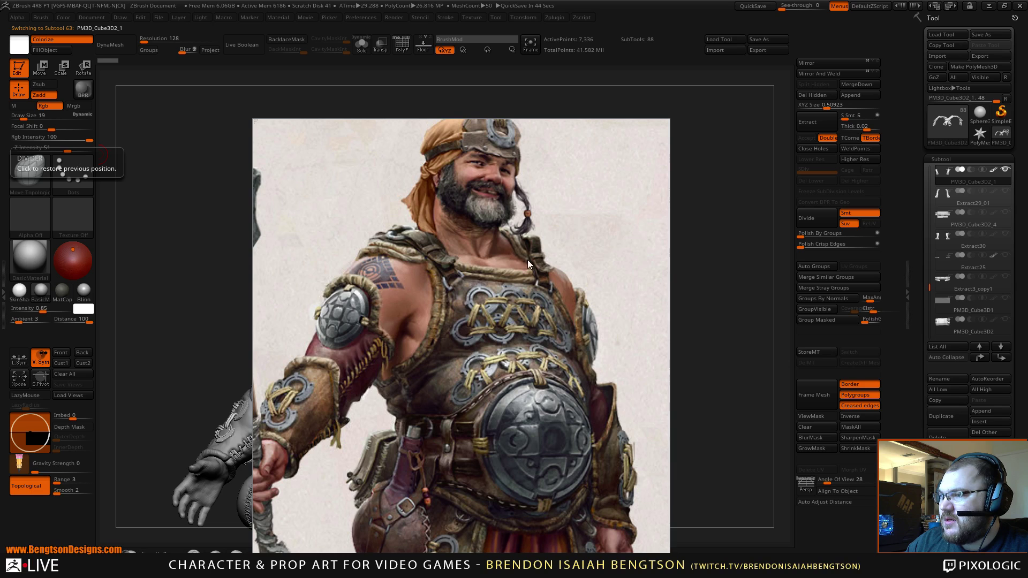
drag(526, 317, 0, 256)
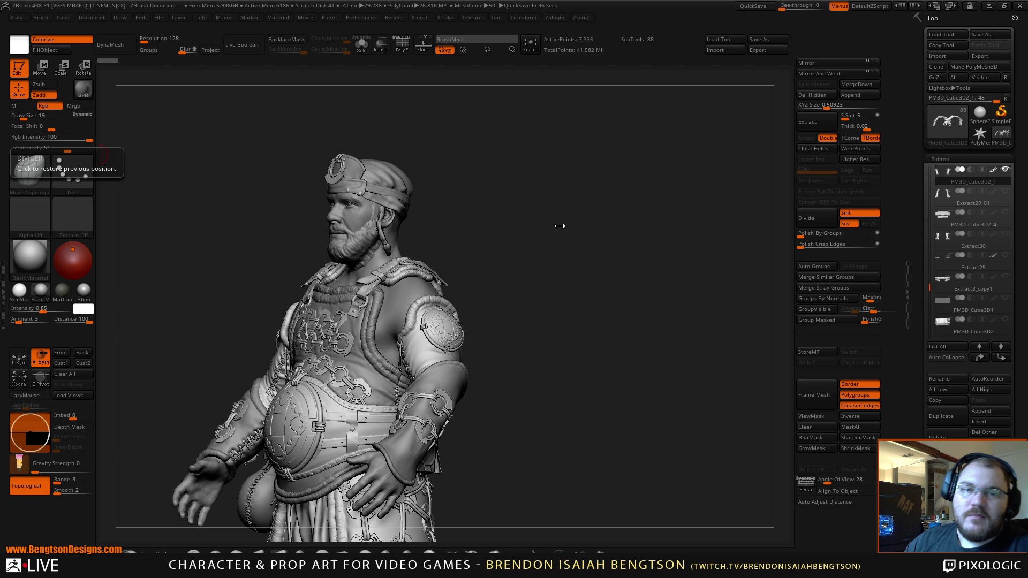
mouse_move(487, 296)
shift+mouse_down()
mouse_move(567, 300)
mouse_move(465, 249)
shift+mouse_up()
mouse_move(561, 253)
alt+mouse_down()
mouse_move(553, 239)
mouse_move(582, 250)
alt+mouse_up()
scroll(583, 249, down, 6)
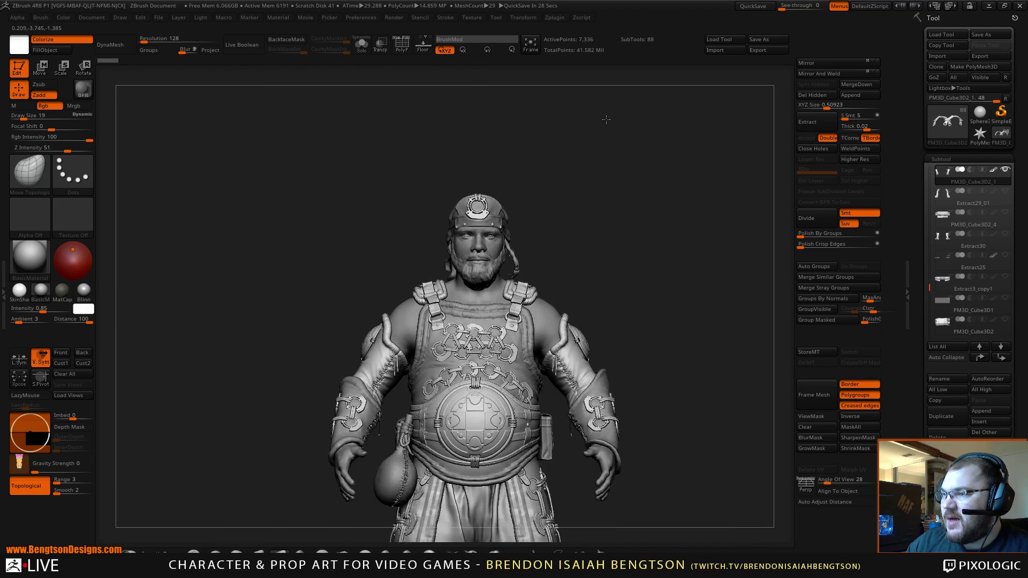
scroll(552, 214, up, 2)
drag(553, 213, 603, 257)
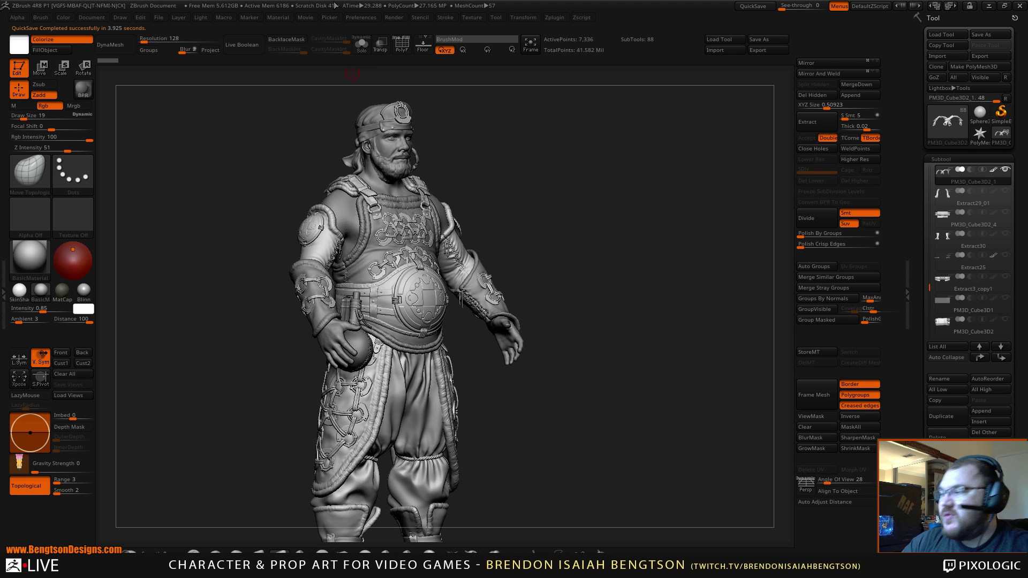
Step: Duplicate the shoulder strap subtool with PolyFrame shown, and move the original PM3D_Cube3D2_1 to the end of the subtool list
alt+drag(551, 218, 567, 450)
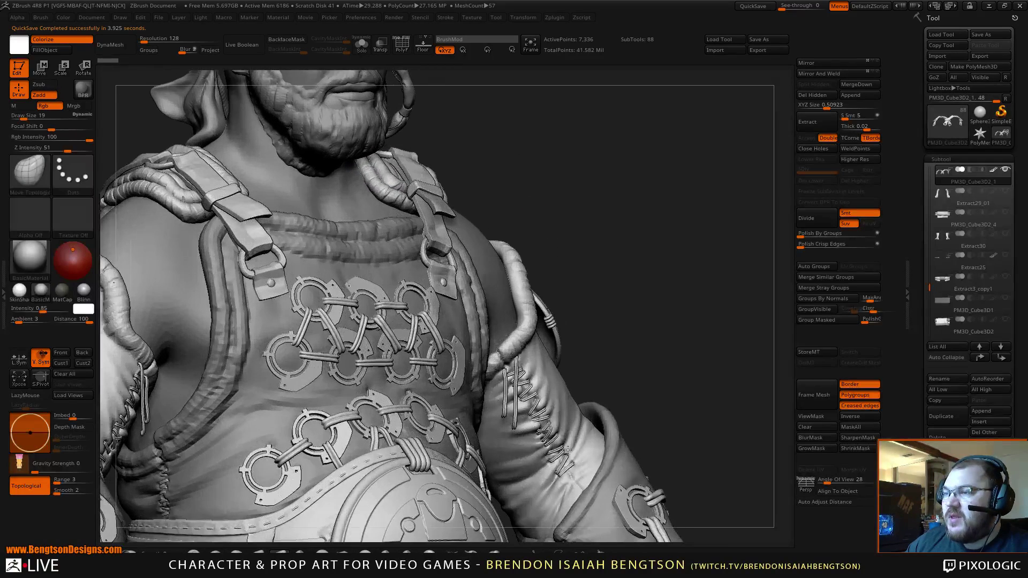
alt+drag(553, 210, 604, 306)
right_drag(604, 305, 562, 313)
mouse_move(572, 311)
right_down()
mouse_move(590, 315)
mouse_move(565, 294)
mouse_move(579, 299)
right_up()
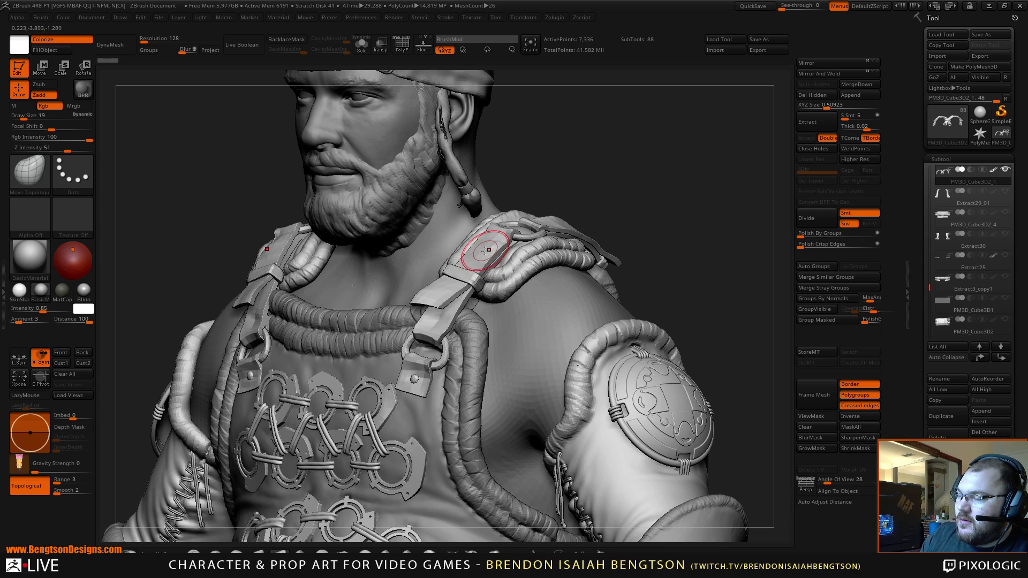
key(shift+f)
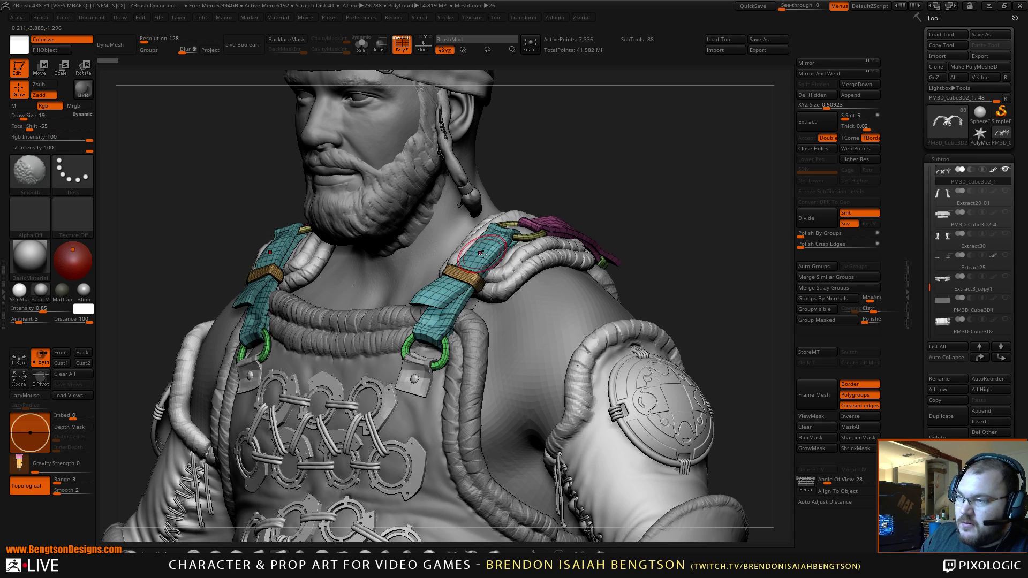
drag(551, 168, 602, 162)
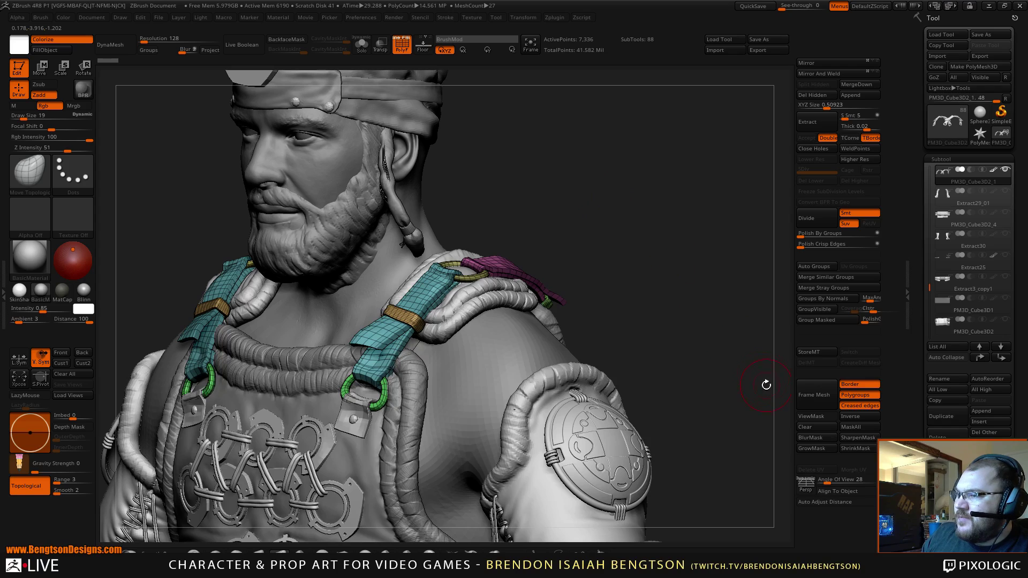
click(943, 410)
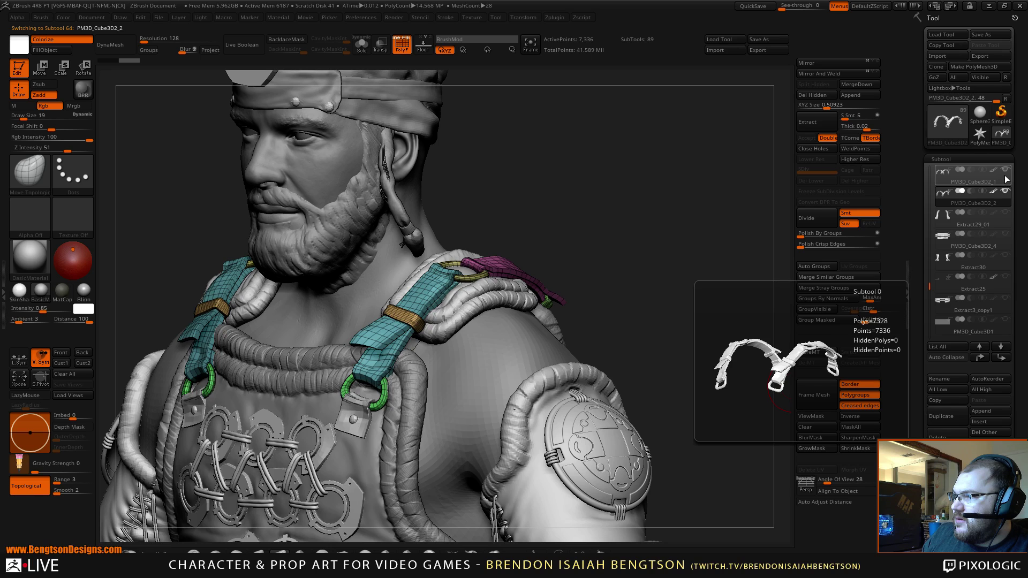
click(940, 181)
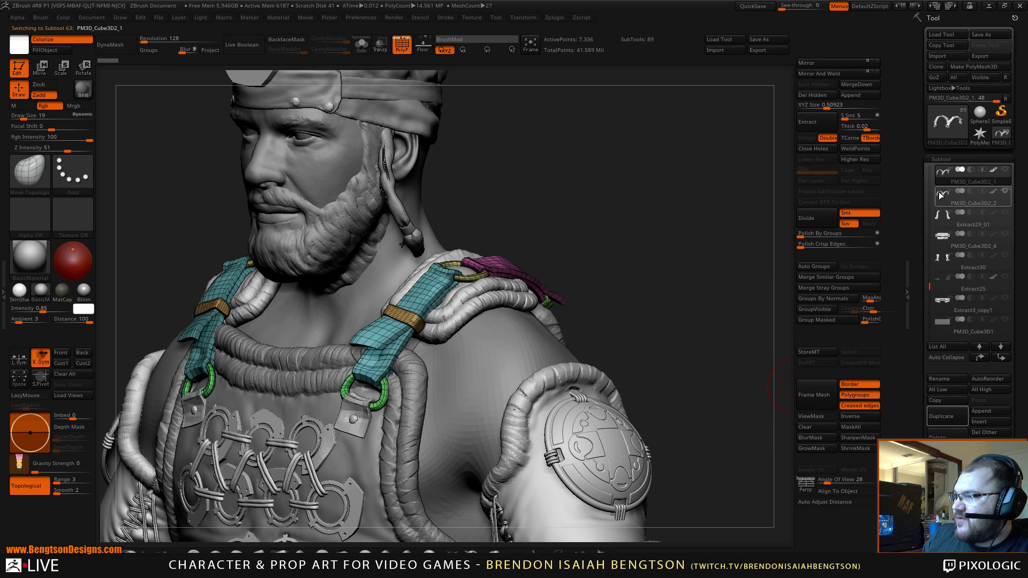
shift+click(1000, 357)
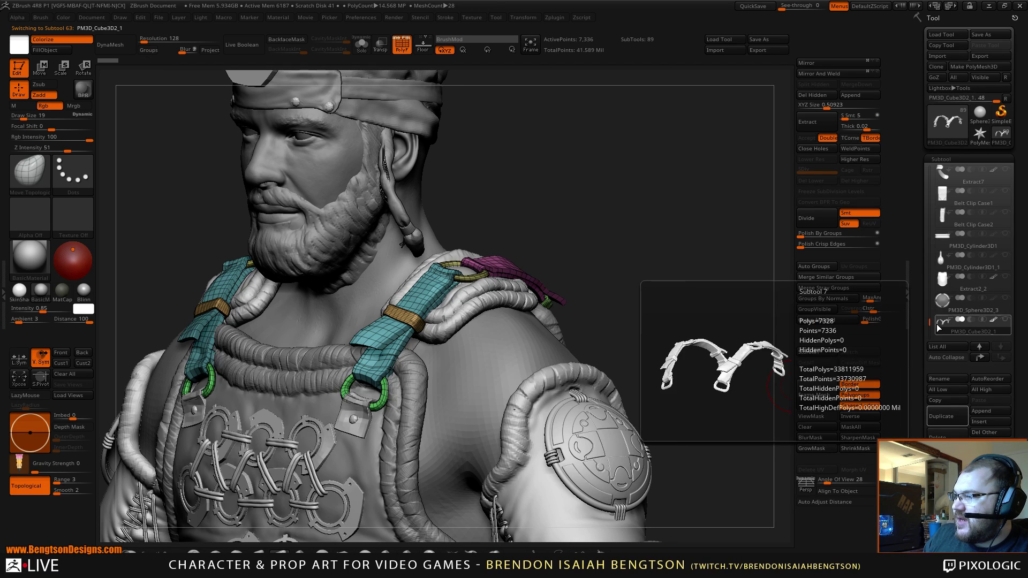
Step: Make the duplicate strap PM3D_Cube3D2_2 active and reshape its teal front section above the shoulder with Move Topological at draw size 30
alt+click(524, 383)
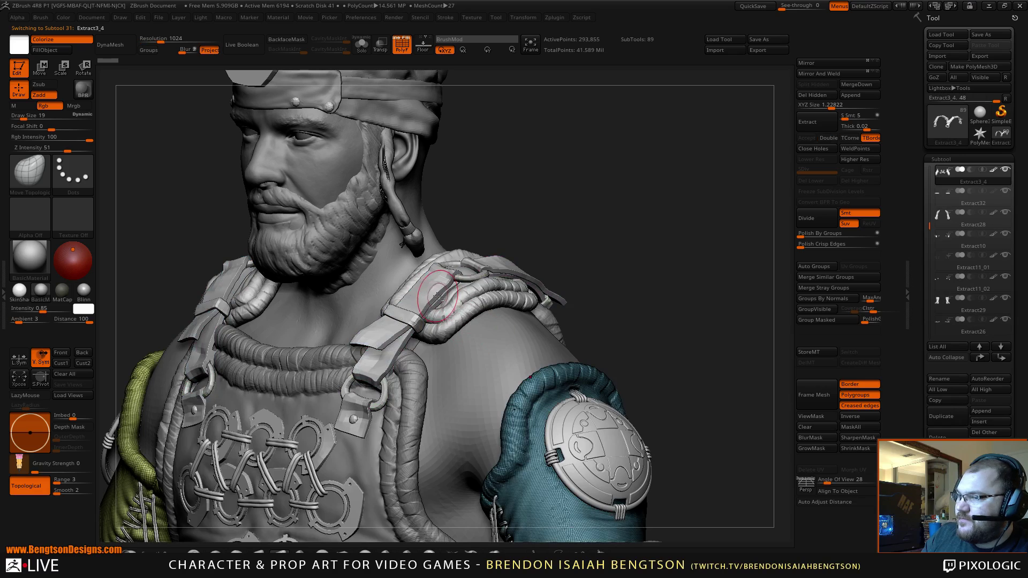
alt+click(432, 293)
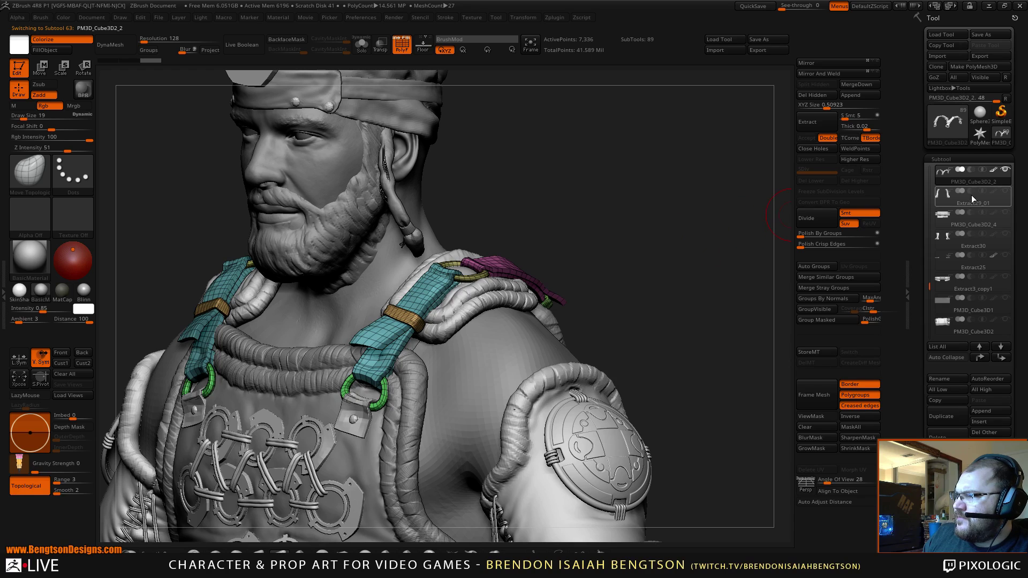
drag(929, 286, 926, 275)
mouse_move(701, 246)
alt+mouse_down()
mouse_move(713, 300)
mouse_move(718, 248)
mouse_move(691, 249)
alt+mouse_up()
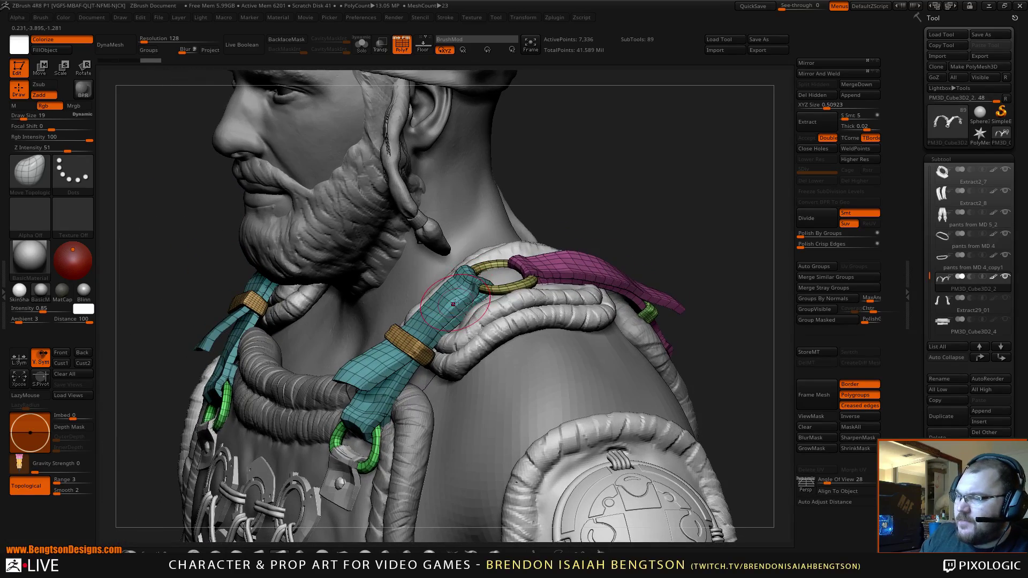
key(space)
drag(449, 300, 457, 298)
drag(654, 170, 610, 166)
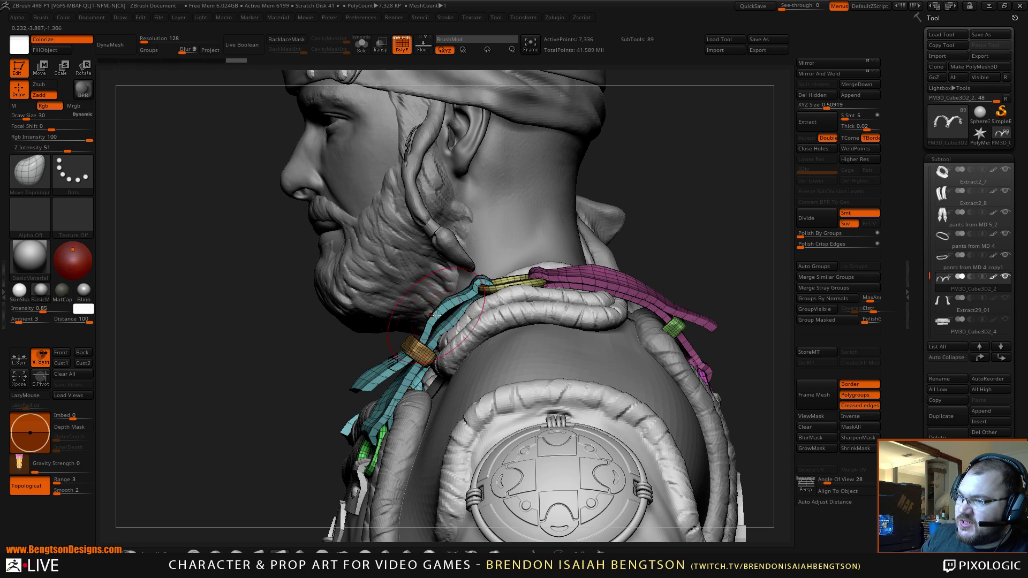
drag(444, 307, 443, 316)
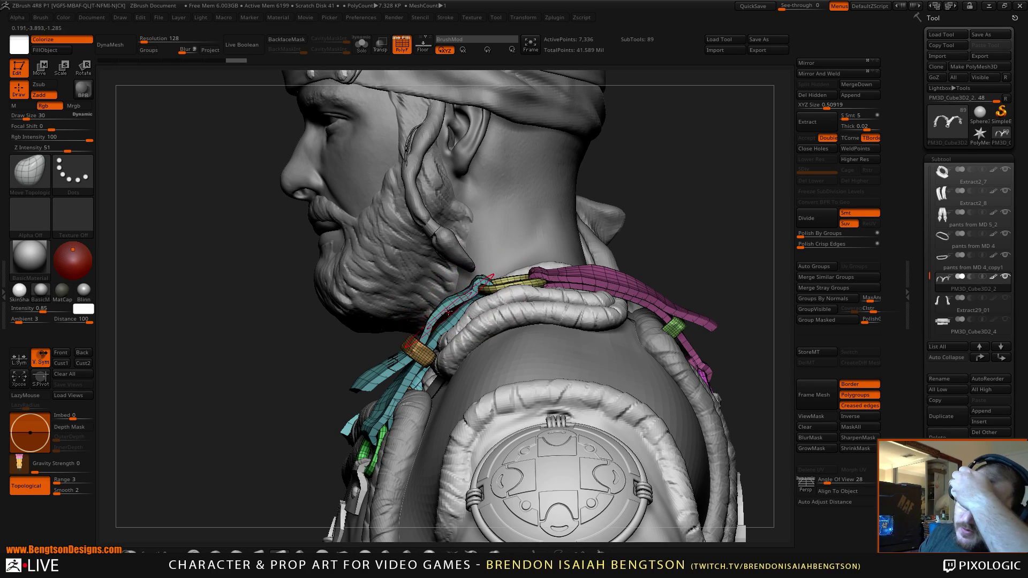
mouse_move(342, 332)
mouse_down()
mouse_move(398, 349)
mouse_move(431, 327)
mouse_up()
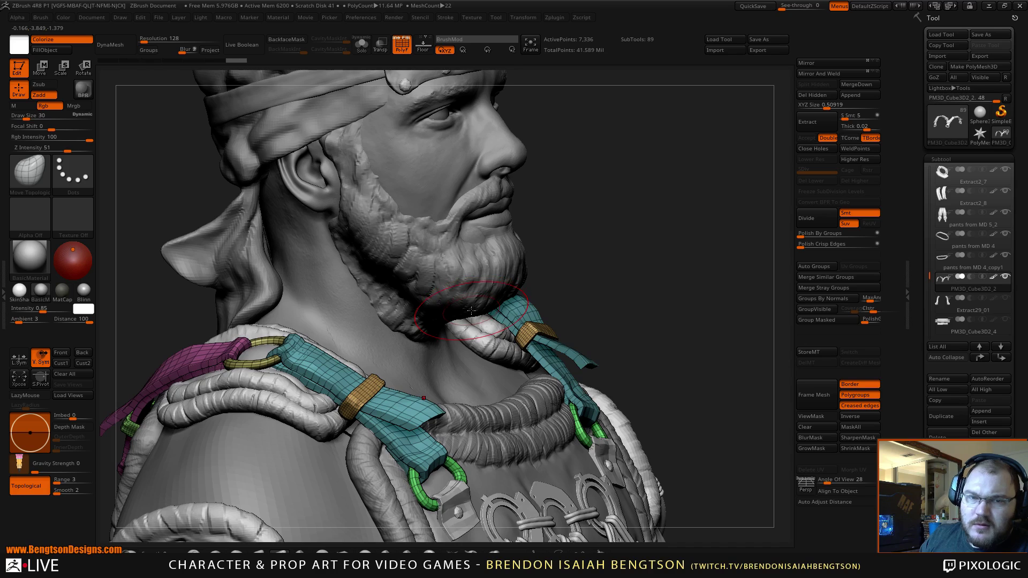
Step: Isolate the strap subtool and bow the teal section between the yellow ring and the tan loop at draw size 25
key(alt+shift+s)
drag(525, 264, 574, 246)
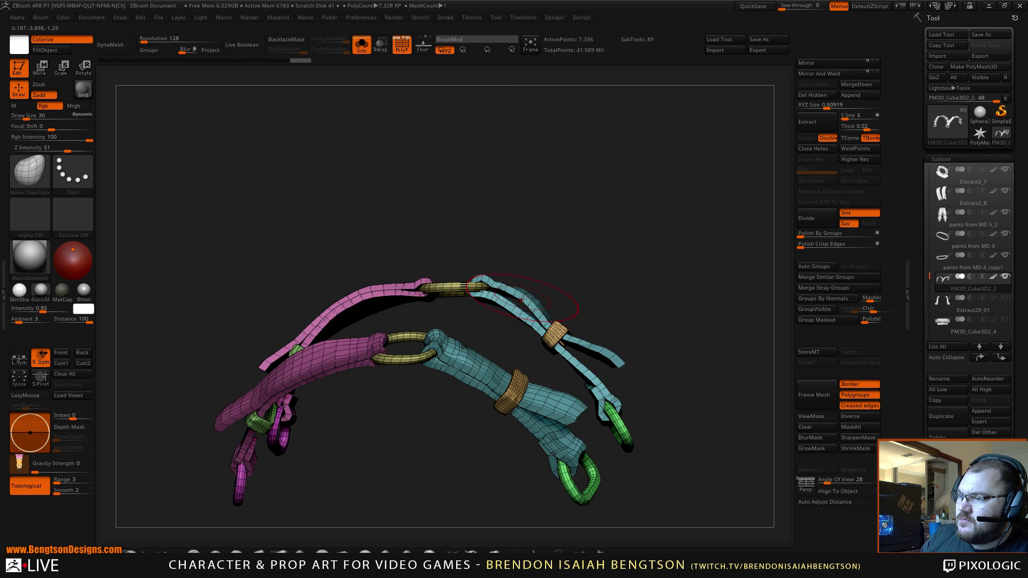
key(space)
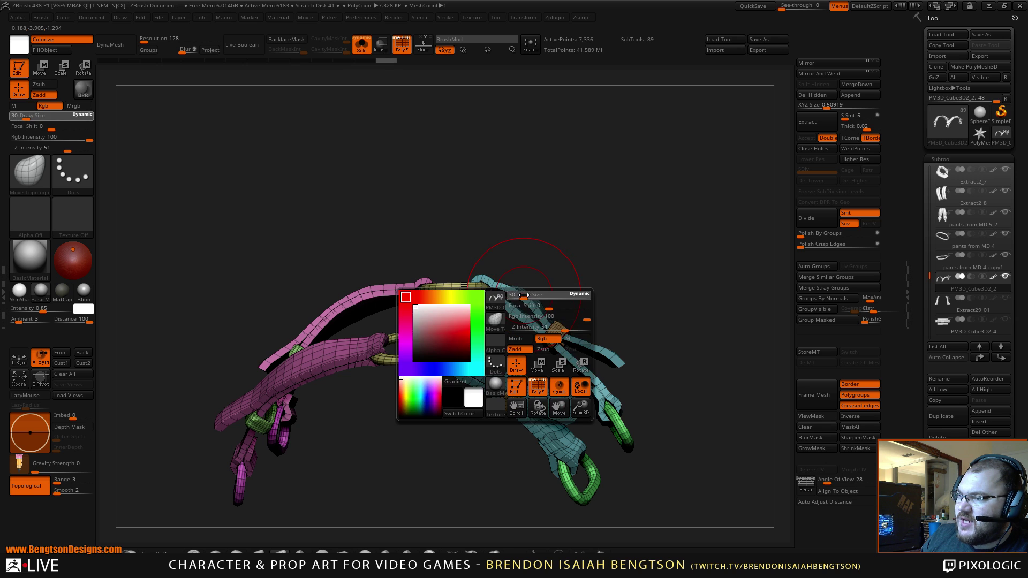
drag(521, 295, 528, 298)
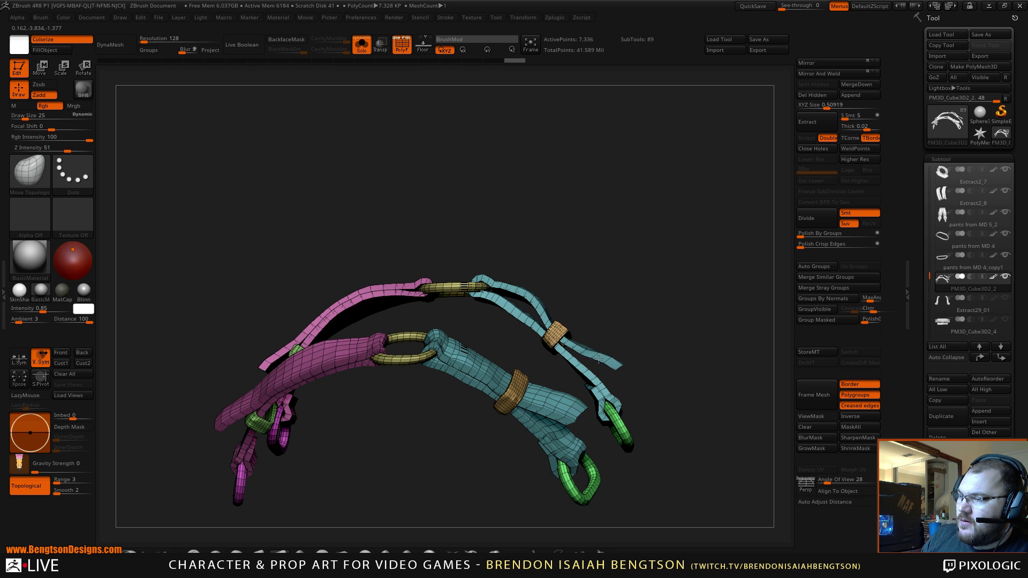
drag(610, 310, 504, 325)
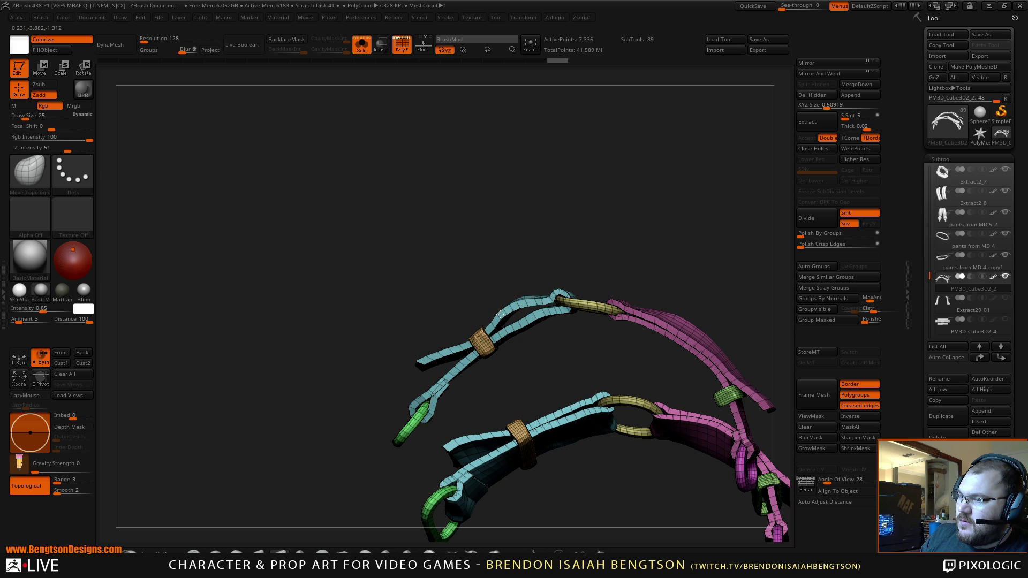
drag(528, 256, 522, 292)
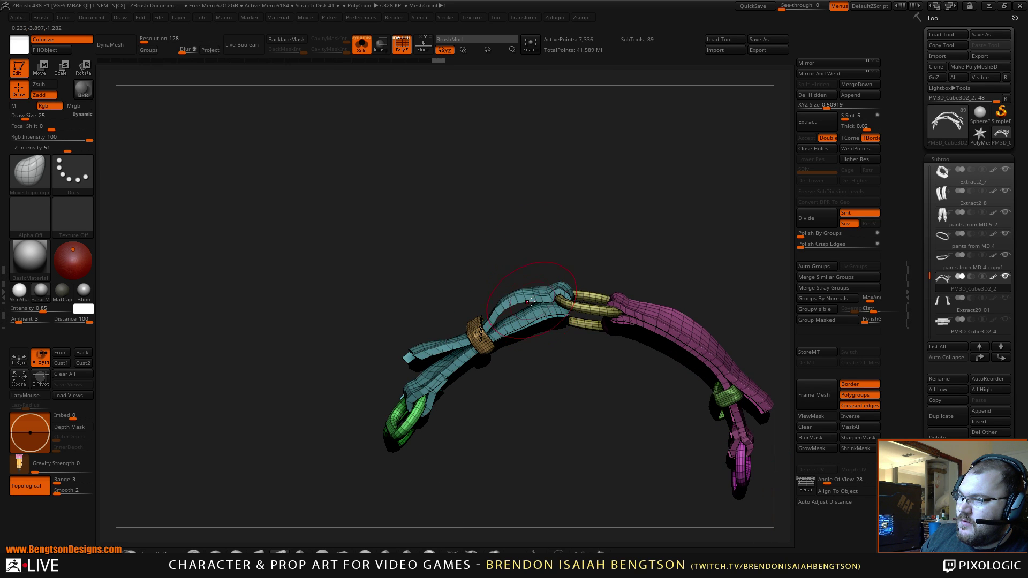
Step: Refine the teal strap's upper bend close to the yellow ring with draw size 12
key(space)
click(540, 293)
drag(543, 294, 547, 298)
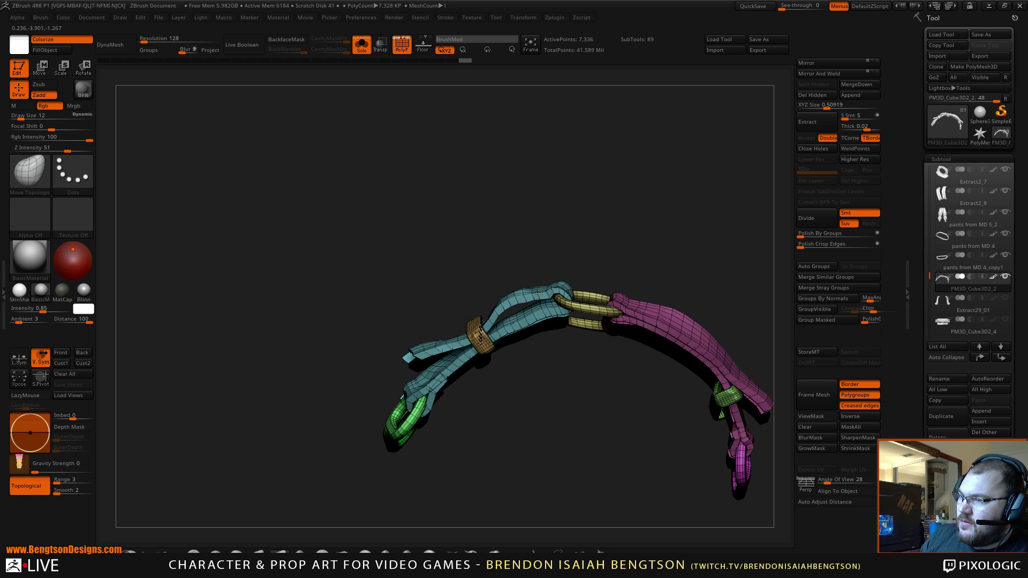
Step: Reshape the teal strap and its loose end beyond the tan loop with Move Topological at draw size 23
mouse_move(595, 241)
alt+mouse_down()
mouse_move(593, 271)
mouse_move(619, 223)
mouse_move(661, 214)
mouse_move(623, 260)
alt+mouse_up()
key(space)
drag(617, 301, 630, 317)
mouse_move(691, 288)
mouse_down()
mouse_move(594, 276)
mouse_move(534, 233)
mouse_up()
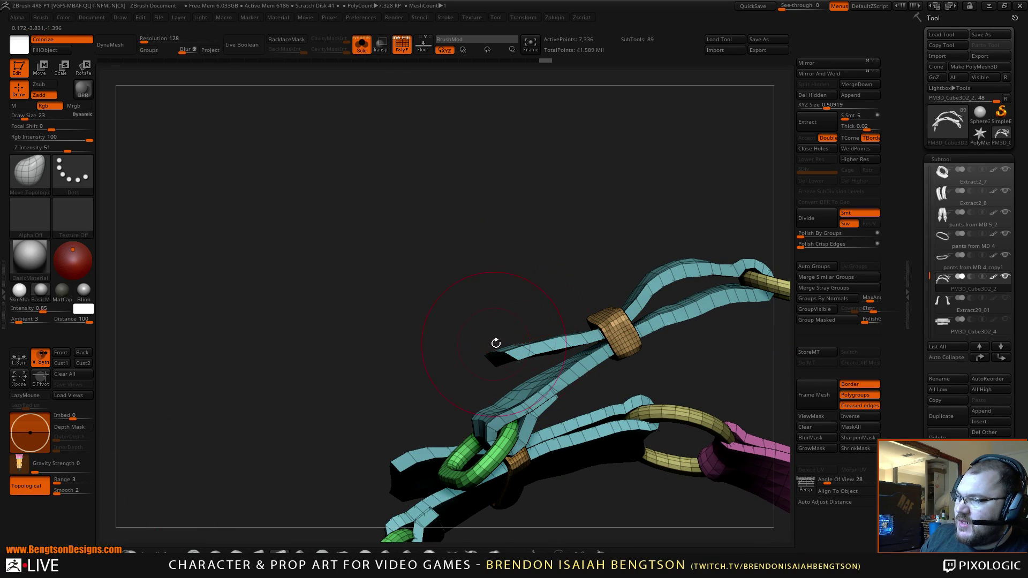
drag(554, 271, 538, 319)
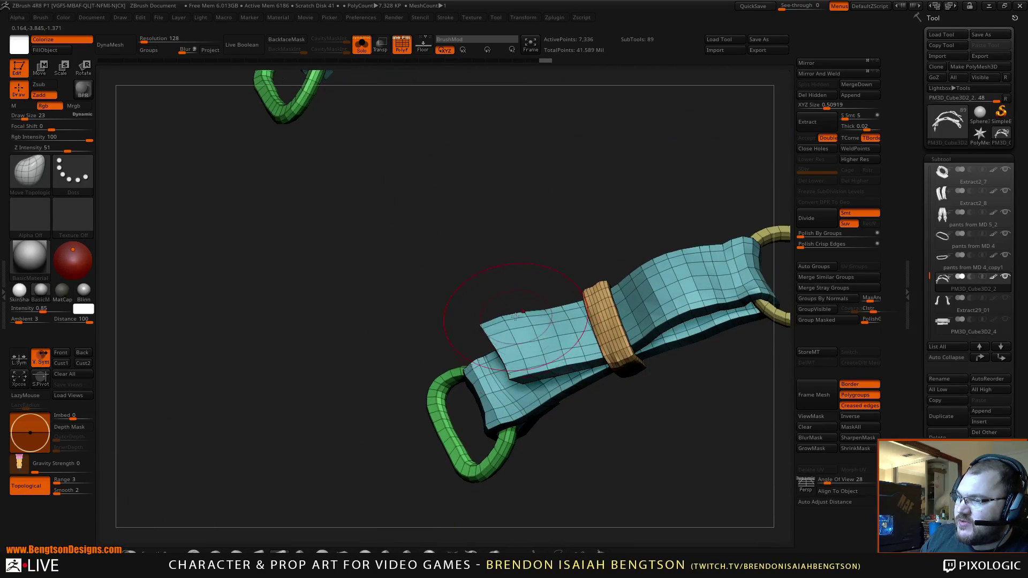
mouse_move(613, 449)
mouse_down()
mouse_move(596, 237)
mouse_move(574, 229)
mouse_move(612, 227)
mouse_move(501, 289)
mouse_move(484, 287)
mouse_up()
drag(467, 330, 467, 336)
drag(507, 234, 447, 283)
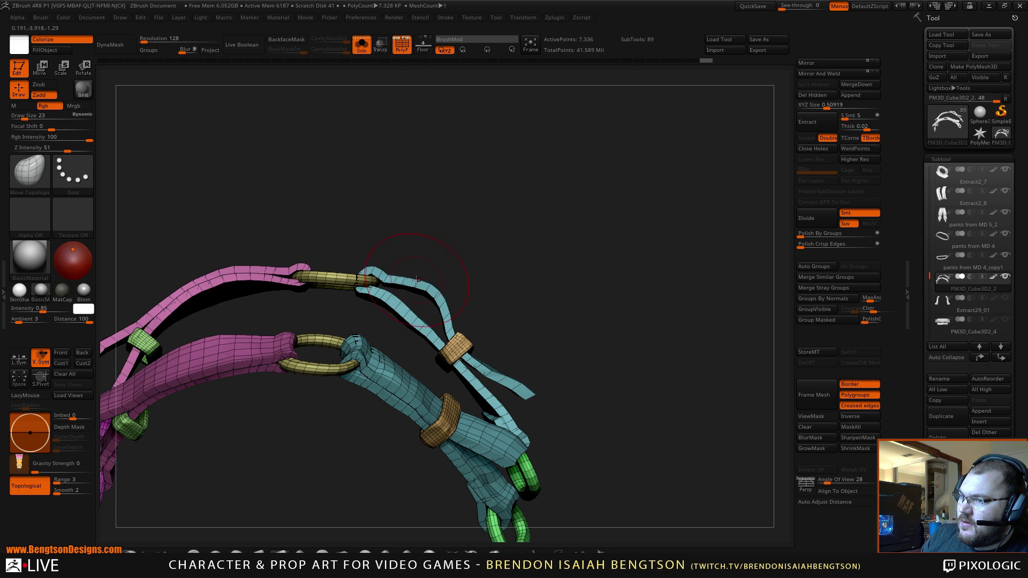
Step: Show the full figure again and adjust the teal strap's arch beside the neck at draw size 15
alt+drag(555, 303, 547, 275)
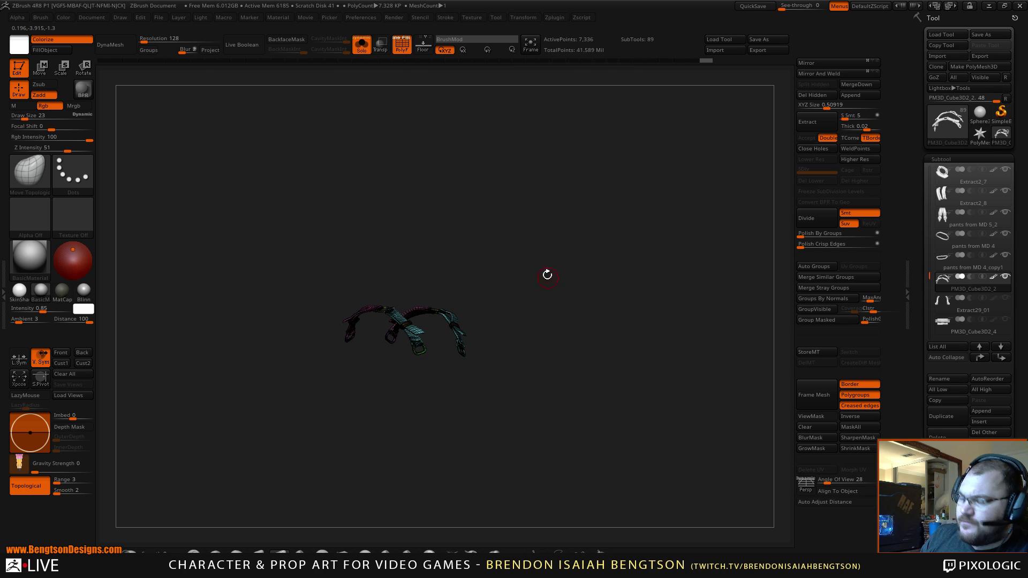
click(575, 307)
drag(578, 323, 523, 302)
alt+drag(569, 332, 578, 410)
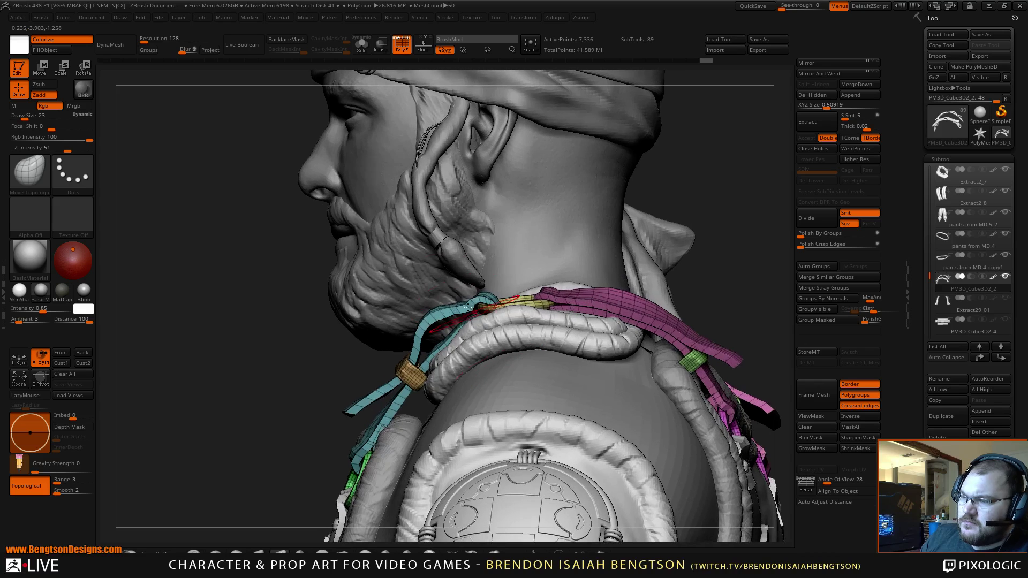
key(space)
drag(461, 299, 459, 300)
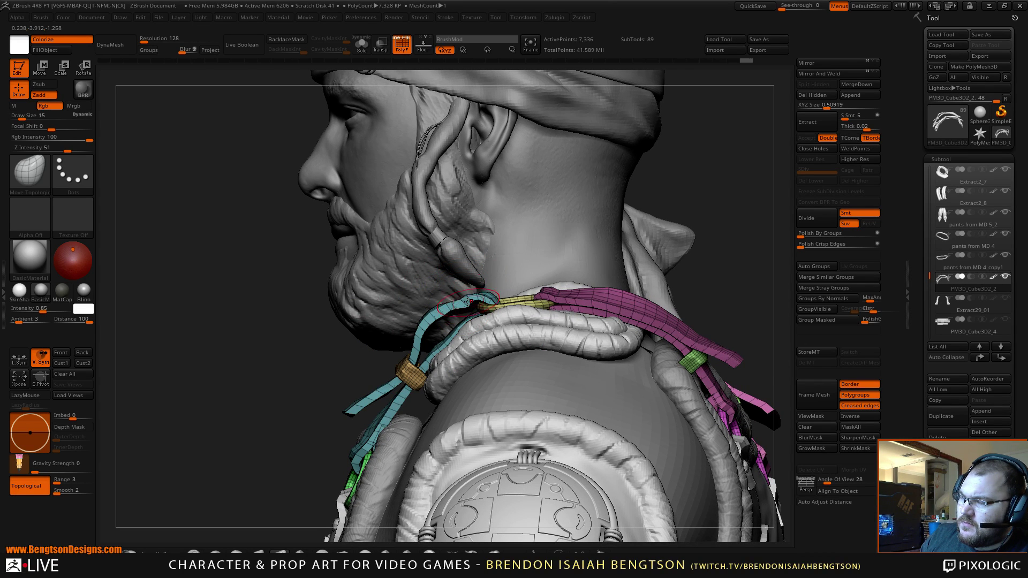
mouse_move(460, 278)
right_down()
mouse_move(482, 261)
mouse_move(471, 300)
right_up()
Step: Isolate the strap again and fine-tune the fold where it wraps the yellow ring at draw size 4
key(alt+s)
key(space)
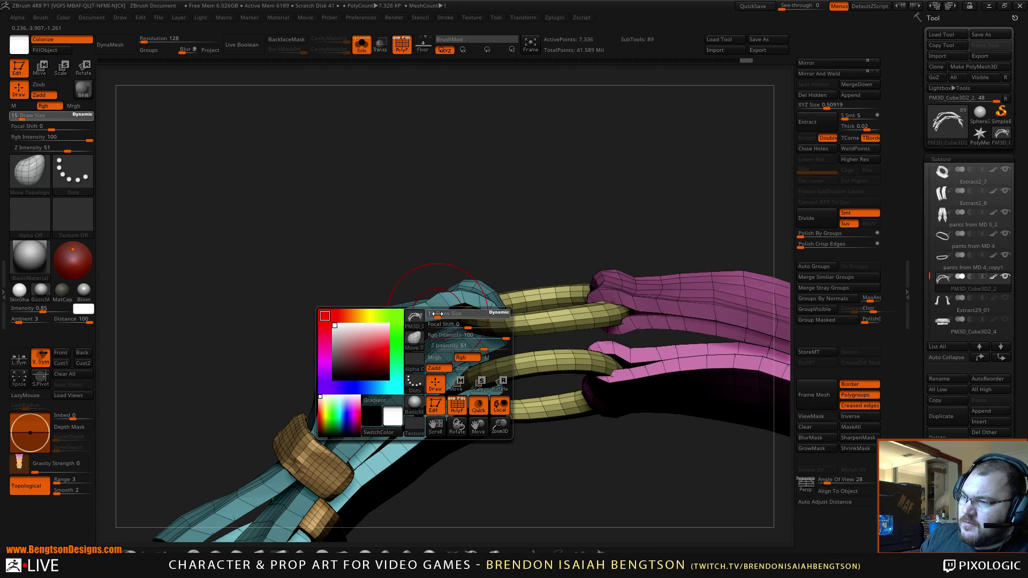
drag(434, 316, 430, 309)
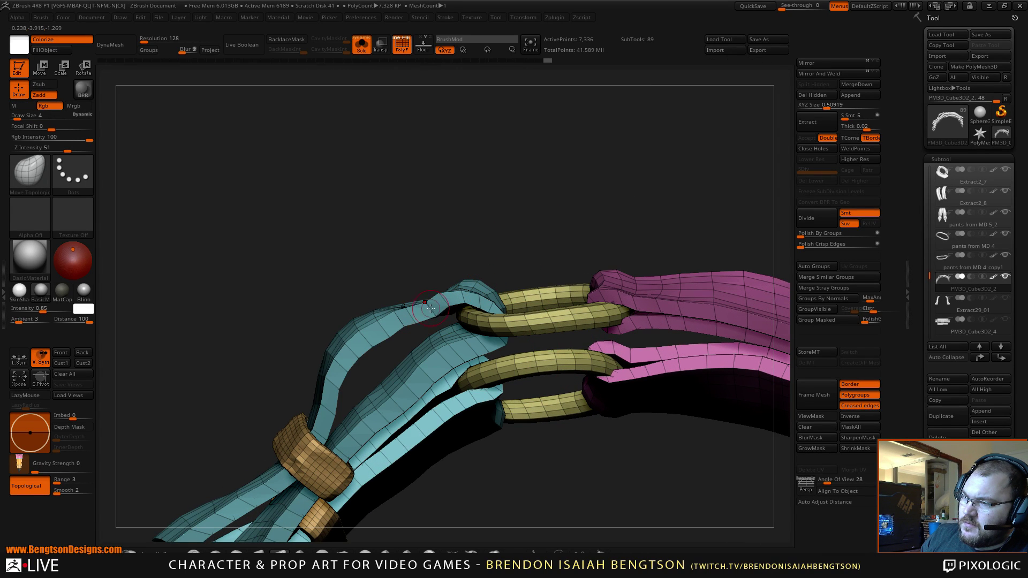
drag(449, 230, 463, 264)
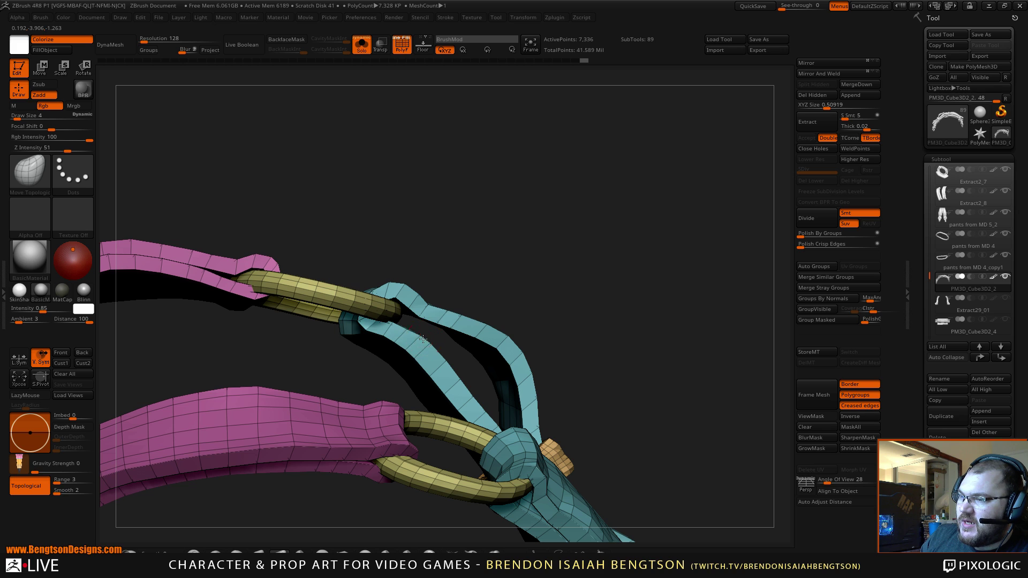
drag(486, 269, 491, 329)
alt+drag(634, 397, 603, 303)
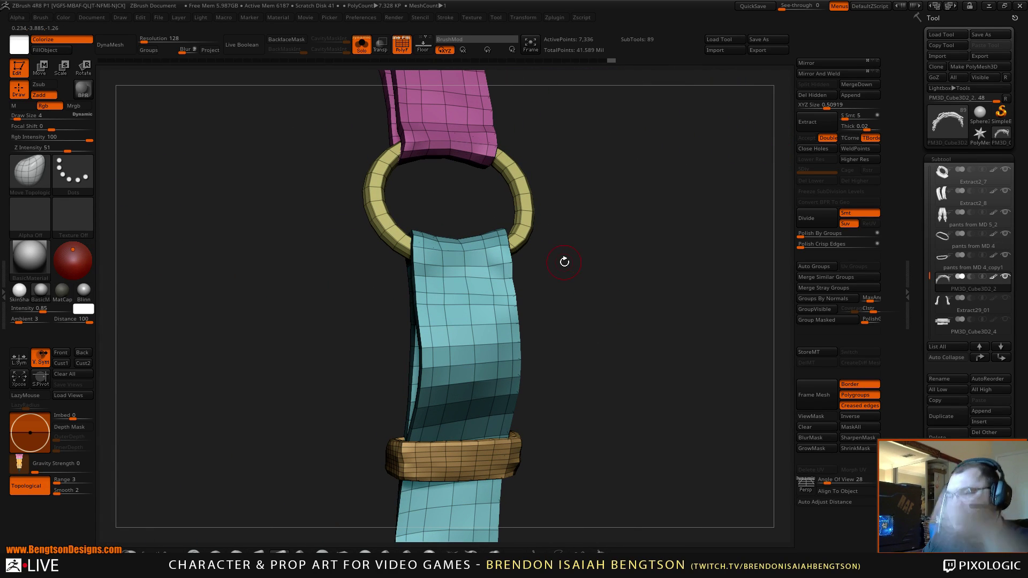
Step: Smooth out the upper teal strap's curve between the ring and the tan loop with draw size 11
key(s)
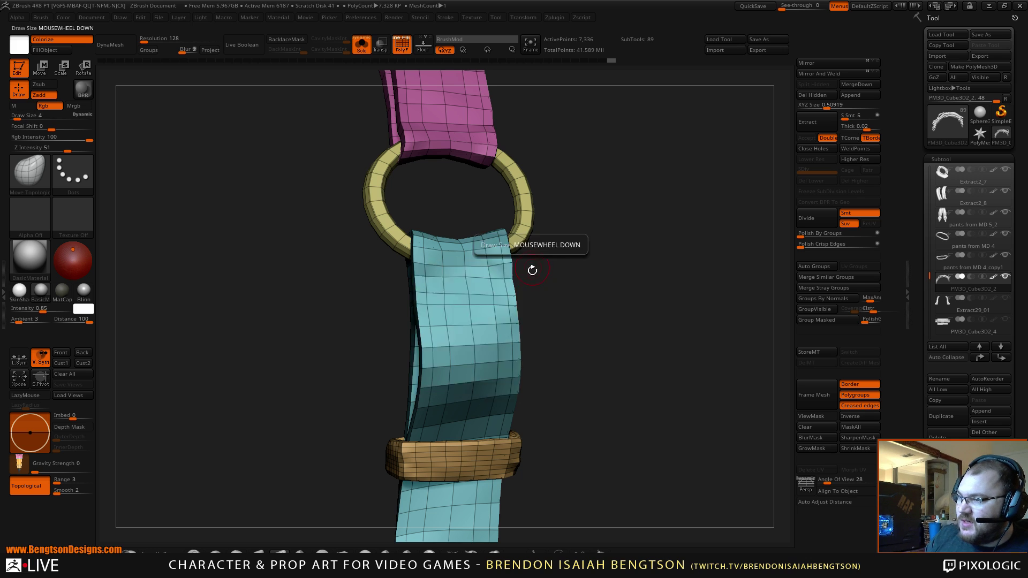
key(space)
mouse_move(604, 272)
mouse_down()
mouse_move(635, 236)
mouse_move(657, 259)
mouse_up()
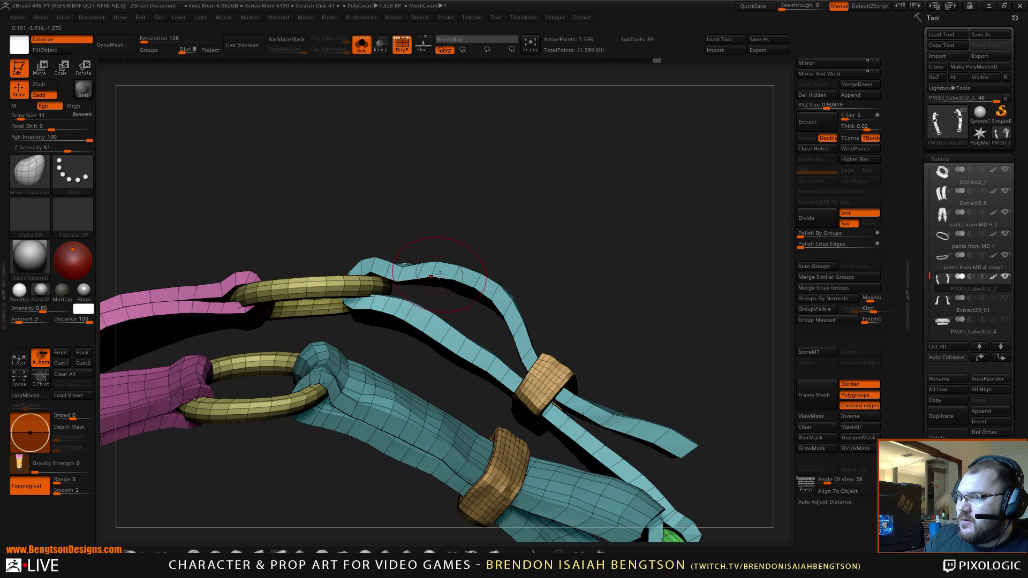
Step: Even out the dip in the upper teal strap beside the yellow ring with Move Topological at draw size 5
key(space)
drag(425, 271, 419, 269)
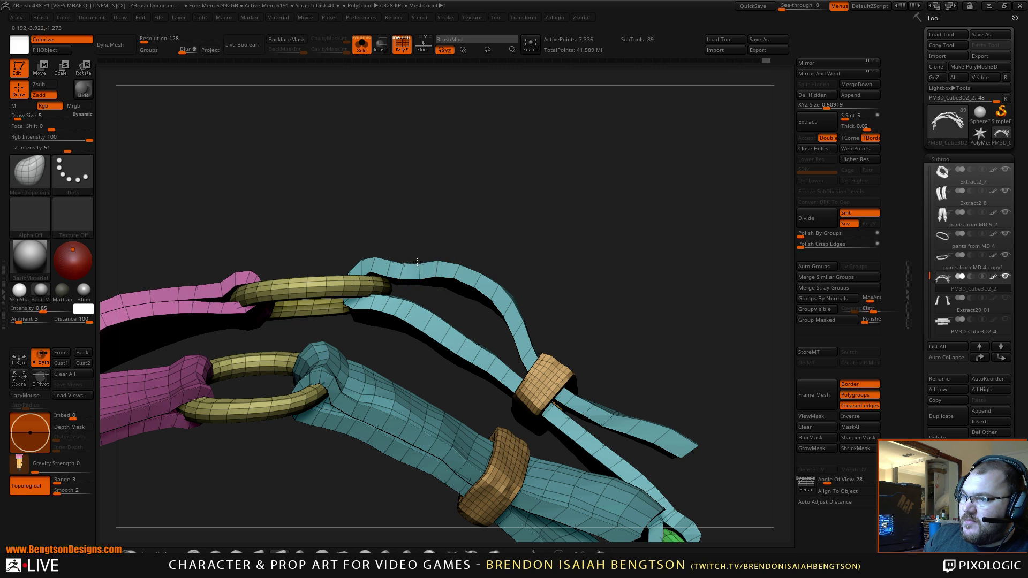
drag(521, 248, 502, 230)
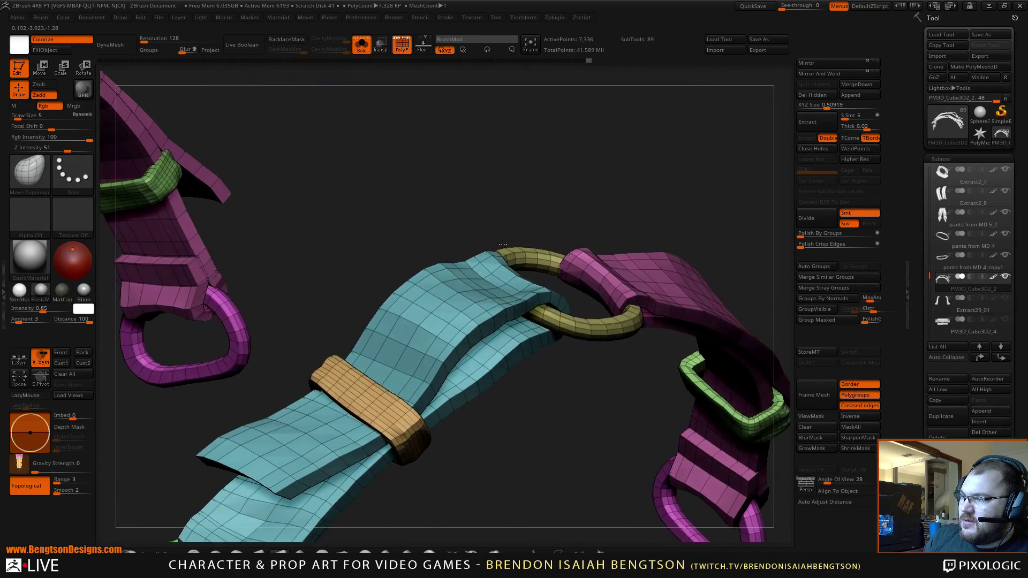
mouse_move(514, 179)
mouse_down()
mouse_move(501, 155)
mouse_move(521, 209)
mouse_move(493, 193)
mouse_move(475, 236)
mouse_move(503, 248)
mouse_up()
Step: Reshape the teal strap's raised arch between the yellow ring and the tan loop at draw size 17
key(space)
drag(475, 241, 481, 241)
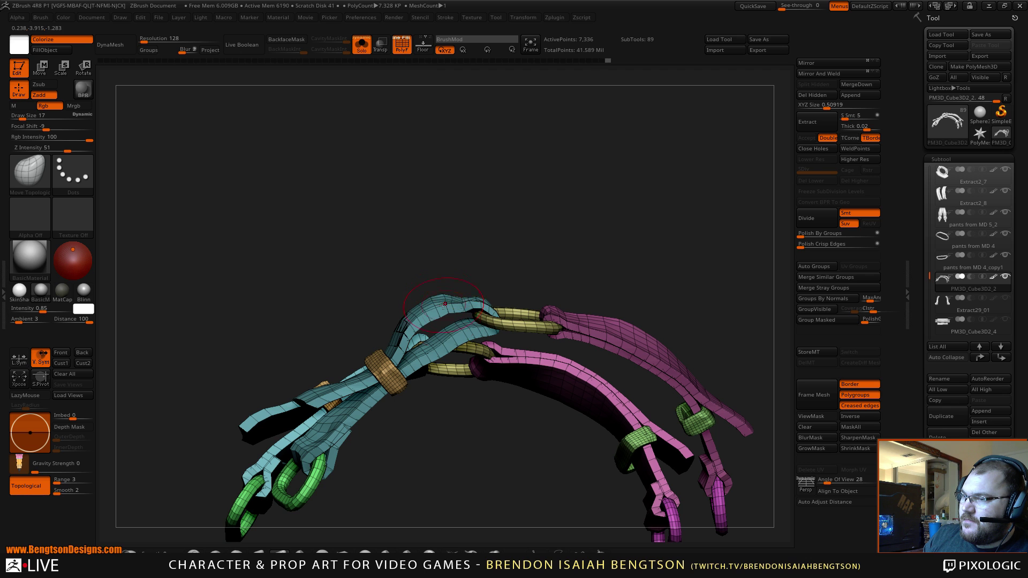
drag(406, 257, 451, 256)
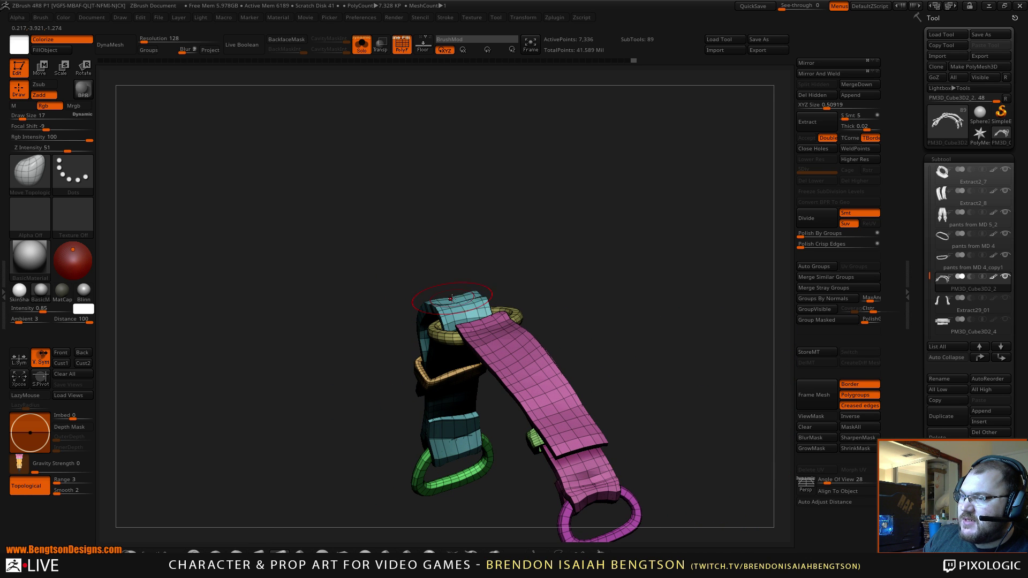
drag(453, 296, 509, 247)
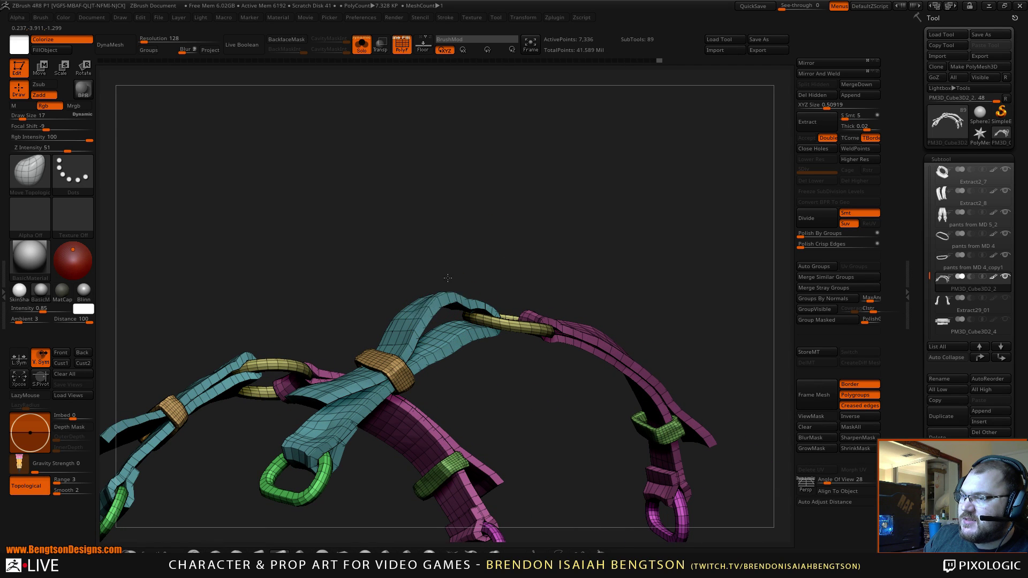
drag(487, 218, 486, 237)
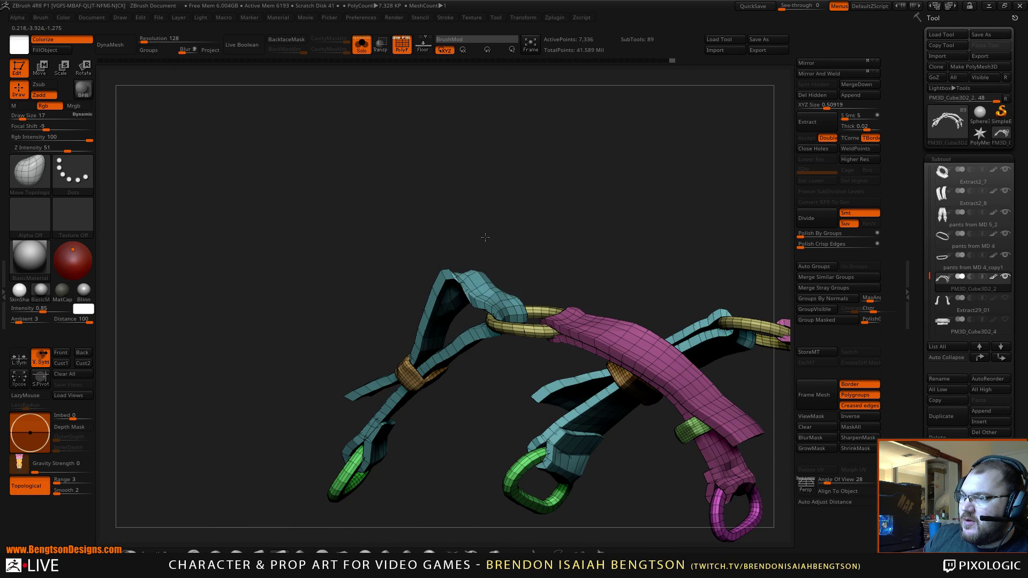
drag(488, 364, 461, 316)
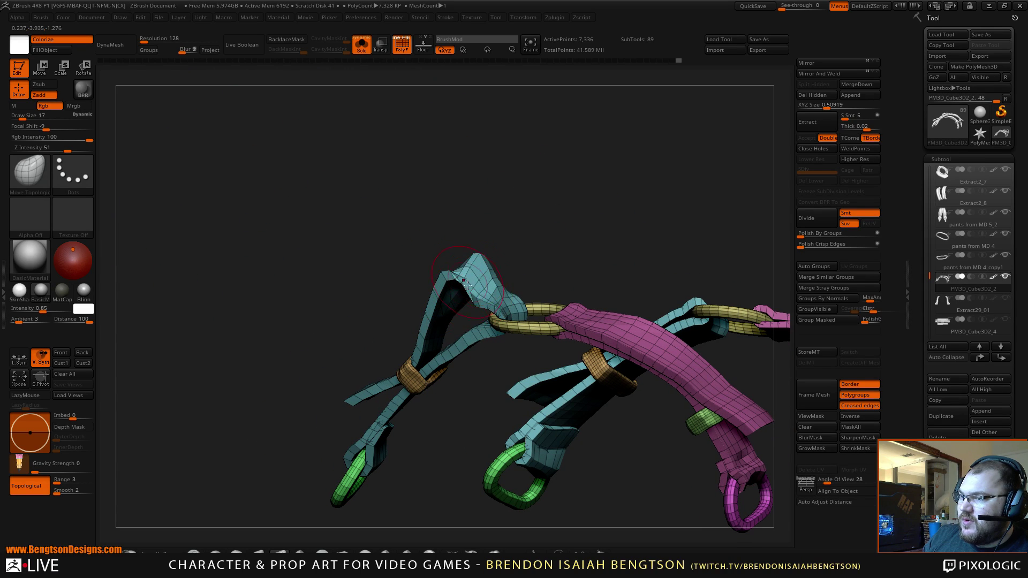
mouse_move(517, 218)
right_down()
mouse_move(543, 224)
mouse_move(471, 293)
right_up()
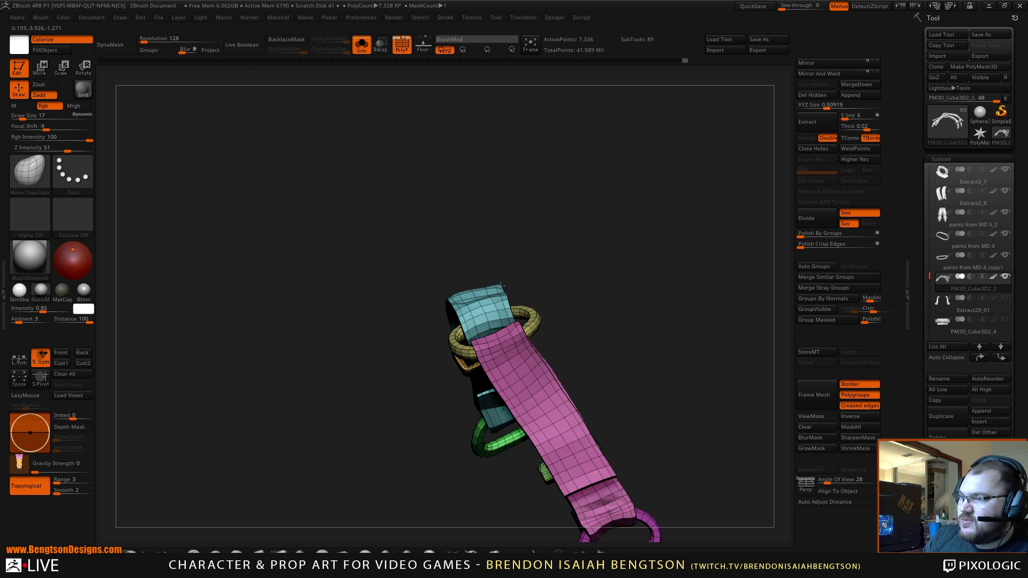
mouse_move(481, 286)
right_down()
mouse_move(535, 236)
mouse_move(479, 298)
mouse_move(509, 257)
mouse_move(500, 250)
right_up()
Step: Turn off Rgb and refine the teal strap's arch and its fold over the yellow ring at draw size 5
key(space)
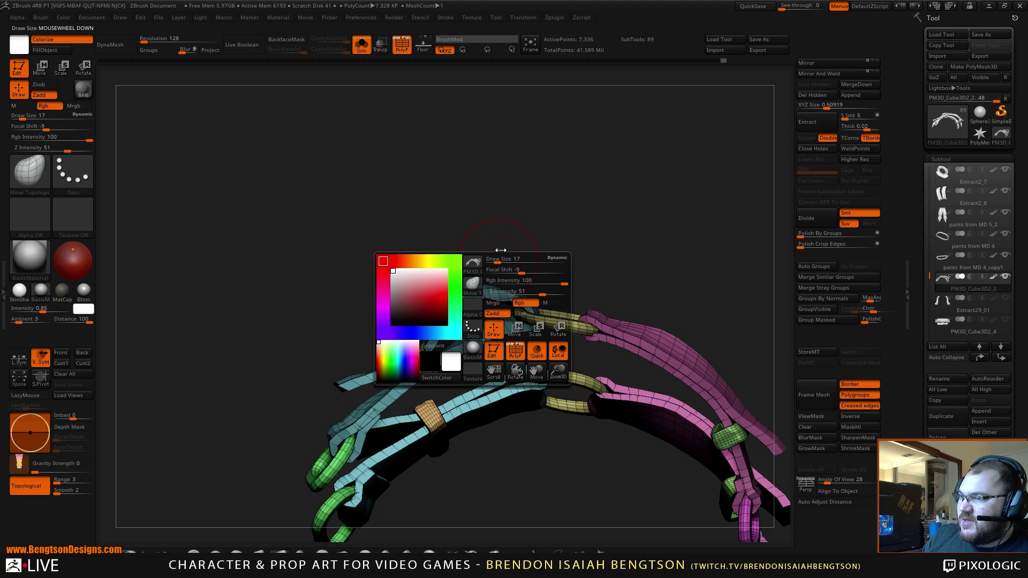
drag(499, 260, 497, 261)
click(521, 303)
right_drag(536, 241, 509, 297)
key(space)
drag(491, 289, 486, 287)
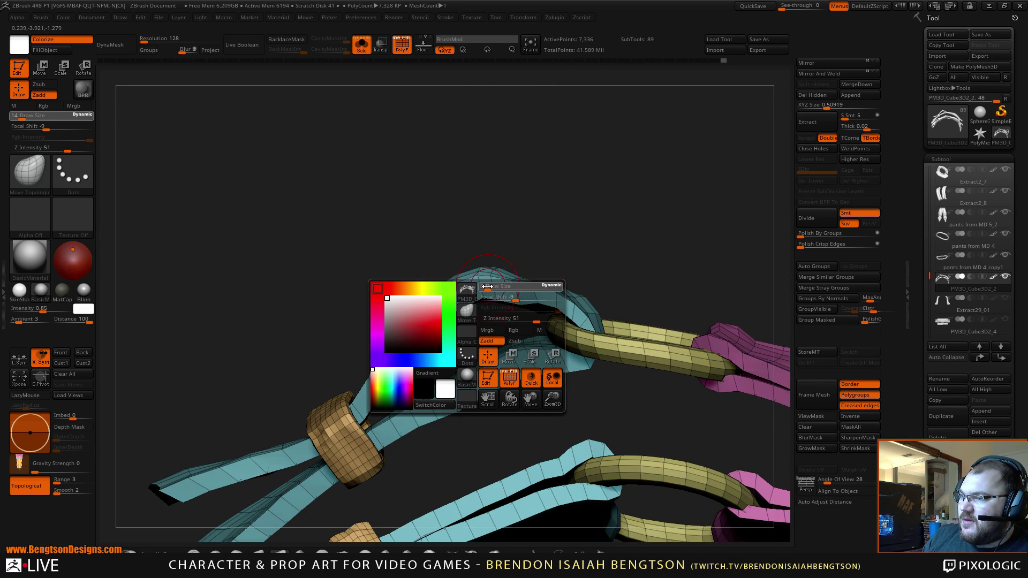
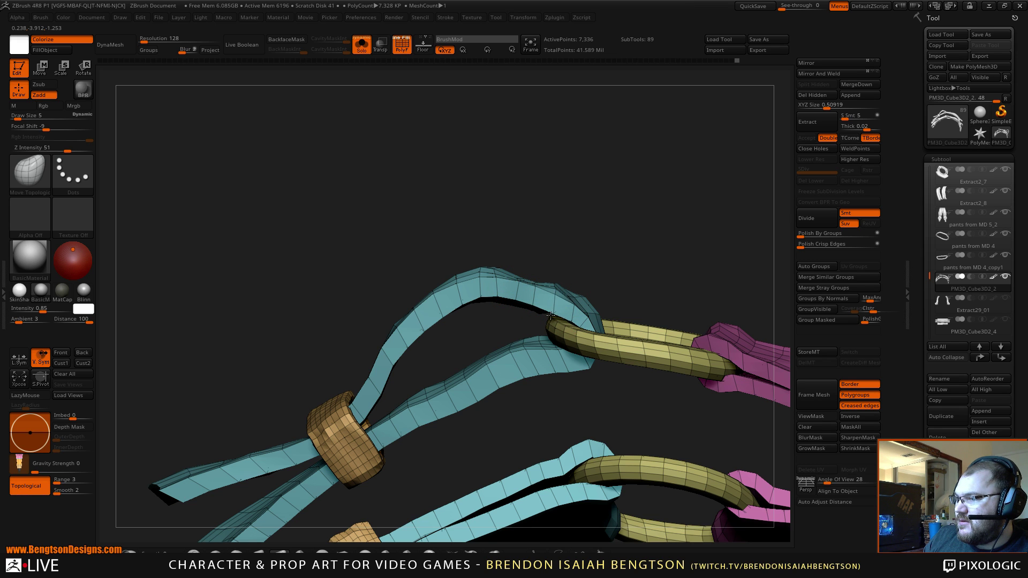
drag(547, 309, 423, 290)
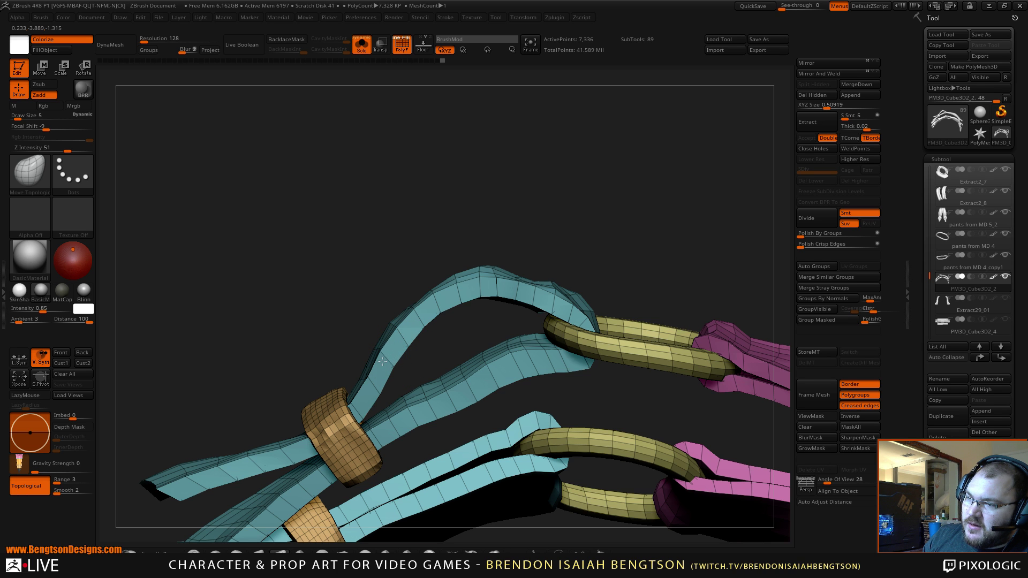
Step: Switch to the ZModeler brush and delete complete edge loops crossing the teal strap's loose end beyond the tan loop
drag(247, 279, 353, 243)
mouse_move(514, 246)
mouse_down()
mouse_move(583, 284)
mouse_move(605, 332)
mouse_up()
drag(508, 243, 478, 288)
drag(279, 316, 399, 309)
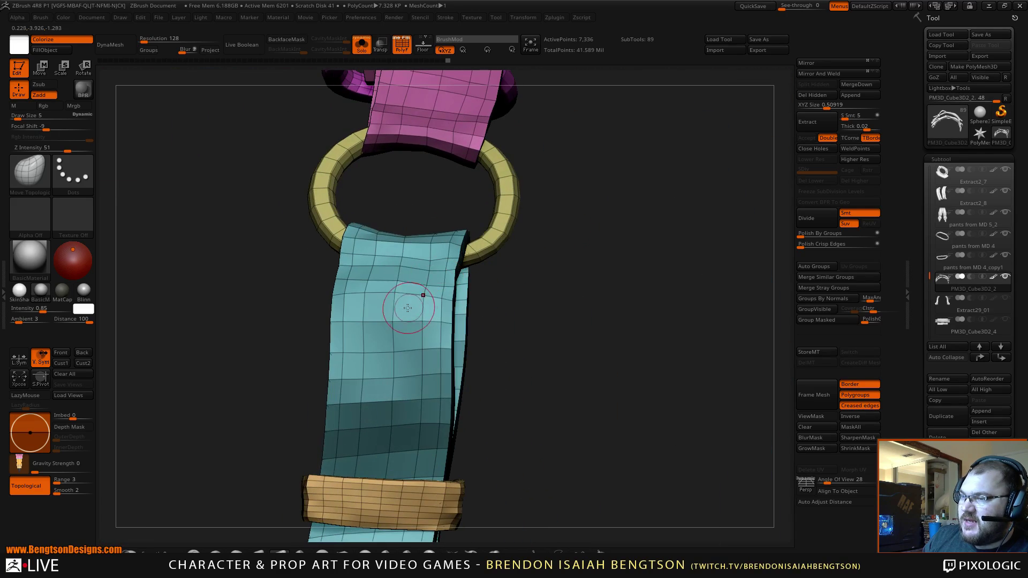
drag(549, 326, 546, 448)
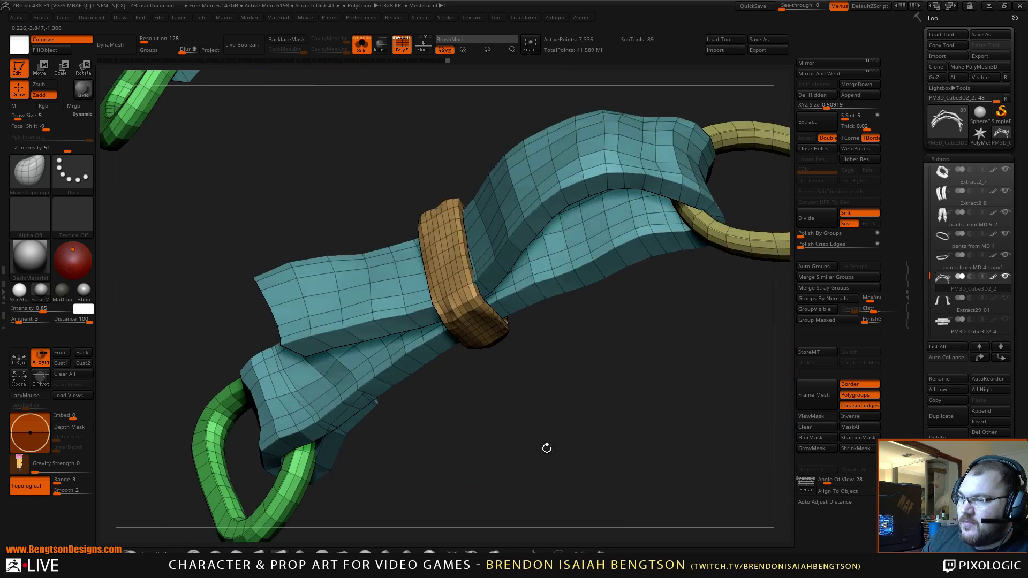
click(345, 551)
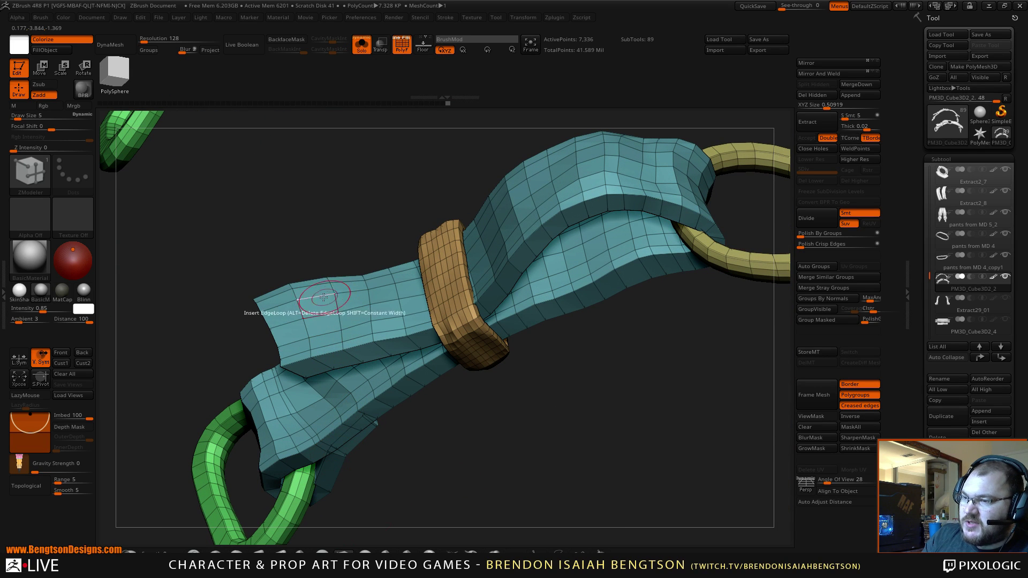
key(space)
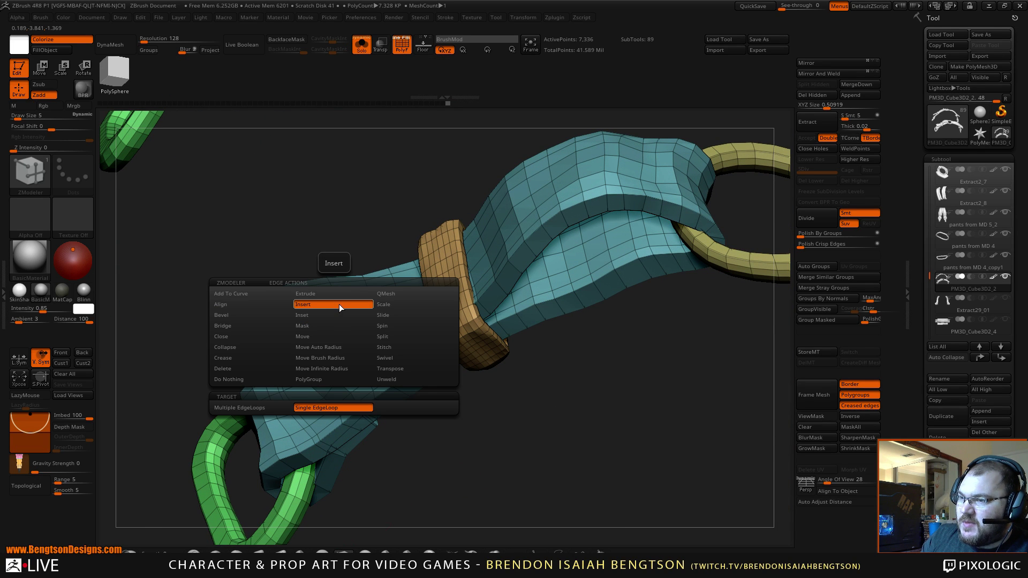
click(246, 369)
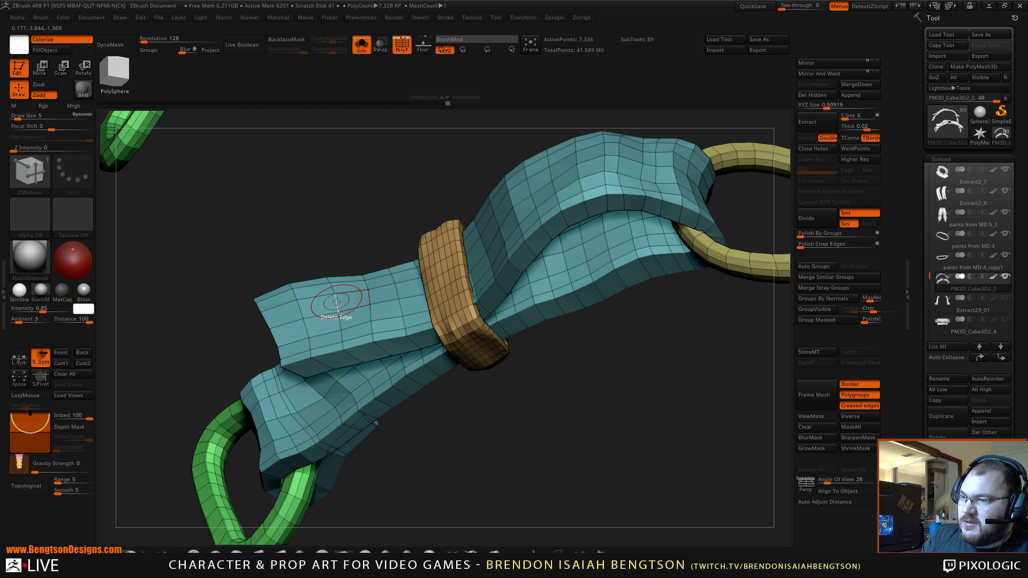
key(space)
click(333, 408)
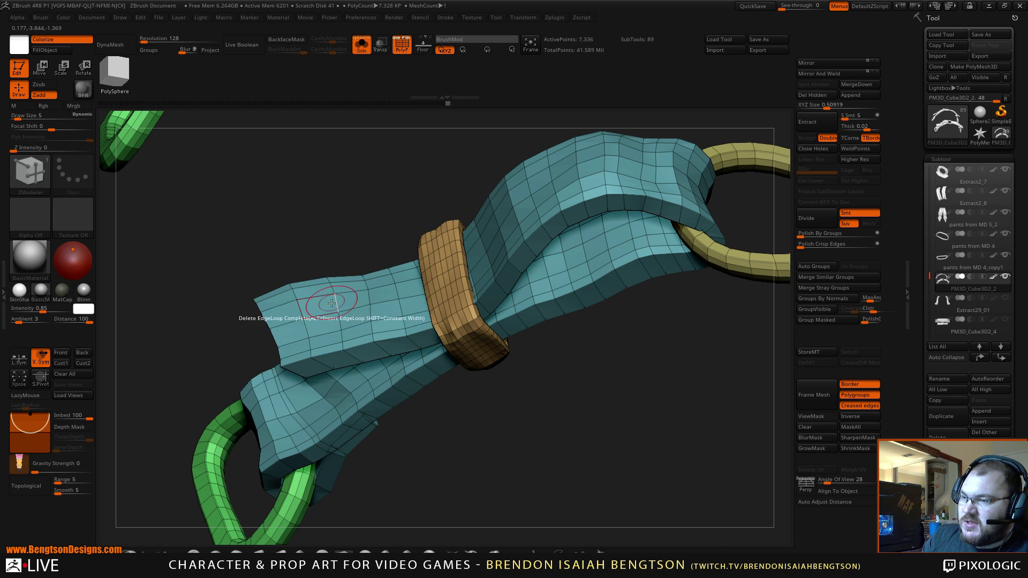
click(336, 301)
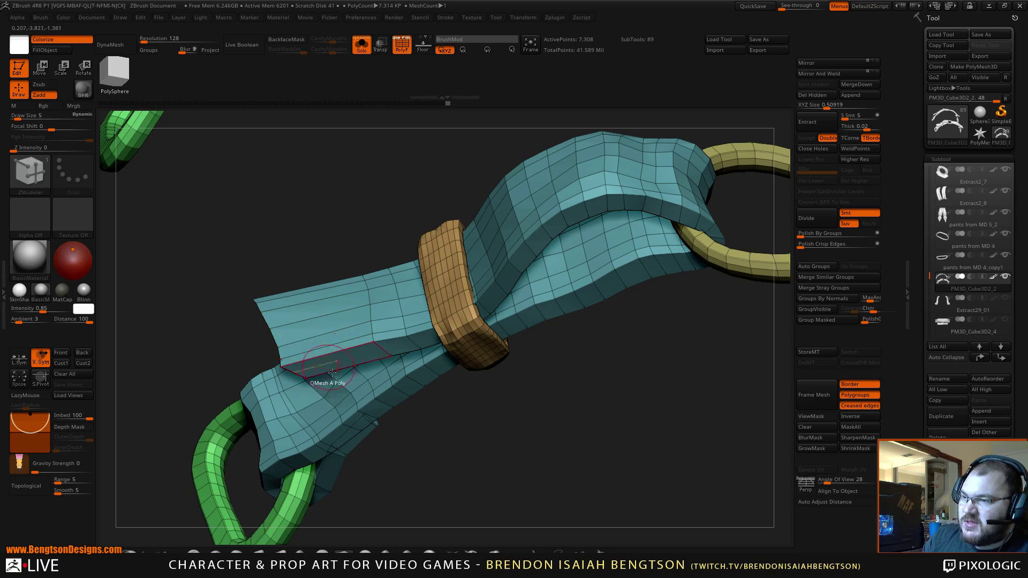
Step: Set ZModeler's polygon action to Delete with A Single Poly and remove top faces at the strap's loose tip, undoing one unwanted deletion
drag(476, 469, 436, 385)
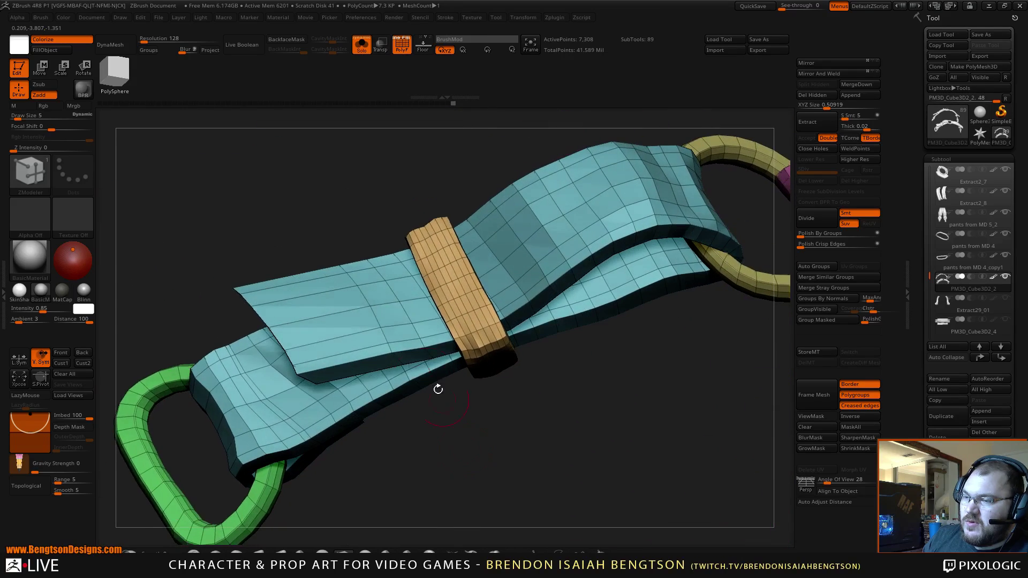
key(space)
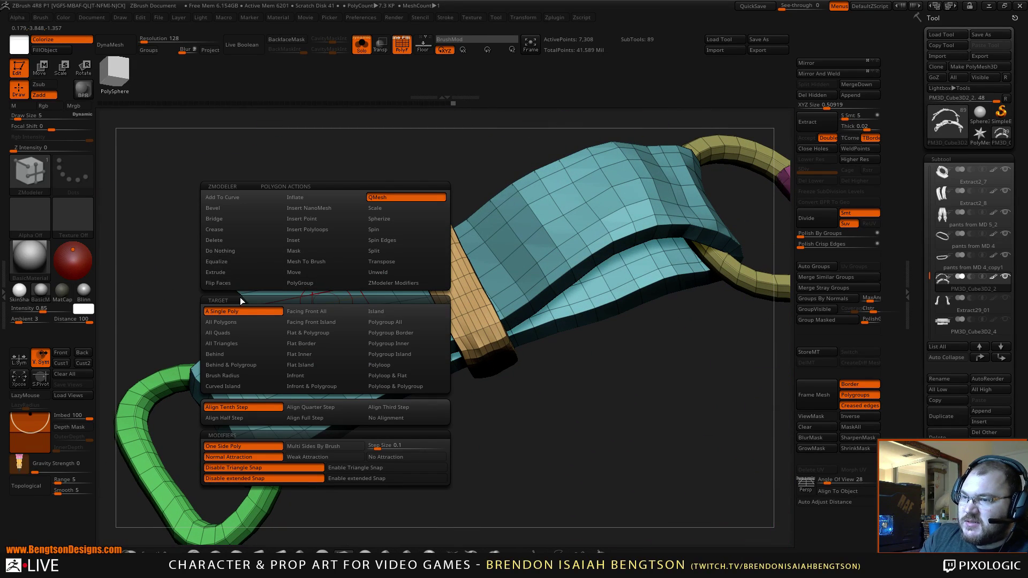
click(236, 241)
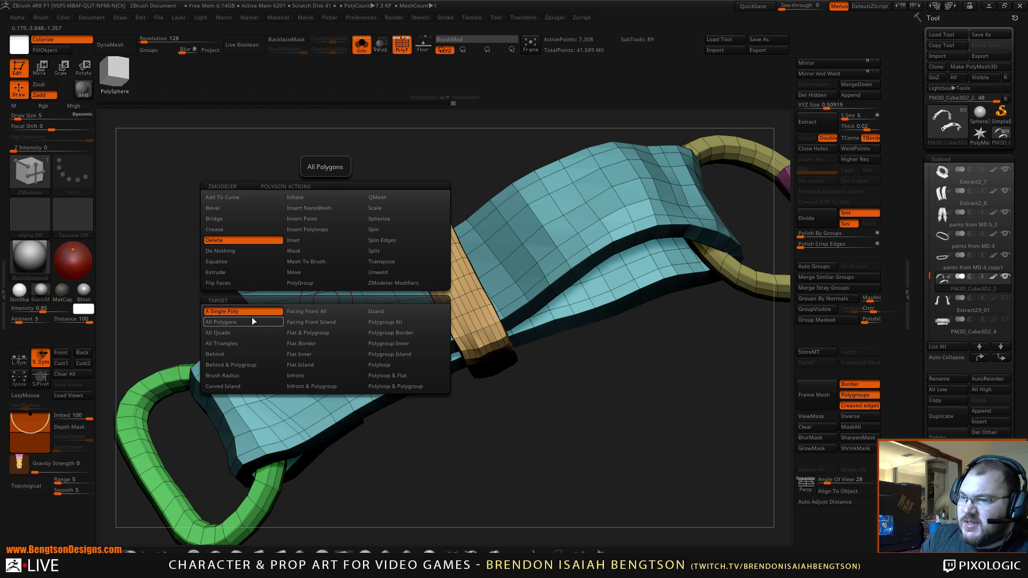
click(308, 302)
click(315, 287)
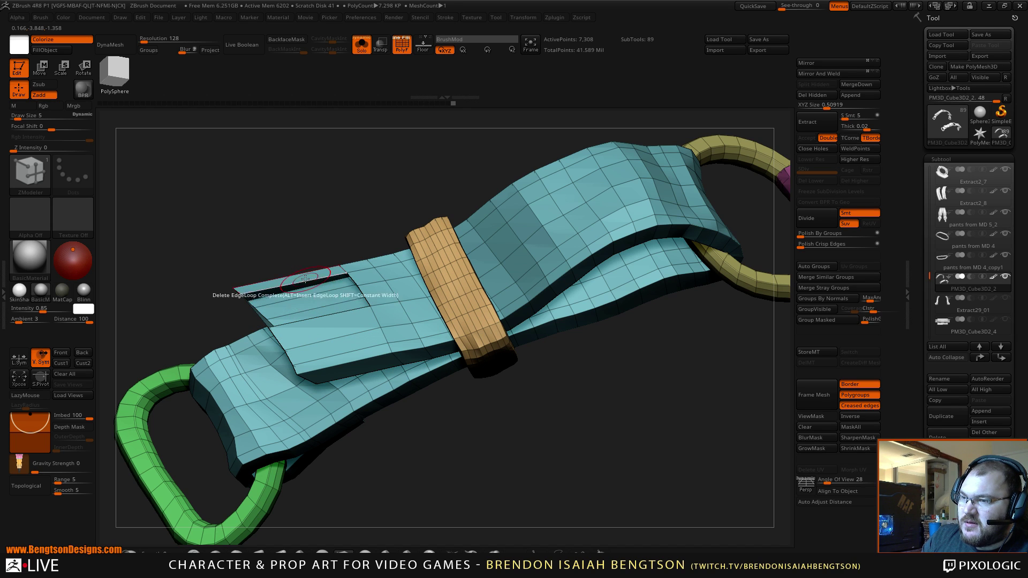
click(305, 280)
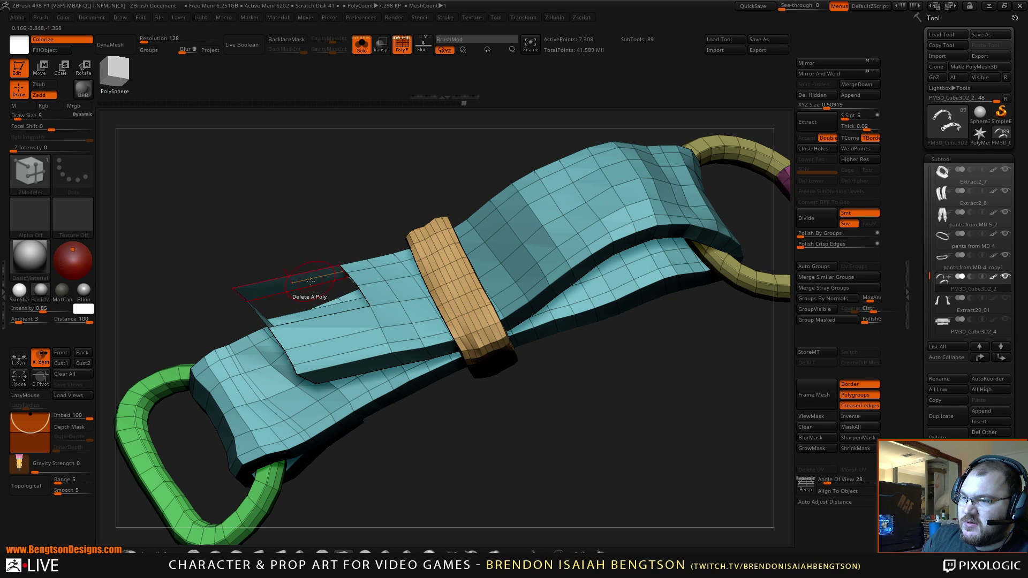
click(325, 326)
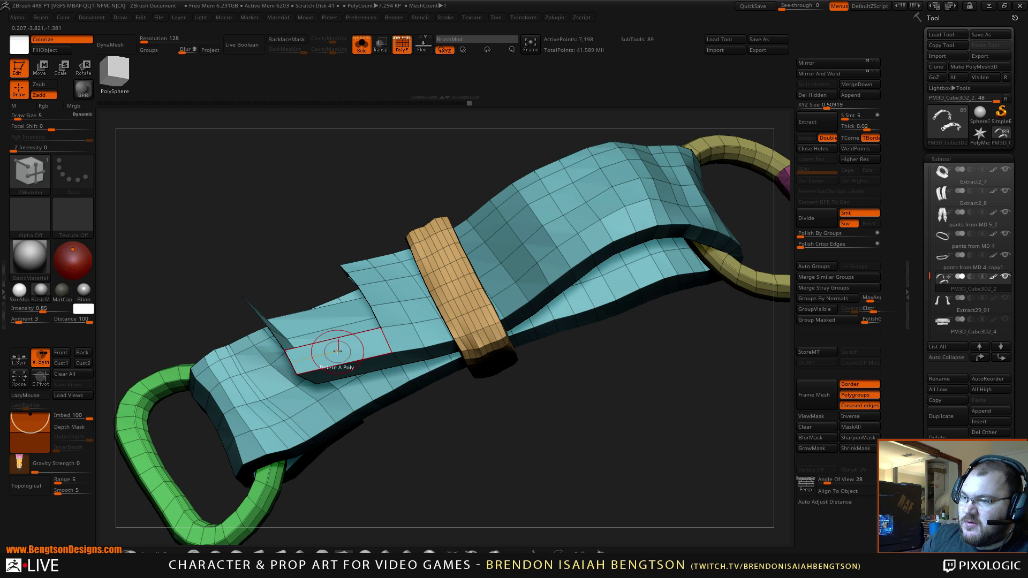
key(ctrl+z)
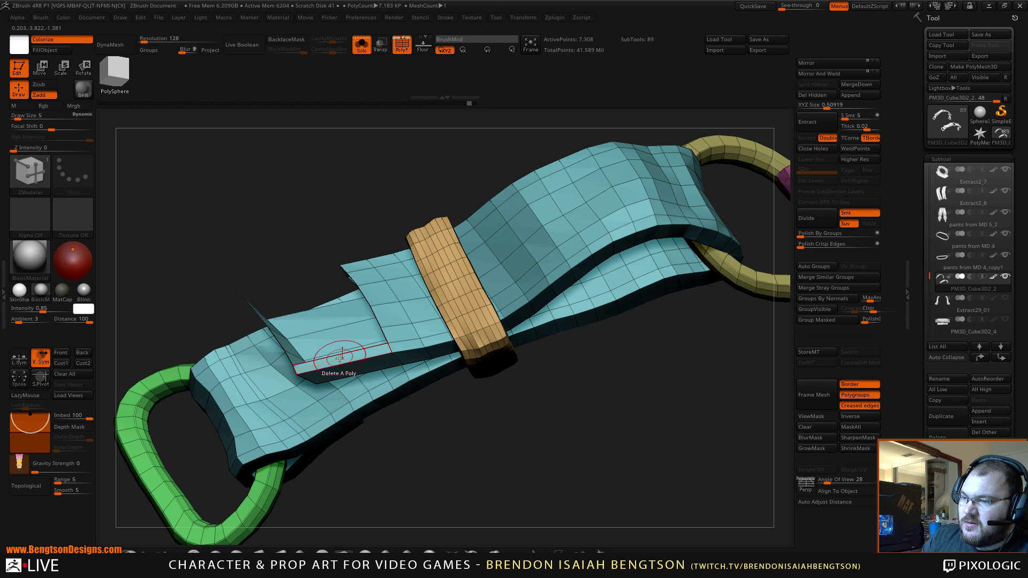
Step: Delete the remaining side and end-cap polygons of the loose tip to shorten the teal strap
drag(292, 244, 329, 252)
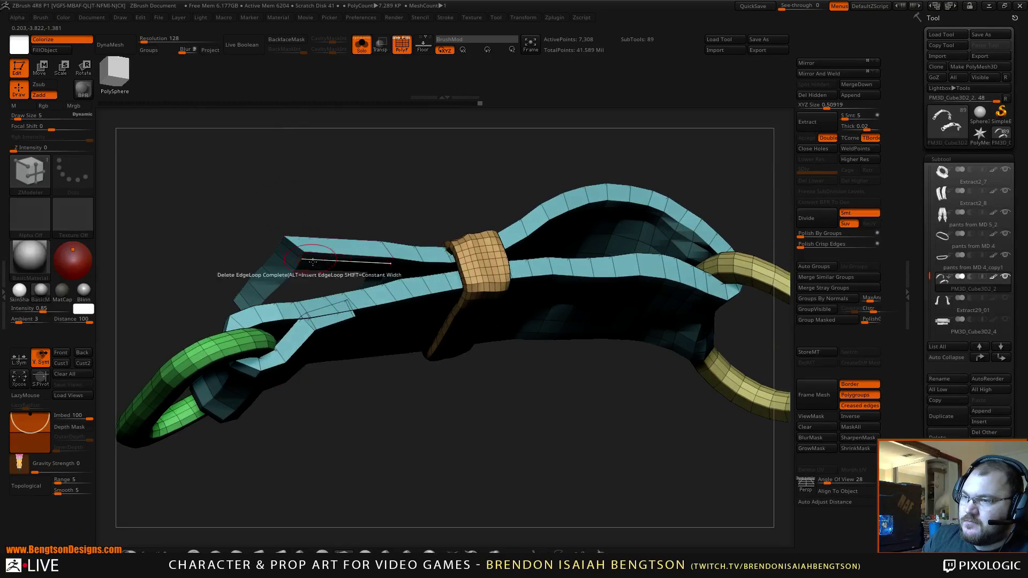
click(329, 251)
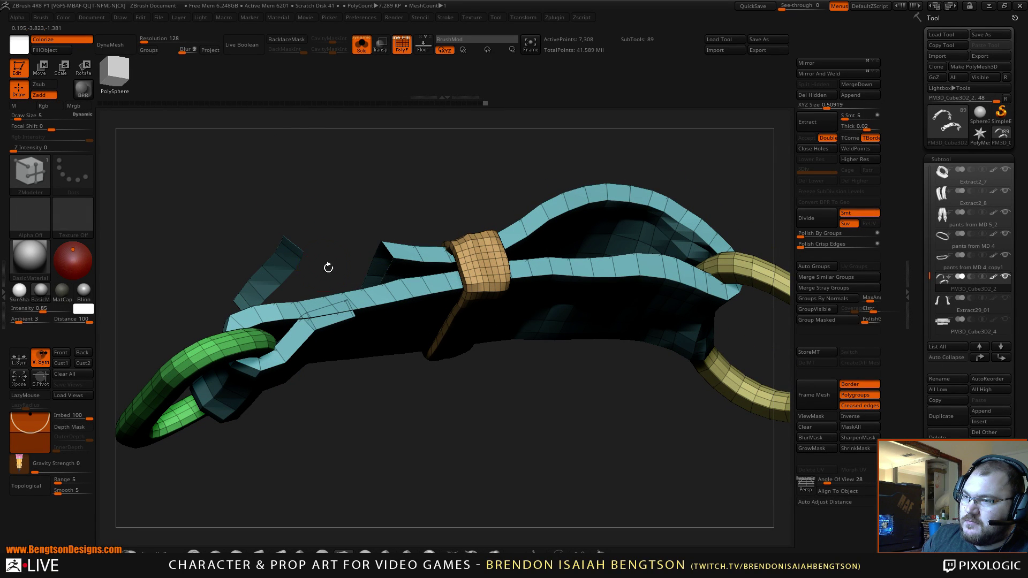
click(294, 250)
click(280, 261)
click(266, 274)
click(251, 289)
click(239, 301)
drag(238, 292, 316, 328)
Step: Isolate the teal strap polygroup and set the draw size to 2 for working on its open end
alt+drag(471, 413, 533, 446)
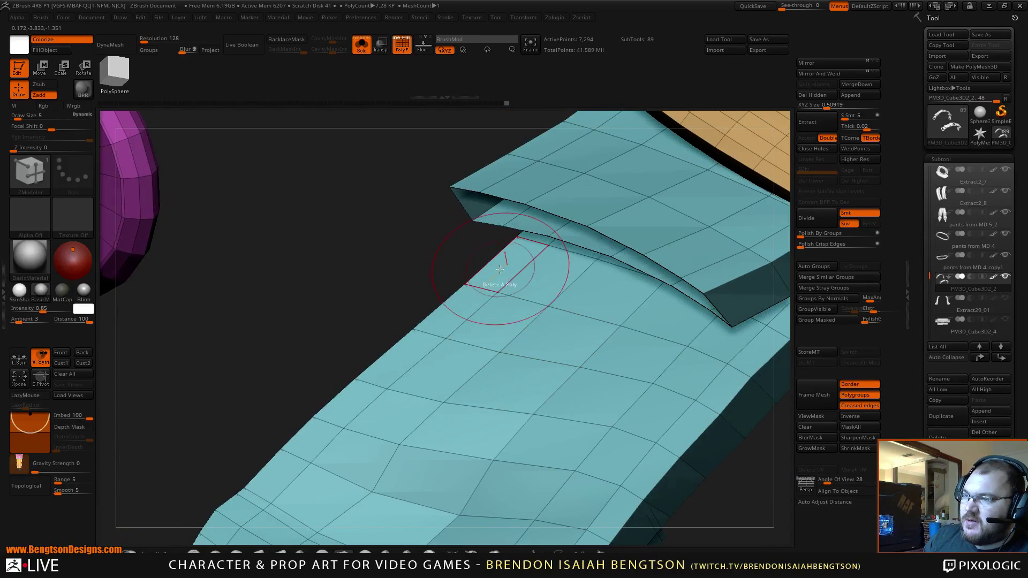
ctrl+shift+click(591, 377)
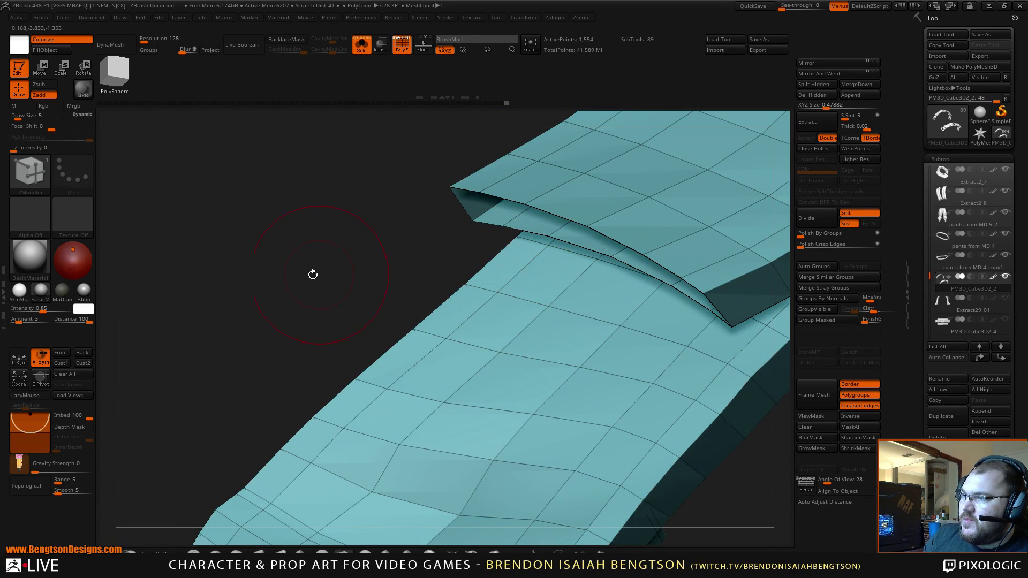
alt+drag(313, 275, 211, 428)
key(space)
drag(333, 300, 329, 299)
mouse_move(344, 260)
mouse_down()
mouse_move(264, 248)
mouse_move(280, 229)
mouse_move(236, 264)
mouse_move(279, 237)
mouse_move(251, 260)
mouse_up()
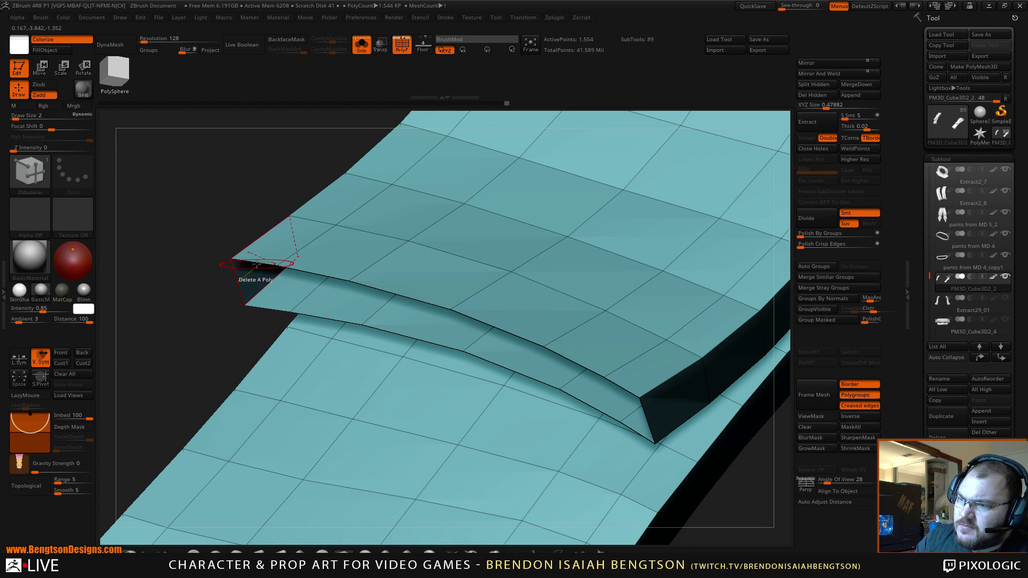
Step: Set ZModeler's edge action to Bridge with Two Edges and bridge the first three upper and lower edge pairs across the strap's open end
key(space)
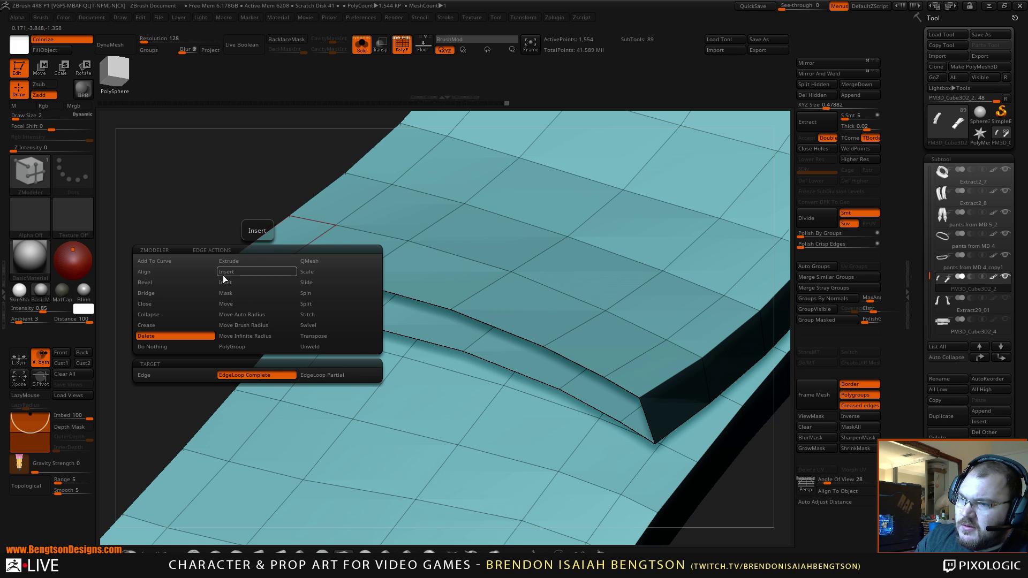
click(176, 293)
click(201, 378)
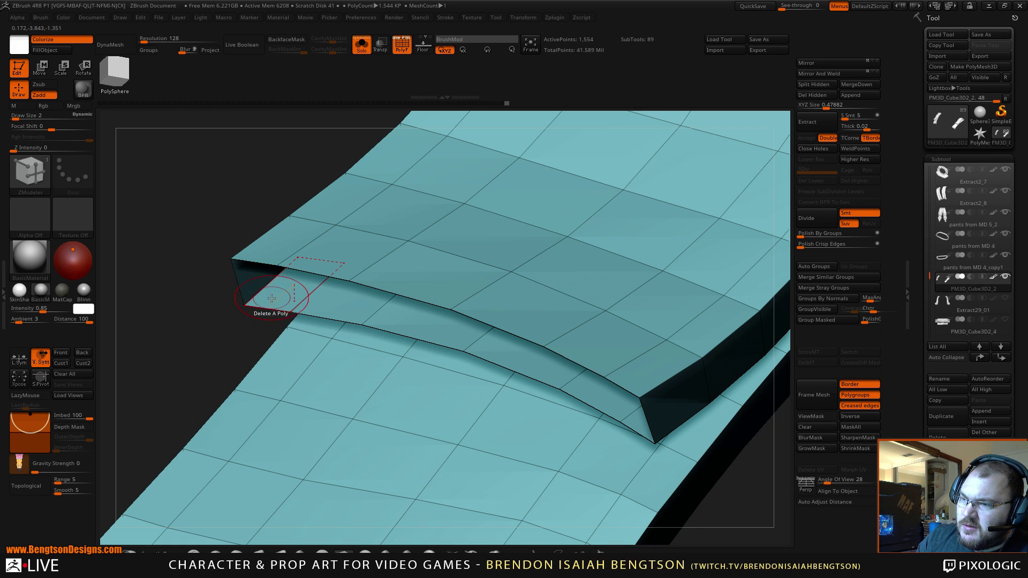
click(292, 311)
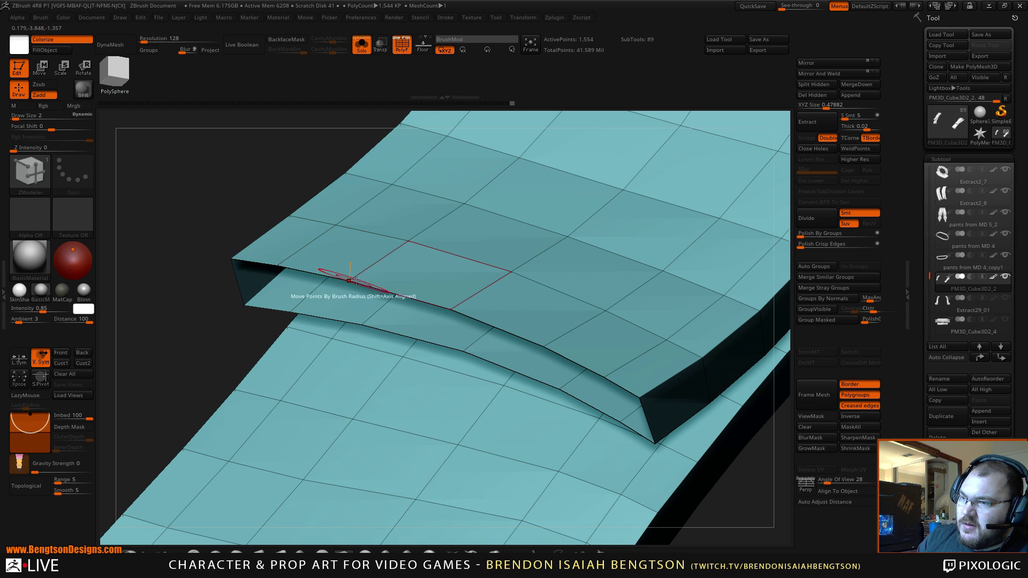
click(409, 296)
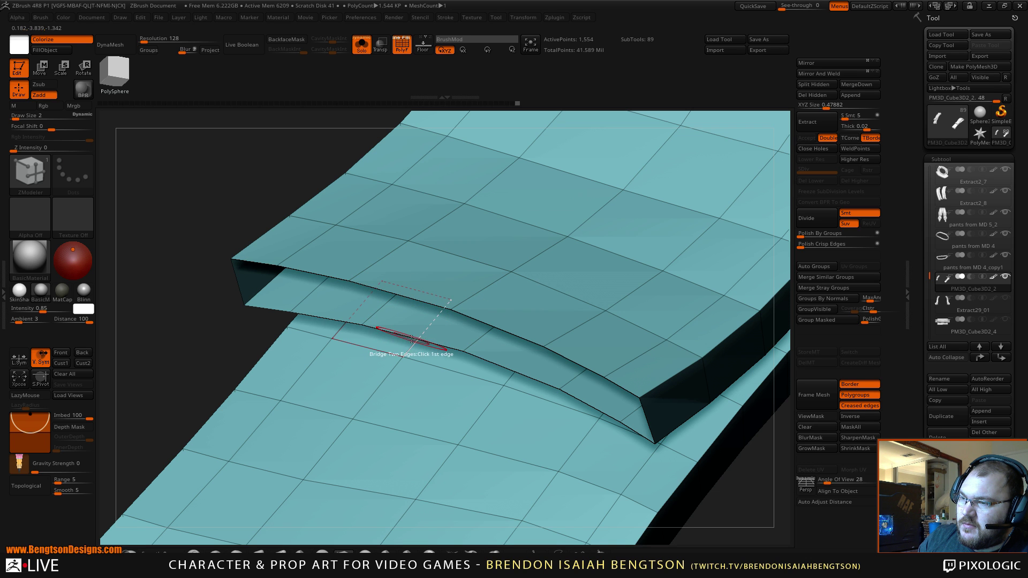
drag(236, 289, 258, 376)
ctrl+shift+click(230, 267)
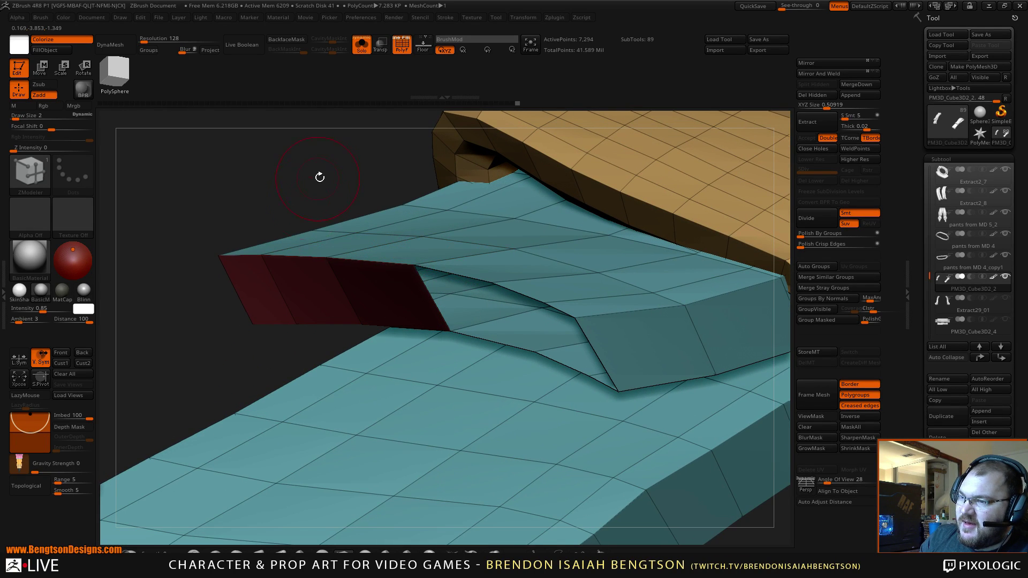
Step: Bridge the remaining upper and lower edge pairs to close the teal strap's open end completely
drag(319, 177, 347, 206)
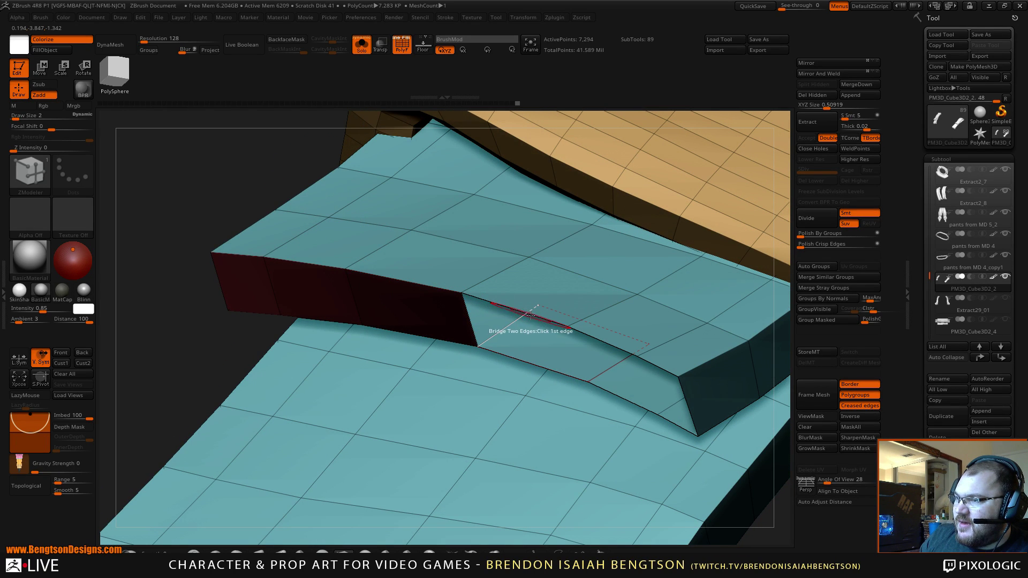
ctrl+shift+click(529, 350)
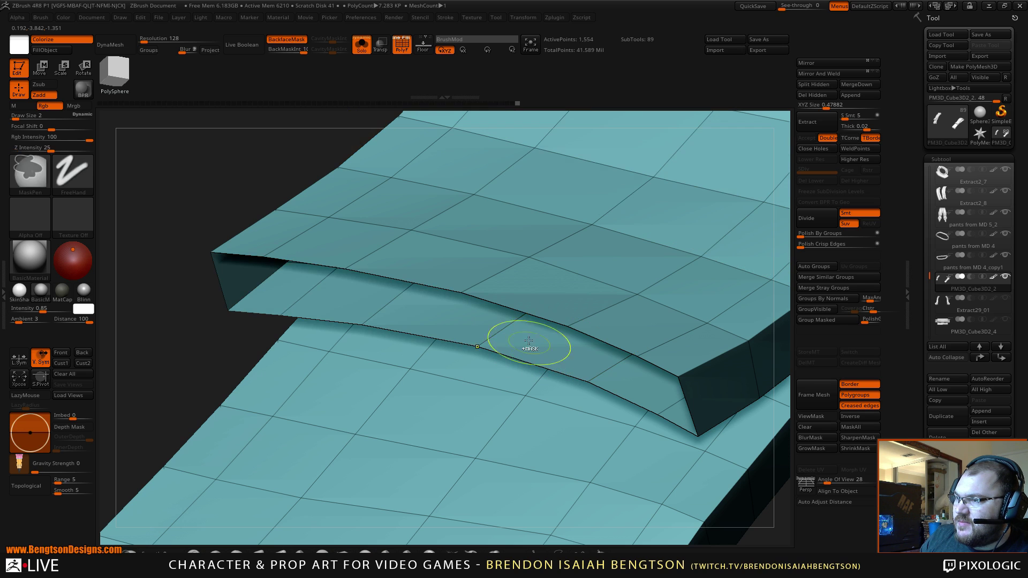
click(531, 315)
ctrl+shift+click(531, 332)
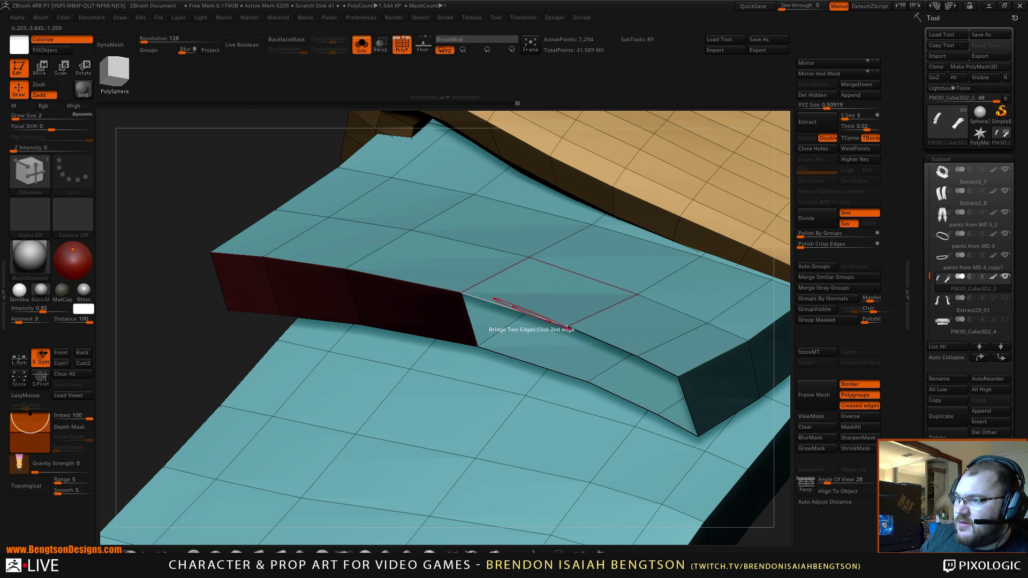
ctrl+shift+click(534, 328)
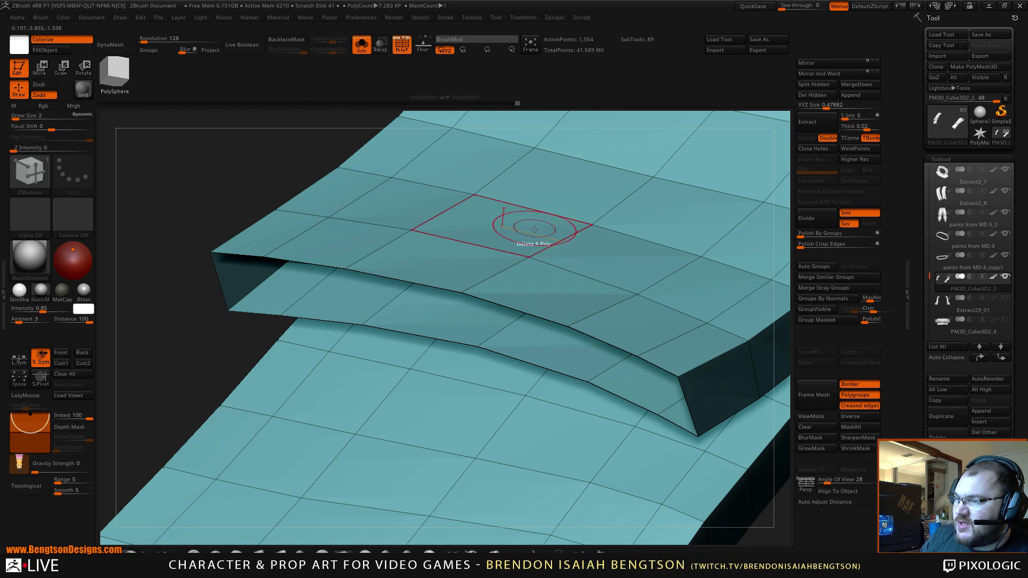
ctrl+shift+click(532, 245)
mouse_move(540, 250)
alt+right_down()
mouse_move(499, 222)
mouse_move(499, 263)
alt+right_up()
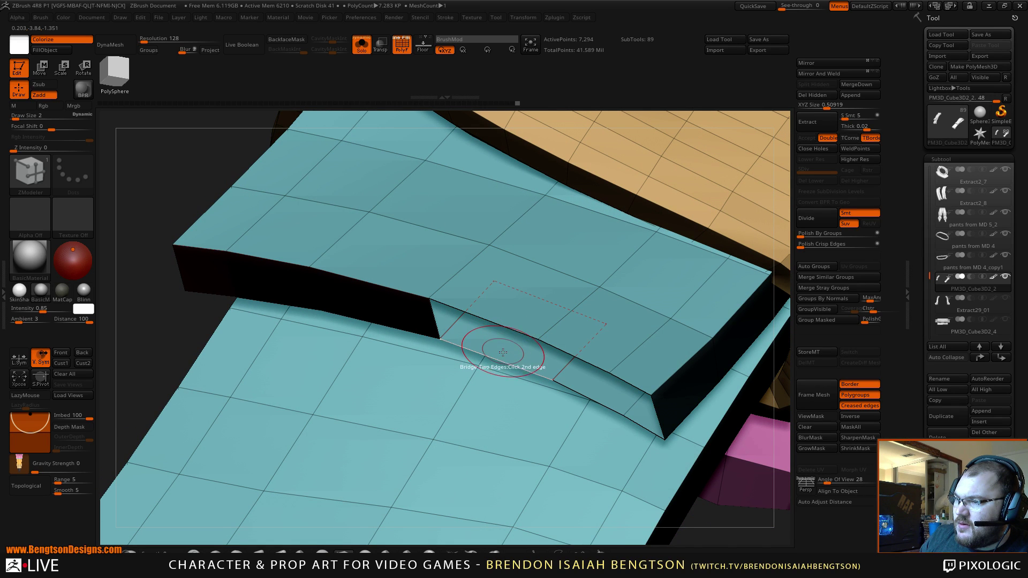
click(506, 353)
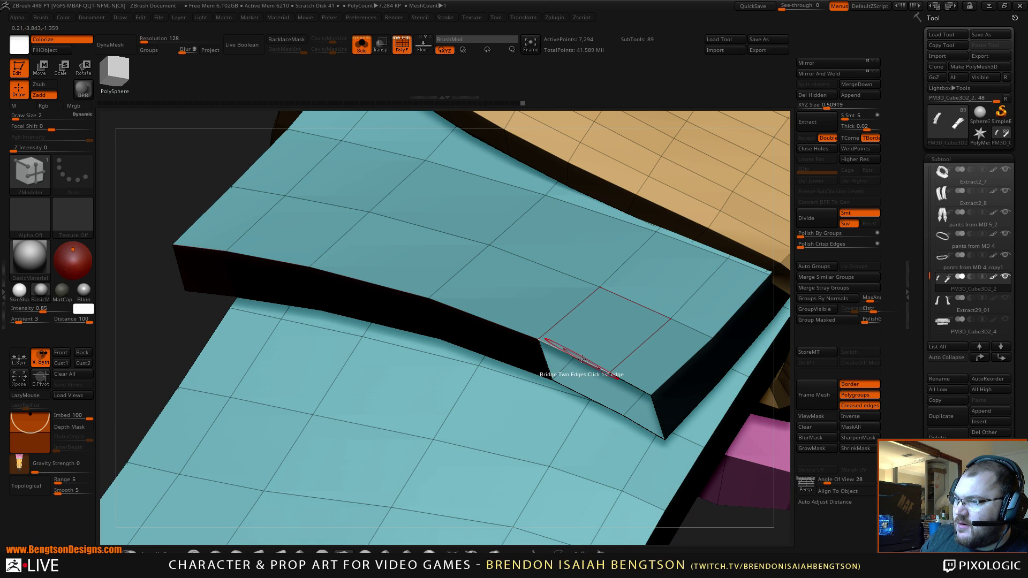
click(587, 394)
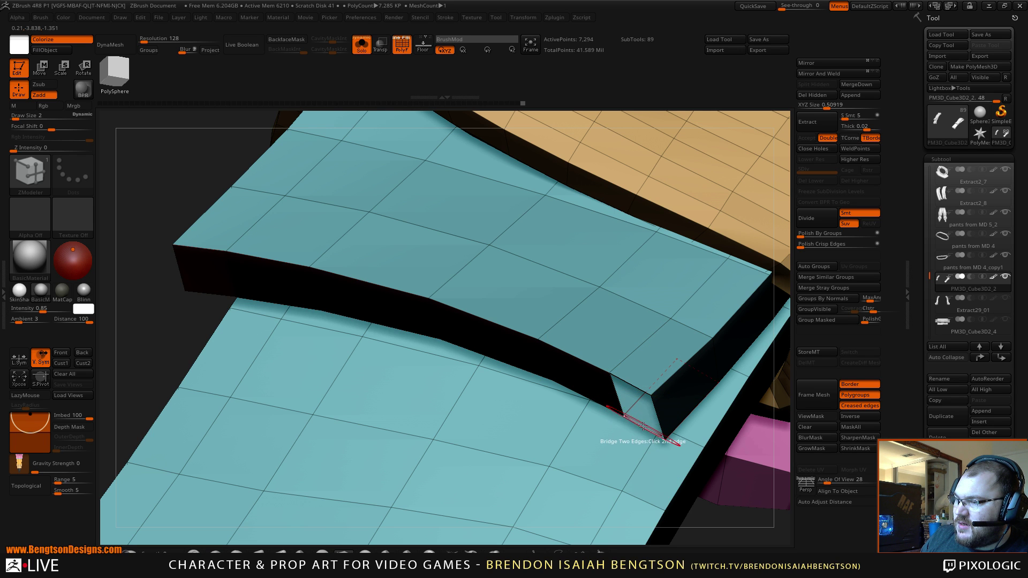
click(641, 414)
Step: Isolate the teal strap together with its new end cap, group them as one polygroup, and unhide the other straps and buckles
alt+drag(726, 513, 607, 108)
mouse_move(540, 330)
mouse_down()
mouse_move(440, 315)
mouse_move(433, 296)
mouse_move(480, 253)
mouse_move(536, 348)
mouse_move(548, 339)
mouse_up()
drag(682, 275, 596, 353)
mouse_move(596, 317)
mouse_down()
mouse_move(621, 232)
mouse_move(617, 274)
mouse_up()
ctrl+shift+click(430, 318)
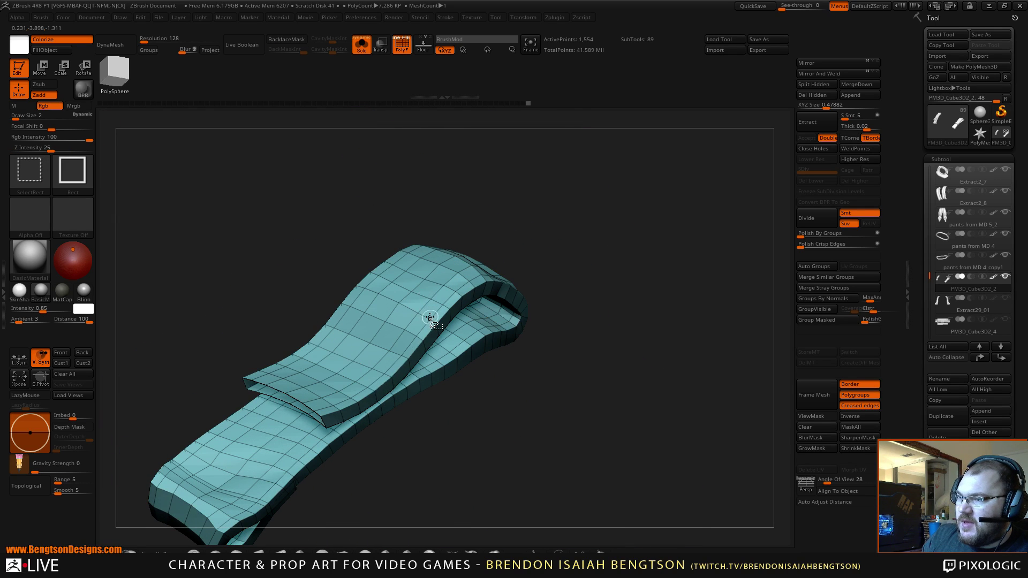
ctrl+shift+click(364, 343)
ctrl+shift+click(283, 394)
alt+drag(321, 457, 423, 268)
mouse_move(567, 332)
ctrl+shift+mouse_down()
mouse_move(597, 361)
mouse_move(737, 263)
ctrl+shift+mouse_up()
drag(659, 384, 618, 379)
click(811, 310)
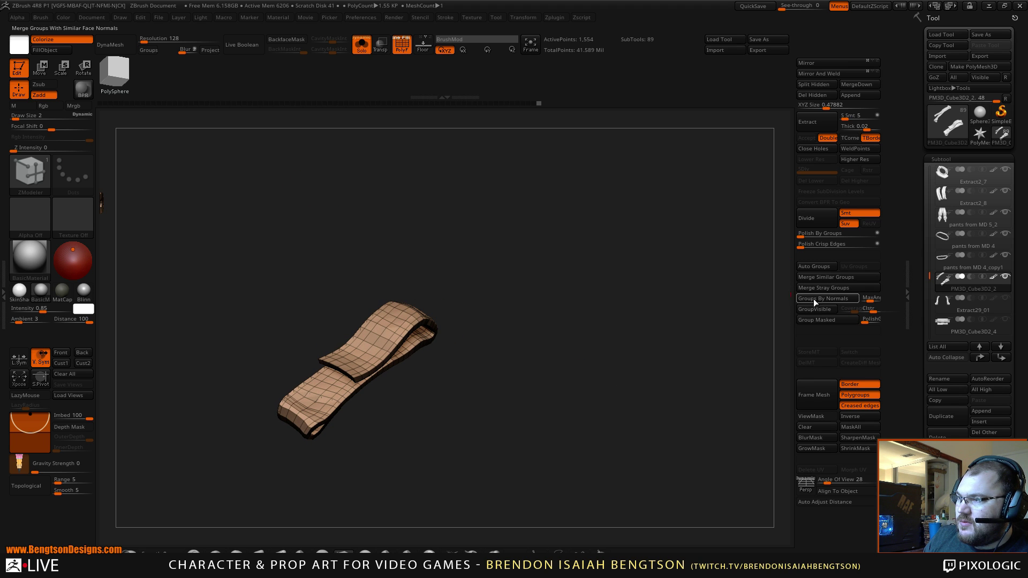
click(815, 309)
ctrl+shift+click(611, 320)
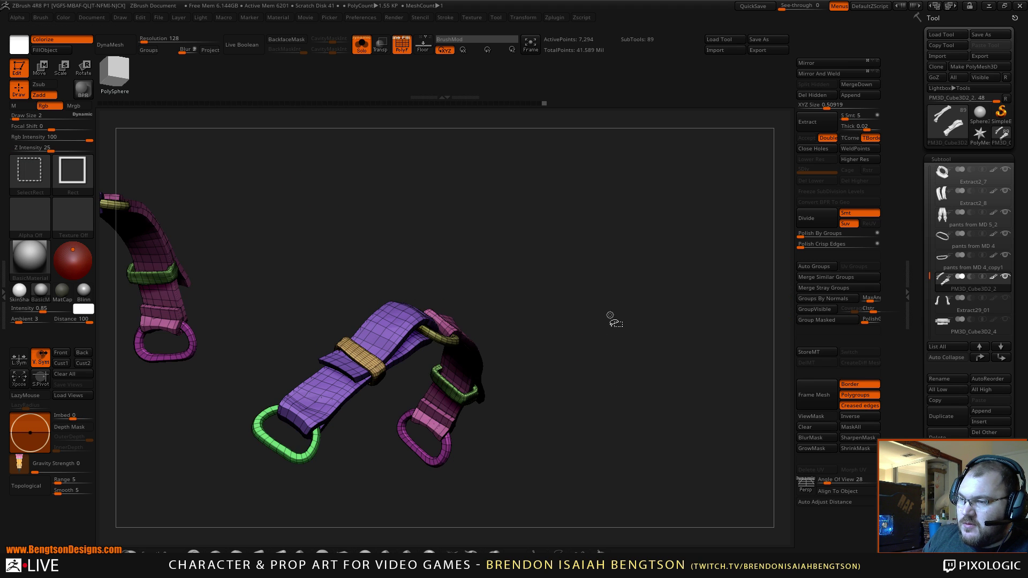
Step: Adjust the purple strap's loose end beyond the tan loop with the Move Topological brush at draw size 9, checking it against the full character
mouse_move(625, 309)
mouse_down()
mouse_move(609, 324)
mouse_move(581, 320)
mouse_move(634, 302)
mouse_move(645, 278)
mouse_move(614, 301)
mouse_move(559, 448)
mouse_move(632, 401)
mouse_up()
key(b)
key(m)
key(t)
key(space)
drag(413, 268, 419, 267)
mouse_move(535, 348)
mouse_down()
mouse_move(487, 367)
mouse_move(469, 308)
mouse_up()
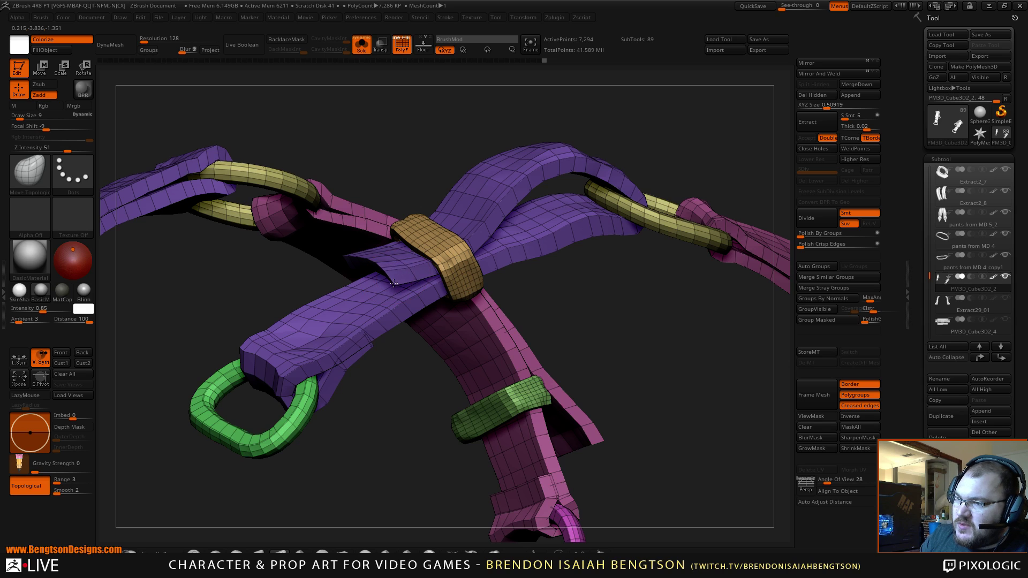
drag(391, 315, 395, 230)
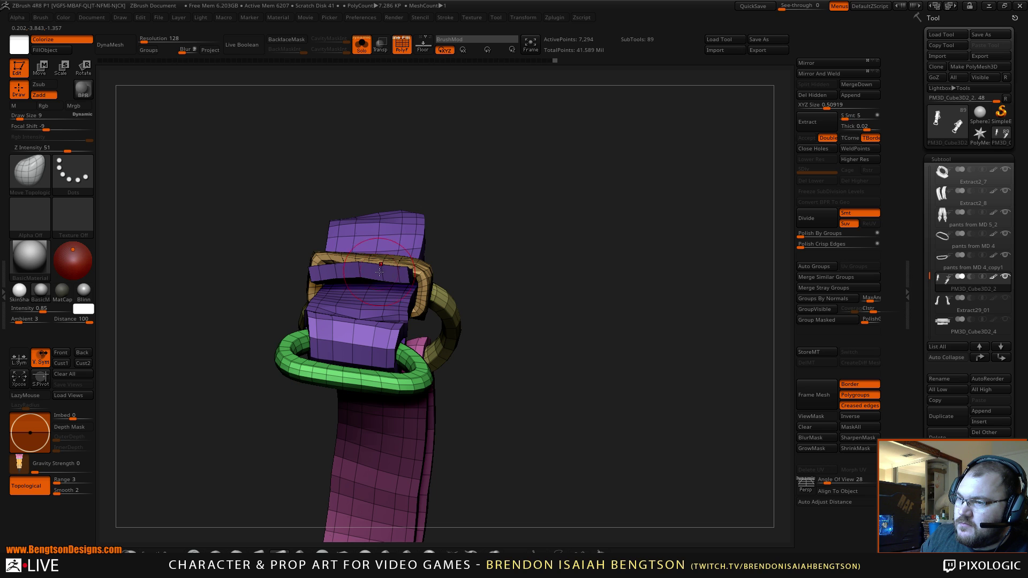
drag(491, 189, 447, 231)
drag(417, 351, 400, 320)
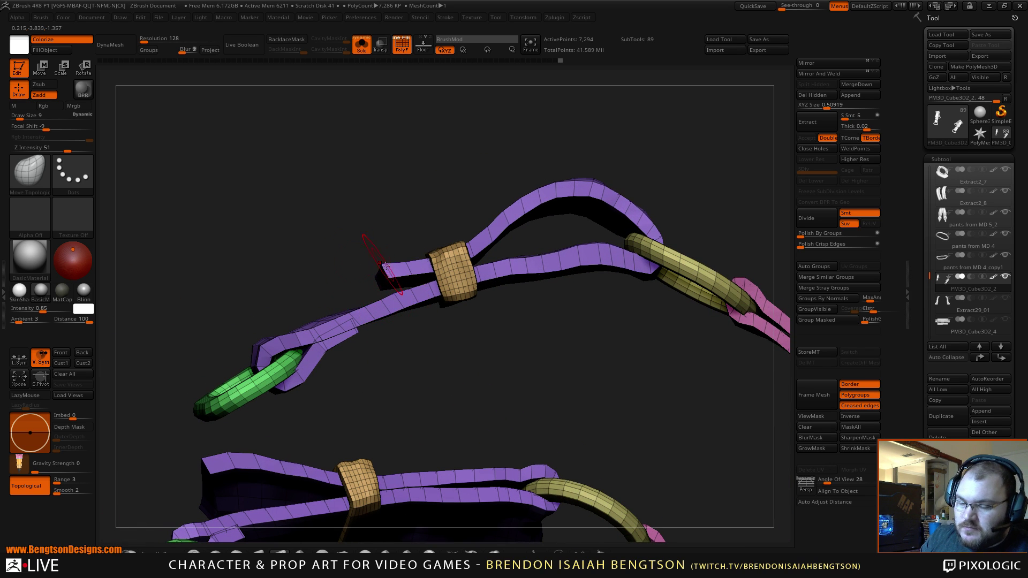
key(alt+shift+s)
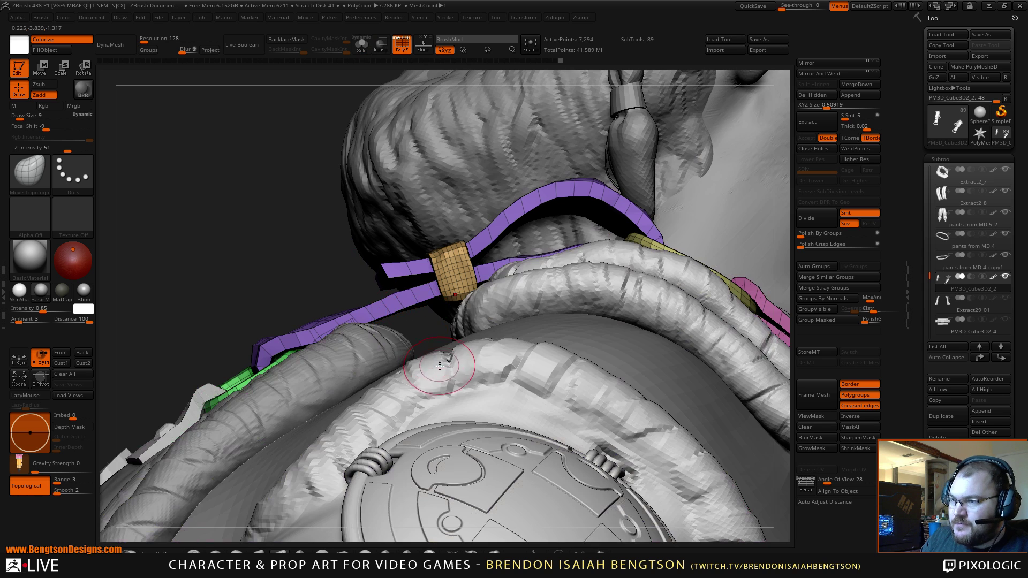
key(alt+s)
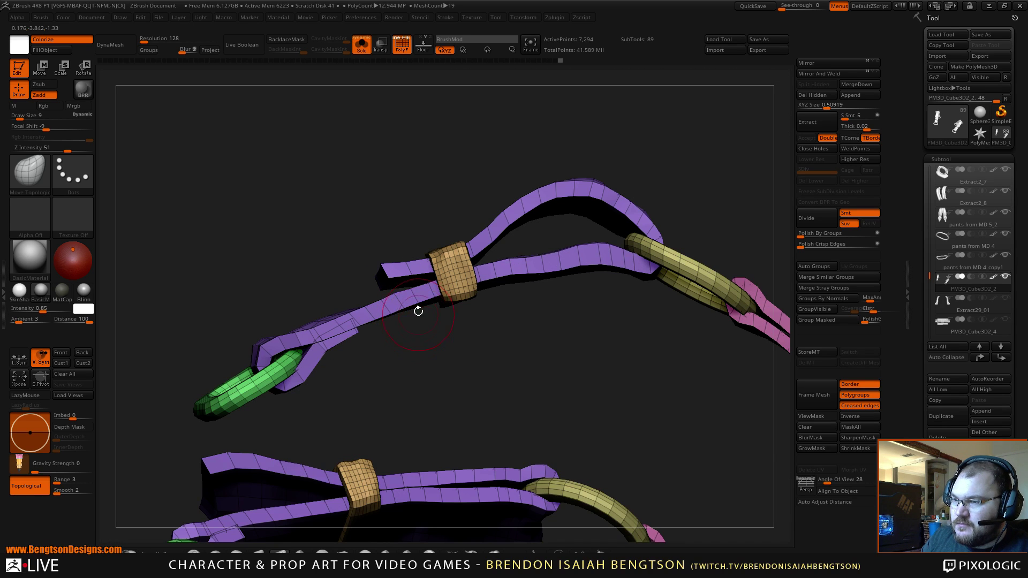
Step: Isolate the purple strap and reshape the tip of its loose end using Move Topological at draw size 3
ctrl+shift+click(418, 303)
alt+drag(421, 342, 438, 395)
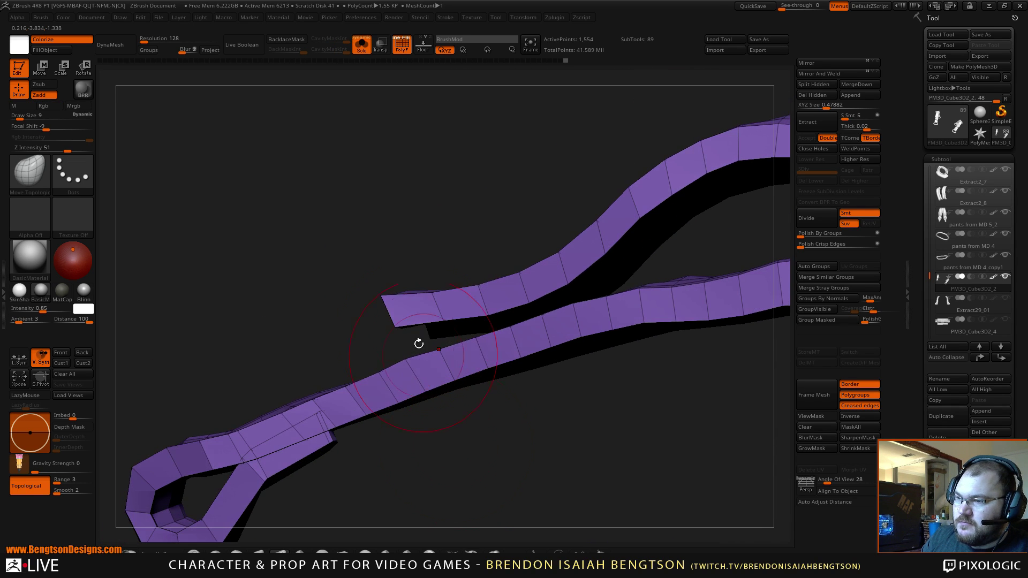
key(space)
drag(384, 301, 399, 236)
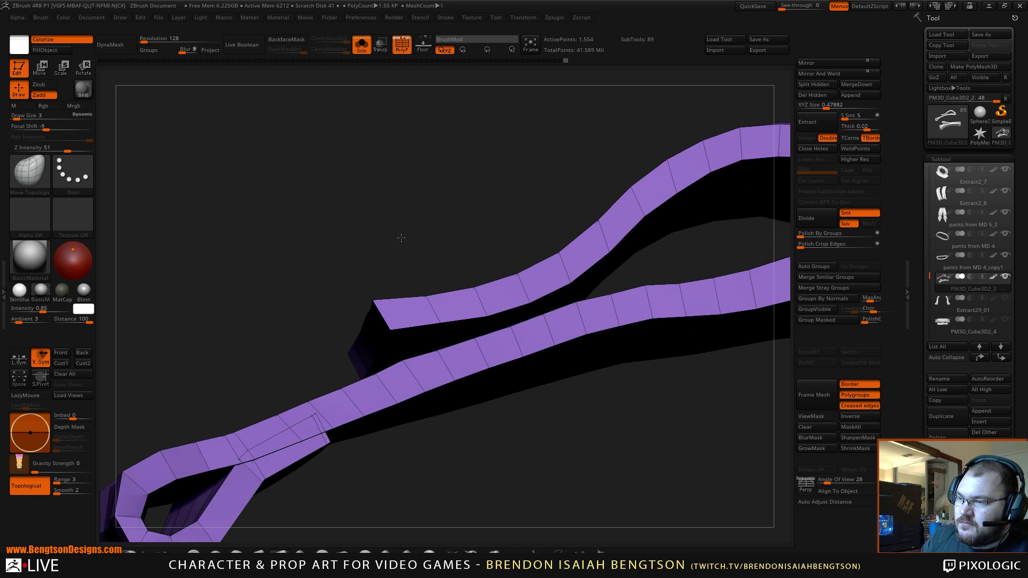
drag(366, 354, 386, 312)
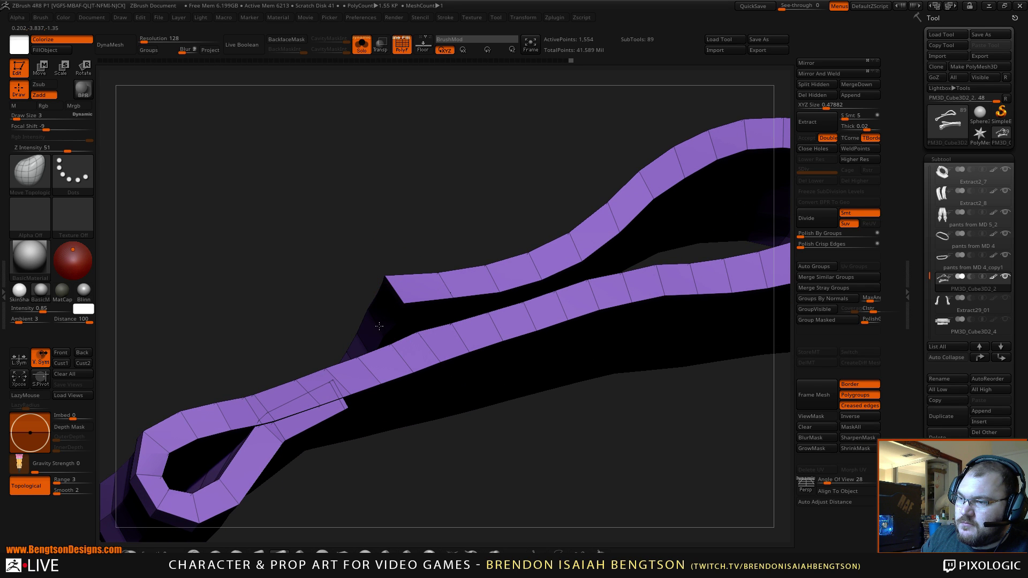
mouse_move(383, 259)
mouse_down()
mouse_move(376, 223)
mouse_move(387, 265)
mouse_up()
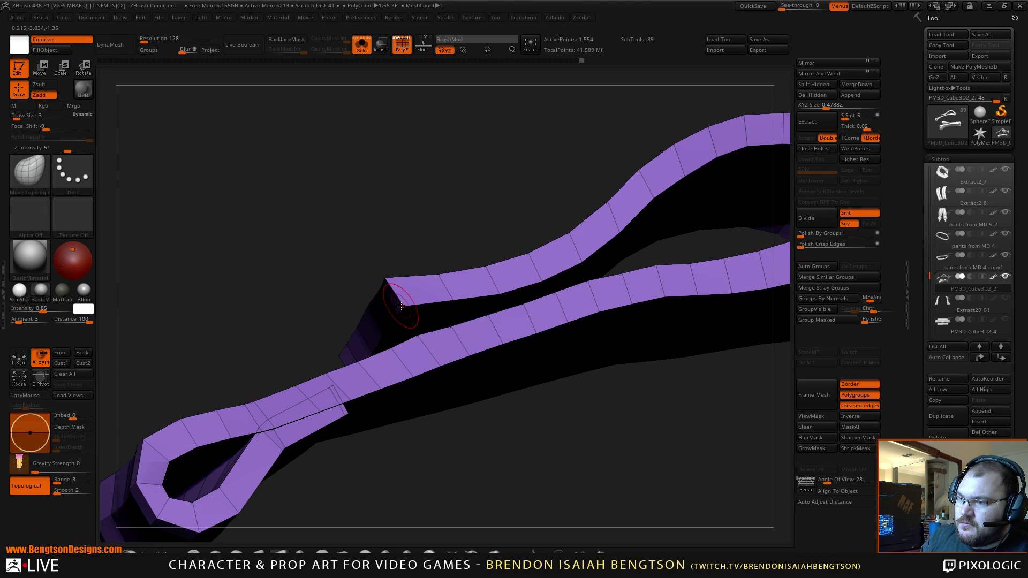
right_drag(388, 260, 437, 215)
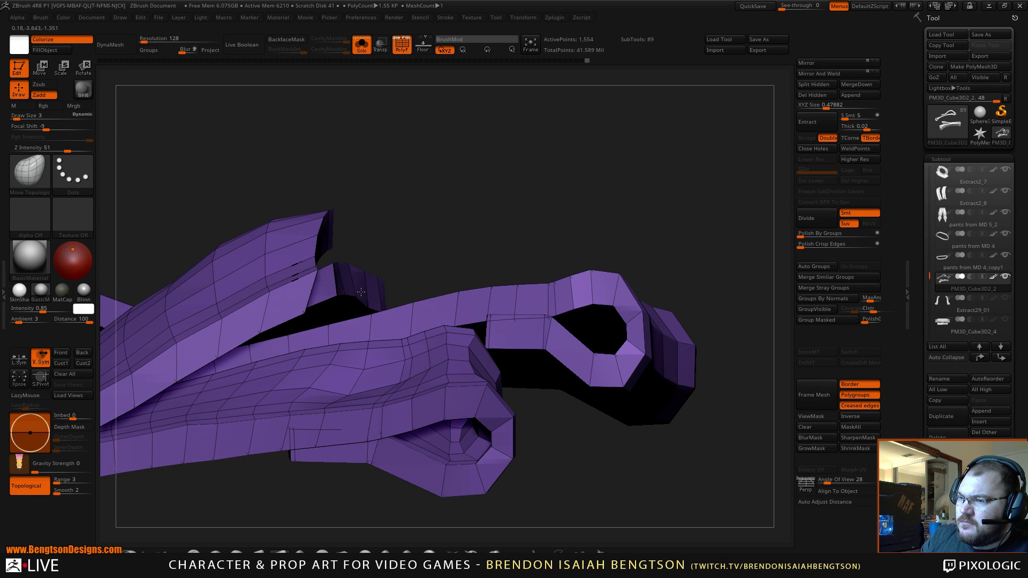
mouse_move(341, 293)
right_down()
mouse_move(374, 254)
mouse_move(361, 287)
right_up()
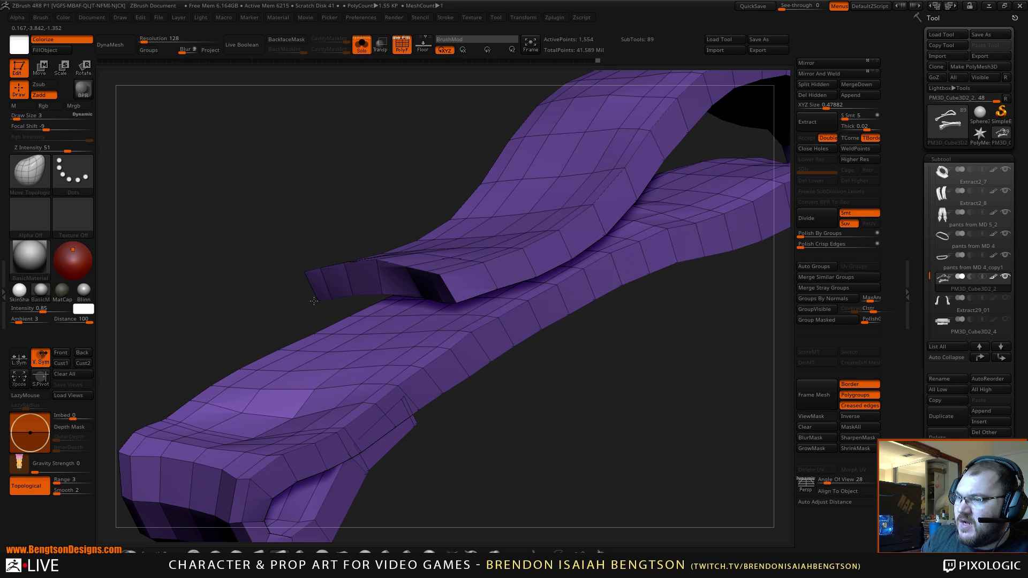
right_drag(387, 198, 372, 182)
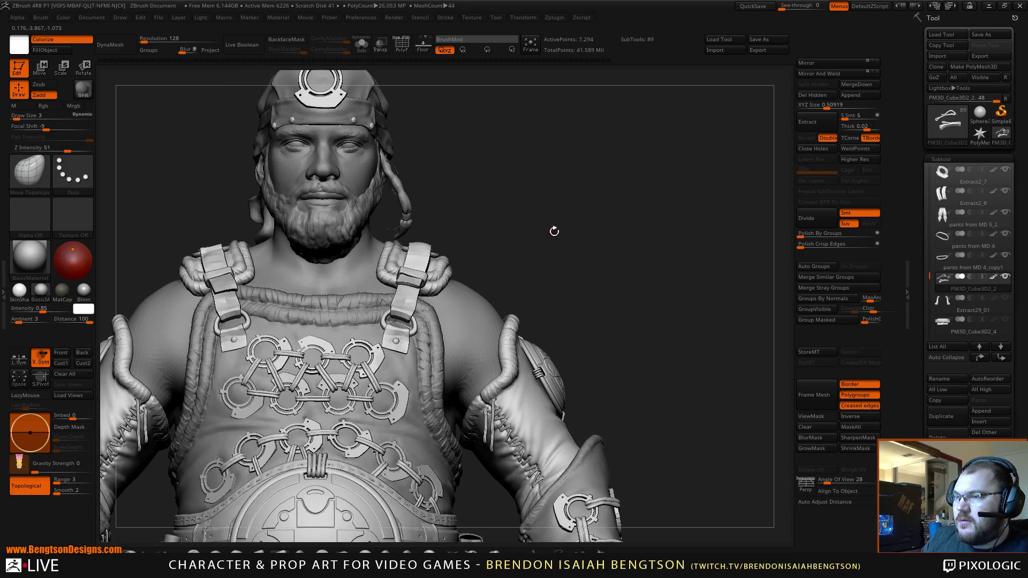
mouse_move(554, 231)
mouse_down()
mouse_move(494, 322)
mouse_move(455, 299)
mouse_move(576, 256)
mouse_move(445, 257)
mouse_move(566, 258)
mouse_move(553, 266)
mouse_move(536, 233)
mouse_up()
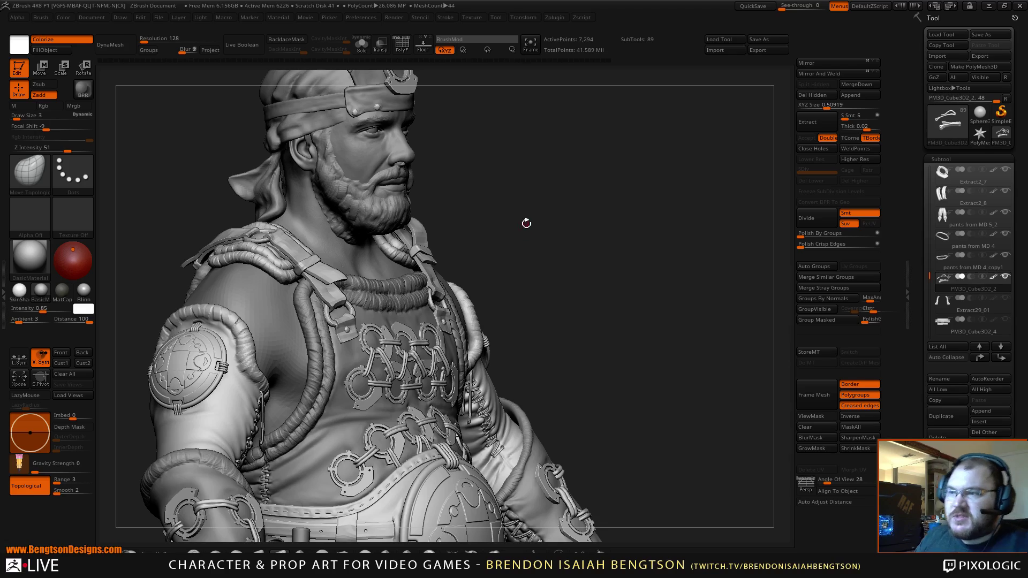
mouse_move(526, 245)
mouse_down()
mouse_move(530, 232)
mouse_move(562, 246)
mouse_move(640, 153)
mouse_move(637, 222)
mouse_move(535, 99)
mouse_up()
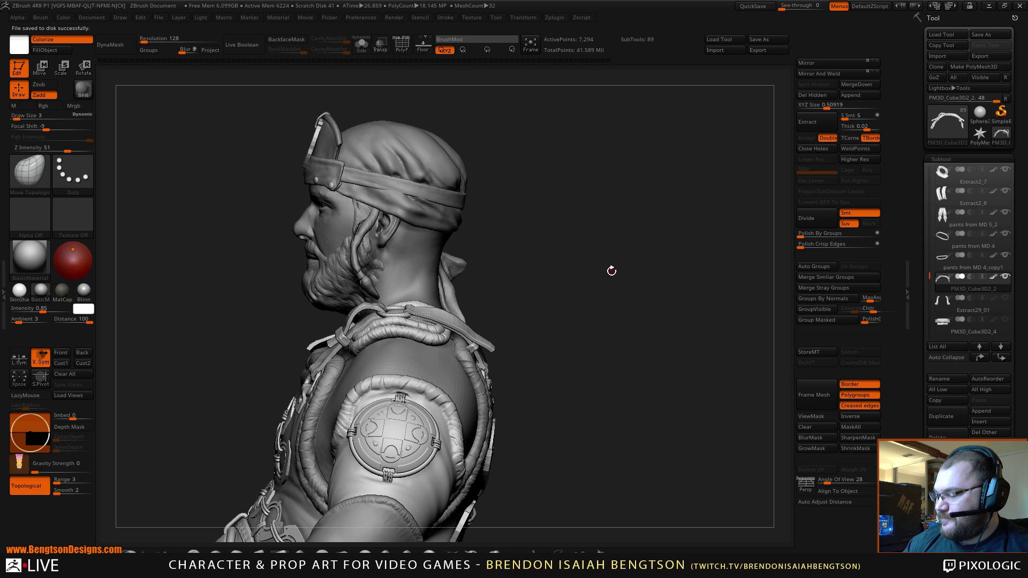
Step: Append a Sphere3D as a new subtool, select it below the character, and activate the Move gizmo
click(863, 96)
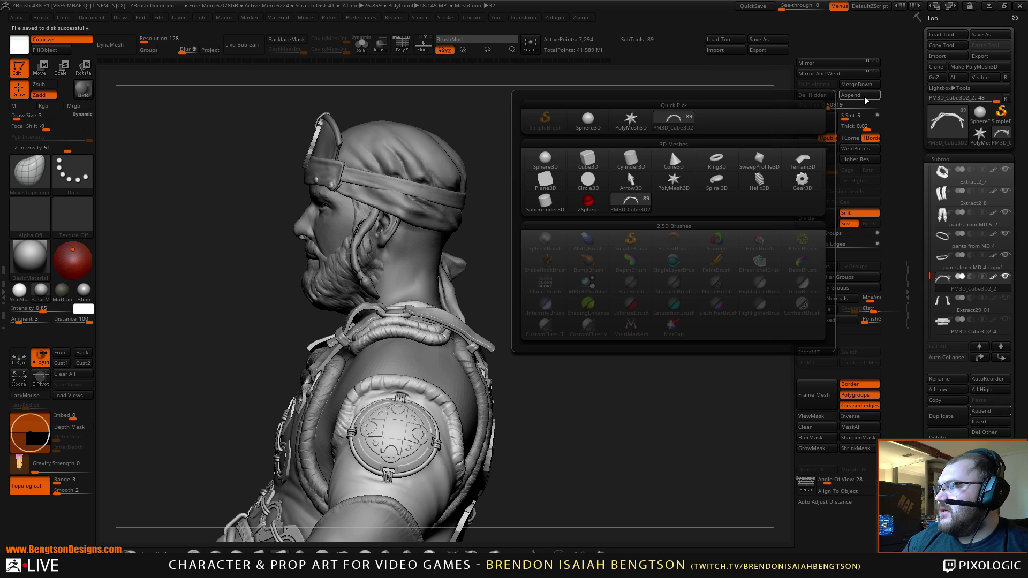
click(548, 161)
alt+drag(639, 316, 619, 106)
alt+drag(603, 317, 591, 400)
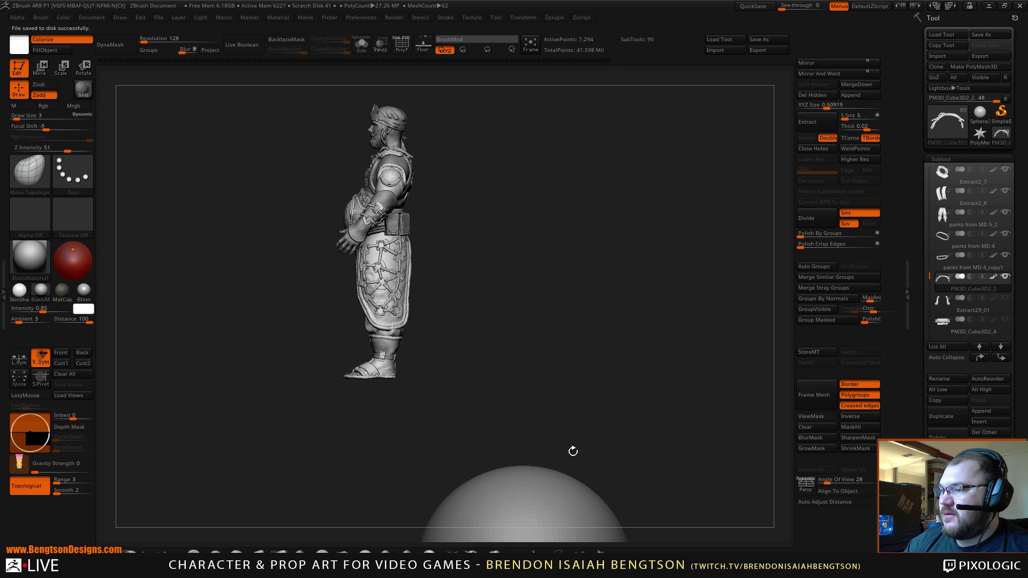
alt+click(547, 492)
key(w)
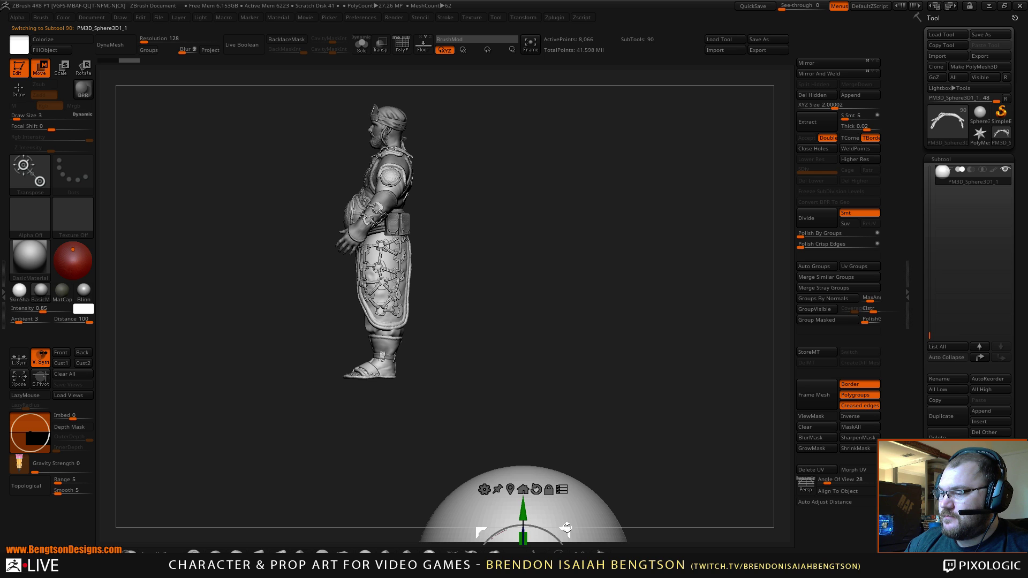
Step: Raise the sphere from below the character until it sits behind his upper body
key(f)
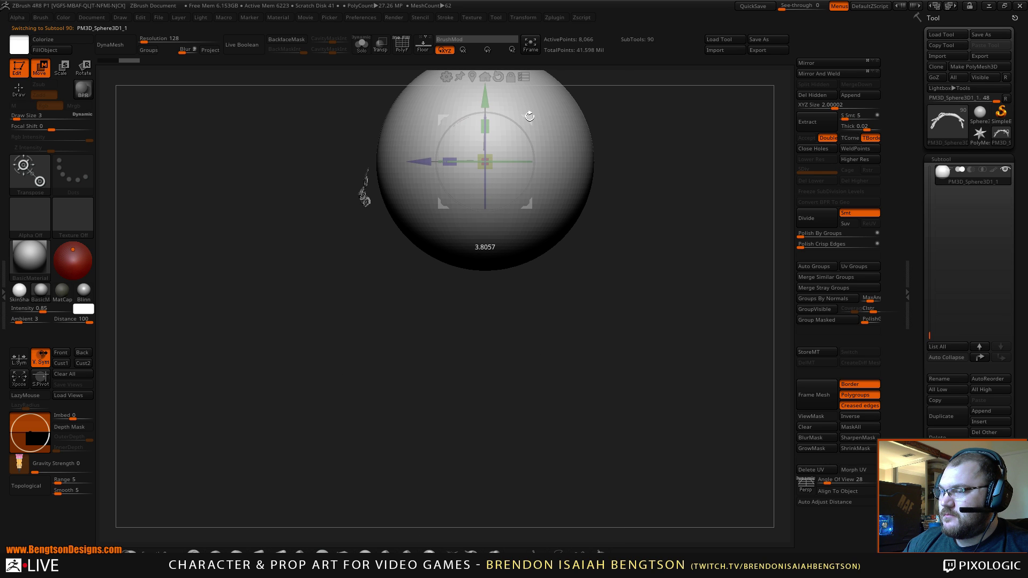
key(ctrl+z)
mouse_move(623, 314)
mouse_down()
mouse_move(622, 283)
mouse_move(629, 321)
mouse_up()
alt+drag(665, 357, 602, 203)
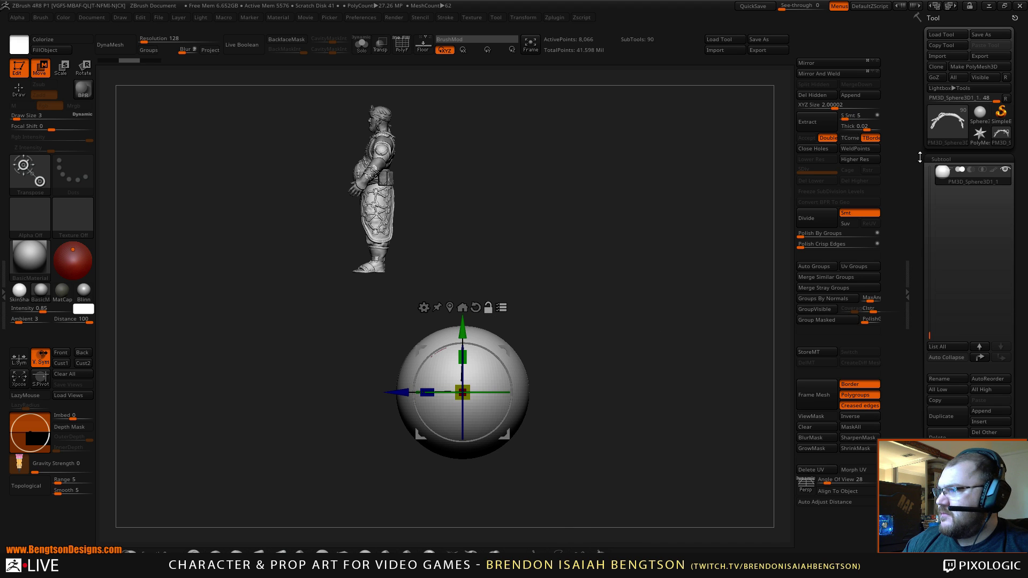
alt+click(520, 369)
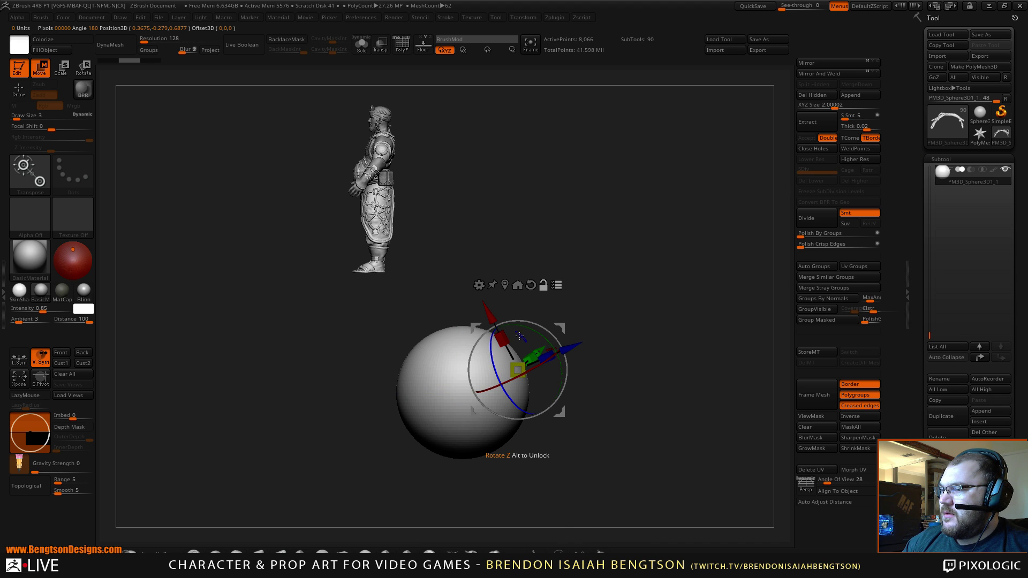
drag(530, 333, 564, 96)
alt+drag(629, 252, 628, 427)
alt+drag(619, 325, 734, 443)
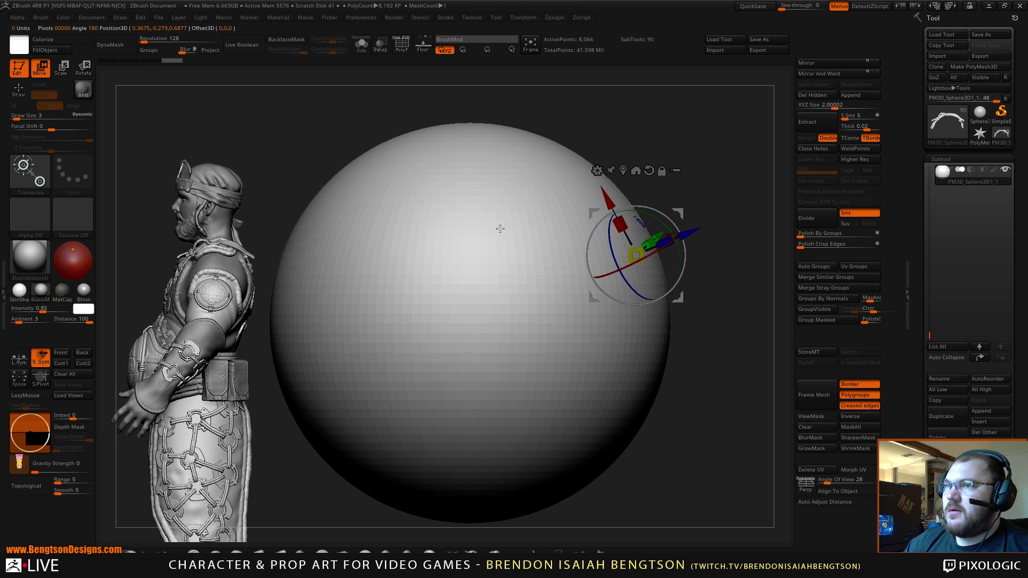
Step: DynaMesh the sphere at resolution 128 with its polyframe shown, then scale it to an XYZ size of about 0.466 beside the head
key(shift+f)
click(127, 46)
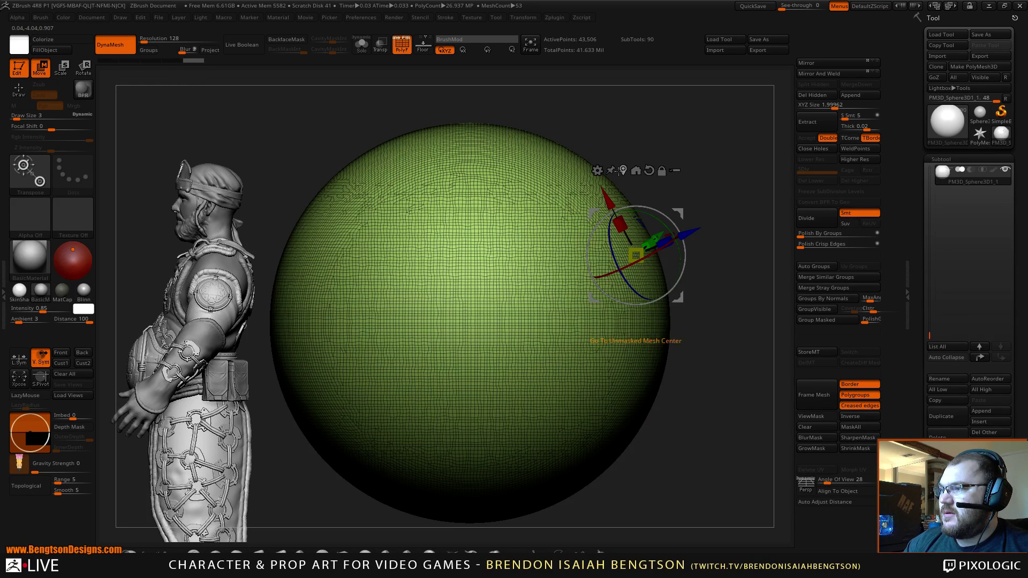
drag(638, 246, 330, 145)
shift+drag(478, 314, 513, 301)
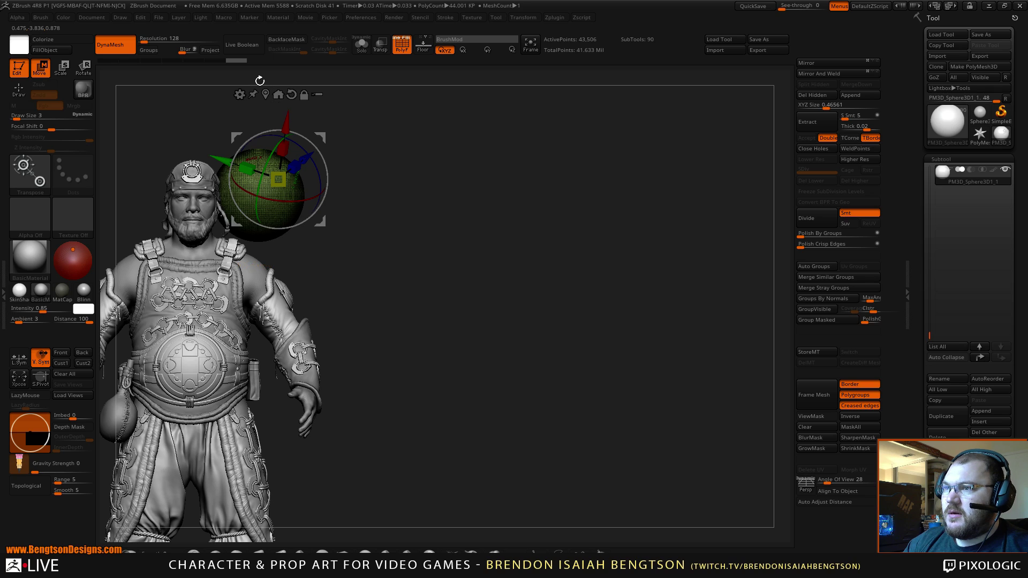
Step: Reset the gizmo's orientation and move the sphere onto the head, aligning it in front and side views
click(291, 94)
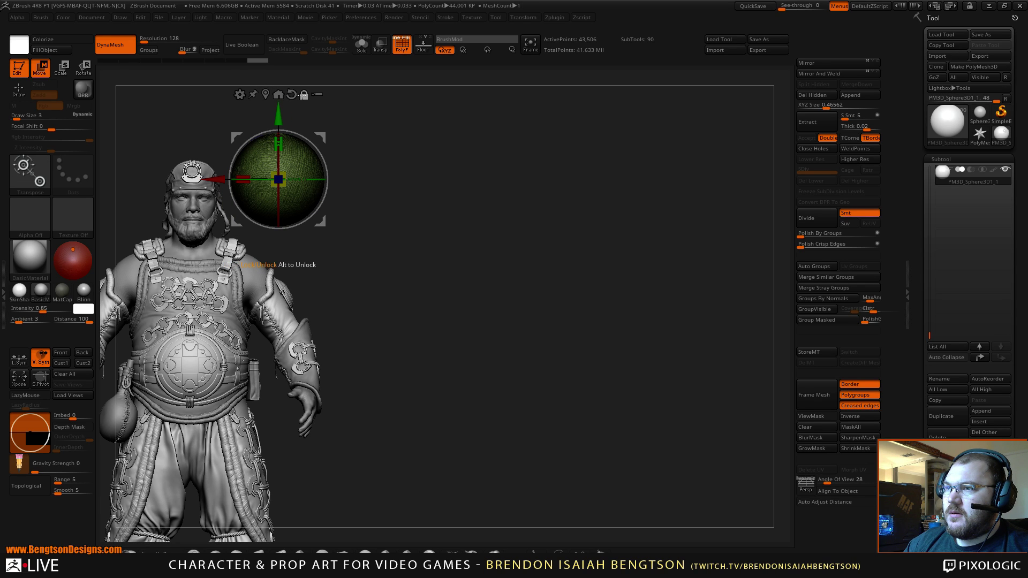
drag(321, 135, 239, 157)
shift+drag(616, 305, 665, 351)
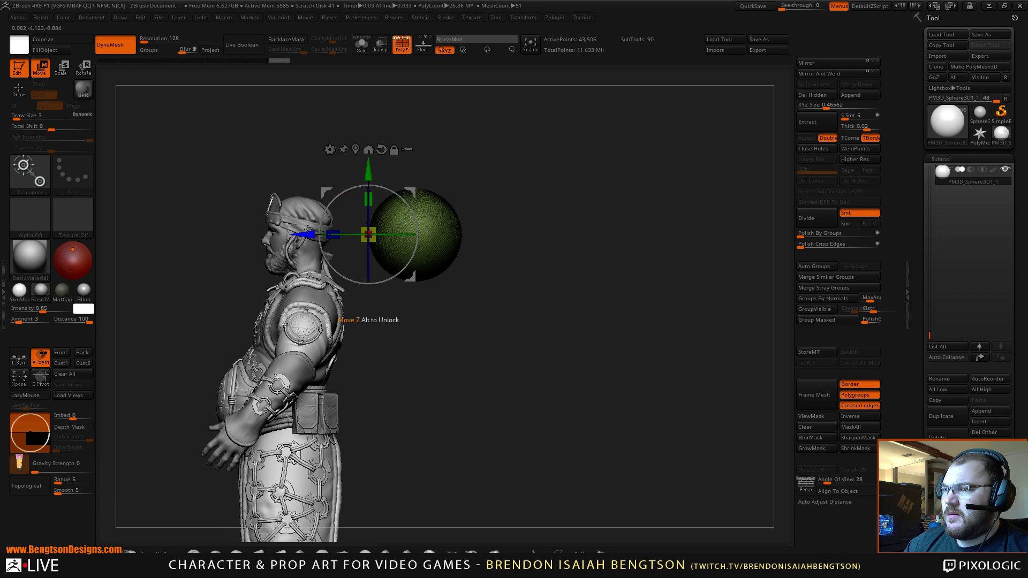
drag(308, 234, 208, 234)
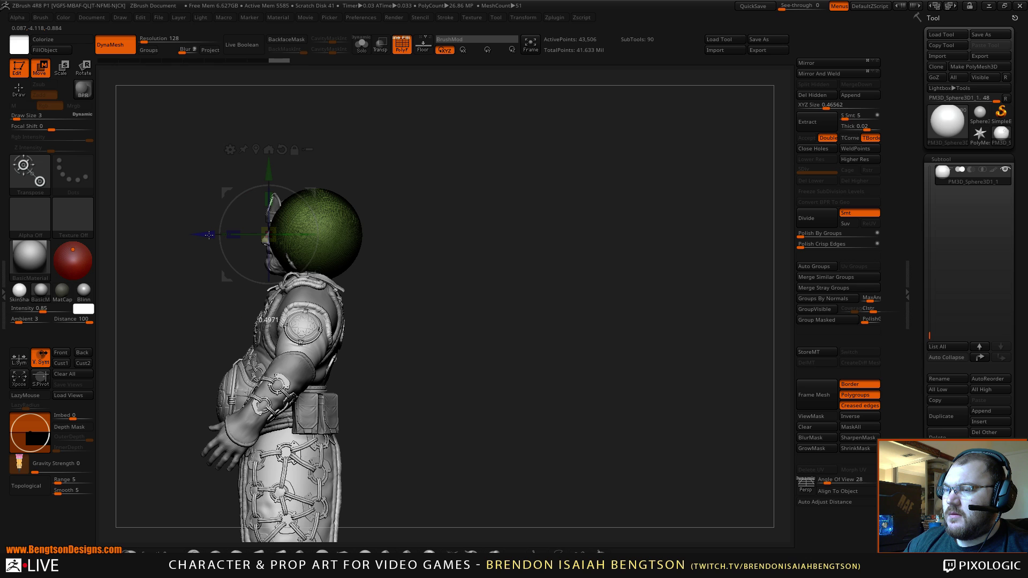
Step: Scale the sphere to an XYZ size of about 0.34 and center it on the back of the head
alt+drag(455, 239, 458, 351)
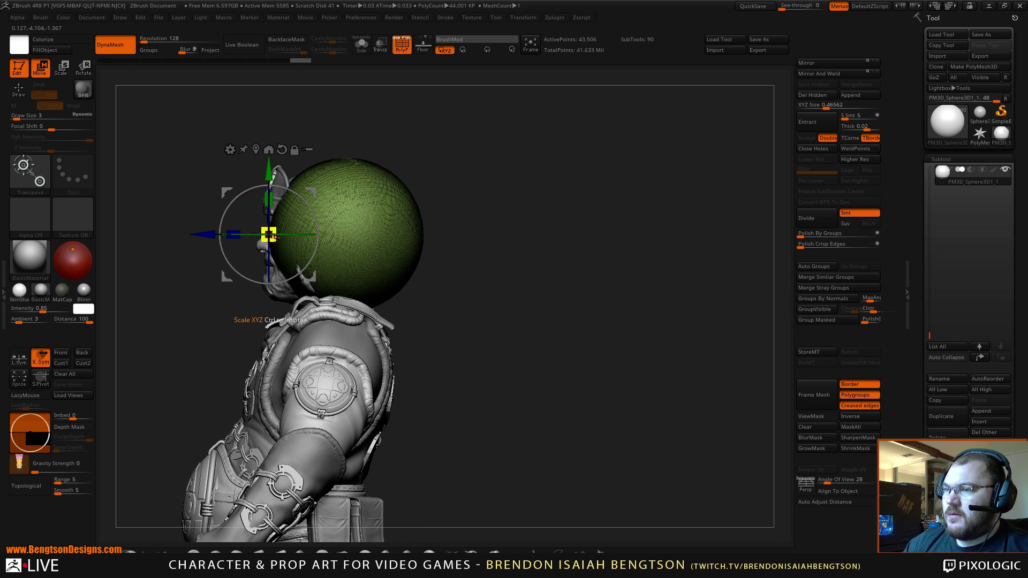
drag(272, 230, 226, 228)
drag(447, 252, 396, 247)
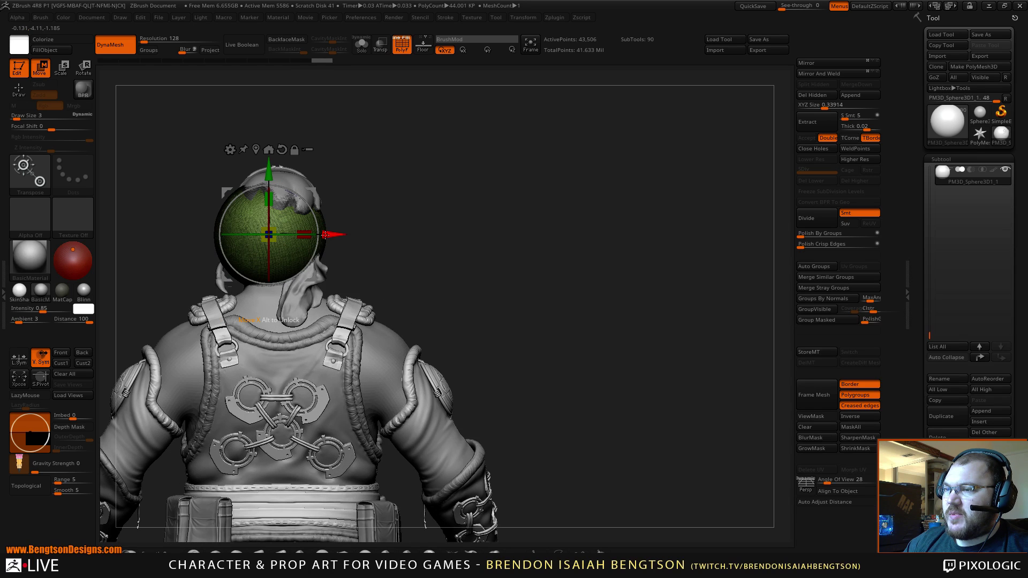
drag(326, 234, 331, 235)
Step: Check the sphere in isolation, set the Move Topological brush to draw size 55, and Mirror And Weld the sphere
alt+drag(508, 260, 604, 328)
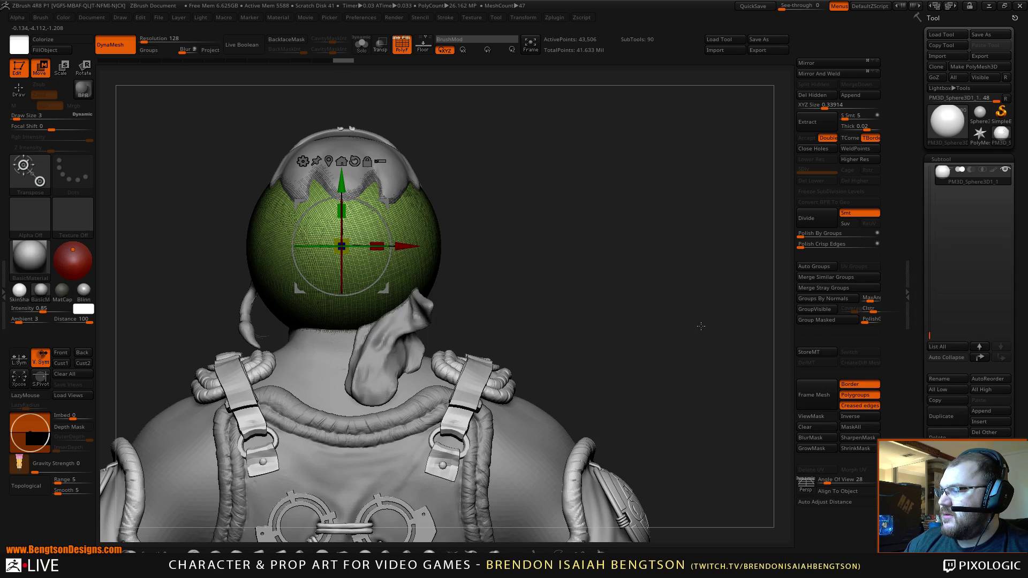
alt+drag(701, 329, 698, 313)
alt+drag(716, 353, 750, 358)
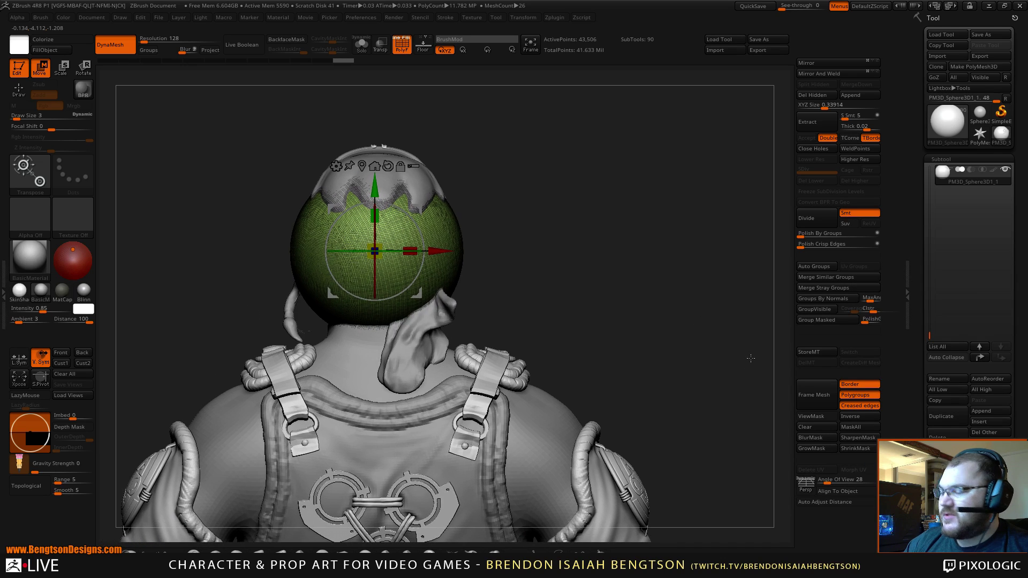
key(alt+s)
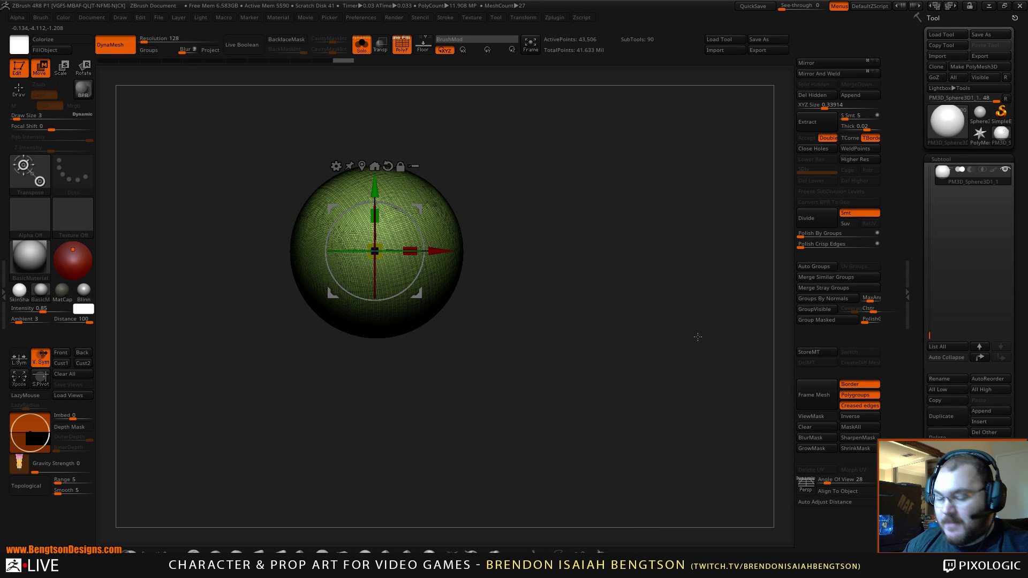
key(ctrl+shift+s)
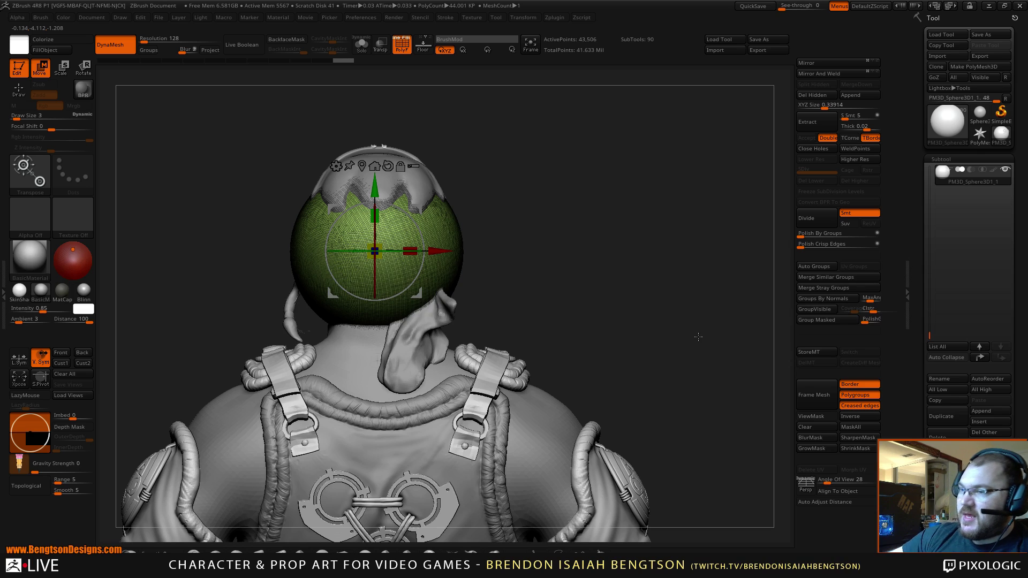
key(q)
key(space)
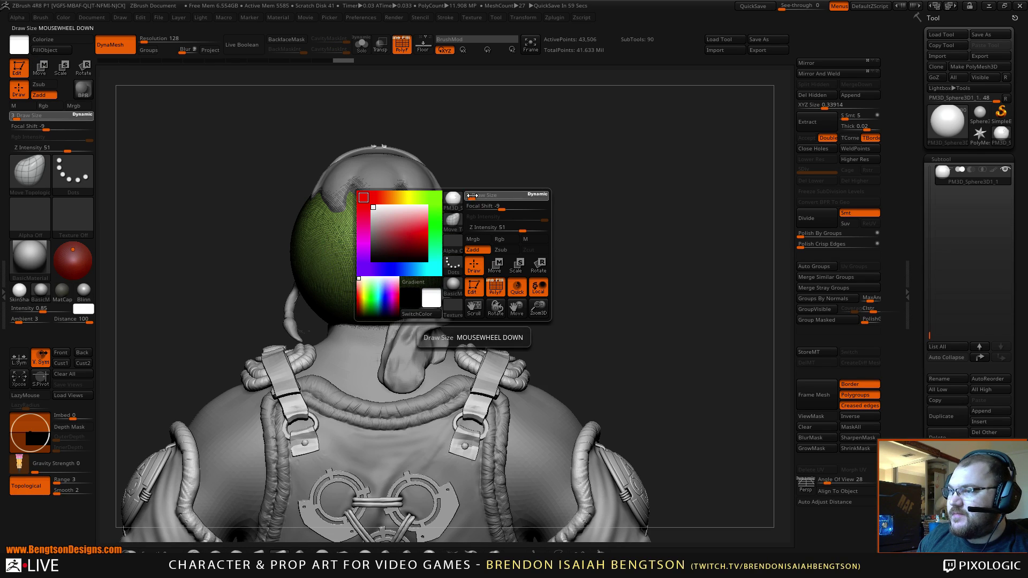
drag(485, 196, 491, 196)
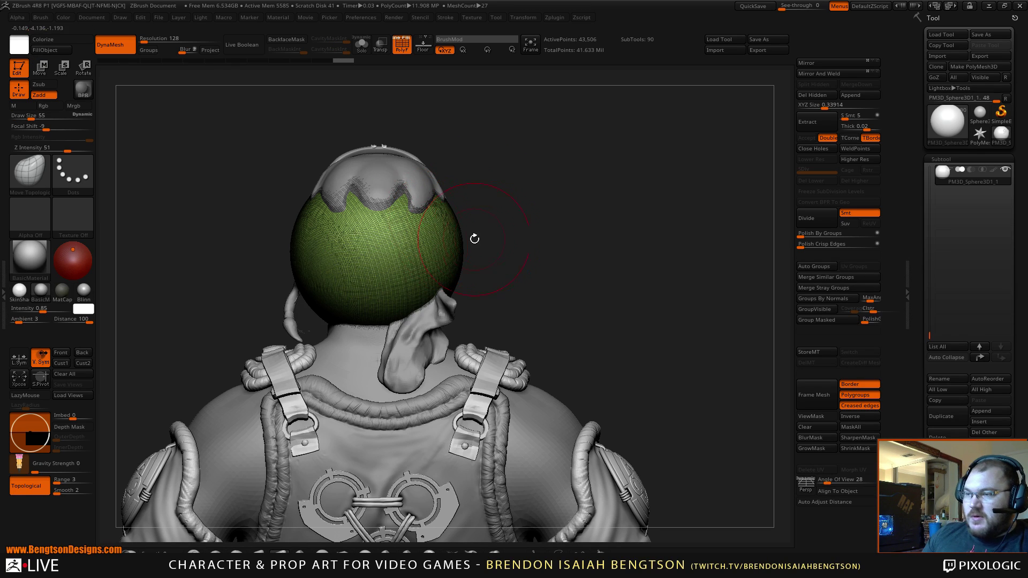
click(838, 73)
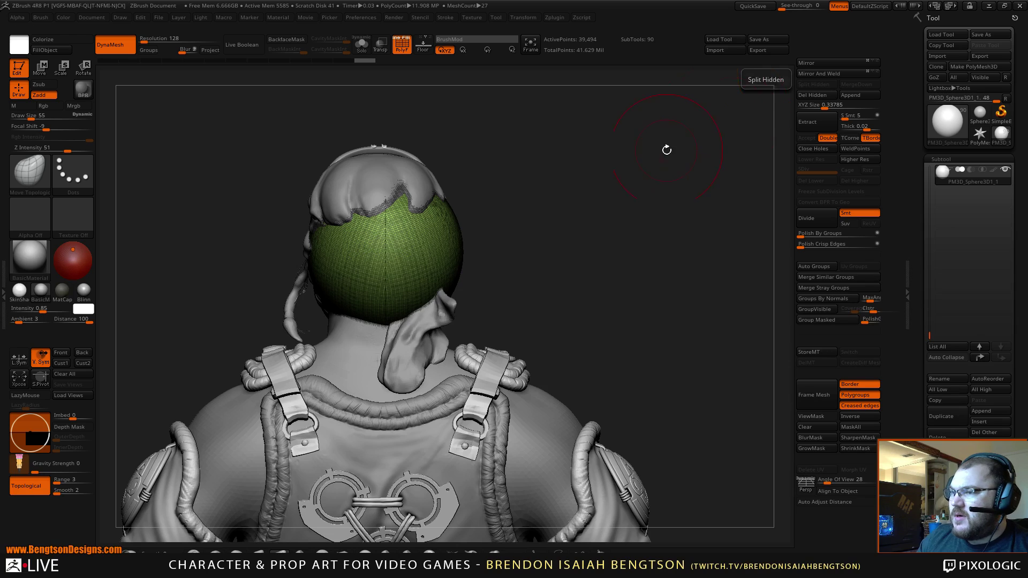
Step: Hide the polyframe and push the sphere into the shape of the back of the skull using Move Topological at draw size 115
drag(530, 225, 521, 226)
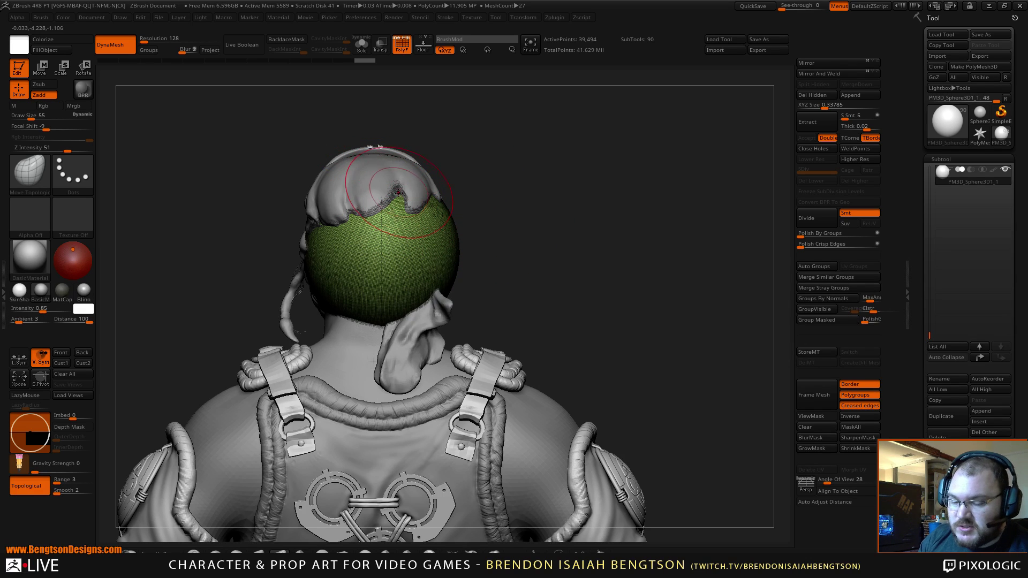
key(space)
drag(408, 206, 399, 221)
key(alt+shift+s)
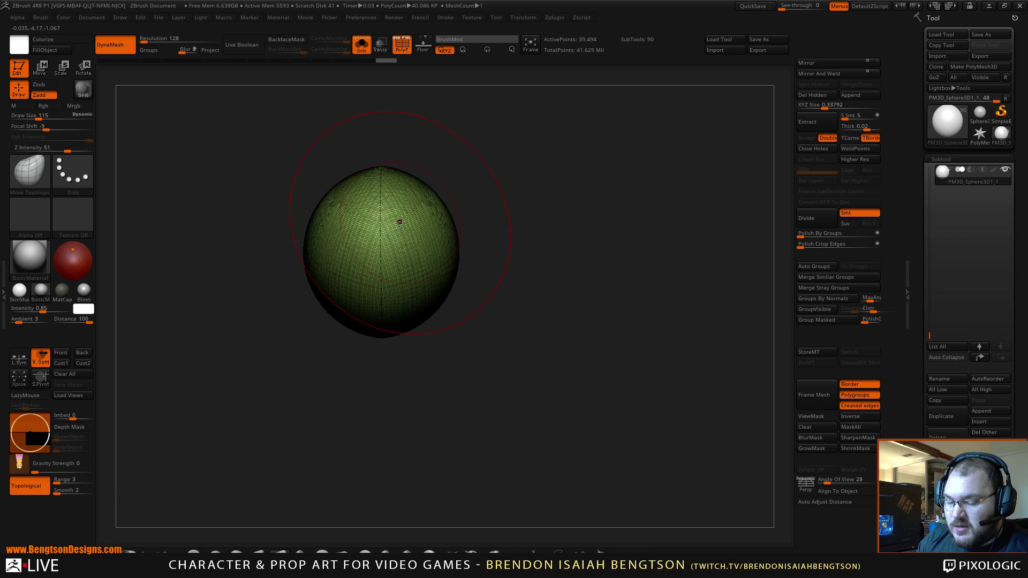
key(ctrl+shift+s)
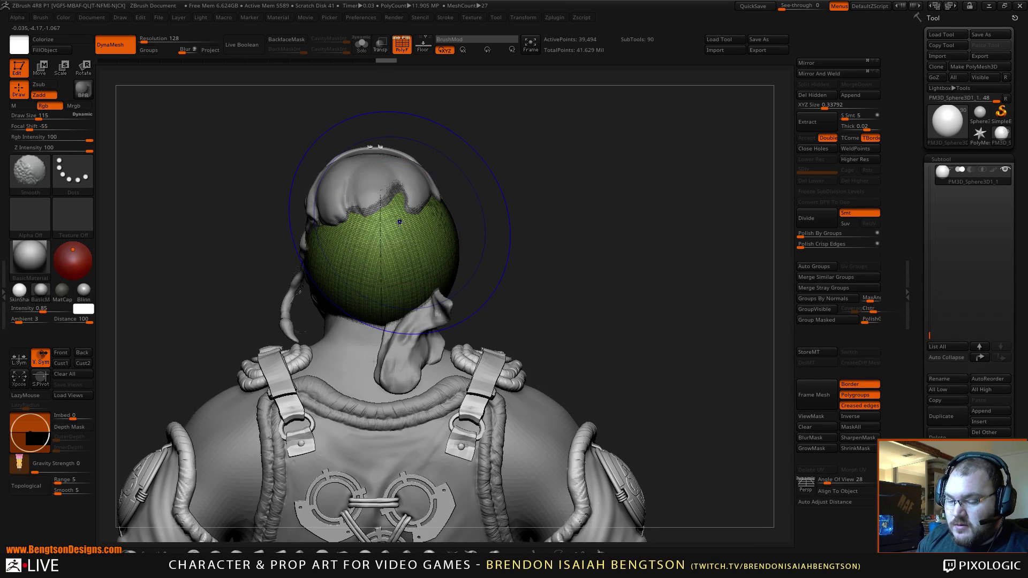
key(shift+f)
drag(384, 211, 384, 218)
drag(379, 294, 355, 312)
shift+drag(511, 261, 460, 252)
right_drag(460, 252, 427, 250)
mouse_move(486, 237)
mouse_down()
mouse_move(454, 253)
mouse_move(433, 222)
mouse_up()
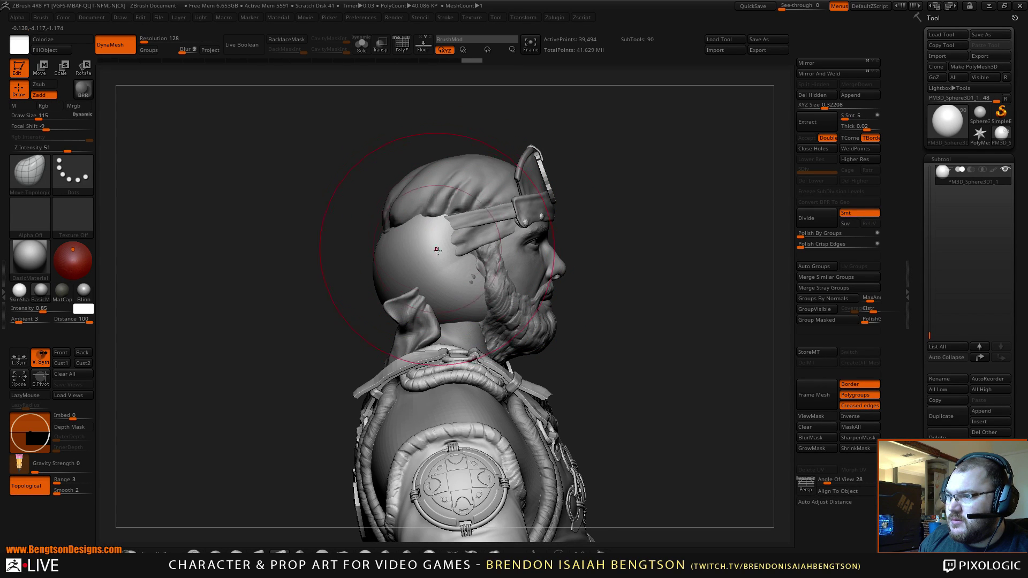
Step: Sculpt the hair mass beneath the bandana using ClayBuildup at draw size 55 with LazyMouse off
key(b)
key(c)
key(b)
alt+drag(446, 276, 436, 281)
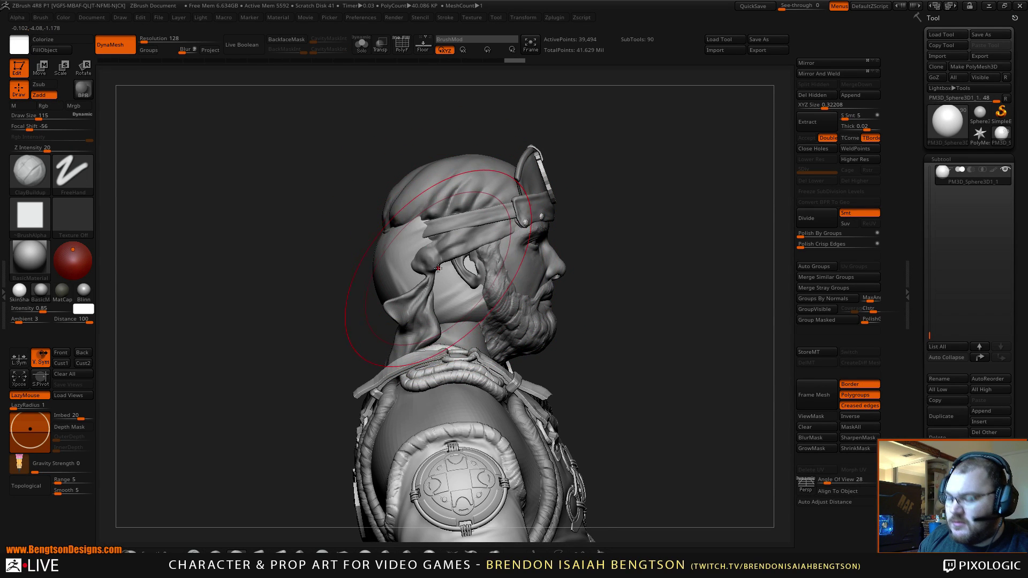
key(l)
key(space)
mouse_move(446, 220)
mouse_down()
mouse_move(399, 254)
mouse_move(399, 278)
mouse_up()
alt+drag(391, 241, 385, 270)
alt+drag(371, 195, 369, 231)
mouse_move(355, 280)
alt+mouse_down()
mouse_move(333, 224)
mouse_move(340, 262)
mouse_move(294, 246)
mouse_move(248, 294)
mouse_move(270, 335)
mouse_move(302, 321)
alt+mouse_up()
mouse_move(309, 280)
mouse_down()
mouse_move(332, 311)
mouse_move(310, 321)
mouse_move(348, 300)
mouse_move(367, 336)
mouse_move(358, 291)
mouse_up()
mouse_move(360, 332)
mouse_down()
mouse_move(368, 291)
mouse_move(289, 286)
mouse_up()
mouse_move(381, 299)
mouse_down()
mouse_move(390, 323)
mouse_move(409, 308)
mouse_move(432, 323)
mouse_move(400, 327)
mouse_move(410, 319)
mouse_move(397, 330)
mouse_move(428, 333)
mouse_up()
mouse_move(643, 258)
mouse_down()
mouse_move(629, 245)
mouse_move(468, 329)
mouse_move(482, 327)
mouse_up()
mouse_move(486, 262)
mouse_down()
mouse_move(445, 302)
mouse_move(455, 342)
mouse_move(439, 315)
mouse_move(455, 325)
mouse_move(432, 303)
mouse_move(428, 321)
mouse_up()
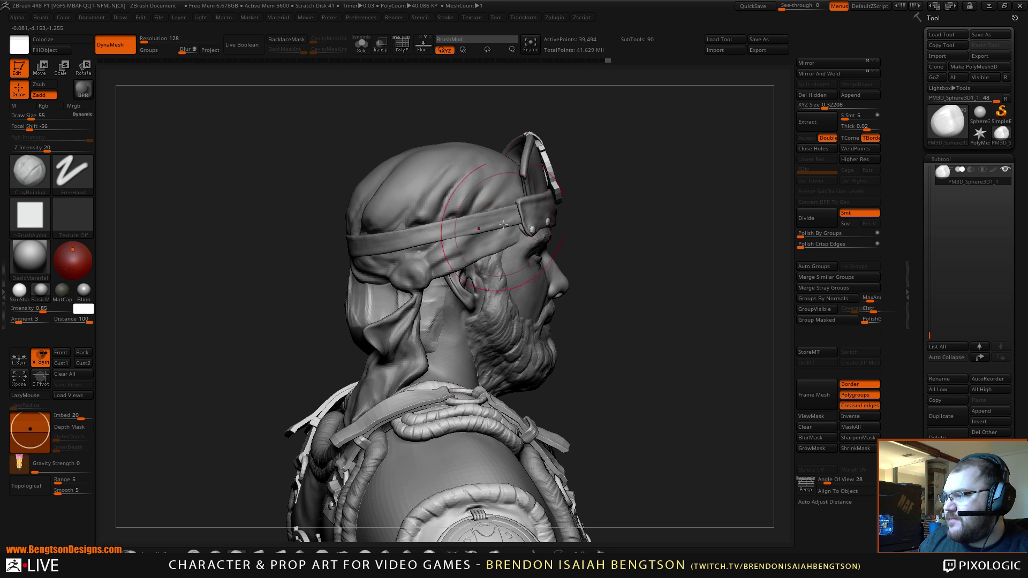
Step: Isolate the hair mass and reshape its form with the Move Topological brush at draw size 80
mouse_move(699, 233)
mouse_down()
mouse_move(656, 237)
mouse_move(665, 225)
mouse_move(651, 214)
mouse_move(612, 225)
mouse_up()
key(alt+s)
key(b)
key(m)
key(t)
key(space)
drag(482, 179, 490, 179)
drag(493, 217, 483, 222)
mouse_move(512, 268)
mouse_down()
mouse_move(482, 270)
mouse_move(478, 307)
mouse_up()
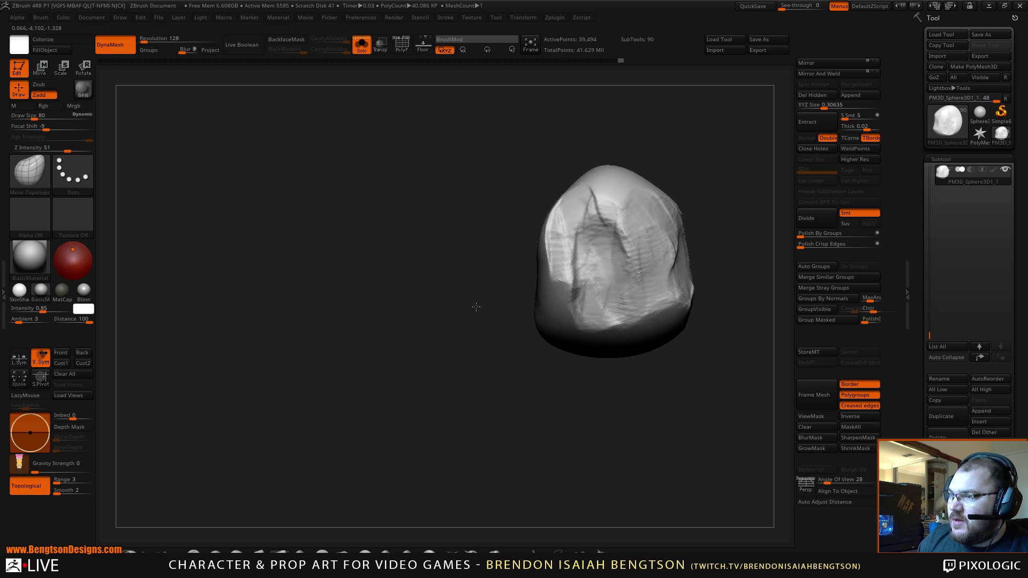
Step: Set the brush's focal shift to 4 and push the side of the isolated hair mass inward
key(space)
mouse_move(544, 238)
mouse_down()
mouse_move(530, 239)
mouse_move(549, 240)
mouse_up()
alt+drag(521, 191, 444, 229)
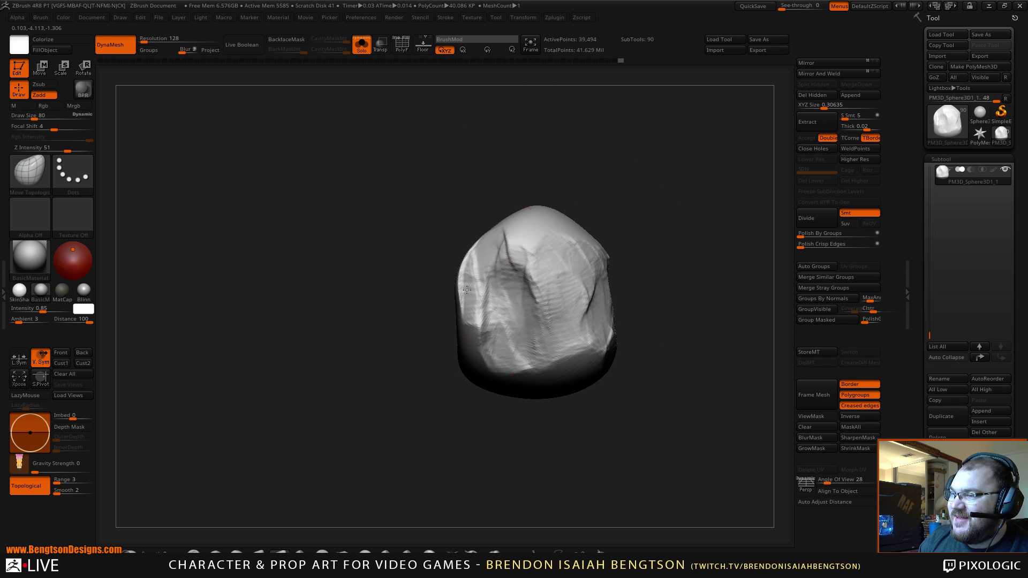
mouse_move(467, 289)
mouse_down()
mouse_move(482, 321)
mouse_move(481, 285)
mouse_up()
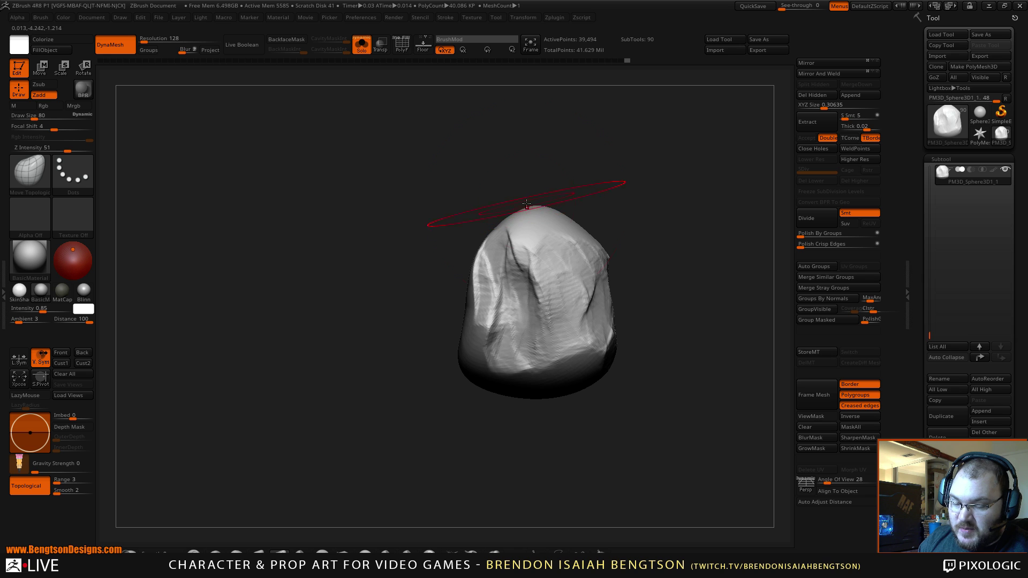
Step: Bring back the other subtools and fit the hair mass against the bandana and neck with Move Topological
key(alt+s)
mouse_move(616, 170)
mouse_down()
mouse_move(645, 167)
mouse_move(600, 177)
mouse_up()
drag(531, 292, 504, 301)
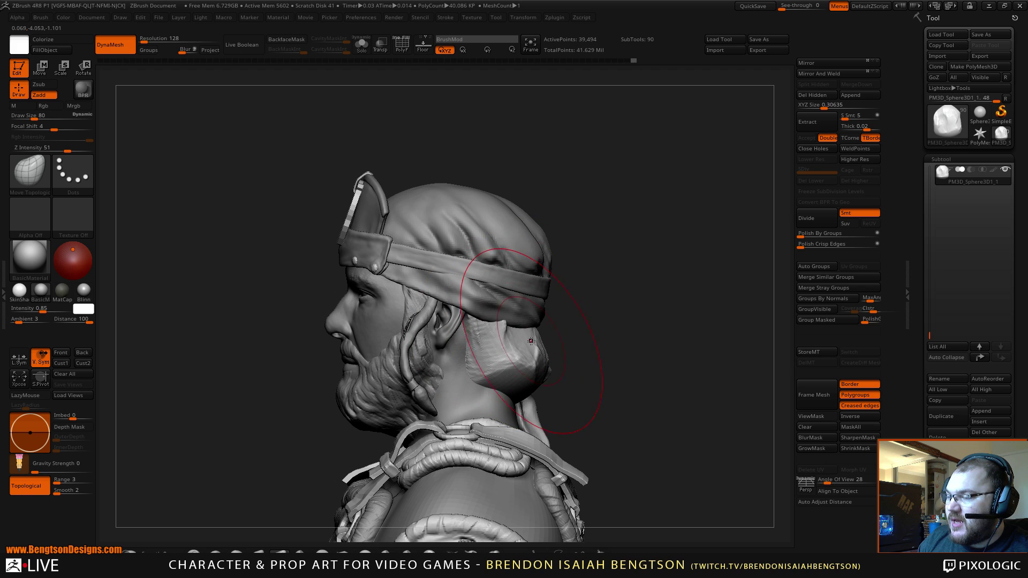
mouse_move(562, 280)
mouse_down()
mouse_move(595, 289)
mouse_move(556, 304)
mouse_move(594, 233)
mouse_move(655, 208)
mouse_up()
Step: Build up the back of the hair below the bandana using ClayBuildup at draw size 30
key(space)
drag(590, 217, 575, 218)
alt+drag(629, 165, 530, 127)
key(b)
key(c)
key(b)
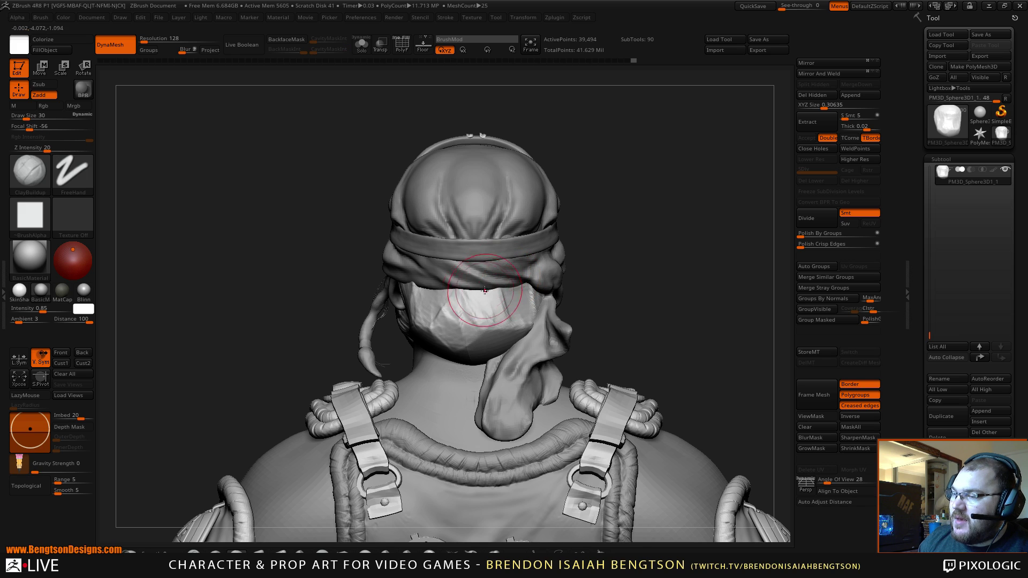
drag(461, 291, 425, 301)
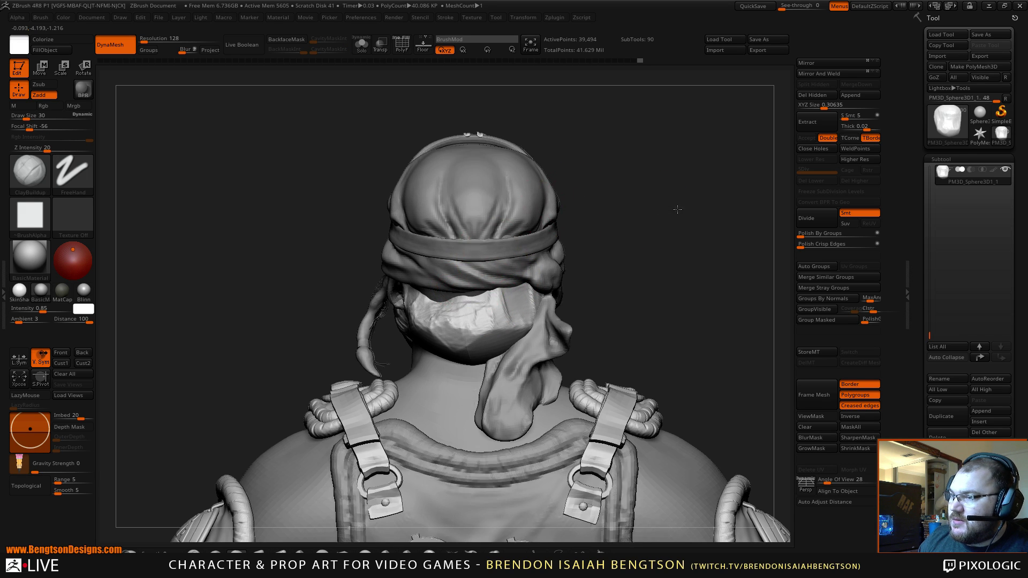
Step: Build up the hair mass under the back of the bandana with ClayBuildup strokes across both sides
drag(677, 211, 656, 192)
drag(424, 275, 442, 293)
mouse_move(595, 246)
mouse_down()
mouse_move(498, 279)
mouse_move(517, 279)
mouse_up()
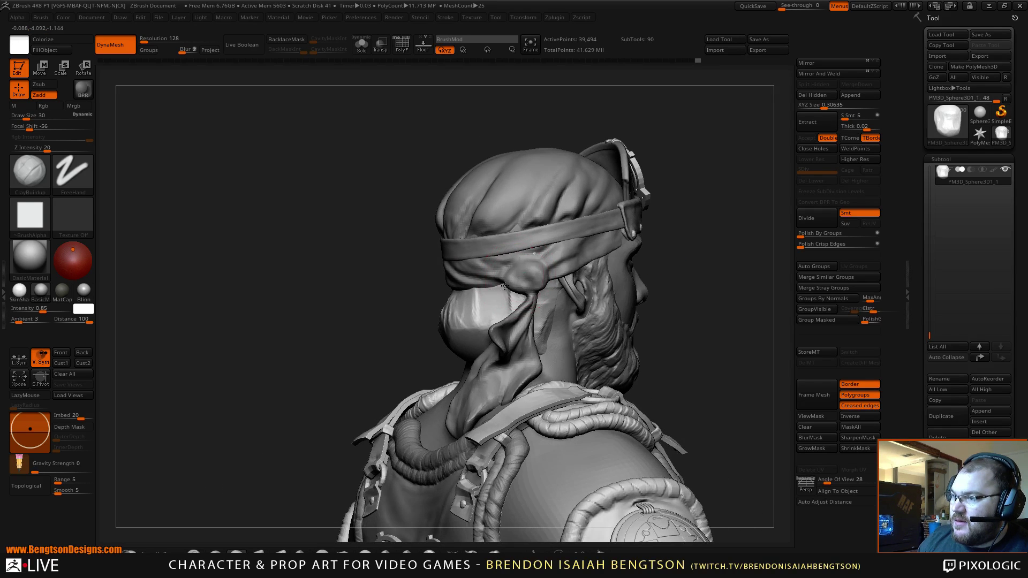
drag(450, 306, 448, 330)
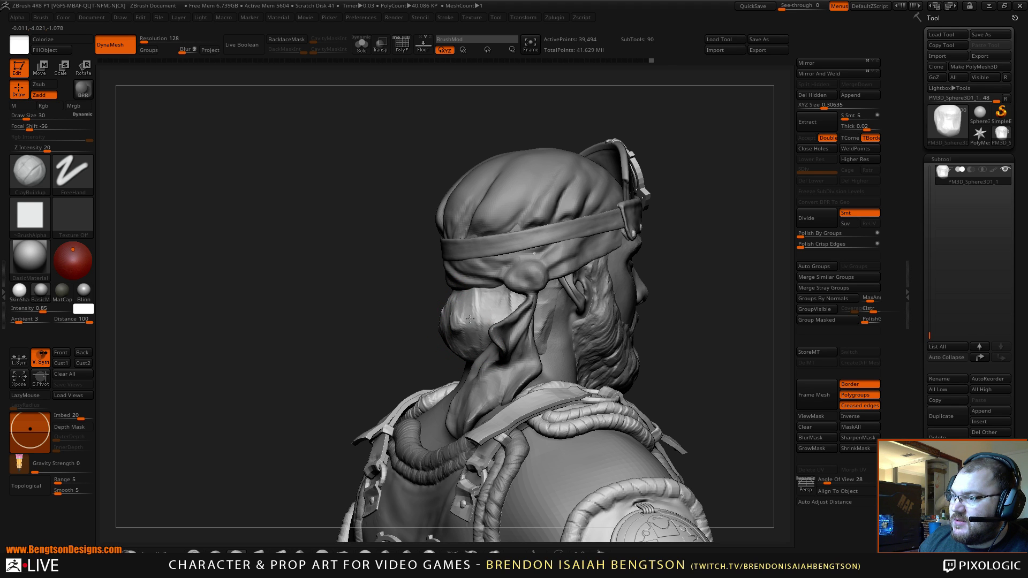
drag(404, 301, 467, 308)
drag(431, 321, 365, 333)
mouse_move(361, 317)
mouse_down()
mouse_move(352, 304)
mouse_move(360, 346)
mouse_move(347, 293)
mouse_move(394, 301)
mouse_up()
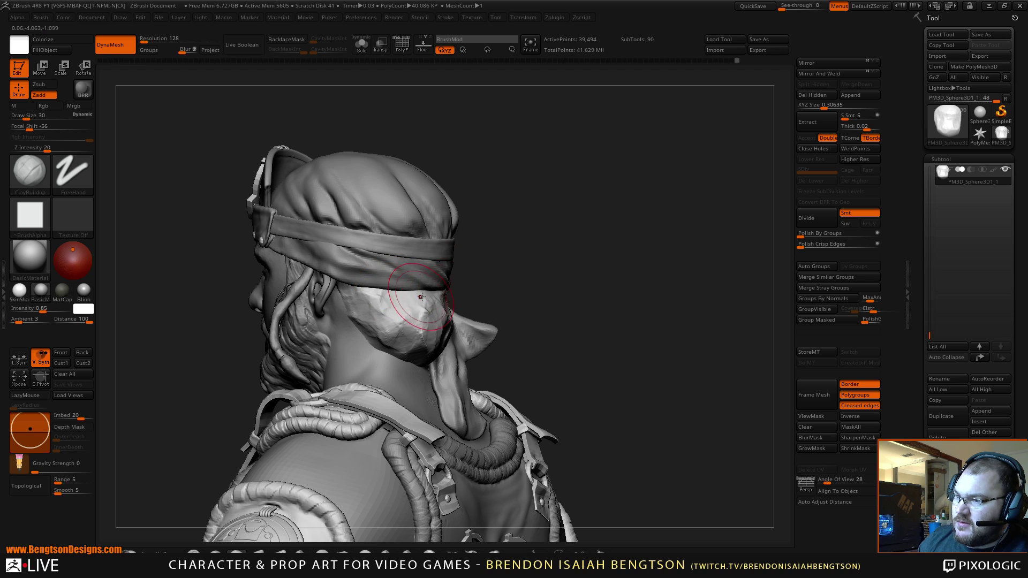
drag(430, 303, 390, 310)
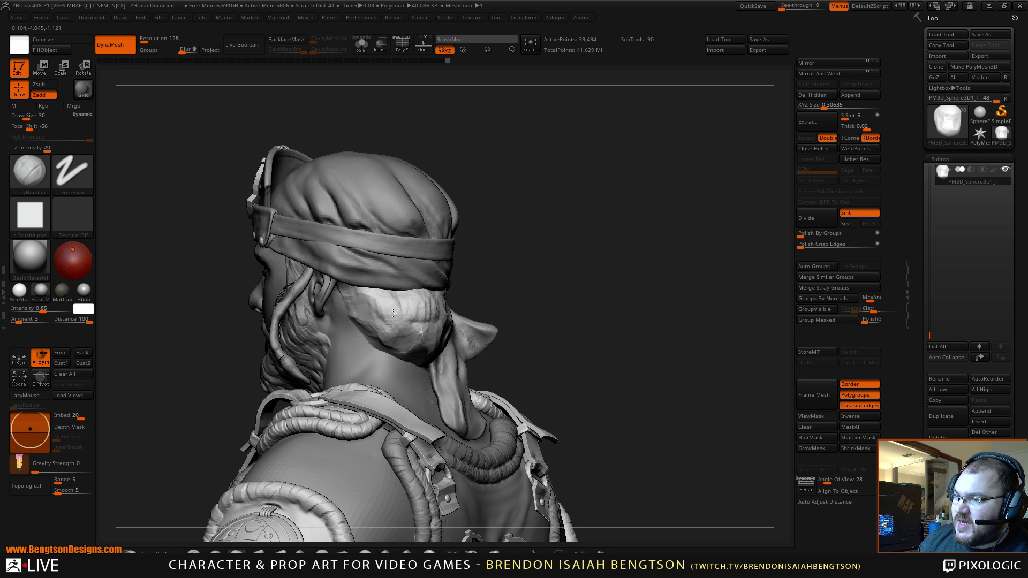
Step: Sculpt the patch of hair behind the character's ear with ClayBuildup
drag(553, 275, 508, 387)
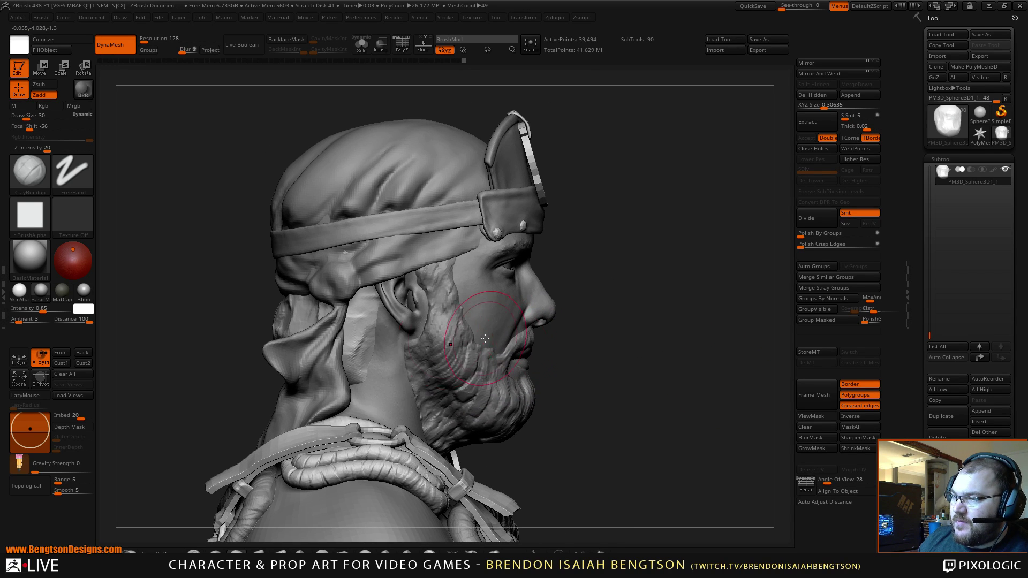
drag(375, 349, 353, 370)
drag(369, 306, 358, 368)
Step: Check the head mesh in isolation, then rework its surface behind the ear and make the hair mass active again
alt+click(374, 294)
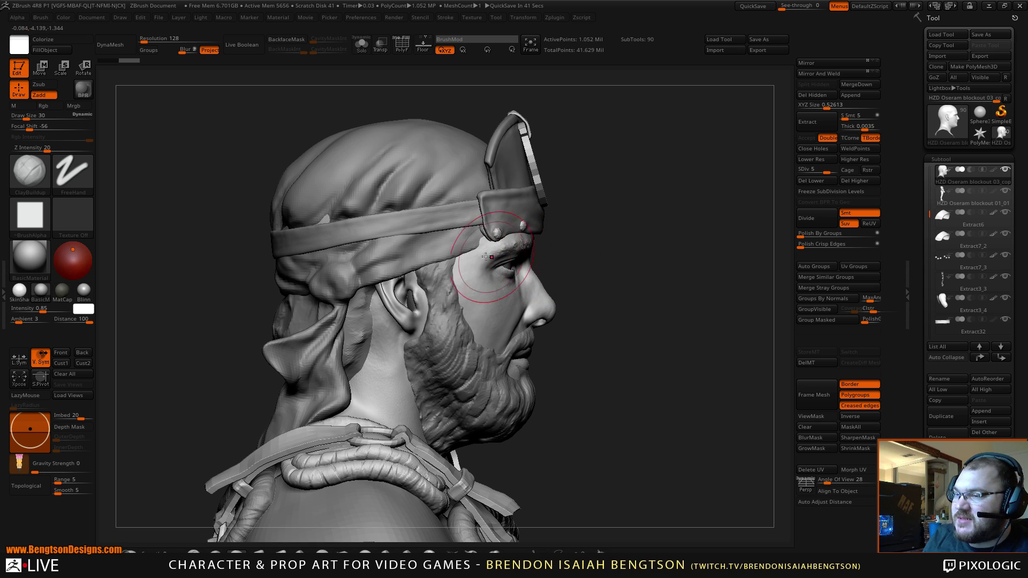
key(alt+s)
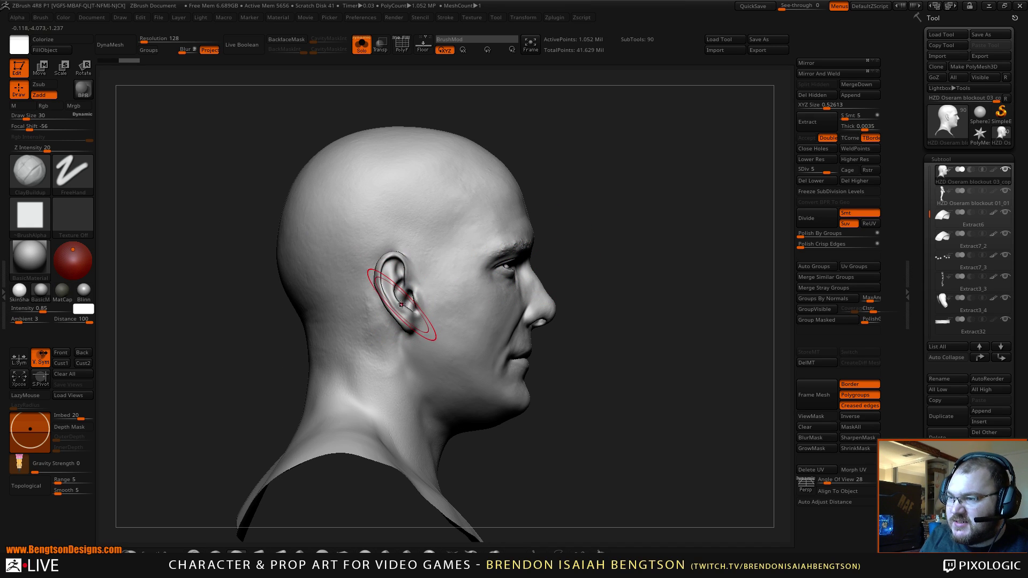
key(alt+s)
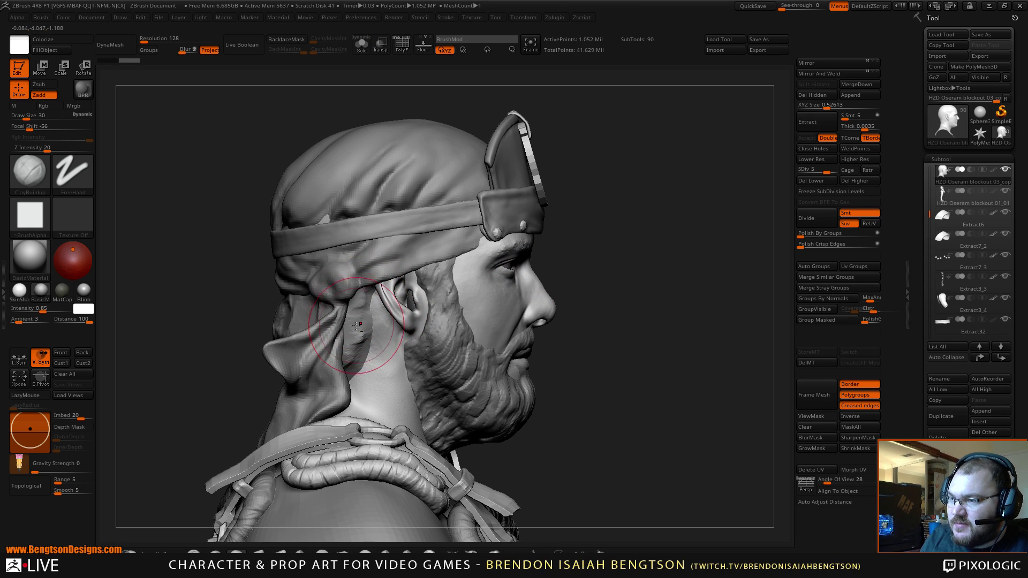
drag(361, 322, 357, 329)
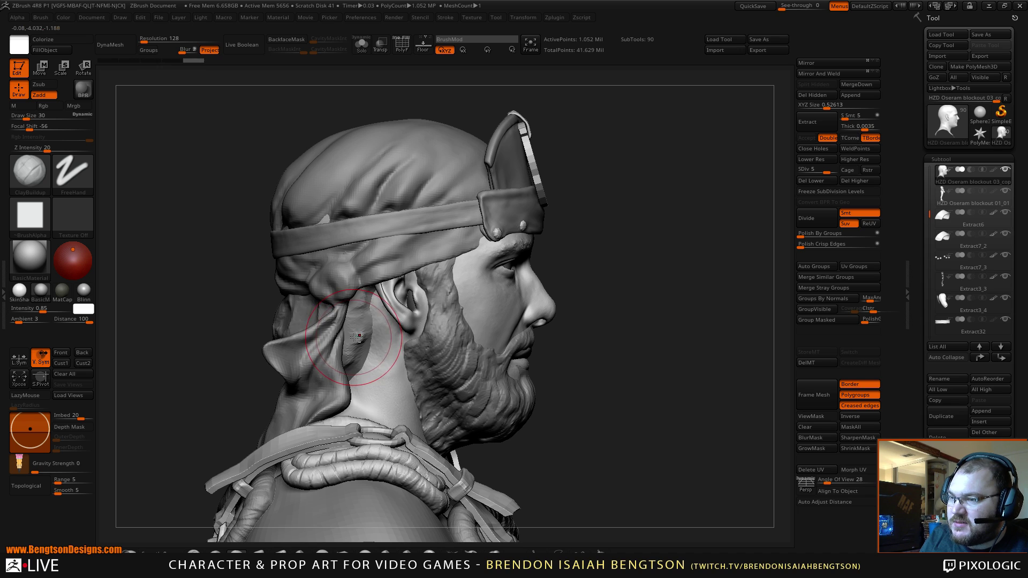
alt+click(359, 310)
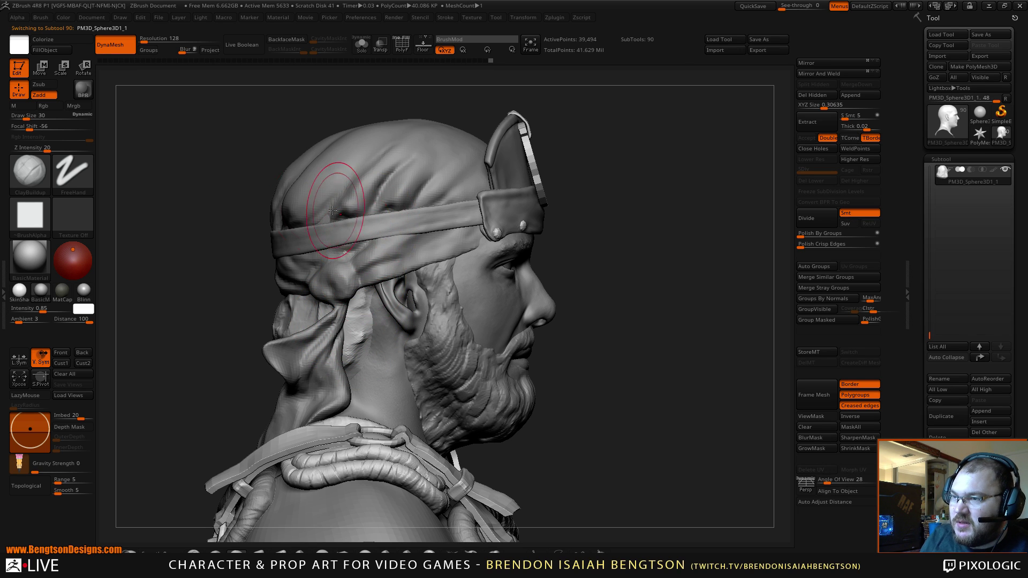
Step: Examine the hair and bandana from behind, then view the head mesh alone to check the back of the skull
mouse_move(252, 202)
mouse_down()
mouse_move(224, 316)
mouse_move(344, 277)
mouse_up()
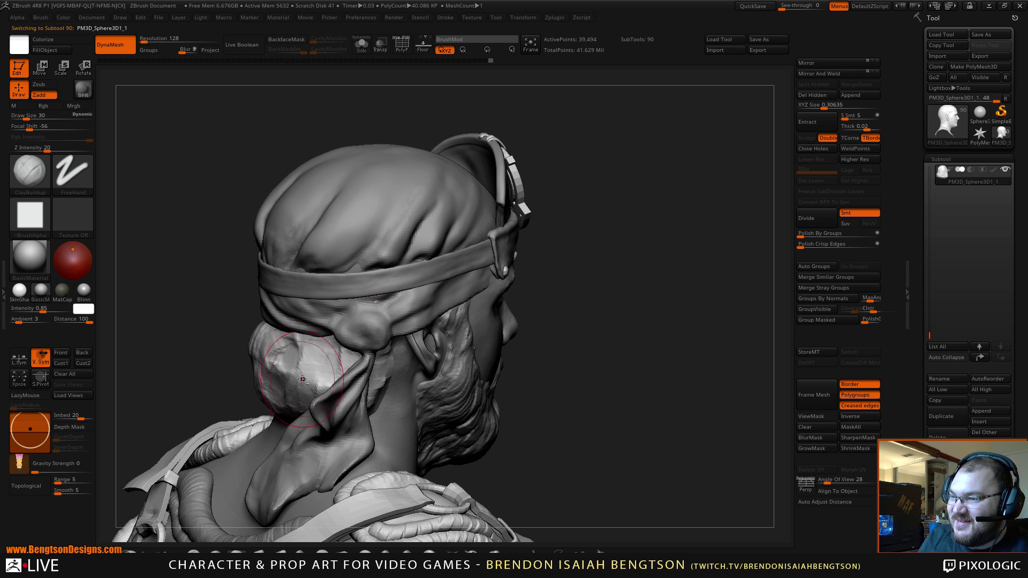
key(alt+shift+s)
key(ctrl+shift+s)
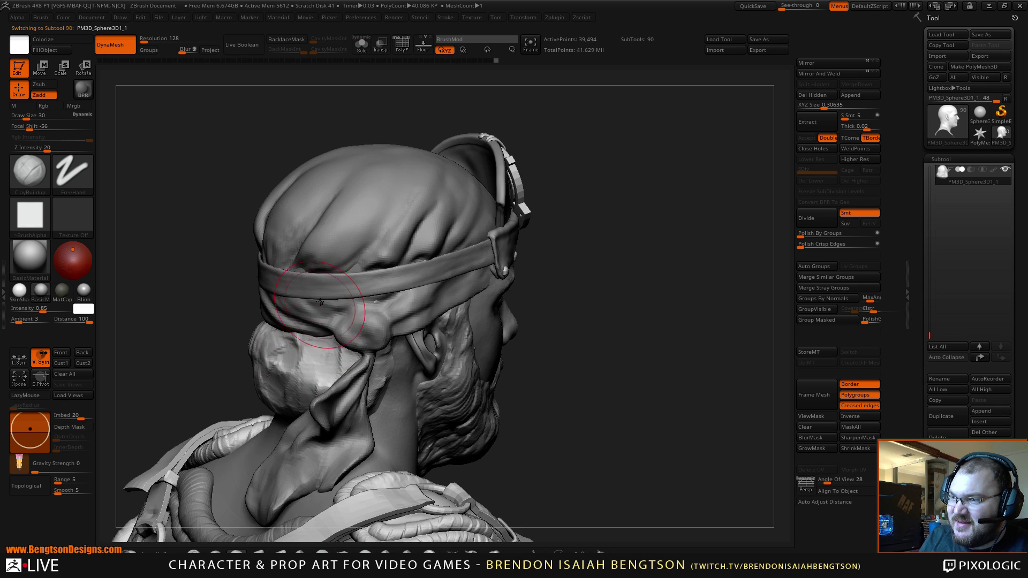
alt+click(353, 272)
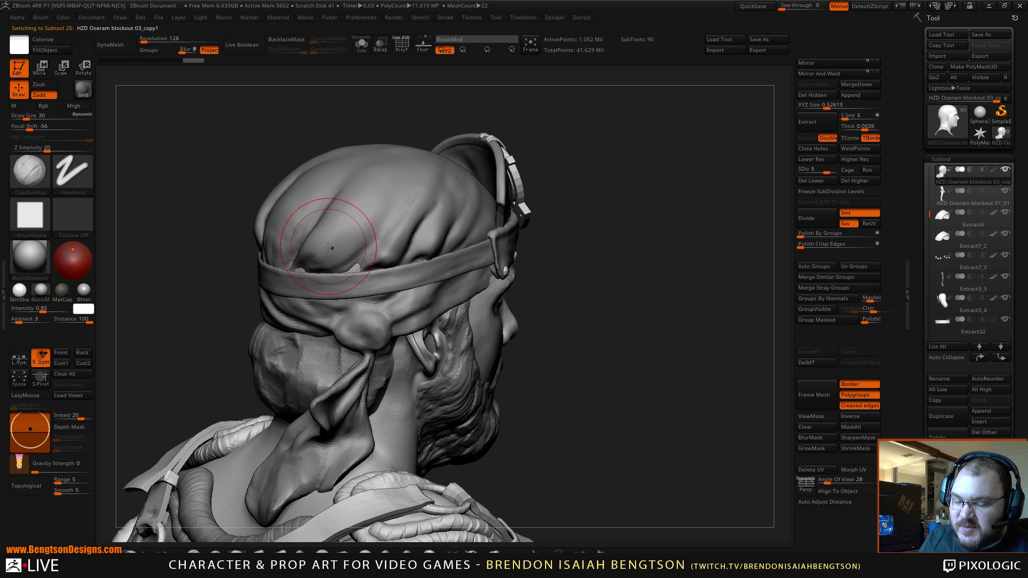
key(alt+s)
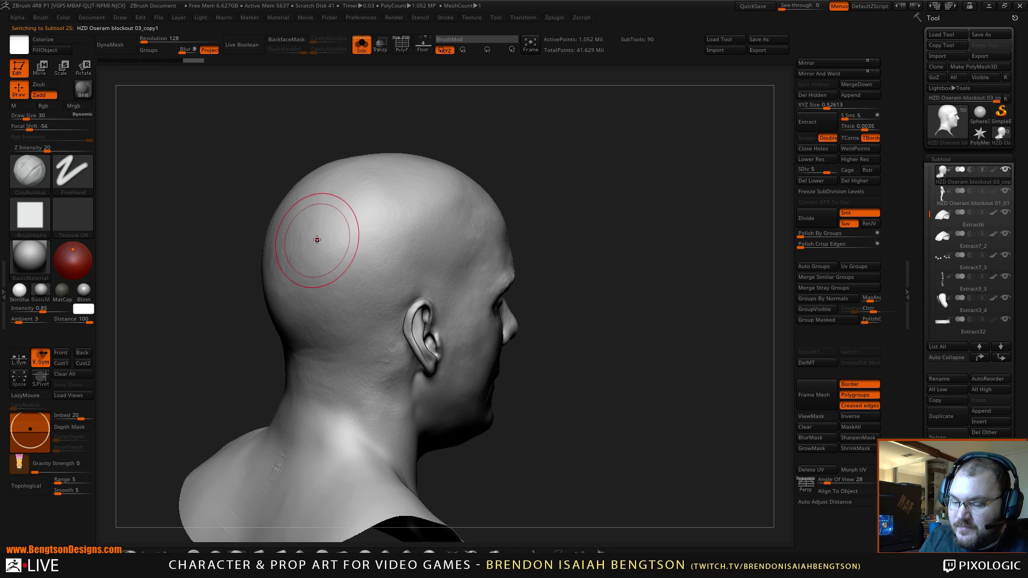
key(alt+s)
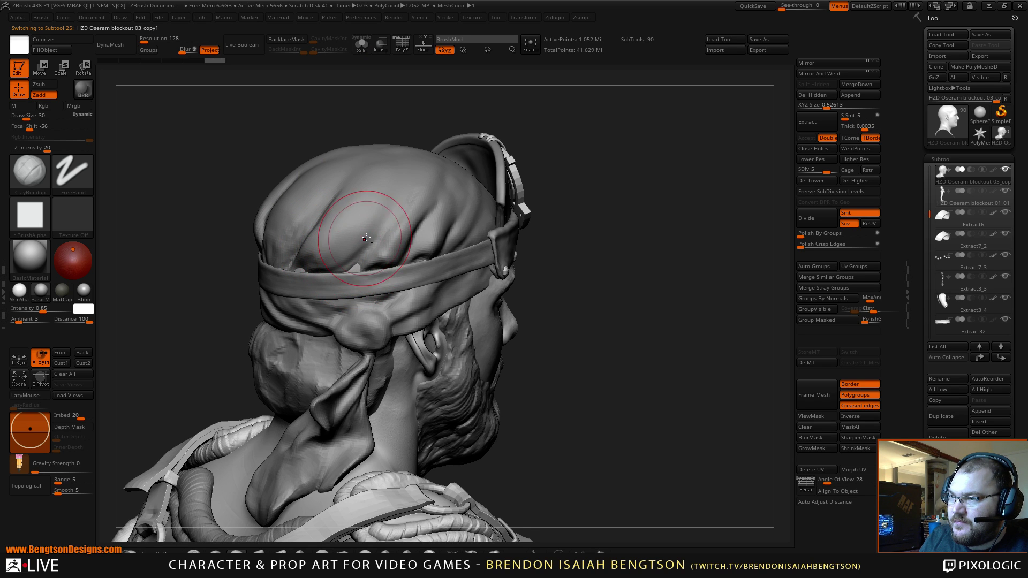
Step: Adjust the bandana's shape above its rear strap with the Move Topological brush so it covers the skull
alt+right_drag(365, 223, 369, 221)
alt+click(369, 221)
right_click(368, 223)
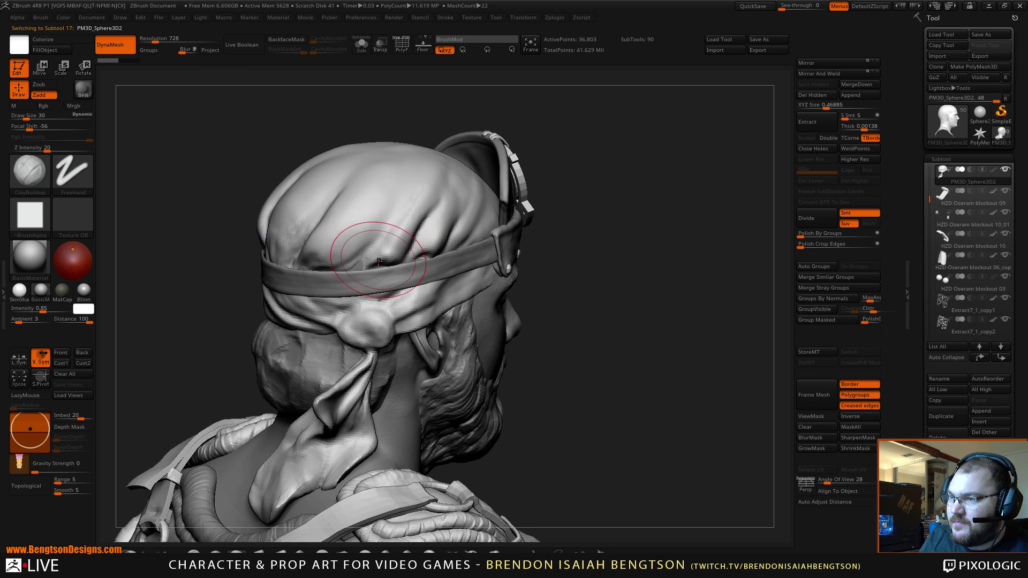
key(b)
key(m)
key(t)
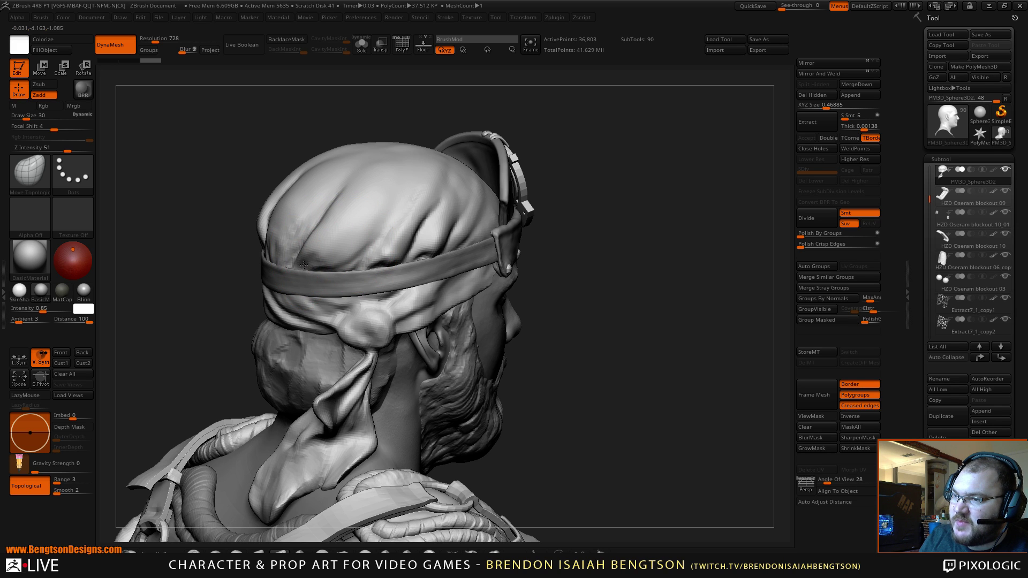
drag(280, 236, 287, 223)
drag(314, 237, 319, 232)
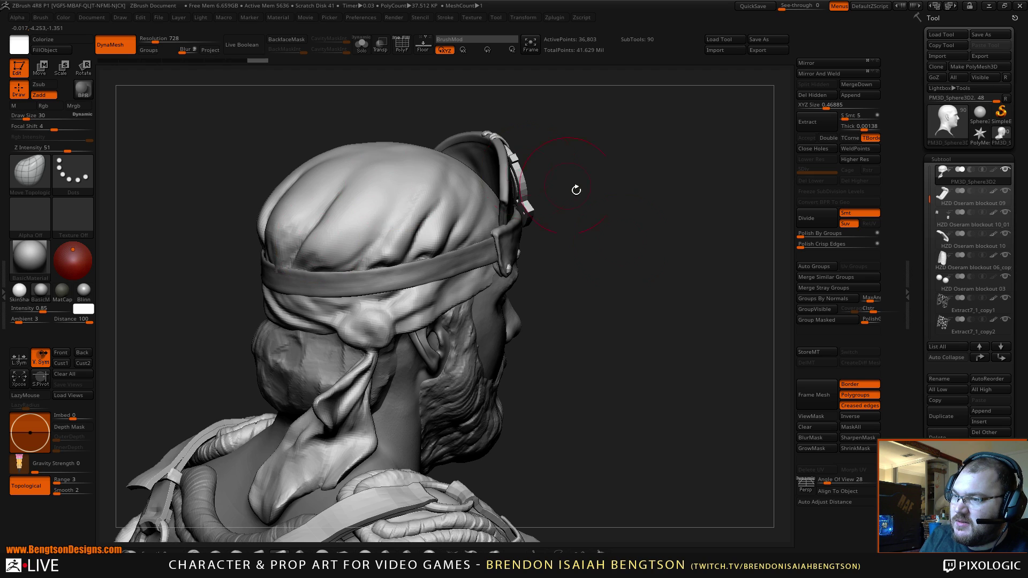
Step: Make the hair mass at the nape the active subtool and isolate it with Solo
mouse_move(581, 194)
mouse_down()
mouse_move(681, 269)
mouse_move(760, 278)
mouse_up()
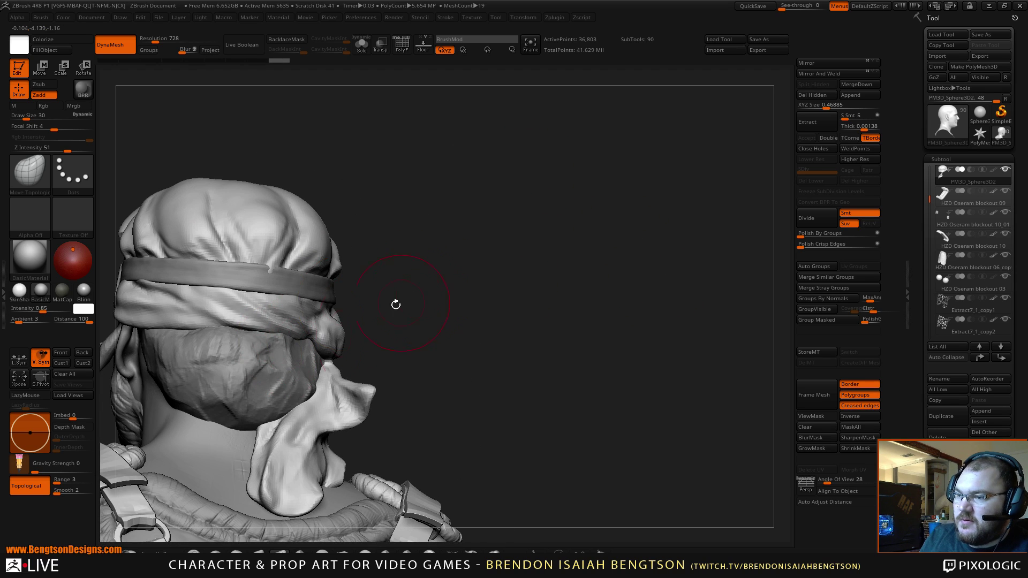
alt+click(251, 376)
alt+drag(440, 283, 540, 215)
mouse_move(540, 215)
mouse_down()
mouse_move(471, 242)
mouse_move(383, 239)
mouse_up()
drag(668, 193, 723, 206)
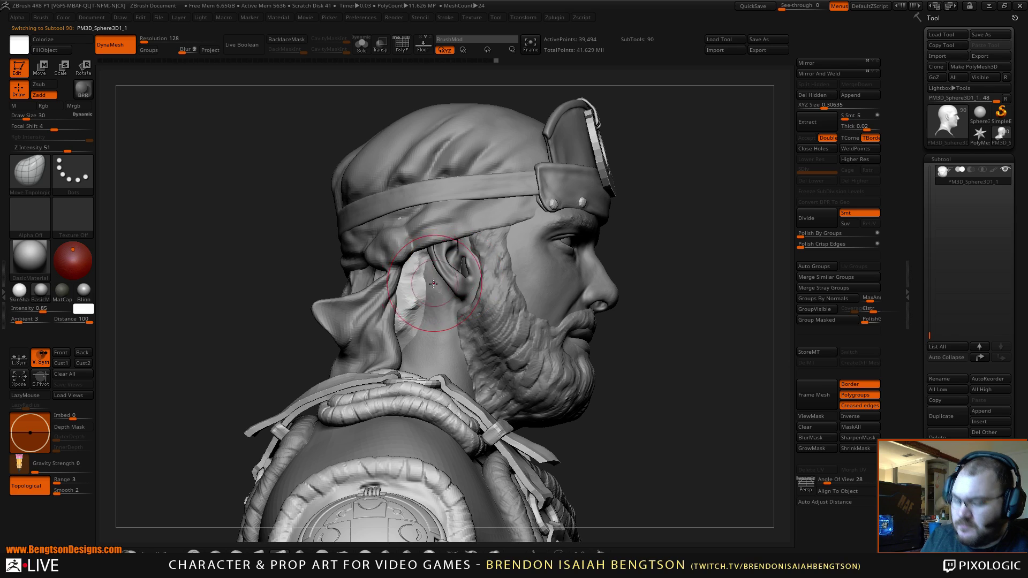
key(alt+s)
mouse_move(444, 228)
alt+mouse_down()
mouse_move(457, 199)
mouse_move(451, 174)
alt+mouse_up()
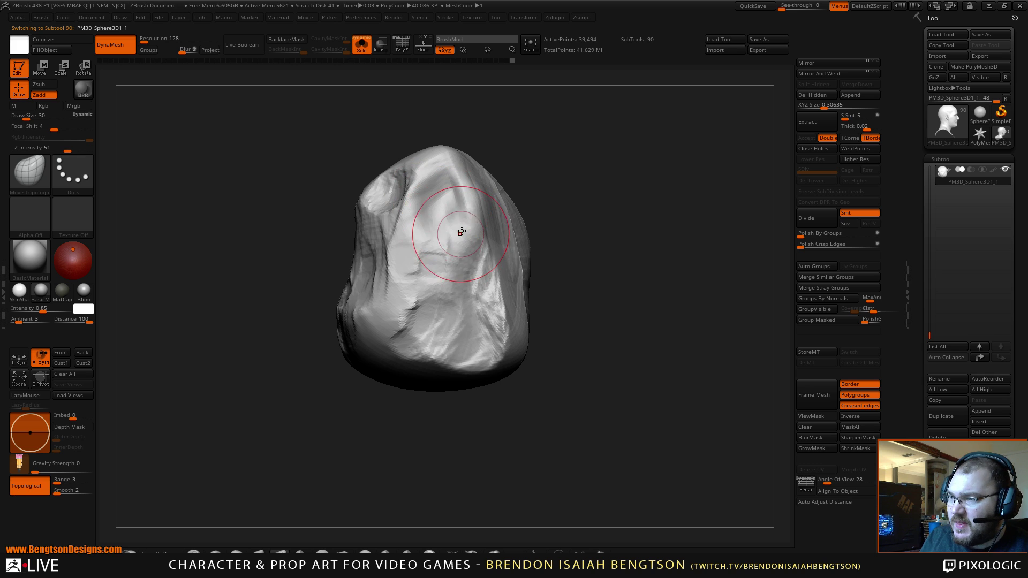
Step: Sculpt downward-flowing strokes over the isolated hair mass with ClayBuildup at draw size 27
key(b)
key(c)
key(b)
key(space)
mouse_move(447, 196)
mouse_down()
mouse_move(434, 150)
mouse_move(460, 177)
mouse_move(421, 160)
mouse_move(449, 171)
mouse_move(490, 247)
mouse_up()
mouse_move(583, 200)
mouse_down()
mouse_move(507, 203)
mouse_move(526, 276)
mouse_move(532, 218)
mouse_move(527, 276)
mouse_up()
mouse_move(632, 187)
alt+mouse_down()
mouse_move(583, 216)
mouse_move(515, 214)
mouse_move(523, 241)
mouse_move(535, 207)
alt+mouse_up()
mouse_move(544, 169)
mouse_down()
mouse_move(553, 152)
mouse_move(587, 176)
mouse_up()
drag(472, 230, 451, 297)
drag(446, 251, 436, 300)
alt+drag(420, 218, 438, 284)
mouse_move(451, 230)
mouse_down()
mouse_move(453, 290)
mouse_move(467, 299)
mouse_up()
mouse_move(572, 177)
mouse_down()
mouse_move(556, 204)
mouse_move(517, 210)
mouse_up()
mouse_move(498, 249)
mouse_down()
mouse_move(524, 316)
mouse_move(523, 300)
mouse_up()
mouse_move(597, 252)
mouse_down()
mouse_move(568, 248)
mouse_move(595, 200)
mouse_move(509, 205)
mouse_up()
drag(509, 204, 525, 213)
mouse_move(461, 239)
mouse_down()
mouse_move(443, 300)
mouse_move(393, 300)
mouse_move(387, 283)
mouse_move(435, 286)
mouse_up()
mouse_move(405, 253)
mouse_down()
mouse_move(400, 304)
mouse_move(383, 274)
mouse_up()
alt+drag(447, 201, 565, 198)
mouse_move(413, 258)
mouse_down()
mouse_move(408, 282)
mouse_move(392, 278)
mouse_up()
mouse_move(581, 208)
alt+mouse_down()
mouse_move(620, 203)
mouse_move(631, 249)
mouse_move(612, 236)
alt+mouse_up()
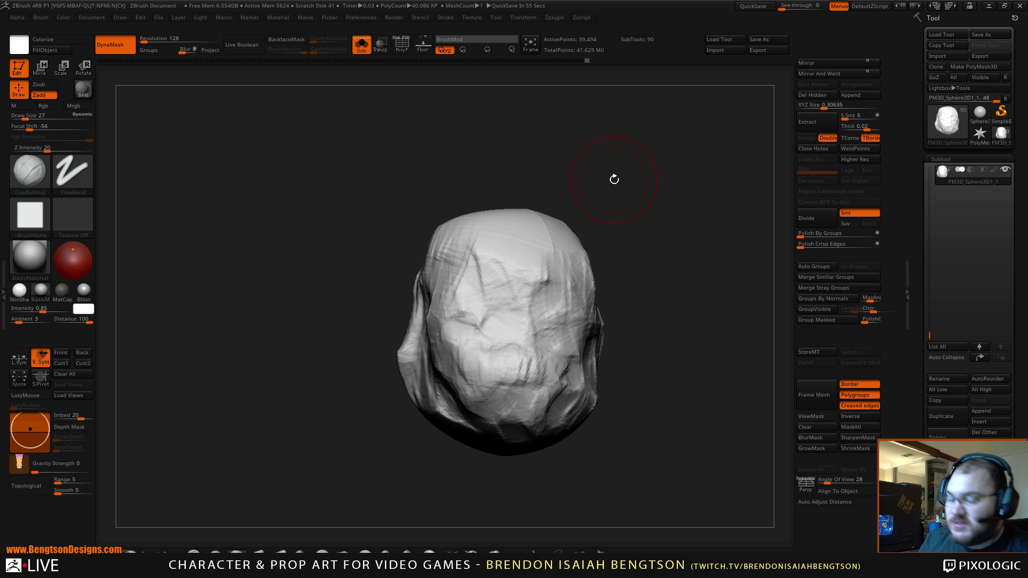
Step: Show the complete character again and keep the hair mass as the active subtool
key(shift+alt+s)
mouse_move(681, 236)
mouse_down()
mouse_move(626, 238)
mouse_move(653, 259)
mouse_move(602, 268)
mouse_up()
alt+click(360, 311)
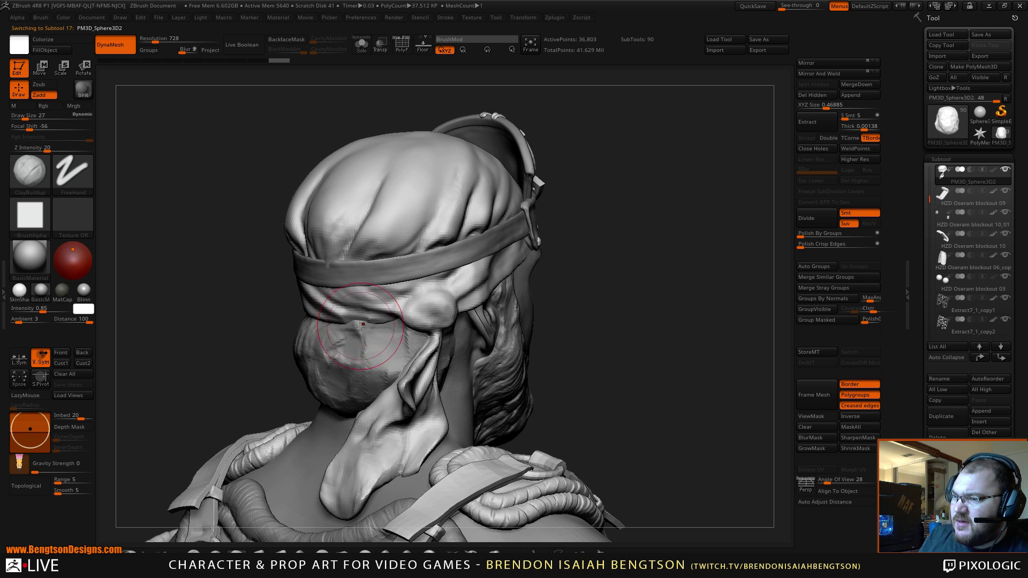
alt+click(362, 325)
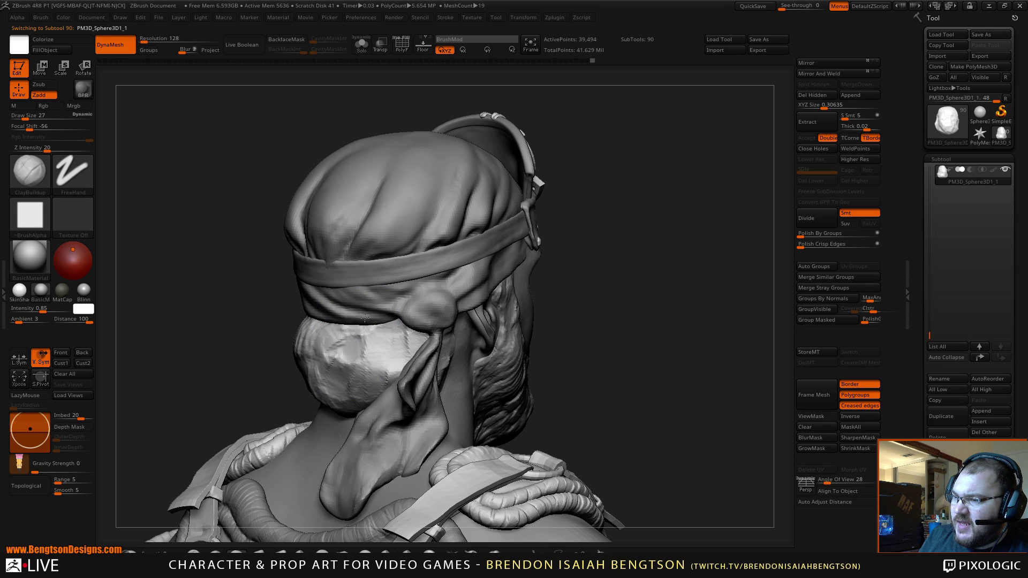
Step: Set the draw size to 17 and sculpt finer strand strokes into the hair below the bandana
key(space)
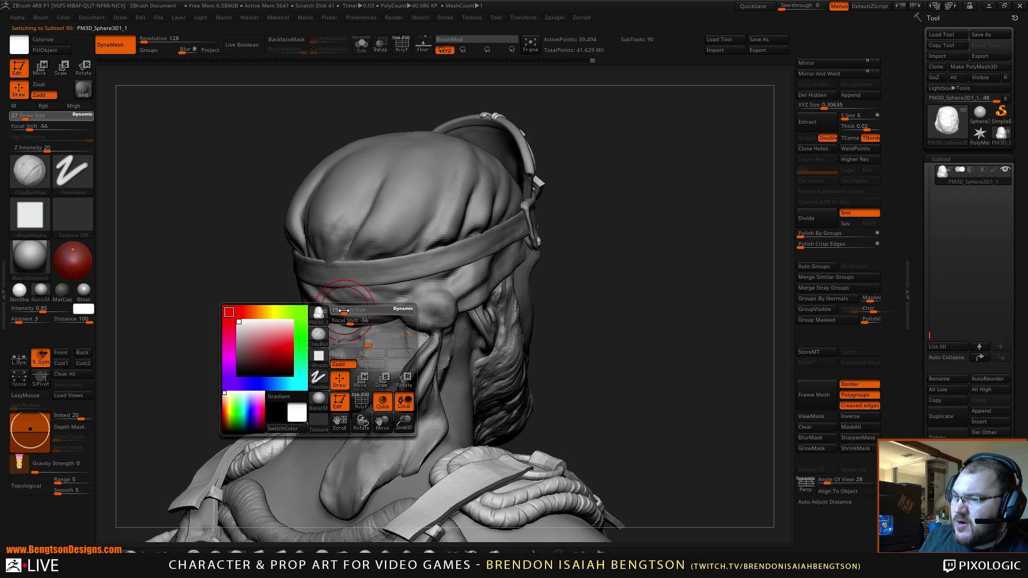
drag(344, 310, 342, 310)
alt+drag(616, 238, 626, 253)
drag(665, 218, 352, 358)
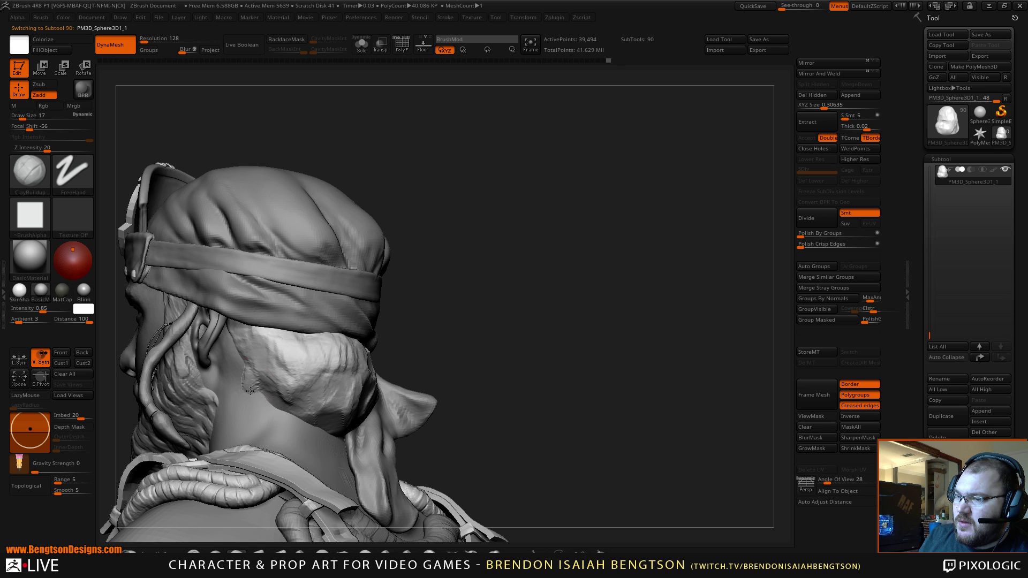
mouse_move(257, 391)
mouse_down()
mouse_move(266, 369)
mouse_move(282, 395)
mouse_move(288, 386)
mouse_move(257, 350)
mouse_move(235, 345)
mouse_move(261, 358)
mouse_up()
drag(570, 248, 522, 258)
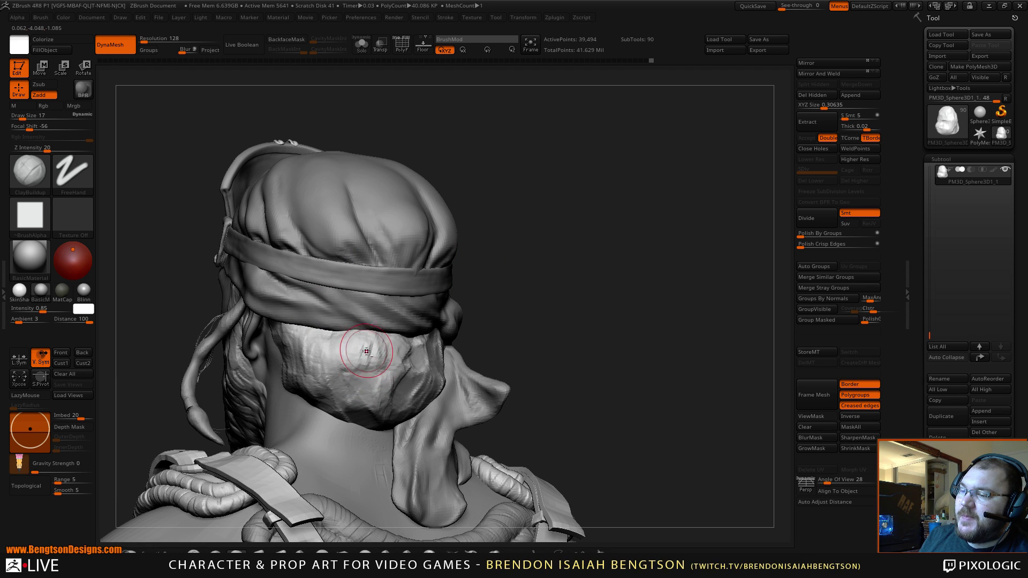
mouse_move(378, 356)
mouse_down()
mouse_move(377, 382)
mouse_move(394, 381)
mouse_up()
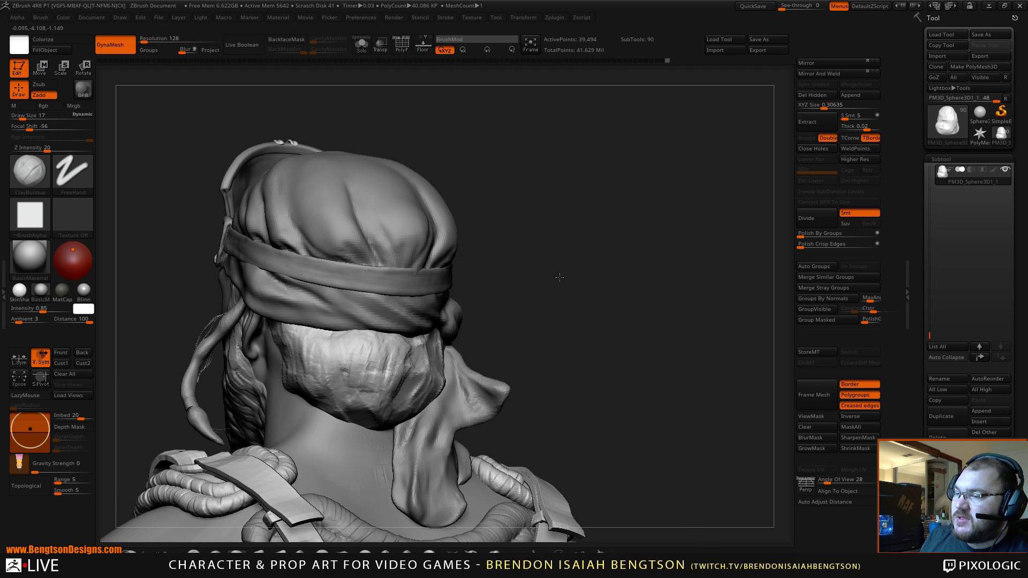
drag(558, 275, 509, 281)
drag(427, 371, 446, 351)
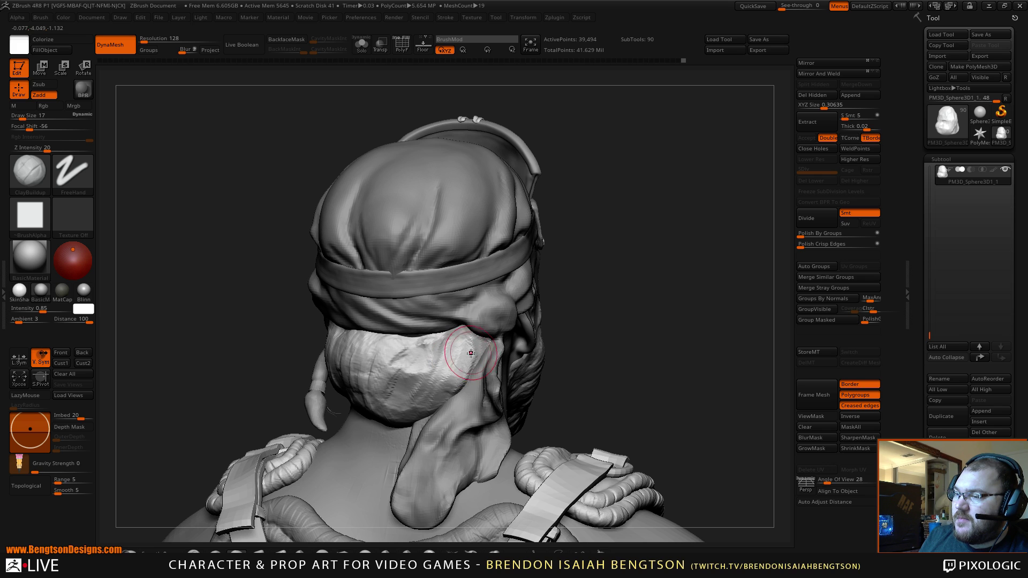
Step: Refine the area behind the ear on the head mesh and hair, leaving the hair mass active
drag(613, 275, 649, 236)
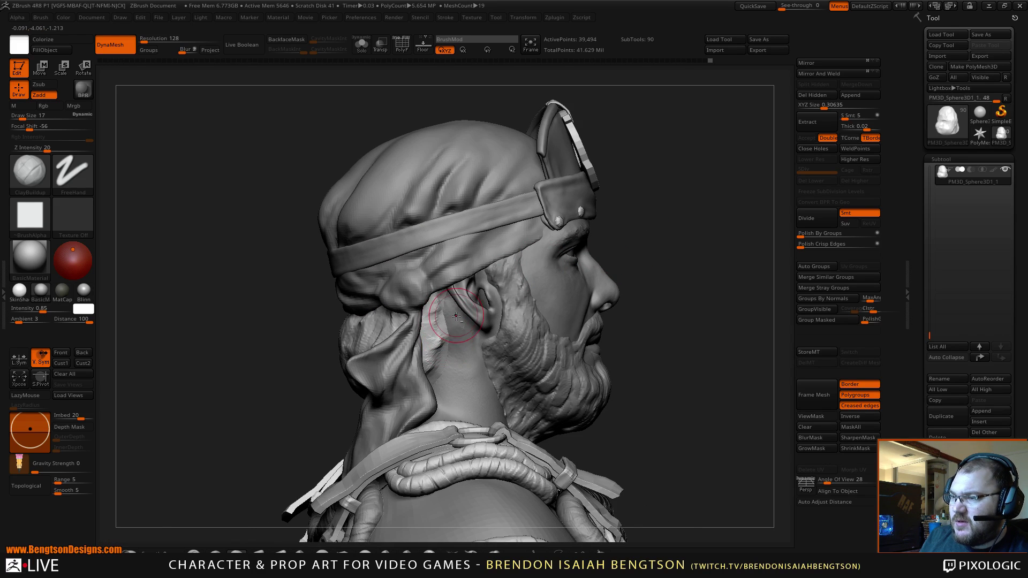
alt+click(443, 319)
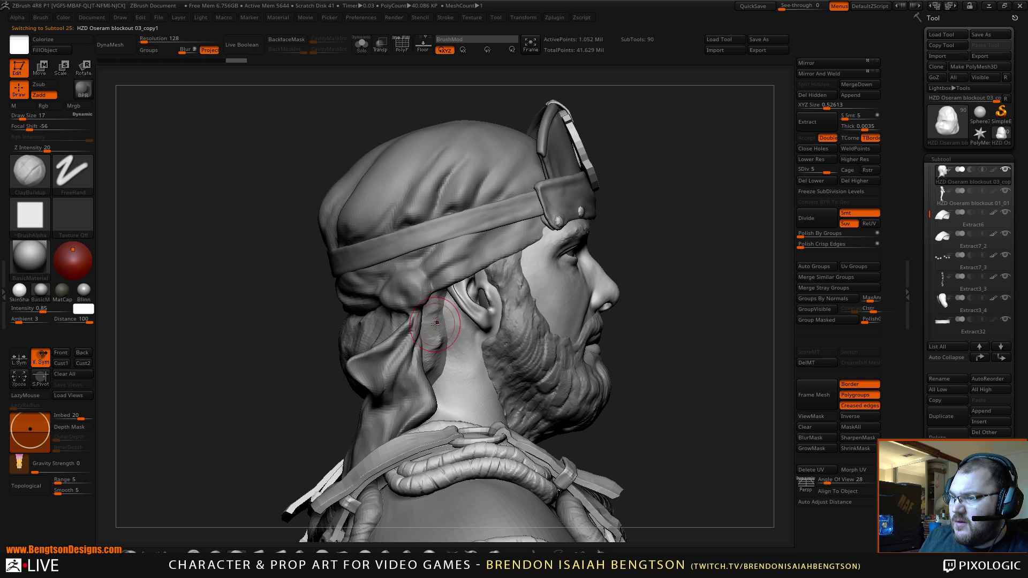
alt+click(431, 311)
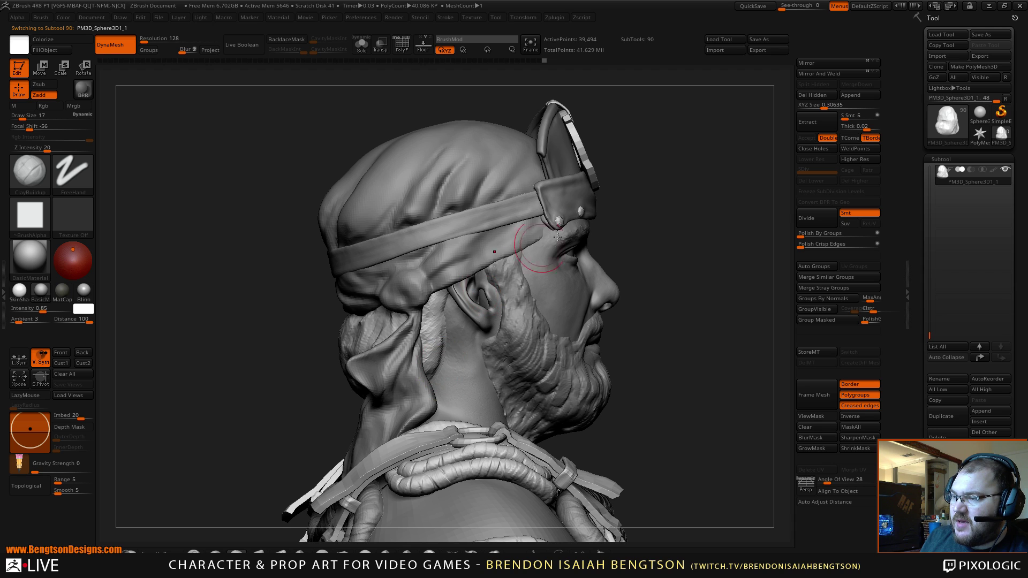
mouse_move(711, 255)
mouse_down()
mouse_move(693, 223)
mouse_move(589, 236)
mouse_move(344, 332)
mouse_up()
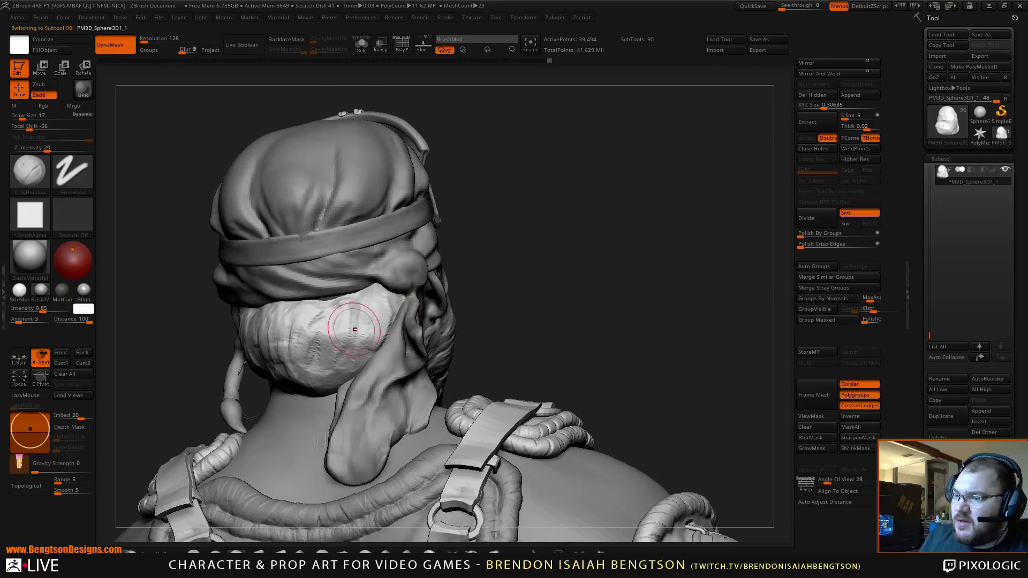
Step: Review the whole character from the front
mouse_move(597, 277)
alt+mouse_down()
mouse_move(577, 58)
mouse_move(627, 276)
mouse_move(574, 329)
mouse_move(624, 289)
mouse_move(595, 291)
mouse_move(624, 287)
mouse_move(615, 268)
mouse_move(620, 294)
mouse_move(602, 241)
alt+mouse_up()
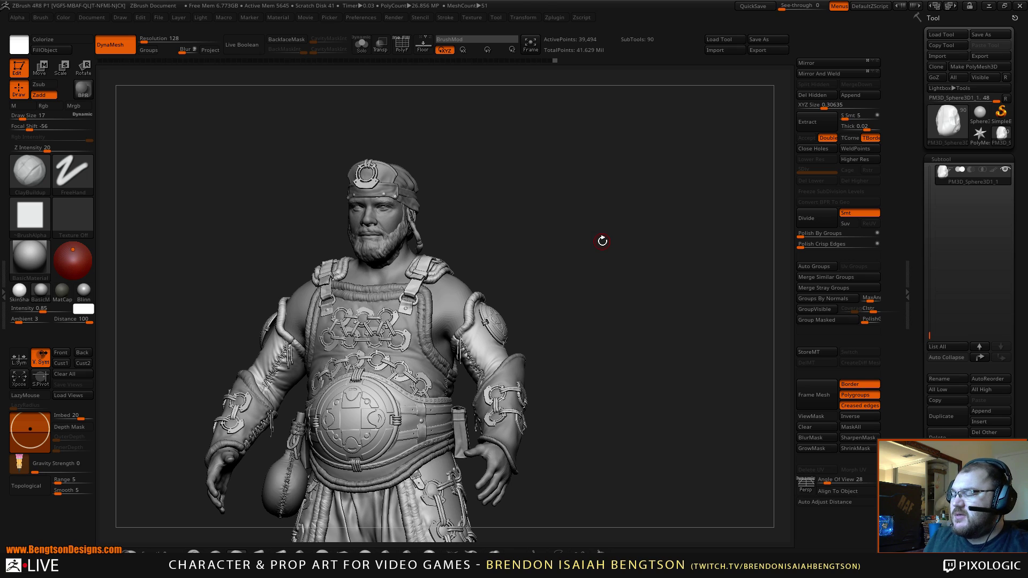
mouse_move(636, 304)
mouse_down()
mouse_move(621, 263)
mouse_move(620, 276)
mouse_move(643, 281)
mouse_move(619, 271)
mouse_move(626, 282)
mouse_move(622, 244)
mouse_move(597, 289)
mouse_move(648, 291)
mouse_move(592, 292)
mouse_move(604, 351)
mouse_move(607, 318)
mouse_up()
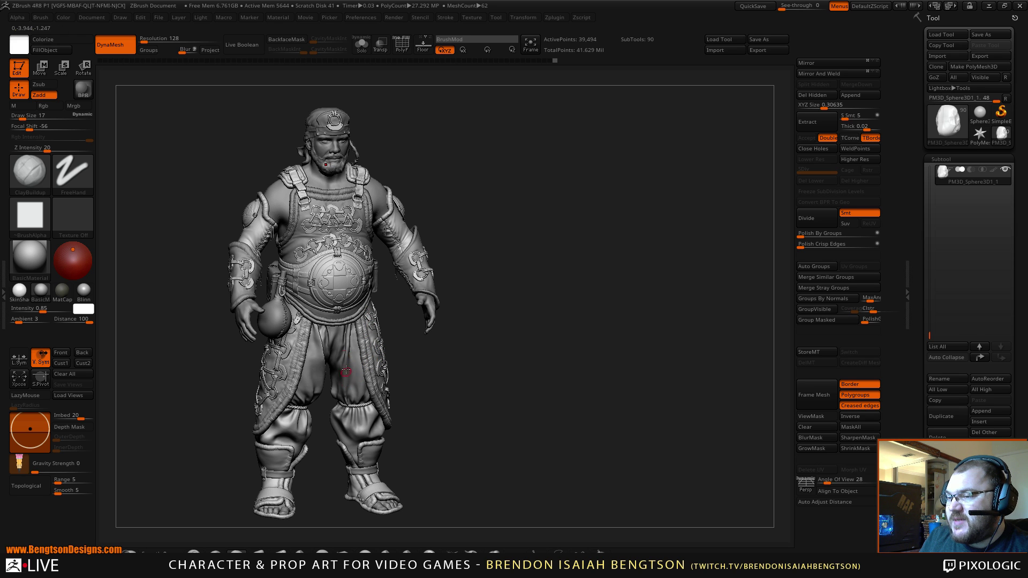
Step: Make the bandana the active subtool and choose the Move Topological brush for reshaping it
mouse_move(475, 389)
mouse_down()
mouse_move(425, 391)
mouse_move(478, 391)
mouse_move(476, 371)
mouse_up()
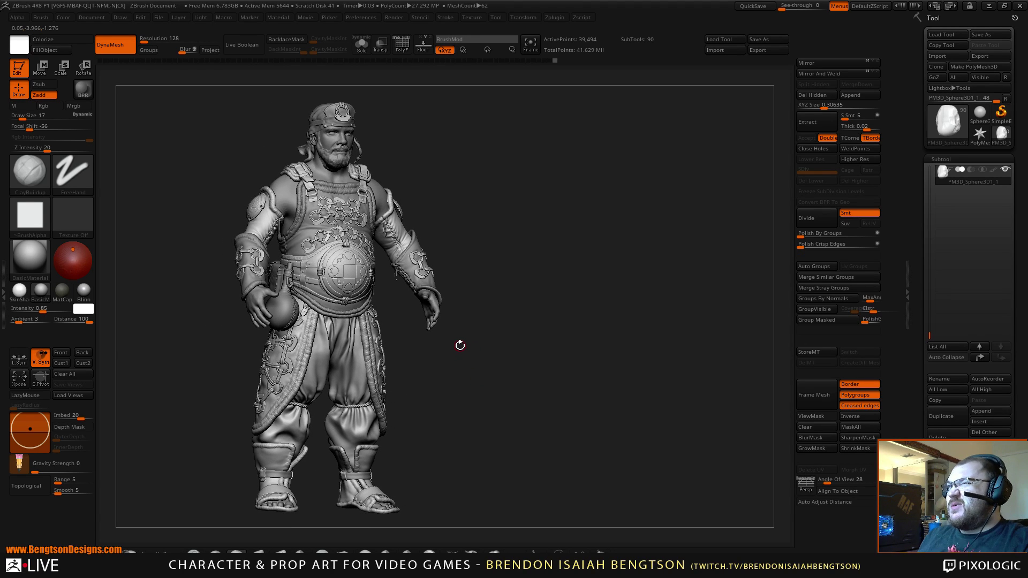
mouse_move(553, 352)
alt+mouse_down()
mouse_move(592, 216)
mouse_move(619, 285)
mouse_move(488, 259)
mouse_move(520, 271)
mouse_move(506, 268)
alt+mouse_up()
alt+click(337, 251)
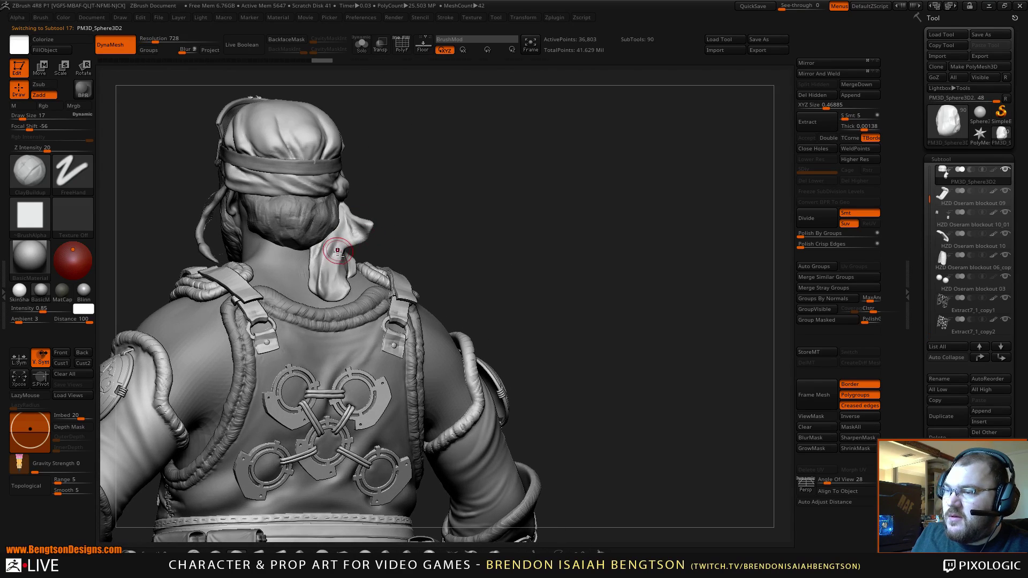
alt+click(332, 219)
key(space)
key(b)
key(m)
key(t)
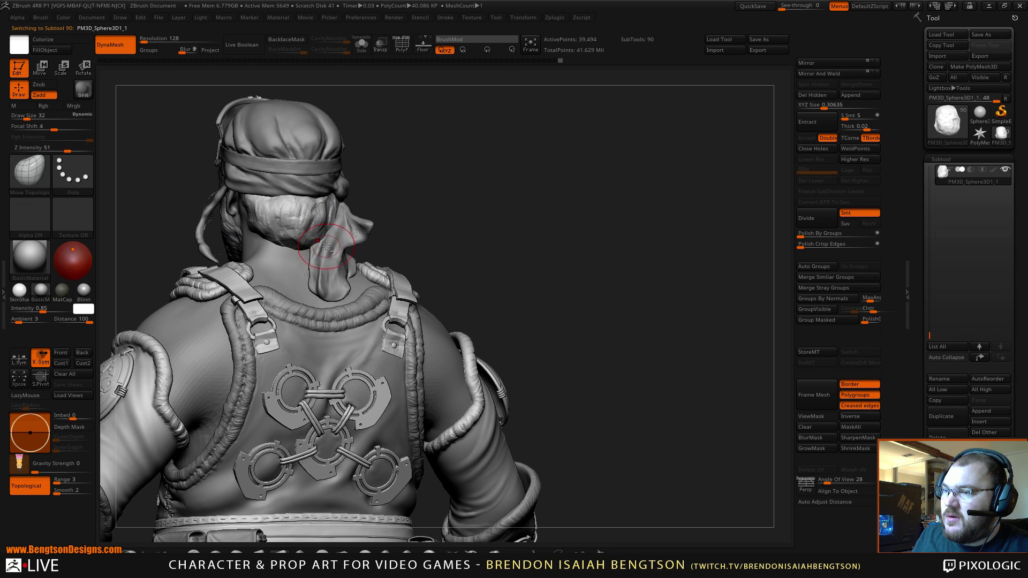
alt+click(329, 265)
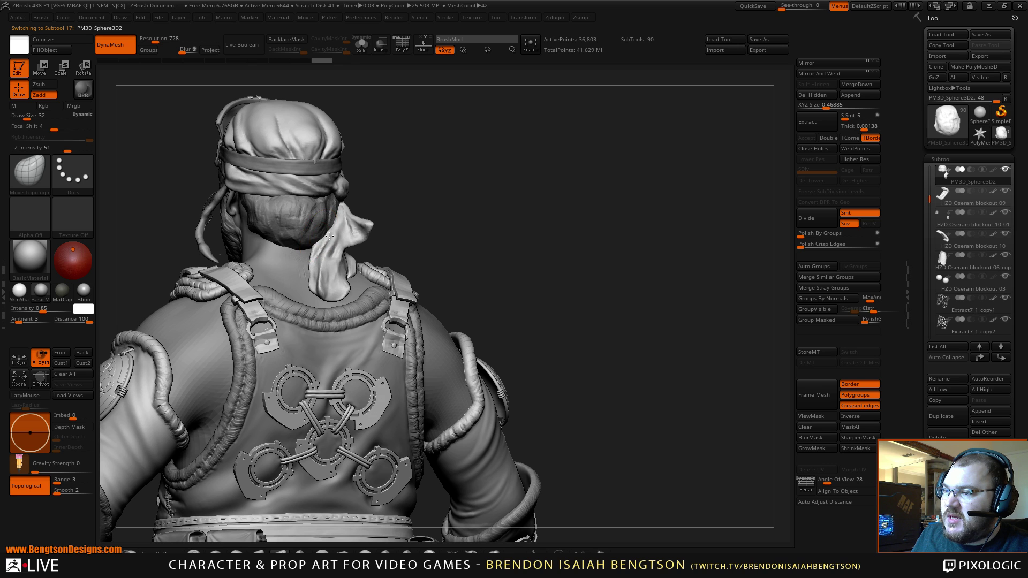
Step: Ghost the other subtools, set the draw size to 55 and reshape the bandana's hanging tail
drag(400, 184, 401, 179)
key(shift+t)
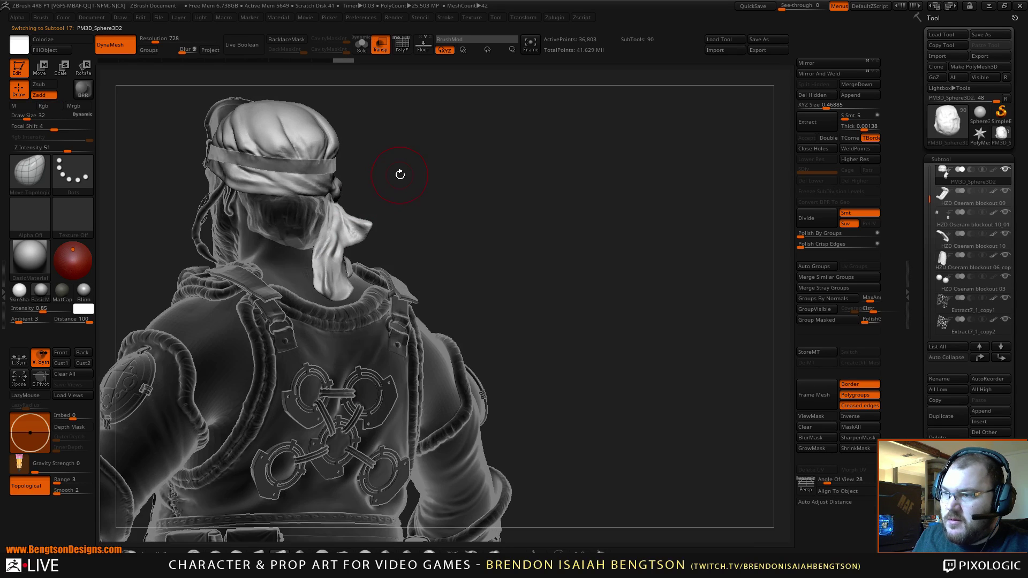
key(space)
click(332, 214)
key(space)
click(332, 225)
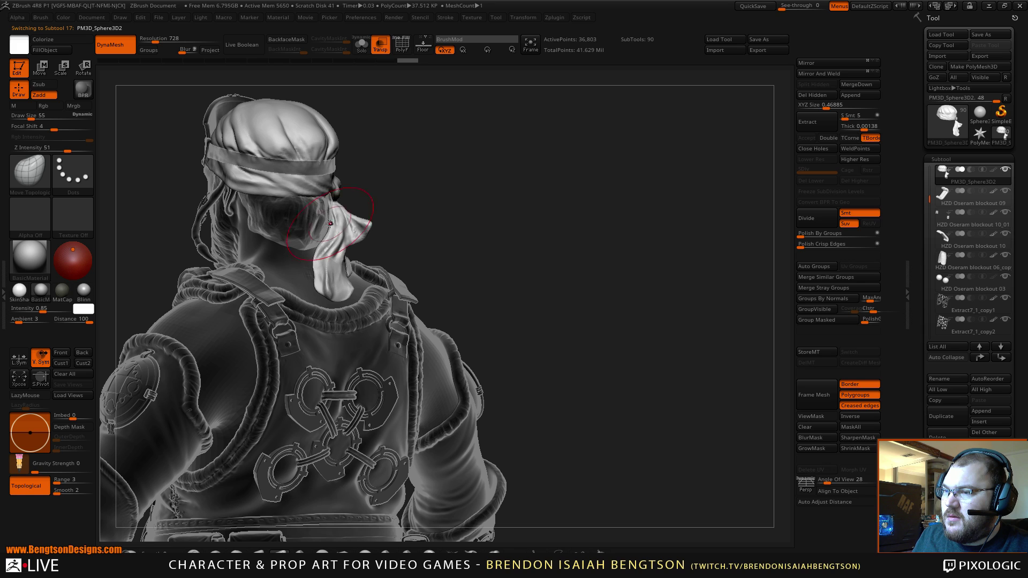
mouse_move(451, 219)
mouse_down()
mouse_move(360, 280)
mouse_move(309, 288)
mouse_up()
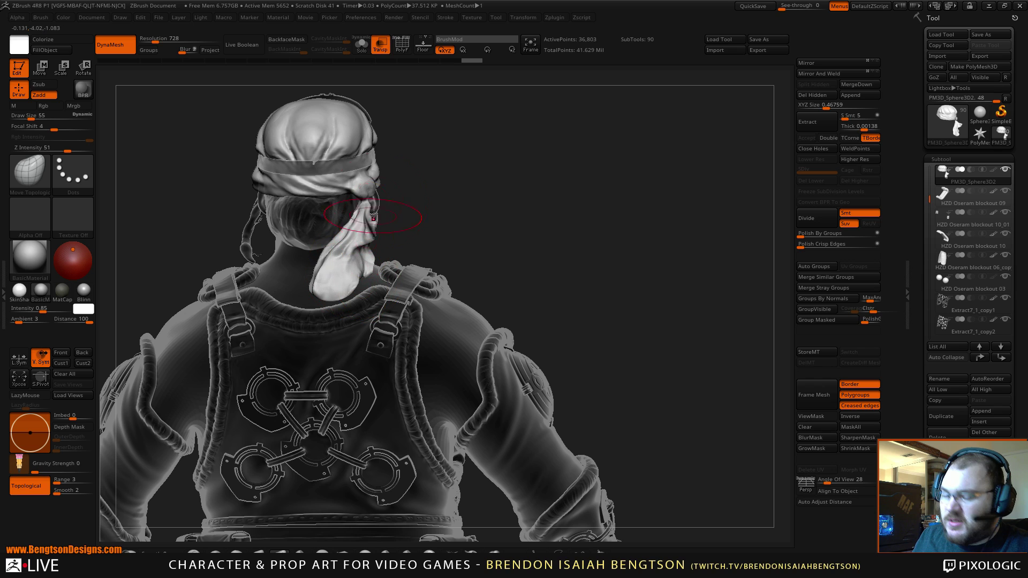
Step: Inspect the bandana in isolation from behind and bring back the complete character without transparency
key(alt+s)
shift+drag(498, 208, 490, 204)
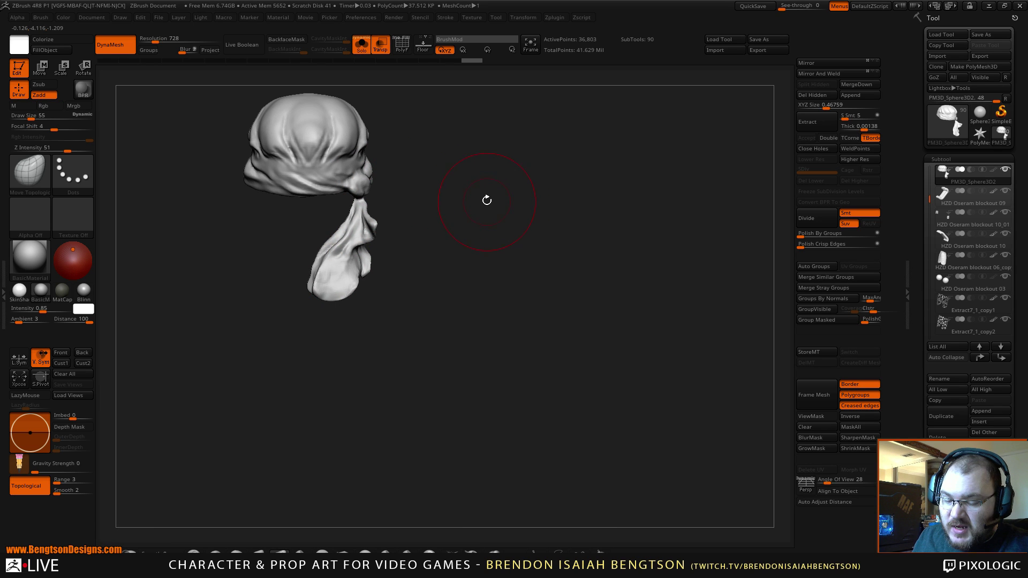
key(alt+s)
key(shift)
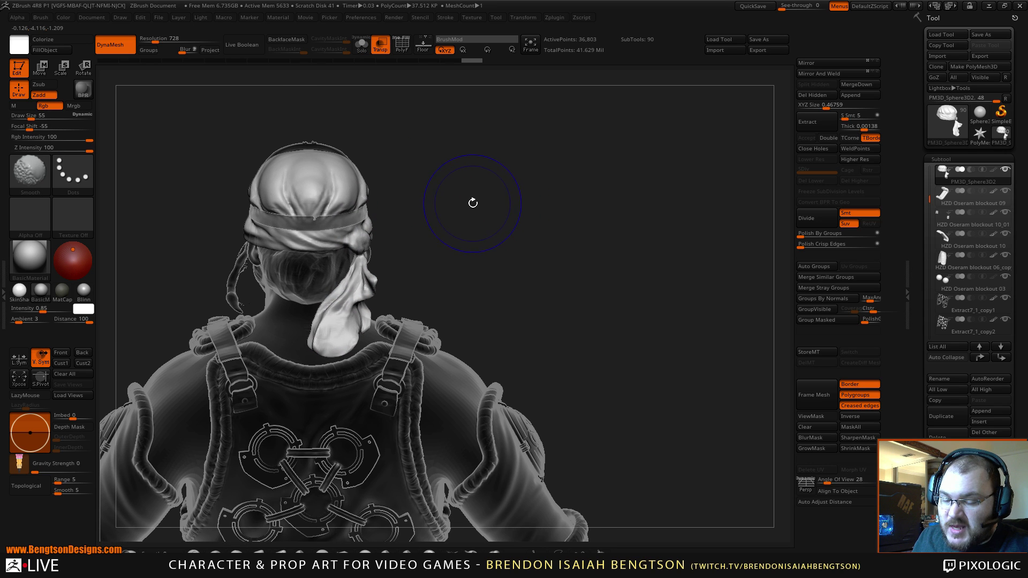
key(shift+t)
Step: Set the draw size to 32 and adjust the shape of the bandana at the back of the head
drag(482, 205, 450, 219)
key(space)
drag(325, 211, 321, 211)
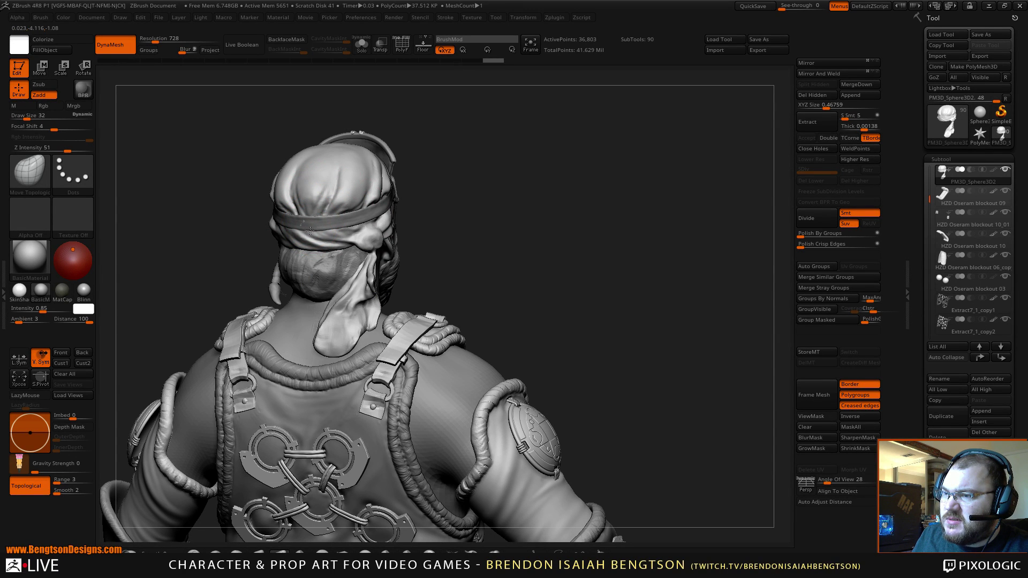
drag(310, 230, 302, 231)
Step: Set the draw size to 14 and smooth out the folds on the back of the bandana around the strap
mouse_move(474, 198)
alt+mouse_down()
mouse_move(459, 252)
mouse_move(469, 229)
mouse_move(490, 304)
alt+mouse_up()
key(space)
drag(369, 296, 356, 296)
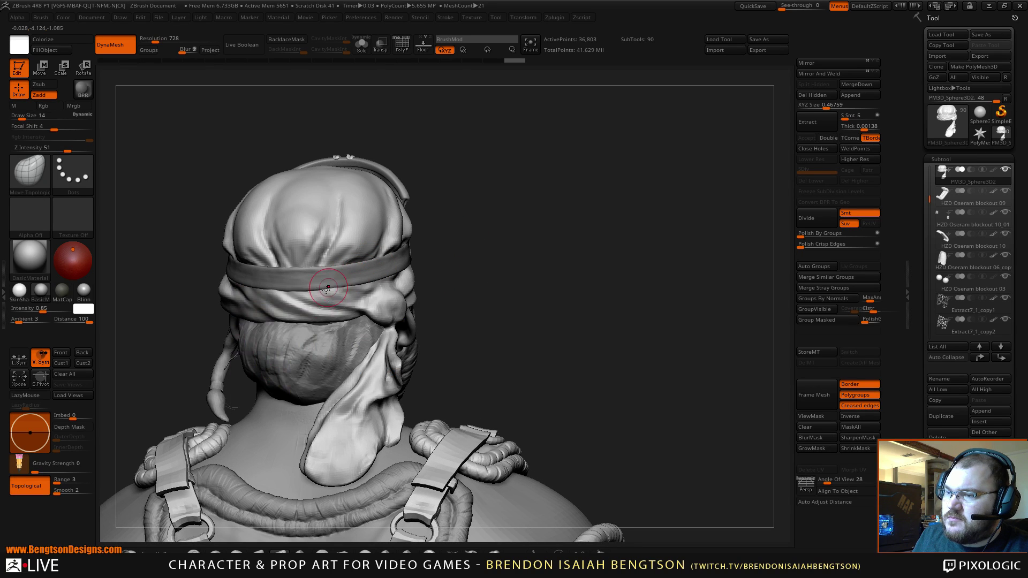
key(shift)
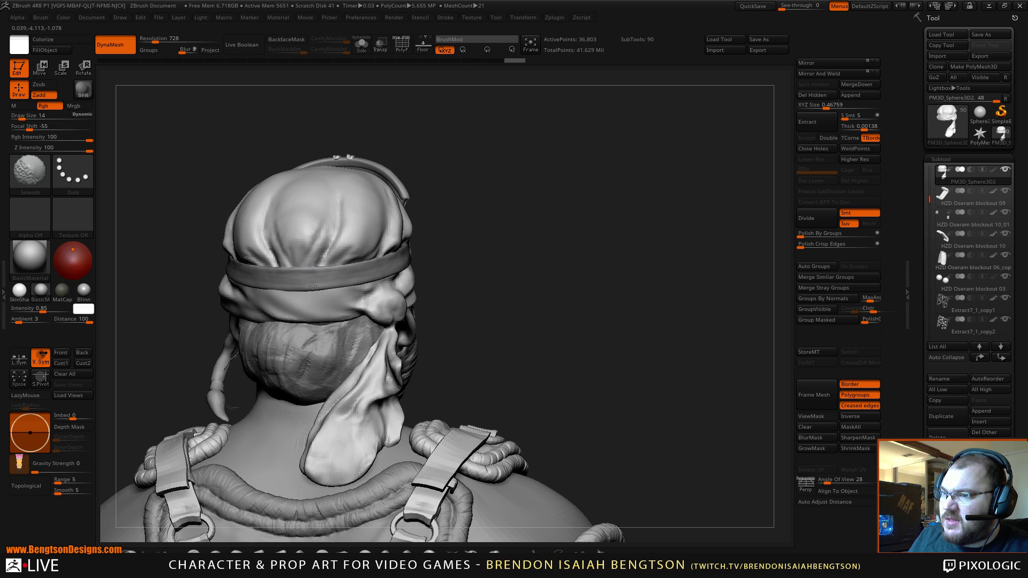
shift+drag(316, 269, 315, 257)
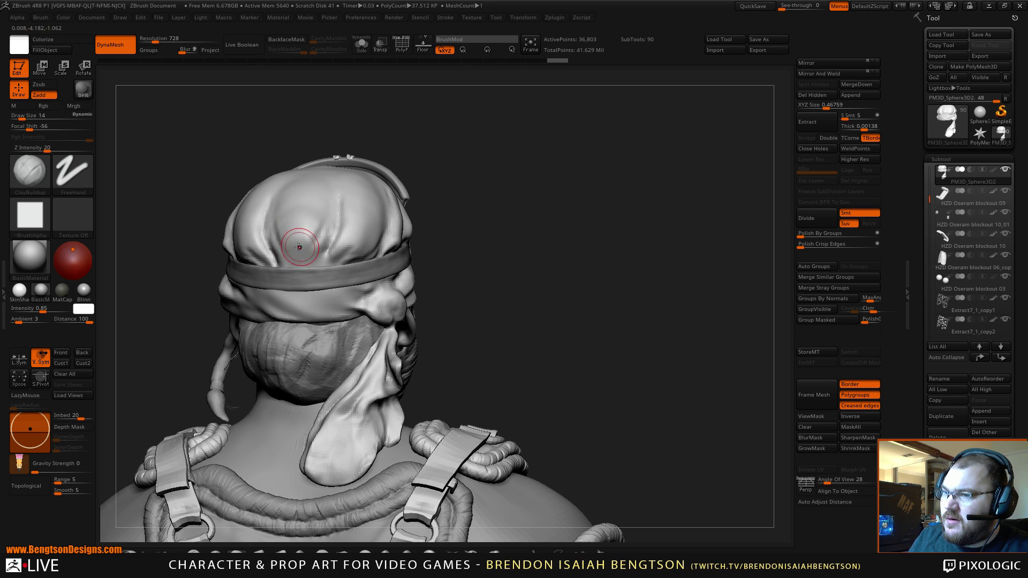
Step: Sculpt new diagonal folds across the back of the bandana's crown with the ClayBuildup brush
drag(282, 219, 320, 265)
mouse_move(280, 187)
mouse_down()
mouse_move(286, 219)
mouse_move(321, 266)
mouse_move(311, 272)
mouse_move(316, 221)
mouse_move(319, 240)
mouse_up()
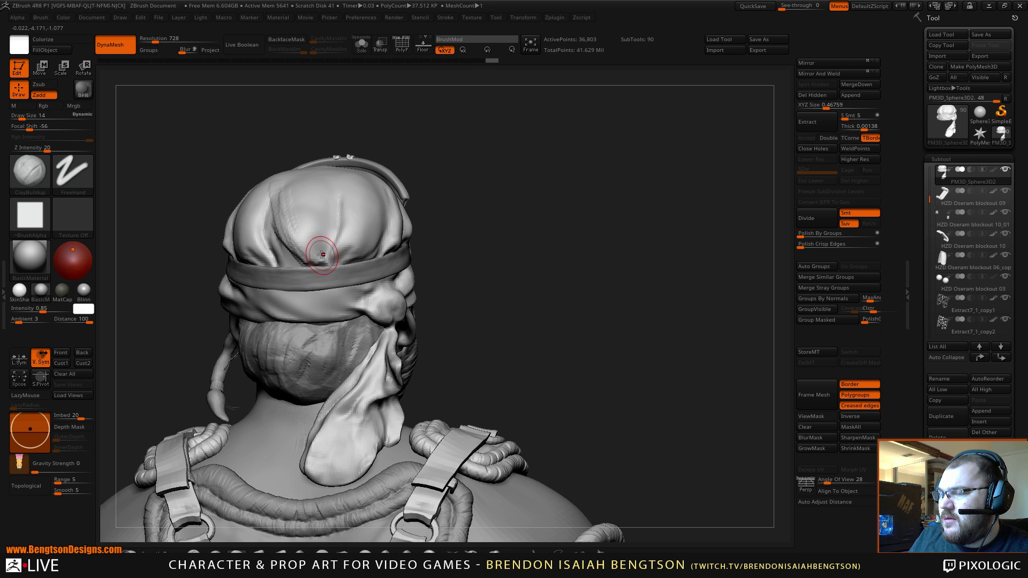
shift+drag(347, 245, 349, 230)
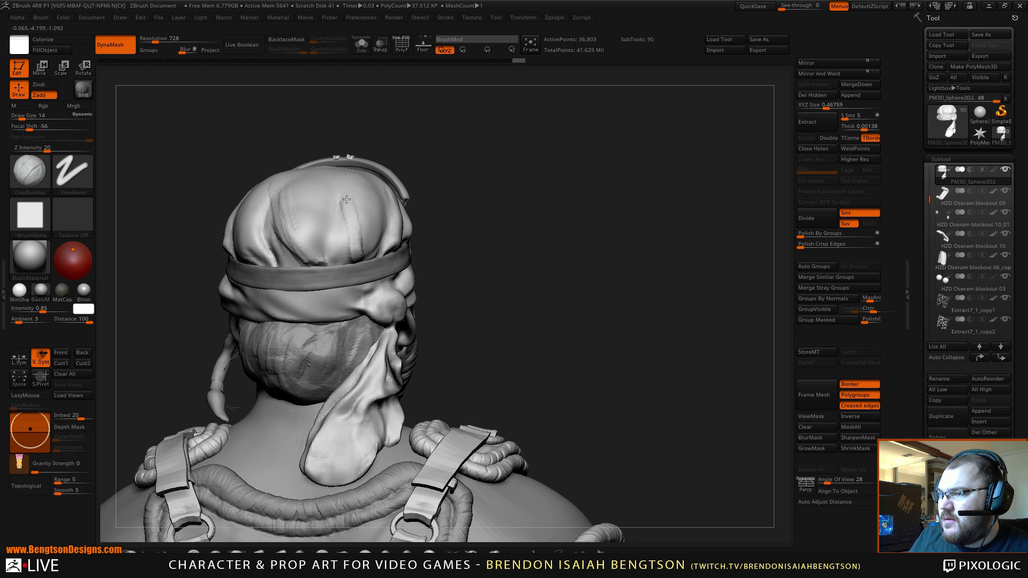
mouse_move(344, 229)
mouse_down()
mouse_move(343, 245)
mouse_move(325, 244)
mouse_move(323, 218)
mouse_move(332, 229)
mouse_up()
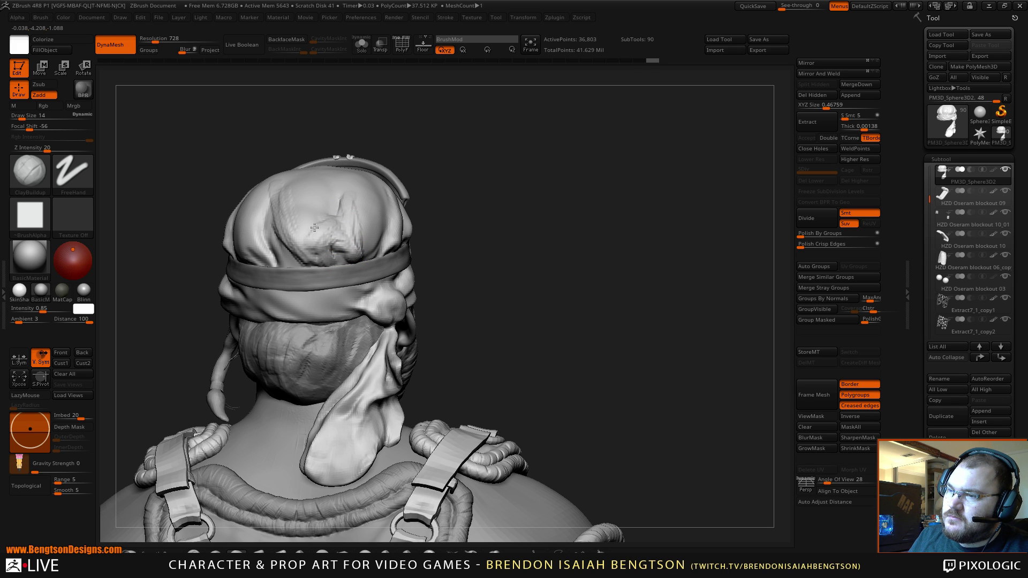
drag(306, 220, 316, 256)
Step: Set the Smooth brush's Z intensity to 25 and soften the new folds on the bandana's crown
key(shift)
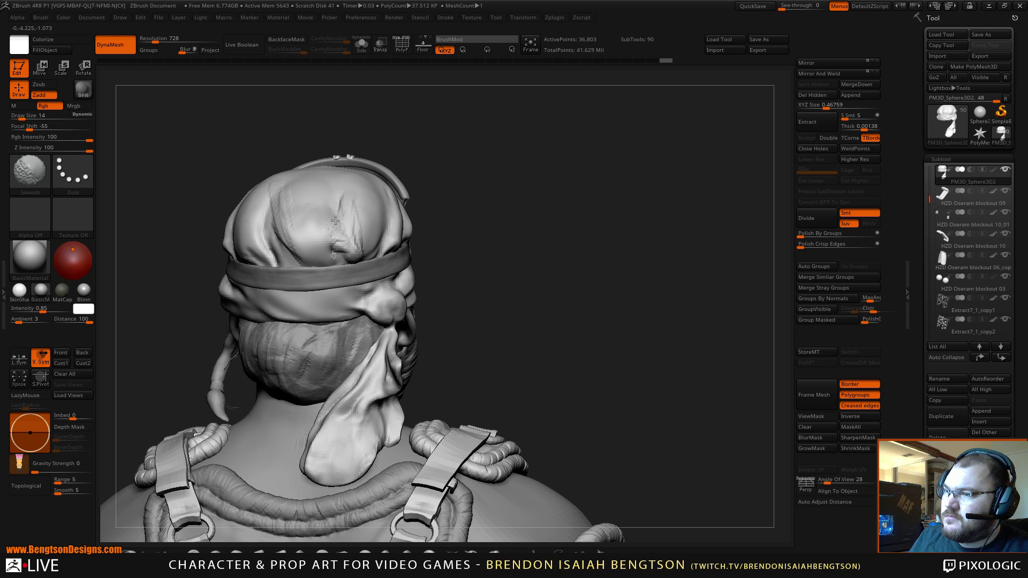
key(space)
click(417, 259)
drag(424, 250, 398, 250)
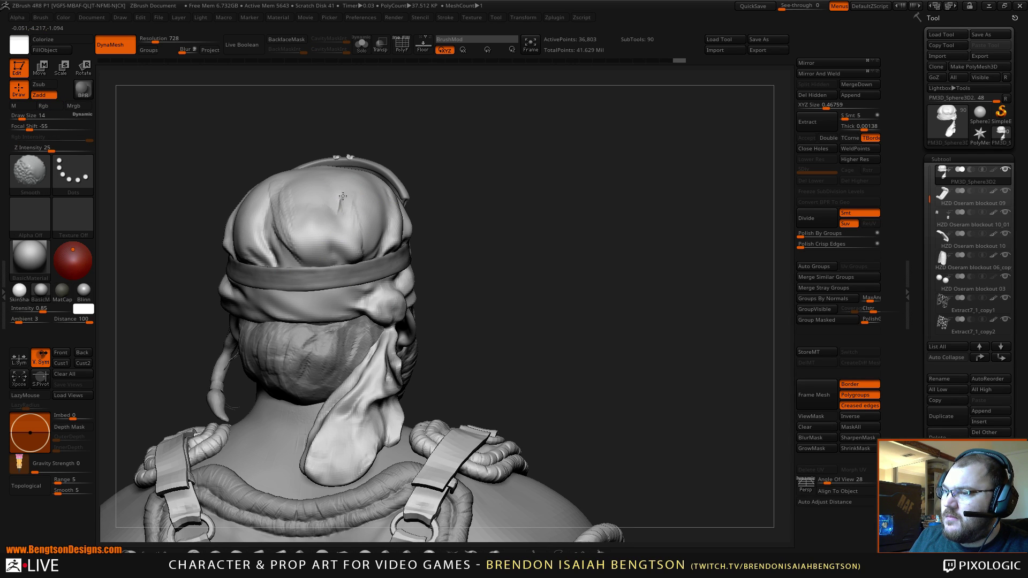
shift+drag(358, 251, 348, 244)
Step: Set the ClayBuildup draw size to 11 and build up cloth folds running into the bandana's knot
mouse_move(478, 241)
mouse_down()
mouse_move(354, 284)
mouse_move(373, 293)
mouse_up()
key(space)
click(395, 303)
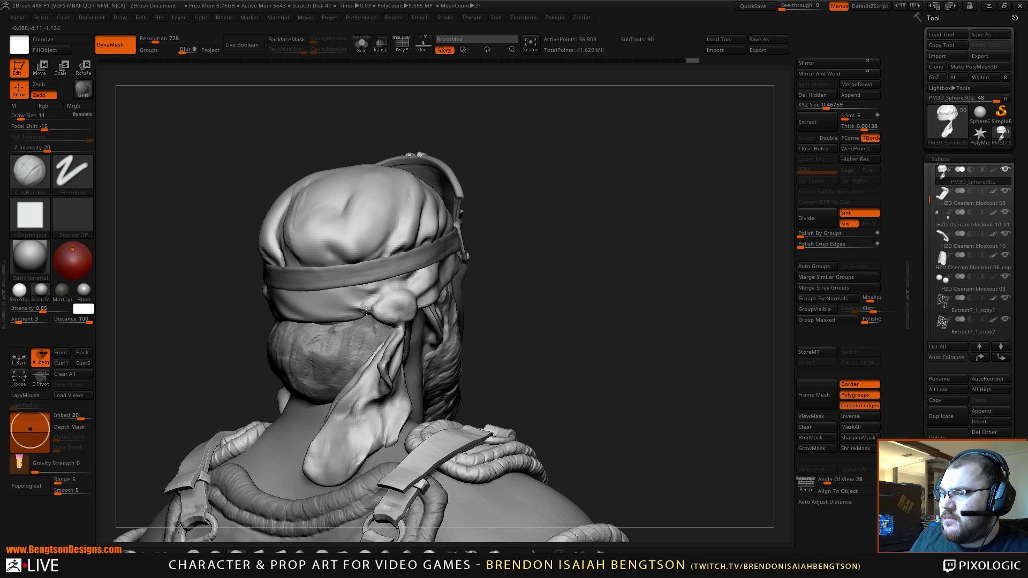
mouse_move(366, 313)
mouse_down()
mouse_move(371, 302)
mouse_move(343, 287)
mouse_up()
Step: Carve creases into the bandana cloth beside the knot with the DamStandard brush
key(b)
key(d)
key(s)
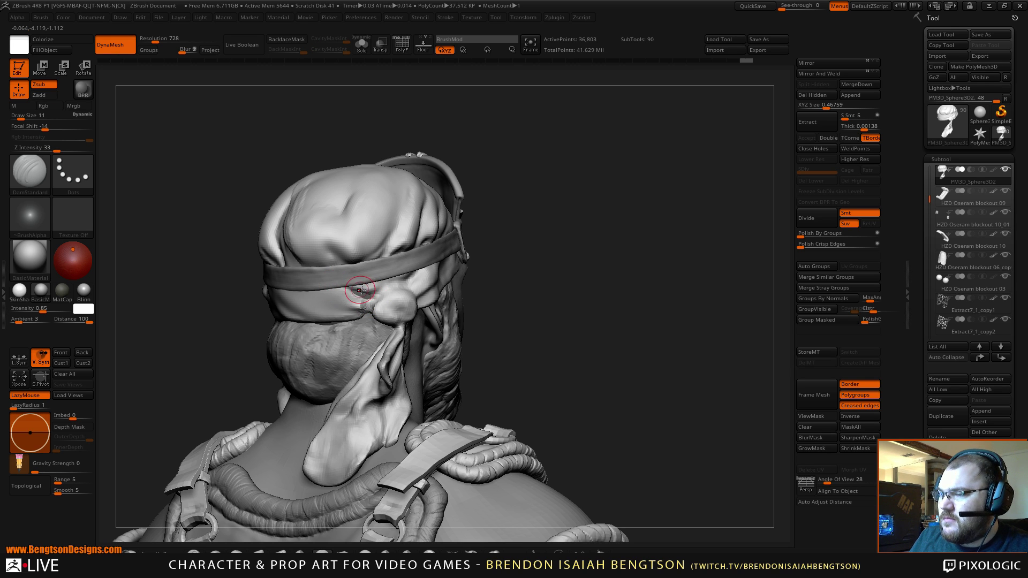
right_drag(413, 283, 373, 294)
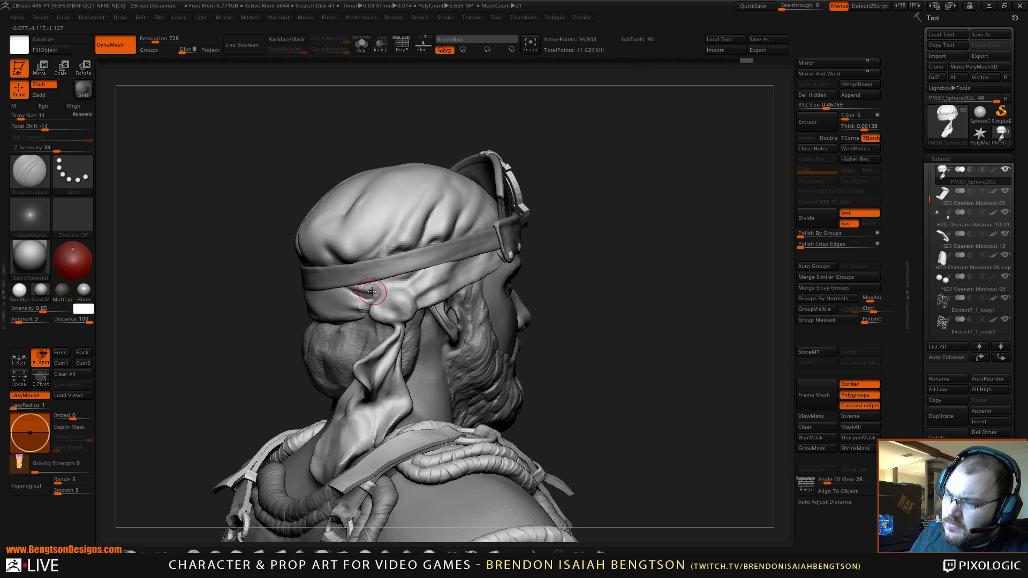
Step: Reshape the bandana's folds and lower band around the knot with the Move Topological brush, smoothing the cloth where needed
key(b)
key(m)
key(t)
mouse_move(562, 312)
right_down()
mouse_move(282, 294)
mouse_move(370, 283)
right_up()
key(space)
drag(370, 281, 374, 276)
mouse_move(225, 342)
right_down()
mouse_move(626, 307)
mouse_move(538, 285)
right_up()
key(space)
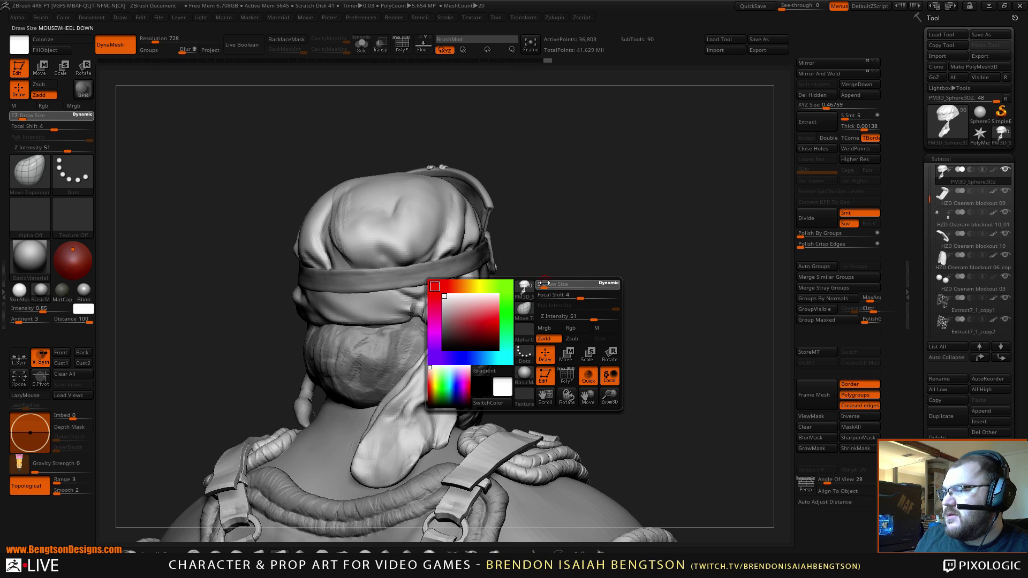
drag(547, 283, 543, 282)
alt+right_drag(560, 254, 569, 284)
shift+drag(413, 343, 415, 335)
mouse_move(607, 272)
alt+right_down()
mouse_move(594, 234)
mouse_move(574, 243)
alt+right_up()
Step: Sculpt wrapped cloth detail onto the bandana's knot with the ClayBuildup brush at draw size 9
key(b)
key(c)
key(b)
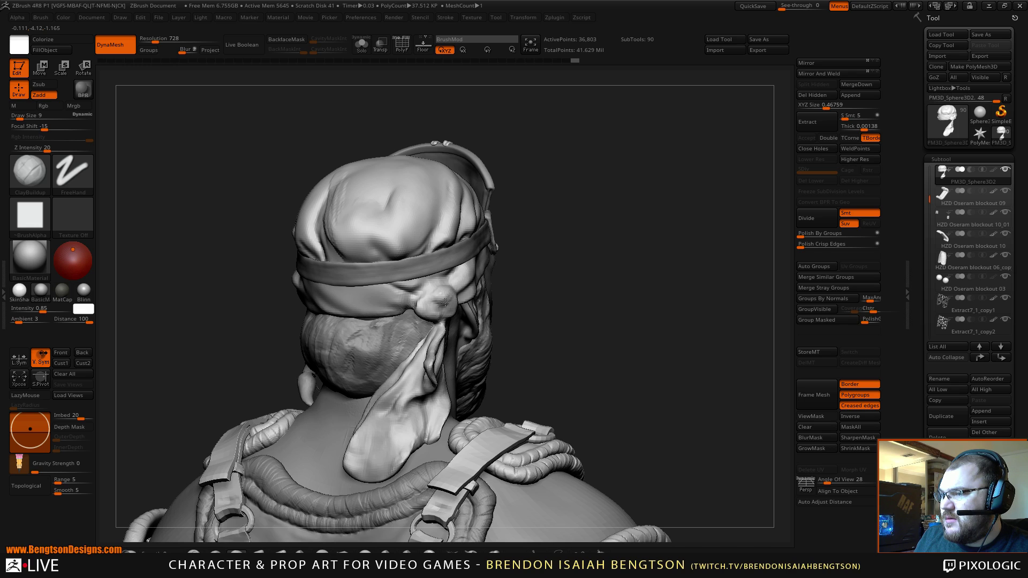
right_drag(470, 284, 446, 294)
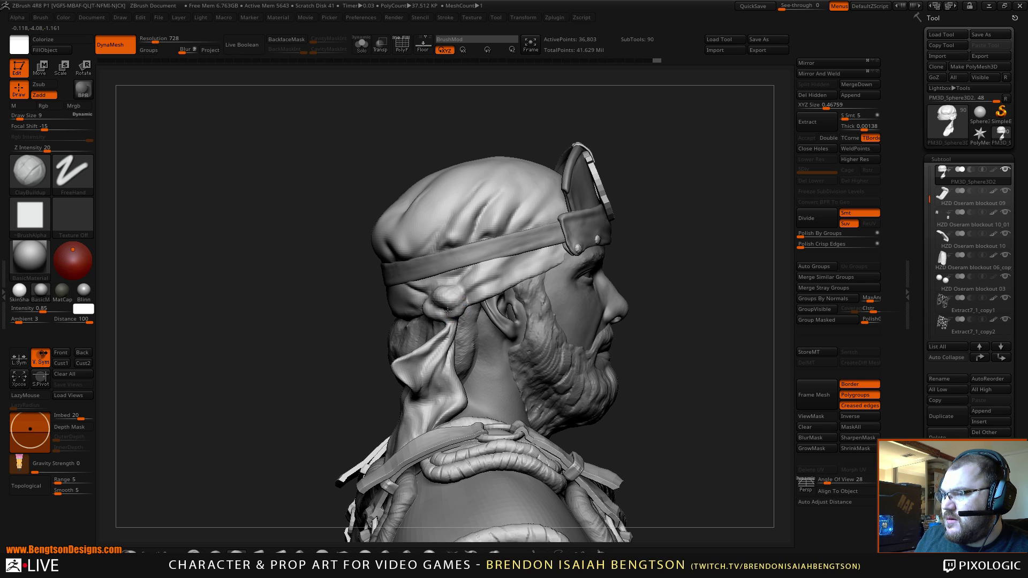
right_drag(531, 240, 432, 310)
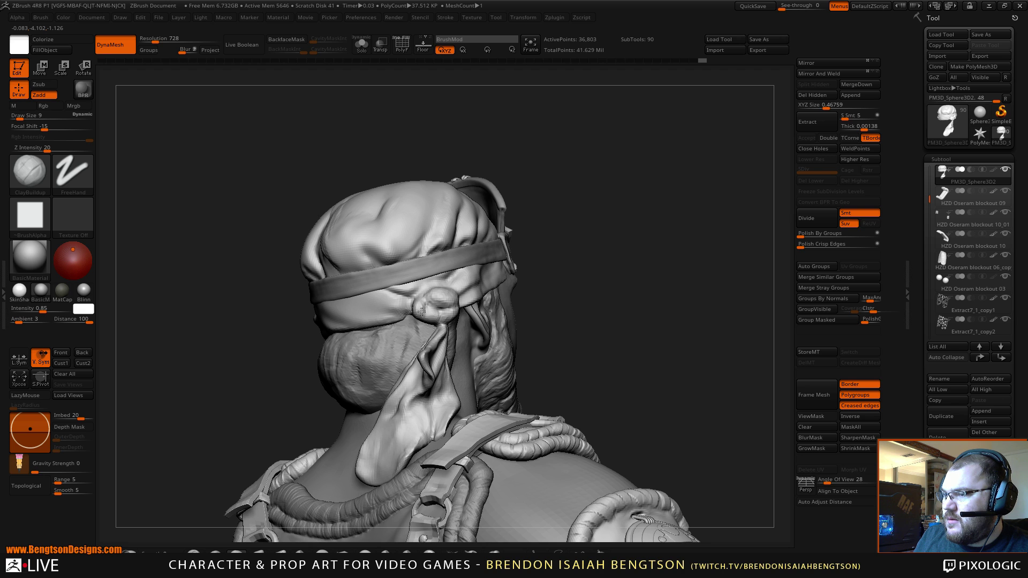
Step: Refine the form of the knot with the Move Topological brush at draw size 23
mouse_move(578, 269)
right_down()
mouse_move(701, 268)
mouse_move(573, 289)
right_up()
key(b)
key(m)
key(t)
key(space)
drag(443, 289, 455, 290)
drag(574, 282, 544, 288)
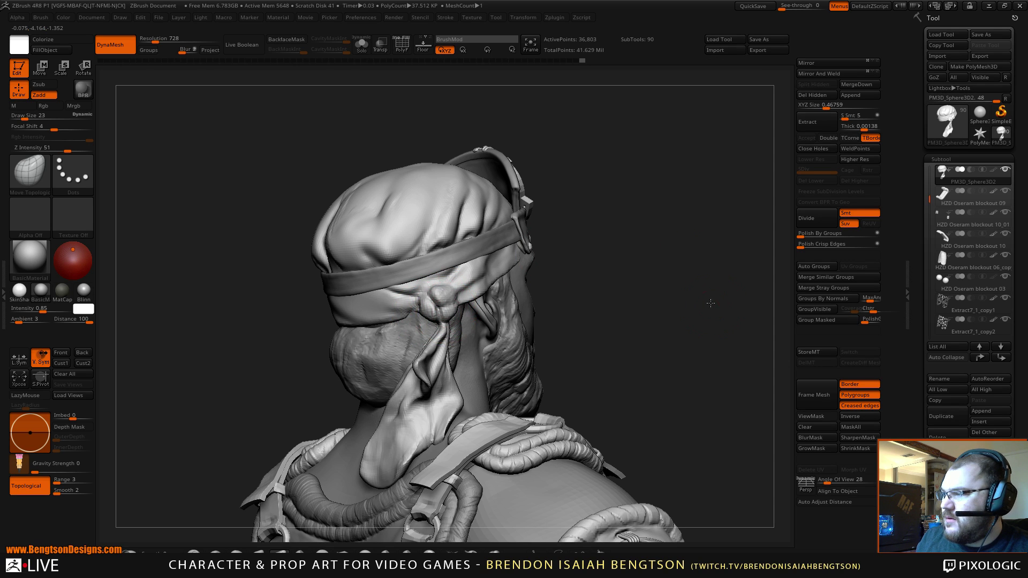
Step: Set the draw size to 21 and adjust the bandana's side between the knot and the ear
alt+drag(710, 303, 690, 220)
drag(611, 300, 666, 355)
alt+drag(643, 195, 664, 277)
drag(560, 280, 576, 277)
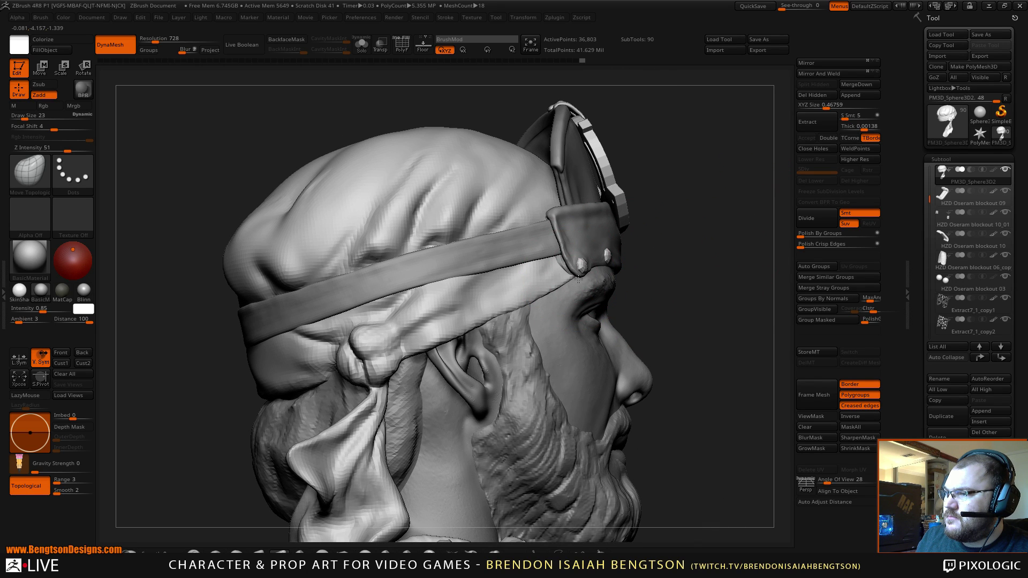
mouse_move(695, 261)
mouse_down()
mouse_move(705, 260)
mouse_move(698, 274)
mouse_up()
drag(525, 310, 527, 298)
key(space)
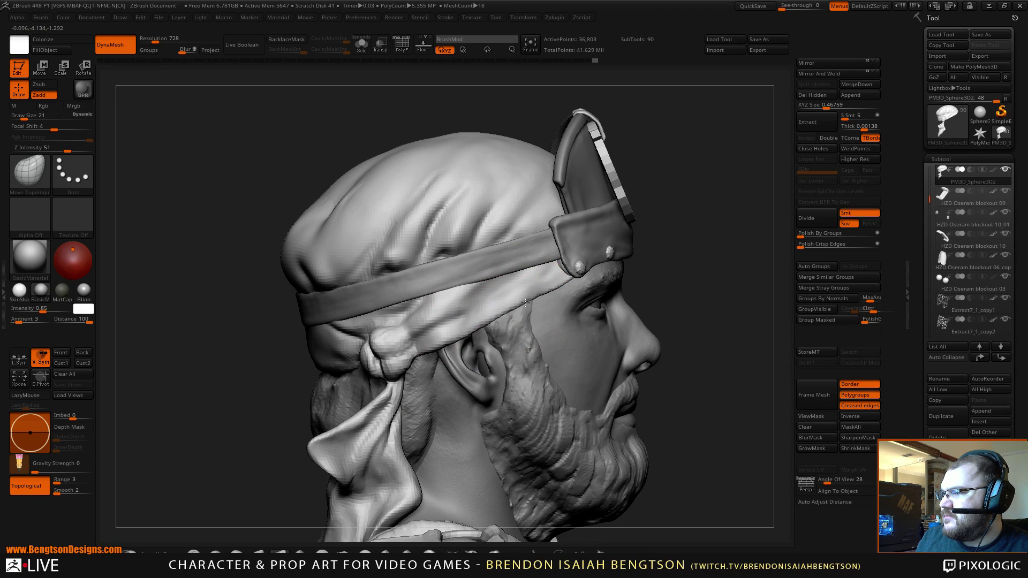
Step: Shape the bandana's lower edge along both temples and above the ears
mouse_move(699, 222)
mouse_down()
mouse_move(733, 227)
mouse_move(696, 225)
mouse_move(621, 259)
mouse_move(587, 260)
mouse_up()
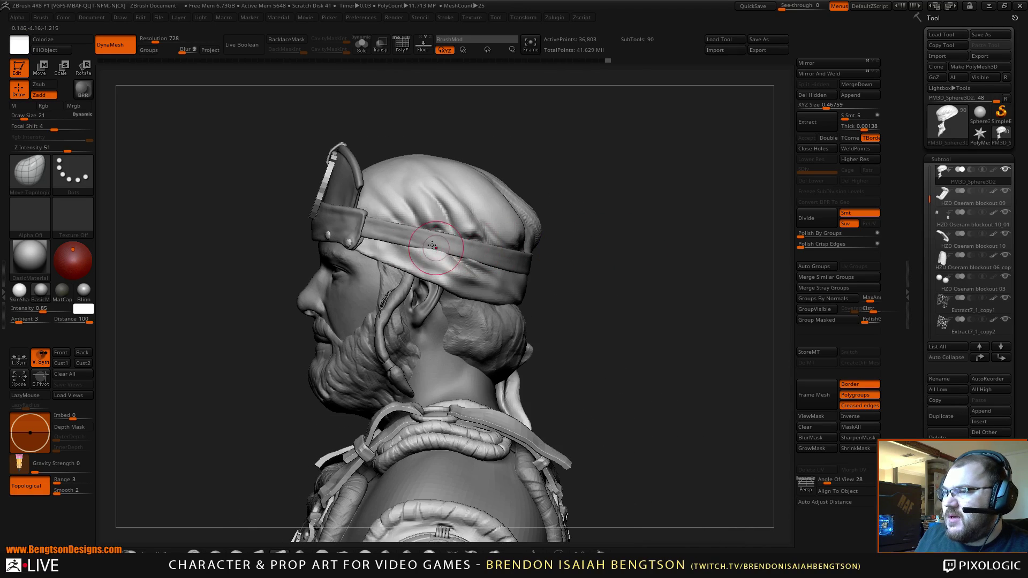
drag(656, 221, 572, 220)
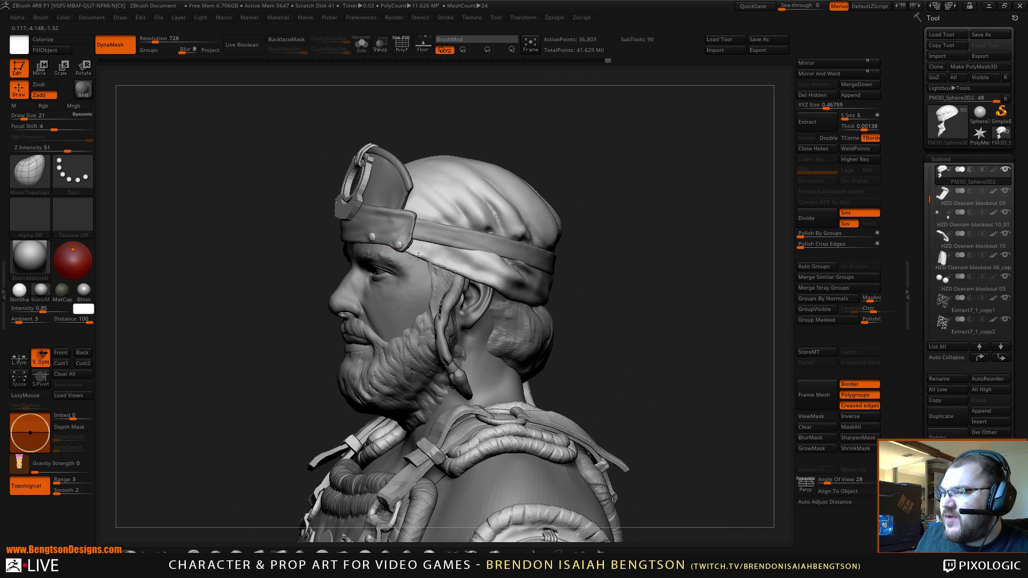
drag(415, 261, 423, 265)
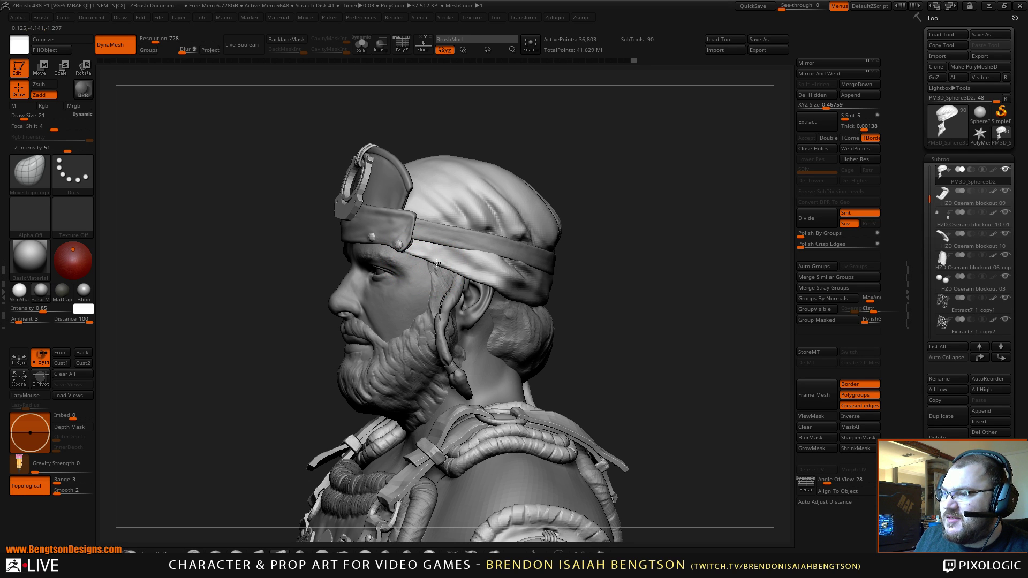
mouse_move(614, 192)
mouse_down()
mouse_move(601, 250)
mouse_move(626, 227)
mouse_move(589, 245)
mouse_up()
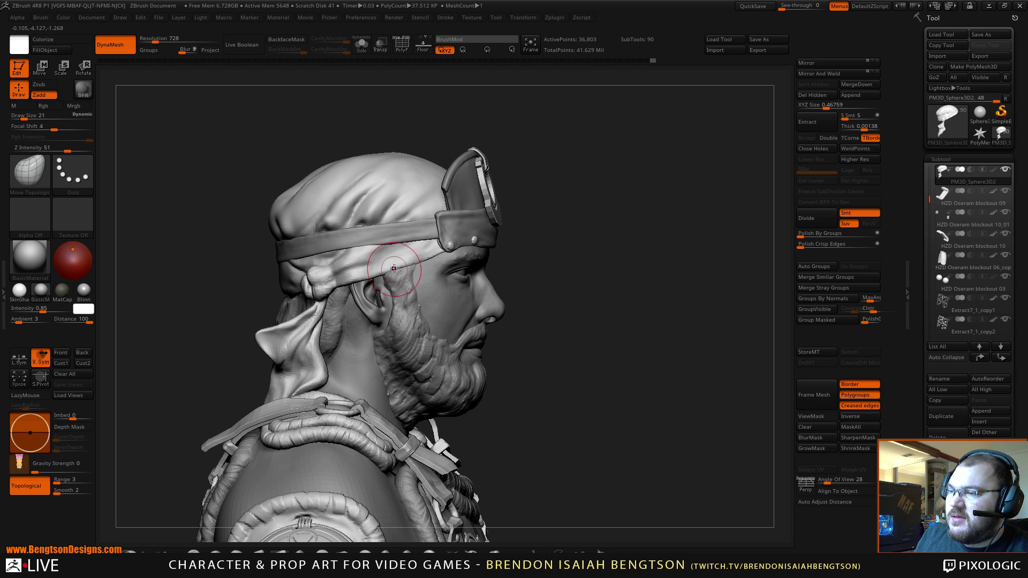
mouse_move(399, 271)
mouse_down()
mouse_move(364, 268)
mouse_move(336, 289)
mouse_move(344, 261)
mouse_up()
Step: Smooth the cloth at the back of the bandana's crown
mouse_move(578, 184)
mouse_down()
mouse_move(624, 191)
mouse_move(498, 209)
mouse_move(569, 240)
mouse_move(552, 262)
mouse_up()
shift+drag(276, 209, 263, 222)
drag(546, 222, 533, 206)
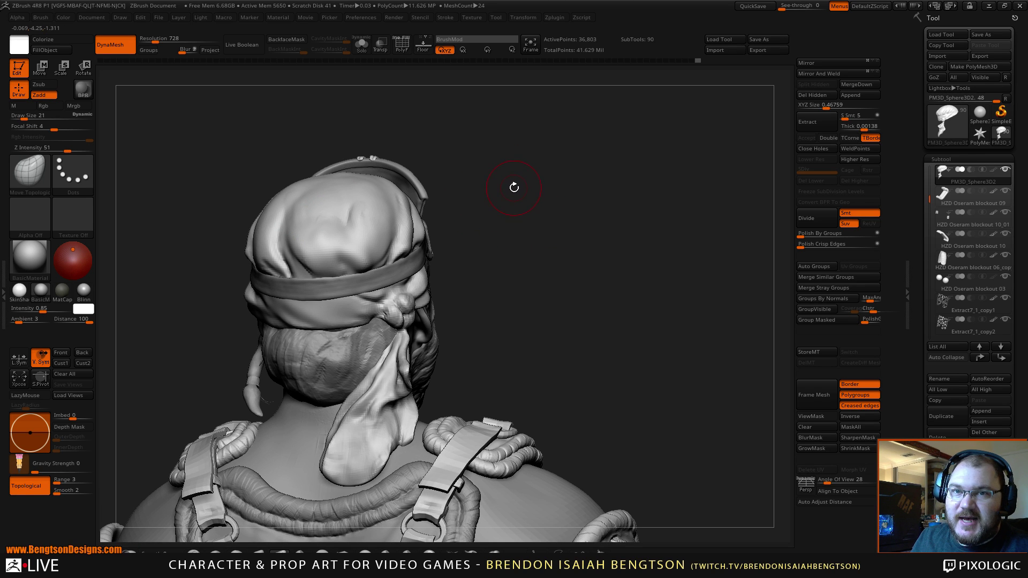
mouse_move(551, 226)
mouse_down()
mouse_move(550, 202)
mouse_move(517, 196)
mouse_up()
Step: Build up cloth folds on the back of the bandana beside the knot with the ClayBuildup brush at draw size 15
key(b)
key(c)
key(b)
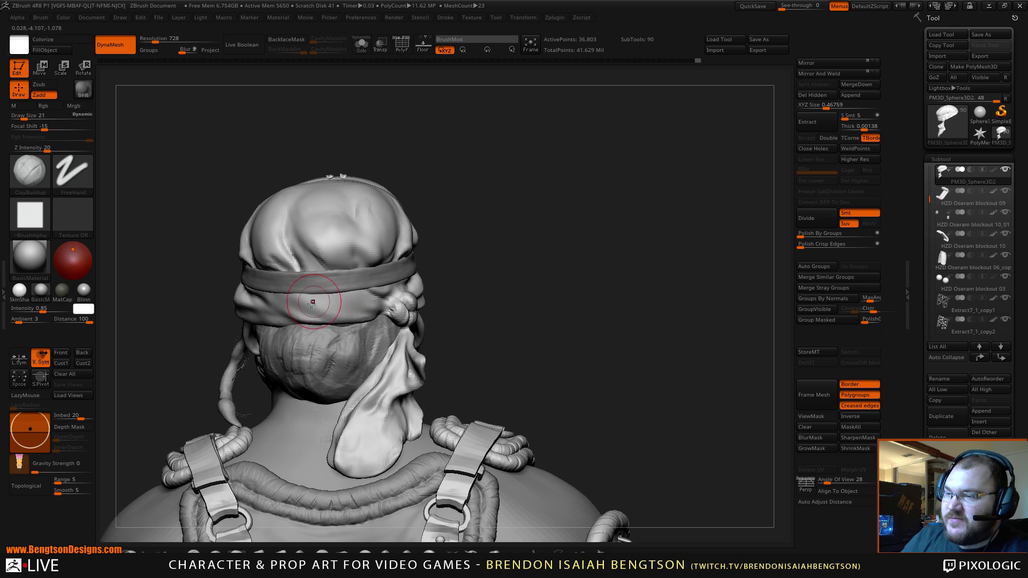
key(space)
drag(321, 297, 313, 297)
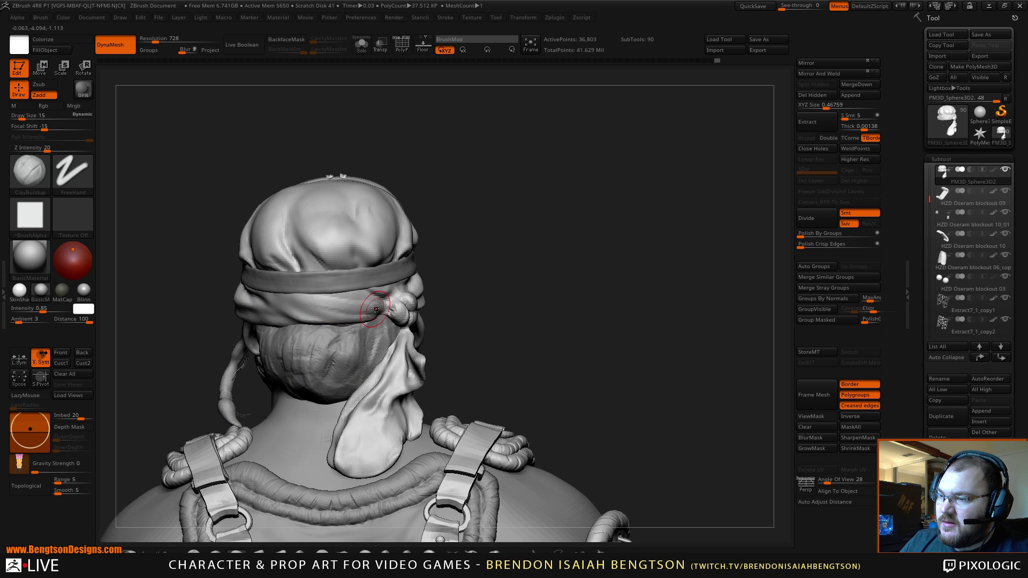
mouse_move(292, 301)
mouse_down()
mouse_move(337, 299)
mouse_move(325, 294)
mouse_up()
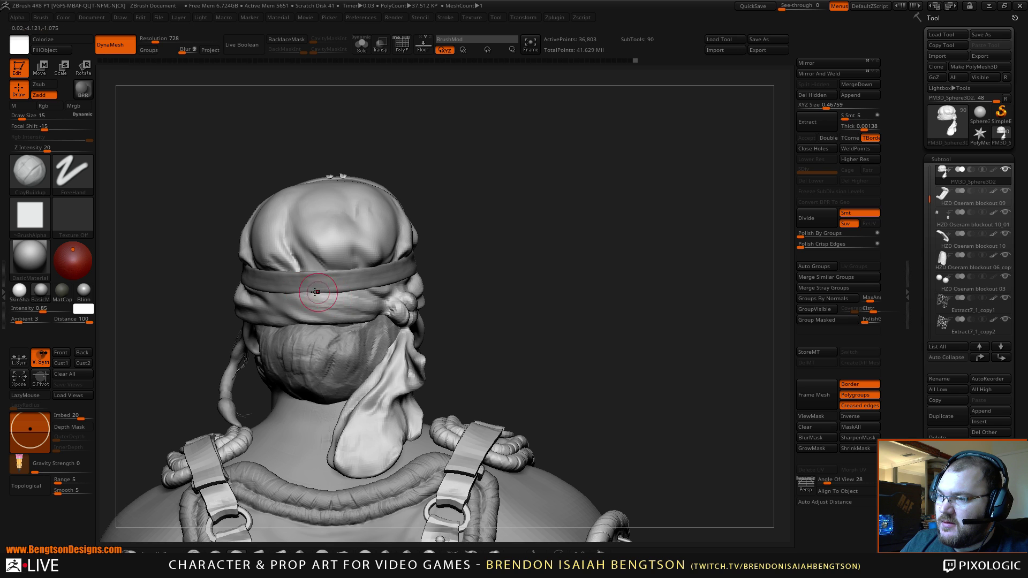
mouse_move(436, 278)
mouse_down()
mouse_move(504, 252)
mouse_move(559, 259)
mouse_move(516, 156)
mouse_move(501, 246)
mouse_up()
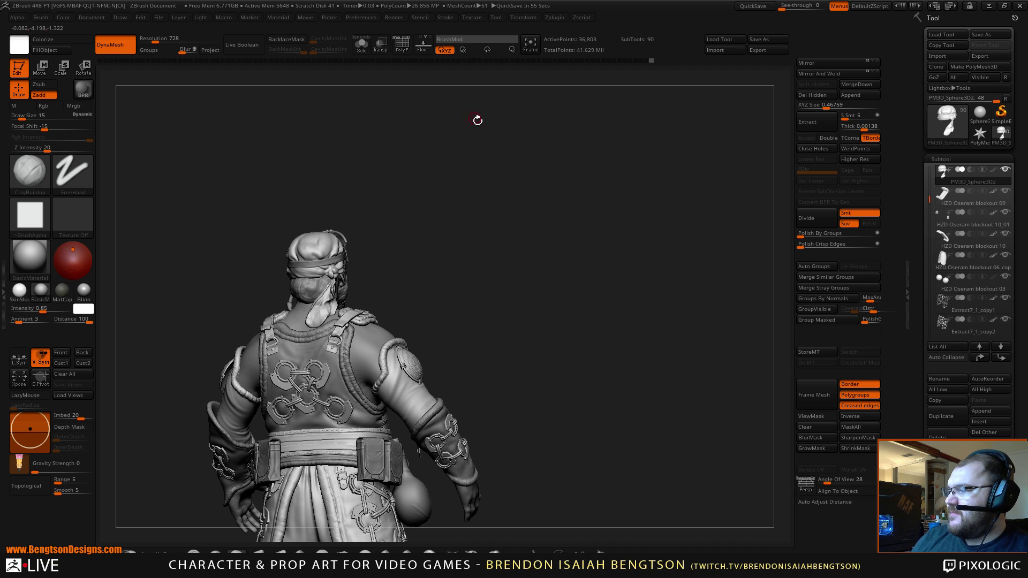
Step: Carve creases into the bandana where the cloth gathers toward the knot, using the DamStandard brush
mouse_move(518, 201)
mouse_down()
mouse_move(564, 229)
mouse_move(537, 235)
mouse_move(584, 259)
mouse_move(563, 214)
mouse_move(567, 239)
mouse_move(586, 207)
mouse_move(583, 248)
mouse_move(541, 252)
mouse_up()
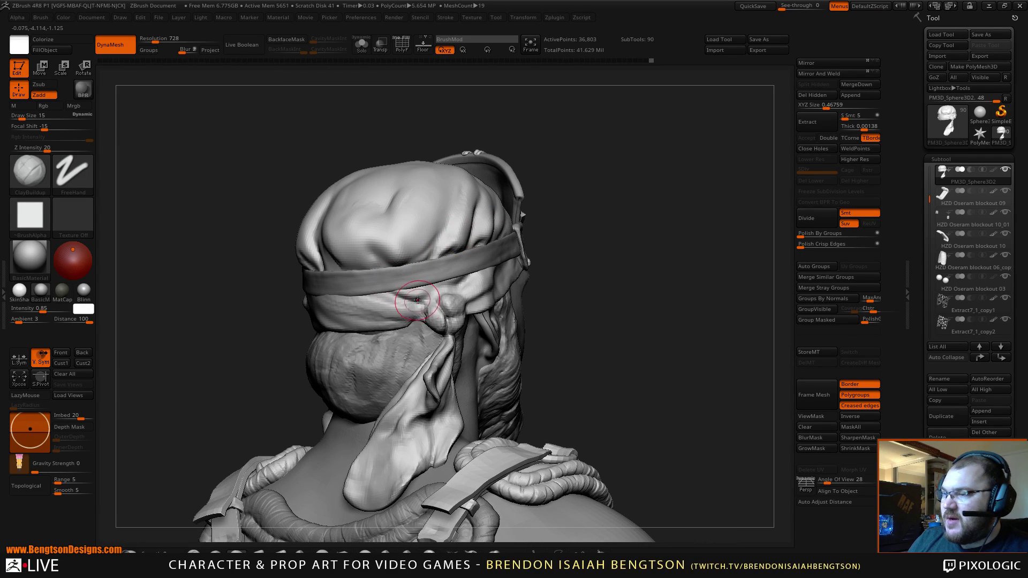
key(b)
key(d)
key(s)
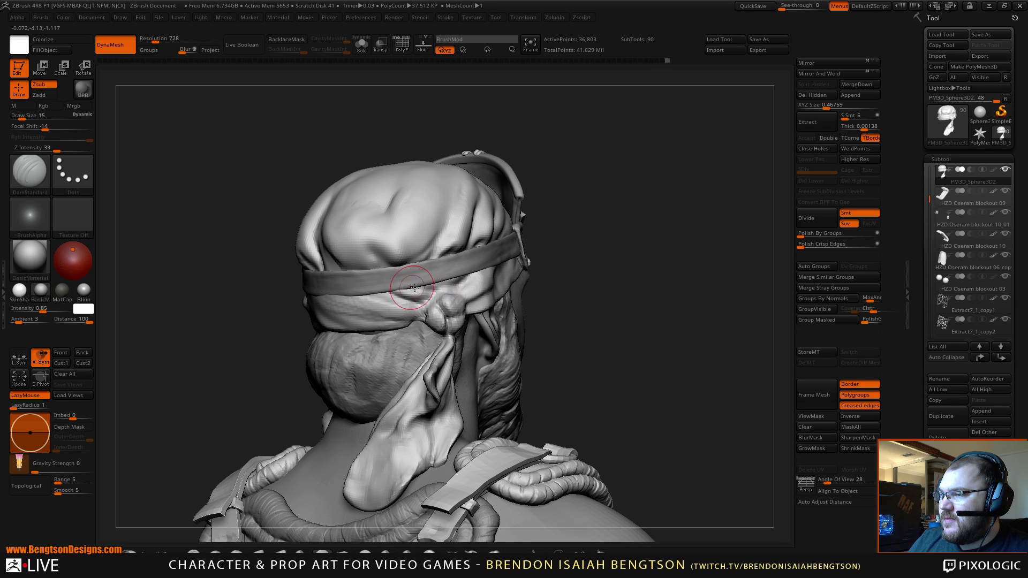
drag(559, 283, 509, 300)
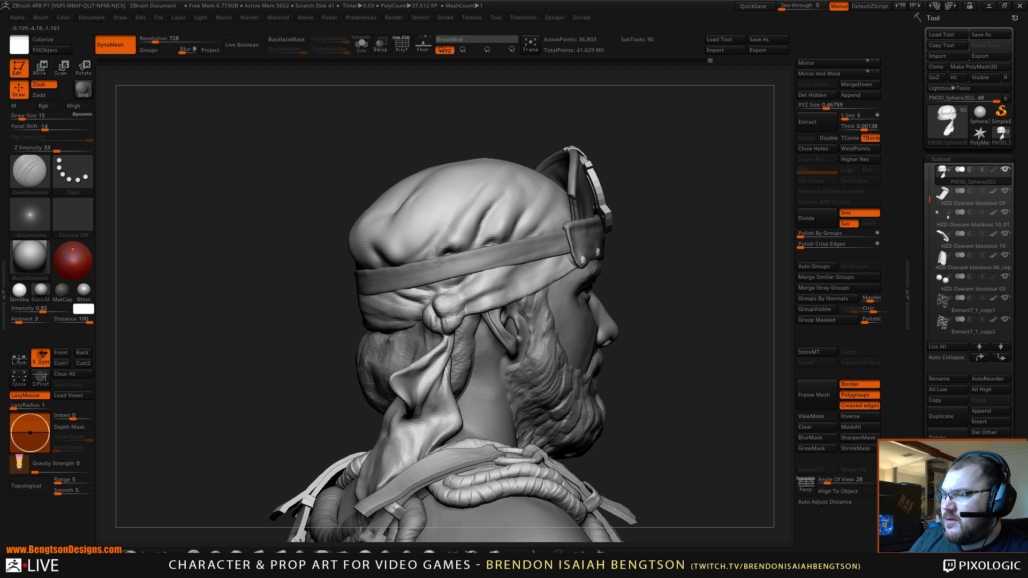
Step: Adjust the shape of the bandana's side and back above the knot with the Move Topological brush at draw size 23
drag(512, 137, 466, 143)
key(b)
key(m)
key(t)
key(space)
drag(443, 236, 451, 236)
drag(440, 155, 428, 237)
key(space)
key(space)
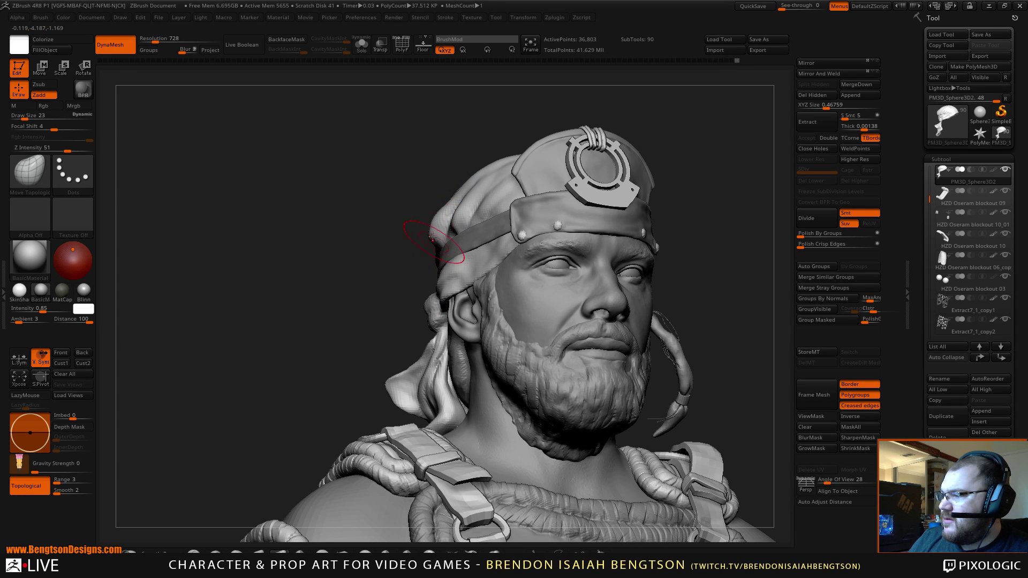
mouse_move(418, 135)
mouse_down()
mouse_move(487, 159)
mouse_move(445, 252)
mouse_up()
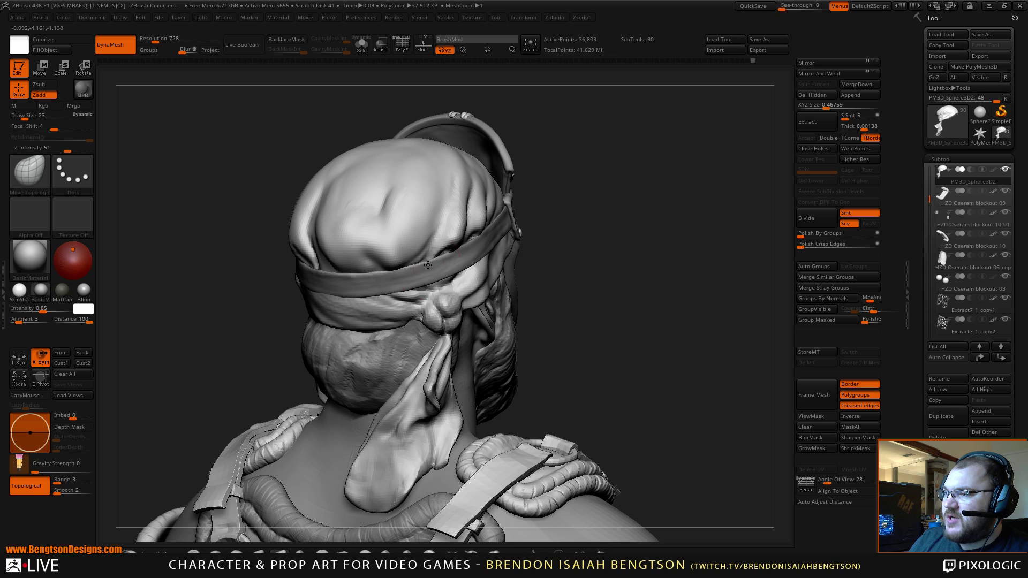
Step: Examine the bandana in profile and the full character from the front and back to judge the overall silhouette
drag(532, 251, 593, 222)
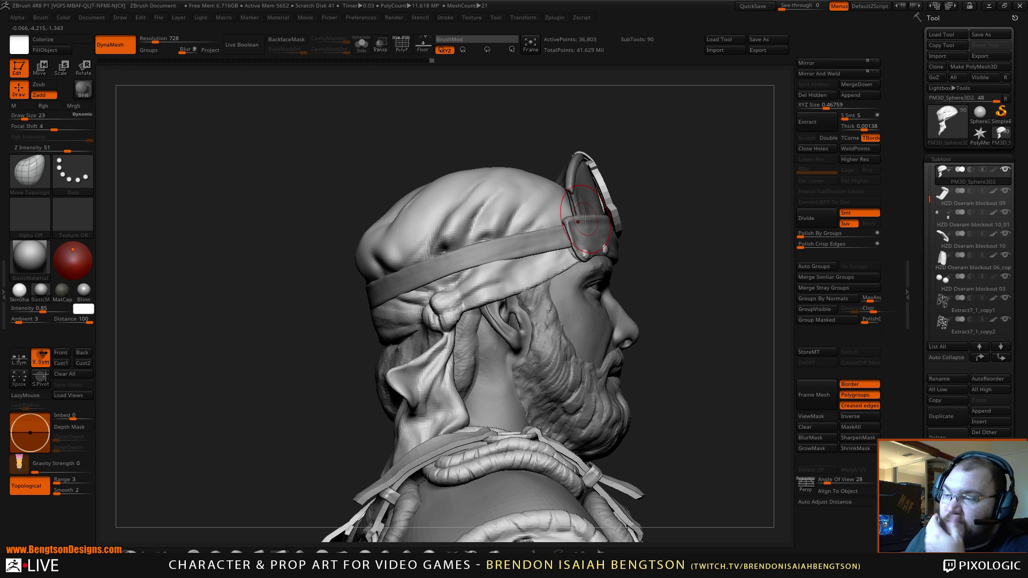
alt+drag(652, 197, 608, 179)
alt+drag(655, 262, 604, 116)
drag(632, 341, 595, 225)
shift+drag(620, 374, 583, 367)
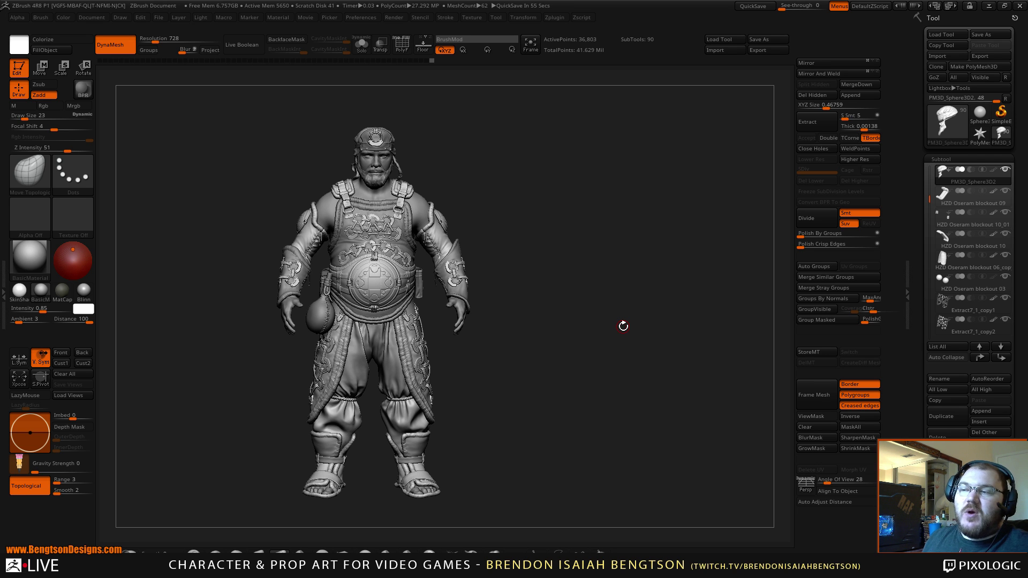
alt+drag(557, 346, 574, 466)
alt+drag(595, 234, 621, 260)
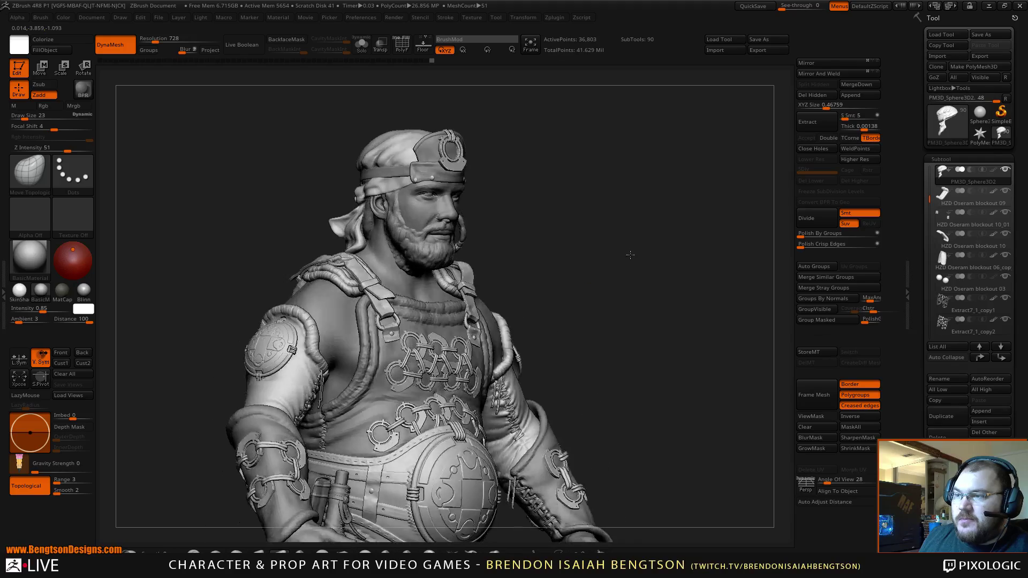
drag(612, 295, 603, 324)
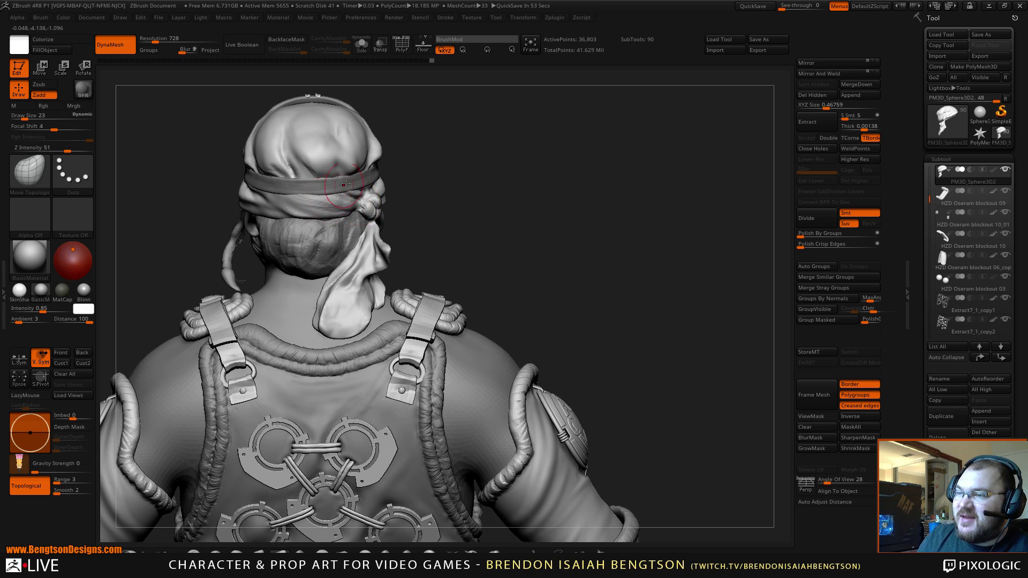
Step: Refine the bandana's cloth around the knot and side with the Move Topological brush at draw size 15
alt+drag(470, 223, 480, 259)
alt+drag(455, 199, 490, 262)
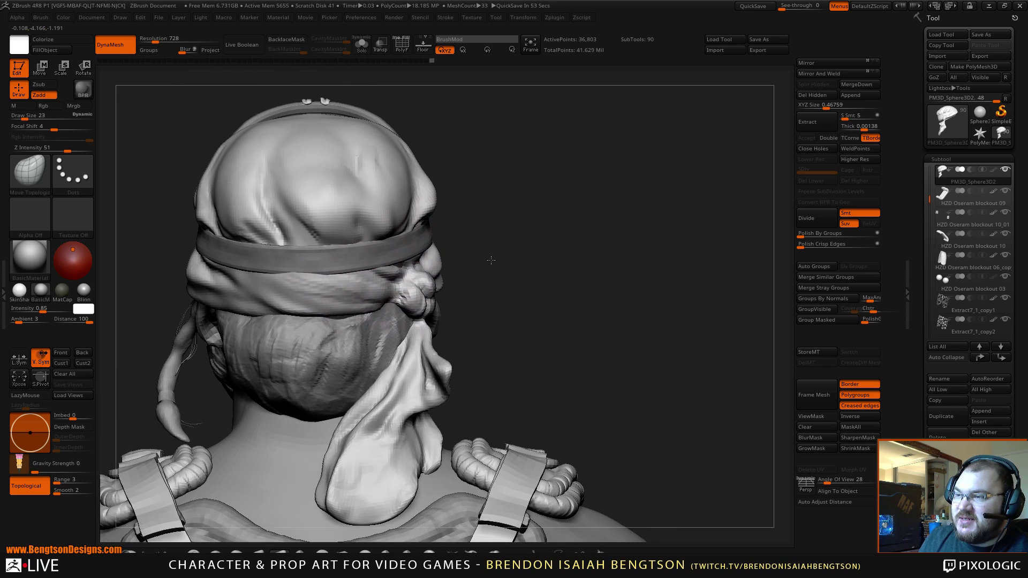
key(1)
key(space)
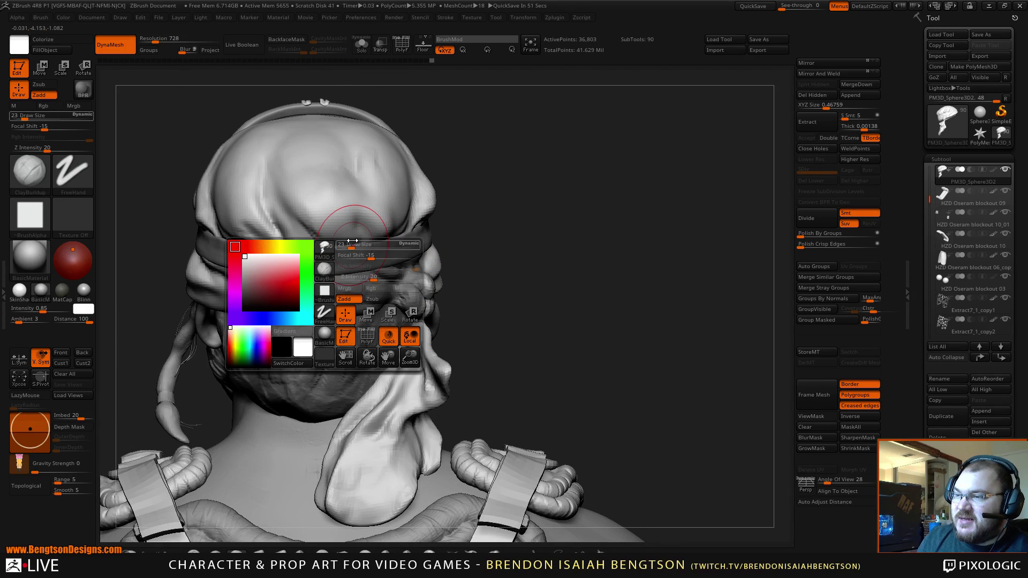
drag(363, 242, 359, 242)
drag(541, 243, 455, 220)
key(b)
key(m)
key(t)
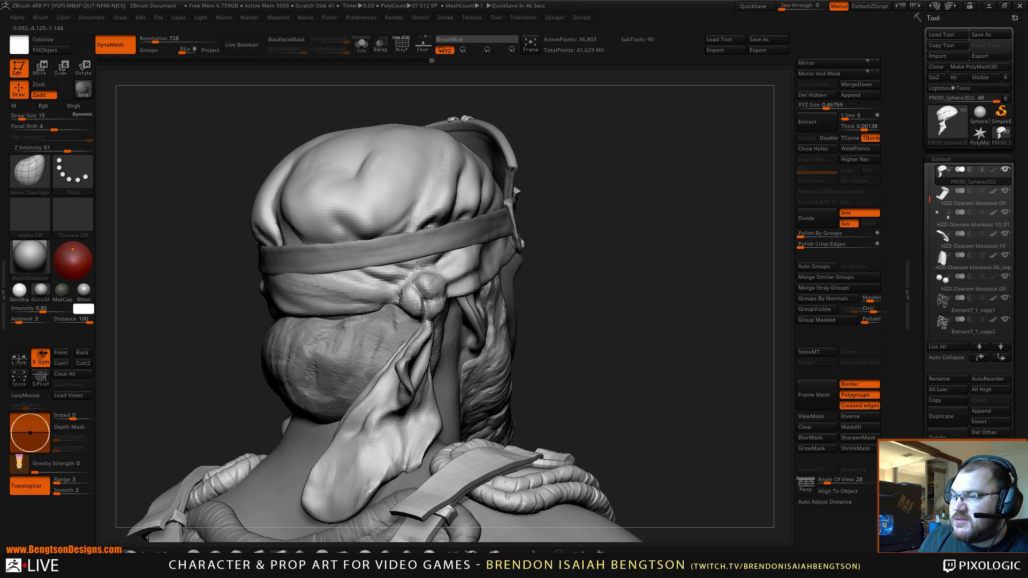
drag(541, 207, 427, 255)
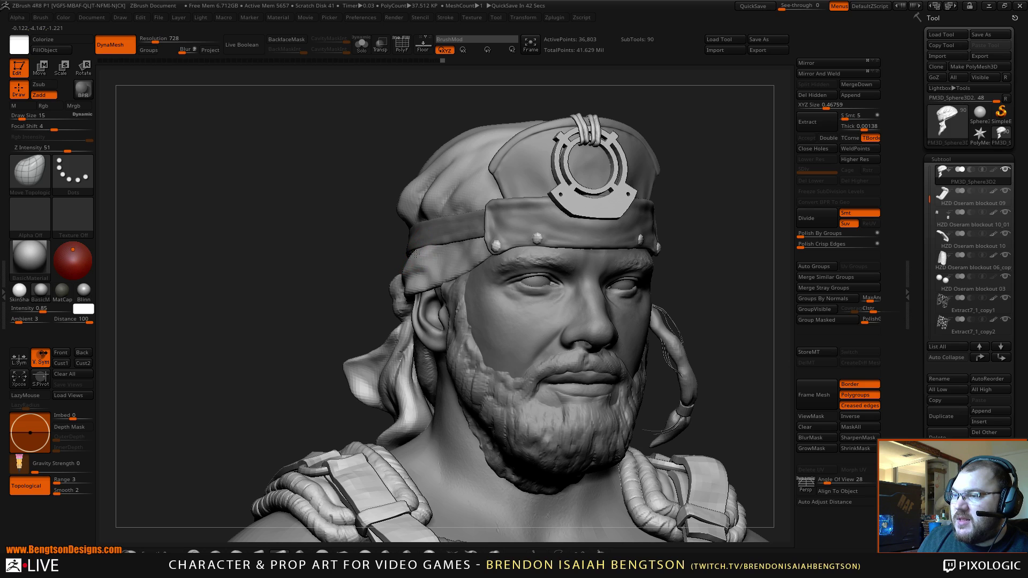
drag(355, 237, 468, 255)
Step: Smooth the cloth at the back of the bandana and refine the folds beside the knot with Move Topological at draw size 9
key(space)
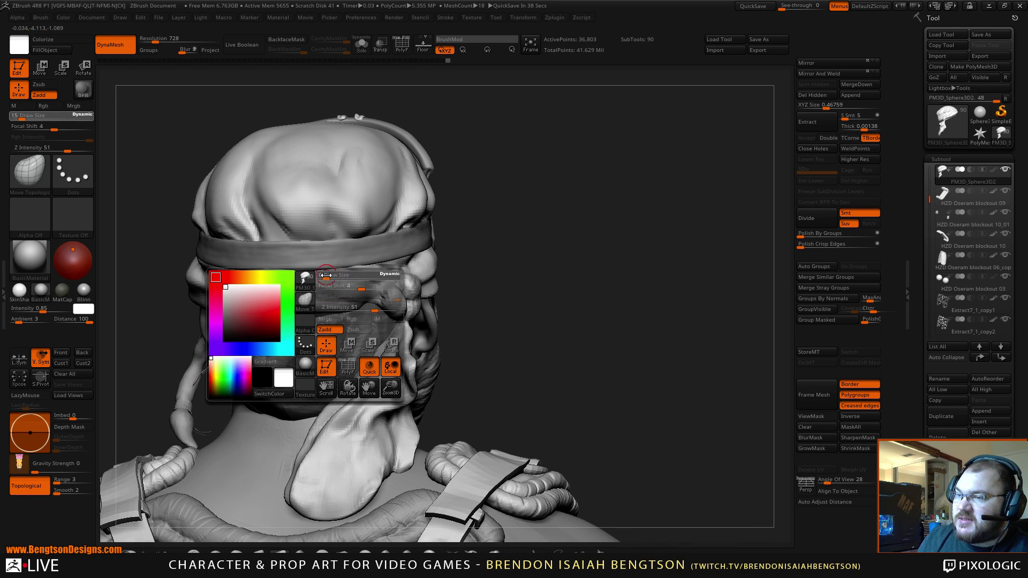
key(shift)
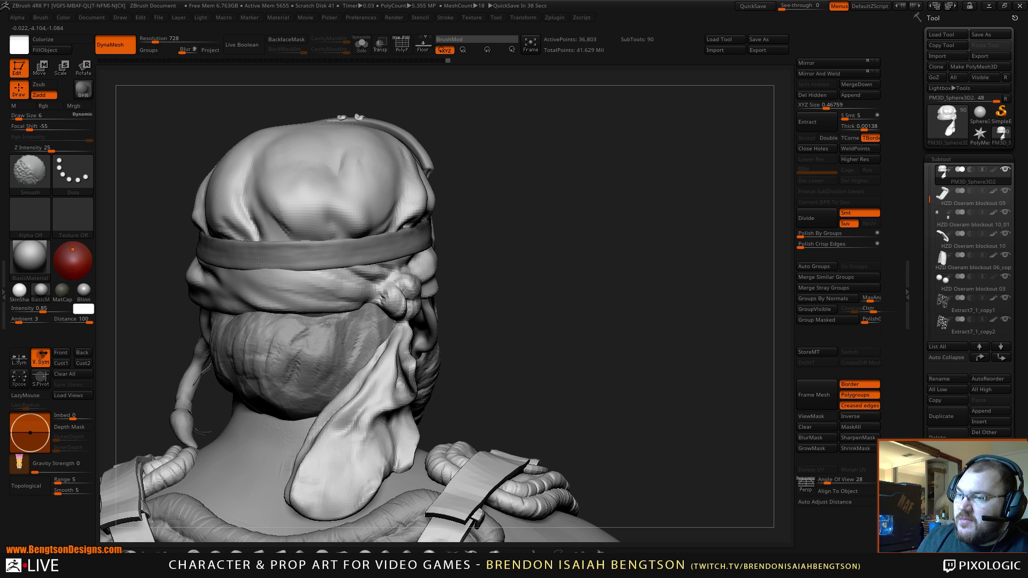
mouse_move(560, 210)
mouse_down()
mouse_move(558, 225)
mouse_move(524, 224)
mouse_up()
key(b)
key(h)
key(p)
key(b)
key(m)
key(t)
key(space)
drag(369, 322, 372, 321)
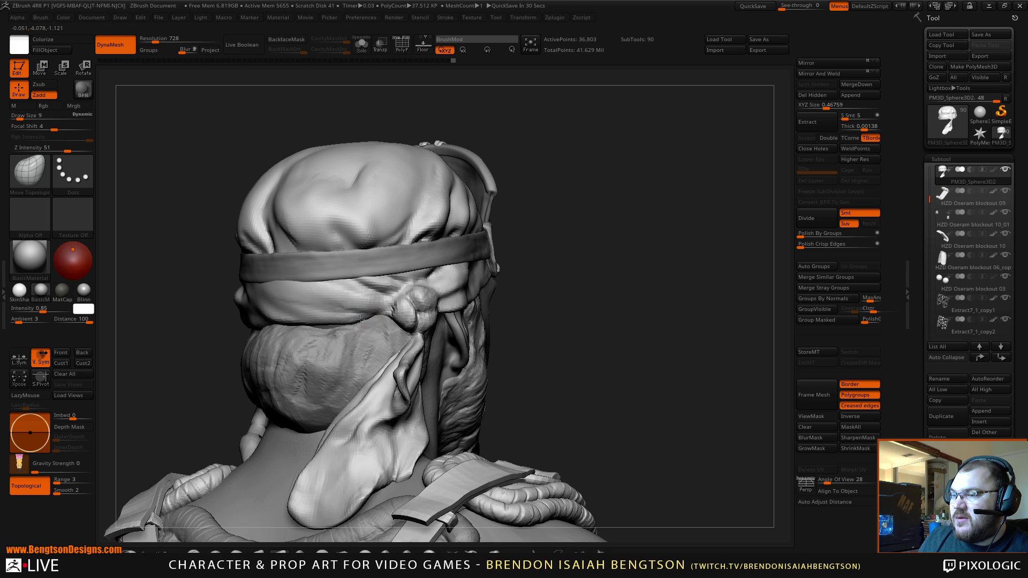
Step: Make the hair mesh at the back of the head active, isolate it, and set the draw size to 15
alt+click(332, 340)
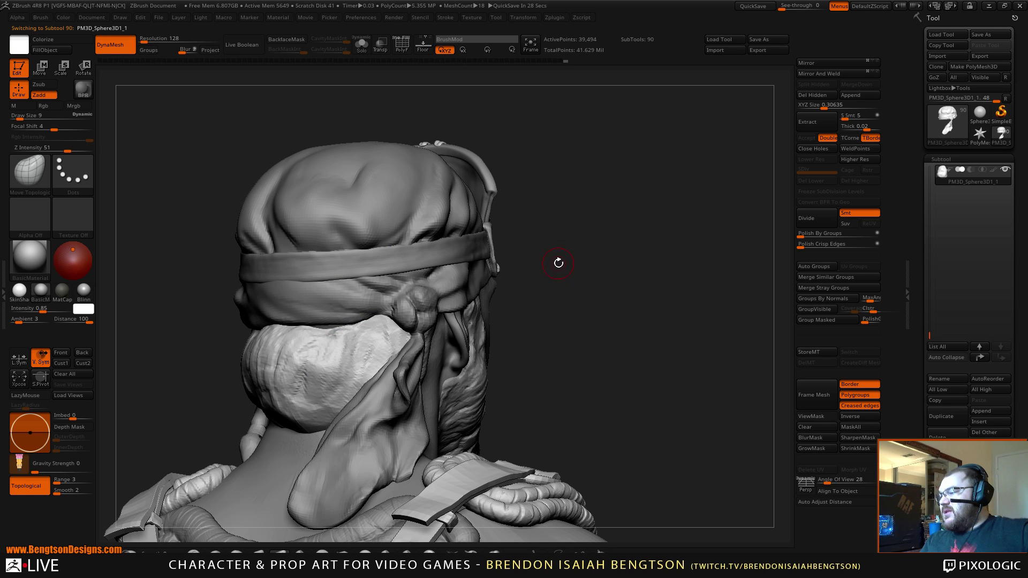
mouse_move(547, 232)
mouse_down()
mouse_move(586, 252)
mouse_move(608, 250)
mouse_move(603, 257)
mouse_up()
key(alt+s)
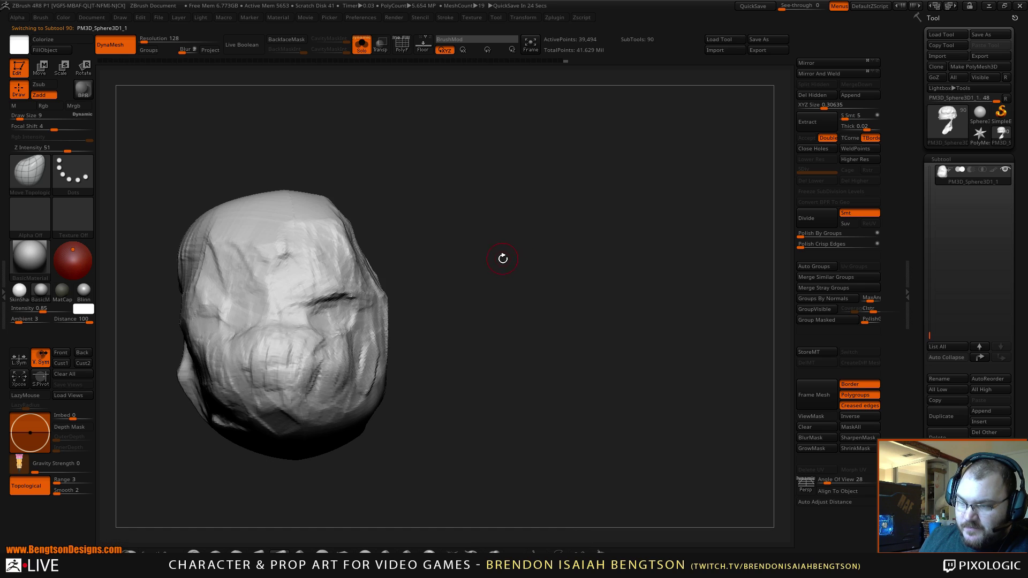
key(ctrl+shift+s)
key(space)
drag(325, 309, 324, 309)
key(ctrl+shift+s)
key(ctrl+shift+s)
key(ctrl+shift+s)
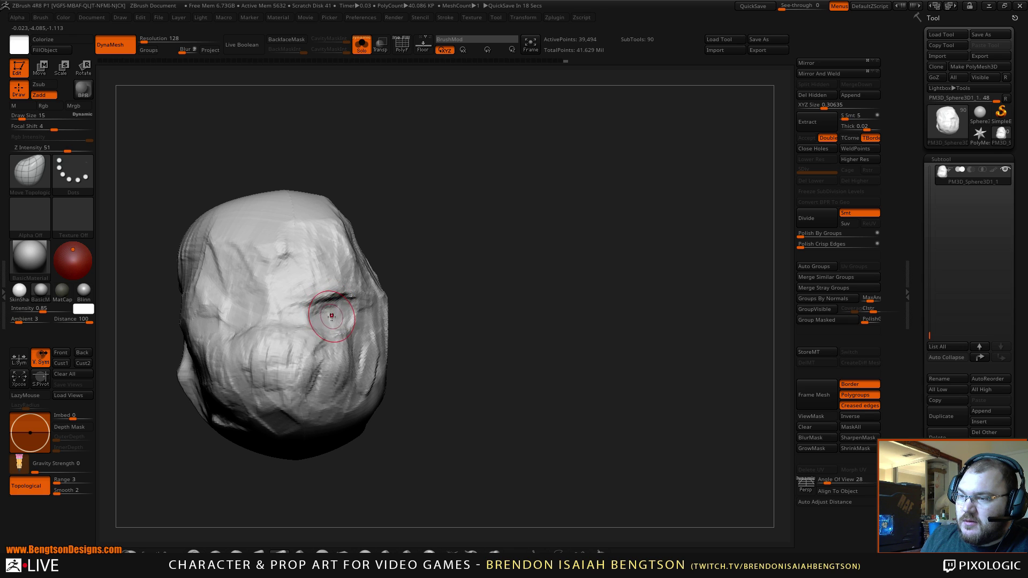
Step: Build up the back of the hair below the bandana with the ClayBuildup brush, checking its fit against the full head
key(b)
key(c)
key(b)
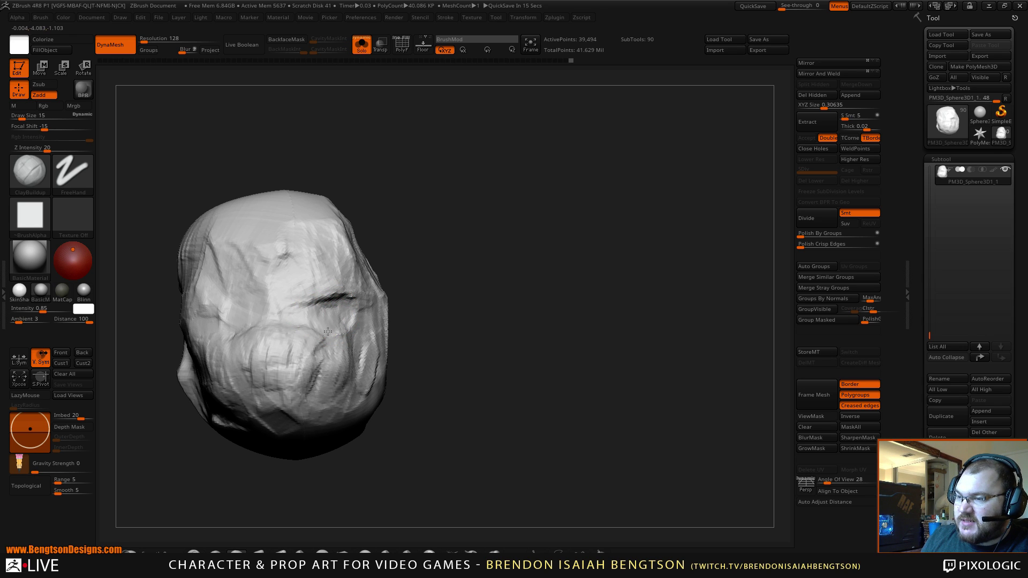
drag(341, 313, 349, 326)
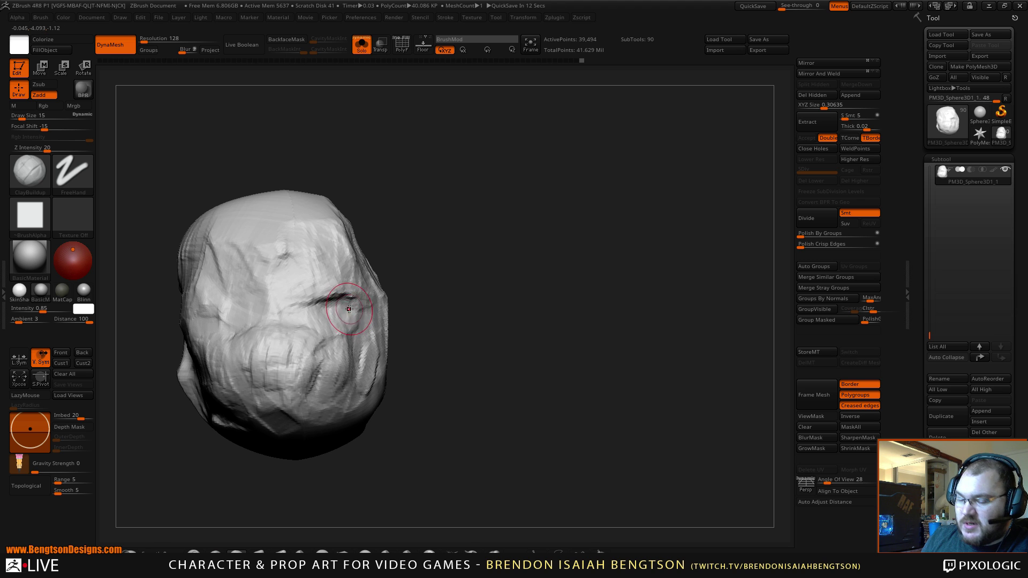
key(alt+s)
drag(493, 252, 402, 294)
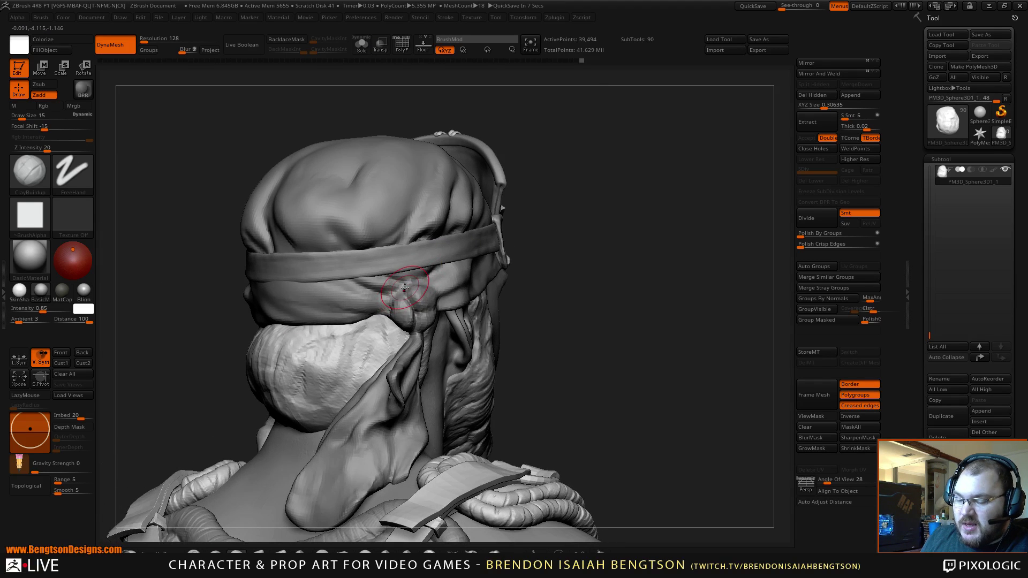
key(shift+s)
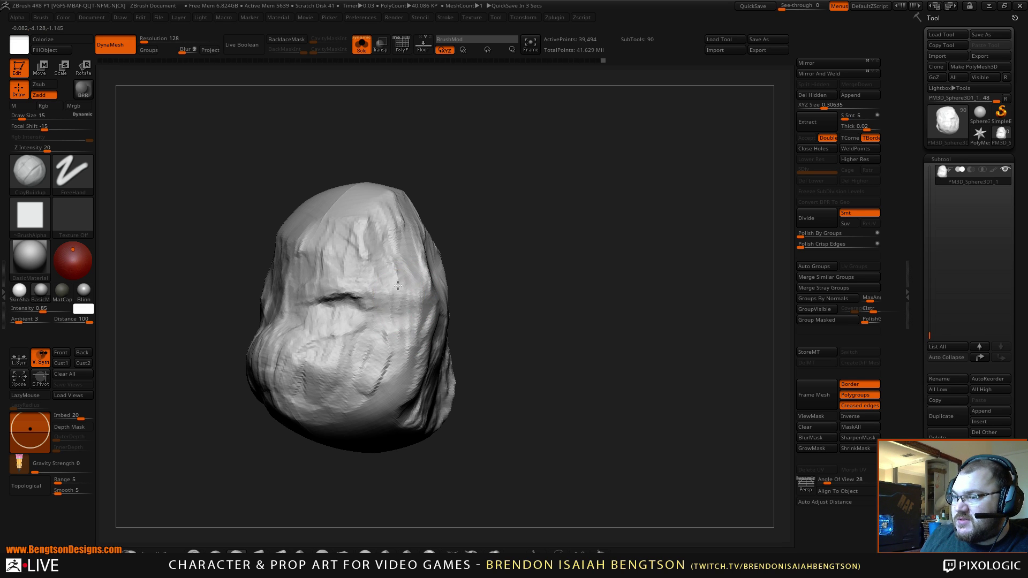
mouse_move(557, 251)
mouse_down()
mouse_move(567, 248)
mouse_move(569, 264)
mouse_up()
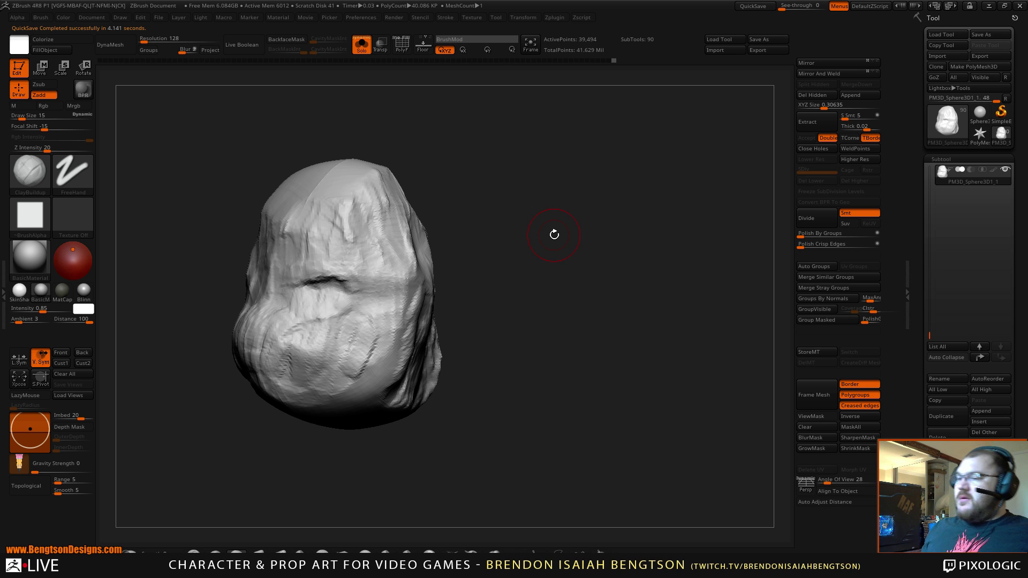
key(shift+s)
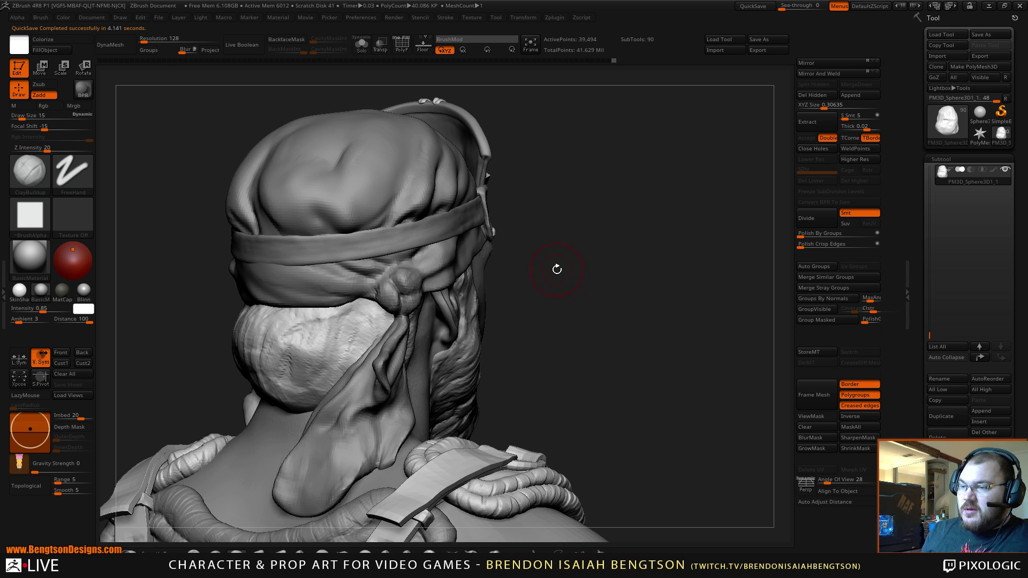
mouse_move(587, 316)
mouse_down()
mouse_move(615, 299)
mouse_move(602, 297)
mouse_move(595, 274)
mouse_up()
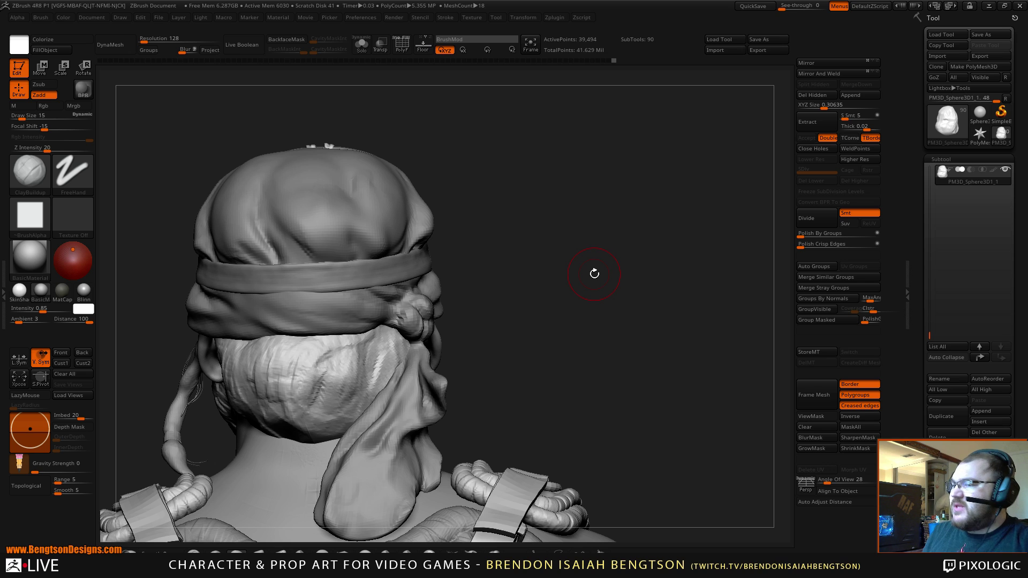
Step: Isolate the hair and carve downward strand grooves into its back with the DamStandard brush at draw size 14
mouse_move(547, 303)
mouse_down()
mouse_move(477, 289)
mouse_move(551, 246)
mouse_move(555, 271)
mouse_move(576, 243)
mouse_up()
key(space)
click(477, 289)
key(alt+s)
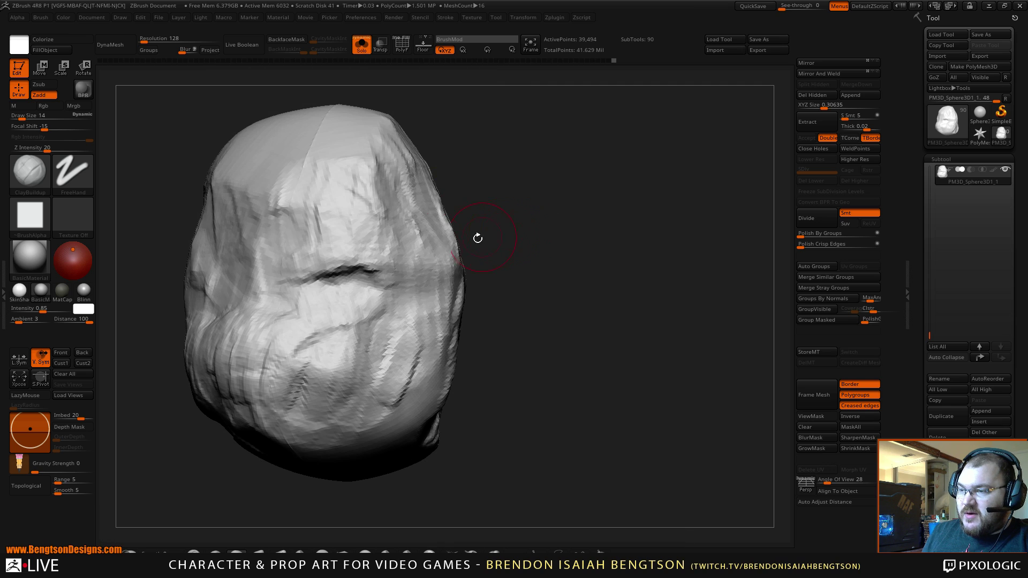
key(b)
key(d)
key(s)
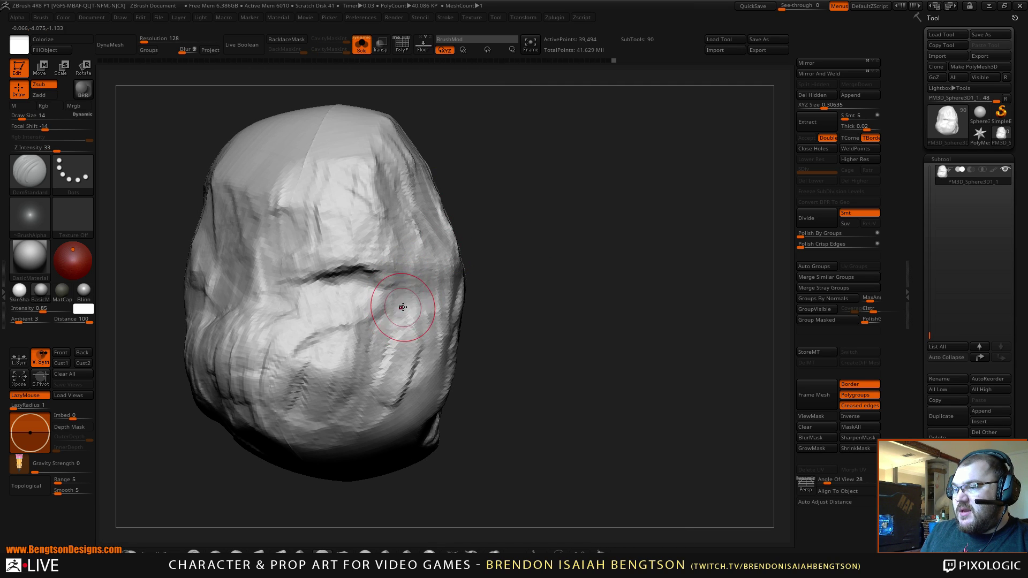
drag(406, 303, 360, 400)
mouse_move(421, 302)
mouse_down()
mouse_move(376, 376)
mouse_move(366, 371)
mouse_up()
drag(419, 306, 370, 383)
mouse_move(367, 306)
mouse_down()
mouse_move(355, 378)
mouse_move(341, 379)
mouse_up()
drag(334, 327, 321, 388)
alt+drag(523, 283, 559, 269)
key(shift+s)
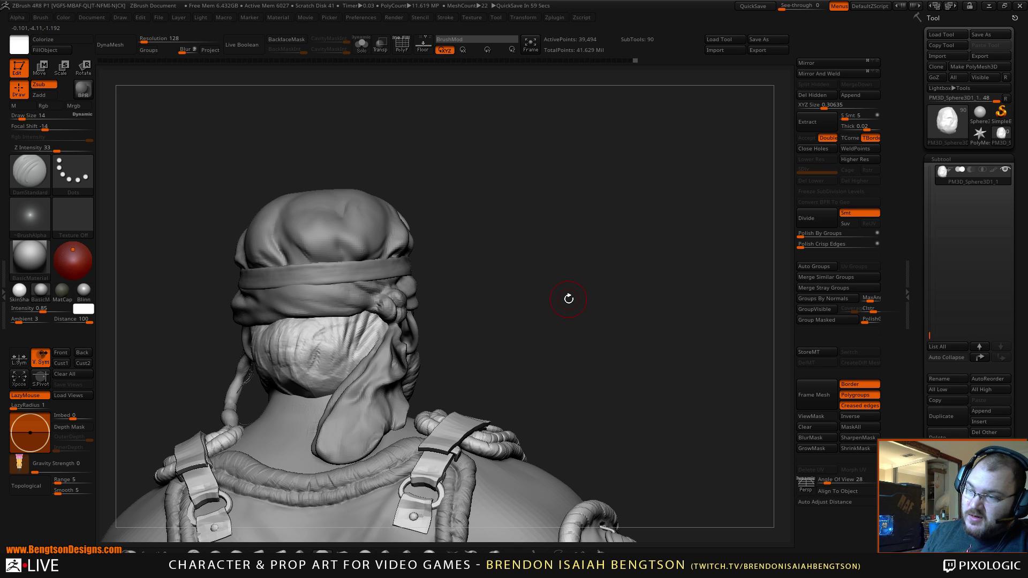
Step: Switch to the Move Topological brush at draw size 14 and make the bandana the active mesh
mouse_move(538, 307)
alt+mouse_down()
mouse_move(550, 351)
mouse_move(544, 340)
mouse_move(588, 315)
alt+mouse_up()
key(b)
key(m)
key(t)
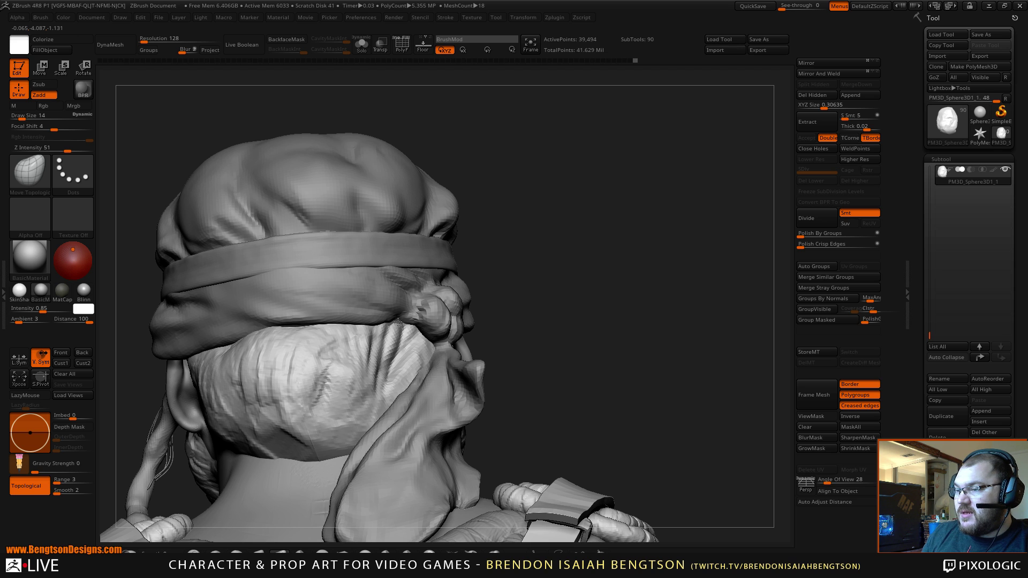
alt+click(399, 305)
drag(536, 230, 444, 266)
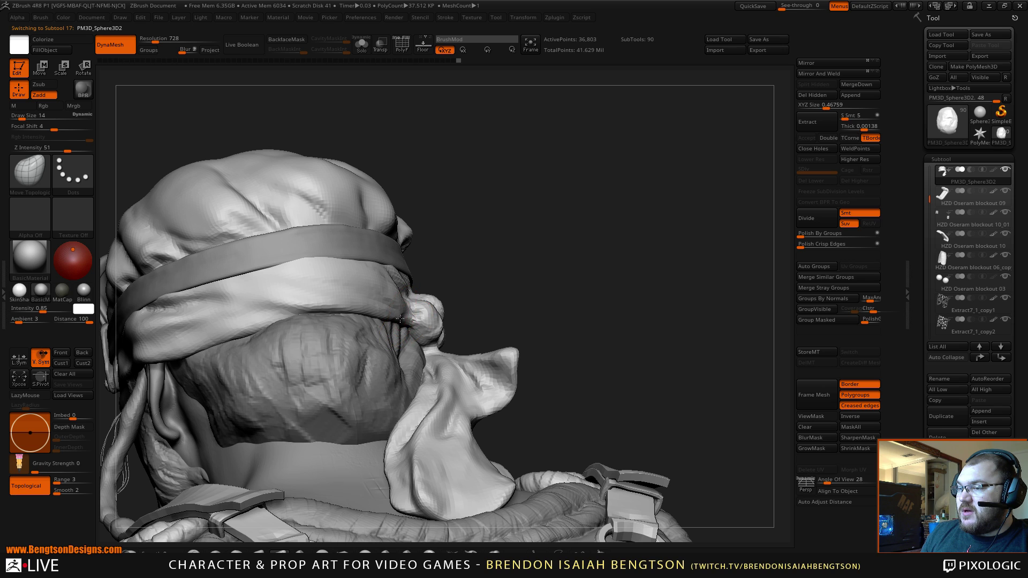
mouse_move(502, 226)
mouse_down()
mouse_move(631, 224)
mouse_move(611, 267)
mouse_move(608, 258)
mouse_up()
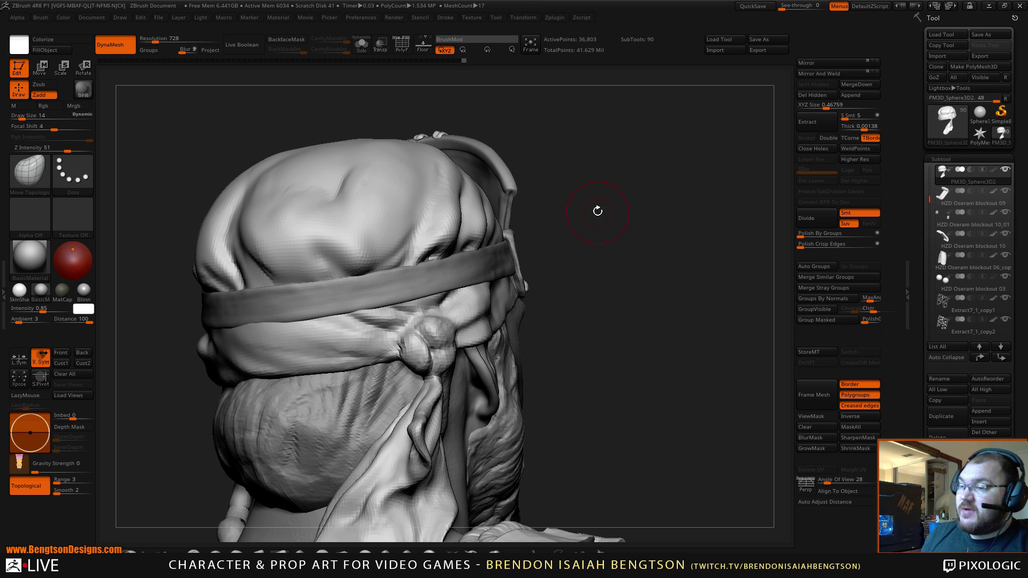
Step: Carve the fold creases above the strap at the back of the bandana with DamStandard at draw size 14
drag(596, 233, 590, 237)
key(b)
key(d)
key(s)
drag(340, 278, 323, 261)
drag(323, 269, 292, 251)
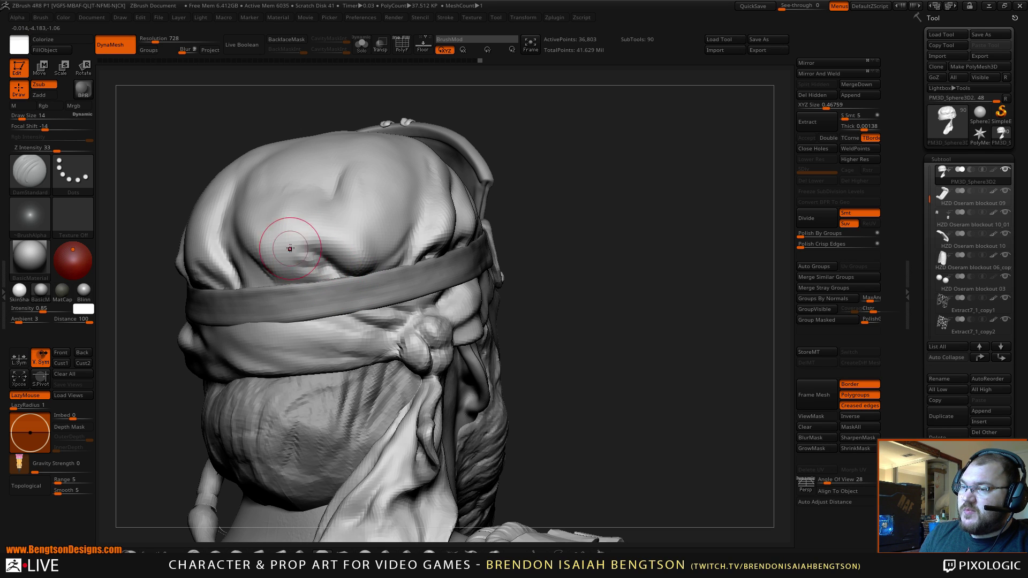
mouse_move(608, 179)
alt+mouse_down()
mouse_move(603, 204)
mouse_move(518, 197)
alt+mouse_up()
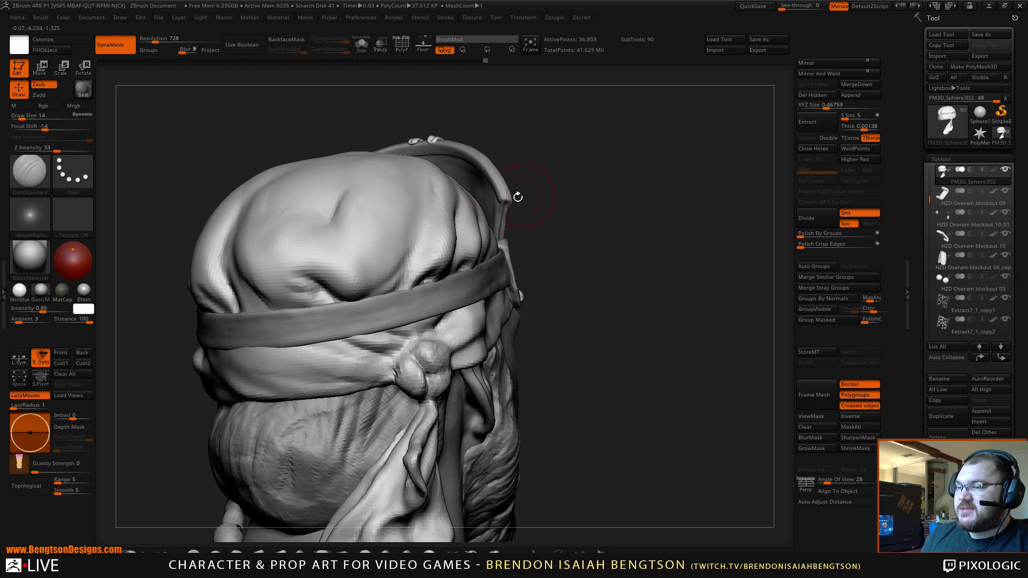
Step: Define the bandana folds around the strap on the character's right side with the DamStandard brush
mouse_move(617, 188)
mouse_down()
mouse_move(532, 273)
mouse_move(553, 239)
mouse_up()
mouse_move(530, 276)
mouse_down()
mouse_move(552, 242)
mouse_move(589, 217)
mouse_up()
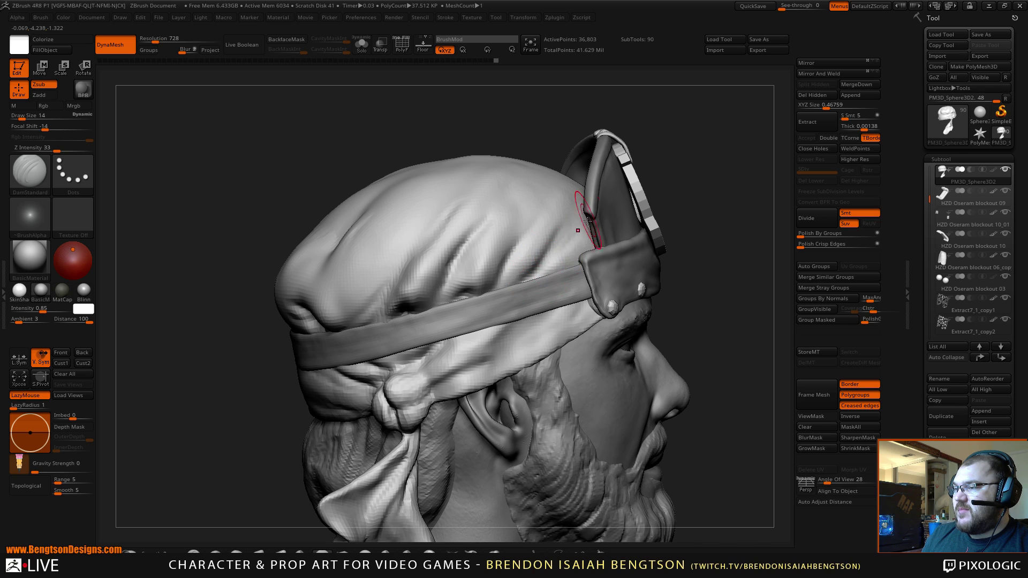
drag(531, 290, 564, 249)
drag(541, 322, 482, 373)
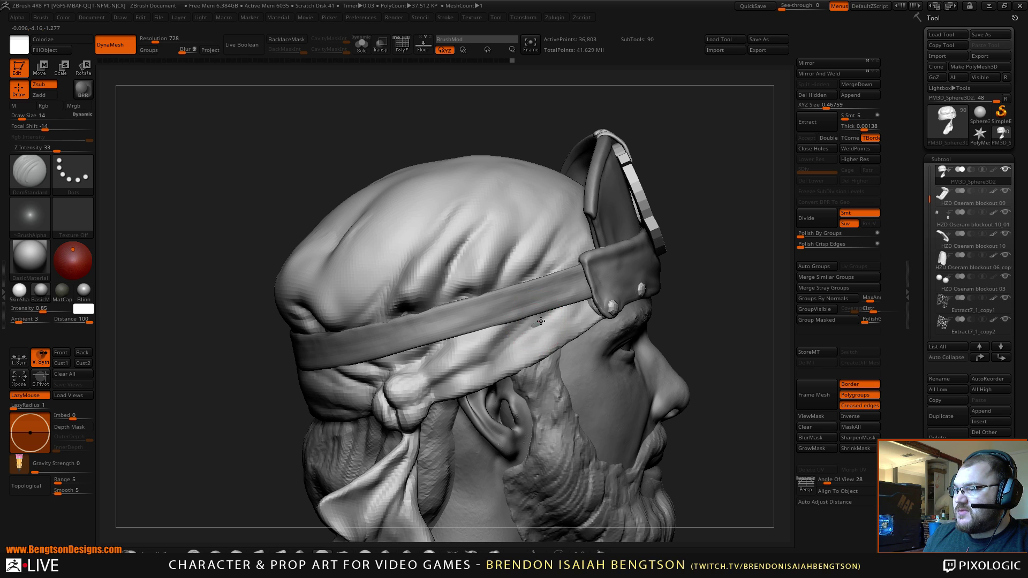
Step: Reshape the cloth below the strap on the bandana's side with Move Topological, reducing the draw size to 7 and smoothing it
key(b)
key(m)
key(t)
drag(540, 323, 548, 320)
alt+drag(736, 225, 698, 225)
alt+drag(718, 259, 709, 222)
mouse_move(706, 293)
mouse_down()
mouse_move(678, 271)
mouse_move(695, 300)
mouse_move(696, 393)
mouse_up()
key(space)
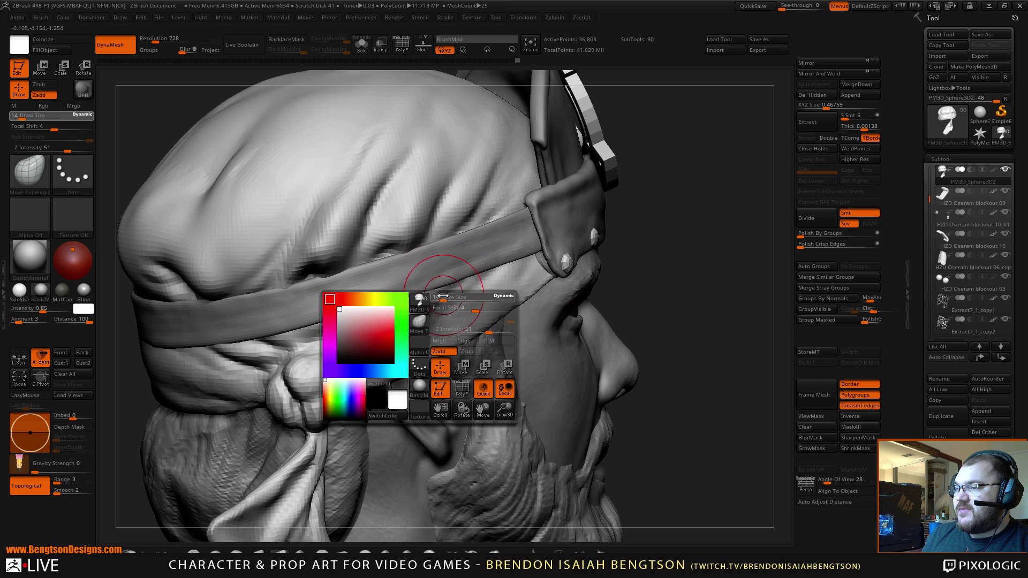
key(shift)
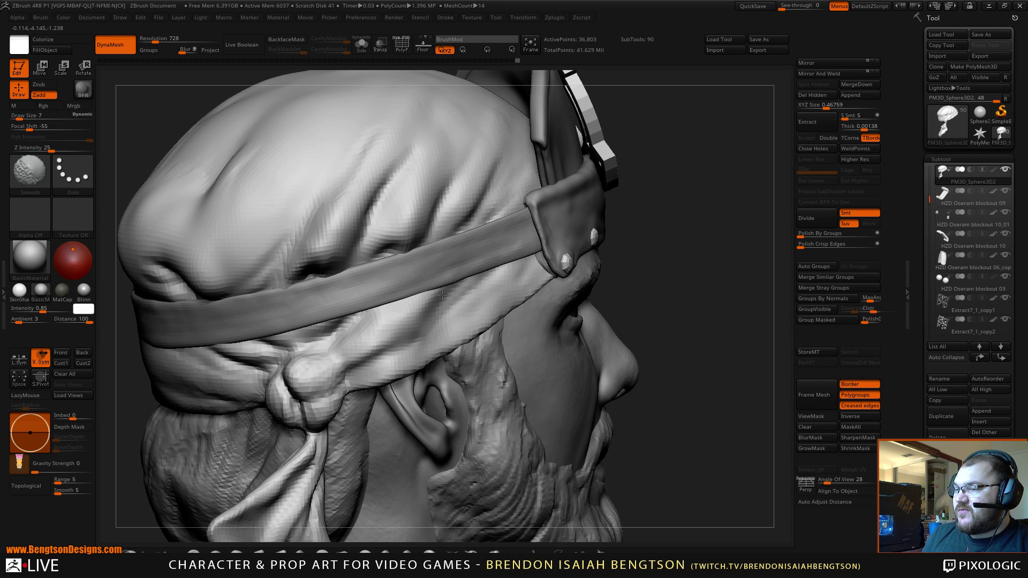
Step: Reshape the bandana's puffed cloth above the strap at the back with Move Topological, using draw sizes 25 and 17
mouse_move(718, 262)
mouse_down()
mouse_move(730, 254)
mouse_move(698, 232)
mouse_move(710, 245)
mouse_move(693, 267)
mouse_move(647, 247)
mouse_move(732, 265)
mouse_move(671, 269)
mouse_up()
key(space)
drag(356, 262, 363, 262)
drag(310, 161, 305, 174)
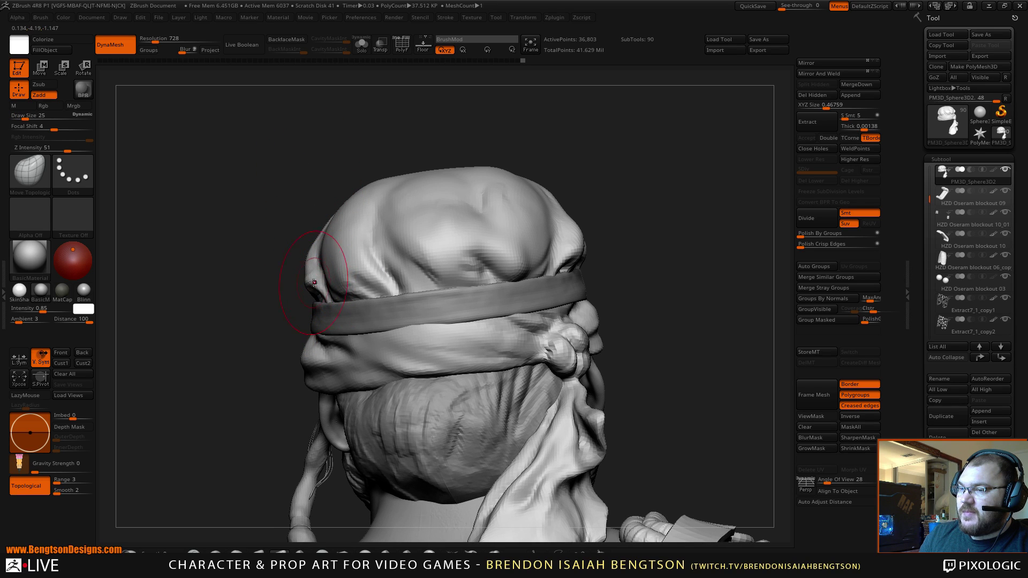
key(space)
drag(391, 304, 386, 304)
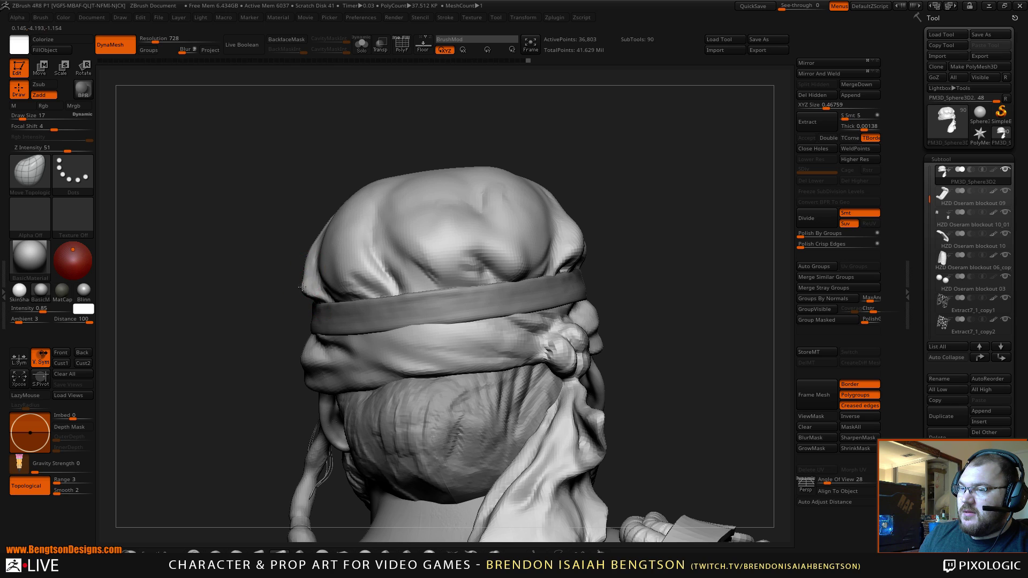
mouse_move(258, 294)
mouse_down()
mouse_move(358, 231)
mouse_move(361, 289)
mouse_up()
mouse_move(557, 421)
mouse_down()
mouse_move(475, 419)
mouse_move(308, 288)
mouse_move(318, 286)
mouse_up()
mouse_move(507, 246)
alt+mouse_down()
mouse_move(527, 279)
mouse_move(543, 273)
alt+mouse_up()
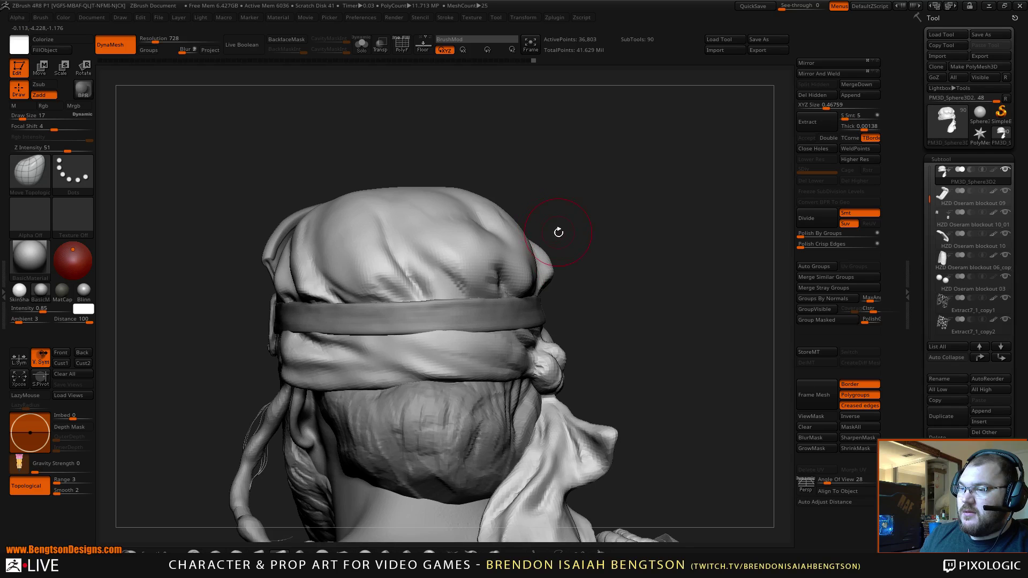
alt+drag(558, 232, 534, 246)
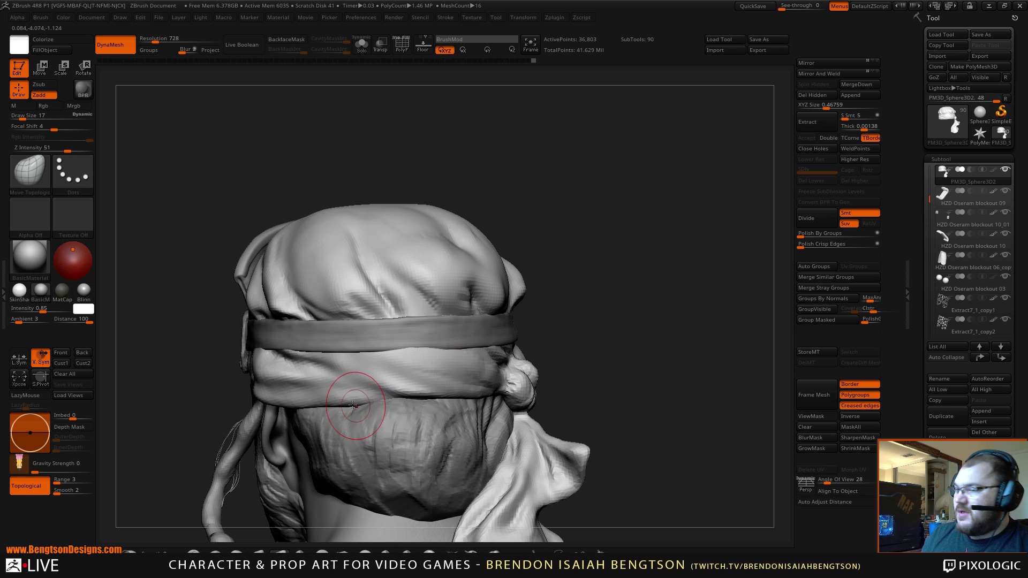
Step: Build up folds running toward the knot on the bandana's lower wrap with ClayBuildup at draw size 11 and sharpen them with DamStandard
key(b)
key(c)
key(b)
key(space)
drag(319, 336, 316, 336)
drag(586, 251, 569, 237)
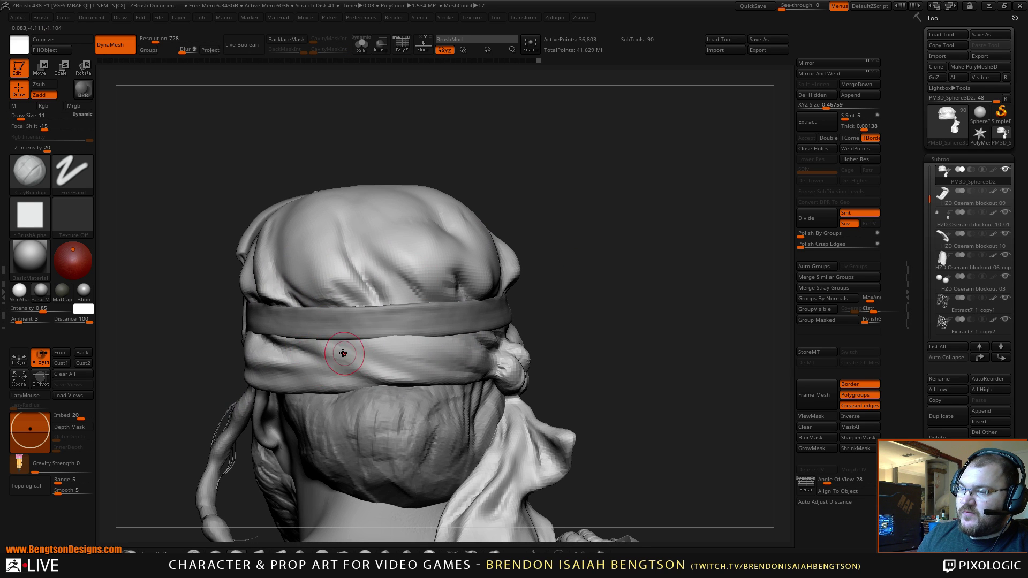
mouse_move(391, 364)
mouse_down()
mouse_move(328, 348)
mouse_move(452, 369)
mouse_move(341, 345)
mouse_up()
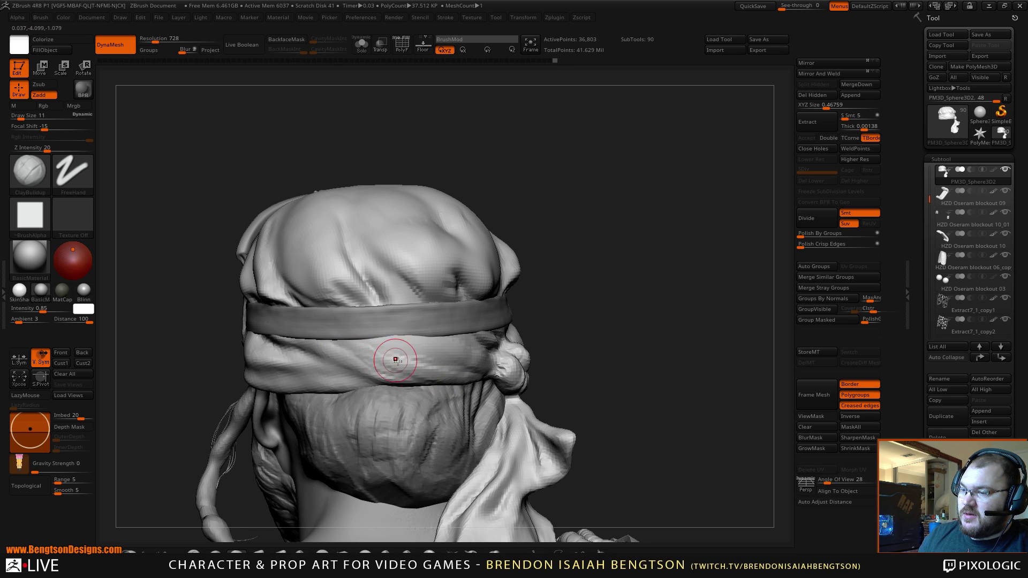
right_drag(391, 347, 441, 373)
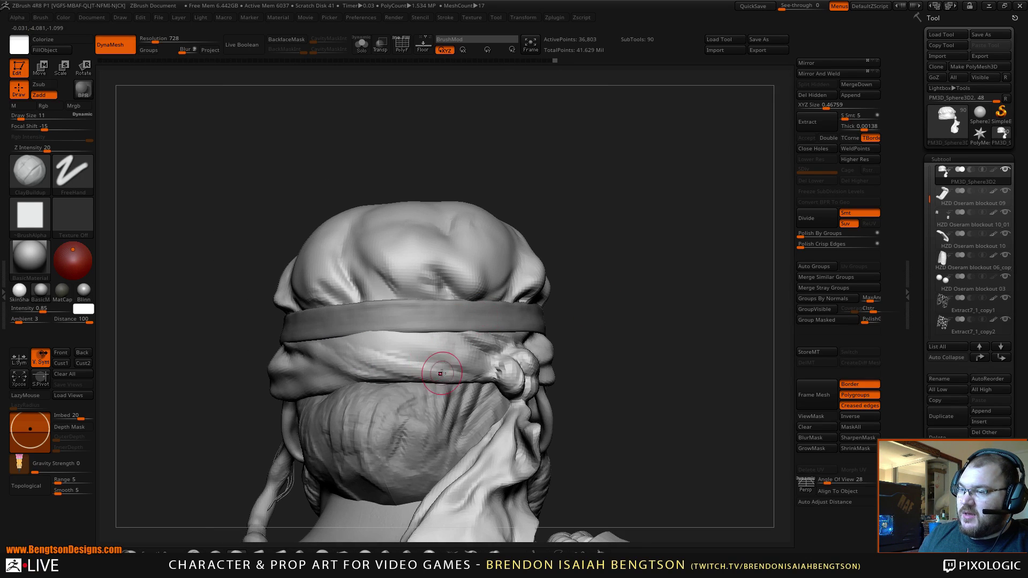
mouse_move(383, 357)
mouse_down()
mouse_move(419, 379)
mouse_move(469, 380)
mouse_up()
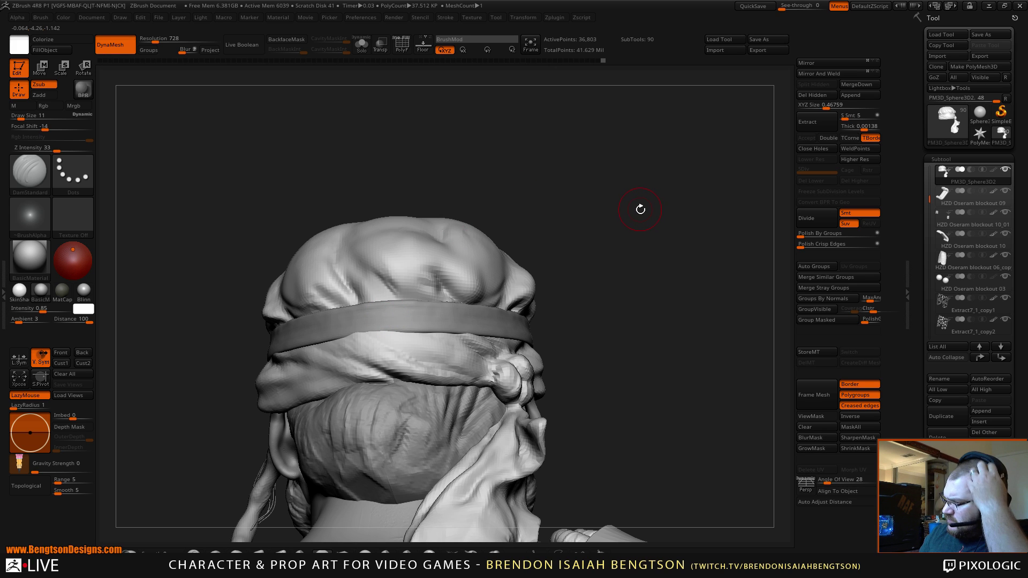
mouse_move(664, 229)
mouse_down()
mouse_move(658, 252)
mouse_move(668, 227)
mouse_move(659, 242)
mouse_move(652, 223)
mouse_move(669, 214)
mouse_move(688, 232)
mouse_move(670, 225)
mouse_up()
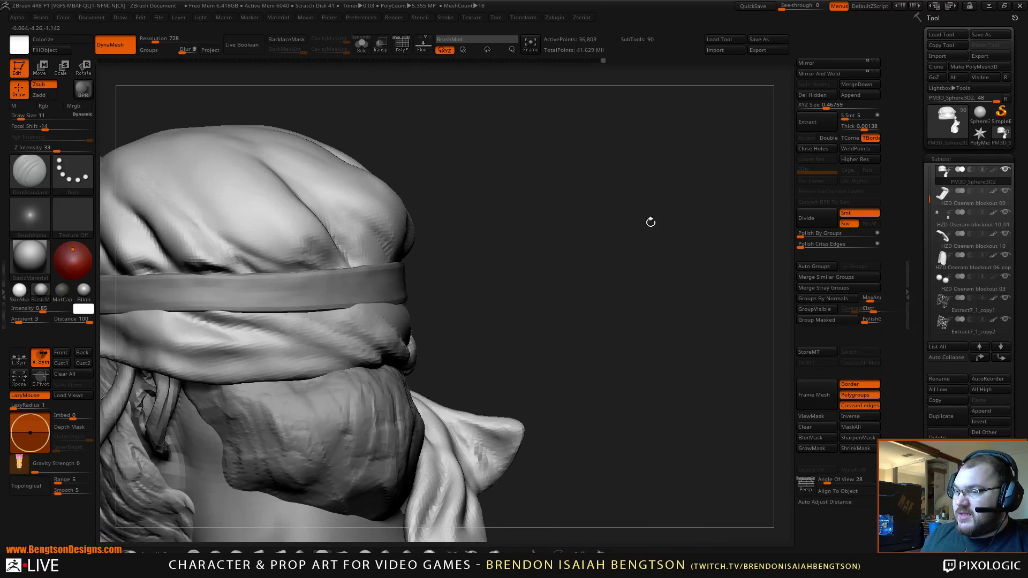
Step: Adjust the lower wrap's folds and edge at the back of the head with Move Topological at draw sizes 21 and 14
key(b)
key(m)
key(t)
key(space)
drag(381, 351, 384, 351)
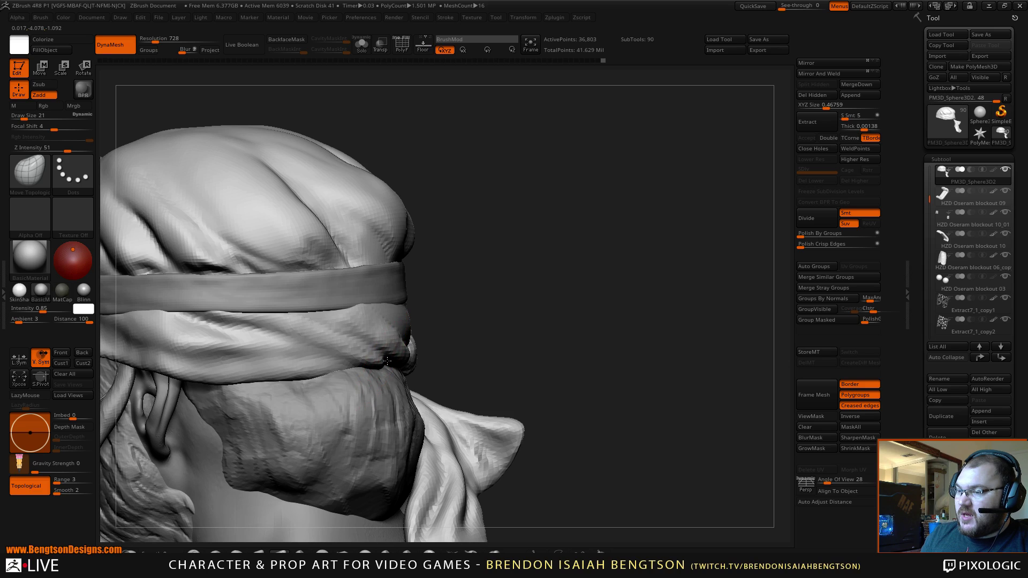
drag(460, 280, 347, 293)
key(space)
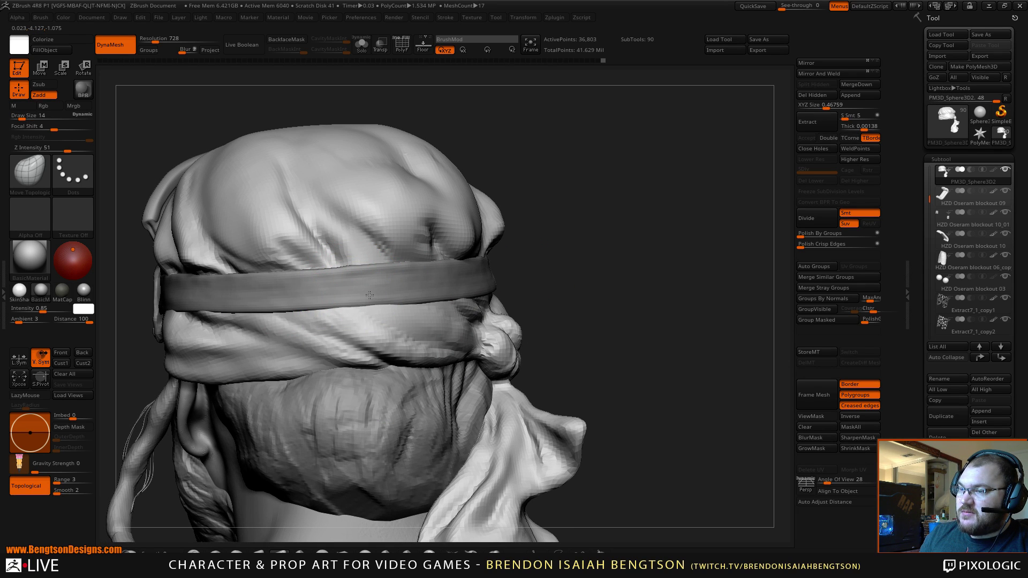
mouse_move(642, 255)
mouse_down()
mouse_move(680, 123)
mouse_move(638, 131)
mouse_move(663, 151)
mouse_move(696, 146)
mouse_move(660, 150)
mouse_up()
alt+drag(683, 216, 638, 158)
mouse_move(634, 214)
mouse_down()
mouse_move(617, 248)
mouse_move(636, 314)
mouse_move(611, 351)
mouse_up()
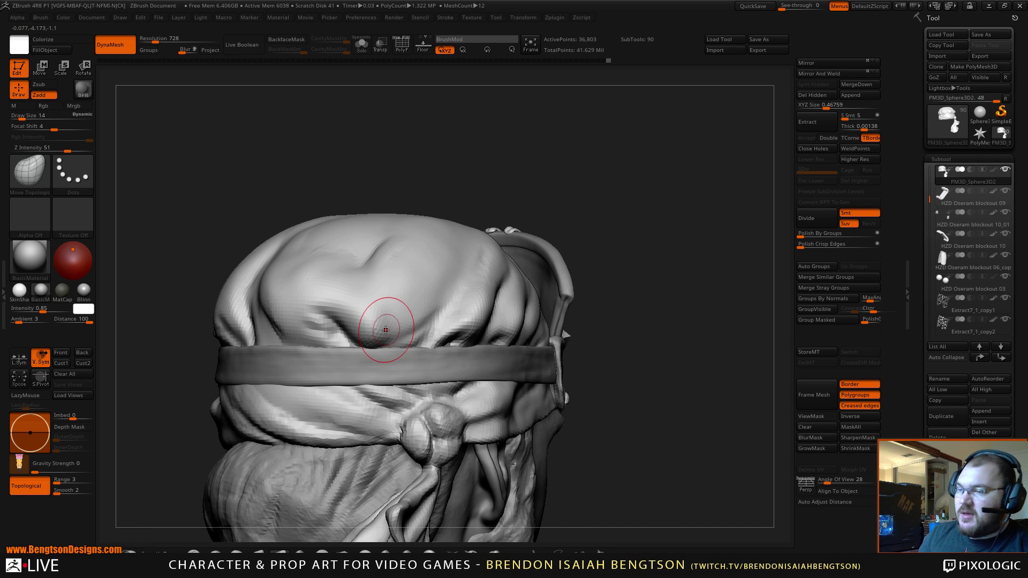
Step: Deepen the central crease above the strap with DamStandard at draw size 14 and adjust its shape with Move Topological
key(b)
key(d)
key(s)
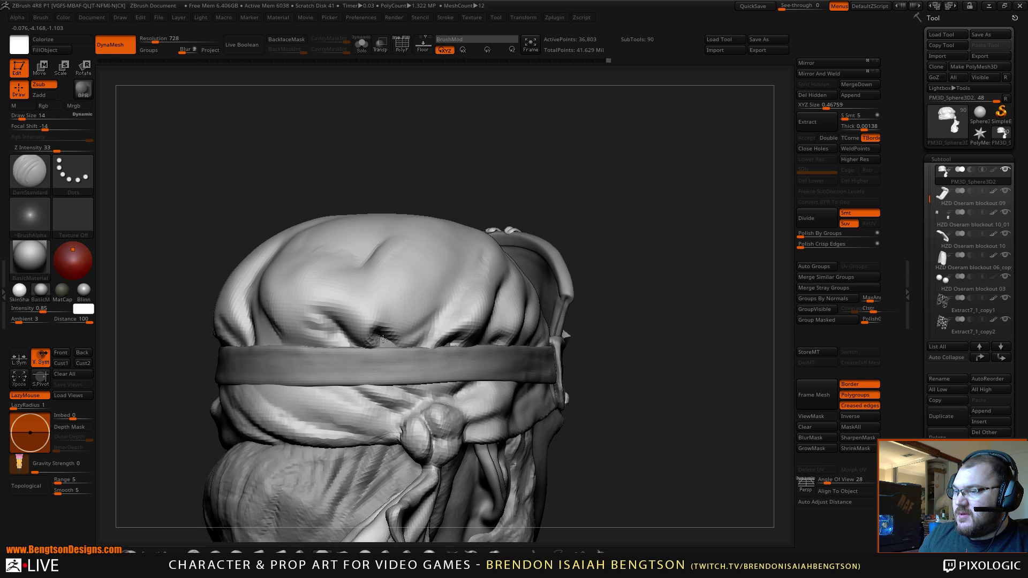
key(b)
key(m)
key(t)
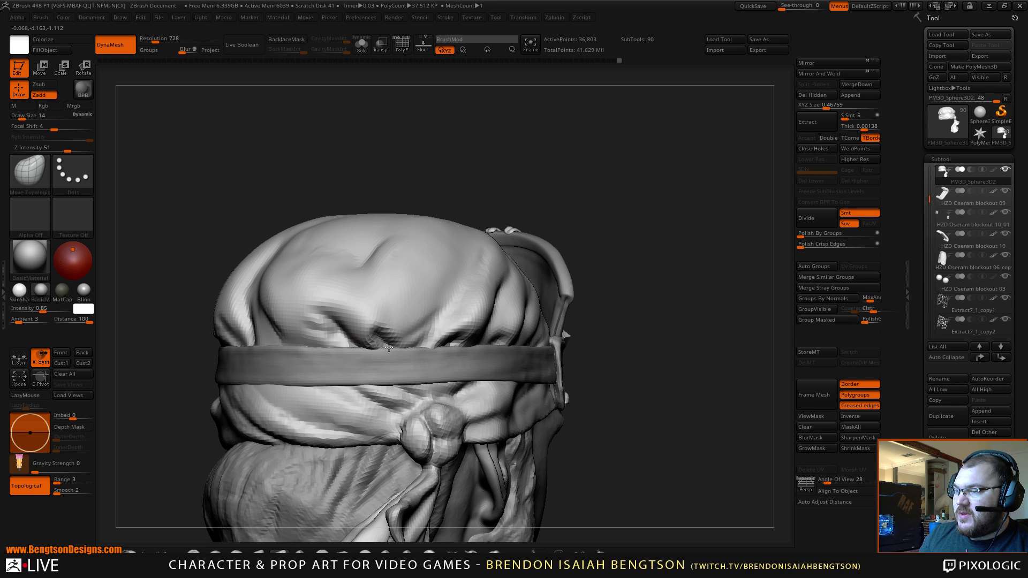
mouse_move(600, 268)
alt+mouse_down()
mouse_move(615, 252)
mouse_move(606, 287)
mouse_move(630, 268)
mouse_move(641, 275)
mouse_move(635, 239)
mouse_move(657, 268)
mouse_move(649, 335)
alt+mouse_up()
key(ctrl)
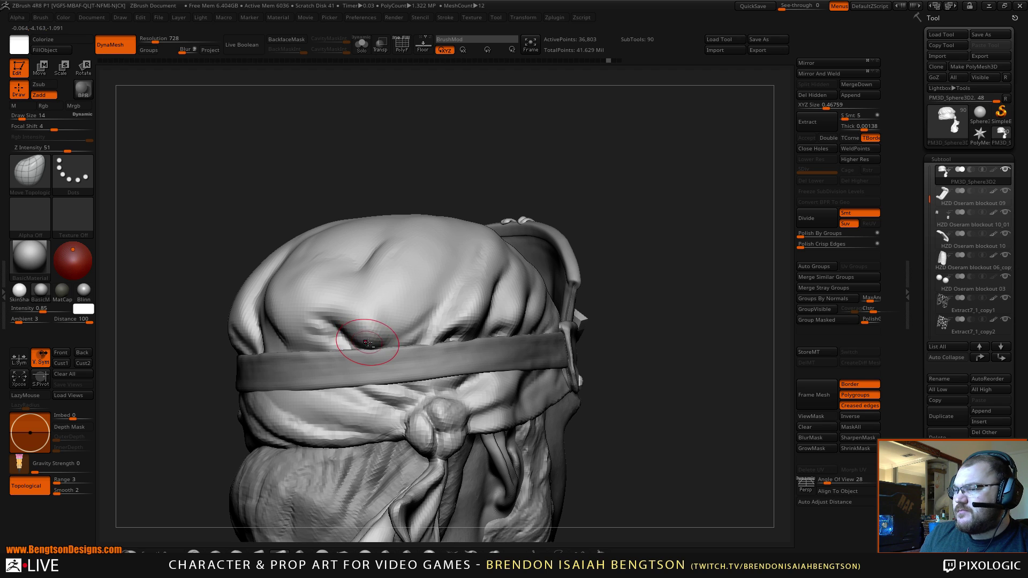
Step: Carve a small crease into the pinched cloth above the strap with DamStandard, undoing the first stroke and redrawing it
key(b)
key(d)
key(s)
drag(368, 341, 370, 344)
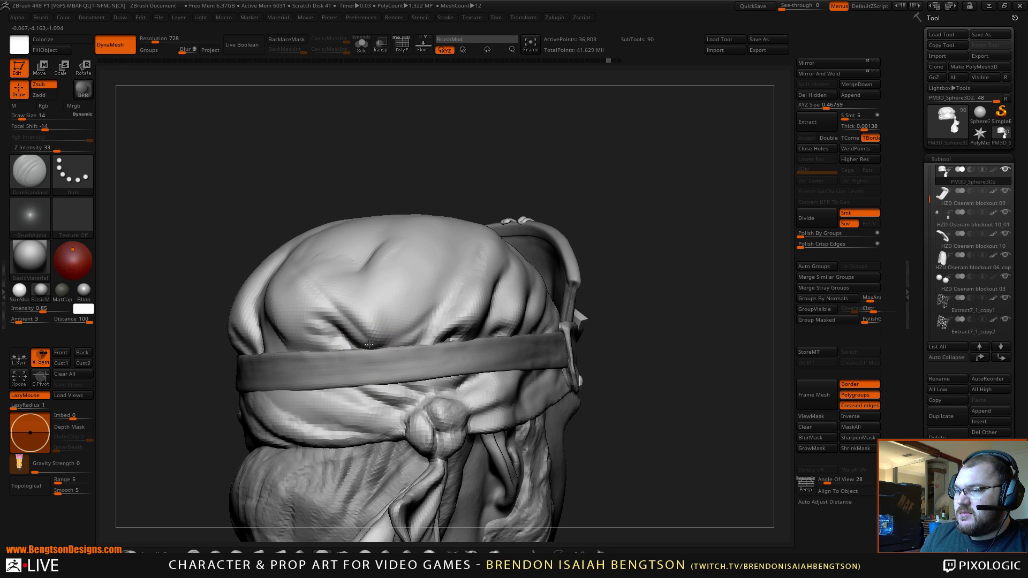
key(ctrl+z)
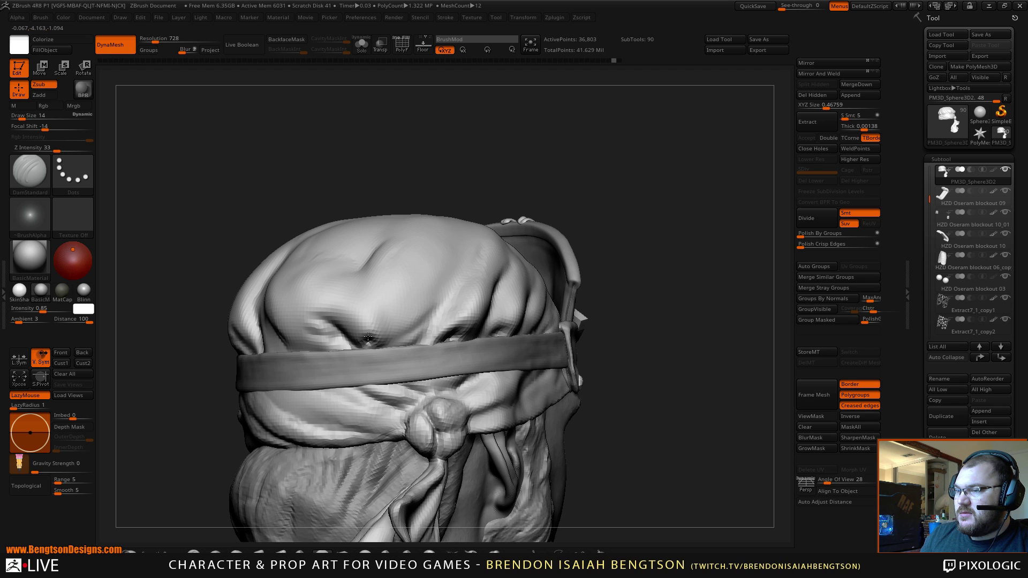
drag(367, 343, 372, 340)
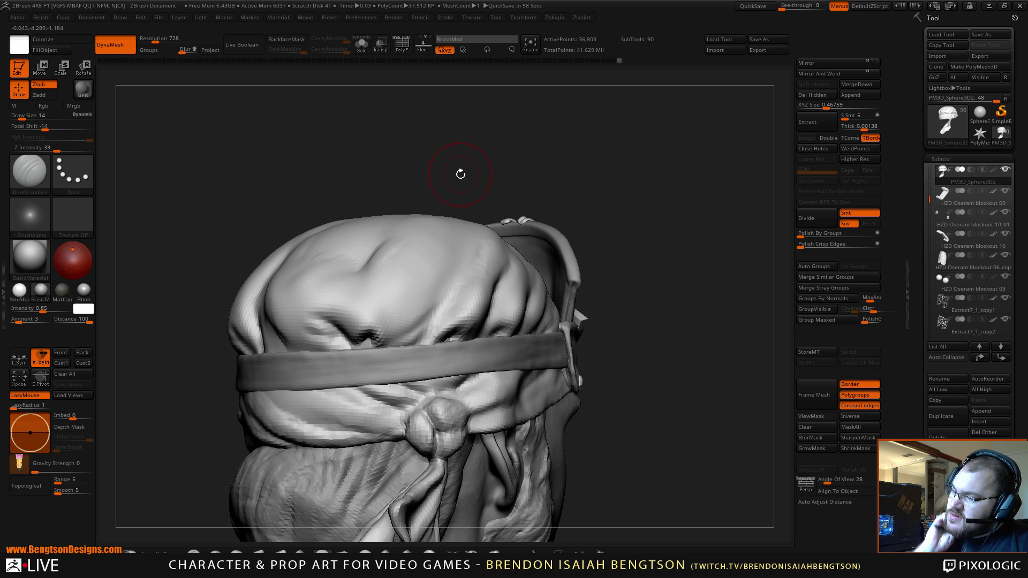
Step: Push the bandana's crown and rear bulge into shape with Move Topological, raising the draw size to 23 and undoing the last stroke
mouse_move(601, 177)
mouse_down()
mouse_move(633, 182)
mouse_move(461, 264)
mouse_up()
key(b)
key(m)
key(t)
key(space)
drag(380, 334, 373, 335)
mouse_move(431, 255)
mouse_down()
mouse_move(393, 222)
mouse_move(423, 209)
mouse_move(457, 237)
mouse_move(605, 201)
mouse_move(594, 252)
mouse_move(613, 243)
mouse_move(621, 285)
mouse_move(573, 229)
mouse_move(615, 241)
mouse_move(628, 166)
mouse_move(600, 277)
mouse_up()
key(space)
drag(361, 304, 351, 305)
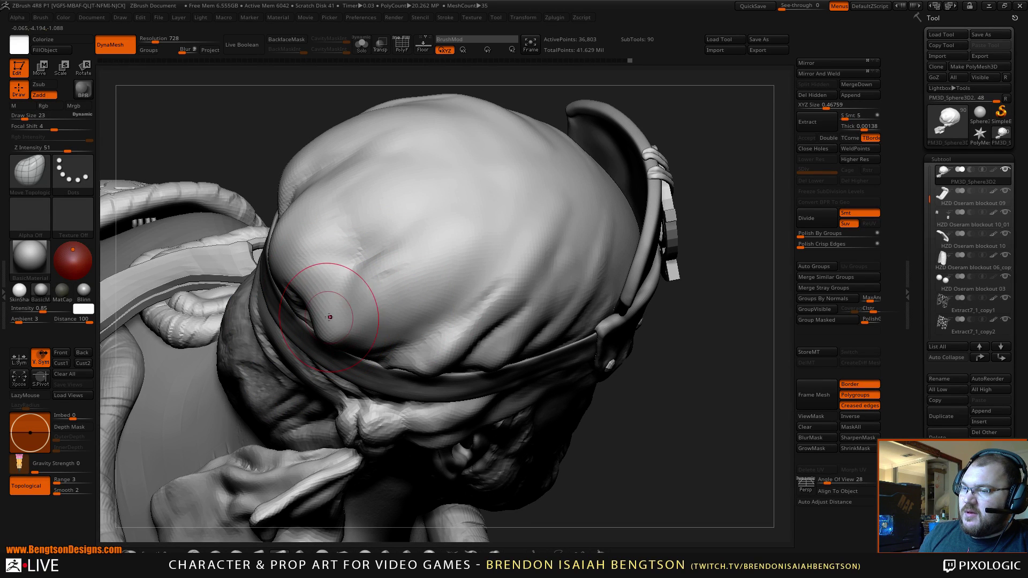
key(ctrl+z)
Step: Build up the cloth on the bandana's crown with ClayBuildup at draw size 21 and smooth the added volume
key(1)
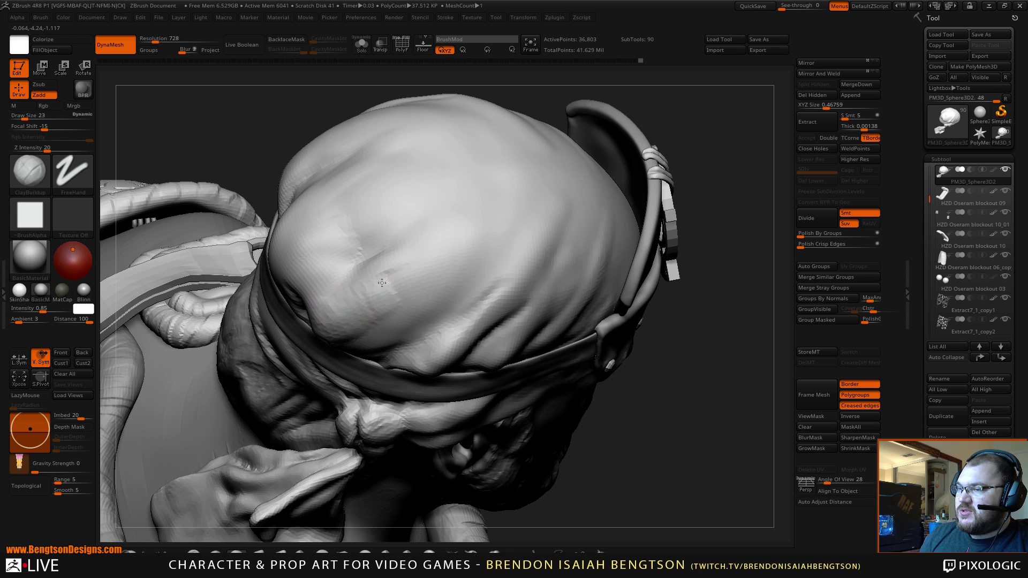
key(space)
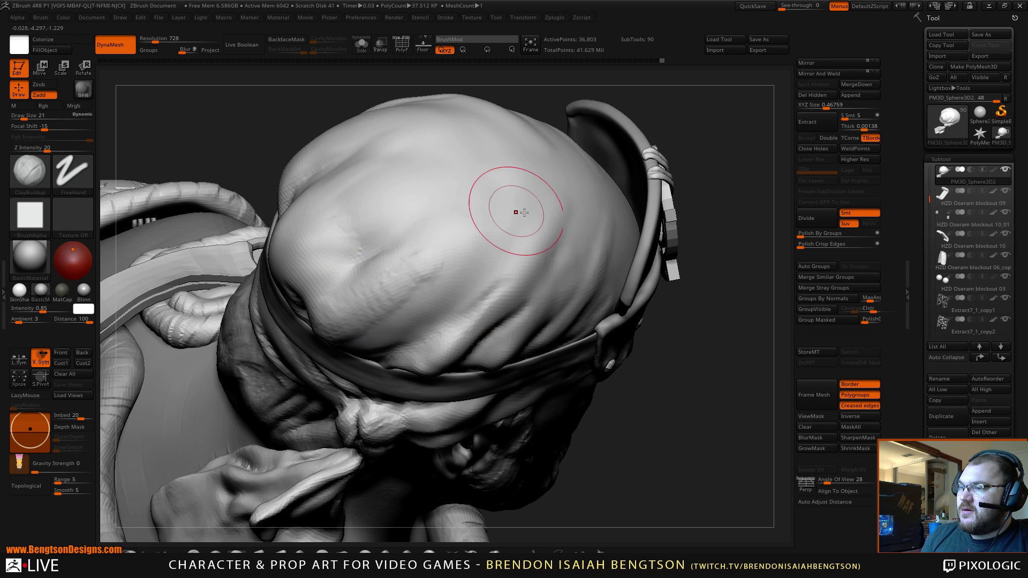
drag(712, 397, 725, 328)
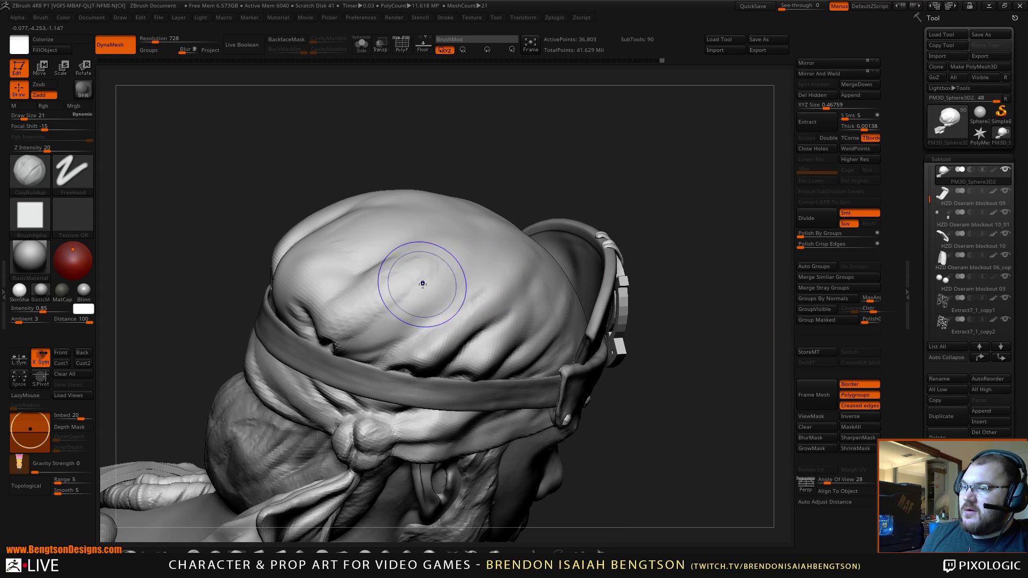
key(shift)
shift+drag(356, 315, 374, 306)
Step: Carve fold lines along the bandana's lower wrap beneath the strap with DamStandard at draw size 11
mouse_move(664, 255)
alt+mouse_down()
mouse_move(642, 289)
mouse_move(635, 270)
mouse_move(635, 294)
mouse_move(679, 298)
mouse_move(635, 310)
mouse_move(665, 356)
mouse_move(647, 351)
mouse_move(654, 388)
mouse_move(633, 418)
mouse_move(671, 339)
mouse_move(448, 349)
alt+mouse_up()
key(space)
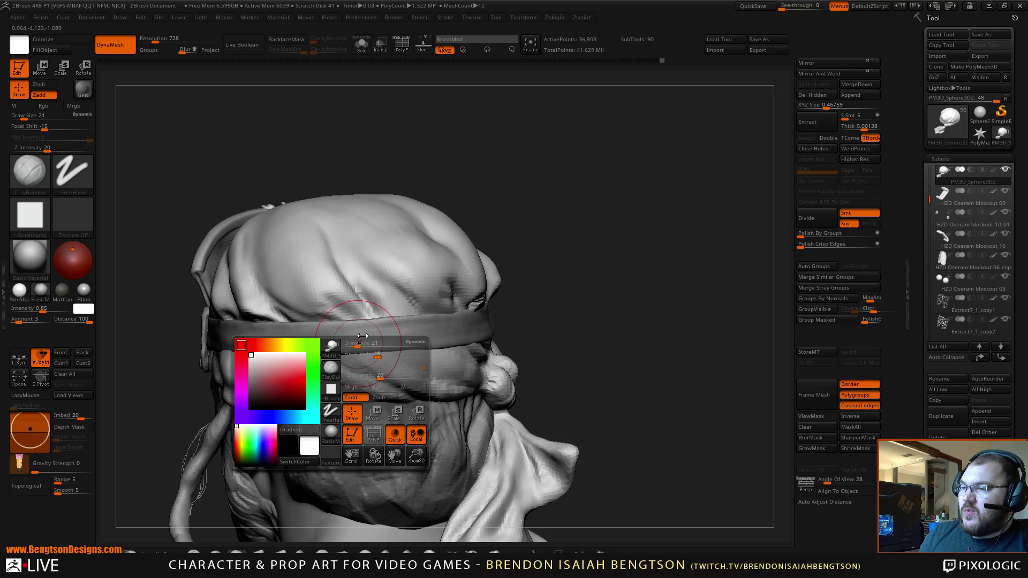
drag(354, 344, 351, 342)
drag(632, 305, 579, 313)
key(b)
key(d)
key(s)
drag(280, 351, 334, 377)
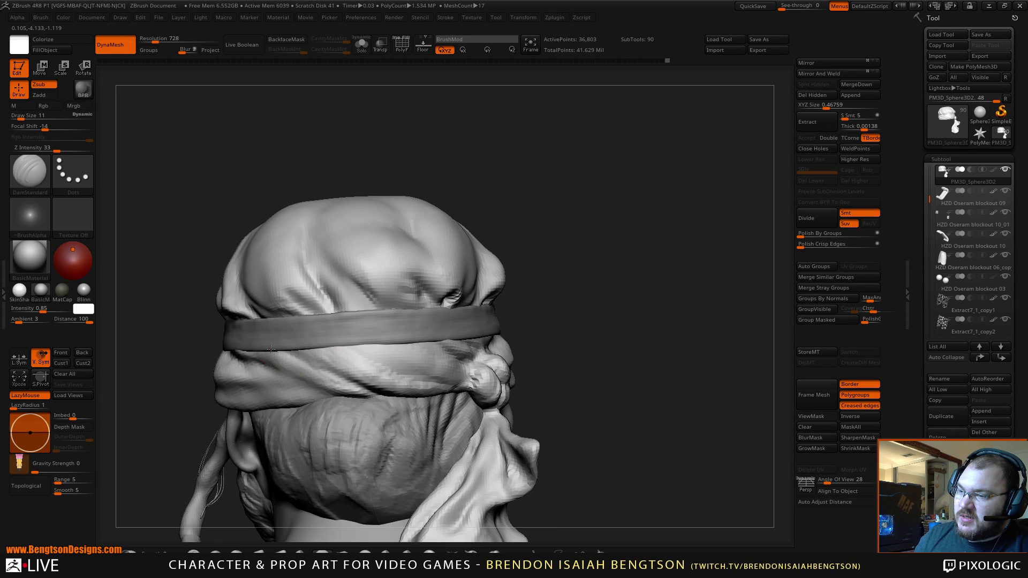
mouse_move(286, 351)
mouse_down()
mouse_move(373, 350)
mouse_move(403, 339)
mouse_up()
mouse_move(658, 260)
mouse_down()
mouse_move(647, 226)
mouse_move(644, 239)
mouse_move(635, 225)
mouse_move(636, 248)
mouse_move(641, 229)
mouse_up()
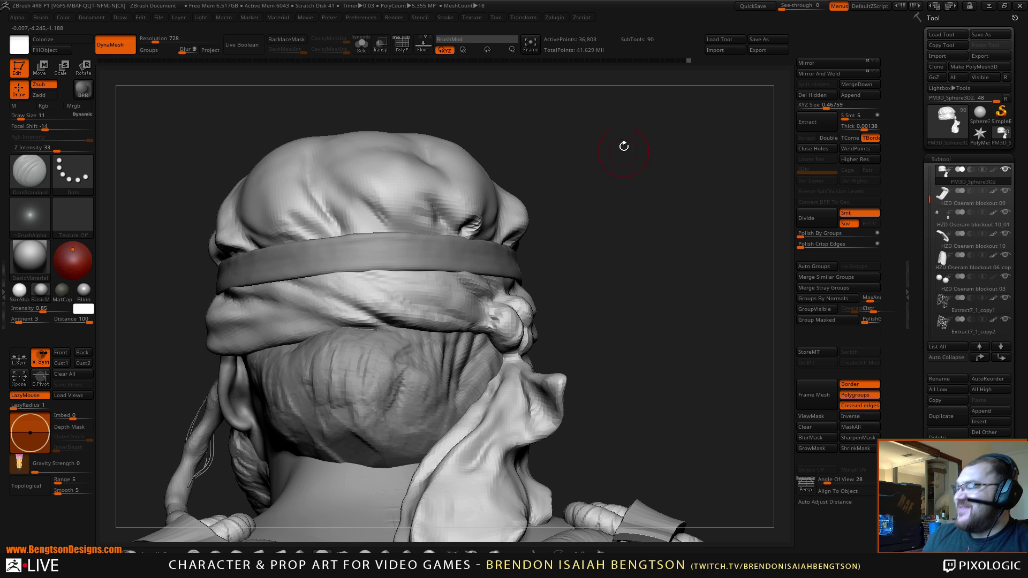
mouse_move(647, 214)
mouse_down()
mouse_move(659, 230)
mouse_move(640, 223)
mouse_move(675, 225)
mouse_move(496, 268)
mouse_up()
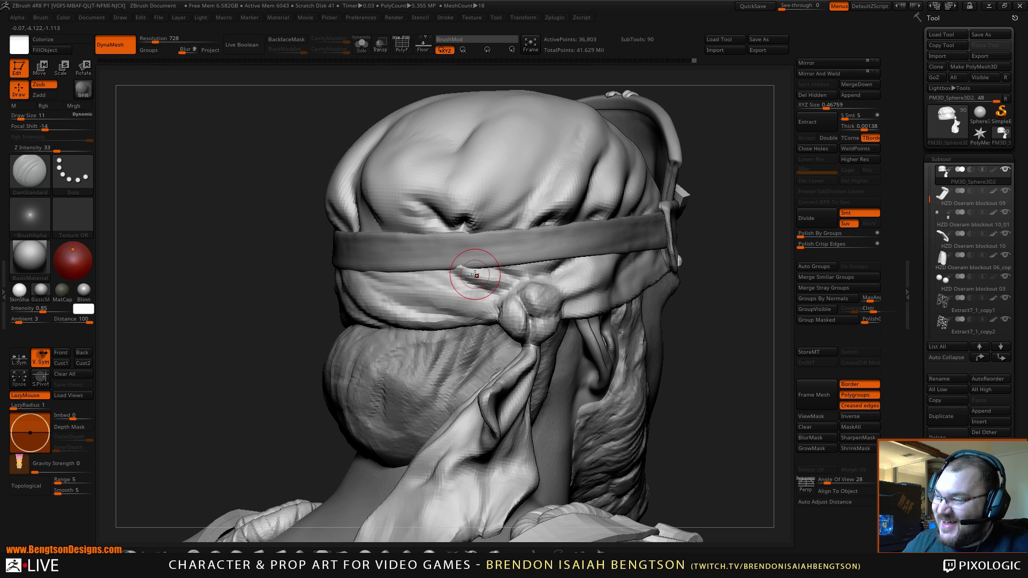
Step: Undo the last crease and carve more fold lines across the back of the lower wrap with DamStandard
key(ctrl)
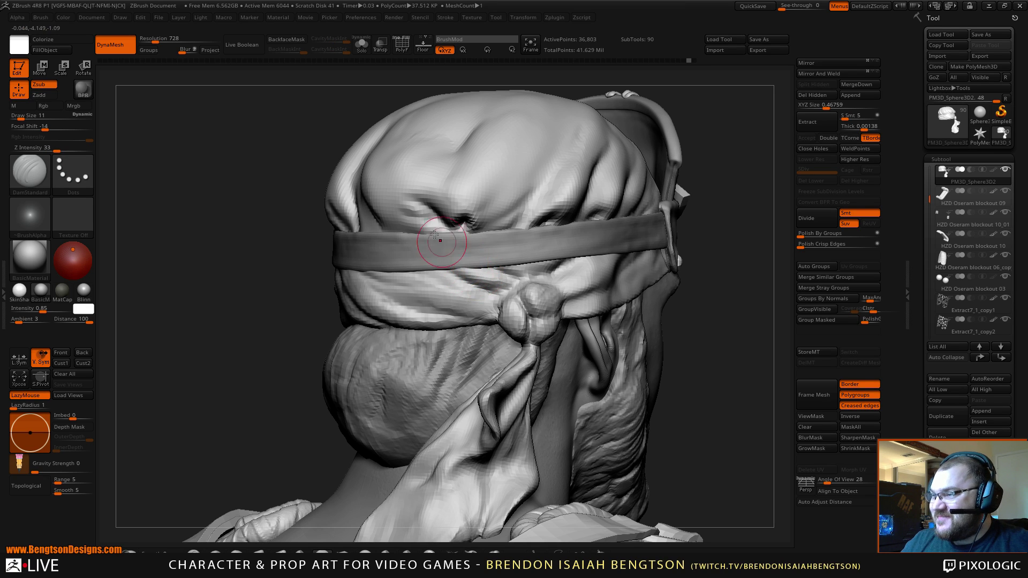
mouse_move(191, 404)
mouse_down()
mouse_move(230, 412)
mouse_move(275, 308)
mouse_up()
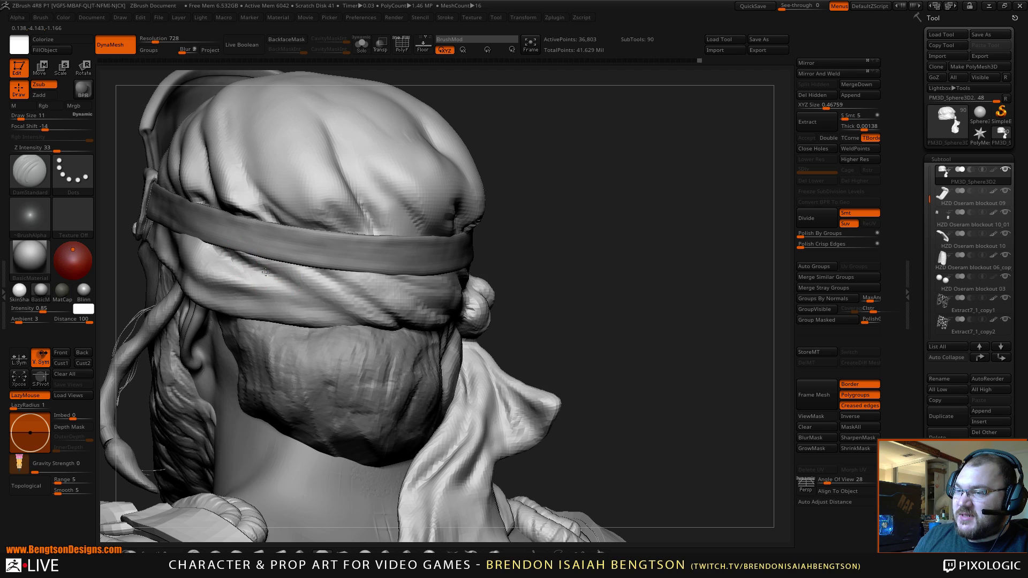
mouse_move(523, 195)
mouse_down()
mouse_move(625, 237)
mouse_move(333, 321)
mouse_up()
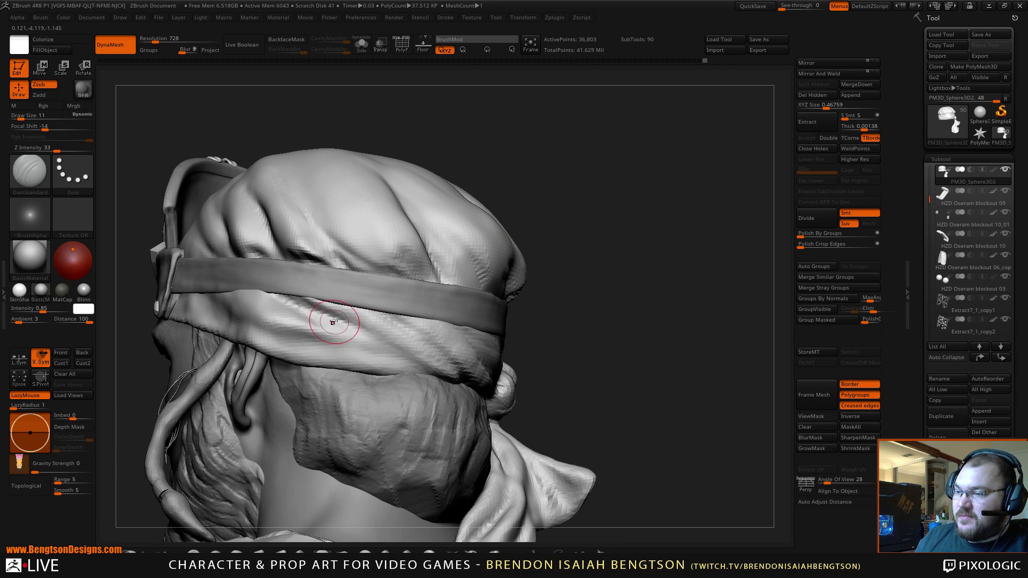
Step: Nudge the cloth at the back of the bandana into shape with Move Topological at draw size 11
mouse_move(472, 129)
mouse_down()
mouse_move(466, 138)
mouse_move(575, 160)
mouse_up()
key(b)
key(m)
key(t)
key(space)
drag(358, 294, 365, 294)
key(space)
drag(431, 210, 424, 211)
mouse_move(644, 120)
alt+mouse_down()
mouse_move(684, 156)
mouse_move(650, 161)
mouse_move(708, 171)
alt+mouse_up()
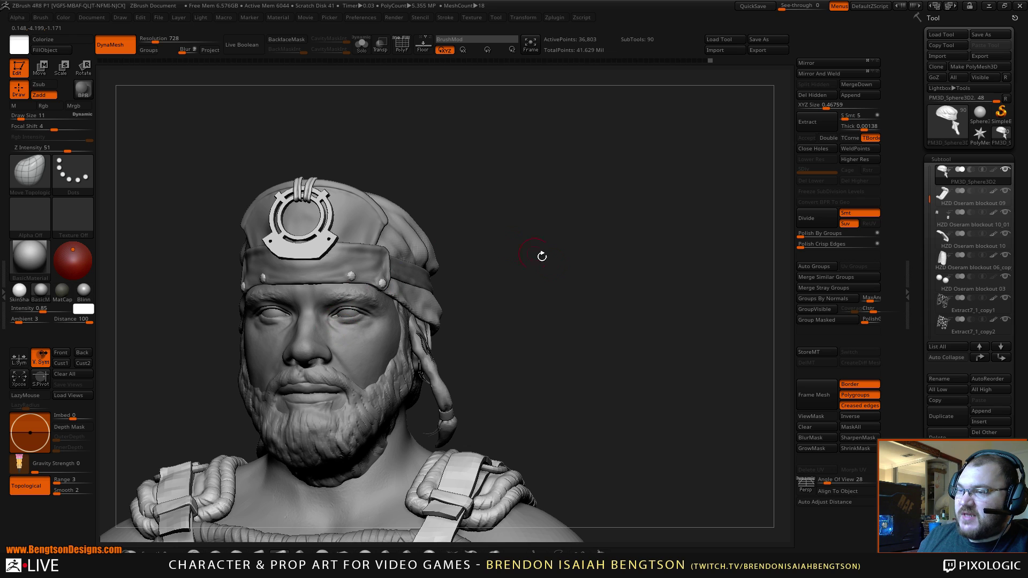
Step: Build up the fold on the crown just above the strap with ClayBuildup at draw size 8 and smooth it
drag(542, 256, 576, 202)
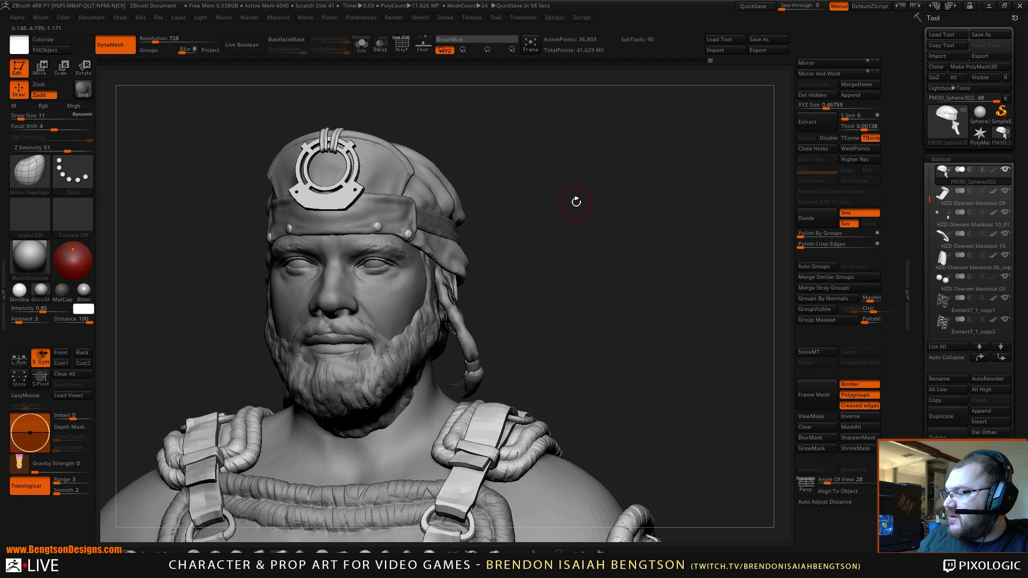
mouse_move(575, 234)
mouse_down()
mouse_move(574, 275)
mouse_move(682, 162)
mouse_move(585, 114)
mouse_up()
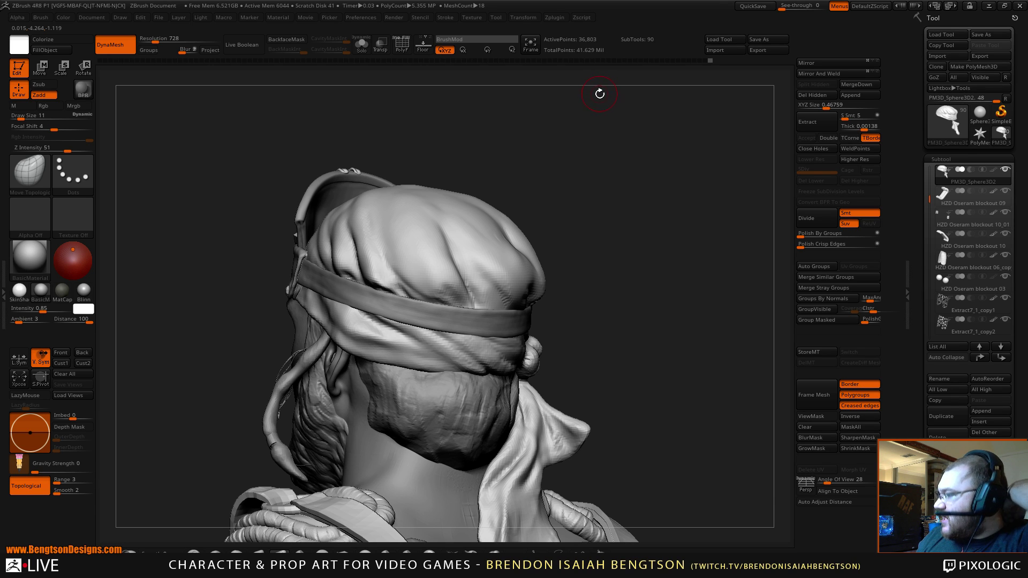
key(space)
drag(519, 235, 517, 235)
mouse_move(592, 192)
alt+mouse_down()
mouse_move(584, 188)
mouse_move(608, 170)
mouse_move(588, 160)
alt+mouse_up()
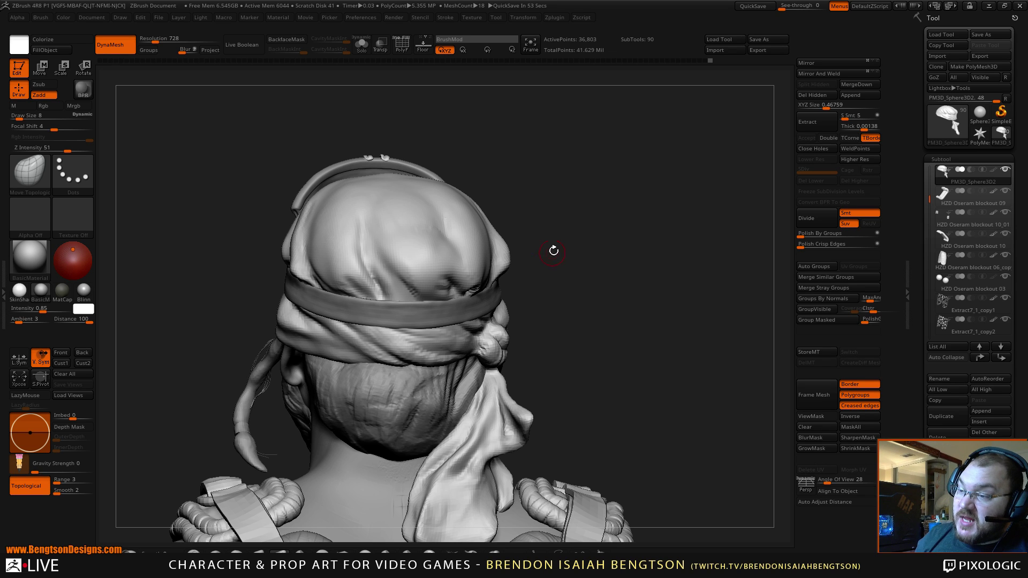
drag(586, 181, 576, 193)
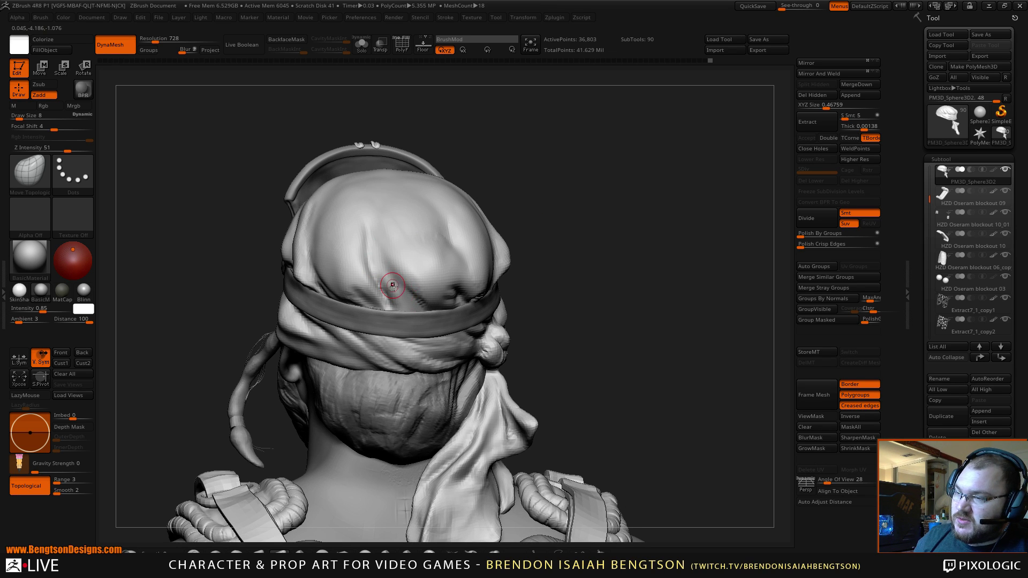
key(b)
key(c)
key(b)
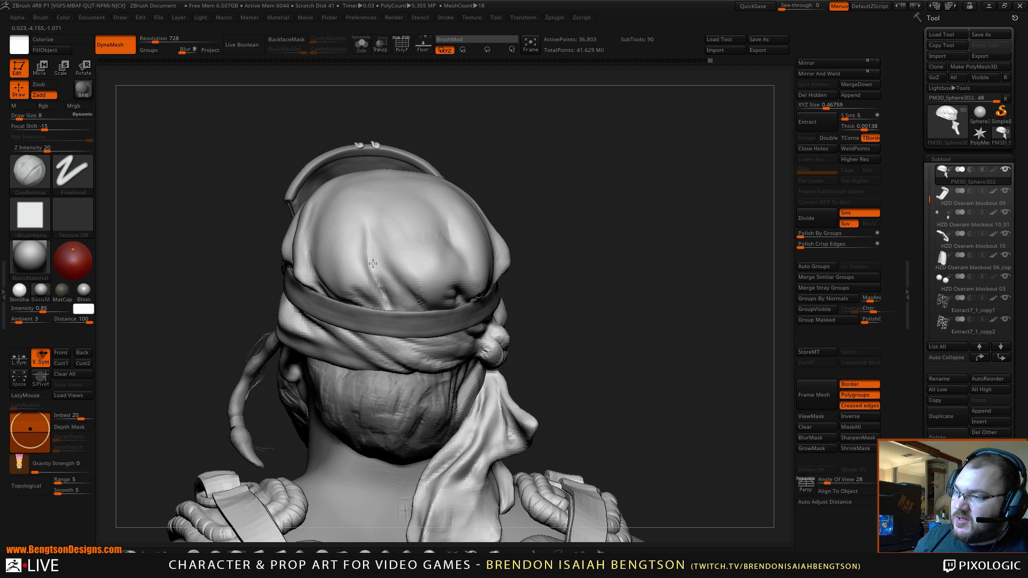
drag(389, 281, 397, 299)
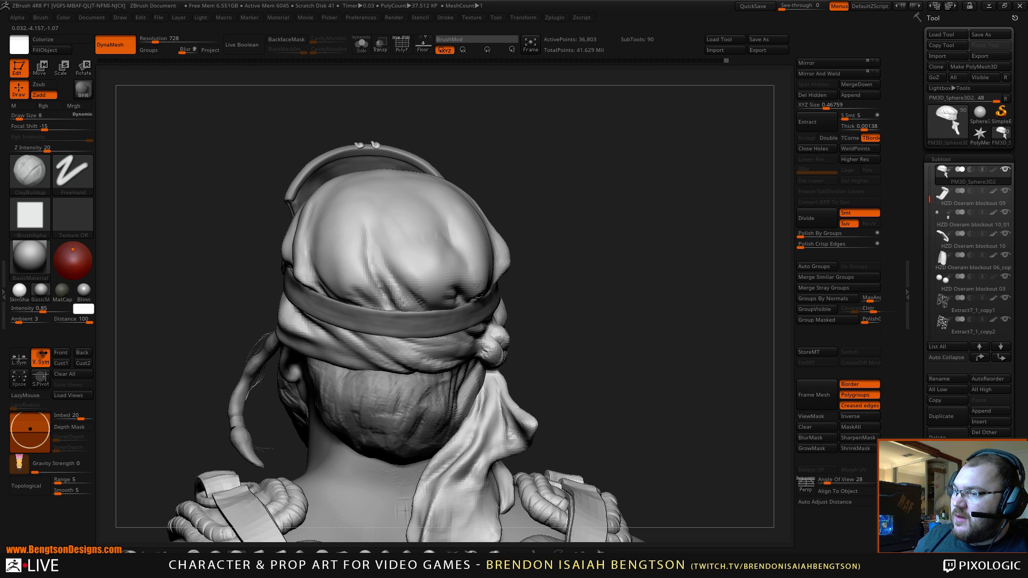
key(shift)
Step: Carve fold lines into the lower wrap running towards the knot with DamStandard at draw size 8
mouse_move(596, 234)
mouse_down()
mouse_move(598, 196)
mouse_move(548, 151)
mouse_move(574, 158)
mouse_move(563, 164)
mouse_up()
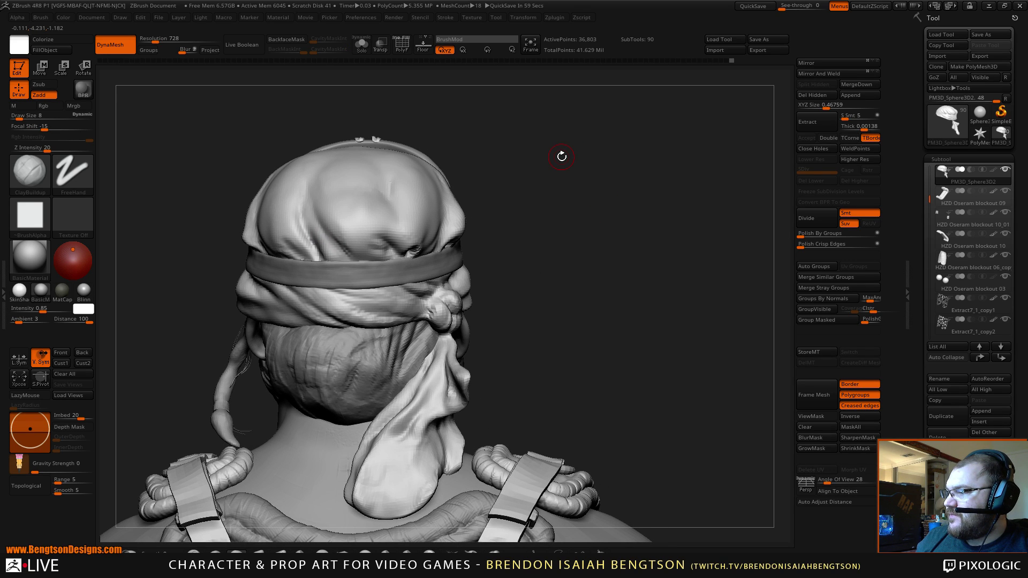
drag(521, 208, 495, 143)
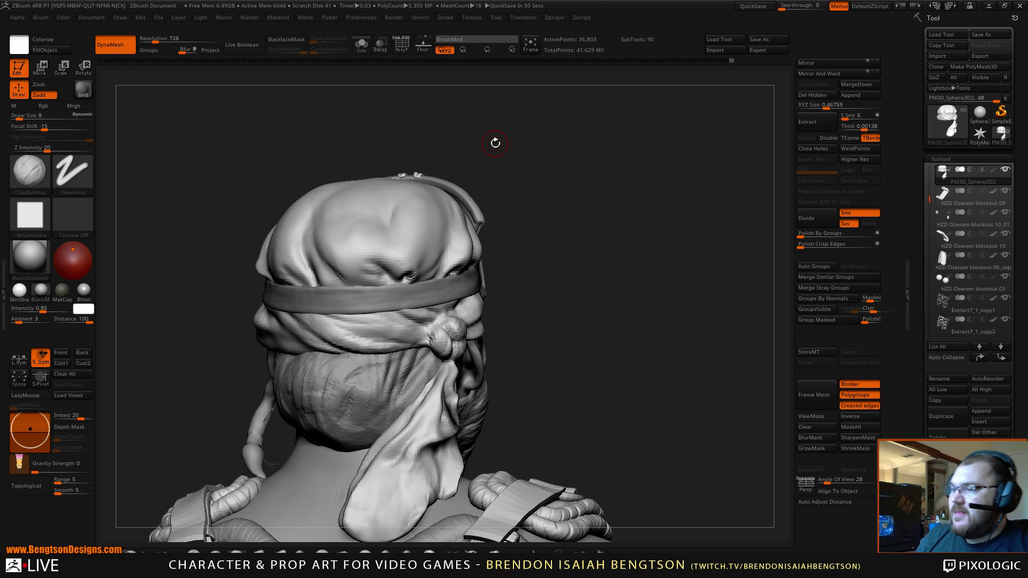
drag(554, 238, 556, 245)
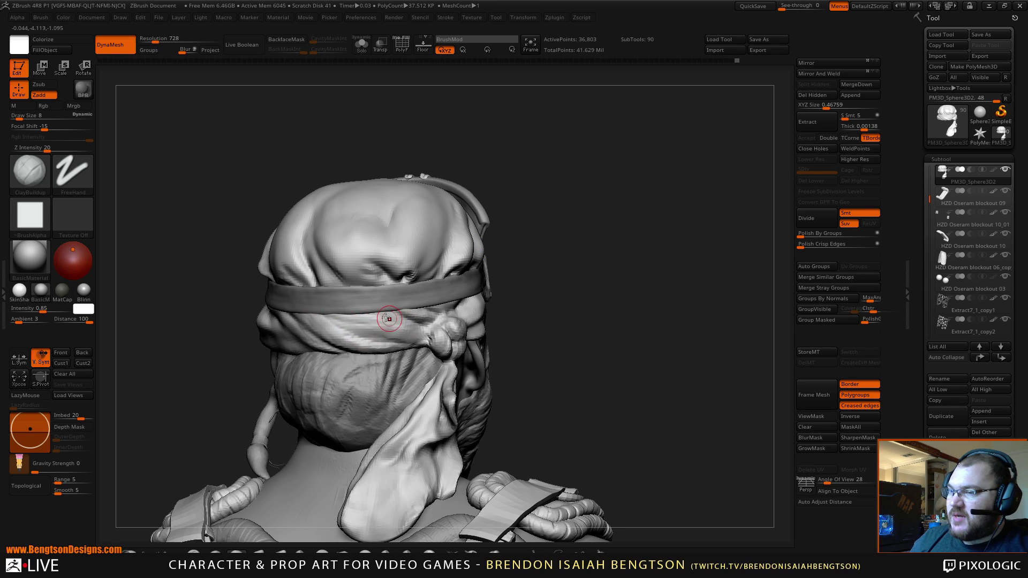
key(b)
key(d)
key(s)
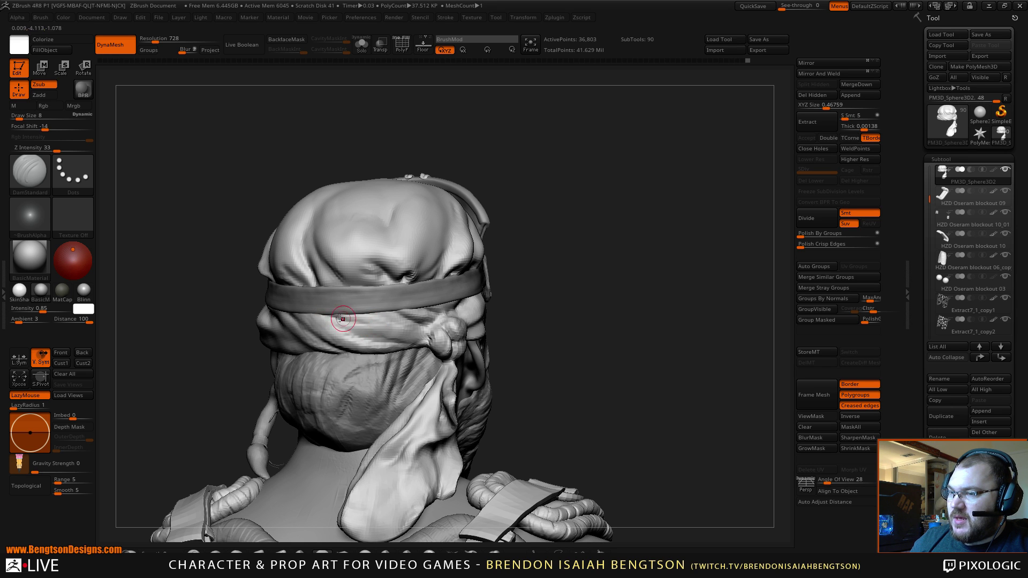
mouse_move(543, 288)
mouse_down()
mouse_move(461, 230)
mouse_move(585, 252)
mouse_move(553, 243)
mouse_move(557, 265)
mouse_up()
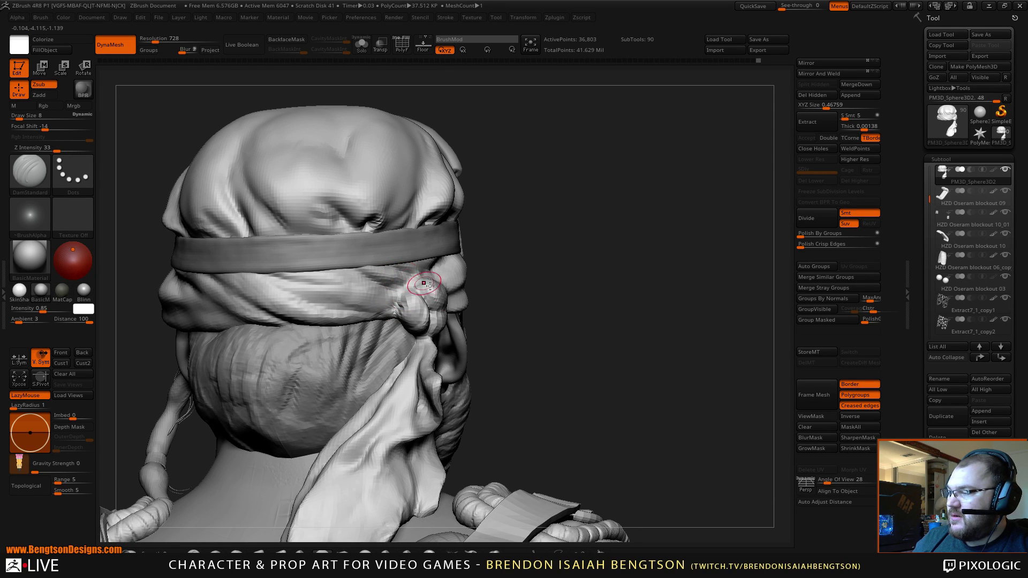
Step: Remesh the bandana with DynaMesh and carve a crease into the knot with DamStandard
key(ctrl)
drag(608, 289, 423, 269)
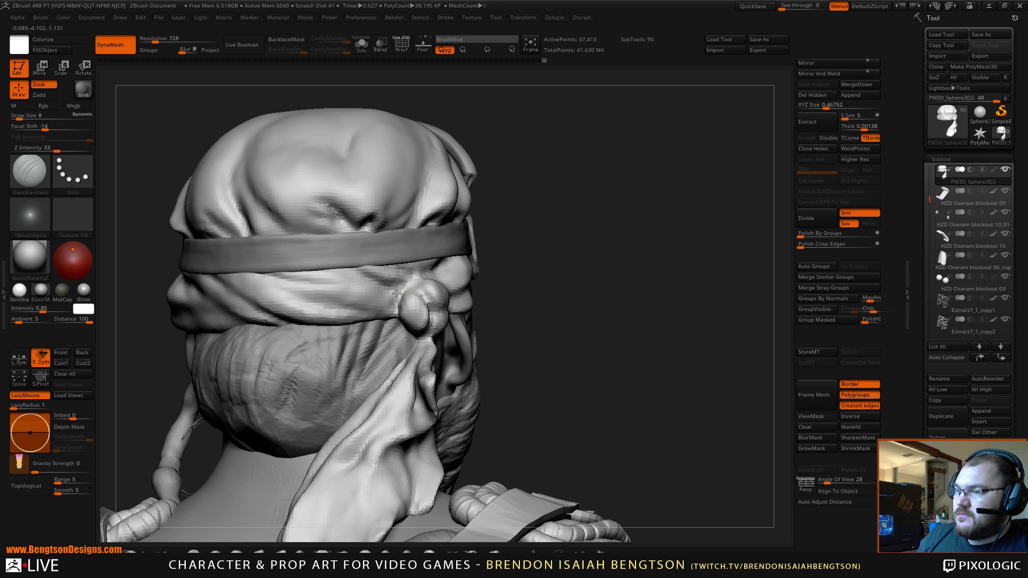
mouse_move(640, 293)
mouse_down()
mouse_move(645, 266)
mouse_move(639, 290)
mouse_move(423, 300)
mouse_up()
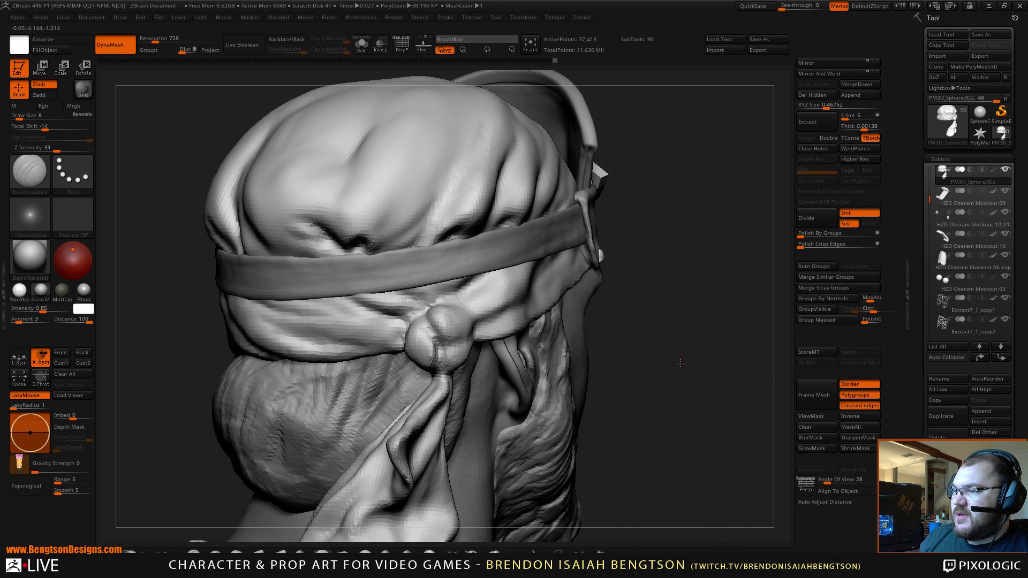
drag(681, 363, 473, 303)
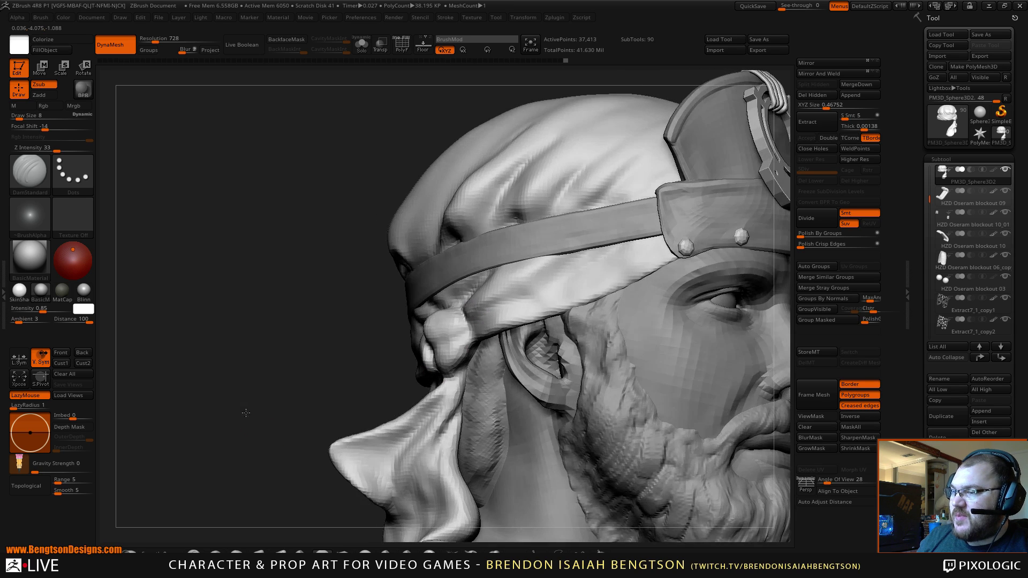
Step: Push the knot and adjoining cloth into shape with Move Topological at draw sizes 14 and 8, and switch to ClayBuildup
drag(282, 418, 344, 291)
key(b)
key(m)
key(t)
key(space)
mouse_move(472, 326)
mouse_down()
mouse_move(486, 327)
mouse_move(471, 349)
mouse_move(474, 333)
mouse_up()
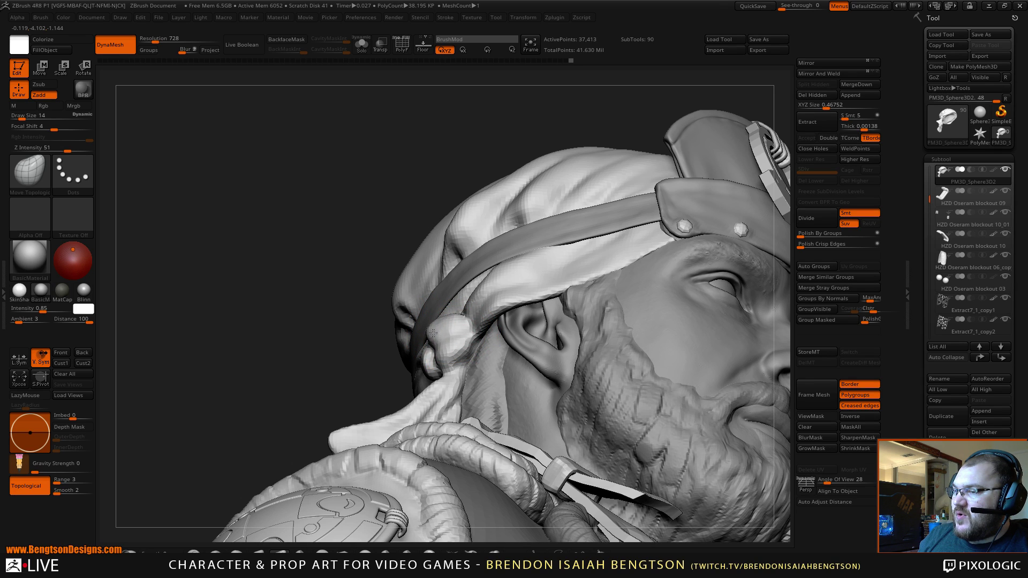
key(space)
drag(434, 331, 430, 332)
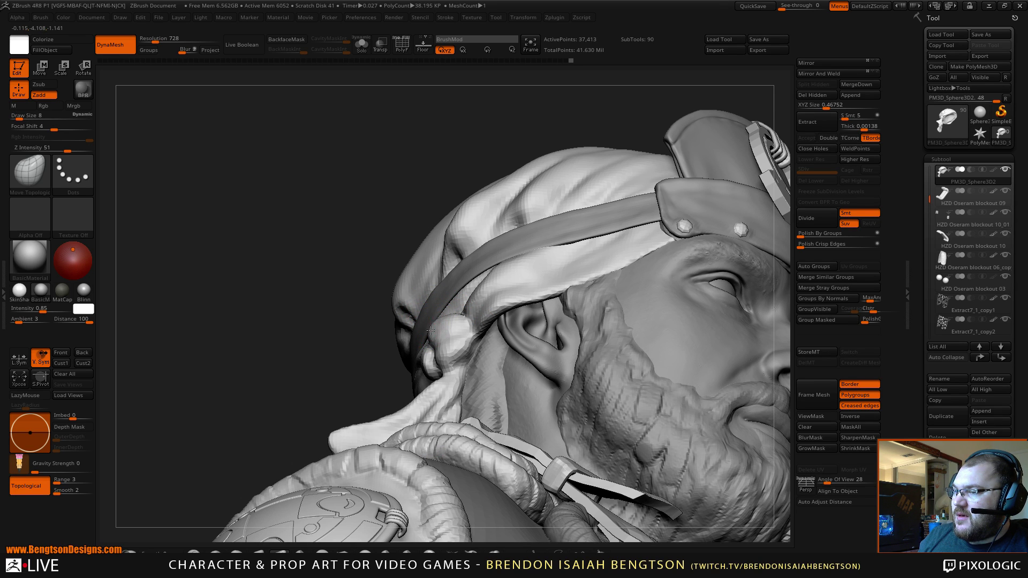
mouse_move(370, 240)
mouse_down()
mouse_move(397, 300)
mouse_move(428, 322)
mouse_up()
key(b)
key(c)
key(b)
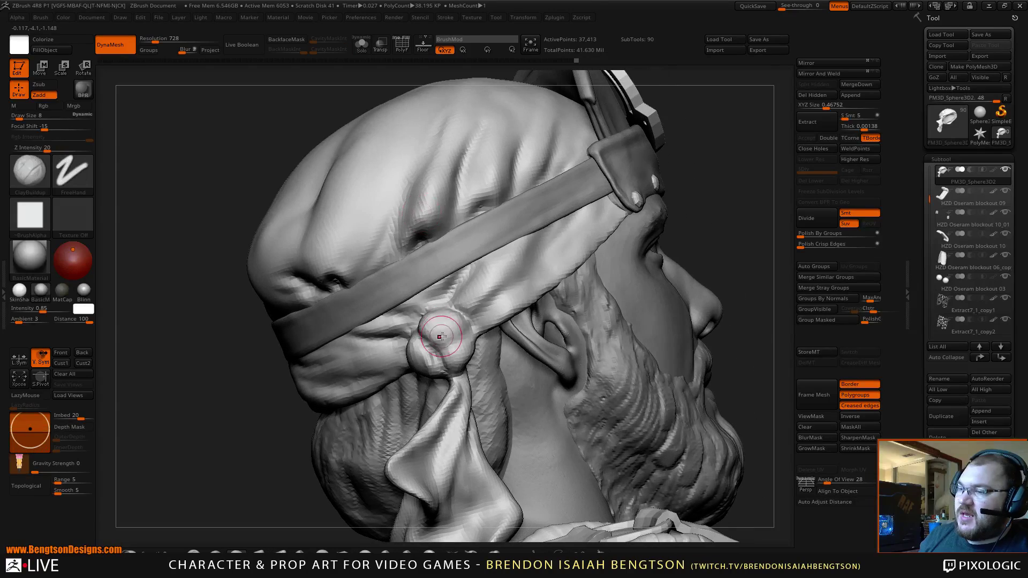
alt+drag(702, 211, 669, 200)
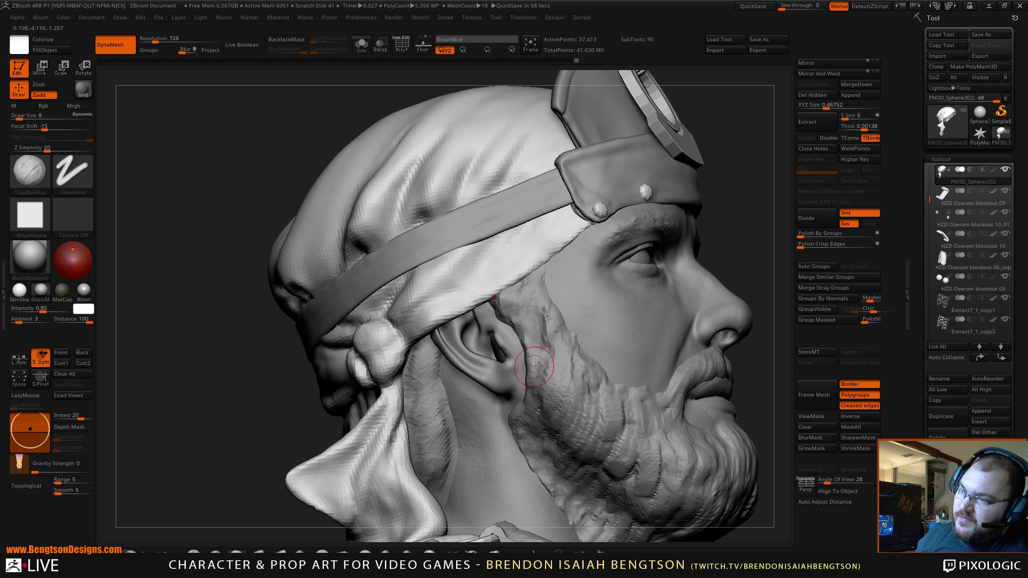
Step: Adjust the side of the bandana above the ear with Move Topological at draw size 17
drag(540, 290, 455, 270)
right_drag(455, 269, 471, 241)
key(b)
key(m)
key(t)
key(space)
drag(506, 276, 508, 278)
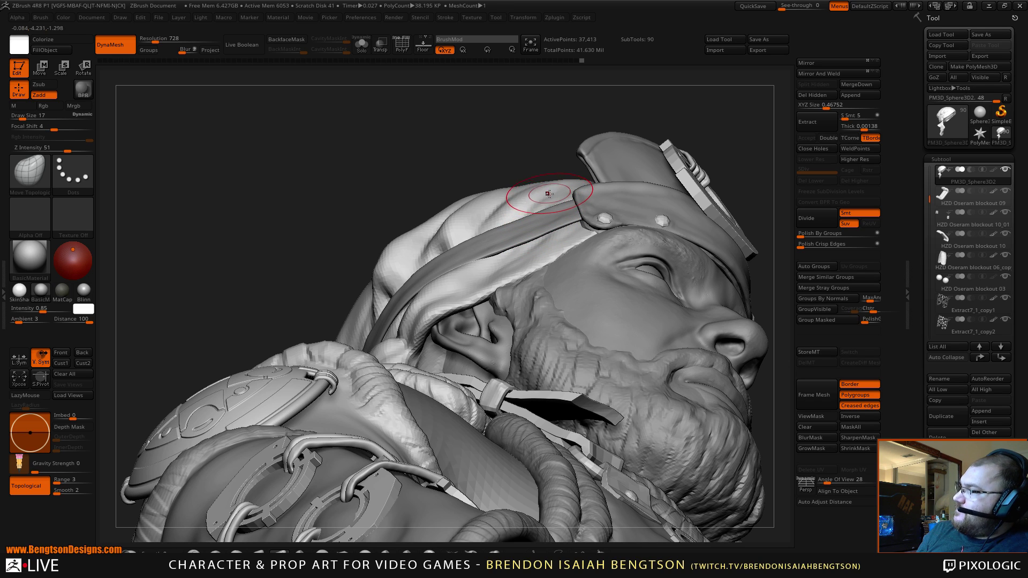
mouse_move(516, 145)
mouse_down()
mouse_move(649, 200)
mouse_move(670, 195)
mouse_move(674, 149)
mouse_up()
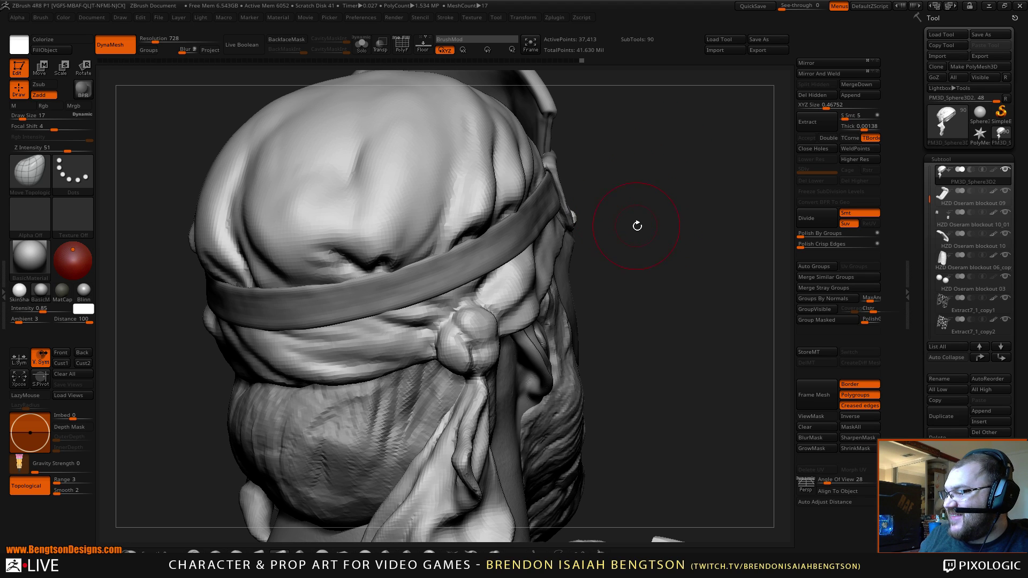
mouse_move(680, 228)
mouse_down()
mouse_move(697, 218)
mouse_move(661, 241)
mouse_move(658, 225)
mouse_up()
Step: Carve a short crease into the pinched cloth above the strap with DamStandard at draw size 8, and switch to Move Topological
key(space)
key(b)
key(d)
key(s)
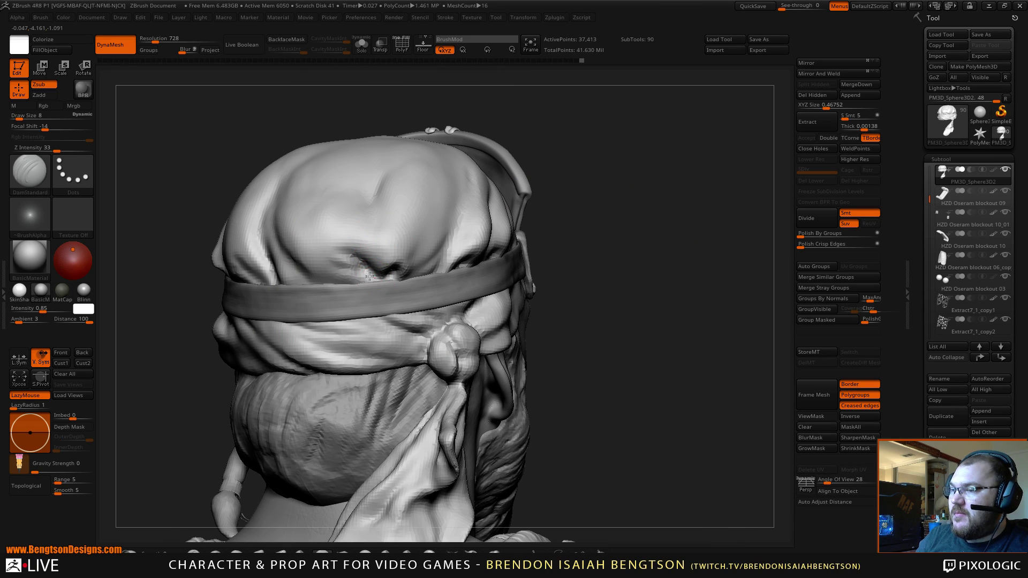
mouse_move(366, 275)
mouse_down()
mouse_move(377, 276)
mouse_move(363, 290)
mouse_move(375, 274)
mouse_up()
key(b)
key(m)
key(t)
key(space)
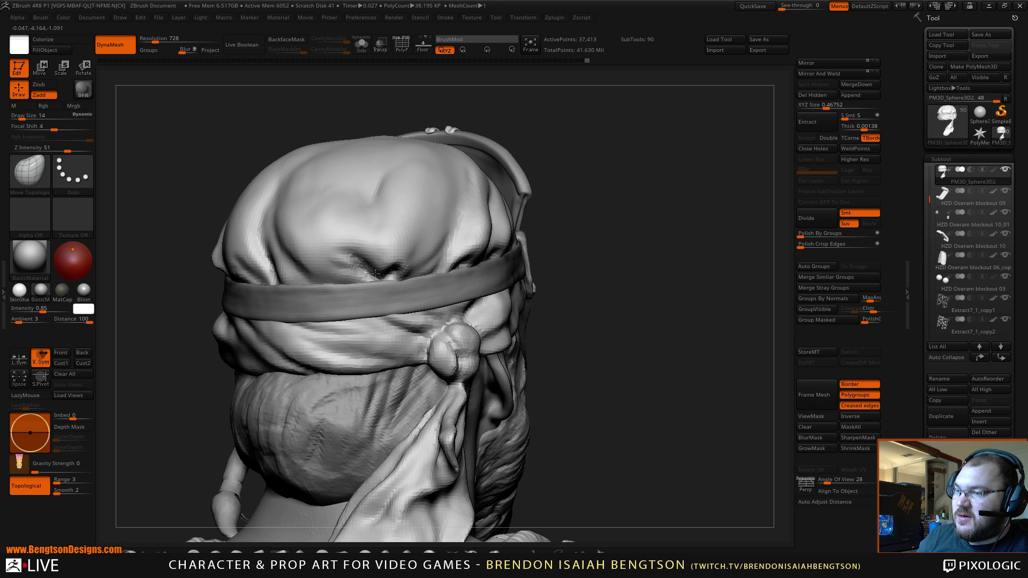
Step: Select the hair beneath the bandana and adjust its shape behind the ear with Move Topological at draw size 14
drag(626, 284, 612, 212)
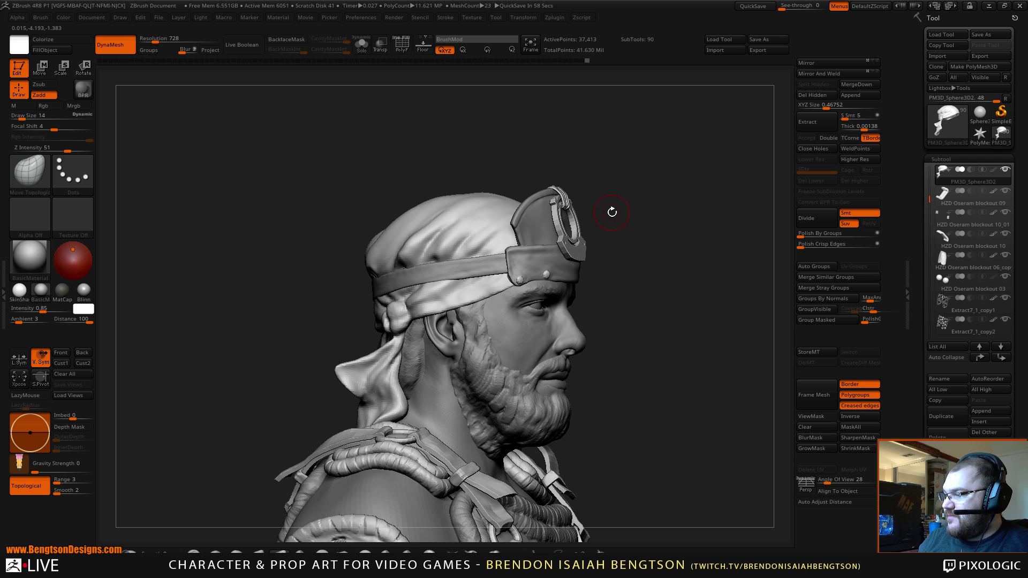
mouse_move(660, 257)
alt+mouse_down()
mouse_move(597, 236)
mouse_move(634, 266)
mouse_move(635, 289)
mouse_move(658, 250)
alt+mouse_up()
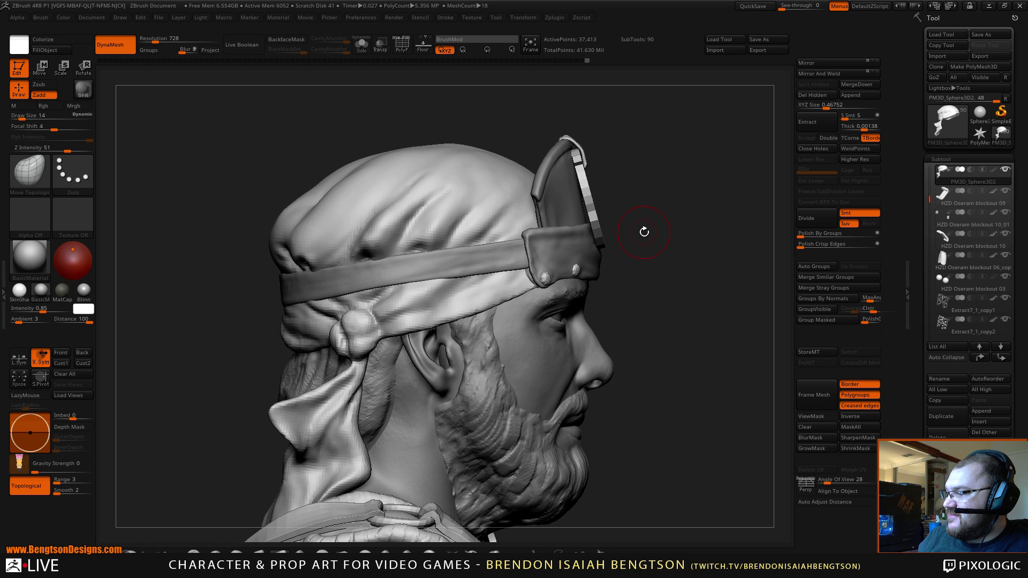
alt+drag(662, 208, 627, 220)
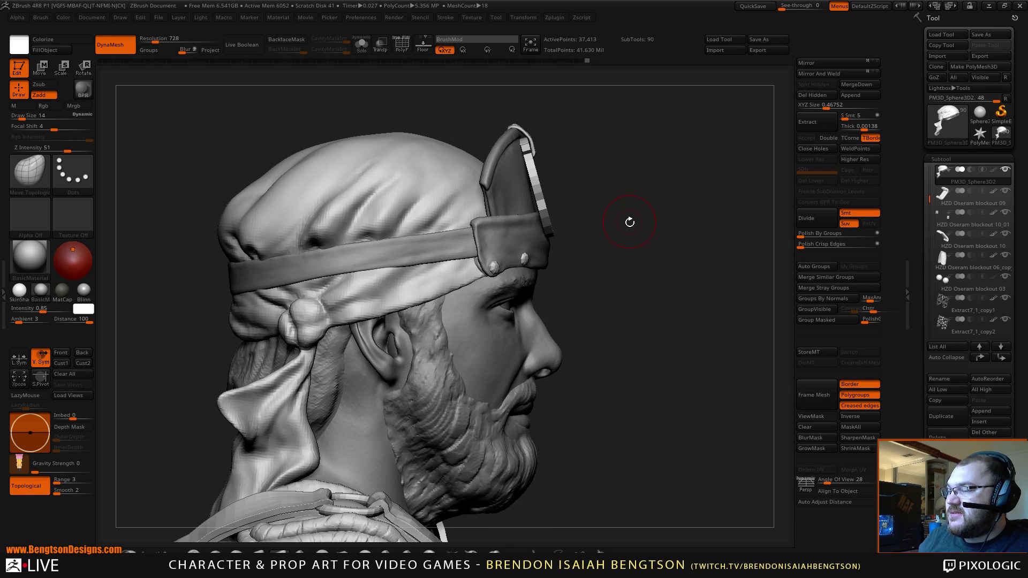
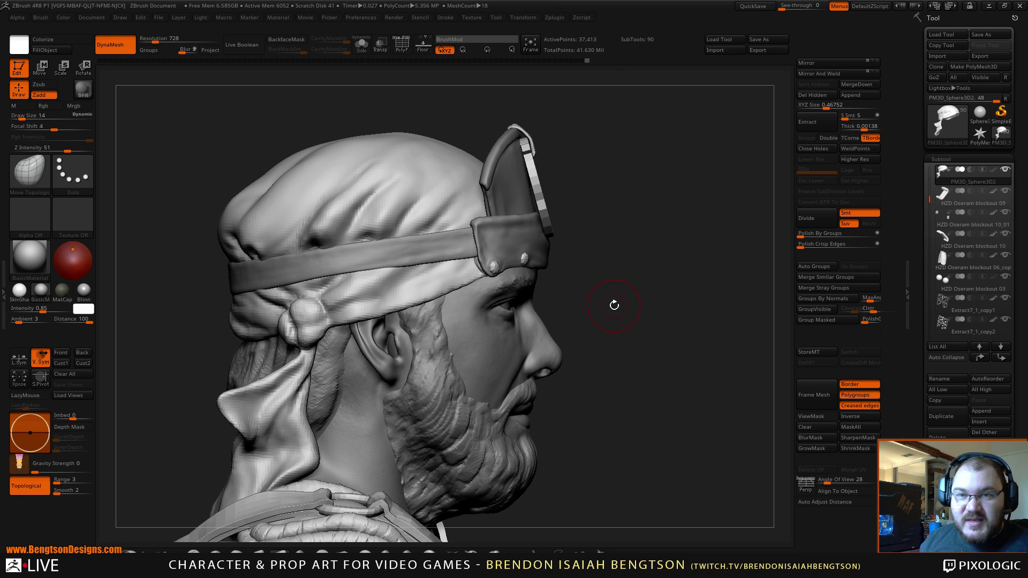
mouse_move(672, 331)
mouse_down()
mouse_move(635, 349)
mouse_move(661, 297)
mouse_up()
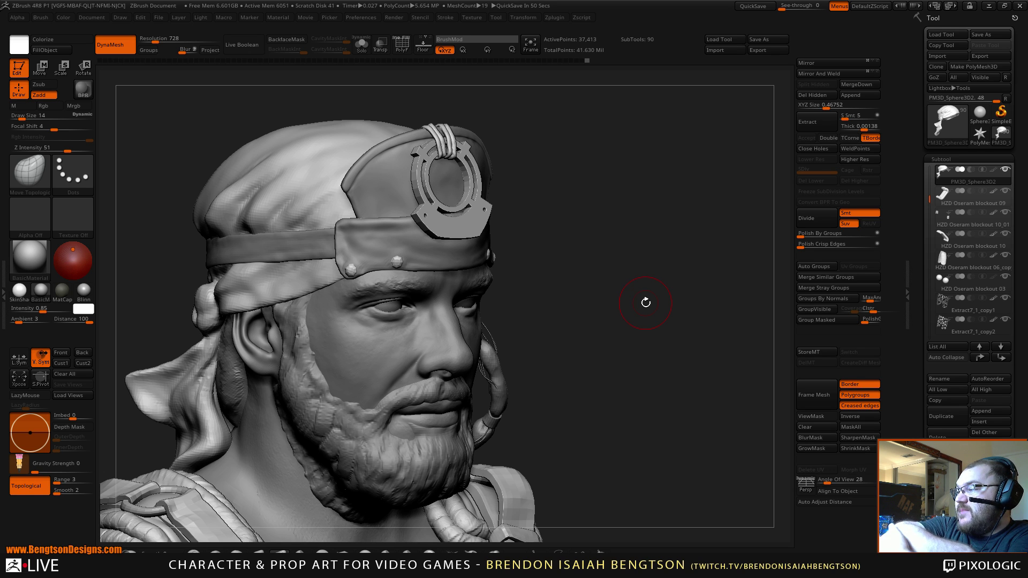
mouse_move(589, 243)
mouse_down()
mouse_move(622, 232)
mouse_move(629, 217)
mouse_up()
key(space)
mouse_move(589, 244)
mouse_down()
mouse_move(625, 239)
mouse_move(601, 230)
mouse_move(589, 242)
mouse_up()
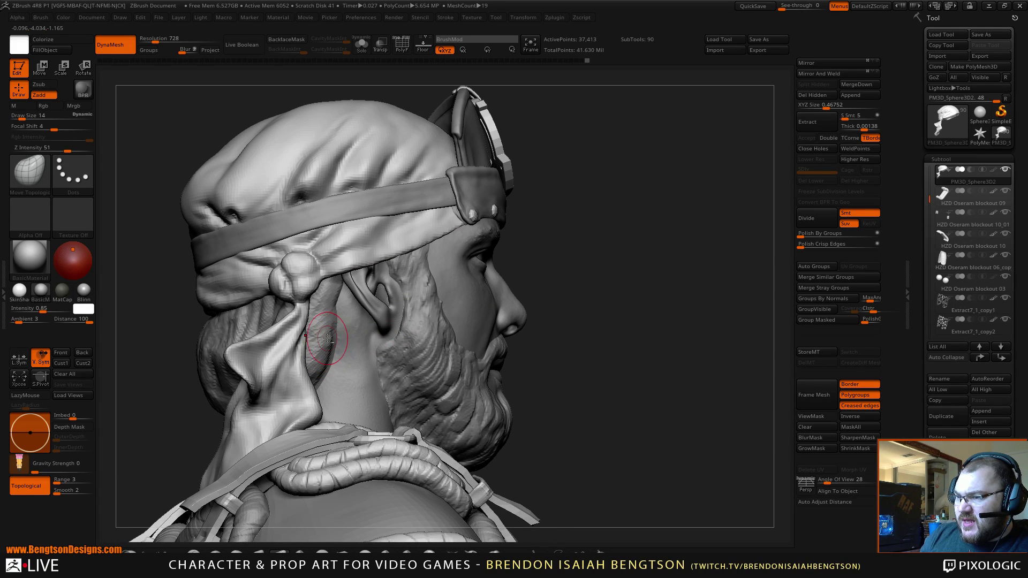
alt+click(326, 342)
drag(516, 266, 533, 236)
drag(348, 325, 335, 352)
Step: Examine the character's head and upper body from the front and in three-quarter view
alt+drag(633, 305, 619, 208)
drag(610, 321, 591, 276)
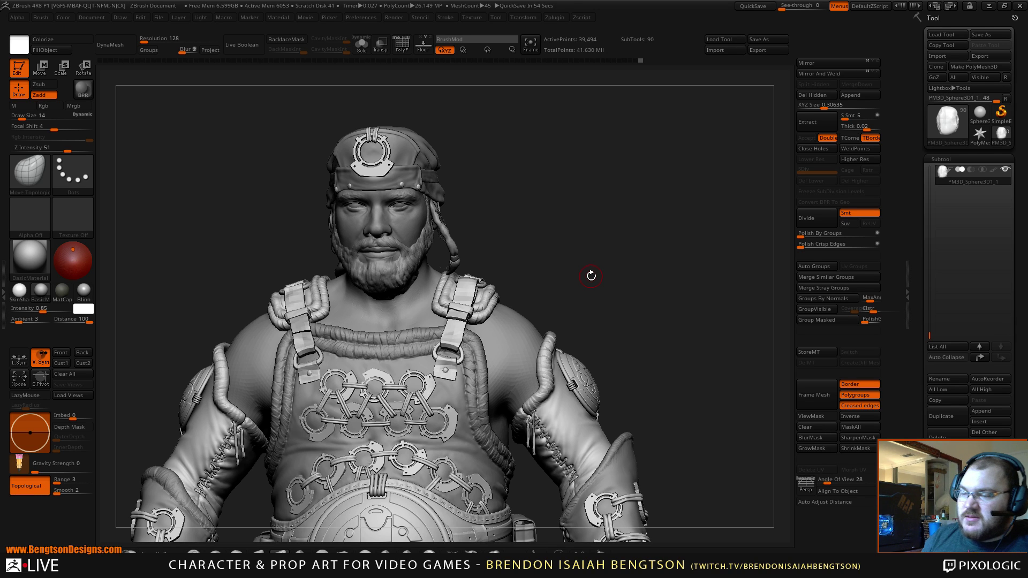
drag(616, 265, 624, 266)
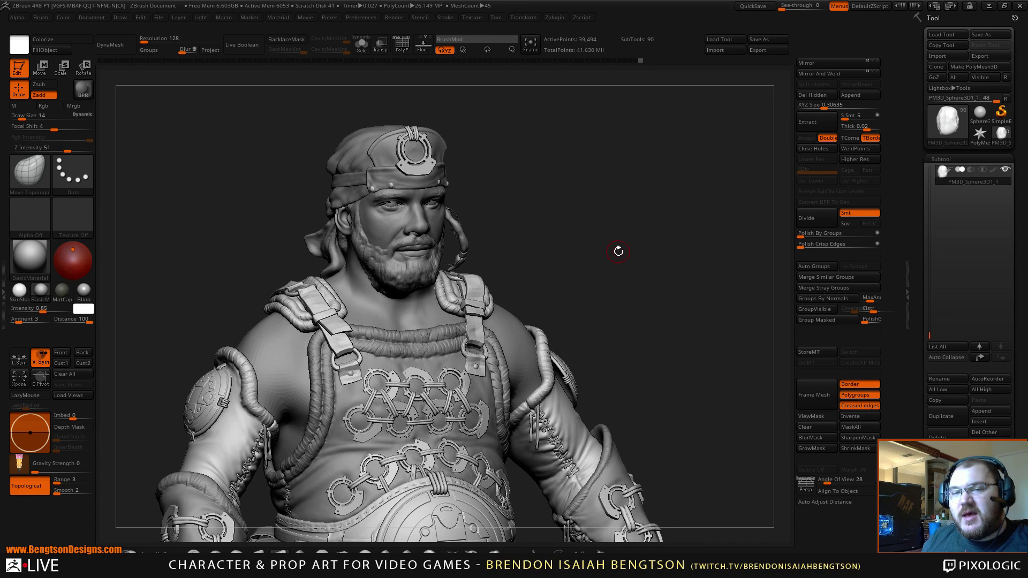
mouse_move(649, 257)
alt+mouse_down()
mouse_move(651, 283)
mouse_move(647, 214)
mouse_move(669, 217)
mouse_move(659, 222)
alt+mouse_up()
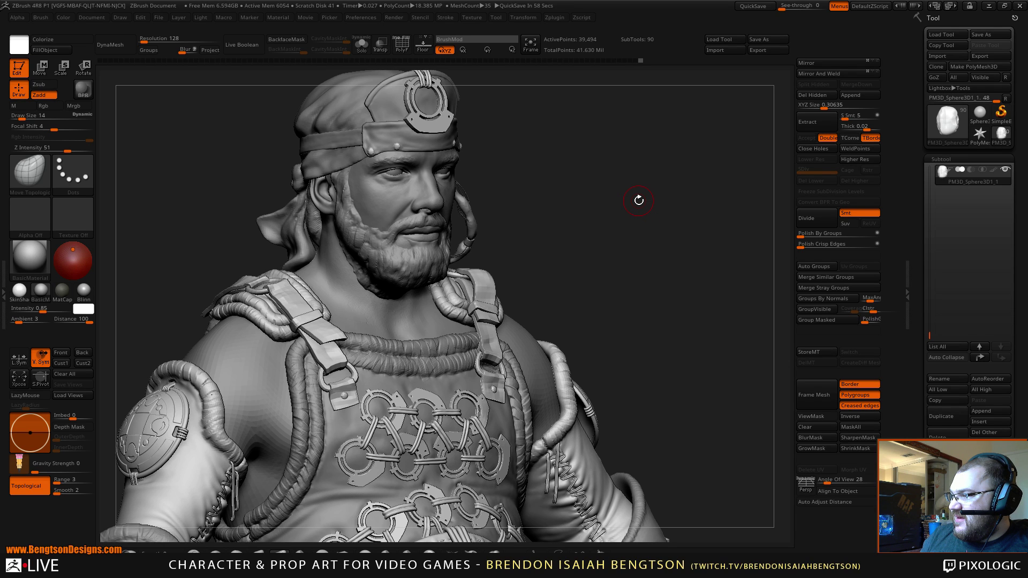
Step: Select the leather tab below the chest strap's ring and divide it once to subdivision level 2
mouse_move(635, 300)
alt+mouse_down()
mouse_move(636, 271)
mouse_move(596, 241)
mouse_move(636, 154)
mouse_move(686, 273)
alt+mouse_up()
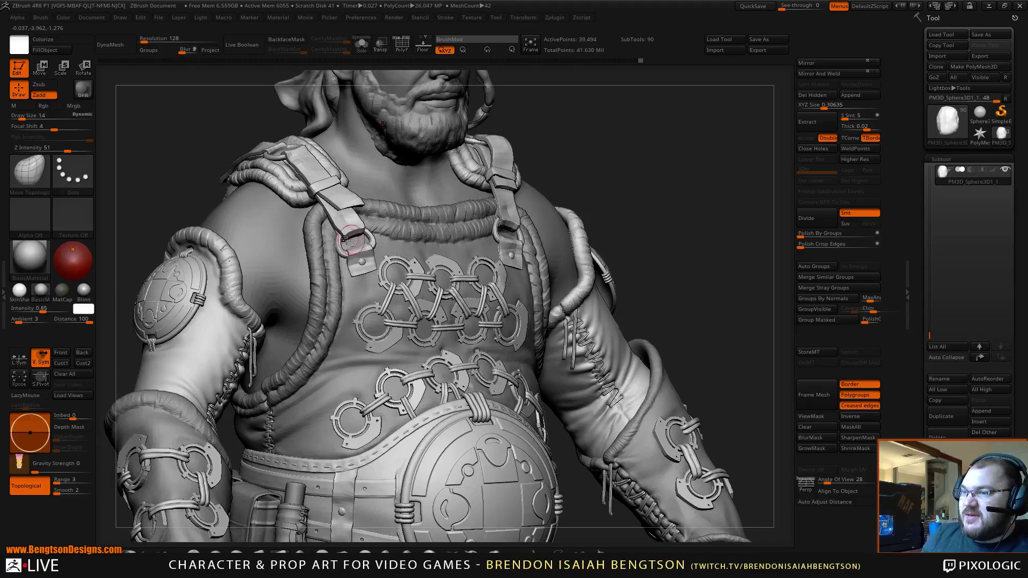
alt+click(355, 258)
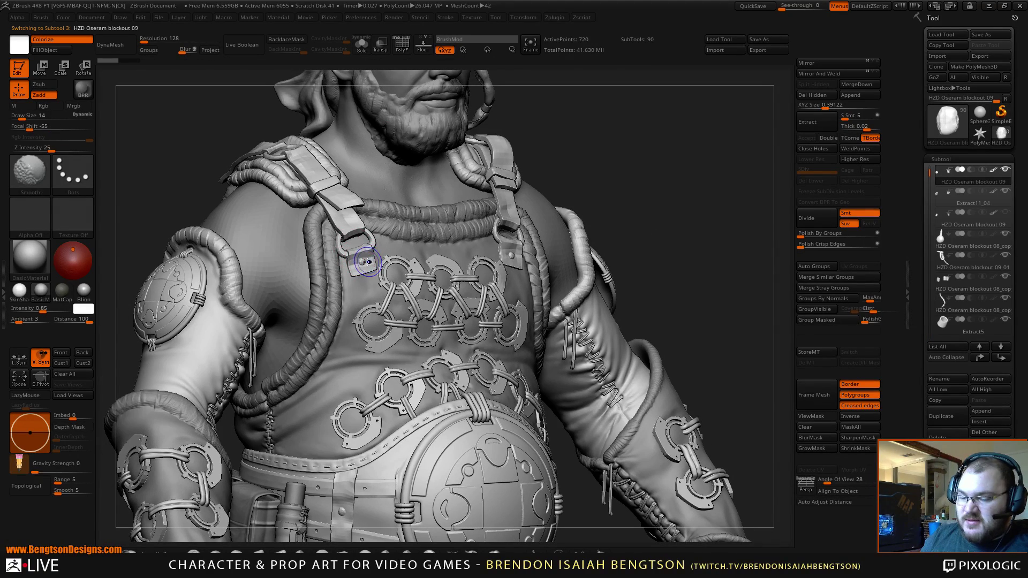
key(shift+f)
alt+right_drag(367, 270, 351, 244)
alt+drag(352, 244, 366, 322)
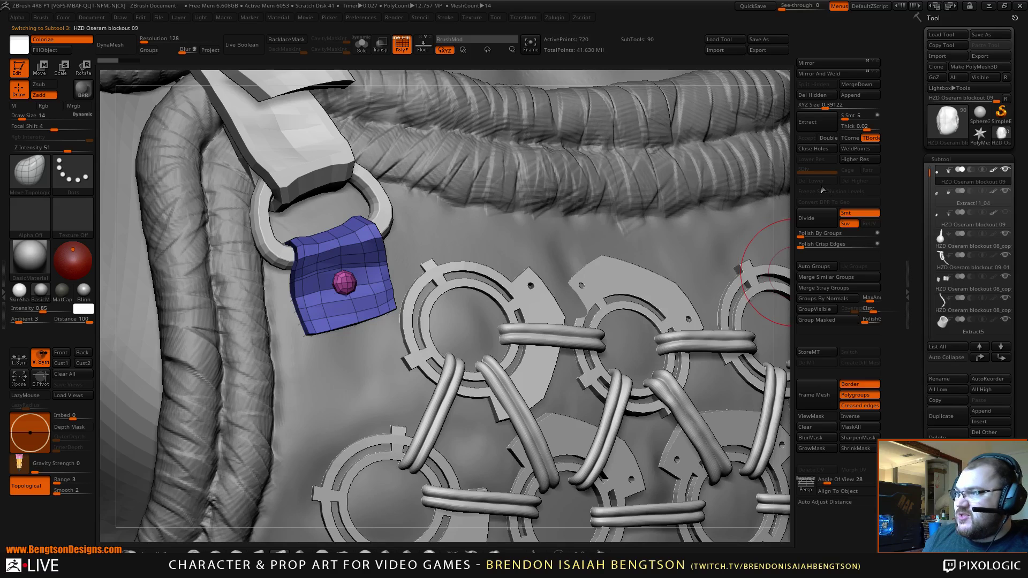
click(808, 222)
drag(624, 263, 579, 294)
right_drag(578, 295, 581, 295)
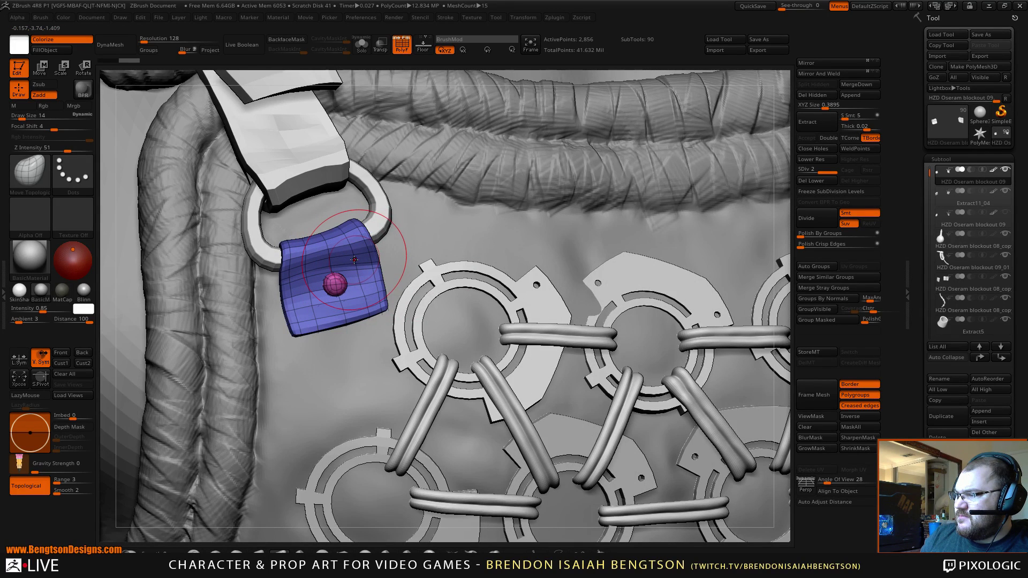
Step: Hide the wireframe, isolate the tab and sculpt its surface with ClayBuildup at draw size 7
key(space)
drag(357, 255, 353, 255)
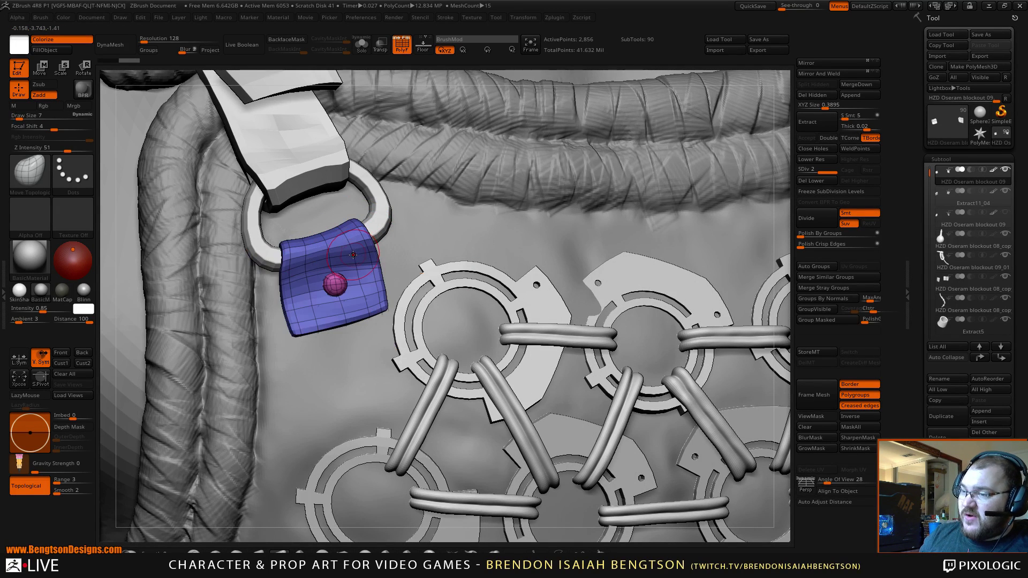
key(shift+f)
right_drag(344, 247, 331, 264)
key(alt+s)
alt+drag(442, 236, 508, 279)
drag(507, 278, 445, 273)
key(b)
key(c)
key(b)
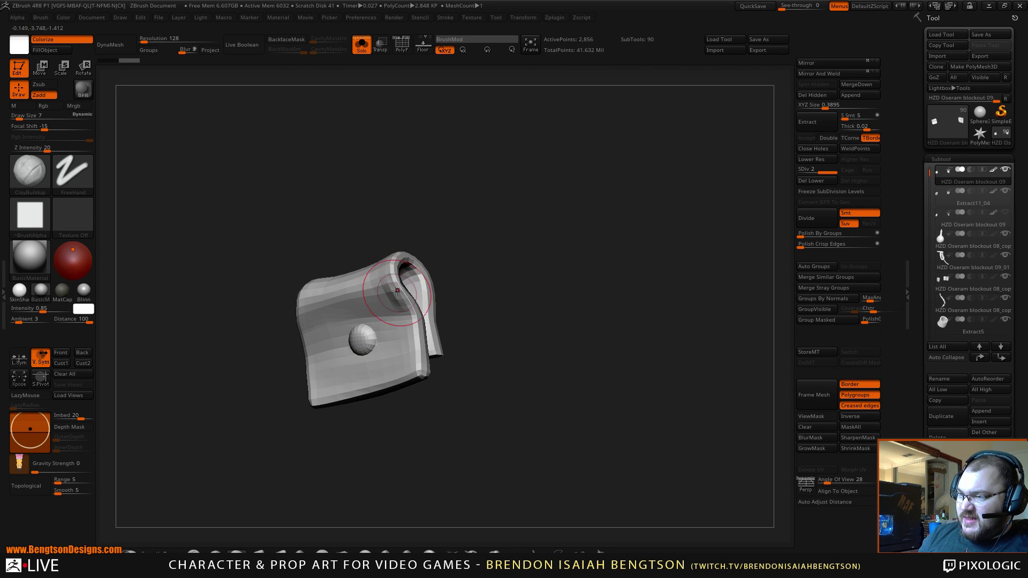
drag(410, 322, 403, 371)
drag(295, 443, 316, 396)
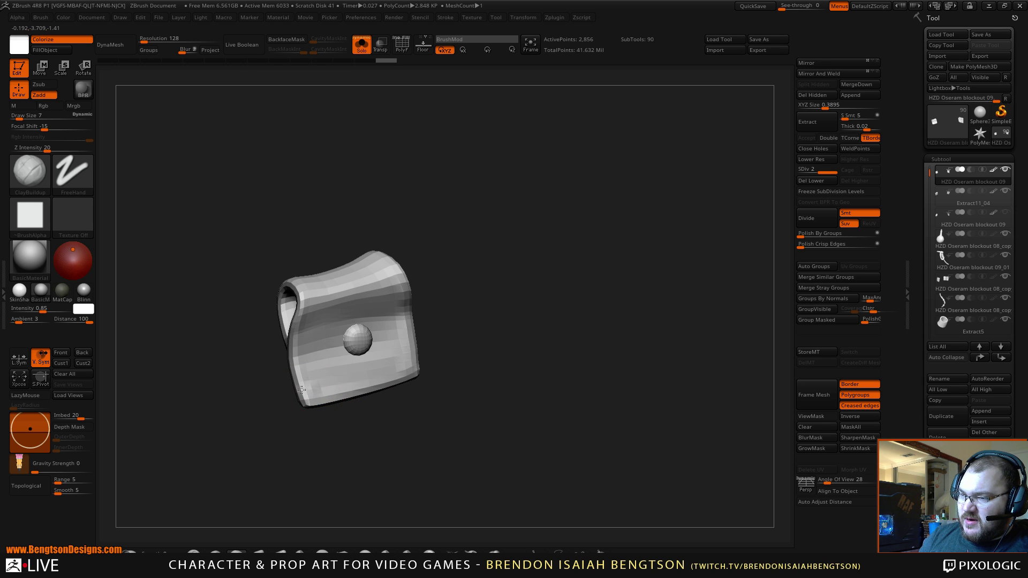
key(space)
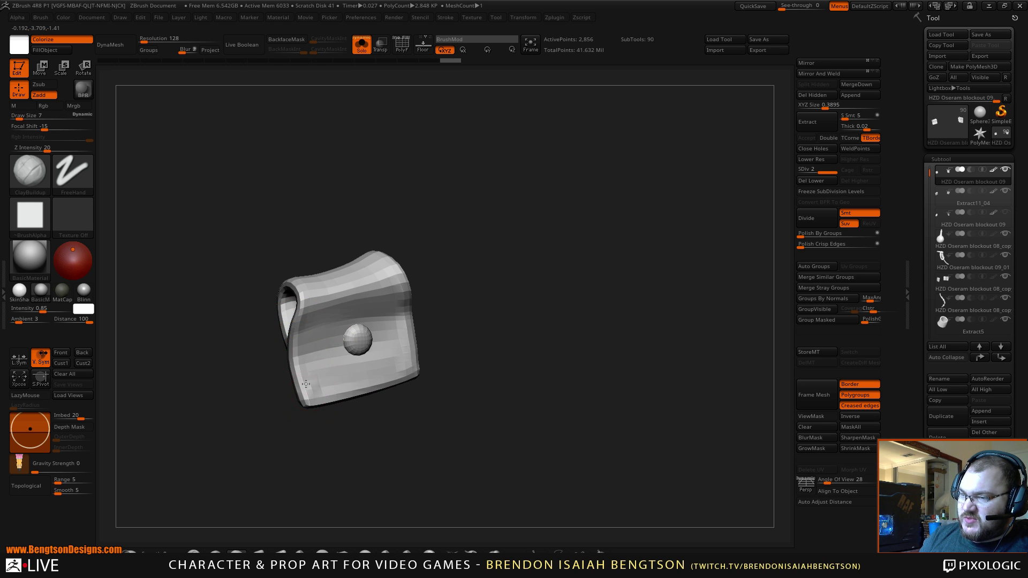
Step: Show the surrounding armor again and build up the tab's lower edge and corners with ClayBuildup at draw size 7
key(ctrl+shift+z)
key(ctrl+shift+z)
key(ctrl+shift+z)
key(alt+s)
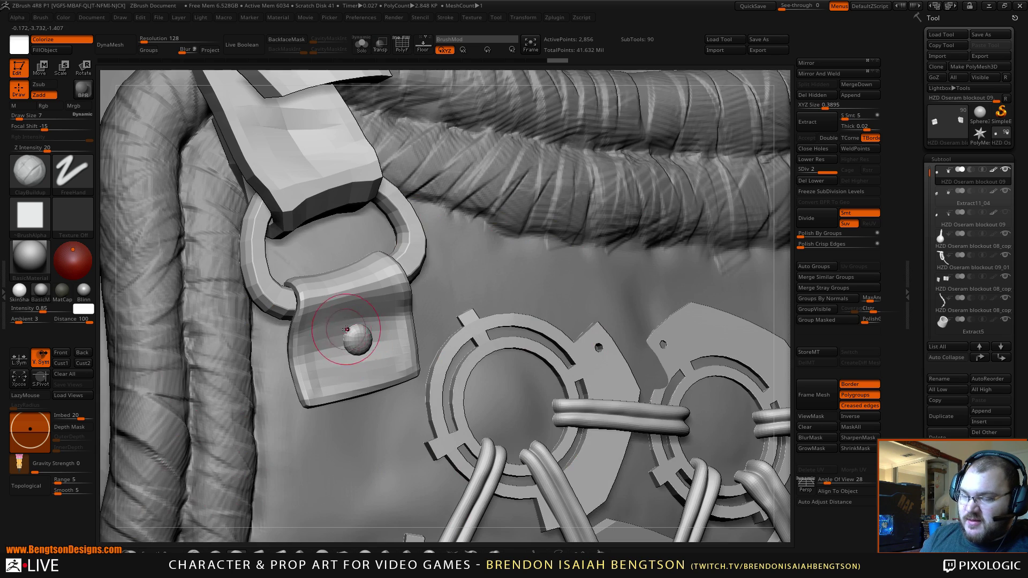
right_drag(320, 401, 316, 340)
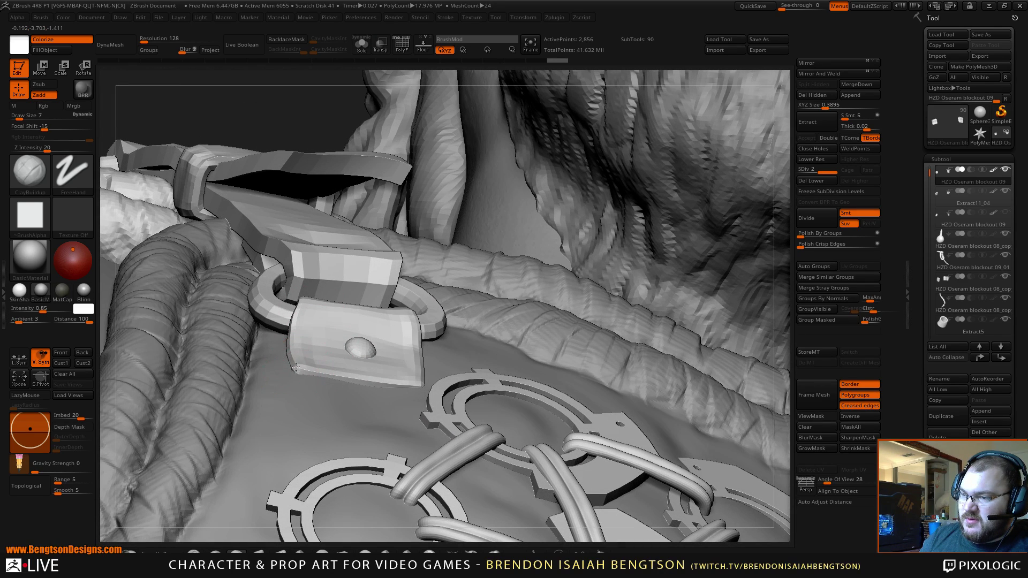
drag(320, 373, 321, 372)
mouse_move(359, 330)
right_down()
mouse_move(335, 367)
mouse_move(379, 390)
right_up()
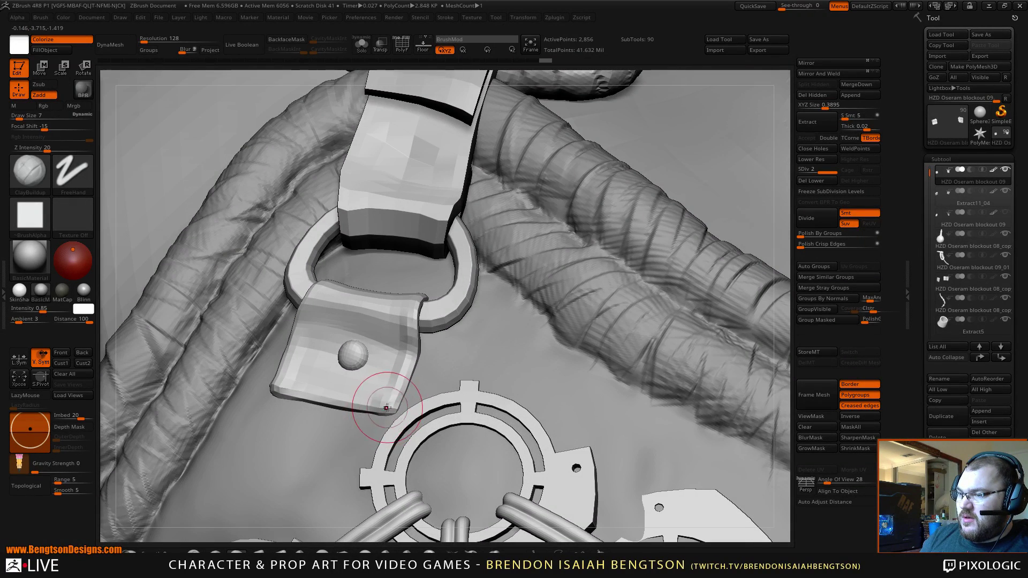
mouse_move(374, 335)
right_down()
mouse_move(402, 350)
mouse_move(366, 364)
right_up()
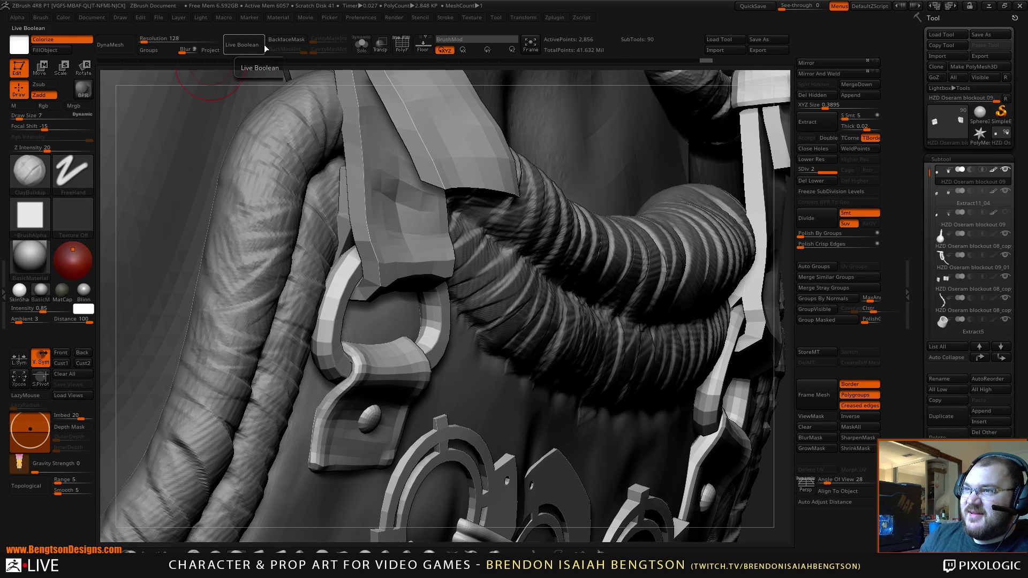
Step: Turn on BackfaceMask, isolate the tab and sculpt the rim of its fold with ClayBuildup at draw size 4, smoothing it
click(287, 39)
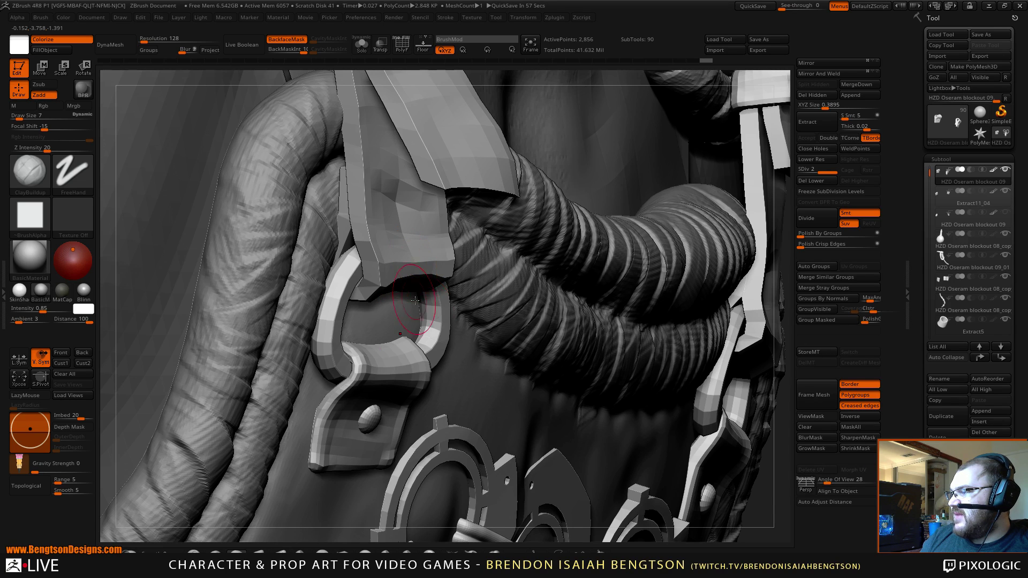
mouse_move(452, 304)
right_down()
mouse_move(430, 344)
mouse_move(469, 258)
mouse_move(328, 328)
right_up()
key(space)
drag(330, 332, 327, 332)
key(alt+s)
mouse_move(320, 293)
right_down()
mouse_move(383, 294)
mouse_move(487, 264)
mouse_move(384, 268)
mouse_move(425, 316)
mouse_move(403, 313)
right_up()
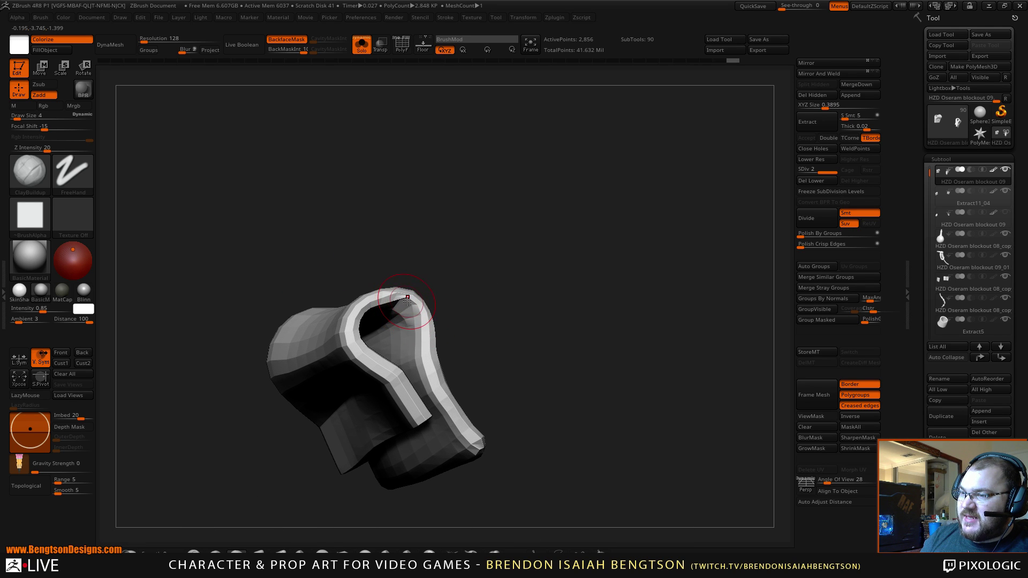
right_drag(430, 254, 411, 202)
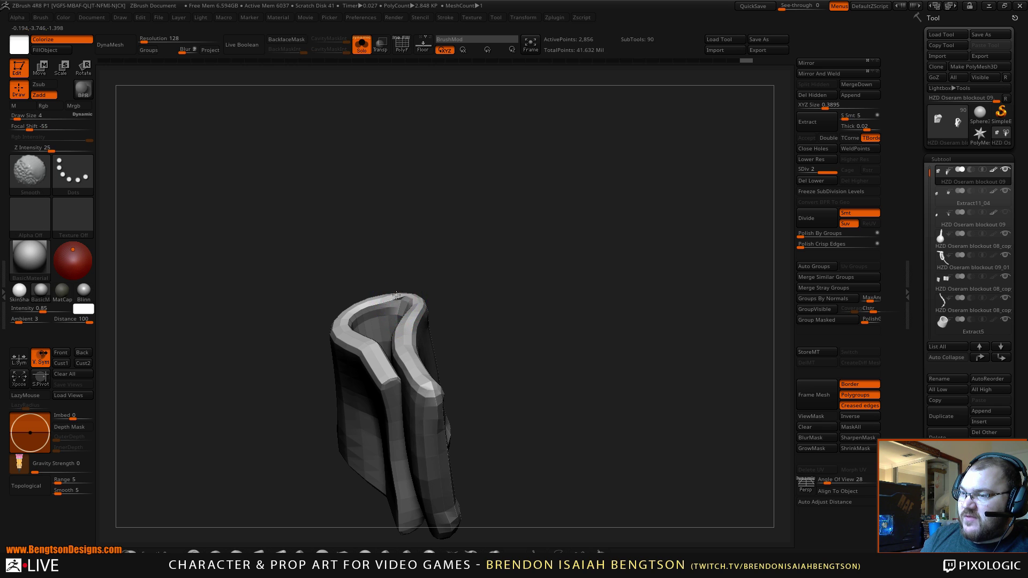
Step: Refine the surface of the tab's upper fold with ClayBuildup at draw size 6
key(space)
click(405, 286)
mouse_move(418, 245)
right_down()
mouse_move(348, 262)
mouse_move(412, 283)
right_up()
key(space)
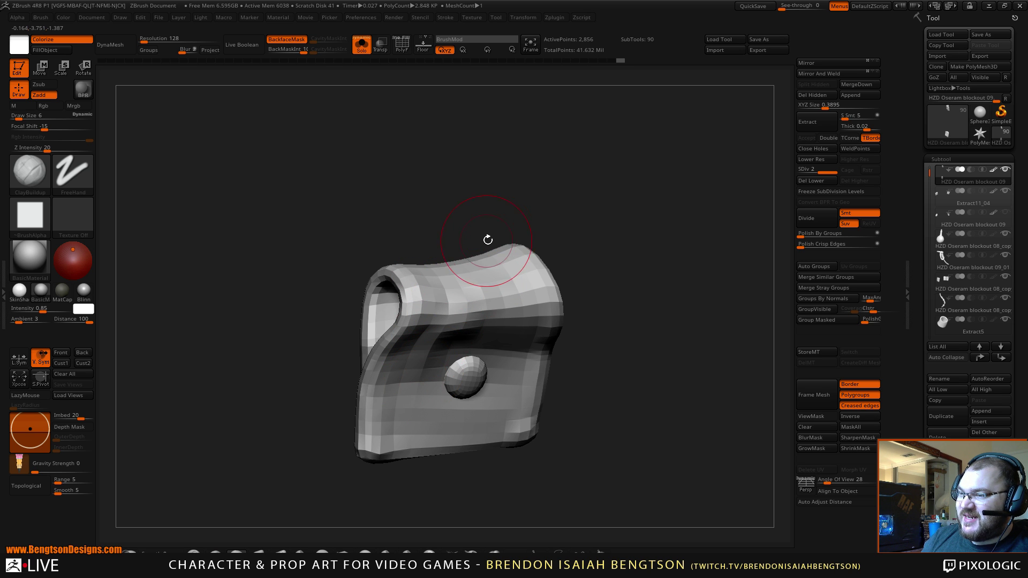
Step: Show the other parts and adjust the tab's fold around the ring with Move Topological at draw size 6
key(alt+s)
right_drag(470, 276, 470, 229)
right_drag(532, 229, 443, 311)
right_drag(504, 267, 452, 321)
key(b)
key(m)
key(t)
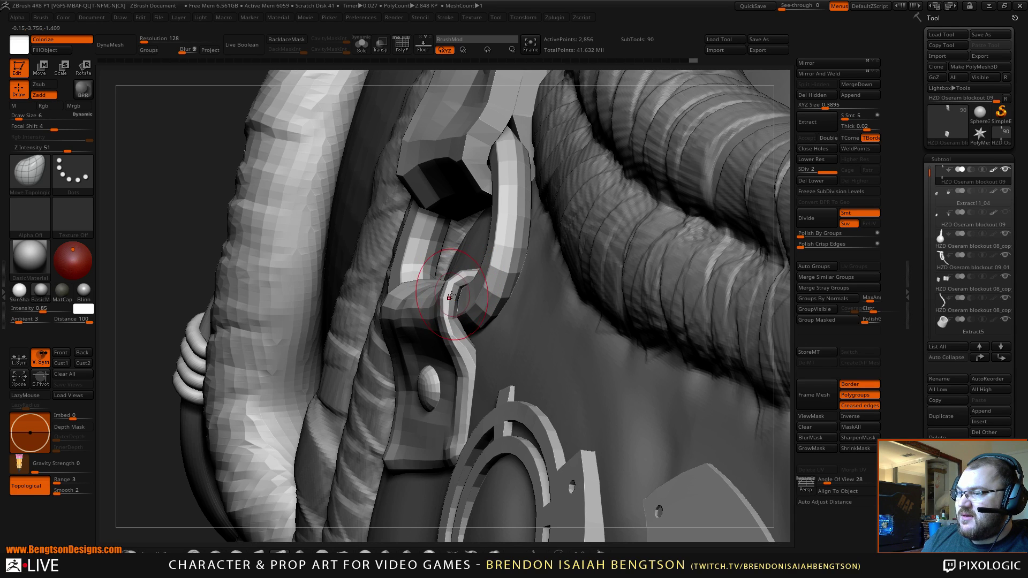
right_drag(451, 300, 444, 348)
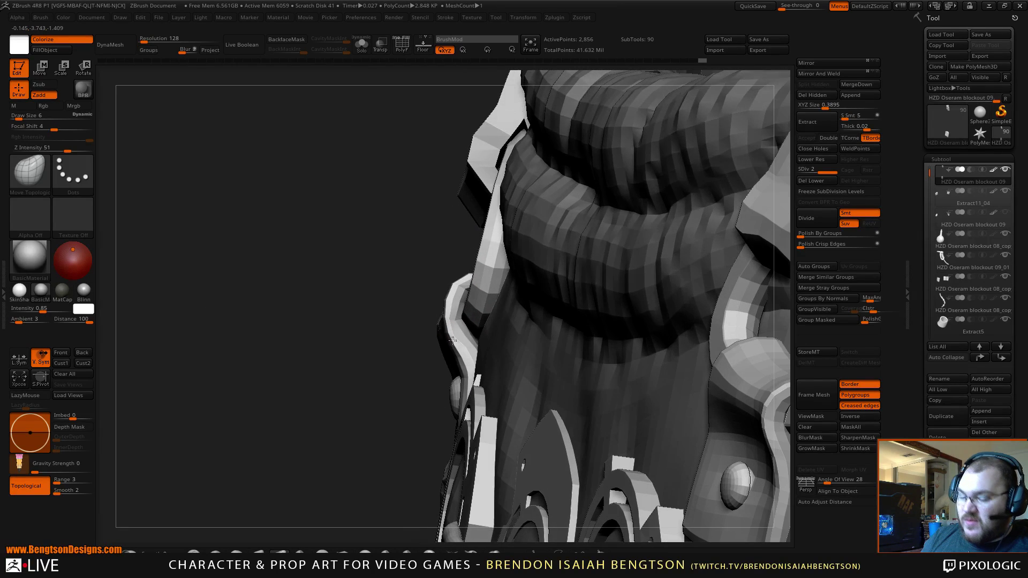
Step: Reshape the isolated tab with Move Topological, then check and adjust its outline against the ring and vest
key(alt+s)
drag(478, 376, 477, 455)
drag(374, 349, 431, 316)
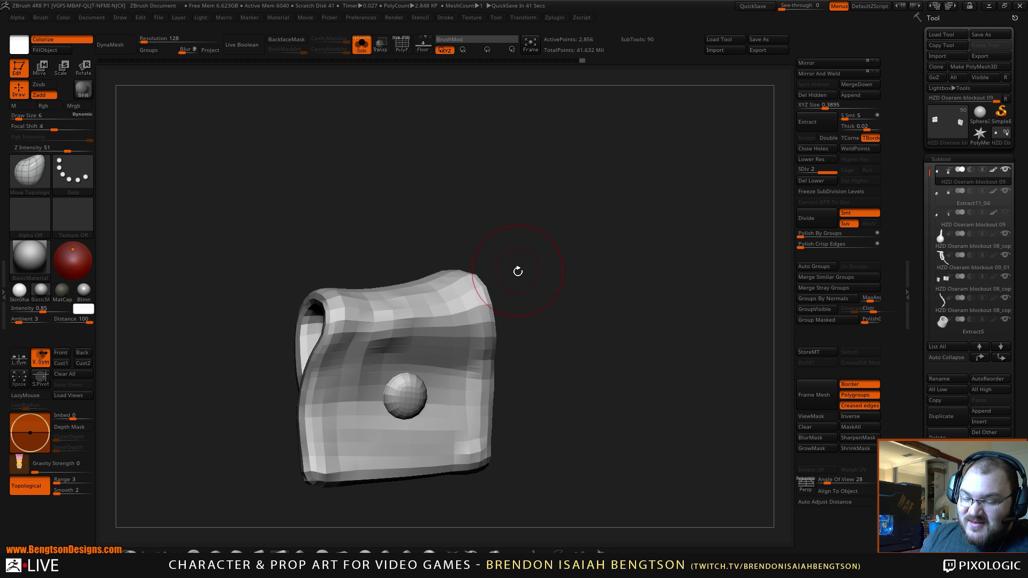
key(shift+s)
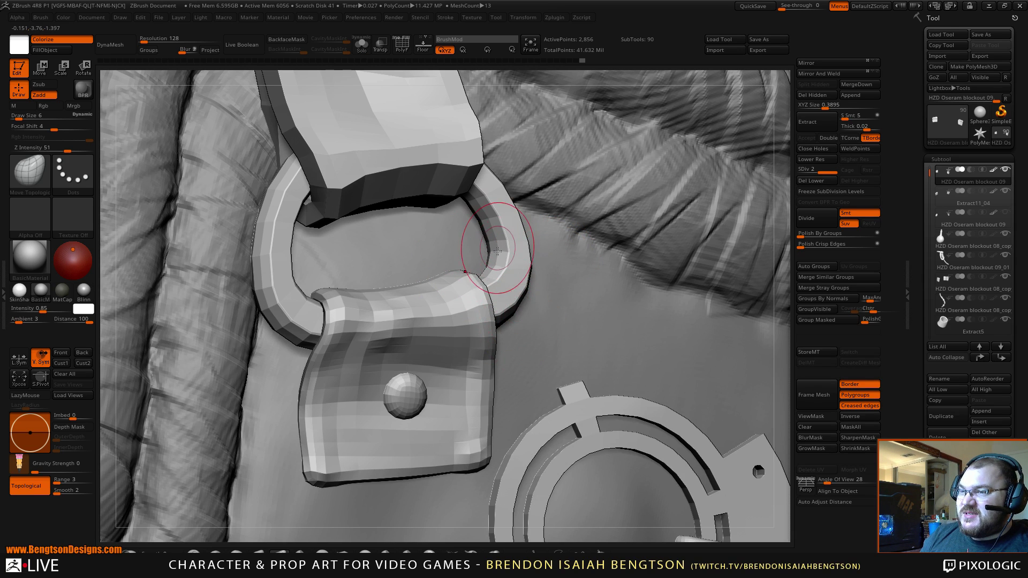
mouse_move(536, 286)
alt+mouse_down()
mouse_move(527, 225)
mouse_move(513, 313)
alt+mouse_up()
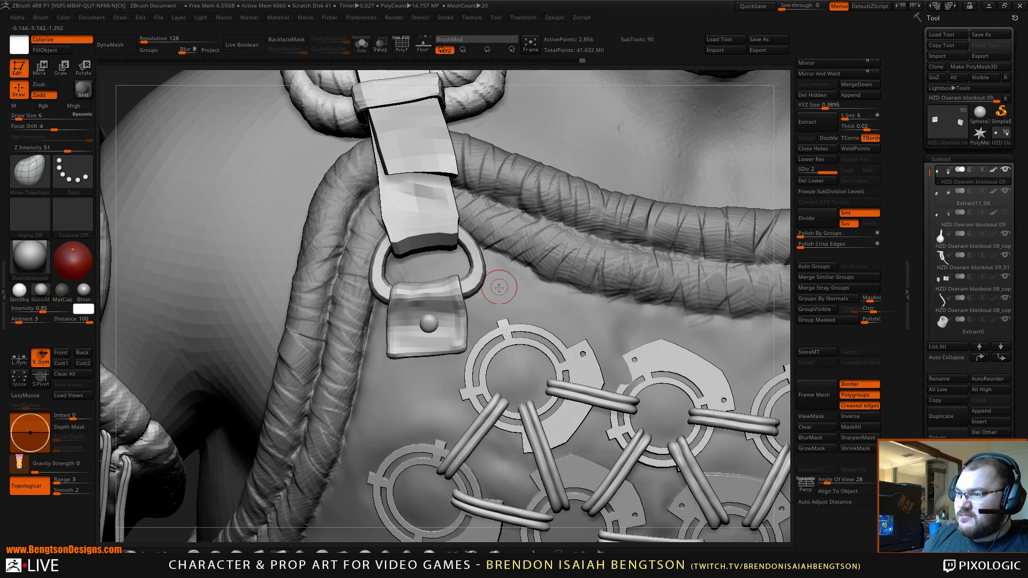
right_click(505, 309)
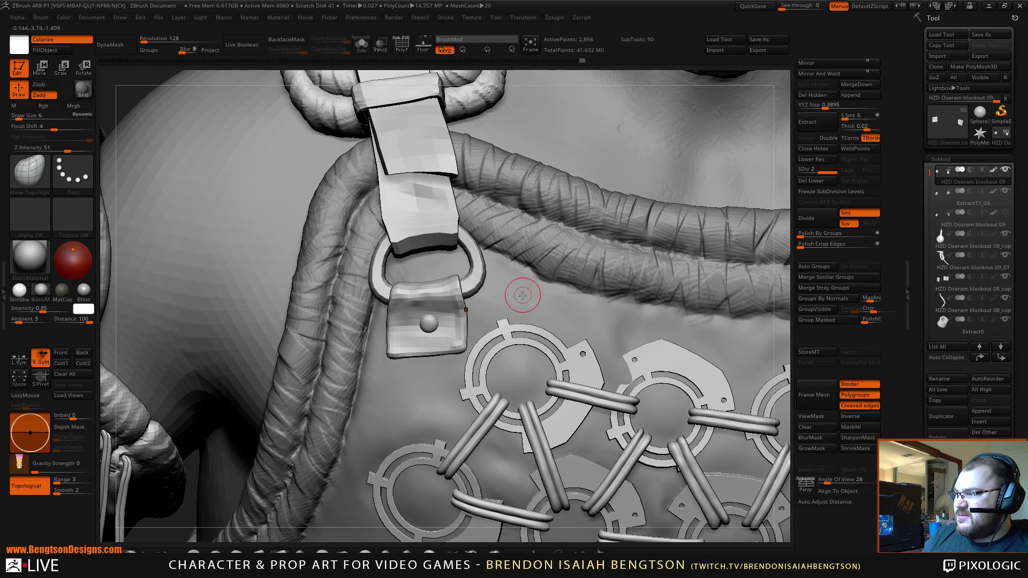
mouse_move(521, 283)
mouse_down()
mouse_move(521, 264)
mouse_move(519, 351)
mouse_up()
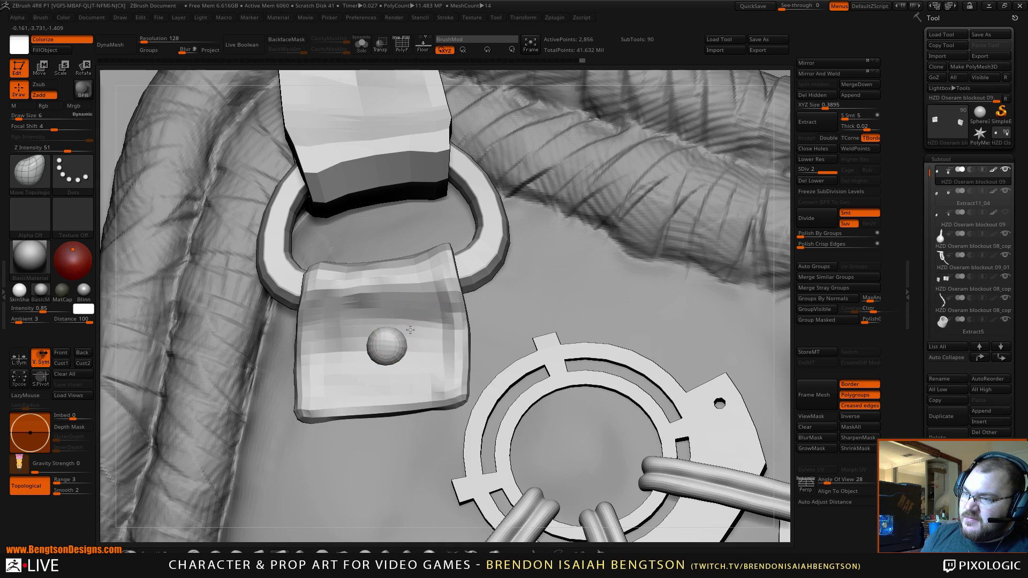
Step: Sculpt fine wear around the tab's rivet and outer edges with ClayBuildup at draw size 3, undoing the unwanted stroke
key(ctrl)
key(b)
key(c)
key(b)
key(space)
drag(408, 321, 413, 336)
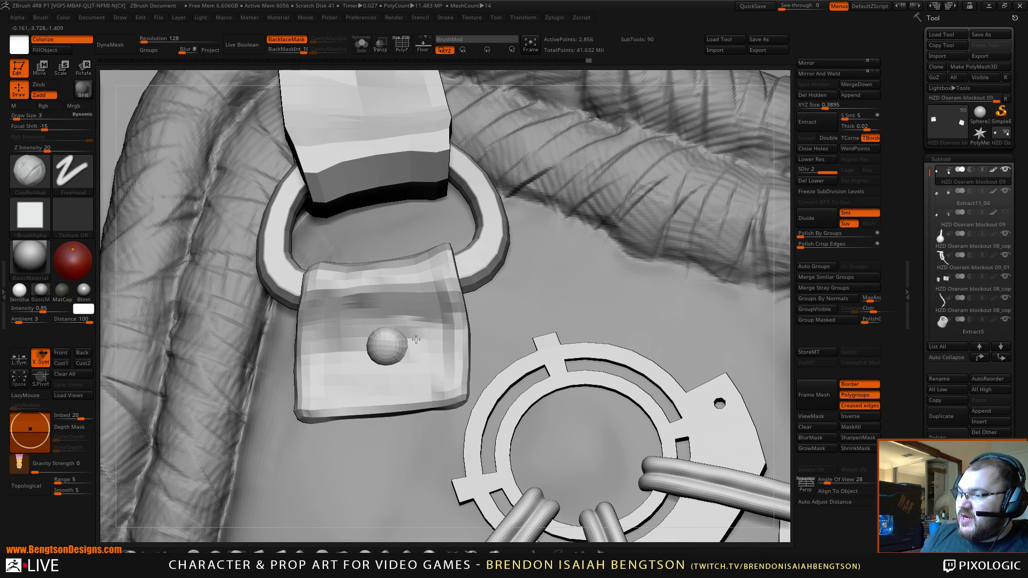
key(ctrl+z)
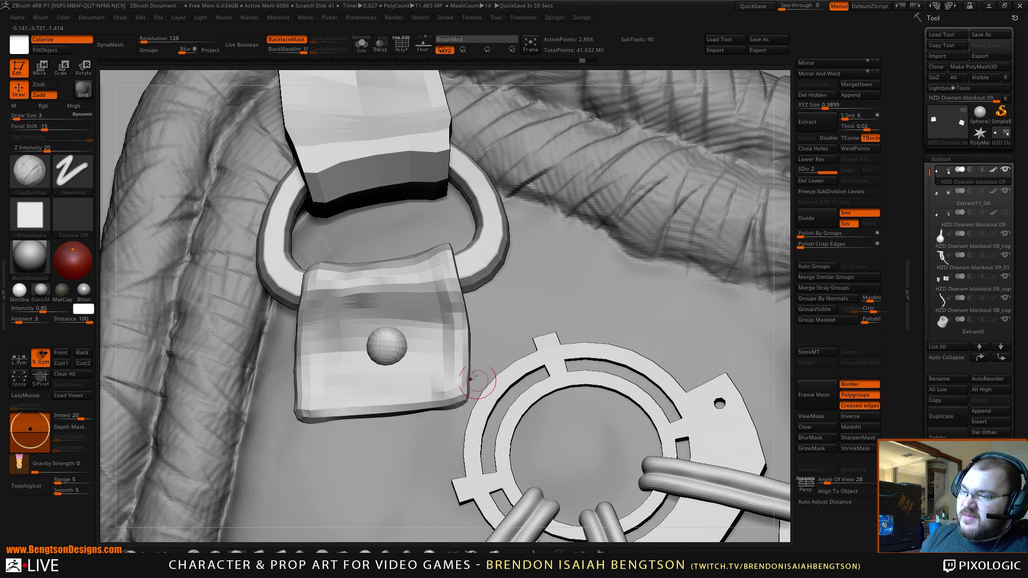
mouse_move(437, 358)
right_down()
mouse_move(372, 289)
mouse_move(434, 289)
mouse_move(454, 314)
mouse_move(412, 361)
right_up()
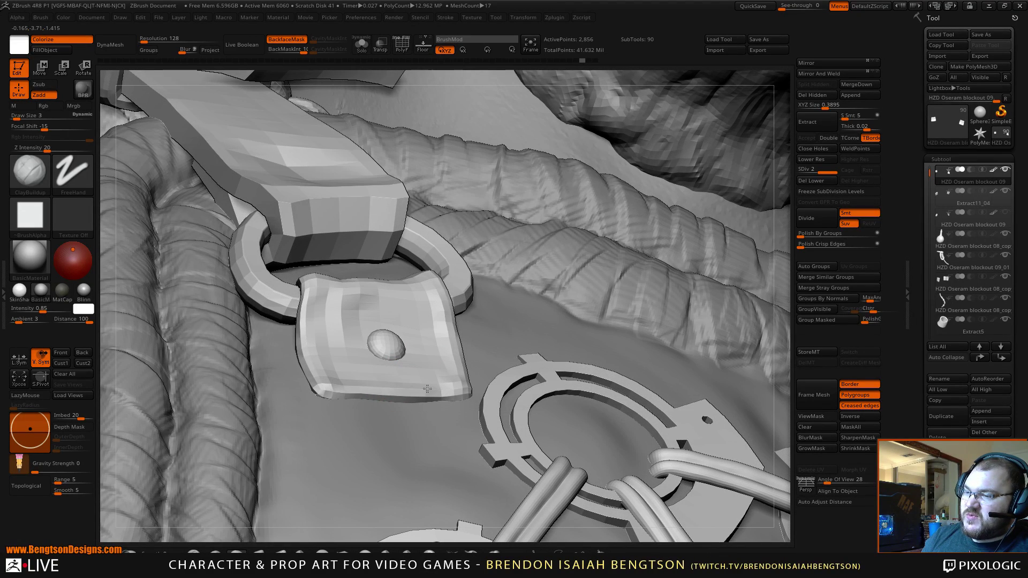
right_drag(462, 286, 468, 277)
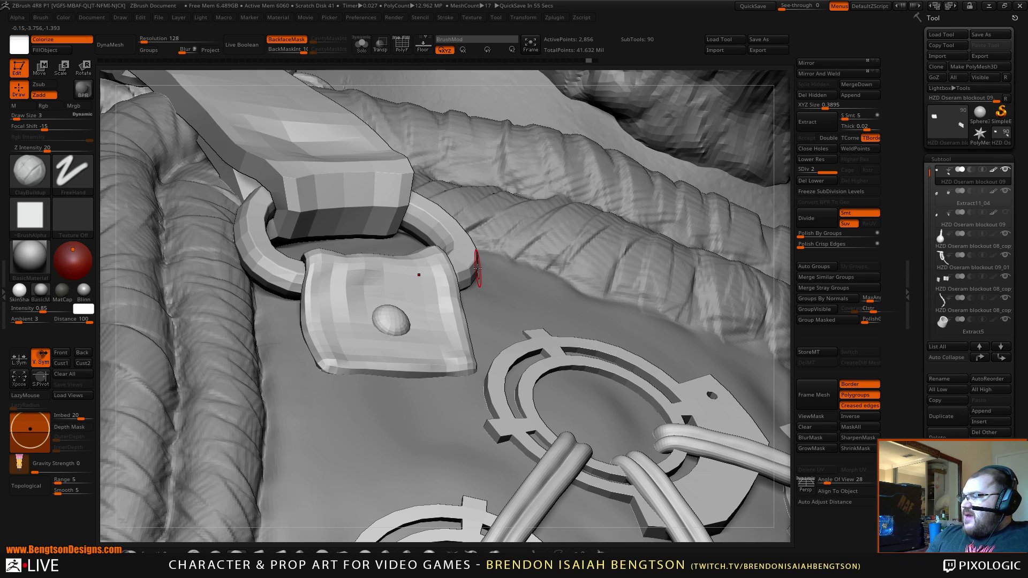
mouse_move(438, 254)
right_down()
mouse_move(420, 326)
mouse_move(428, 311)
right_up()
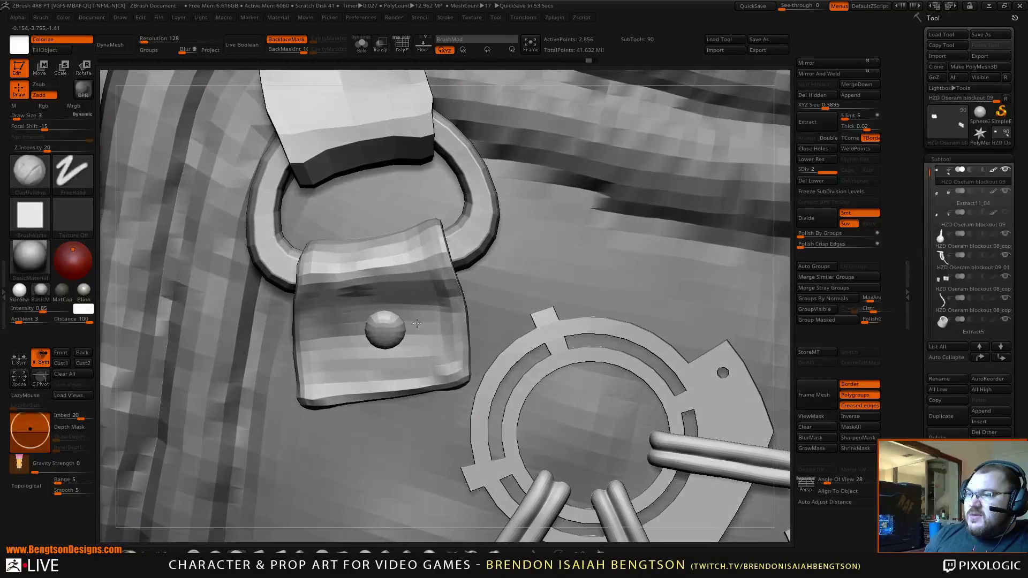
Step: Adjust the tab's upper corner beside the ring with Move Topological at draw size 5
key(b)
key(m)
key(t)
key(space)
drag(433, 226, 436, 225)
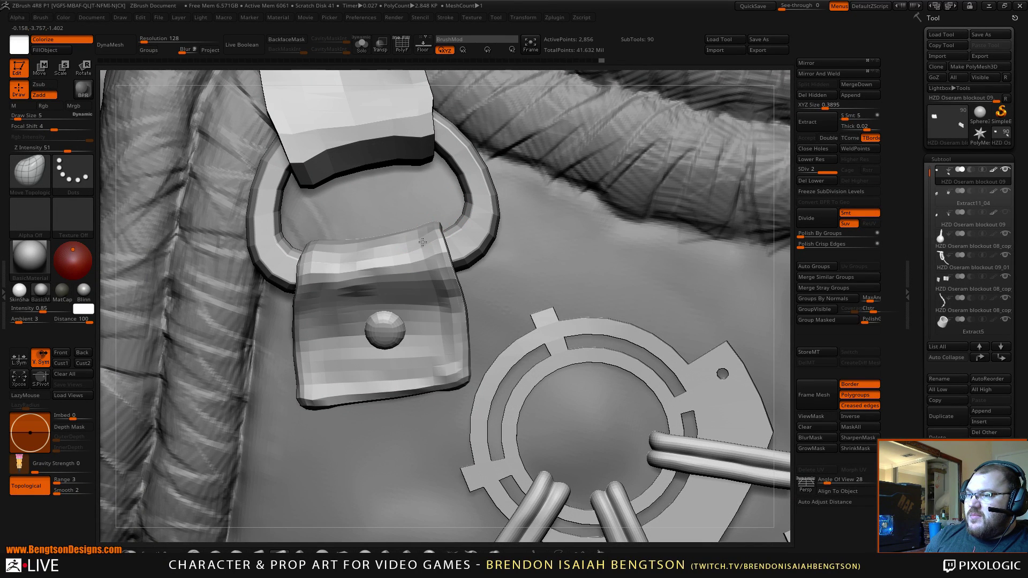
mouse_move(403, 245)
right_down()
mouse_move(420, 288)
mouse_move(446, 294)
mouse_move(499, 279)
mouse_move(472, 246)
right_up()
Step: Select the vest beneath the tab and sculpt the surface around the tab with ClayBuildup at draw size 12
alt+click(487, 274)
alt+right_drag(456, 309, 441, 348)
key(b)
key(c)
key(b)
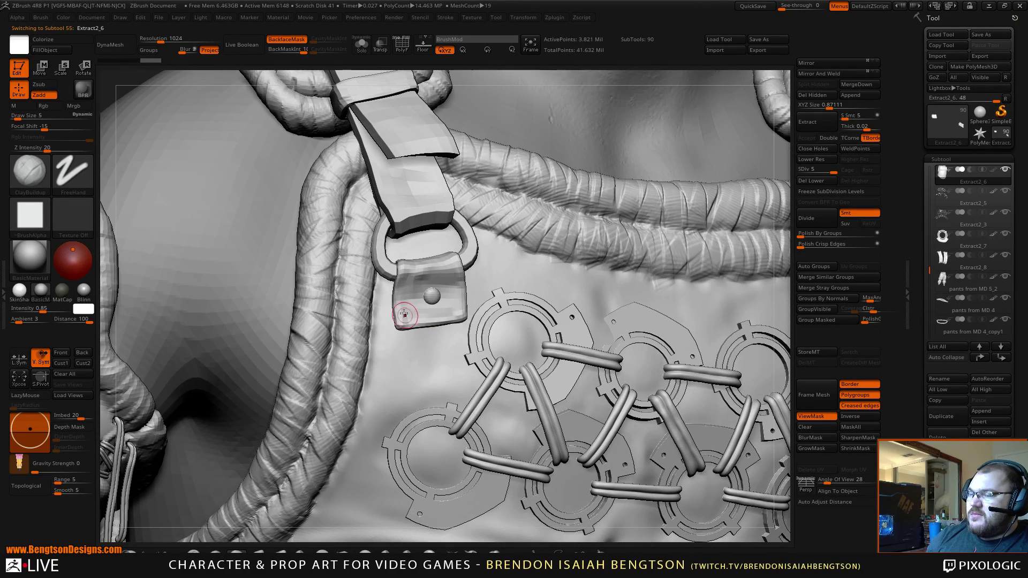
key(space)
scroll(381, 295, down, 1)
right_drag(411, 262, 386, 323)
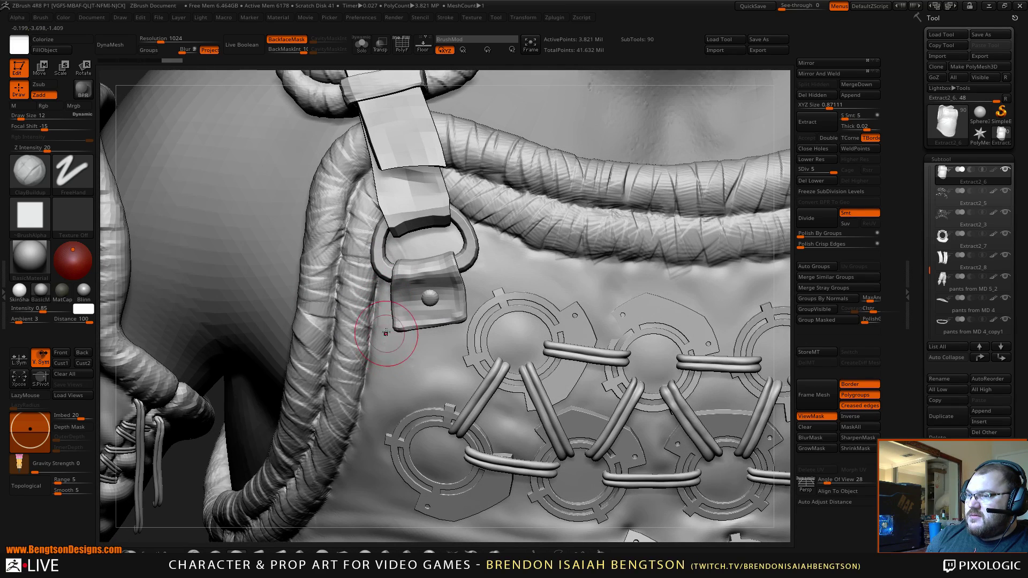
Step: Assign Alpha 01 to ClayBuildup and sculpt the vest around the tab at draw sizes 9 and 14
click(30, 215)
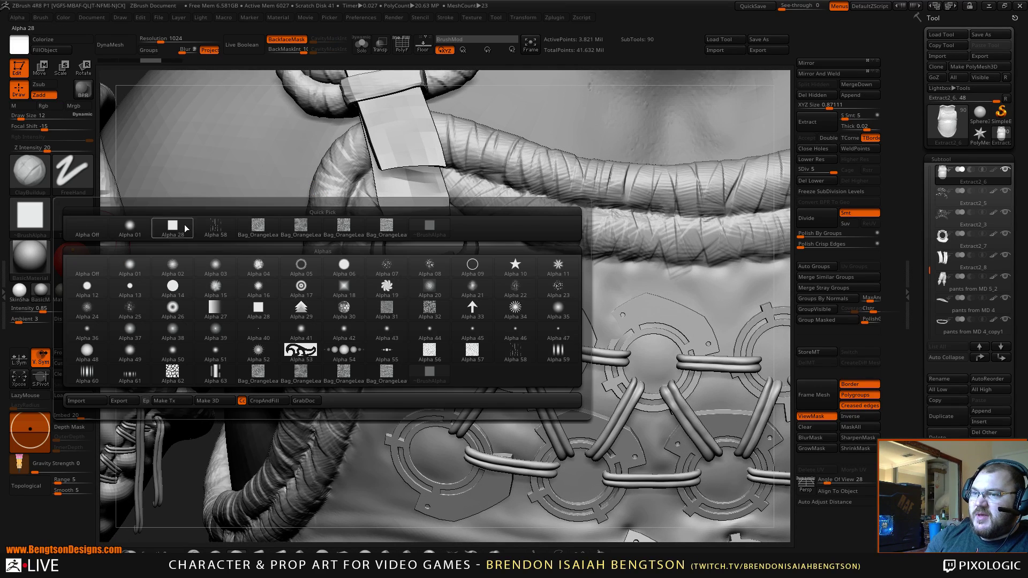
click(132, 232)
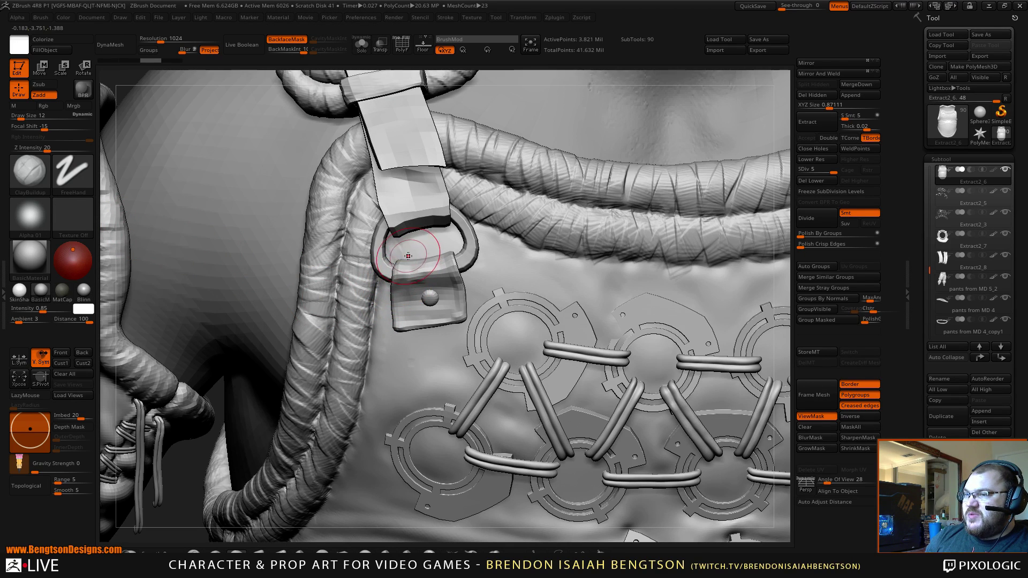
key(space)
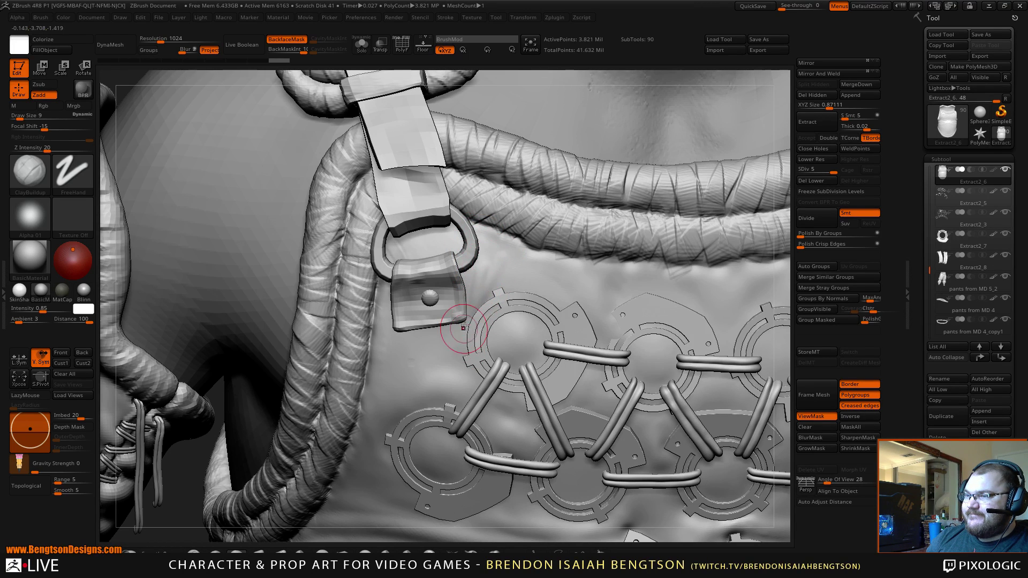
key(space)
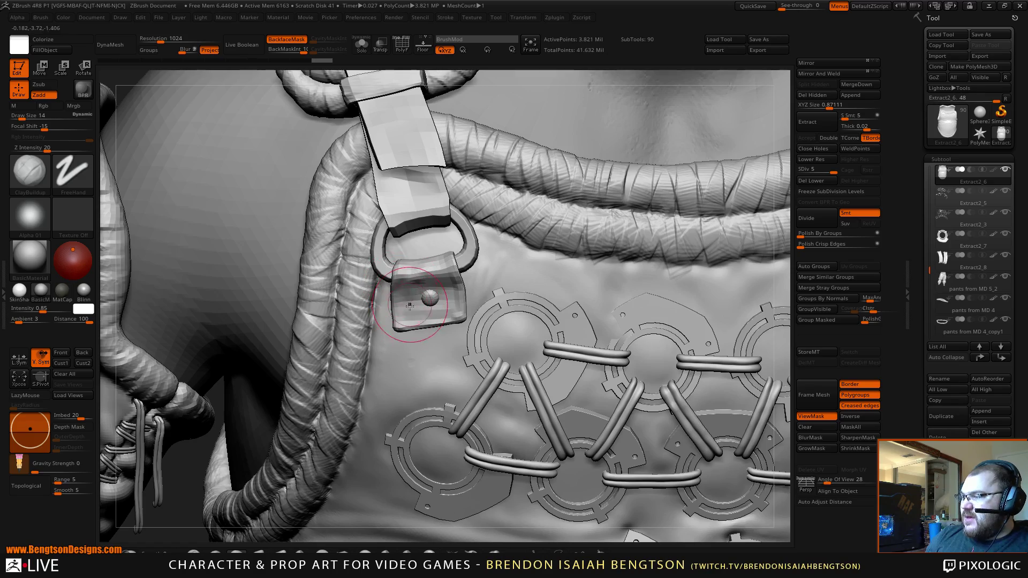
Step: Sculpt folds into the vest beside and below the tab with ClayBuildup, reducing the draw size to 9, and undo the last stroke
alt+right_drag(428, 296, 385, 345)
drag(379, 336, 384, 364)
key(space)
drag(386, 328, 395, 432)
drag(441, 342, 412, 427)
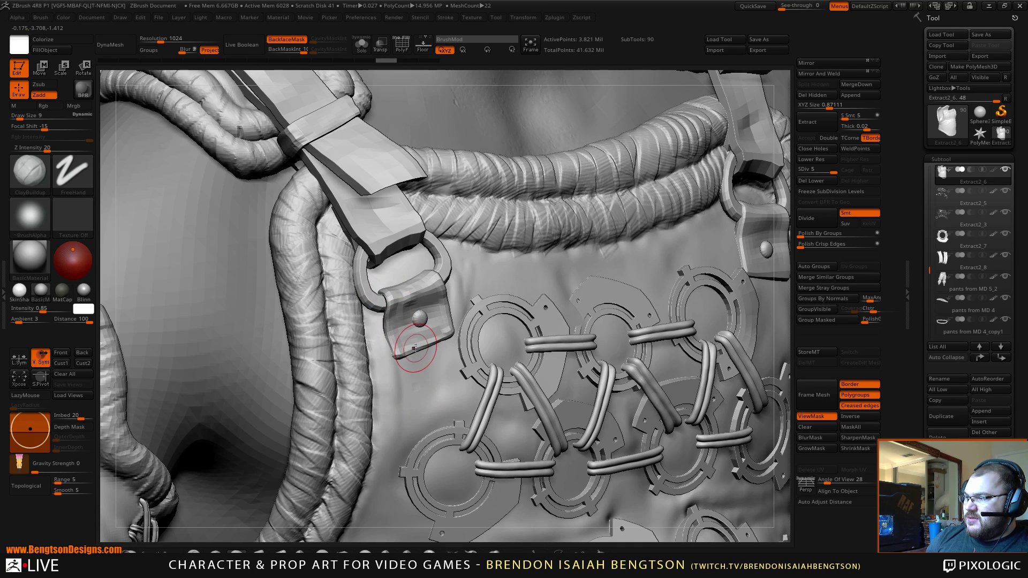
key(ctrl+z)
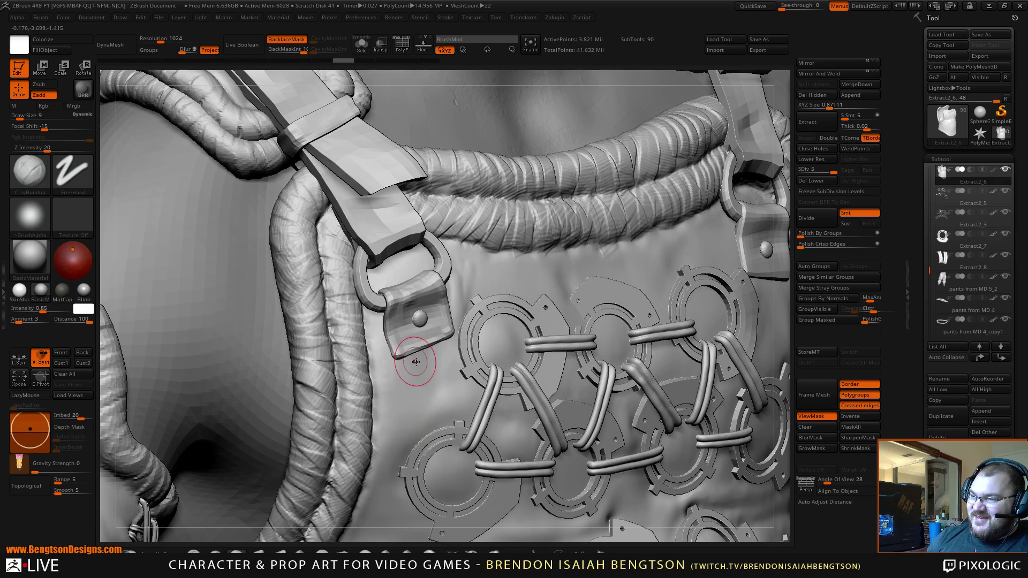
Step: Build up vertical folds running down the vest from the tab's lower corners, replacing the unwanted stroke at the inner corner
drag(406, 367, 395, 435)
drag(387, 345, 384, 333)
drag(383, 327, 389, 360)
drag(389, 368, 394, 445)
drag(437, 352, 438, 396)
key(ctrl+z)
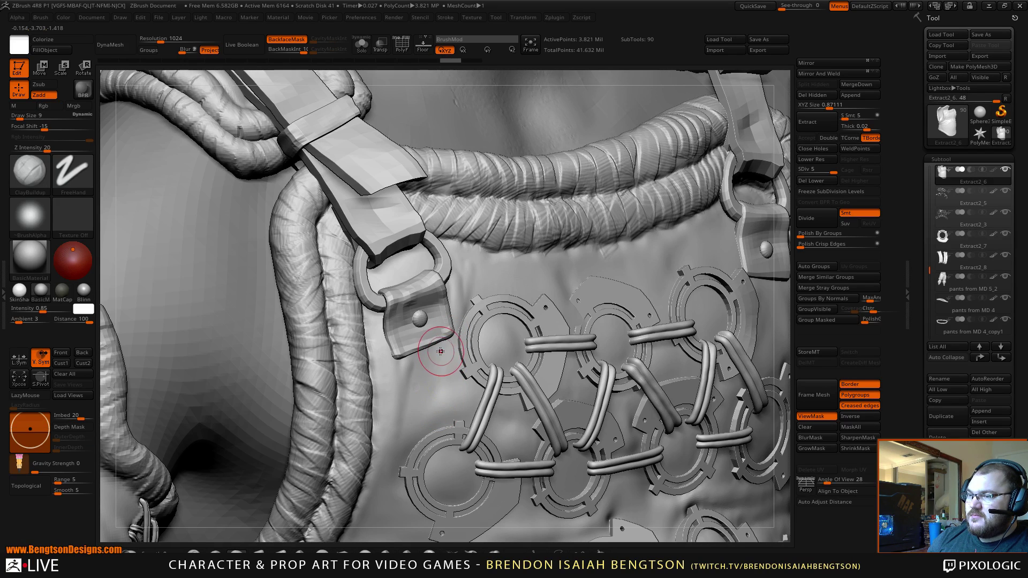
drag(440, 353, 447, 402)
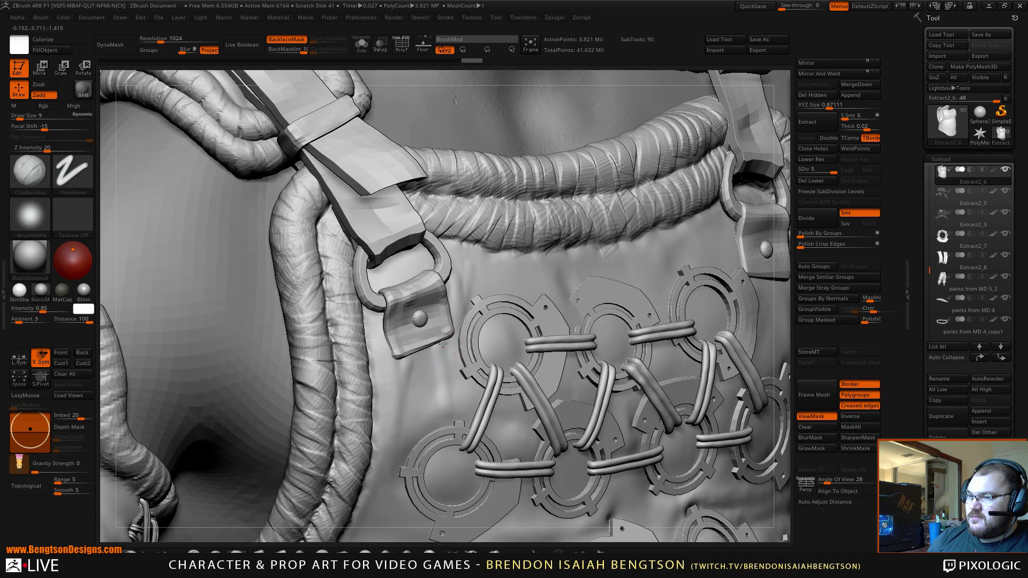
Step: Smooth the new folds below the tab and carve a groove between them with inverted ClayBuildup
key(shift)
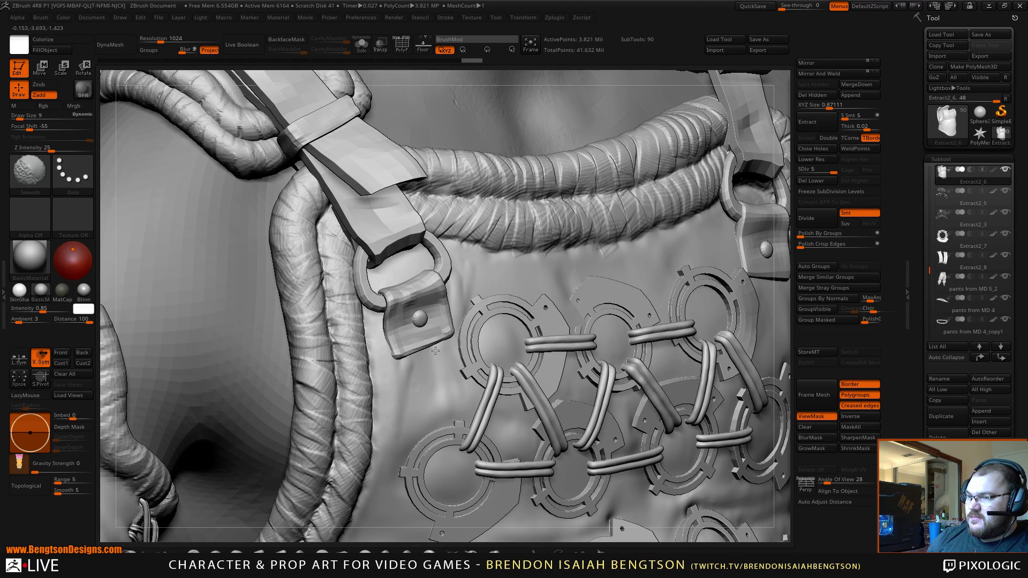
shift+drag(408, 395, 406, 384)
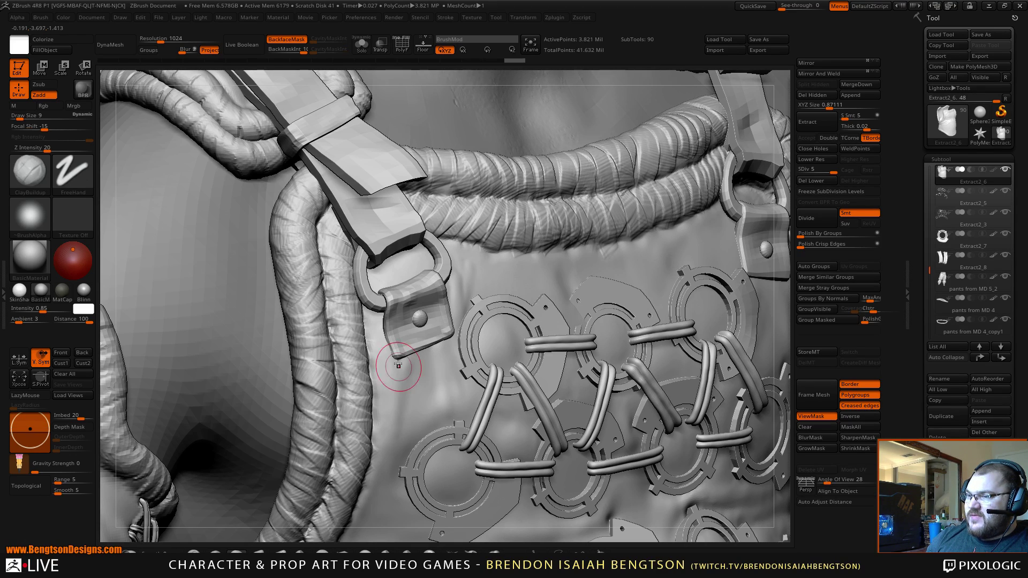
alt+drag(428, 351, 411, 432)
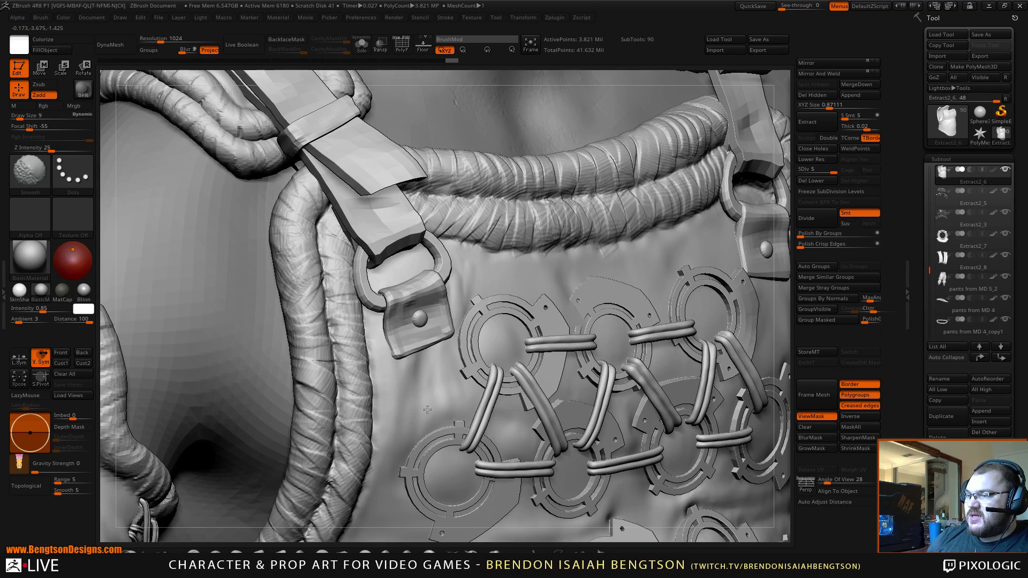
shift+drag(435, 389, 434, 399)
ctrl+right_drag(444, 217, 495, 112)
shift+drag(673, 234, 690, 253)
ctrl+right_drag(670, 274, 683, 525)
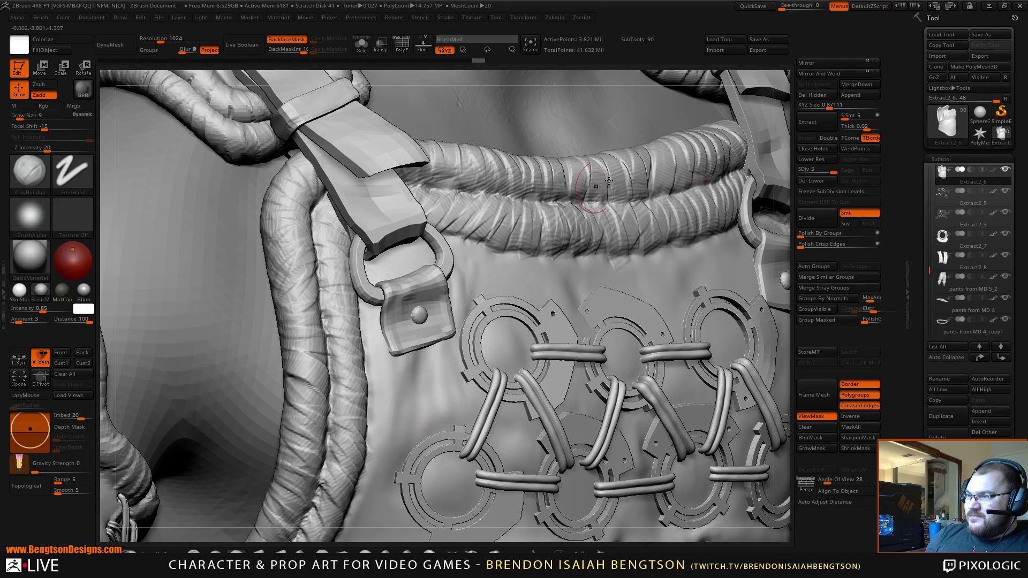
Step: Lower the vest to subdivision level 4 and smooth the folds beneath the tab
click(825, 166)
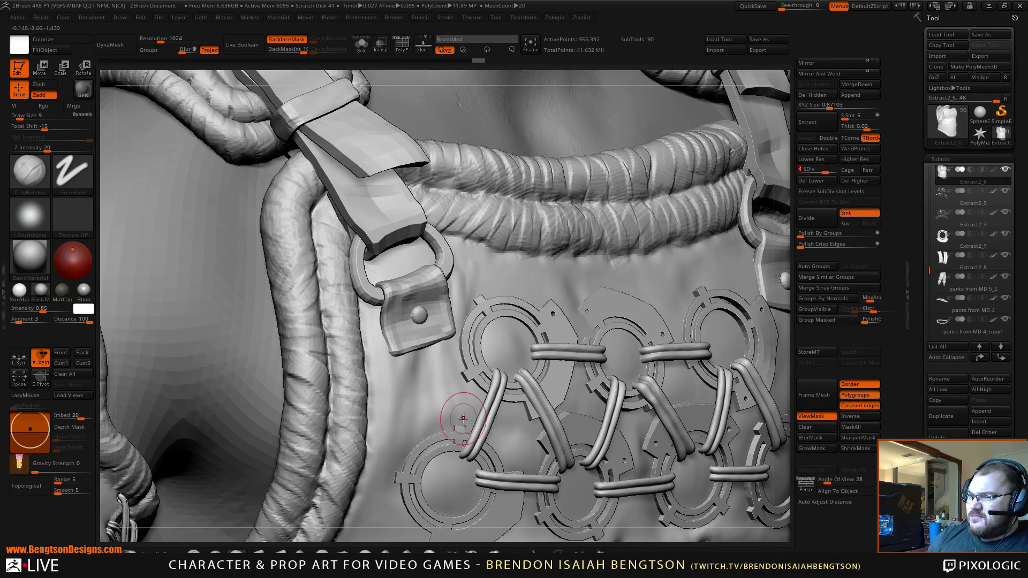
shift+drag(429, 404, 423, 408)
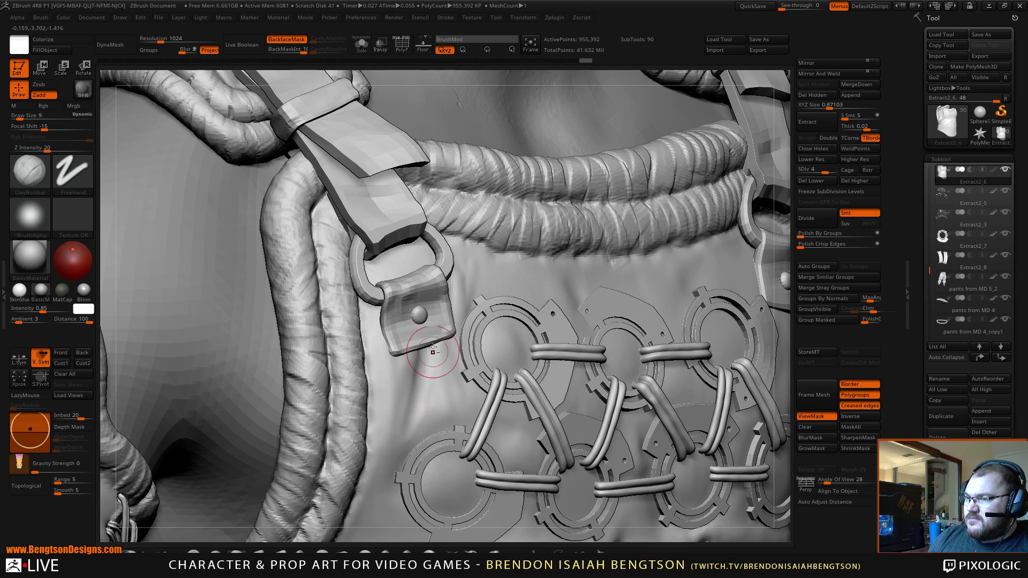
key(shift)
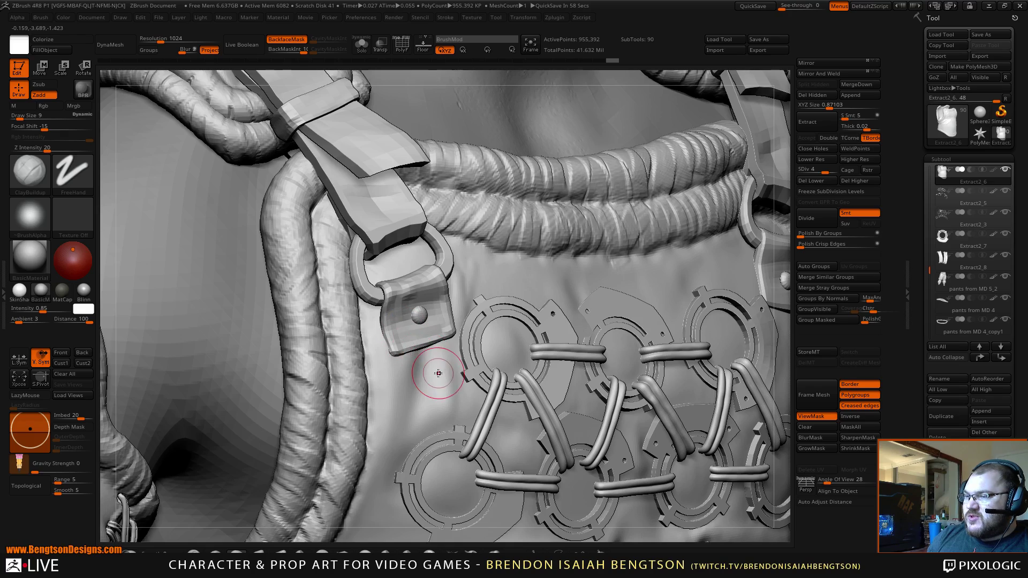
mouse_move(440, 343)
right_down()
mouse_move(477, 335)
mouse_move(468, 295)
right_up()
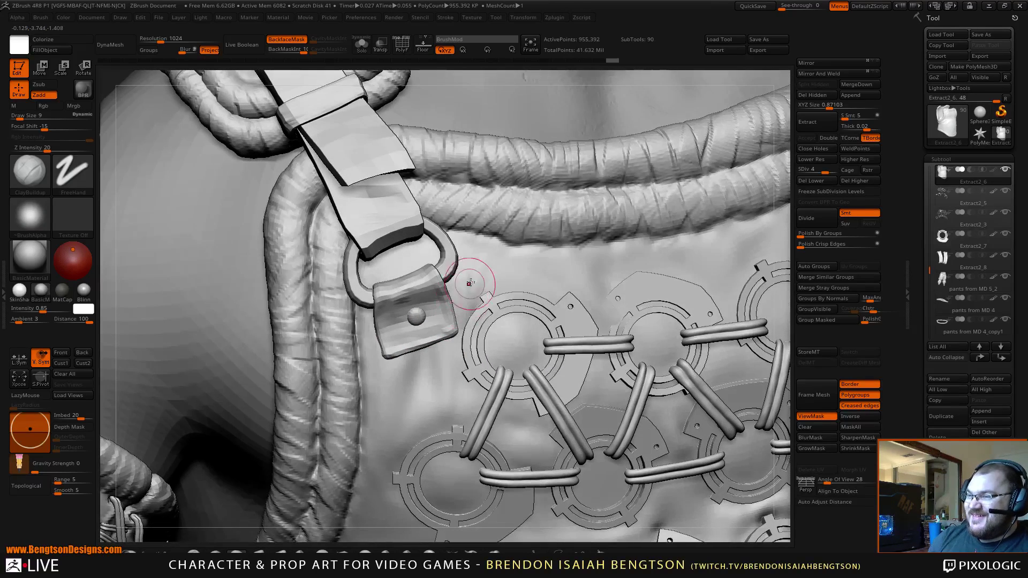
key(shift)
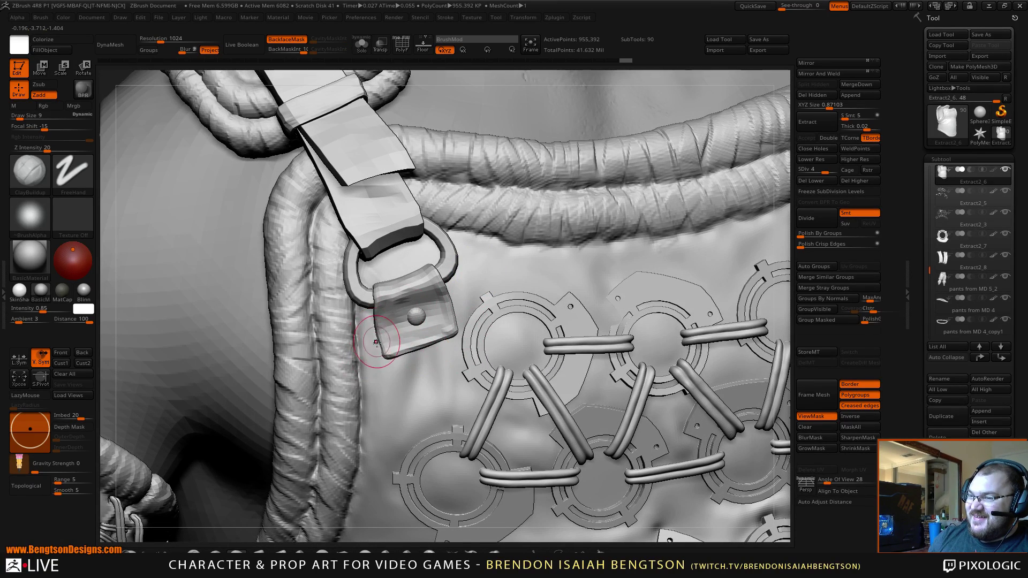
Step: Refine the vest surface along the tab's outer edge with ClayBuildup at draw size 5 and smooth it
key(space)
drag(381, 334, 377, 335)
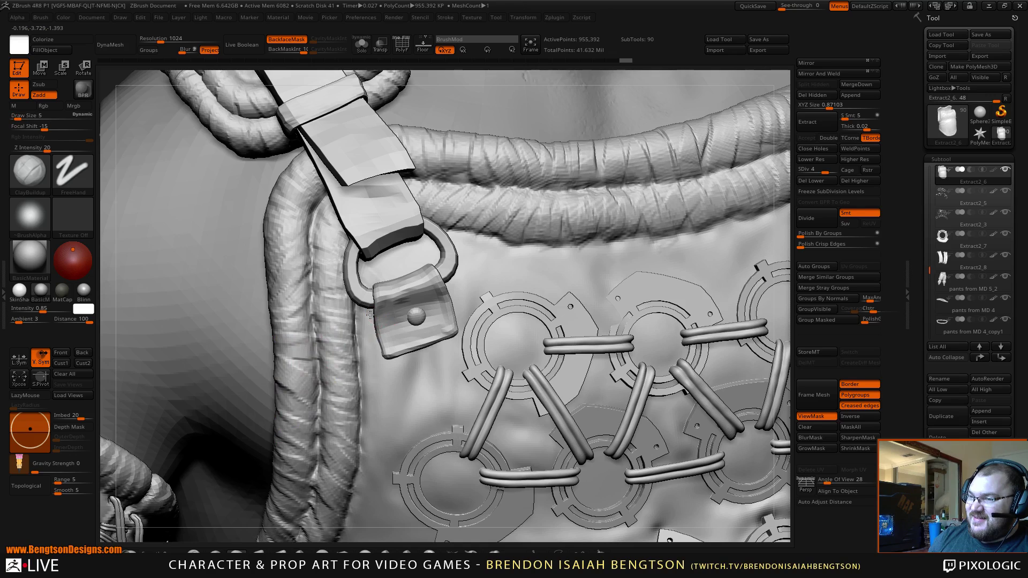
key(shift)
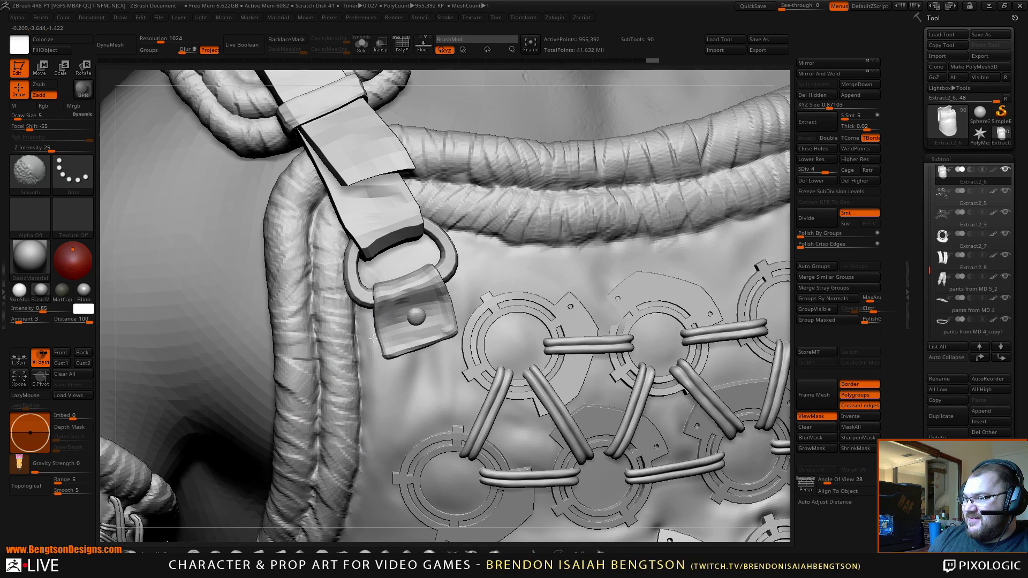
mouse_move(436, 323)
right_down()
mouse_move(444, 235)
mouse_move(353, 343)
mouse_move(456, 376)
mouse_move(447, 356)
mouse_move(552, 247)
mouse_move(663, 175)
mouse_move(725, 207)
mouse_move(685, 213)
mouse_move(652, 274)
mouse_move(651, 224)
mouse_move(662, 281)
mouse_move(695, 185)
mouse_move(699, 217)
mouse_move(681, 202)
mouse_move(640, 206)
right_up()
ctrl+right_drag(676, 257, 654, 273)
alt+right_drag(578, 301, 461, 369)
key(space)
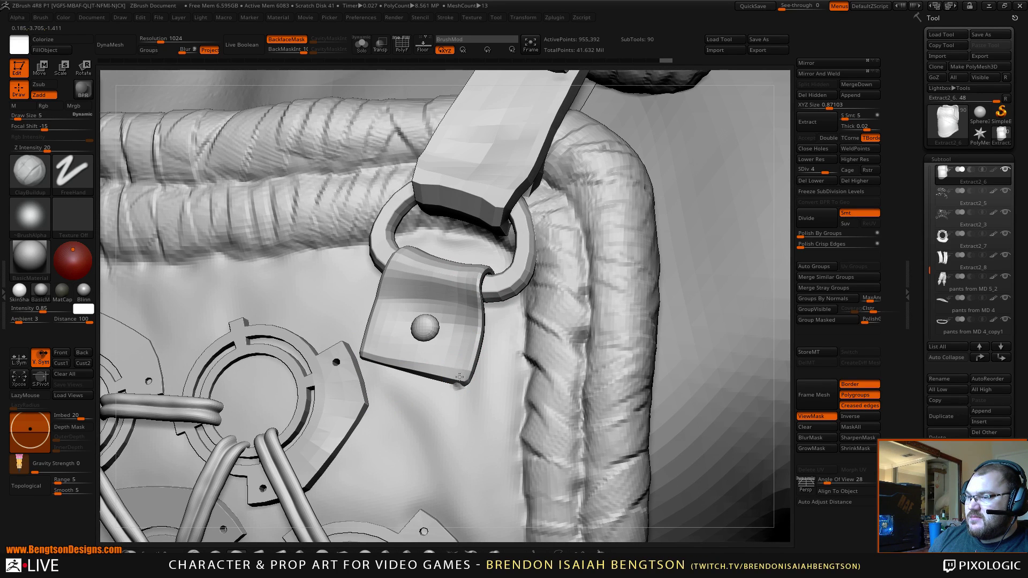
Step: Select the leather tab and sculpt wear along its outer edge and around the rivet with ClayBuildup at draw size 5
alt+click(461, 371)
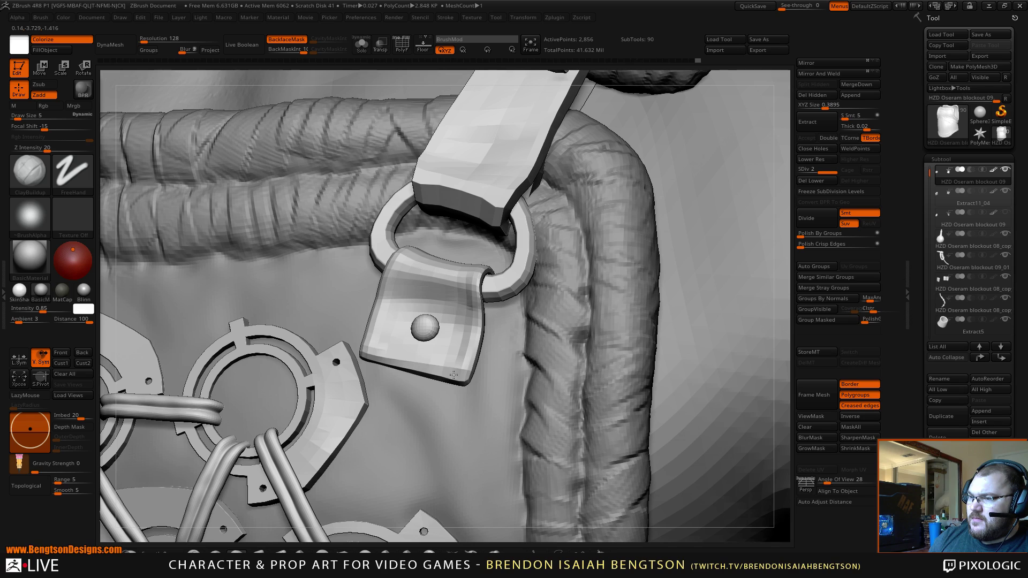
mouse_move(504, 283)
alt+right_down()
mouse_move(493, 356)
mouse_move(426, 253)
alt+right_up()
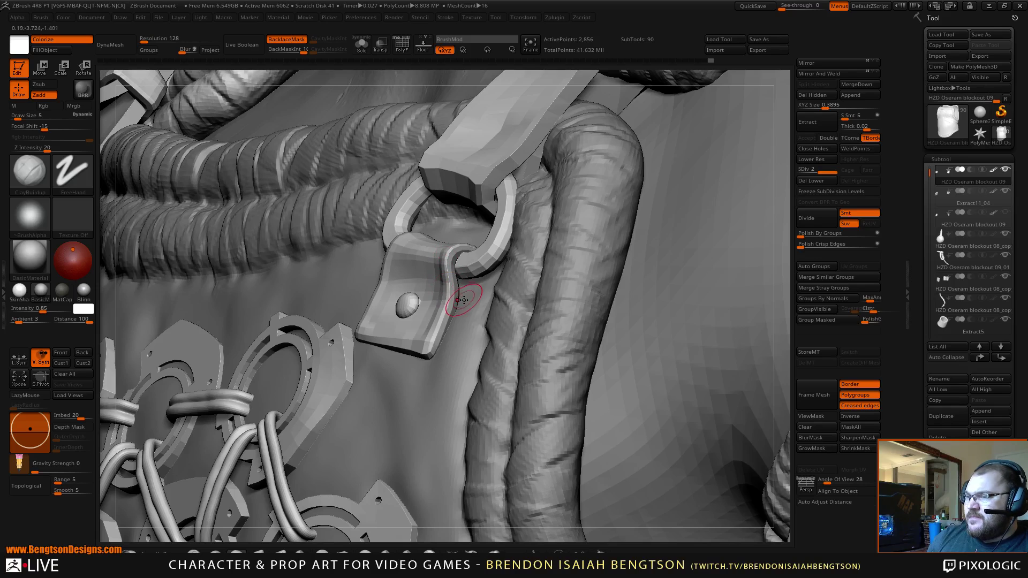
drag(458, 286, 455, 255)
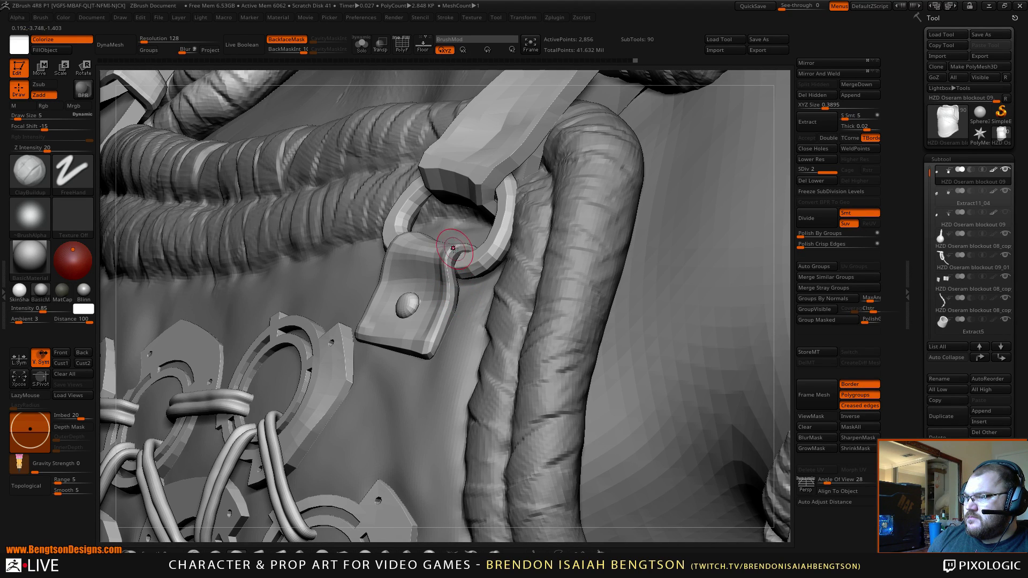
mouse_move(465, 268)
right_down()
mouse_move(483, 293)
mouse_move(456, 288)
right_up()
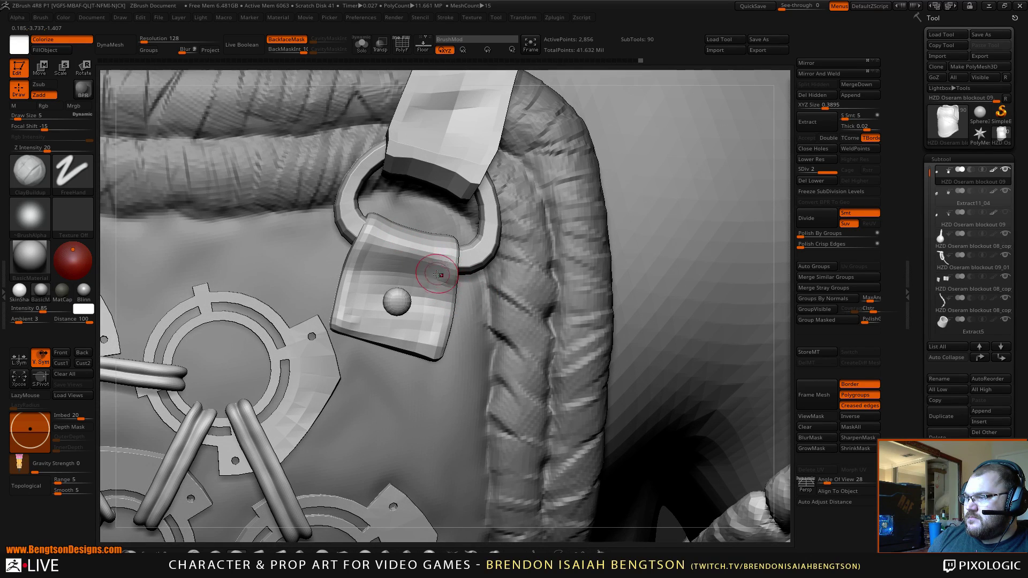
right_drag(429, 291, 419, 266)
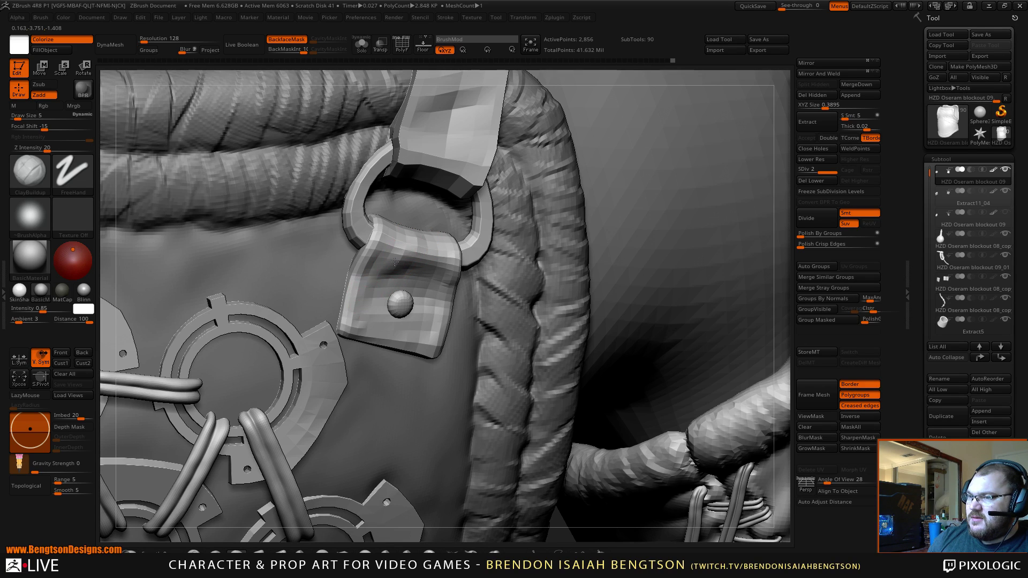
right_drag(428, 300, 394, 277)
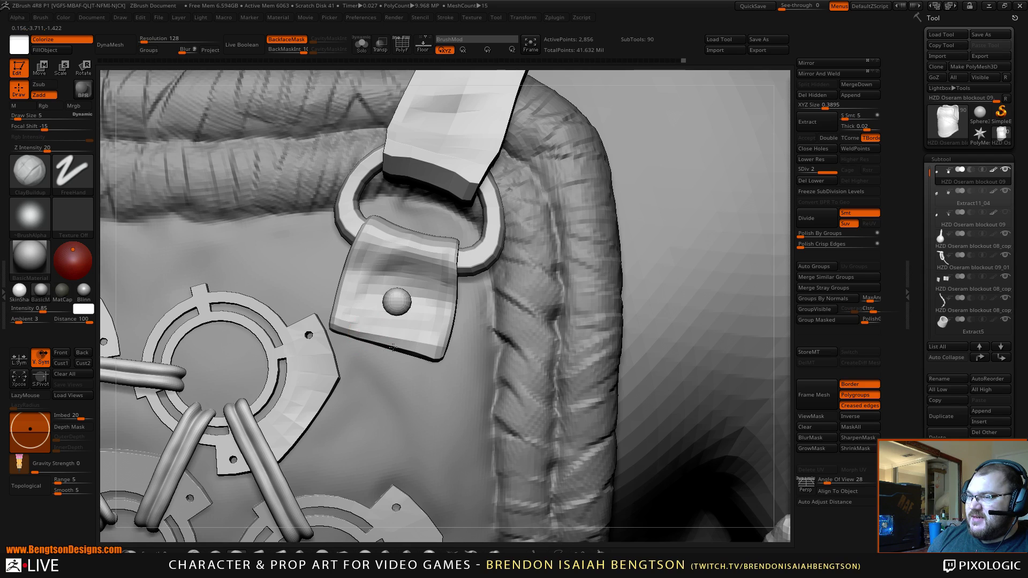
right_drag(390, 223, 419, 361)
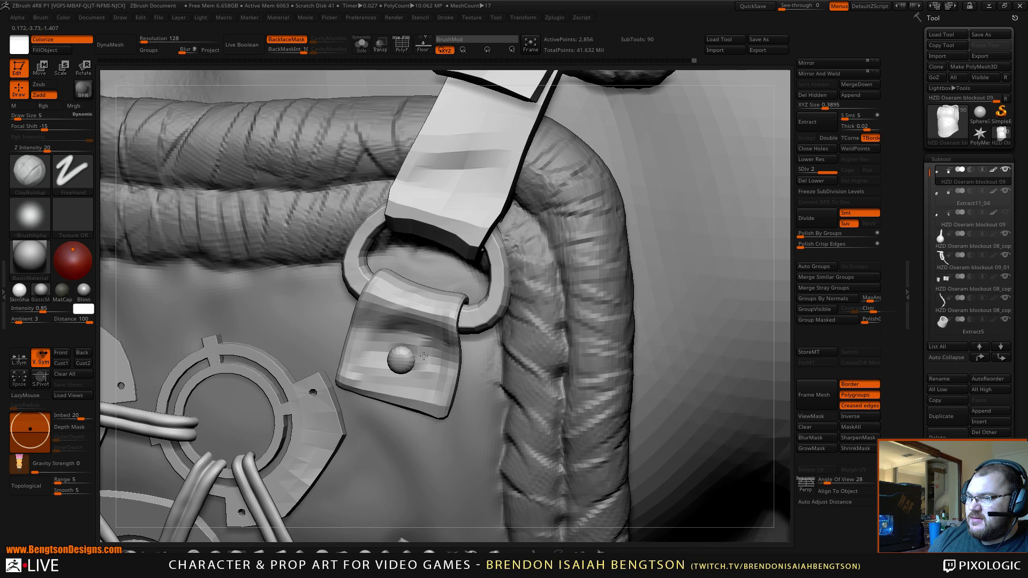
drag(425, 350, 420, 353)
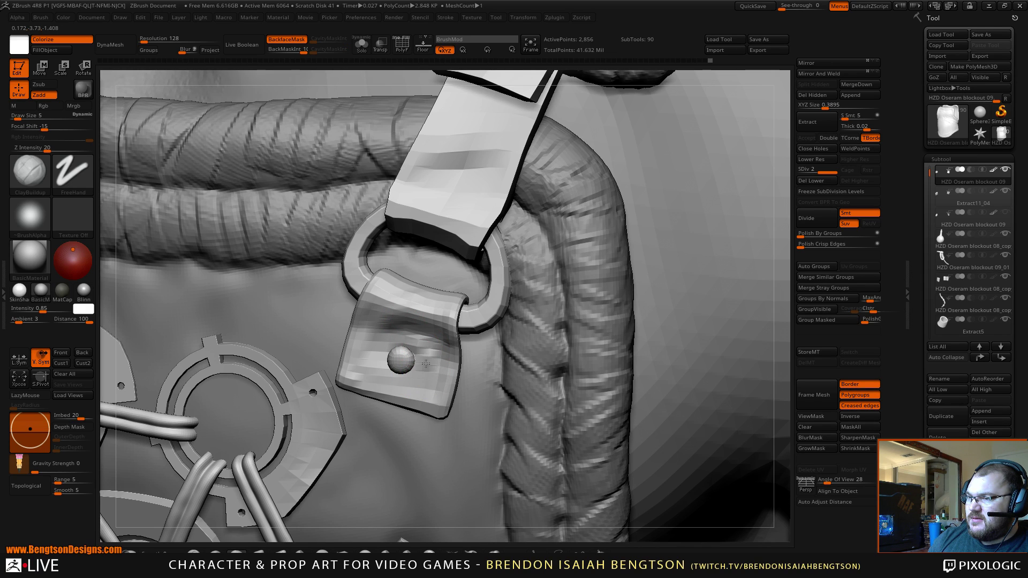
Step: Select the vest again and sculpt a fold under the tab's lower edge with ClayBuildup at draw size 15
mouse_move(412, 333)
alt+right_down()
mouse_move(524, 161)
mouse_move(569, 142)
mouse_move(606, 155)
mouse_move(597, 170)
alt+right_up()
alt+click(478, 321)
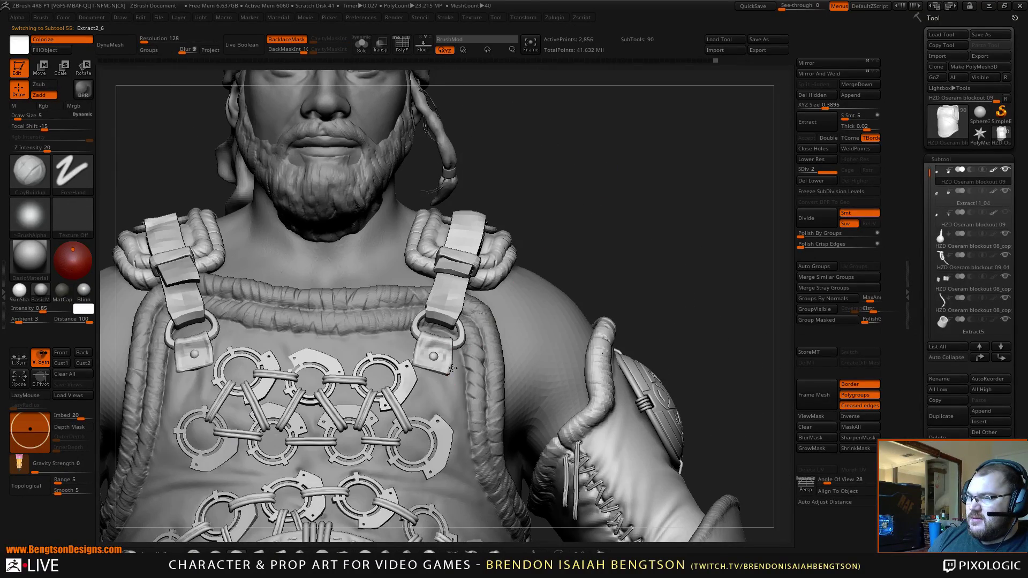
right_drag(577, 211, 523, 293)
key(space)
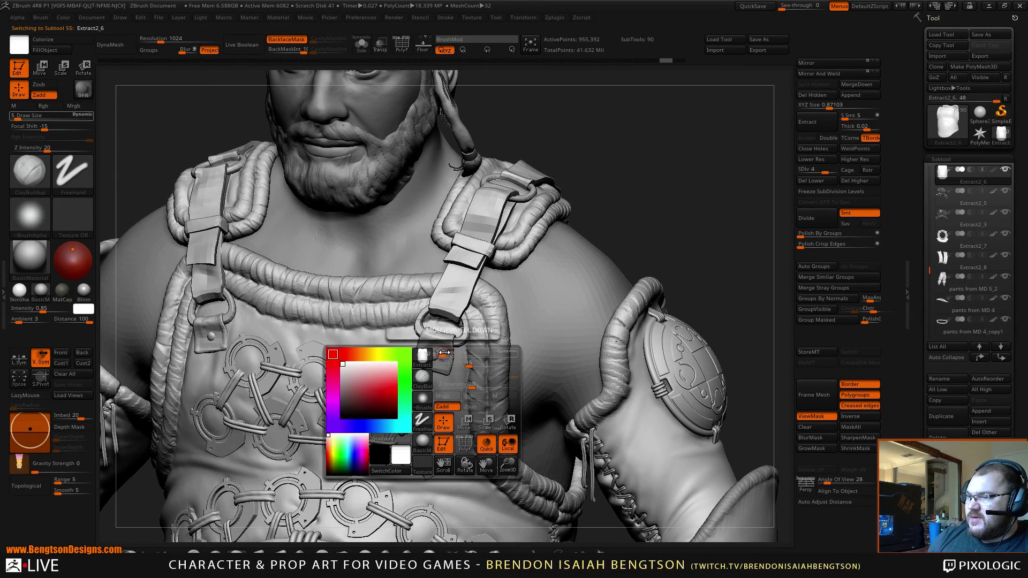
drag(443, 351, 448, 352)
mouse_move(646, 201)
alt+right_down()
mouse_move(631, 171)
mouse_move(641, 168)
mouse_move(646, 185)
alt+right_up()
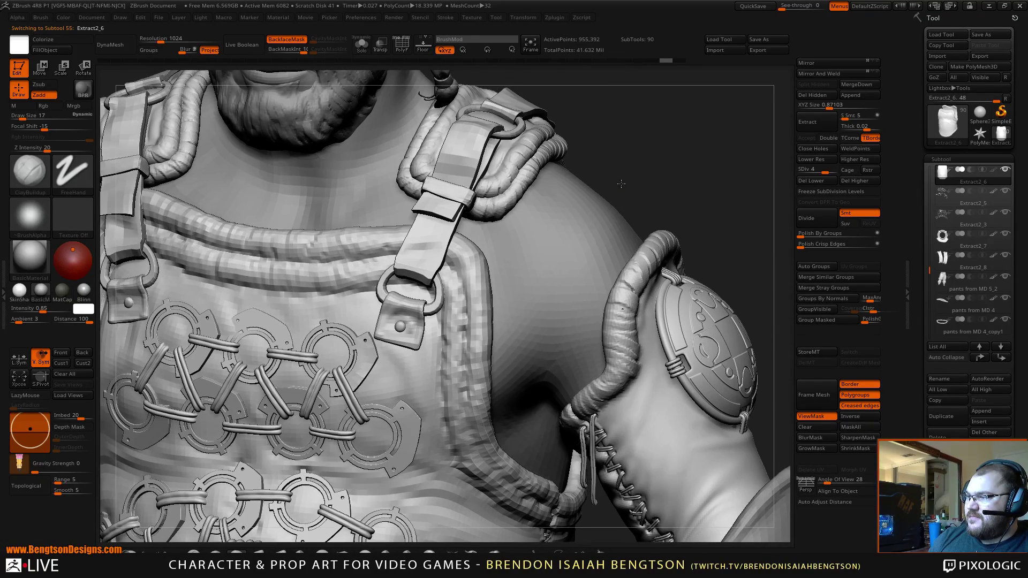
key(space)
click(395, 351)
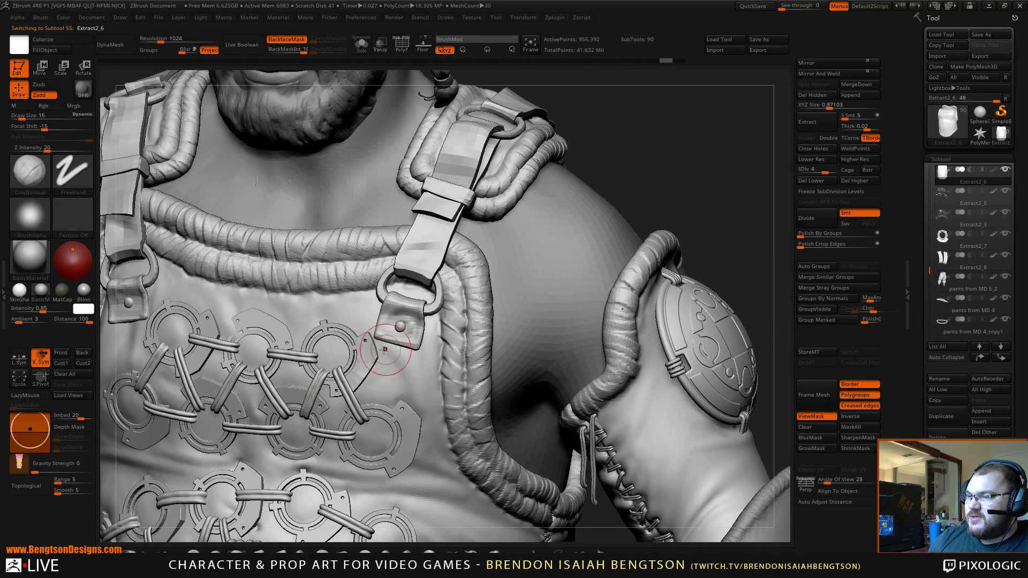
mouse_move(394, 345)
mouse_down()
mouse_move(414, 381)
mouse_move(415, 367)
mouse_up()
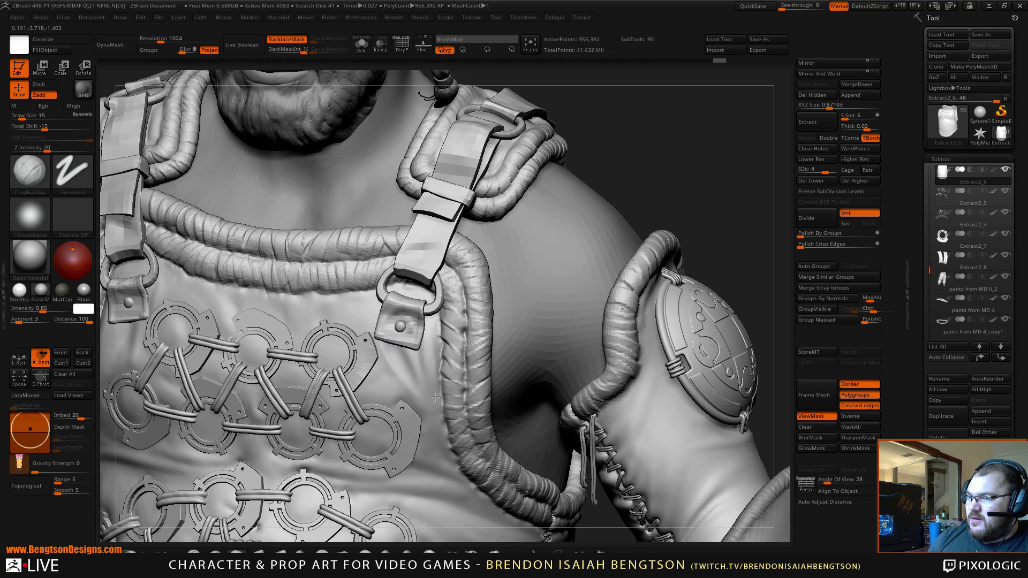
Step: Sculpt the vest between the tab and the rope trim with ClayBuildup at draw size 12 and smooth the transition
key(space)
drag(439, 329, 431, 329)
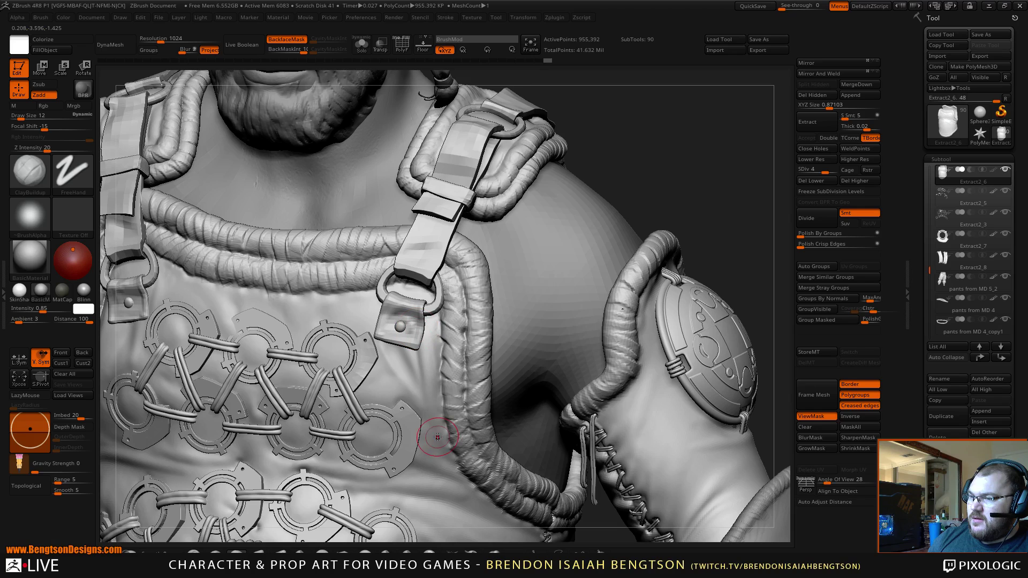
key(shift)
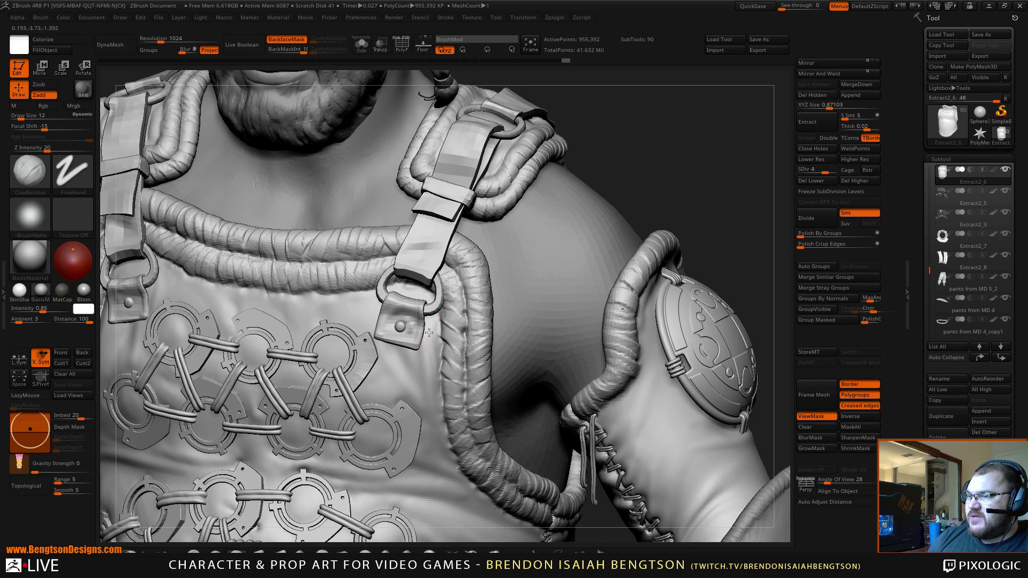
Step: Try a ClayBuildup stroke on the vest along the tab's inner edge and undo the latest strokes
mouse_move(610, 137)
mouse_down()
mouse_move(614, 177)
mouse_move(356, 354)
mouse_up()
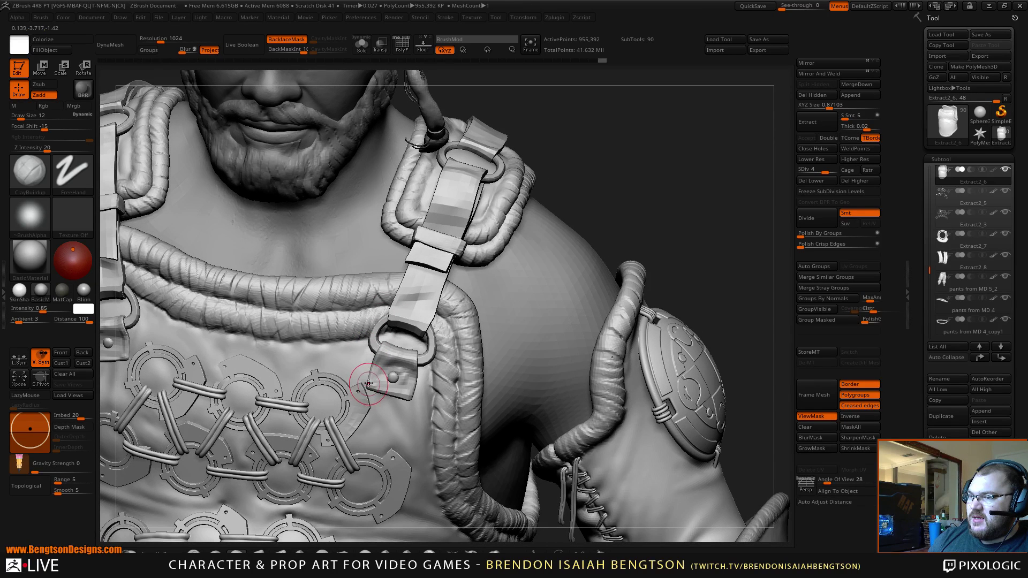
mouse_move(364, 353)
mouse_down()
mouse_move(346, 344)
mouse_move(358, 382)
mouse_up()
key(ctrl)
key(ctrl+z)
key(ctrl+z)
key(ctrl+z)
key(ctrl+z)
Step: Sculpt folds on the vest between the leather tab and the chest rings with ClayBuildup at draw size 12 and smooth them
drag(325, 378, 328, 372)
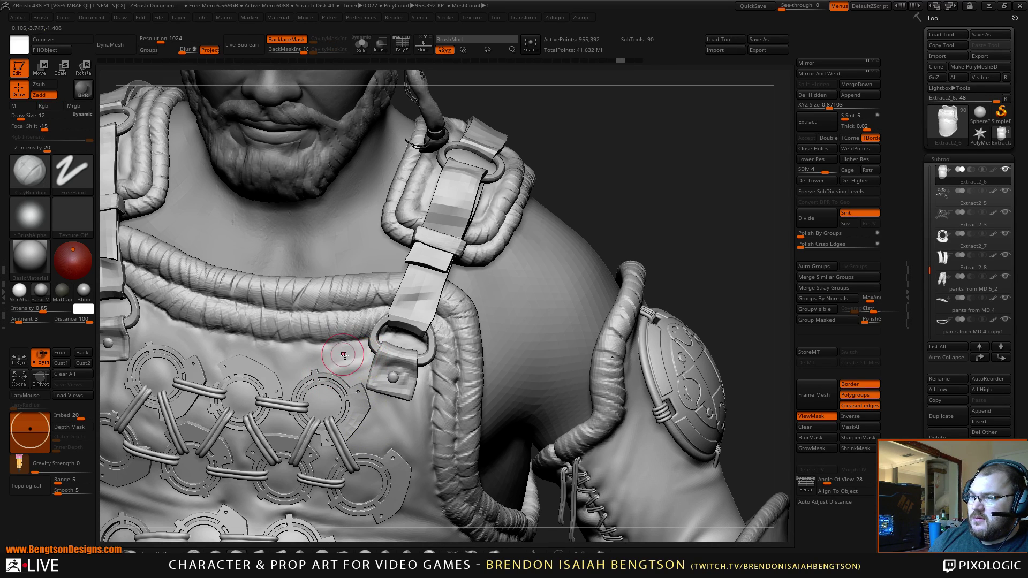
drag(334, 368, 321, 371)
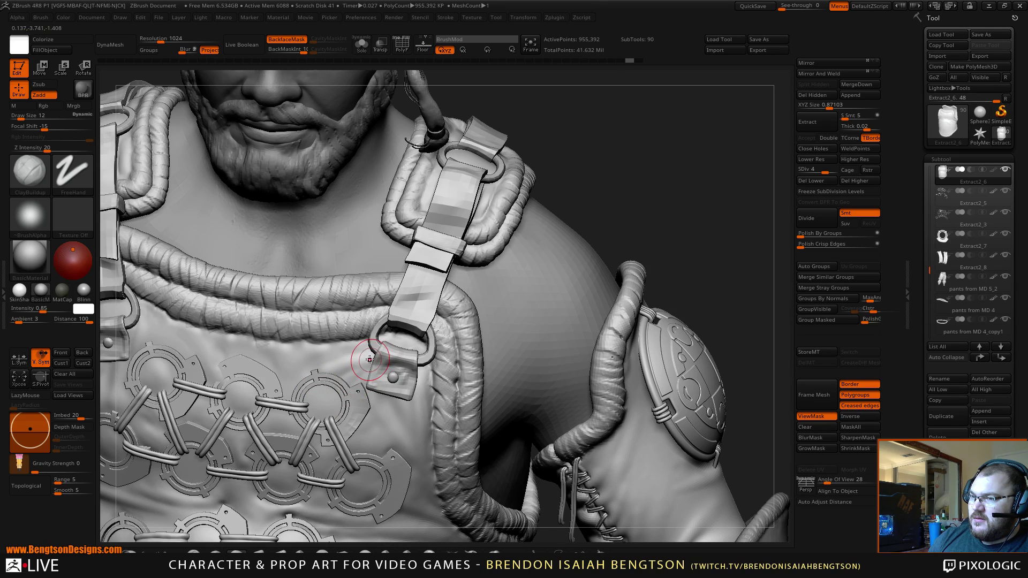
key(shift)
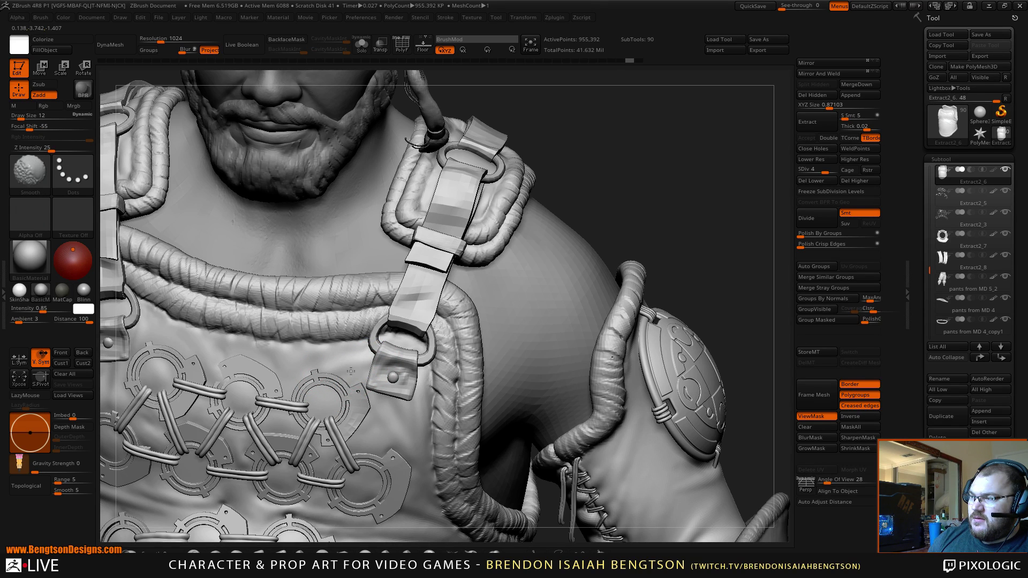
shift+drag(351, 371, 354, 365)
mouse_move(693, 198)
alt+mouse_down()
mouse_move(698, 207)
mouse_move(684, 152)
mouse_move(633, 232)
mouse_move(619, 230)
alt+mouse_up()
mouse_move(599, 279)
mouse_down()
mouse_move(621, 356)
mouse_move(615, 465)
mouse_up()
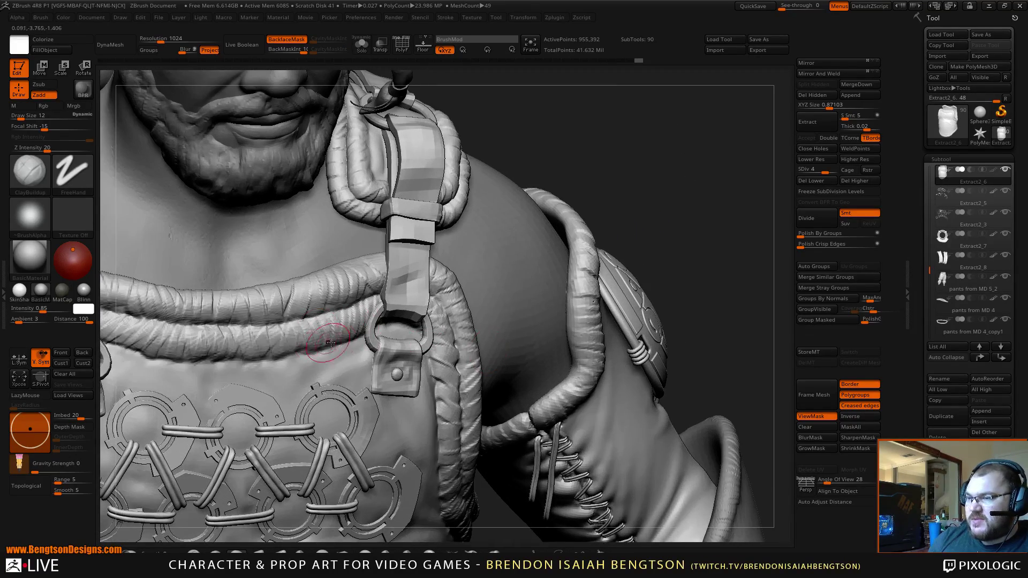
right_drag(373, 378, 351, 400)
mouse_move(350, 398)
mouse_down()
mouse_move(386, 406)
mouse_move(418, 388)
mouse_move(435, 443)
mouse_up()
mouse_move(622, 172)
mouse_down()
mouse_move(620, 163)
mouse_move(610, 191)
mouse_move(569, 187)
mouse_move(591, 224)
mouse_move(578, 202)
mouse_up()
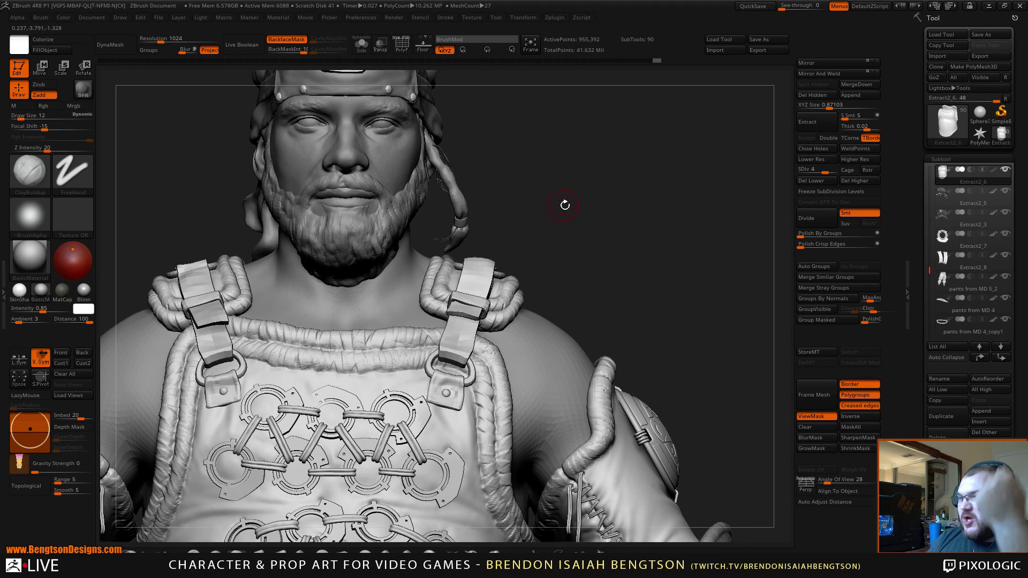
Step: Select the shoulder straps and divide their mesh once to subdivision level 2 with smoothing on
alt+right_drag(255, 378, 315, 313)
right_drag(662, 189, 665, 154)
alt+click(511, 228)
ctrl+right_drag(704, 216, 661, 271)
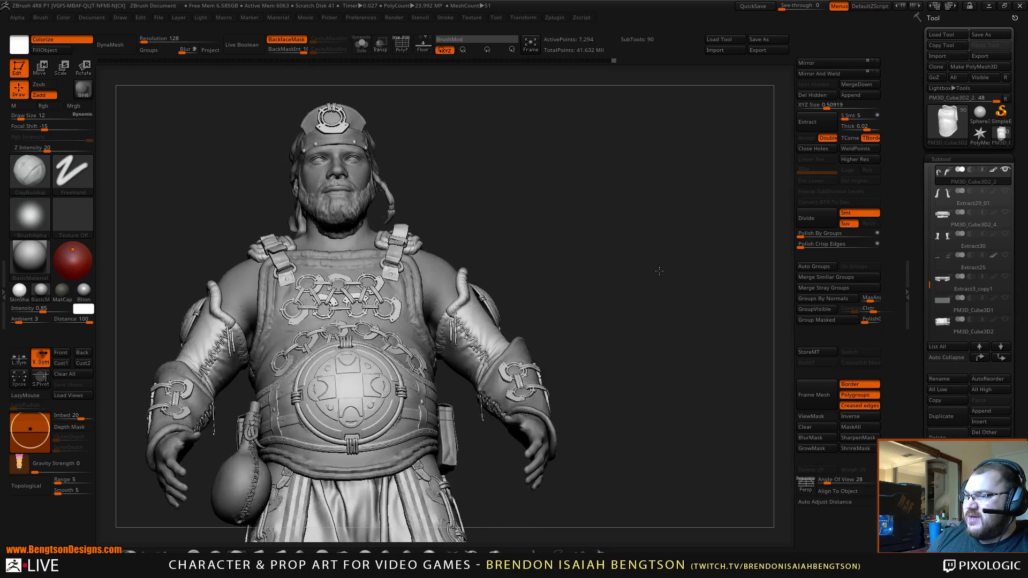
right_drag(646, 312, 580, 254)
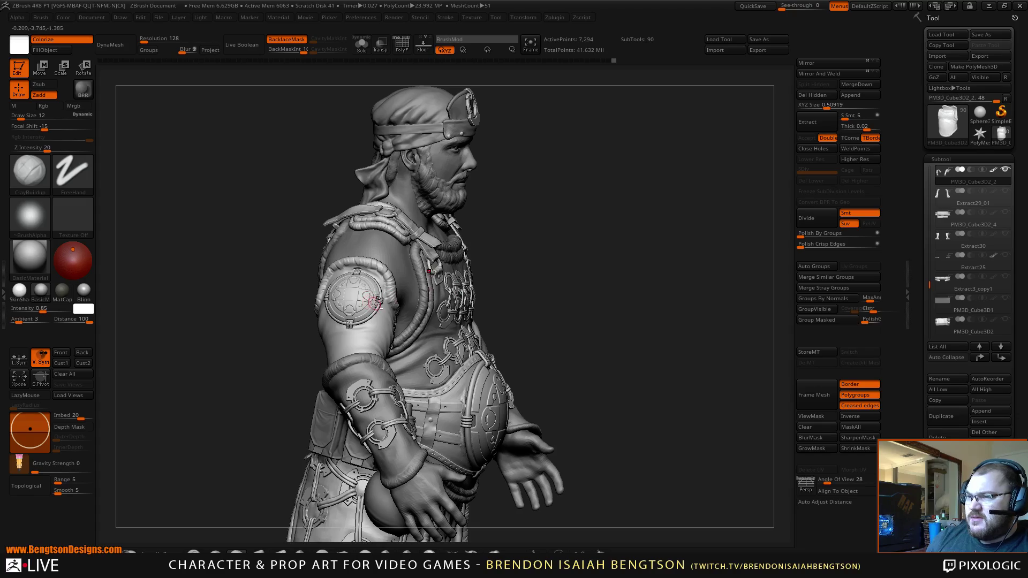
right_drag(633, 291, 670, 391)
alt+right_drag(665, 188, 669, 346)
right_drag(664, 252, 634, 204)
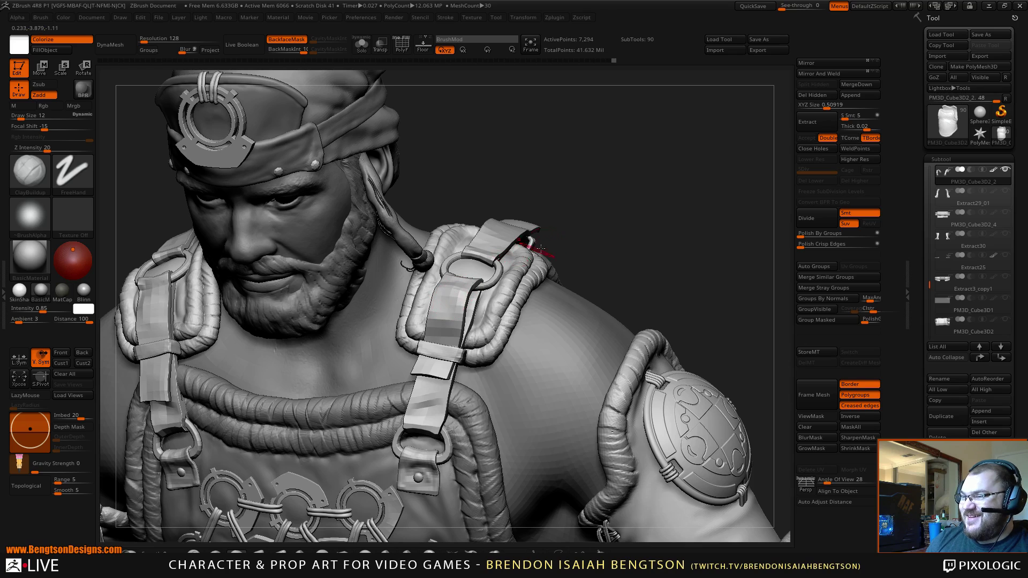
click(811, 221)
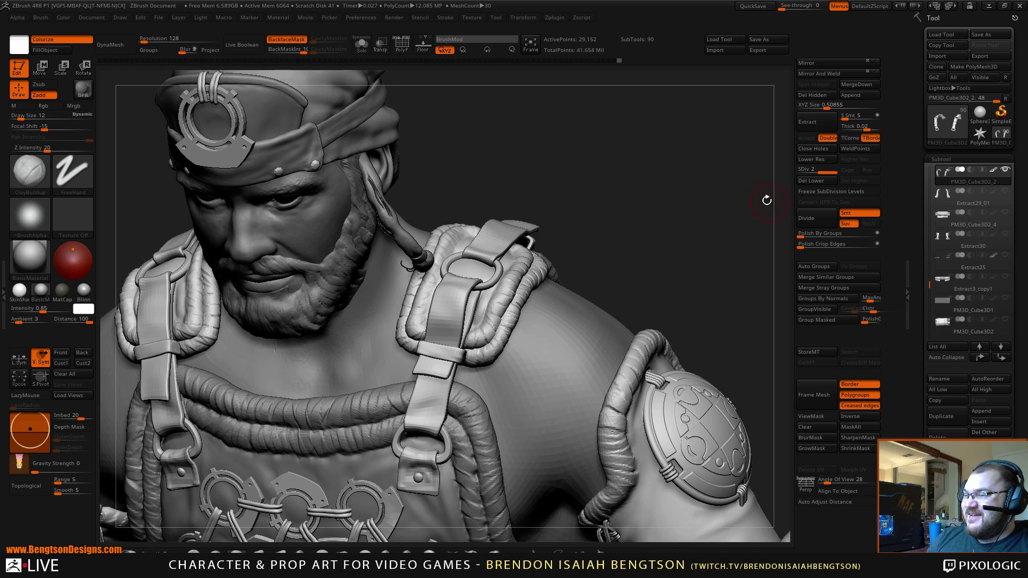
Step: Adjust the strap's end and looped section around the keeper band with the Move Topological brush at draw size 21
mouse_move(679, 230)
mouse_down()
mouse_move(700, 238)
mouse_move(697, 260)
mouse_up()
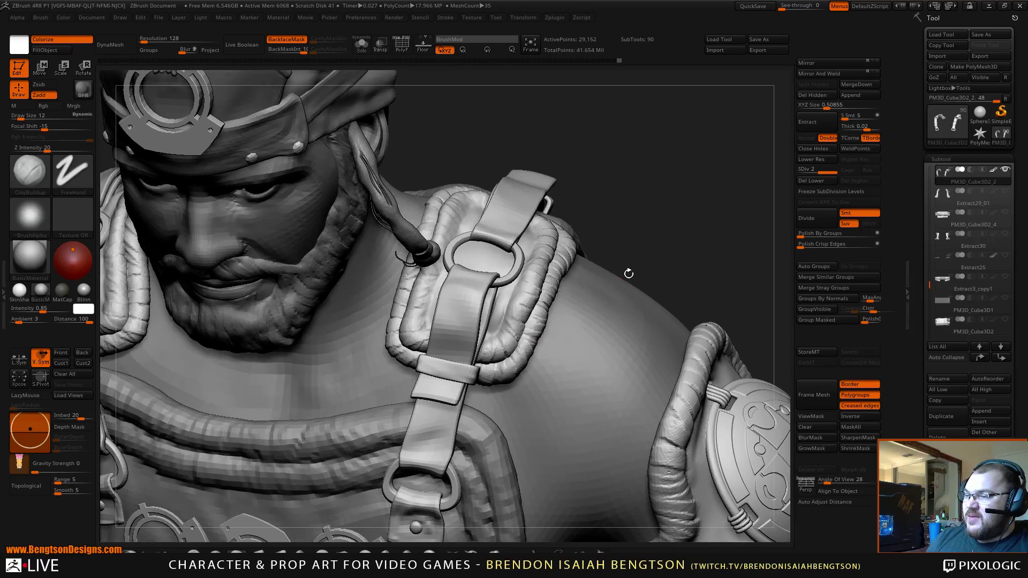
key(b)
key(m)
key(t)
key(space)
drag(448, 395, 454, 395)
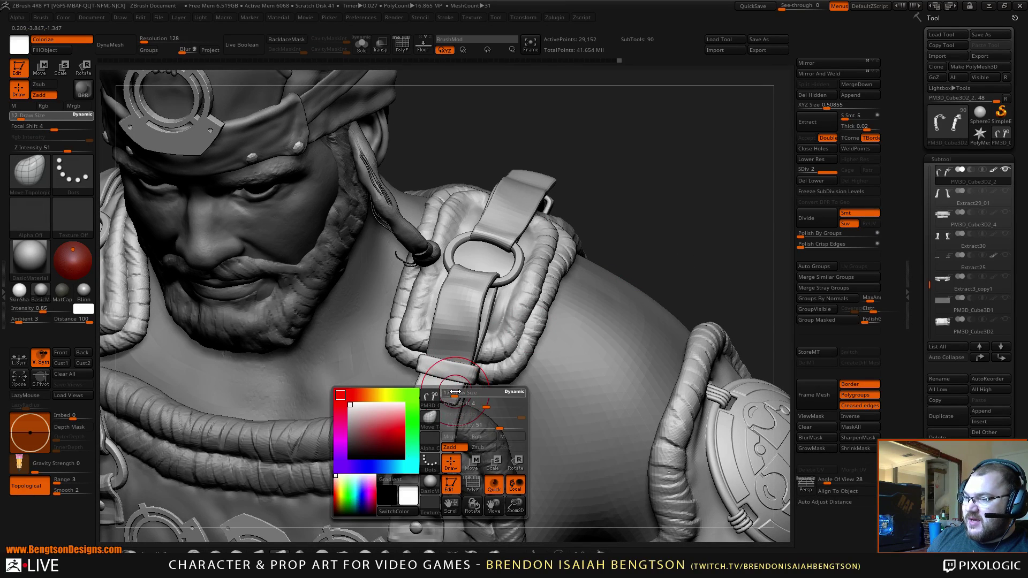
drag(613, 199, 600, 214)
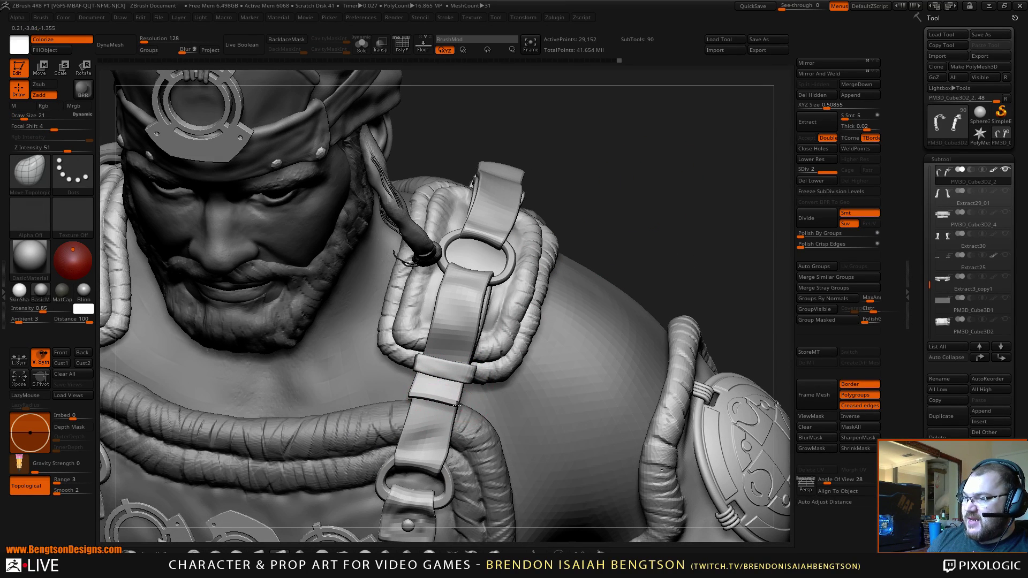
mouse_move(453, 406)
mouse_down()
mouse_move(412, 398)
mouse_move(432, 401)
mouse_up()
drag(474, 310, 477, 311)
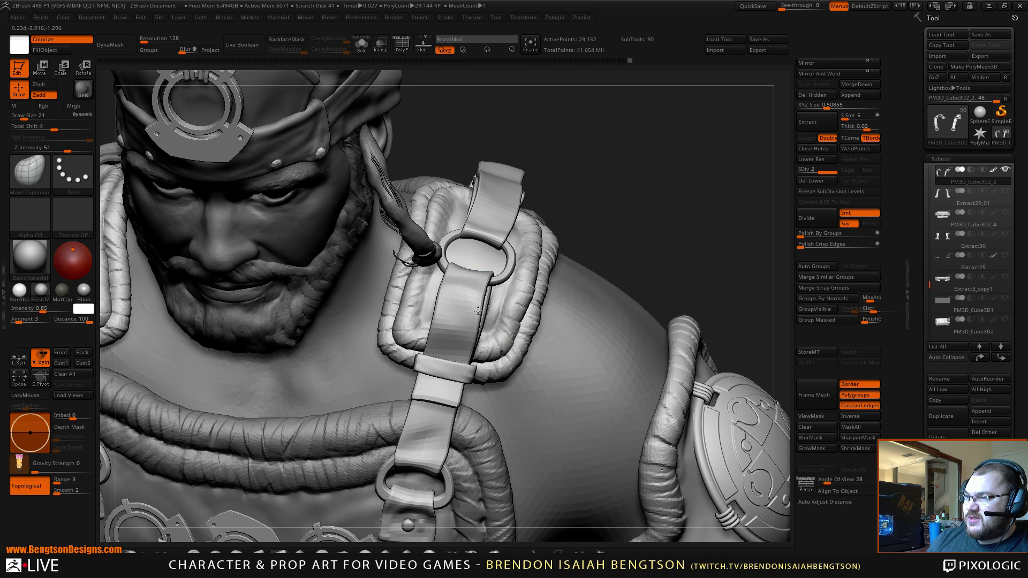
Step: Reshape the looped strap's side profile near the keeper band with the Move Topological brush
drag(622, 205, 482, 292)
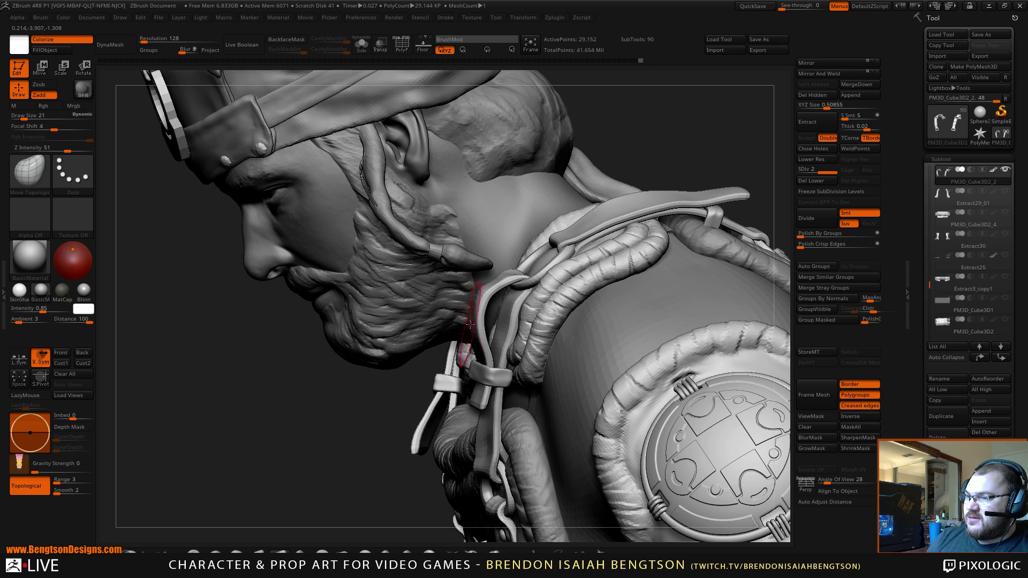
drag(477, 367, 488, 385)
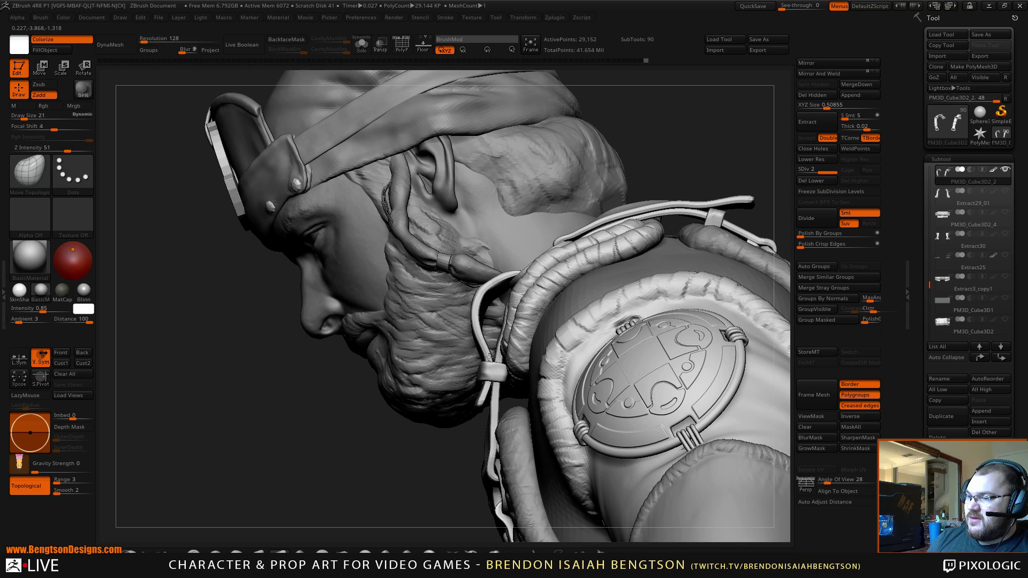
drag(472, 344, 568, 358)
mouse_move(568, 359)
right_down()
mouse_move(586, 326)
mouse_move(511, 344)
mouse_move(491, 338)
right_up()
mouse_move(491, 338)
mouse_down()
mouse_move(516, 344)
mouse_move(526, 286)
mouse_move(499, 349)
mouse_up()
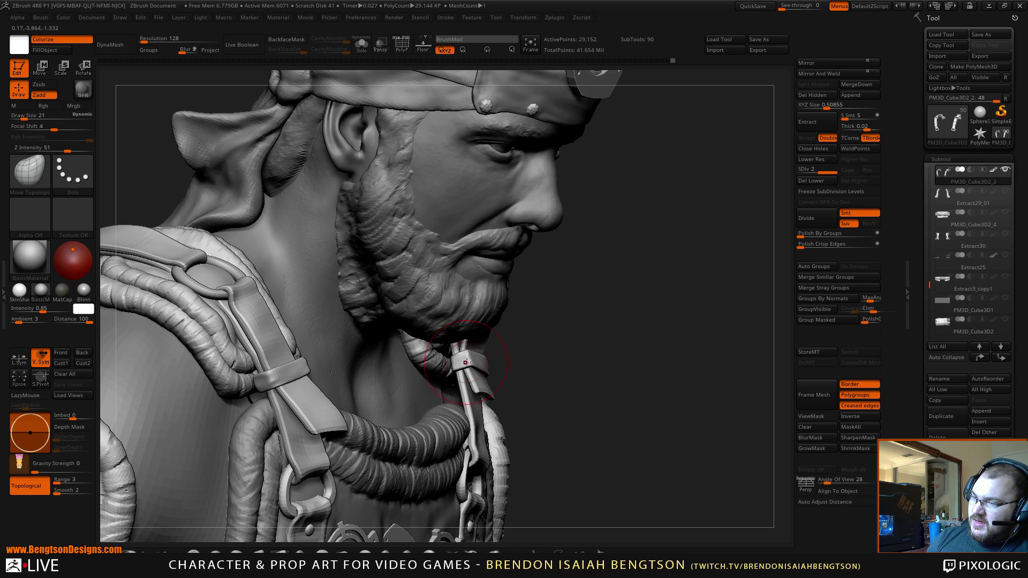
Step: Reposition the strap's loose end and keeper band with the Move Topological brush, reducing the draw size to 15
drag(537, 344, 297, 355)
drag(460, 377, 481, 420)
key(s)
mouse_move(475, 360)
mouse_down()
mouse_move(463, 359)
mouse_move(502, 342)
mouse_move(493, 292)
mouse_move(494, 300)
mouse_up()
scroll(491, 299, down, 1)
mouse_move(545, 273)
mouse_down()
mouse_move(539, 251)
mouse_move(440, 334)
mouse_up()
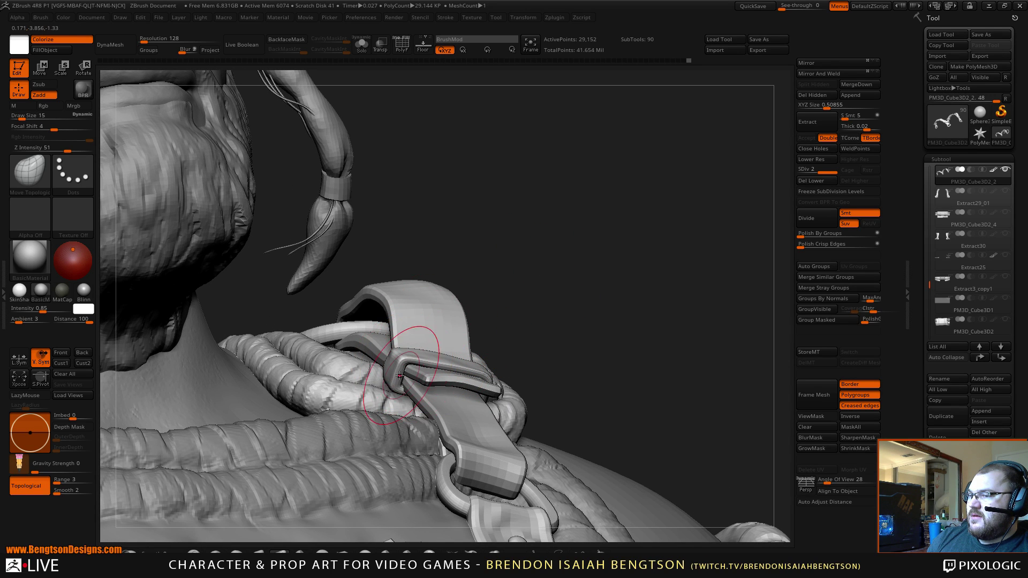
Step: Fit the side of the keeper band around the strap with the Move Topological brush at draw sizes 14 and 8
drag(609, 257, 470, 378)
mouse_move(467, 380)
right_down()
mouse_move(461, 370)
mouse_move(449, 397)
right_up()
key(space)
drag(442, 347, 451, 351)
drag(444, 393, 443, 397)
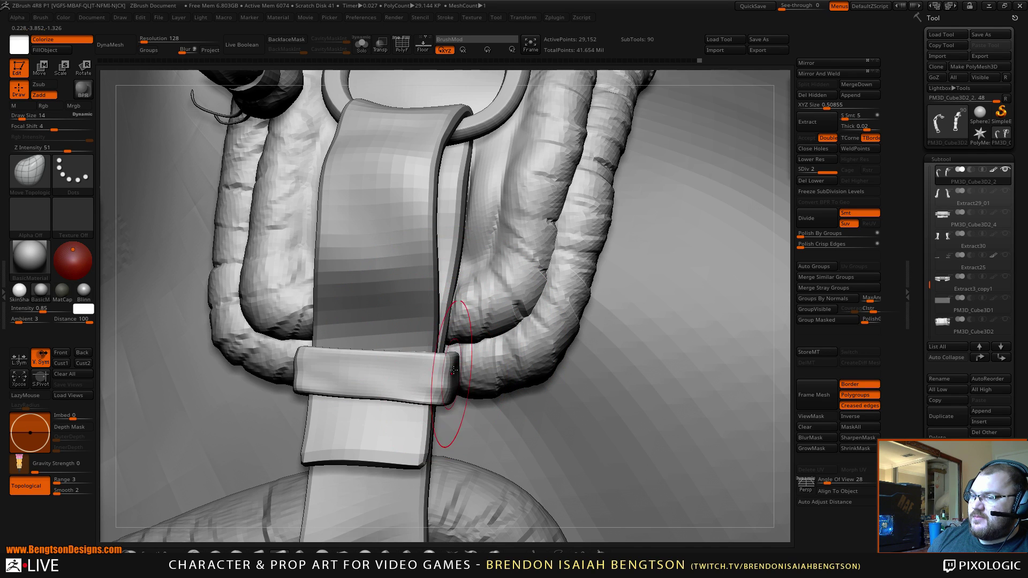
right_drag(423, 302, 398, 332)
key(space)
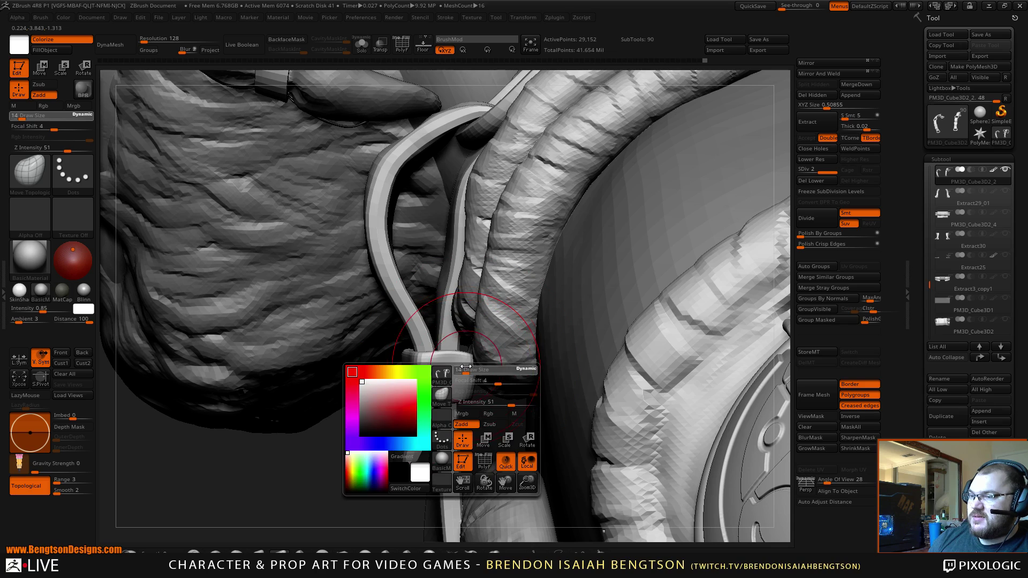
click(463, 369)
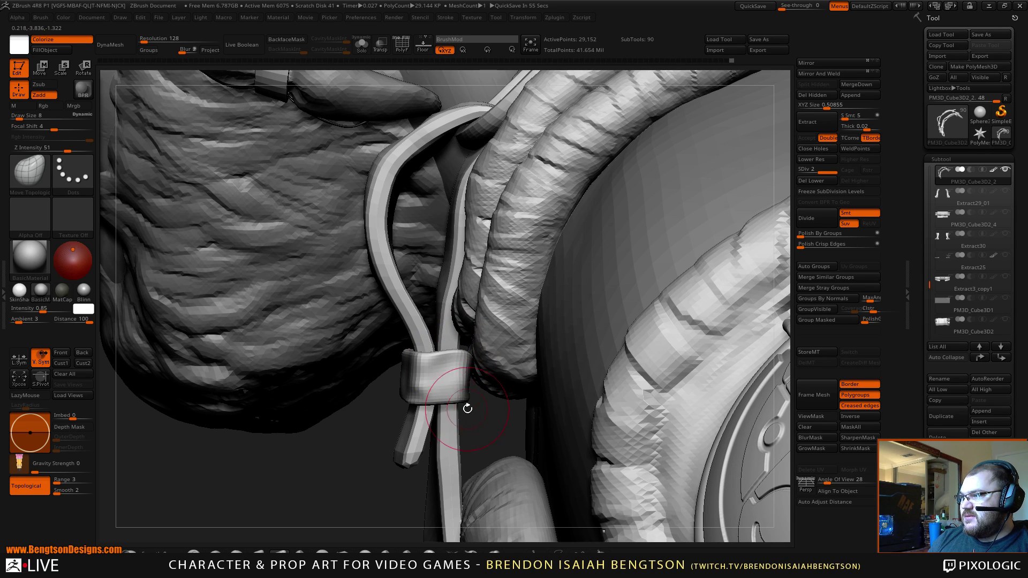
Step: Undo a move stroke on the strap's edge and sculpt wear along that edge with ClayBuildup at draw size 8
mouse_move(475, 410)
alt+mouse_down()
mouse_move(502, 207)
mouse_move(628, 204)
mouse_move(617, 188)
mouse_move(611, 290)
alt+mouse_up()
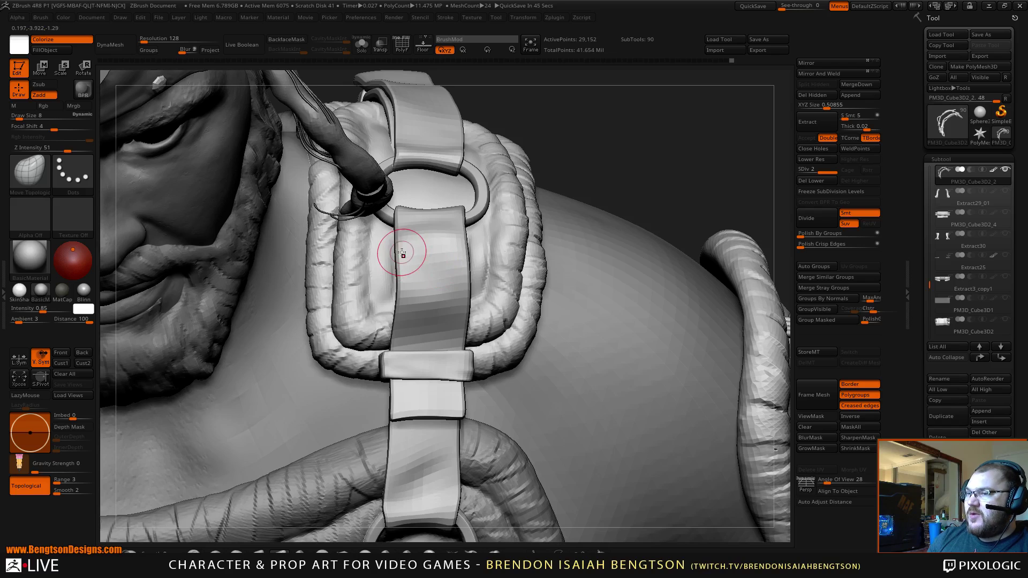
drag(400, 226, 404, 239)
key(ctrl+z)
key(b)
key(c)
key(b)
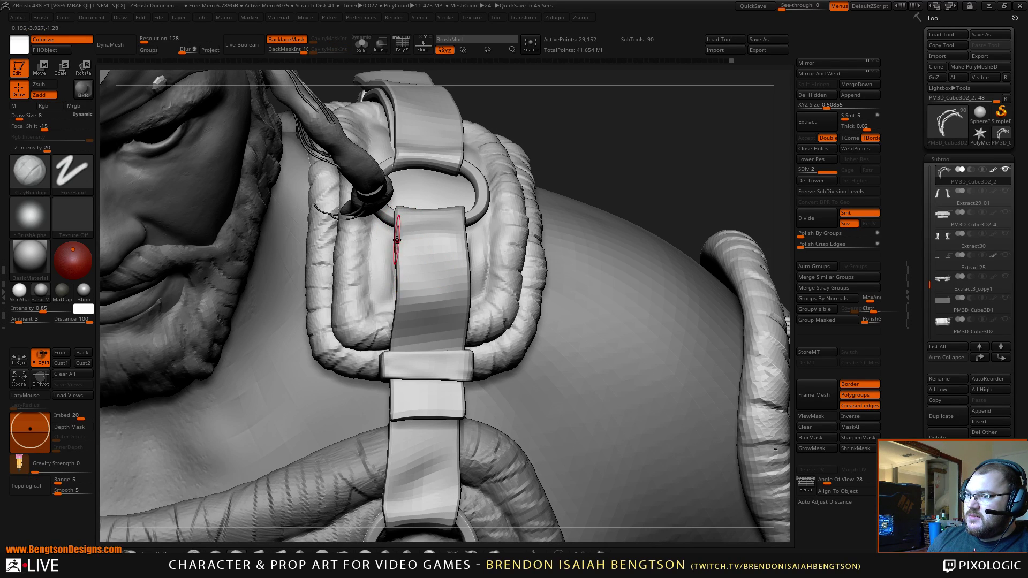
drag(401, 223, 400, 227)
drag(406, 265, 405, 282)
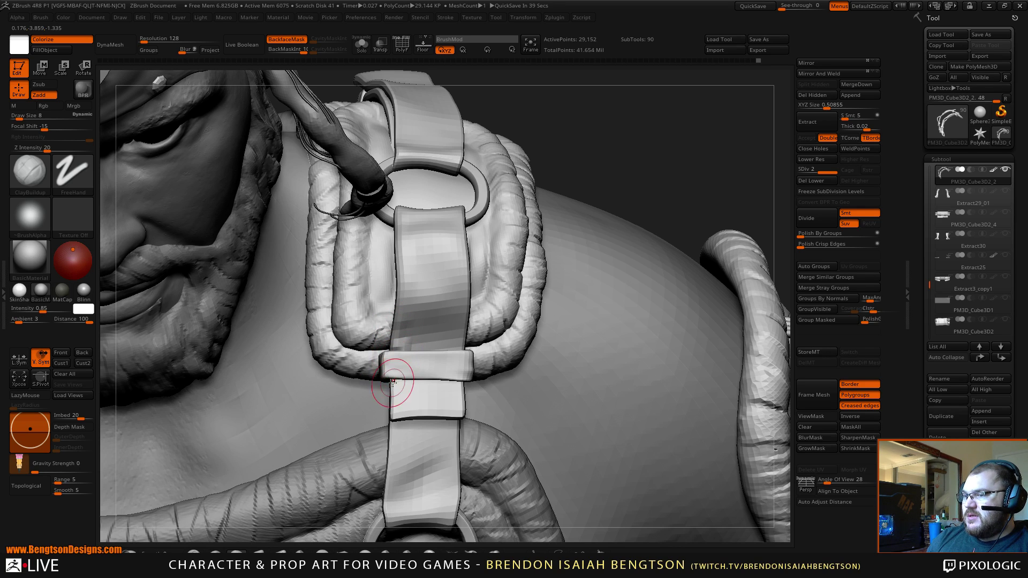
Step: Sculpt the strap's loop below the metal ring with ClayBuildup and smooth the inner strap behind it
mouse_move(611, 131)
mouse_down()
mouse_move(616, 174)
mouse_move(582, 182)
mouse_move(424, 310)
mouse_move(438, 405)
mouse_move(425, 346)
mouse_move(413, 353)
mouse_up()
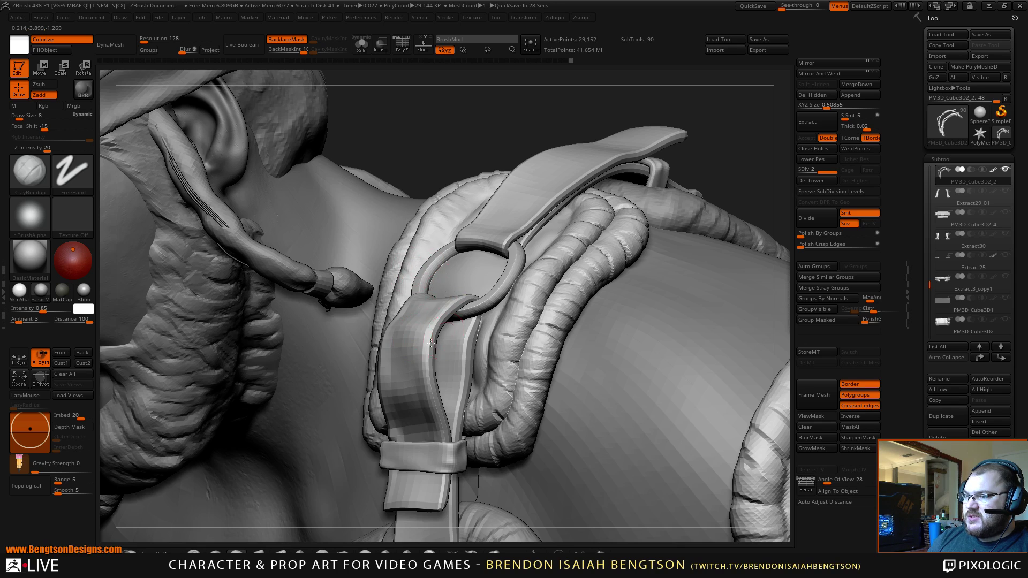
drag(471, 133, 431, 348)
right_drag(431, 348, 441, 346)
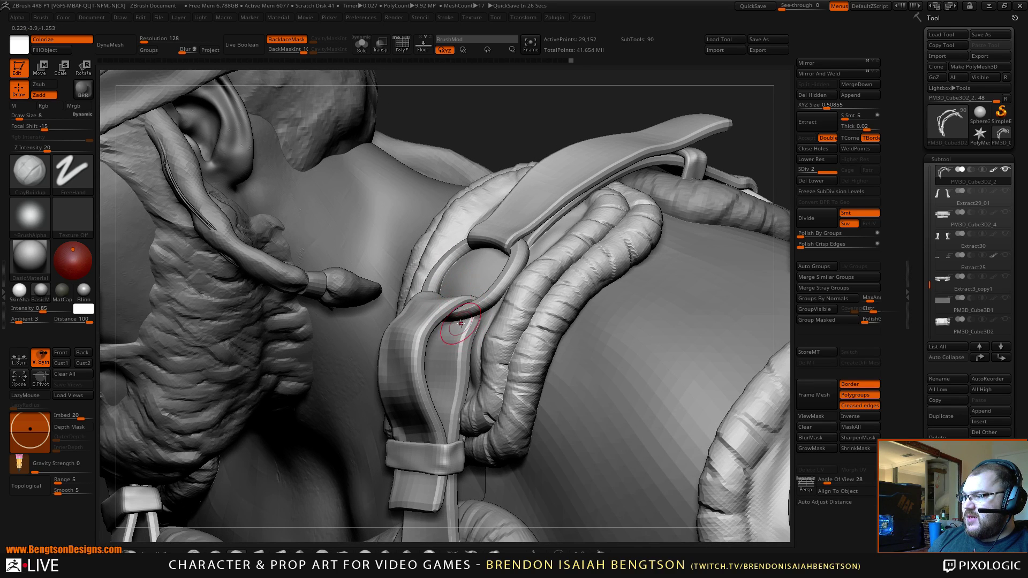
key(shift)
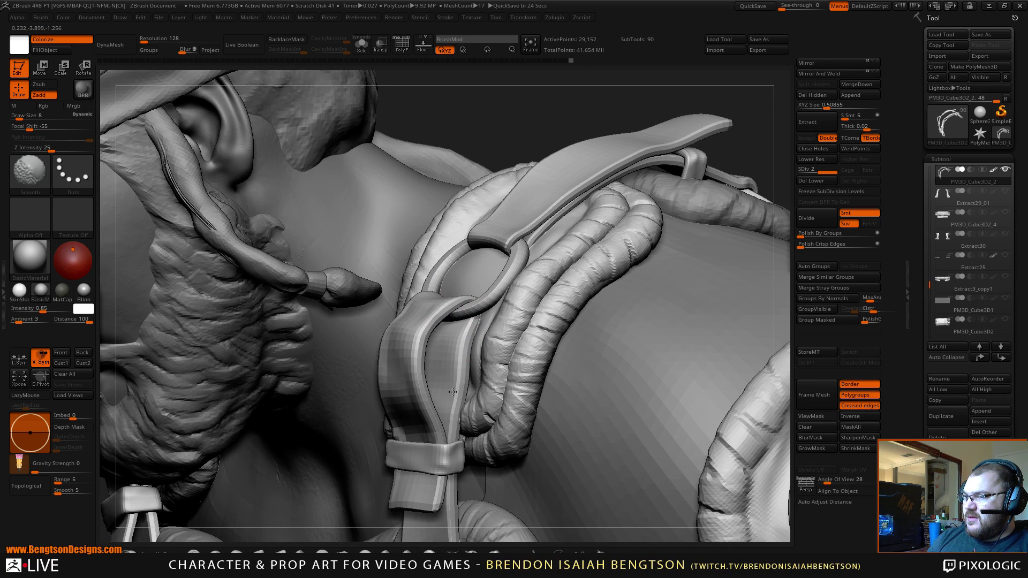
shift+drag(452, 387, 452, 356)
mouse_move(451, 341)
right_down()
mouse_move(511, 319)
mouse_move(461, 305)
mouse_move(550, 210)
right_up()
key(shift)
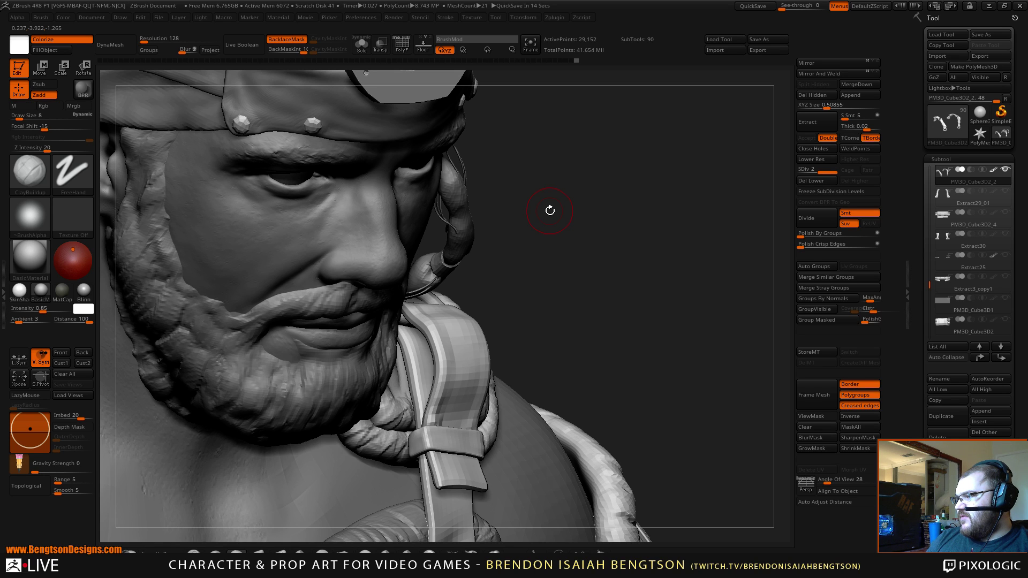
Step: Isolate the shoulder straps and refine the inner strap behind the loop with ClayBuildup at draw size 9
right_drag(538, 304, 553, 239)
key(alt+shift+s)
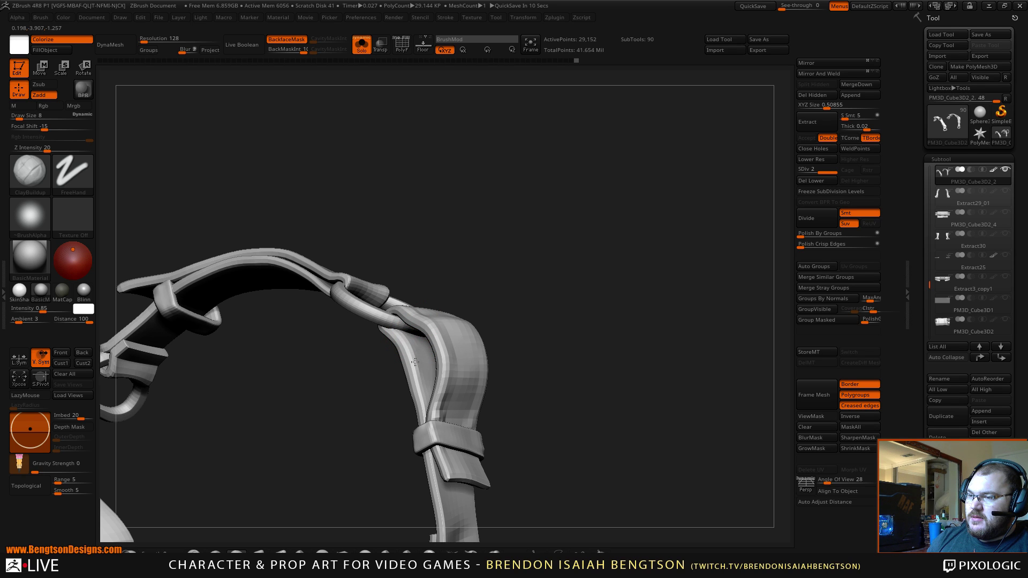
right_drag(521, 255, 444, 344)
key(space)
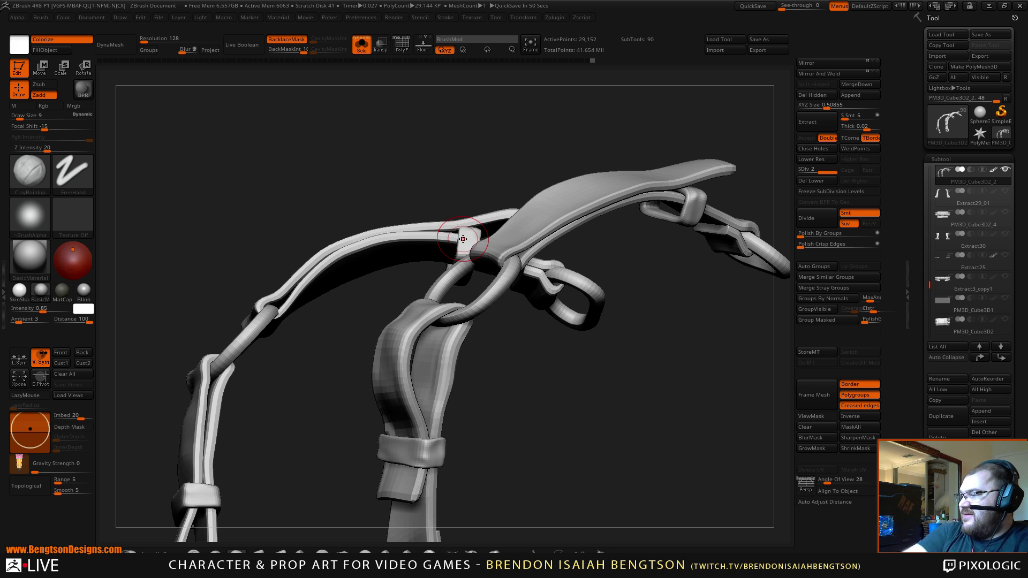
drag(518, 342, 512, 389)
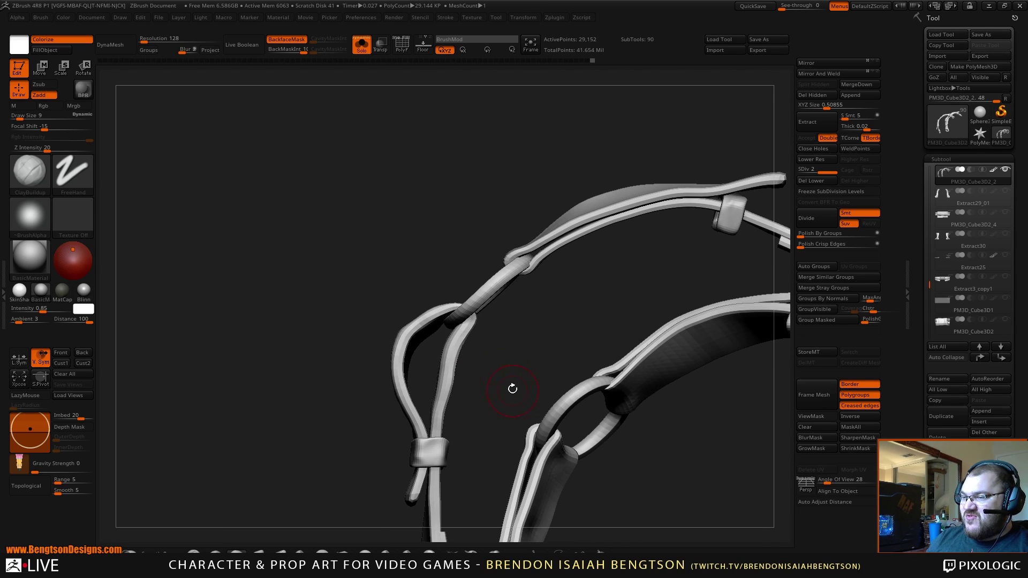
Step: Adjust the curve of the inner strap between the ring and the keeper band with the Move Topological brush
key(b)
key(m)
key(t)
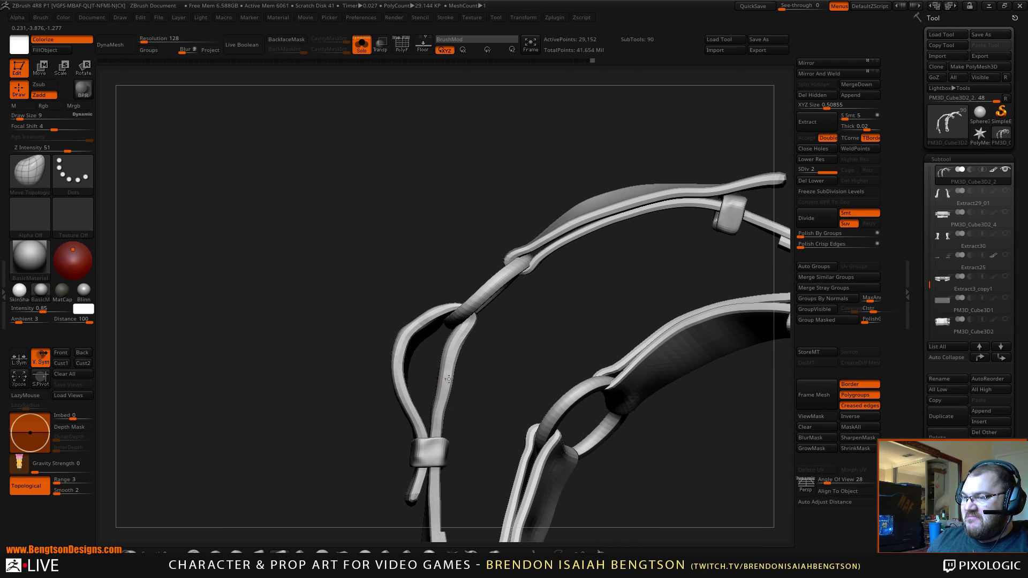
drag(476, 355, 601, 328)
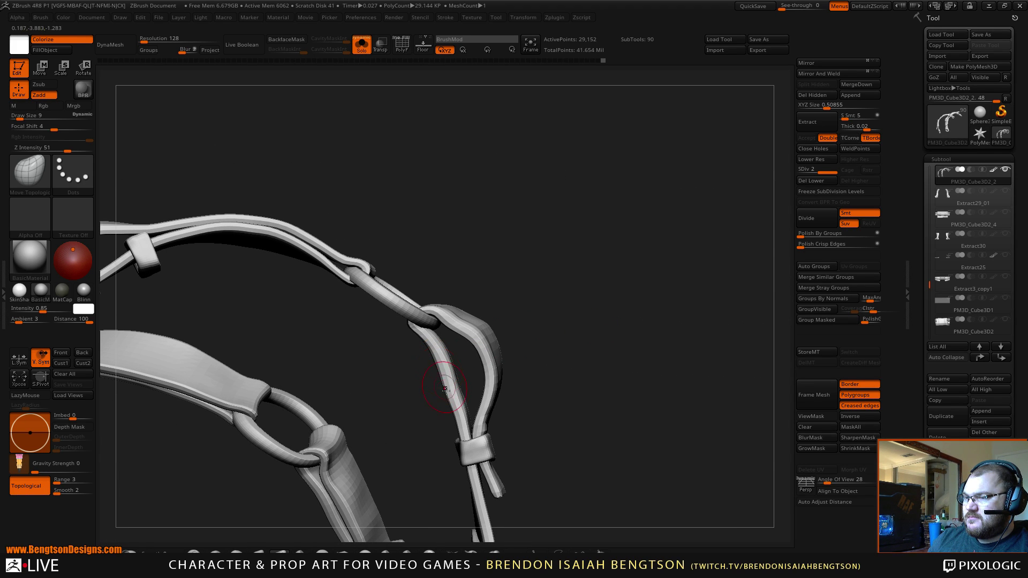
Step: Refine the inner strap's shape with the Move Topological brush at draw size 7
key(space)
drag(451, 367, 449, 368)
drag(558, 298, 500, 305)
right_drag(504, 362, 565, 383)
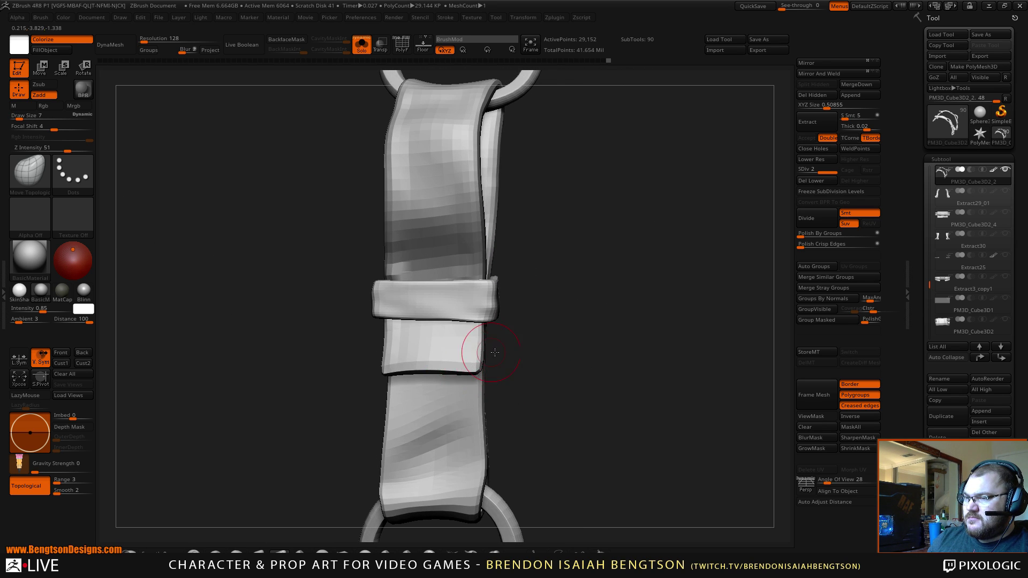
Step: Reshape the strap's loose end below the keeper band with the ClayBuildup and Move Topological brushes
right_drag(565, 344, 524, 331)
key(b)
key(c)
key(b)
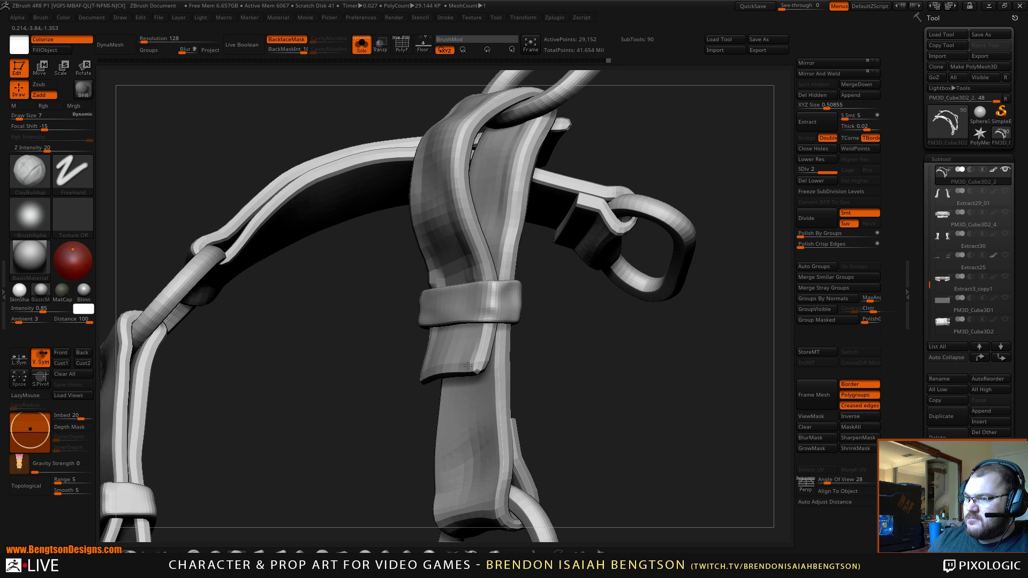
right_drag(614, 362, 530, 364)
key(b)
key(m)
key(t)
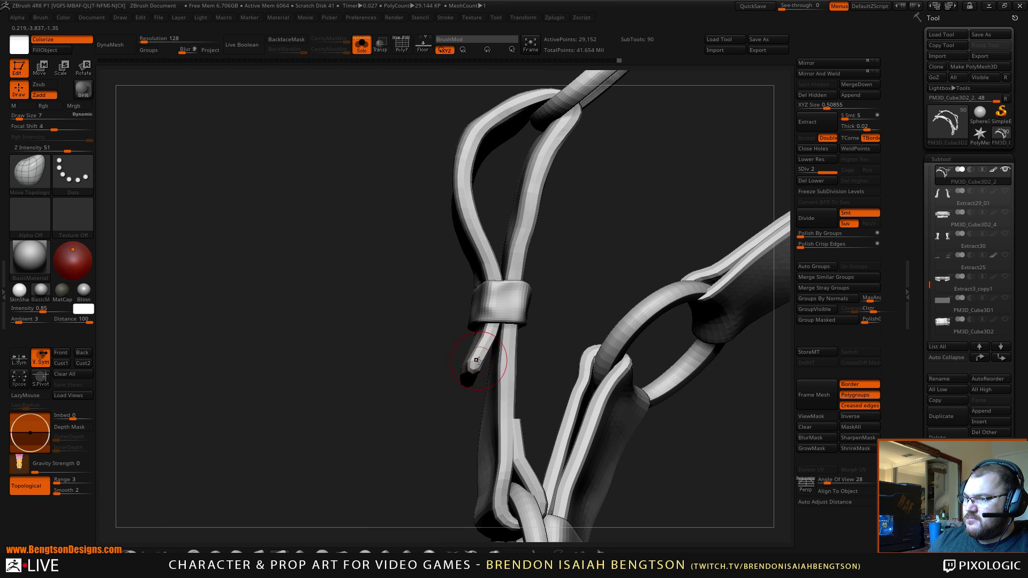
mouse_move(486, 337)
right_down()
mouse_move(507, 310)
mouse_move(497, 353)
right_up()
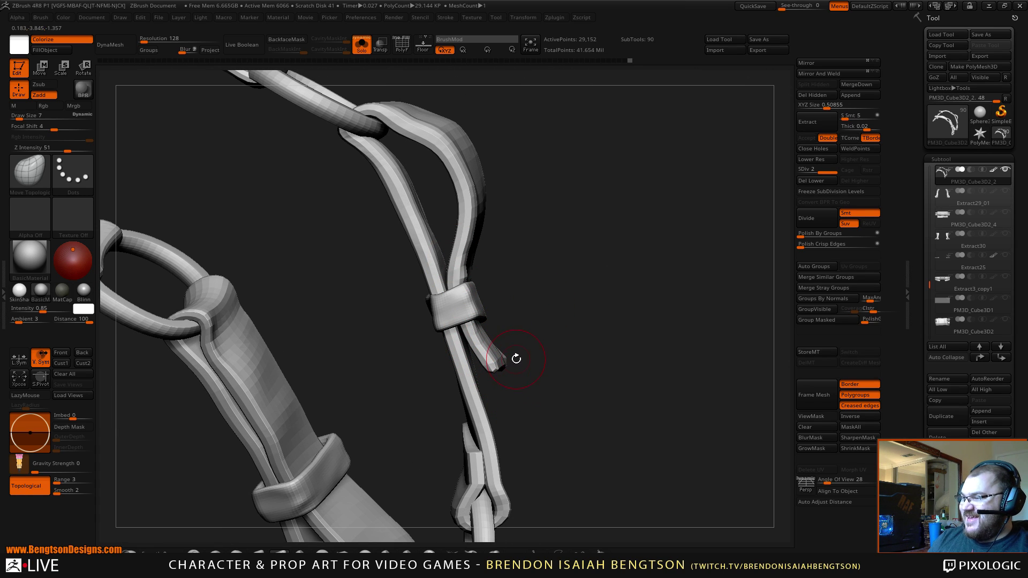
right_drag(585, 320, 471, 300)
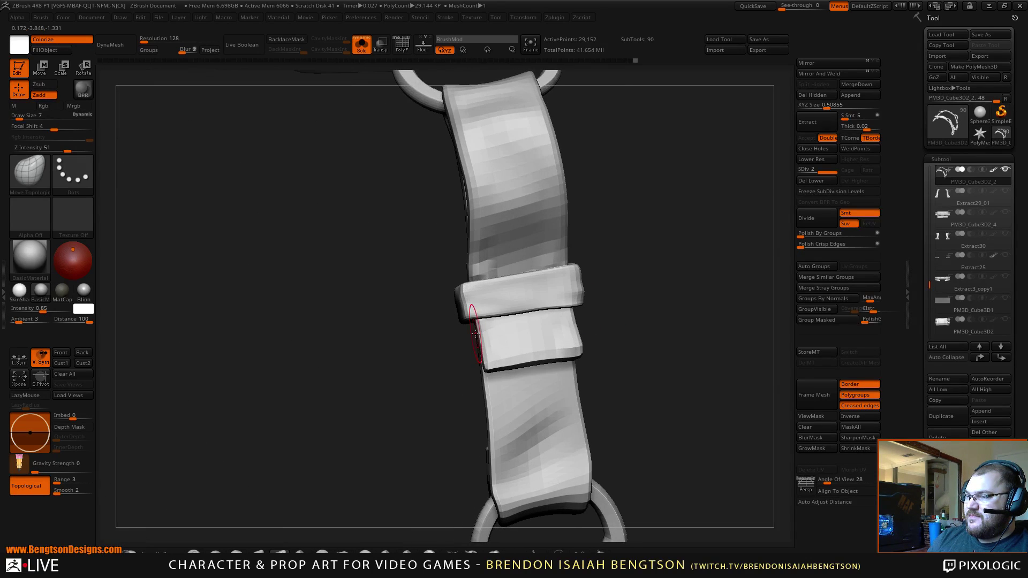
right_drag(660, 294, 459, 346)
Step: Smooth the inner strap between the keeper band and the lower ring
key(shift)
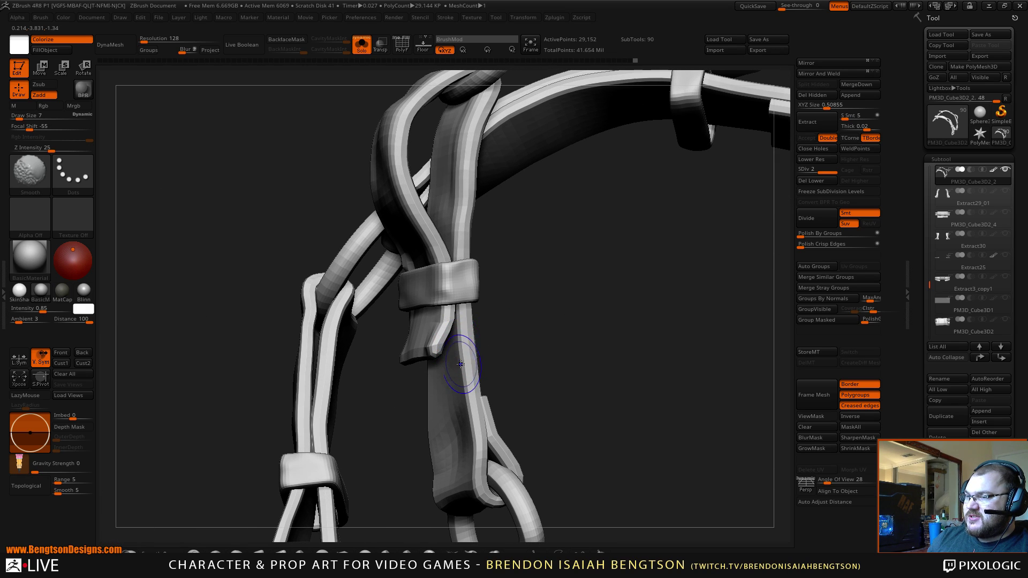
shift+drag(468, 379, 469, 431)
drag(519, 319, 625, 319)
right_drag(626, 319, 489, 355)
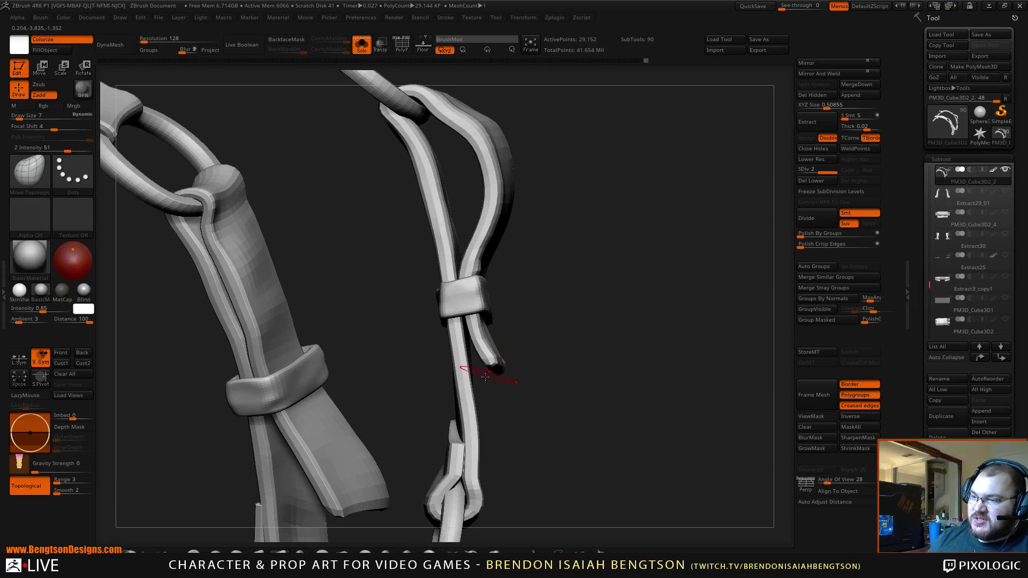
key(shift)
mouse_move(472, 433)
shift+mouse_down()
mouse_move(471, 464)
mouse_move(452, 451)
mouse_move(428, 512)
shift+mouse_up()
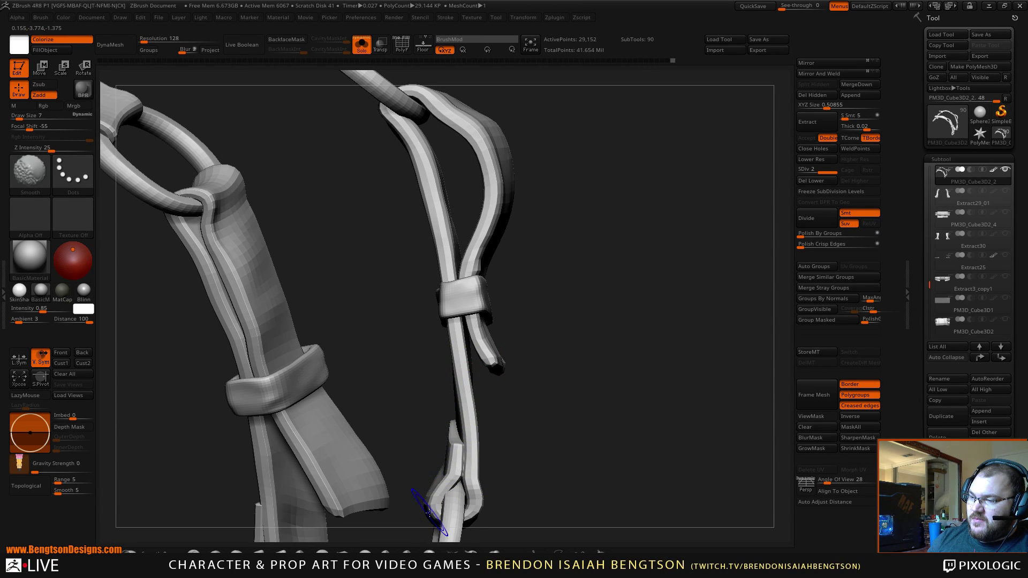
right_drag(428, 508, 544, 383)
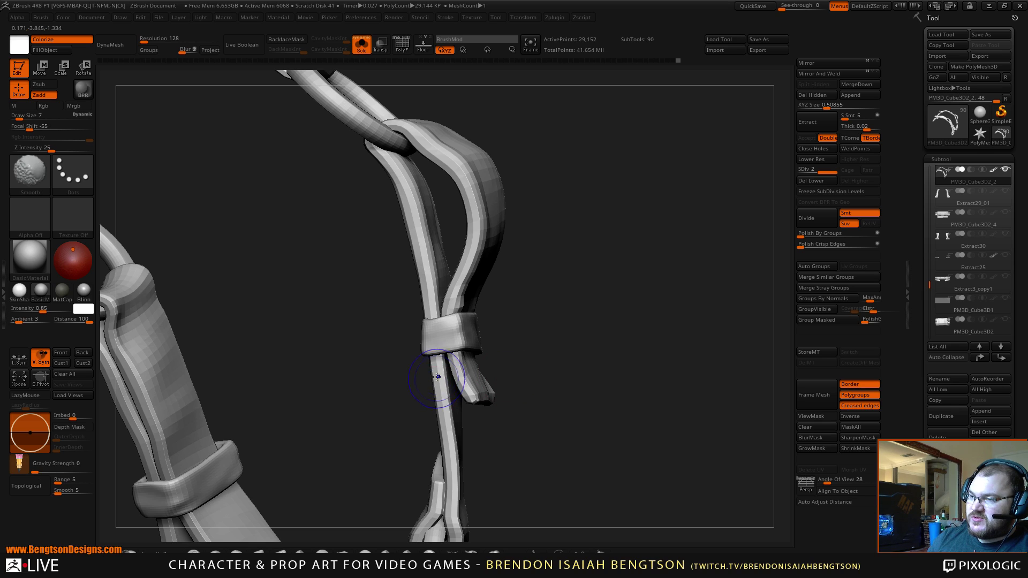
Step: Adjust the strap layers around the keeper band with the Move Topological brush at draw size 23
mouse_move(471, 408)
right_down()
mouse_move(584, 368)
mouse_move(490, 364)
right_up()
key(space)
drag(479, 361, 485, 360)
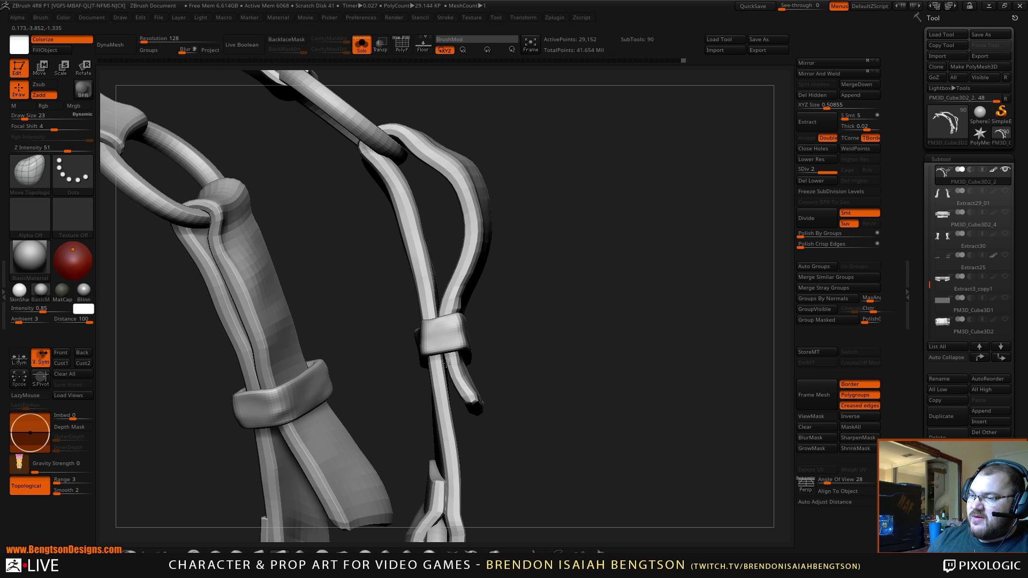
right_drag(447, 363, 448, 322)
drag(449, 303, 453, 301)
drag(444, 374, 446, 373)
Step: Refine the fit of the keeper band around the strap with the Move Topological brush at draw size 11
right_drag(374, 349, 482, 299)
key(space)
drag(439, 324, 433, 323)
mouse_move(528, 301)
right_down()
mouse_move(555, 257)
mouse_move(544, 239)
right_up()
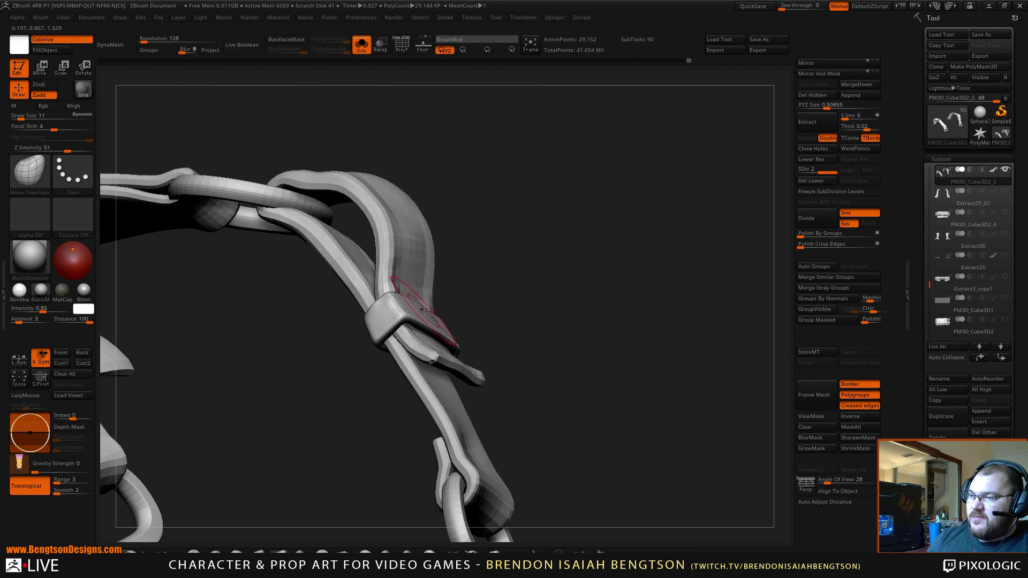
Step: Sculpt the keeper band's side edge with ClayBuildup at draw size 4 and smooth it
key(space)
drag(423, 310, 419, 310)
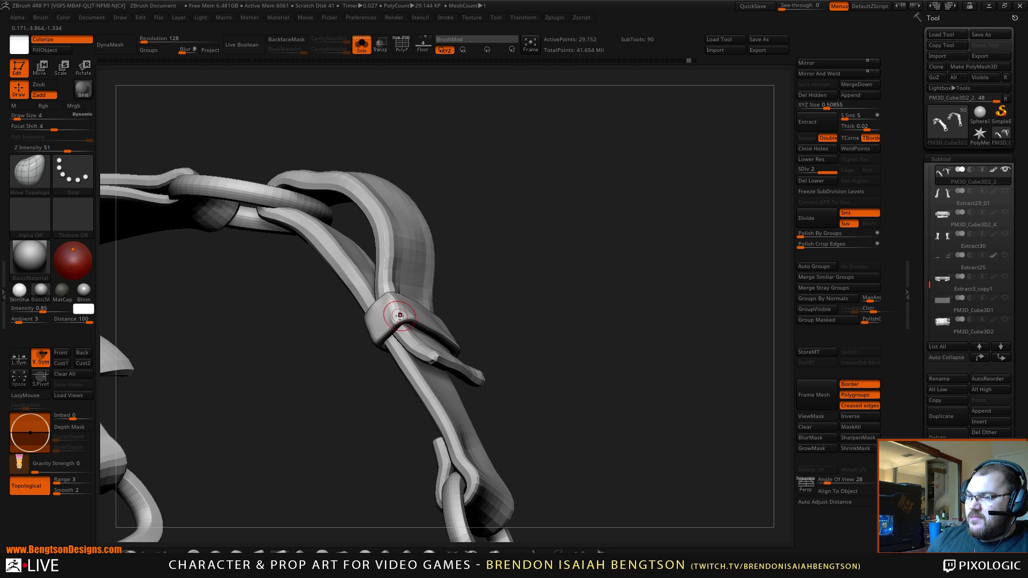
key(b)
key(c)
key(b)
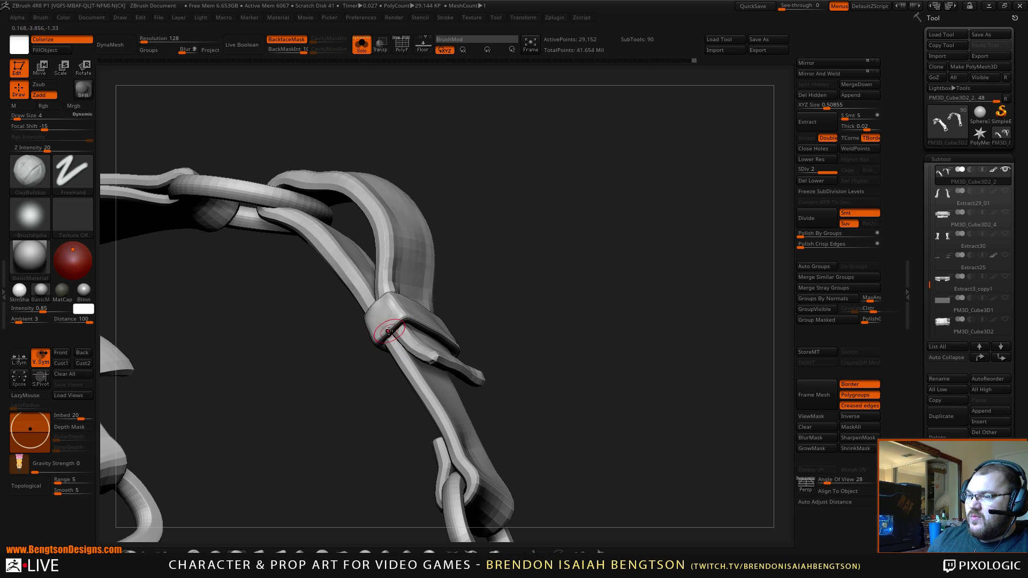
key(shift)
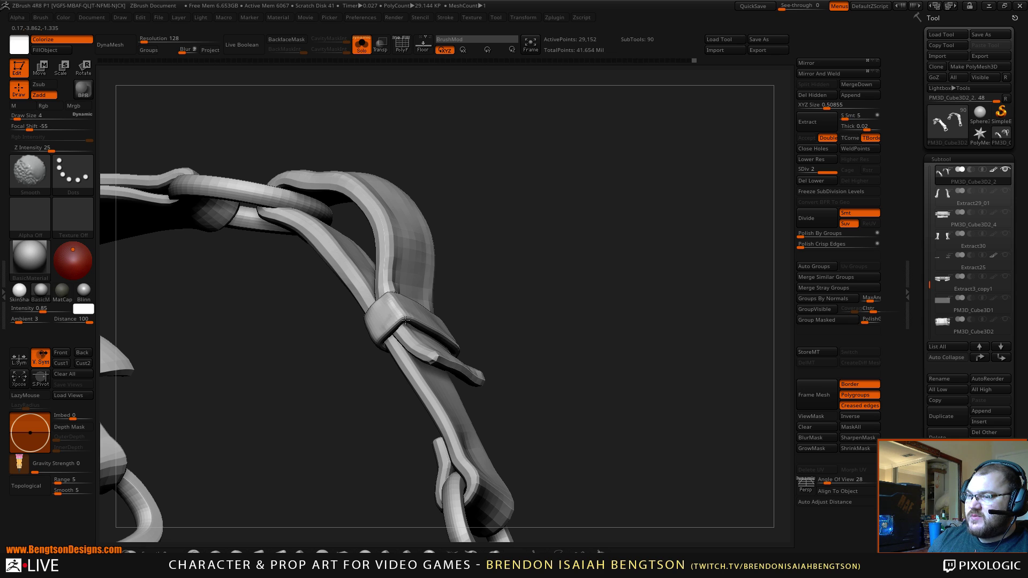
drag(569, 256, 477, 282)
alt+drag(516, 404, 594, 484)
Step: Build up the keeper band's front surface and opposite side edge with ClayBuildup
drag(591, 346, 493, 323)
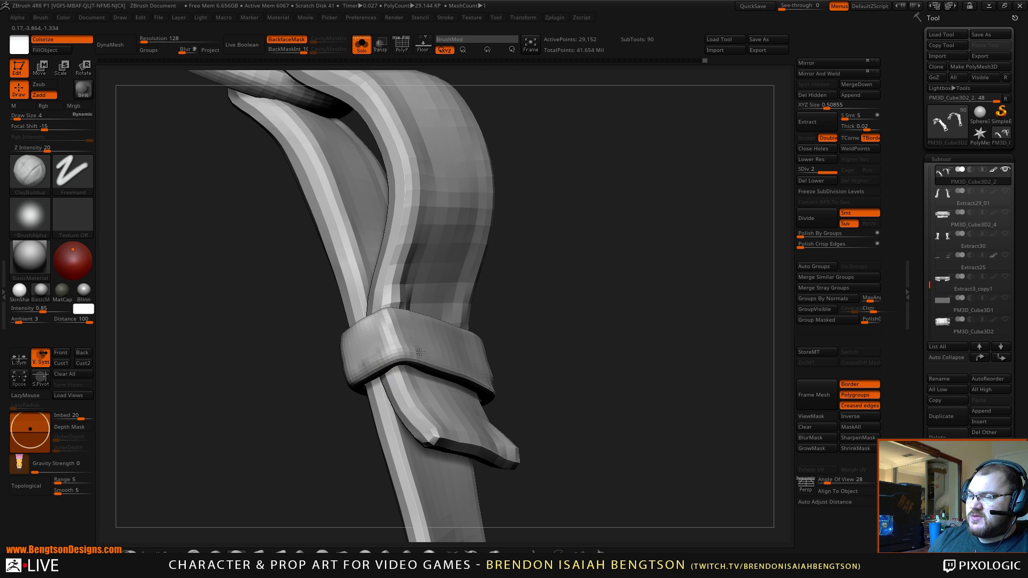
drag(632, 344, 493, 369)
mouse_move(411, 375)
mouse_down()
mouse_move(389, 351)
mouse_move(407, 369)
mouse_up()
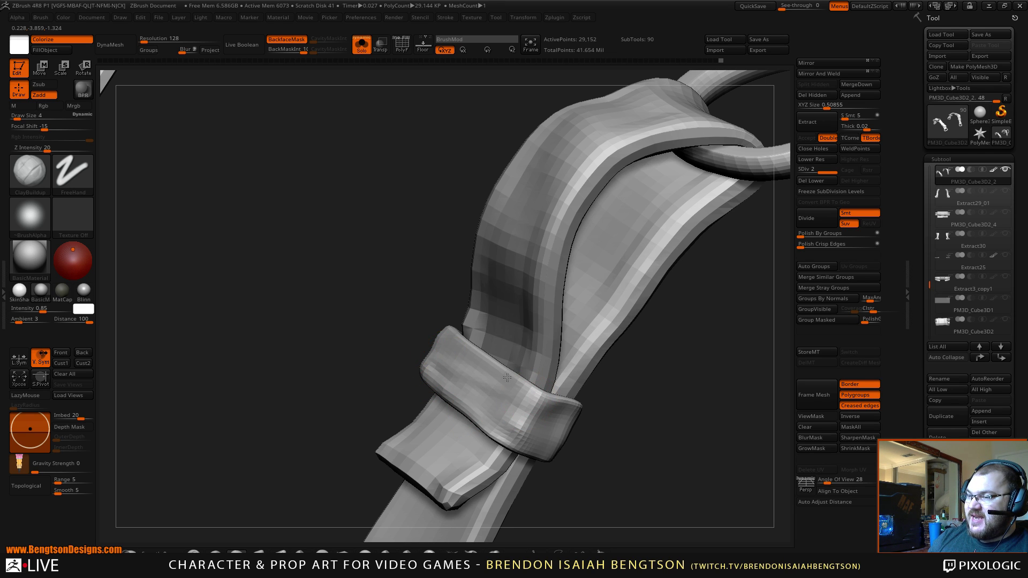
drag(447, 269, 528, 295)
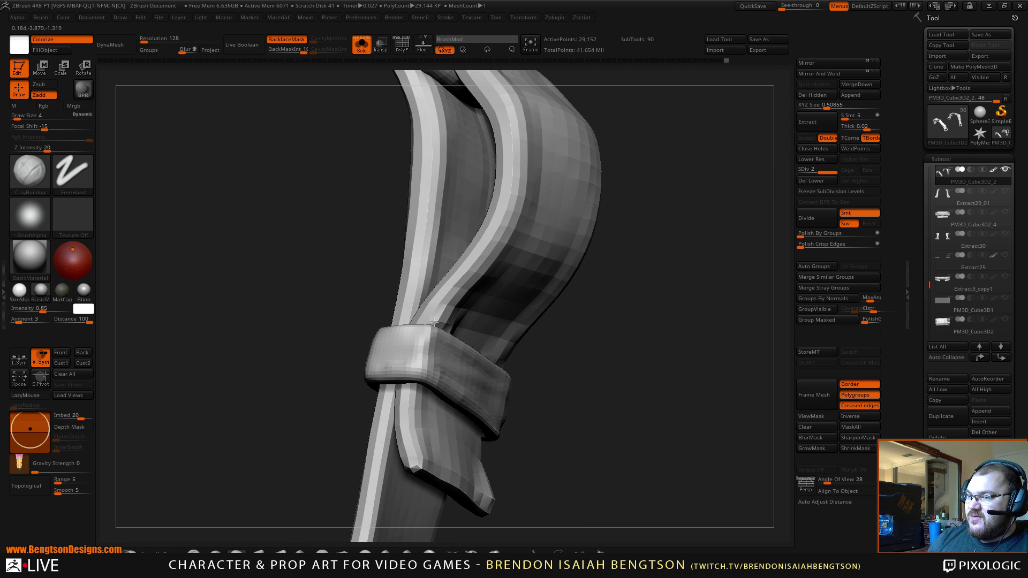
drag(678, 404, 538, 372)
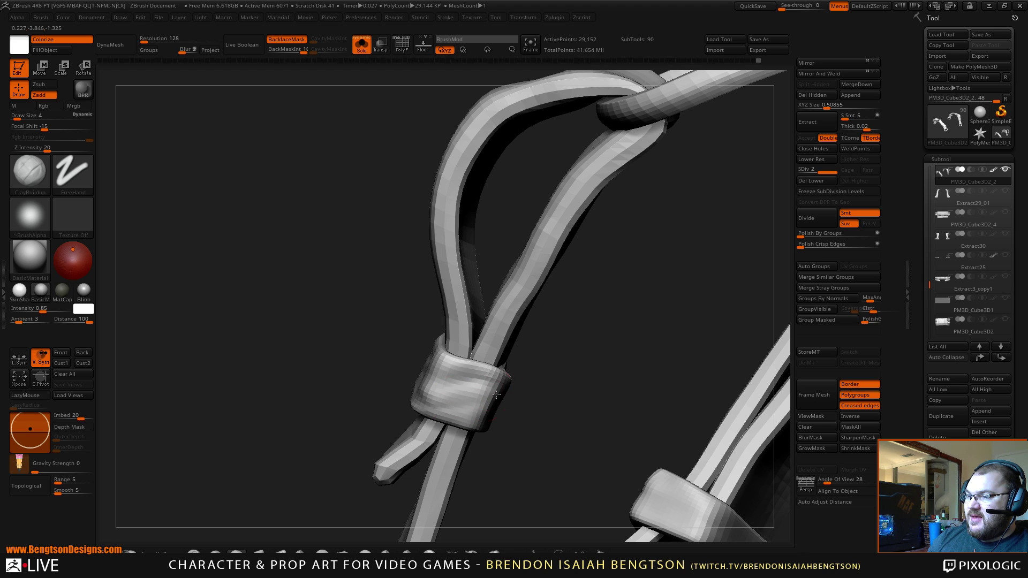
Step: Reshape the keeper band and the strap behind it with the Move Topological brush at draw size 8 and Z intensity 29
mouse_move(500, 390)
right_down()
mouse_move(549, 399)
mouse_move(639, 346)
mouse_move(647, 403)
right_up()
key(b)
key(m)
key(t)
key(space)
drag(533, 446, 531, 441)
right_drag(613, 340, 537, 321)
key(space)
drag(560, 328, 547, 357)
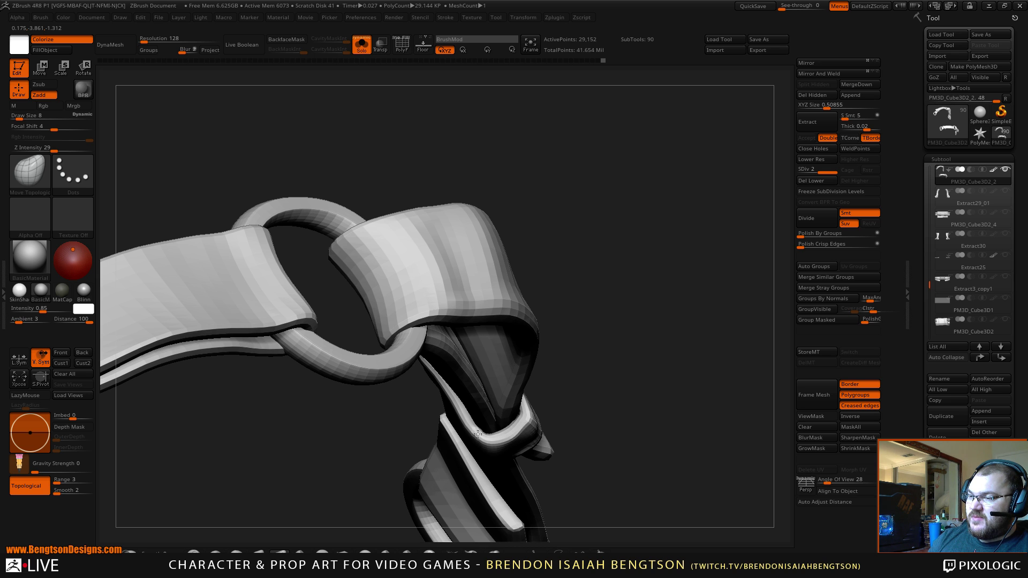
drag(618, 396, 547, 394)
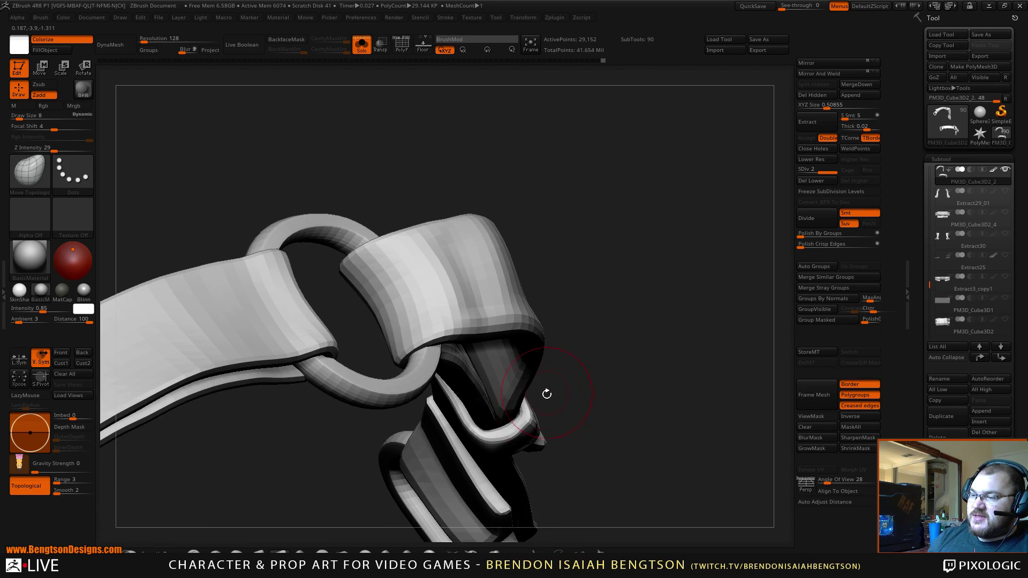
mouse_move(592, 361)
mouse_down()
mouse_move(665, 289)
mouse_move(596, 262)
mouse_move(622, 294)
mouse_move(608, 184)
mouse_move(576, 367)
mouse_move(593, 329)
mouse_move(567, 287)
mouse_move(586, 360)
mouse_up()
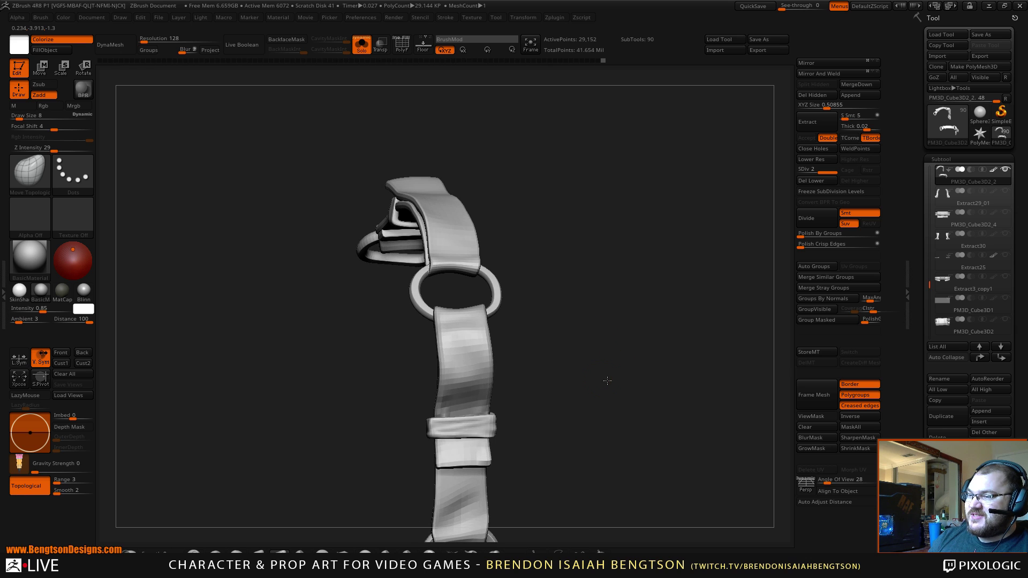
Step: Sculpt the strap loop's edge at the metal ring with ClayBuildup at draw size 5, with the topological mask turned on
key(space)
mouse_move(555, 329)
mouse_down()
mouse_move(575, 326)
mouse_move(601, 350)
mouse_move(594, 409)
mouse_up()
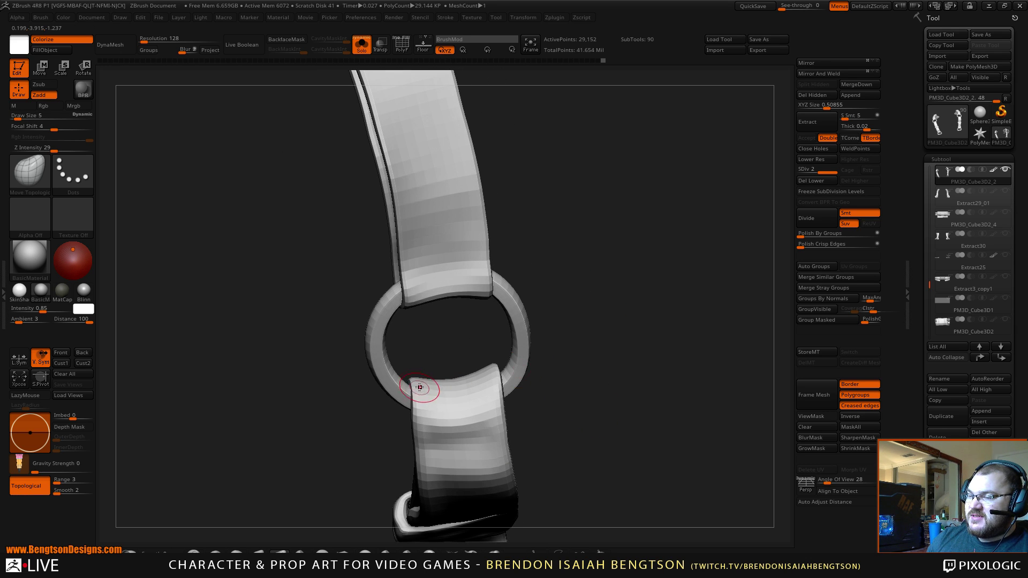
key(b)
key(c)
key(b)
drag(417, 369, 435, 370)
key(ctrl)
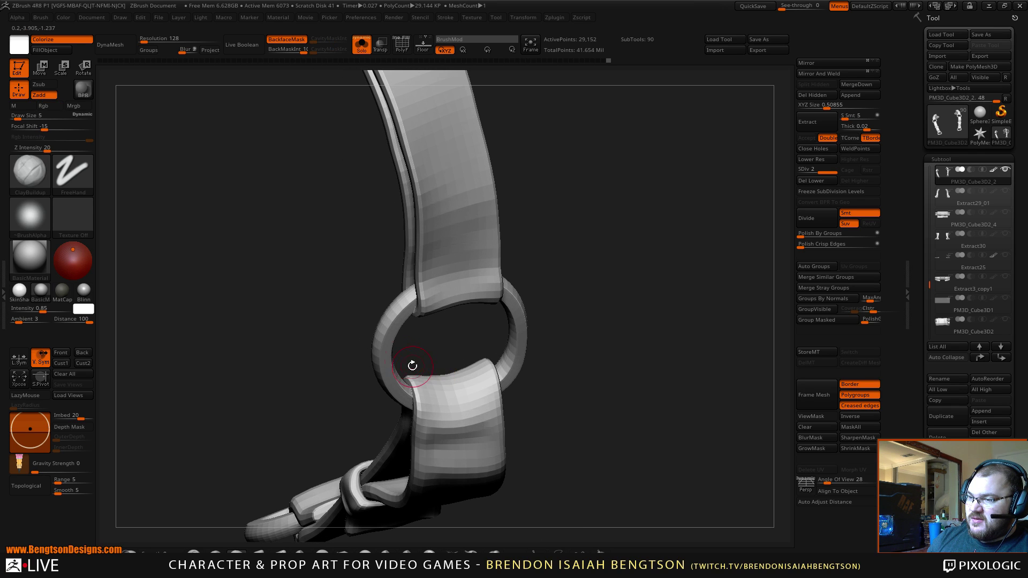
click(26, 485)
drag(649, 340, 656, 373)
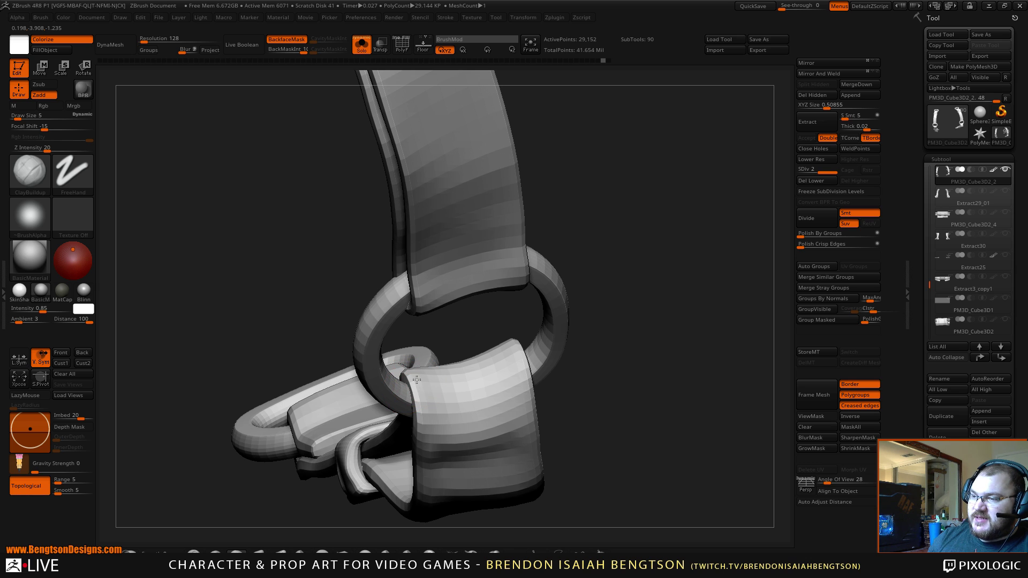
drag(426, 341, 470, 291)
drag(445, 346, 474, 351)
Step: Fit the strap loop's bend around the metal ring with the Move Topological brush at draw size 8
key(b)
key(m)
key(t)
key(space)
drag(440, 382, 435, 383)
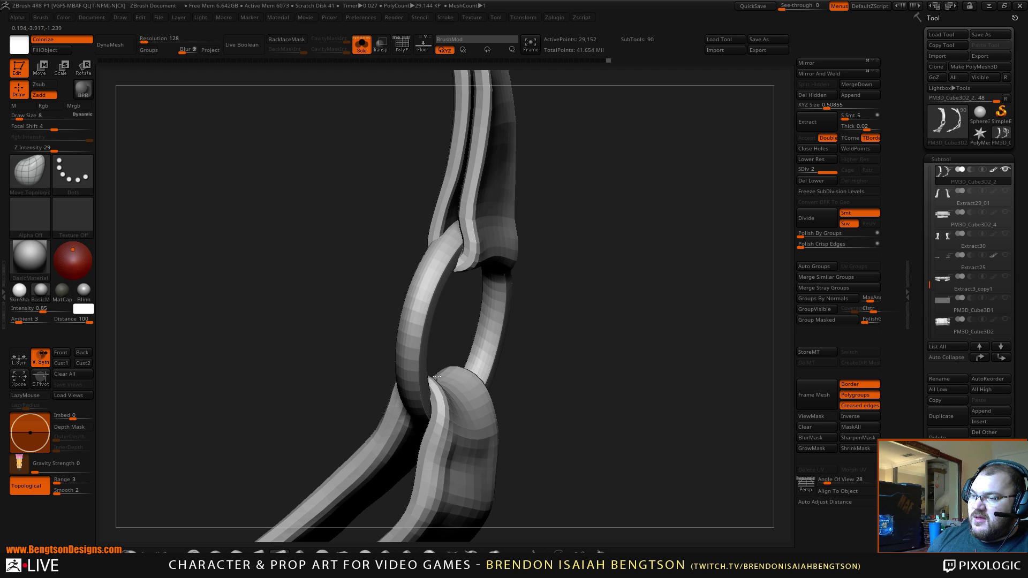
mouse_move(448, 349)
mouse_down()
mouse_move(474, 354)
mouse_move(480, 429)
mouse_up()
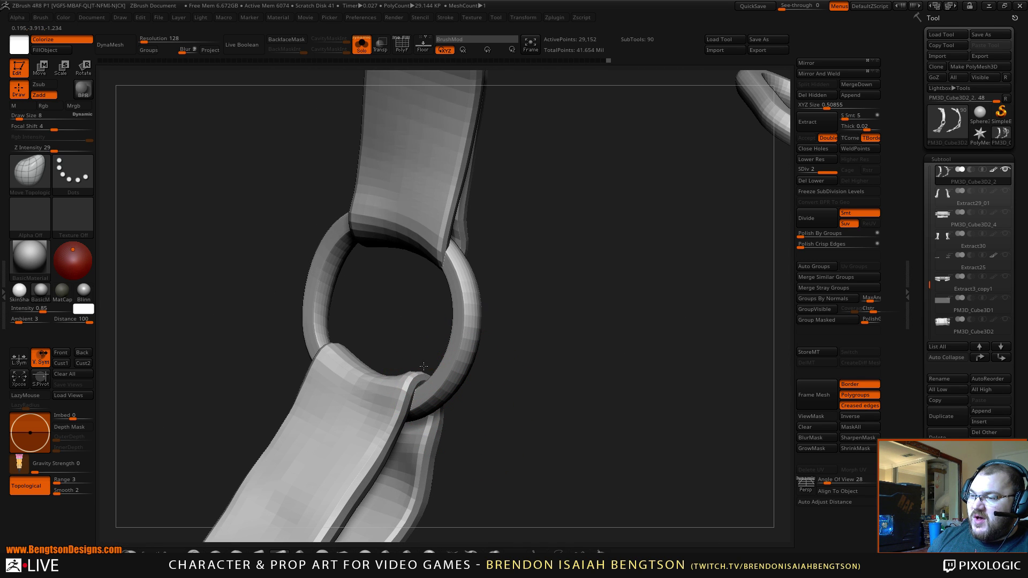
mouse_move(401, 349)
mouse_down()
mouse_move(448, 353)
mouse_move(381, 349)
mouse_up()
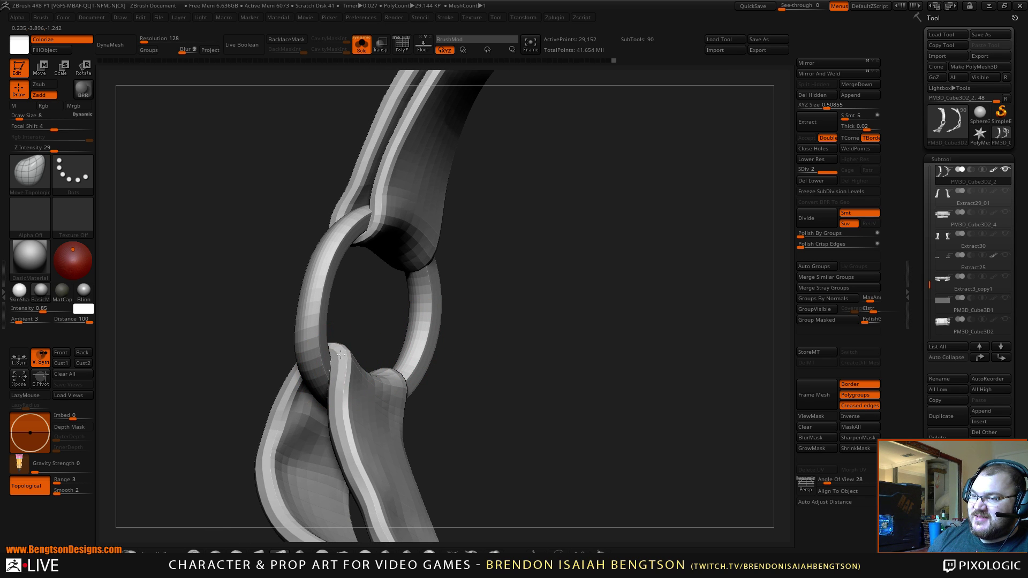
drag(343, 349, 328, 363)
drag(348, 323, 336, 348)
Step: Isolate the shoulder straps and hide the metal rings
key(alt+s)
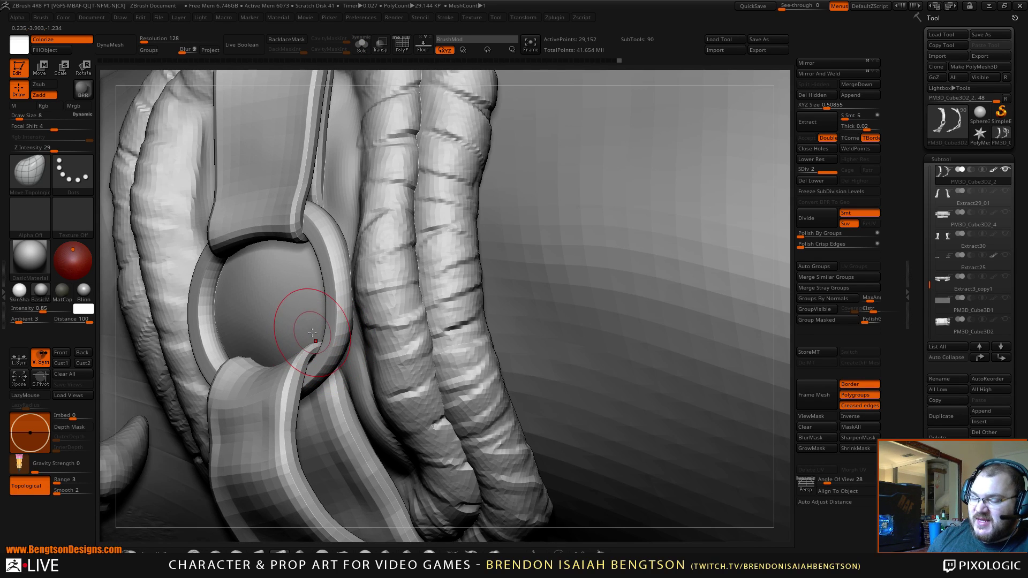
key(ctrl+shift+s)
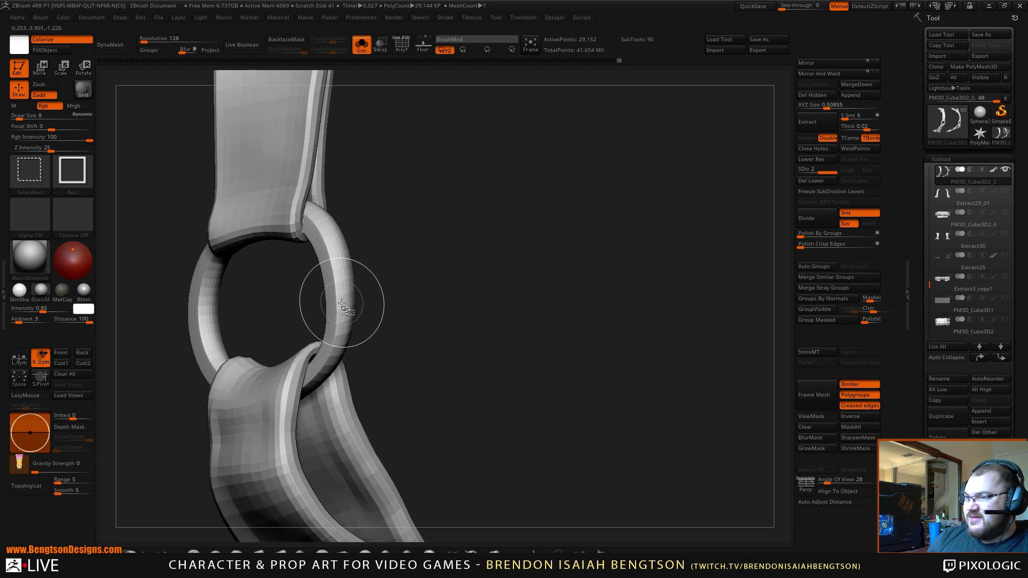
ctrl+shift+click(333, 299)
ctrl+shift+click(334, 303)
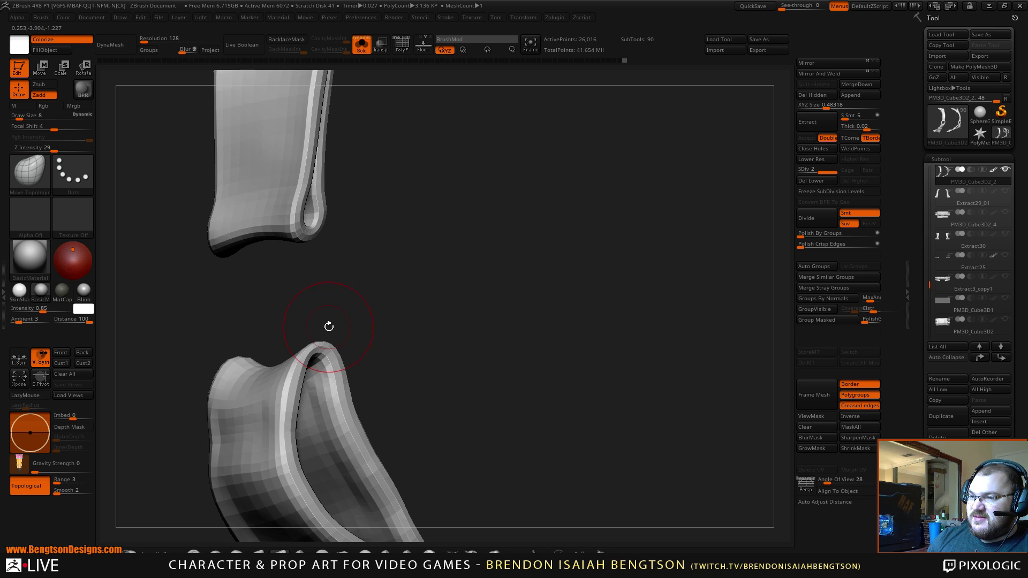
Step: Sculpt the inside of the strap loop's upper bend with ClayBuildup at draw size 4
key(b)
key(c)
key(b)
key(space)
mouse_move(329, 325)
mouse_down()
mouse_move(349, 322)
mouse_move(331, 322)
mouse_up()
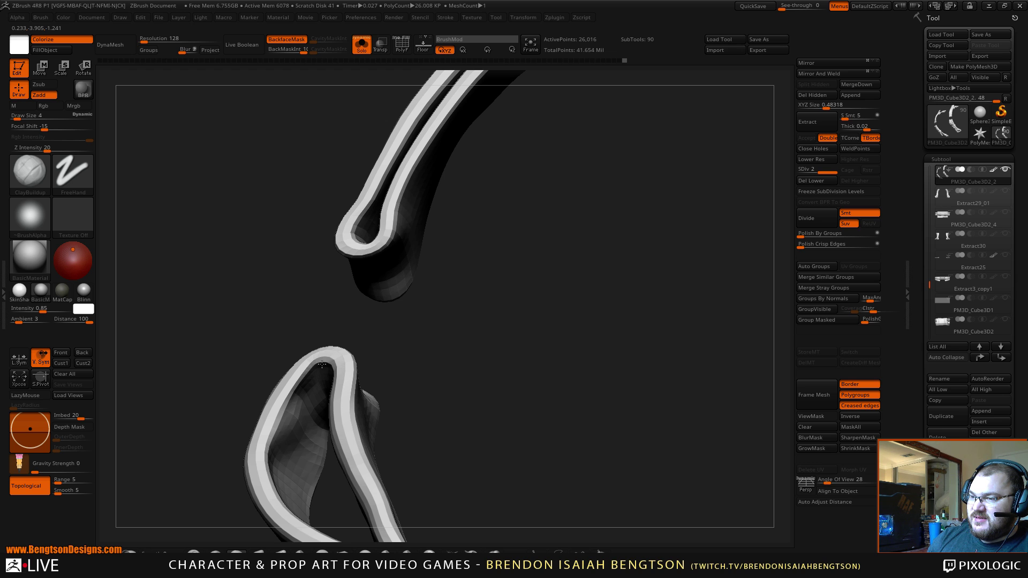
mouse_move(311, 371)
mouse_down()
mouse_move(377, 360)
mouse_move(429, 314)
mouse_move(352, 320)
mouse_move(388, 298)
mouse_move(347, 339)
mouse_up()
Step: Adjust the loop's upper bend with the Move Topological brush at draw size 4 and unhide the metal rings
key(b)
key(m)
key(t)
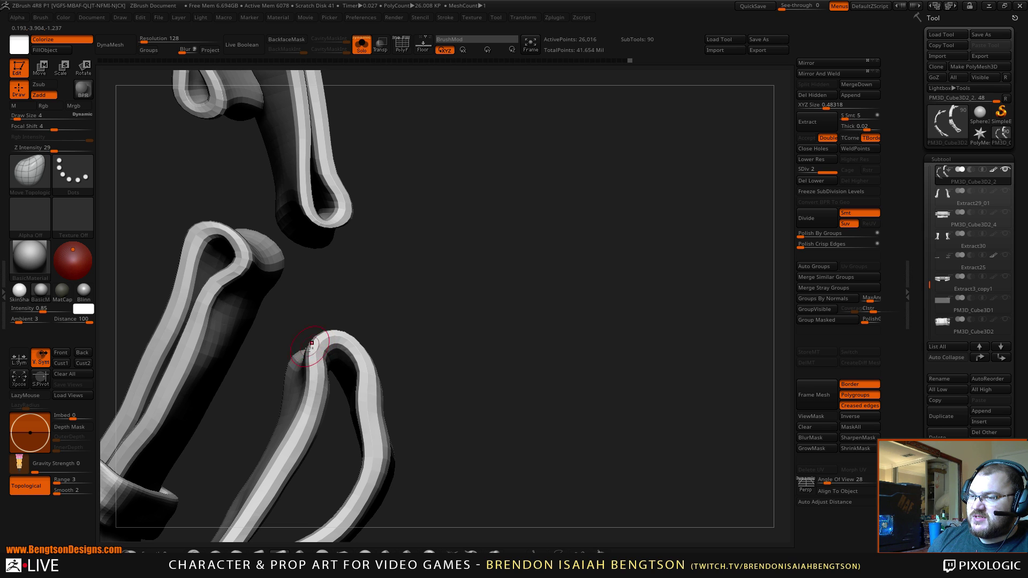
drag(498, 354, 537, 284)
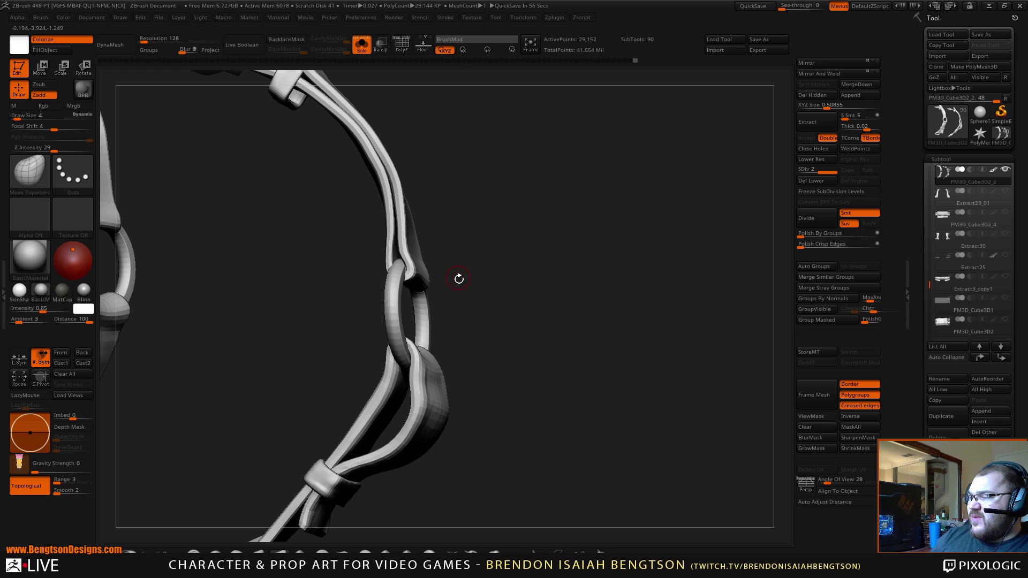
drag(458, 278, 622, 272)
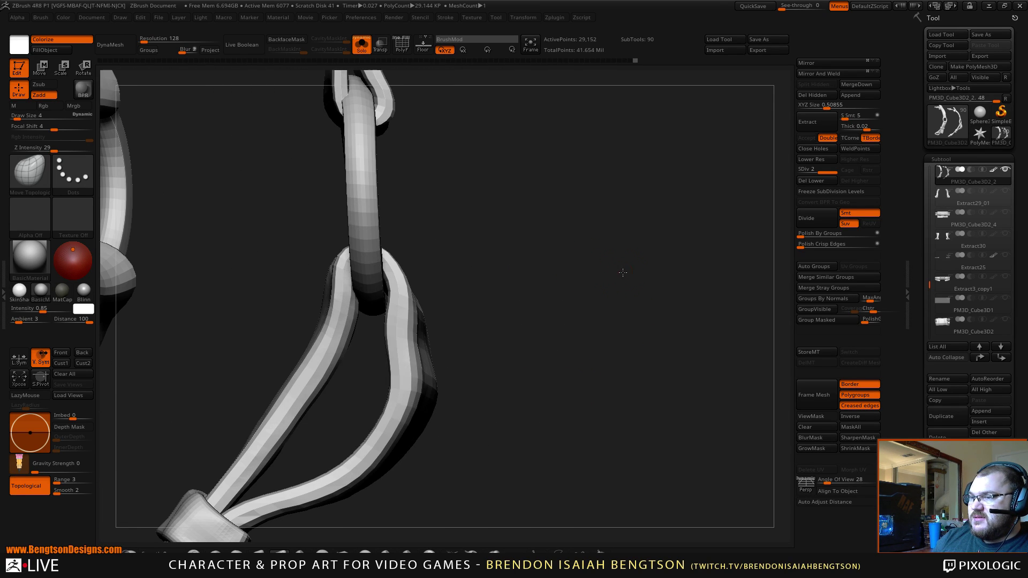
Step: Reshape the strap loop's outer strand just below the metal ring with the Move Topological brush at draw size 6
key(b)
key(c)
key(b)
key(space)
drag(397, 334, 395, 334)
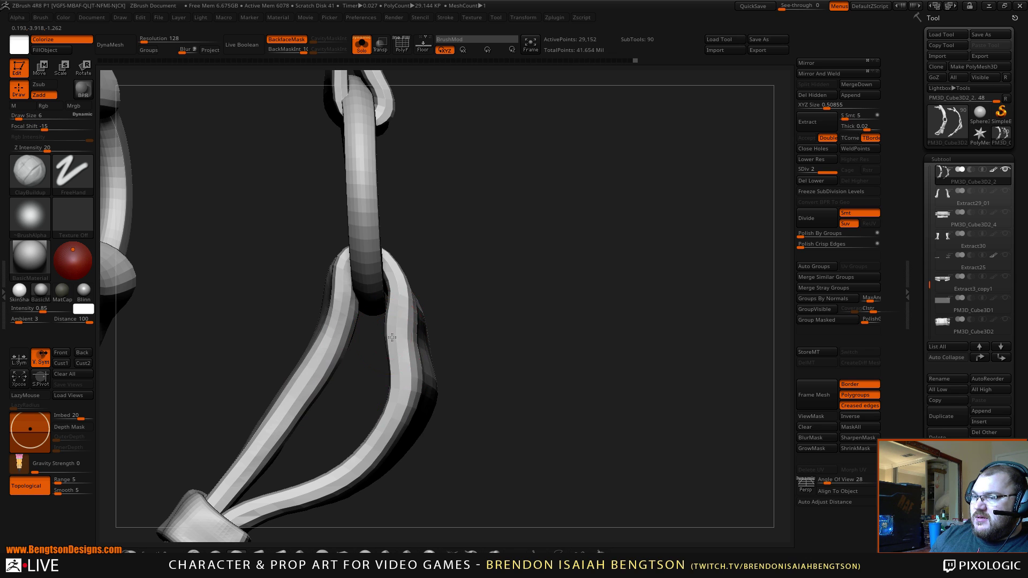
key(b)
key(m)
key(t)
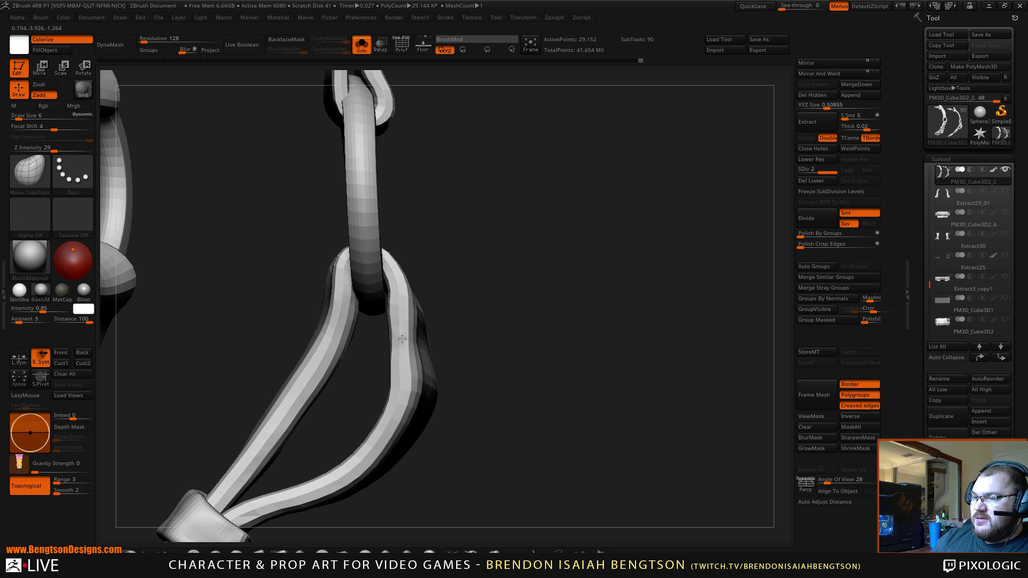
drag(396, 318, 387, 346)
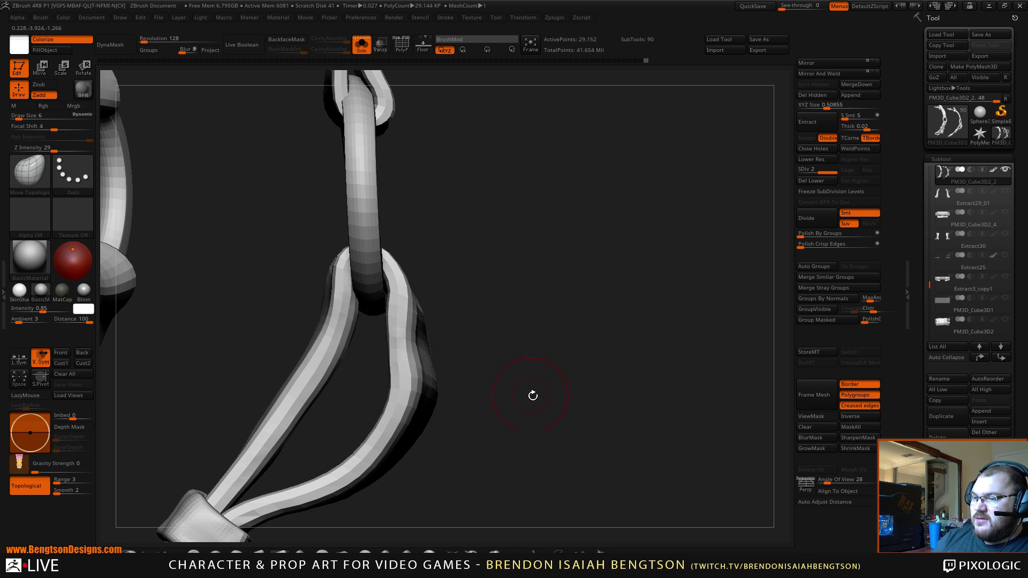
Step: Activate the move gizmo and mask everything except the keeper band on the longer strap
key(f)
mouse_move(551, 317)
mouse_down()
mouse_move(519, 333)
mouse_move(532, 328)
mouse_move(522, 241)
mouse_move(551, 316)
mouse_move(519, 337)
mouse_move(527, 330)
mouse_move(503, 321)
mouse_move(505, 299)
mouse_move(507, 401)
mouse_move(548, 317)
mouse_move(440, 332)
mouse_move(505, 291)
mouse_move(534, 351)
mouse_move(537, 328)
mouse_move(471, 232)
mouse_up()
key(b)
key(c)
key(b)
mouse_move(360, 200)
mouse_down()
mouse_move(419, 273)
mouse_move(477, 250)
mouse_up()
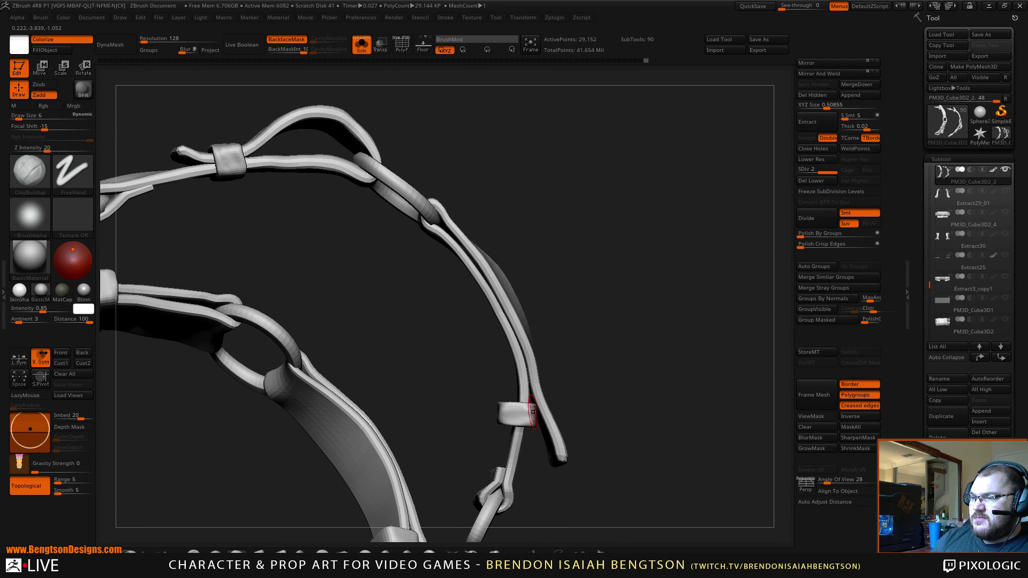
shift+drag(600, 300, 627, 257)
alt+drag(550, 332, 338, 467)
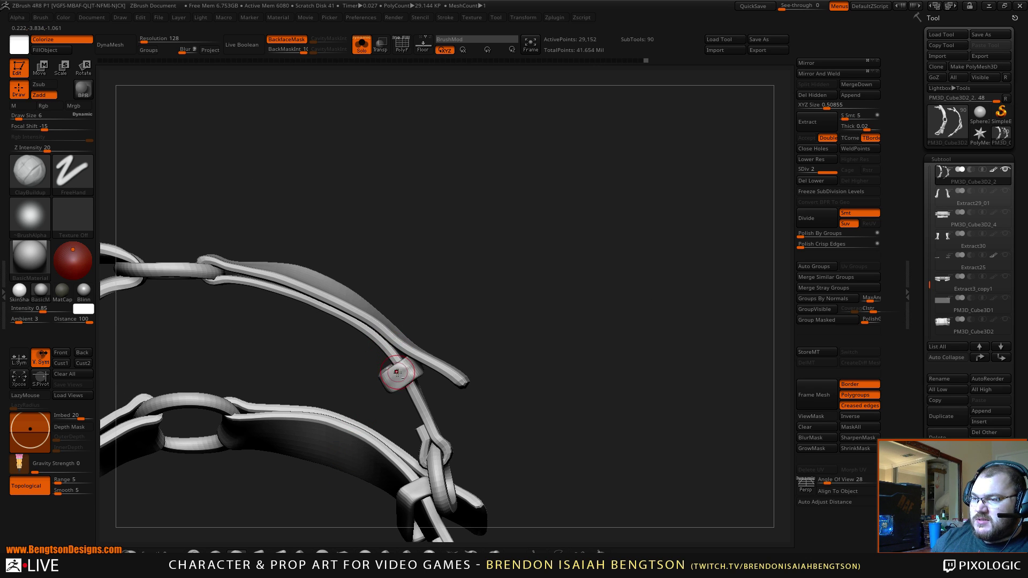
key(w)
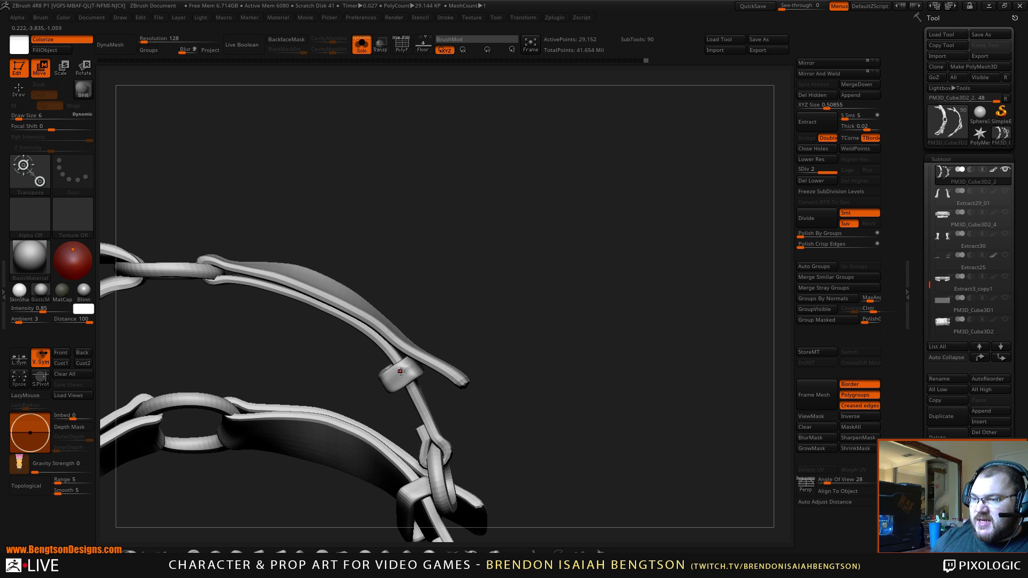
ctrl+click(401, 371)
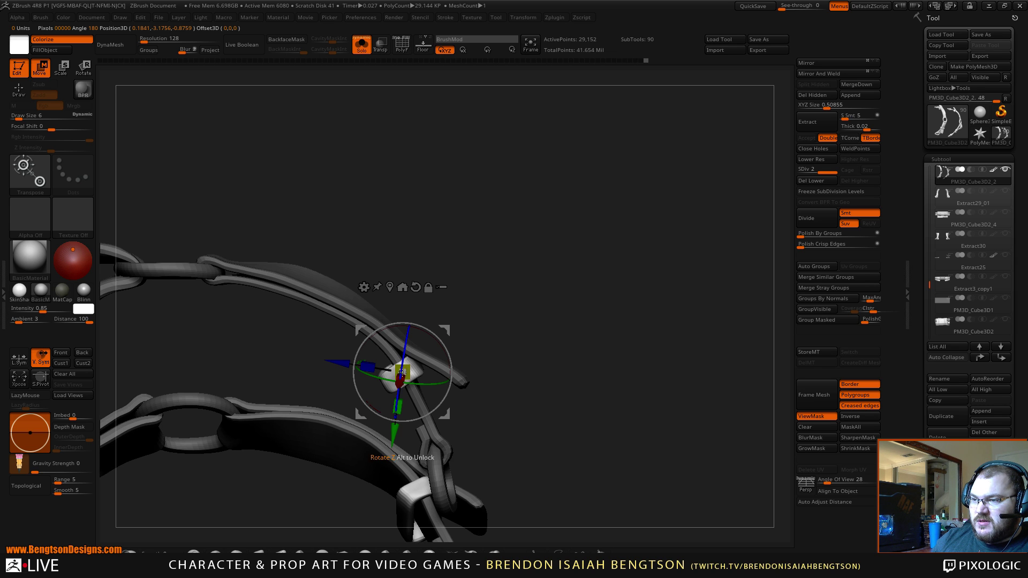
Step: Reposition the keeper band around the strap with the gizmo, then return to the ClayBuildup brush
drag(528, 261, 524, 174)
key(shift+f)
key(shift+f)
drag(519, 266, 482, 326)
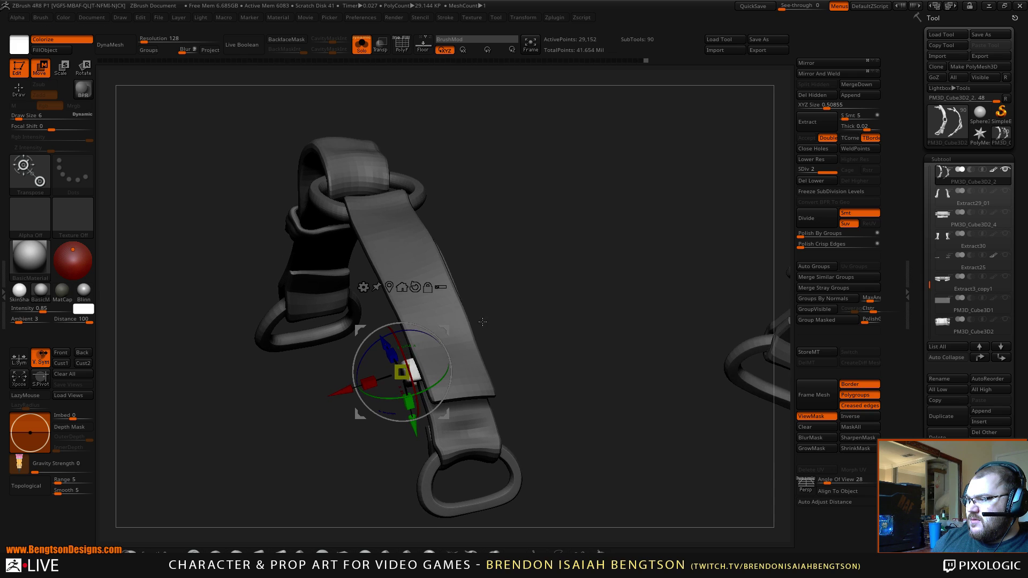
alt+drag(550, 265, 503, 237)
drag(503, 237, 476, 320)
drag(361, 348, 493, 199)
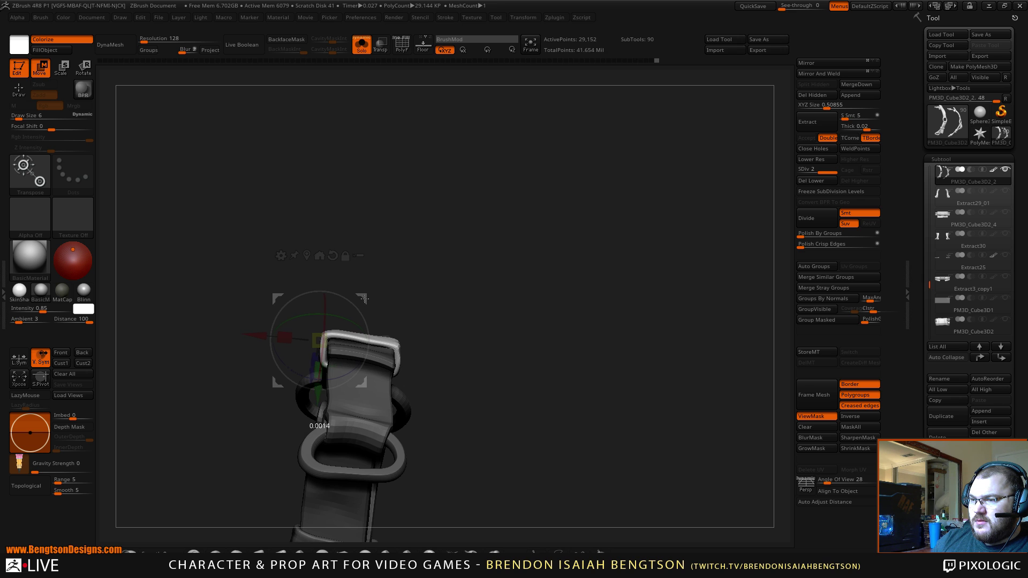
drag(396, 278, 485, 299)
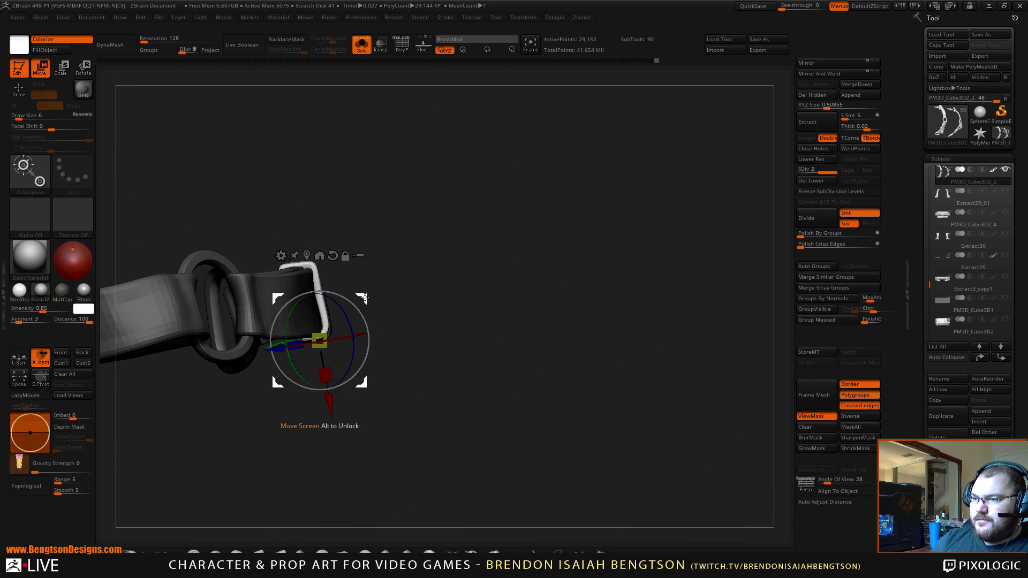
mouse_move(364, 298)
mouse_down()
mouse_move(363, 311)
mouse_move(366, 298)
mouse_up()
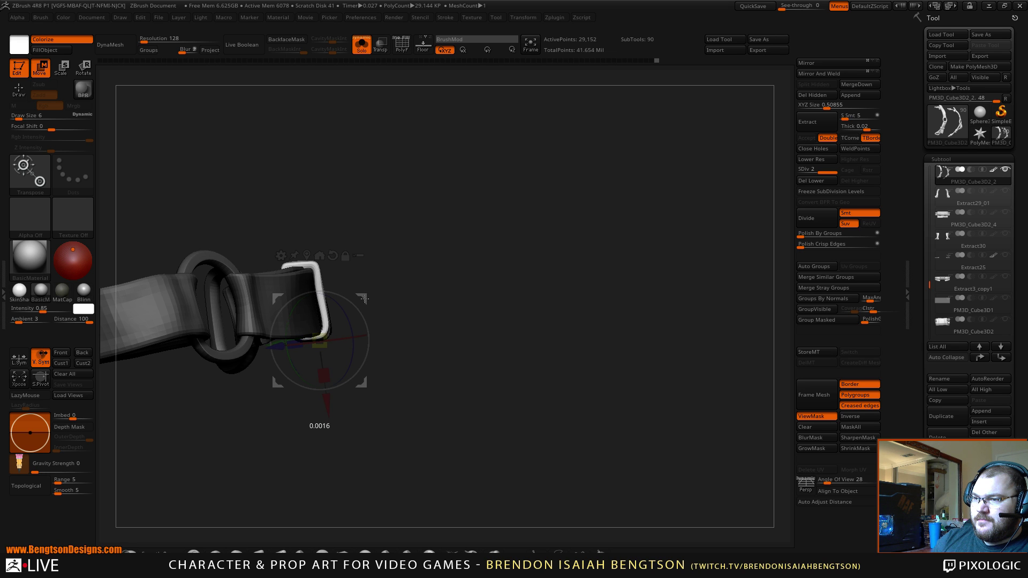
mouse_move(454, 328)
mouse_down()
mouse_move(484, 236)
mouse_move(506, 314)
mouse_move(463, 375)
mouse_move(464, 403)
mouse_move(441, 415)
mouse_move(465, 437)
mouse_move(484, 413)
mouse_move(564, 374)
mouse_move(530, 432)
mouse_up()
key(q)
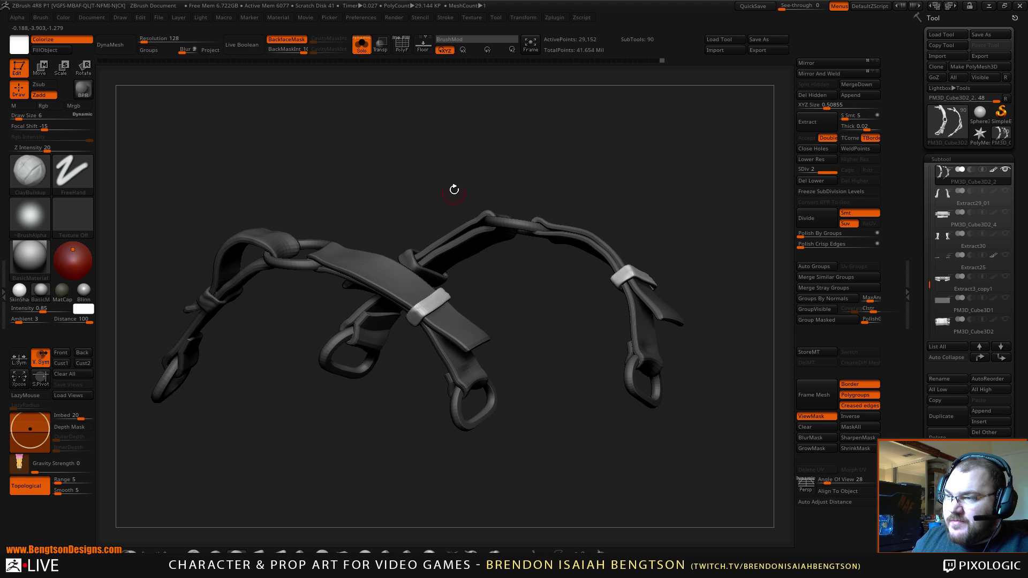
Step: Clear the mask, isolate the straps again and set the ClayBuildup brush to draw size 3
mouse_move(493, 150)
mouse_down()
mouse_move(530, 142)
mouse_move(512, 147)
mouse_move(450, 368)
mouse_move(471, 352)
mouse_up()
key(alt+s)
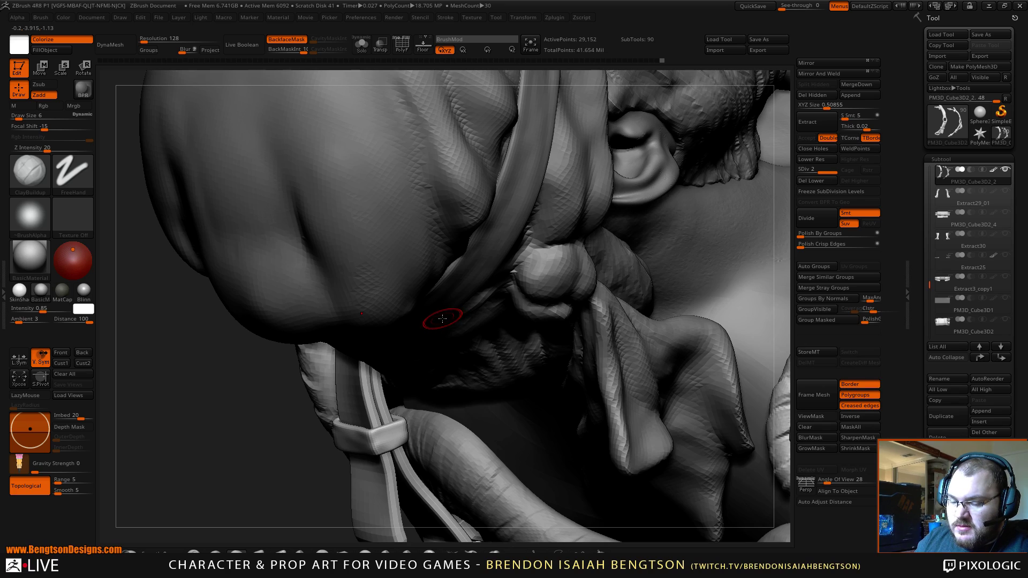
key(ctrl+shift+s)
drag(455, 299, 436, 247)
key(space)
key(space)
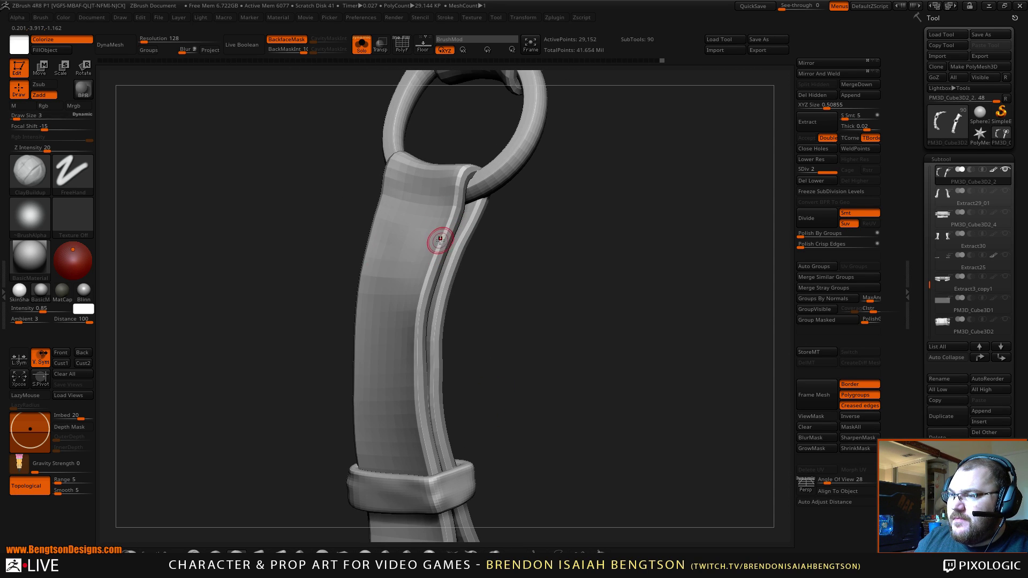
alt+drag(526, 278, 604, 312)
mouse_move(480, 257)
alt+mouse_down()
mouse_move(571, 291)
mouse_move(536, 289)
alt+mouse_up()
Step: Hide the metal rings and adjust the narrow loop's upper bend with the Move Topological brush at draw size 5
key(b)
key(m)
key(t)
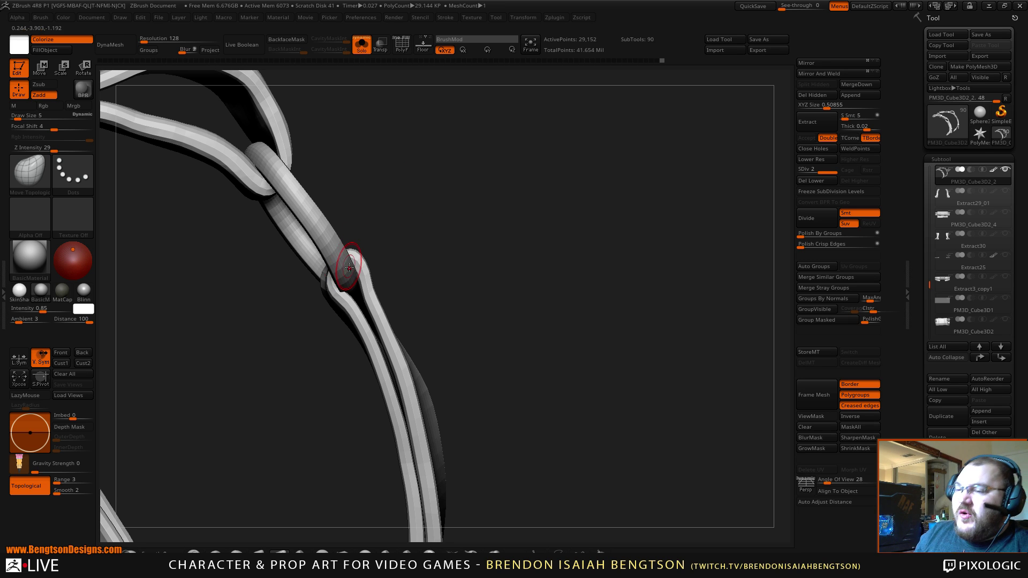
ctrl+shift+click(311, 225)
ctrl+shift+click(325, 239)
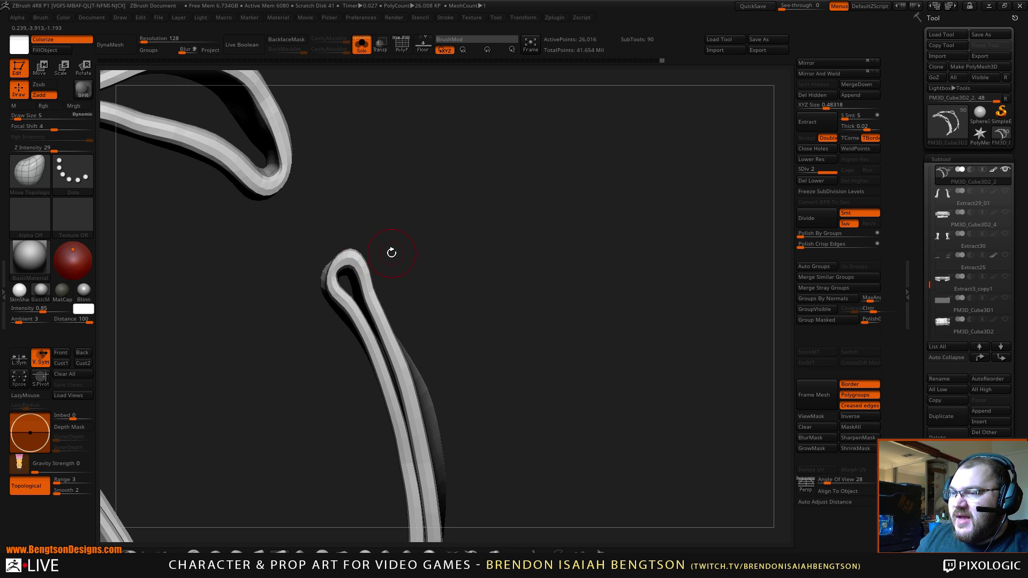
right_click(349, 254)
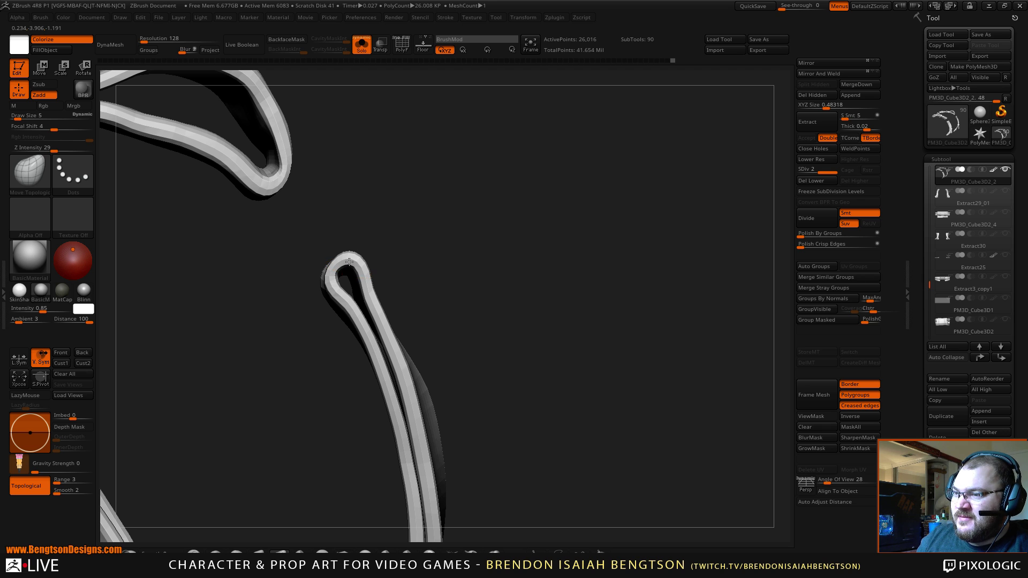
Step: Unhide the metal rings and fit the narrow loop around the ring with the Move Topological brush at draw size 6
drag(368, 231, 397, 227)
key(alt+s)
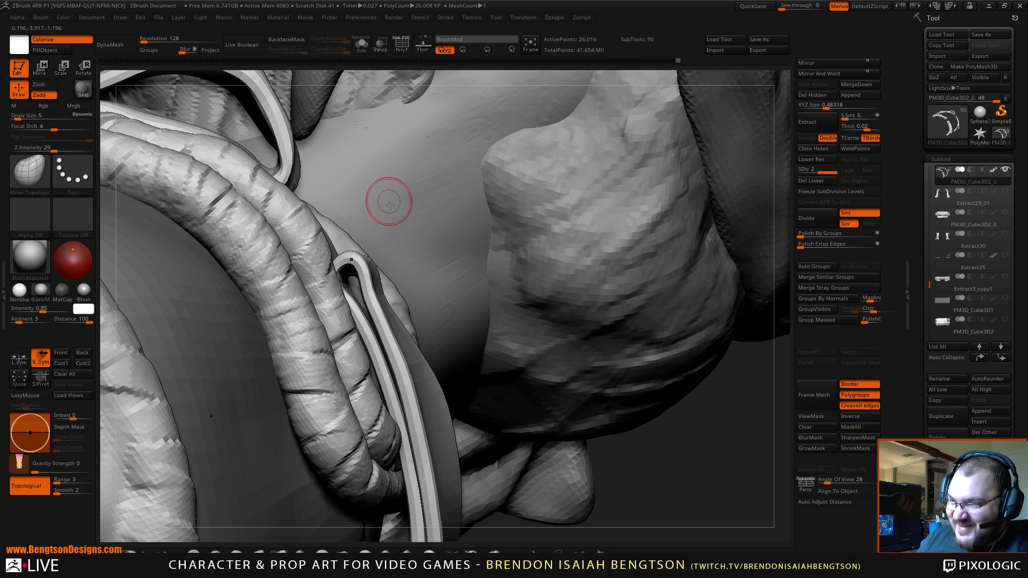
key(alt+s)
mouse_move(427, 211)
mouse_down()
mouse_move(428, 222)
mouse_move(427, 199)
mouse_up()
key(space)
drag(347, 290, 349, 289)
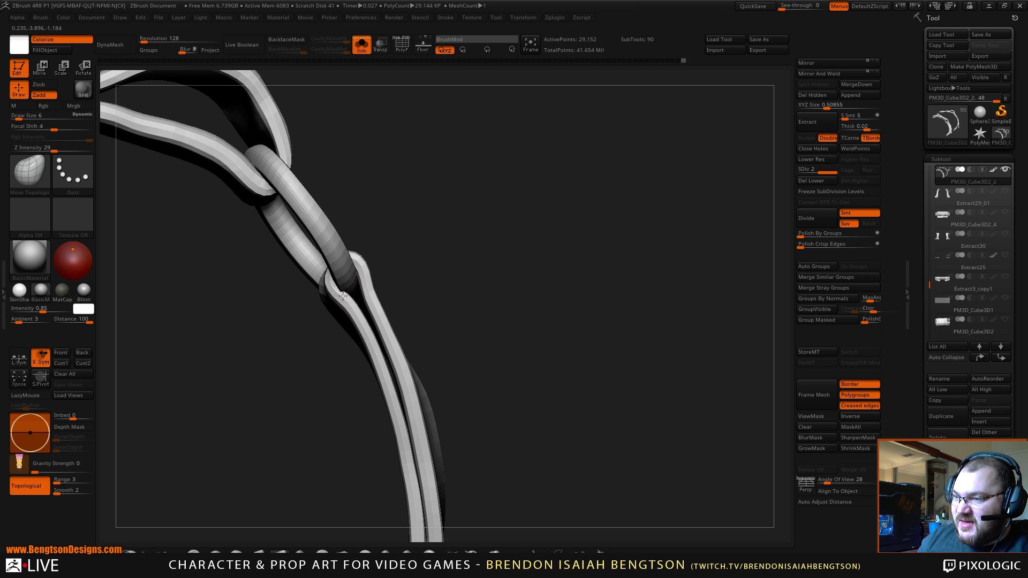
Step: Show the whole character and adjust the strap below the ring with the Move Topological brush at draw size 37
alt+drag(499, 250, 501, 224)
drag(502, 223, 449, 238)
alt+drag(476, 330, 473, 228)
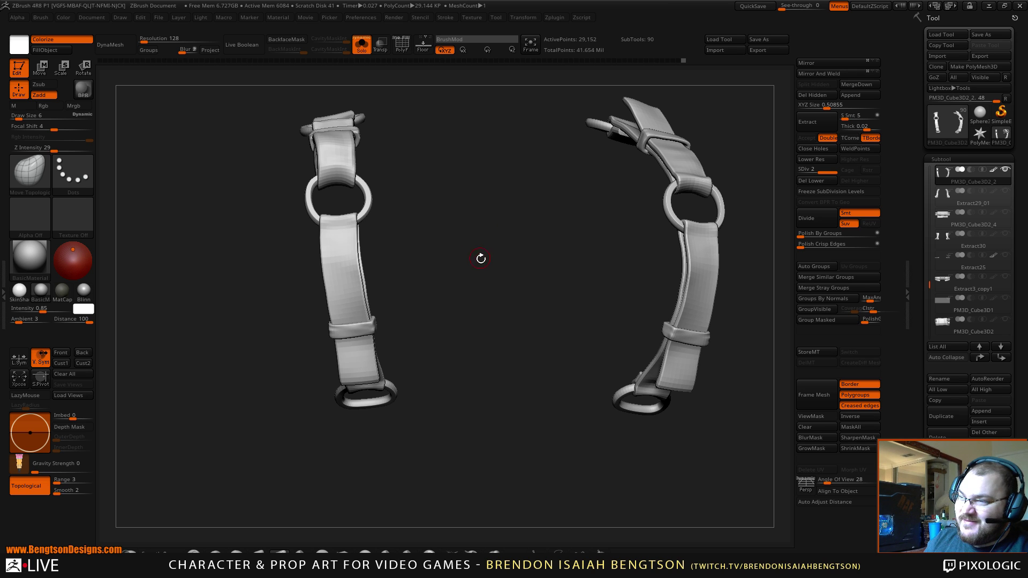
ctrl+right_drag(471, 251, 484, 295)
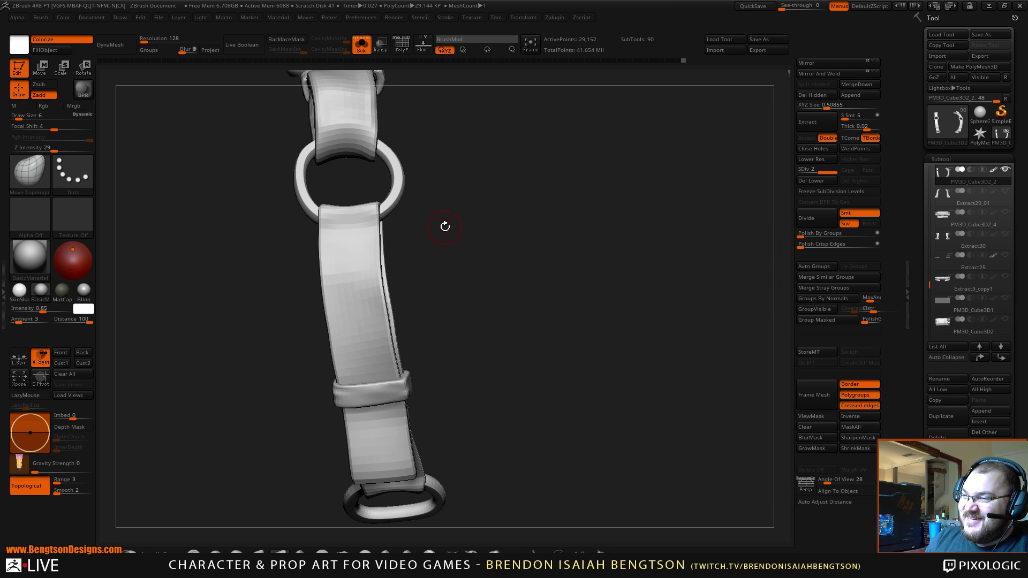
key(space)
drag(445, 227, 450, 225)
alt+right_drag(460, 228, 460, 246)
key(space)
drag(344, 293, 347, 290)
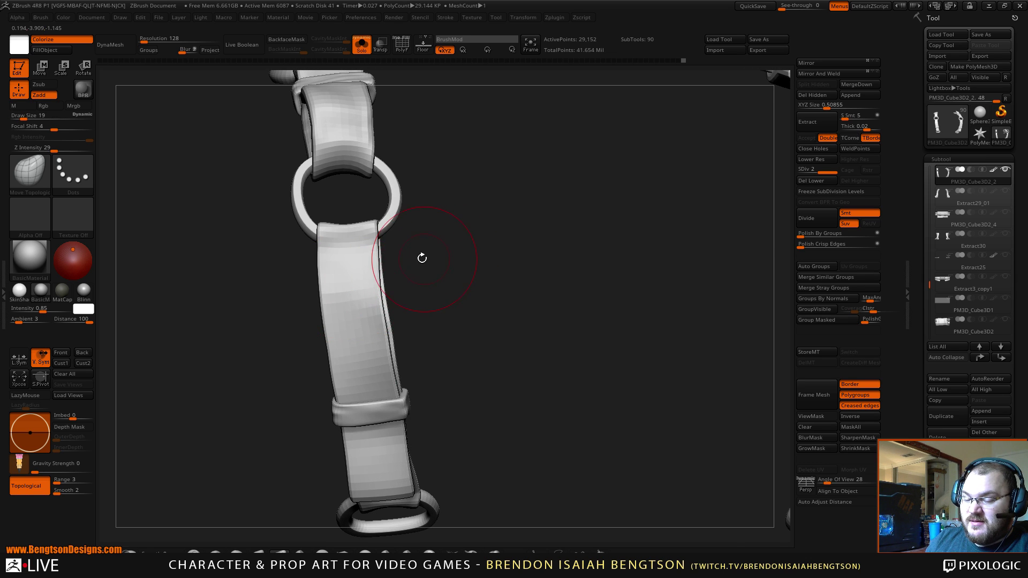
key(alt+s)
key(space)
drag(345, 298, 359, 299)
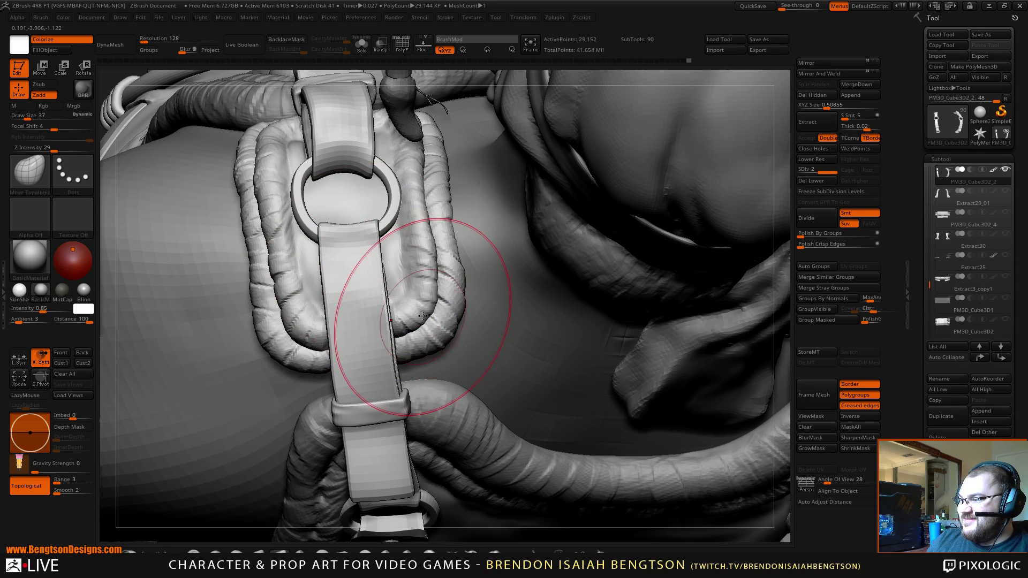
Step: Fit the strap between the ring and the keeper band to the shoulder padding with the Move Topological brush, starting at draw size 21
right_drag(427, 289, 374, 370)
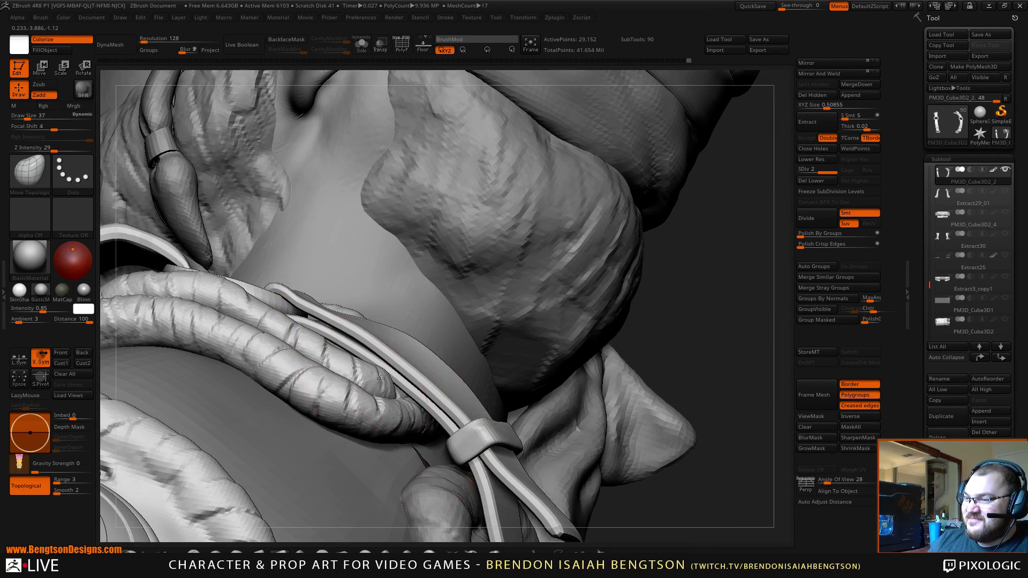
key(space)
drag(390, 370, 389, 369)
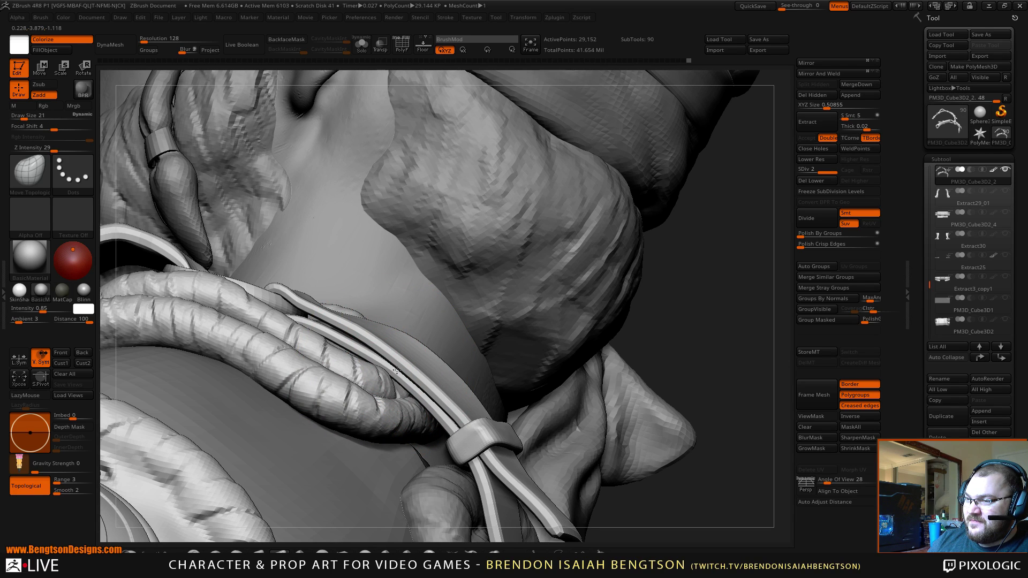
mouse_move(326, 313)
right_down()
mouse_move(368, 322)
mouse_move(418, 380)
mouse_move(329, 319)
right_up()
key(space)
drag(329, 316, 326, 317)
right_drag(345, 300, 342, 289)
key(space)
drag(343, 290, 334, 290)
Step: Sculpt the strap's bend where it wraps the metal ring with ClayBuildup at draw size 5
key(b)
key(c)
key(b)
drag(298, 216, 293, 215)
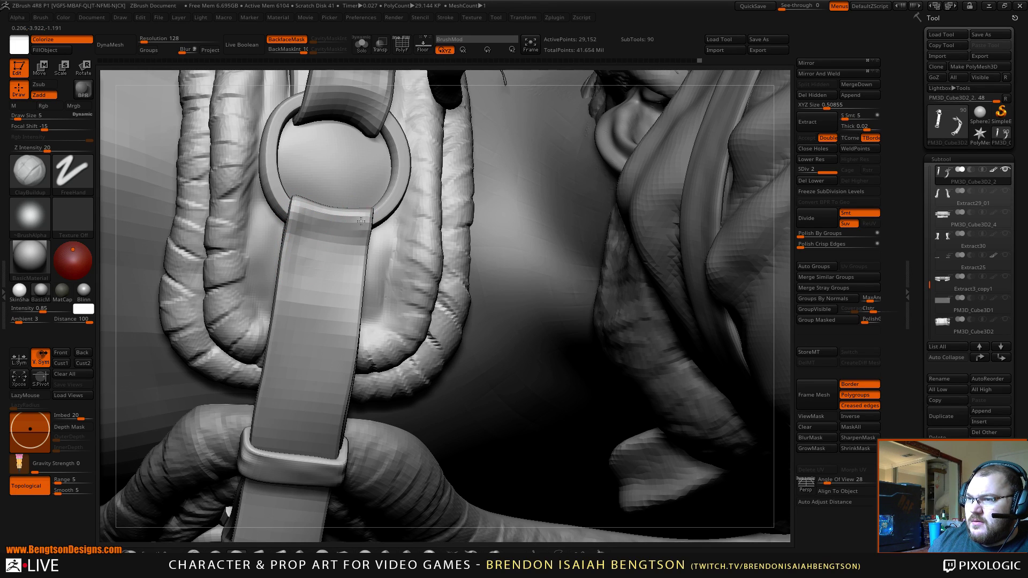
right_drag(334, 163, 339, 94)
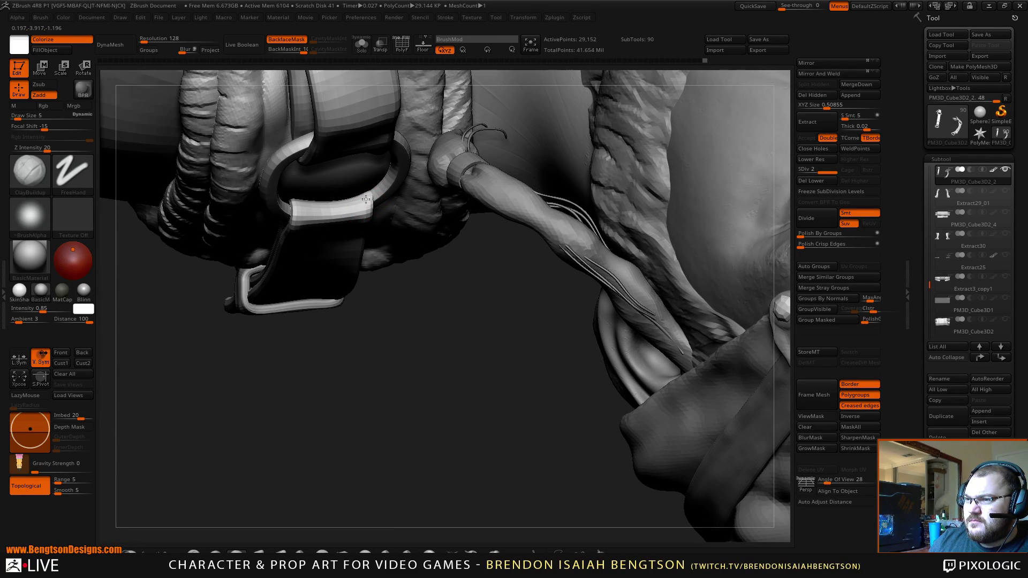
Step: Refine the strap's surface and edges between the ring and the keeper band with ClayBuildup at draw size 5
right_drag(348, 272, 282, 291)
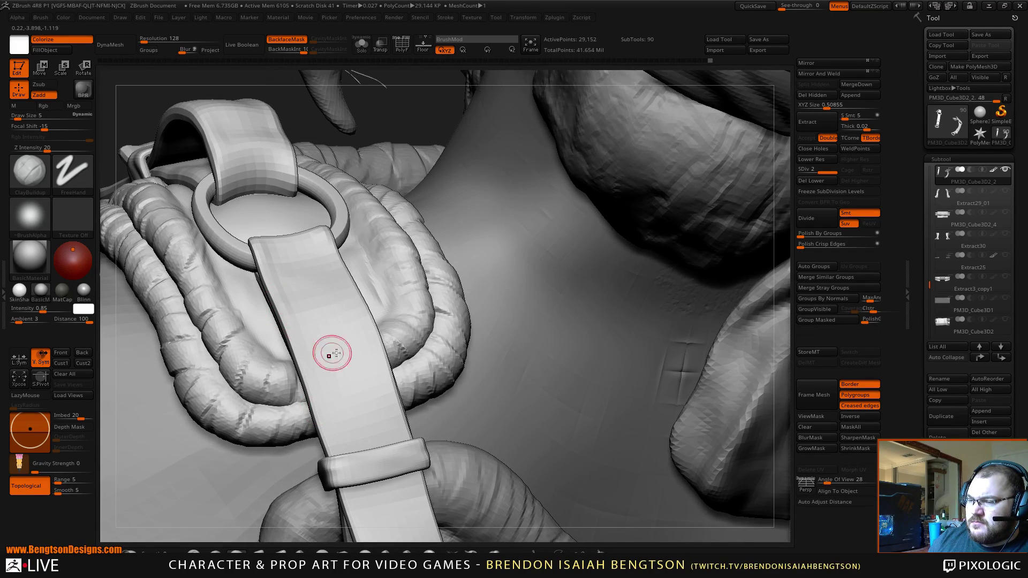
right_drag(332, 355, 320, 402)
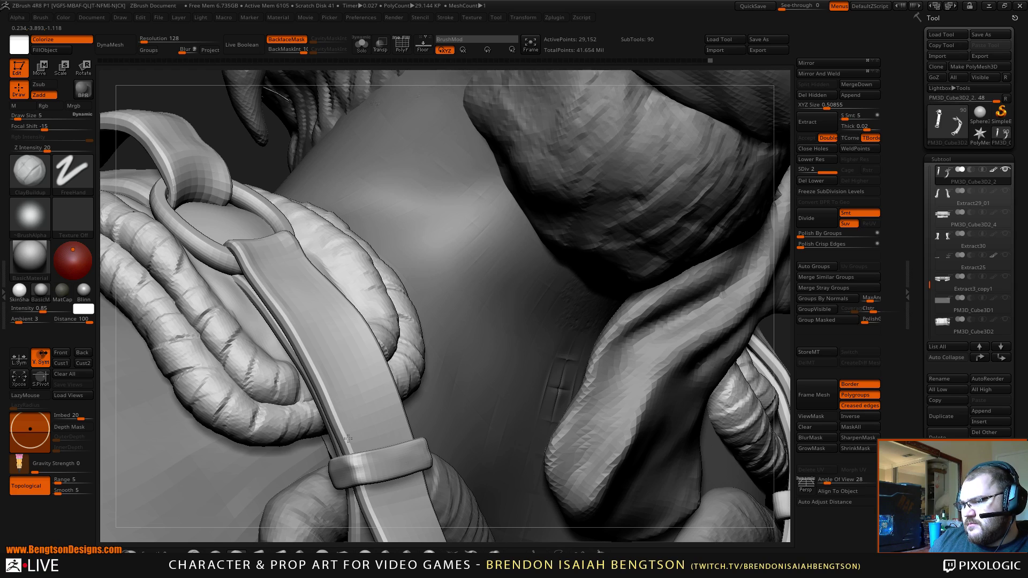
mouse_move(358, 299)
right_down()
mouse_move(402, 311)
mouse_move(363, 311)
right_up()
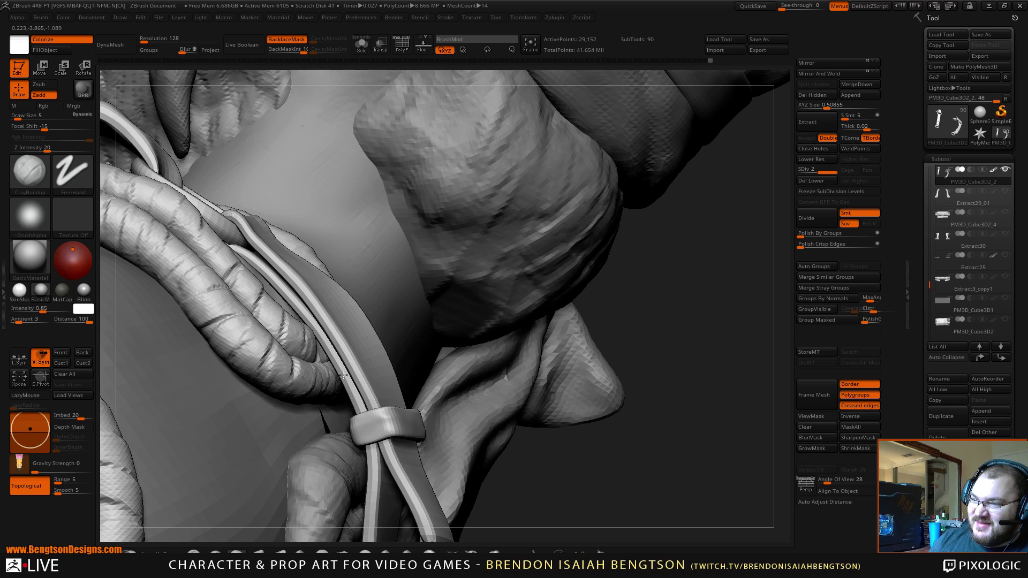
right_drag(329, 320, 377, 422)
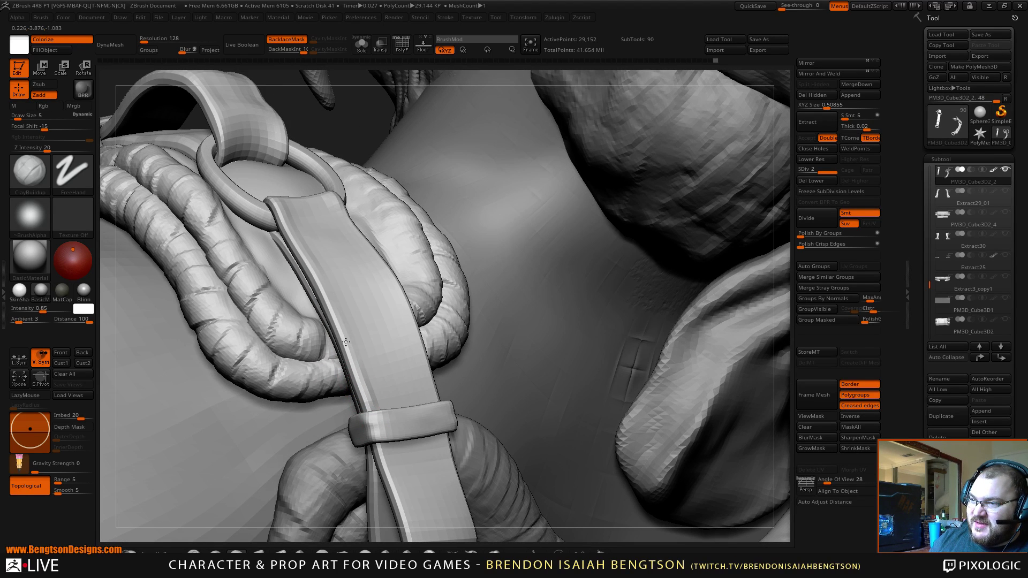
right_drag(399, 366, 422, 396)
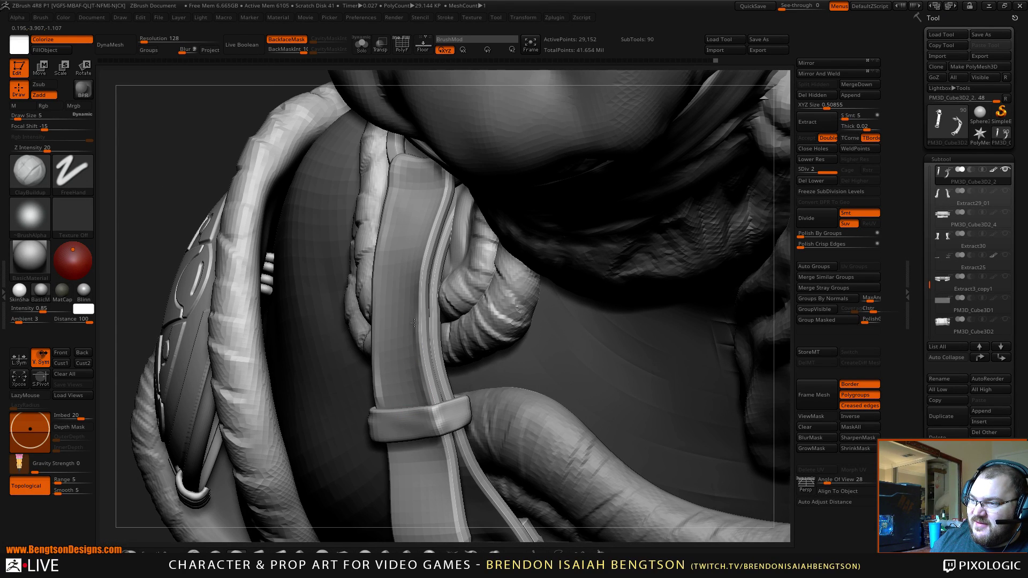
key(shift)
shift+right_drag(402, 291, 406, 275)
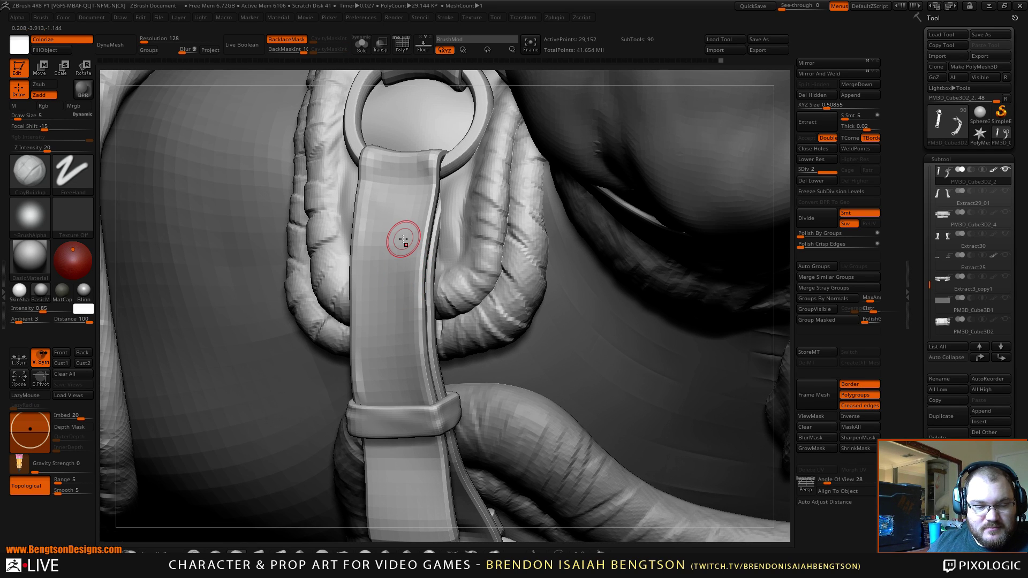
key(ctrl)
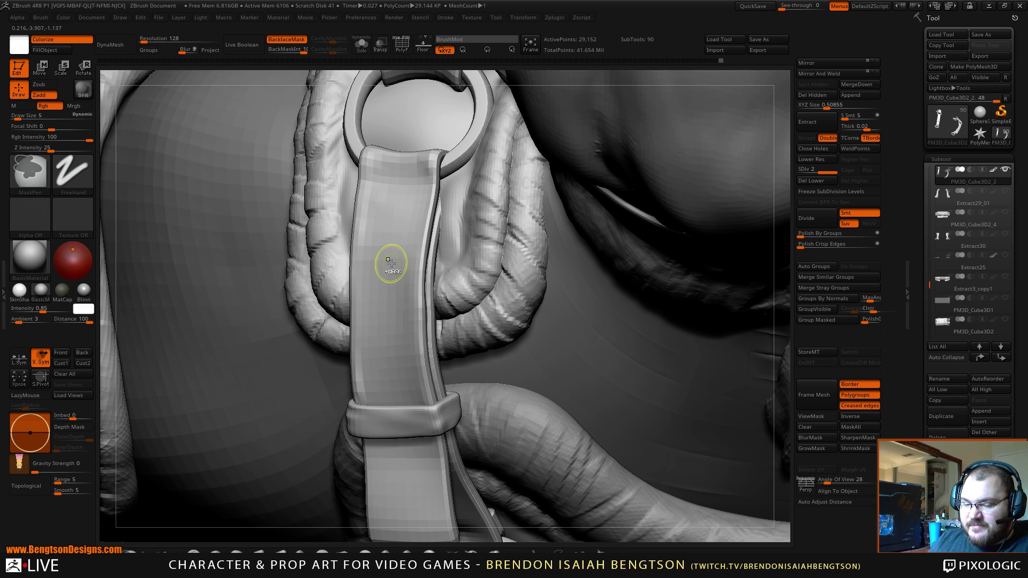
Step: Adjust the strap above the keeper band with the Move Topological brush at draw size 15
mouse_move(462, 272)
alt+mouse_down()
mouse_move(425, 328)
mouse_move(437, 265)
mouse_move(424, 240)
alt+mouse_up()
right_drag(424, 240, 371, 336)
key(b)
key(m)
key(t)
key(space)
mouse_move(371, 336)
mouse_down()
mouse_move(360, 359)
mouse_move(368, 411)
mouse_move(360, 407)
mouse_up()
right_drag(311, 320, 389, 287)
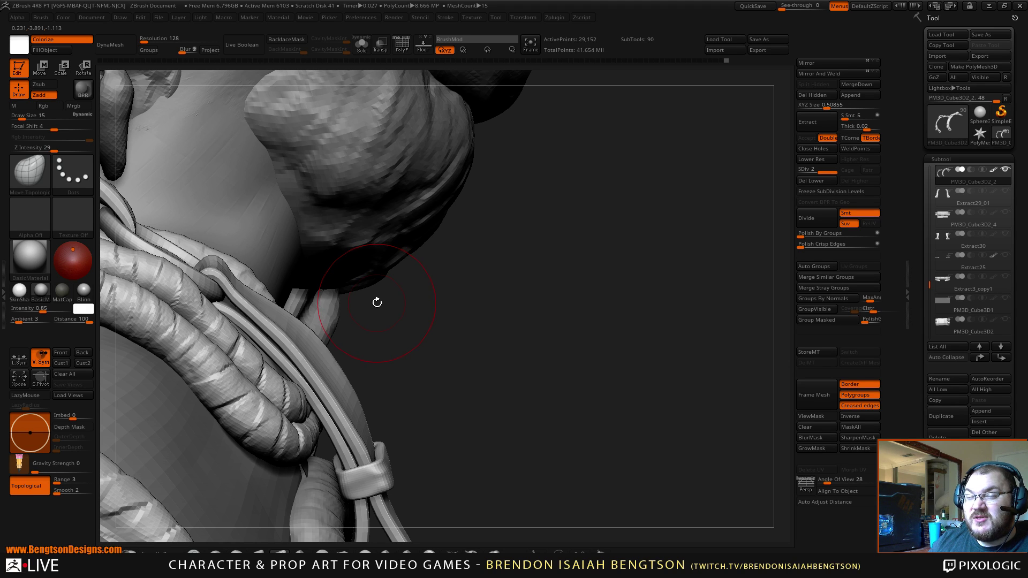
Step: Inspect the strap's fit around the metal ring and along the shoulder padding from several angles
right_drag(456, 300, 475, 355)
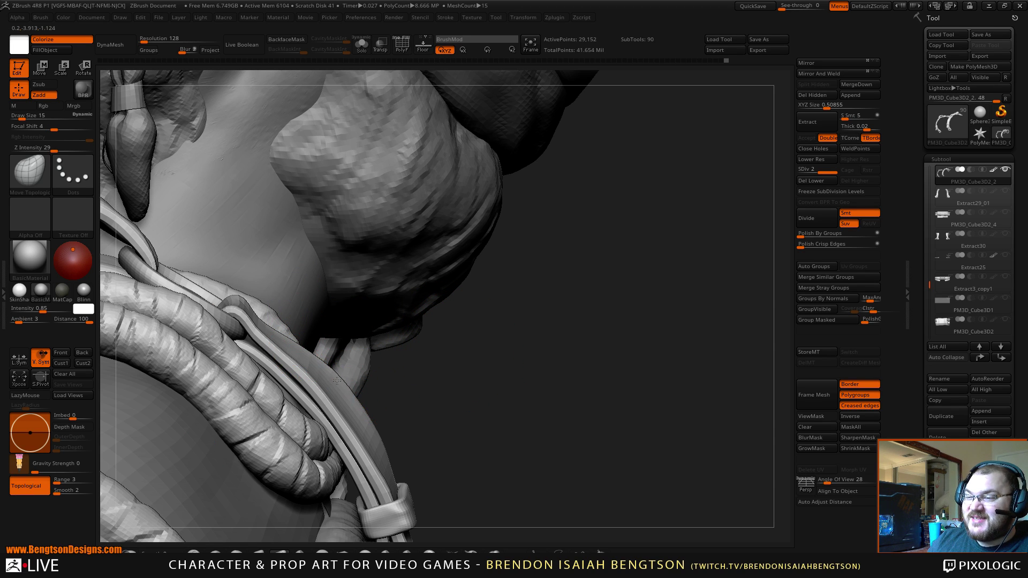
drag(422, 382, 343, 370)
mouse_move(343, 369)
right_down()
mouse_move(333, 371)
mouse_move(350, 335)
mouse_move(401, 297)
mouse_move(390, 275)
mouse_move(375, 342)
right_up()
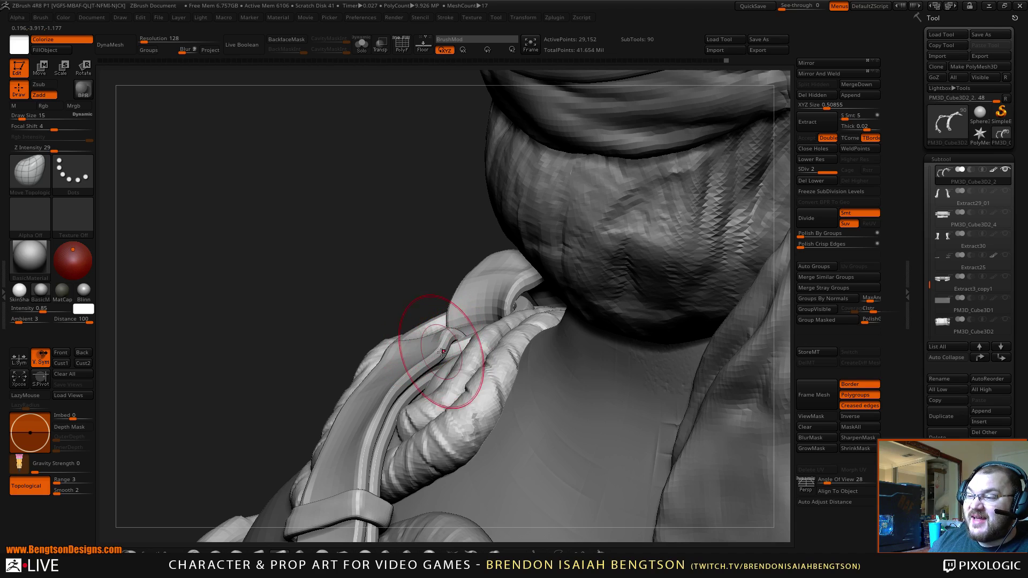
right_drag(410, 272, 421, 326)
scroll(420, 327, down, 1)
drag(421, 326, 414, 326)
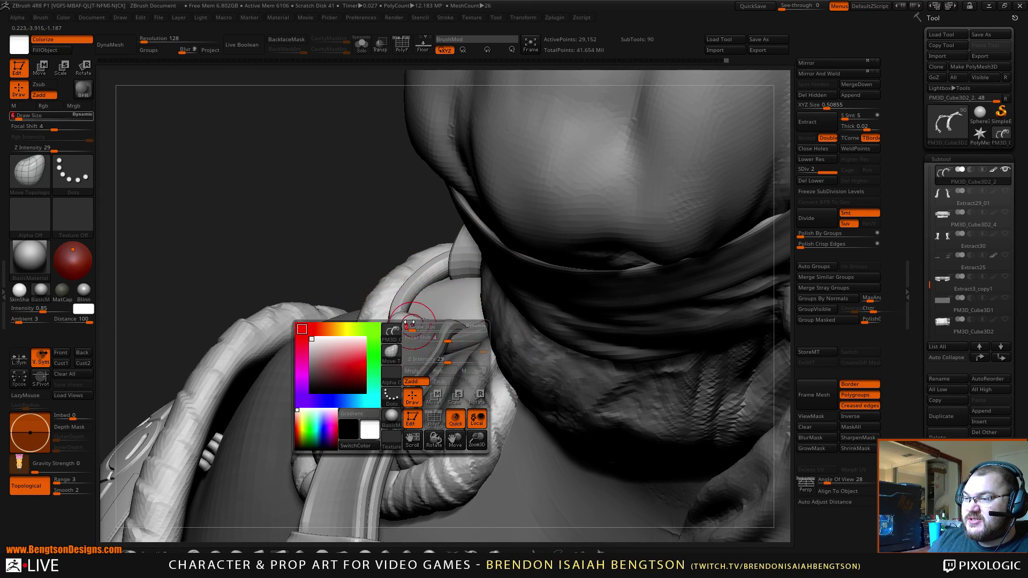
alt+right_drag(378, 191, 386, 119)
right_drag(416, 303, 429, 294)
Step: Build up the strap's surface between the ring and the keeper band with ClayBuildup at draw size 9
key(b)
key(c)
key(b)
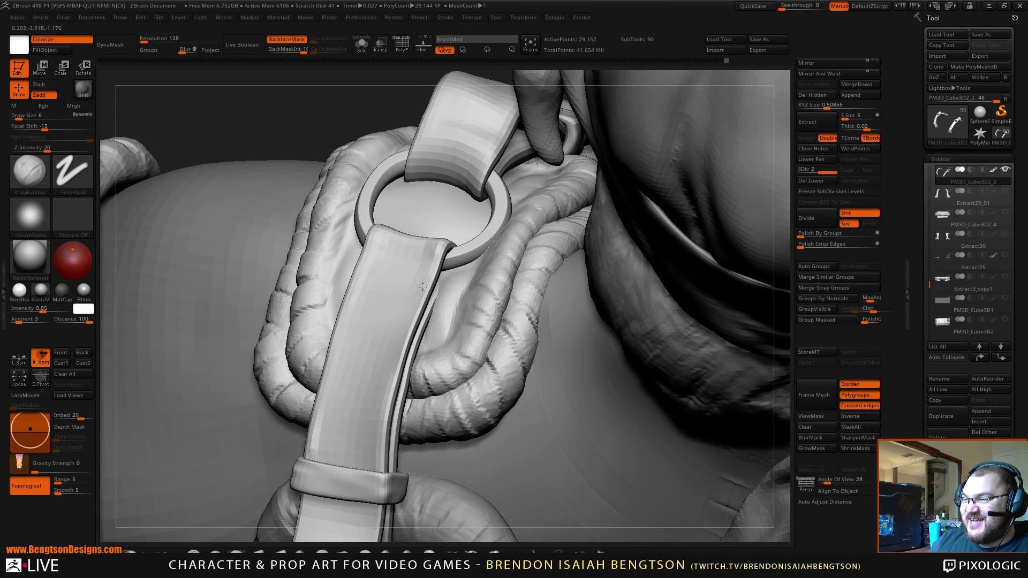
key(space)
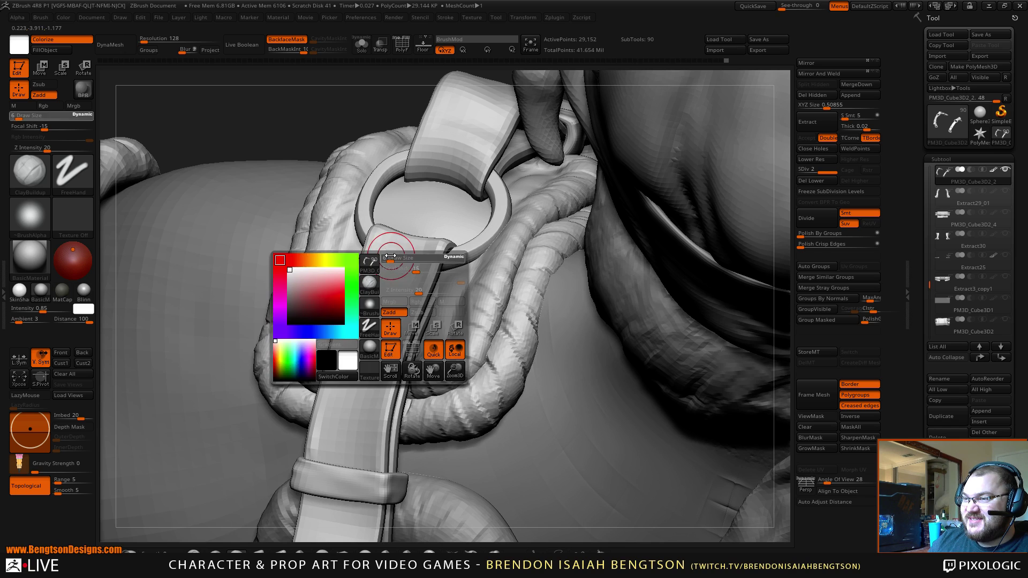
drag(393, 253, 404, 252)
drag(385, 298, 358, 439)
alt+drag(407, 376, 386, 296)
mouse_move(386, 296)
right_down()
mouse_move(354, 270)
mouse_move(386, 263)
right_up()
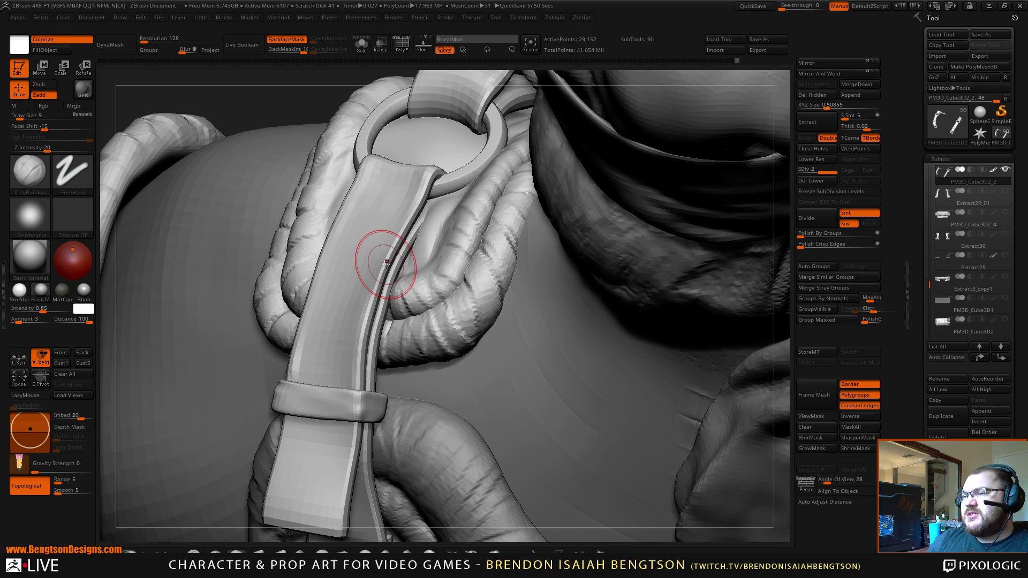
Step: Adjust the shoulder padding beside the strap, just below the ring, with the Move Topological brush at draw size 9
mouse_move(421, 230)
right_down()
mouse_move(426, 199)
mouse_move(437, 244)
mouse_move(428, 220)
right_up()
alt+click(425, 219)
alt+right_drag(429, 294, 415, 408)
key(b)
key(m)
key(t)
drag(421, 312, 410, 334)
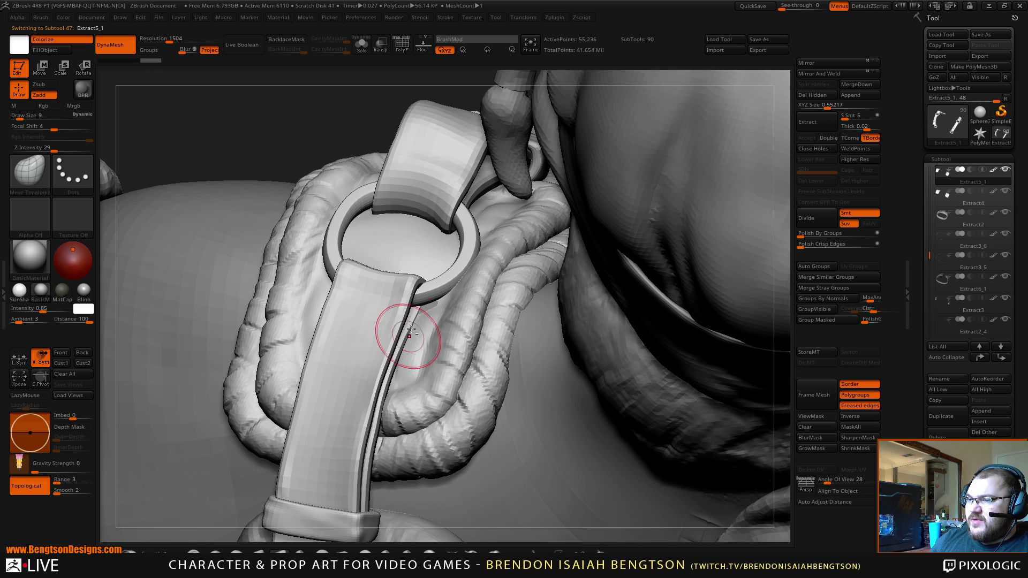
alt+click(427, 308)
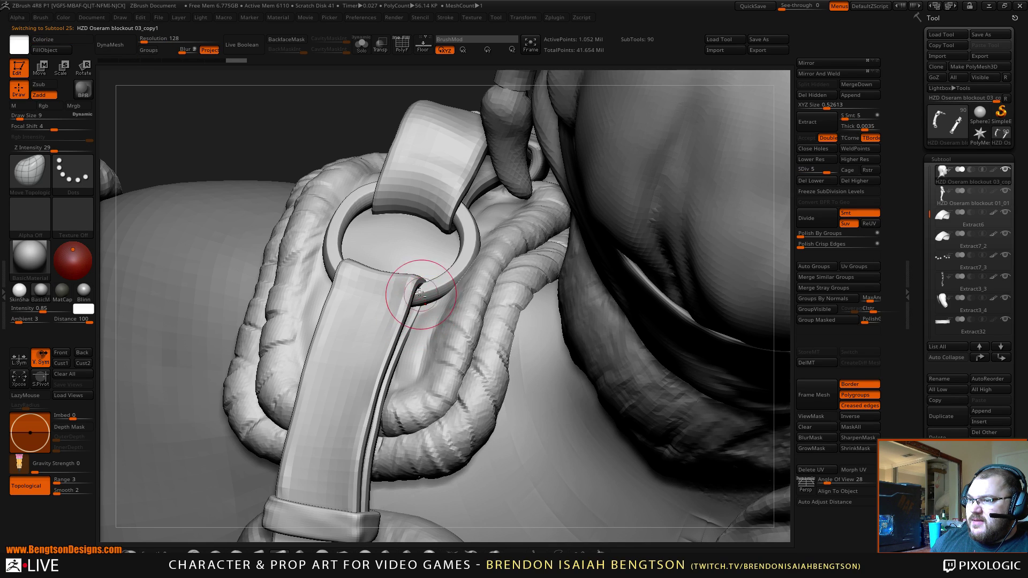
Step: Examine the strap and ring on the shoulder and the character's overall silhouette from the front
right_drag(435, 299, 432, 257)
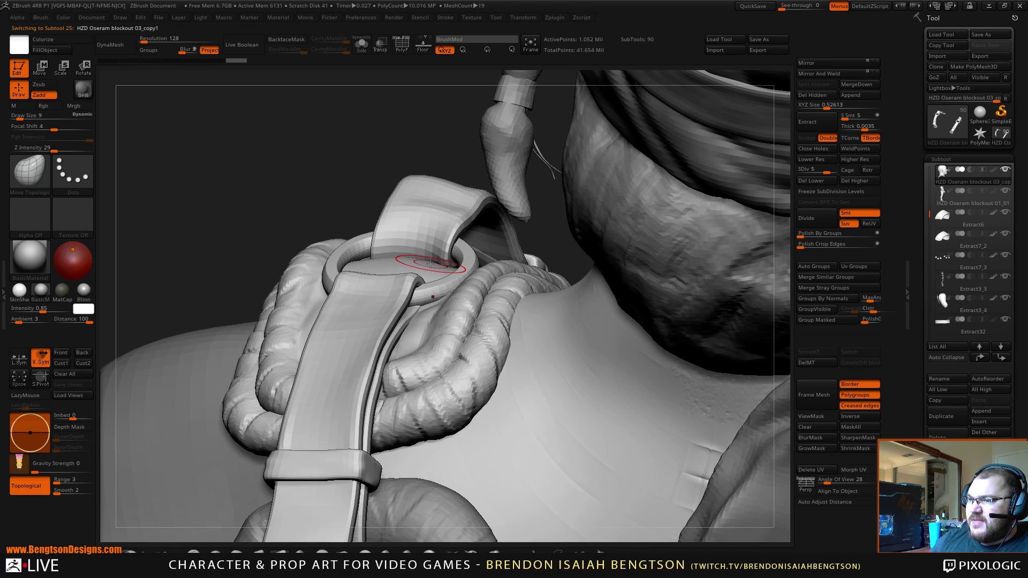
mouse_move(421, 290)
right_down()
mouse_move(438, 261)
mouse_move(355, 151)
mouse_move(321, 85)
right_up()
mouse_move(332, 189)
right_down()
mouse_move(335, 241)
mouse_move(201, 274)
right_up()
ctrl+right_drag(576, 285, 562, 204)
mouse_move(559, 216)
right_down()
mouse_move(562, 255)
mouse_move(588, 230)
mouse_move(571, 170)
right_up()
alt+right_drag(583, 250, 562, 227)
mouse_move(585, 284)
right_down()
mouse_move(589, 250)
mouse_move(589, 307)
right_up()
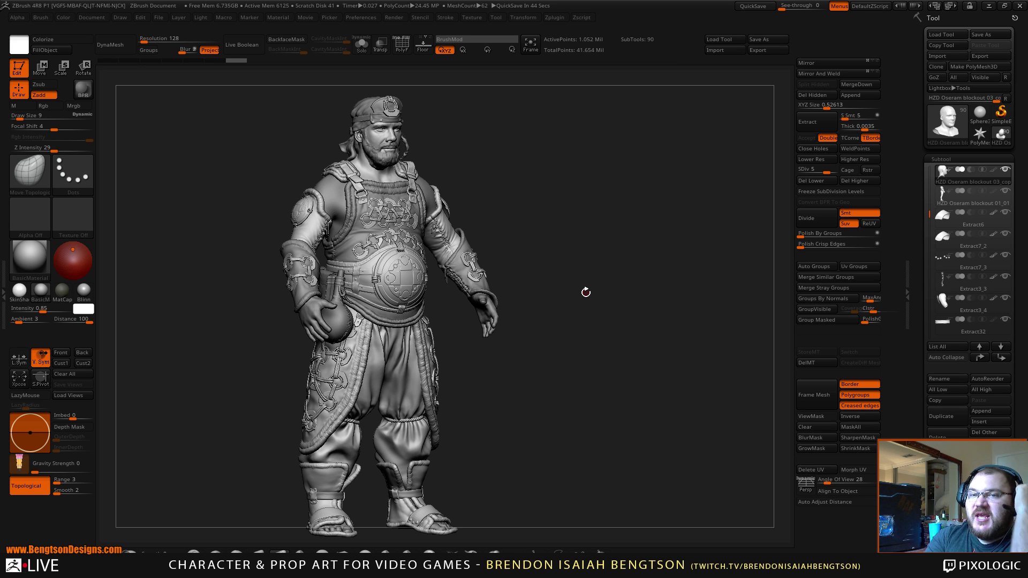
mouse_move(563, 285)
mouse_down()
mouse_move(546, 294)
mouse_move(549, 311)
mouse_up()
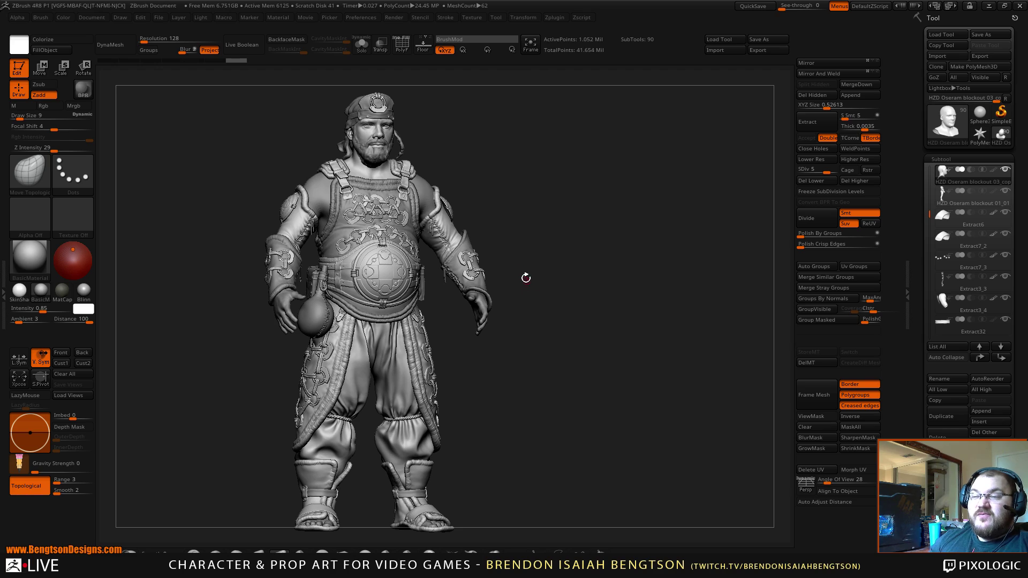
drag(548, 301, 465, 292)
Step: Select the strap mesh on the back and adjust it at the keeper band with Move Topological at draw size 5
alt+right_drag(369, 220, 377, 337)
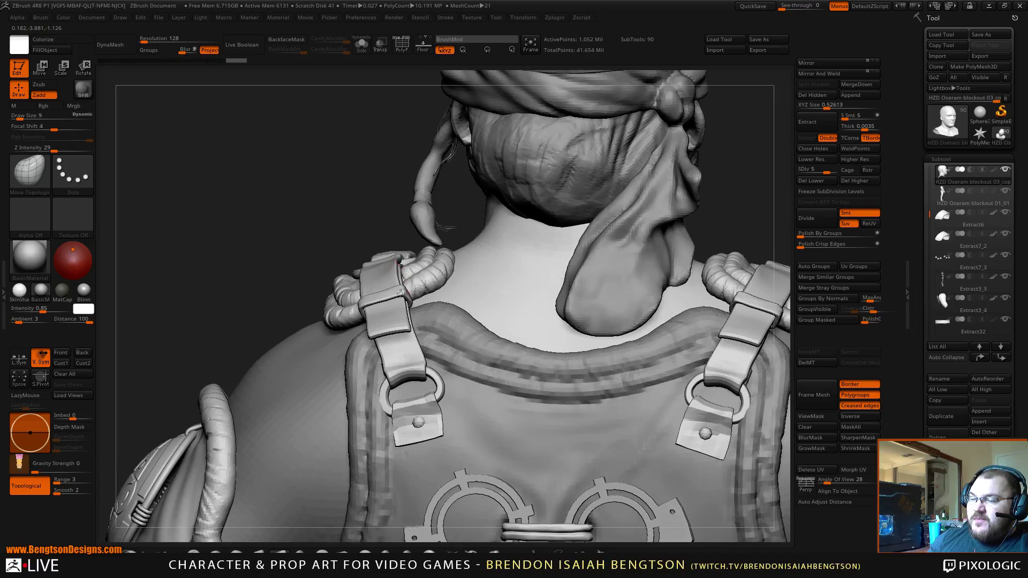
mouse_move(394, 279)
right_down()
mouse_move(405, 338)
mouse_move(426, 326)
mouse_move(433, 378)
mouse_move(449, 339)
mouse_move(419, 279)
right_up()
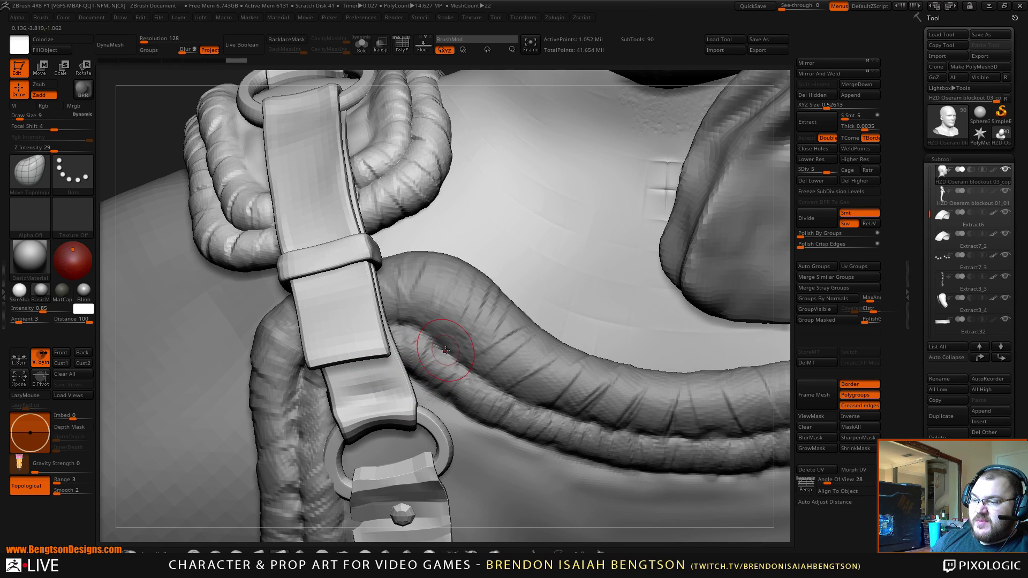
alt+click(416, 409)
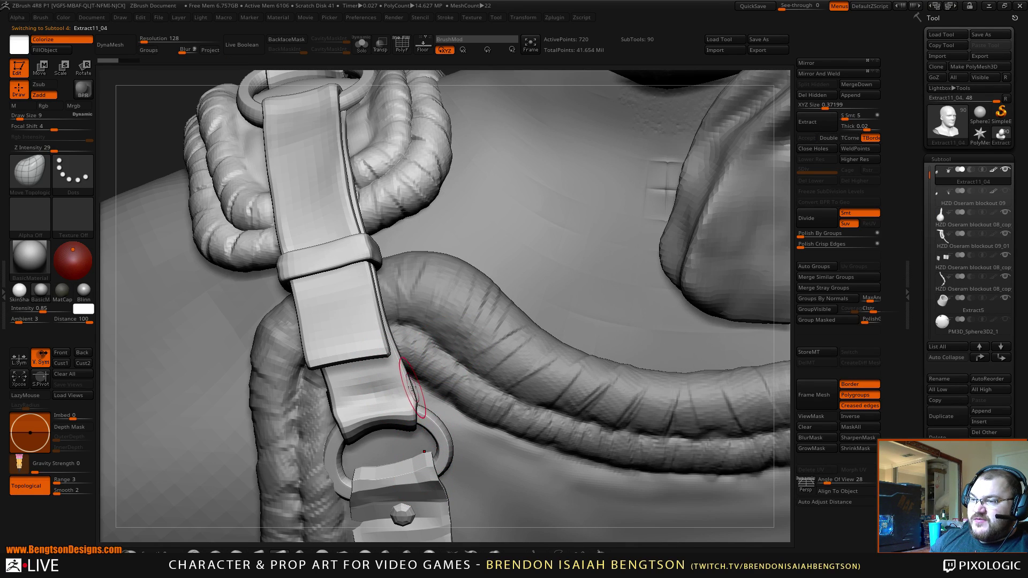
right_drag(522, 342, 408, 311)
drag(408, 310, 409, 312)
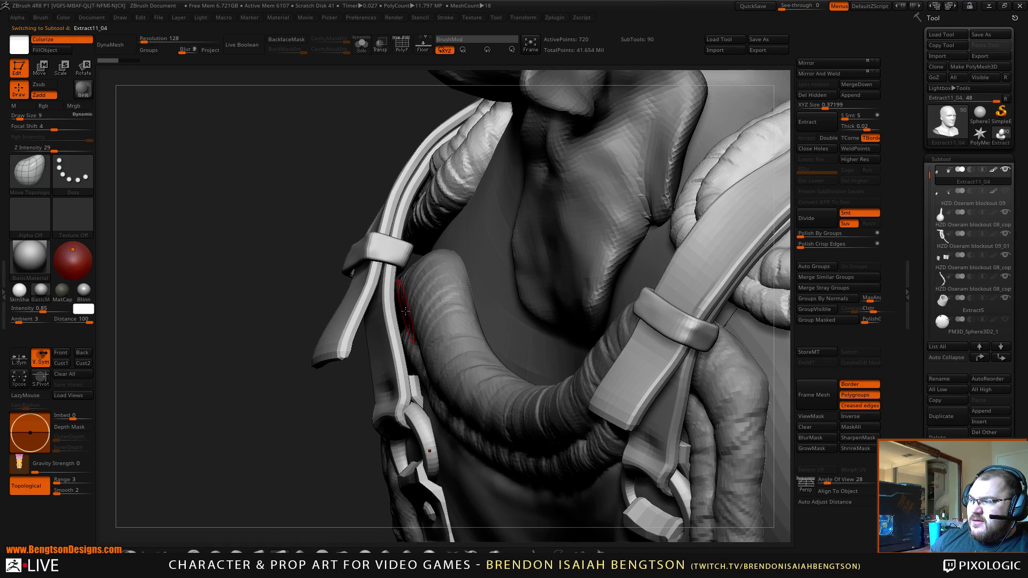
drag(315, 255, 505, 241)
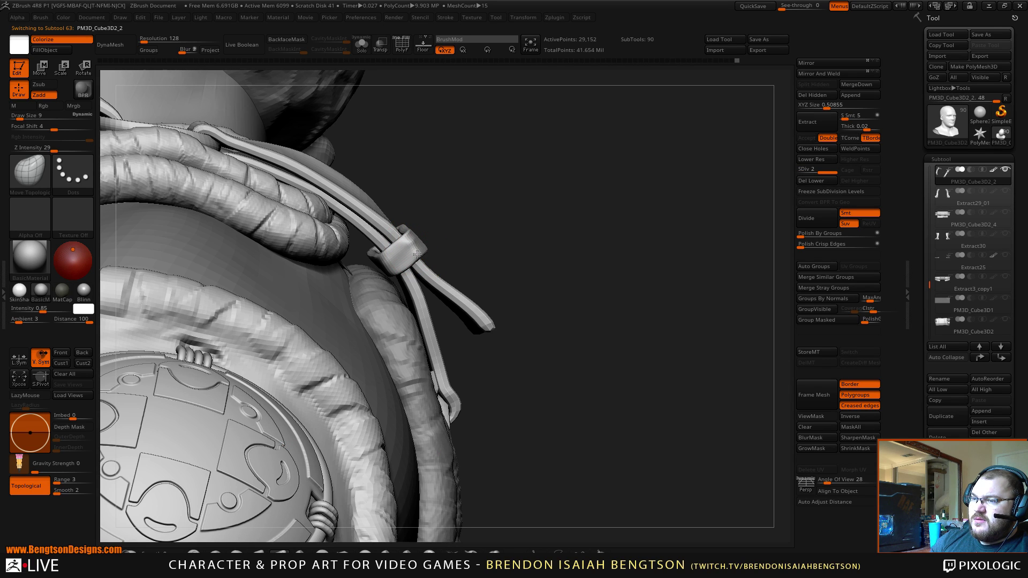
key(space)
click(421, 243)
mouse_move(524, 237)
mouse_down()
mouse_move(352, 212)
mouse_move(383, 202)
mouse_move(387, 249)
mouse_move(394, 222)
mouse_up()
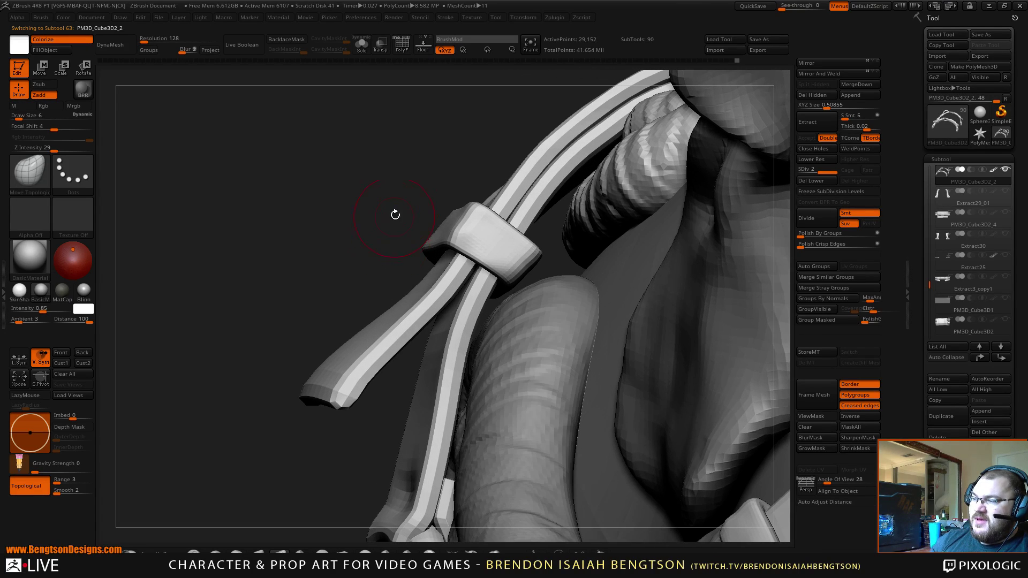
key(space)
drag(459, 221, 454, 220)
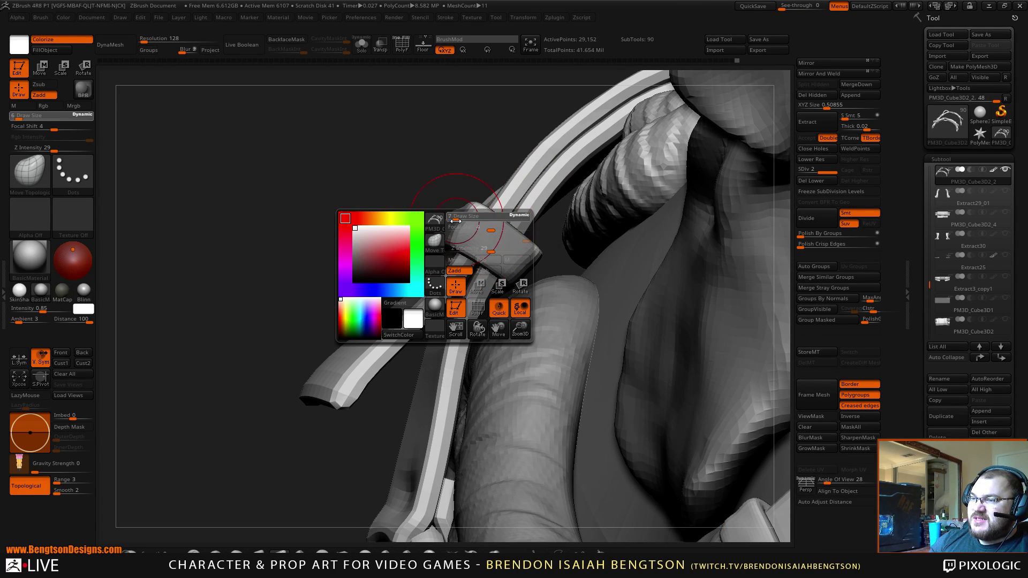
mouse_move(449, 177)
mouse_down()
mouse_move(508, 151)
mouse_move(414, 264)
mouse_up()
key(shift)
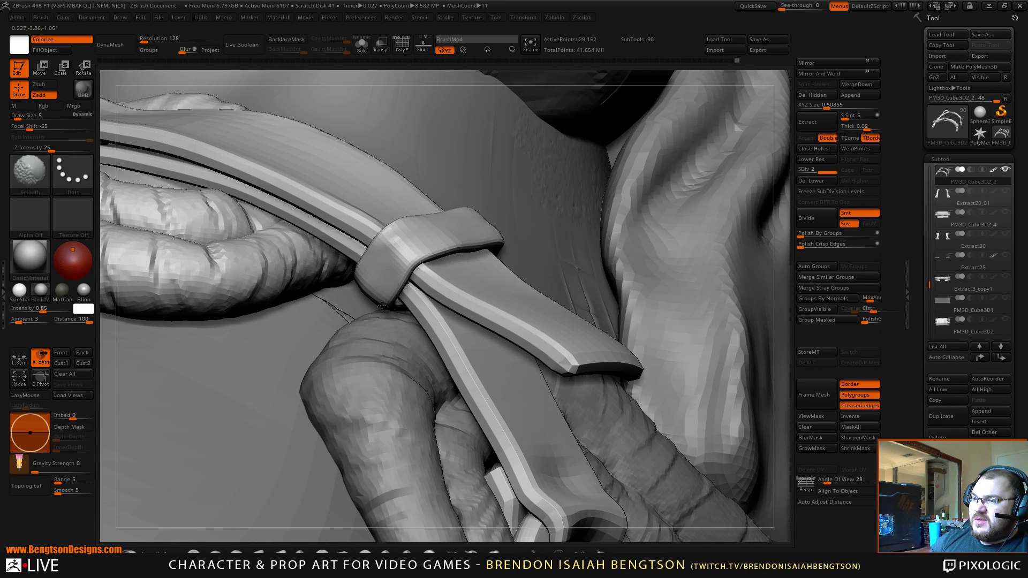
mouse_move(404, 252)
mouse_down()
mouse_move(394, 233)
mouse_move(379, 240)
mouse_up()
Step: Reshape the keeper band's outer face over the strap with the Move Topological brush at draw size 9
key(space)
drag(409, 261, 417, 261)
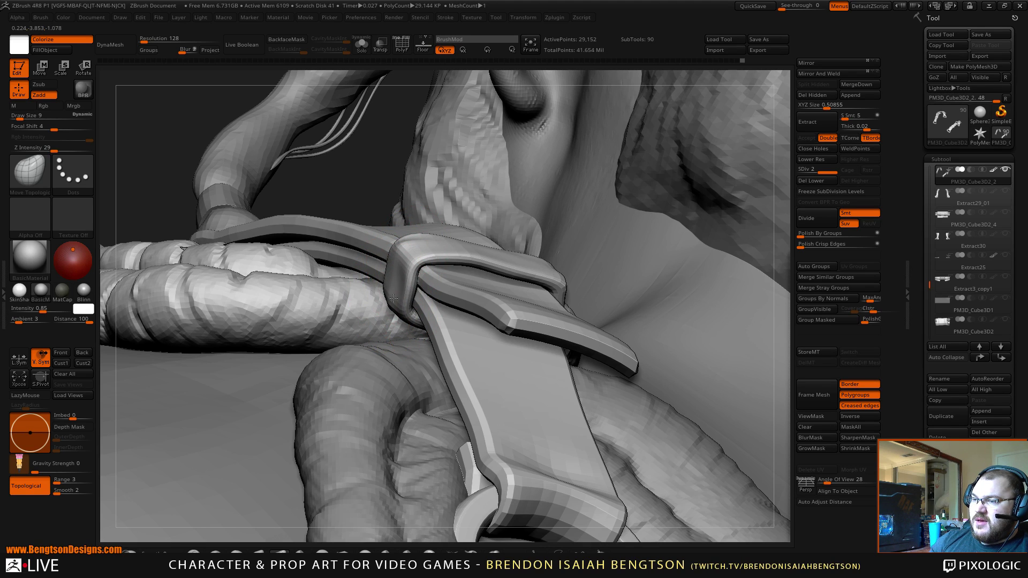
drag(495, 209, 348, 176)
drag(226, 250, 352, 253)
drag(257, 222, 259, 234)
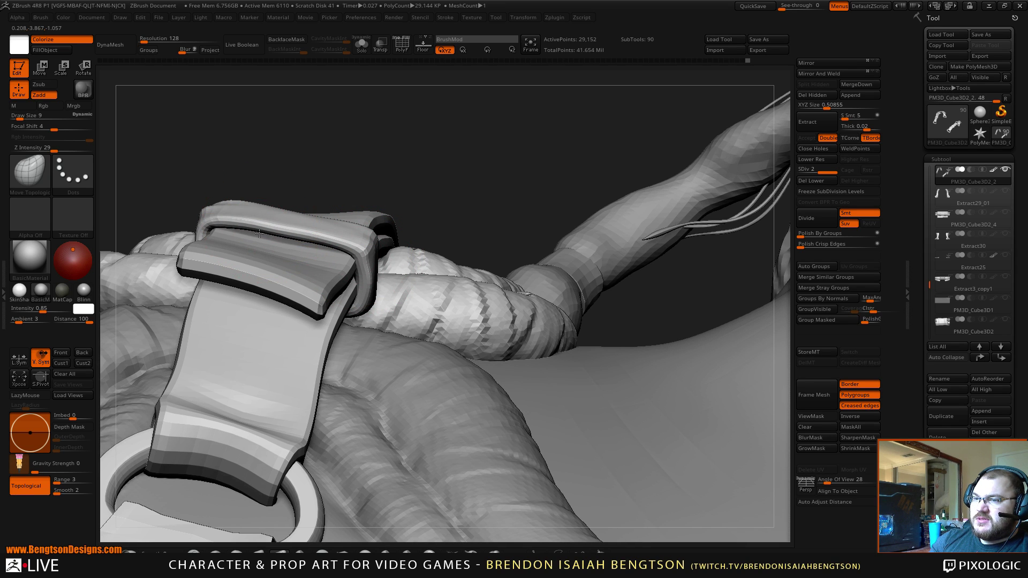
Step: Pull one side of the keeper band inward toward the strap's edge, redoing the first attempt from an adjusted angle
drag(412, 183, 451, 386)
mouse_move(451, 385)
right_down()
mouse_move(436, 412)
mouse_move(298, 394)
right_up()
drag(200, 357, 214, 357)
key(ctrl+z)
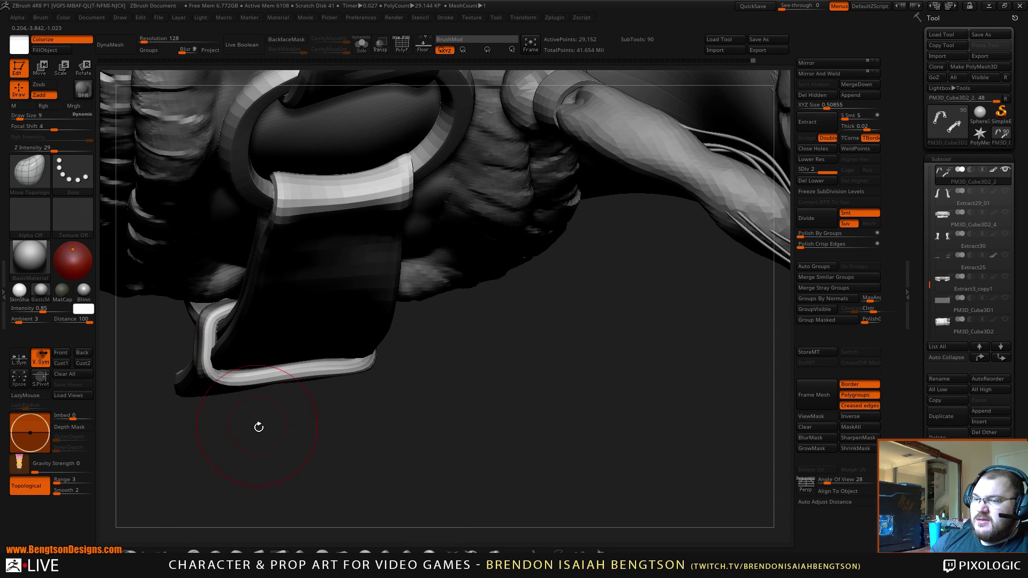
right_drag(274, 441, 225, 396)
drag(200, 363, 205, 364)
Step: Adjust the opposite side of the keeper band around the strap's edge and reduce the draw size to 3
right_drag(379, 413, 364, 332)
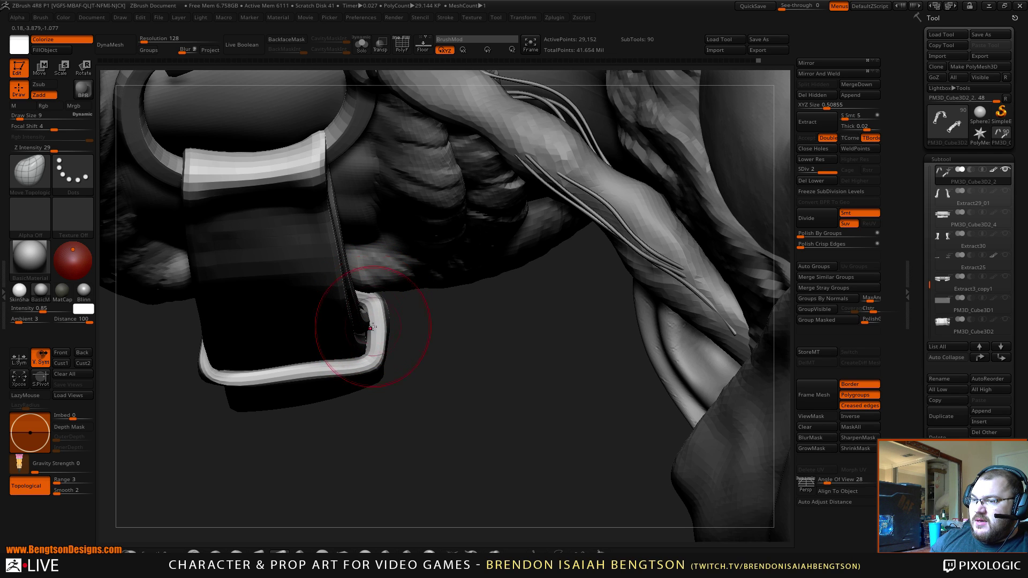
mouse_move(371, 308)
mouse_down()
mouse_move(386, 328)
mouse_move(376, 349)
mouse_move(378, 314)
mouse_up()
key(space)
alt+drag(423, 394, 376, 323)
drag(388, 435, 318, 353)
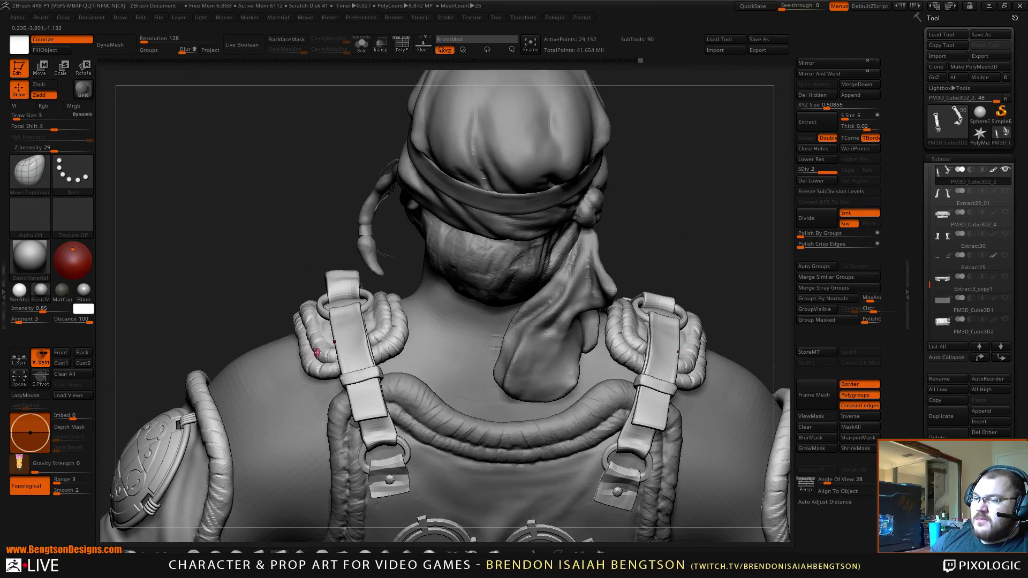
Step: Select the body and smooth its upper back below the neck at draw size 11
ctrl+right_drag(404, 364, 415, 413)
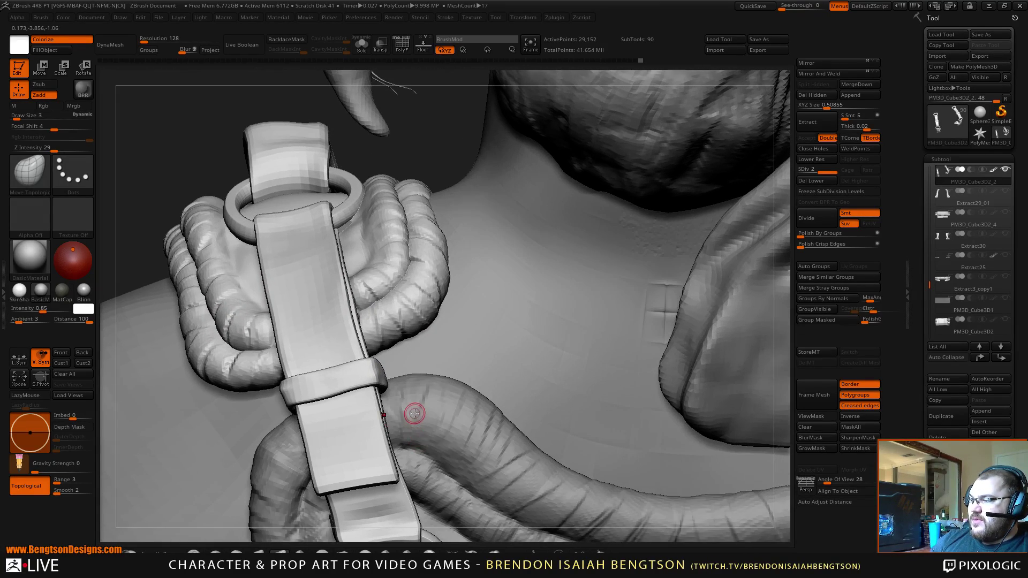
alt+drag(405, 383, 404, 194)
ctrl+right_drag(404, 193, 405, 190)
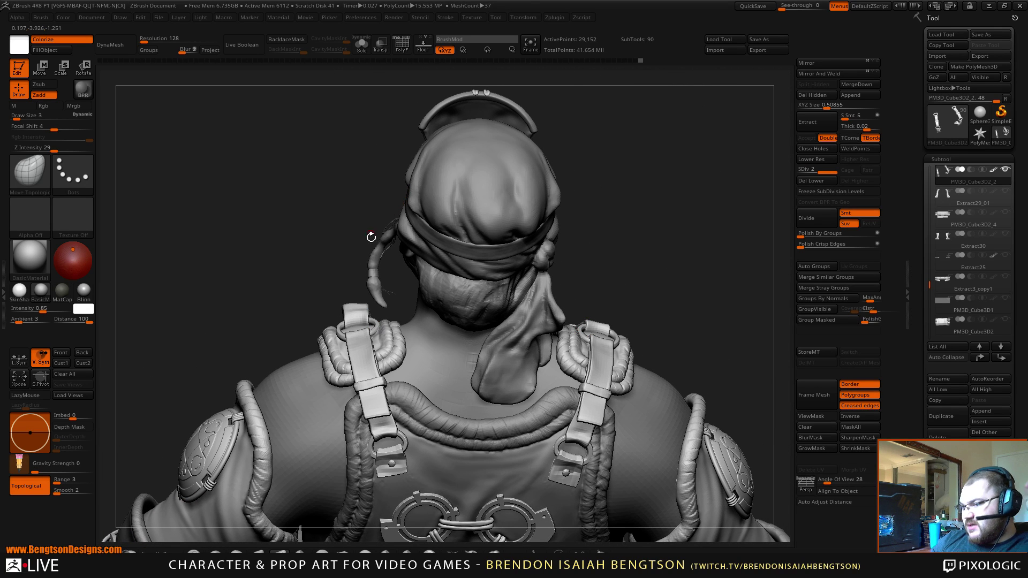
alt+drag(391, 378, 441, 218)
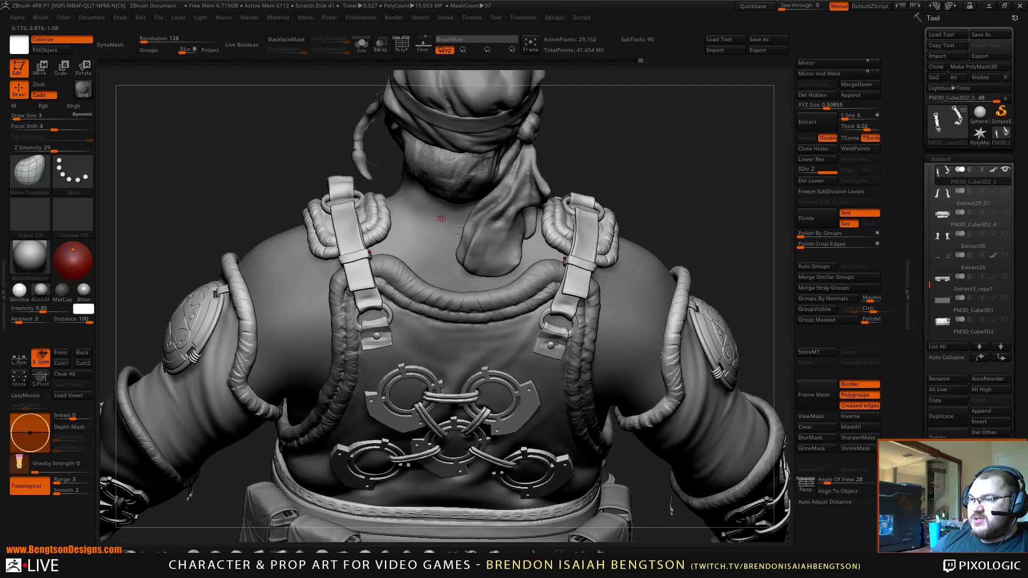
alt+click(438, 255)
right_drag(448, 248, 484, 273)
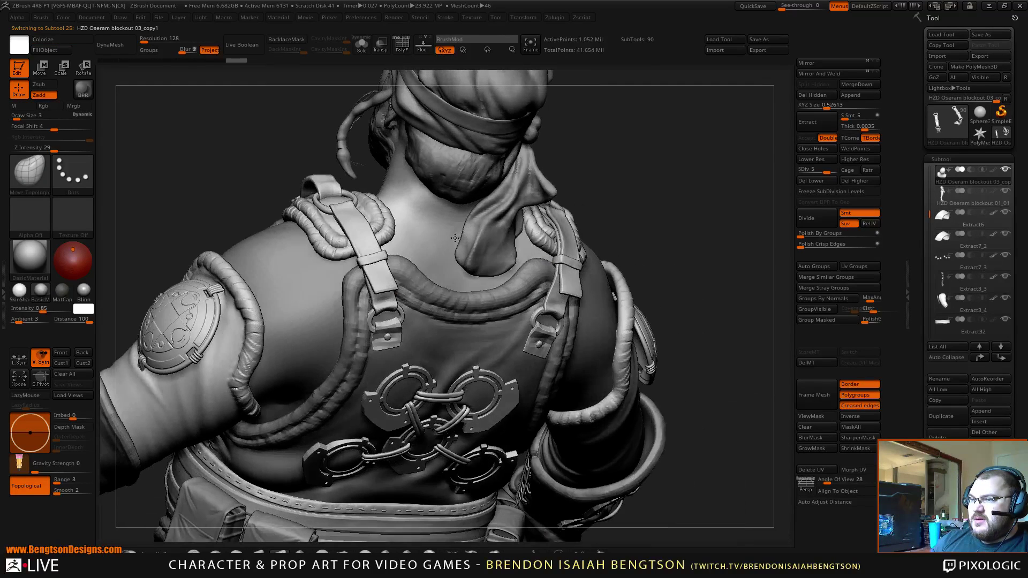
key(space)
key(shift)
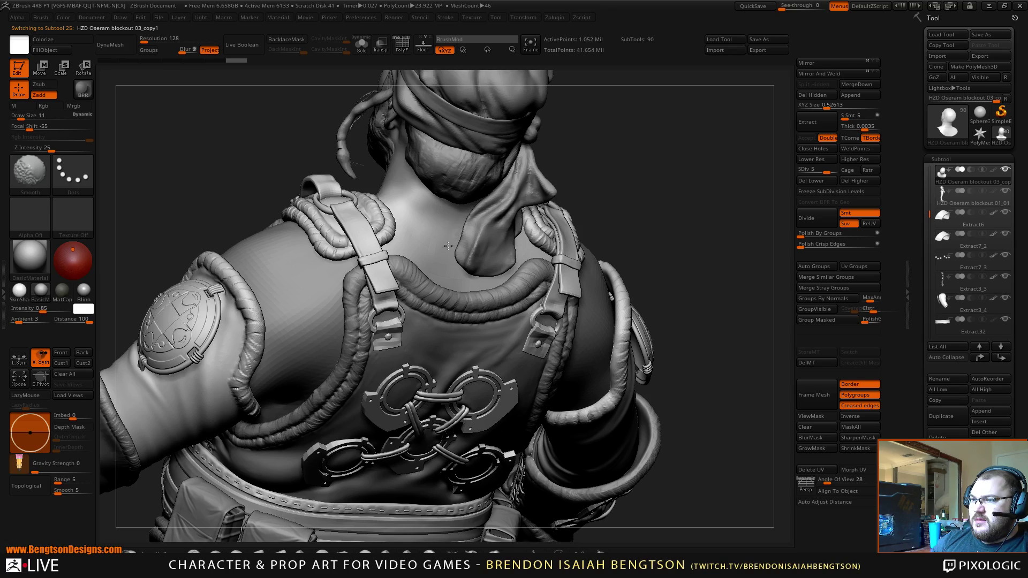
mouse_move(404, 278)
right_down()
mouse_move(393, 287)
mouse_move(400, 426)
mouse_move(400, 413)
right_up()
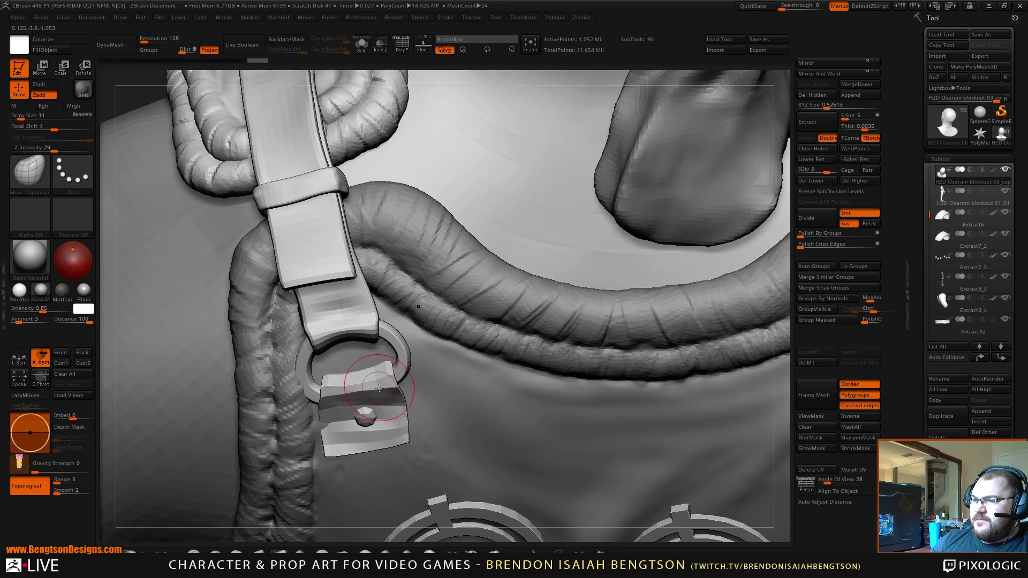
right_drag(451, 187, 451, 186)
Step: Examine the full character from the back, front and side to check the straps against the whole outfit
key(f)
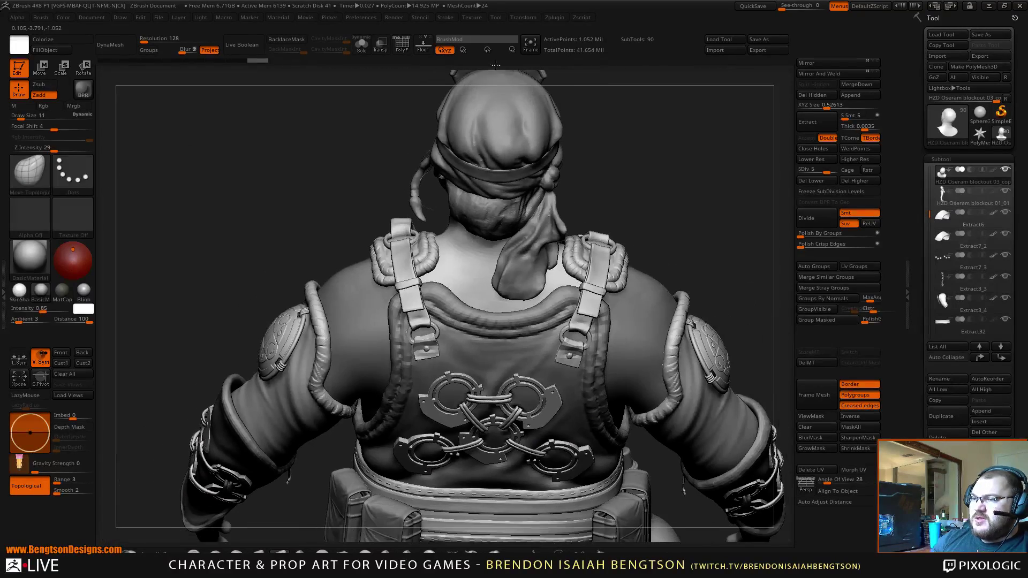
right_drag(687, 233, 662, 144)
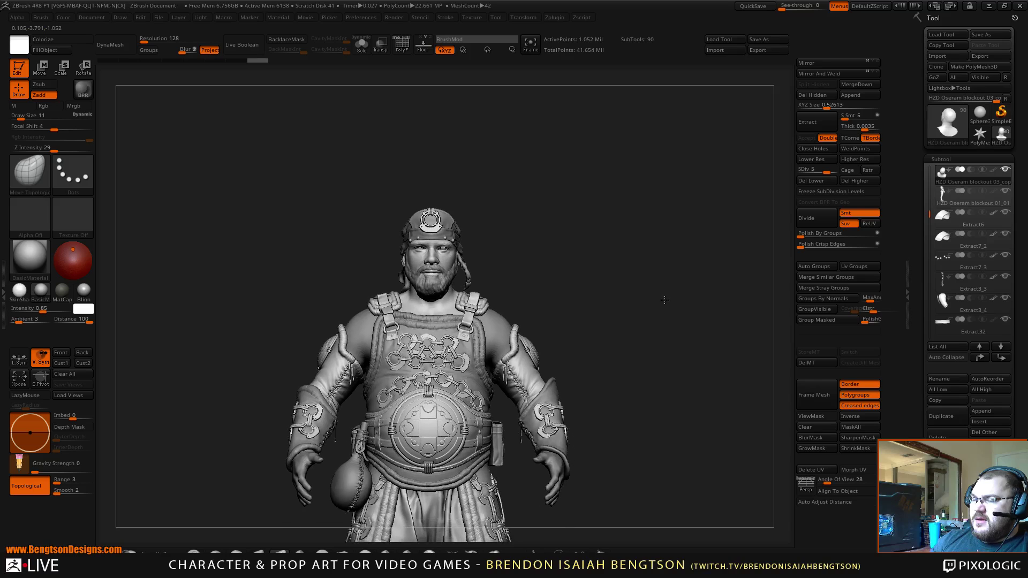
alt+right_drag(667, 319, 650, 234)
right_drag(654, 271, 639, 232)
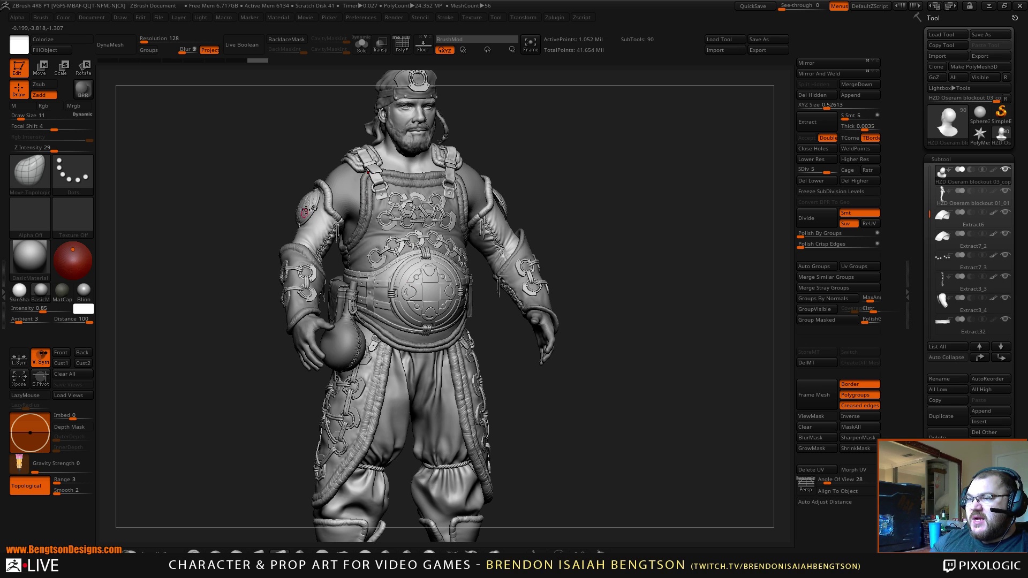
mouse_move(594, 198)
mouse_down()
mouse_move(586, 231)
mouse_move(590, 212)
mouse_move(611, 253)
mouse_up()
mouse_move(628, 195)
alt+mouse_down()
mouse_move(644, 217)
mouse_move(564, 225)
mouse_move(461, 107)
alt+mouse_up()
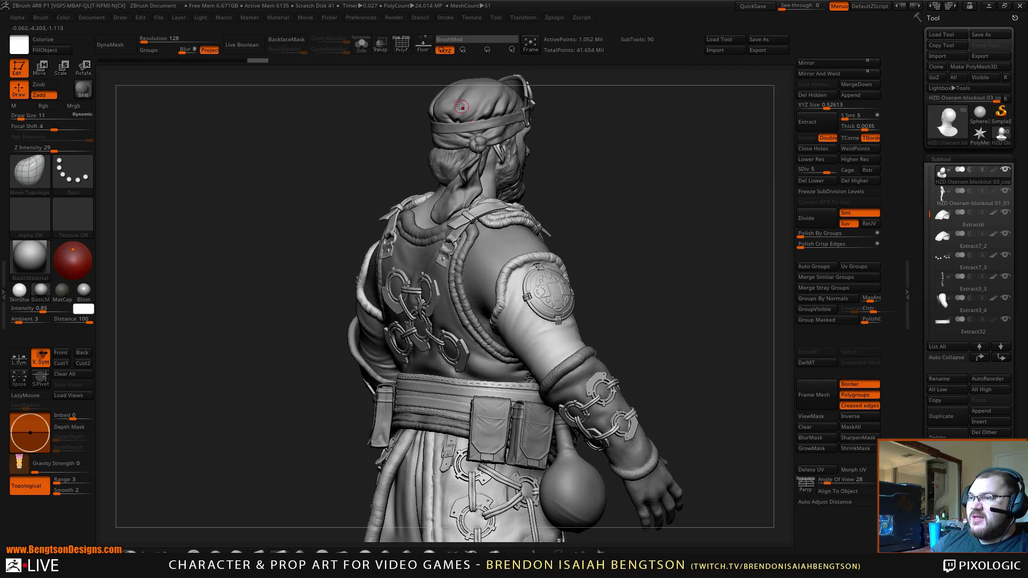
drag(566, 131, 511, 243)
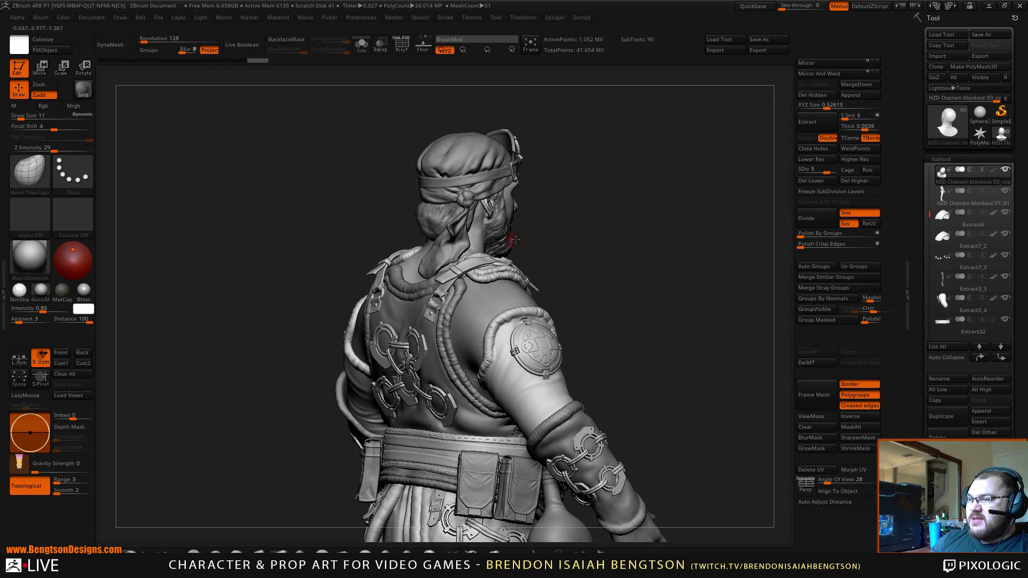
Step: Inspect the front of the upper body, from the shoulder straps down to the belly plate
mouse_move(601, 244)
mouse_down()
mouse_move(611, 248)
mouse_move(592, 257)
mouse_move(554, 256)
mouse_move(561, 221)
mouse_move(592, 201)
mouse_move(598, 247)
mouse_move(535, 257)
mouse_move(571, 238)
mouse_up()
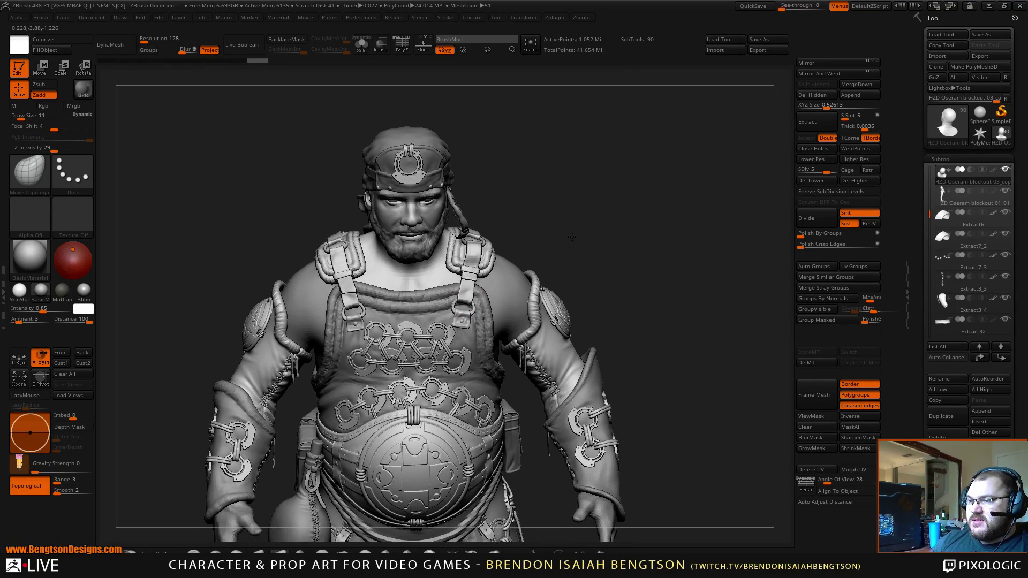
drag(590, 194, 394, 312)
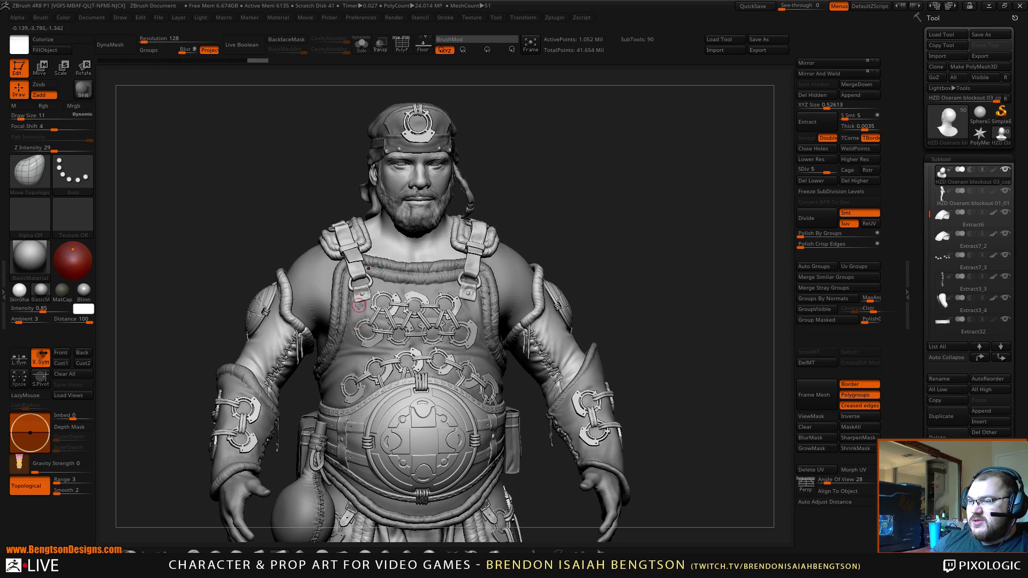
drag(655, 283, 642, 281)
mouse_move(647, 278)
alt+mouse_down()
mouse_move(643, 222)
mouse_move(663, 253)
mouse_move(645, 217)
alt+mouse_up()
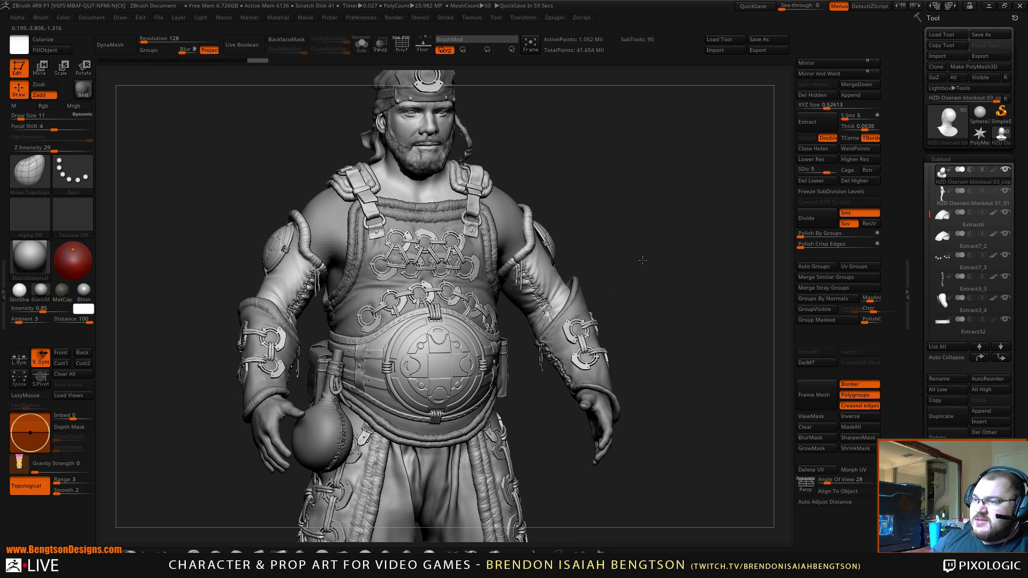
alt+drag(642, 260, 694, 269)
mouse_move(257, 260)
alt+mouse_down()
mouse_move(262, 287)
mouse_move(239, 315)
mouse_move(278, 367)
alt+mouse_up()
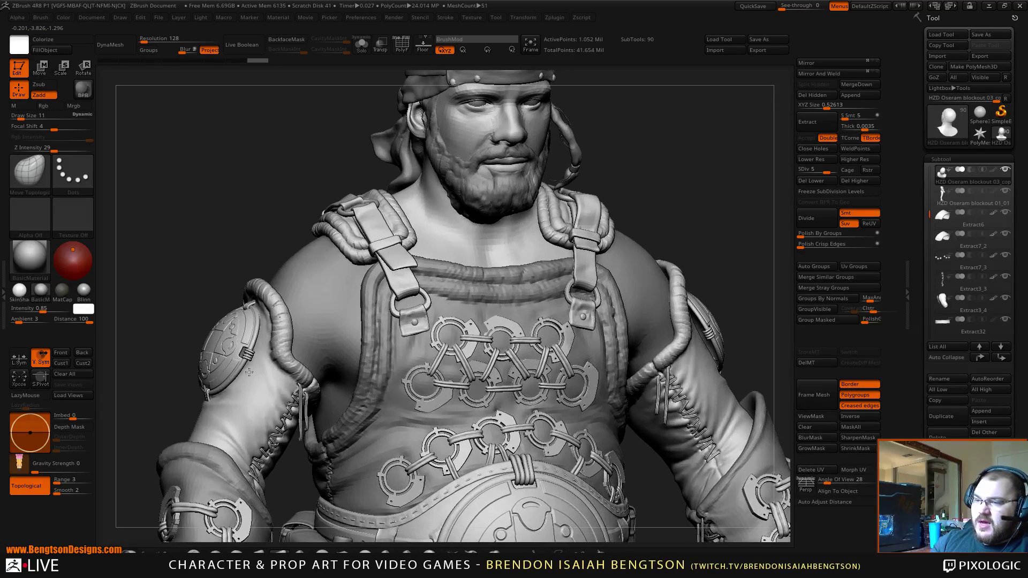
Step: Select the upper-arm sleeve and make a short DamStandard stroke on it beside the padded trim
alt+click(283, 372)
key(b)
key(d)
key(s)
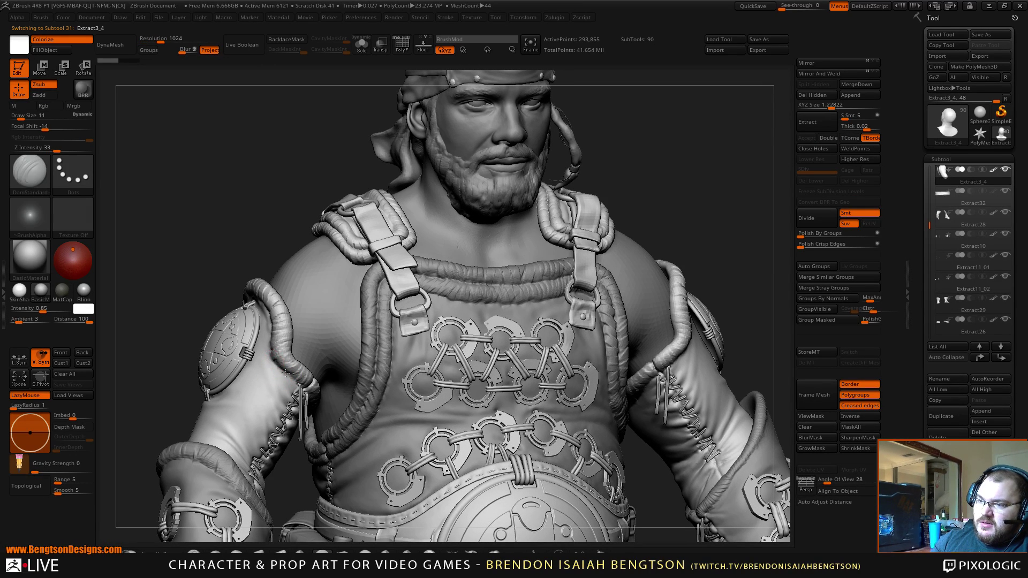
drag(273, 357, 270, 357)
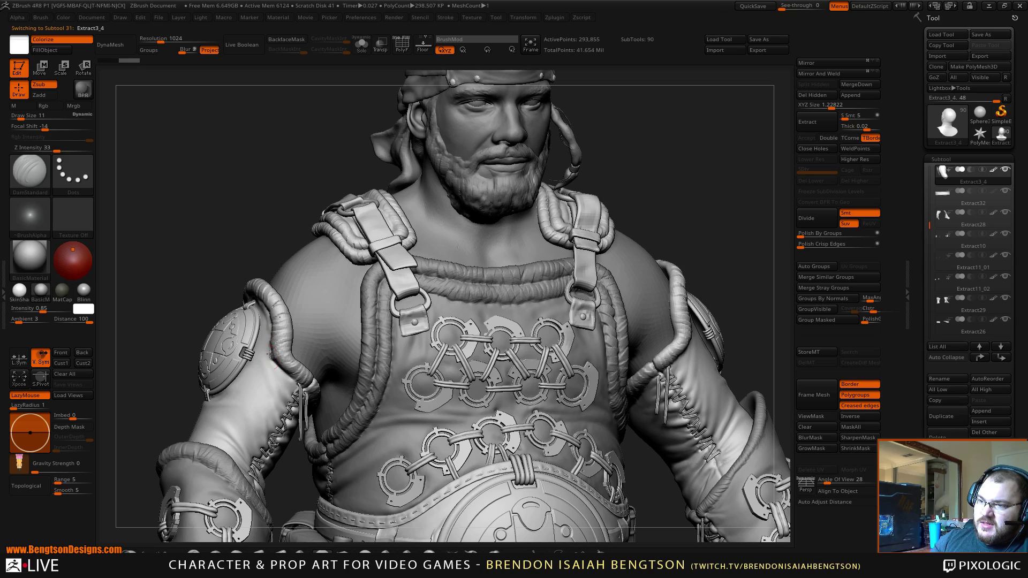
Step: Examine the sleeves, chest and forearm guards from several angles and select the wide waist belt
drag(250, 241, 254, 221)
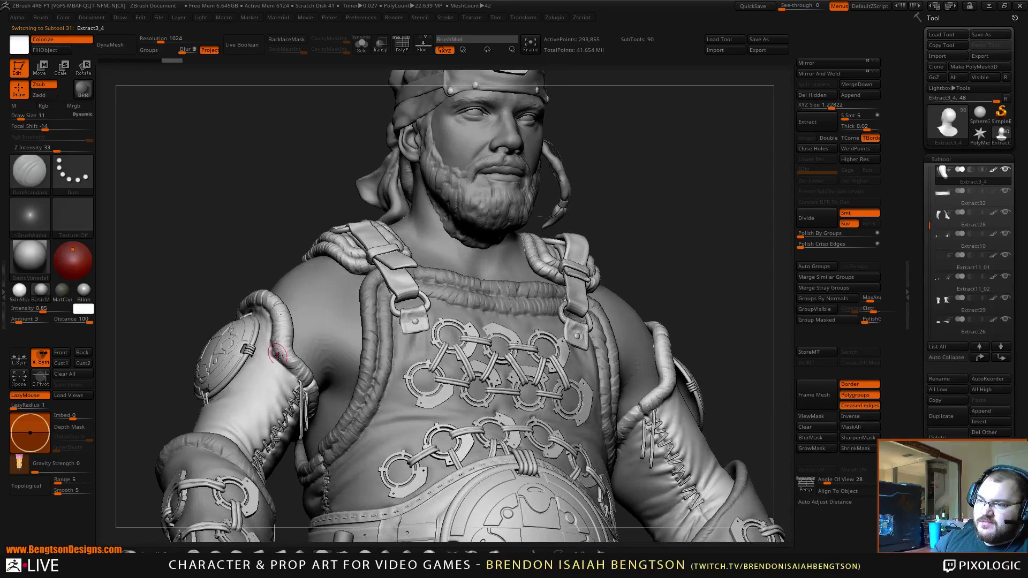
drag(251, 262, 245, 308)
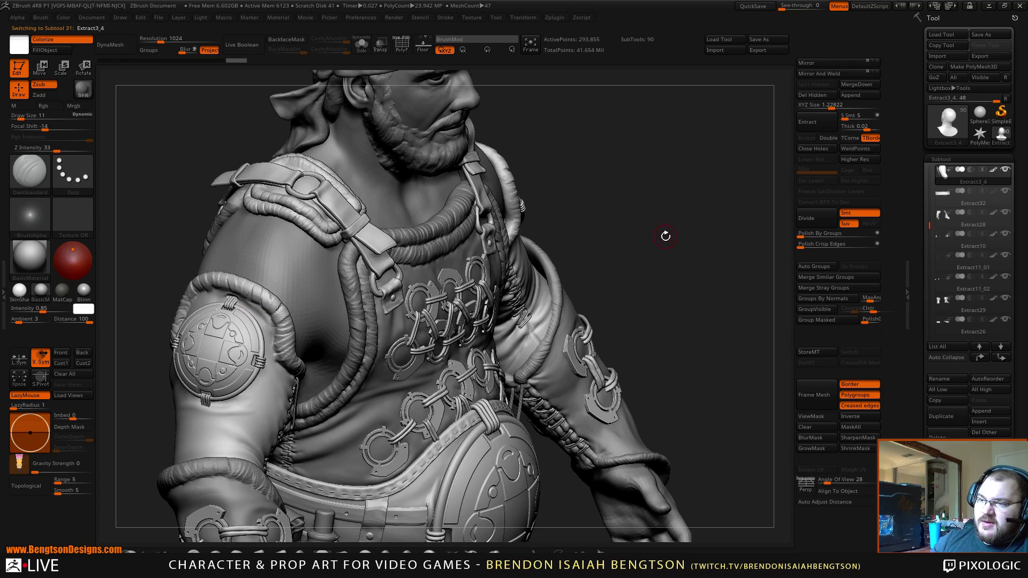
mouse_move(662, 230)
mouse_down()
mouse_move(677, 201)
mouse_move(285, 397)
mouse_move(233, 398)
mouse_up()
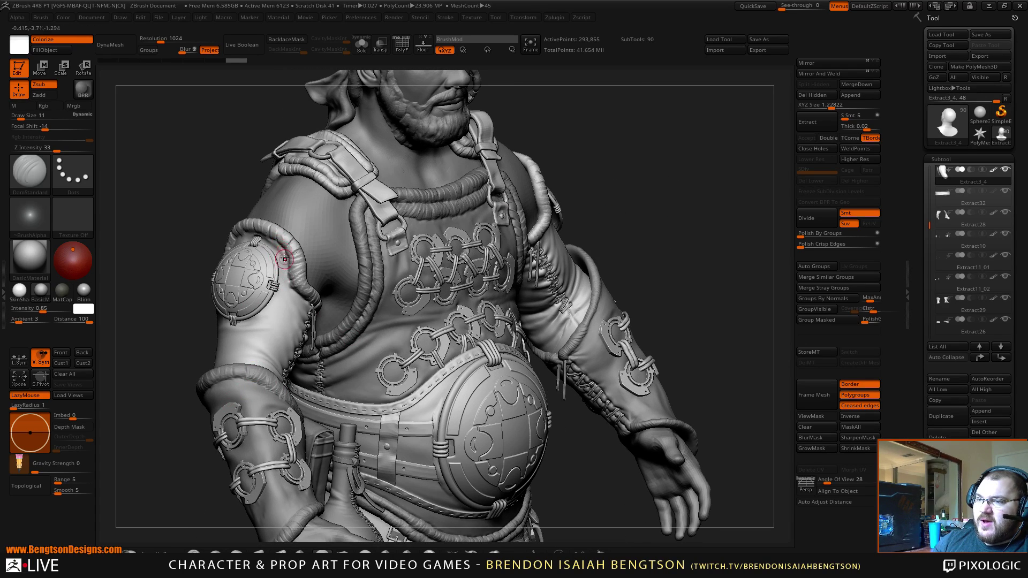
drag(647, 161, 466, 174)
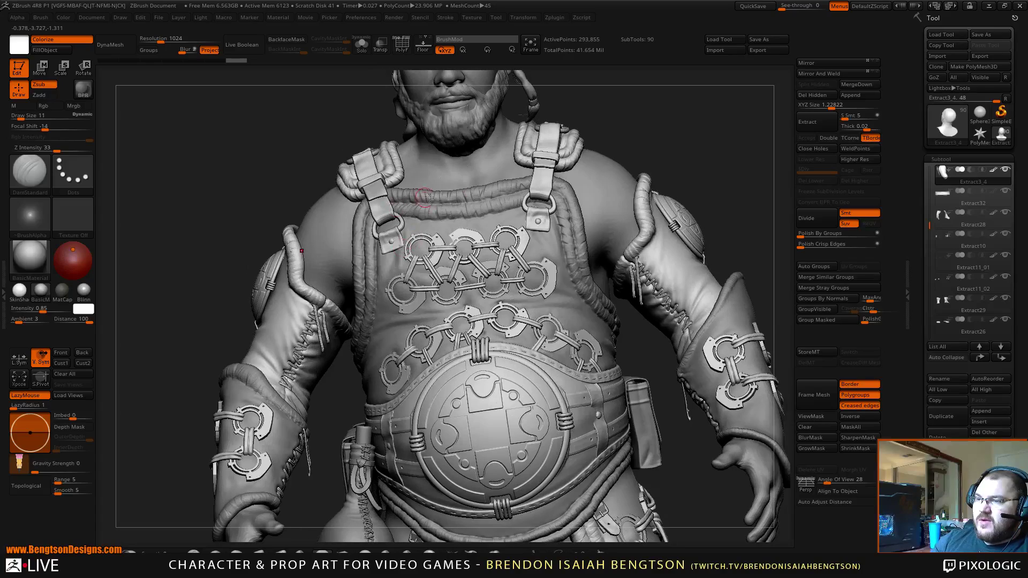
alt+drag(726, 284, 652, 227)
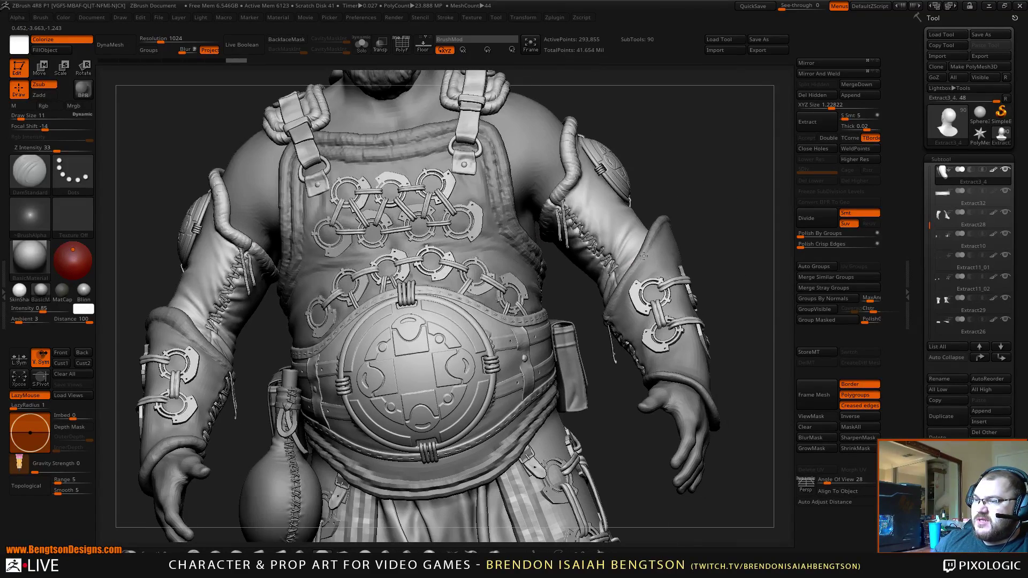
mouse_move(756, 252)
alt+mouse_down()
mouse_move(714, 191)
mouse_move(641, 379)
alt+mouse_up()
mouse_move(662, 469)
mouse_down()
mouse_move(688, 456)
mouse_move(676, 471)
mouse_move(691, 465)
mouse_up()
alt+click(332, 296)
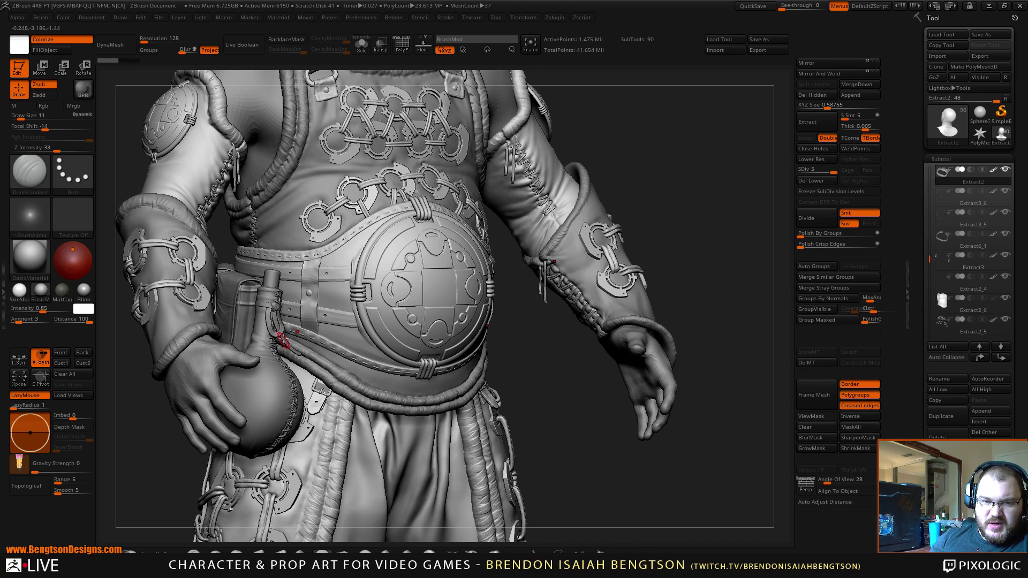
Step: Set see-through to 35 and compare the full figure with the concept art beside it in a matching pose angle
drag(786, 5, 796, 11)
mouse_move(689, 269)
alt+mouse_down()
mouse_move(546, 342)
mouse_move(466, 425)
mouse_move(474, 473)
mouse_move(472, 449)
mouse_move(451, 448)
alt+mouse_up()
mouse_move(481, 396)
mouse_down()
mouse_move(456, 390)
mouse_move(516, 388)
mouse_move(313, 395)
mouse_up()
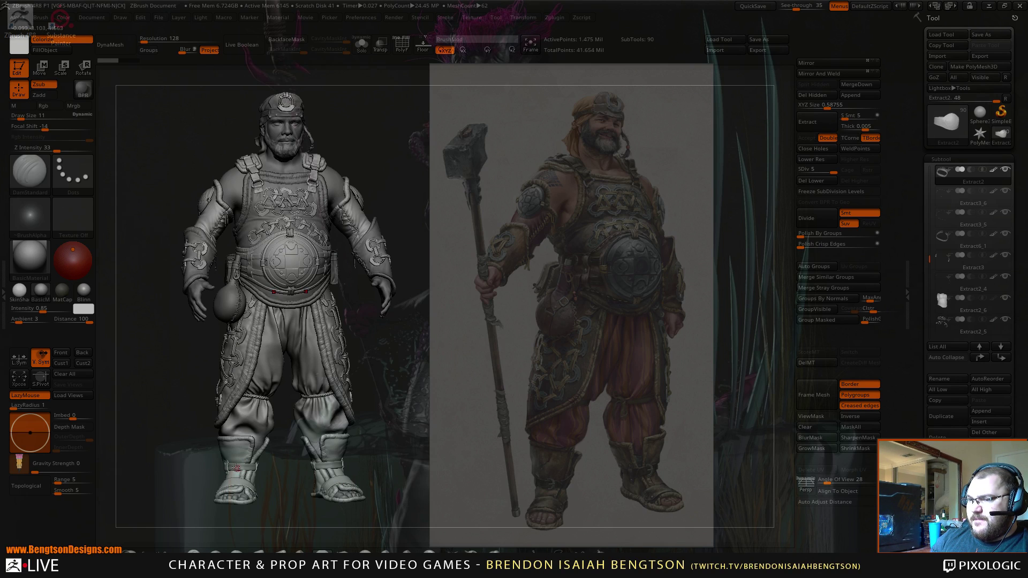
mouse_move(572, 329)
mouse_down()
mouse_move(555, 389)
mouse_move(557, 360)
mouse_up()
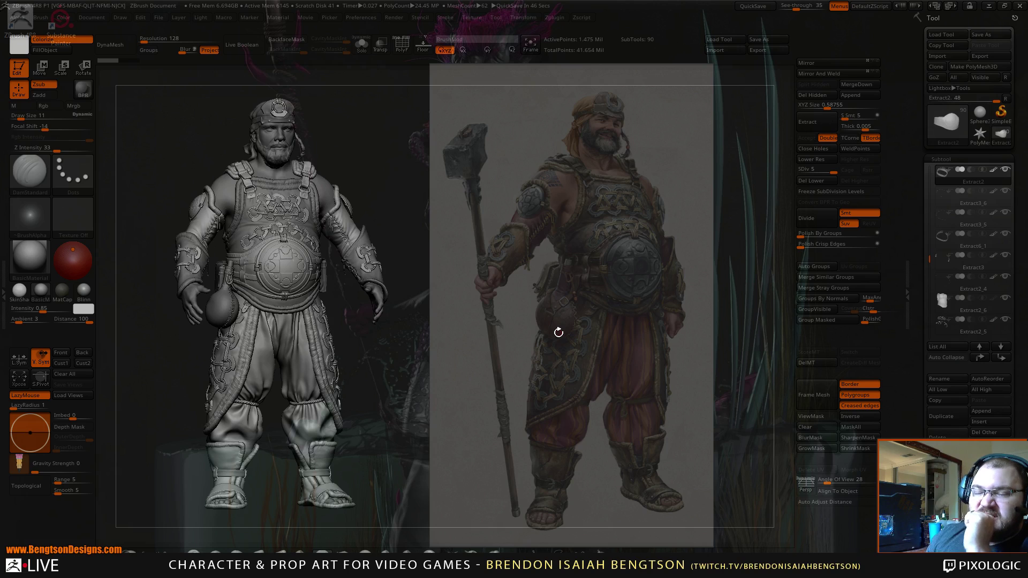
drag(459, 307, 466, 316)
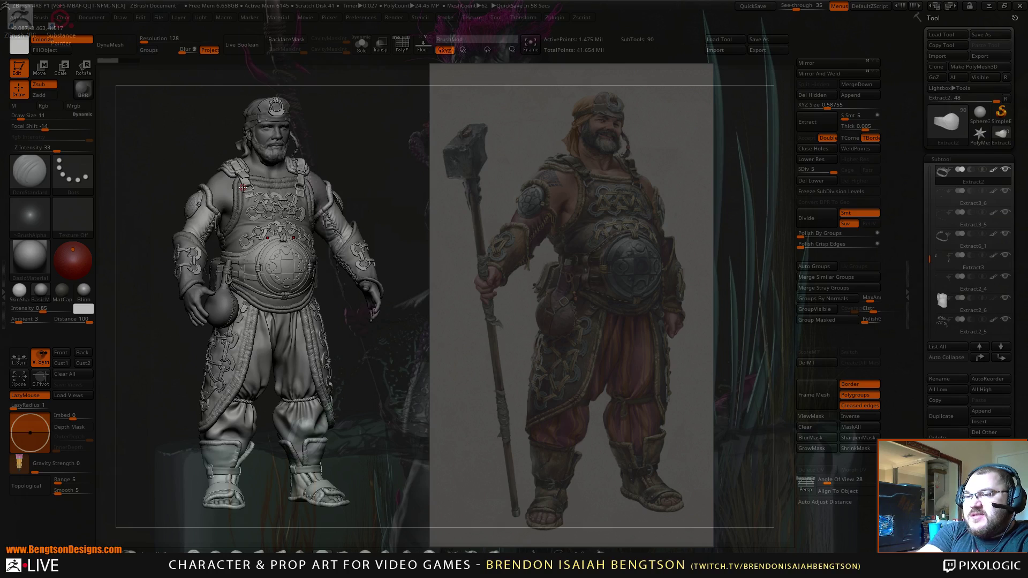
Step: Check the chest ornaments and belly plate up close against the concept art and reset see-through to 0
alt+drag(498, 283, 538, 295)
alt+drag(537, 367, 562, 533)
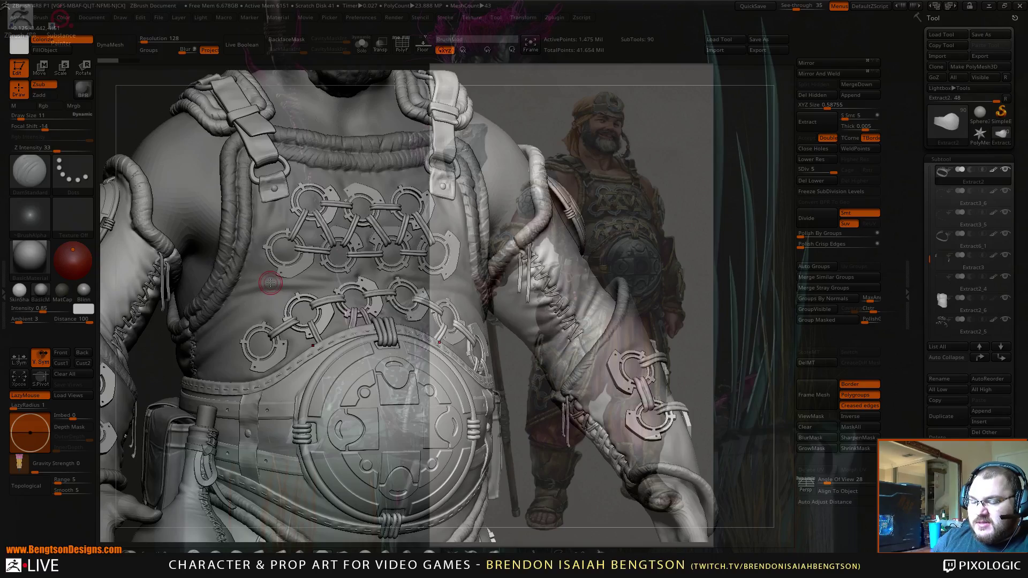
click(783, 6)
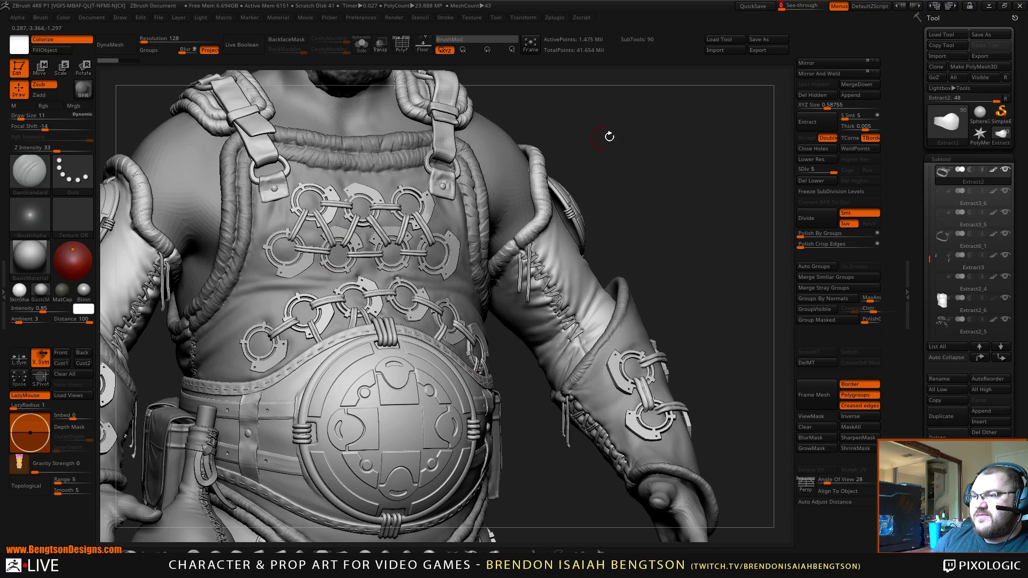
Step: Examine the chest ornaments, sleeves and belly plate from varied front angles, then in the context of the full figure
alt+drag(633, 142, 648, 185)
ctrl+right_drag(368, 309, 368, 295)
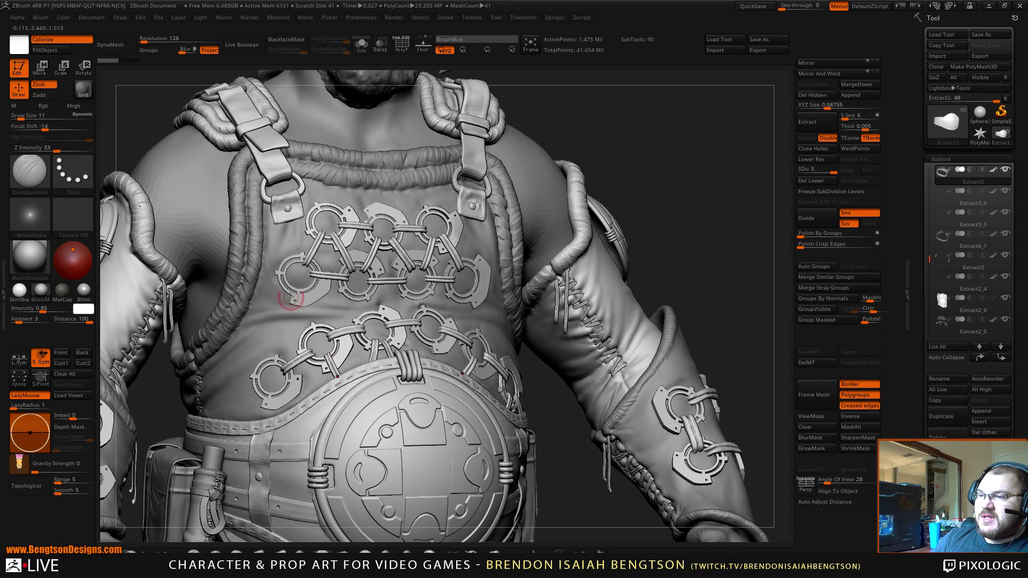
drag(573, 129, 676, 154)
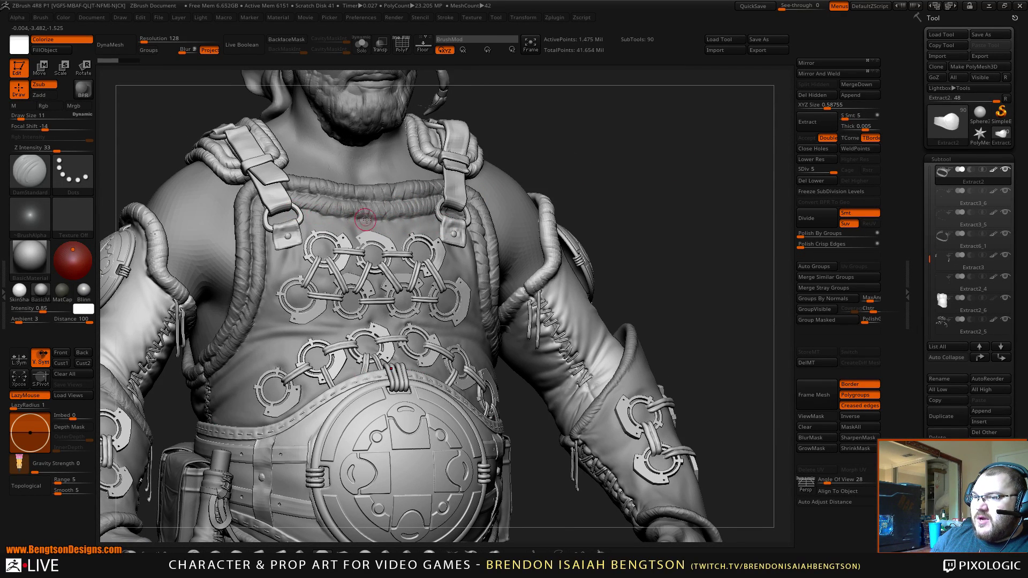
alt+drag(667, 187, 656, 143)
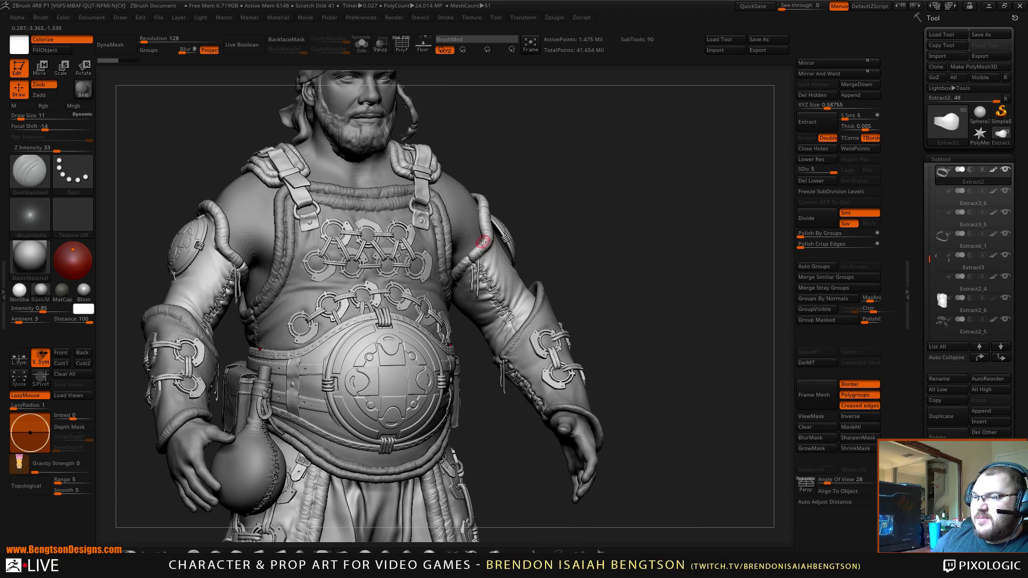
drag(562, 230, 522, 238)
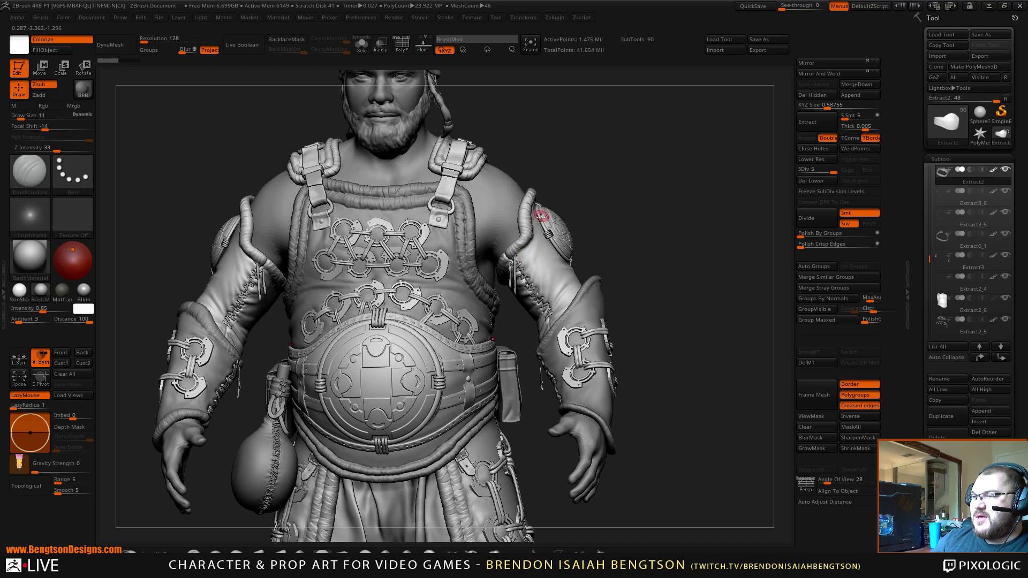
alt+drag(661, 222, 650, 183)
mouse_move(635, 250)
alt+mouse_down()
mouse_move(635, 165)
mouse_move(578, 284)
mouse_move(596, 282)
mouse_move(601, 260)
mouse_move(597, 281)
mouse_move(603, 271)
mouse_move(589, 213)
alt+mouse_up()
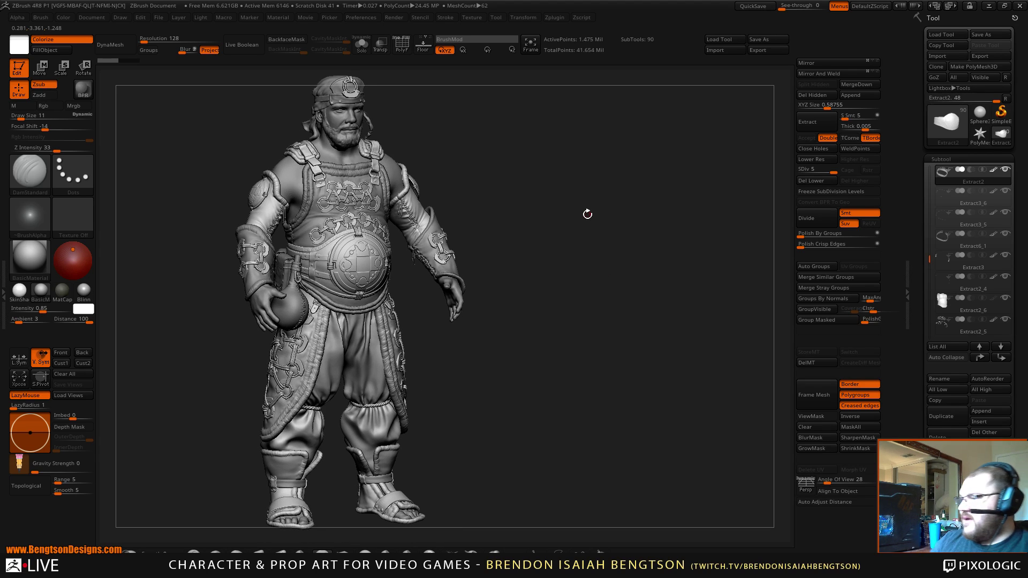